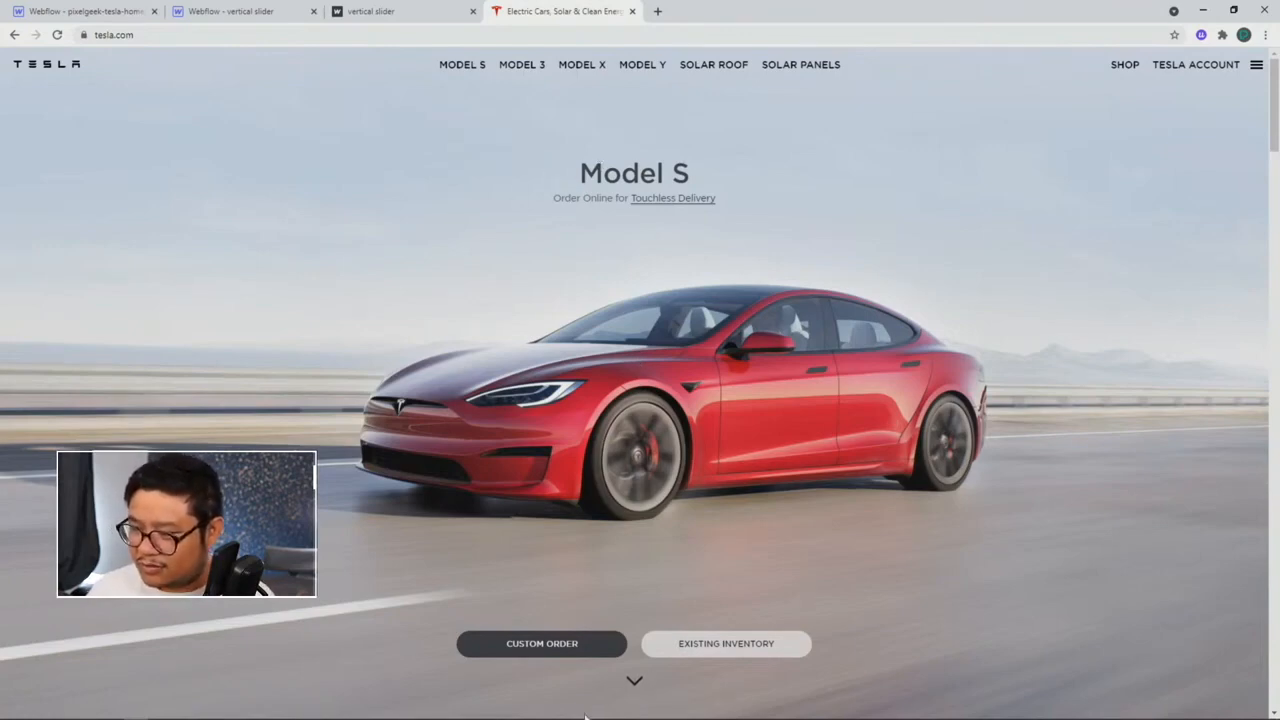
Step: Scroll down through each section of the tesla.com homepage
{"action": "scroll", "coordinate": [697, 355], "scroll_direction": "down", "scroll_amount": 2}
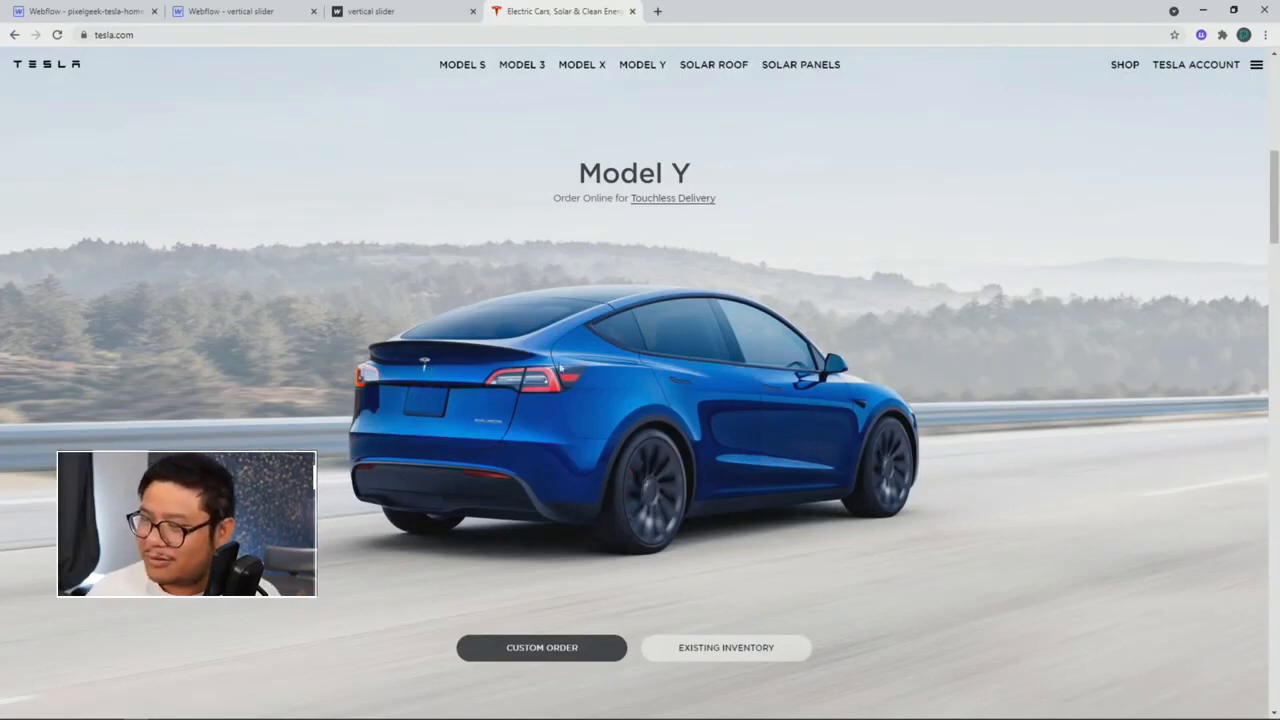
{"action": "scroll", "coordinate": [471, 376], "scroll_direction": "down", "scroll_amount": 2}
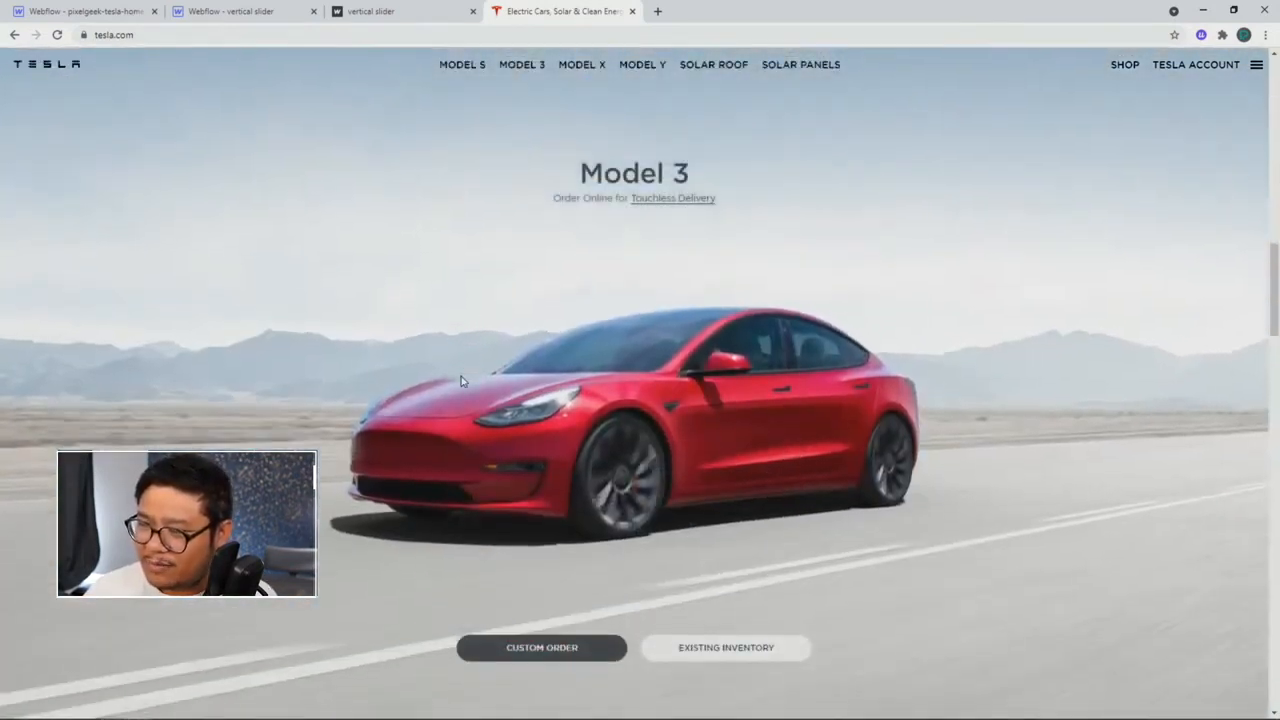
{"action": "scroll", "coordinate": [481, 361], "scroll_direction": "down", "scroll_amount": 2}
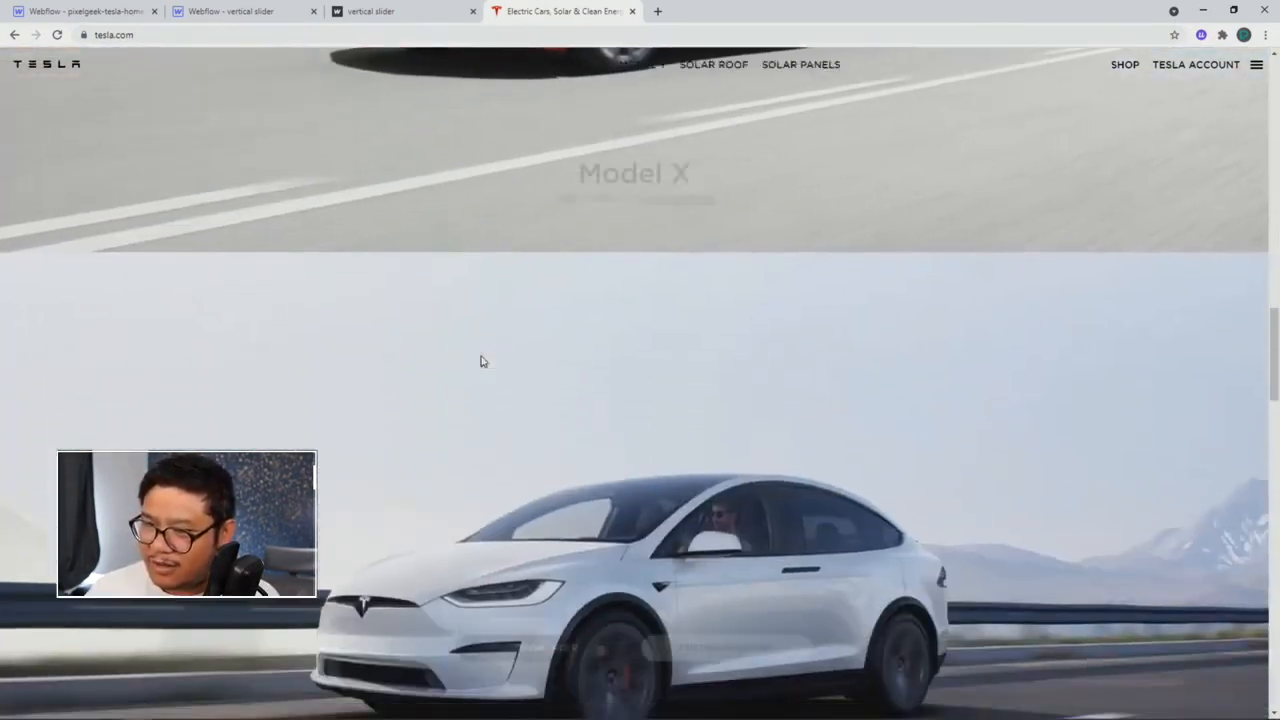
{"action": "scroll", "coordinate": [481, 361], "scroll_direction": "down", "scroll_amount": 2}
{"action": "scroll", "coordinate": [481, 361], "scroll_direction": "up", "scroll_amount": 1}
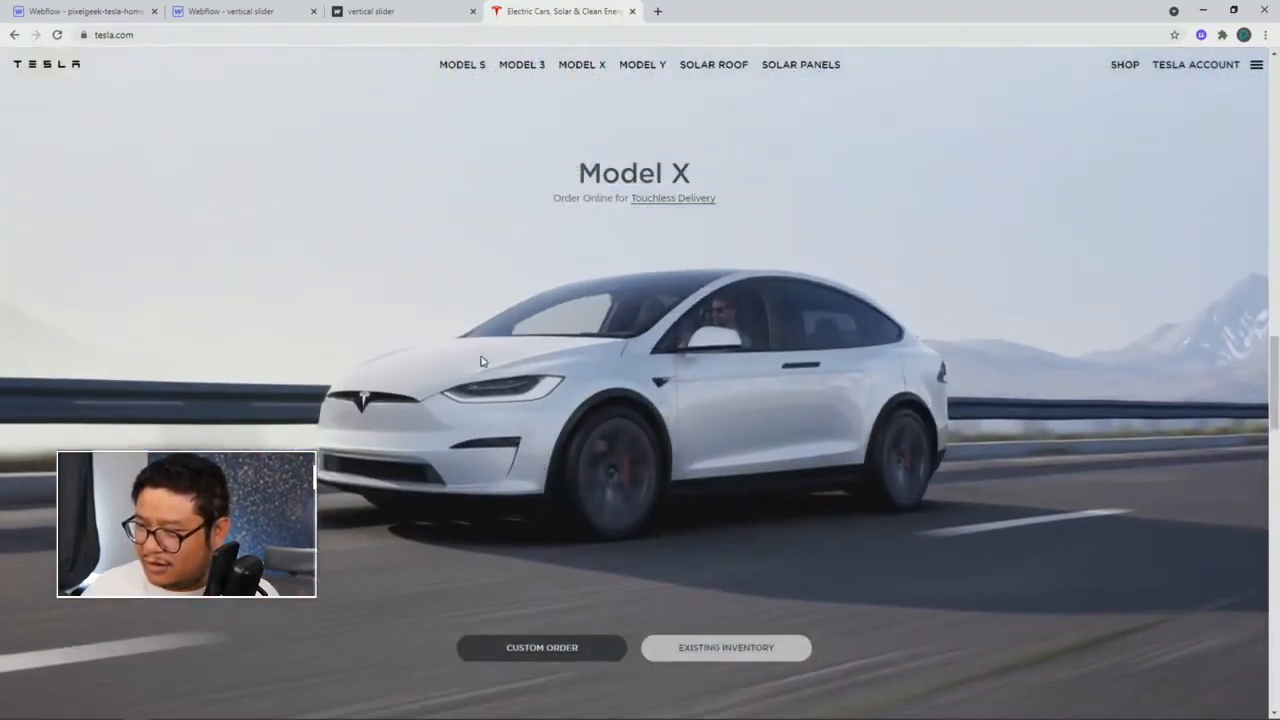
{"action": "scroll", "coordinate": [481, 361], "scroll_direction": "down", "scroll_amount": 1}
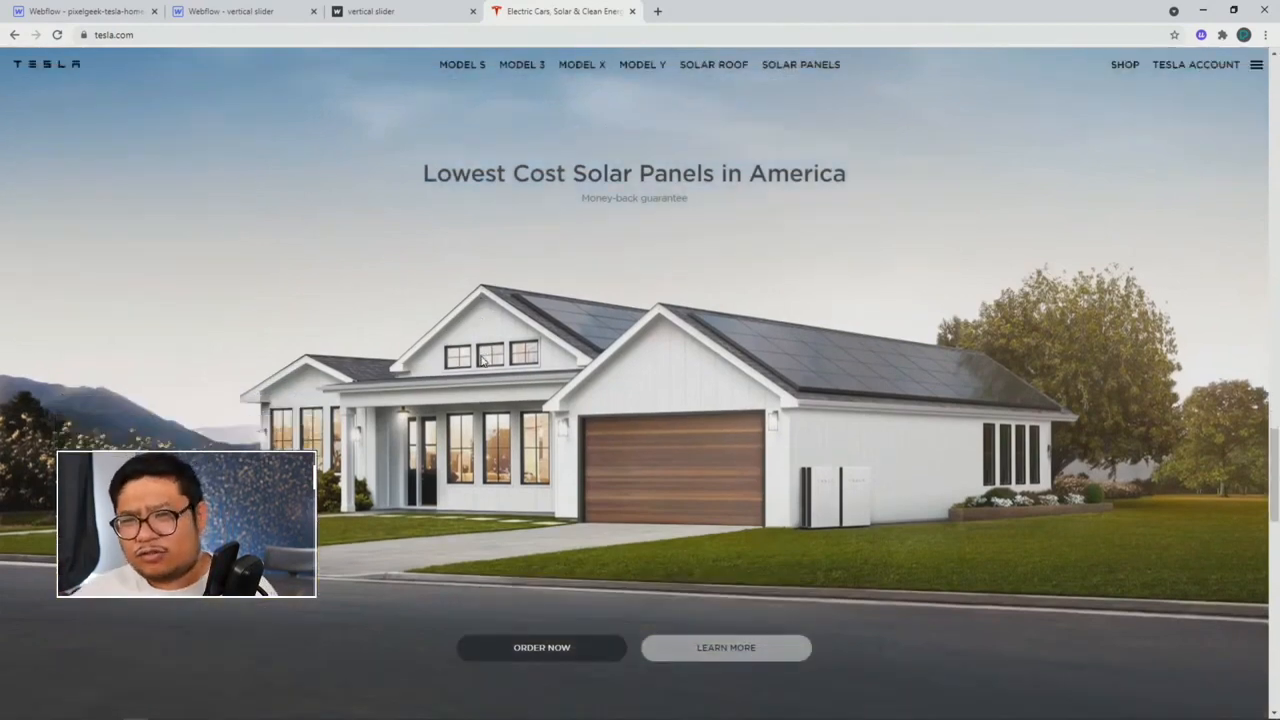
{"action": "scroll", "coordinate": [429, 356], "scroll_direction": "down", "scroll_amount": 1}
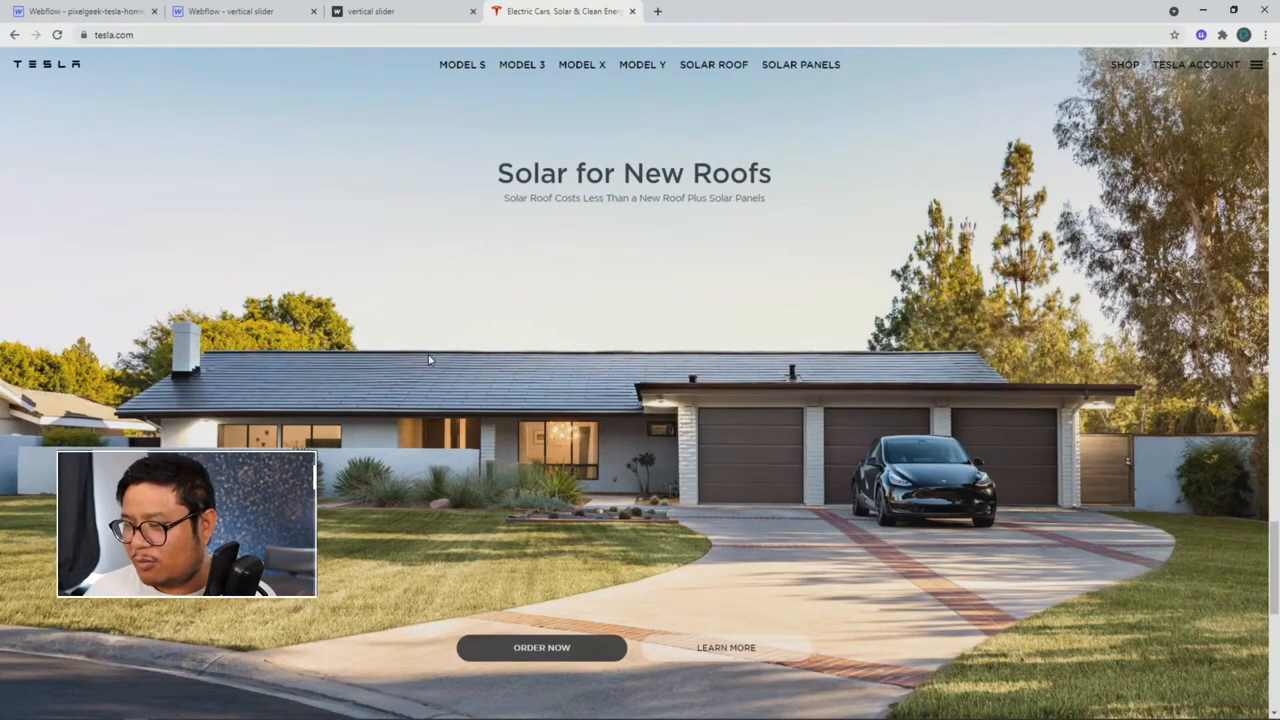
{"action": "scroll", "coordinate": [429, 360], "scroll_direction": "down", "scroll_amount": 3}
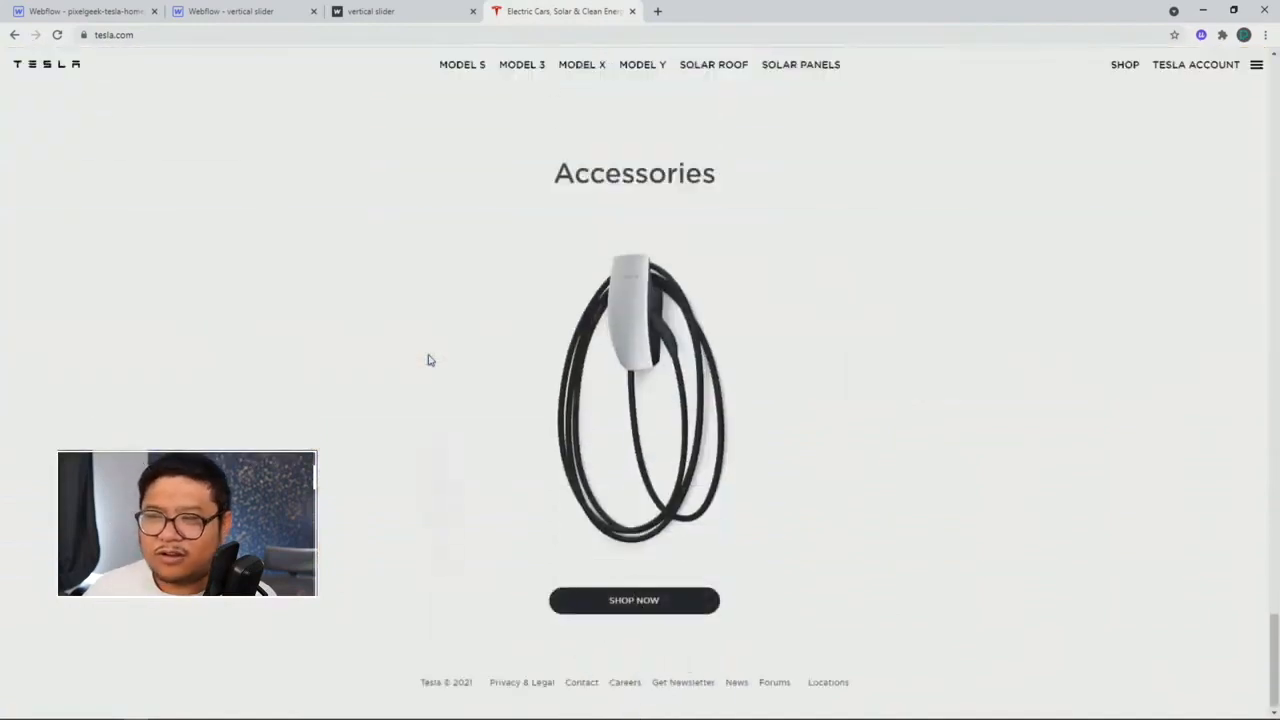
Step: Return to the top of tesla.com and switch to the published vertical slider demo
{"action": "scroll", "coordinate": [429, 360], "scroll_direction": "up", "scroll_amount": 2}
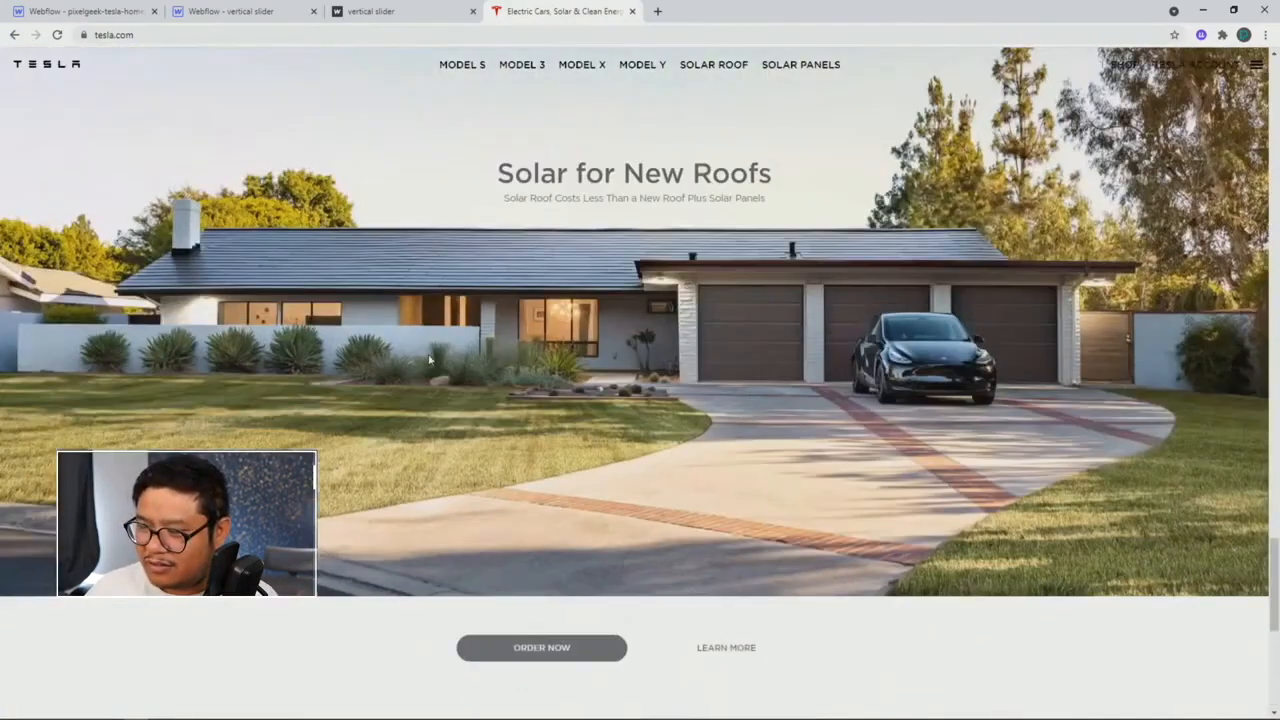
{"action": "scroll", "coordinate": [429, 360], "scroll_direction": "up", "scroll_amount": 1}
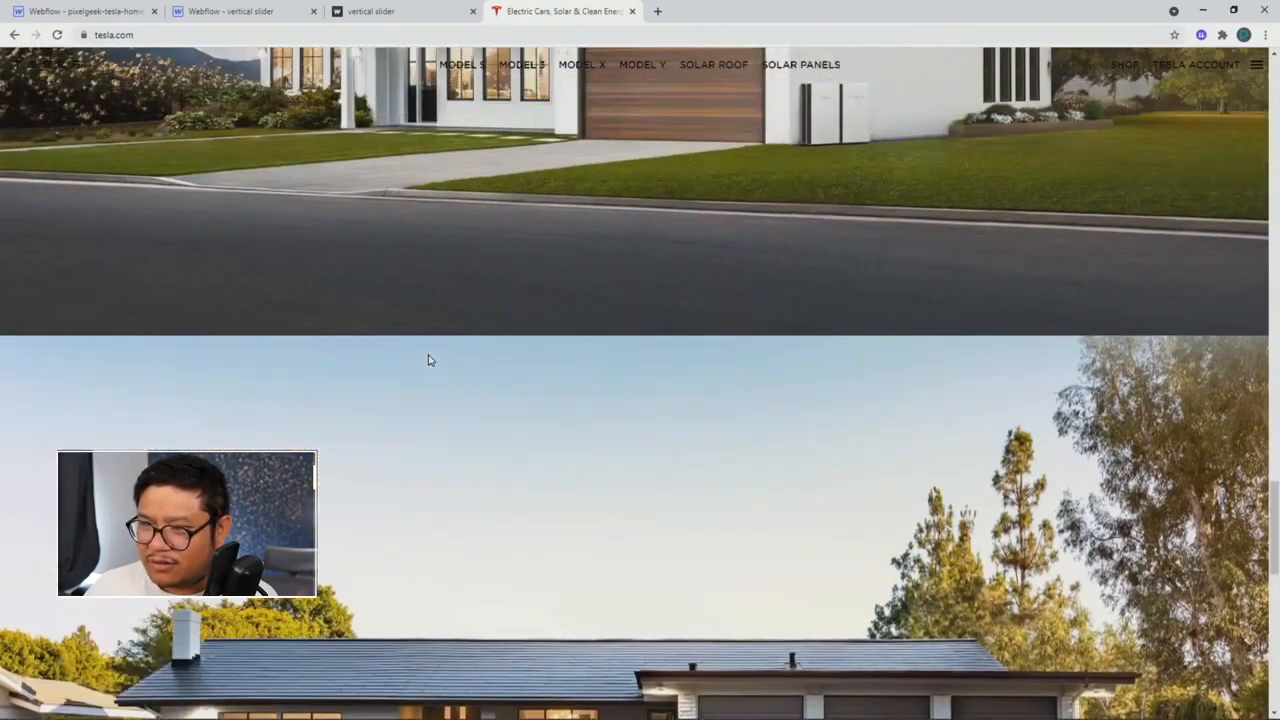
{"action": "scroll", "coordinate": [429, 360], "scroll_direction": "up", "scroll_amount": 4}
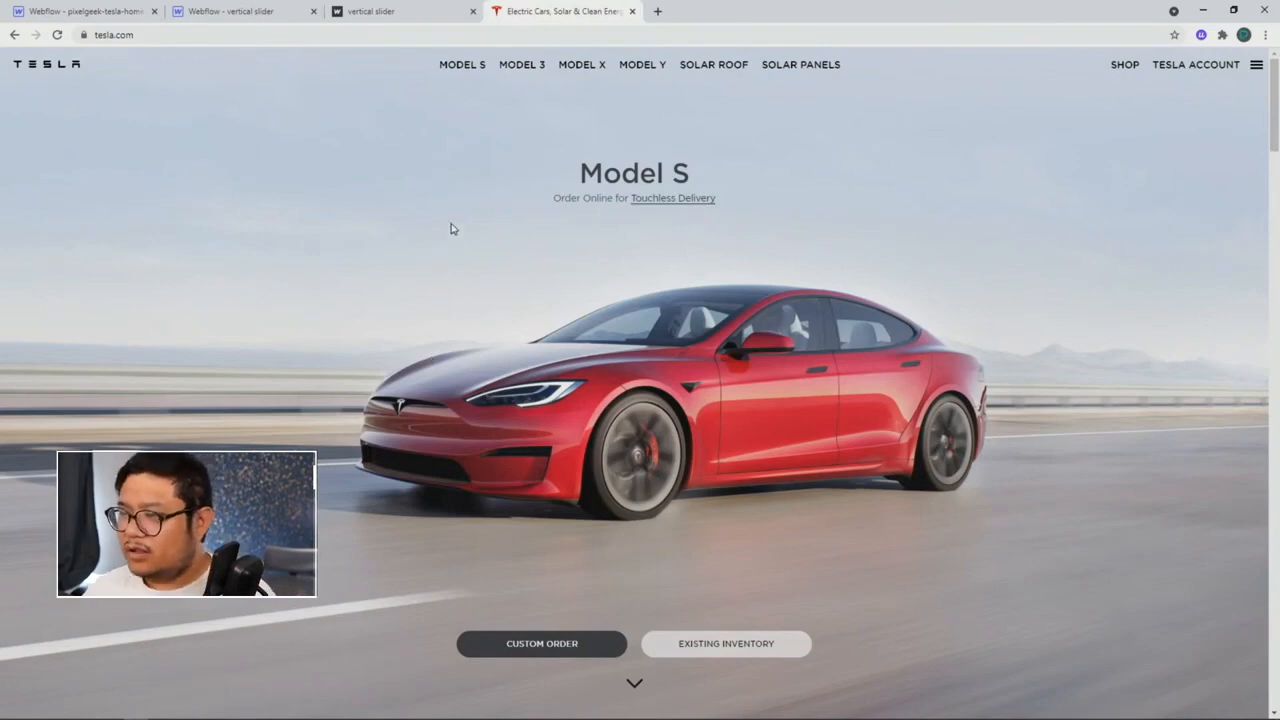
{"action": "left_click", "coordinate": [378, 18]}
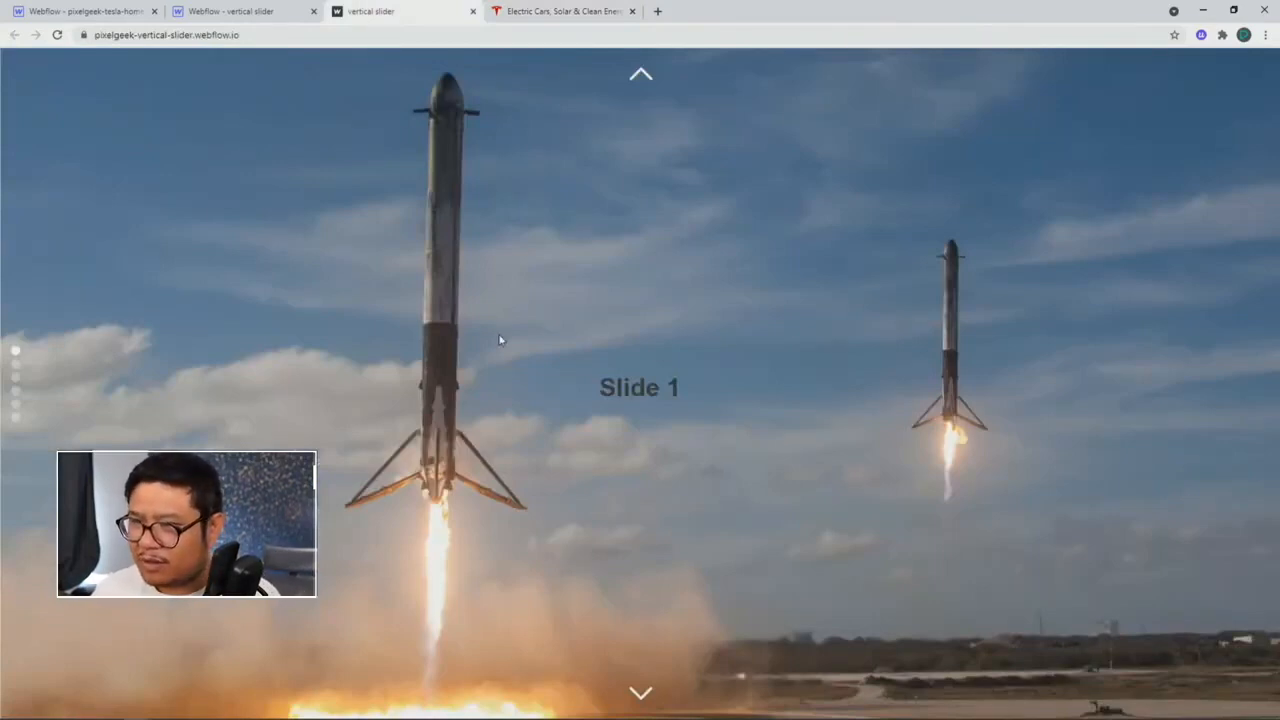
Step: Scroll the published demo up and down through its vertical slides, then open the vertical slider project in Webflow
{"action": "scroll", "coordinate": [500, 340], "scroll_direction": "down", "scroll_amount": 2}
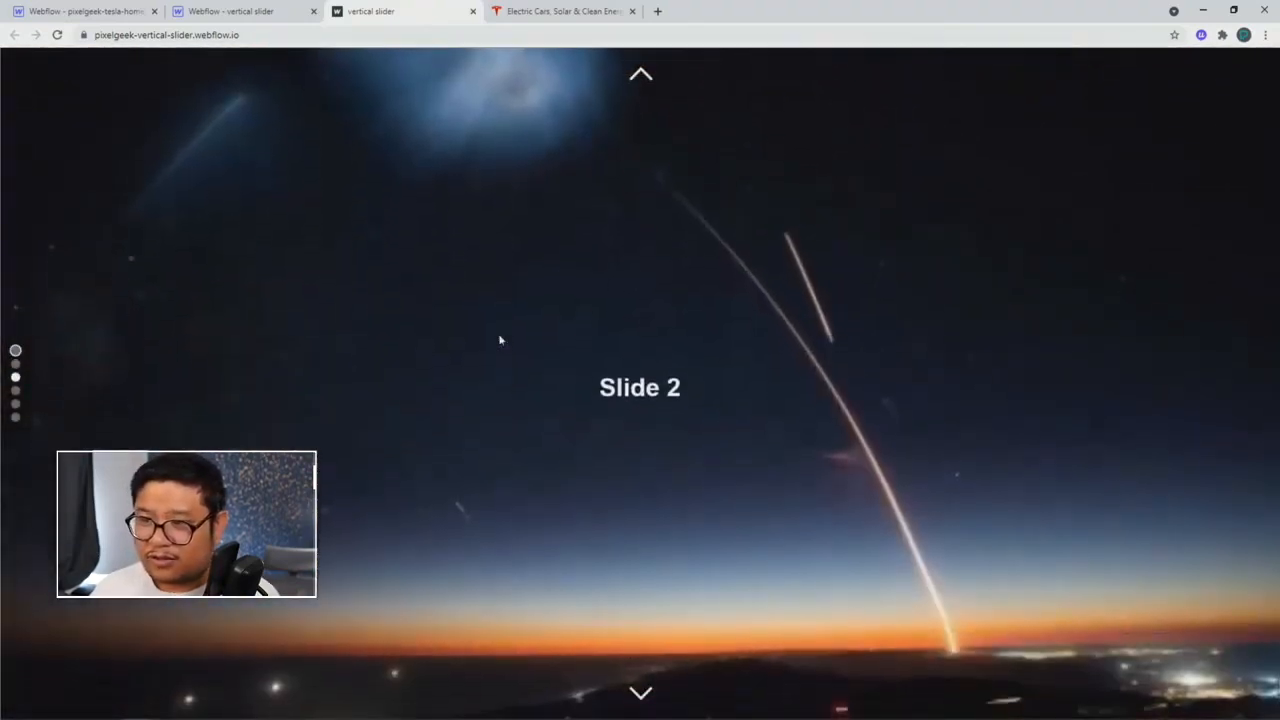
{"action": "scroll", "coordinate": [500, 340], "scroll_direction": "down", "scroll_amount": 2}
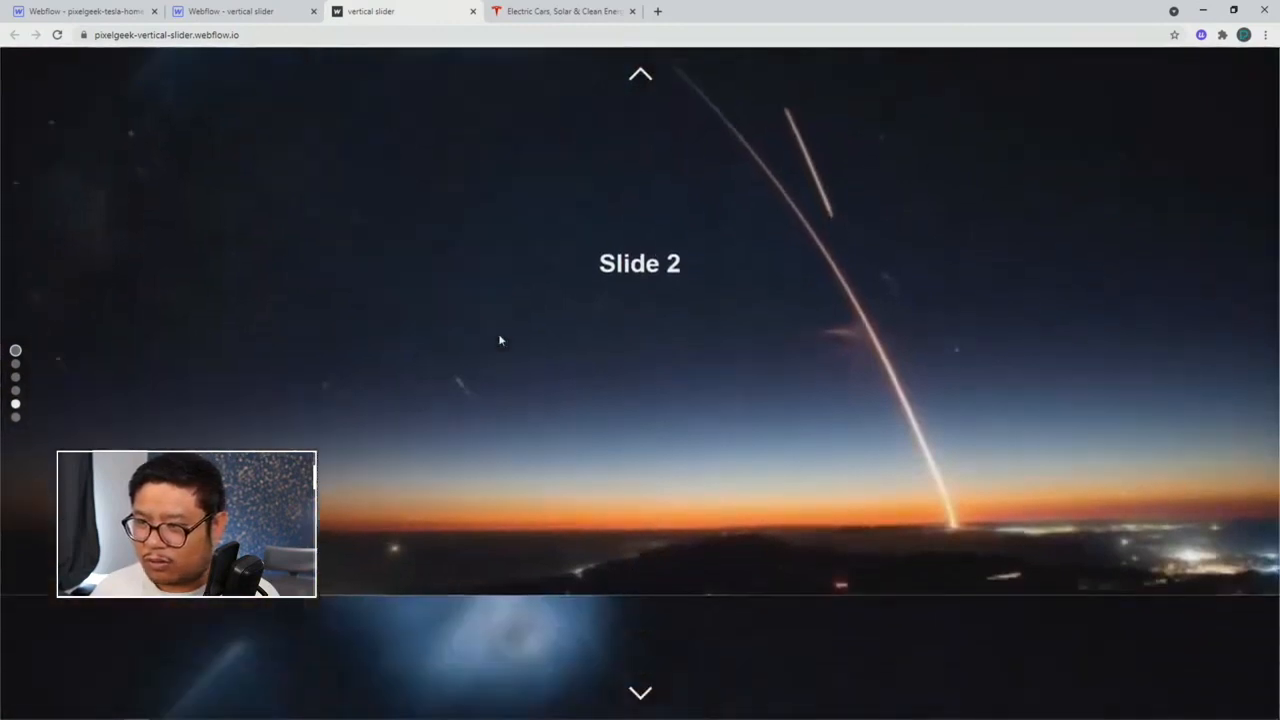
{"action": "scroll", "coordinate": [499, 340], "scroll_direction": "up", "scroll_amount": 1}
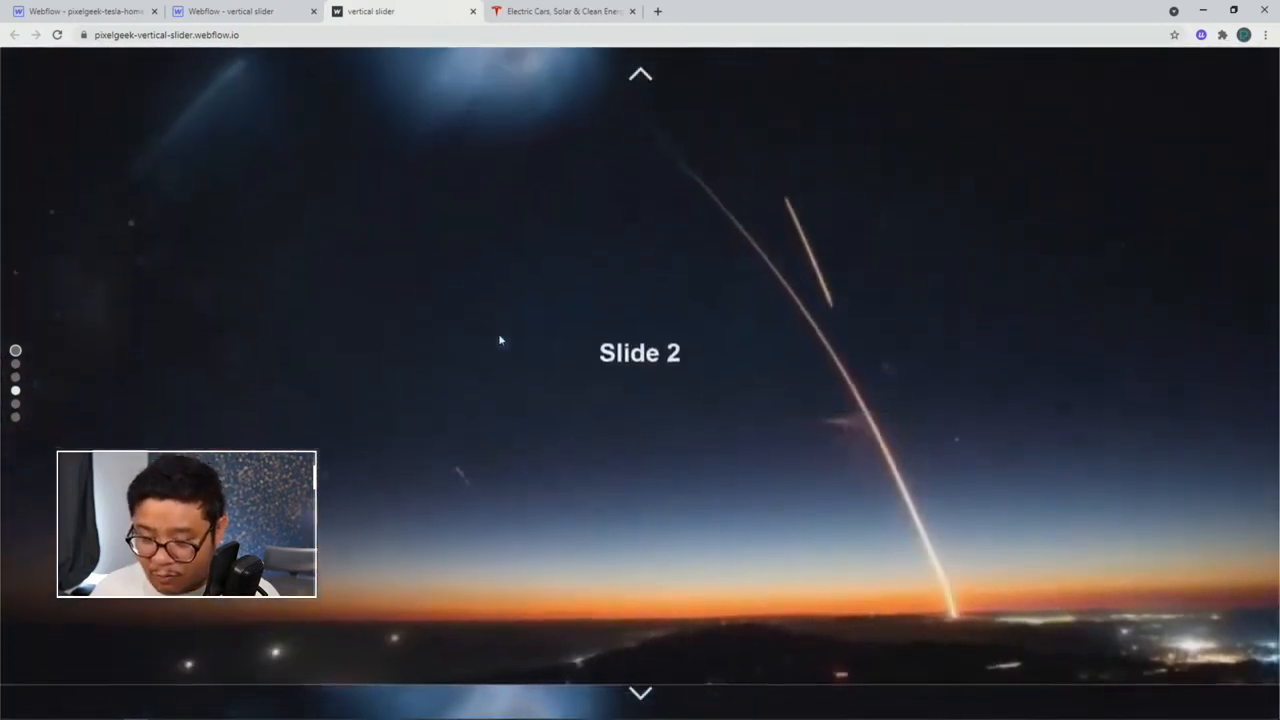
{"action": "scroll", "coordinate": [500, 340], "scroll_direction": "up", "scroll_amount": 2}
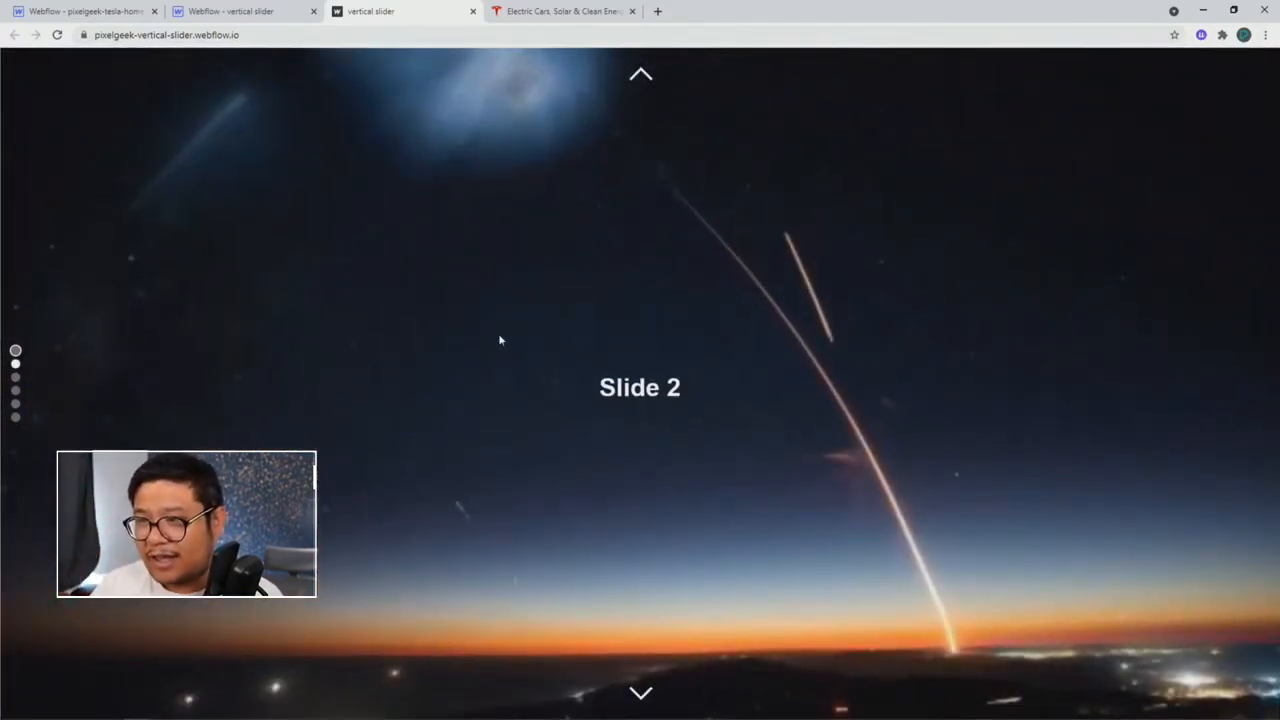
{"action": "scroll", "coordinate": [500, 340], "scroll_direction": "up", "scroll_amount": 2}
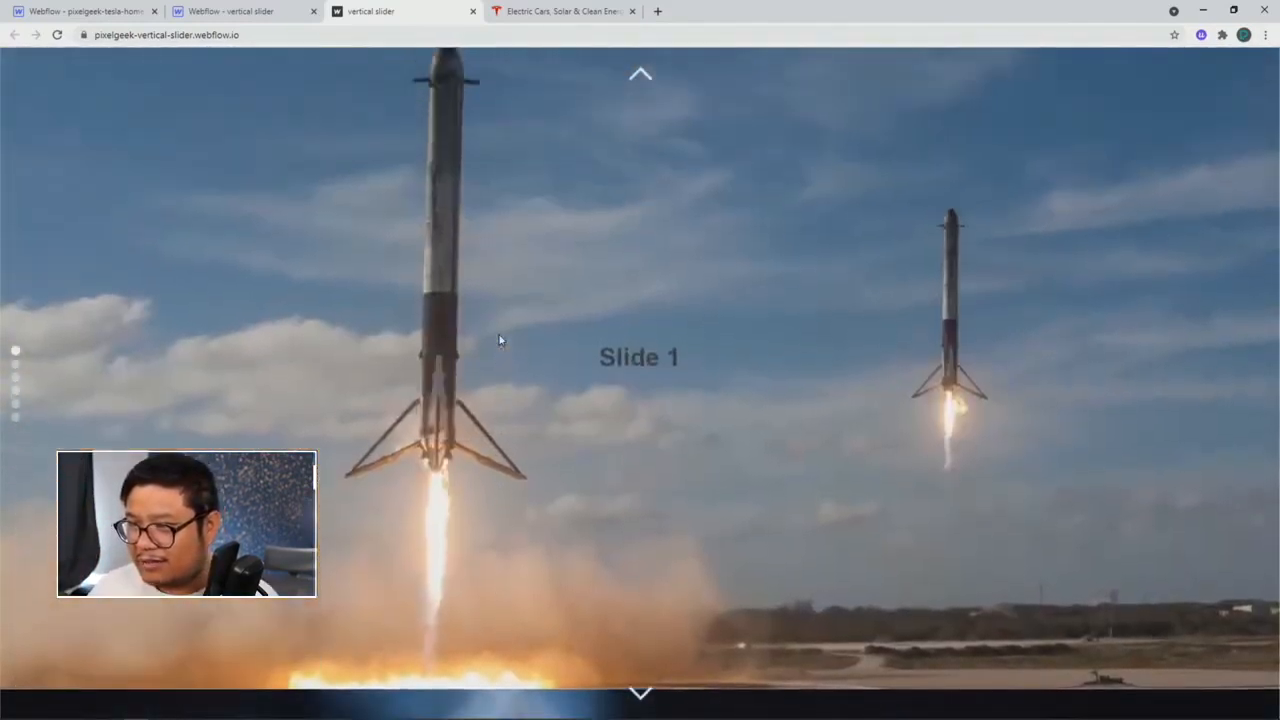
{"action": "scroll", "coordinate": [500, 340], "scroll_direction": "up", "scroll_amount": 3}
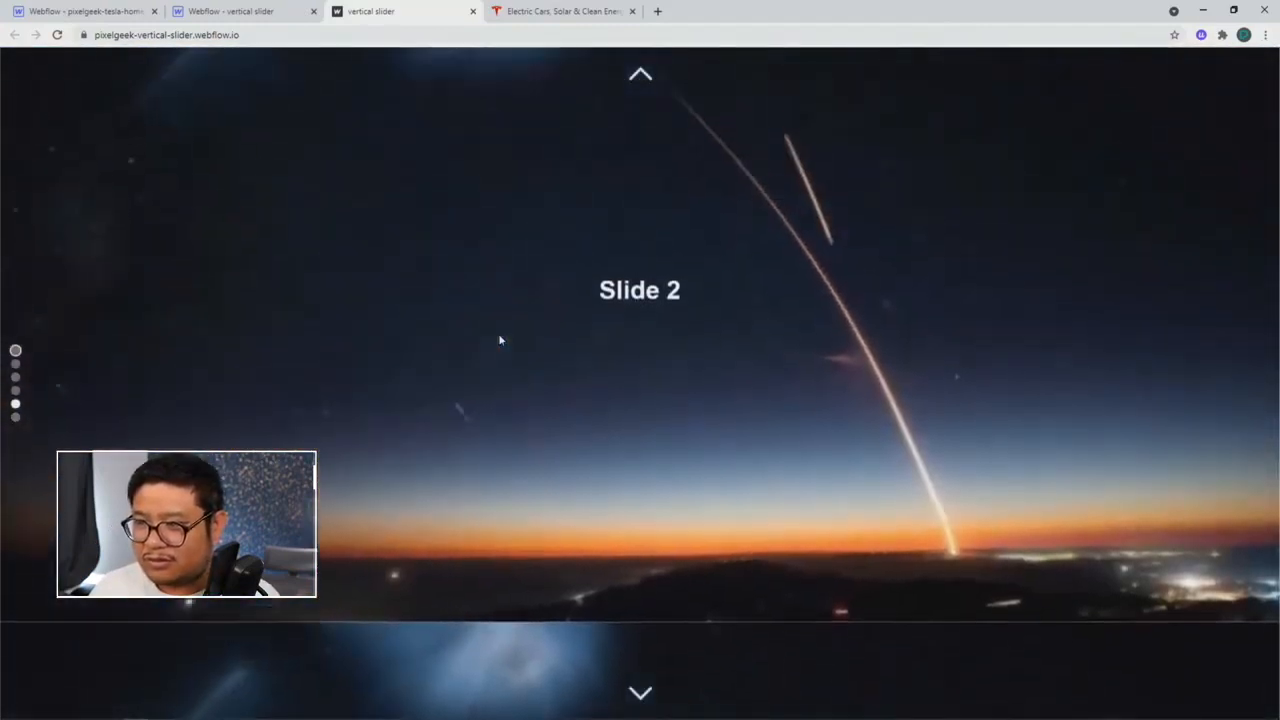
{"action": "scroll", "coordinate": [500, 340], "scroll_direction": "down", "scroll_amount": 2}
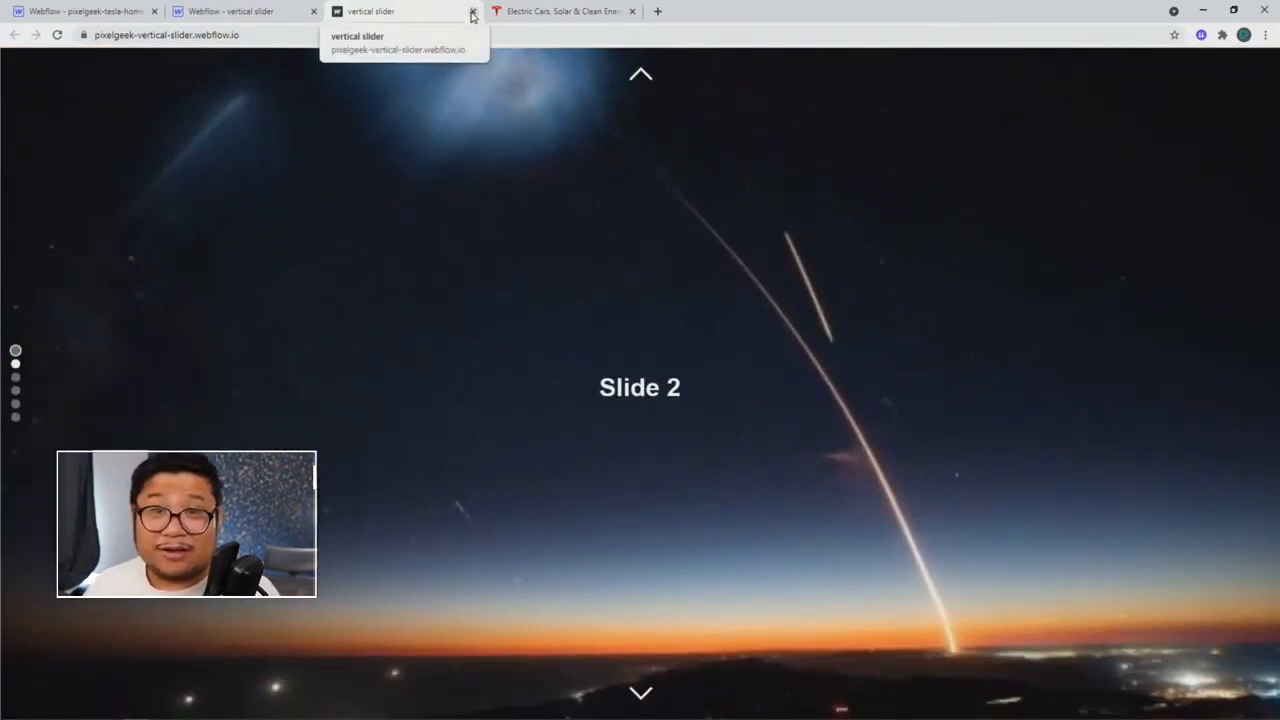
{"action": "left_click", "coordinate": [289, 20]}
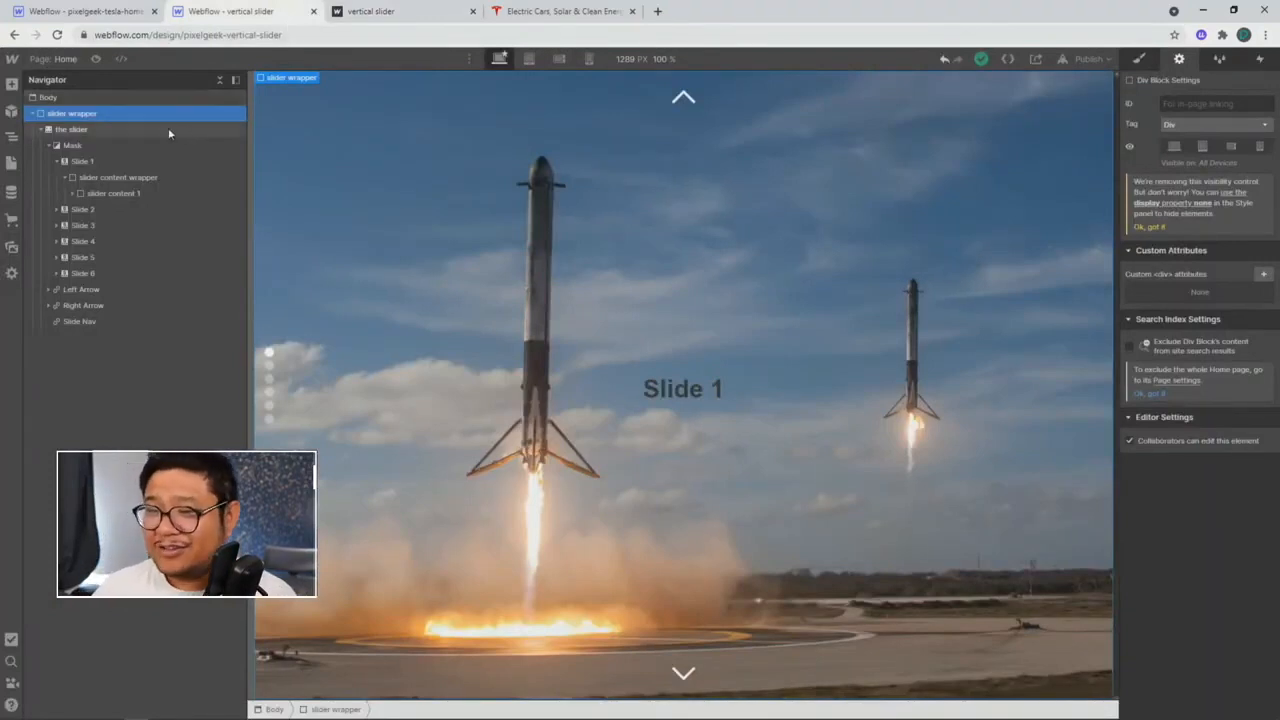
Step: Show the slider wrapper's styles, glance at the empty Tesla homepage project, and return
{"action": "left_click", "coordinate": [1138, 60]}
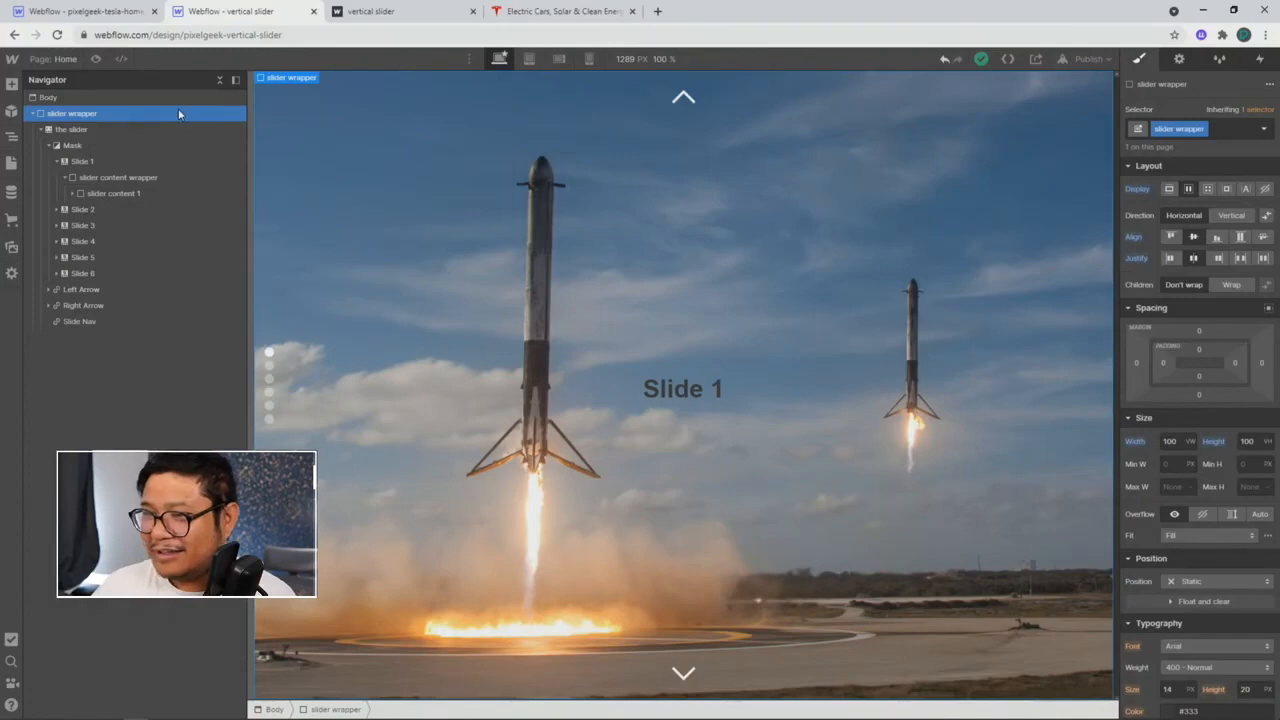
{"action": "left_click", "coordinate": [135, 12]}
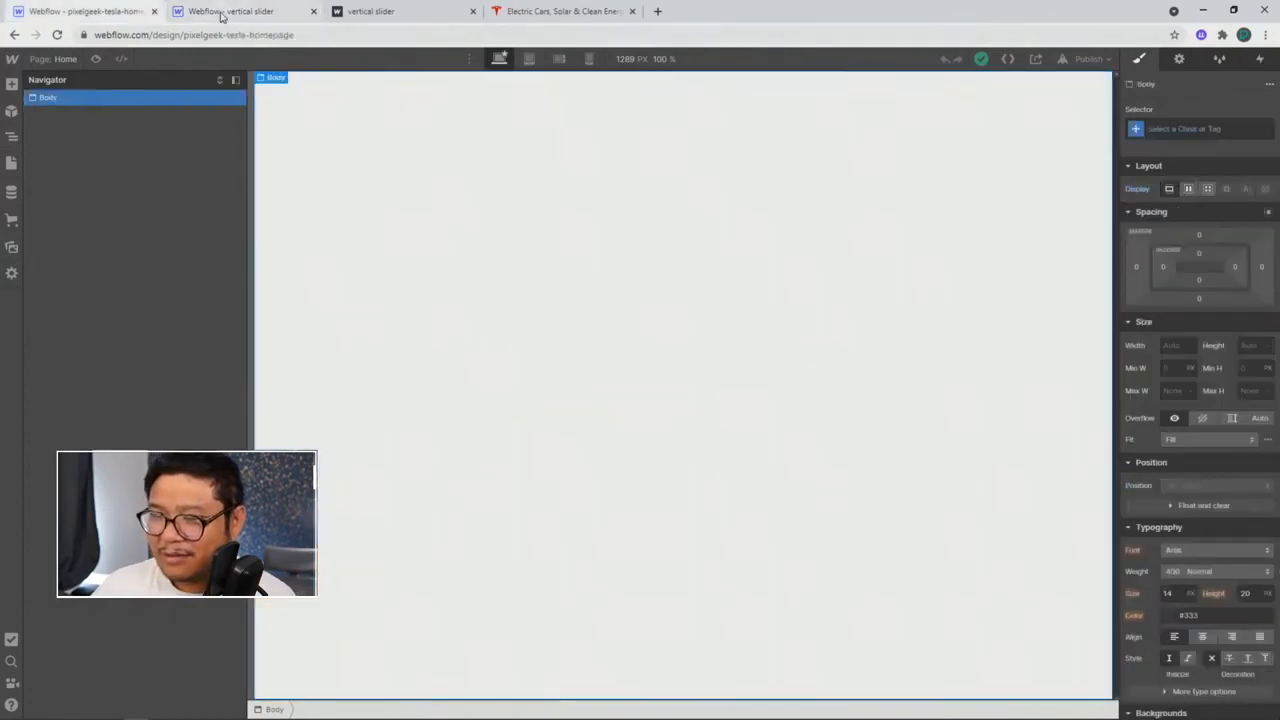
{"action": "left_click", "coordinate": [221, 14]}
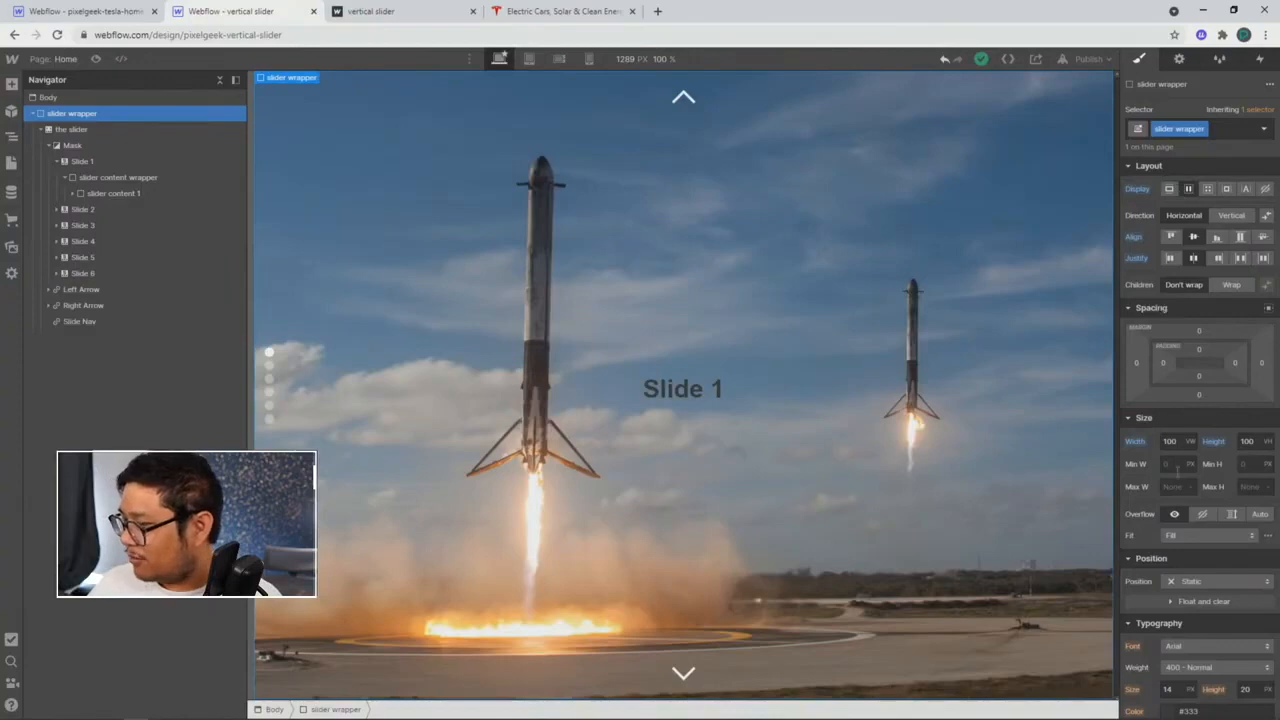
{"action": "scroll", "coordinate": [1178, 456], "scroll_direction": "down", "scroll_amount": 4}
{"action": "scroll", "coordinate": [1178, 456], "scroll_direction": "up", "scroll_amount": 4}
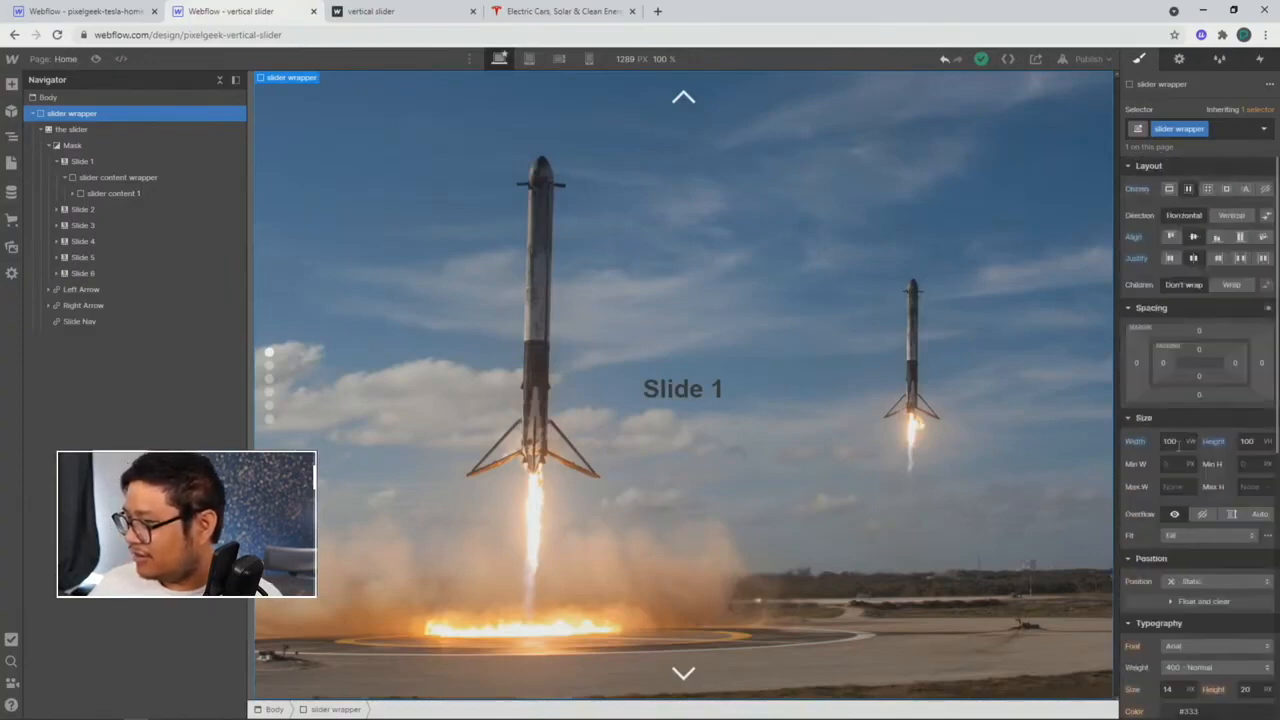
Step: Inspect the Slider, its Mask and Slide 1 in the Navigator
{"action": "left_click", "coordinate": [123, 131]}
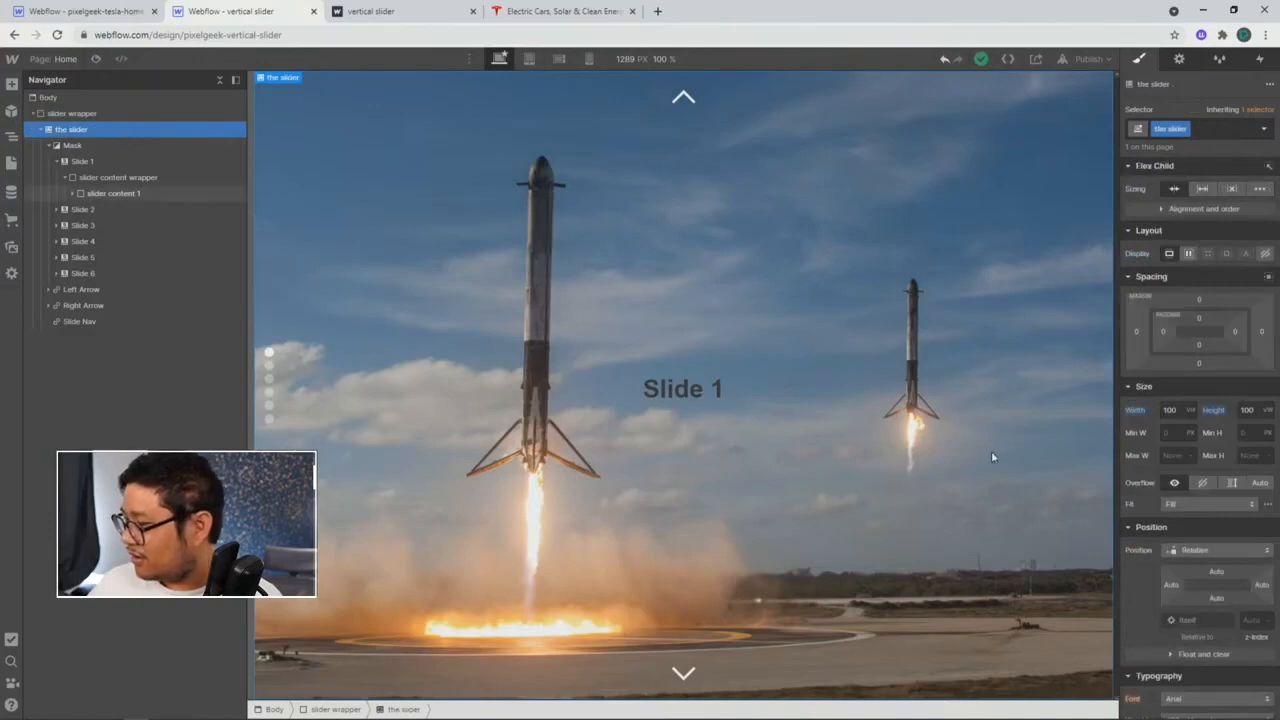
{"action": "scroll", "coordinate": [1153, 445], "scroll_direction": "down", "scroll_amount": 6}
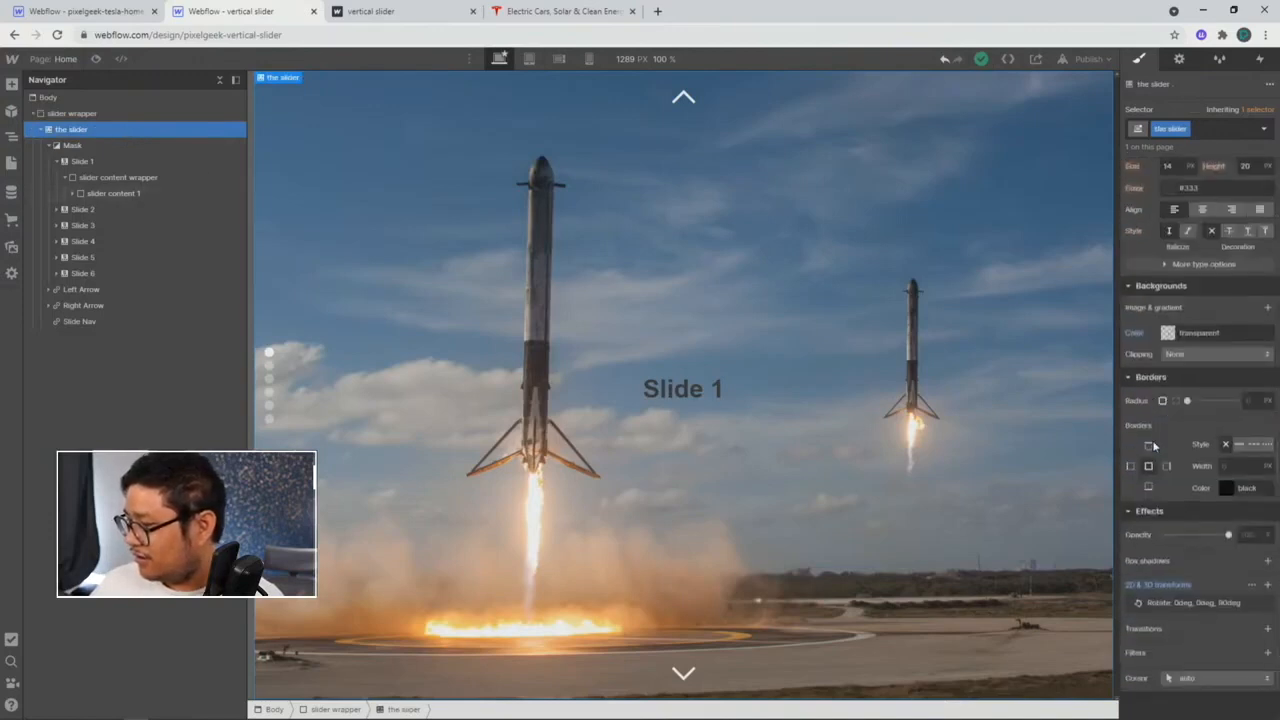
{"action": "scroll", "coordinate": [1192, 615], "scroll_direction": "up", "scroll_amount": 1}
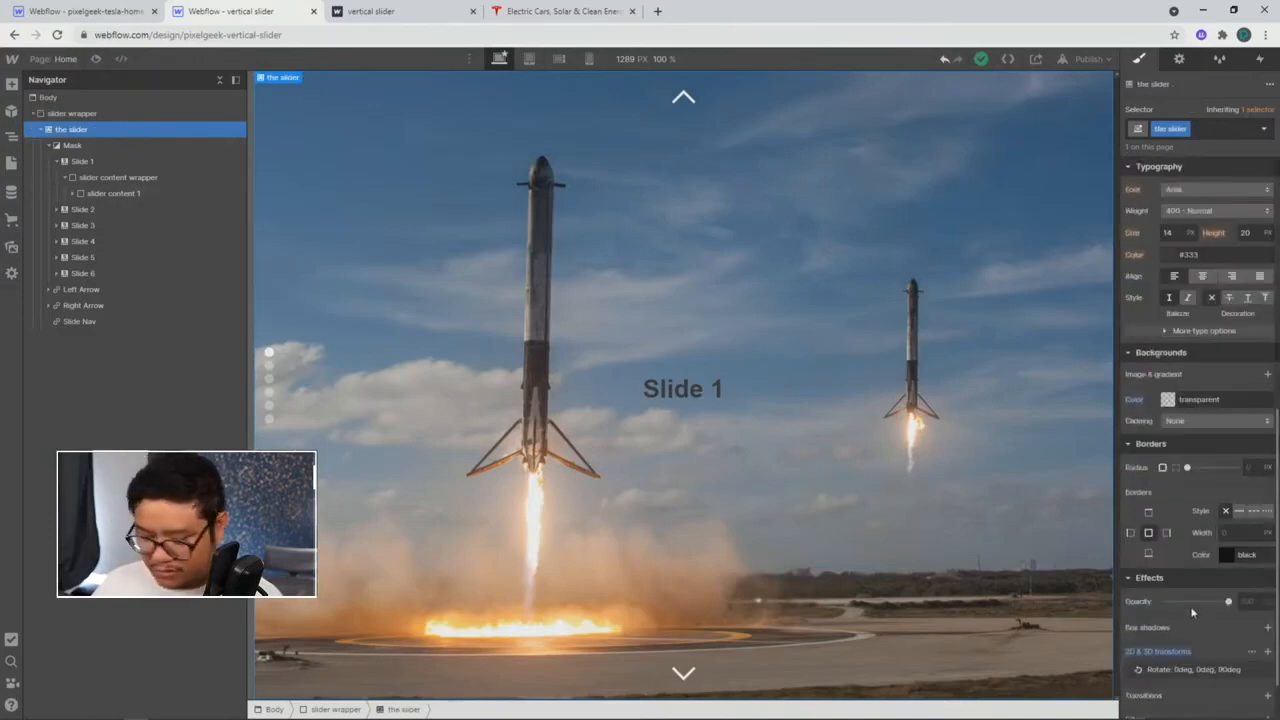
{"action": "scroll", "coordinate": [1192, 608], "scroll_direction": "down", "scroll_amount": 1}
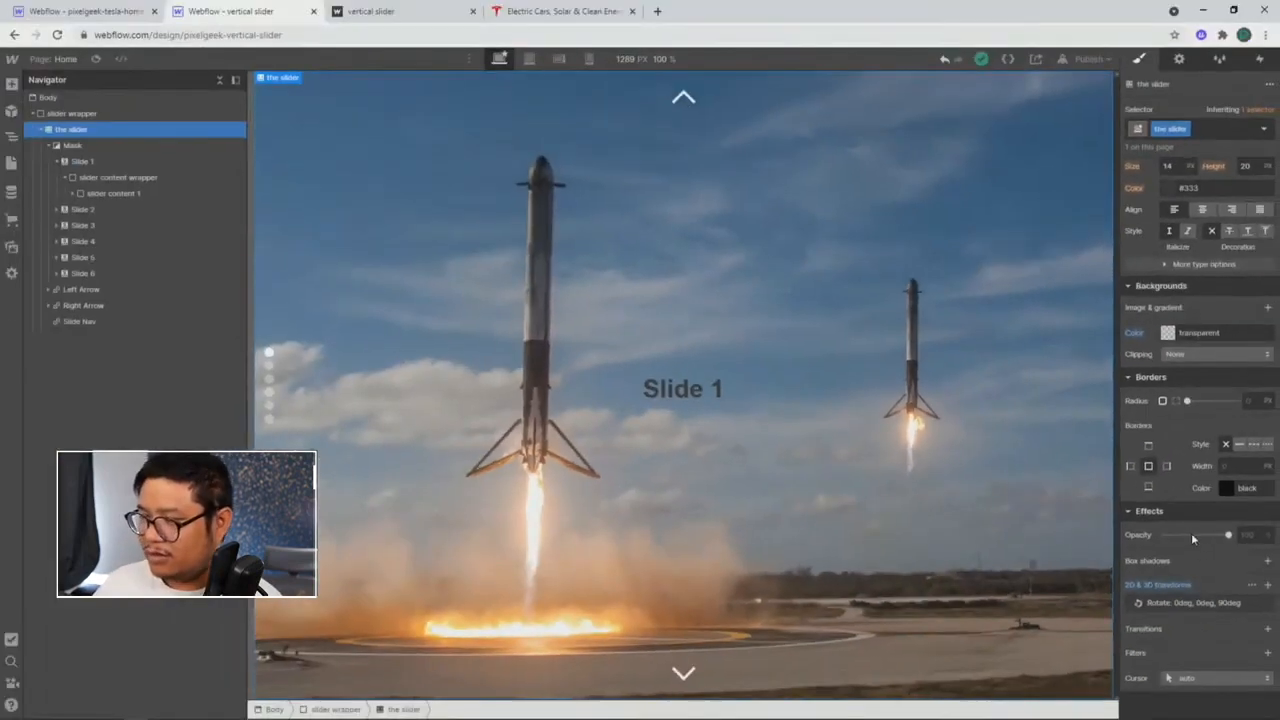
{"action": "left_click", "coordinate": [117, 147]}
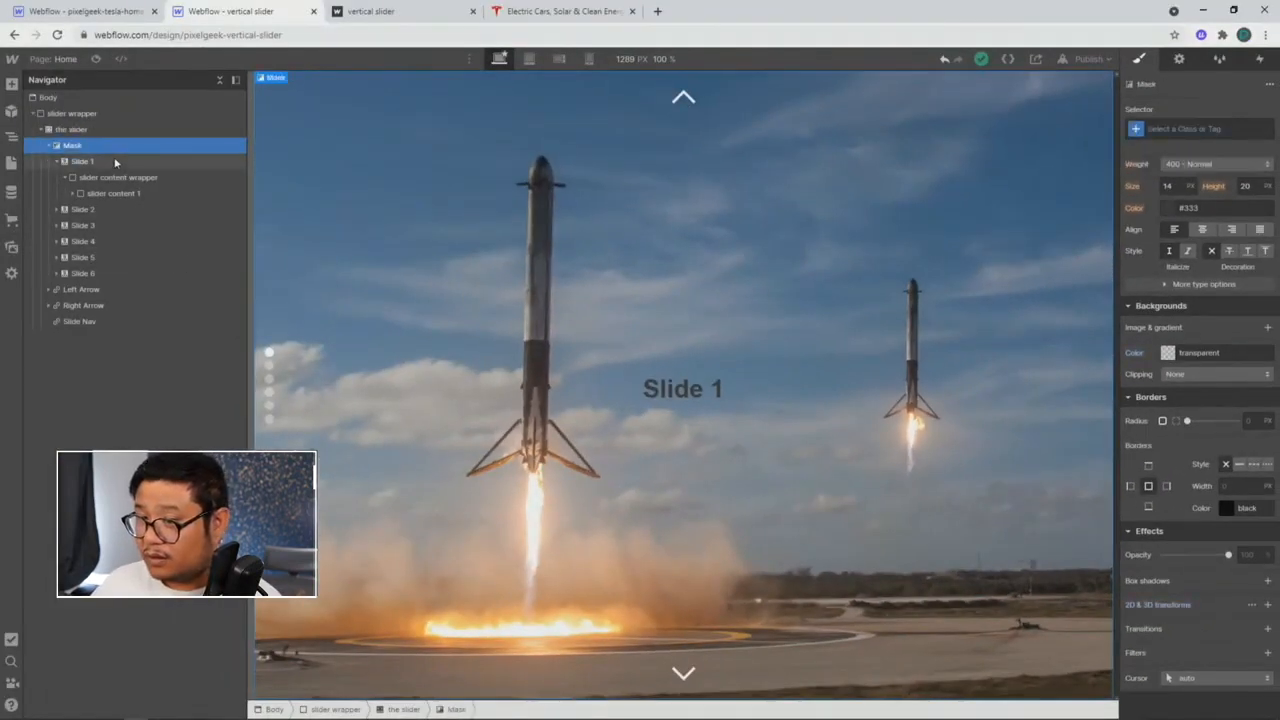
{"action": "scroll", "coordinate": [1189, 487], "scroll_direction": "up", "scroll_amount": 5}
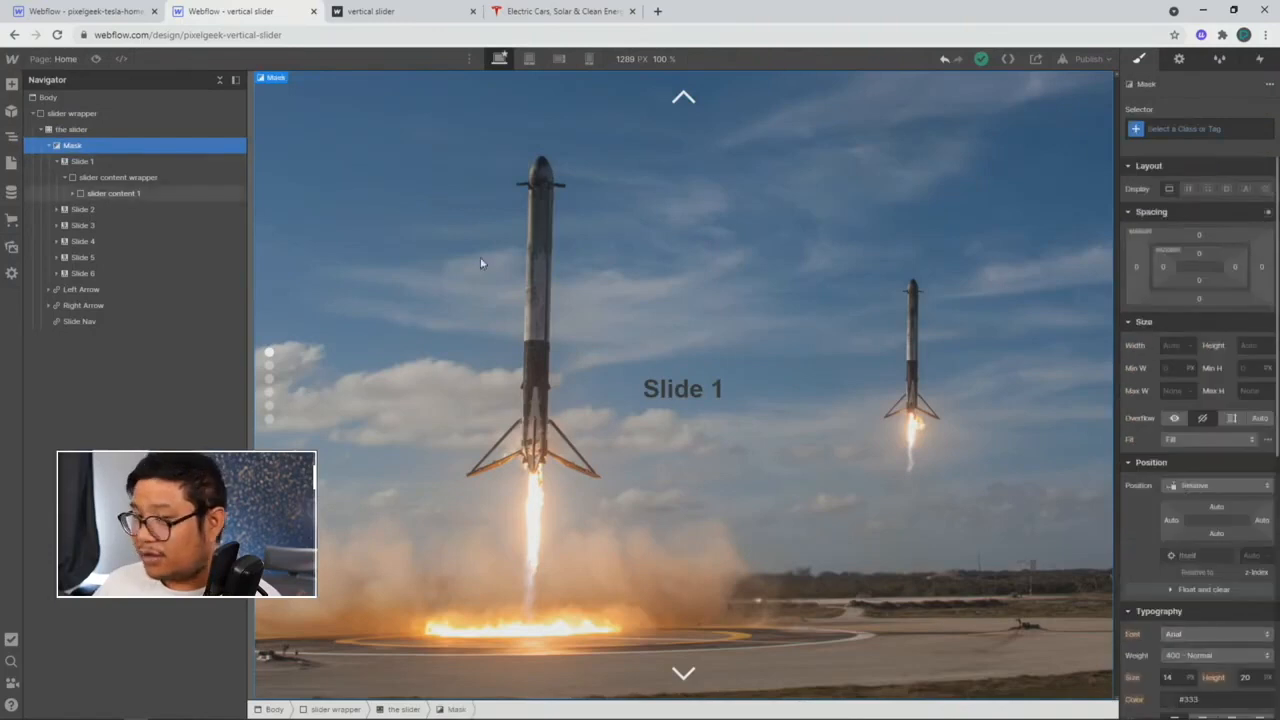
{"action": "left_click", "coordinate": [175, 164]}
{"action": "scroll", "coordinate": [1214, 499], "scroll_direction": "down", "scroll_amount": 5}
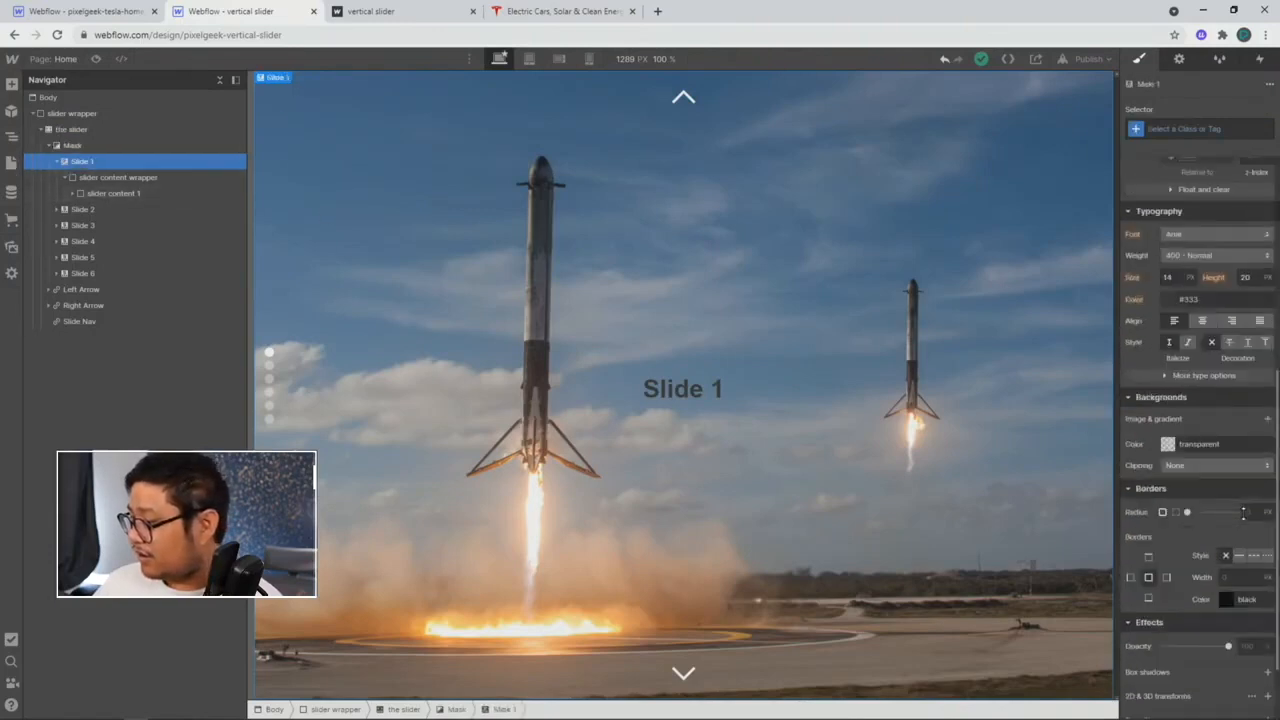
{"action": "scroll", "coordinate": [1214, 499], "scroll_direction": "up", "scroll_amount": 1}
Step: Inspect the content wrapper, the slider's rotation and slider content 1, then go to the Tesla homepage project
{"action": "left_click", "coordinate": [175, 178]}
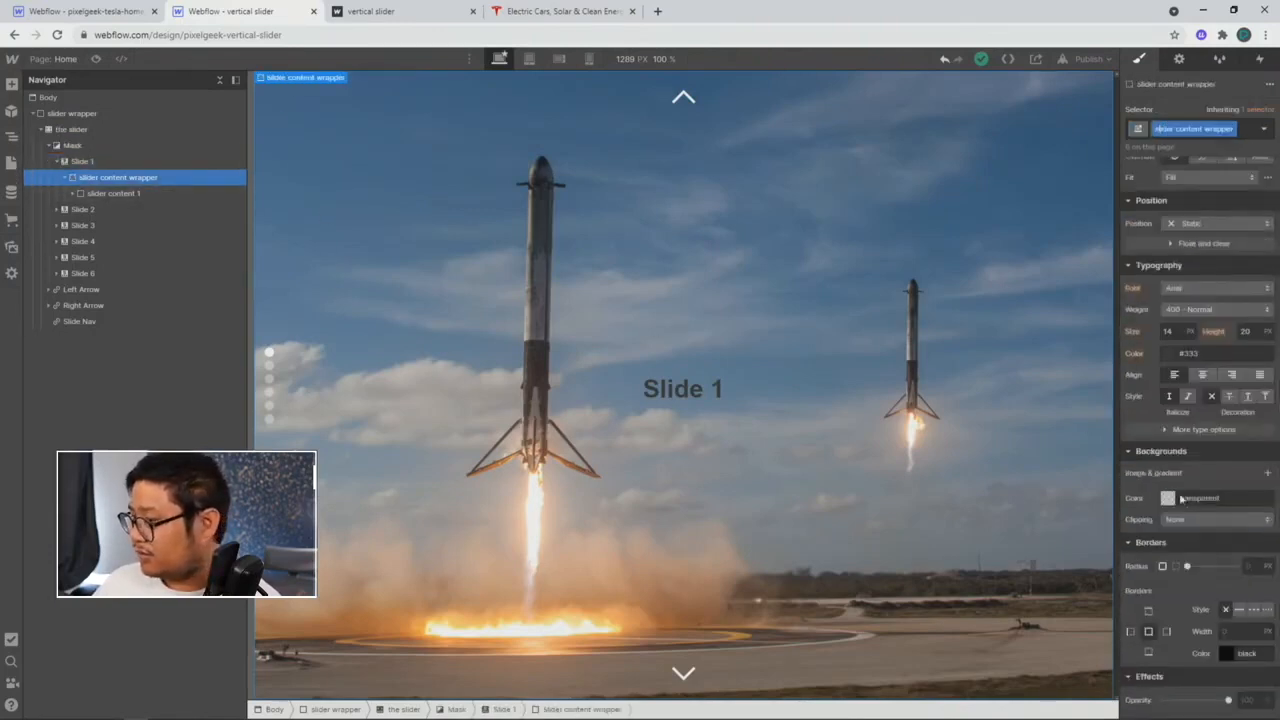
{"action": "scroll", "coordinate": [1211, 566], "scroll_direction": "down", "scroll_amount": 4}
{"action": "scroll", "coordinate": [1211, 568], "scroll_direction": "up", "scroll_amount": 5}
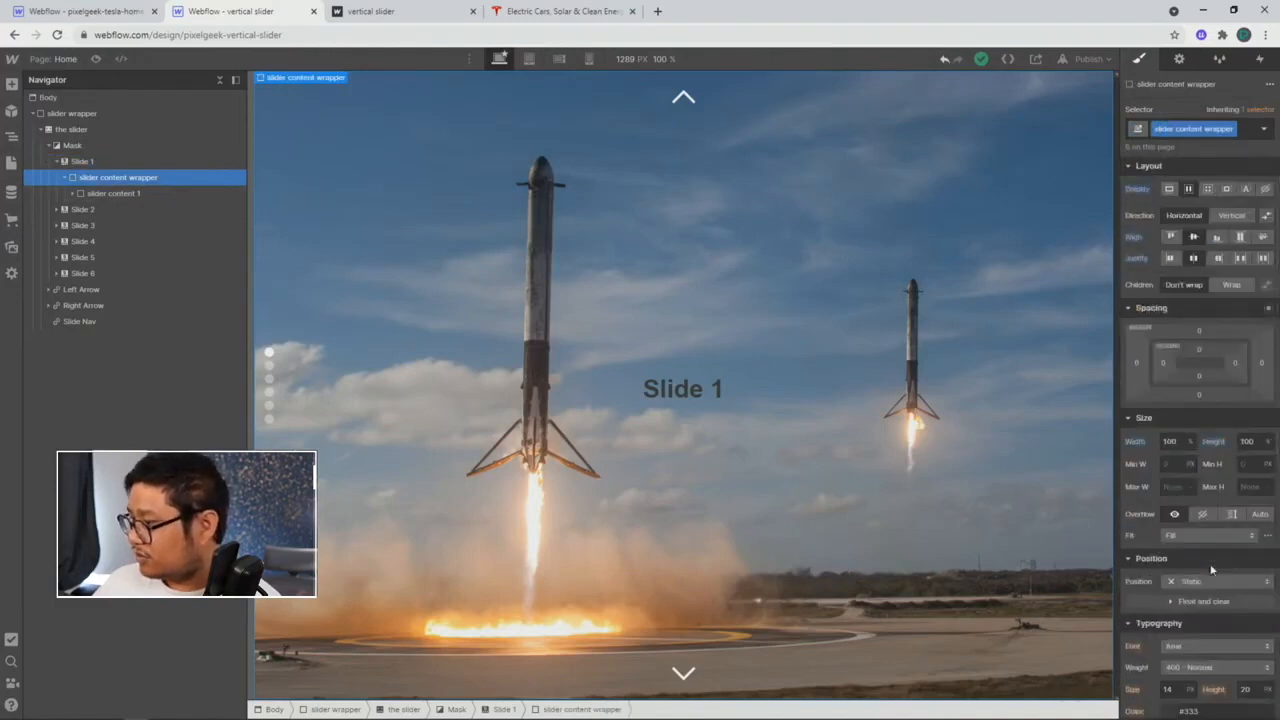
{"action": "left_click", "coordinate": [100, 129]}
{"action": "scroll", "coordinate": [1220, 562], "scroll_direction": "down", "scroll_amount": 5}
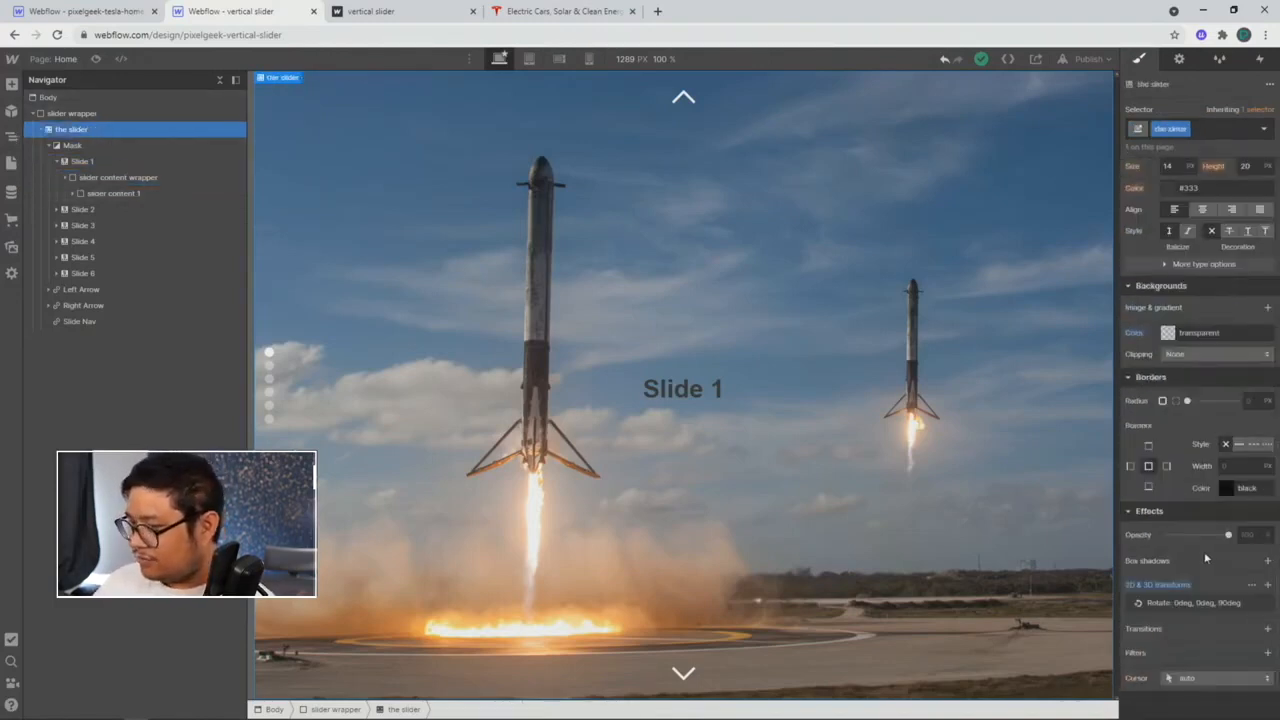
{"action": "left_click", "coordinate": [150, 193]}
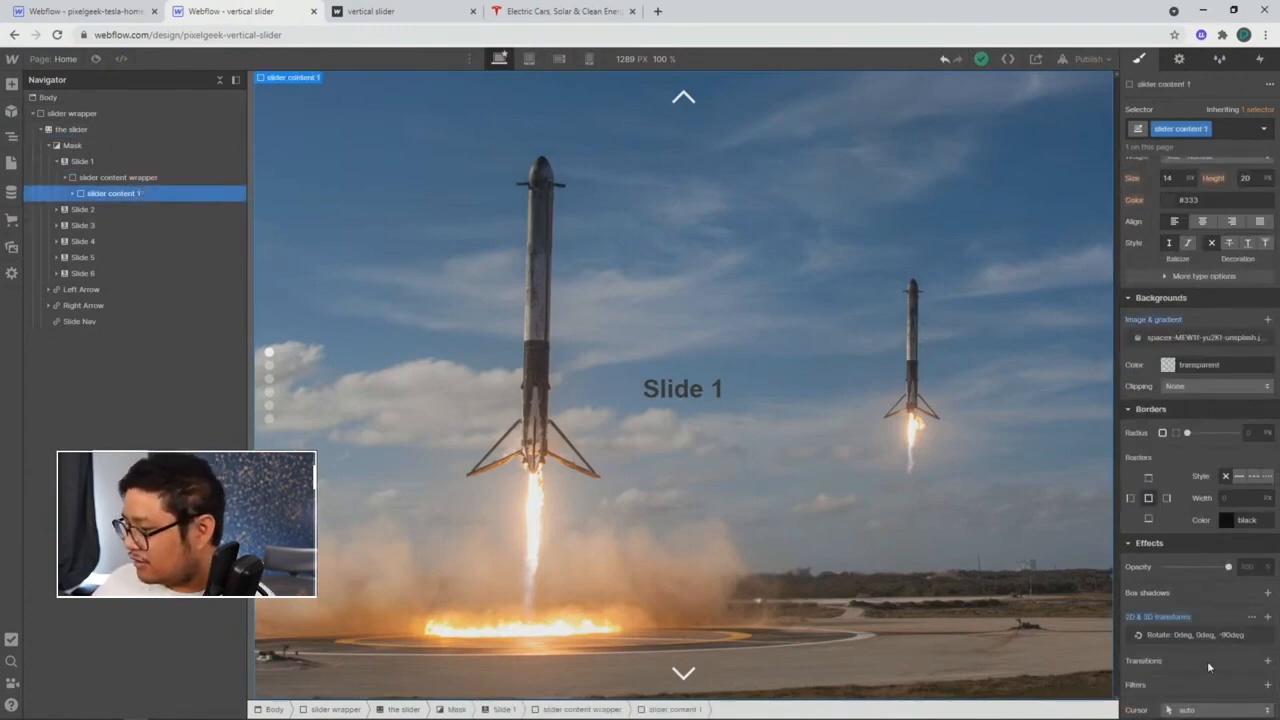
{"action": "left_click", "coordinate": [72, 193]}
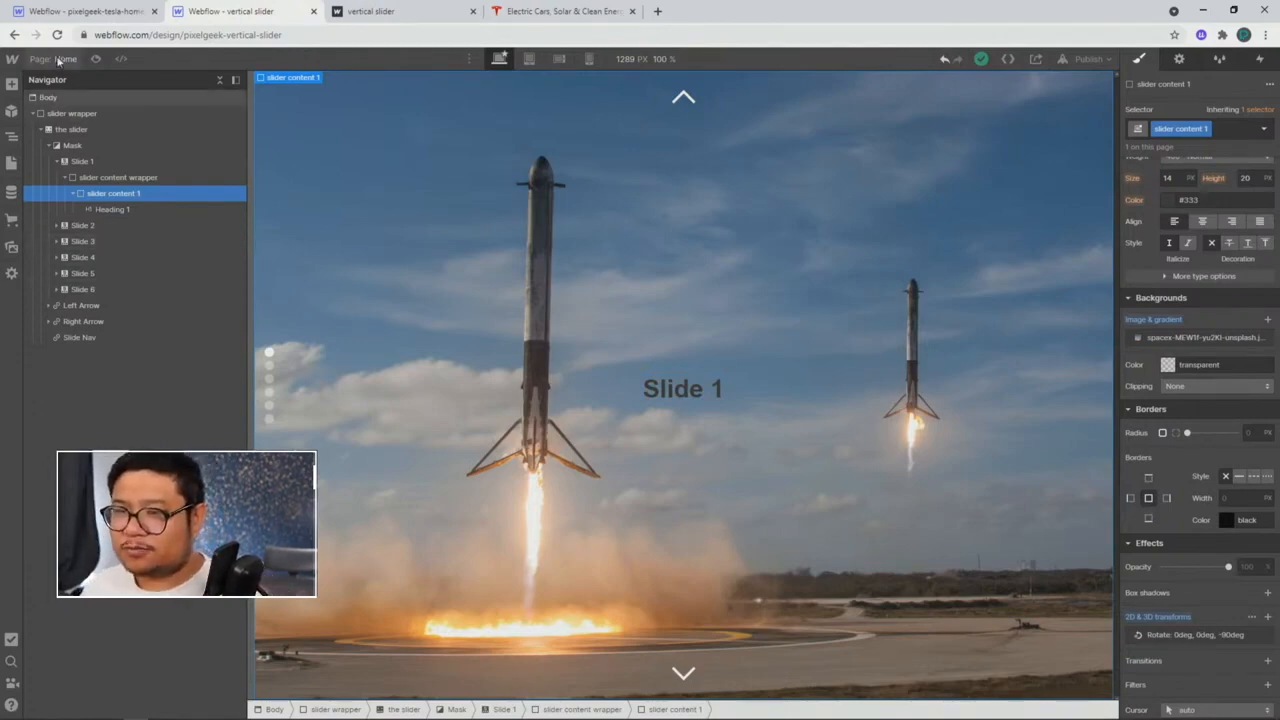
{"action": "left_click", "coordinate": [75, 11]}
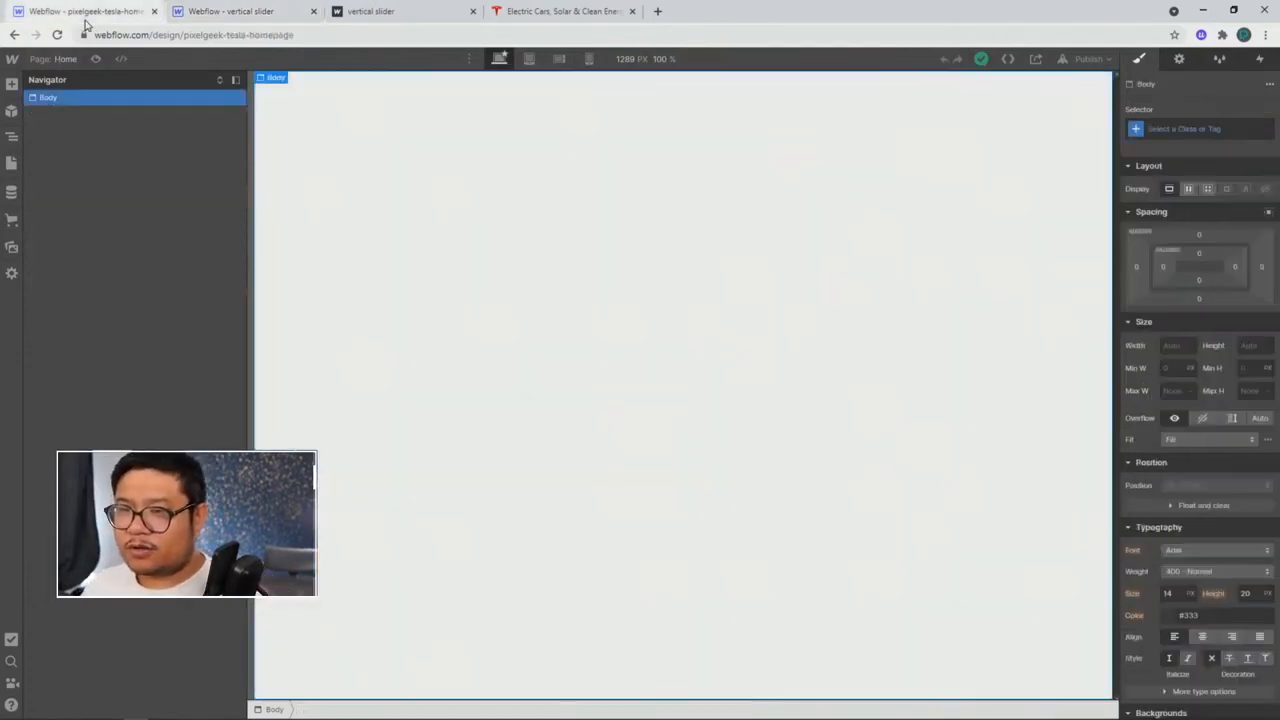
{"action": "left_click", "coordinate": [12, 247]}
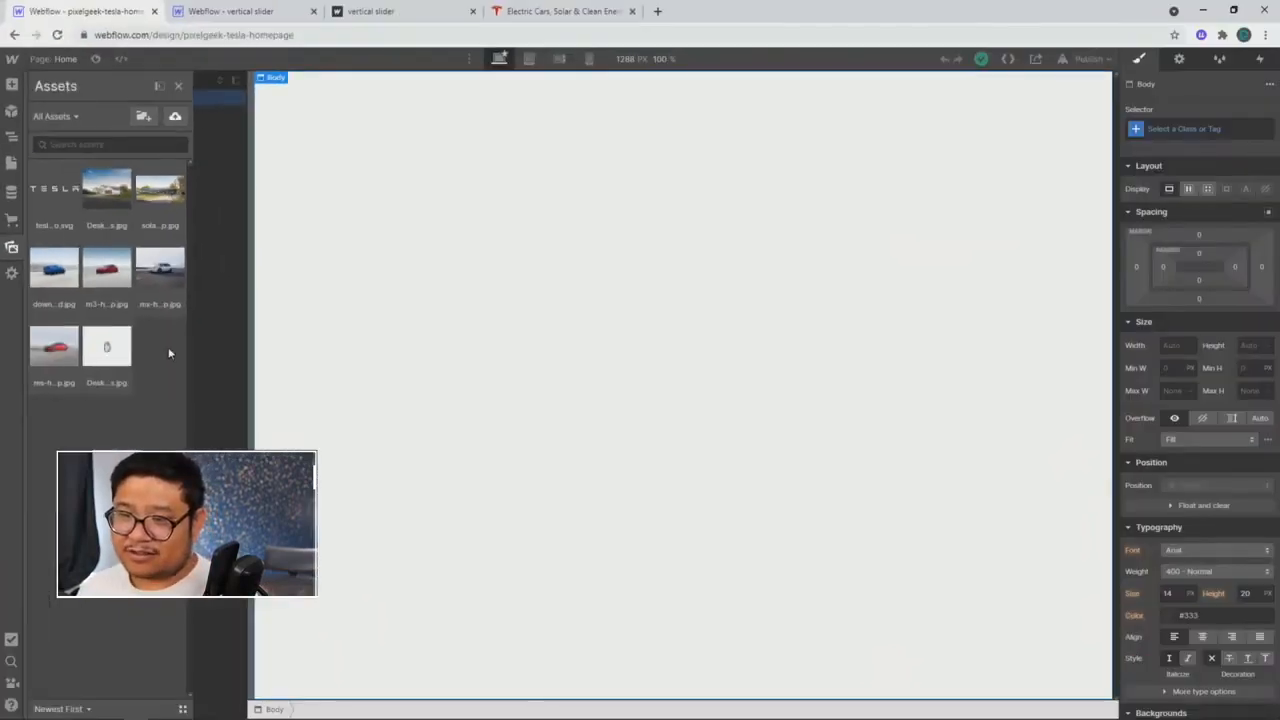
{"action": "left_click", "coordinate": [262, 243]}
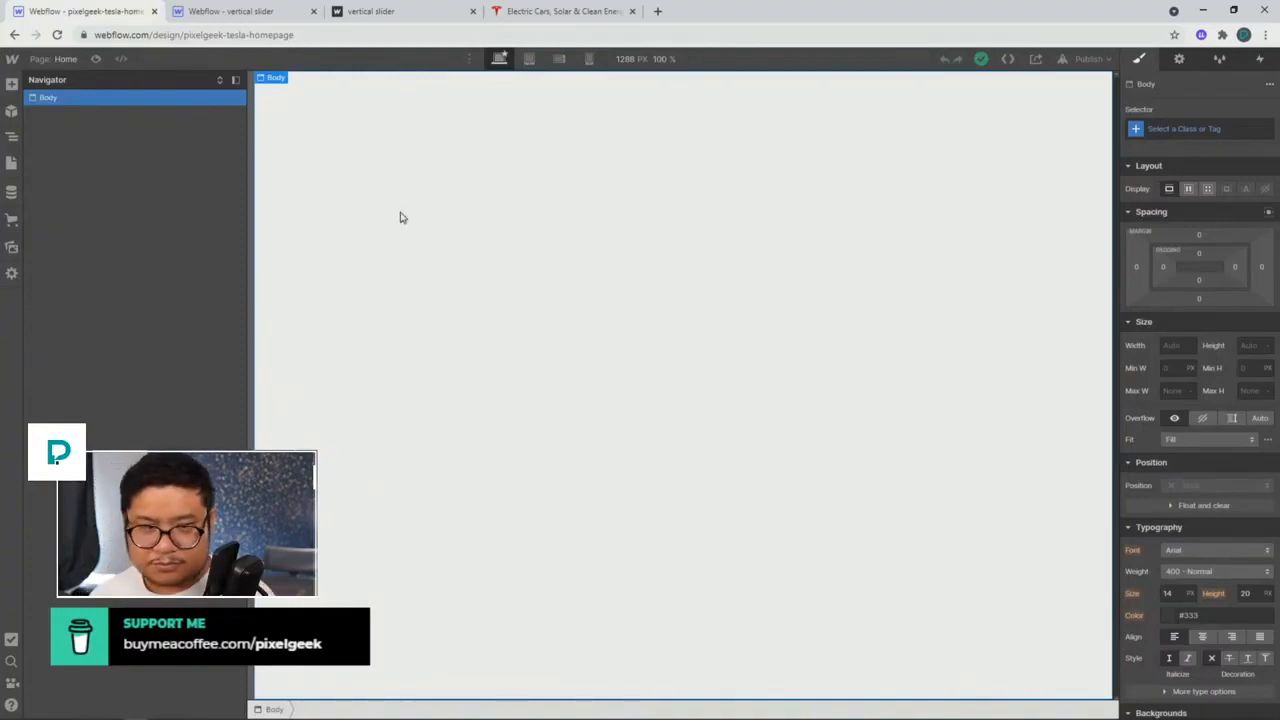
Step: Insert a Navbar onto the homepage via quick search
{"action": "key", "text": "ctrl+e"}
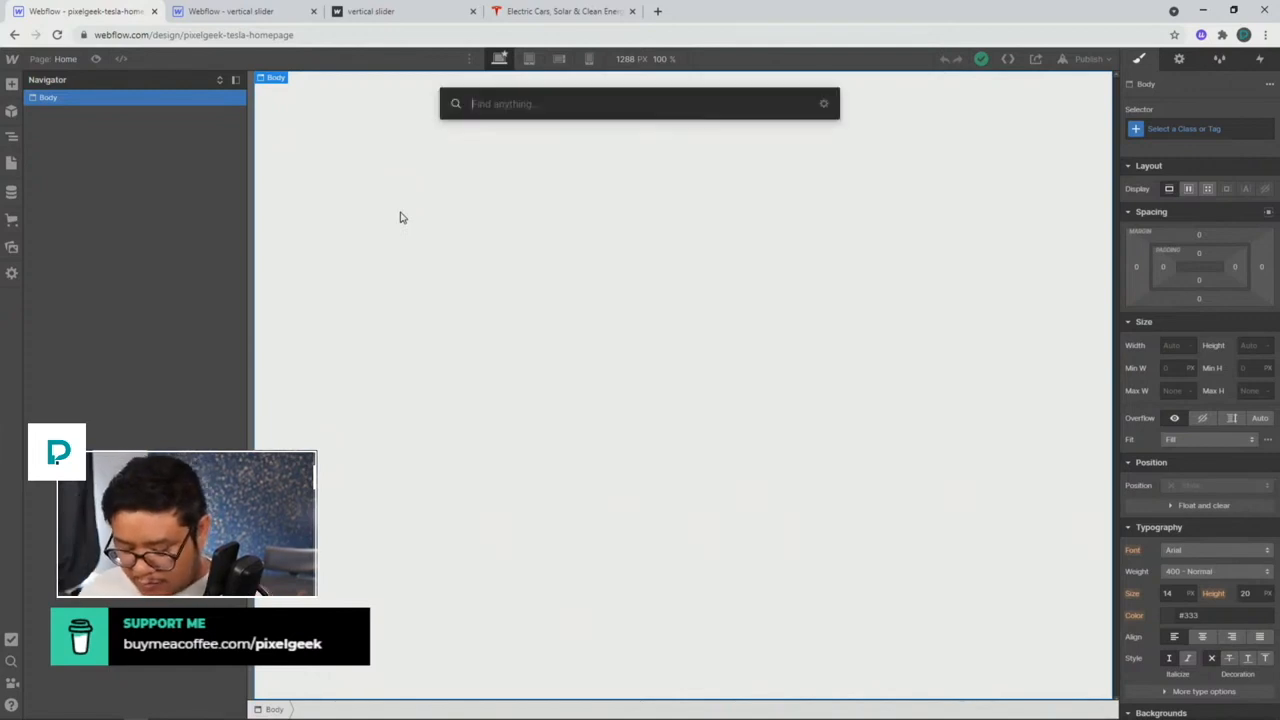
{"action": "type", "text": "nav"}
{"action": "key", "text": "Return"}
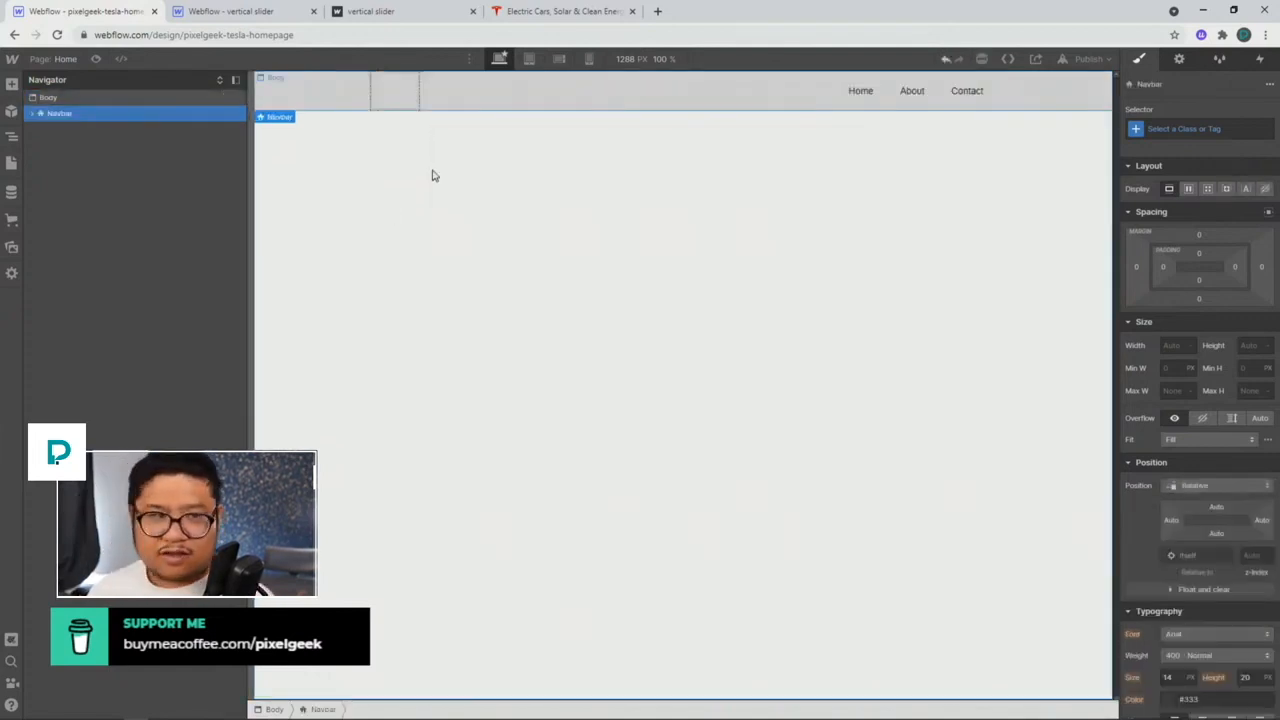
Step: Add an Image showing tesla-logo.svg inside the navbar's Brand block
{"action": "left_click", "coordinate": [398, 95]}
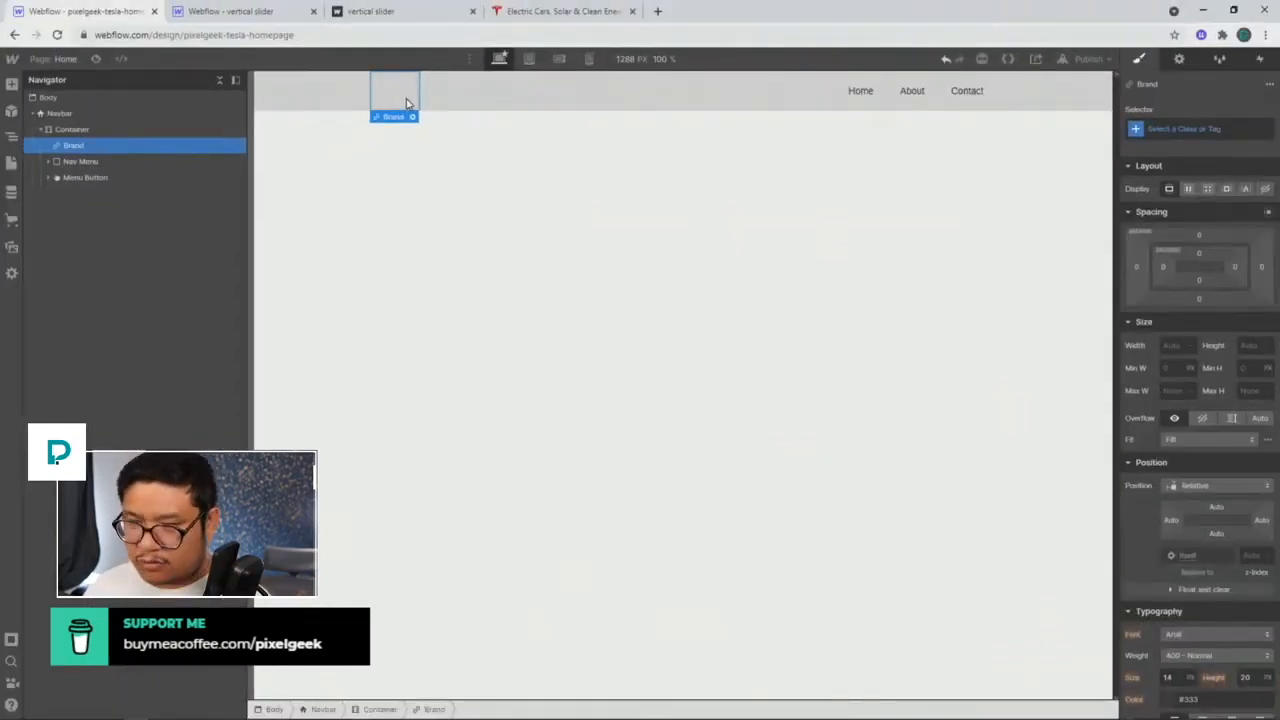
{"action": "key", "text": "ctrl+e"}
{"action": "type", "text": "image"}
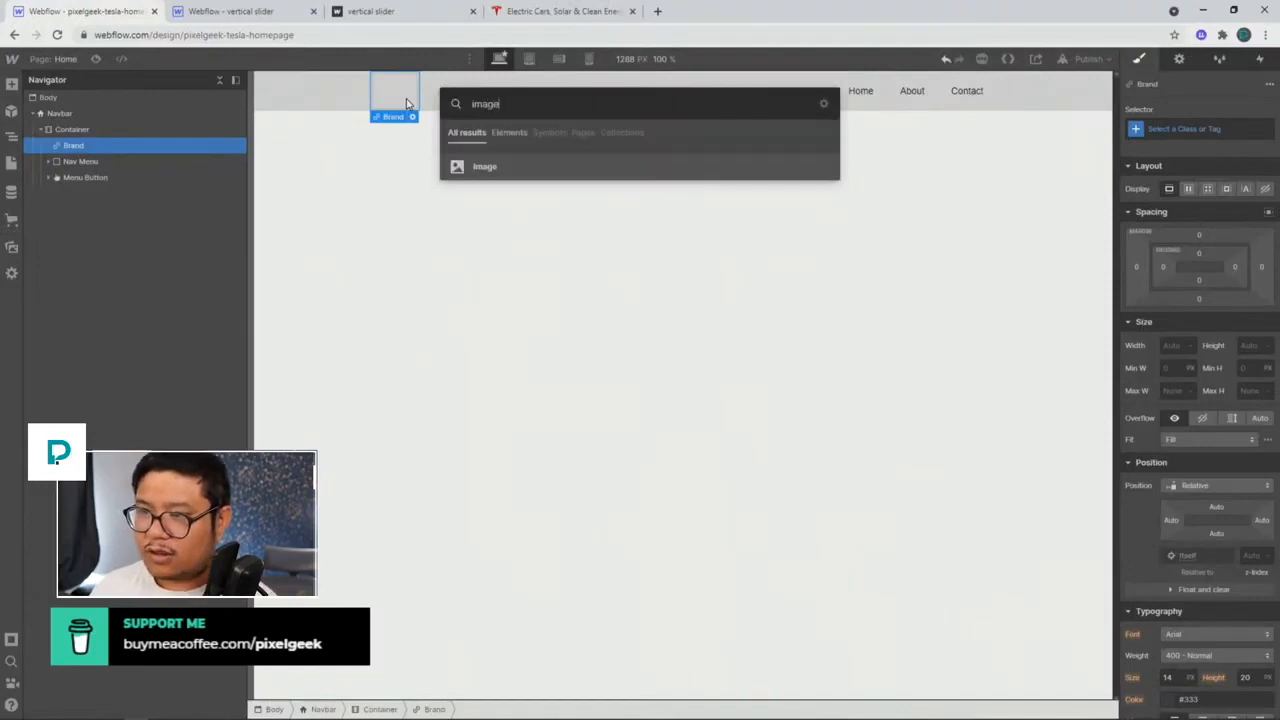
{"action": "key", "text": "Return"}
{"action": "left_click", "coordinate": [440, 121]}
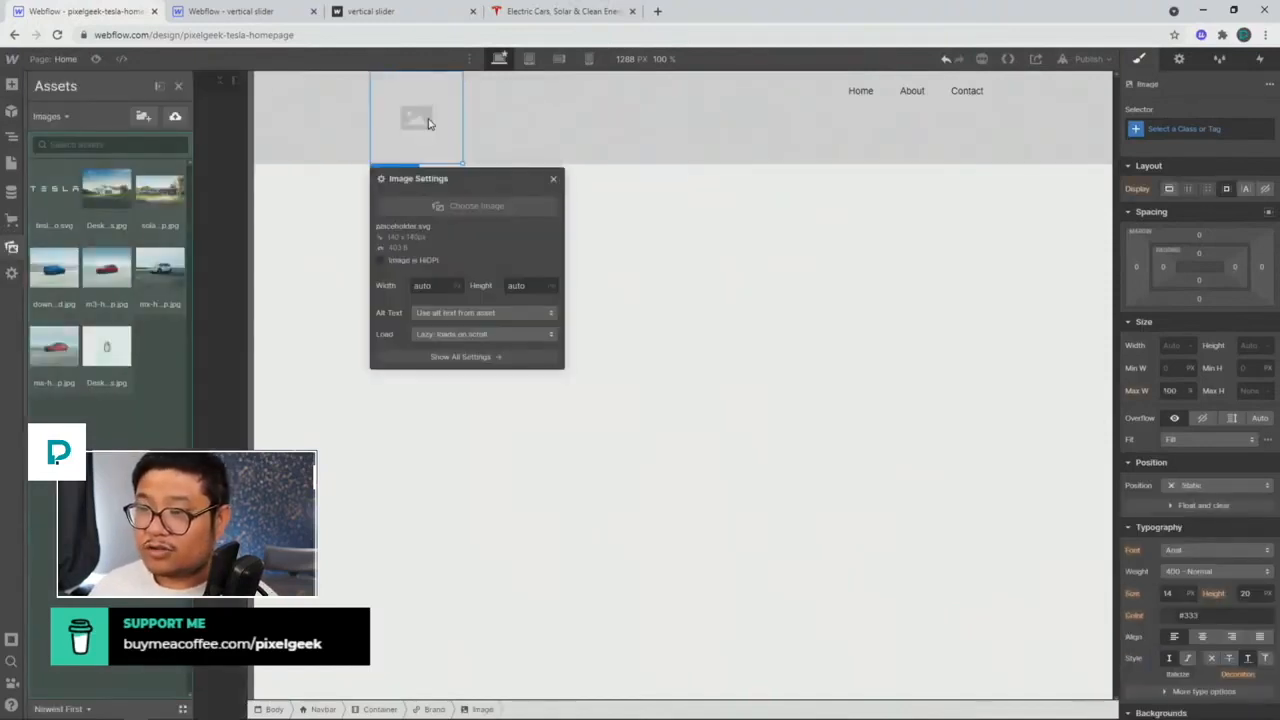
{"action": "left_click", "coordinate": [55, 188]}
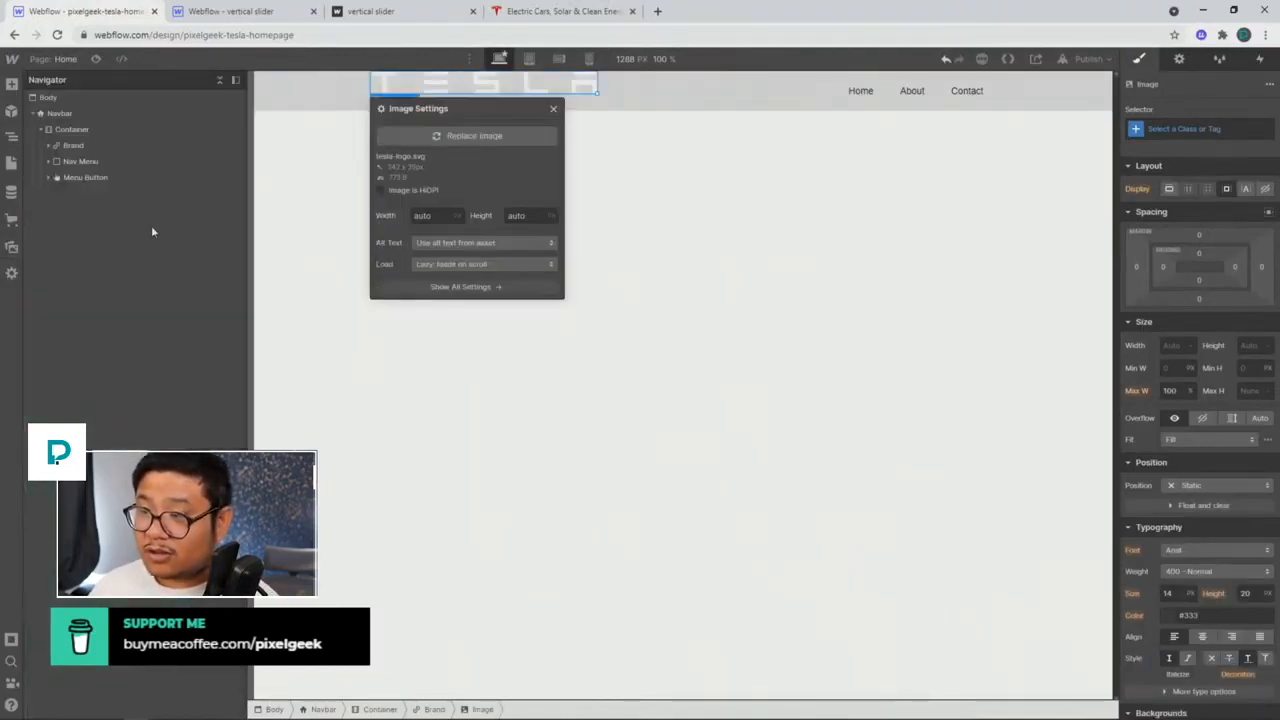
{"action": "left_click", "coordinate": [551, 112]}
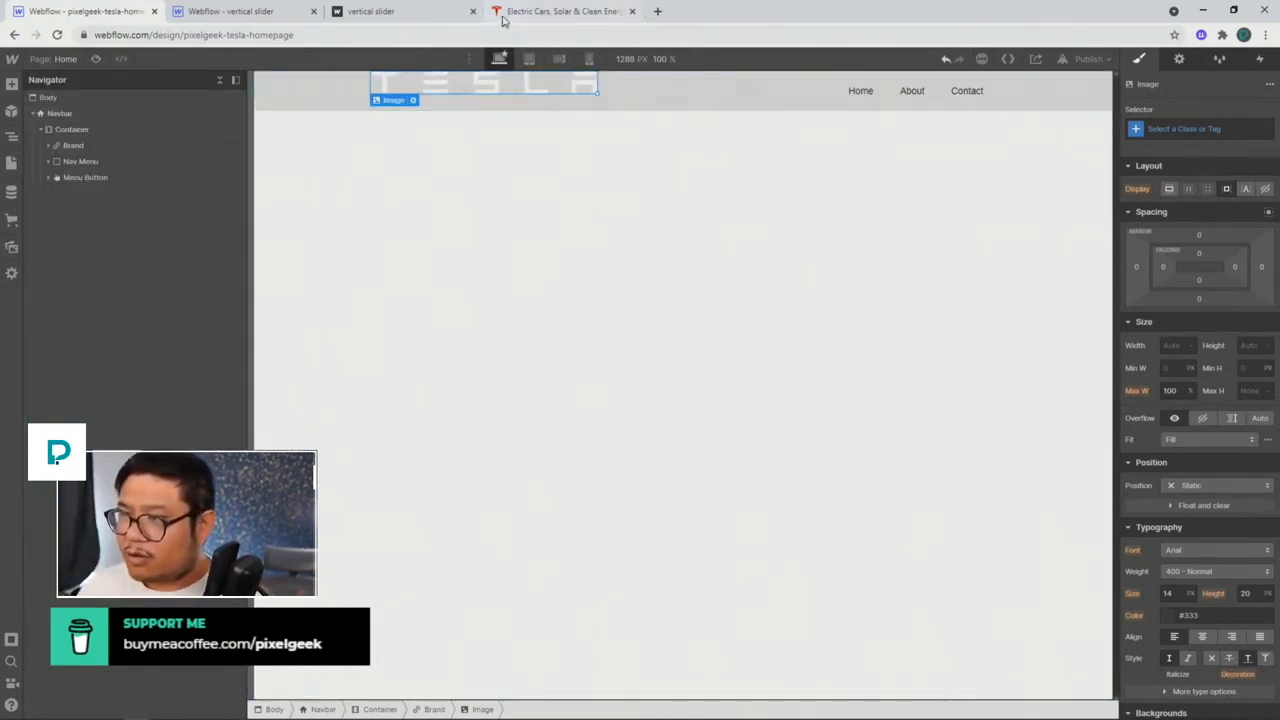
Step: Compare with tesla.com, then start editing the Home nav link's text
{"action": "left_click_drag", "start_coordinate": [503, 20], "coordinate": [200, 12]}
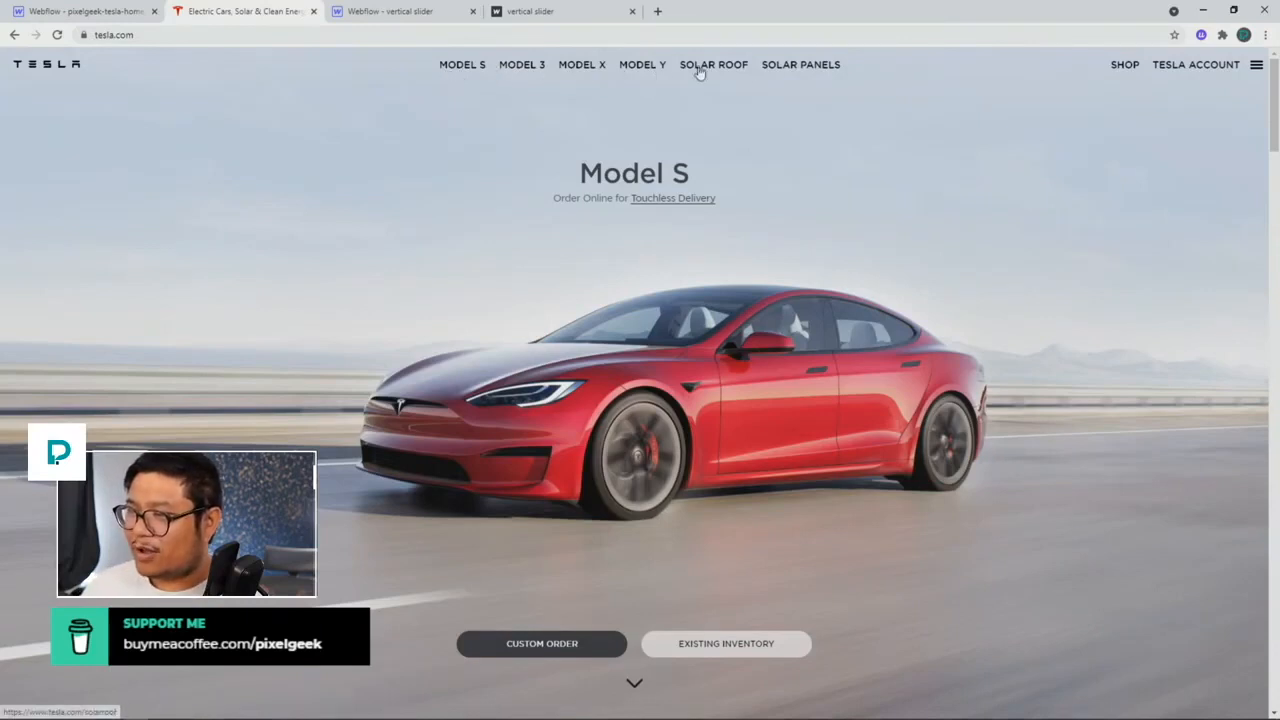
{"action": "left_click", "coordinate": [85, 11]}
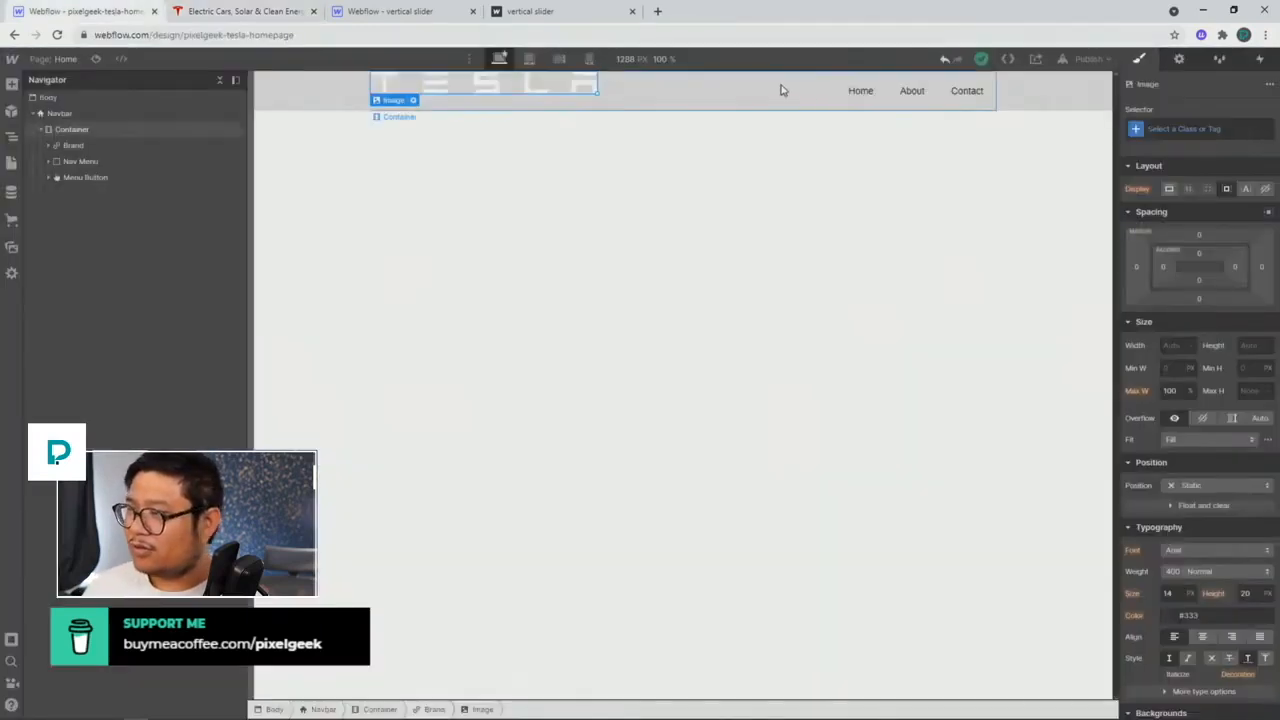
{"action": "left_click", "coordinate": [860, 90]}
{"action": "double_click", "coordinate": [860, 90]}
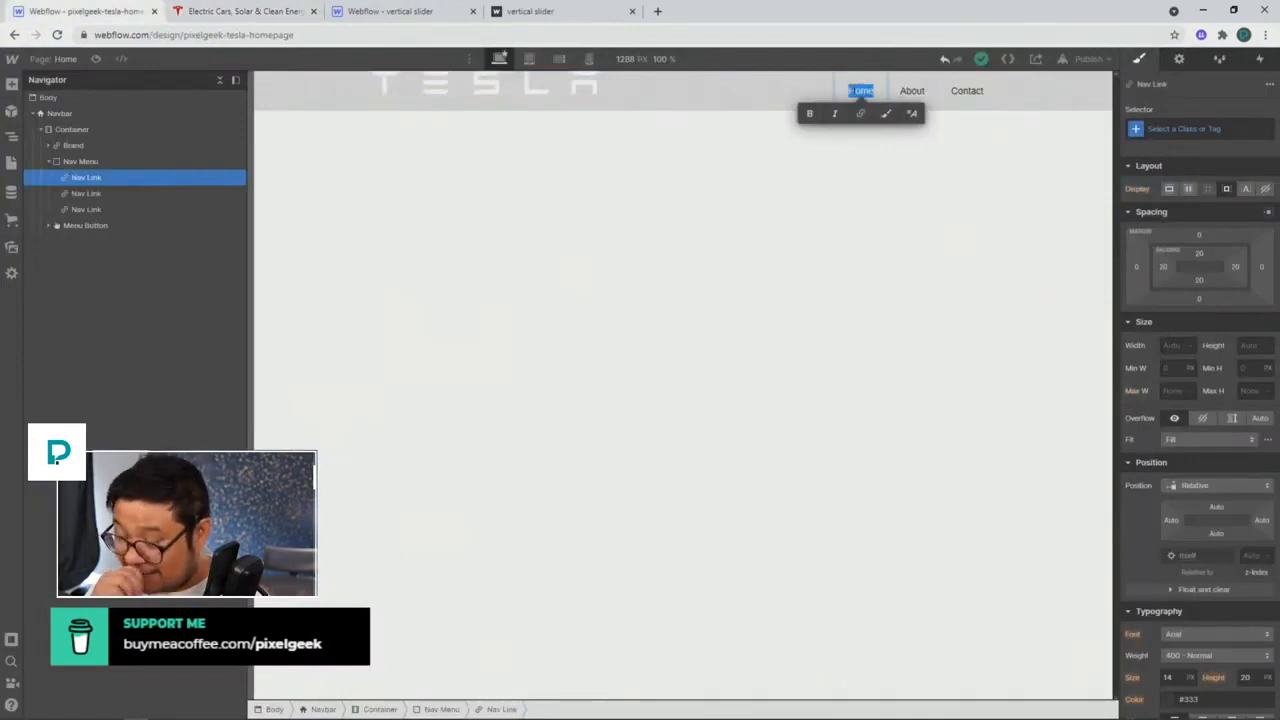
Step: Rename the Home link to Model S and paste copies of it into the Nav Menu
{"action": "type", "text": "Model"}
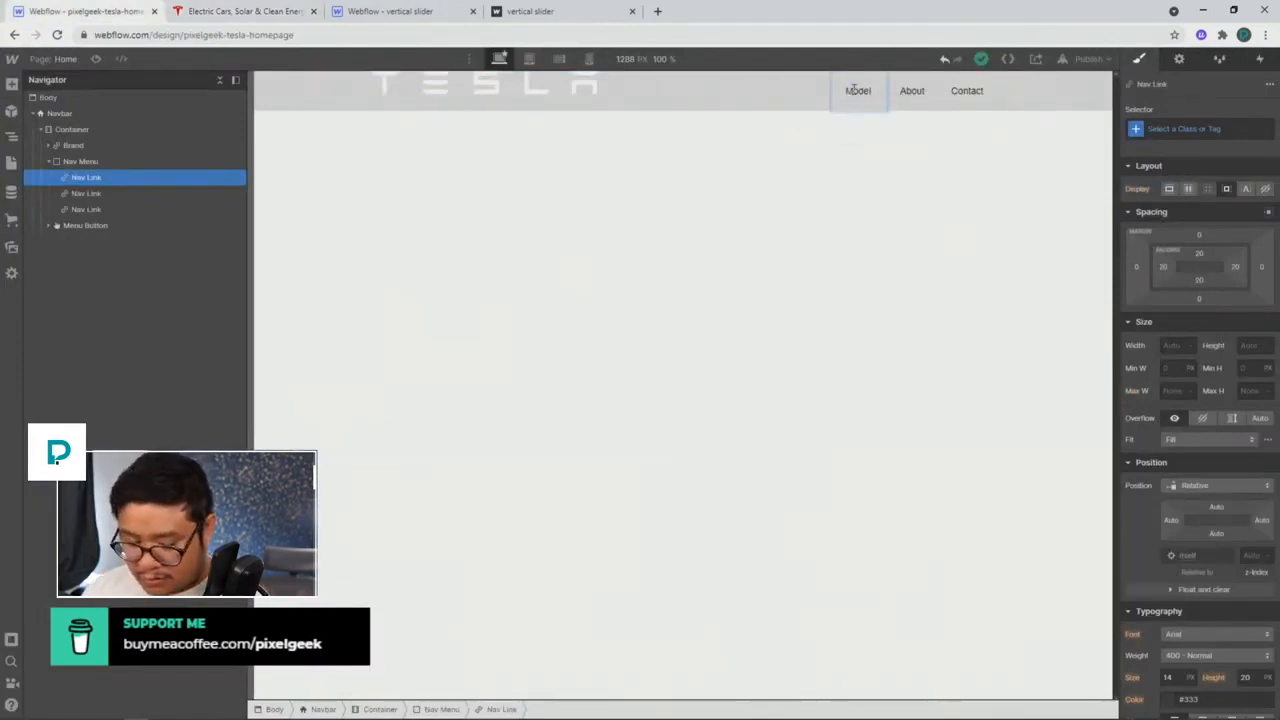
{"action": "type", "text": " S"}
{"action": "key", "text": "Escape"}
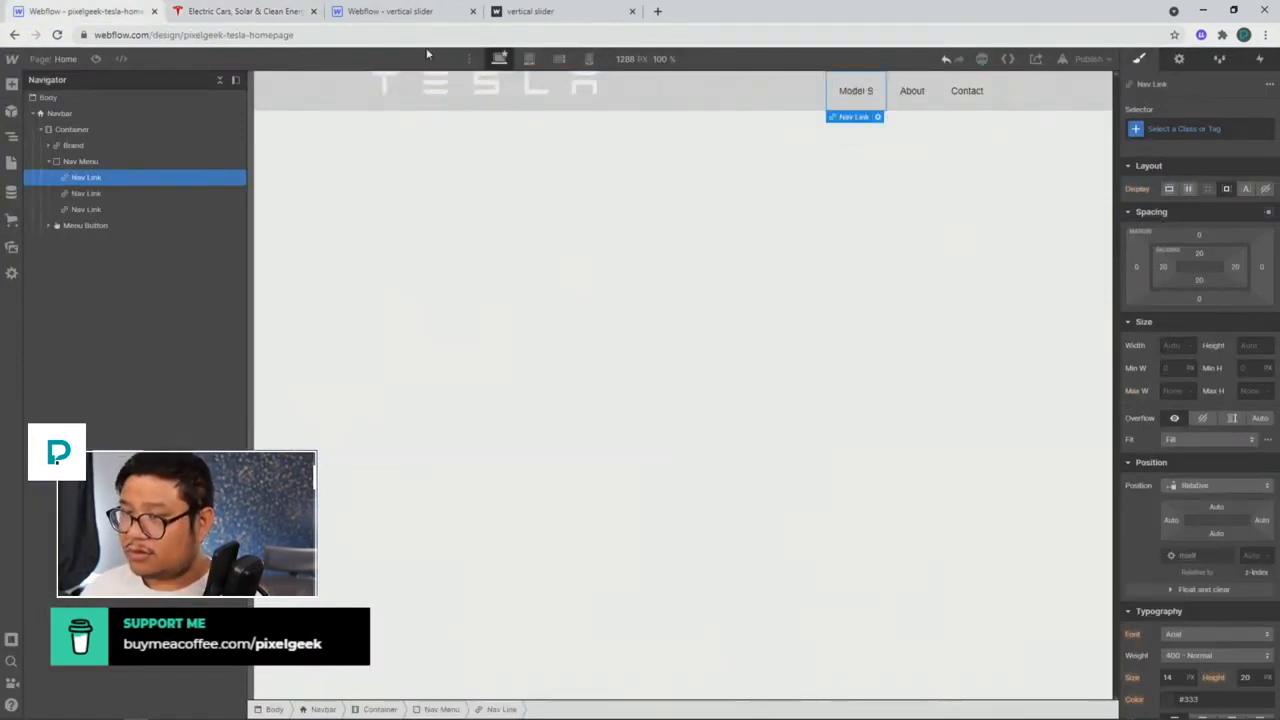
{"action": "left_click", "coordinate": [278, 14]}
{"action": "left_click", "coordinate": [115, 14]}
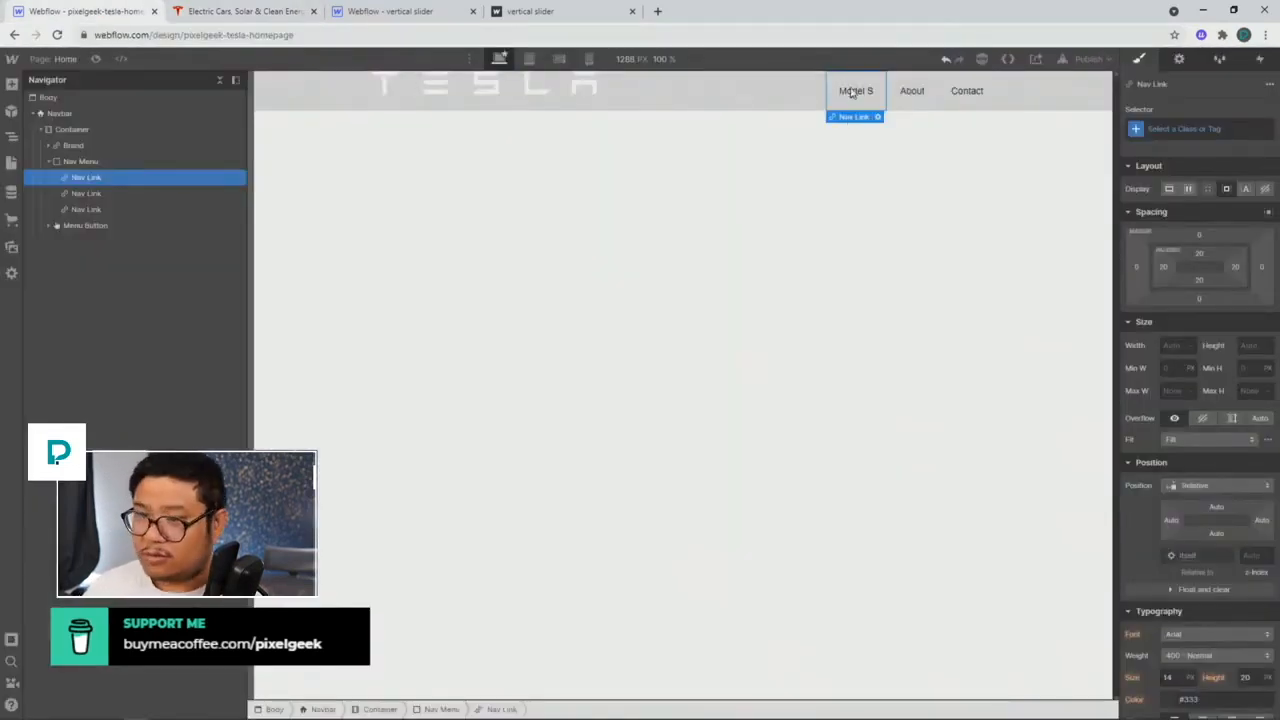
{"action": "key", "text": "Delete"}
{"action": "key", "text": "Delete"}
{"action": "key", "text": "Delete"}
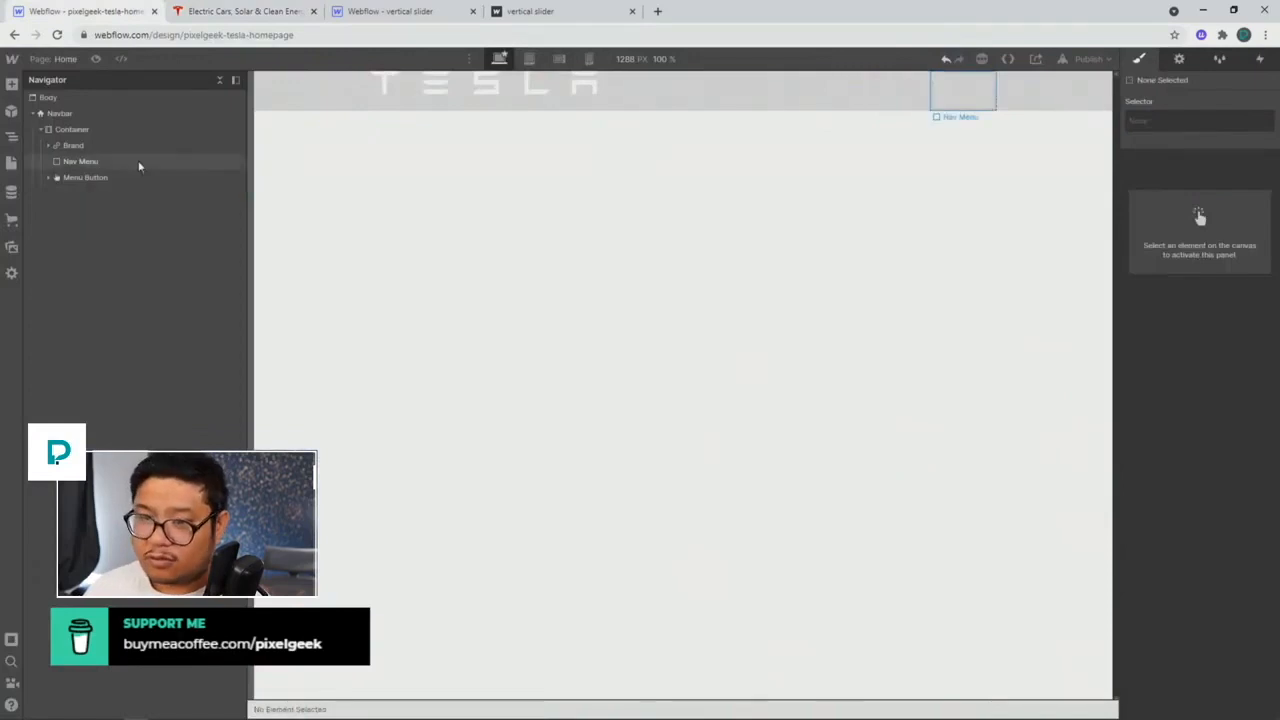
{"action": "left_click", "coordinate": [80, 161]}
{"action": "key", "text": "ctrl+v"}
{"action": "key", "text": "ctrl+v"}
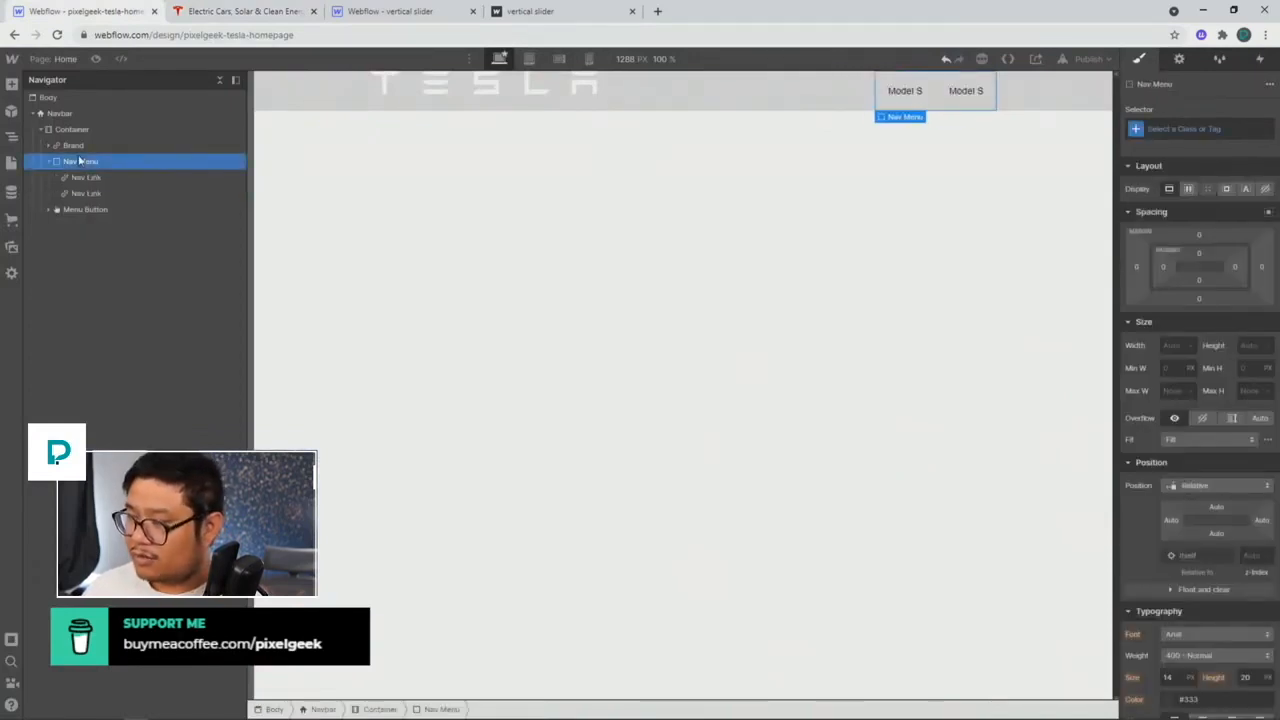
Step: Rename the second nav link to Model 3
{"action": "left_click", "coordinate": [91, 194]}
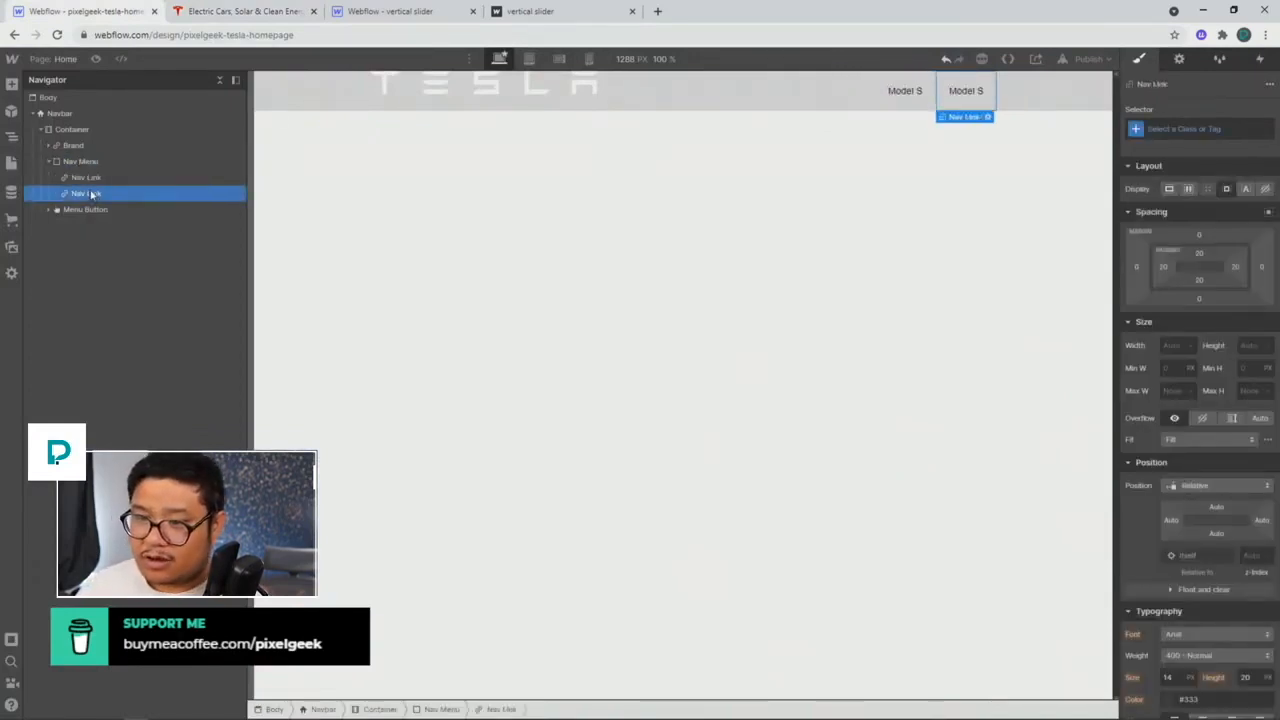
{"action": "key", "text": "Return"}
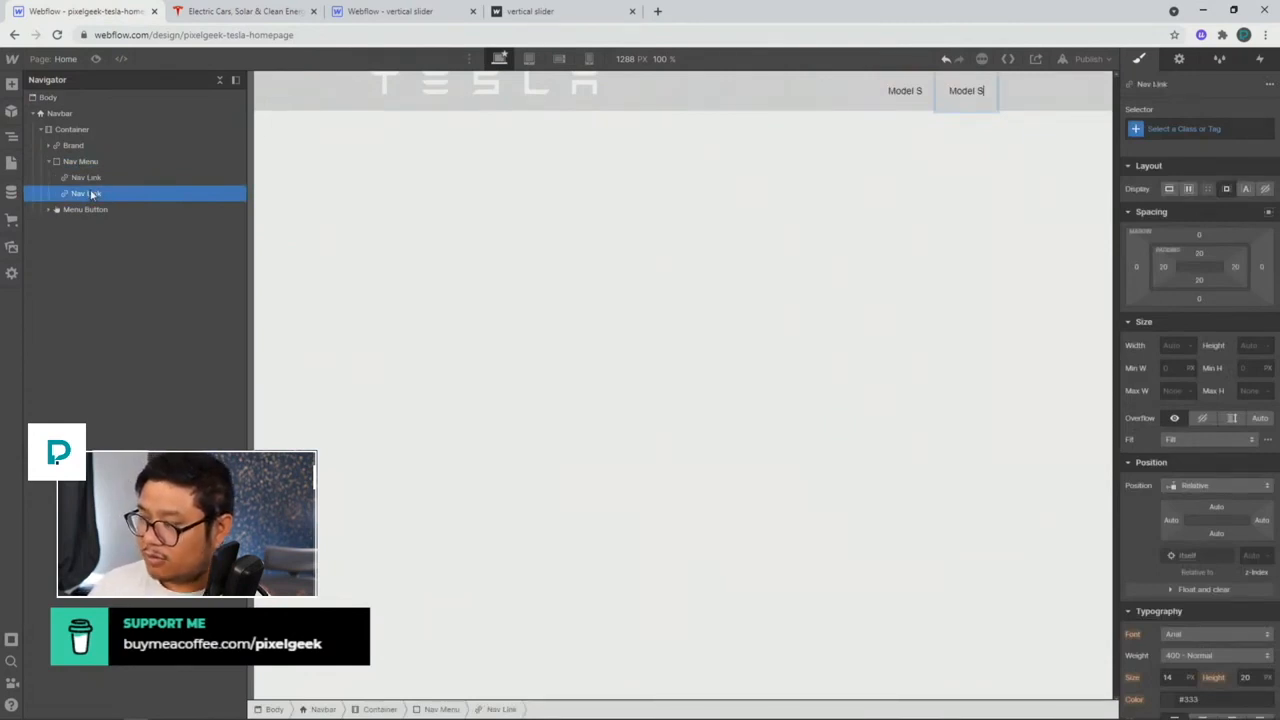
{"action": "key", "text": "BackSpace"}
{"action": "type", "text": "E"}
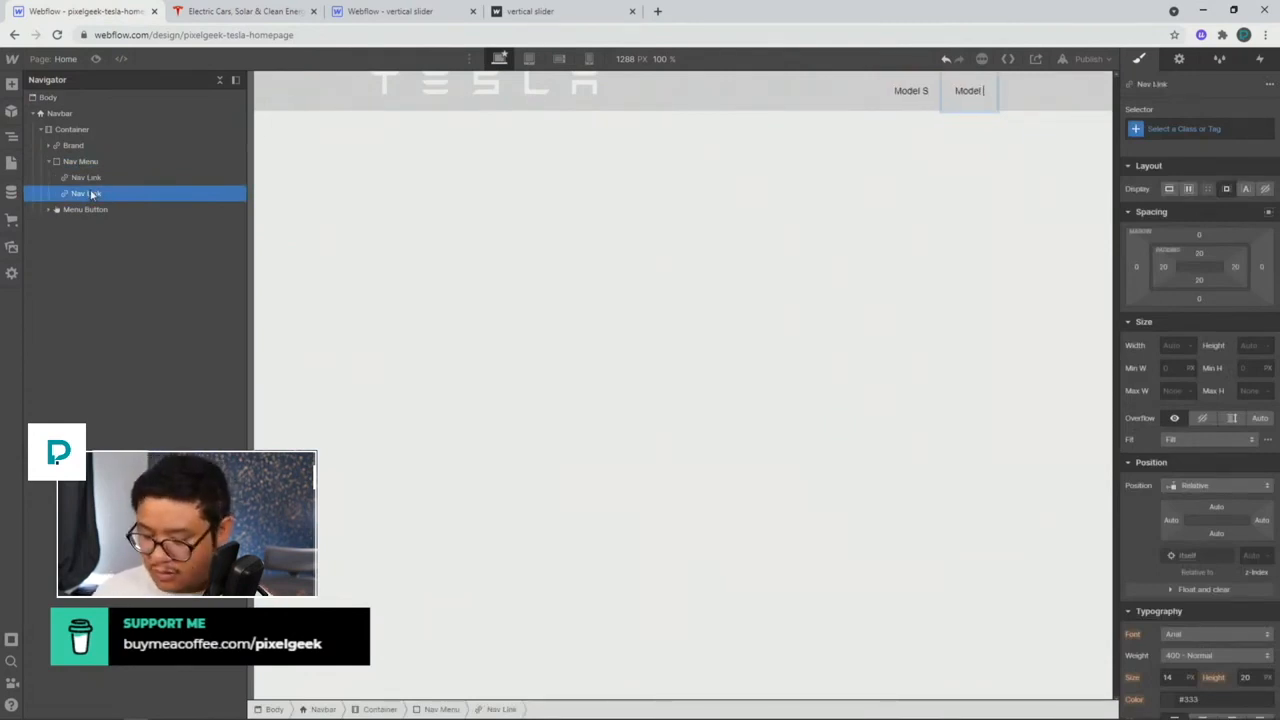
{"action": "key", "text": "BackSpace"}
{"action": "type", "text": "3"}
{"action": "key", "text": "Escape"}
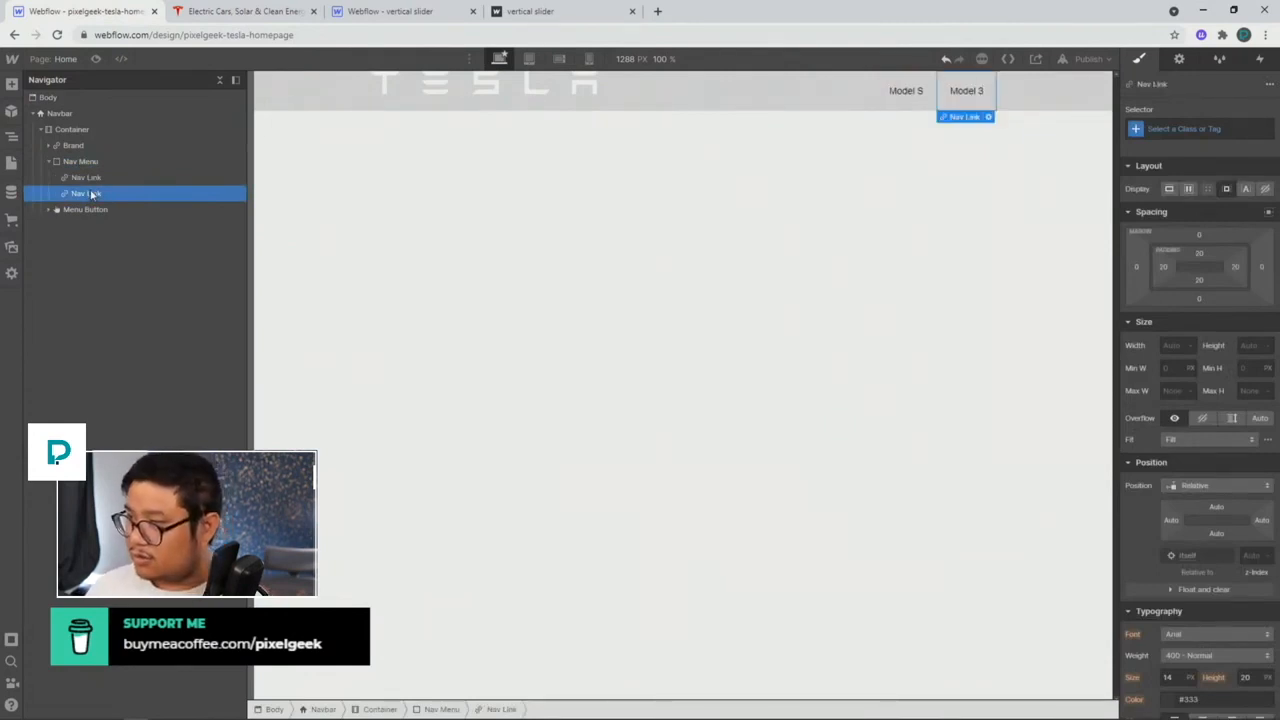
Step: Duplicate the link twice, renaming the copies Model X and Model Y
{"action": "key", "text": "ctrl+d"}
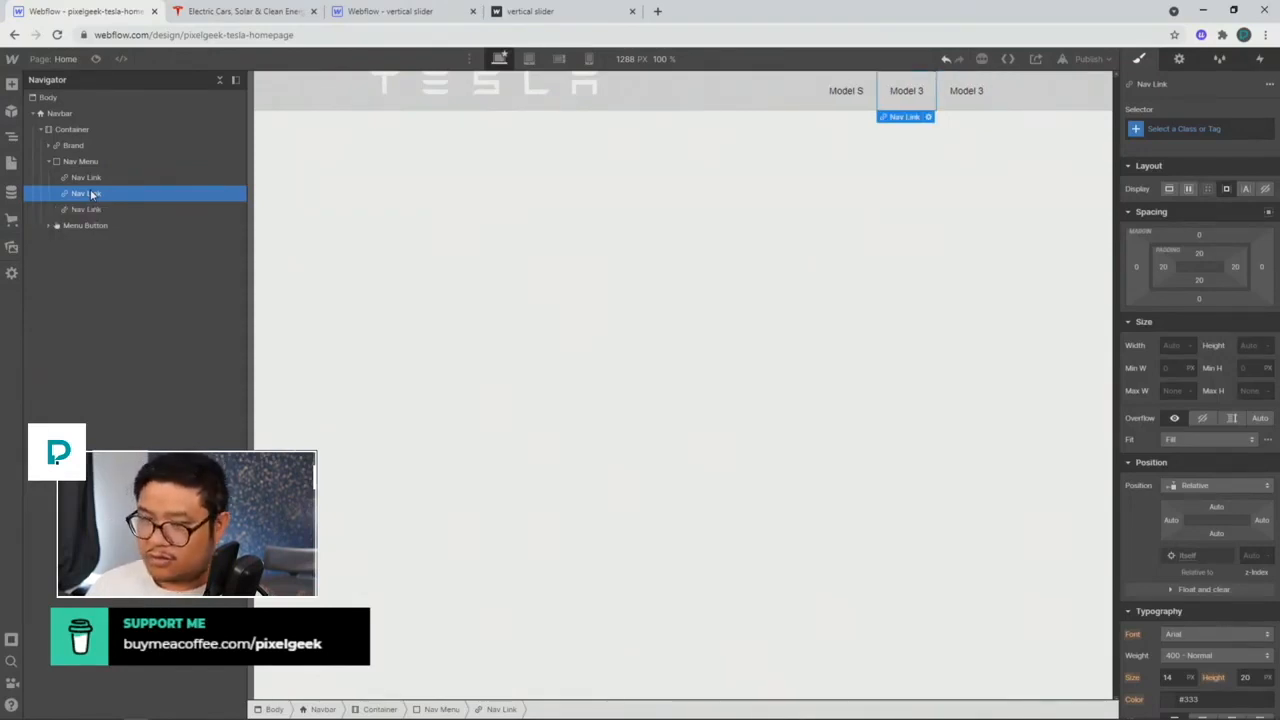
{"action": "key", "text": "Right"}
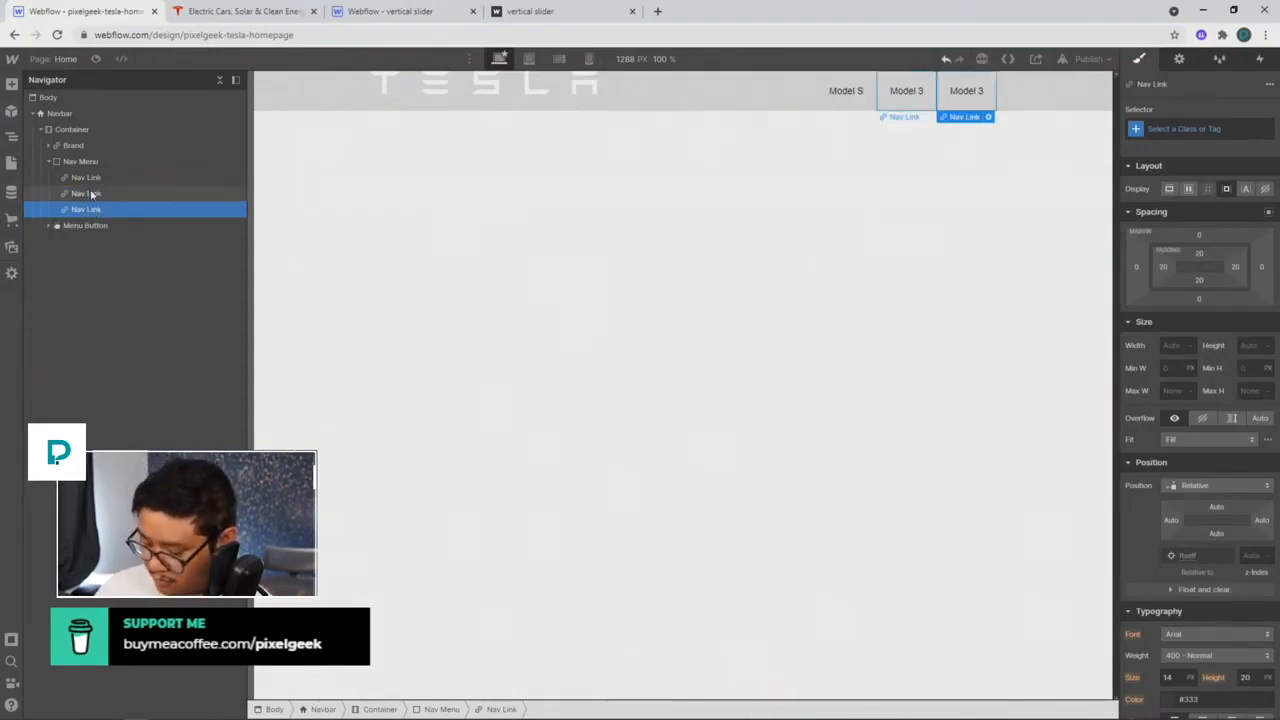
{"action": "key", "text": "Return"}
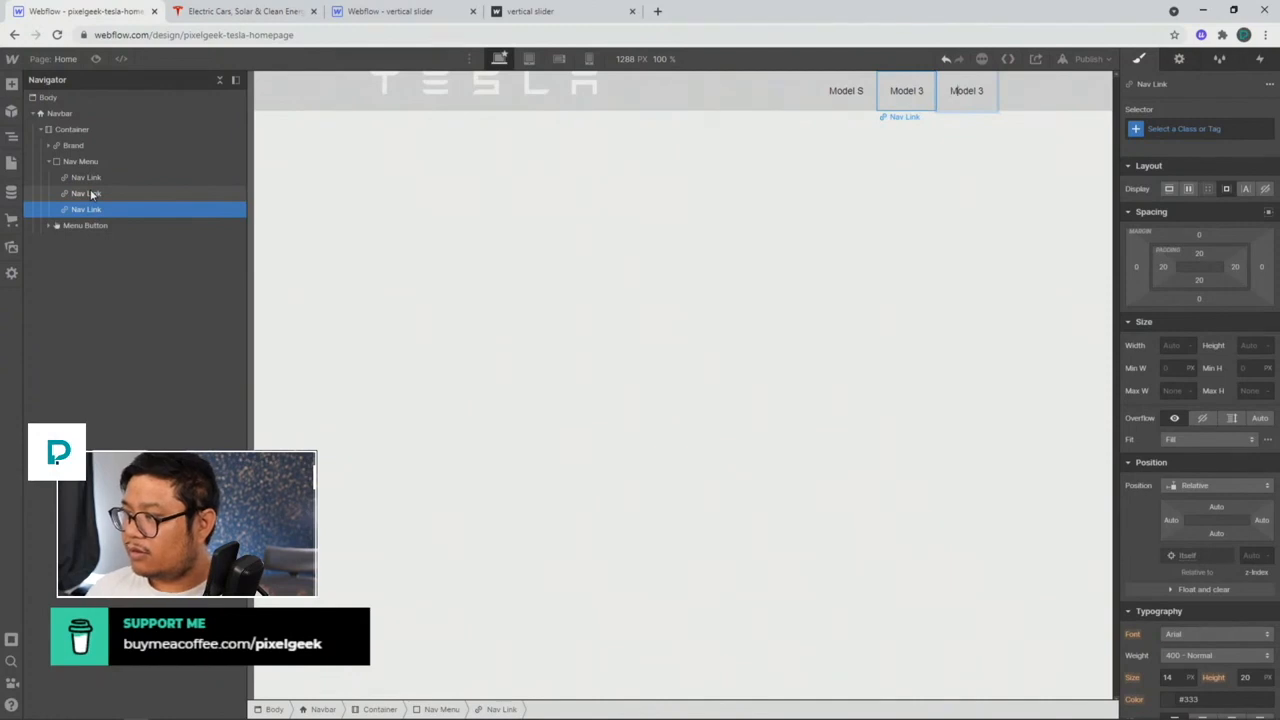
{"action": "key", "text": "BackSpace"}
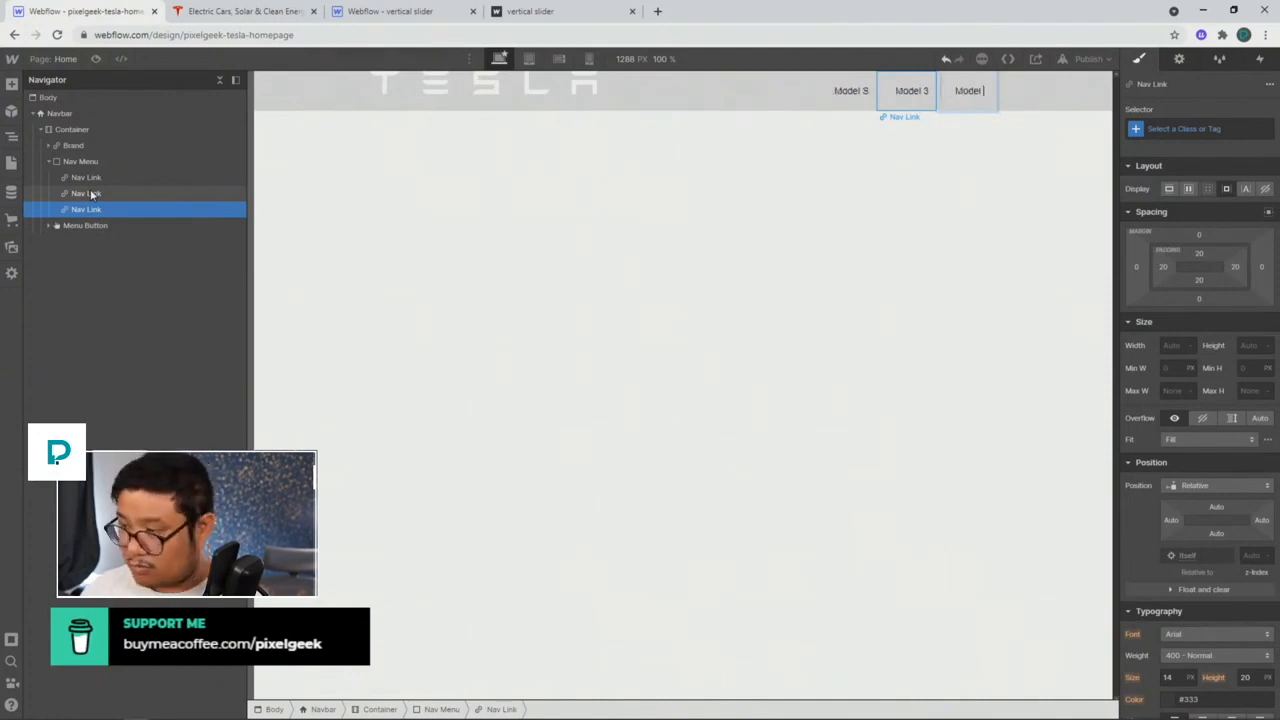
{"action": "type", "text": "X"}
{"action": "key", "text": "Escape"}
{"action": "key", "text": "ctrl+d"}
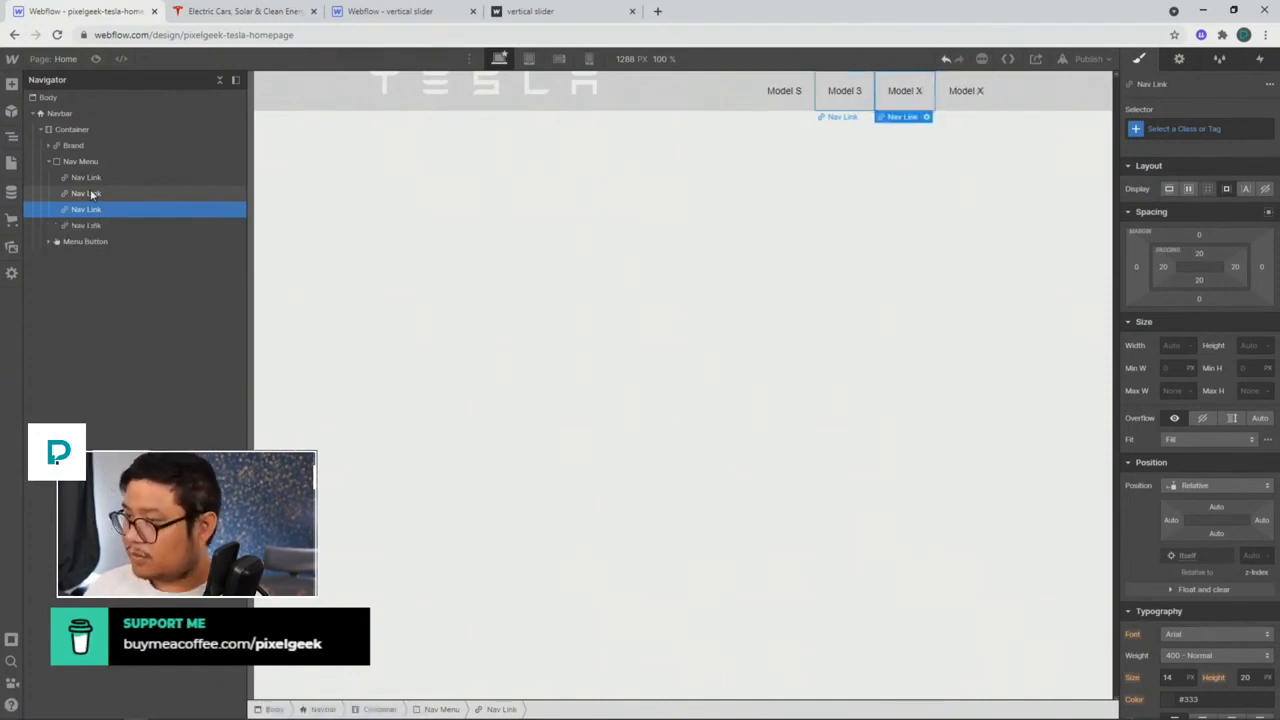
{"action": "key", "text": "Right"}
{"action": "key", "text": "Return"}
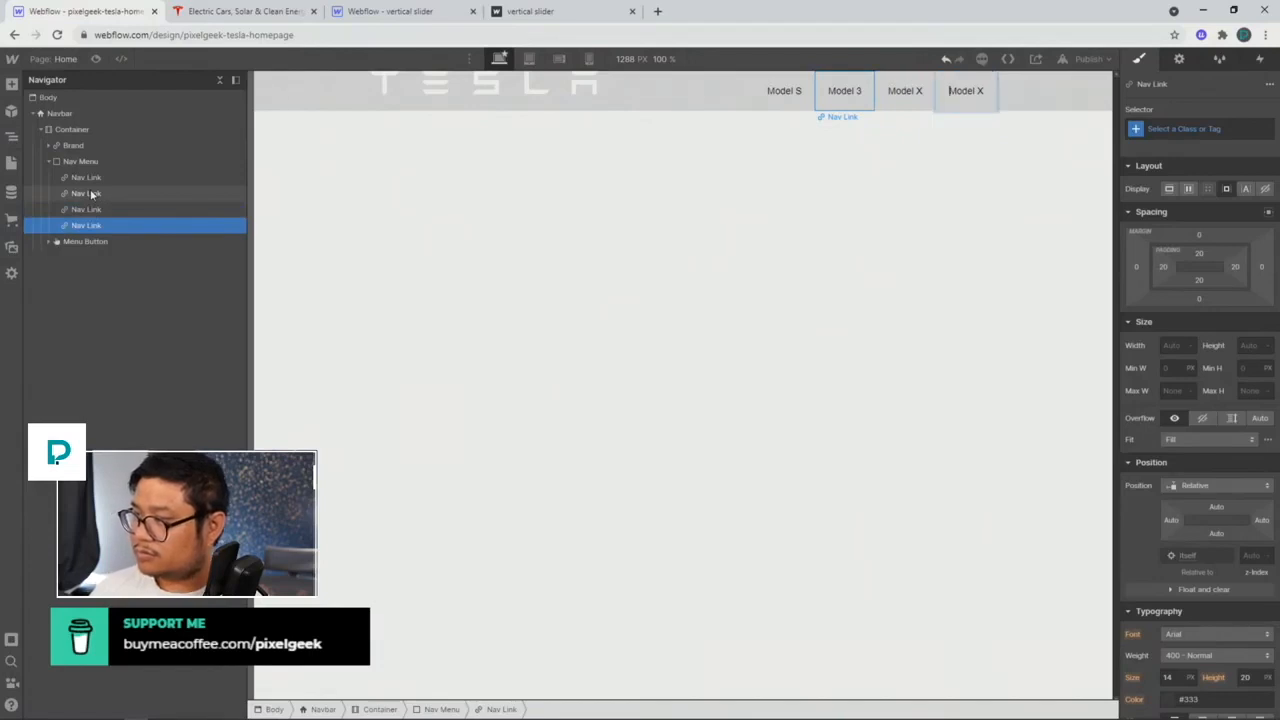
{"action": "key", "text": "BackSpace"}
{"action": "type", "text": "Y"}
{"action": "key", "text": "Escape"}
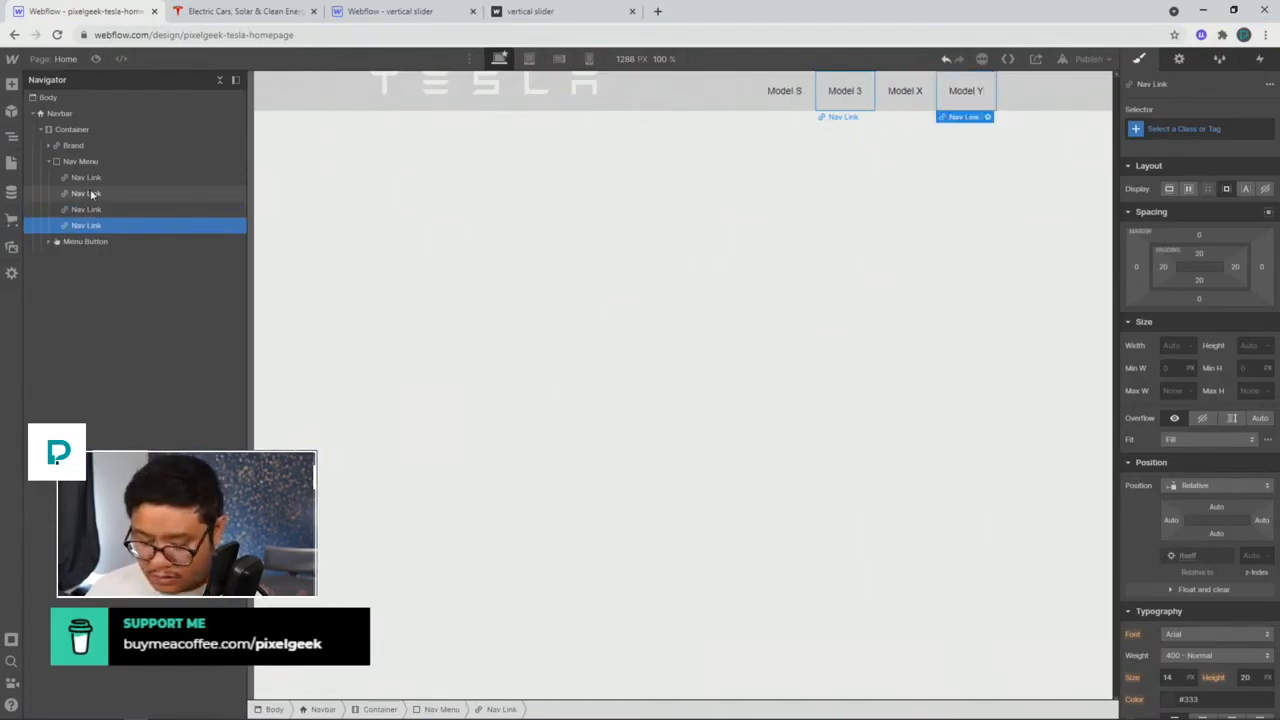
Step: Add a fifth link named Solar Roof, matching tesla.com's label
{"action": "key", "text": "ctrl+d"}
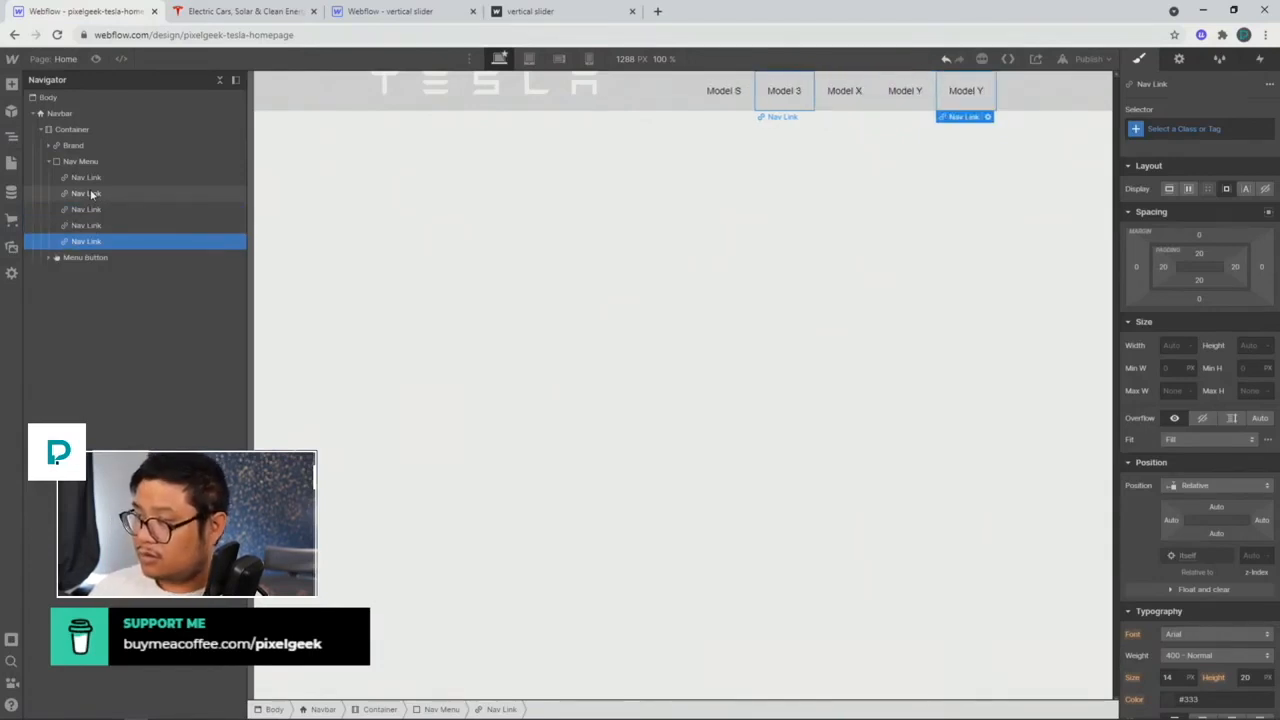
{"action": "key", "text": "Return"}
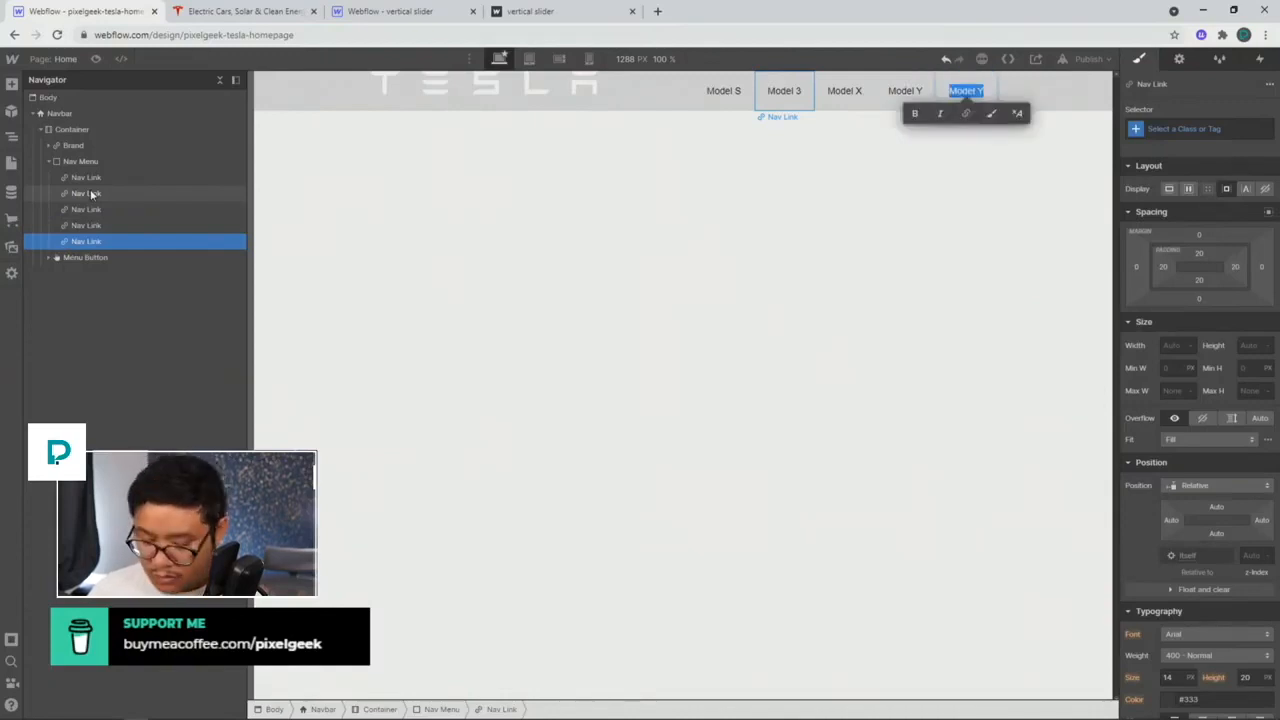
{"action": "type", "text": "Sol"}
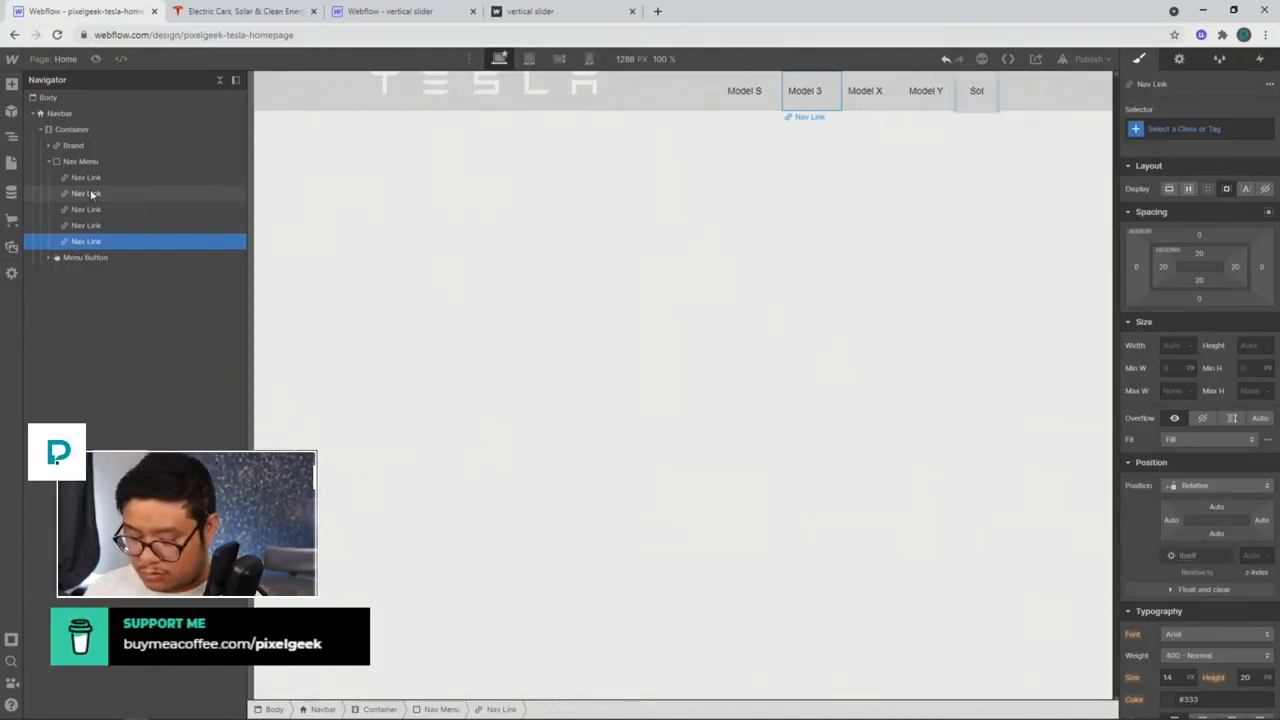
{"action": "type", "text": "ar Panels"}
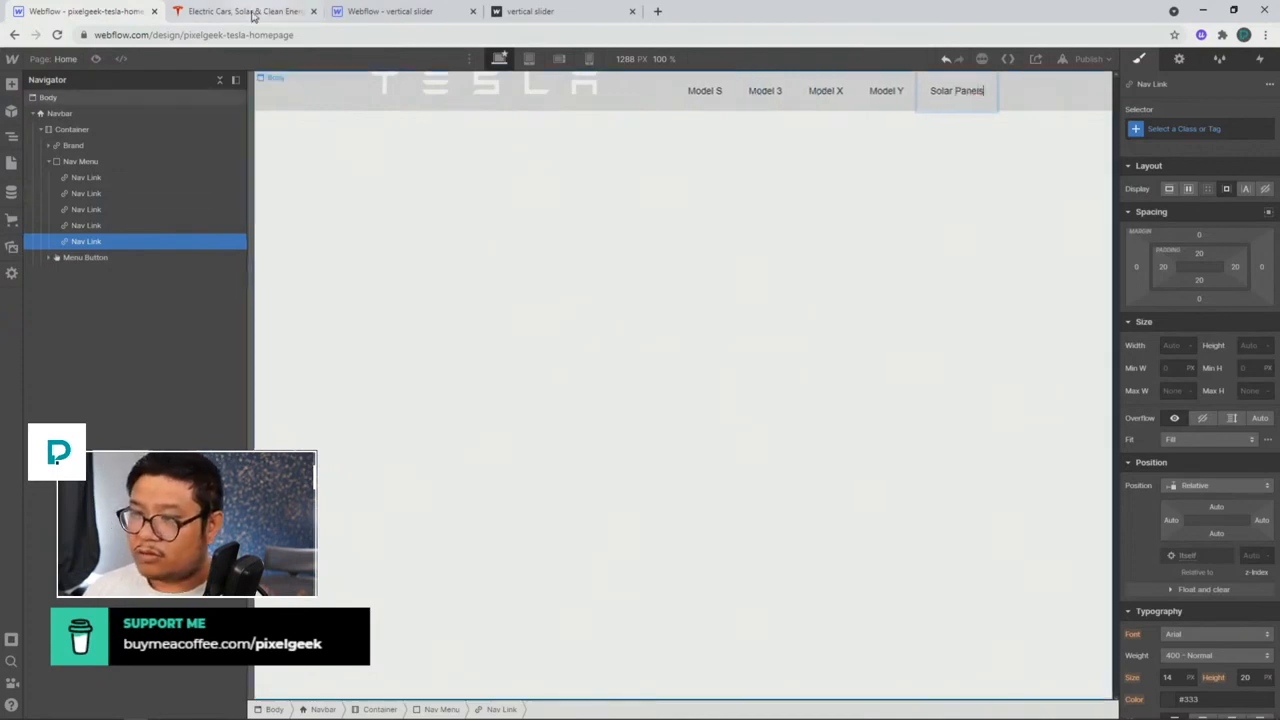
{"action": "left_click", "coordinate": [245, 11]}
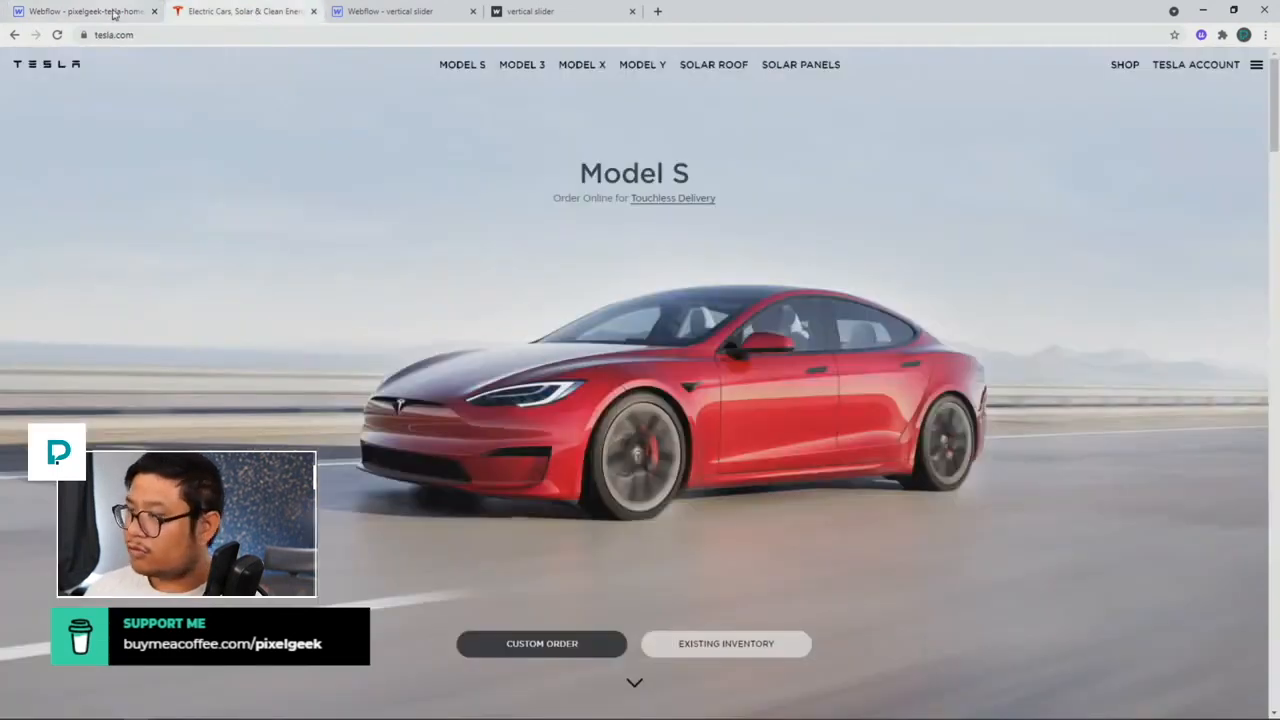
{"action": "left_click", "coordinate": [113, 14]}
{"action": "double_click", "coordinate": [975, 90]}
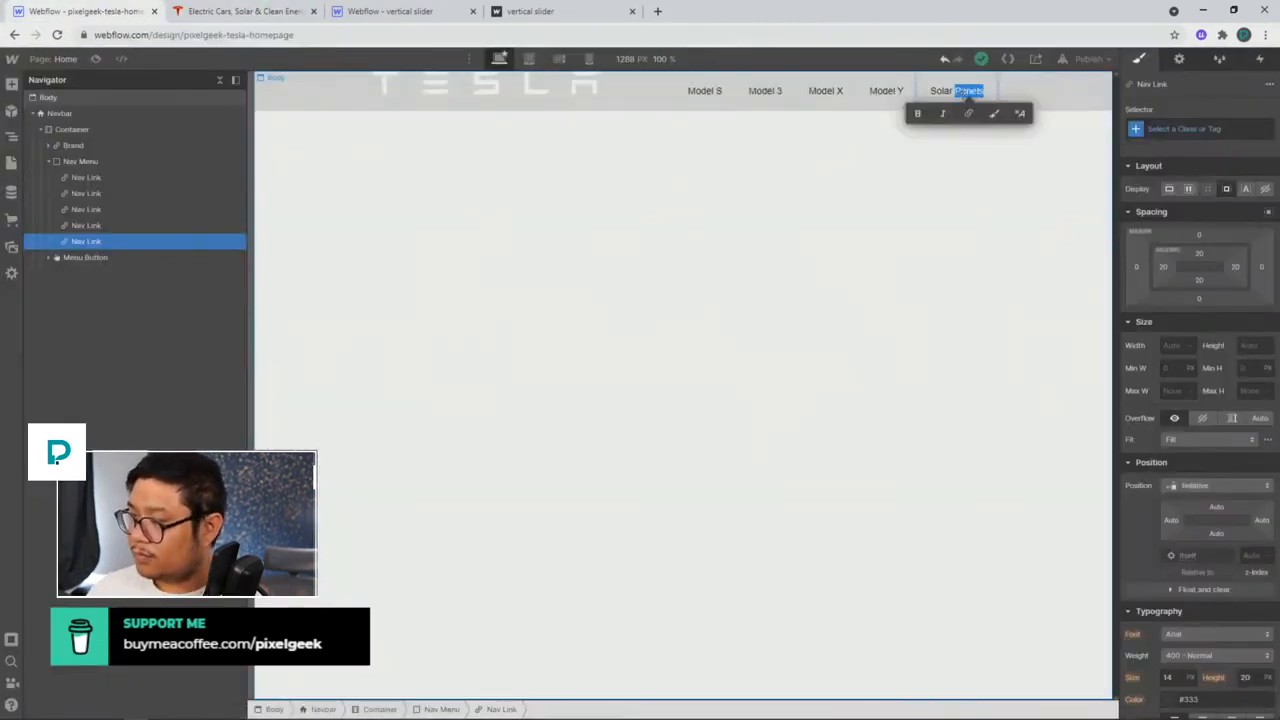
{"action": "type", "text": "Roof"}
{"action": "key", "text": "Escape"}
Step: Duplicate the Solar Roof link as Solar Panels and compare against tesla.com
{"action": "key", "text": "ctrl+c"}
{"action": "key", "text": "ctrl+v"}
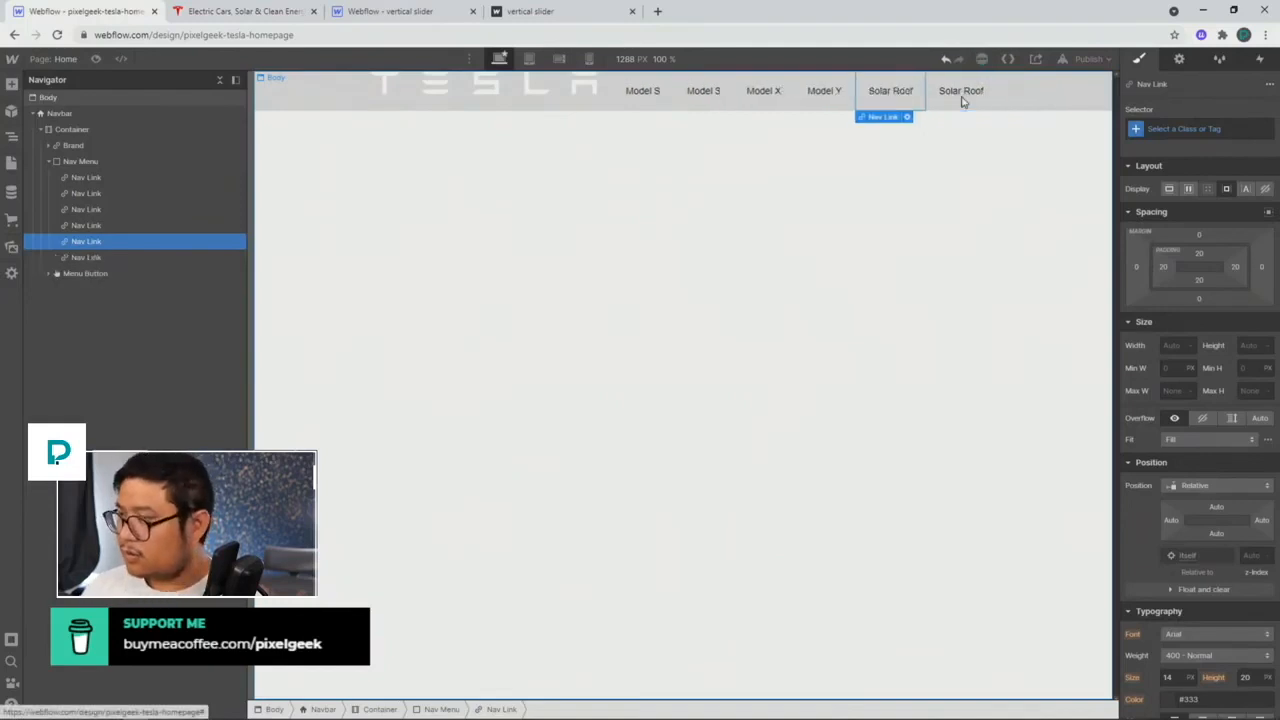
{"action": "left_click", "coordinate": [962, 95]}
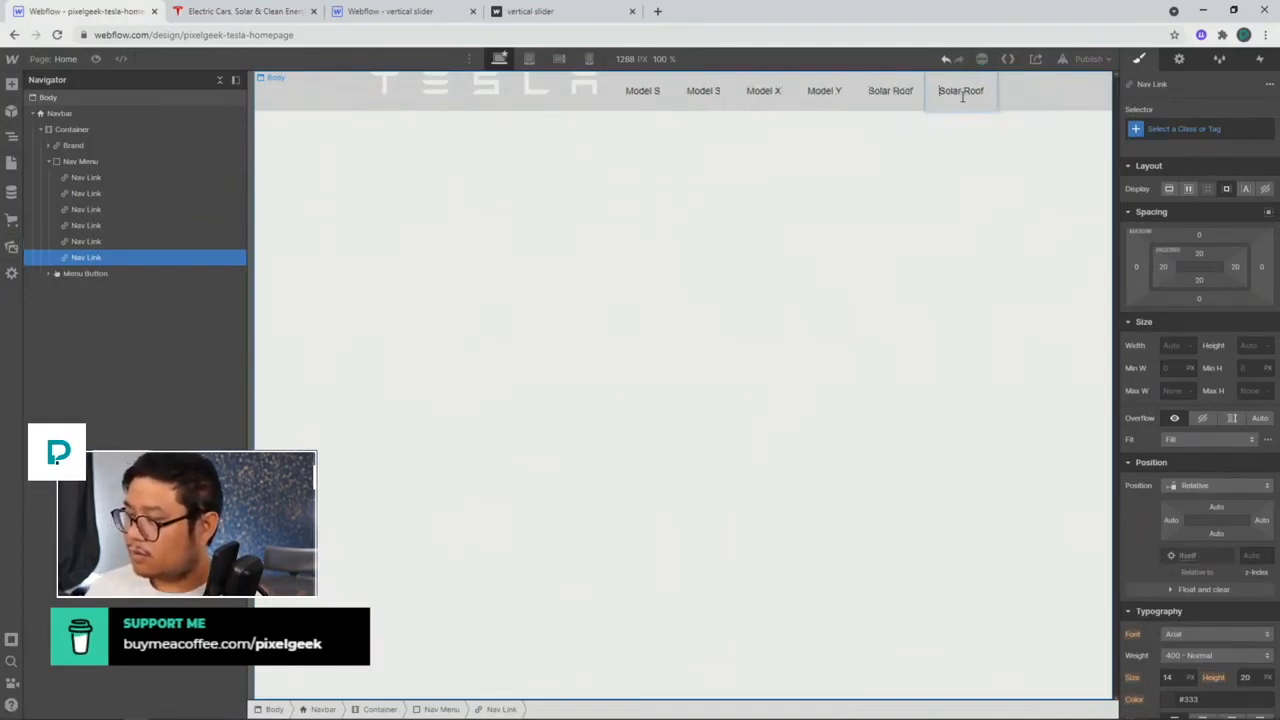
{"action": "double_click", "coordinate": [962, 91]}
{"action": "type", "text": "Panels"}
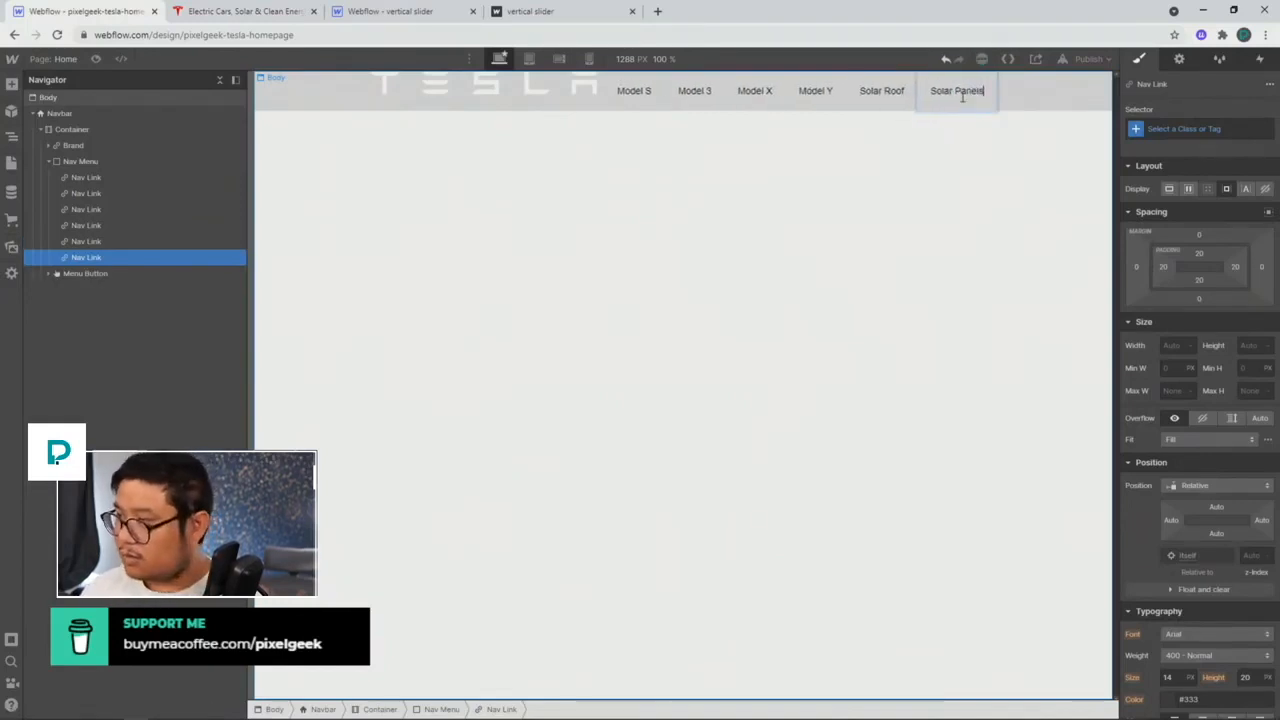
{"action": "key", "text": "Escape"}
{"action": "left_click", "coordinate": [248, 11]}
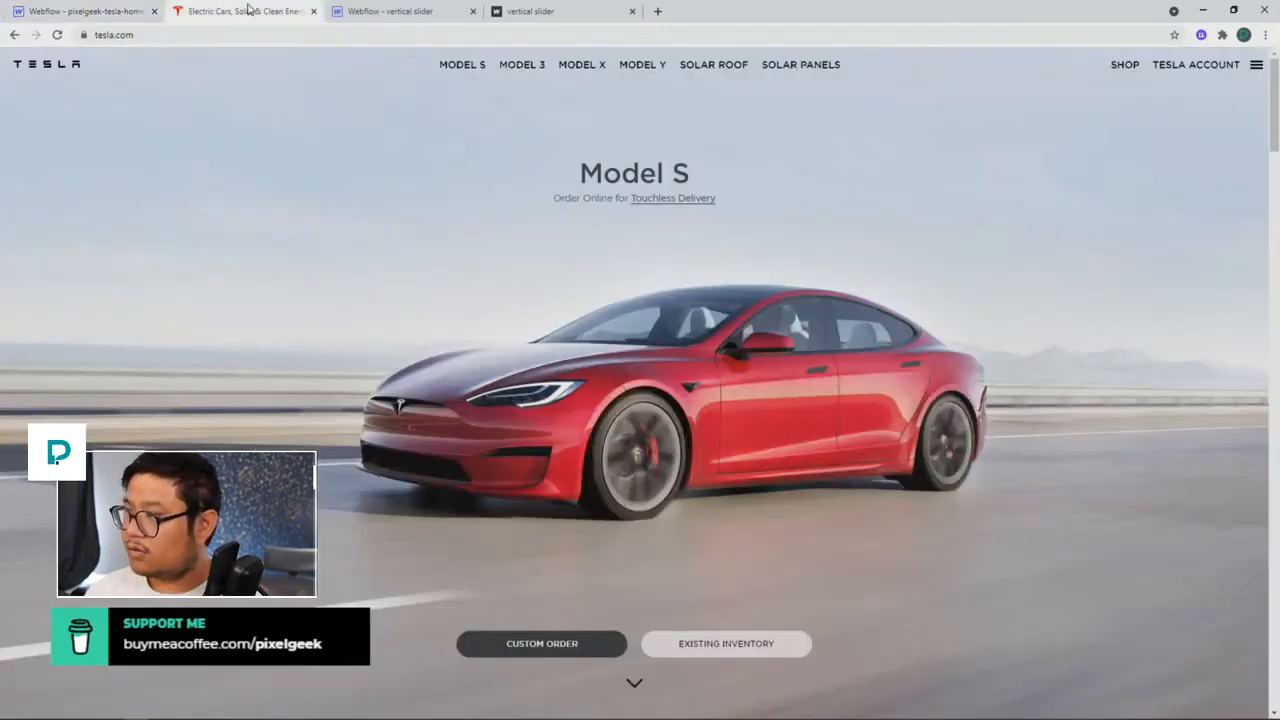
{"action": "left_click", "coordinate": [130, 14]}
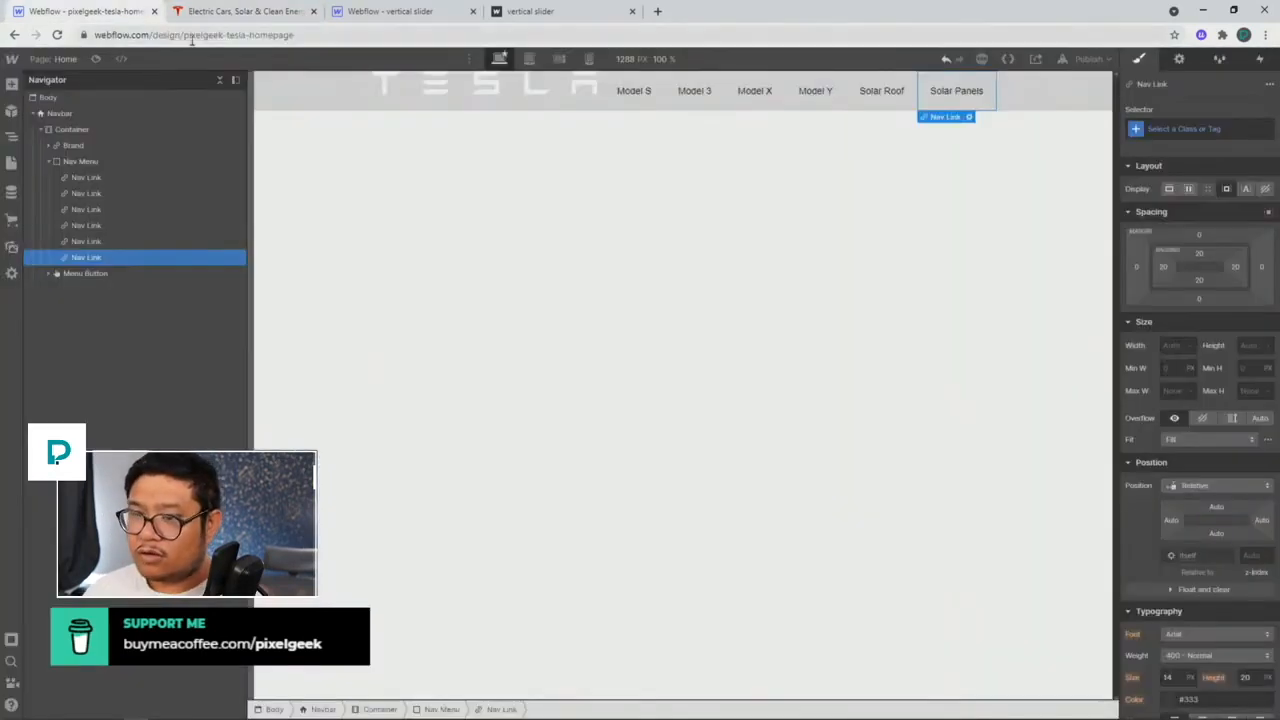
Step: Duplicate the Nav Menu to create a second link menu
{"action": "left_click", "coordinate": [64, 161]}
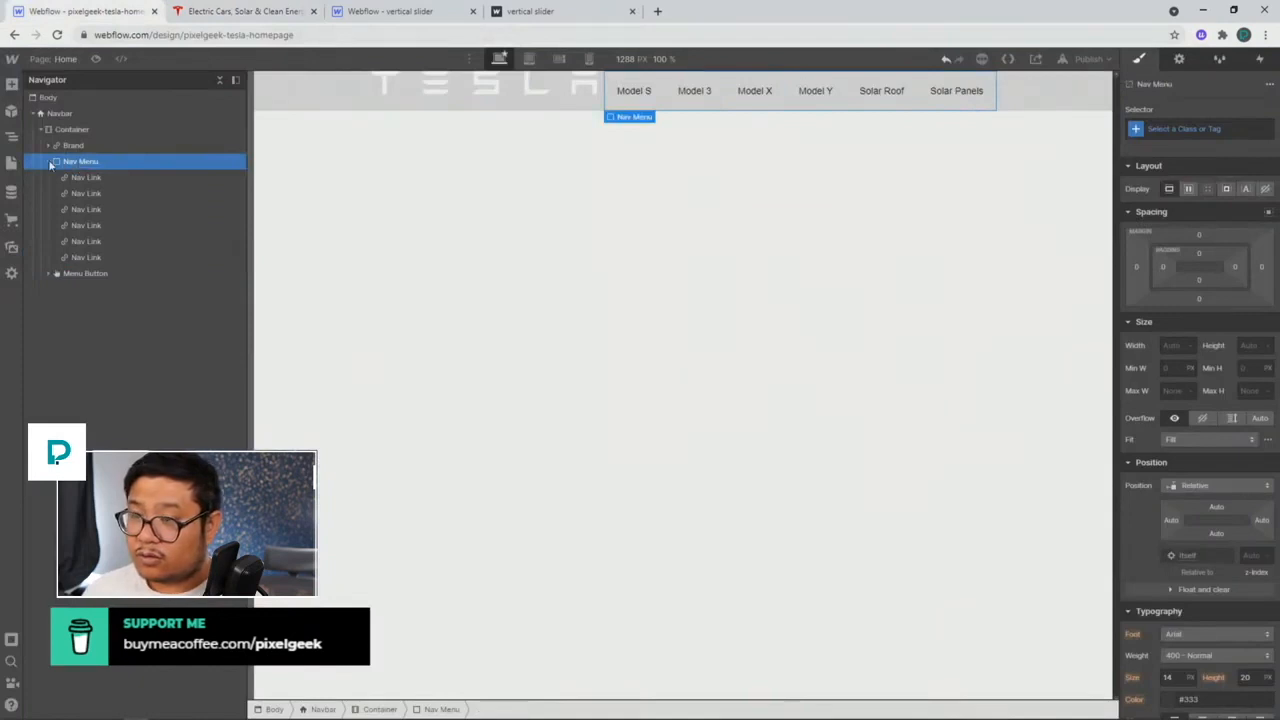
{"action": "left_click", "coordinate": [50, 162]}
{"action": "left_click", "coordinate": [50, 162]}
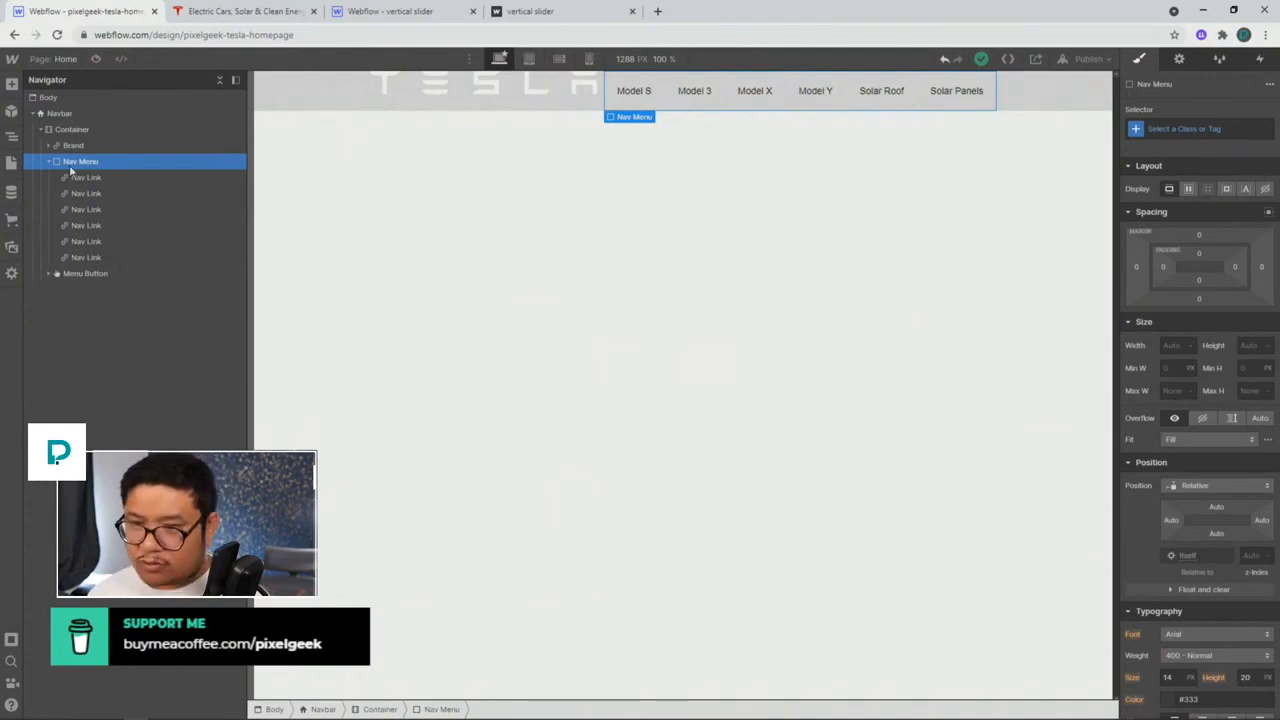
{"action": "key", "text": "ctrl+d"}
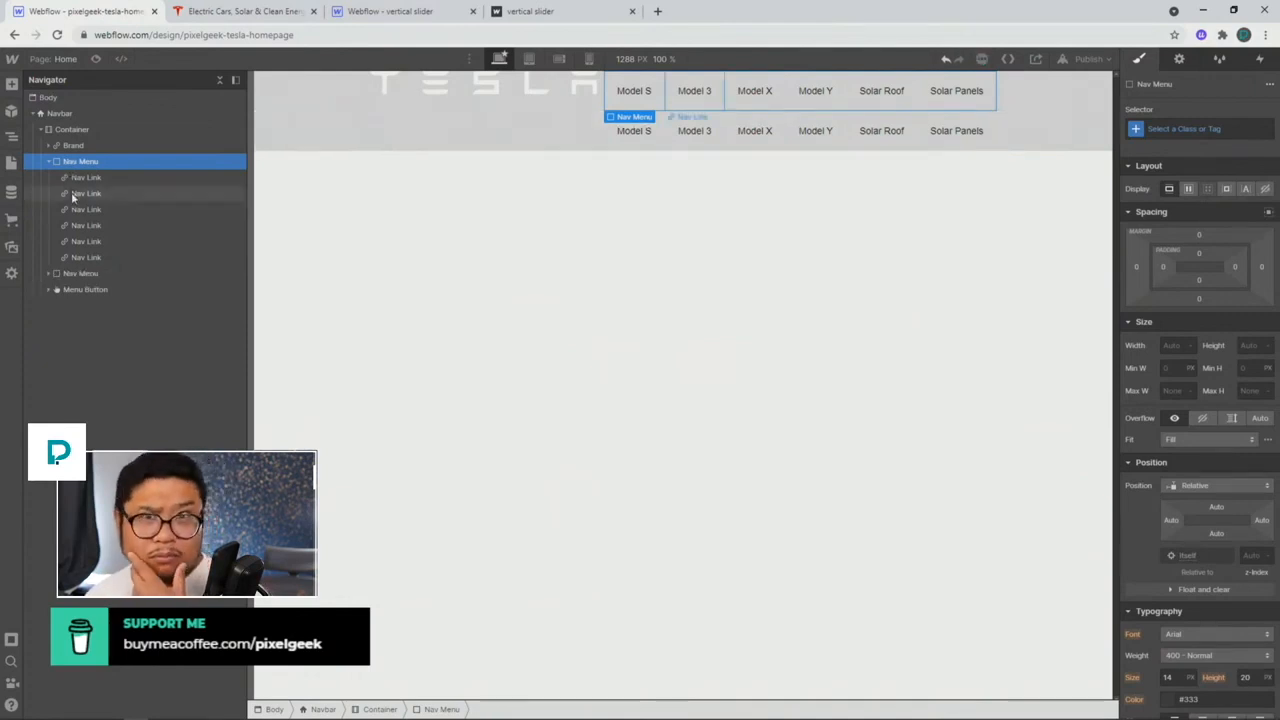
{"action": "left_click", "coordinate": [46, 273]}
Step: Delete the surplus model links from the second menu
{"action": "left_click", "coordinate": [226, 12]}
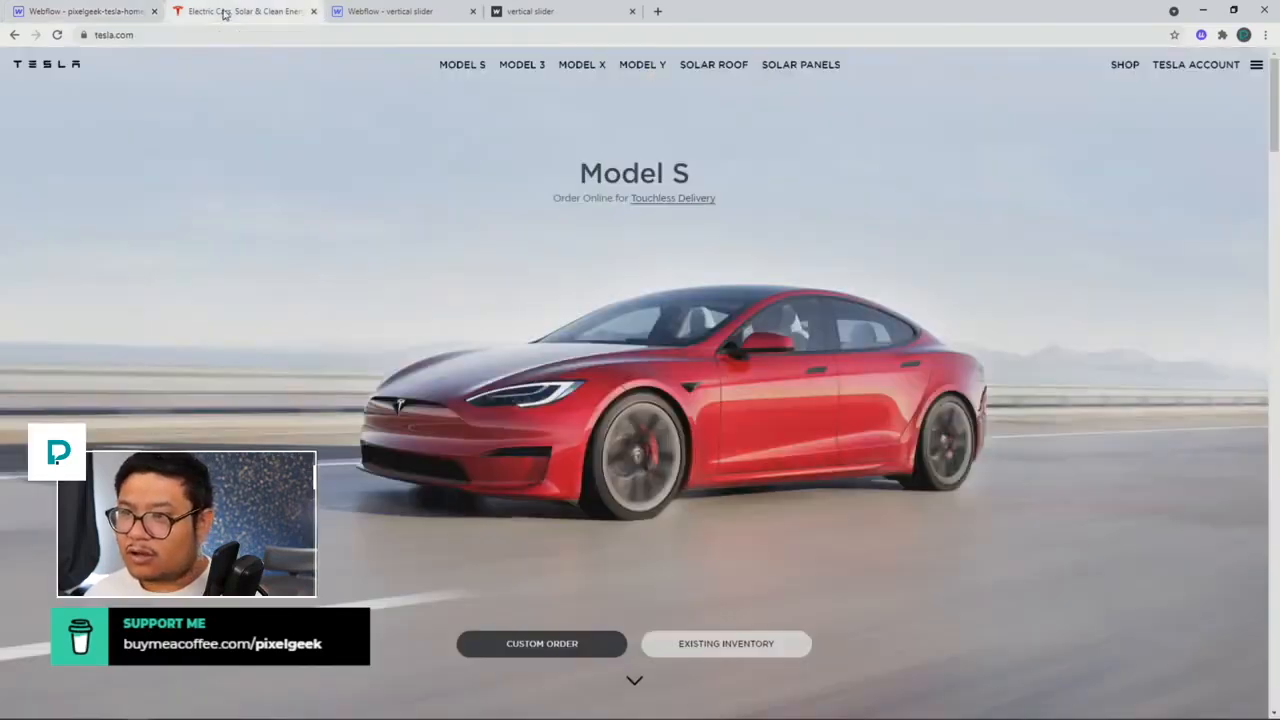
{"action": "left_click", "coordinate": [110, 12]}
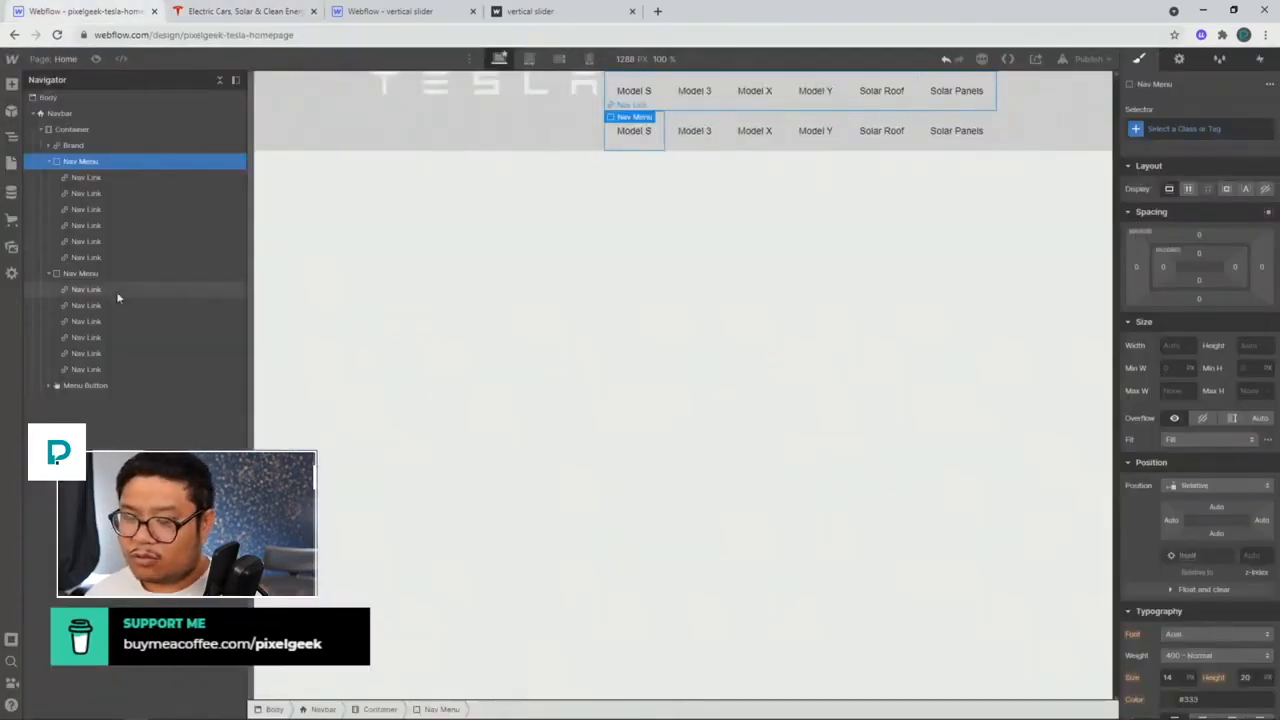
{"action": "left_click", "coordinate": [110, 321]}
{"action": "key", "text": "Delete"}
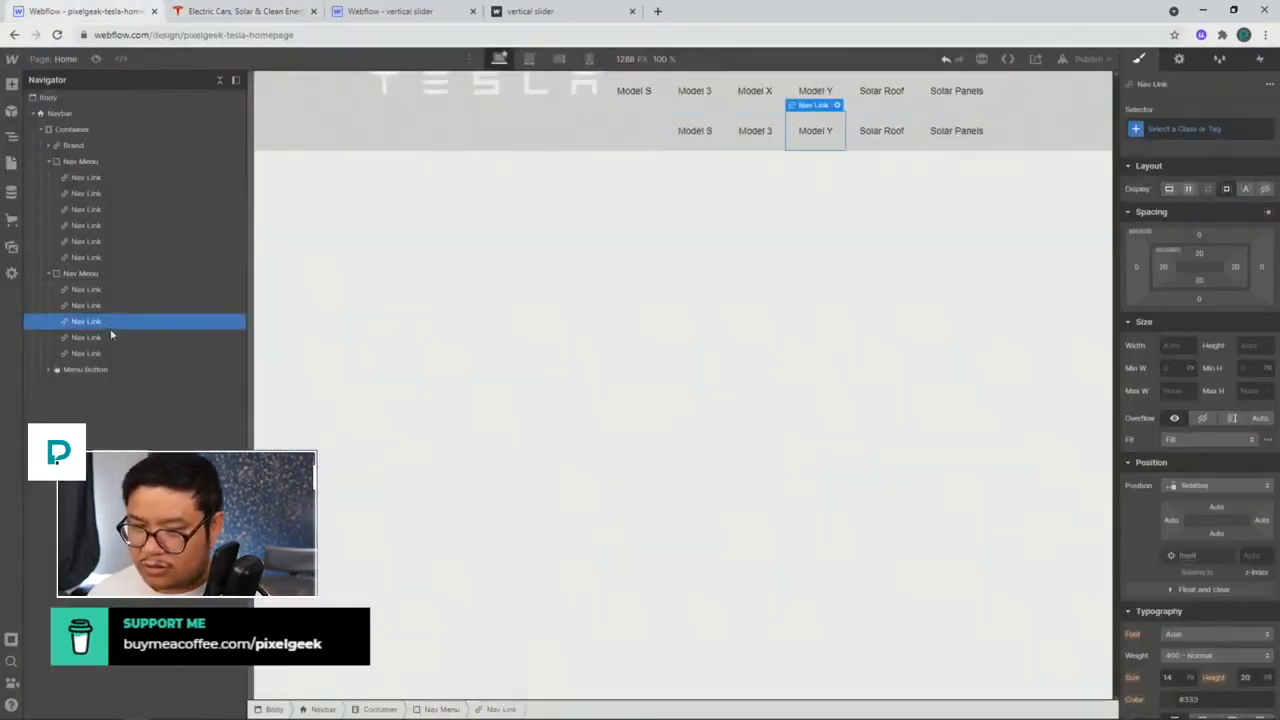
{"action": "key", "text": "Delete"}
{"action": "key", "text": "Delete"}
{"action": "key", "text": "Delete"}
Step: Rename the second menu's remaining links to Shop and Tesla Account
{"action": "left_click", "coordinate": [98, 290]}
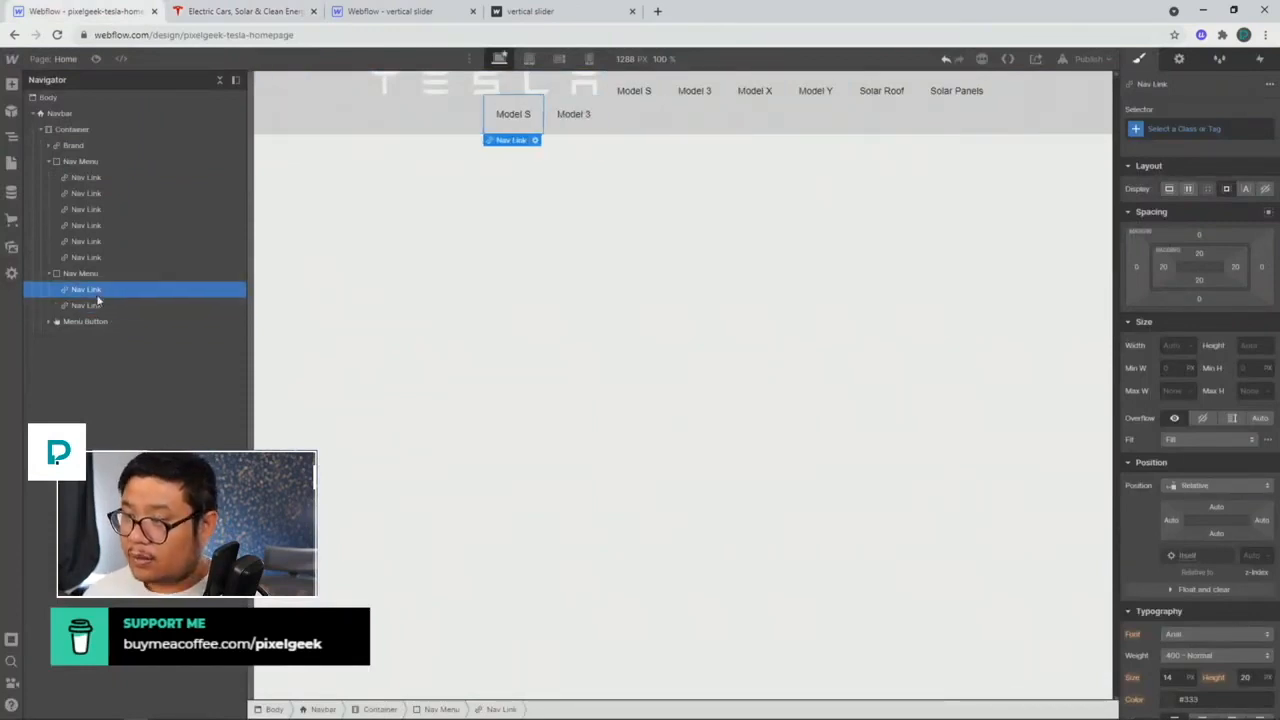
{"action": "key", "text": "Return"}
{"action": "type", "text": "Shop"}
{"action": "key", "text": "Escape"}
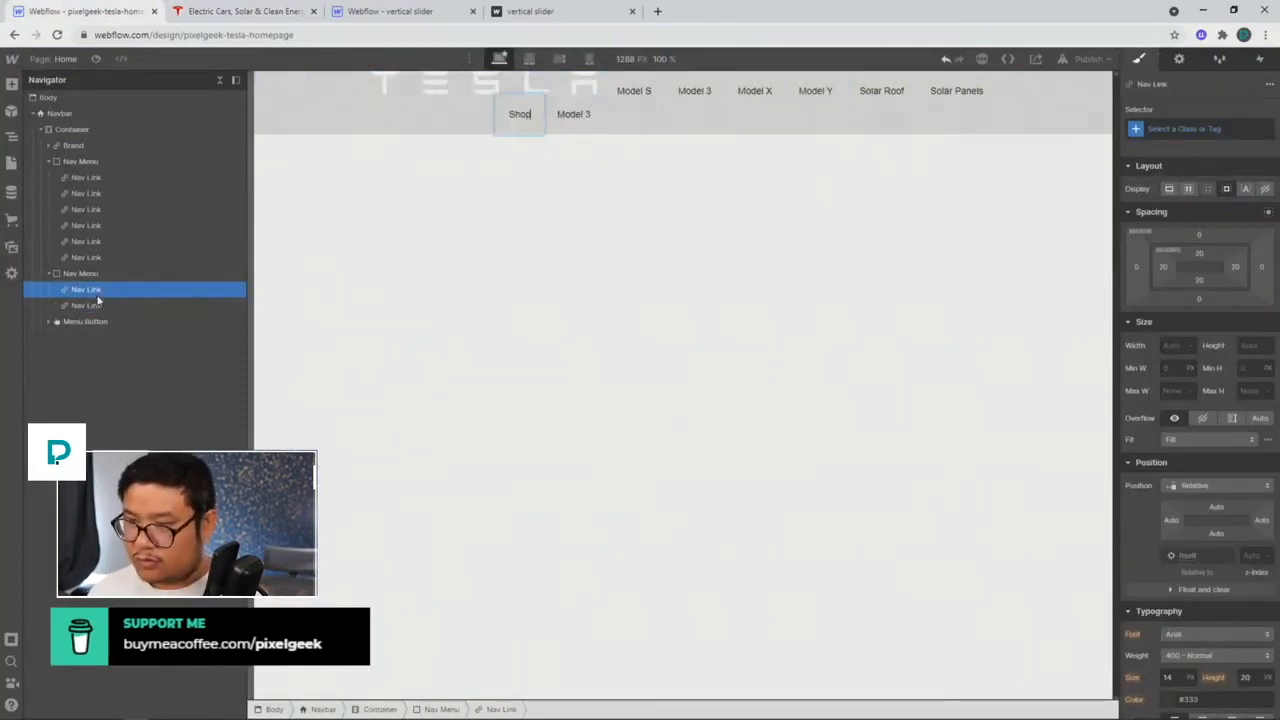
{"action": "left_click", "coordinate": [200, 12]}
{"action": "left_click", "coordinate": [130, 10]}
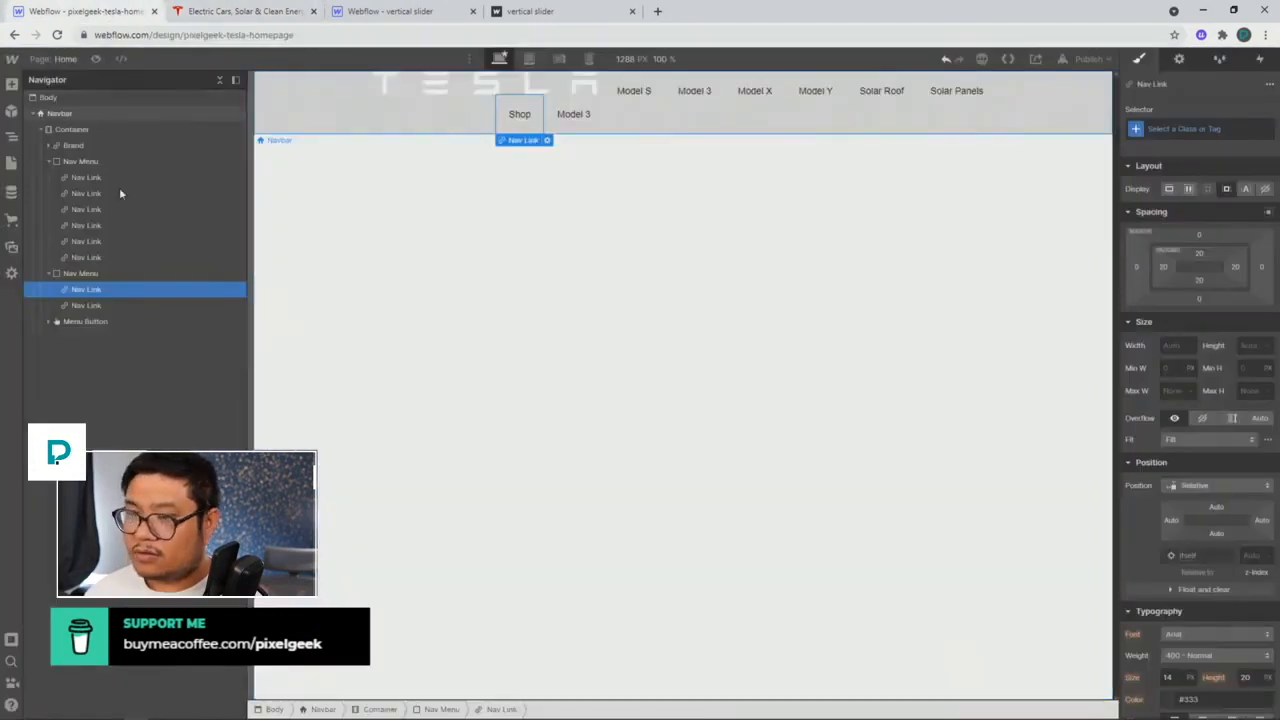
{"action": "left_click", "coordinate": [75, 310]}
{"action": "key", "text": "Return"}
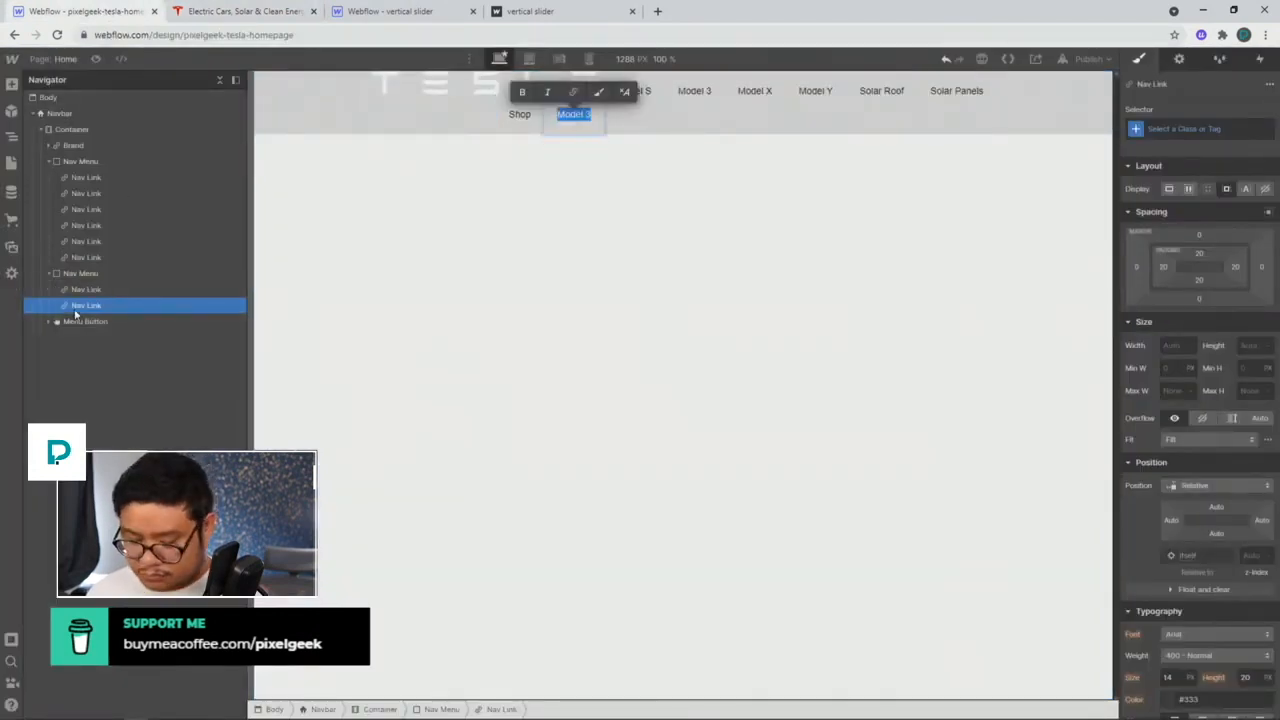
{"action": "type", "text": "Tesla Account"}
{"action": "key", "text": "Escape"}
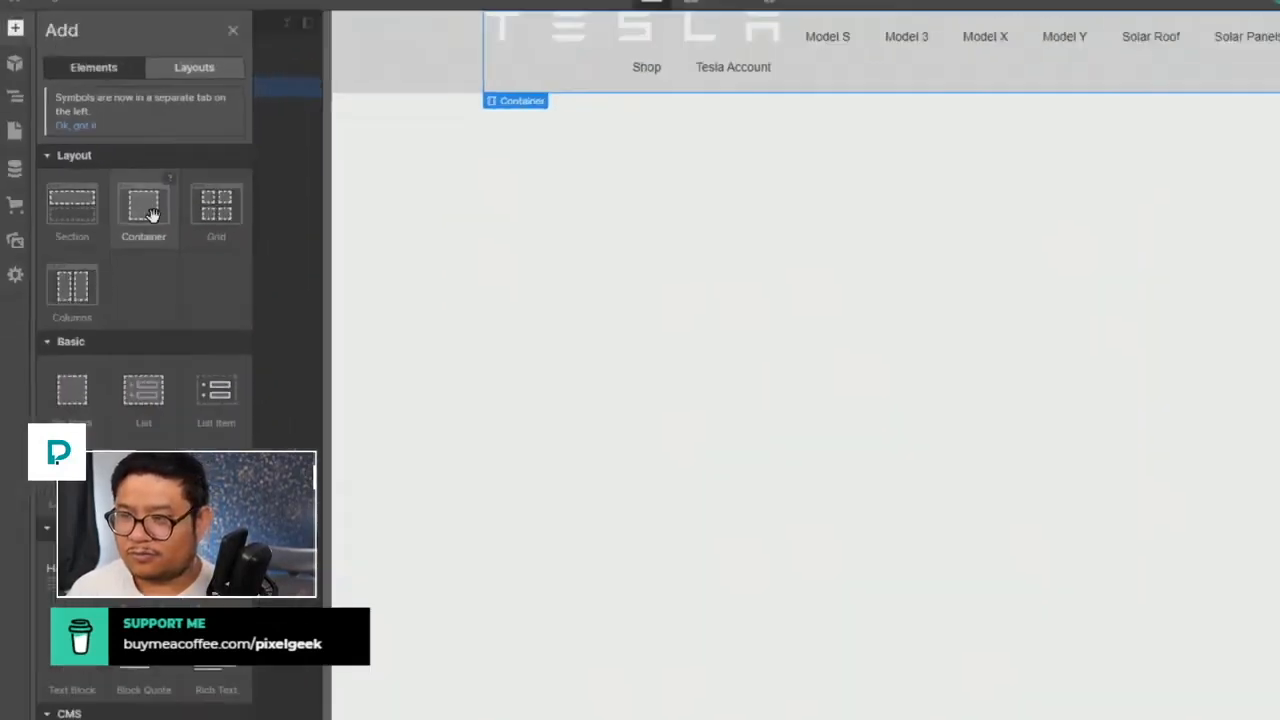
{"action": "scroll", "coordinate": [112, 220], "scroll_direction": "down", "scroll_amount": 2}
{"action": "scroll", "coordinate": [112, 225], "scroll_direction": "up", "scroll_amount": 2}
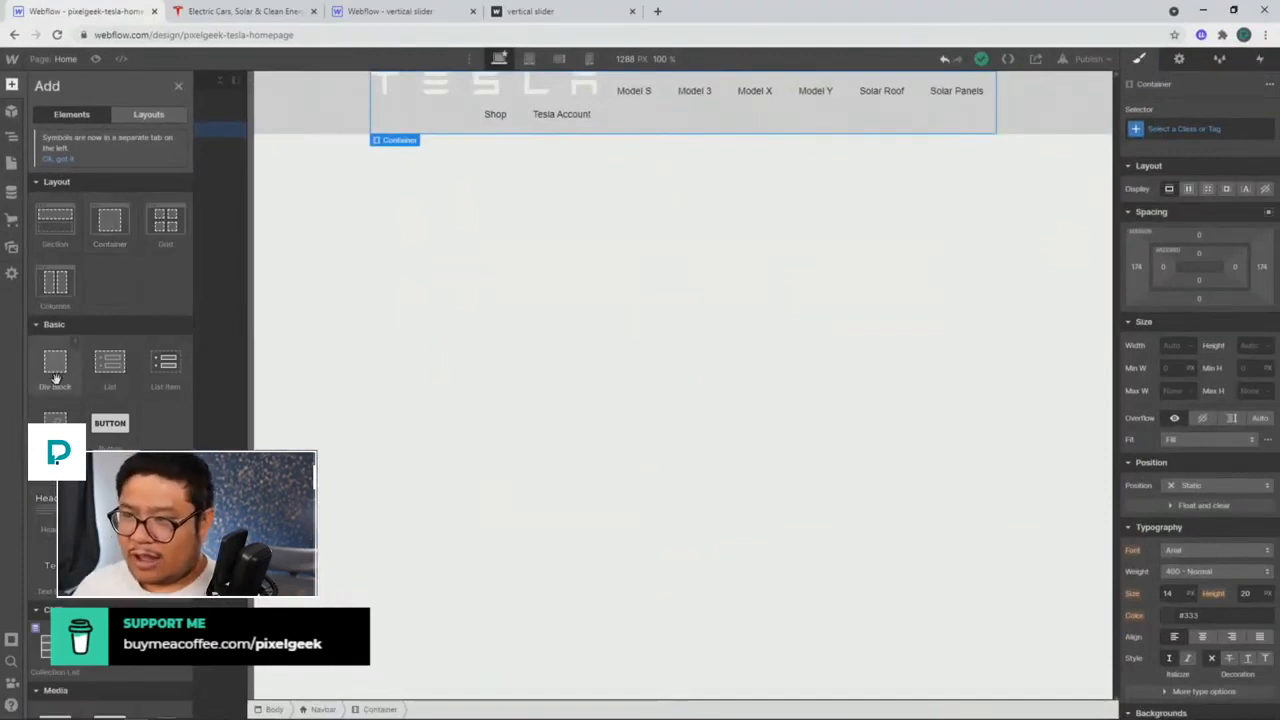
{"action": "key", "text": "z"}
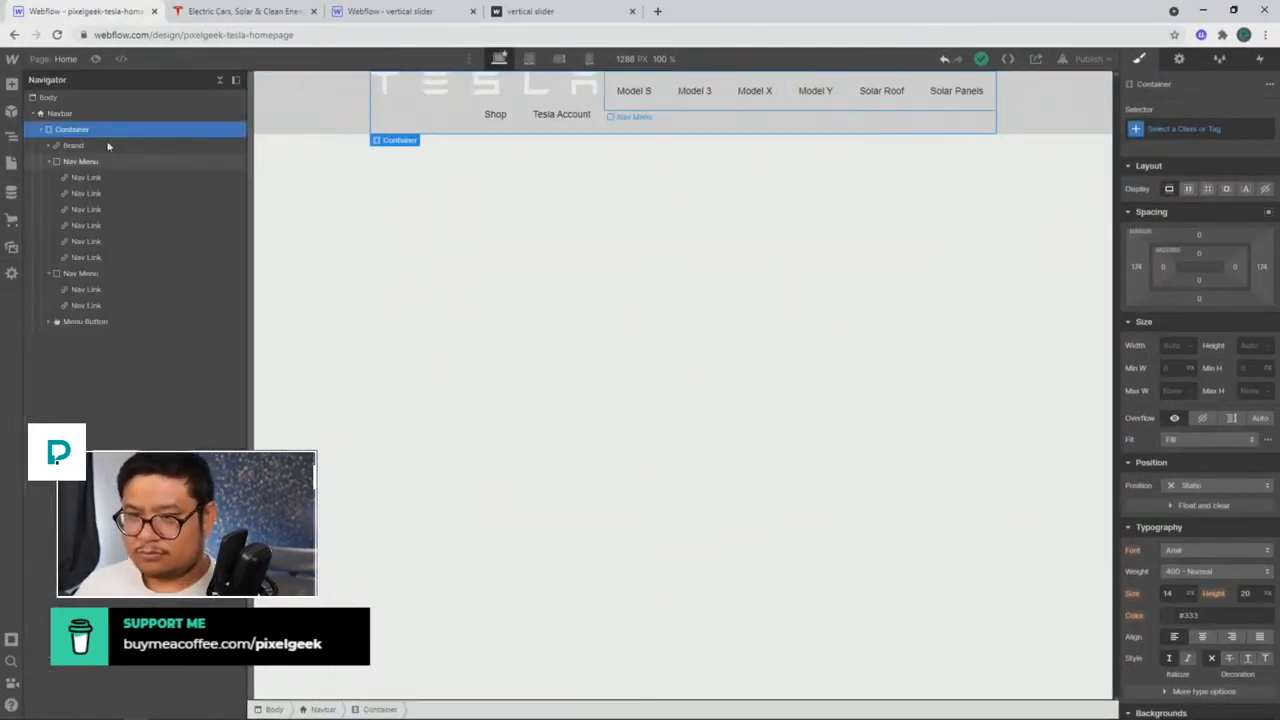
Step: Add a Div Block and place it first inside the Navbar
{"action": "left_click", "coordinate": [58, 113]}
{"action": "key", "text": "ctrl+e"}
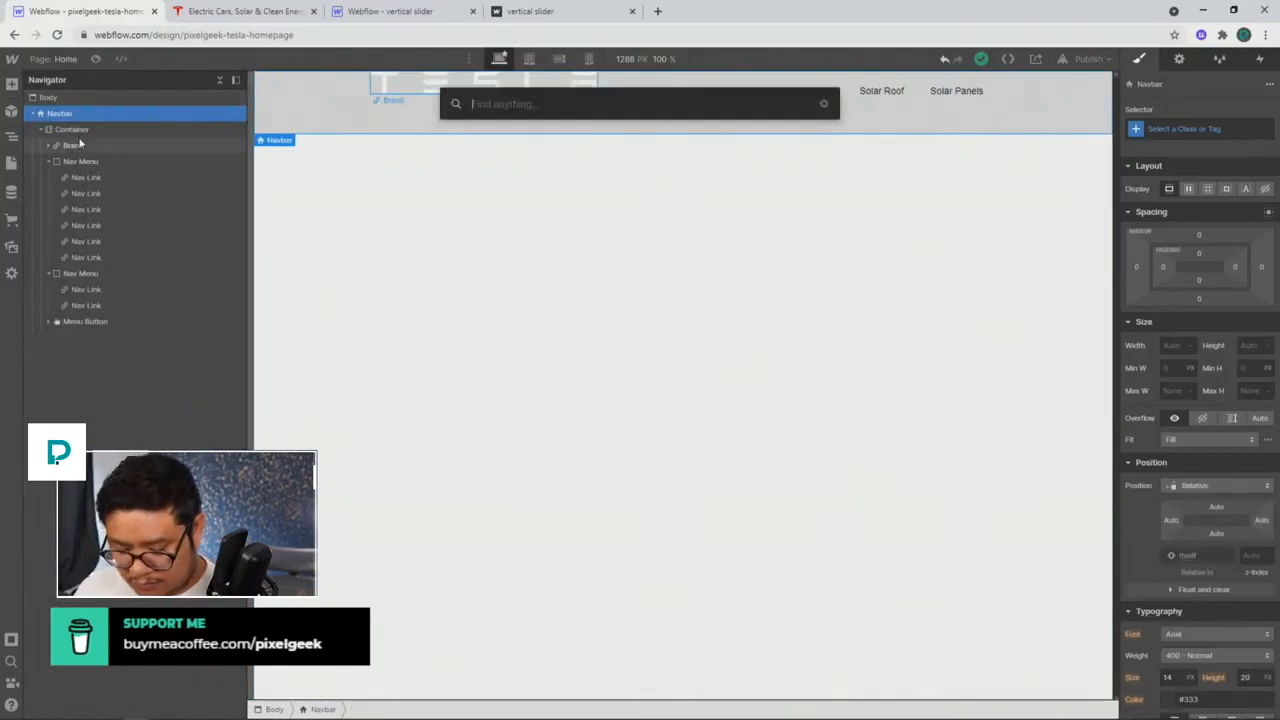
{"action": "type", "text": "div"}
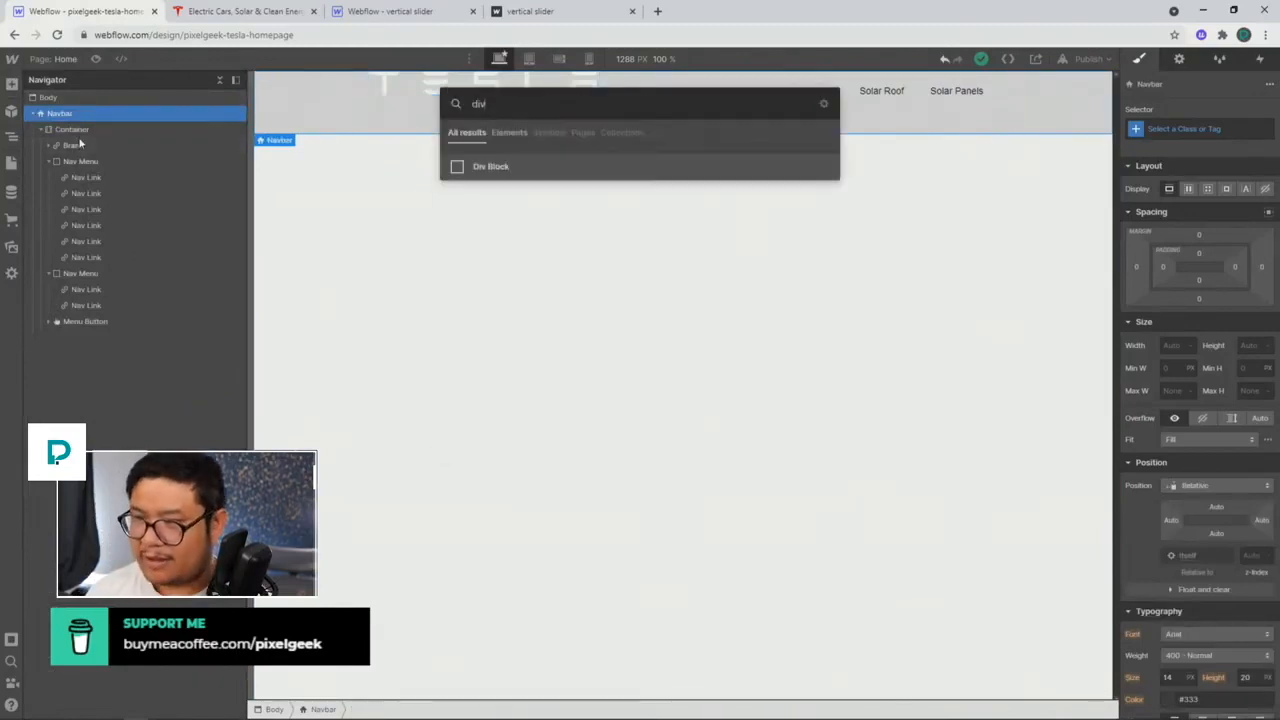
{"action": "key", "text": "Return"}
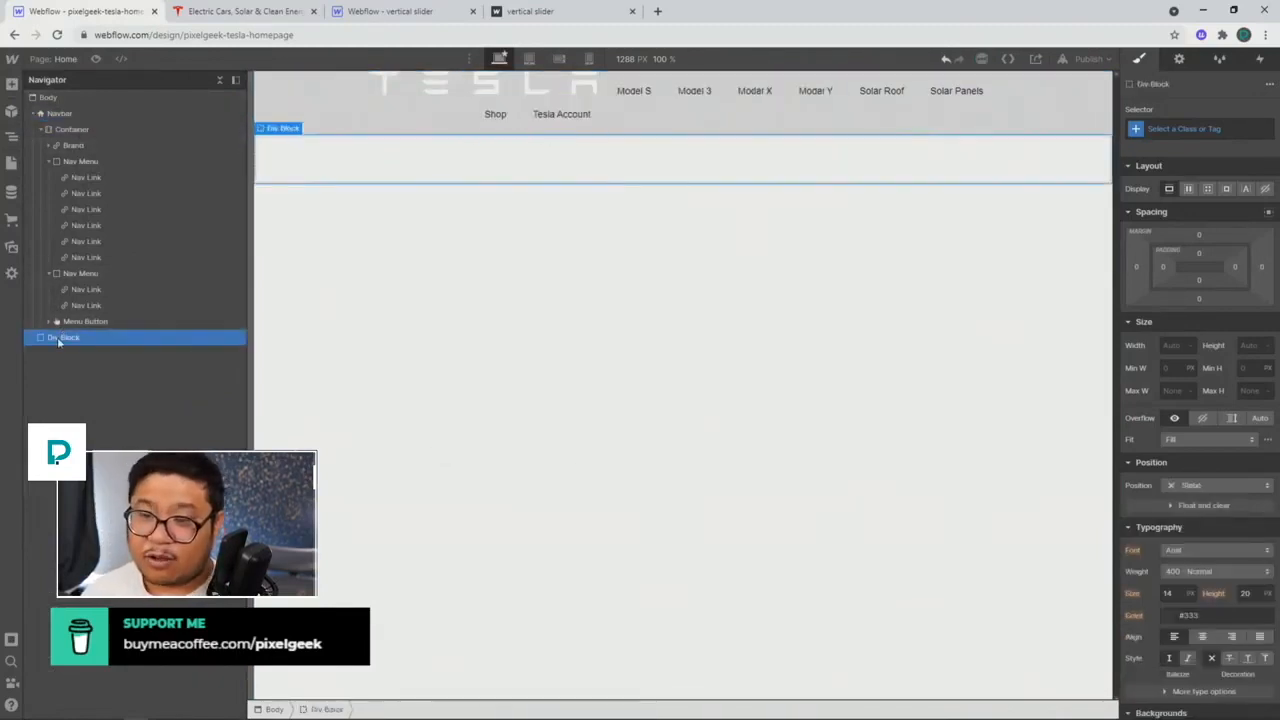
{"action": "left_click_drag", "start_coordinate": [63, 337], "coordinate": [62, 121]}
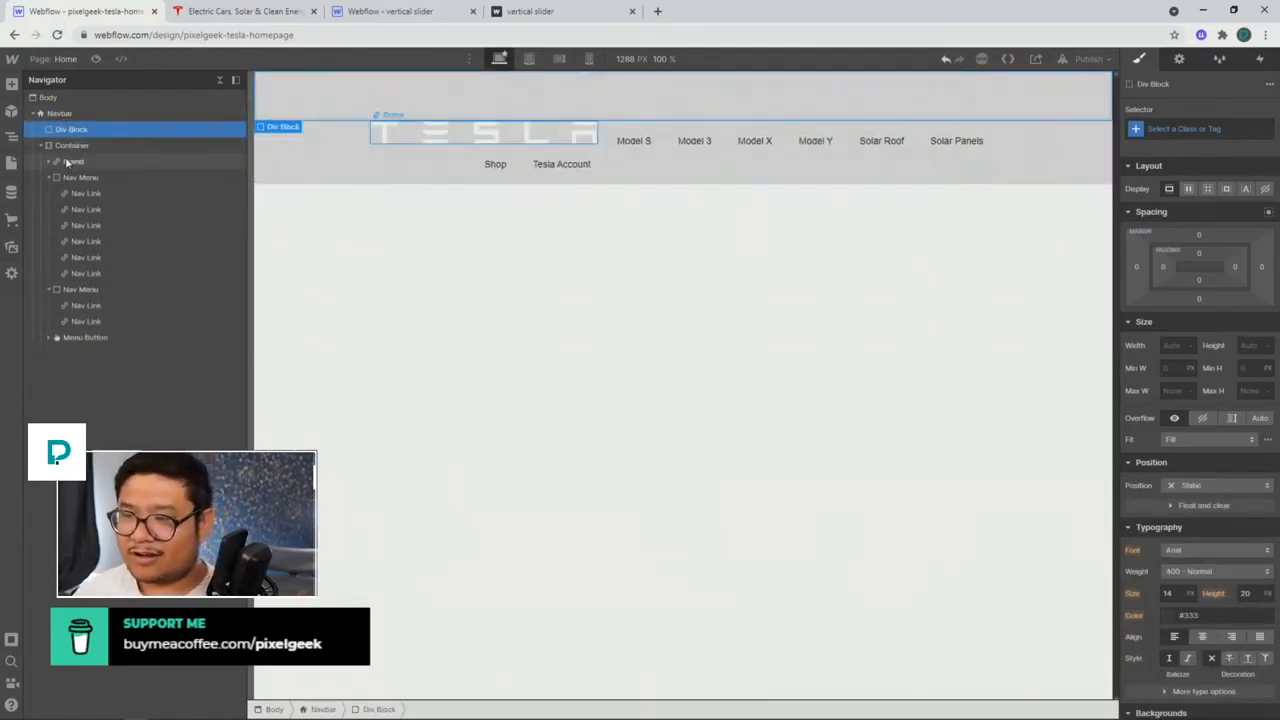
Step: Move Brand into the Div Block, delete the empty Container, and reselect the Div Block
{"action": "left_click_drag", "start_coordinate": [67, 152], "coordinate": [104, 187]}
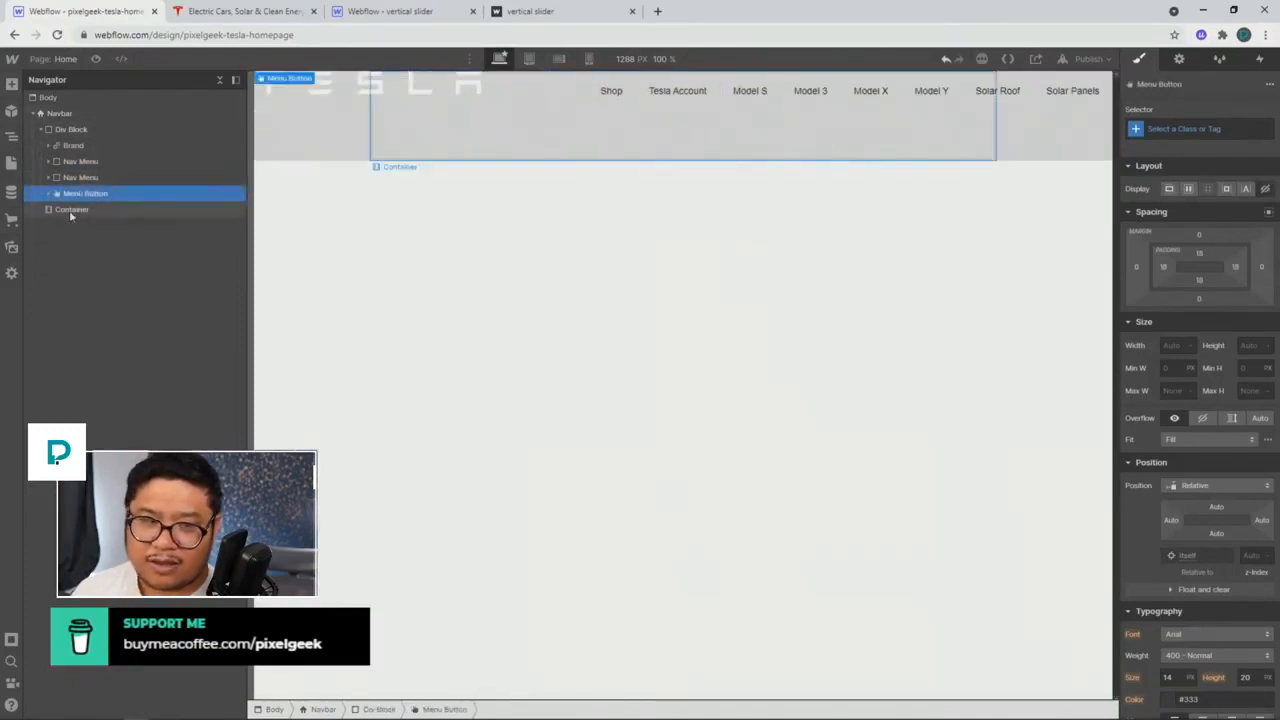
{"action": "left_click", "coordinate": [69, 210]}
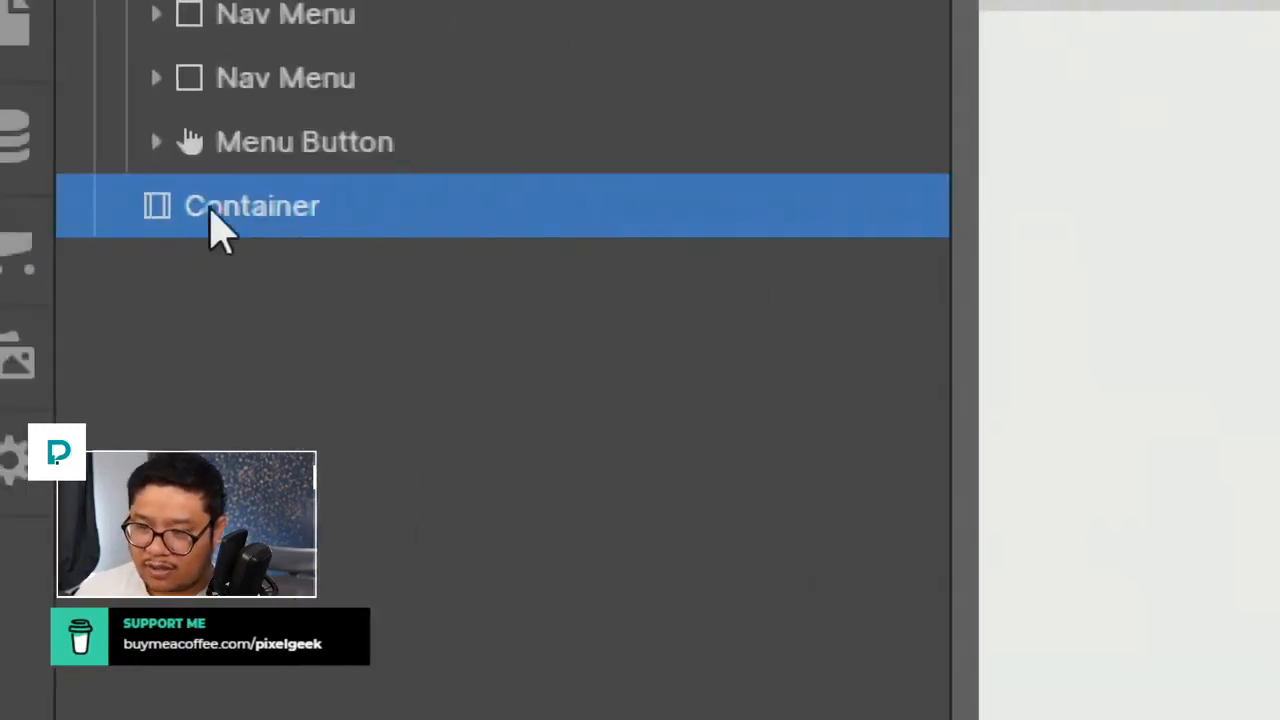
{"action": "key", "text": "Delete"}
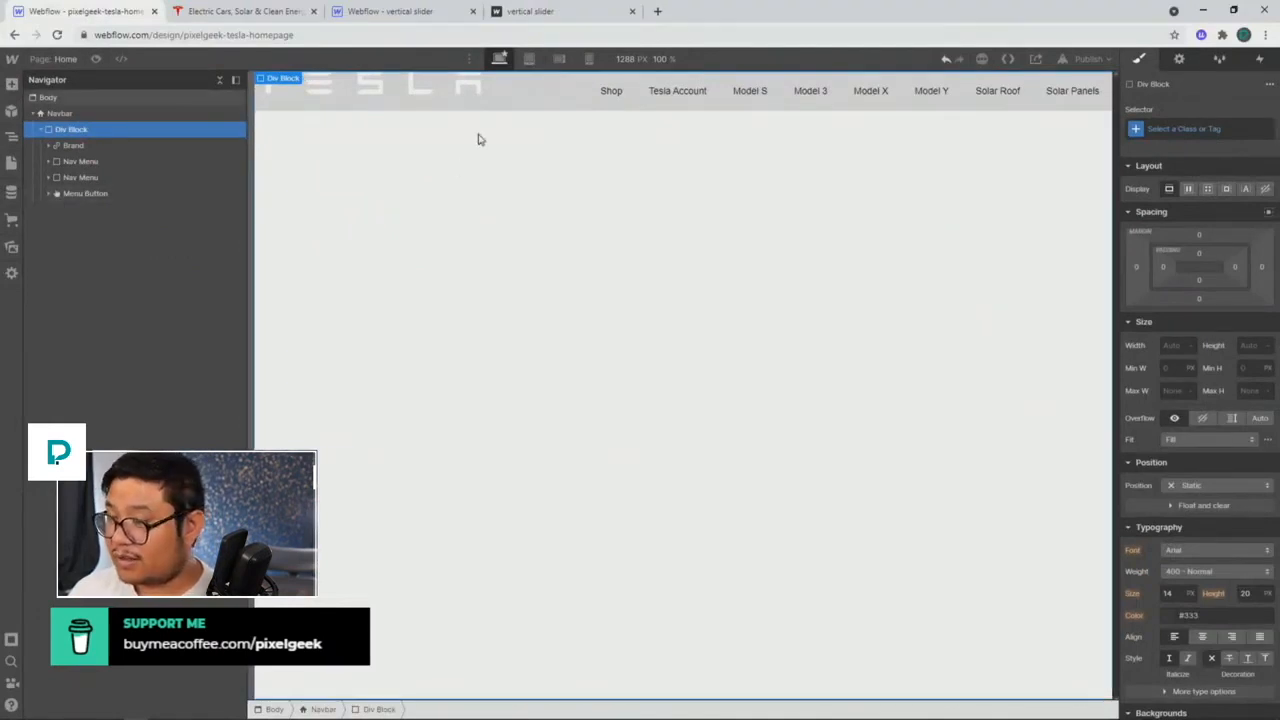
{"action": "left_click", "coordinate": [62, 113]}
{"action": "left_click", "coordinate": [84, 130]}
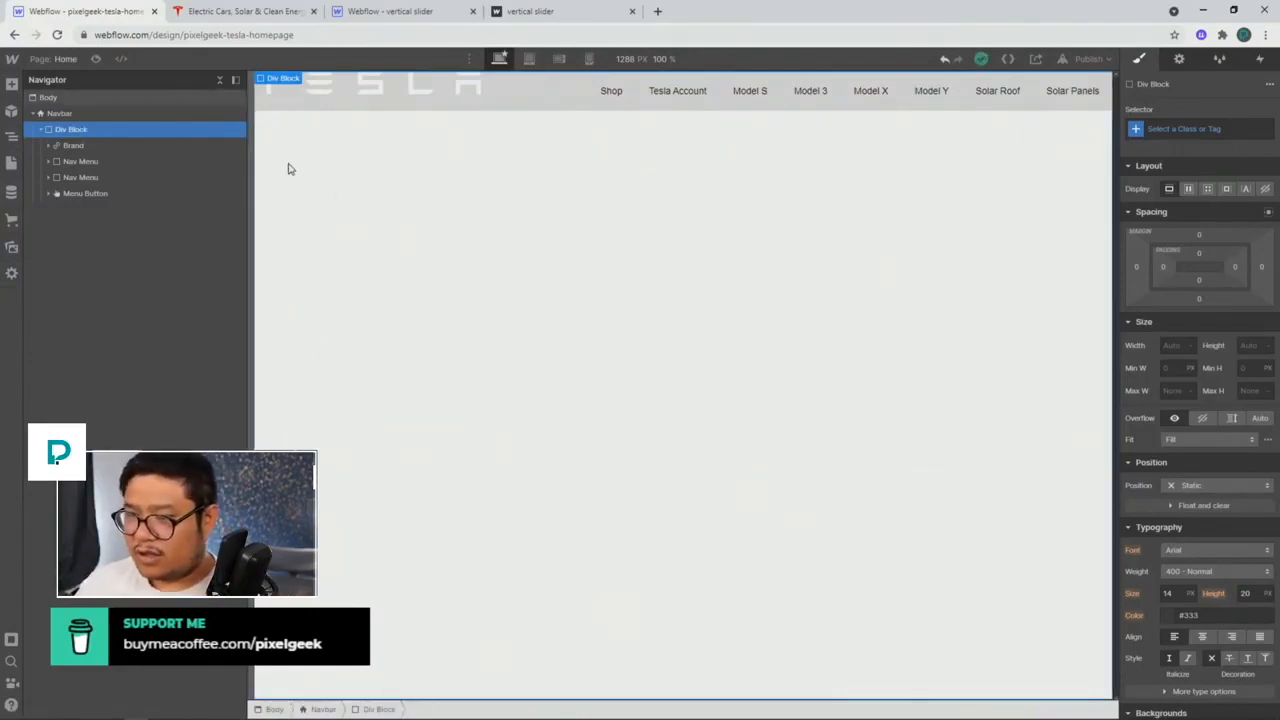
Step: Give the Div Block class 'nav flex' with Display Flex, Align Center, Justify Space Between
{"action": "left_click", "coordinate": [1205, 130]}
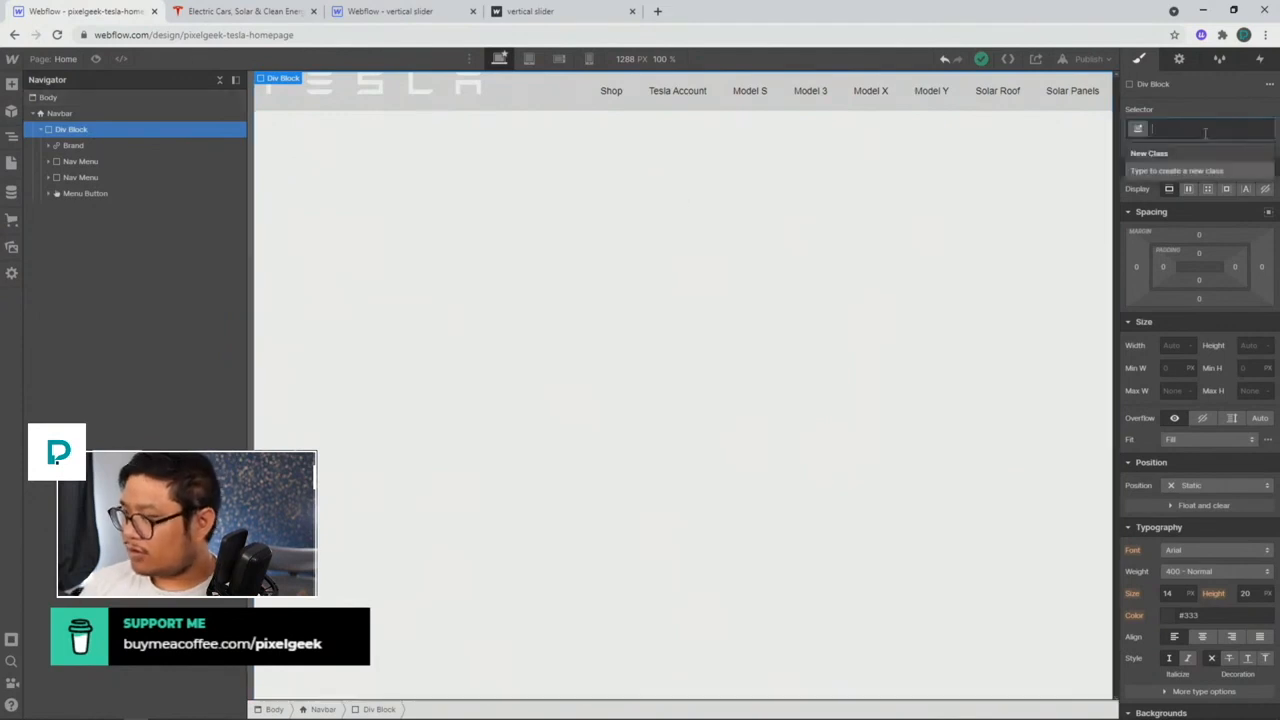
{"action": "type", "text": "nav"}
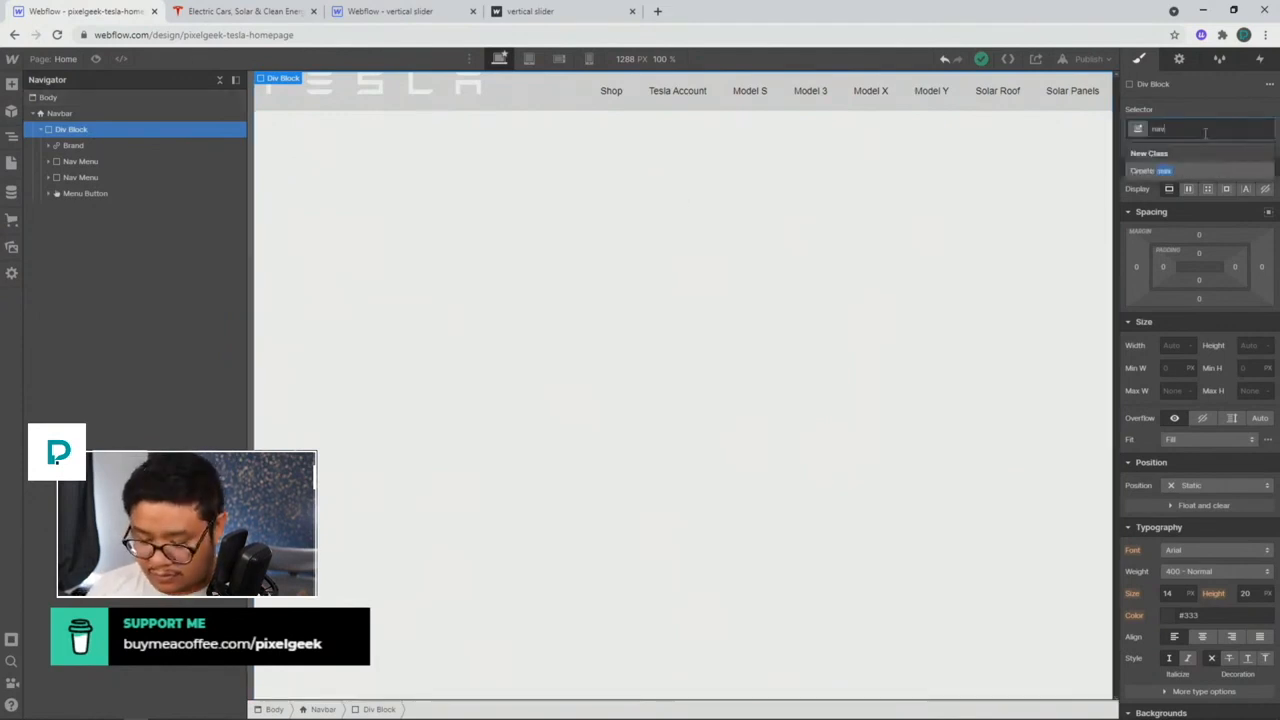
{"action": "type", "text": " flex"}
{"action": "key", "text": "Return"}
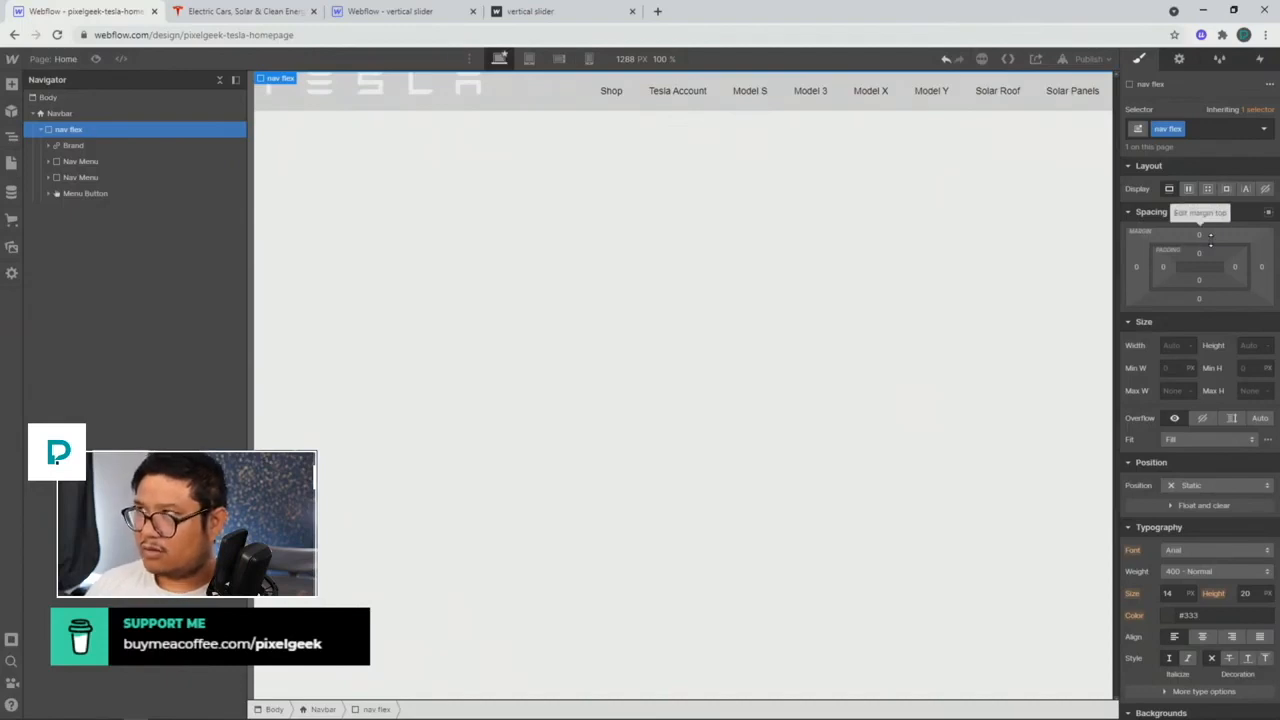
{"action": "left_click", "coordinate": [1189, 189]}
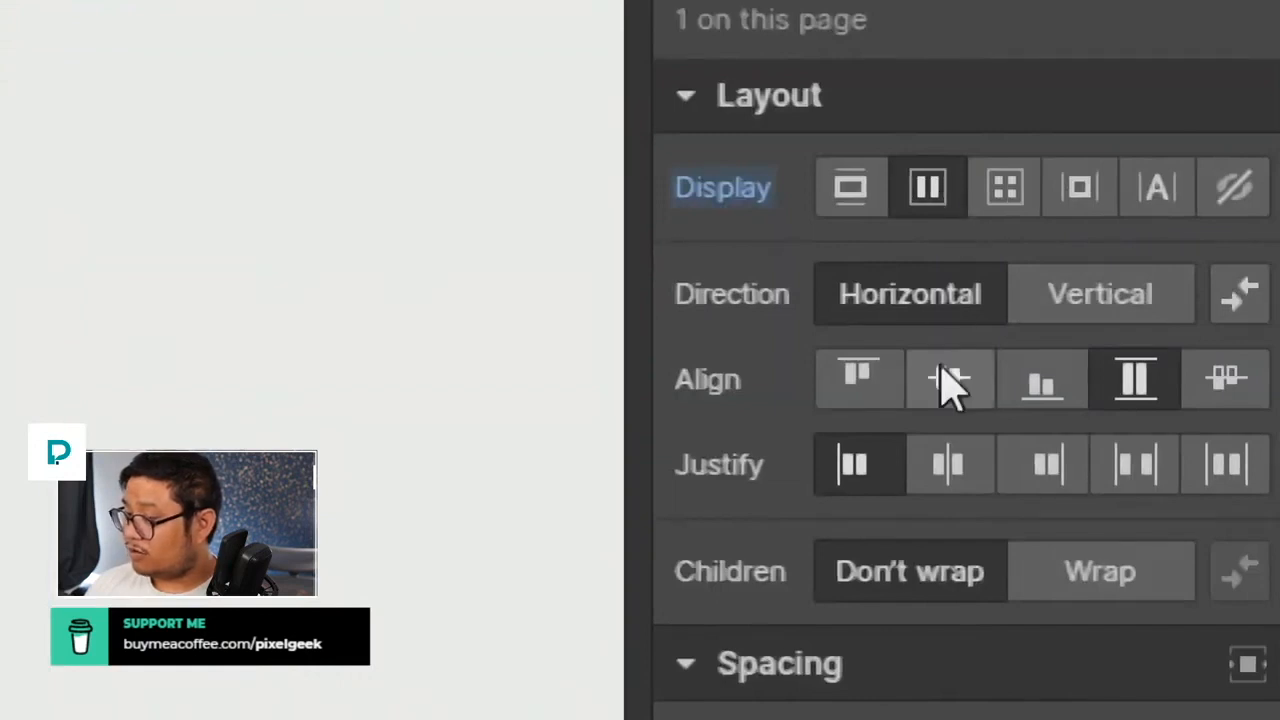
{"action": "left_click", "coordinate": [970, 400]}
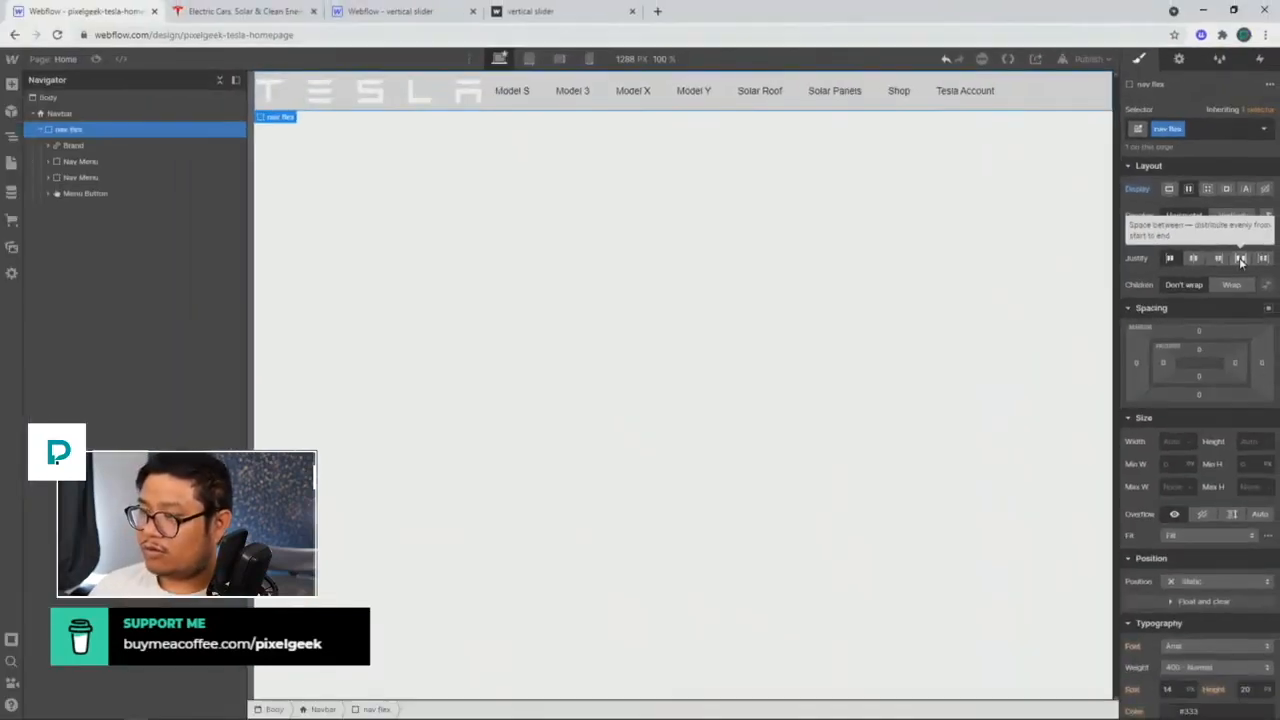
{"action": "left_click", "coordinate": [1240, 260]}
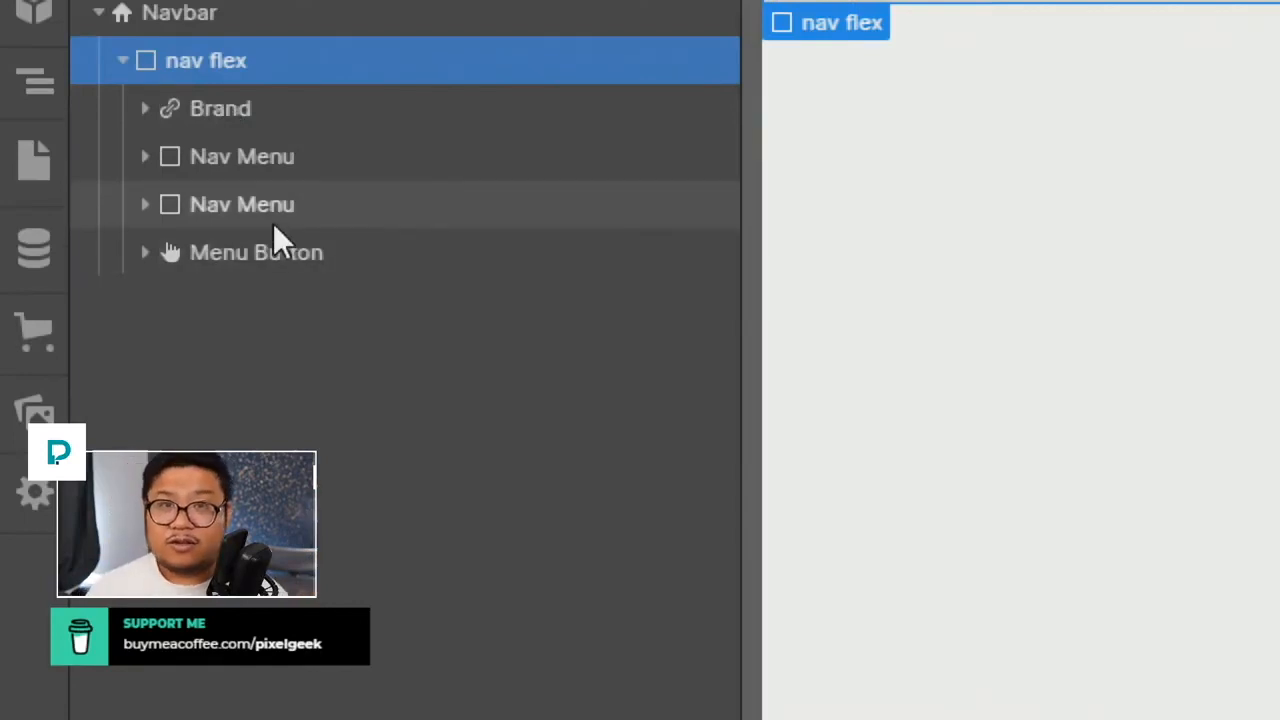
{"action": "left_click", "coordinate": [329, 267]}
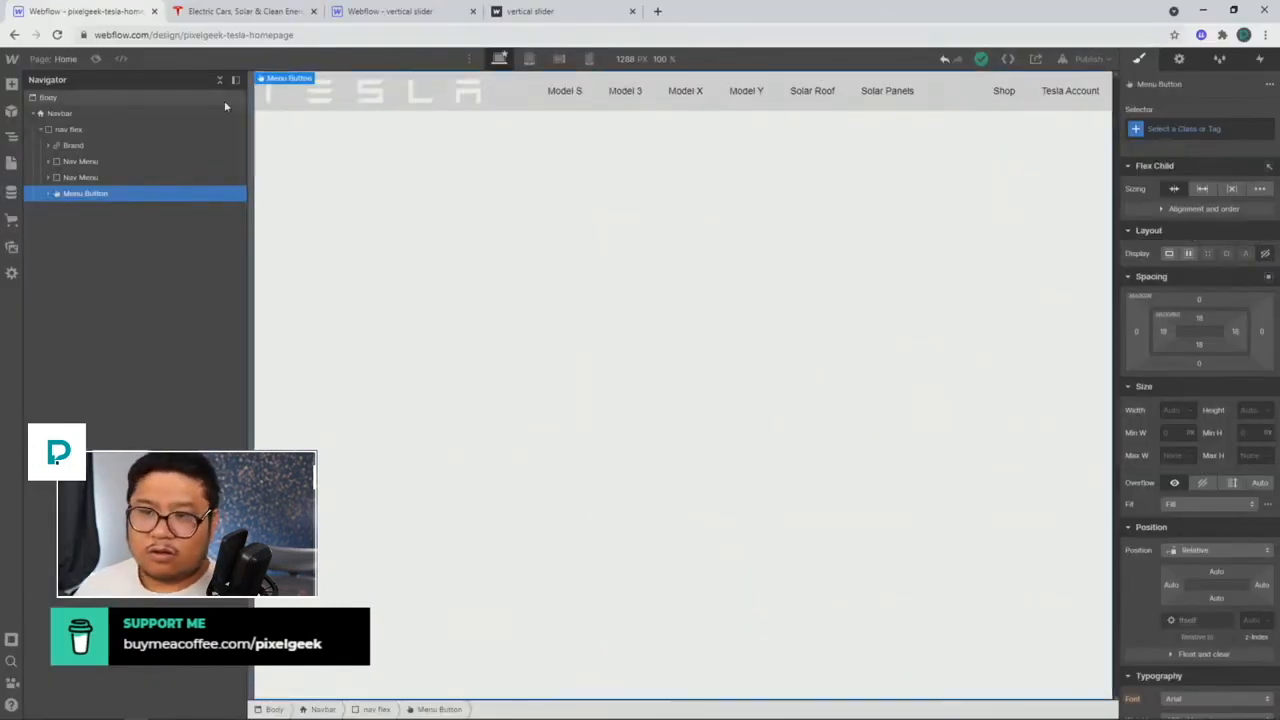
{"action": "left_click", "coordinate": [12, 84]}
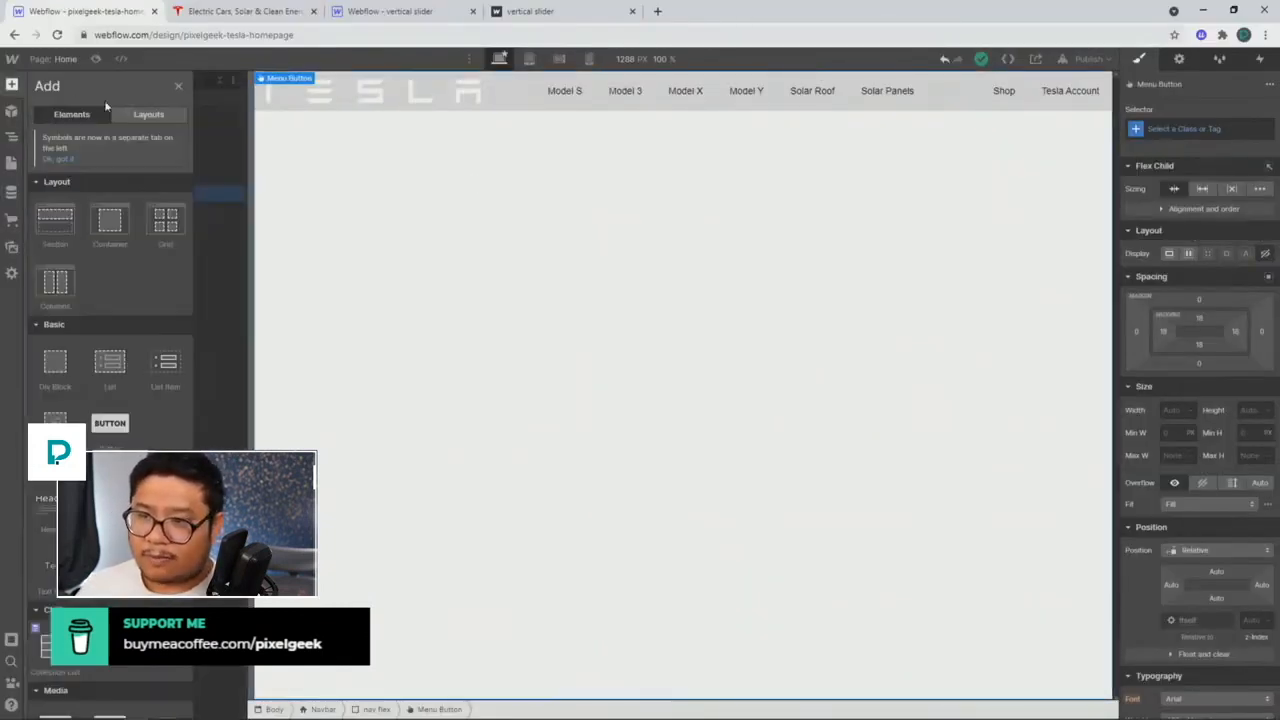
{"action": "mouse_move", "coordinate": [50, 231]}
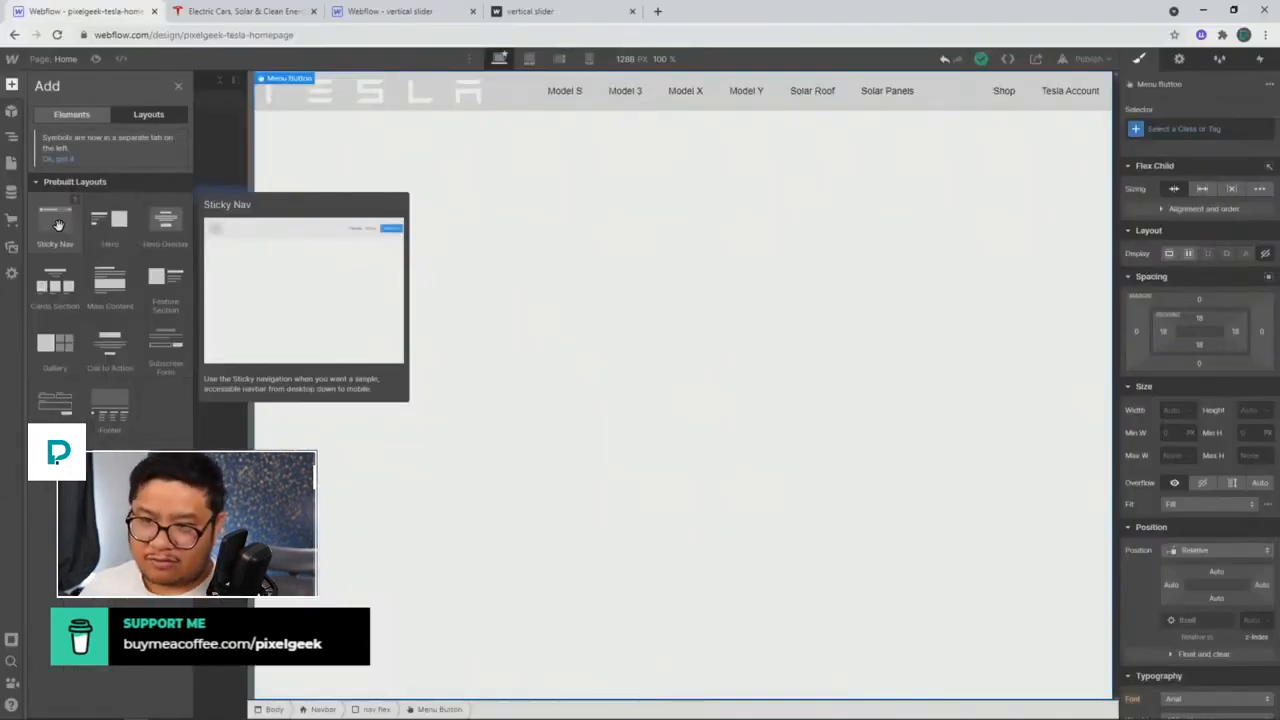
{"action": "left_click", "coordinate": [68, 115]}
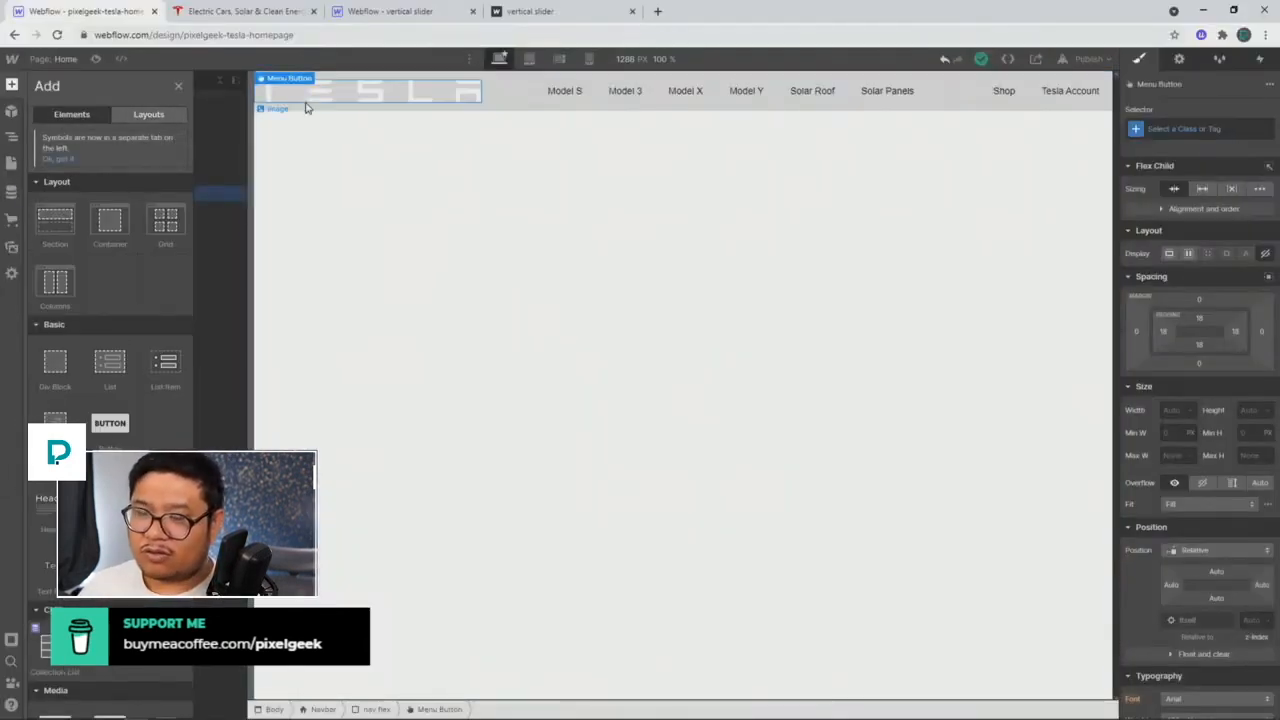
{"action": "key", "text": "z"}
{"action": "left_click", "coordinate": [93, 115]}
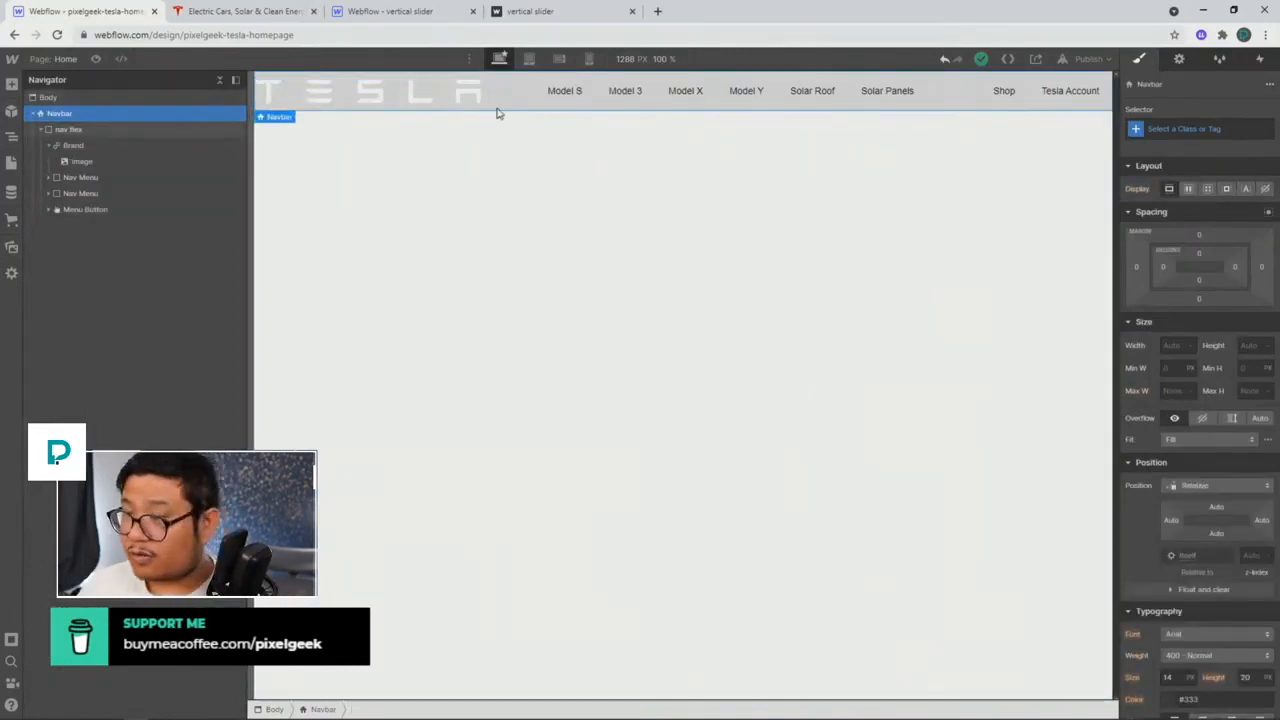
Step: Give the Navbar a new nav class with 30 px left and right padding
{"action": "left_click", "coordinate": [1179, 130]}
{"action": "type", "text": "nav"}
{"action": "key", "text": "Return"}
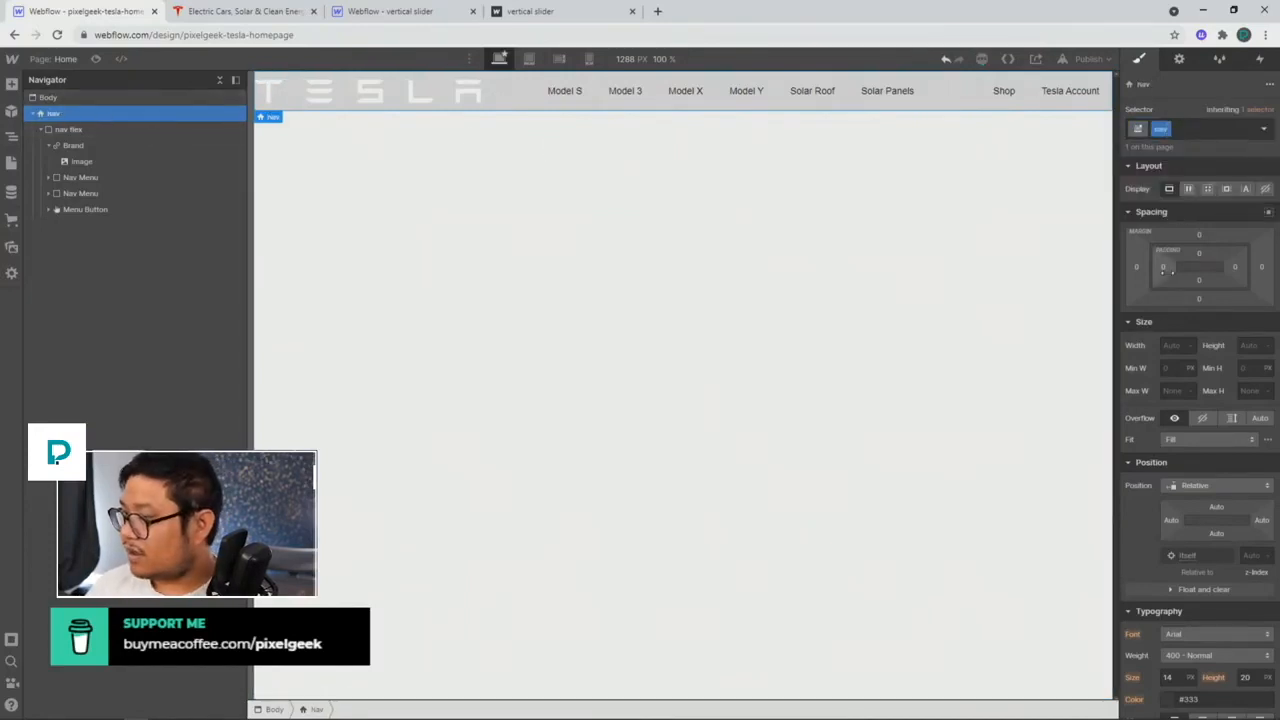
{"action": "left_click_drag", "start_coordinate": [1163, 268], "coordinate": [1181, 258]}
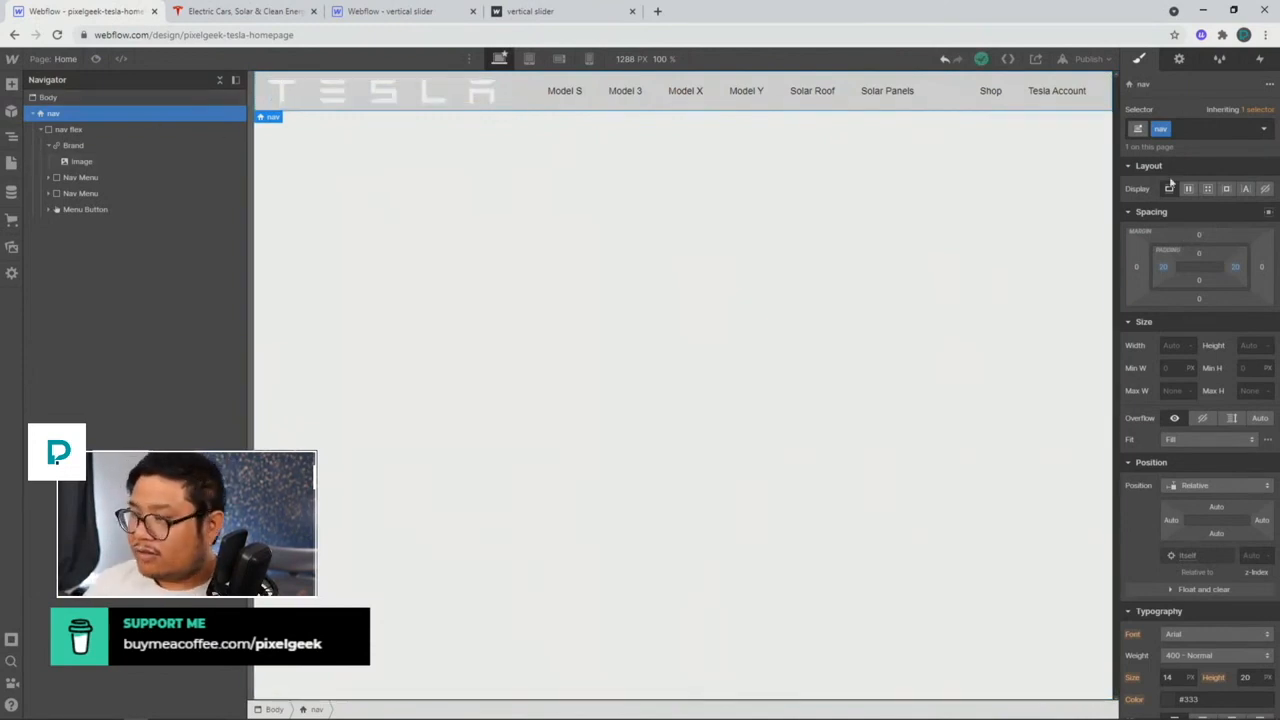
Step: Make the nav background transparent instead of grey #ddd
{"action": "scroll", "coordinate": [1175, 497], "scroll_direction": "down", "scroll_amount": 5}
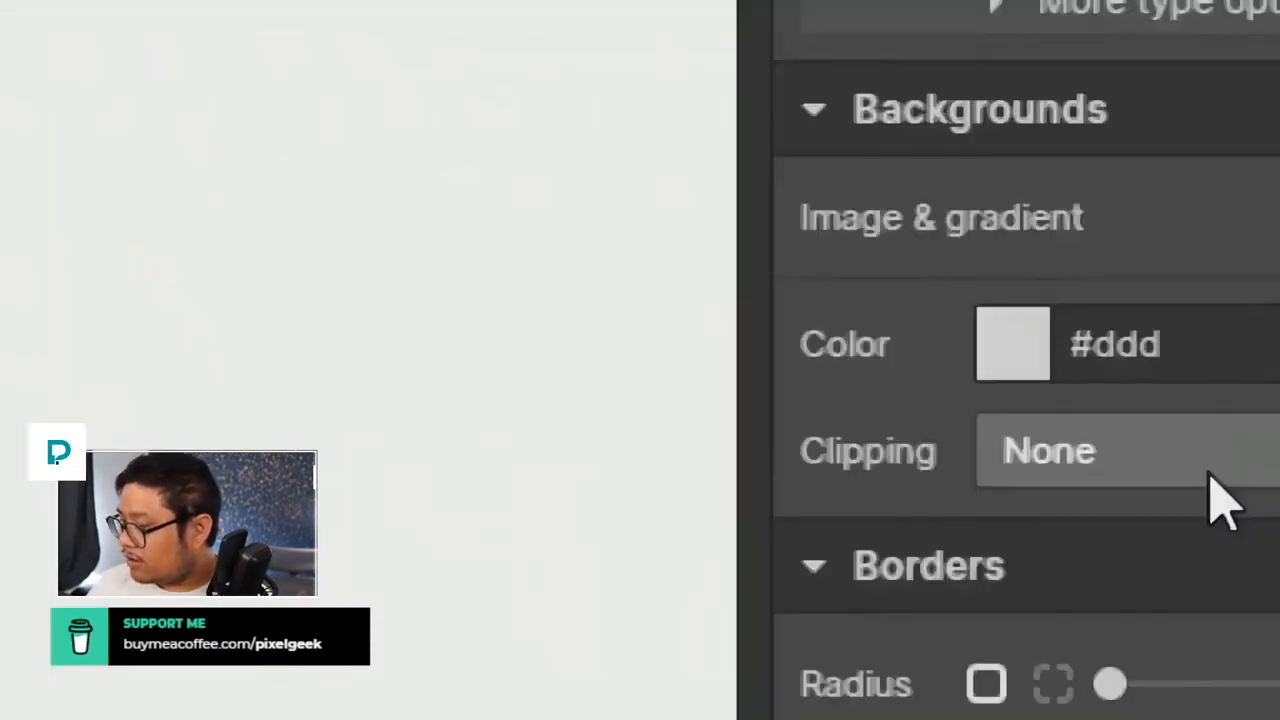
{"action": "left_click", "coordinate": [990, 345]}
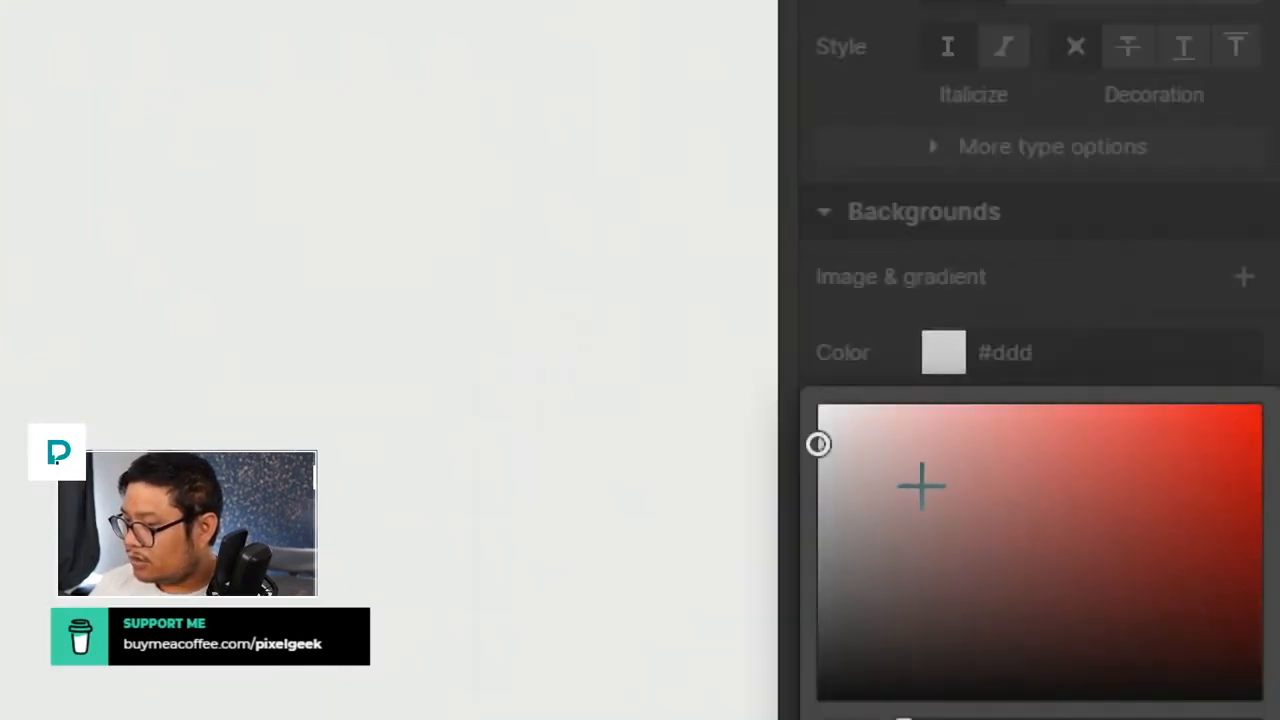
{"action": "scroll", "coordinate": [940, 600], "scroll_direction": "down", "scroll_amount": 3}
{"action": "left_click", "coordinate": [832, 656]}
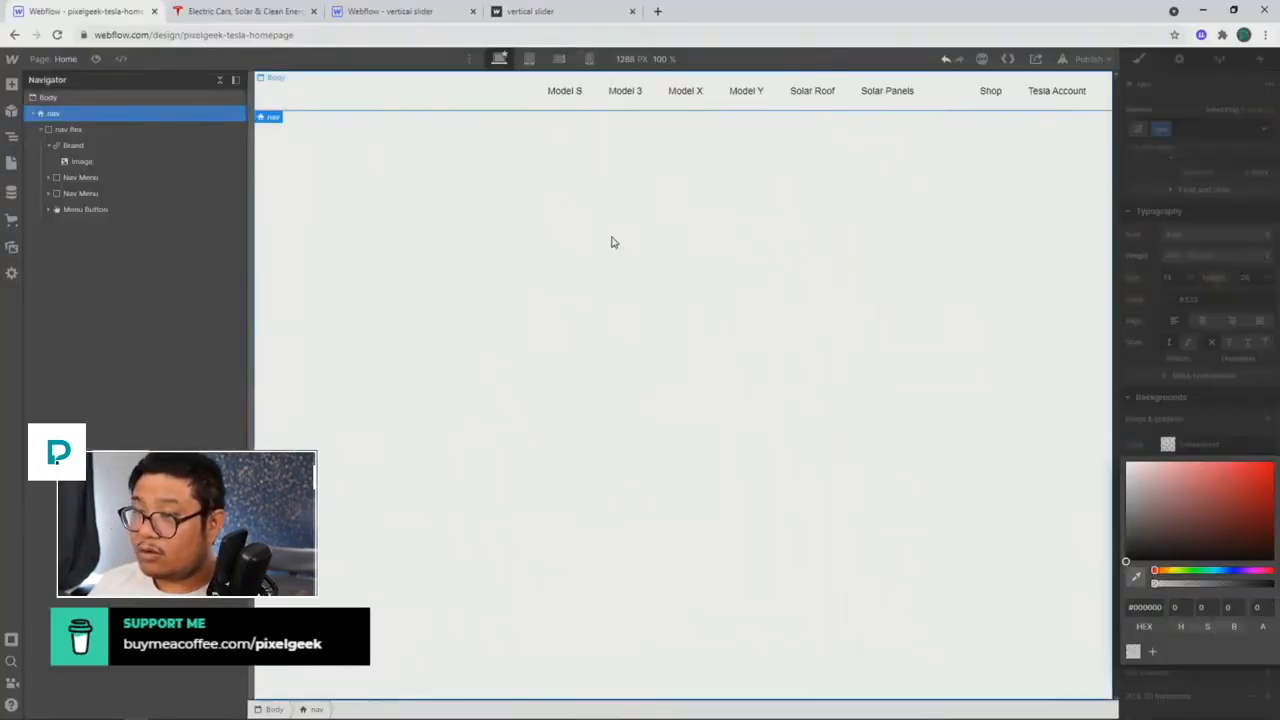
{"action": "left_click", "coordinate": [613, 242]}
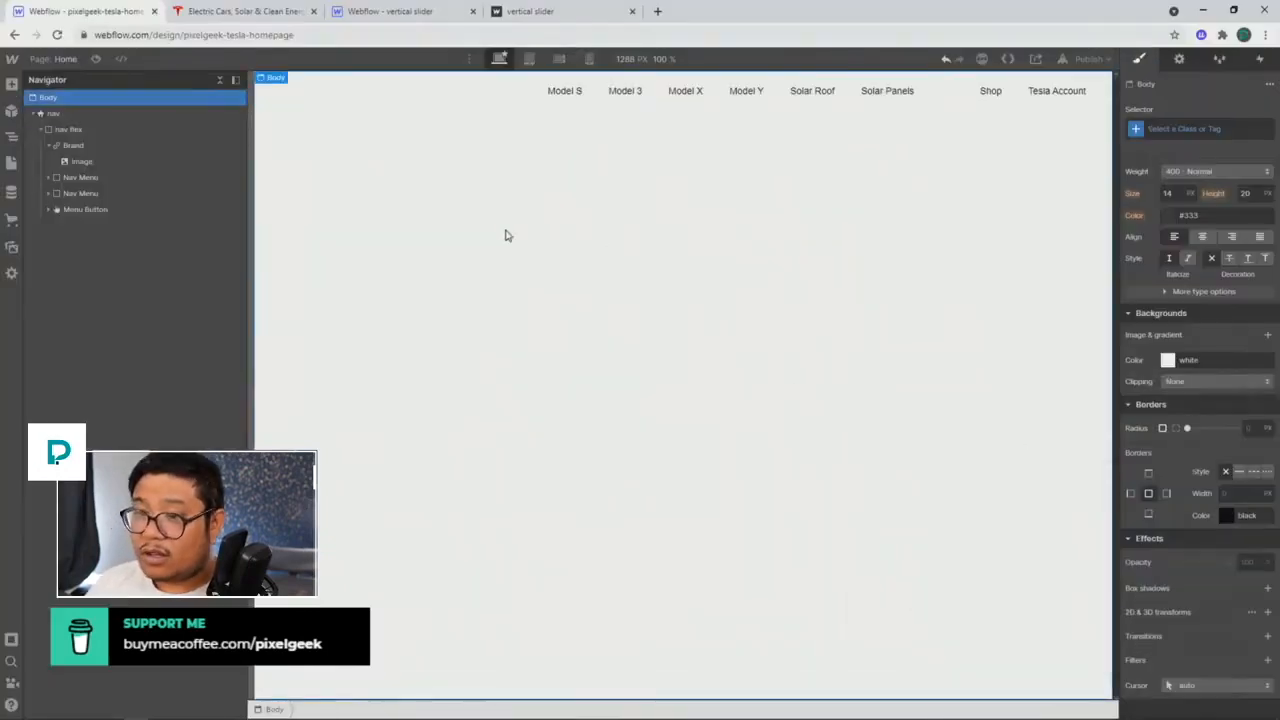
{"action": "left_click", "coordinate": [88, 150]}
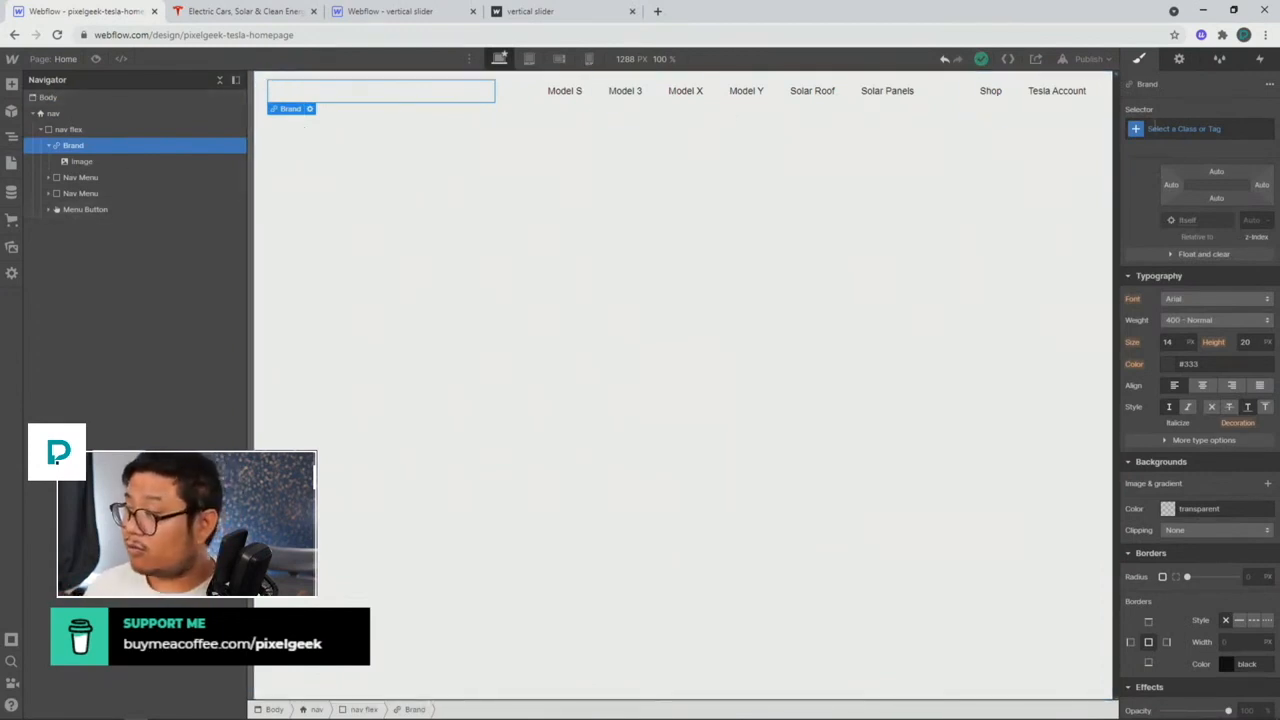
Step: Give the Brand link a logo class with an Invert 100% filter so the logo turns black
{"action": "left_click", "coordinate": [1175, 128]}
{"action": "type", "text": "logo"}
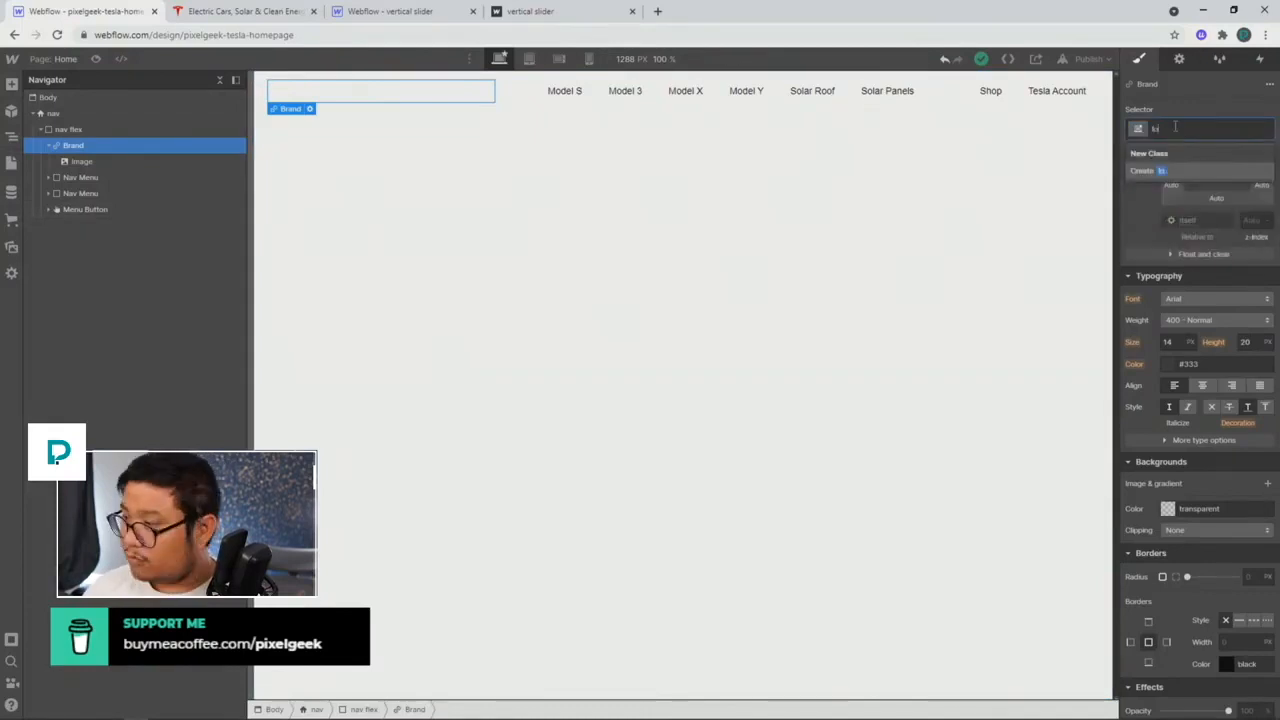
{"action": "key", "text": "Return"}
{"action": "scroll", "coordinate": [1182, 512], "scroll_direction": "down", "scroll_amount": 3}
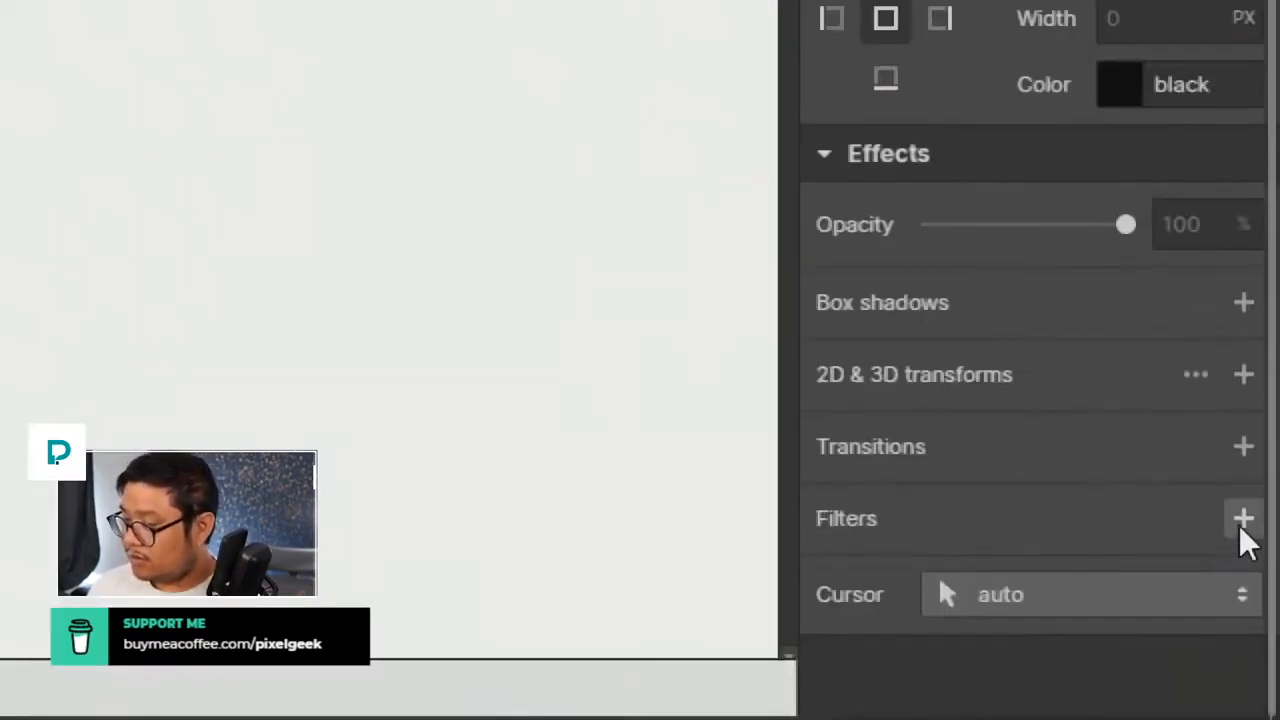
{"action": "left_click", "coordinate": [1242, 528]}
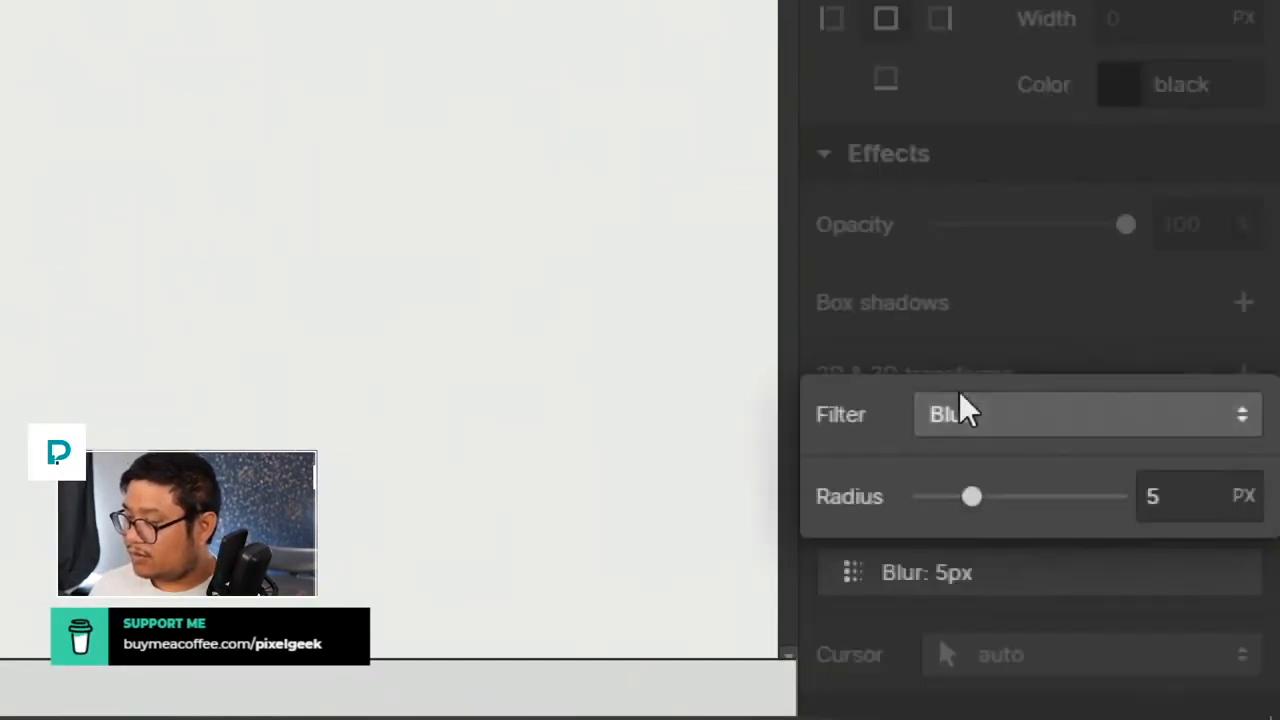
{"action": "left_click", "coordinate": [959, 400]}
{"action": "left_click", "coordinate": [981, 638]}
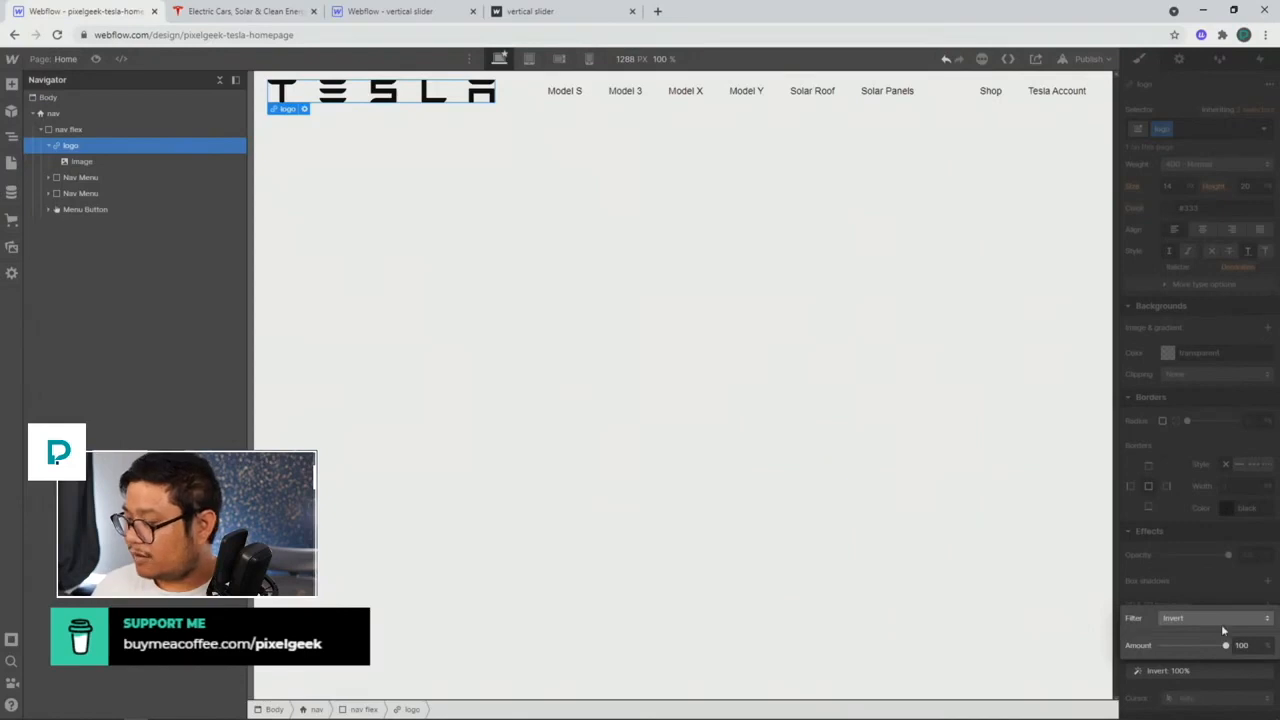
{"action": "left_click", "coordinate": [1193, 591]}
Step: Set the logo's Max W to 150 px
{"action": "scroll", "coordinate": [1220, 316], "scroll_direction": "up", "scroll_amount": 10}
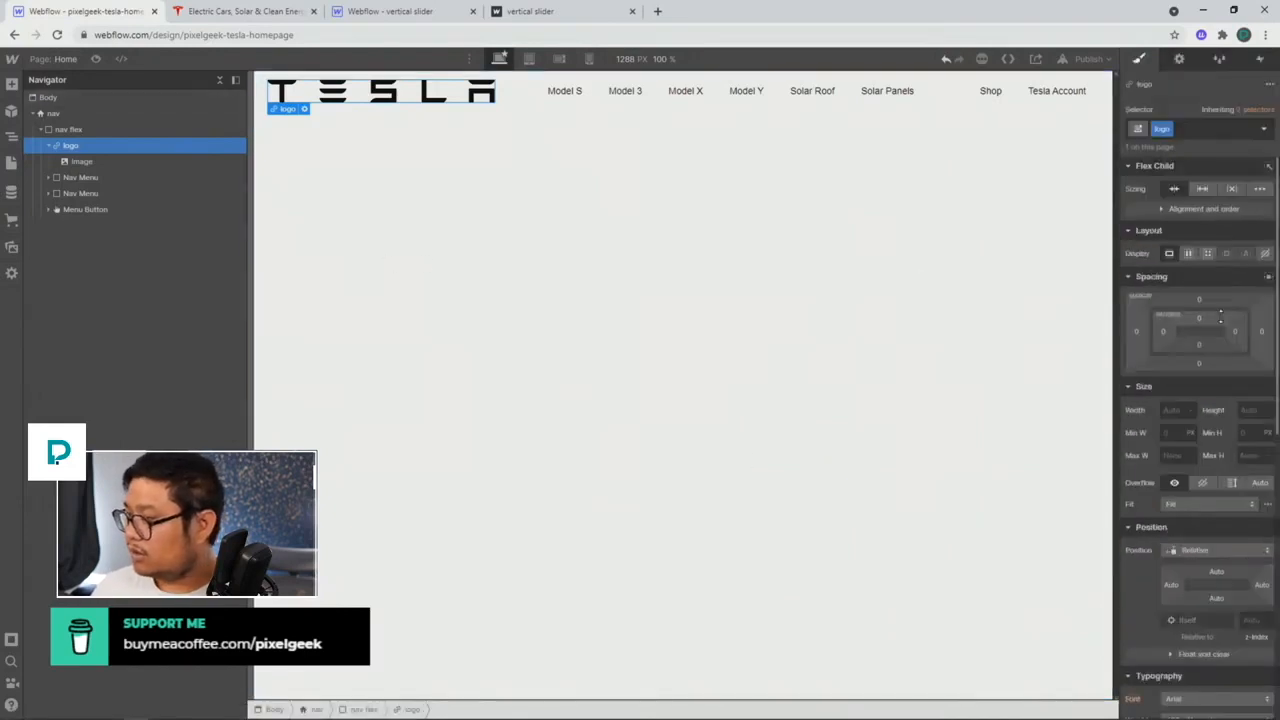
{"action": "left_click", "coordinate": [1168, 409]}
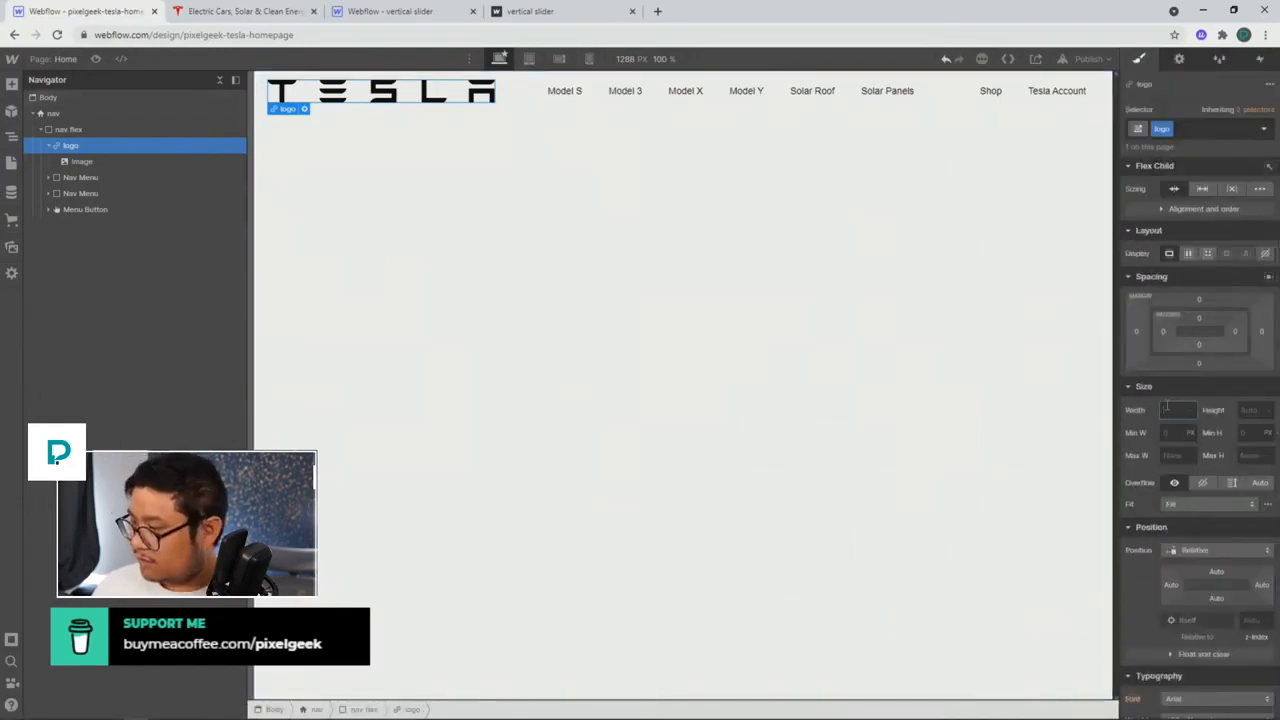
{"action": "left_click", "coordinate": [1172, 456]}
{"action": "type", "text": "15"}
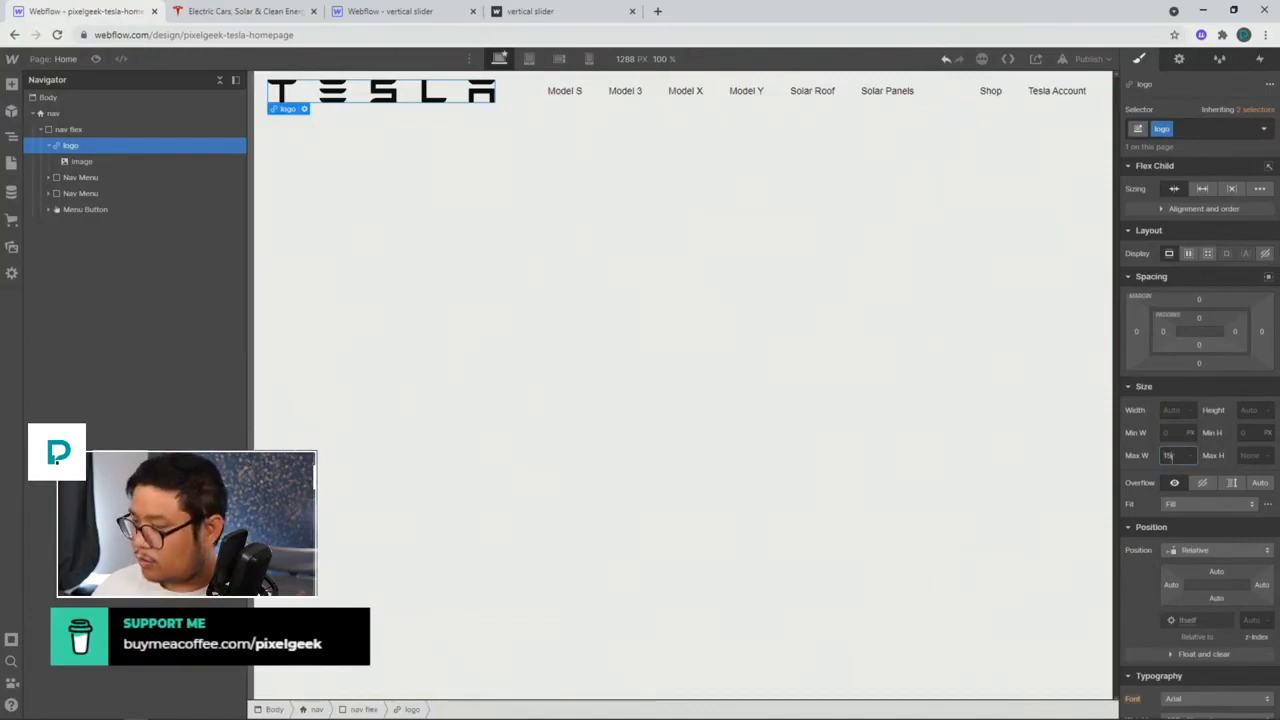
{"action": "type", "text": "0"}
{"action": "key", "text": "Return"}
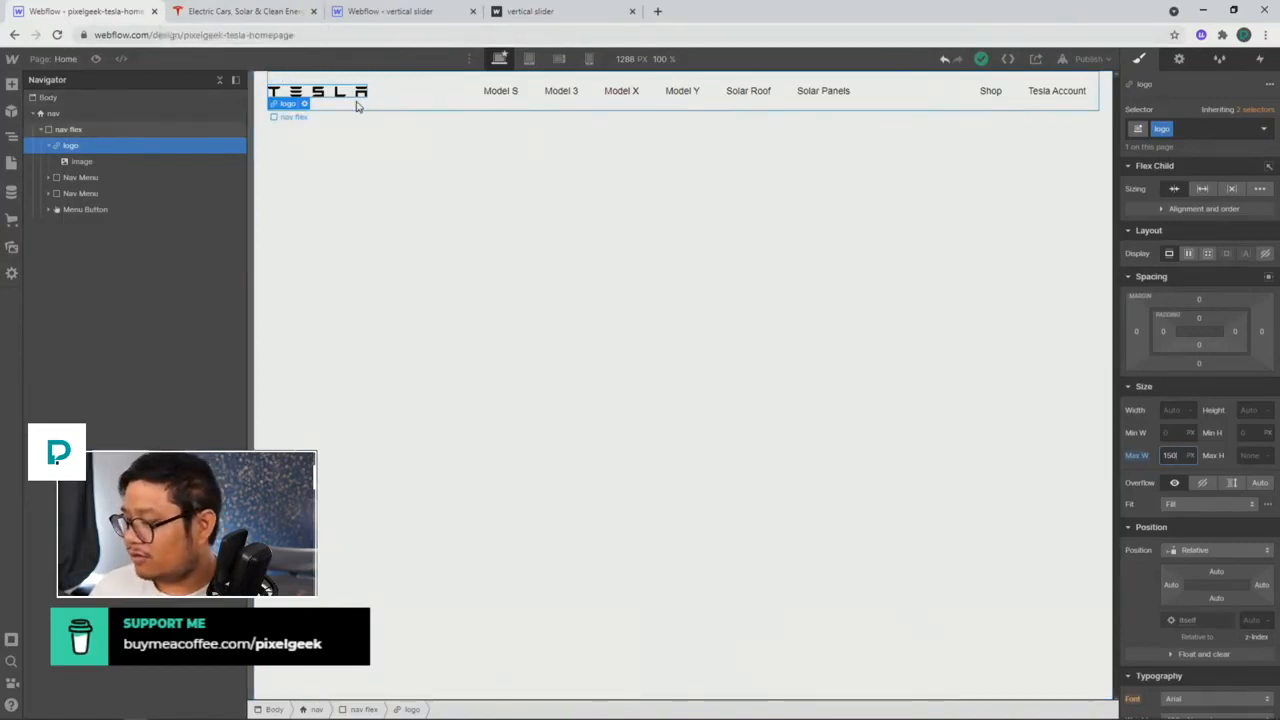
Step: Change the Body (All Pages) tag font from Arial to Montserrat
{"action": "left_click", "coordinate": [144, 96]}
{"action": "left_click", "coordinate": [1166, 127]}
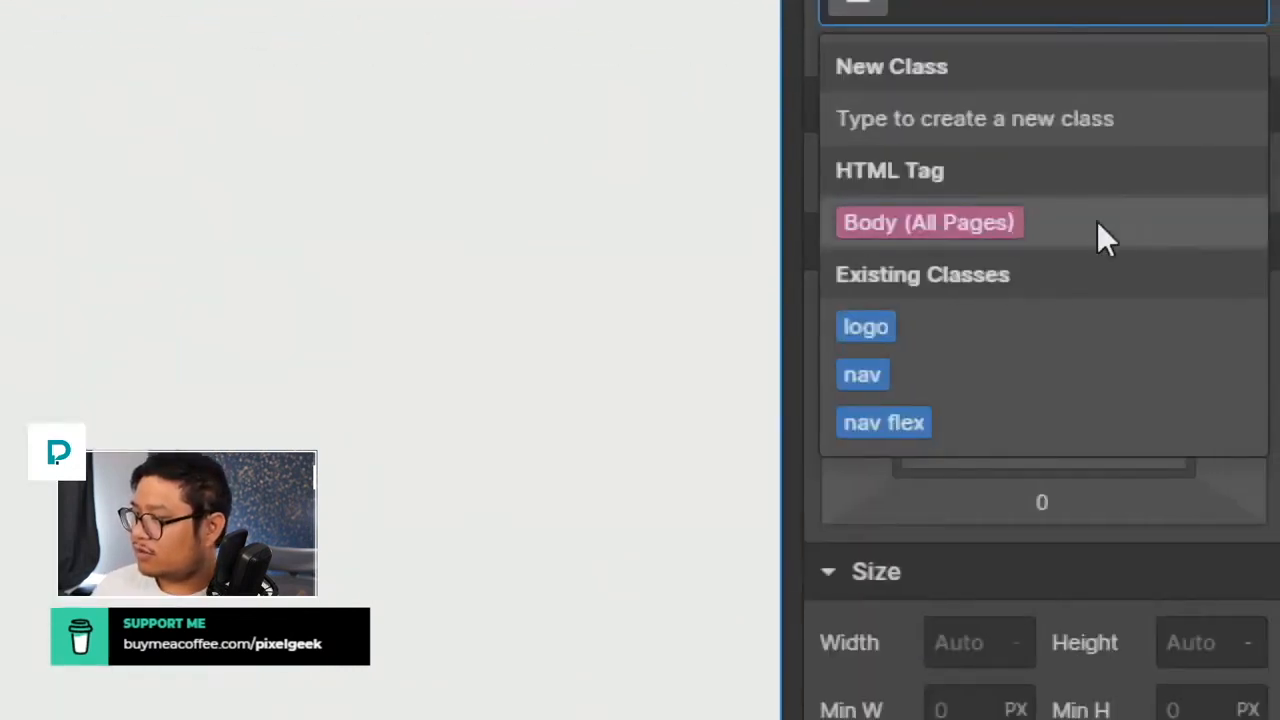
{"action": "left_click", "coordinate": [1205, 207]}
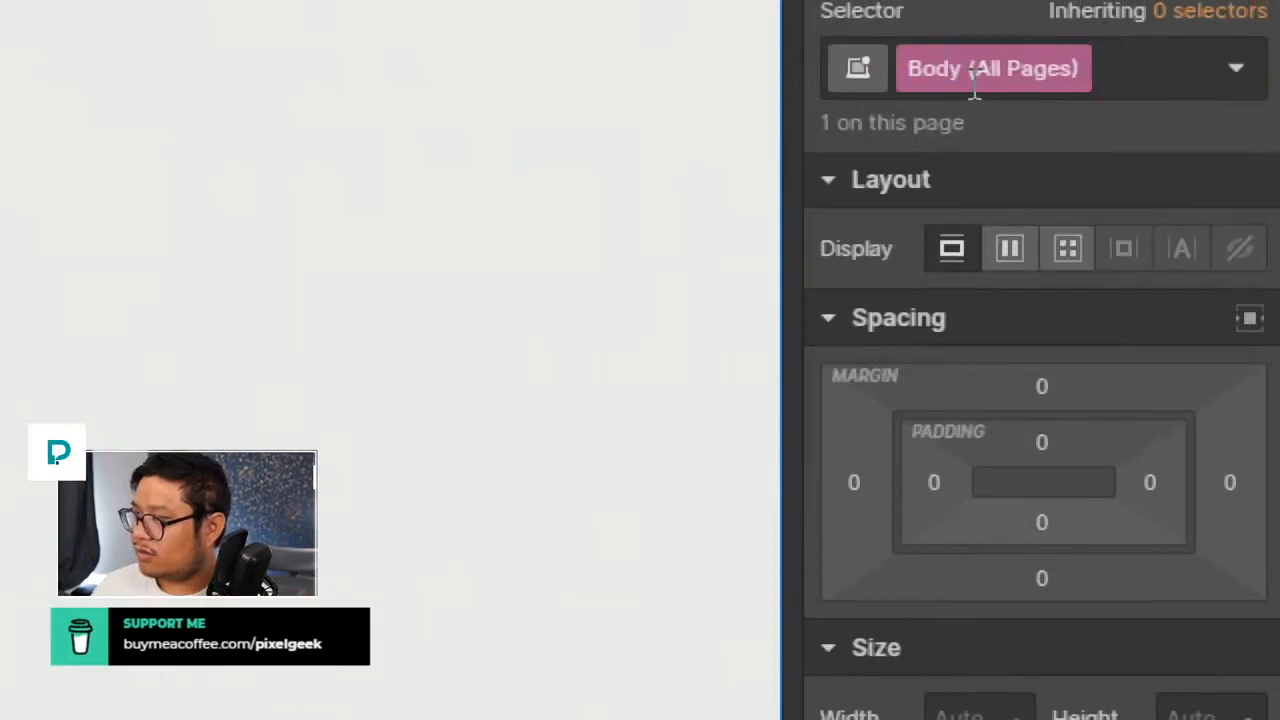
{"action": "scroll", "coordinate": [1023, 651], "scroll_direction": "down", "scroll_amount": 10}
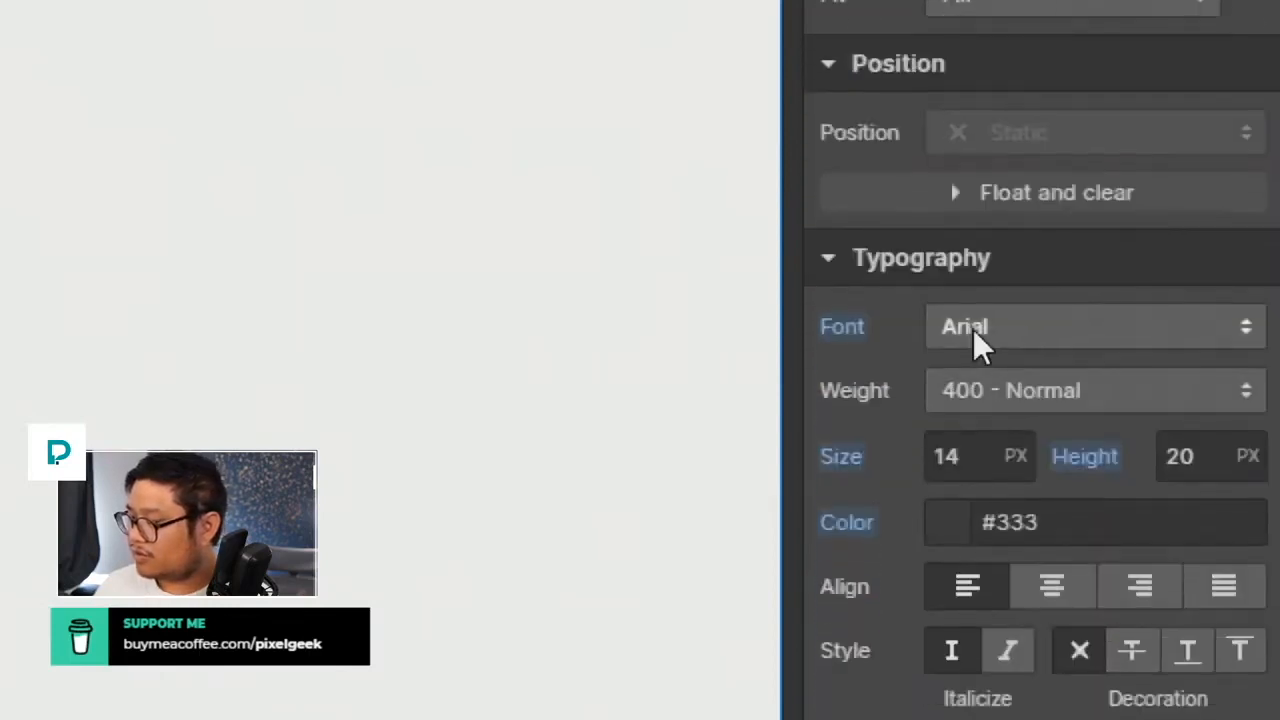
{"action": "left_click", "coordinate": [975, 335]}
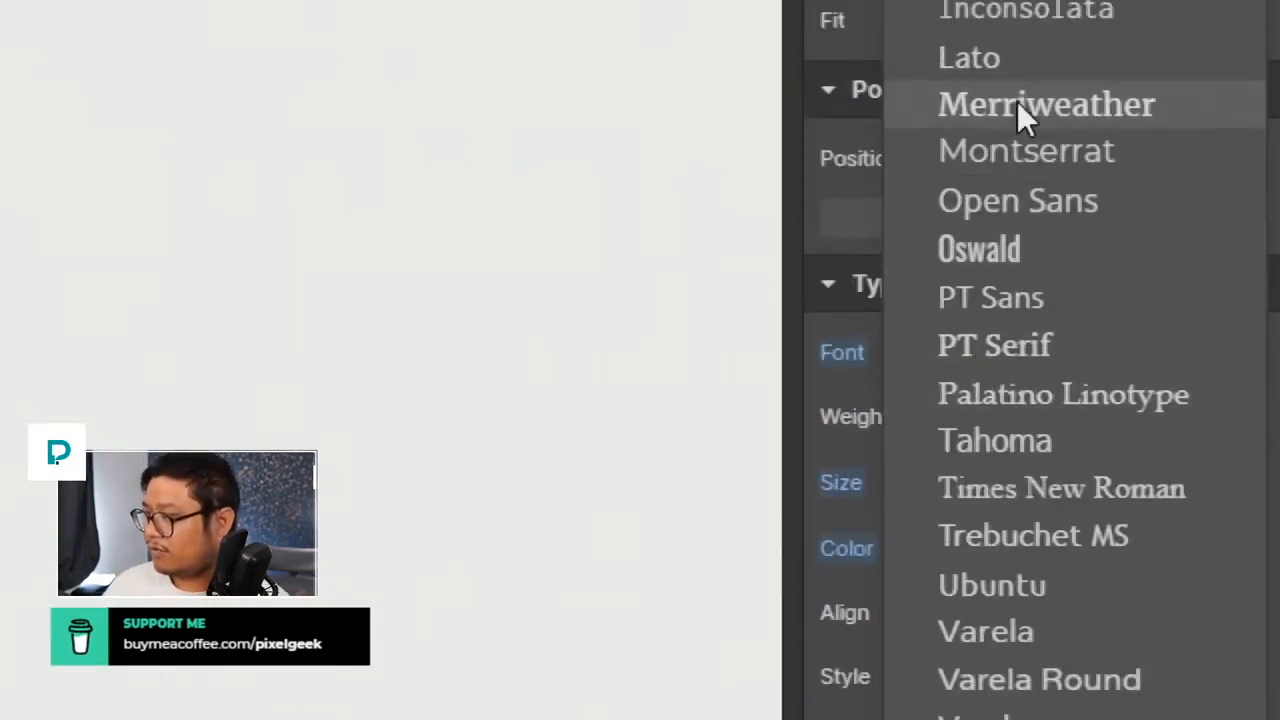
{"action": "left_click", "coordinate": [1015, 150]}
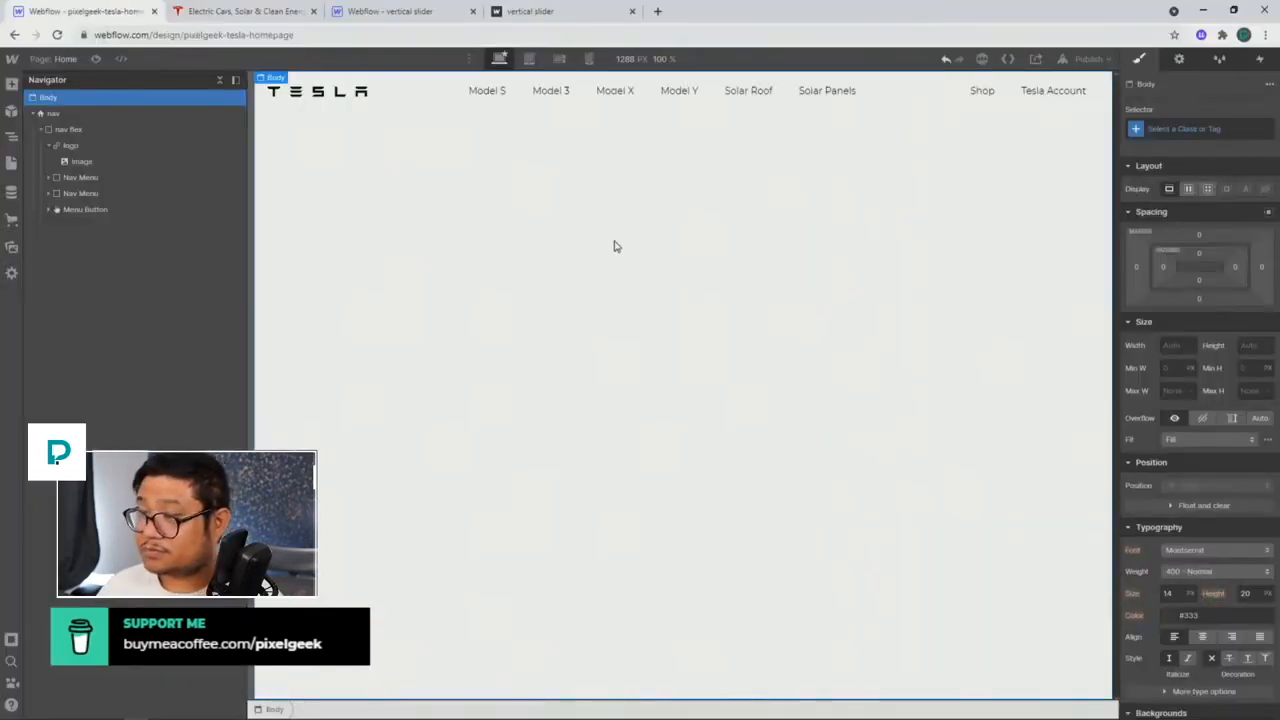
{"action": "left_click", "coordinate": [463, 97]}
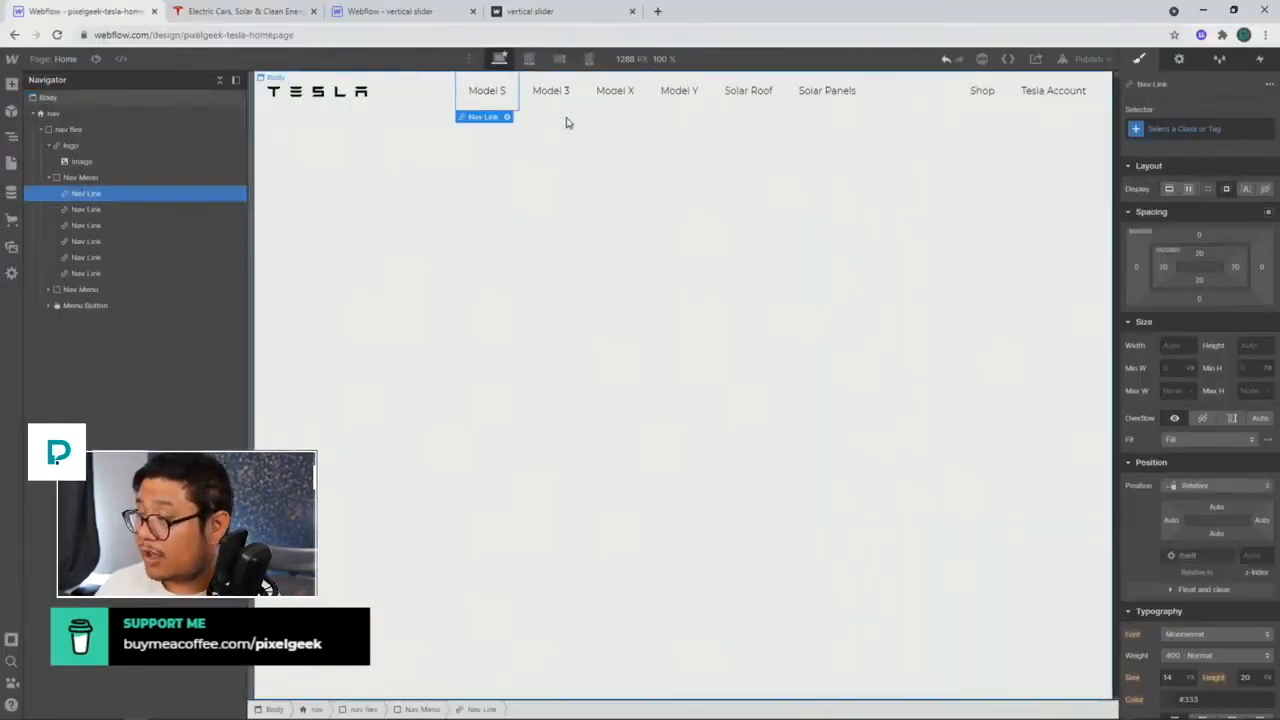
Step: Style the Model S link with 600 Semi Bold weight and uppercase text, checking tesla.com for reference
{"action": "scroll", "coordinate": [1149, 574], "scroll_direction": "down", "scroll_amount": 3}
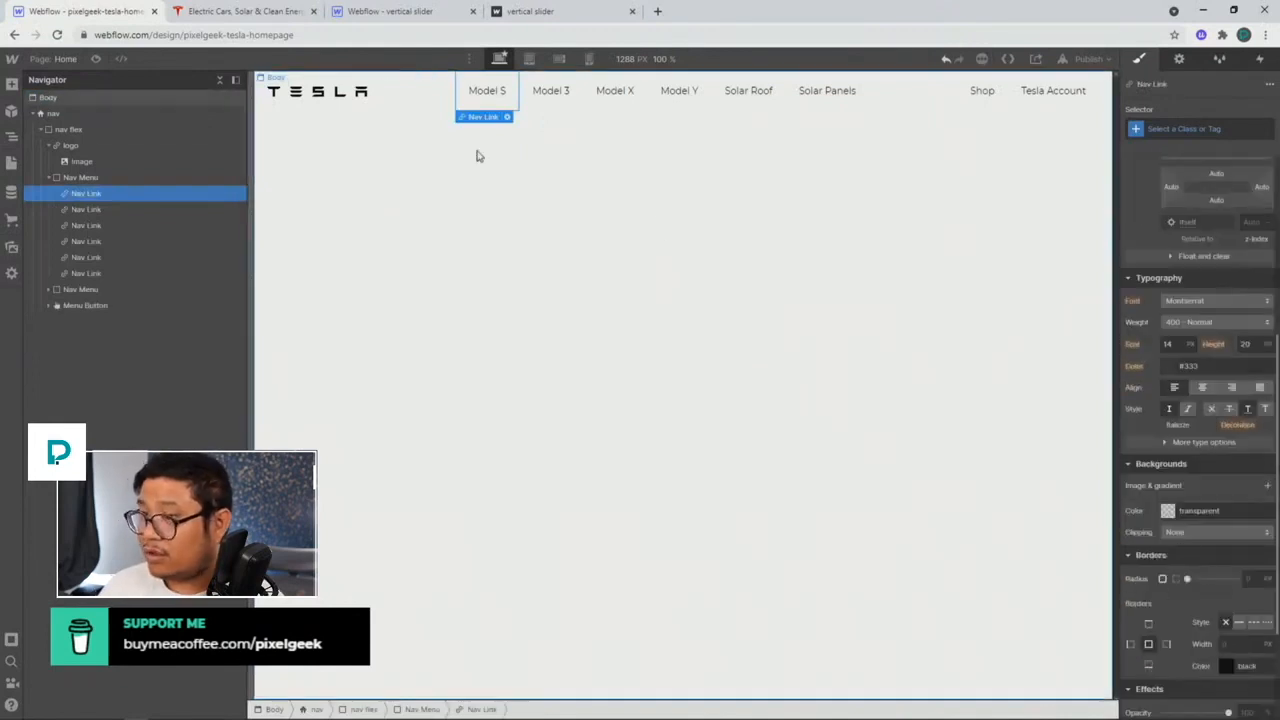
{"action": "left_click", "coordinate": [256, 17]}
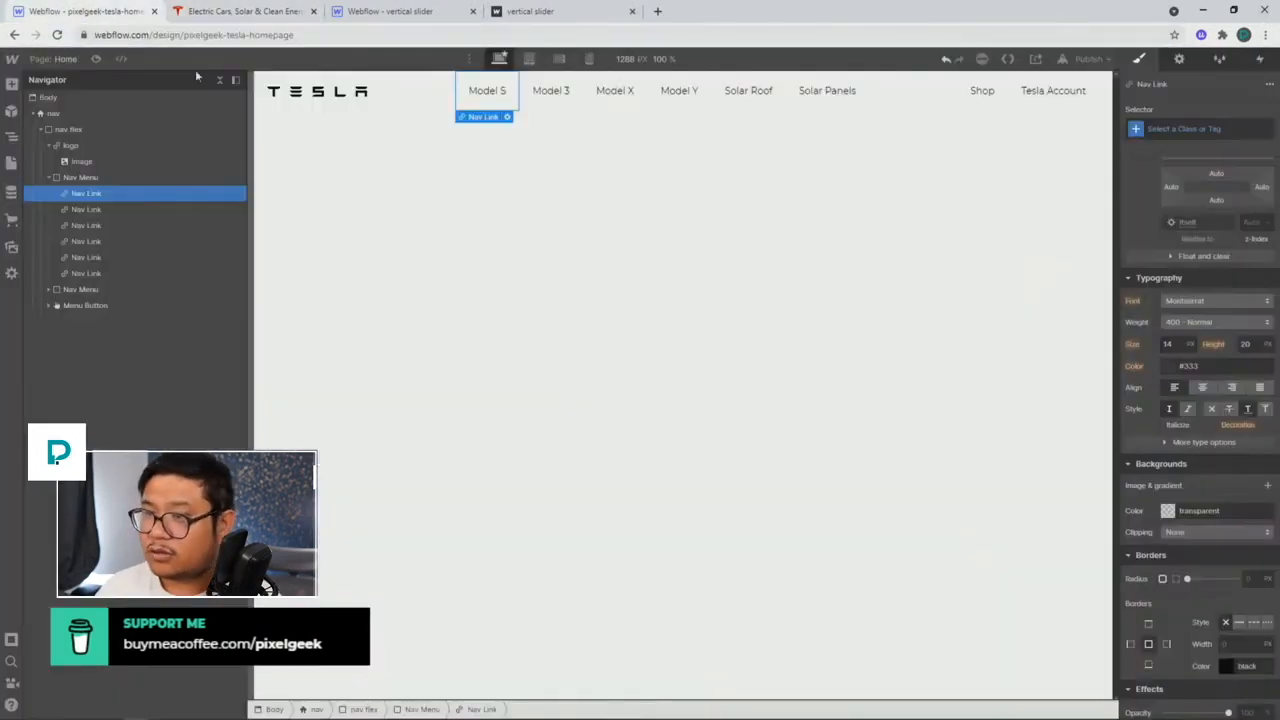
{"action": "left_click", "coordinate": [100, 14]}
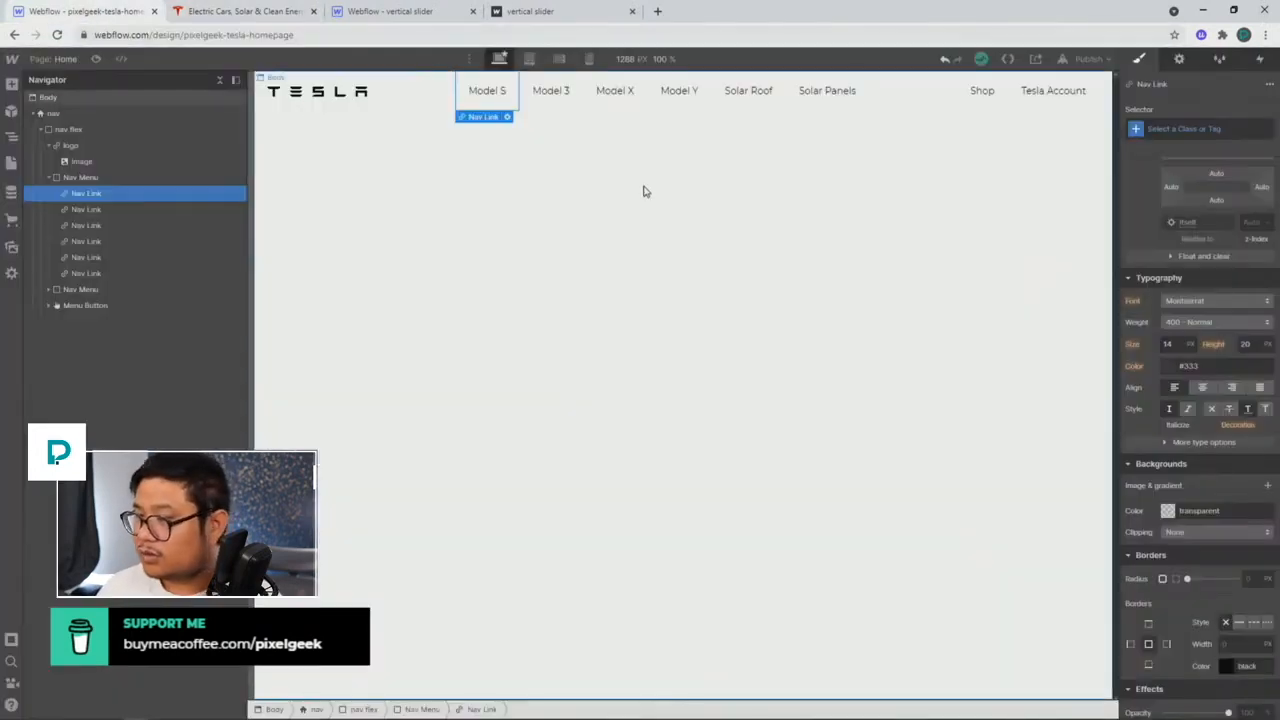
{"action": "left_click", "coordinate": [1205, 322]}
{"action": "left_click", "coordinate": [1187, 346]}
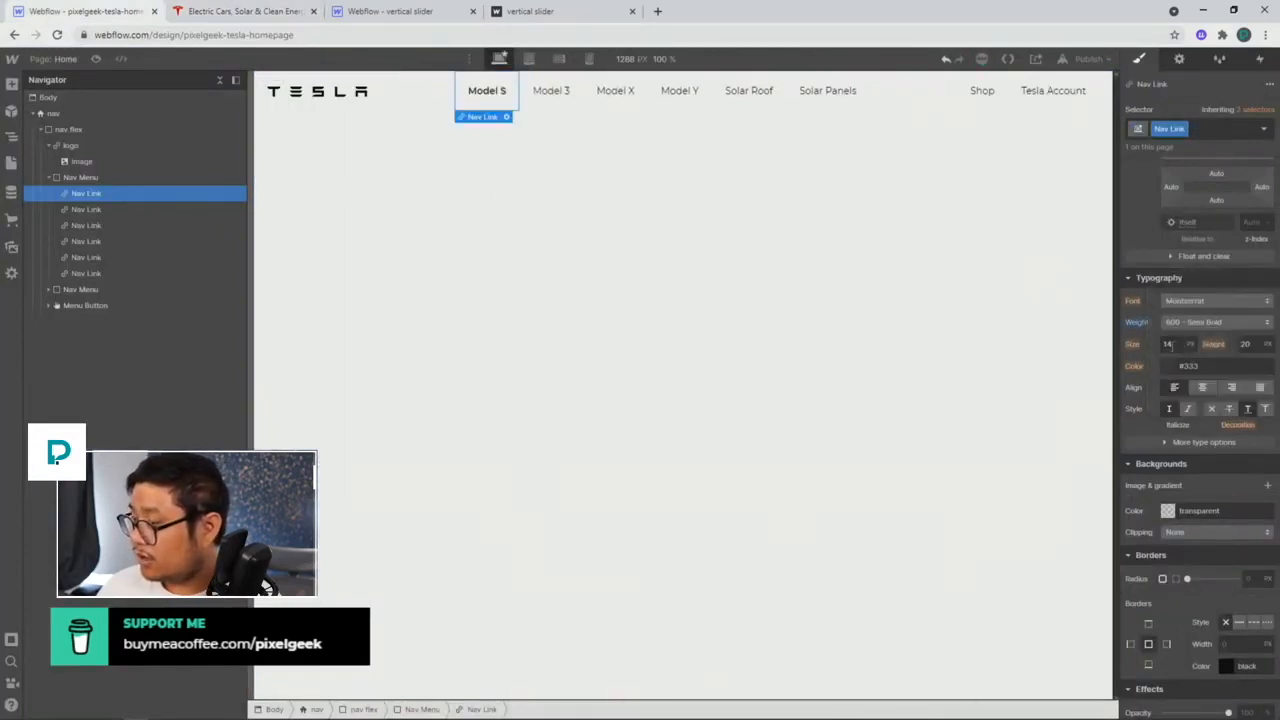
{"action": "left_click", "coordinate": [1180, 442]}
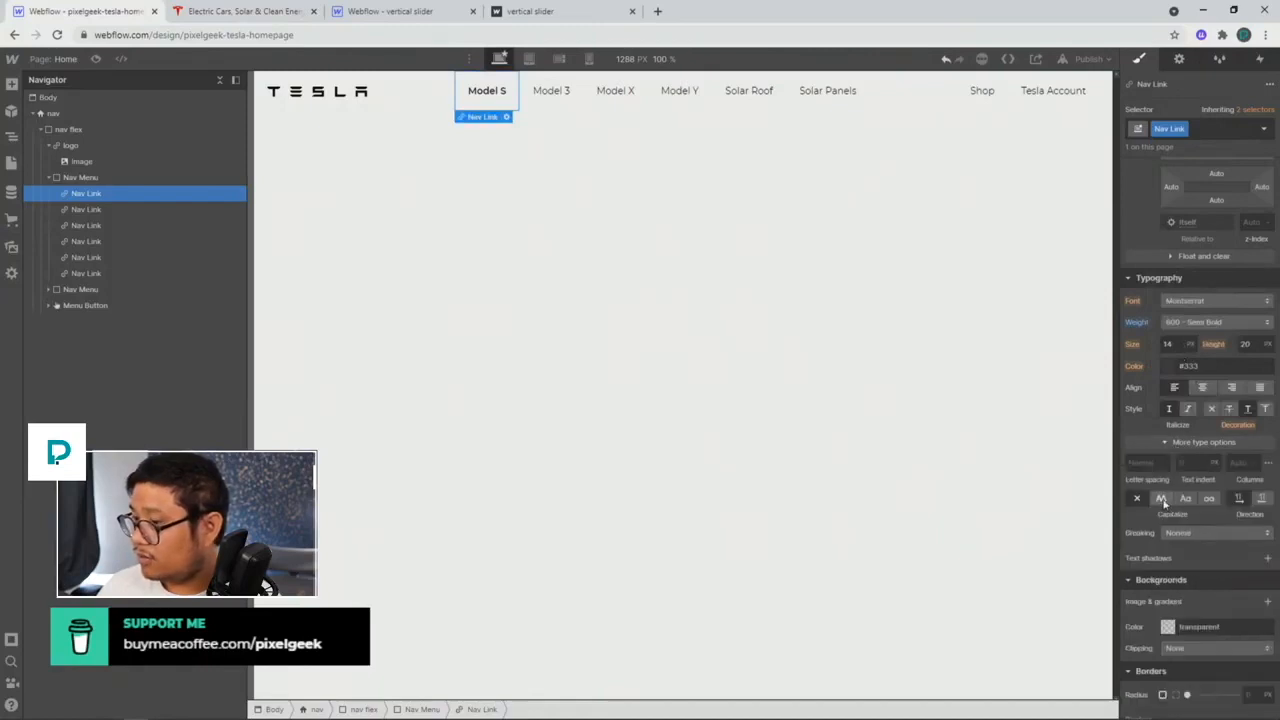
{"action": "left_click", "coordinate": [1161, 499]}
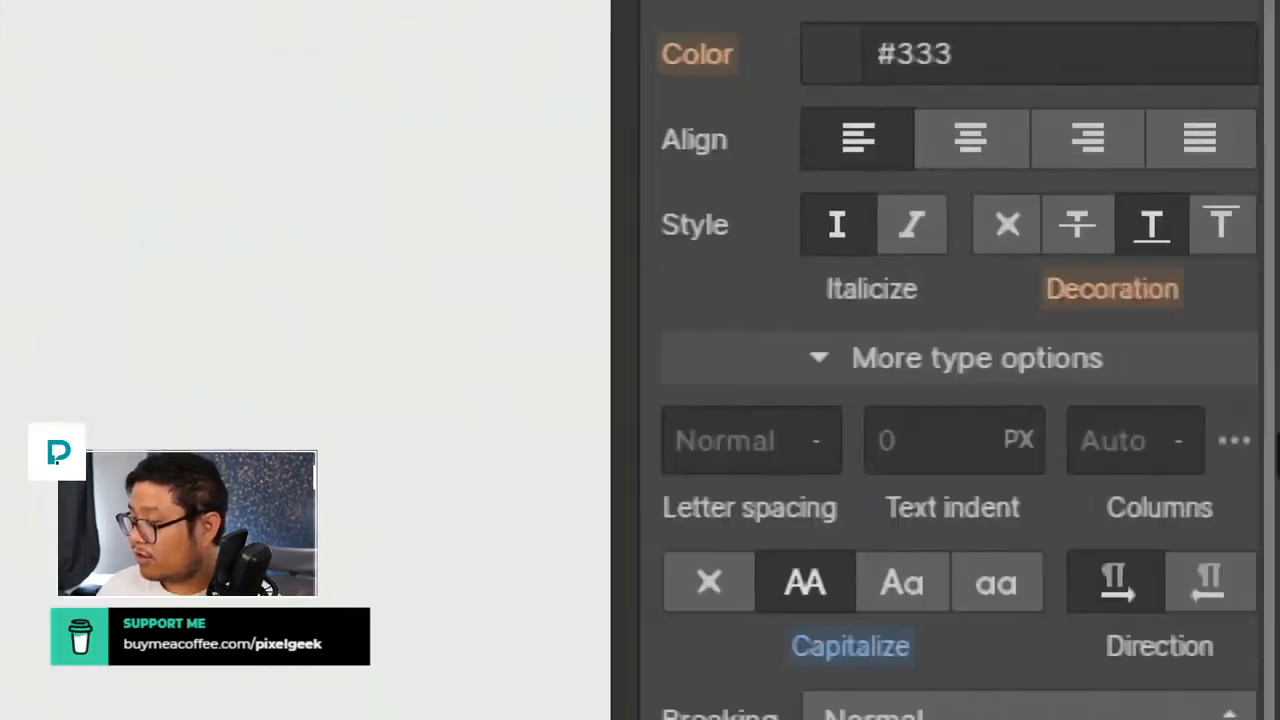
{"action": "left_click", "coordinate": [1189, 445]}
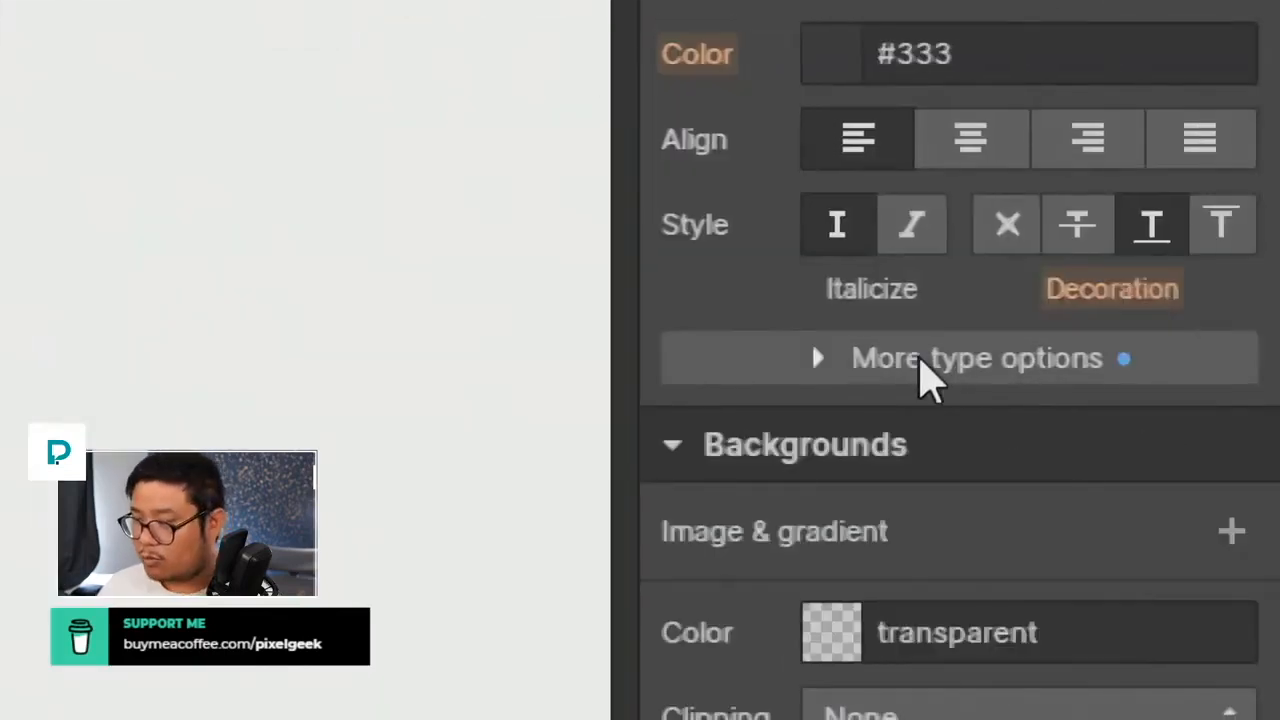
{"action": "left_click", "coordinate": [919, 359]}
{"action": "left_click", "coordinate": [919, 359]}
{"action": "left_click", "coordinate": [919, 359]}
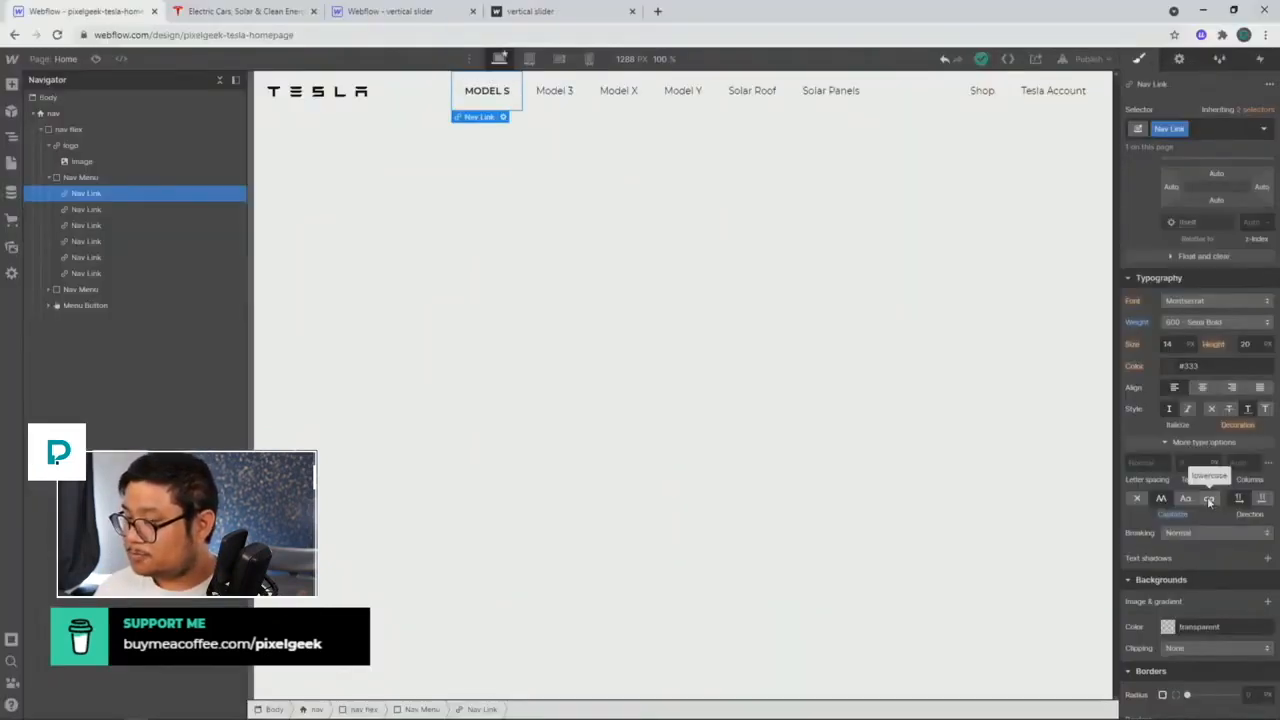
Step: Apply the Nav Link class to the Model 3, Model X and Model Y links
{"action": "left_click", "coordinate": [556, 99]}
{"action": "left_click", "coordinate": [503, 101]}
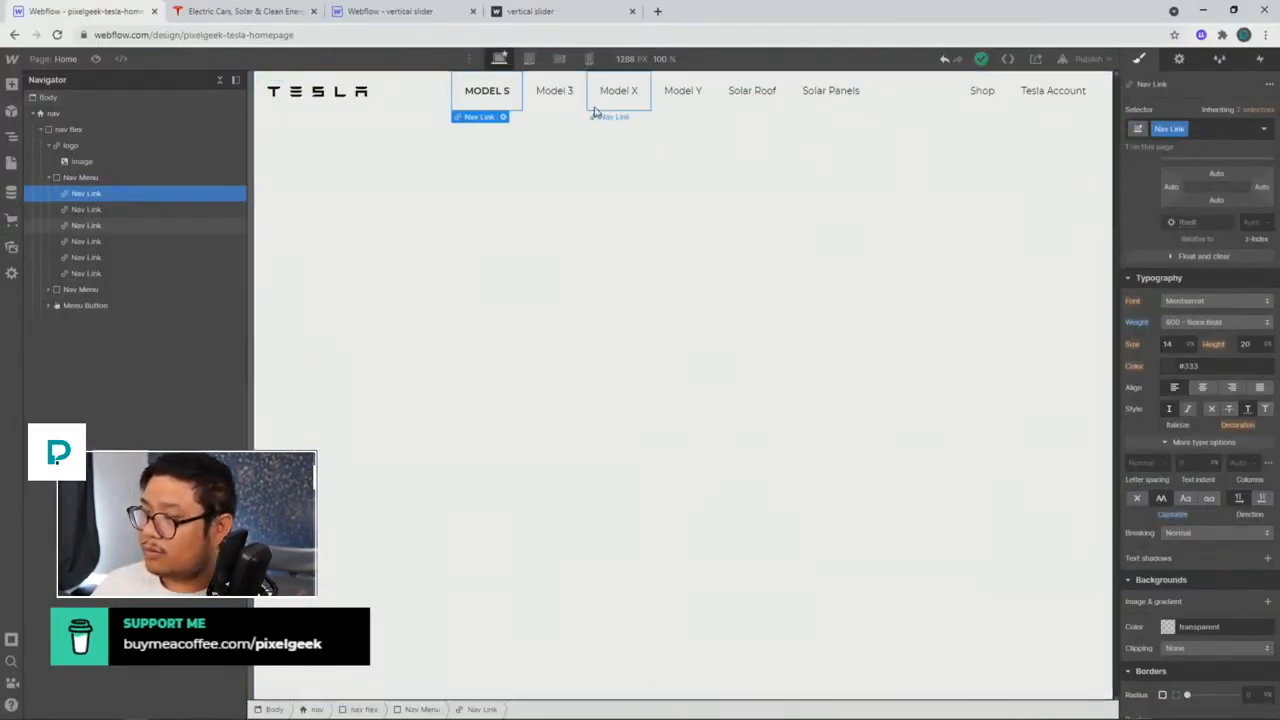
{"action": "left_click", "coordinate": [554, 92]}
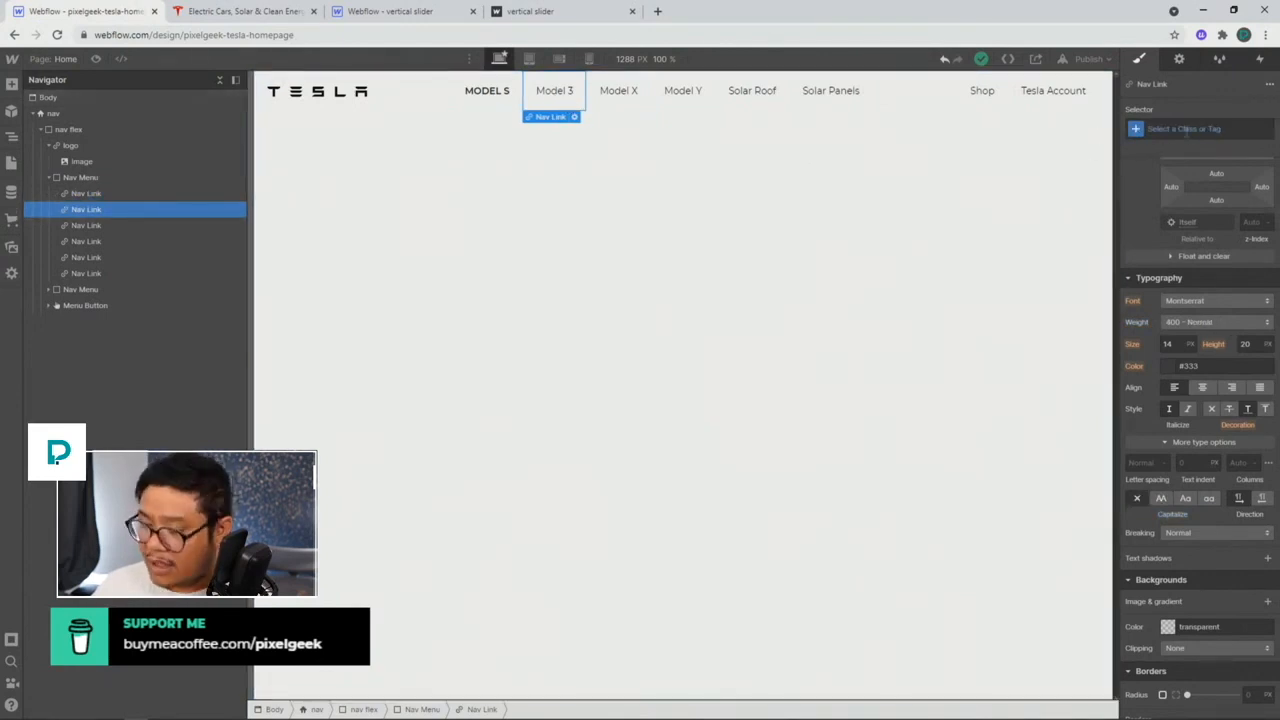
{"action": "left_click", "coordinate": [1186, 130]}
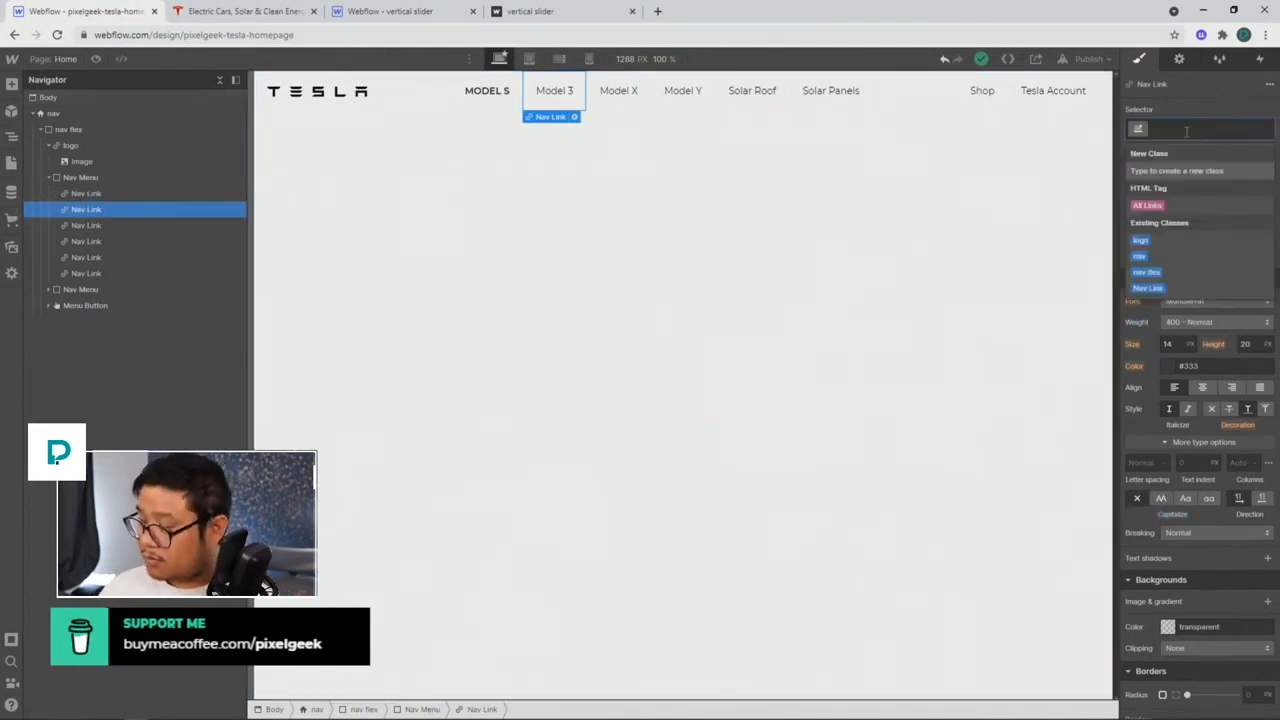
{"action": "type", "text": "nav"}
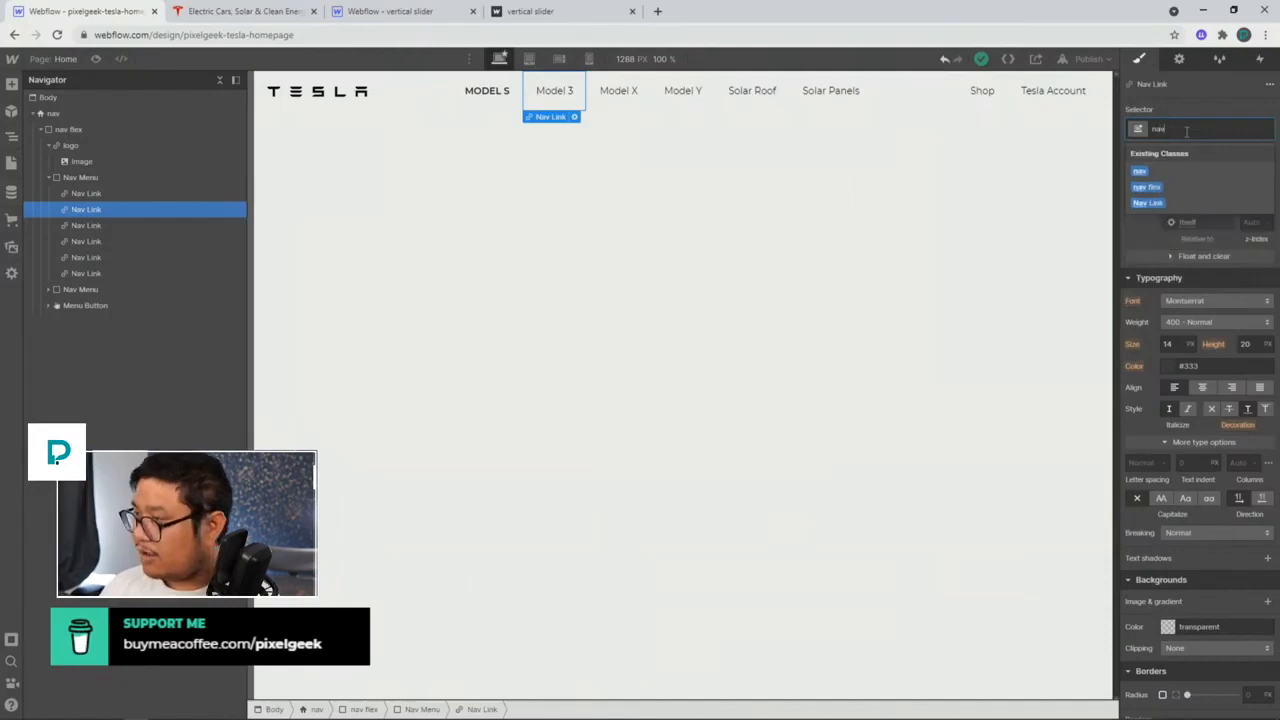
{"action": "key", "text": "Return"}
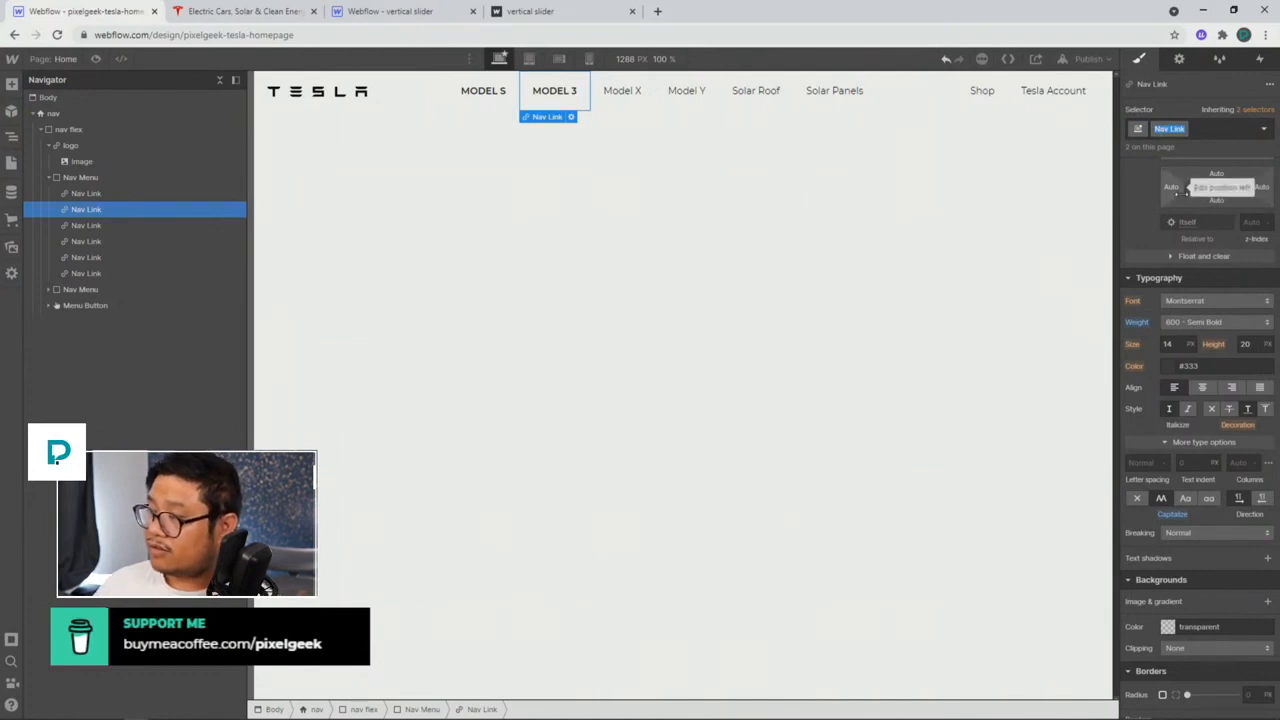
{"action": "left_click", "coordinate": [647, 110]}
{"action": "key", "text": "ctrl+Return"}
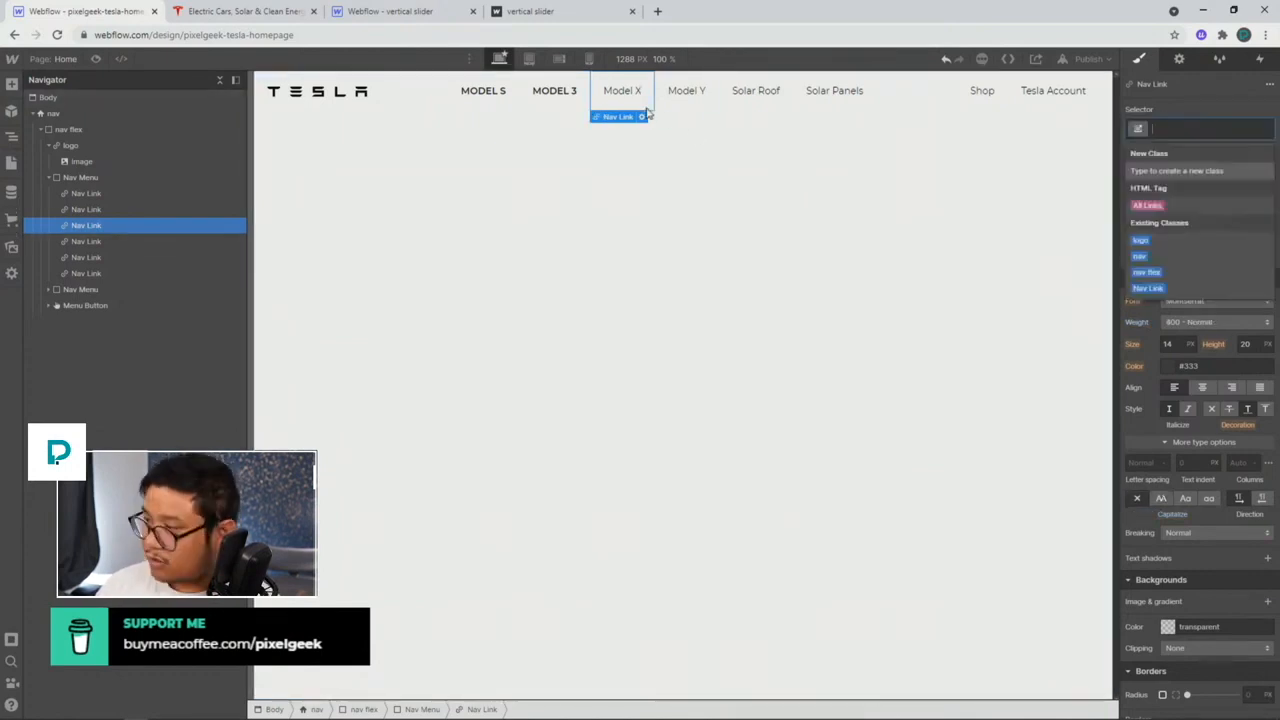
{"action": "type", "text": "Nav Link"}
{"action": "key", "text": "Return"}
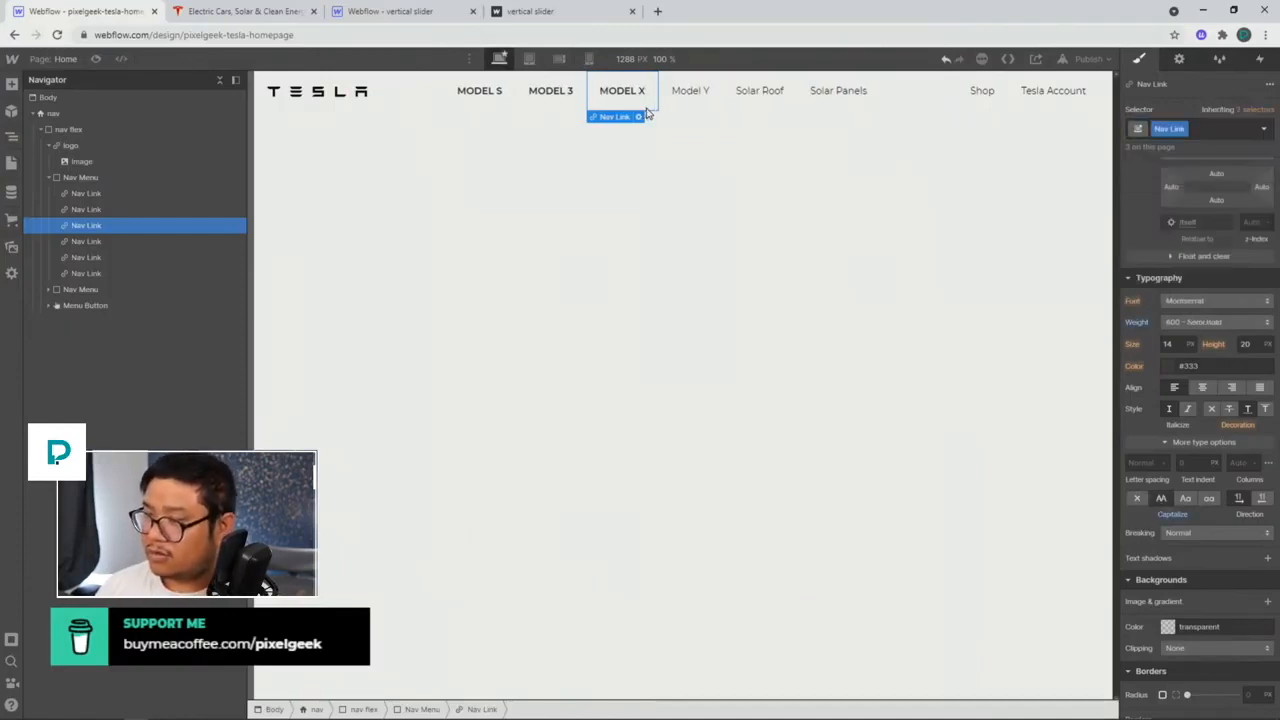
{"action": "key", "text": "Down"}
{"action": "key", "text": "ctrl+Return"}
{"action": "type", "text": "Nav Link"}
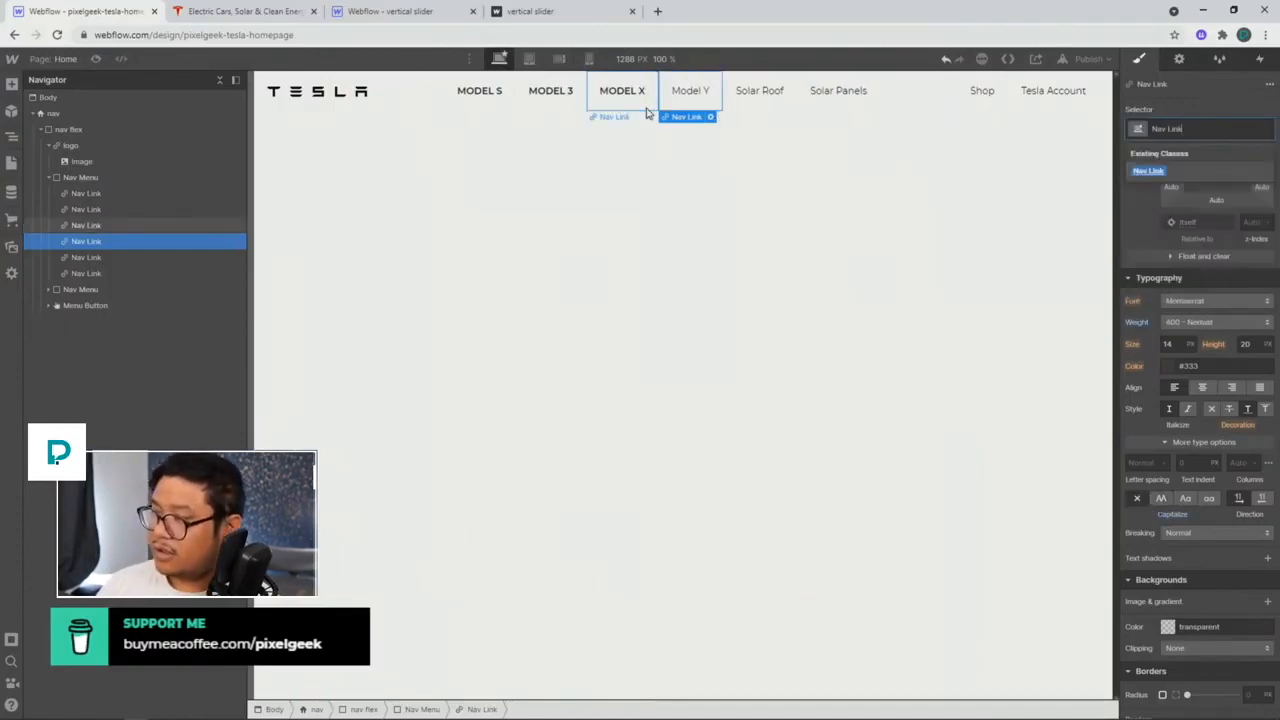
{"action": "key", "text": "Return"}
Step: Apply the Nav Link class to the Solar Roof, Solar Panels, Shop and Tesla Account links
{"action": "key", "text": "Down"}
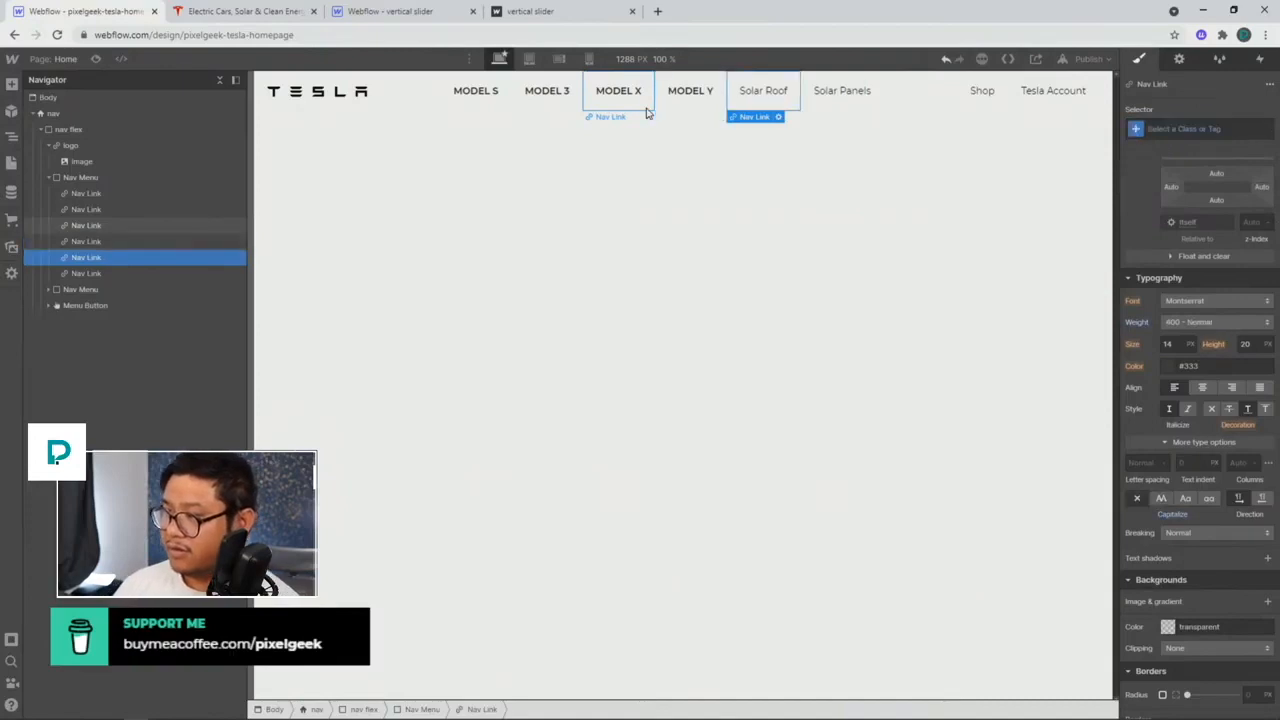
{"action": "key", "text": "ctrl+Return"}
{"action": "type", "text": "Nav Link"}
{"action": "key", "text": "Return"}
{"action": "key", "text": "Down"}
{"action": "key", "text": "ctrl+Return"}
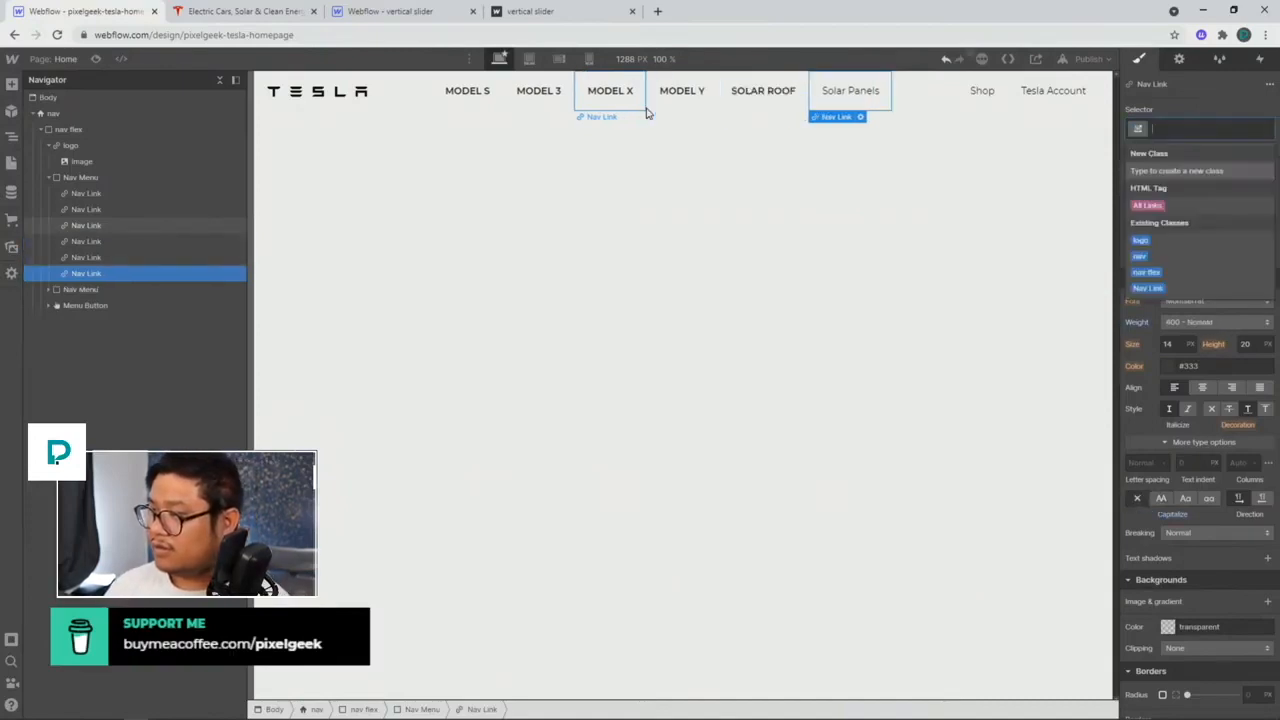
{"action": "type", "text": "Nav Link"}
{"action": "key", "text": "Return"}
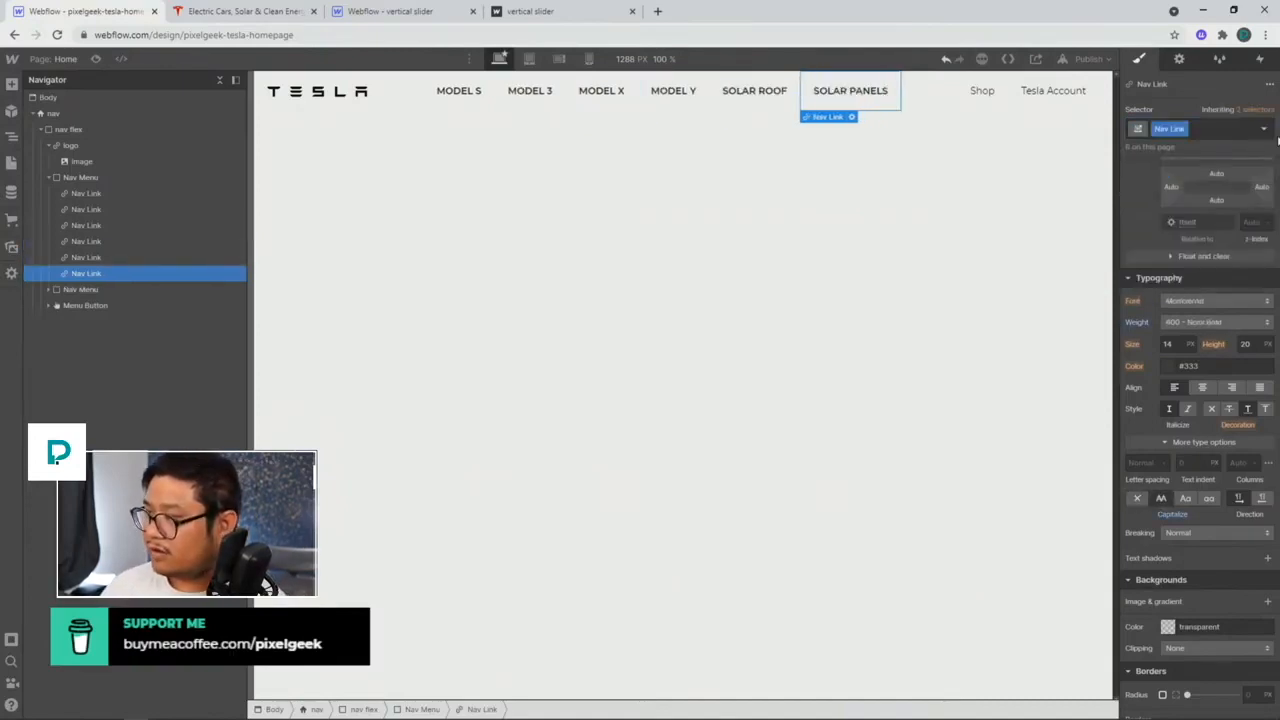
{"action": "left_click", "coordinate": [986, 90]}
{"action": "key", "text": "ctrl+Return"}
{"action": "type", "text": "Nav Link"}
{"action": "key", "text": "Return"}
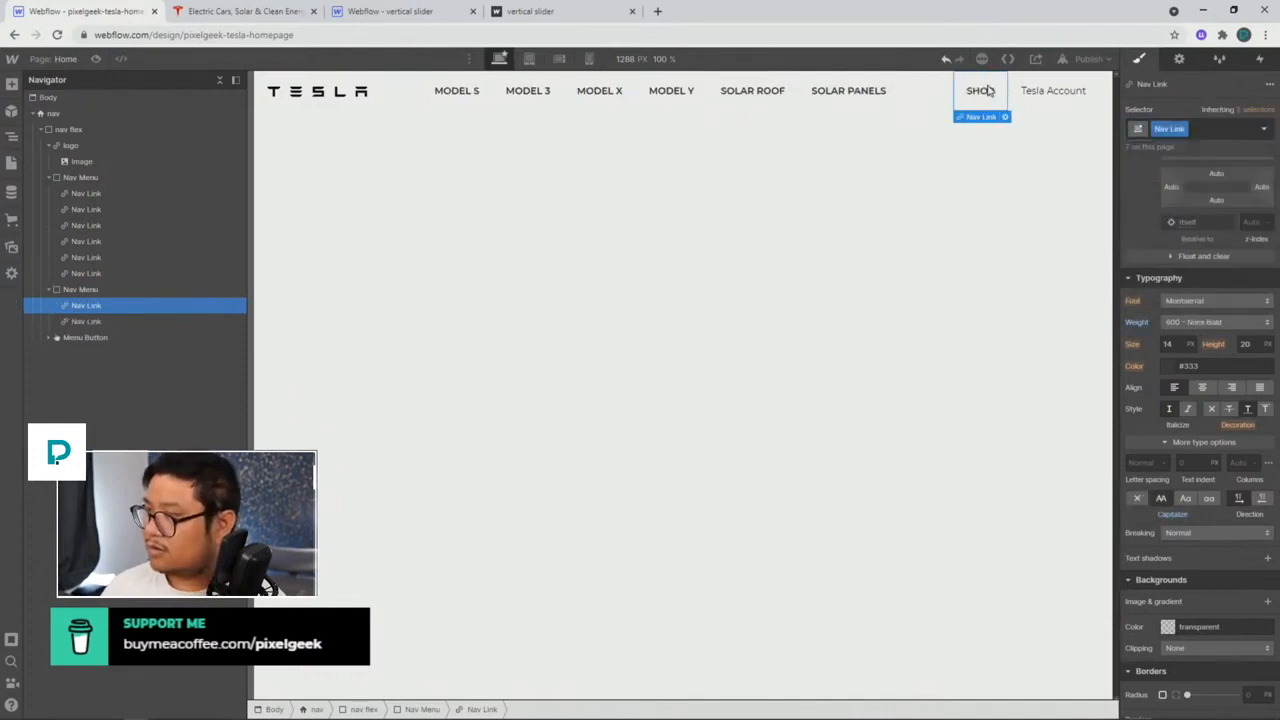
{"action": "key", "text": "Down"}
{"action": "key", "text": "ctrl+Return"}
{"action": "type", "text": "Nav Link"}
{"action": "key", "text": "Return"}
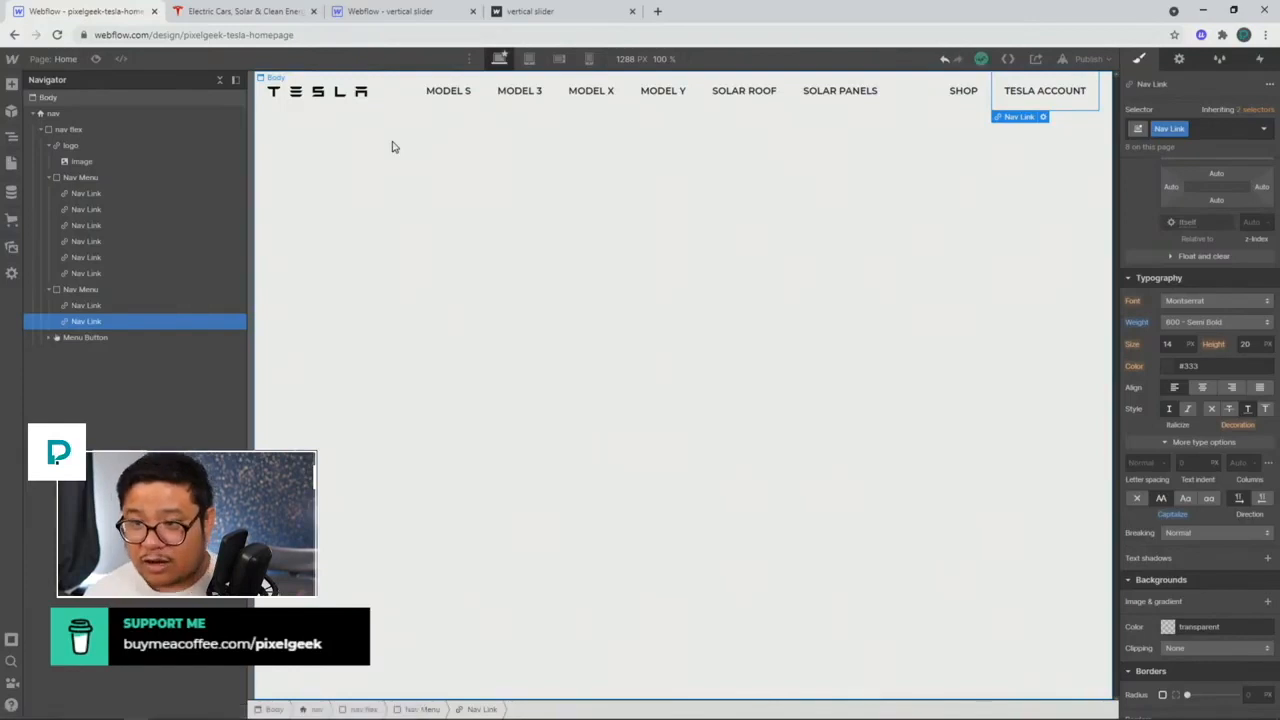
Step: Set the Body (All Pages) line height to a unitless 1.3 instead of 20 px
{"action": "left_click", "coordinate": [221, 100]}
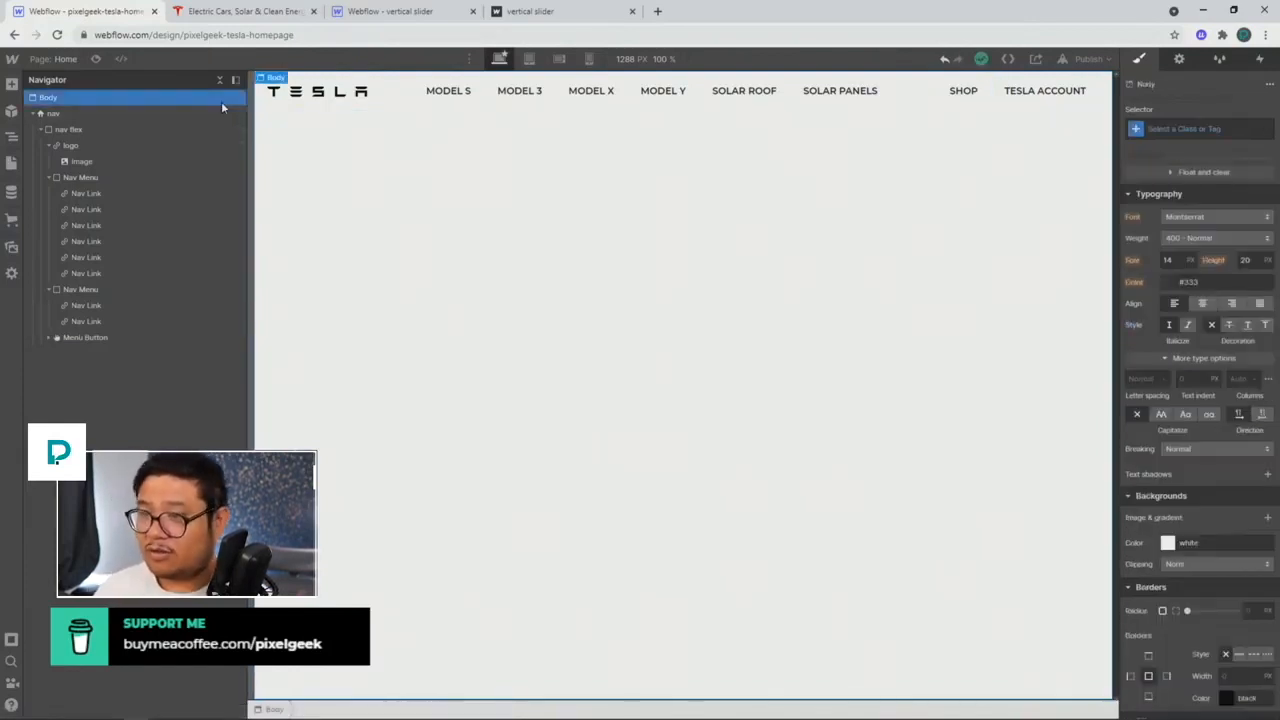
{"action": "left_click", "coordinate": [1182, 128]}
{"action": "left_click", "coordinate": [1170, 206]}
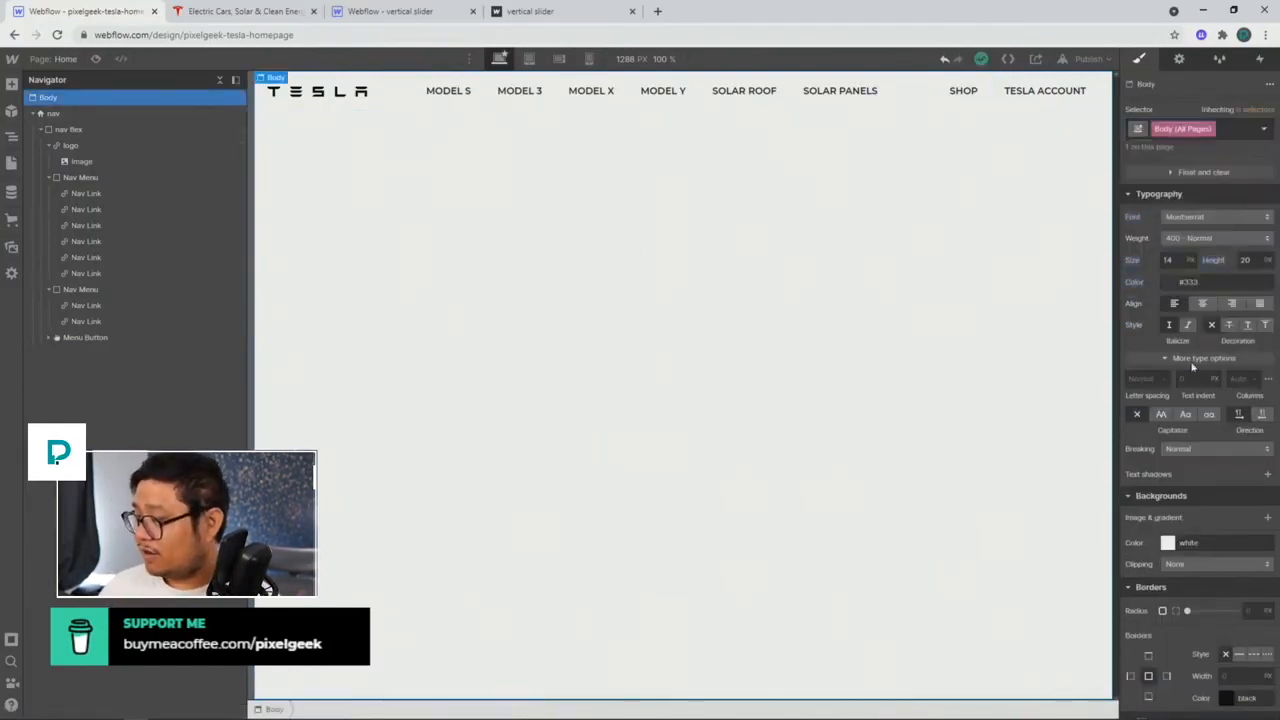
{"action": "left_click", "coordinate": [1245, 260]}
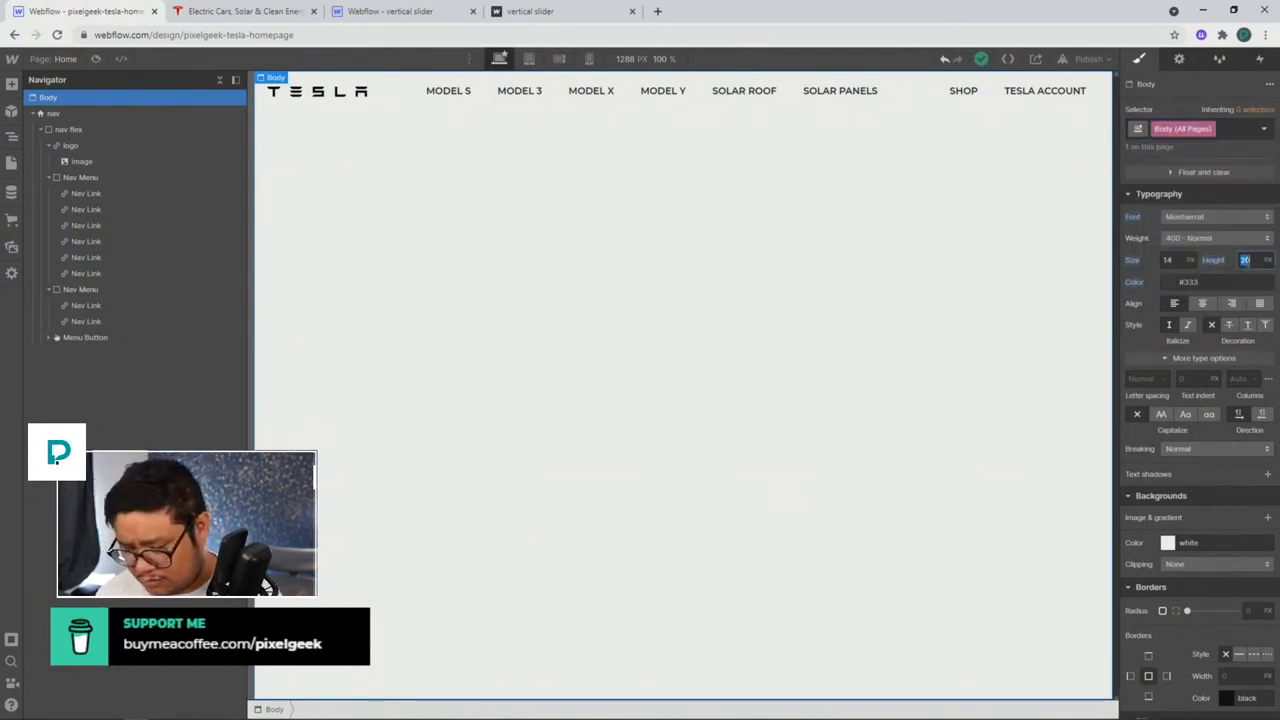
{"action": "type", "text": "1.5"}
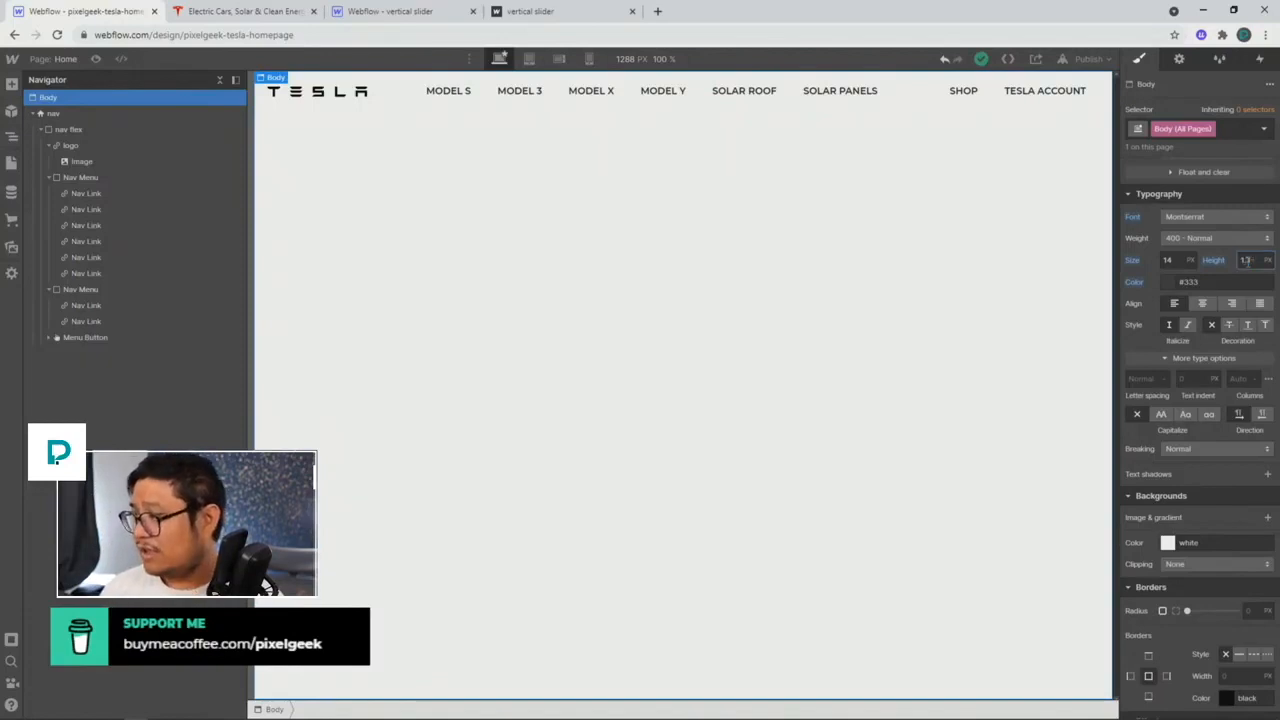
{"action": "key", "text": "Return"}
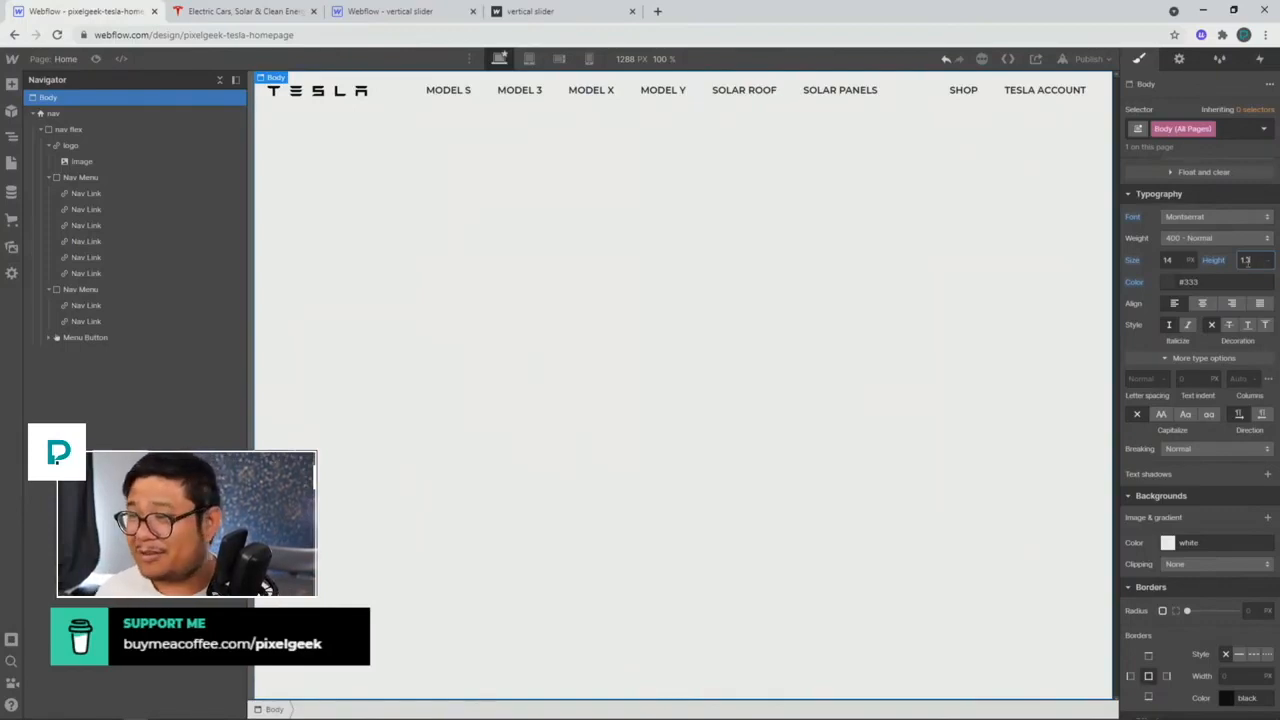
{"action": "left_click", "coordinate": [589, 160]}
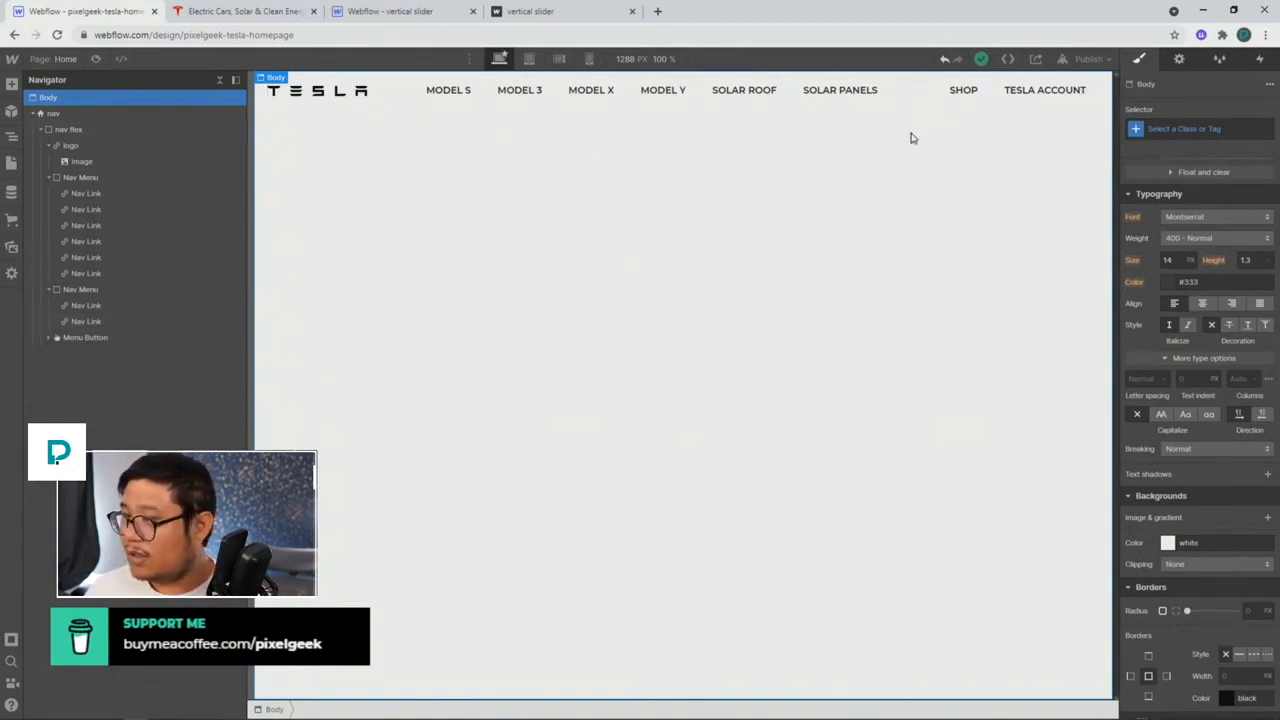
{"action": "left_click", "coordinate": [148, 114]}
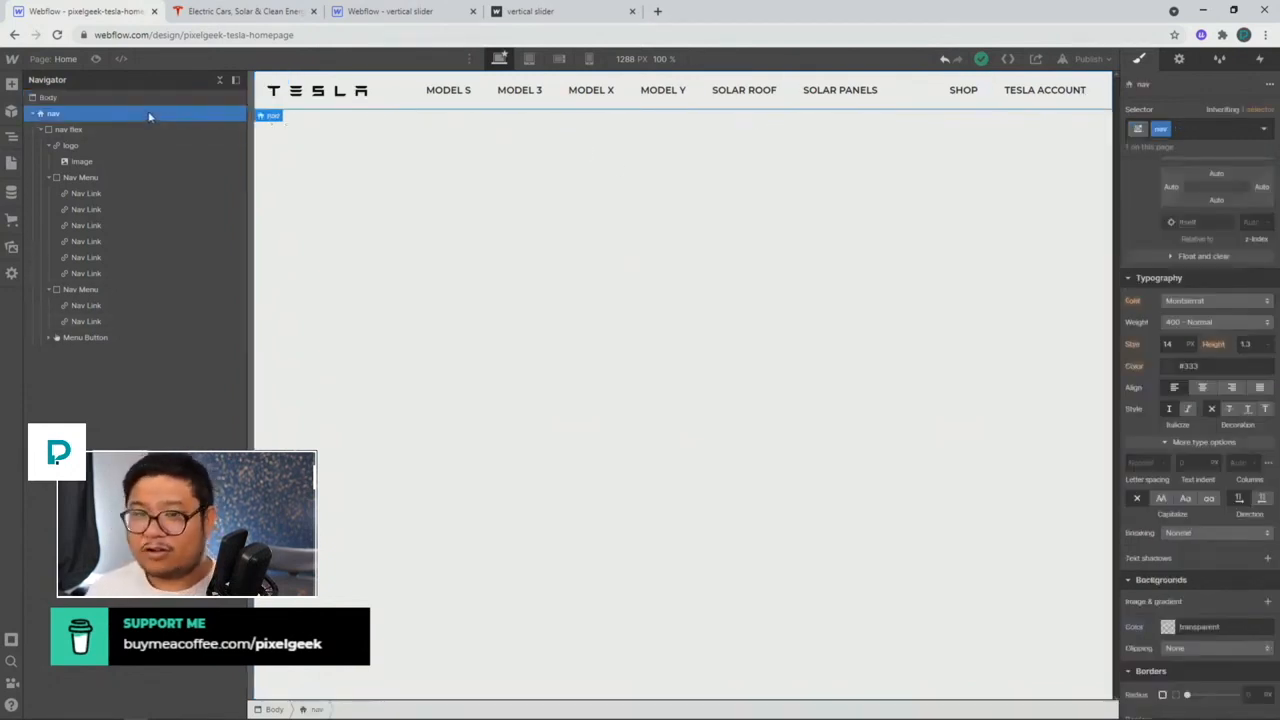
Step: Make the nav Fixed at 0% top, left and right with a z-index of 10000
{"action": "scroll", "coordinate": [1205, 403], "scroll_direction": "up", "scroll_amount": 1}
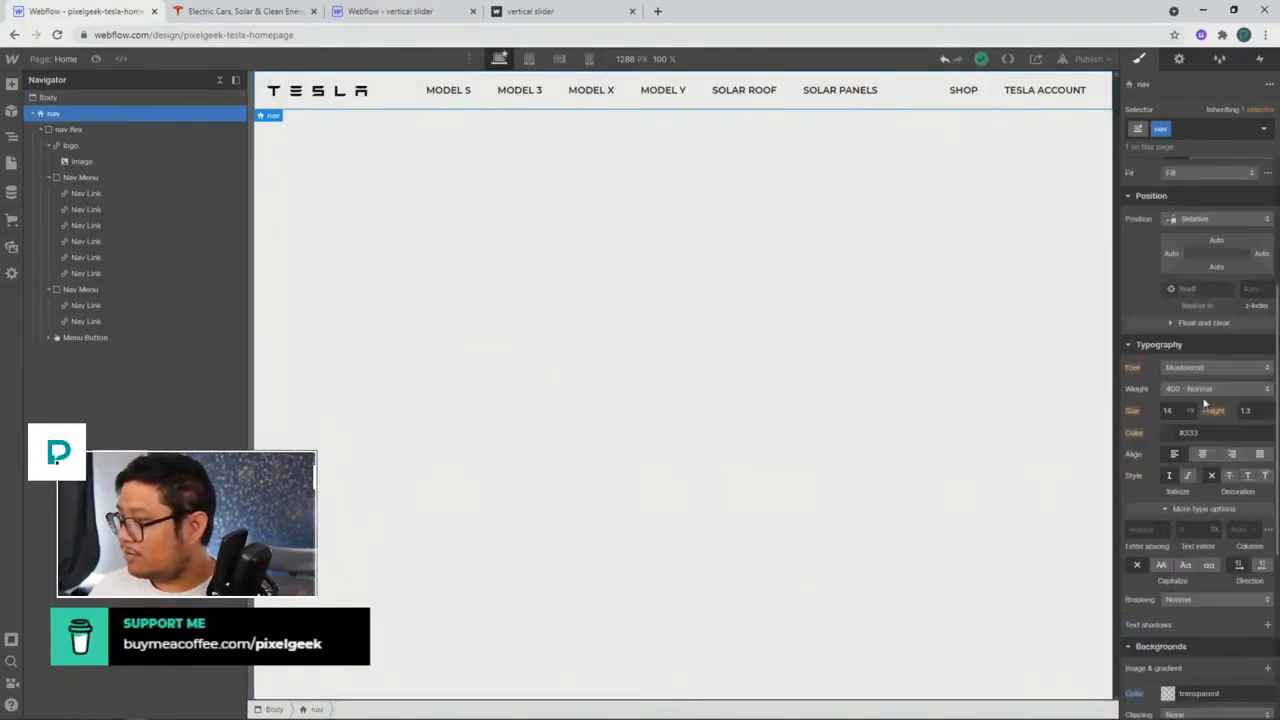
{"action": "scroll", "coordinate": [1205, 403], "scroll_direction": "up", "scroll_amount": 1}
{"action": "left_click", "coordinate": [1212, 285]}
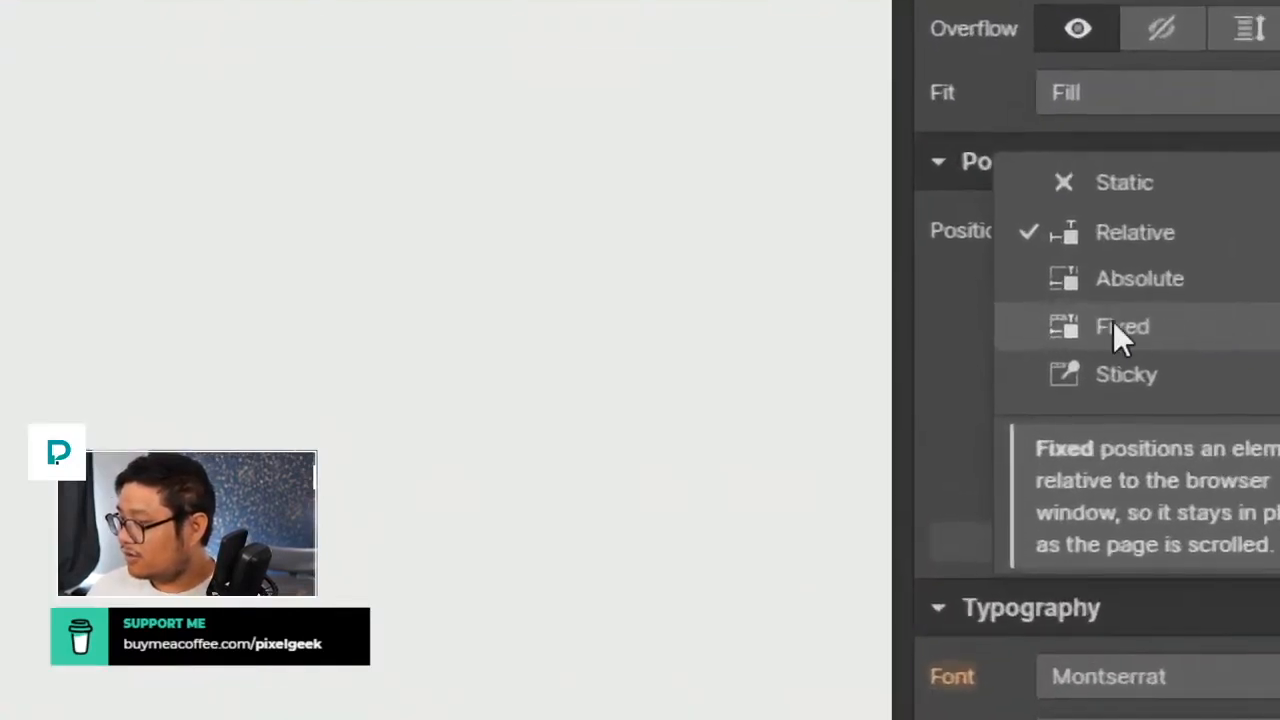
{"action": "left_click", "coordinate": [1224, 318]}
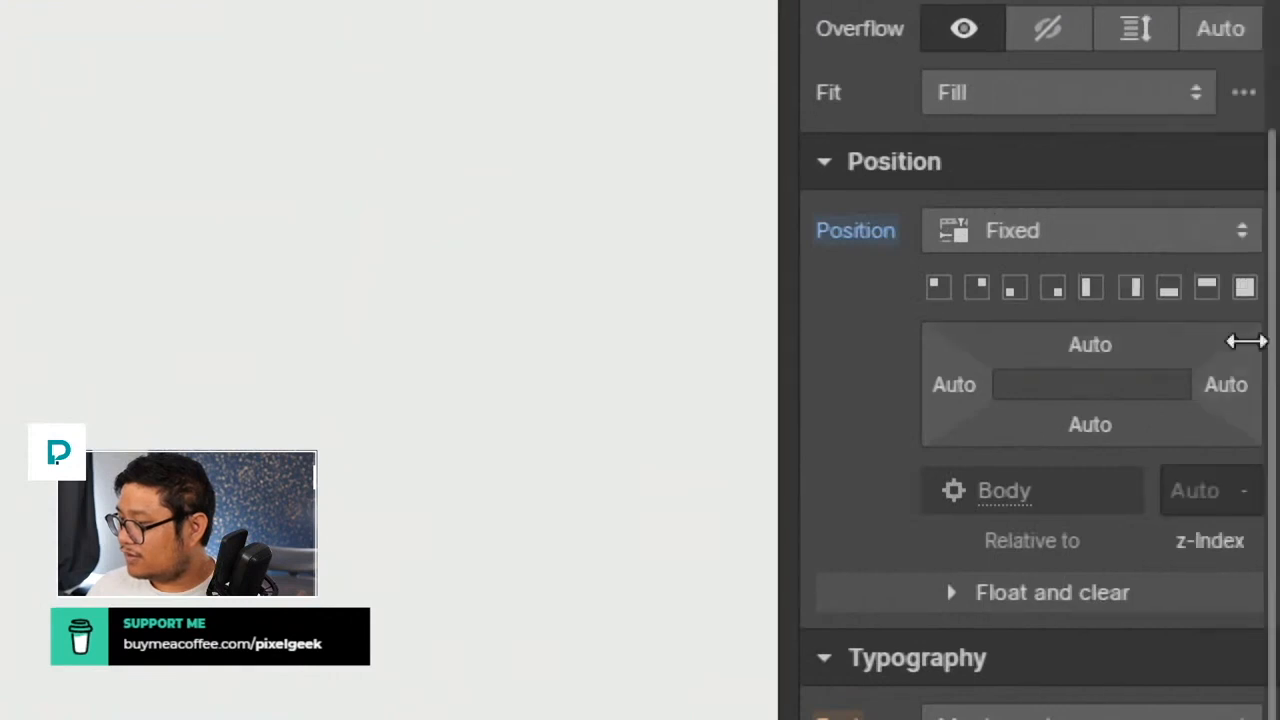
{"action": "left_click", "coordinate": [1205, 290]}
{"action": "left_click", "coordinate": [1185, 495]}
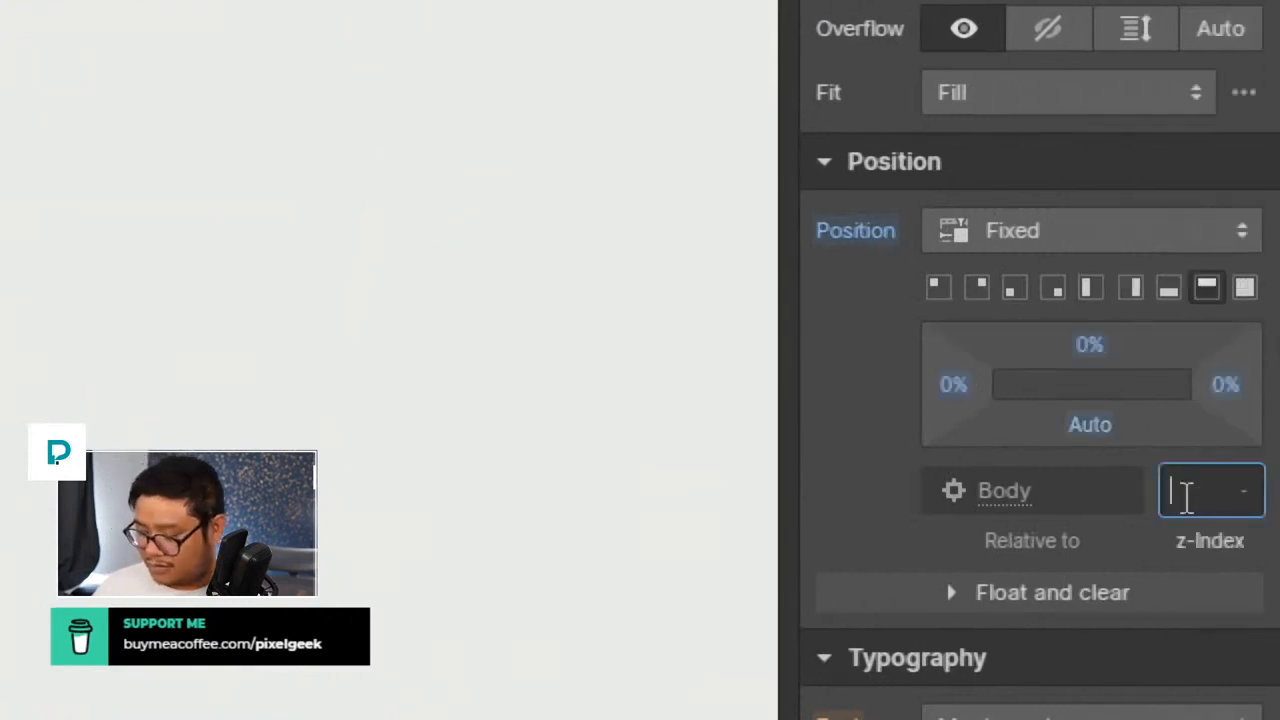
{"action": "type", "text": "10000"}
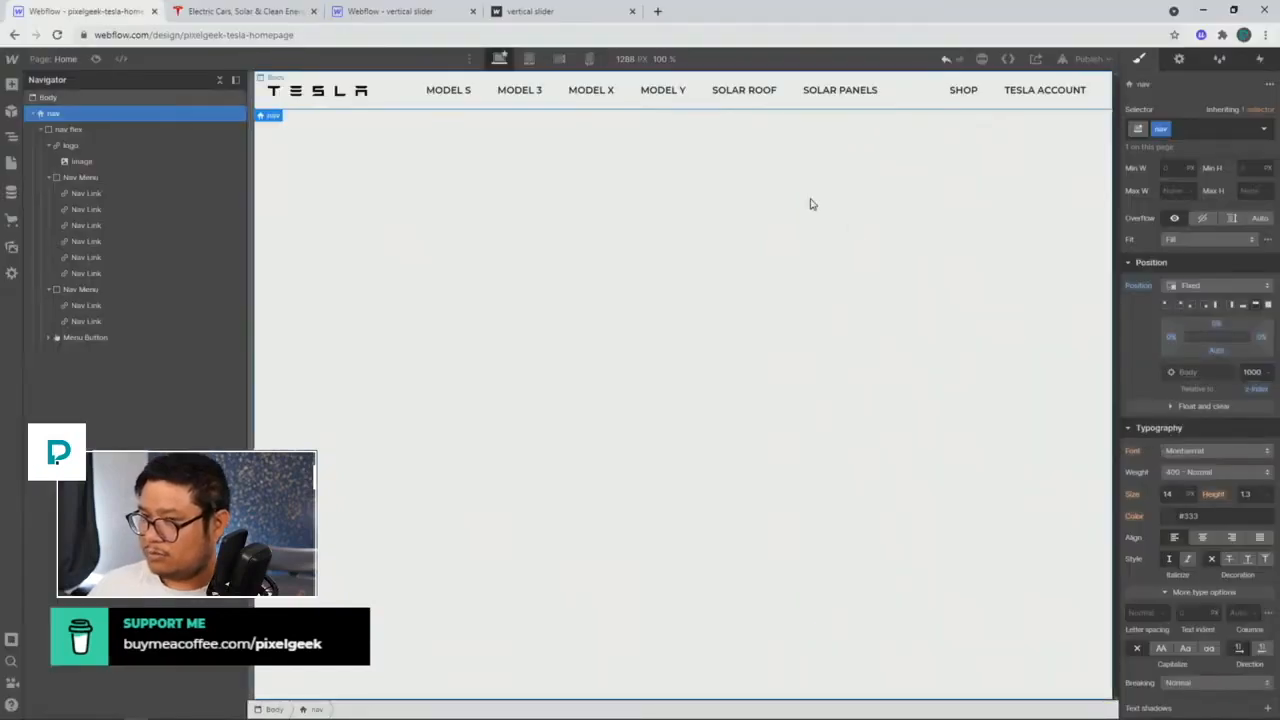
{"action": "left_click", "coordinate": [810, 204]}
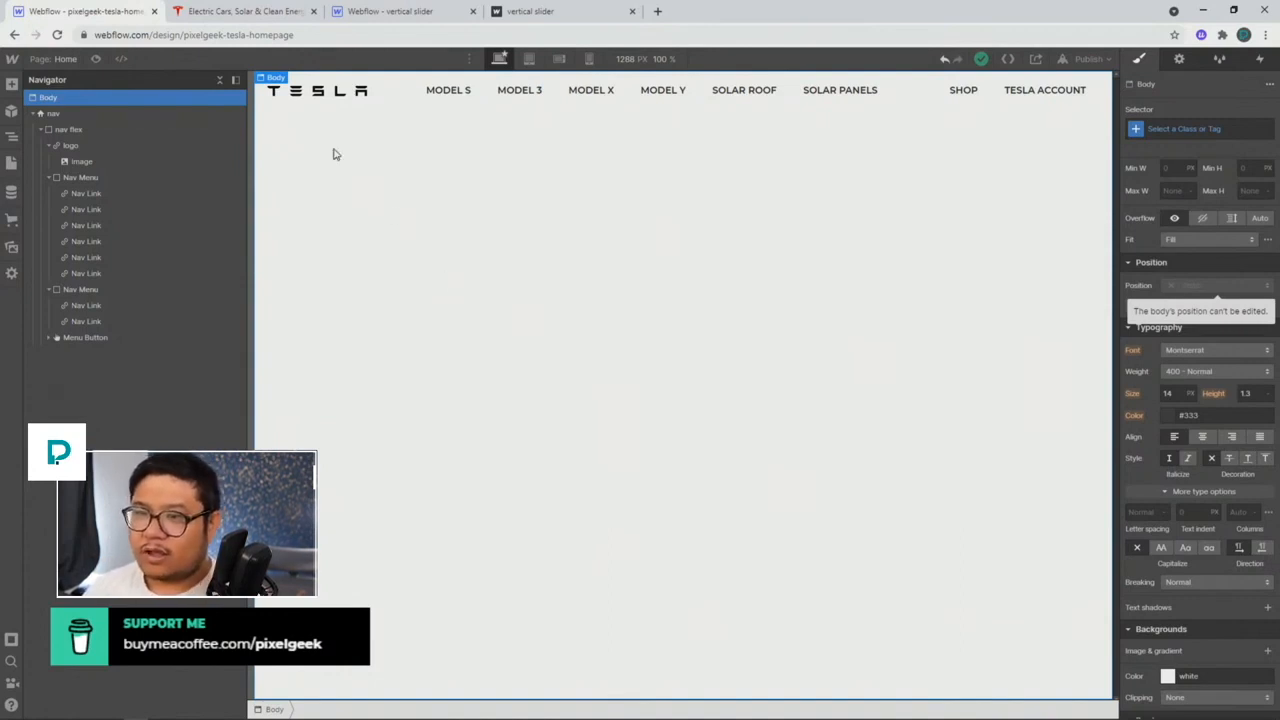
Step: Inspect the slider wrapper in the vertical slider reference project
{"action": "left_click", "coordinate": [33, 113]}
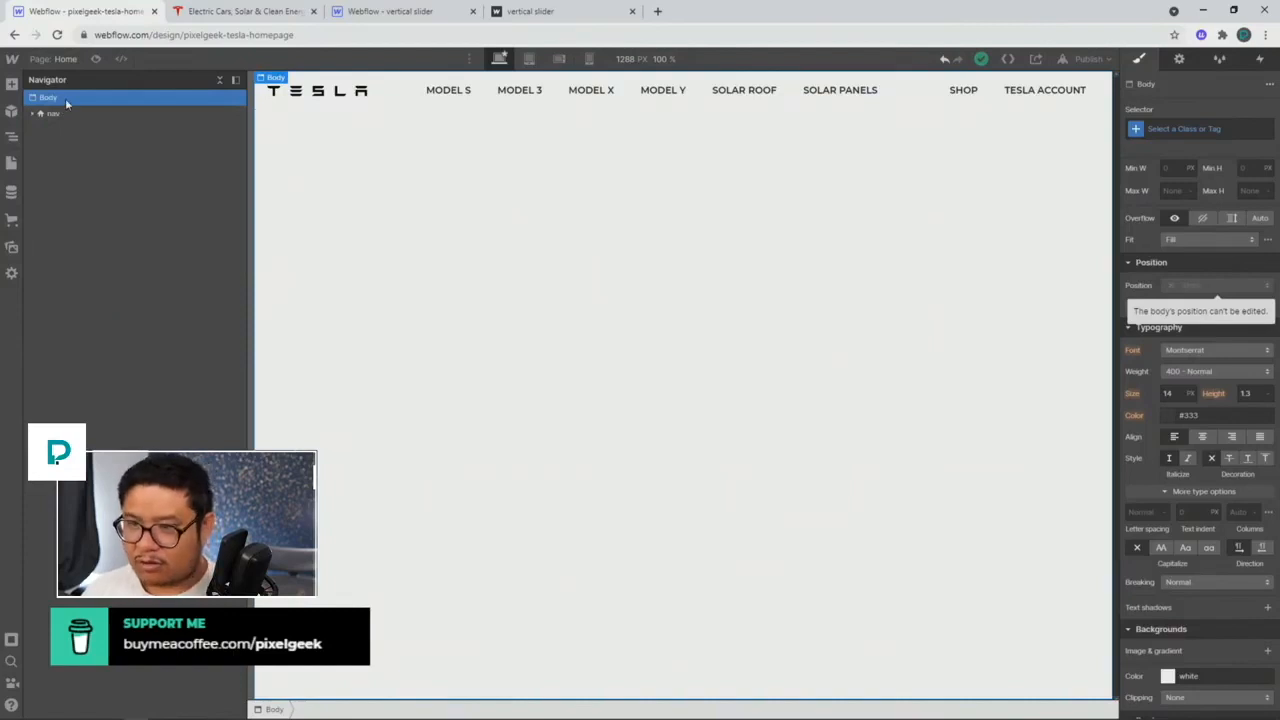
{"action": "key", "text": "ctrl+e"}
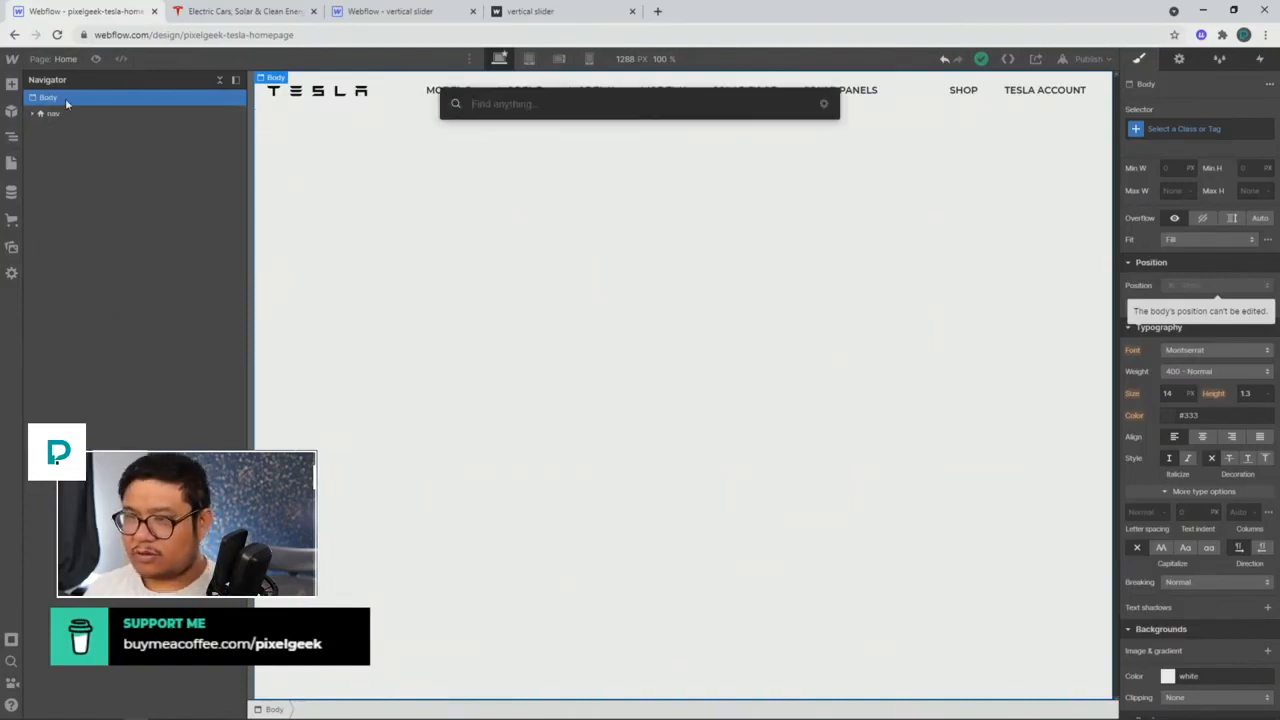
{"action": "left_click_drag", "start_coordinate": [390, 11], "coordinate": [232, 14]}
{"action": "left_click", "coordinate": [111, 113]}
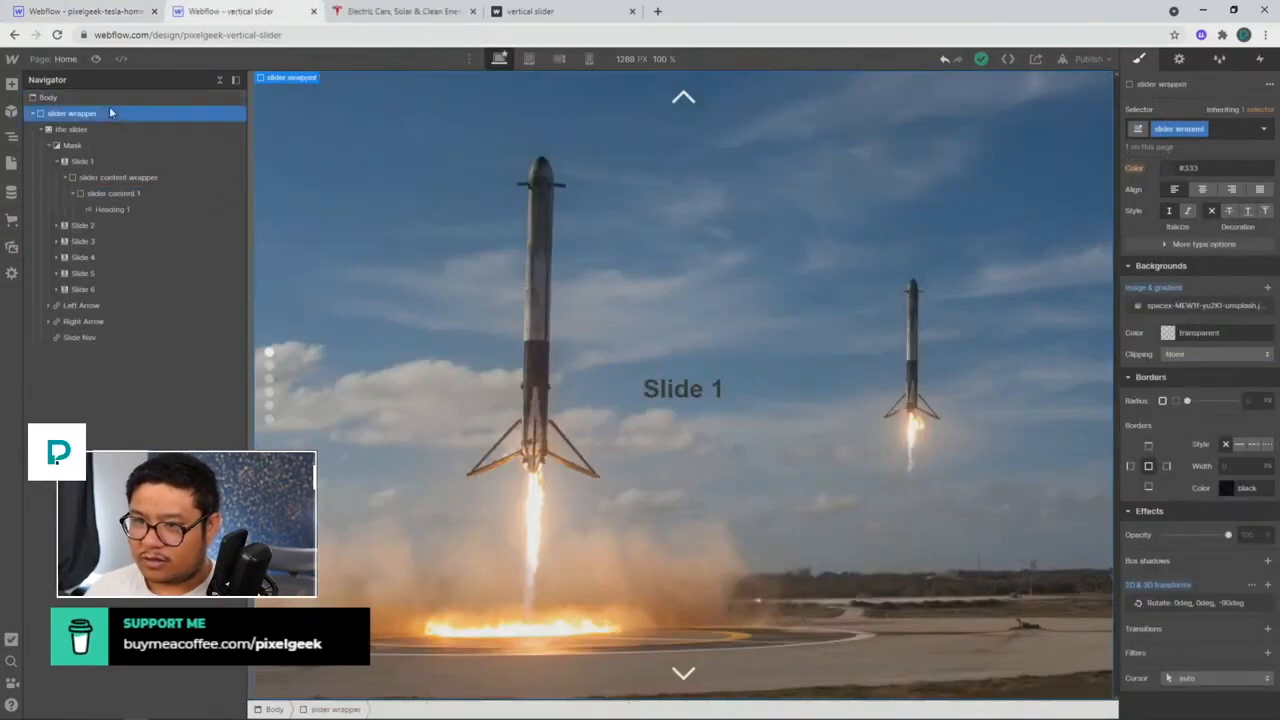
{"action": "left_click", "coordinate": [105, 13]}
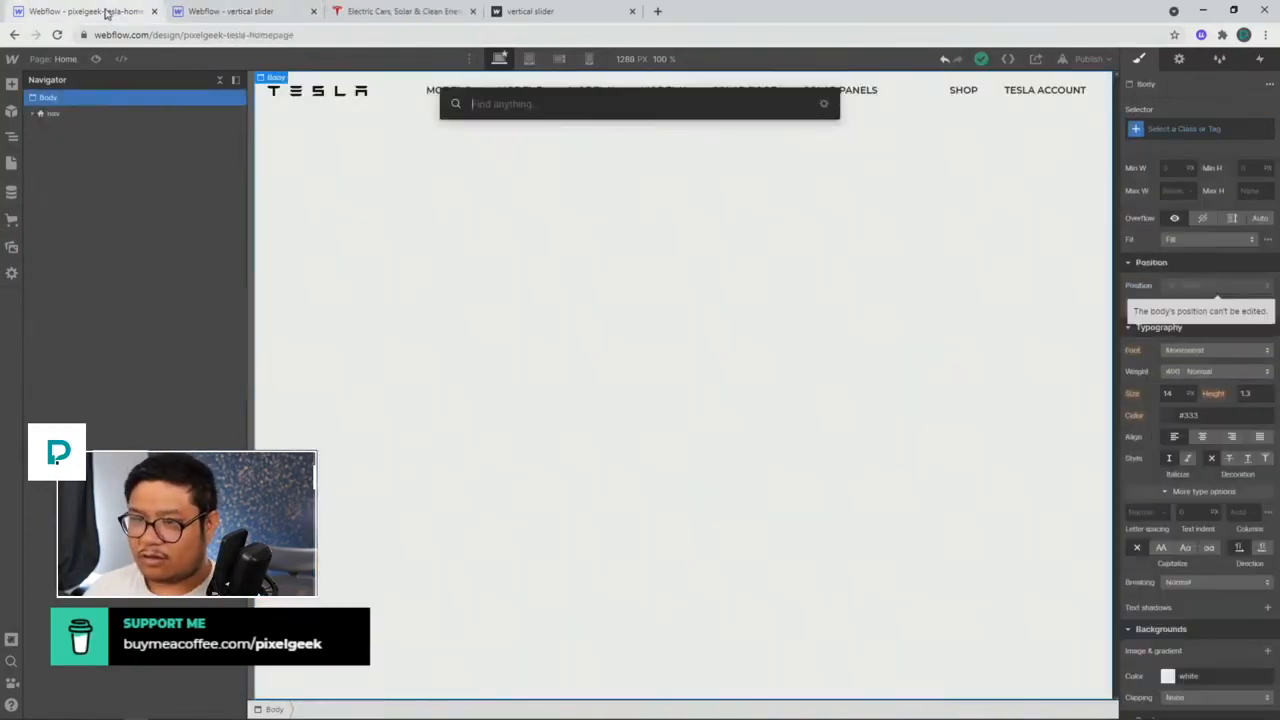
Step: Add a Div Block below the nav with class slider wrapper, 100% wide and 100 vh tall
{"action": "key", "text": "ctrl+e"}
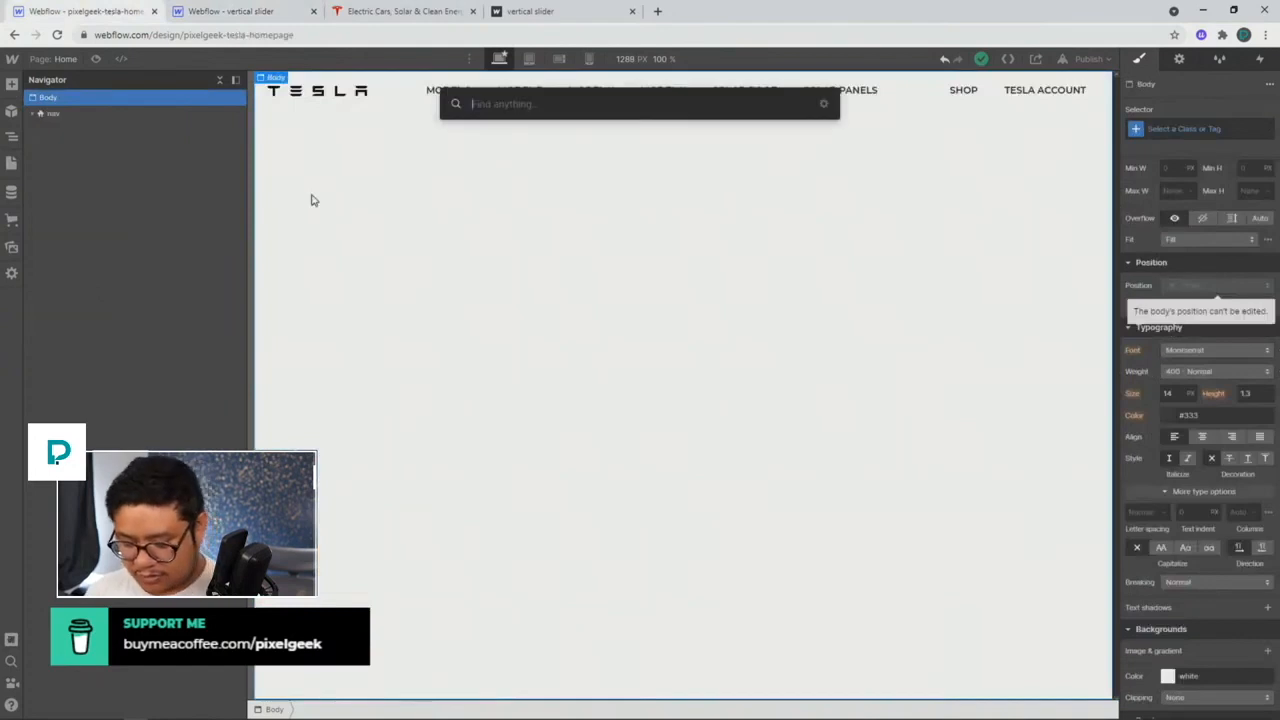
{"action": "type", "text": "div"}
{"action": "key", "text": "Return"}
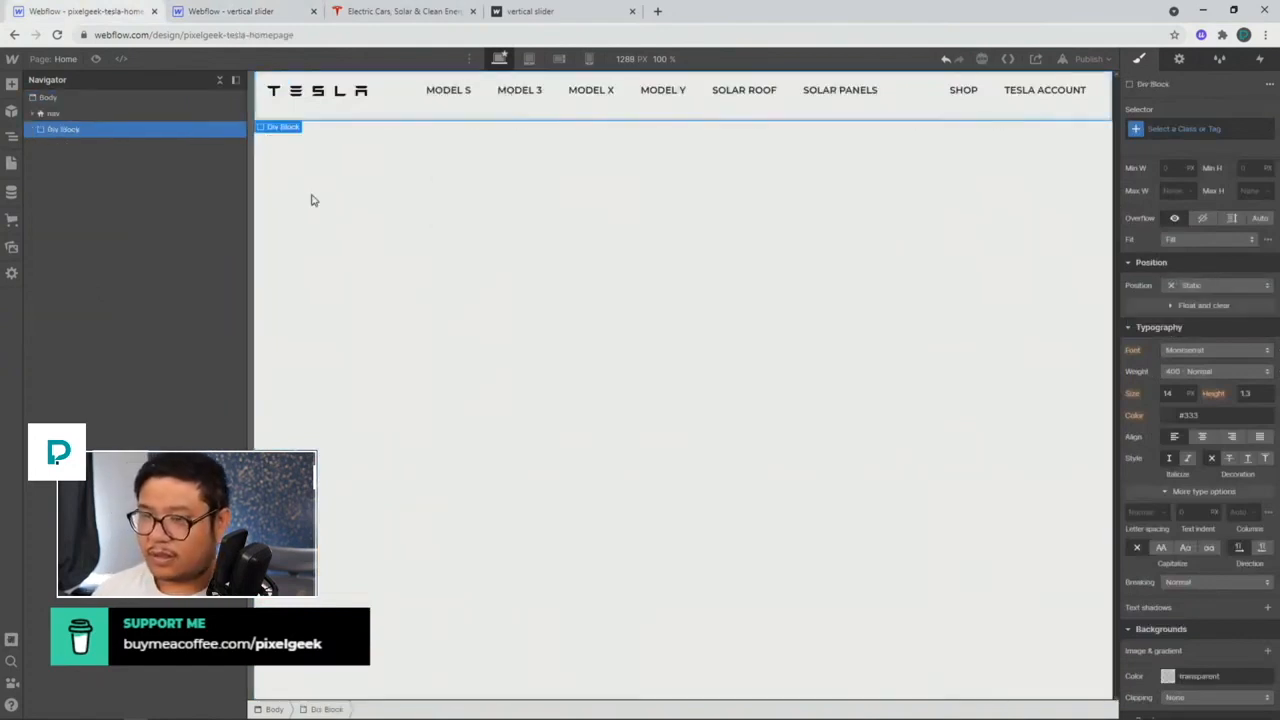
{"action": "key", "text": "ctrl+Return"}
{"action": "type", "text": "slider vert"}
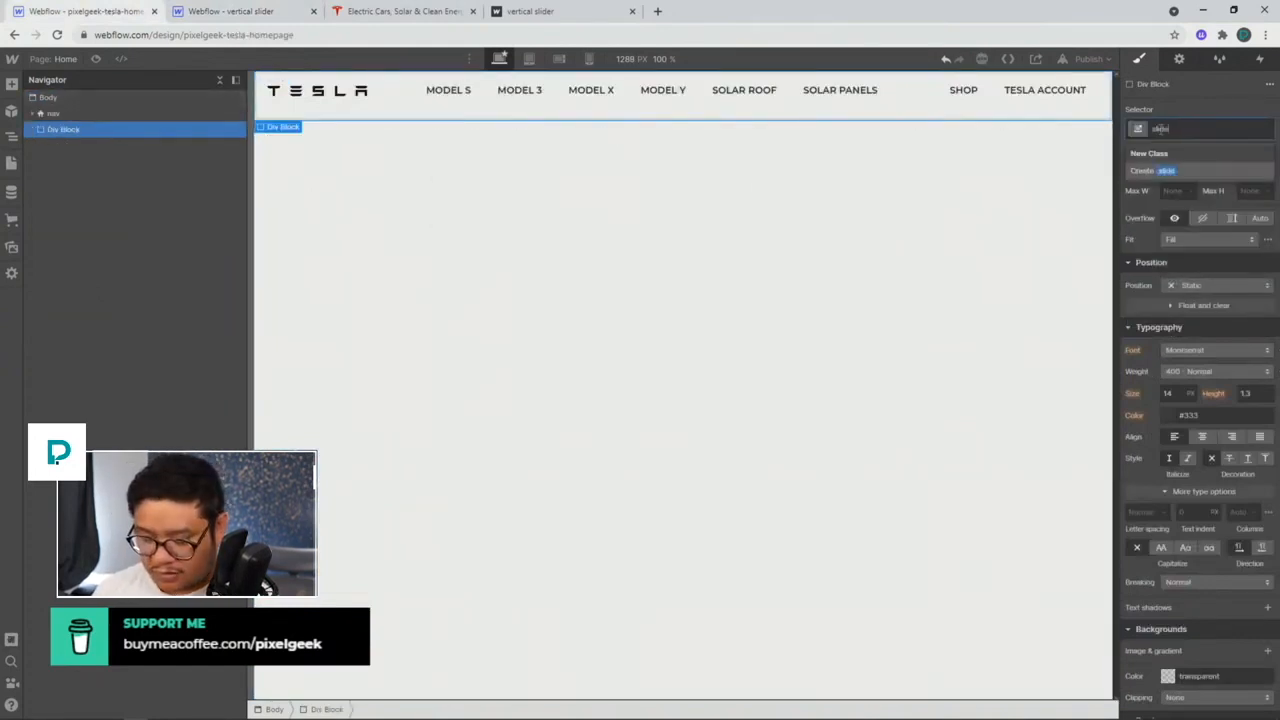
{"action": "type", "text": "pper"}
{"action": "key", "text": "Return"}
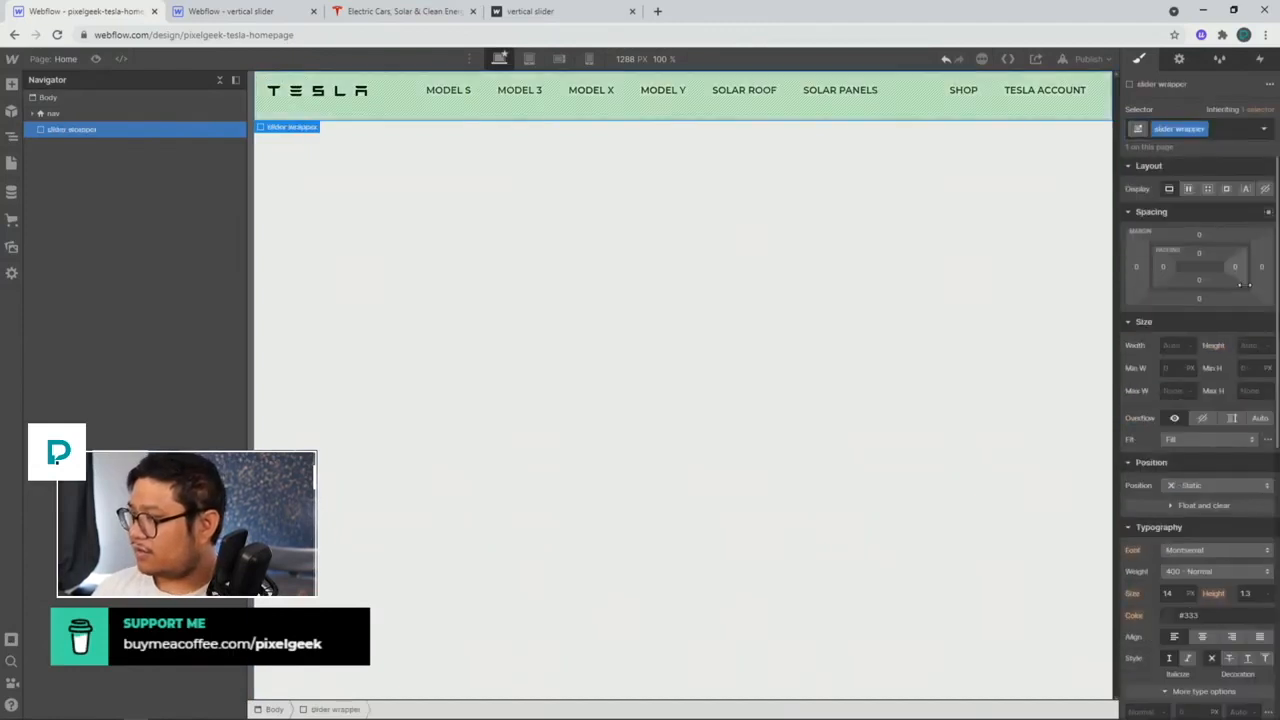
{"action": "left_click", "coordinate": [1169, 344]}
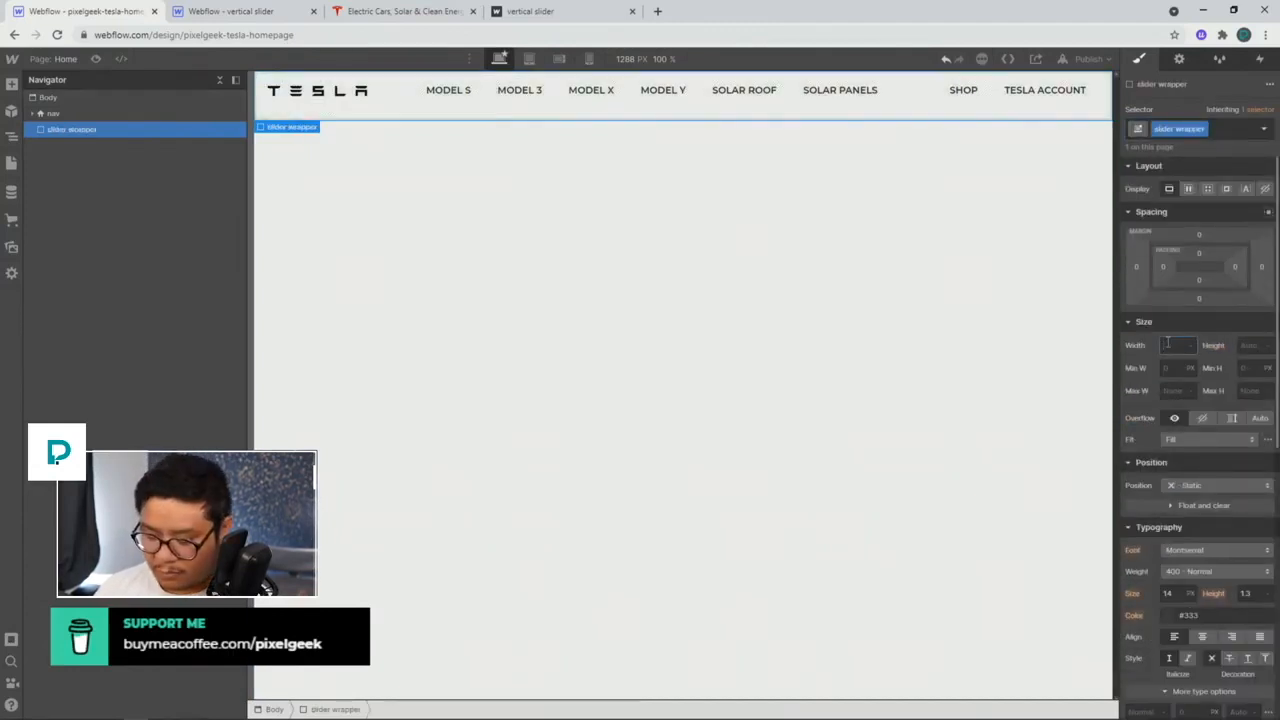
{"action": "type", "text": "100%"}
{"action": "key", "text": "Tab"}
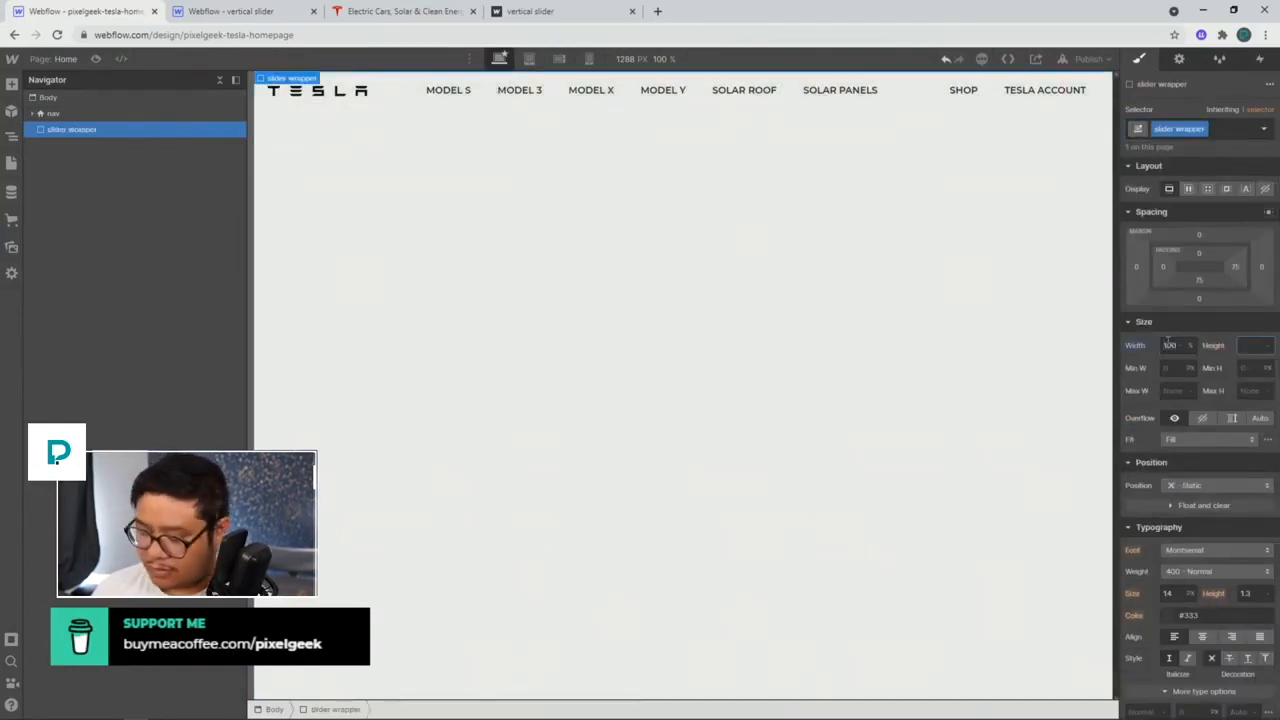
{"action": "key", "text": "Return"}
{"action": "scroll", "coordinate": [1168, 341], "scroll_direction": "down", "scroll_amount": 2}
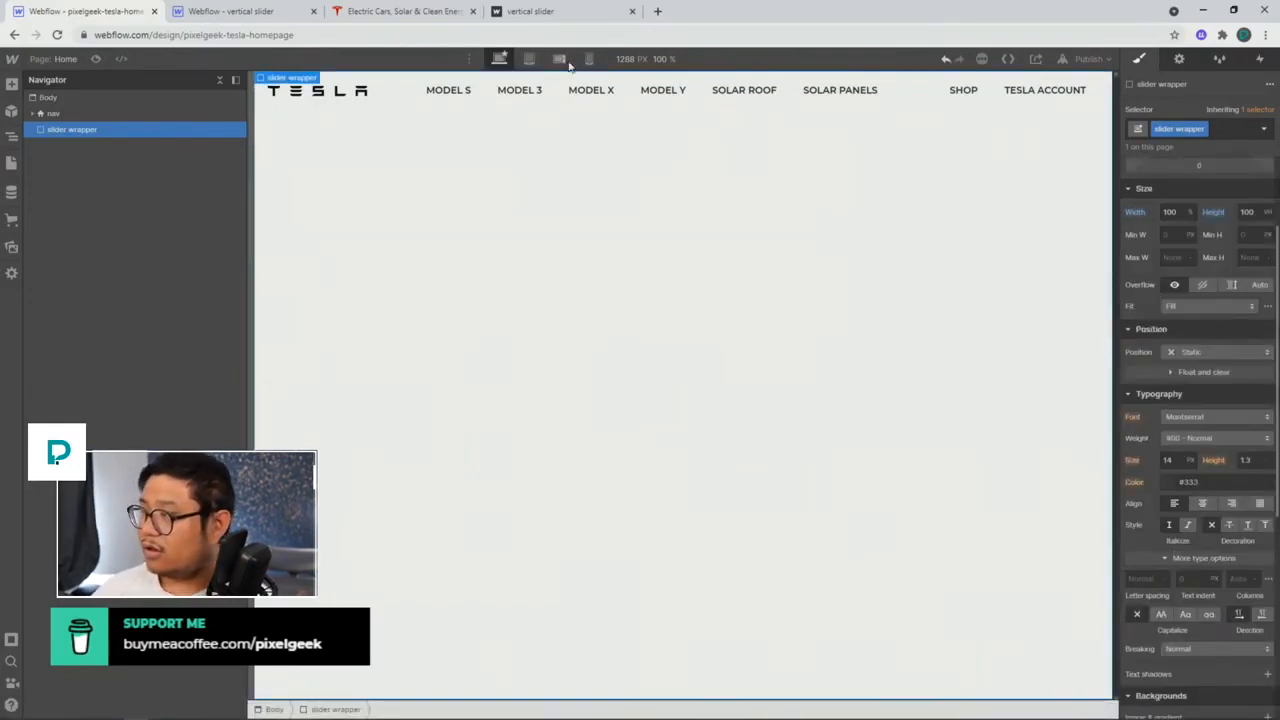
{"action": "scroll", "coordinate": [1190, 236], "scroll_direction": "up", "scroll_amount": 2}
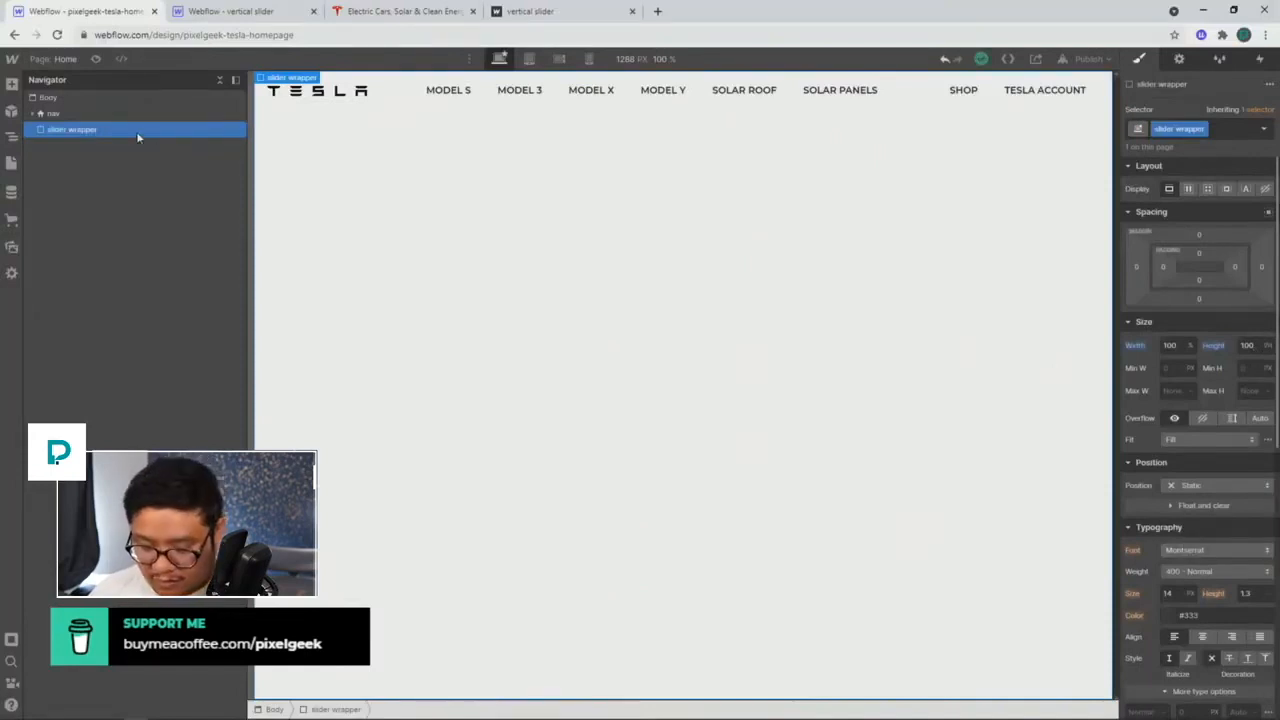
Step: Insert a Slider into the slider wrapper
{"action": "key", "text": "ctrl+e"}
{"action": "type", "text": "slider"}
{"action": "key", "text": "Return"}
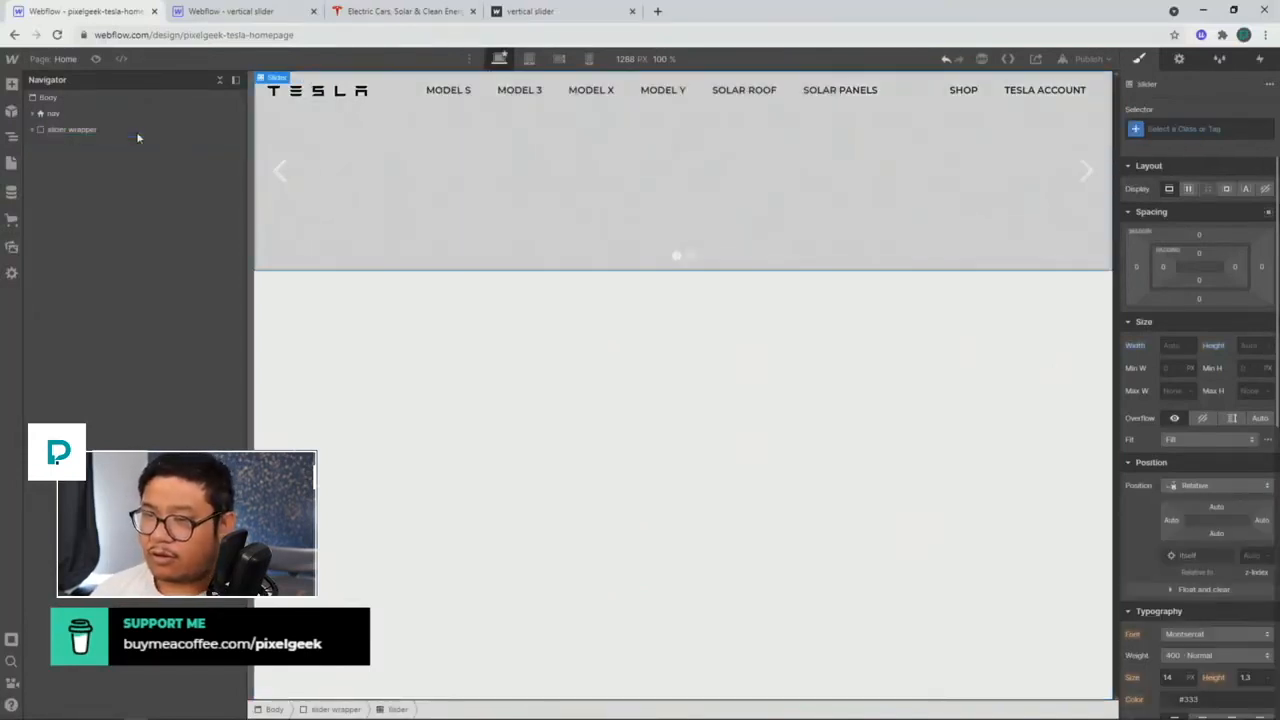
Step: Set the Slider height to 100vh, then inspect the reference slider's size settings
{"action": "left_click", "coordinate": [32, 129]}
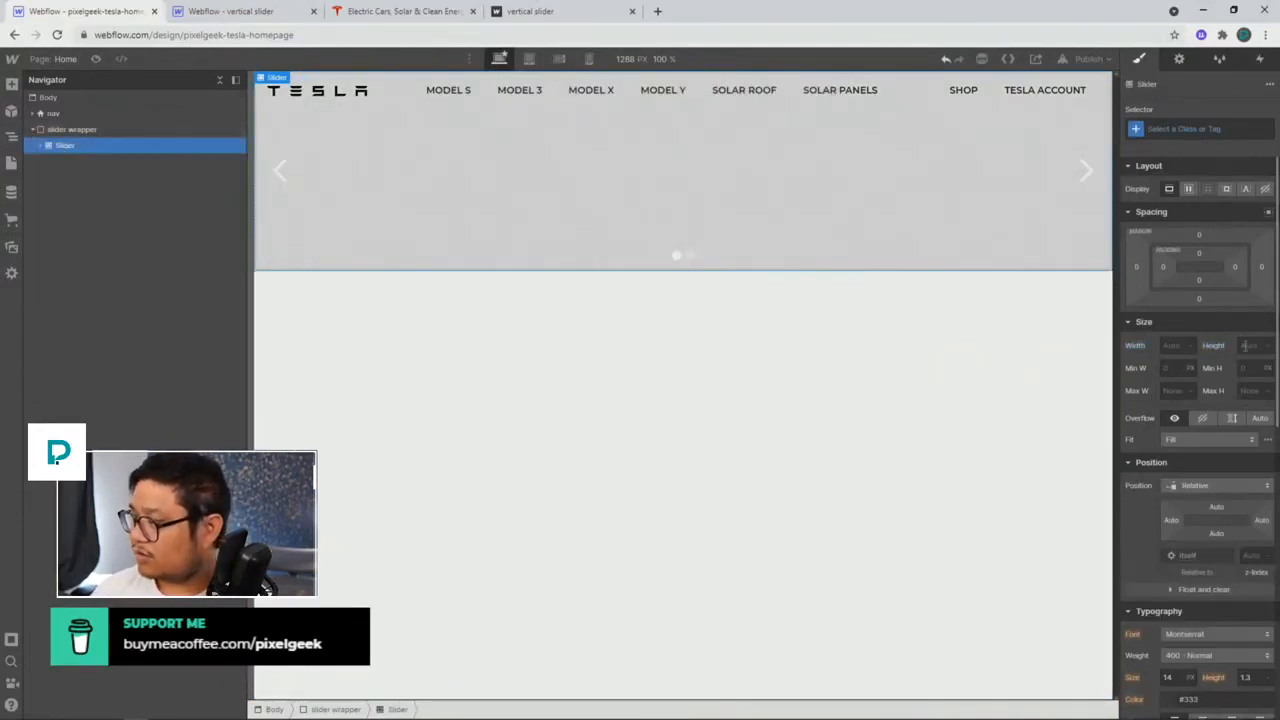
{"action": "left_click", "coordinate": [1250, 345]}
{"action": "type", "text": "100vh"}
{"action": "key", "text": "Return"}
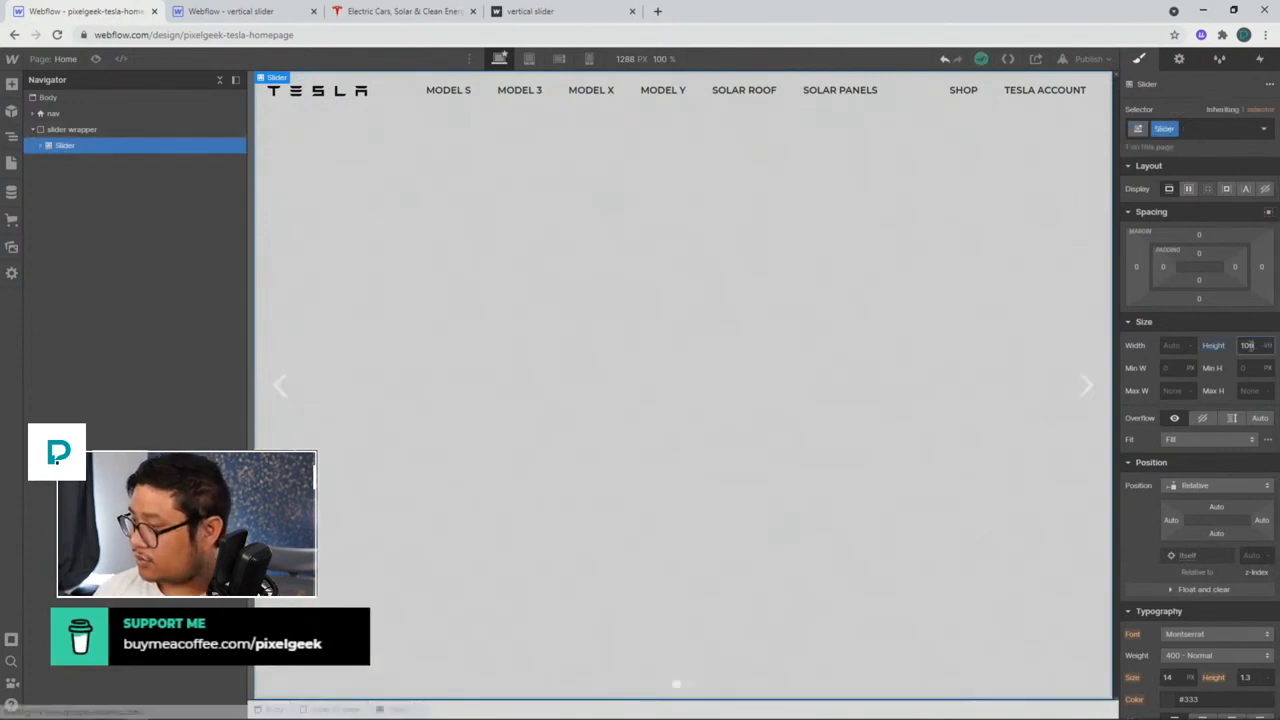
{"action": "left_click", "coordinate": [282, 15]}
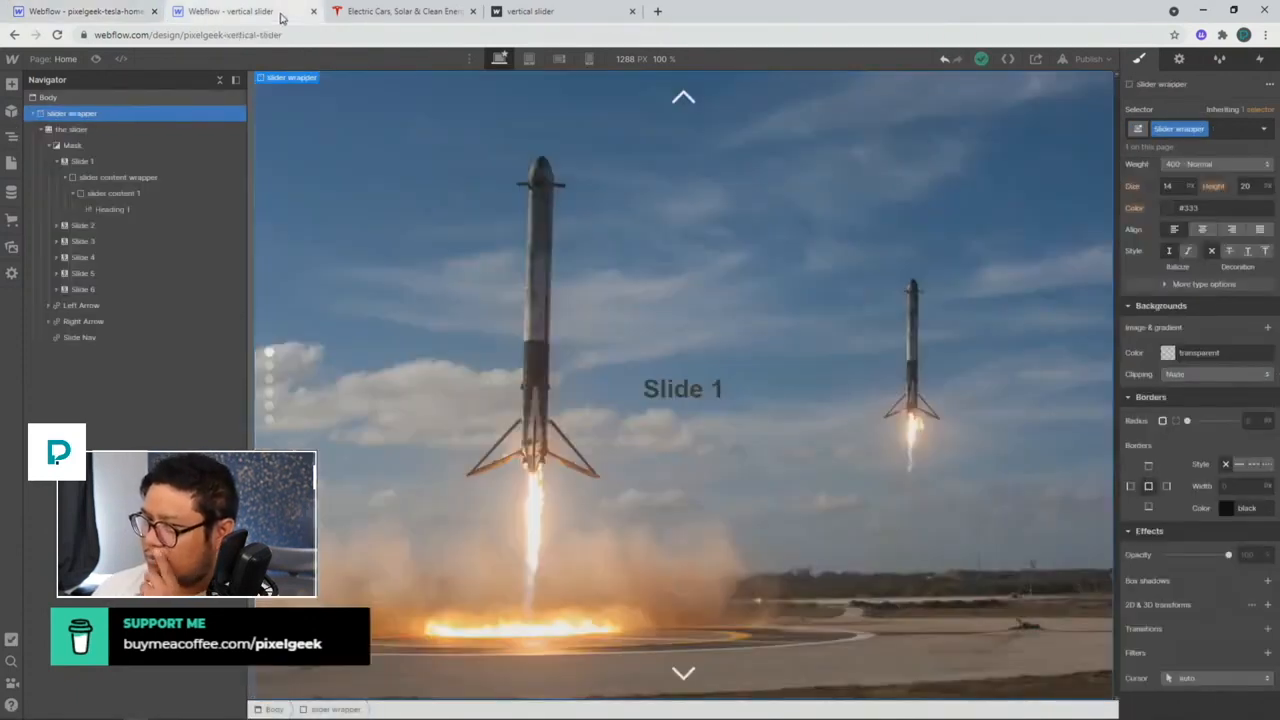
{"action": "left_click", "coordinate": [128, 130]}
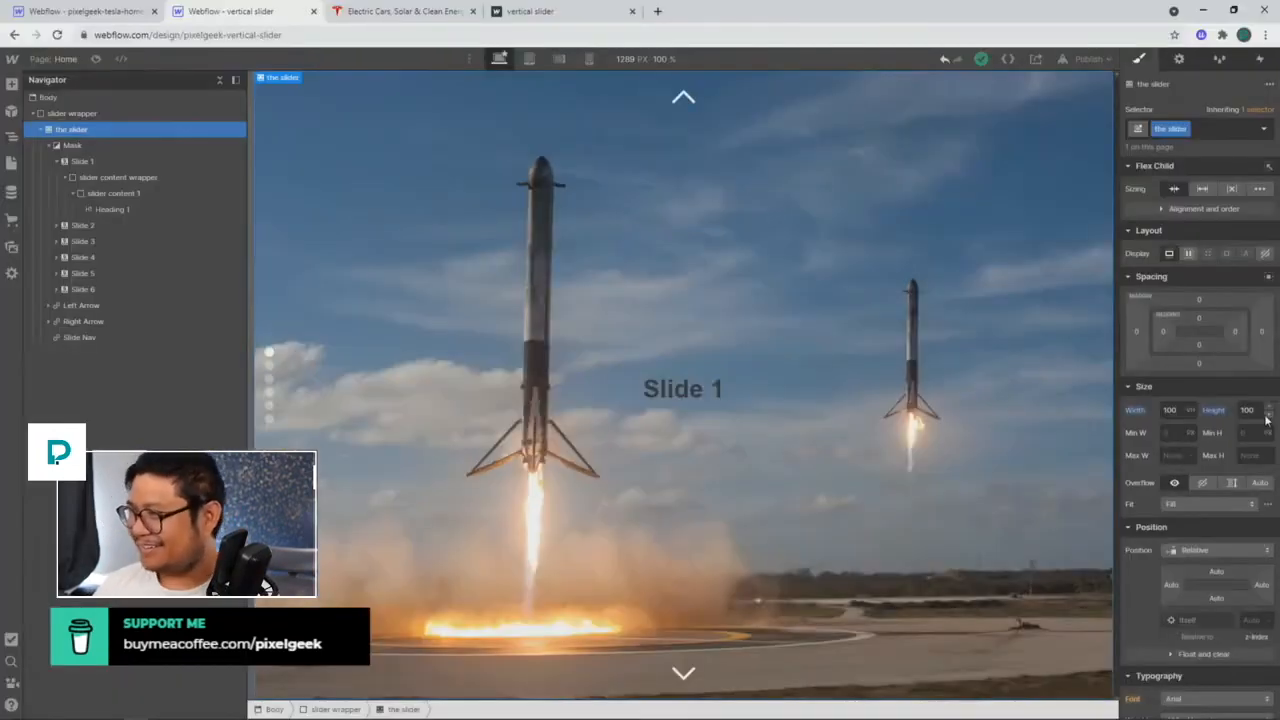
Step: Size the Slider to 100vh wide by 100vw tall
{"action": "left_click", "coordinate": [139, 14]}
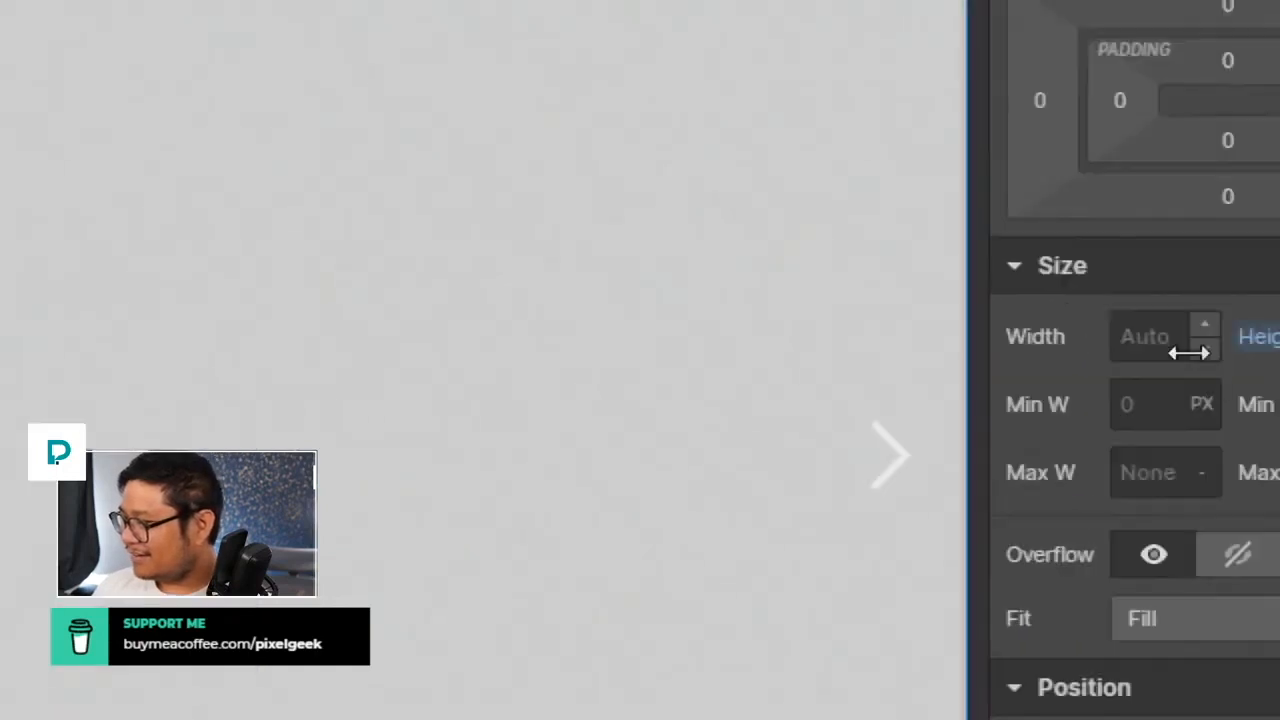
{"action": "left_click", "coordinate": [1180, 346]}
{"action": "type", "text": "100vh"}
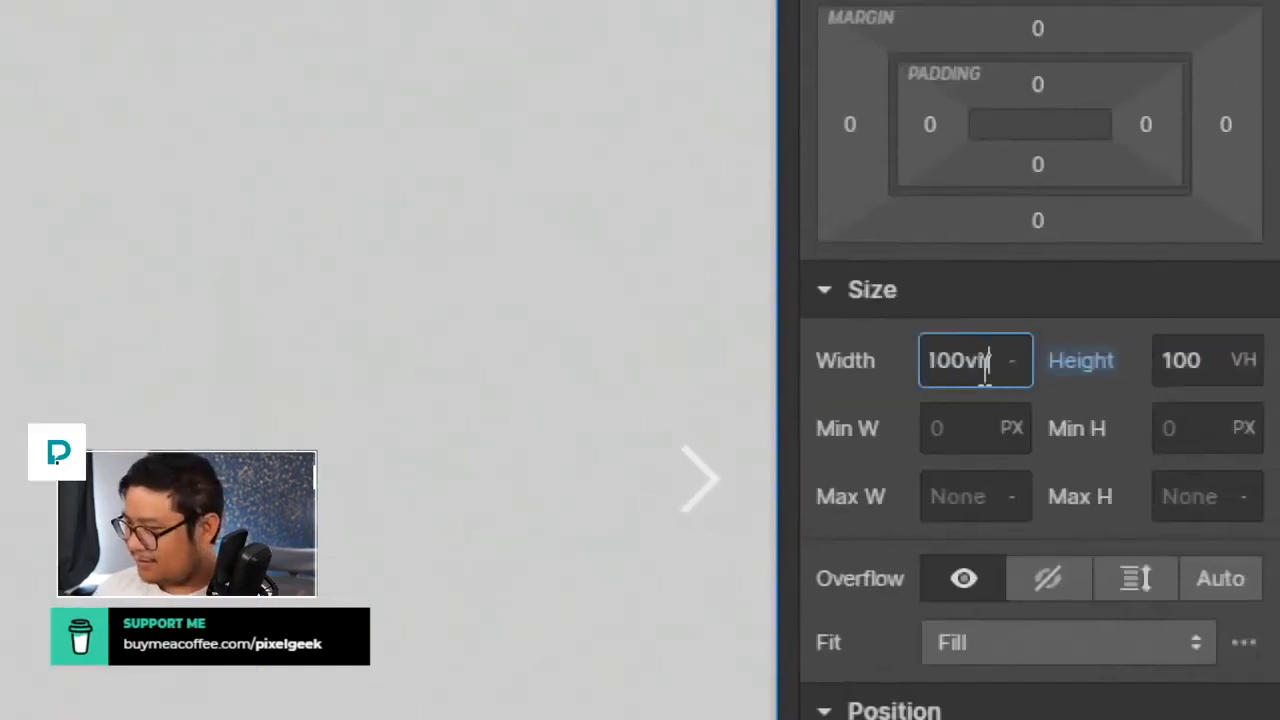
{"action": "key", "text": "Tab"}
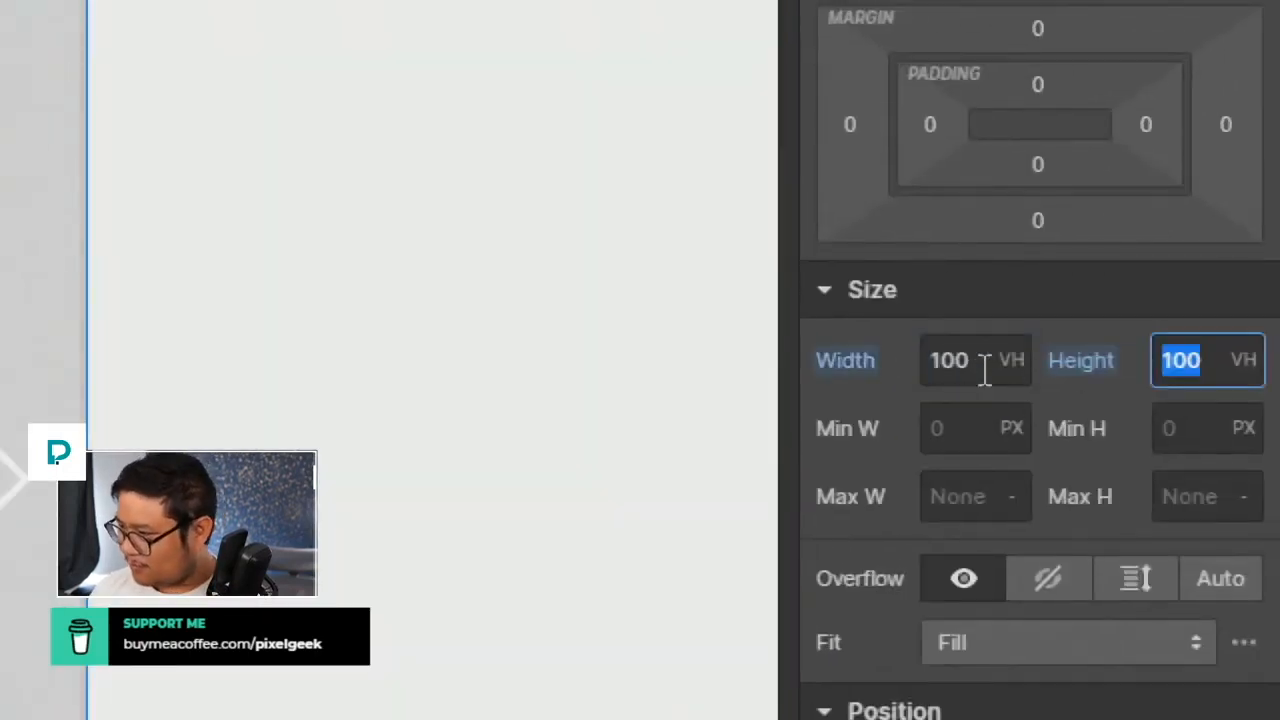
{"action": "key", "text": "Right"}
{"action": "type", "text": "vw"}
{"action": "key", "text": "Return"}
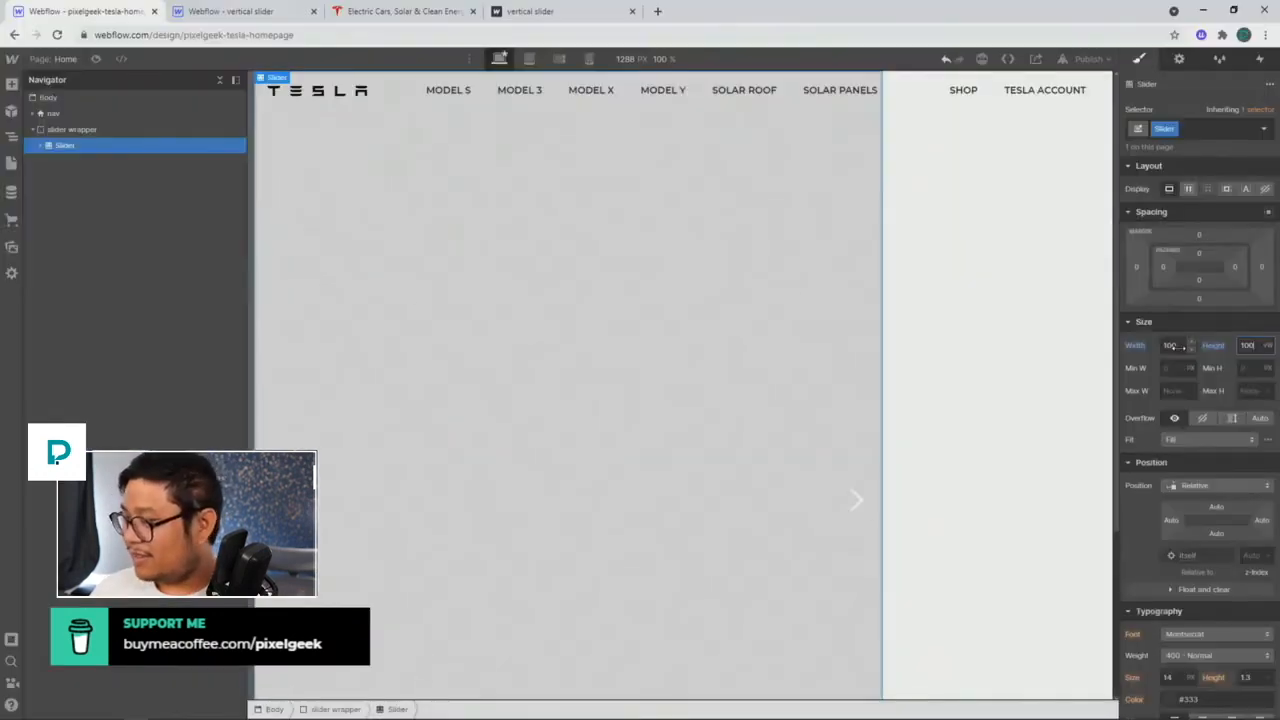
Step: Add a 90deg Z-axis rotate transform to the Slider
{"action": "scroll", "coordinate": [1196, 578], "scroll_direction": "down", "scroll_amount": 6}
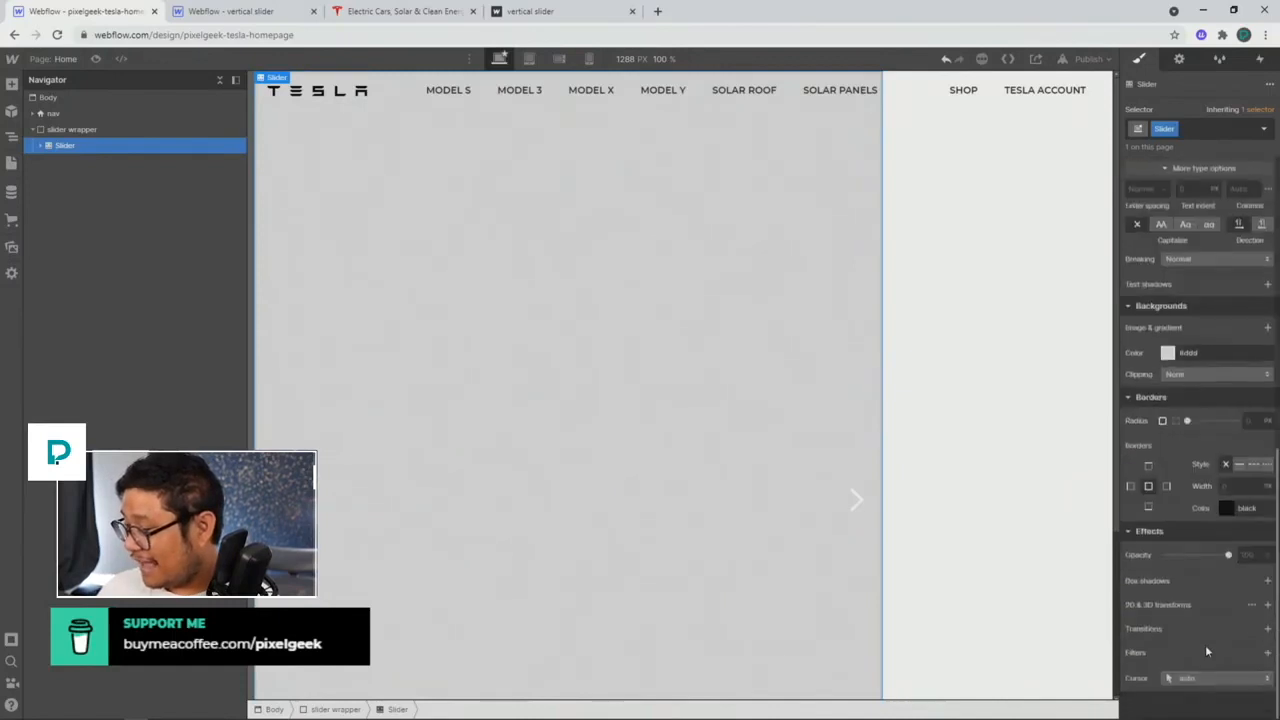
{"action": "left_click", "coordinate": [1267, 605]}
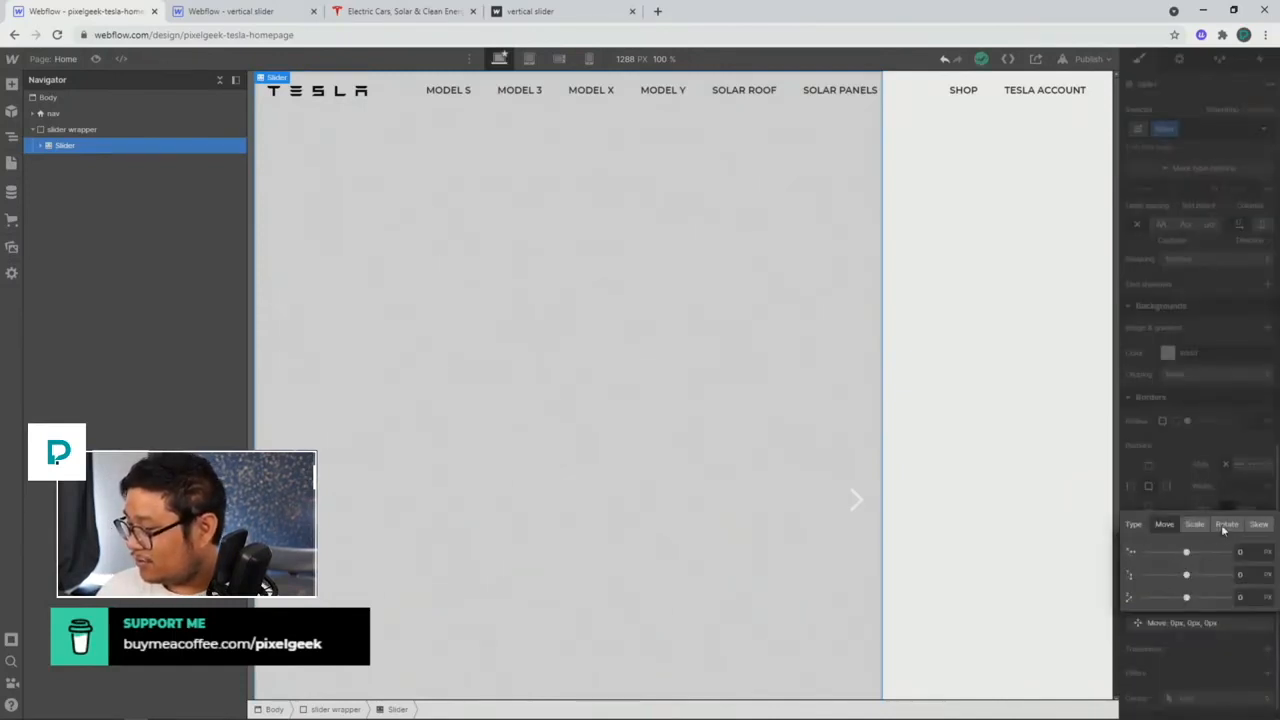
{"action": "left_click", "coordinate": [1224, 524]}
{"action": "left_click", "coordinate": [1253, 597]}
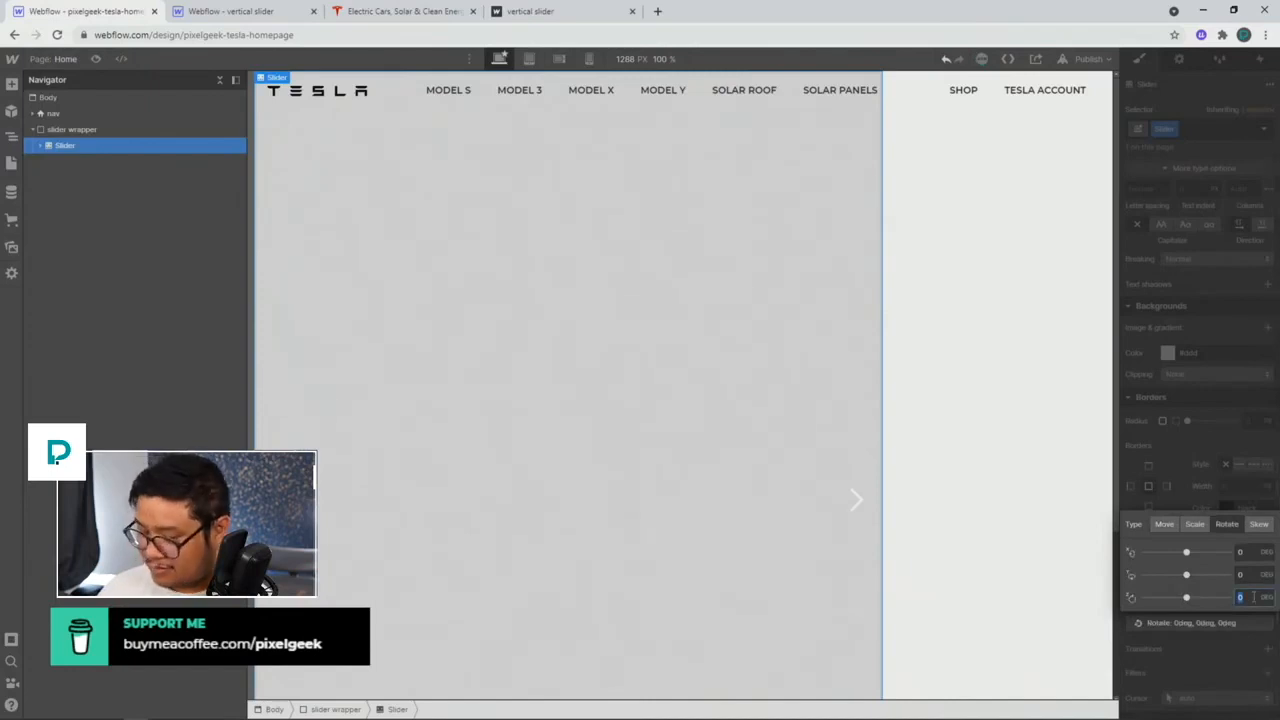
{"action": "type", "text": "90"}
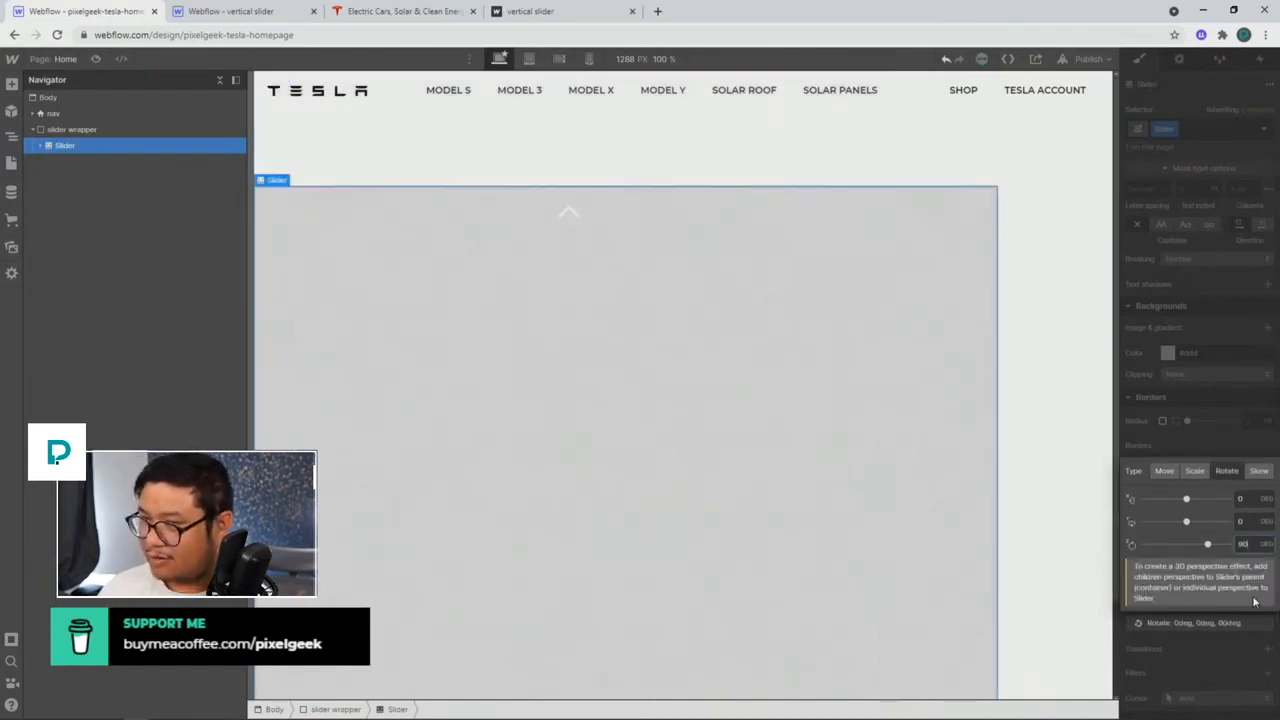
{"action": "left_click", "coordinate": [1191, 265]}
{"action": "scroll", "coordinate": [1188, 433], "scroll_direction": "up", "scroll_amount": 6}
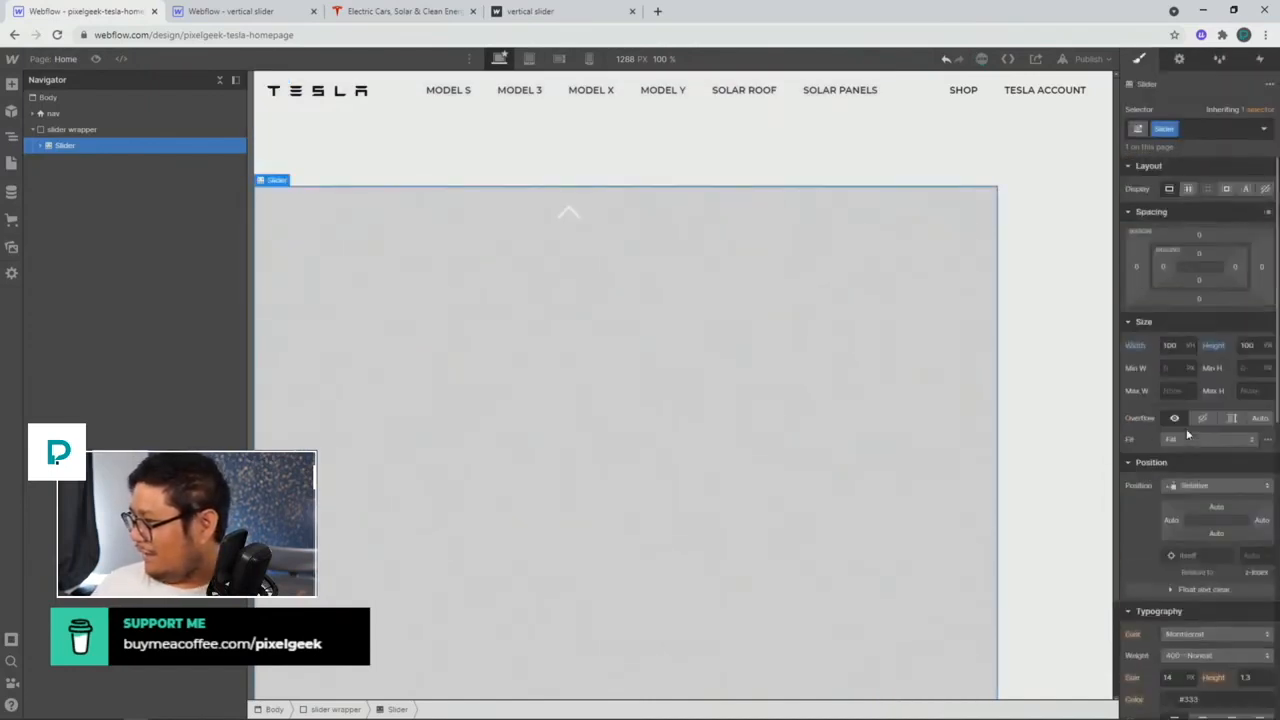
{"action": "left_click", "coordinate": [262, 12]}
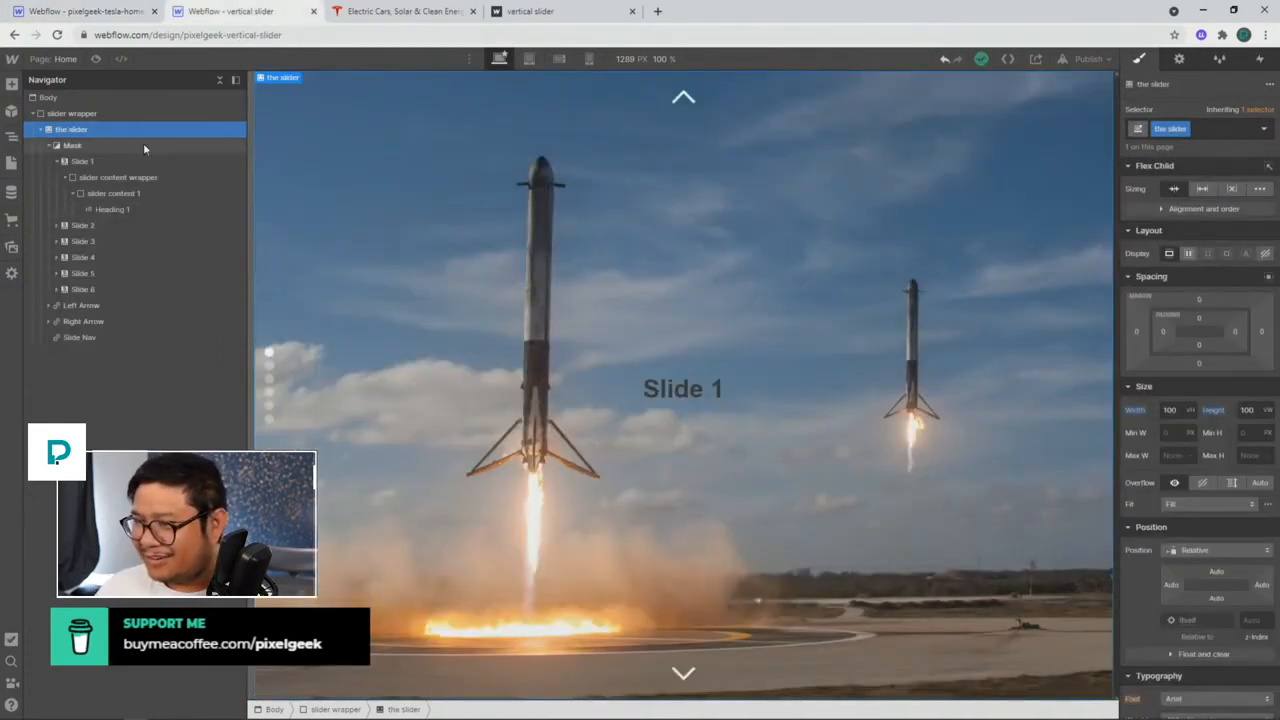
{"action": "scroll", "coordinate": [1243, 481], "scroll_direction": "down", "scroll_amount": 10}
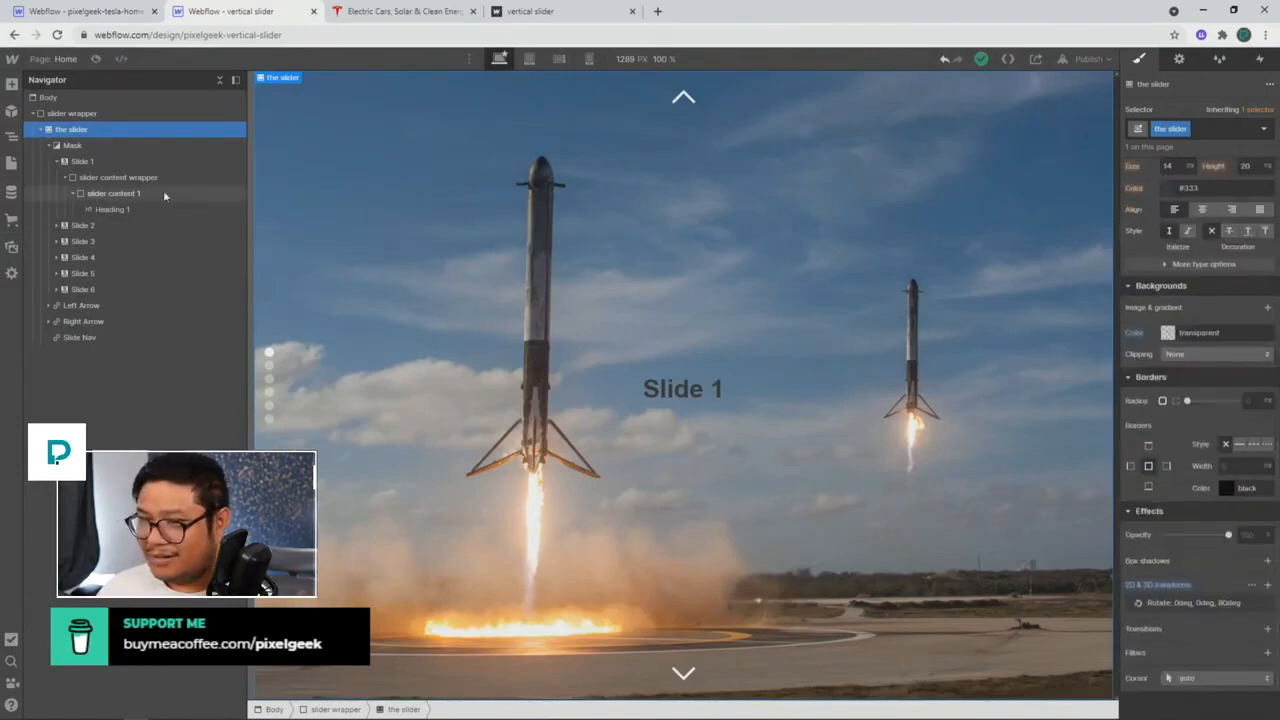
{"action": "left_click", "coordinate": [72, 113]}
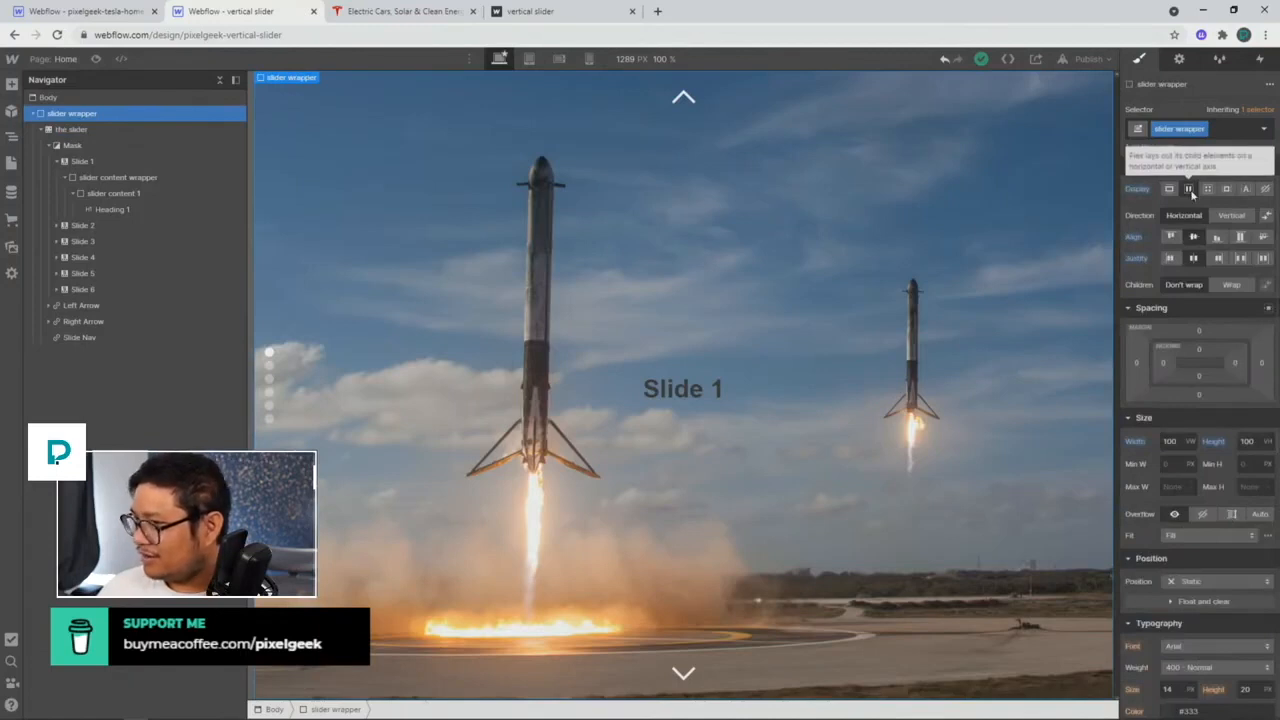
Step: Back in the Tesla project, make the slider wrapper a flex container with centred justification
{"action": "left_click", "coordinate": [132, 12]}
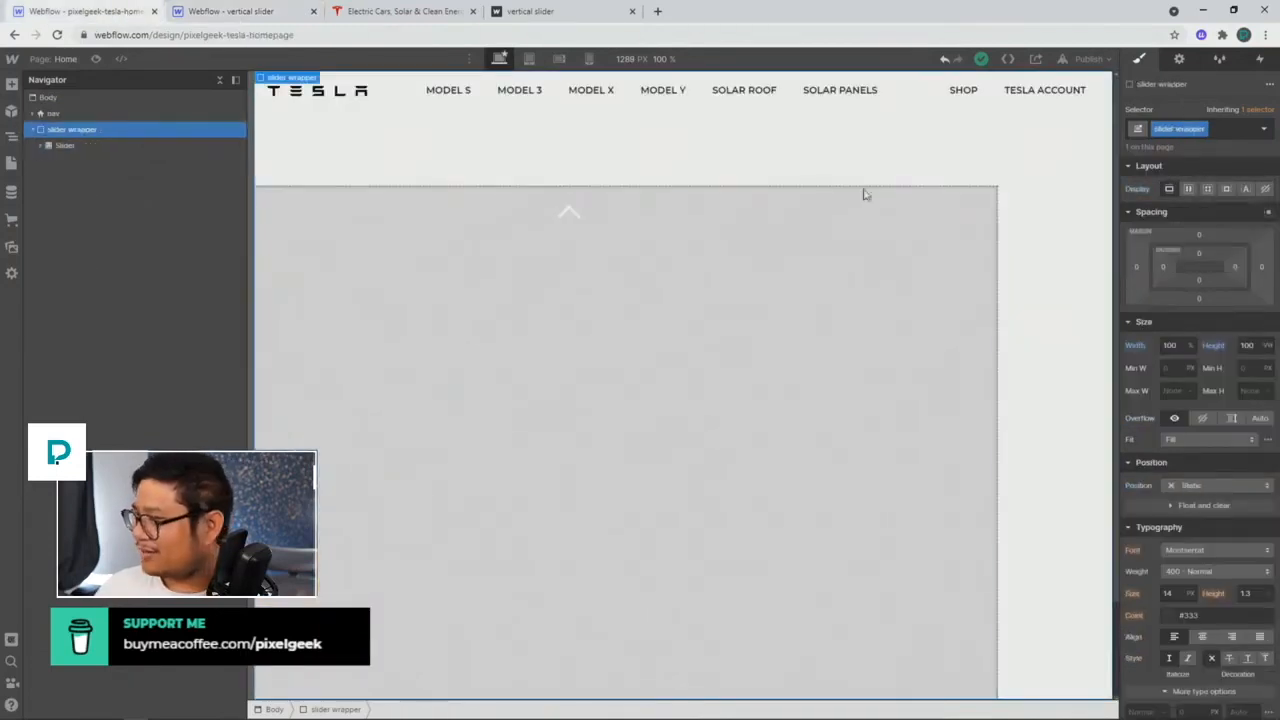
{"action": "left_click", "coordinate": [1188, 188]}
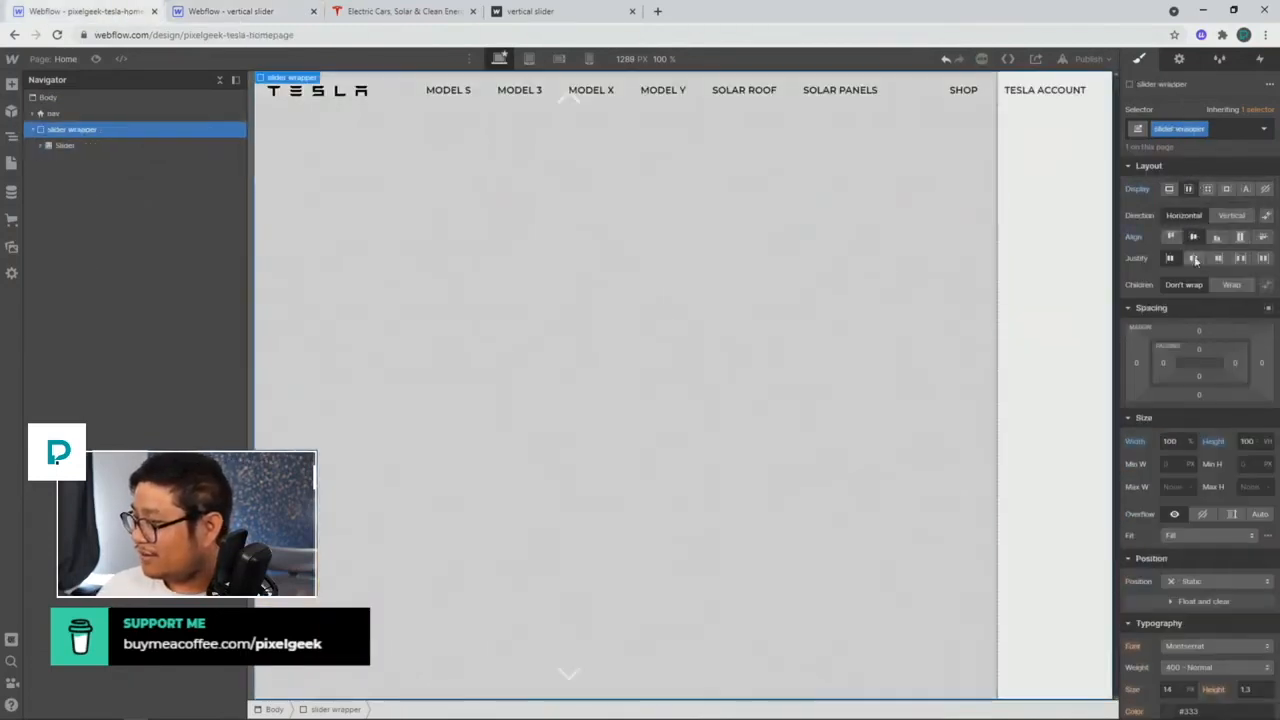
{"action": "left_click", "coordinate": [1194, 259]}
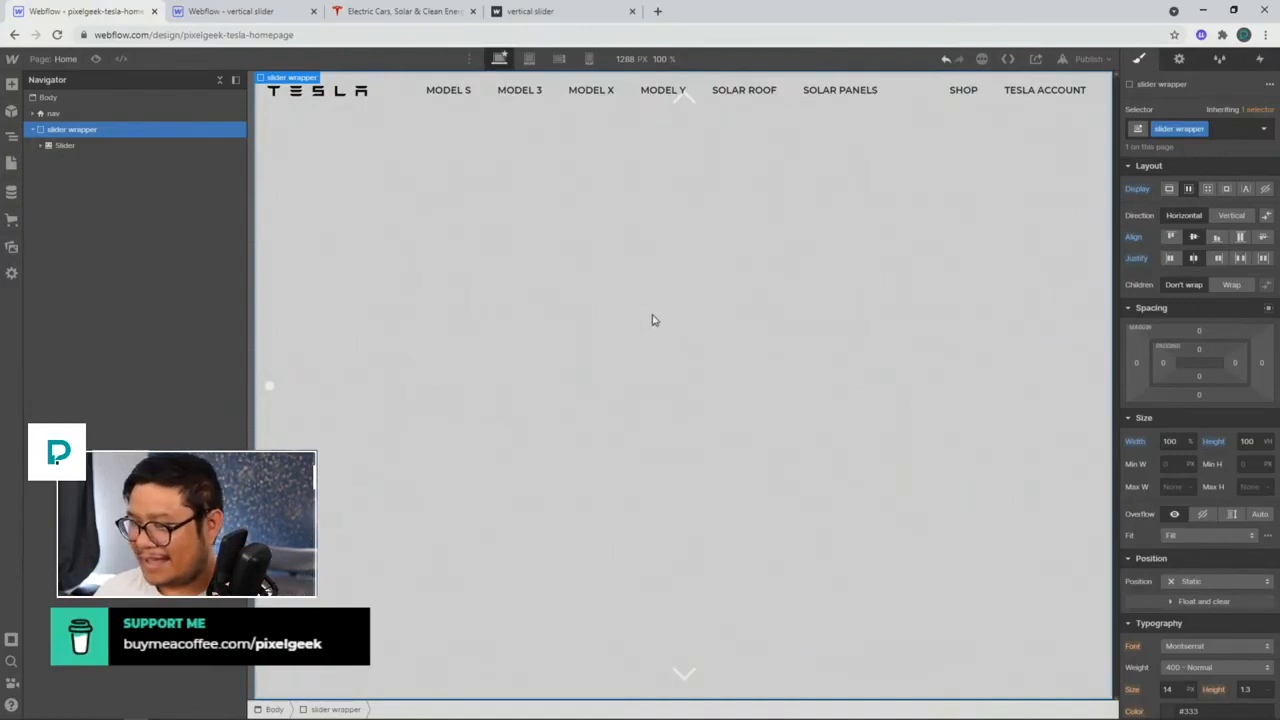
Step: Give the Left Arrow a new 'hide' class set to display none
{"action": "left_click", "coordinate": [43, 146]}
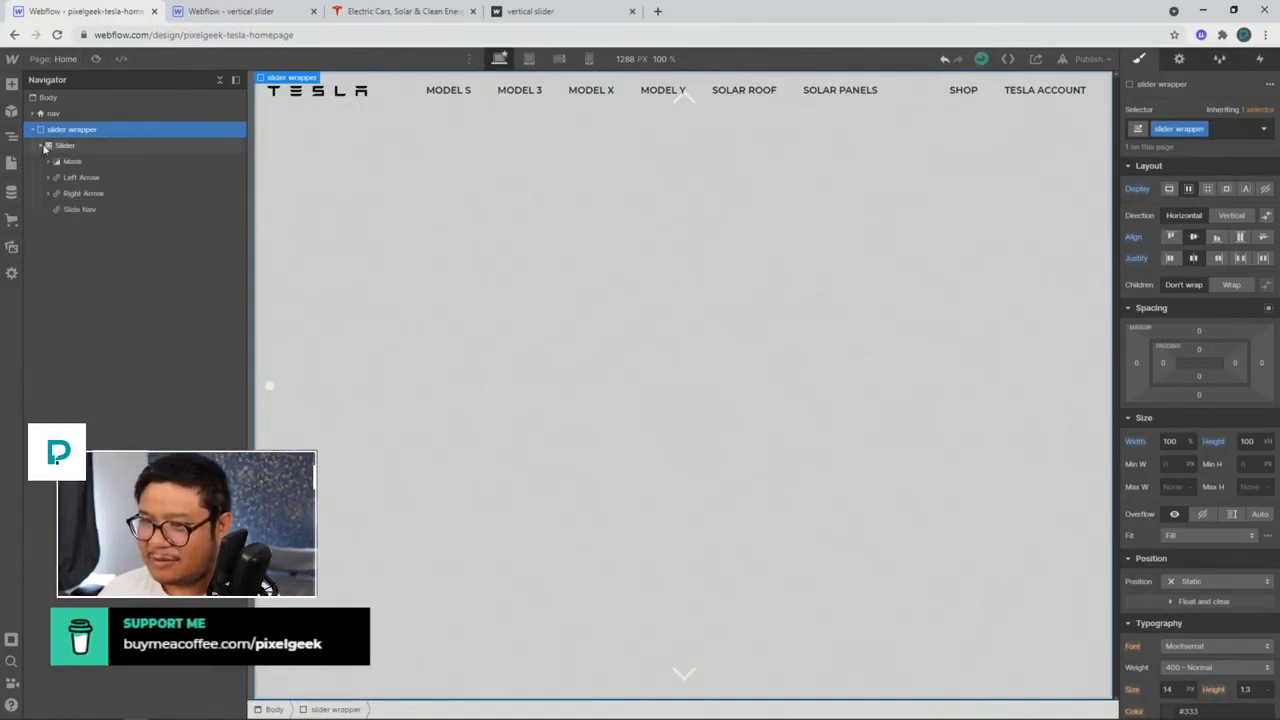
{"action": "left_click", "coordinate": [88, 165]}
{"action": "left_click", "coordinate": [85, 177]}
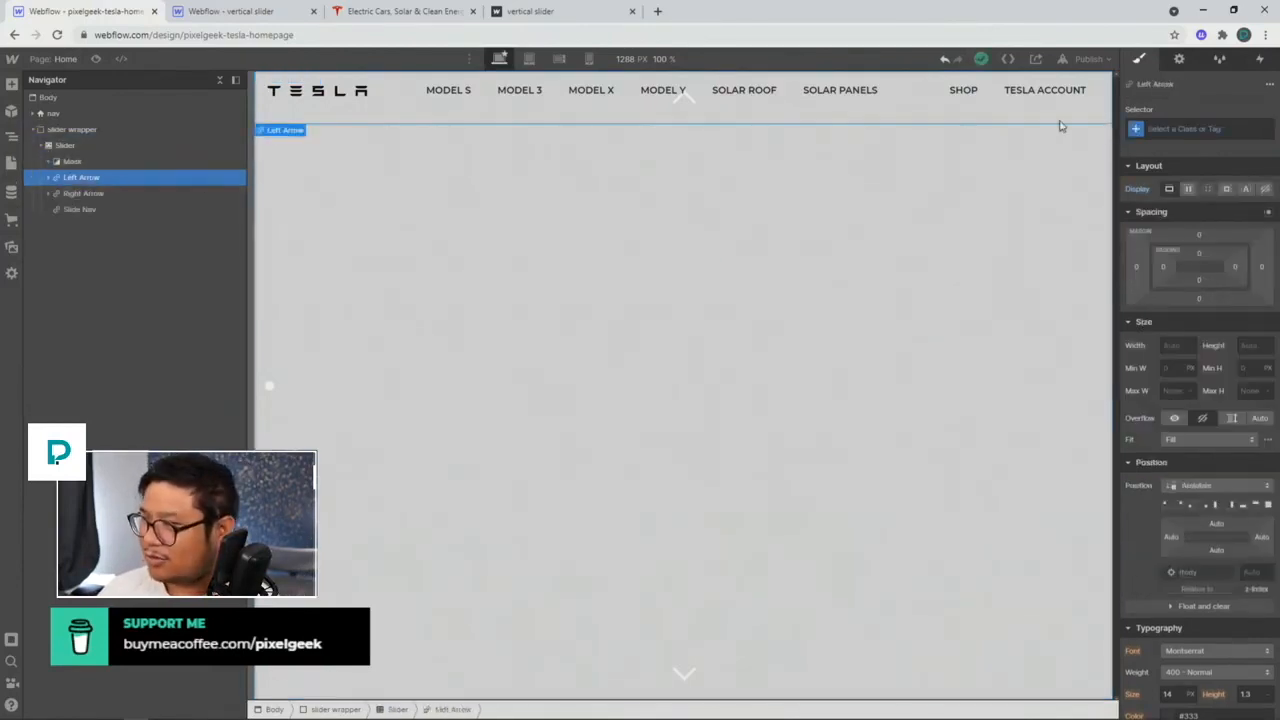
{"action": "left_click", "coordinate": [1180, 129]}
{"action": "type", "text": "hide"}
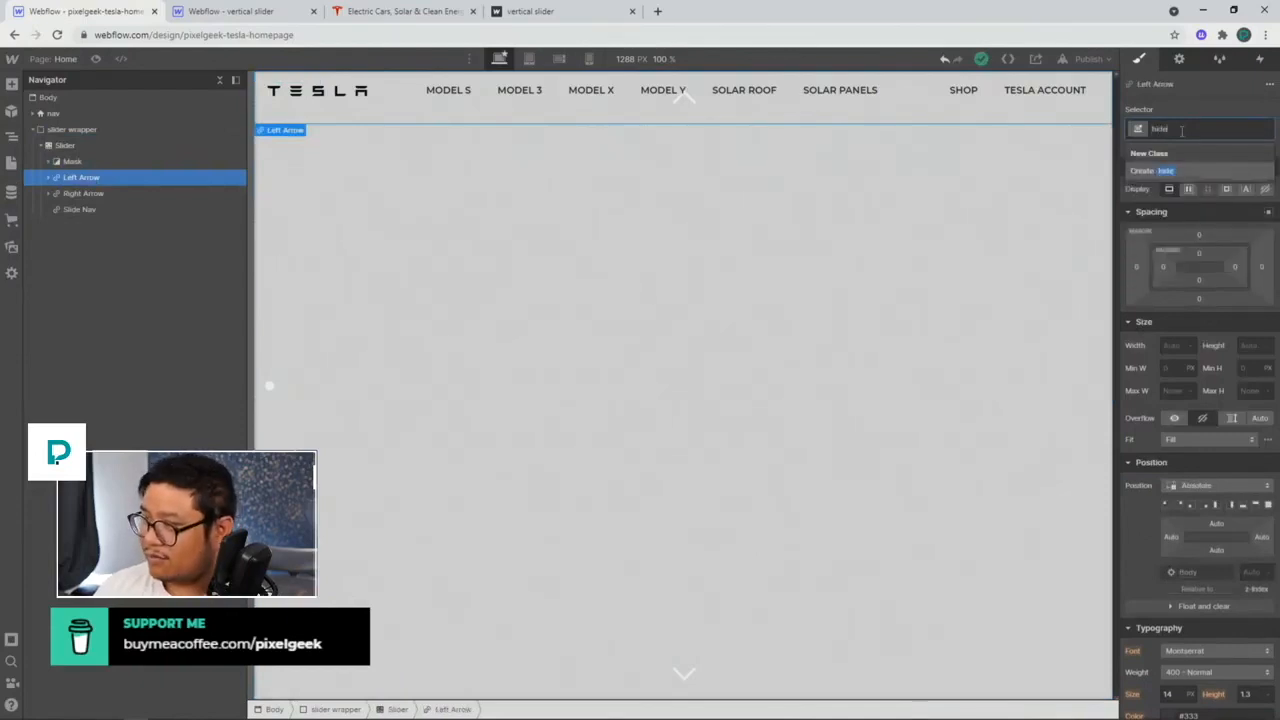
{"action": "key", "text": "Return"}
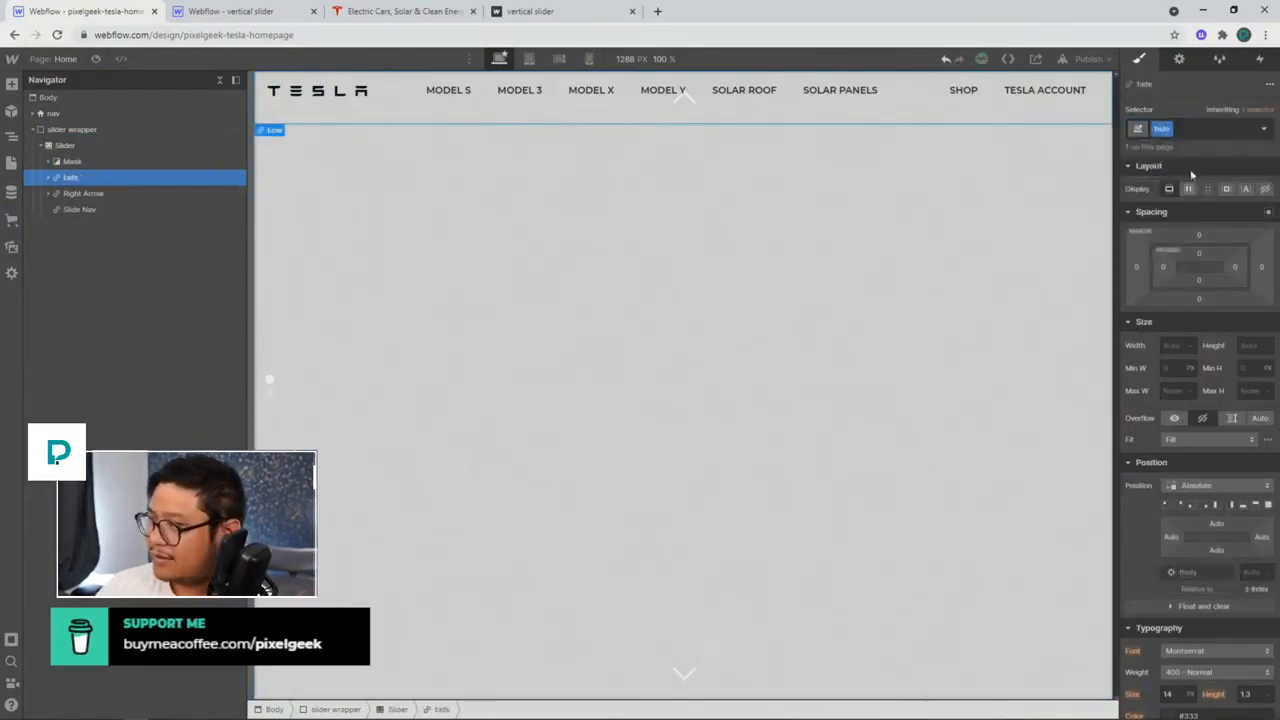
{"action": "left_click", "coordinate": [1267, 190]}
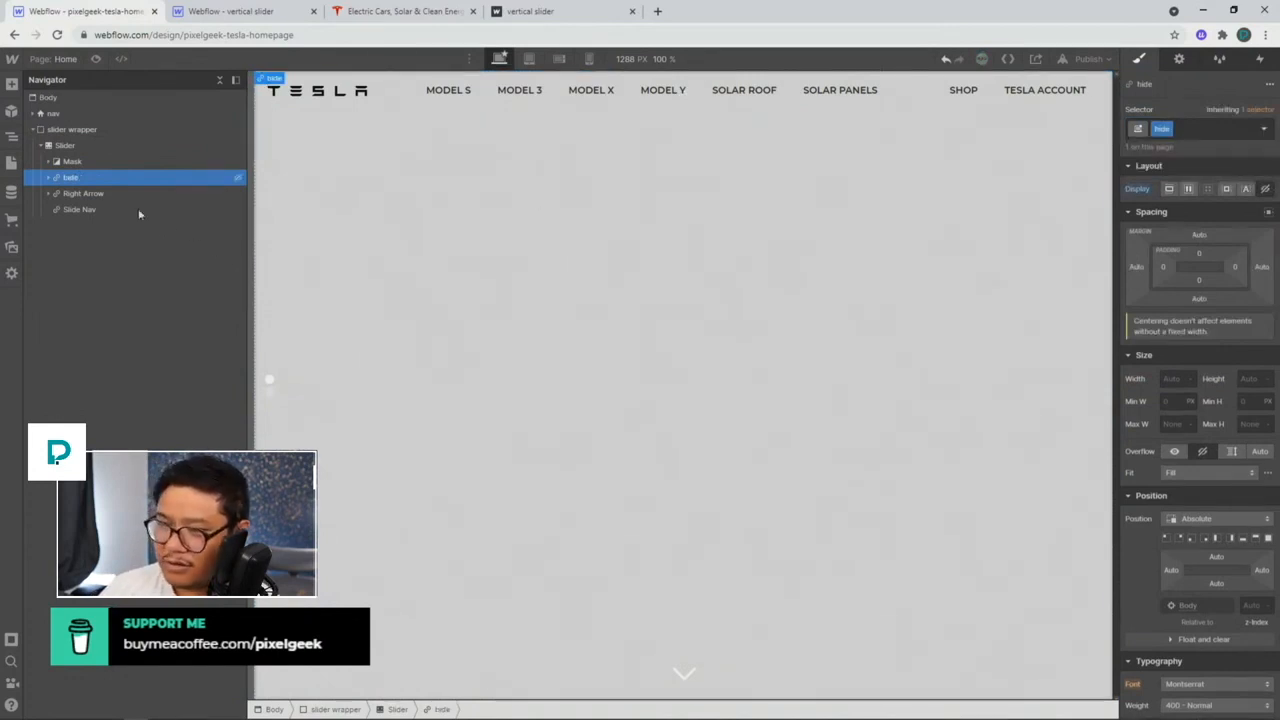
Step: Apply the 'hide' class to the Right Arrow and Slide Nav as well
{"action": "left_click", "coordinate": [100, 197]}
{"action": "key", "text": "ctrl+Return"}
{"action": "type", "text": "hide"}
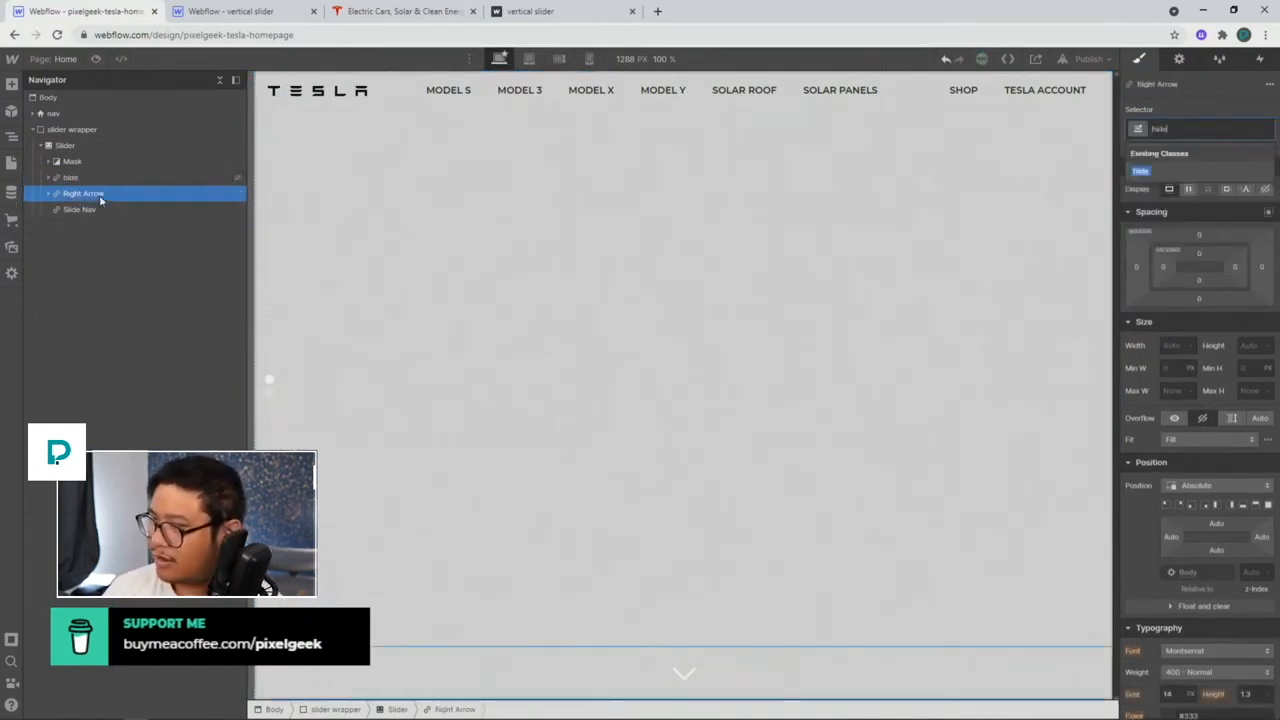
{"action": "key", "text": "Return"}
{"action": "left_click", "coordinate": [88, 210]}
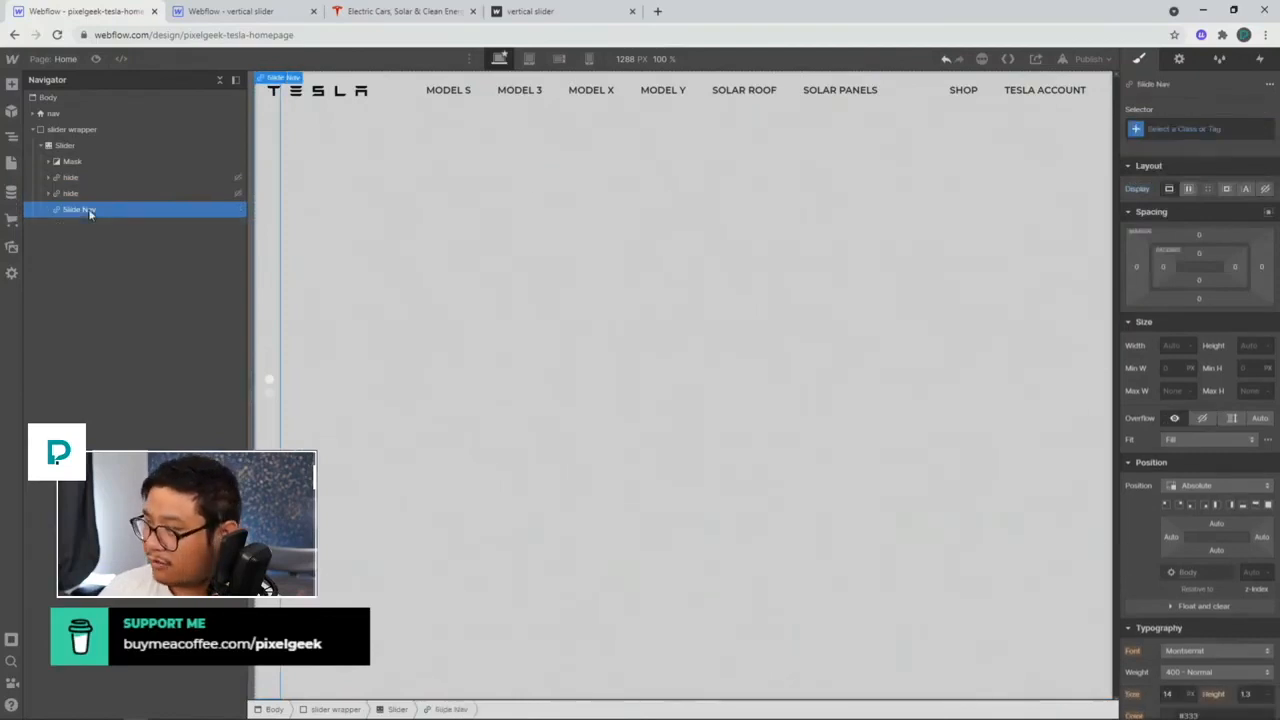
{"action": "key", "text": "ctrl+Return"}
{"action": "type", "text": "hide"}
{"action": "key", "text": "Return"}
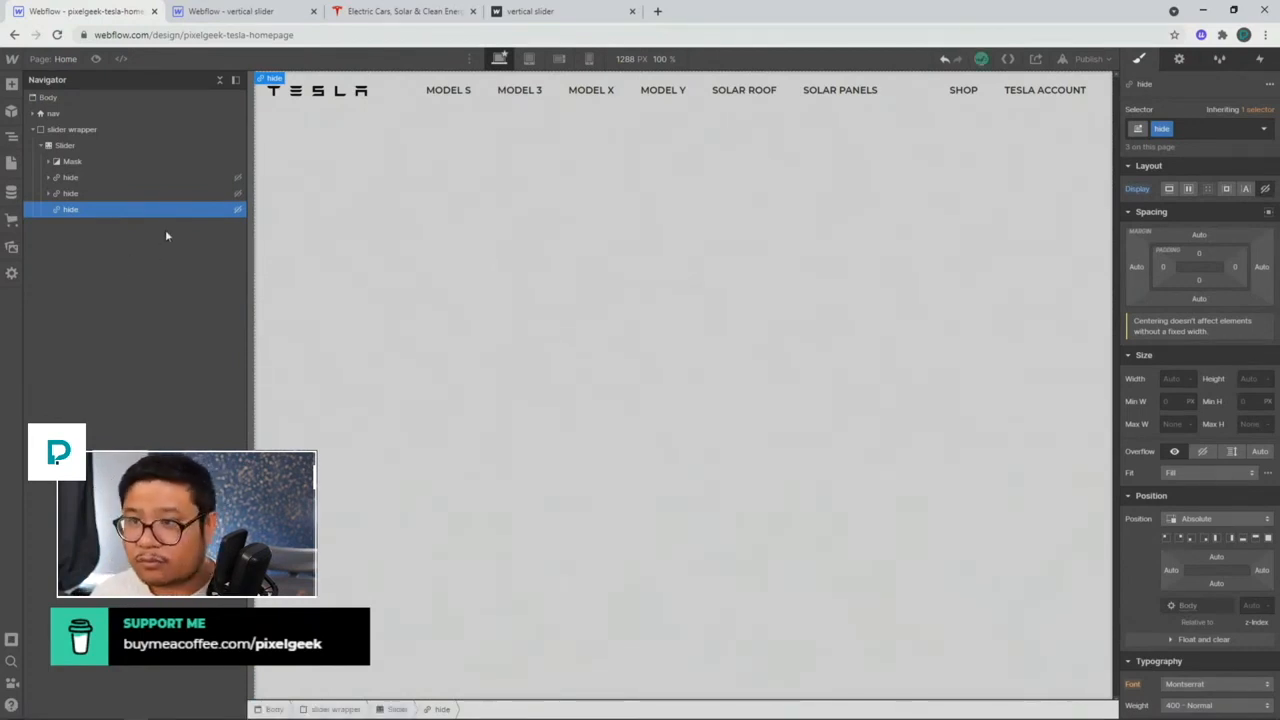
{"action": "left_click", "coordinate": [528, 233]}
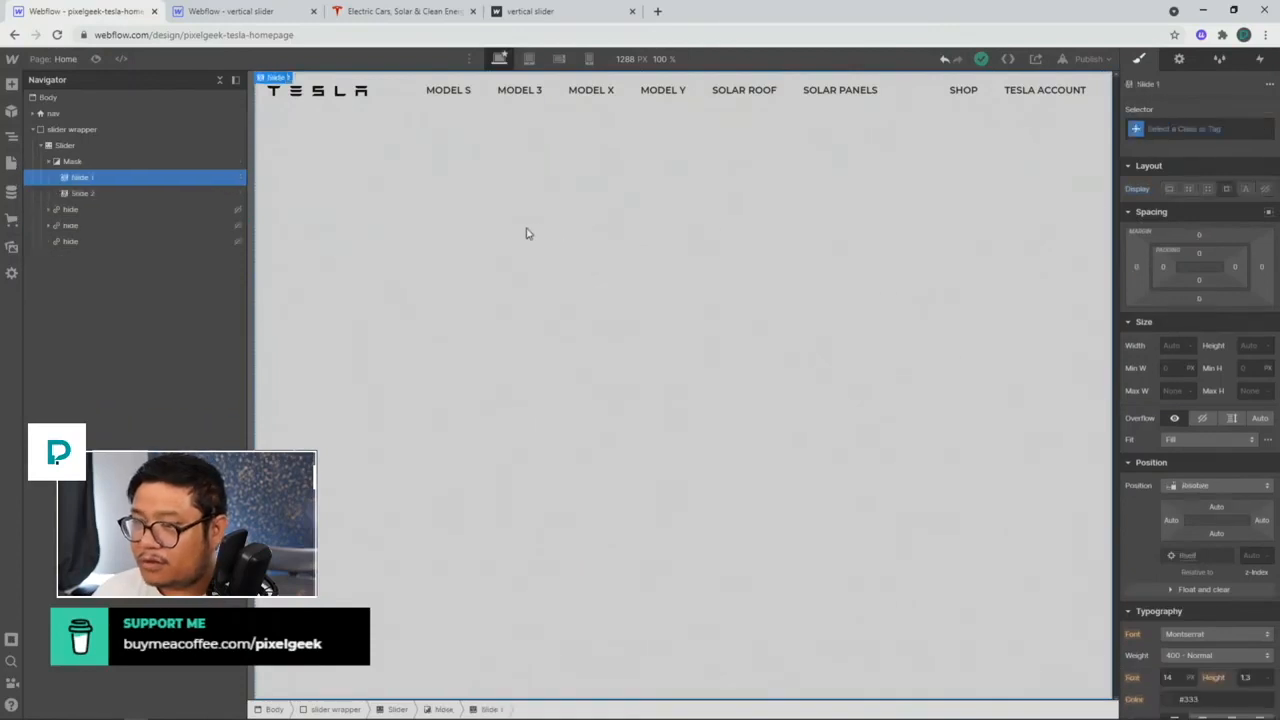
{"action": "left_click", "coordinate": [192, 12]}
{"action": "left_click", "coordinate": [104, 162]}
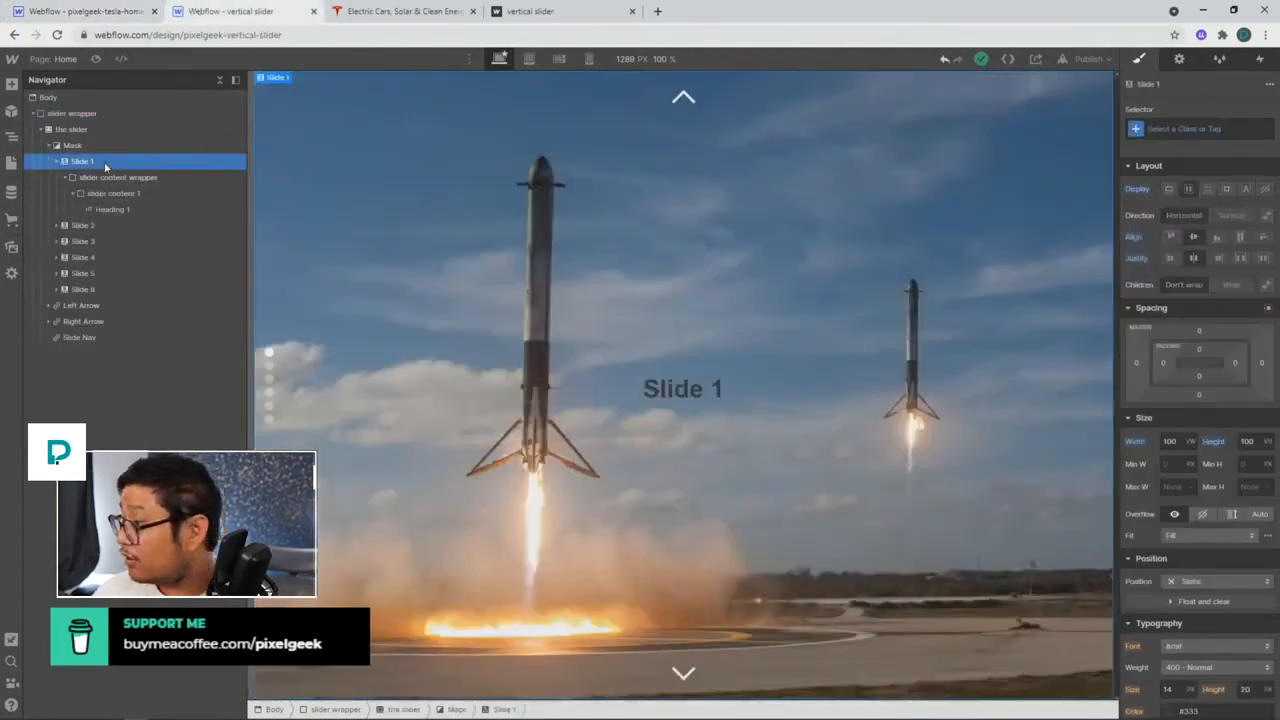
{"action": "scroll", "coordinate": [1090, 410], "scroll_direction": "down", "scroll_amount": 5}
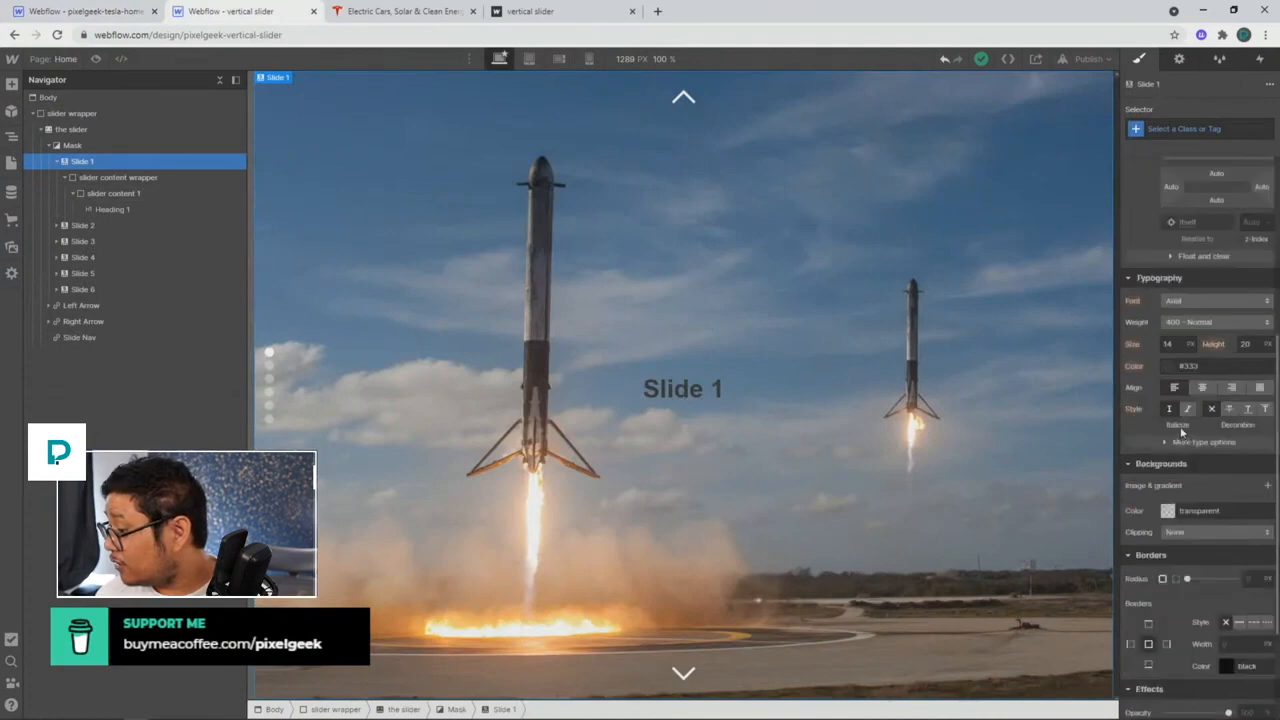
{"action": "left_click", "coordinate": [126, 178]}
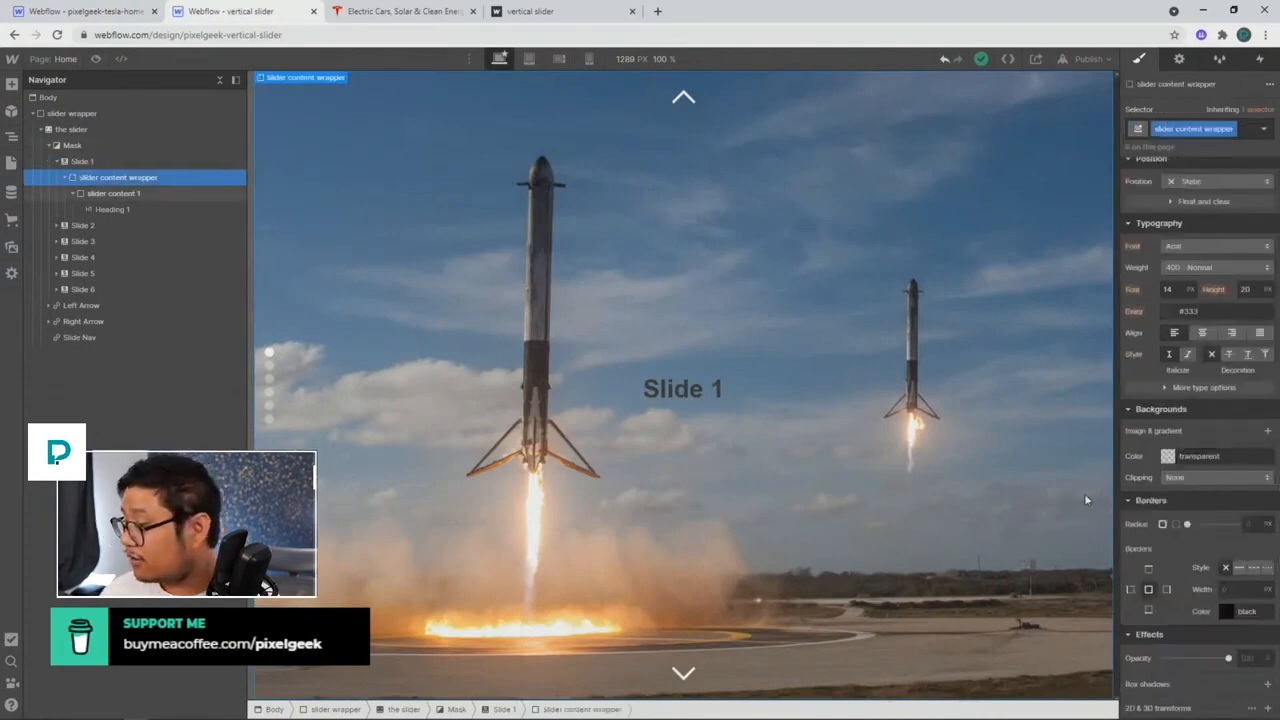
{"action": "scroll", "coordinate": [1205, 478], "scroll_direction": "up", "scroll_amount": 5}
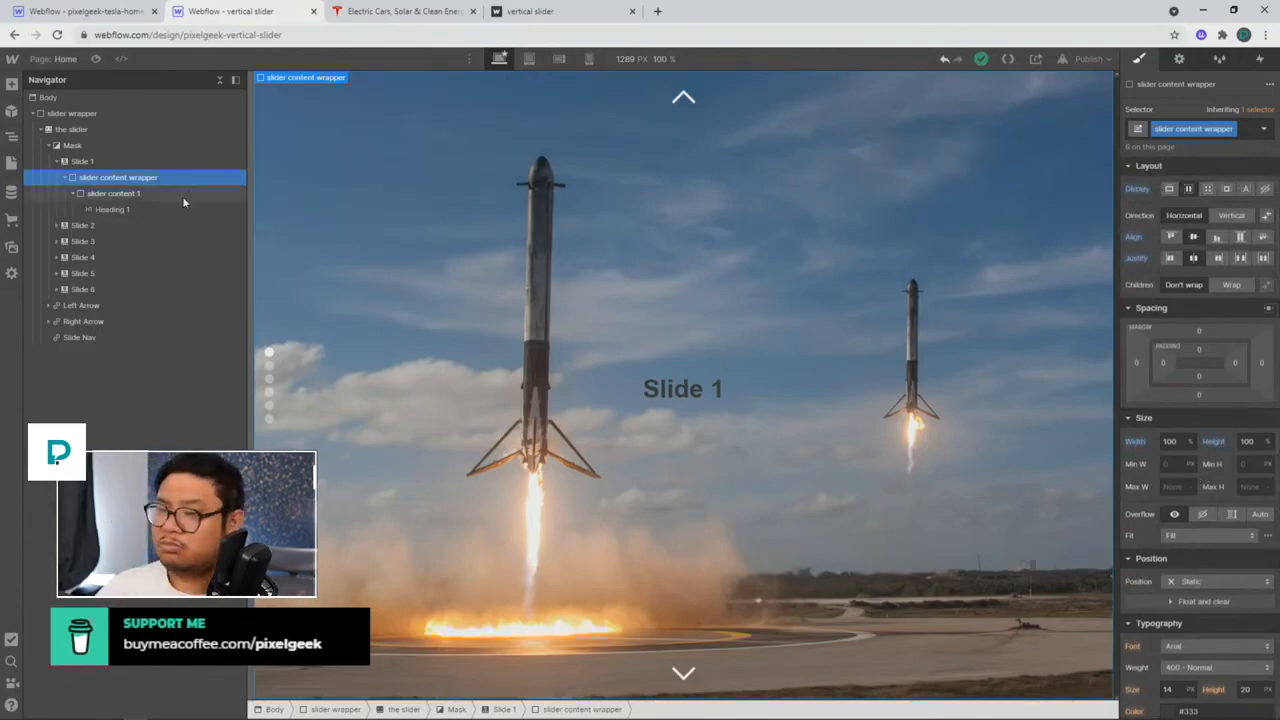
{"action": "left_click", "coordinate": [115, 17]}
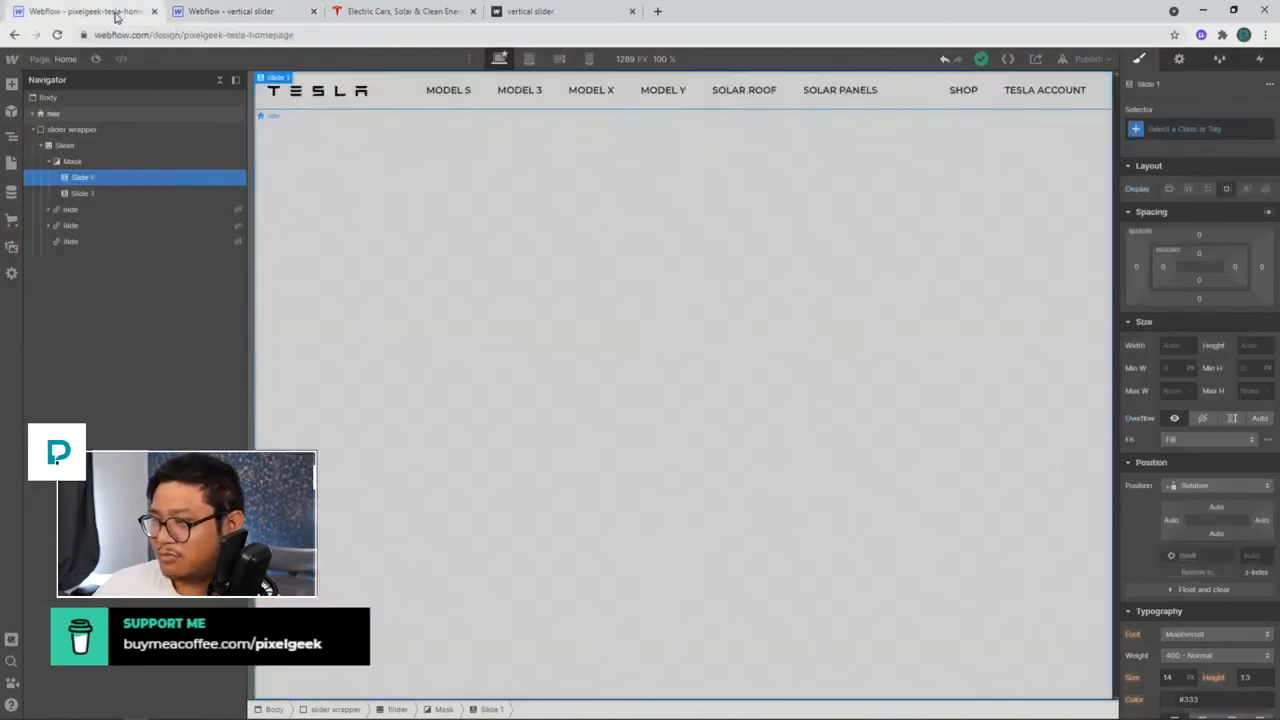
Step: Insert a Div Block into Slide 1 and give it the class 'slide wrapper'
{"action": "left_click", "coordinate": [119, 179]}
{"action": "key", "text": "ctrl+e"}
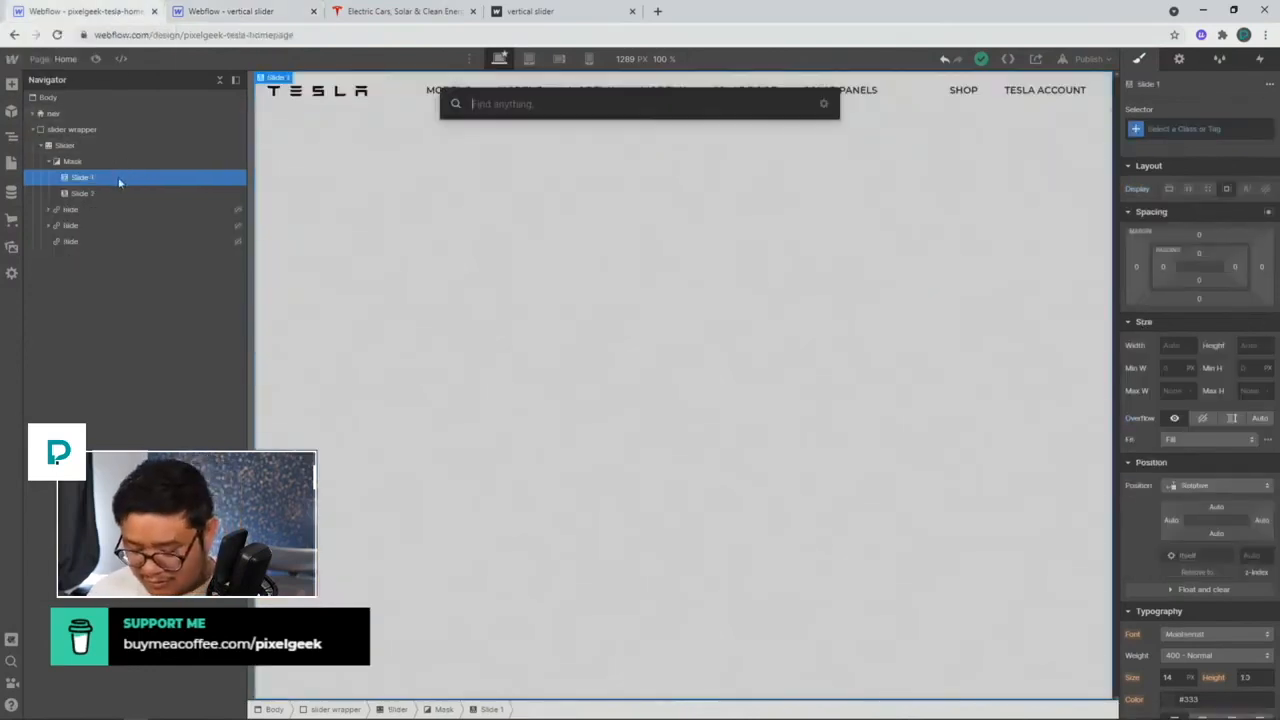
{"action": "type", "text": "sli"}
{"action": "key", "text": "BackSpace"}
{"action": "key", "text": "BackSpace"}
{"action": "key", "text": "BackSpace"}
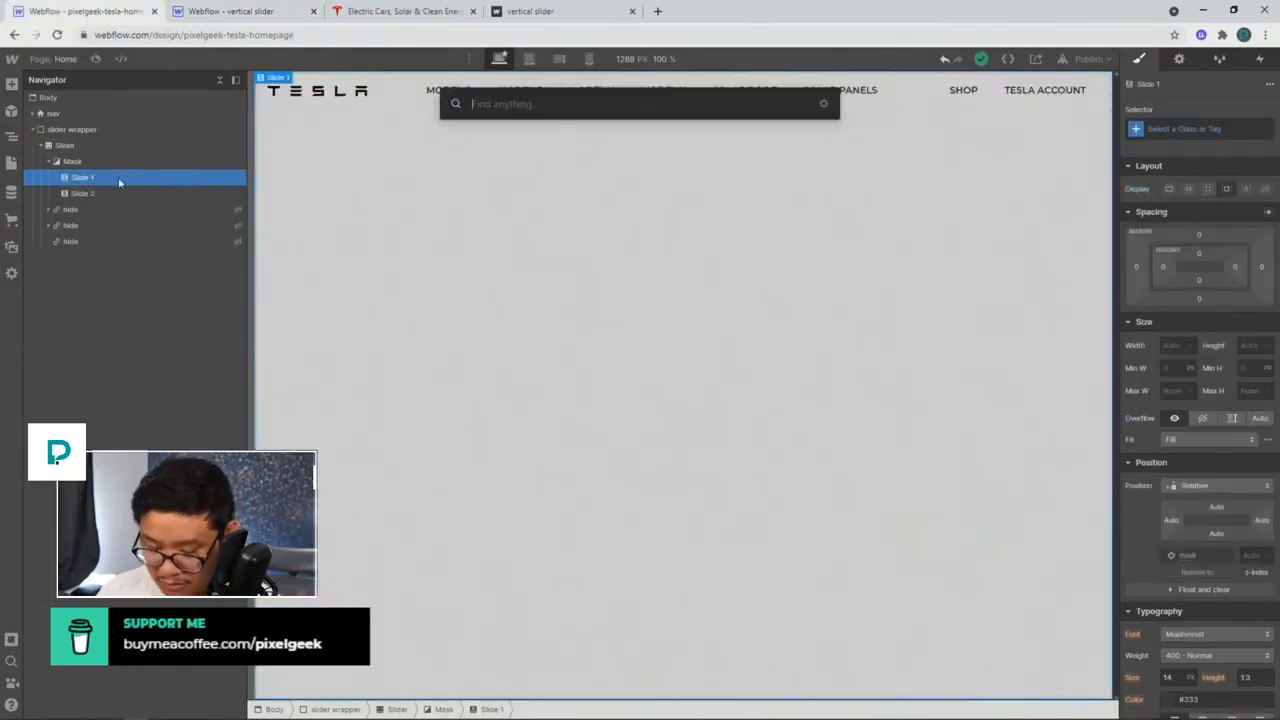
{"action": "type", "text": "div"}
{"action": "key", "text": "Return"}
{"action": "key", "text": "ctrl+Return"}
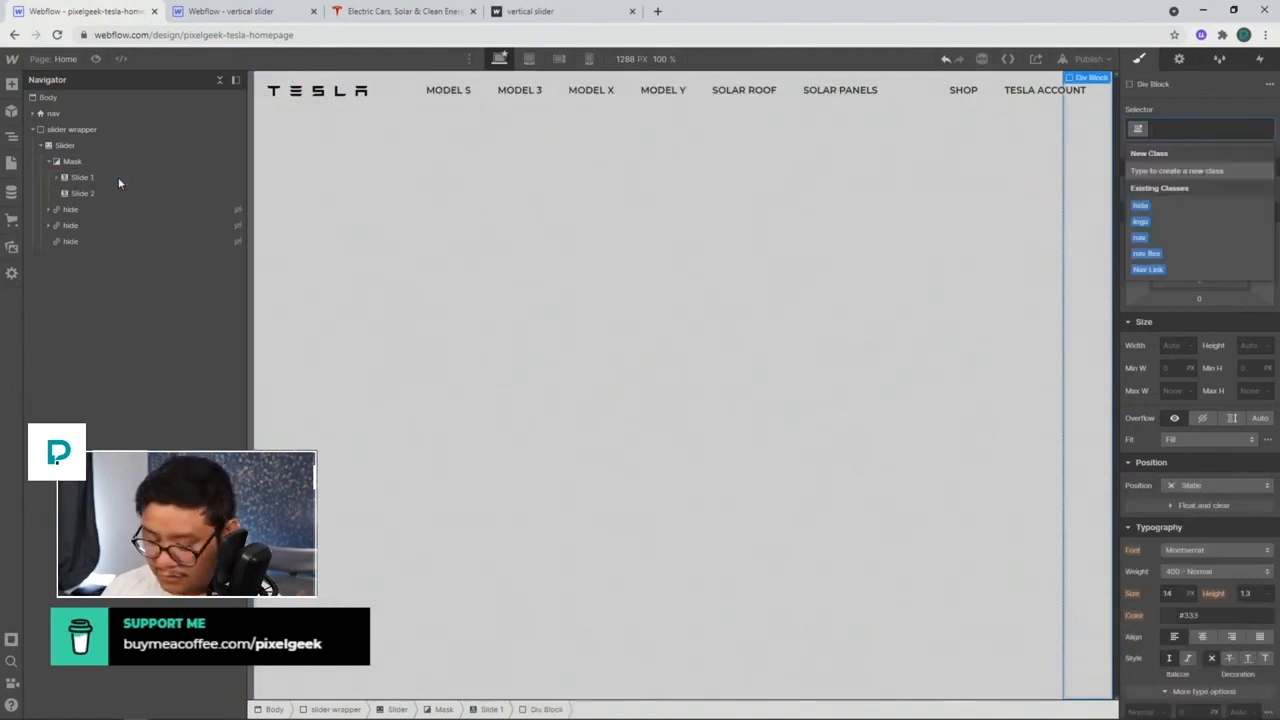
{"action": "key", "text": "Escape"}
{"action": "left_click", "coordinate": [57, 177]}
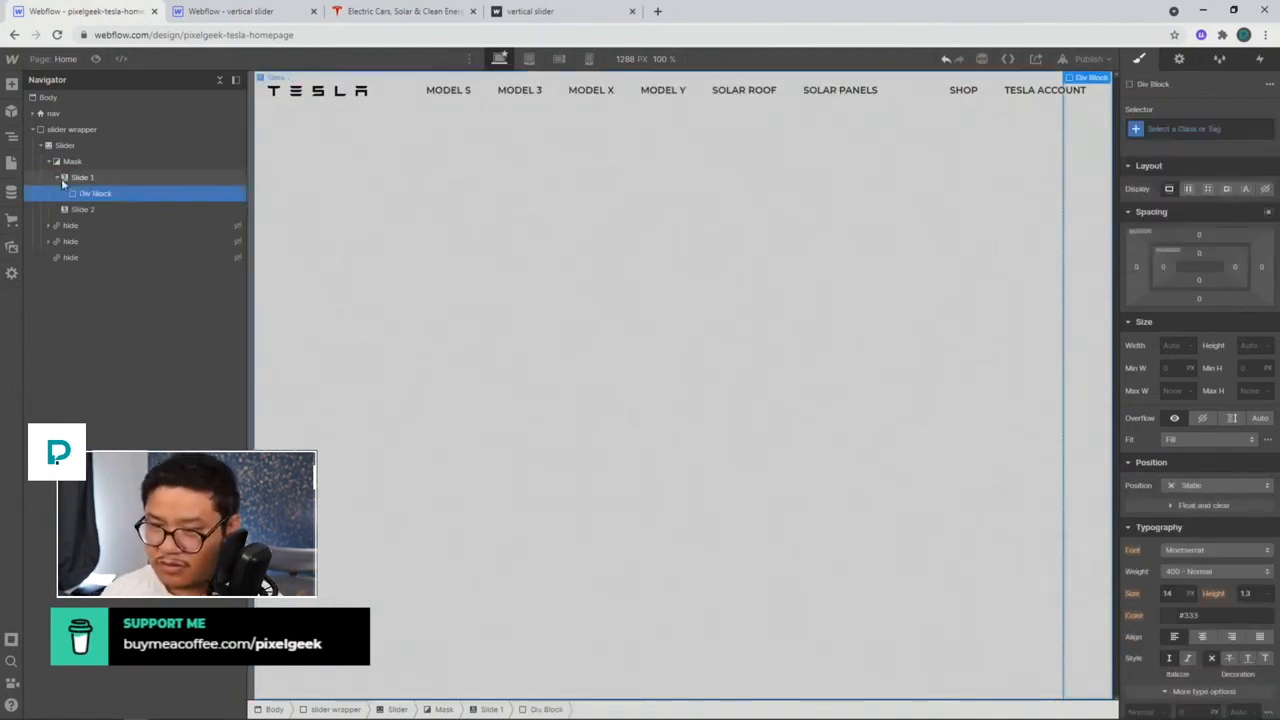
{"action": "key", "text": "ctrl+Return"}
{"action": "type", "text": "slide"}
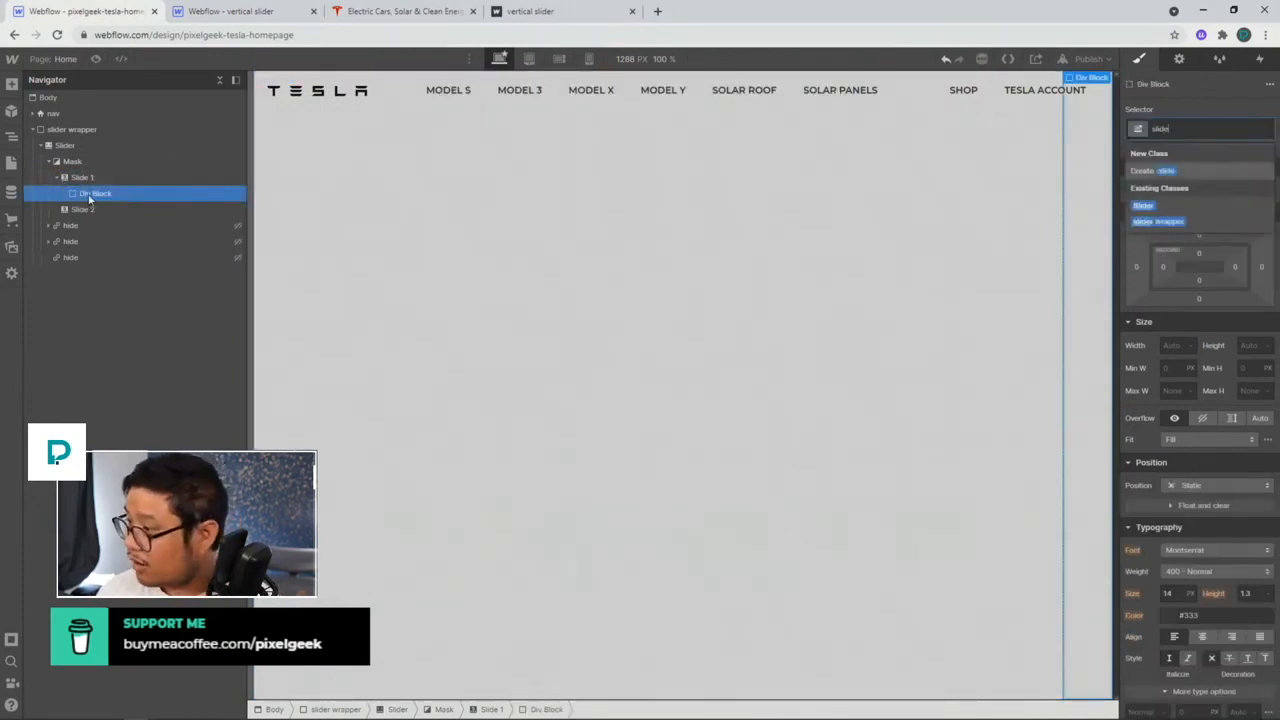
{"action": "type", "text": " wrapper"}
{"action": "key", "text": "Return"}
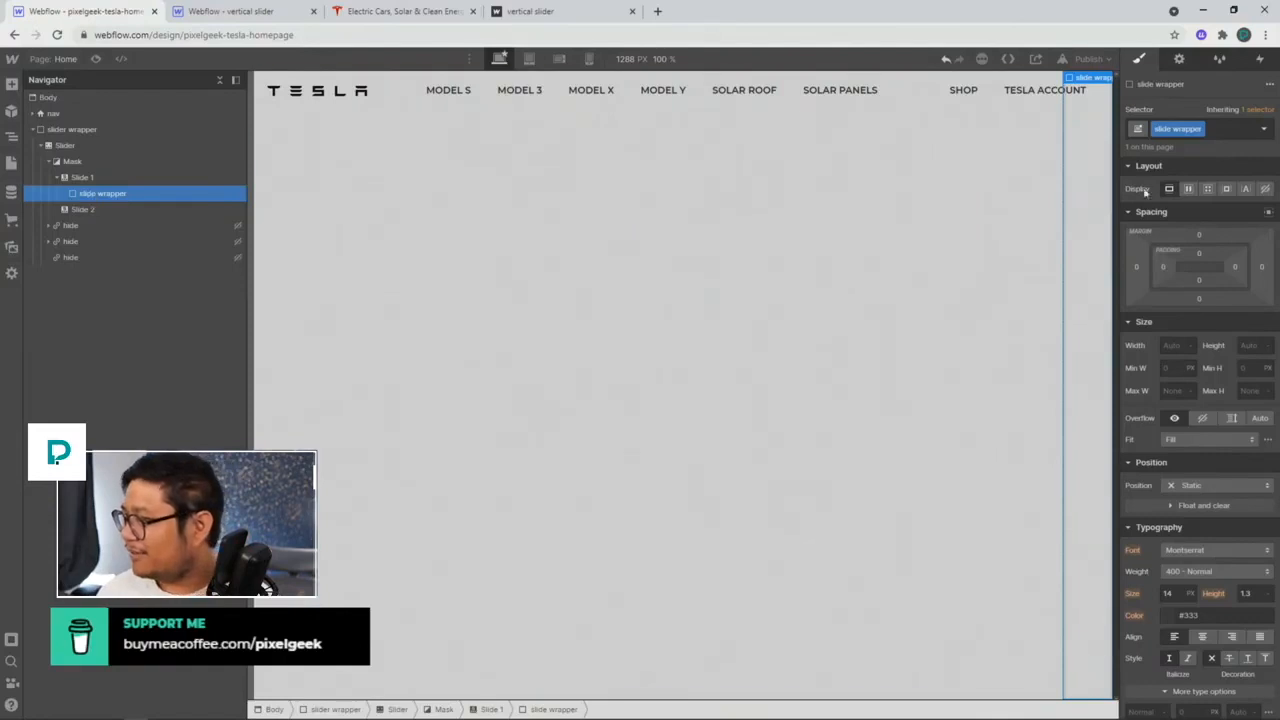
Step: Set the slide wrapper to flex, justify center, width 100% and height 100
{"action": "left_click", "coordinate": [1188, 188]}
{"action": "left_click", "coordinate": [1193, 257]}
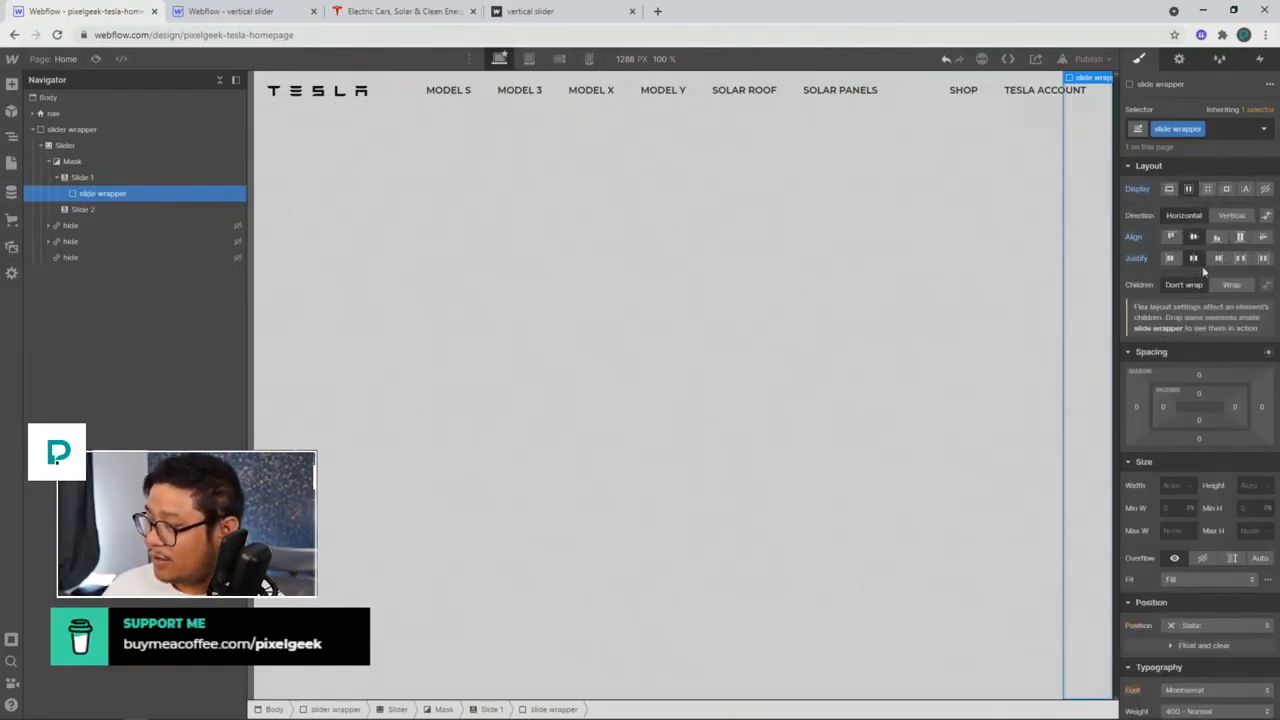
{"action": "left_click", "coordinate": [1170, 485]}
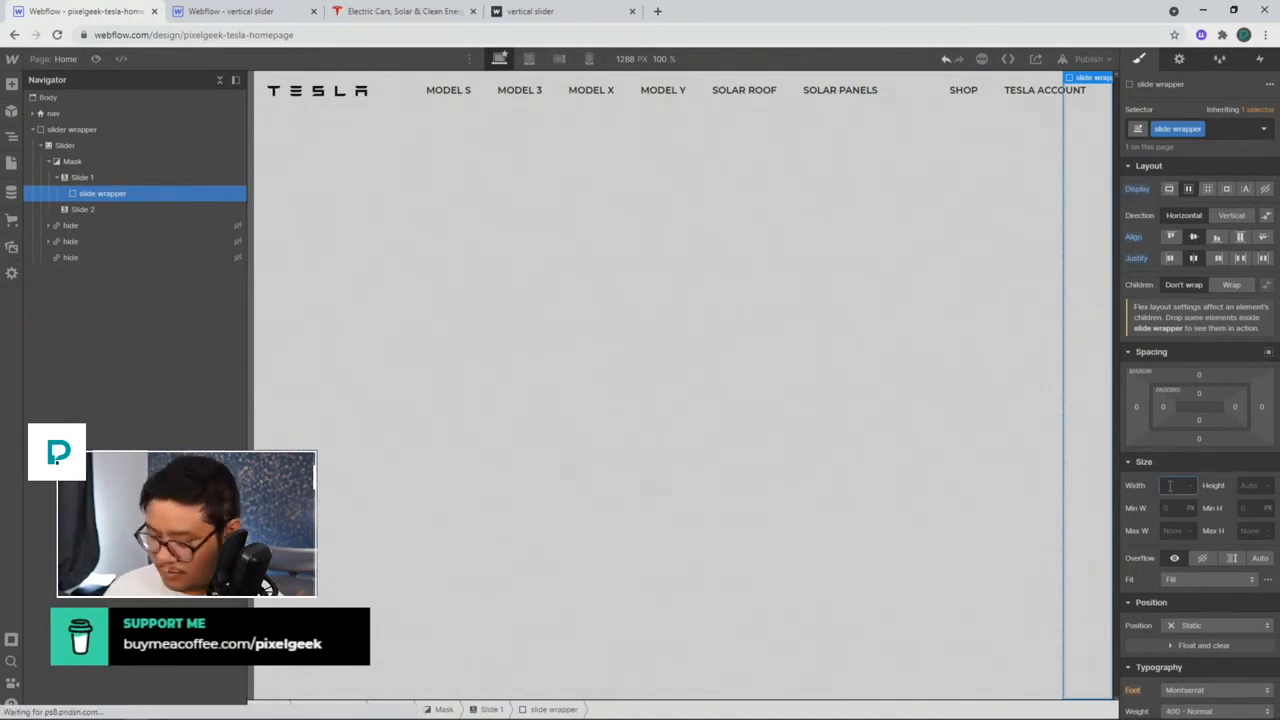
{"action": "key", "text": "Tab"}
{"action": "type", "text": "10"}
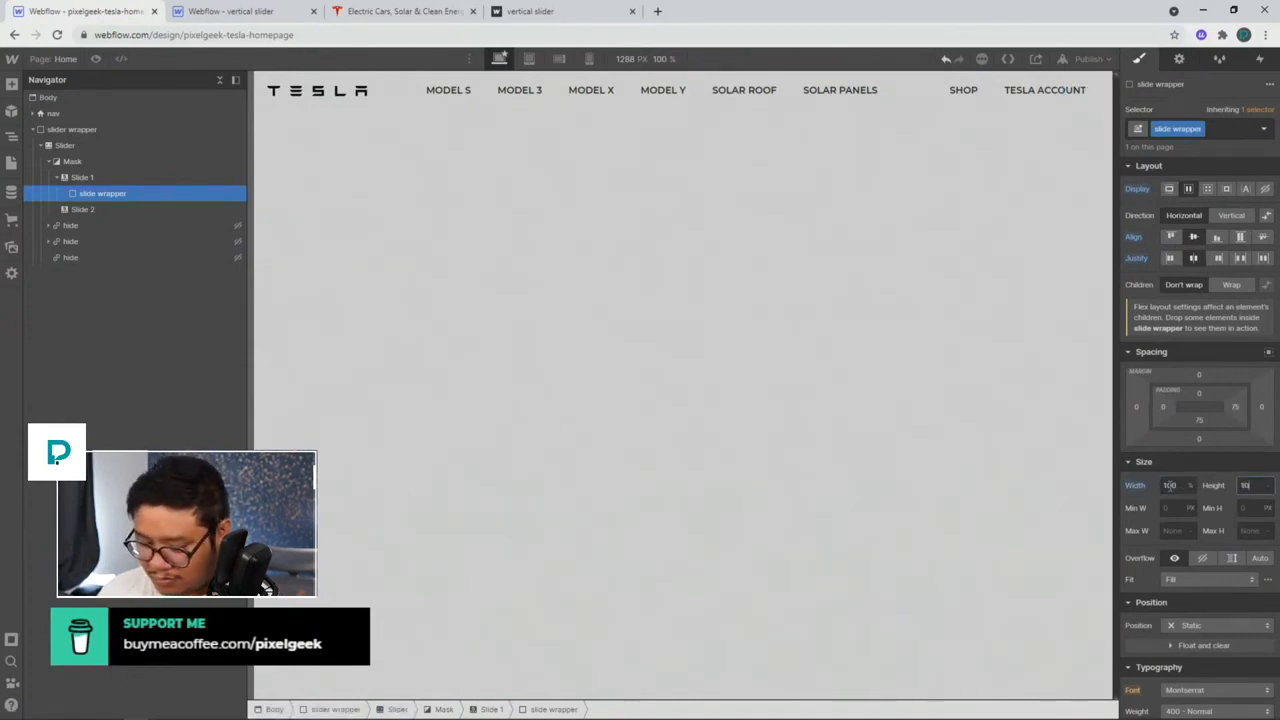
{"action": "type", "text": "0"}
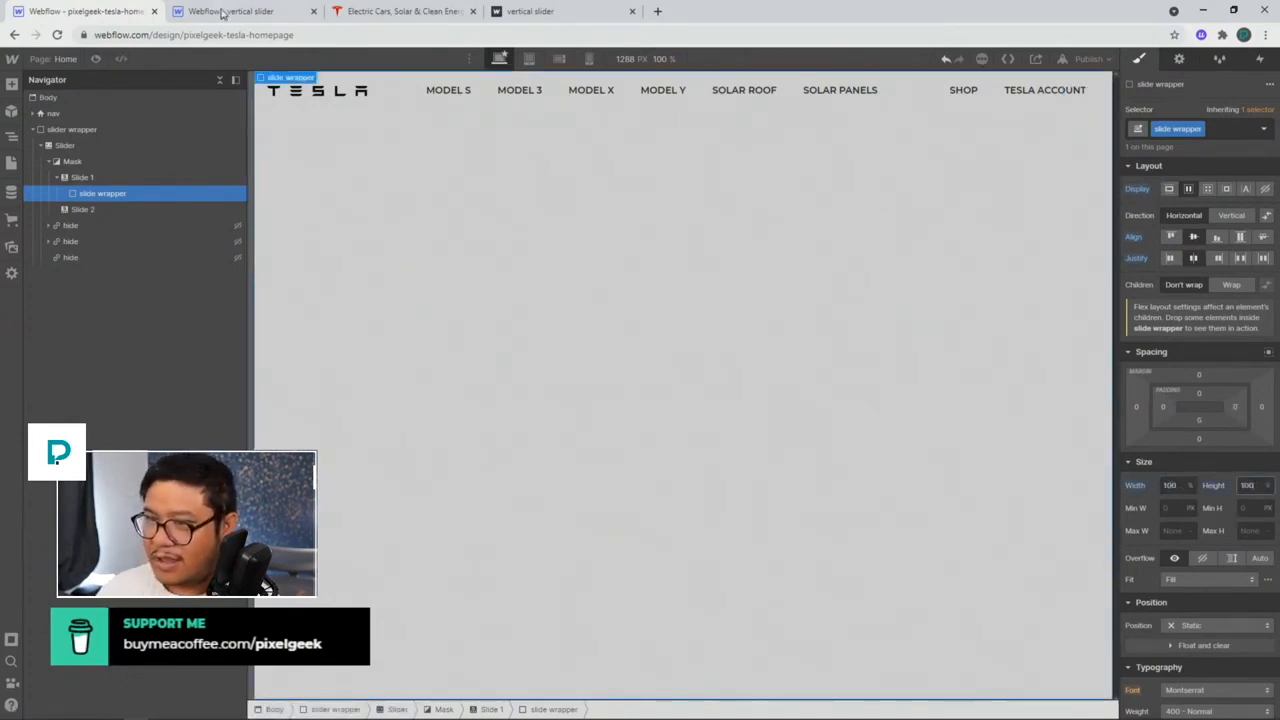
{"action": "left_click", "coordinate": [222, 12]}
{"action": "left_click", "coordinate": [115, 193]}
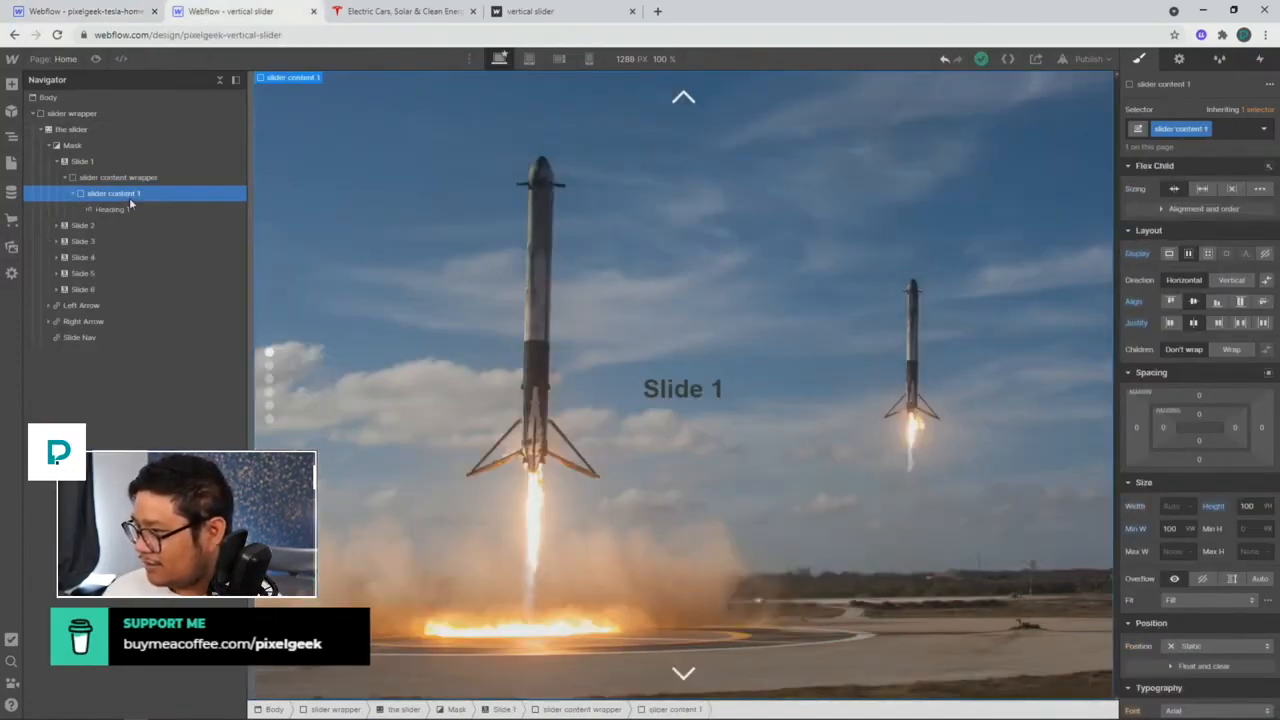
{"action": "left_click", "coordinate": [112, 179]}
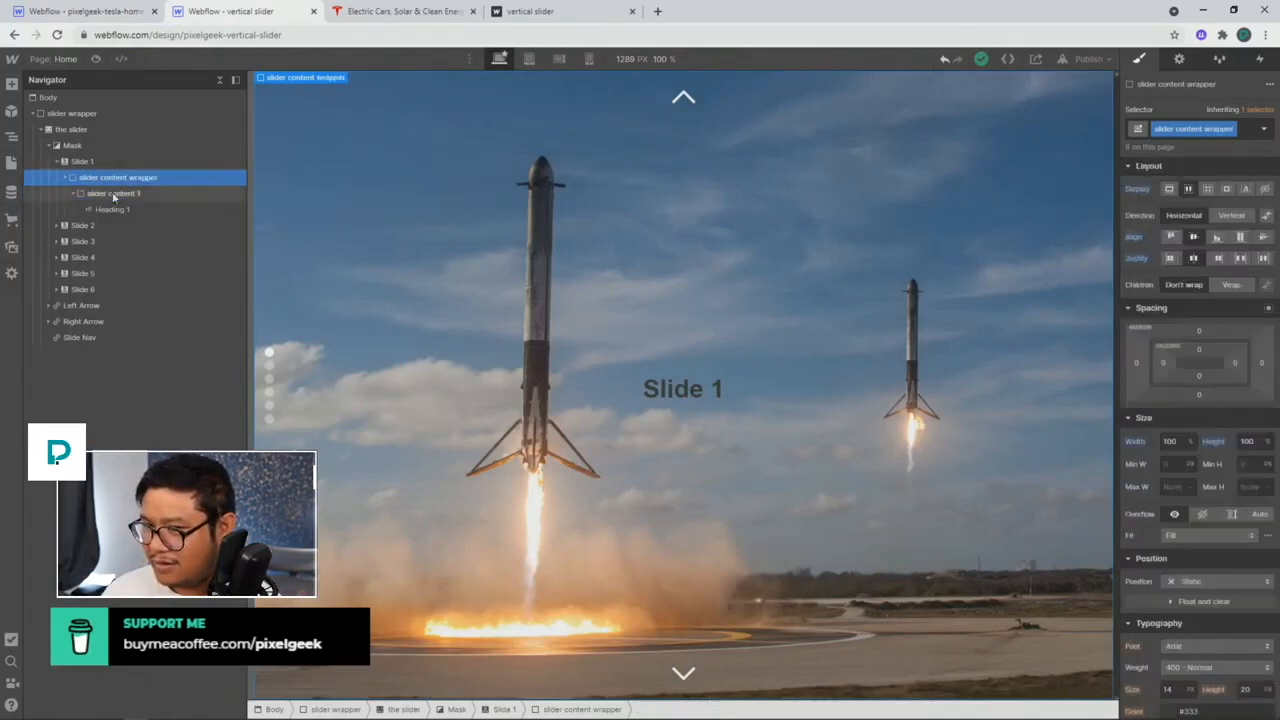
{"action": "left_click", "coordinate": [128, 195]}
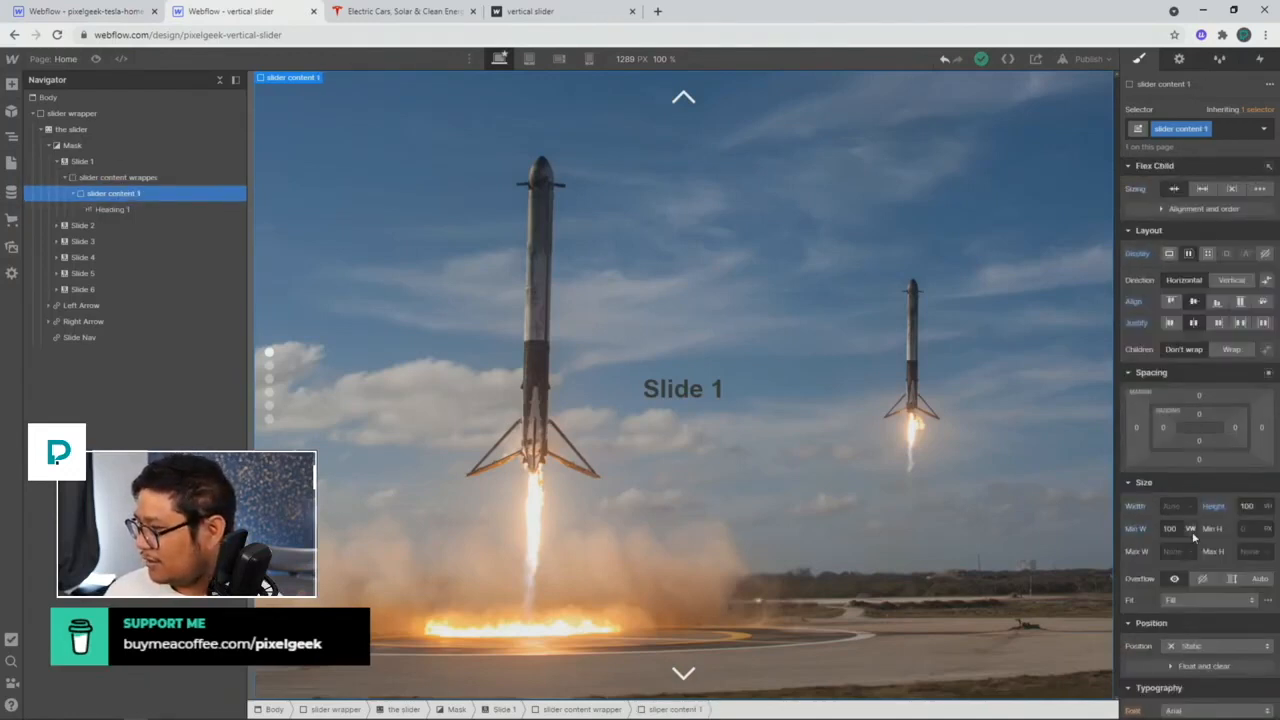
{"action": "scroll", "coordinate": [1193, 537], "scroll_direction": "down", "scroll_amount": 10}
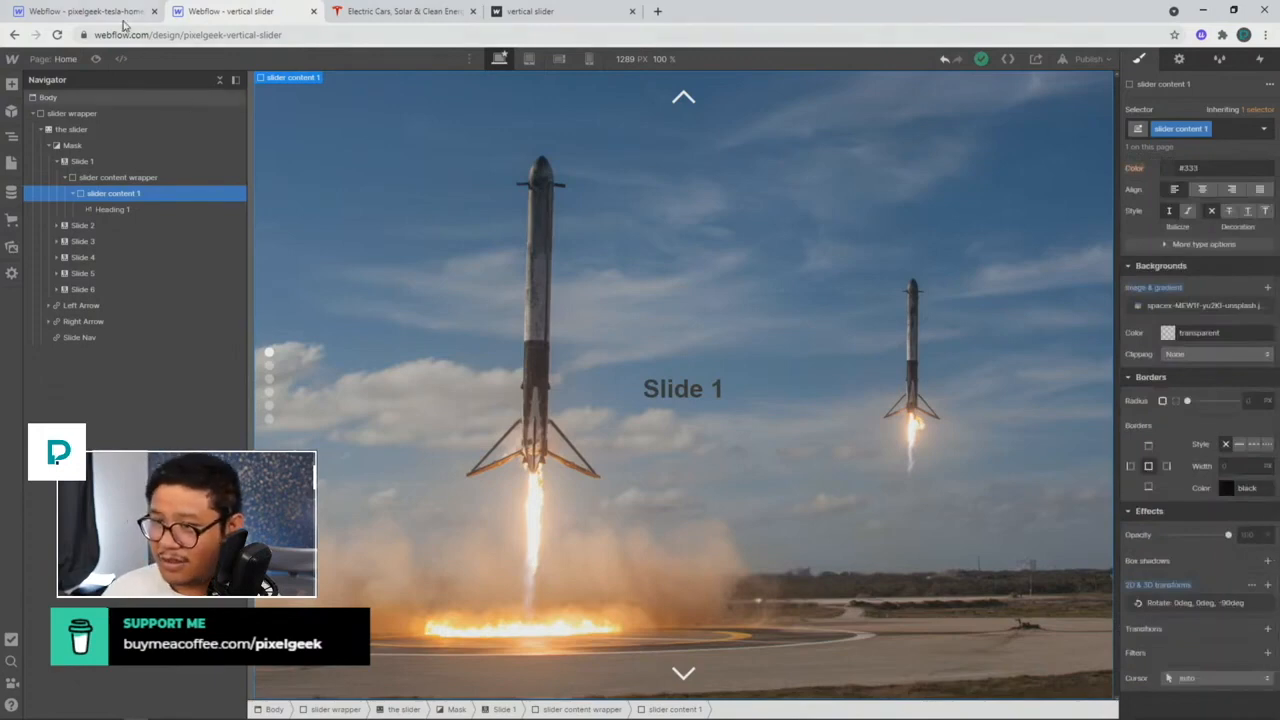
{"action": "scroll", "coordinate": [1235, 440], "scroll_direction": "up", "scroll_amount": 3}
{"action": "scroll", "coordinate": [1230, 449], "scroll_direction": "up", "scroll_amount": 1}
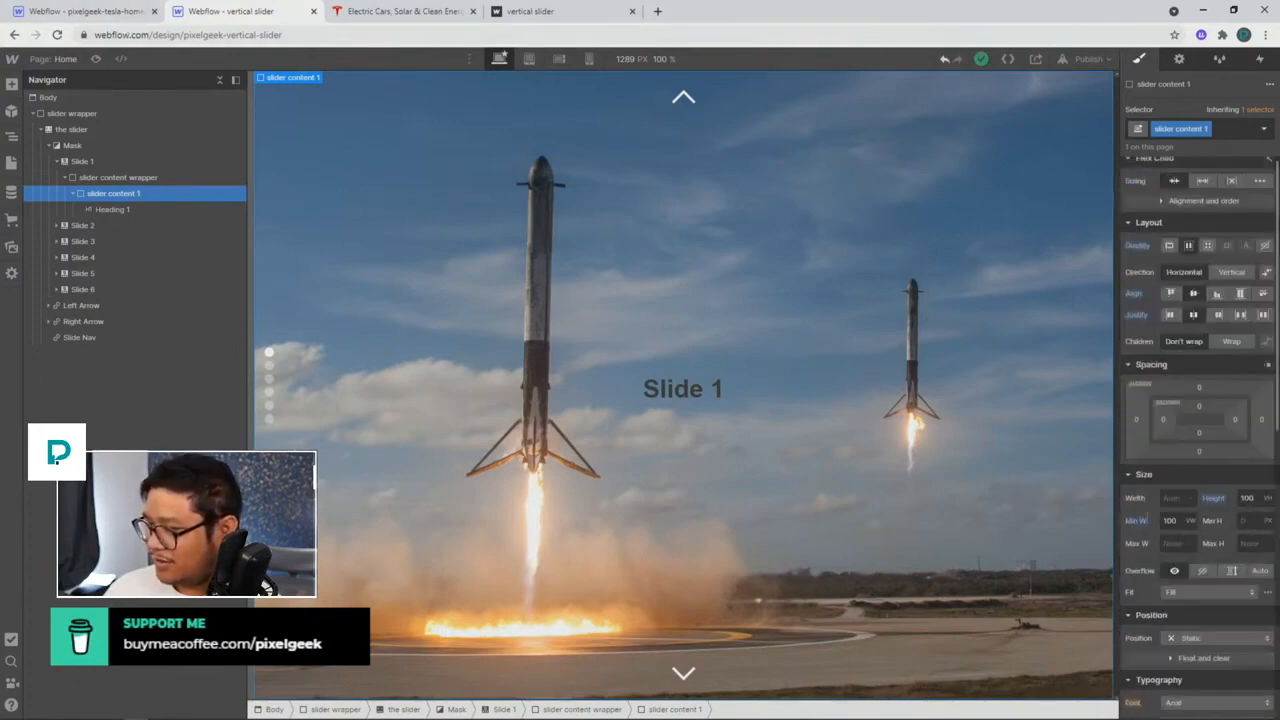
{"action": "left_click", "coordinate": [115, 14]}
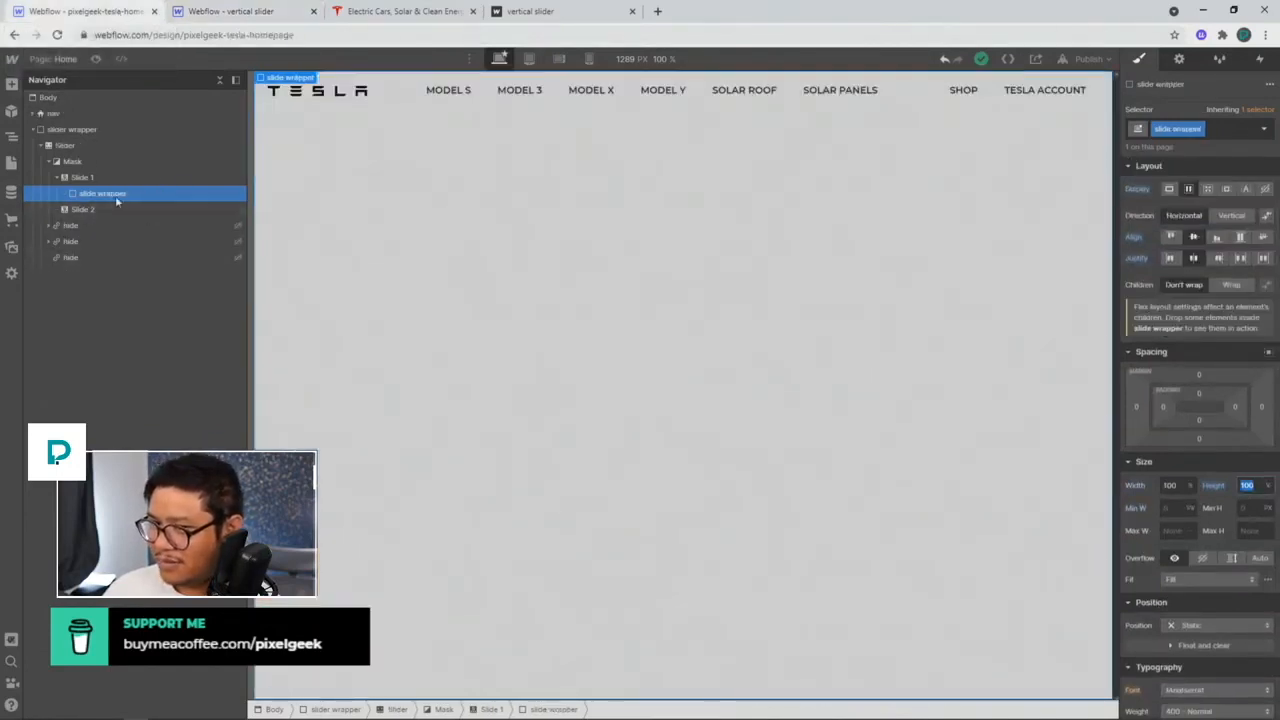
Step: Insert a Div Block inside the slide wrapper with the class 'slide content'
{"action": "key", "text": "ctrl+e"}
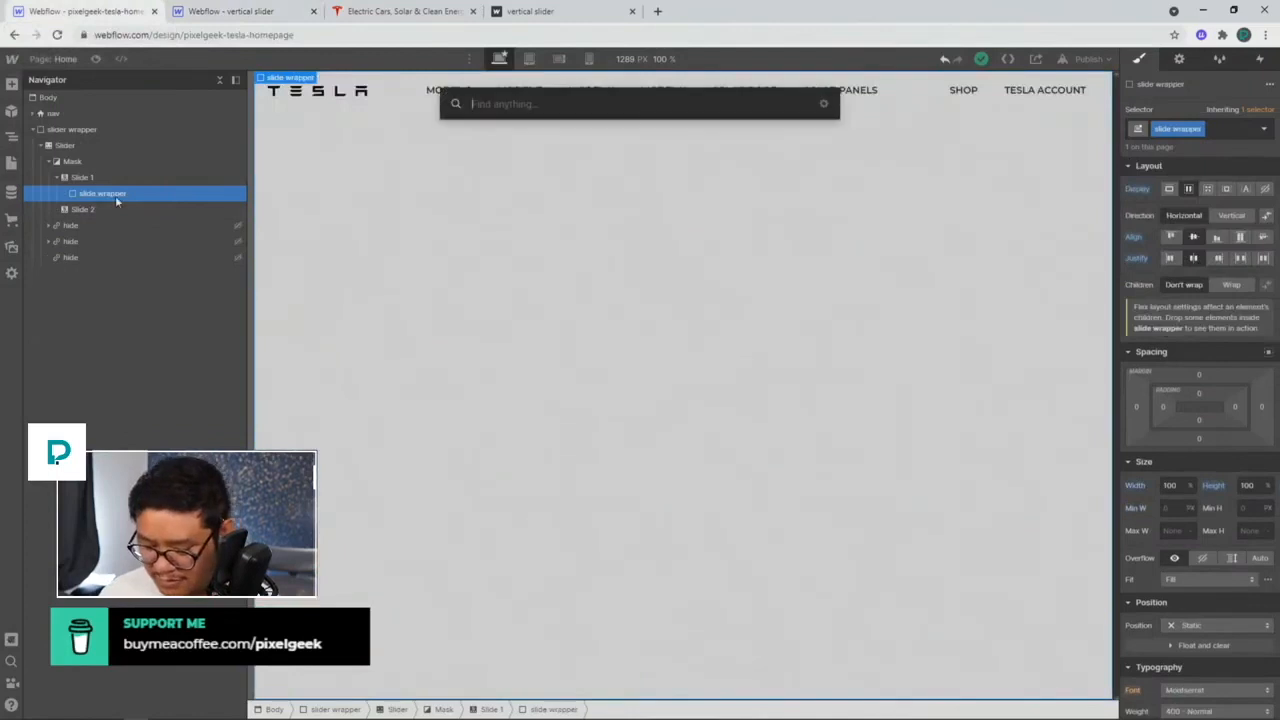
{"action": "type", "text": "slide"}
{"action": "key", "text": "BackSpace"}
{"action": "key", "text": "BackSpace"}
{"action": "key", "text": "BackSpace"}
{"action": "key", "text": "BackSpace"}
{"action": "key", "text": "BackSpace"}
{"action": "type", "text": "div"}
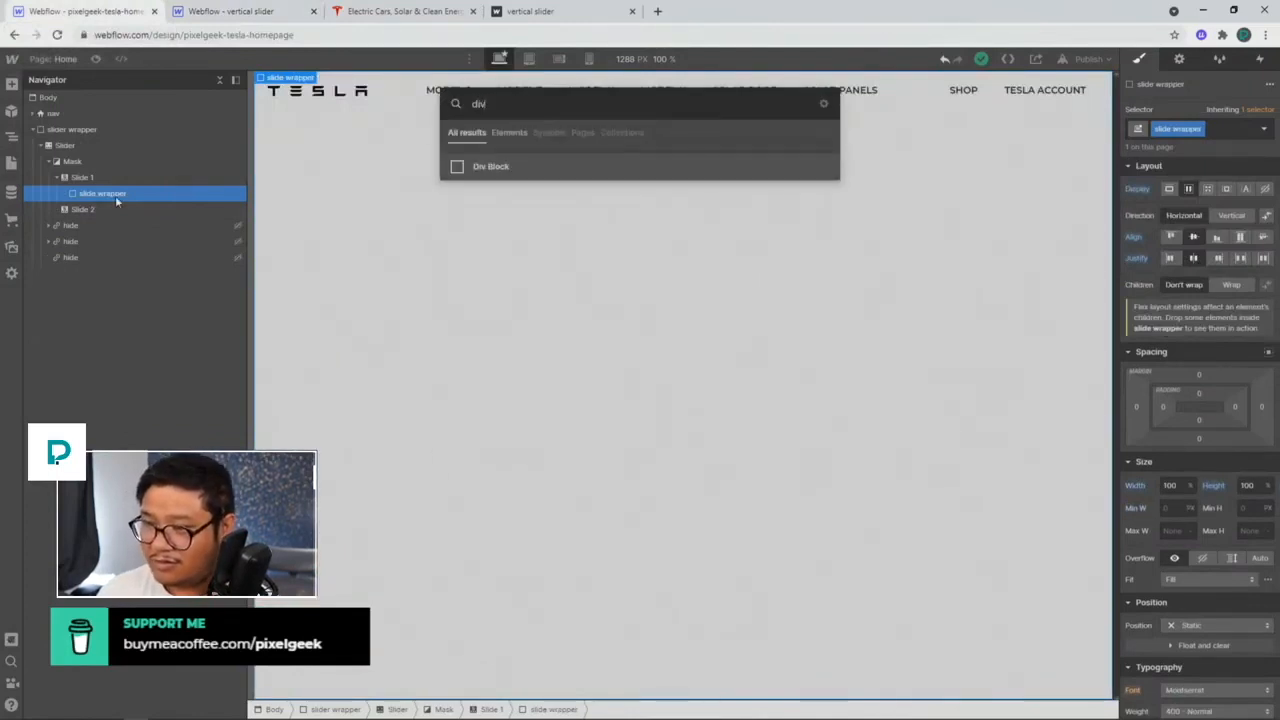
{"action": "key", "text": "Return"}
{"action": "key", "text": "ctrl+Return"}
{"action": "type", "text": "slide content"}
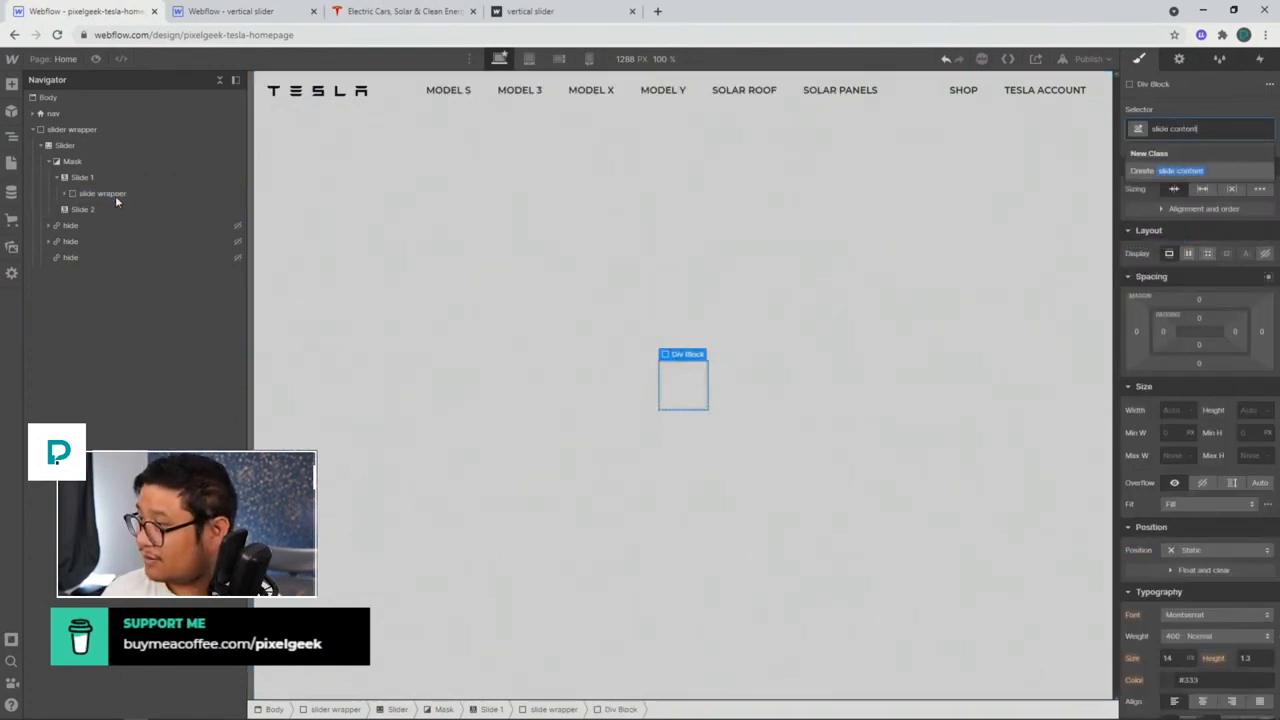
{"action": "key", "text": "Return"}
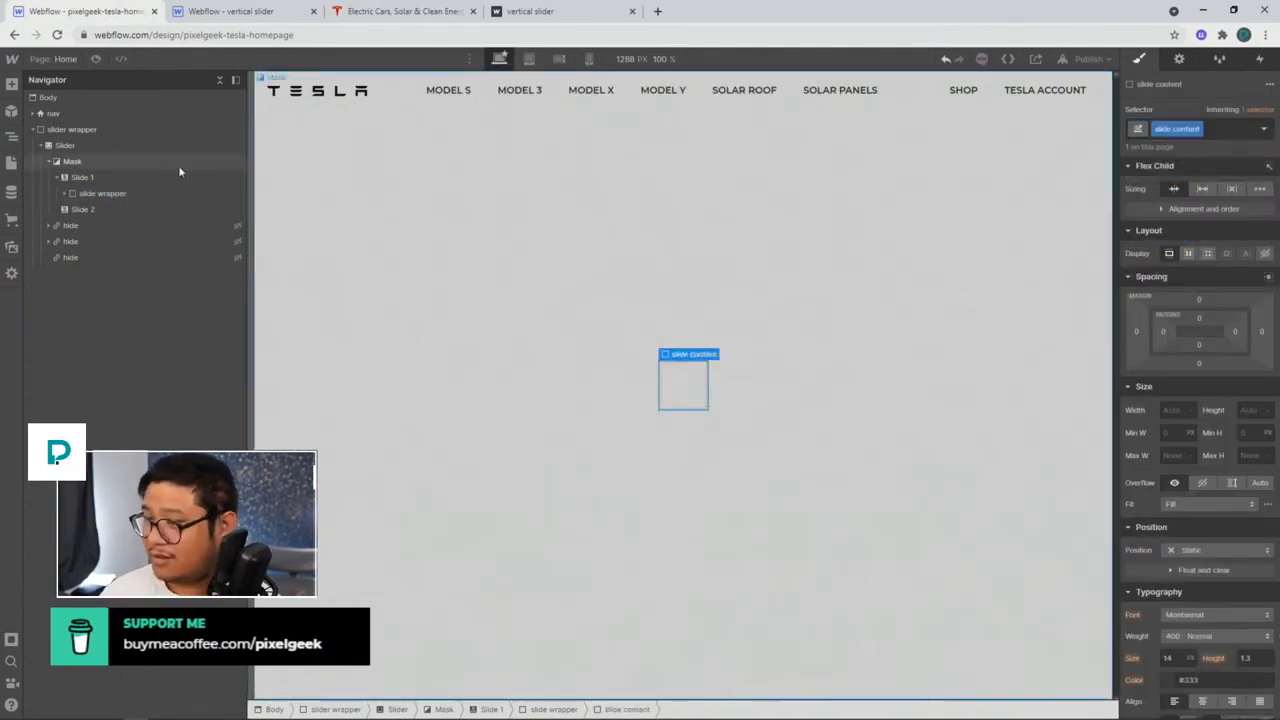
Step: Set the slide content's height to 100 and minimum width to 100vw
{"action": "left_click", "coordinate": [1243, 410]}
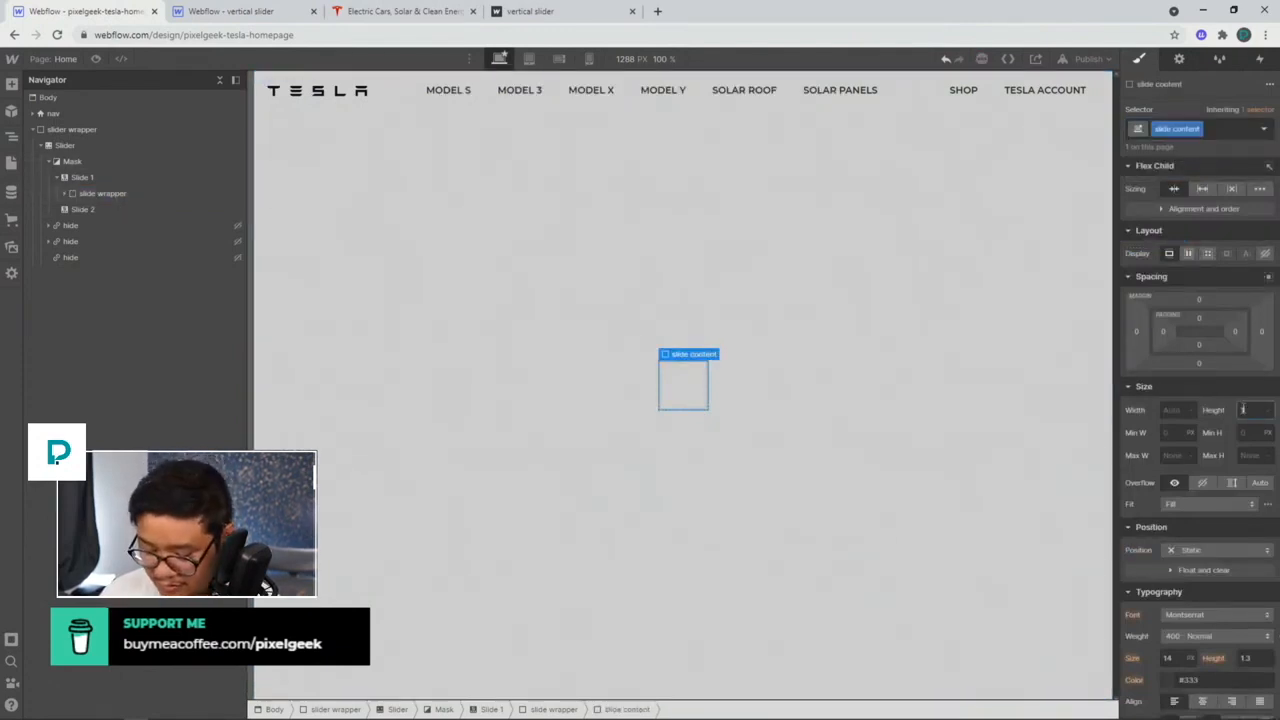
{"action": "type", "text": "100"}
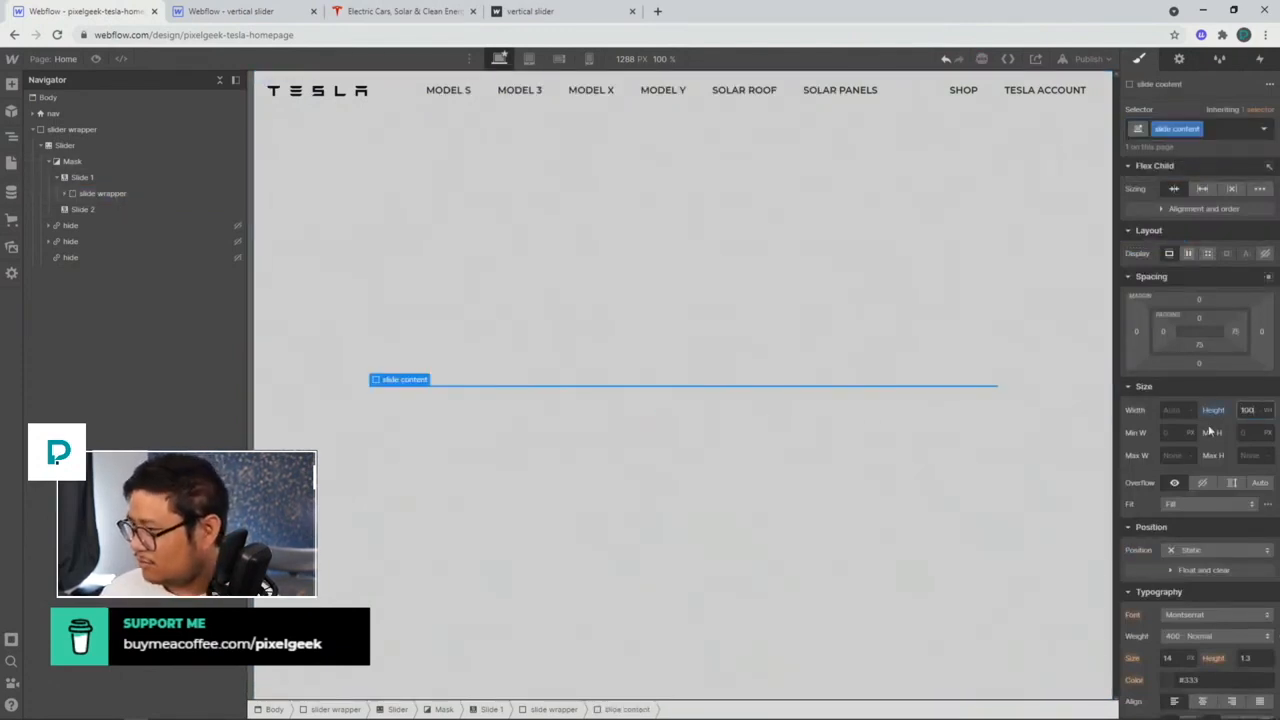
{"action": "left_click", "coordinate": [1177, 433]}
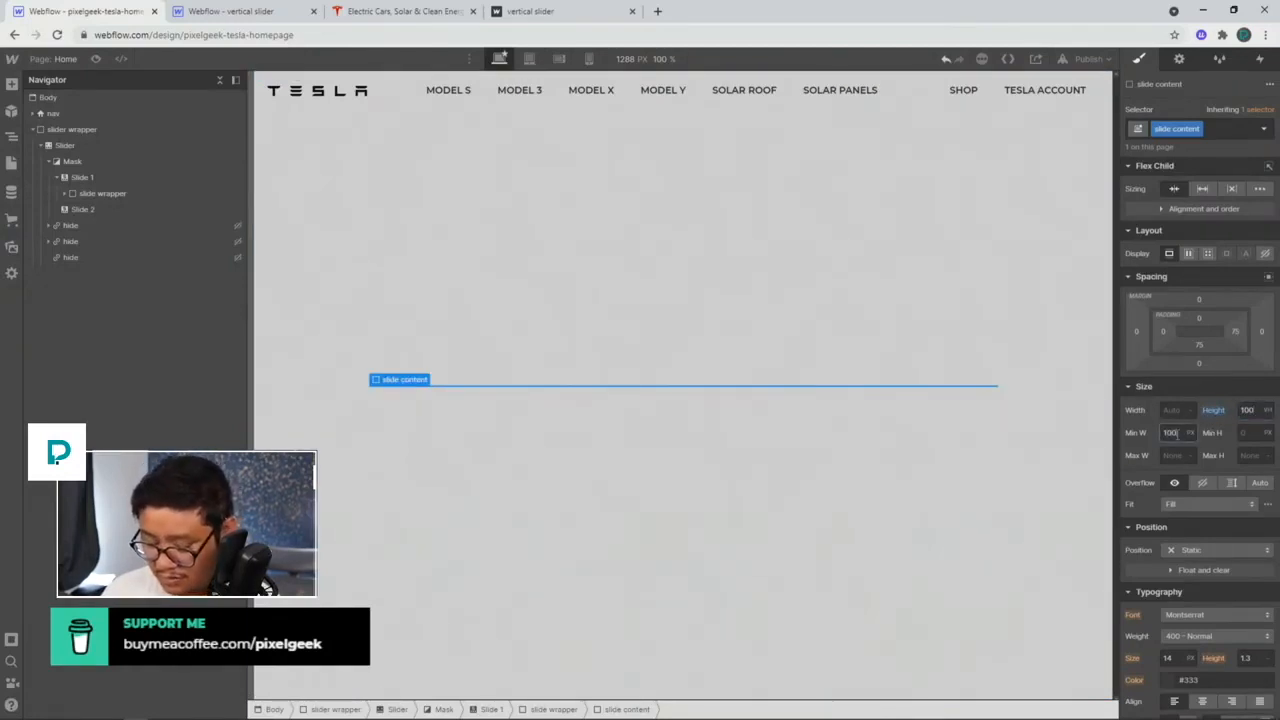
{"action": "type", "text": "100vw"}
{"action": "key", "text": "Return"}
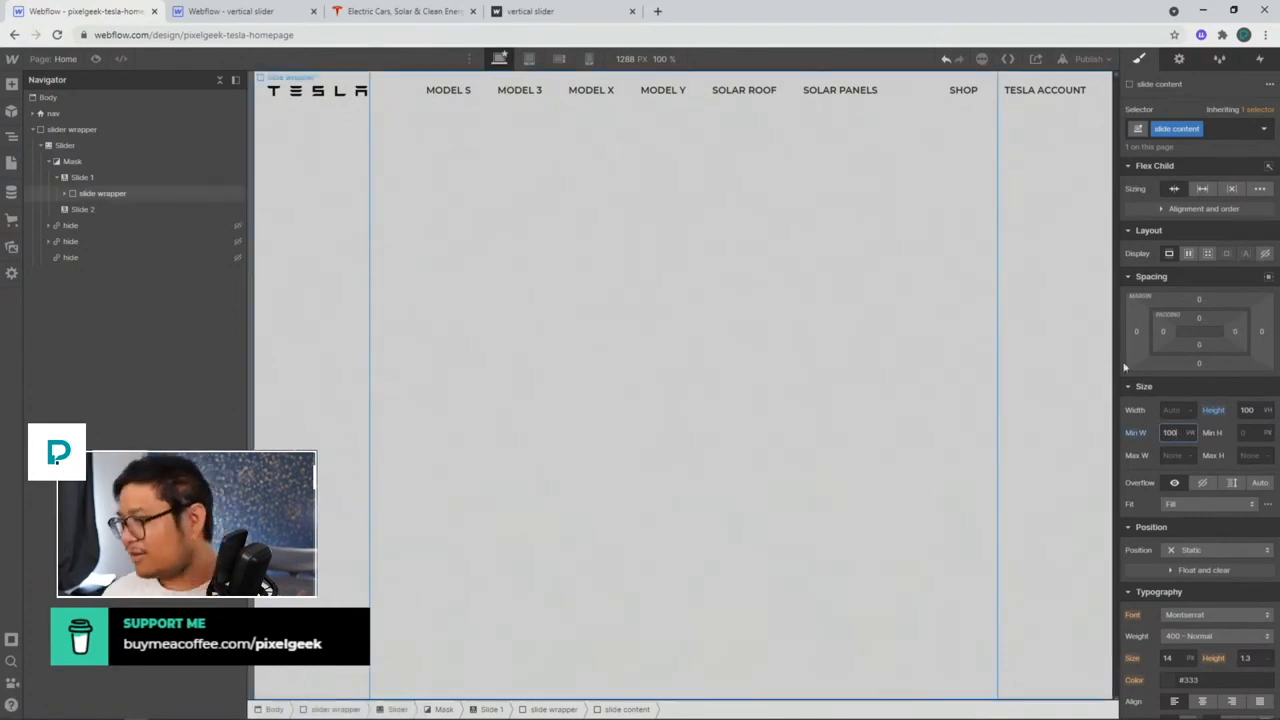
Step: Add a rotate transform of -90deg on the Z axis to the slide content
{"action": "scroll", "coordinate": [1200, 500], "scroll_direction": "down", "scroll_amount": 10}
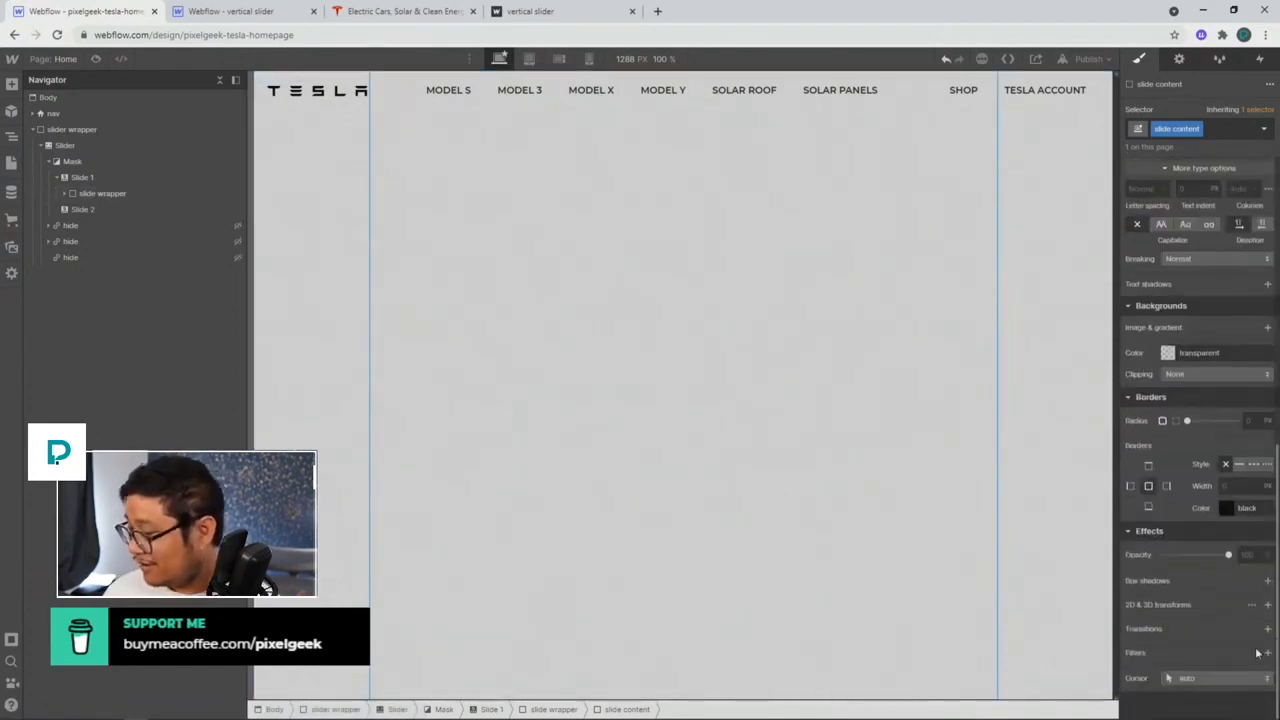
{"action": "left_click", "coordinate": [1267, 604]}
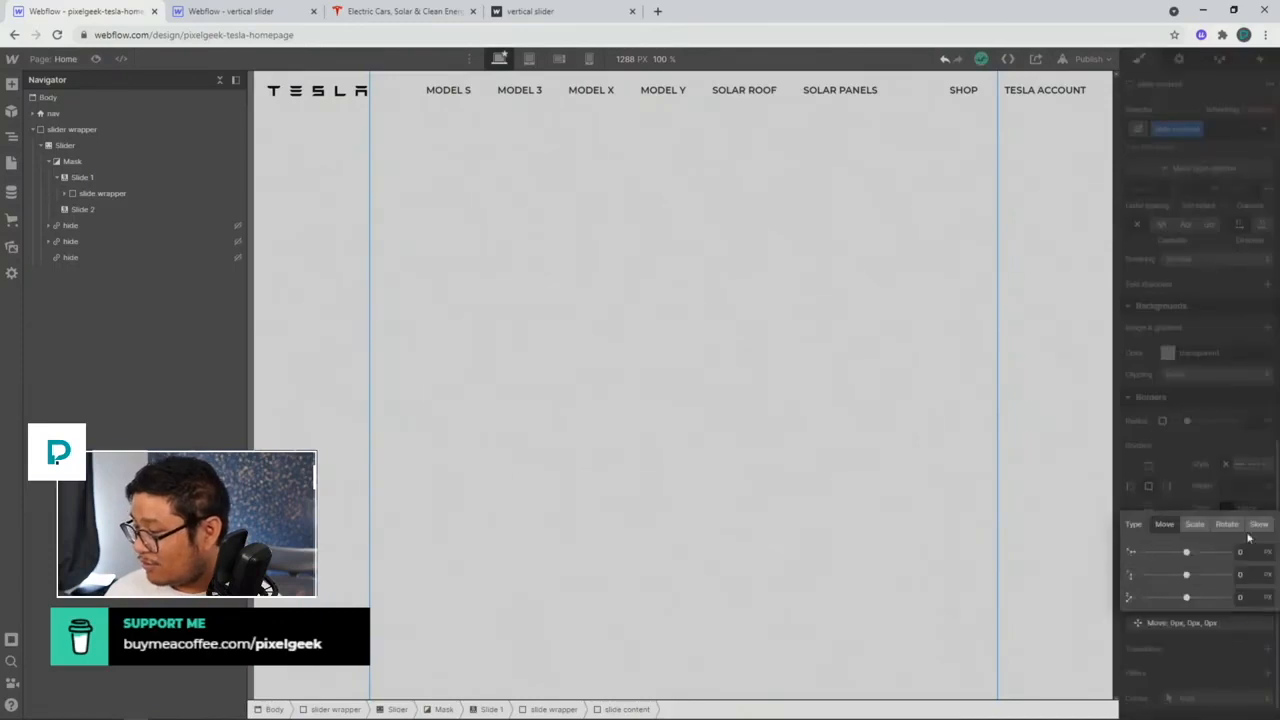
{"action": "left_click", "coordinate": [1227, 524]}
{"action": "left_click", "coordinate": [1250, 597]}
{"action": "type", "text": "-90"}
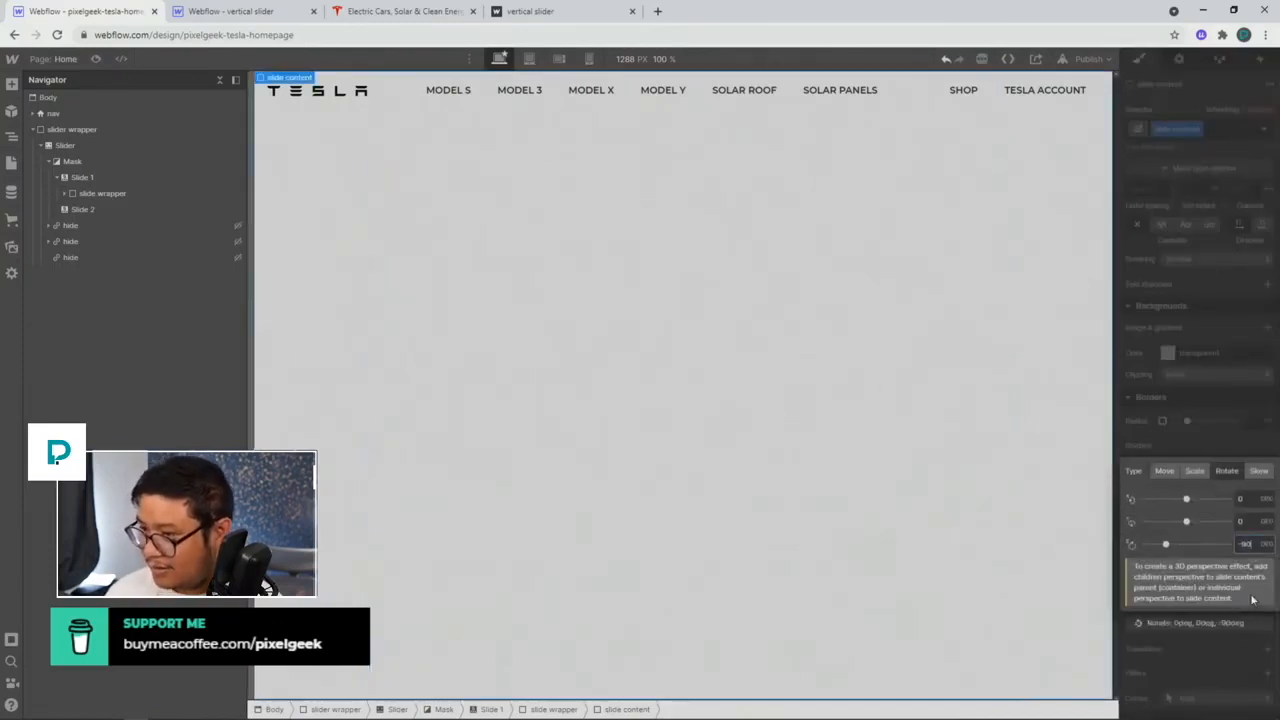
{"action": "left_click", "coordinate": [1262, 404]}
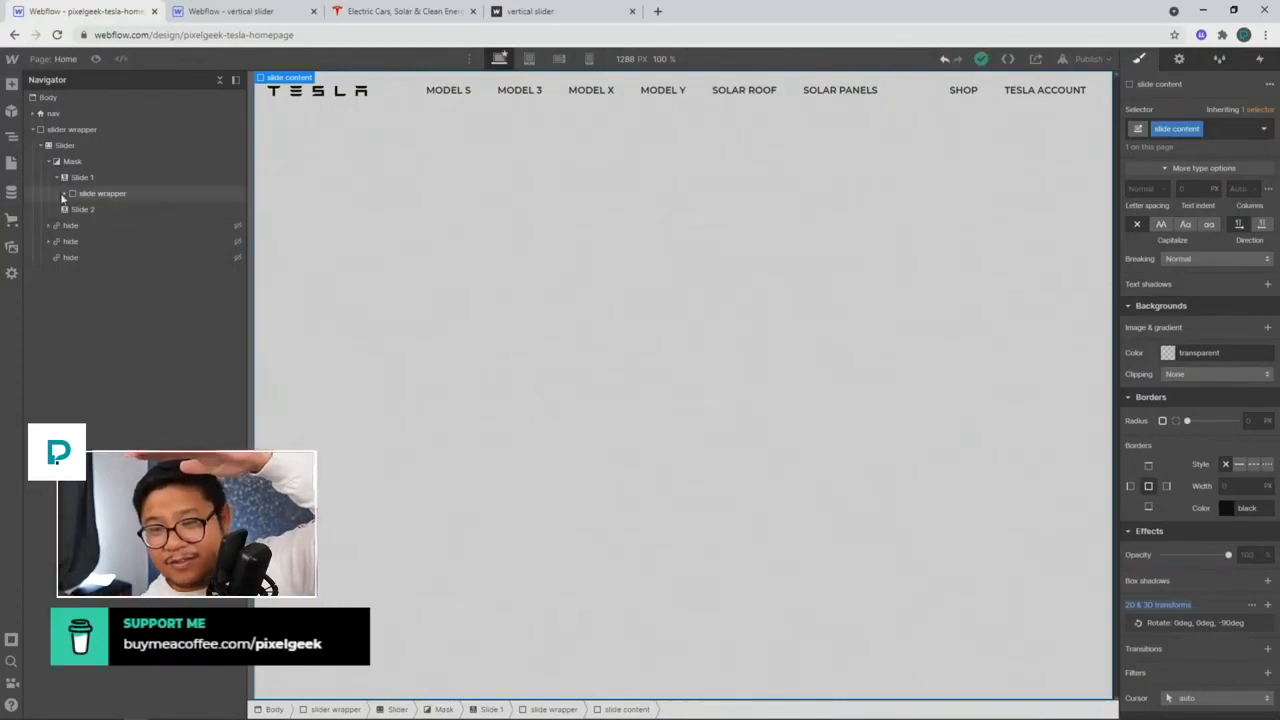
{"action": "left_click", "coordinate": [65, 193]}
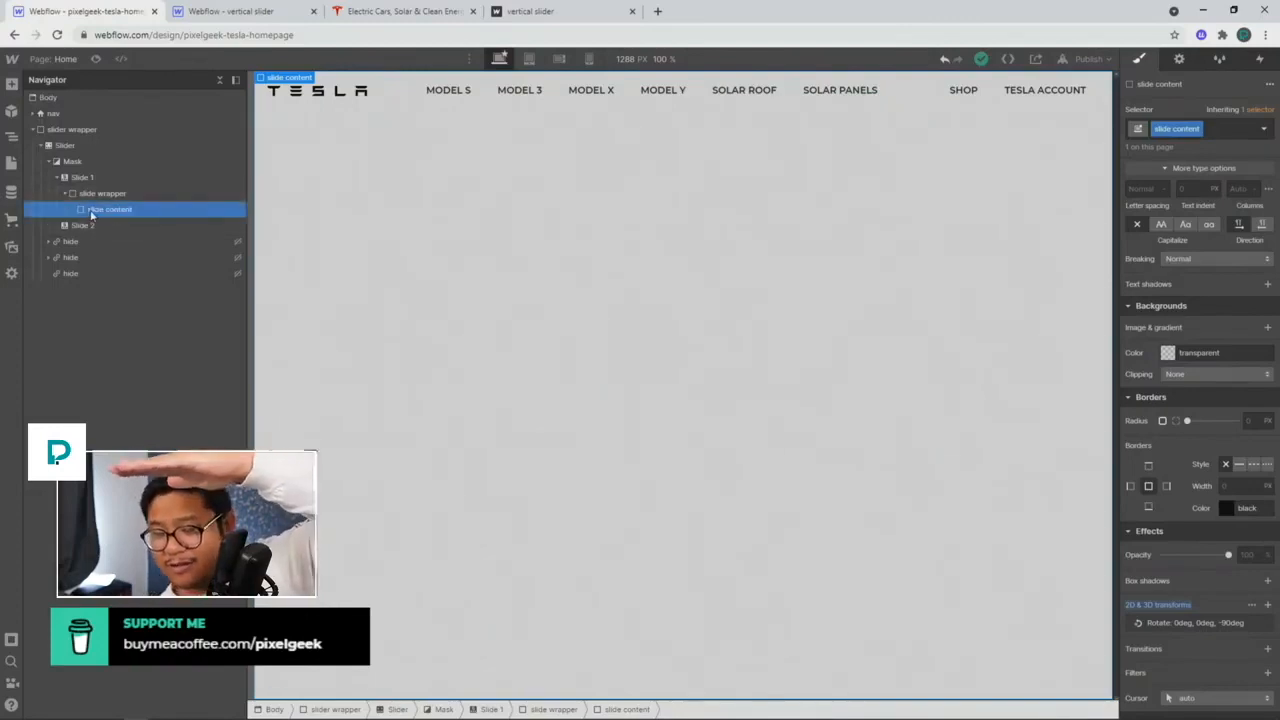
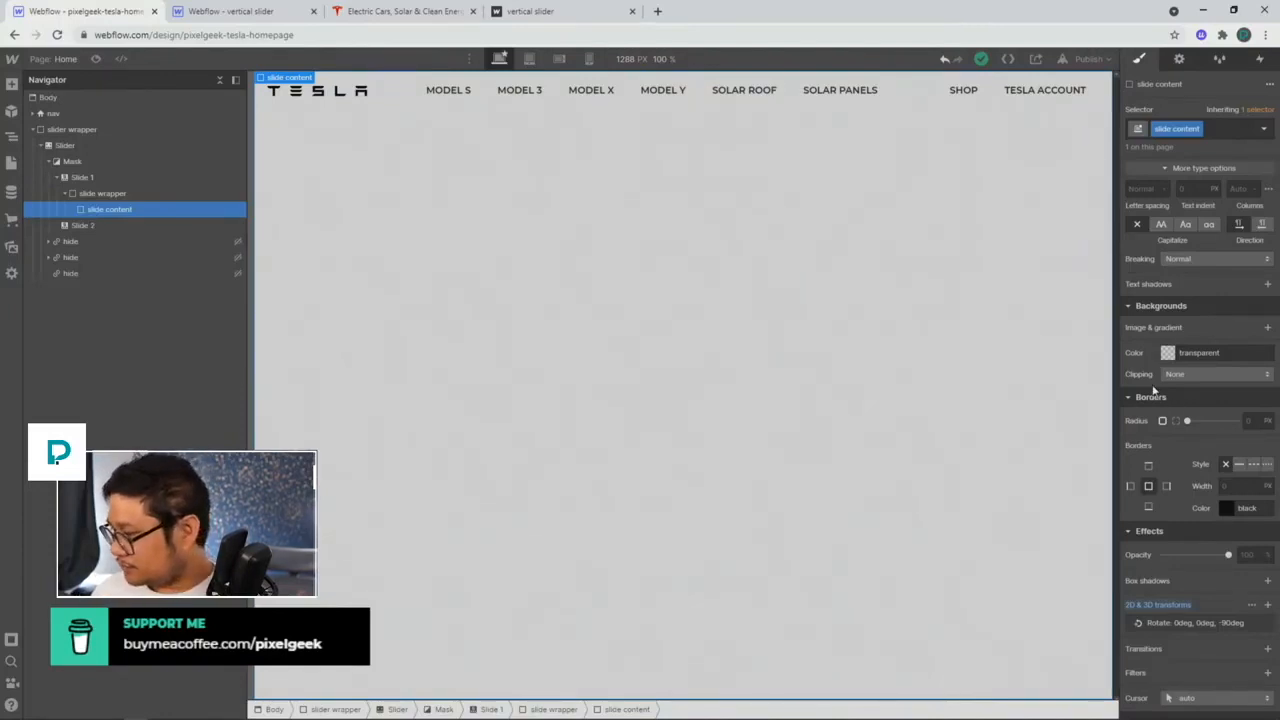
Step: Change the Slider element's #ddd grey background to the transparent preset
{"action": "scroll", "coordinate": [1176, 493], "scroll_direction": "up", "scroll_amount": 10}
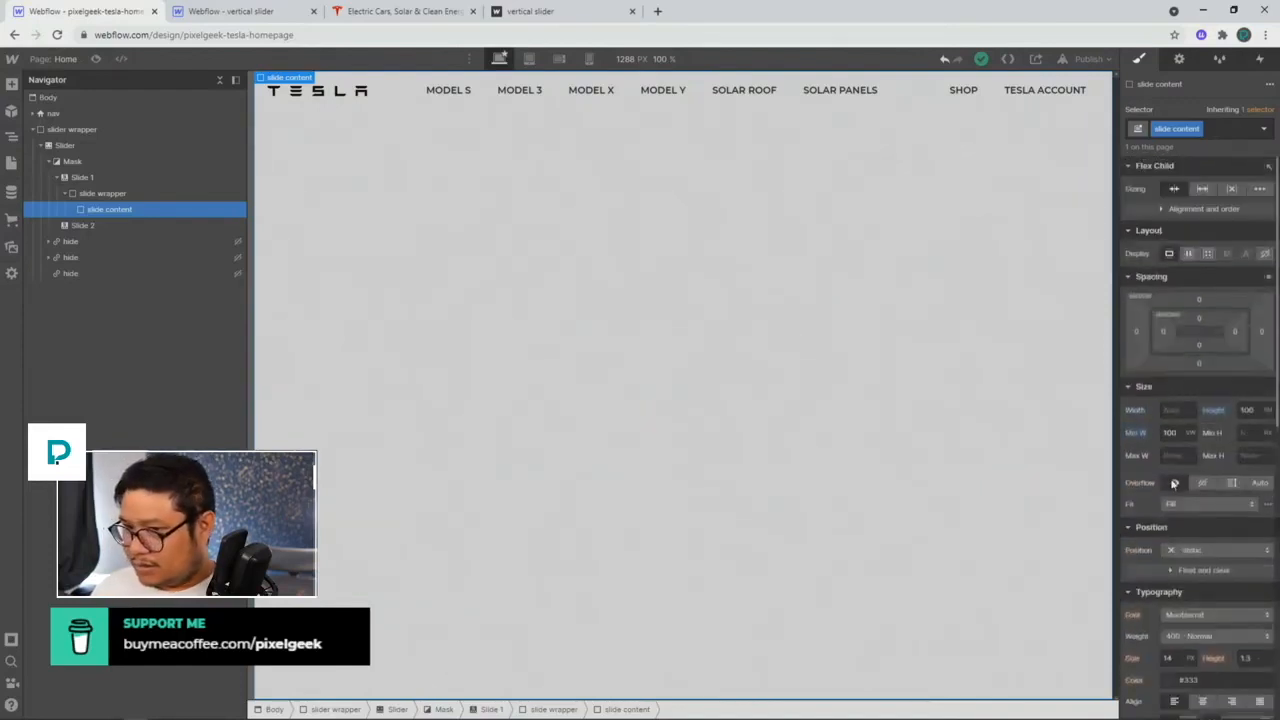
{"action": "left_click", "coordinate": [101, 141]}
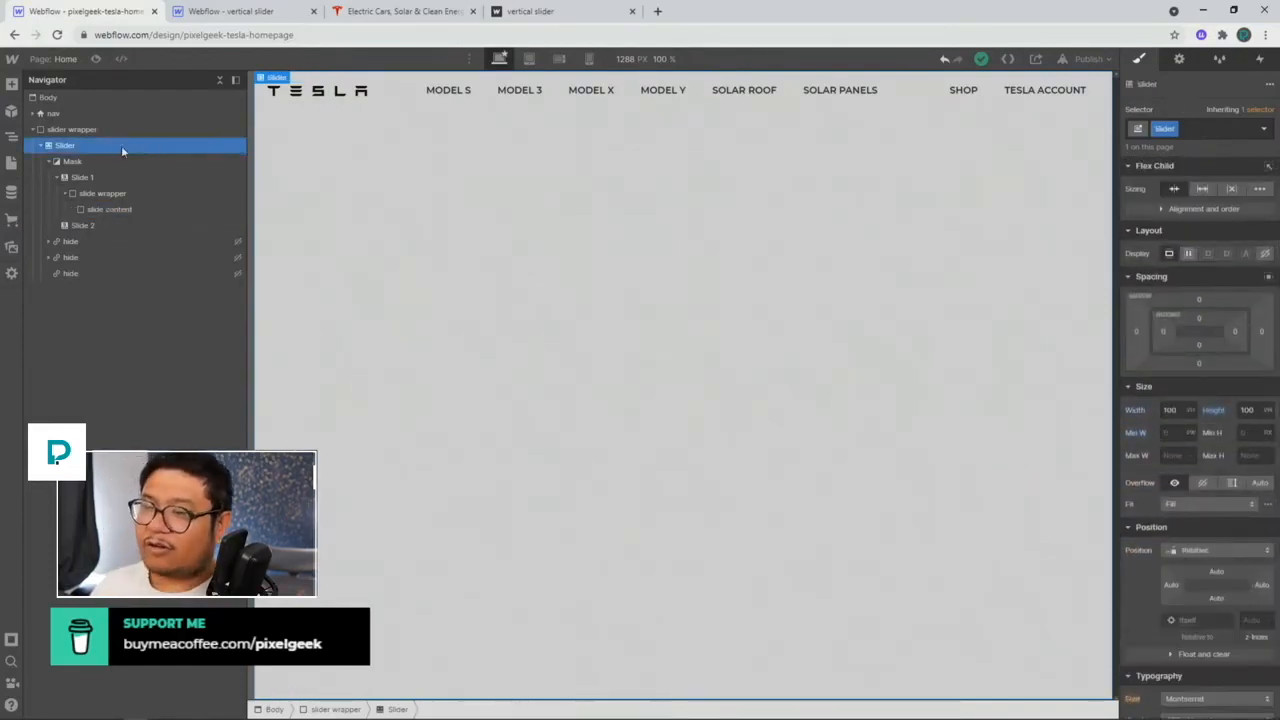
{"action": "scroll", "coordinate": [1199, 531], "scroll_direction": "down", "scroll_amount": 10}
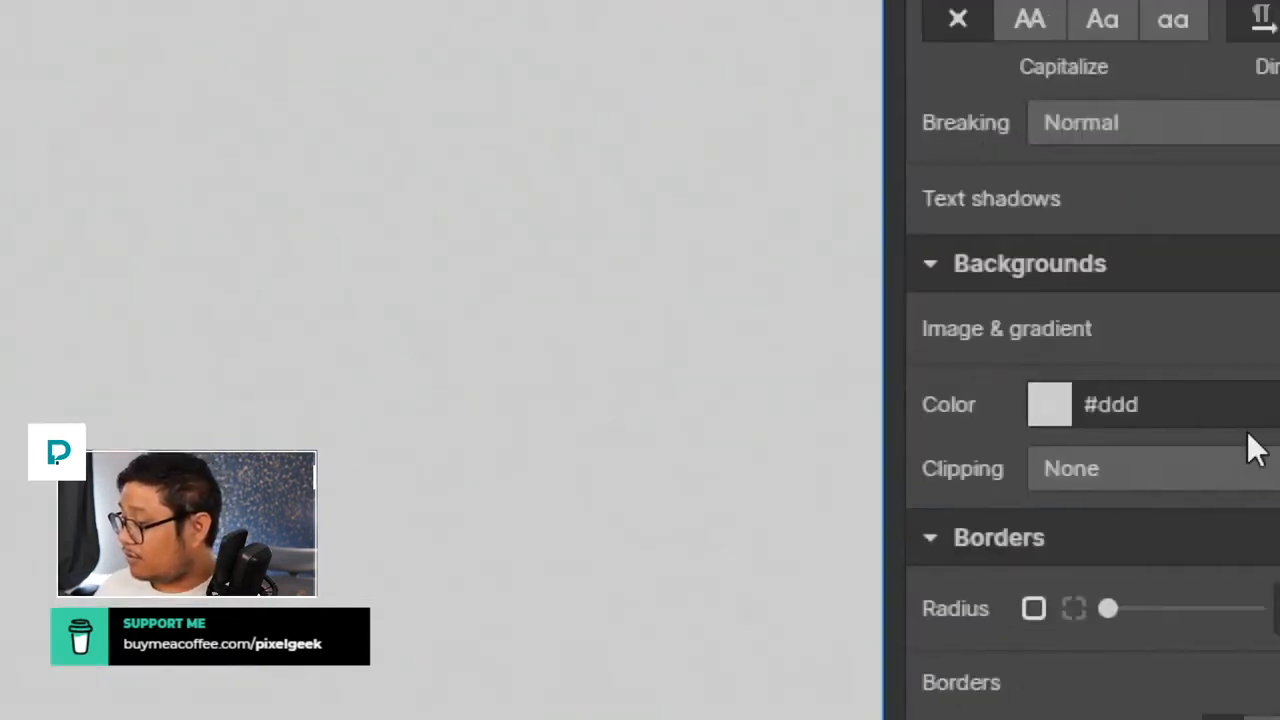
{"action": "left_click", "coordinate": [967, 415]}
{"action": "scroll", "coordinate": [948, 620], "scroll_direction": "down", "scroll_amount": 3}
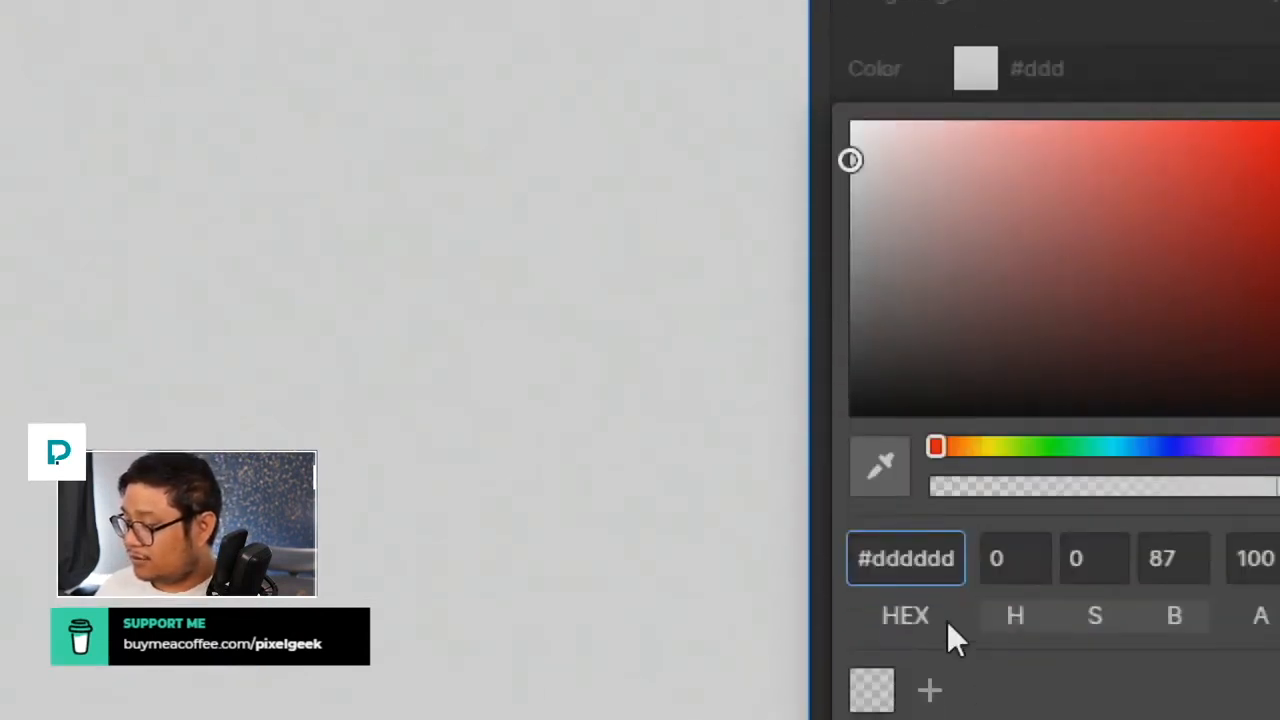
{"action": "left_click", "coordinate": [876, 690]}
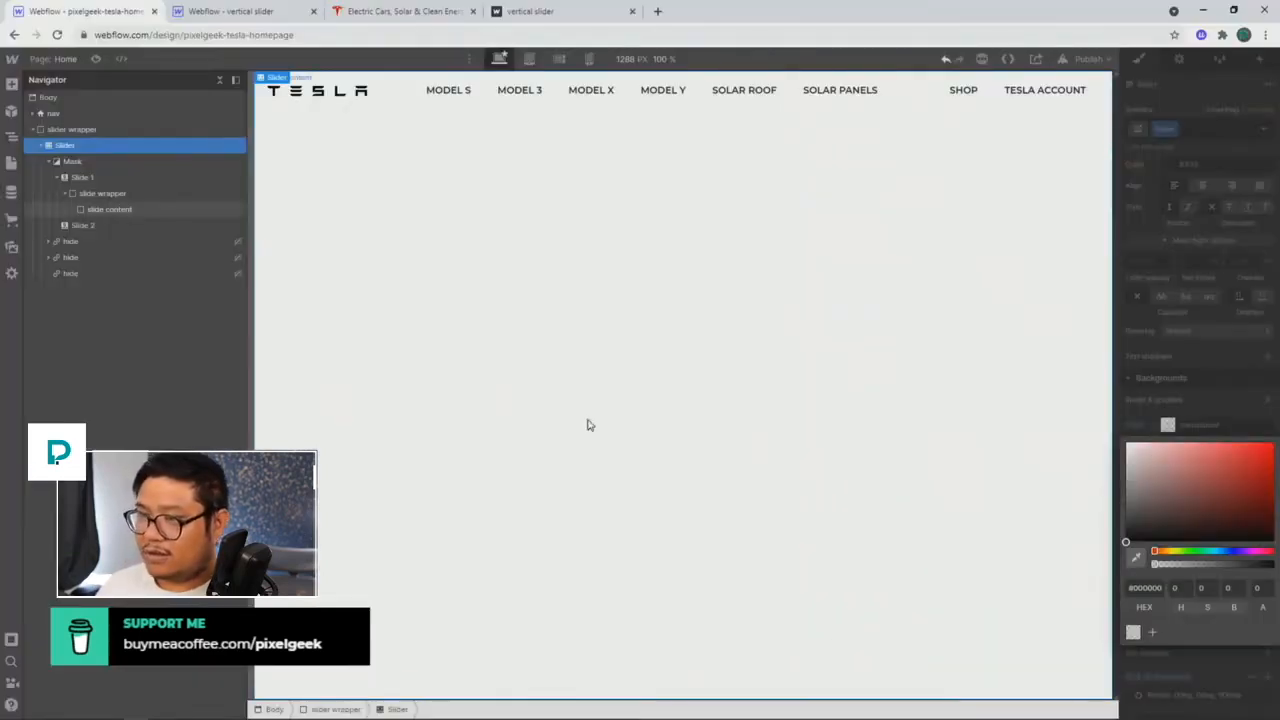
{"action": "left_click", "coordinate": [588, 421]}
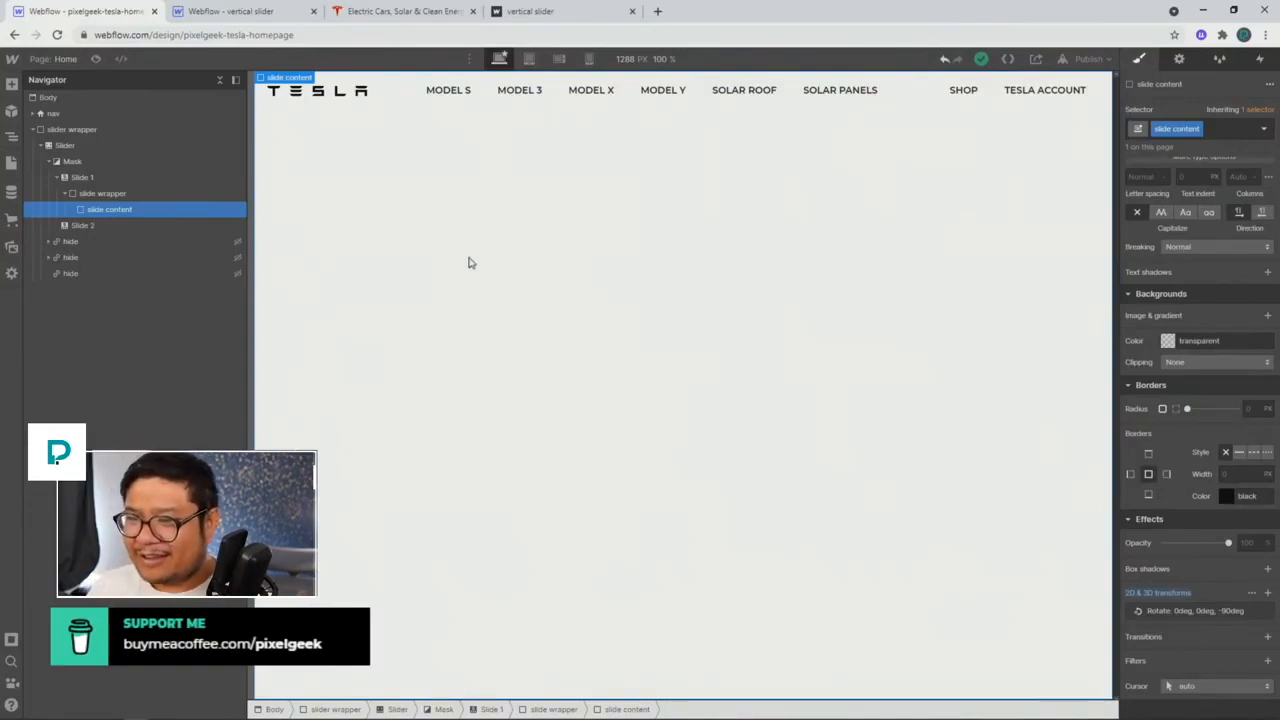
Step: Add the combo class '1' to slide content
{"action": "left_click", "coordinate": [1217, 128]}
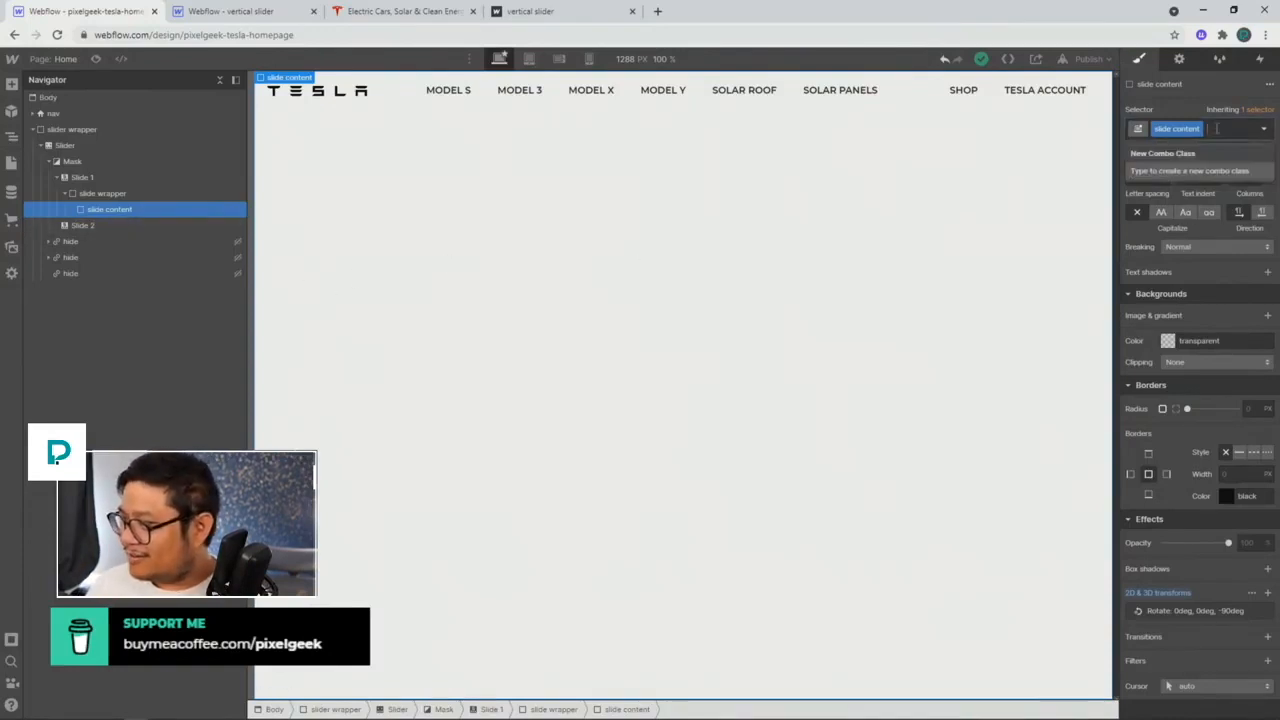
{"action": "type", "text": "1"}
{"action": "key", "text": "Return"}
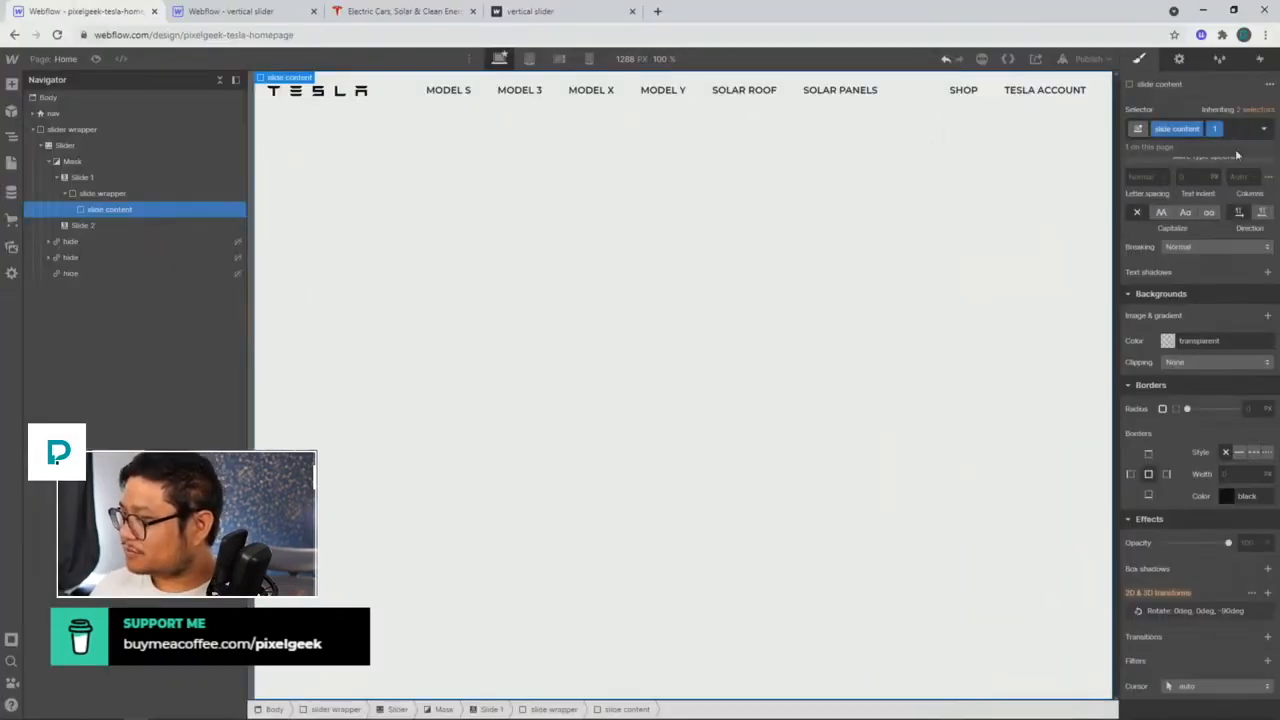
Step: Give slide content the red car photo as a cover-sized, centred background image
{"action": "scroll", "coordinate": [1200, 250], "scroll_direction": "up", "scroll_amount": 6}
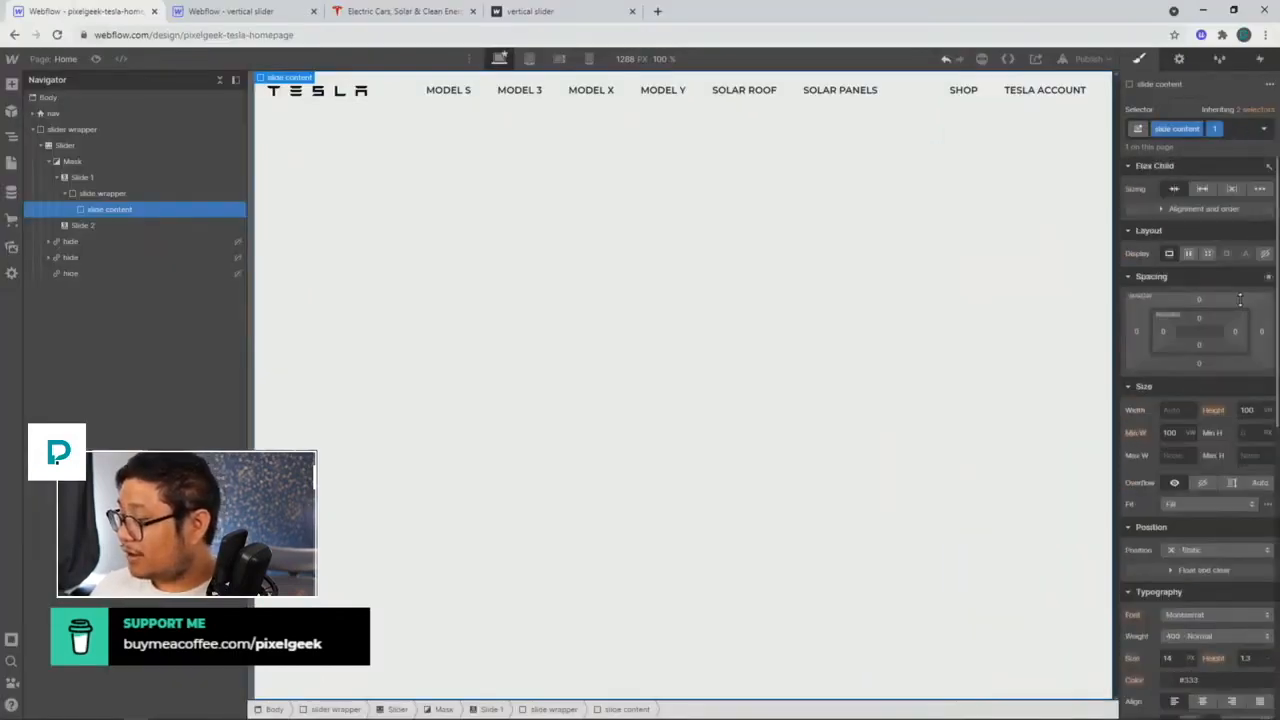
{"action": "scroll", "coordinate": [1216, 350], "scroll_direction": "down", "scroll_amount": 5}
{"action": "left_click", "coordinate": [1268, 450]}
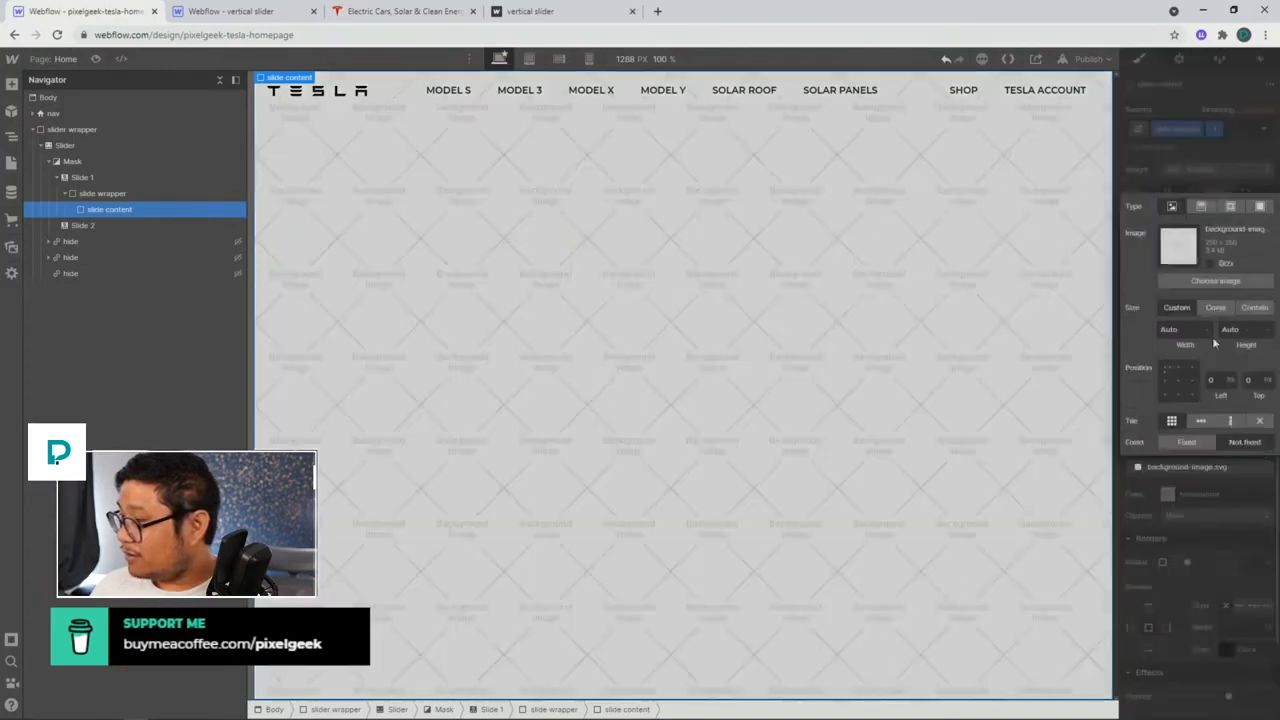
{"action": "left_click", "coordinate": [1216, 280]}
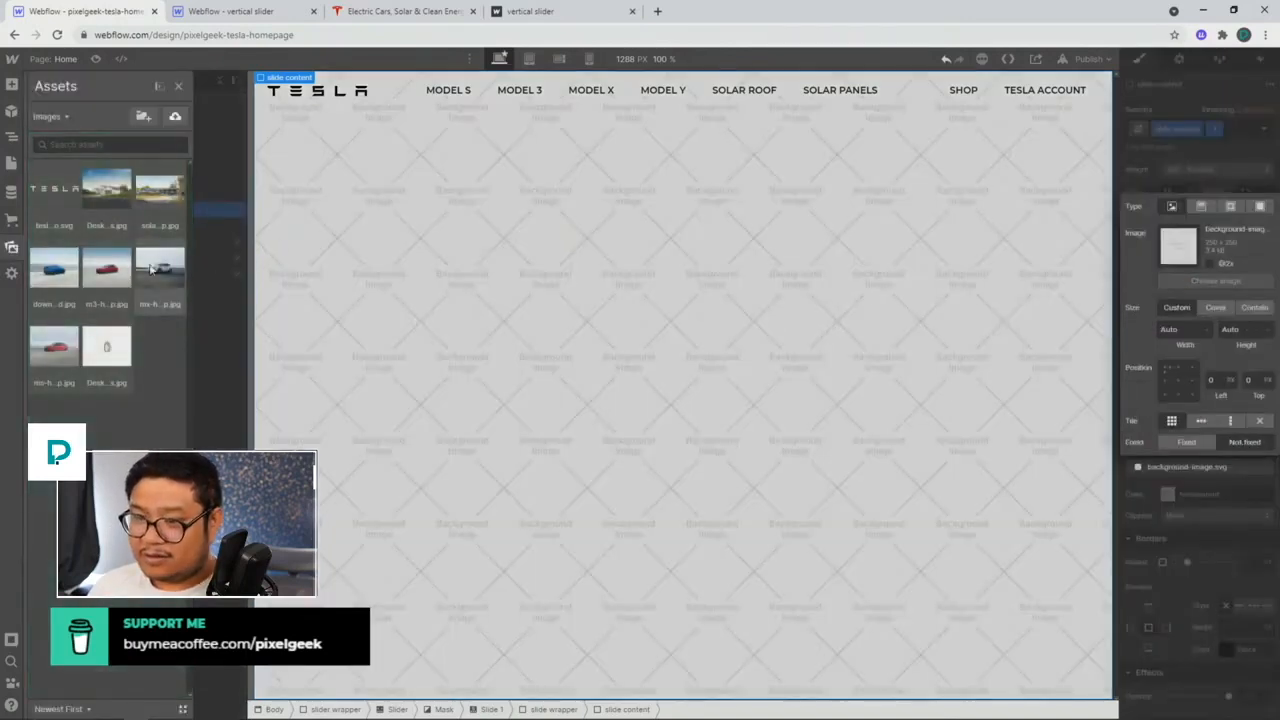
{"action": "left_click", "coordinate": [55, 347]}
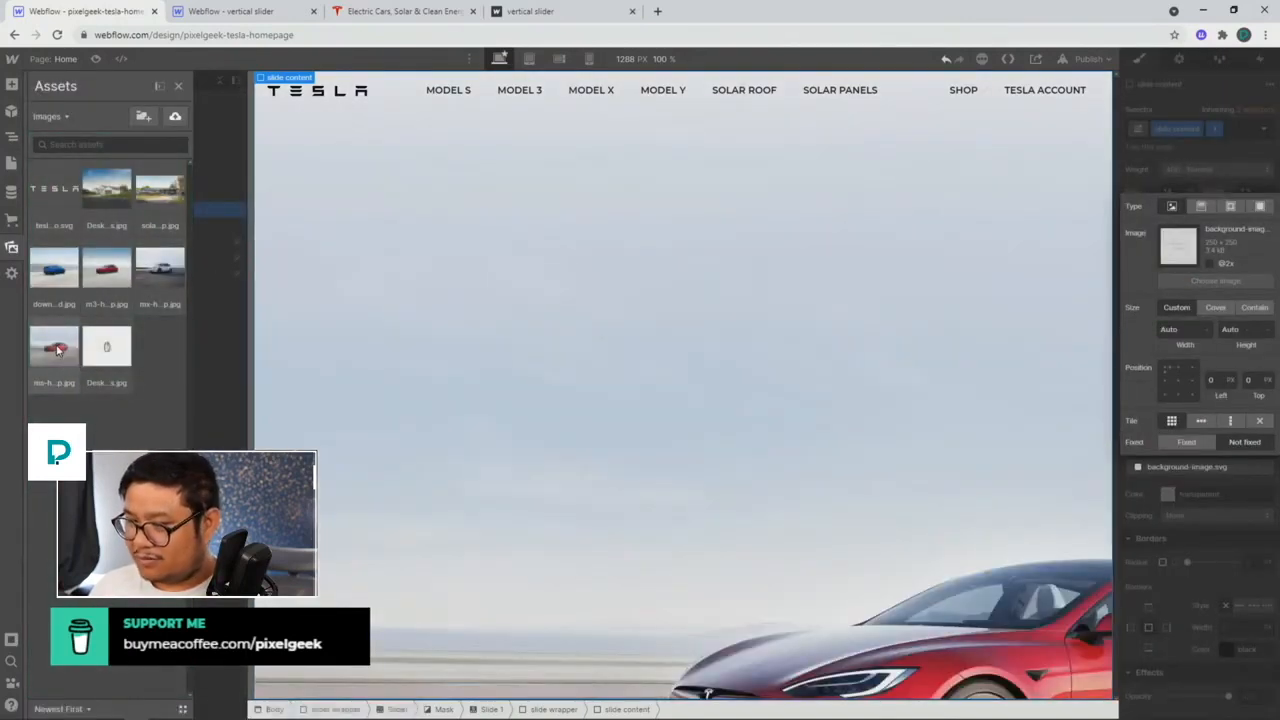
{"action": "left_click", "coordinate": [1215, 307]}
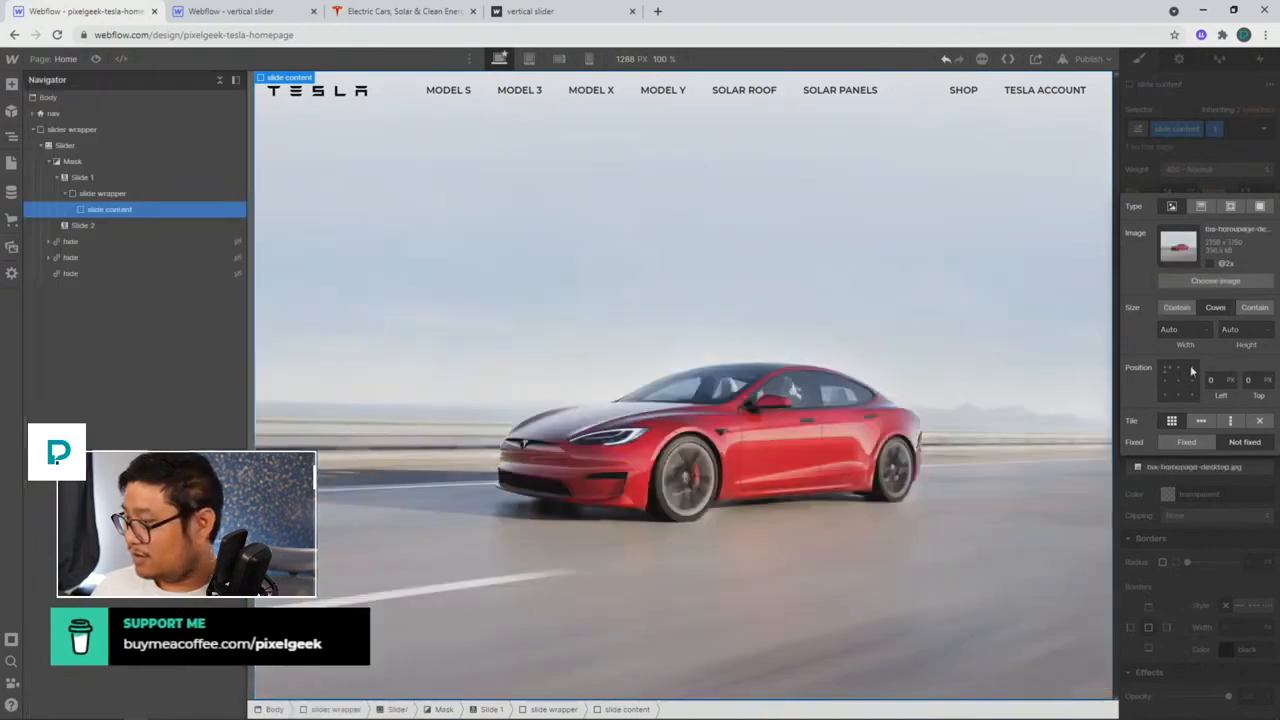
{"action": "left_click", "coordinate": [1177, 381]}
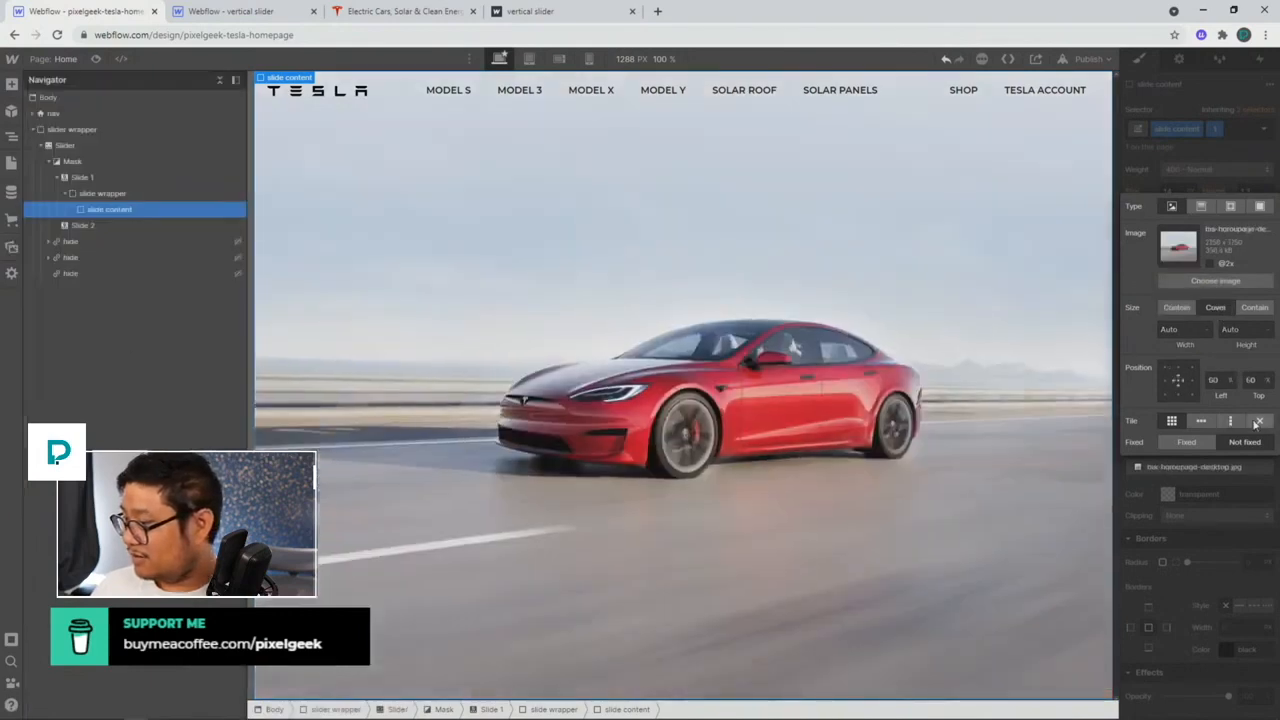
{"action": "left_click", "coordinate": [1205, 165]}
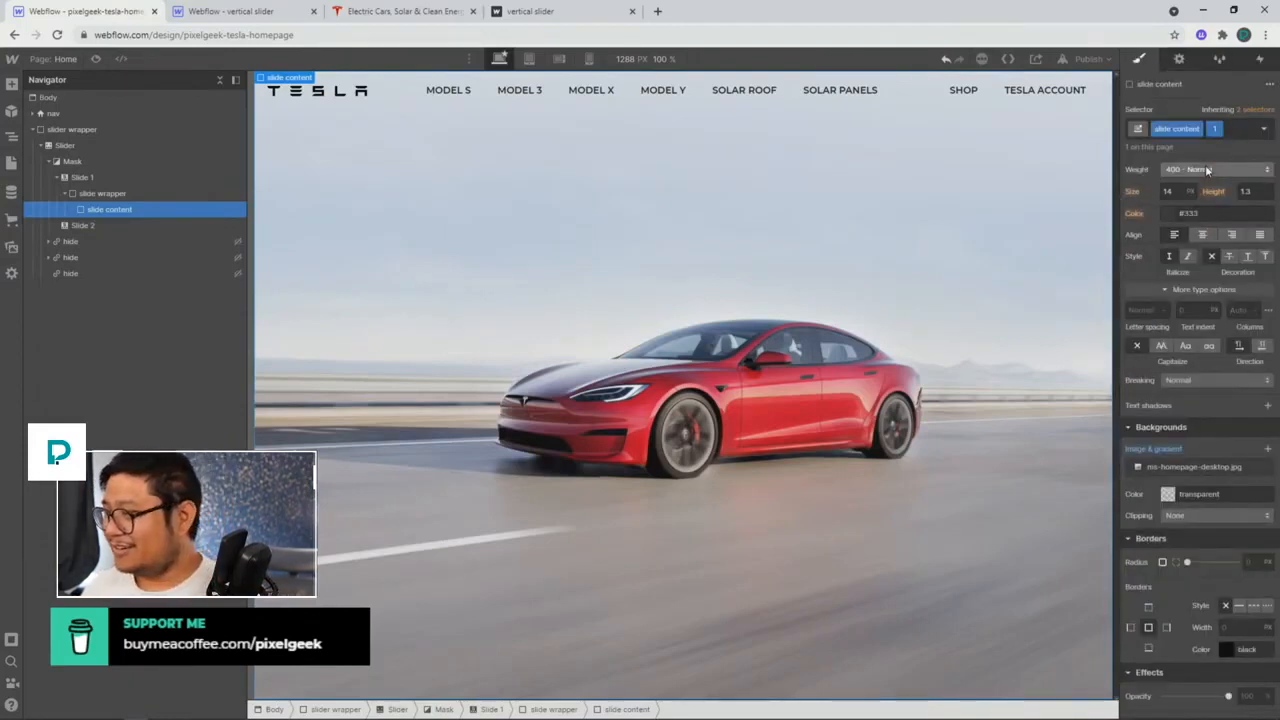
{"action": "scroll", "coordinate": [1229, 537], "scroll_direction": "up", "scroll_amount": 5}
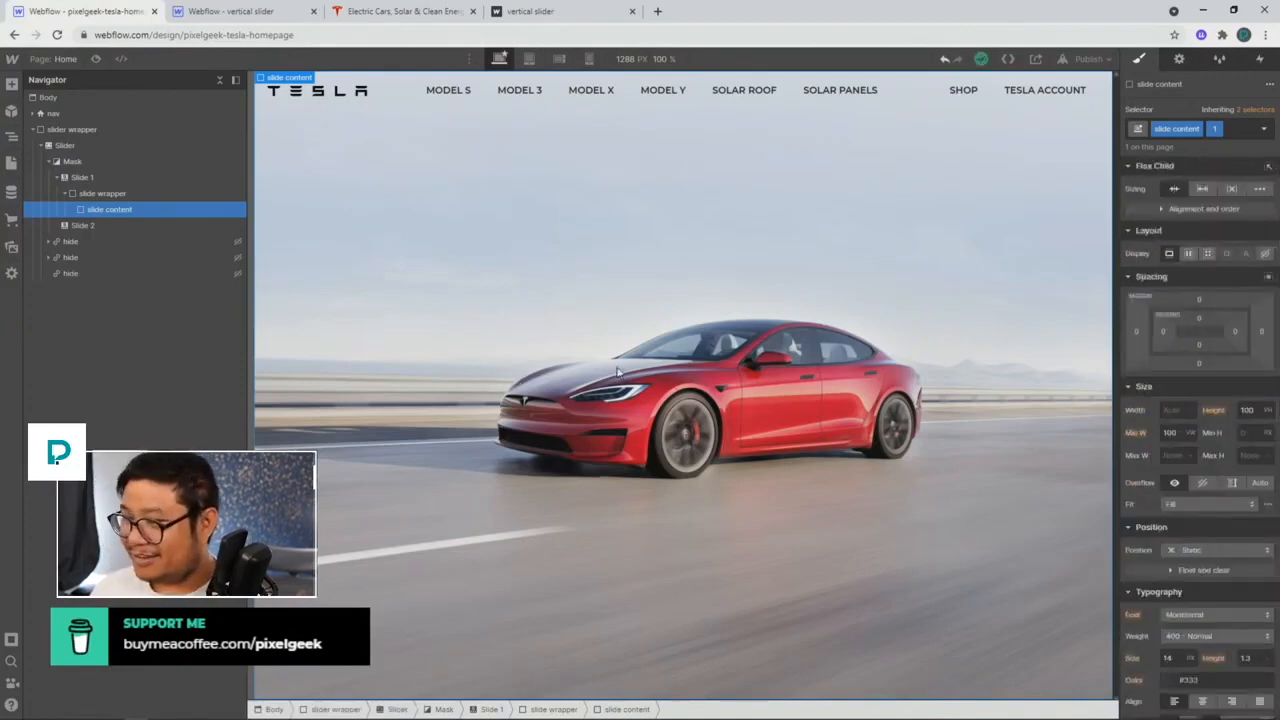
{"action": "left_click", "coordinate": [352, 14]}
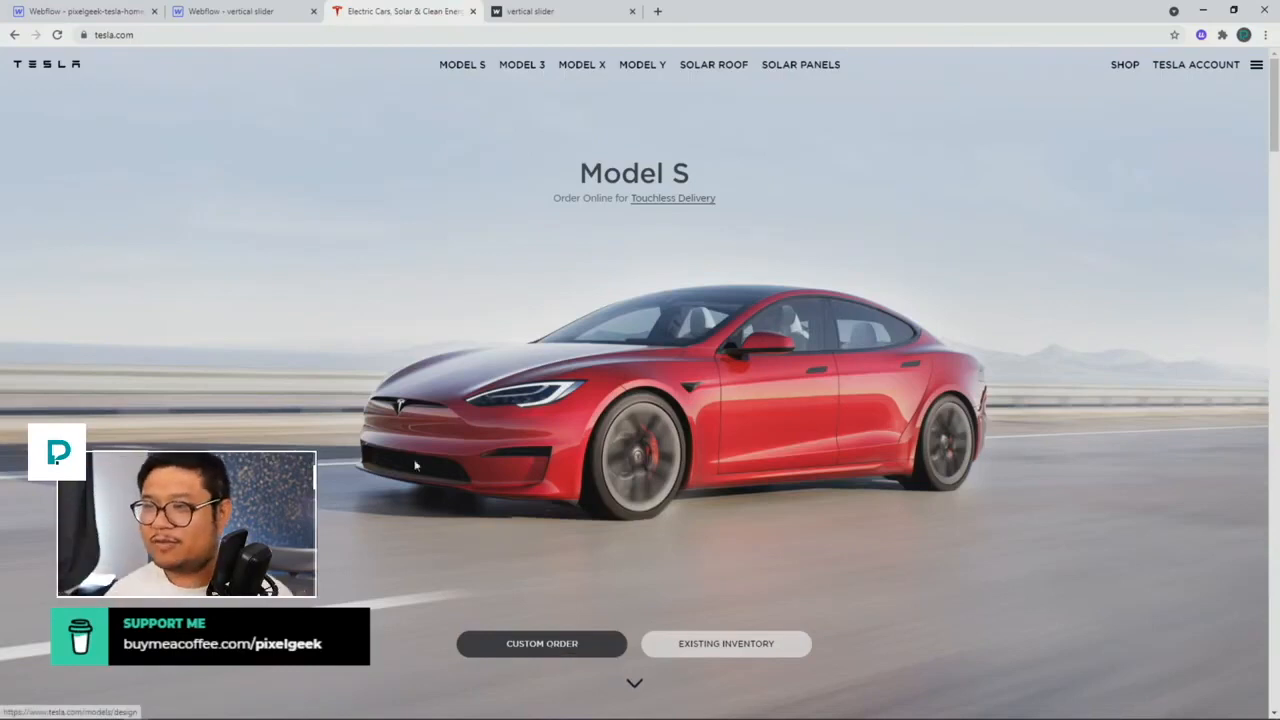
{"action": "left_click", "coordinate": [115, 16]}
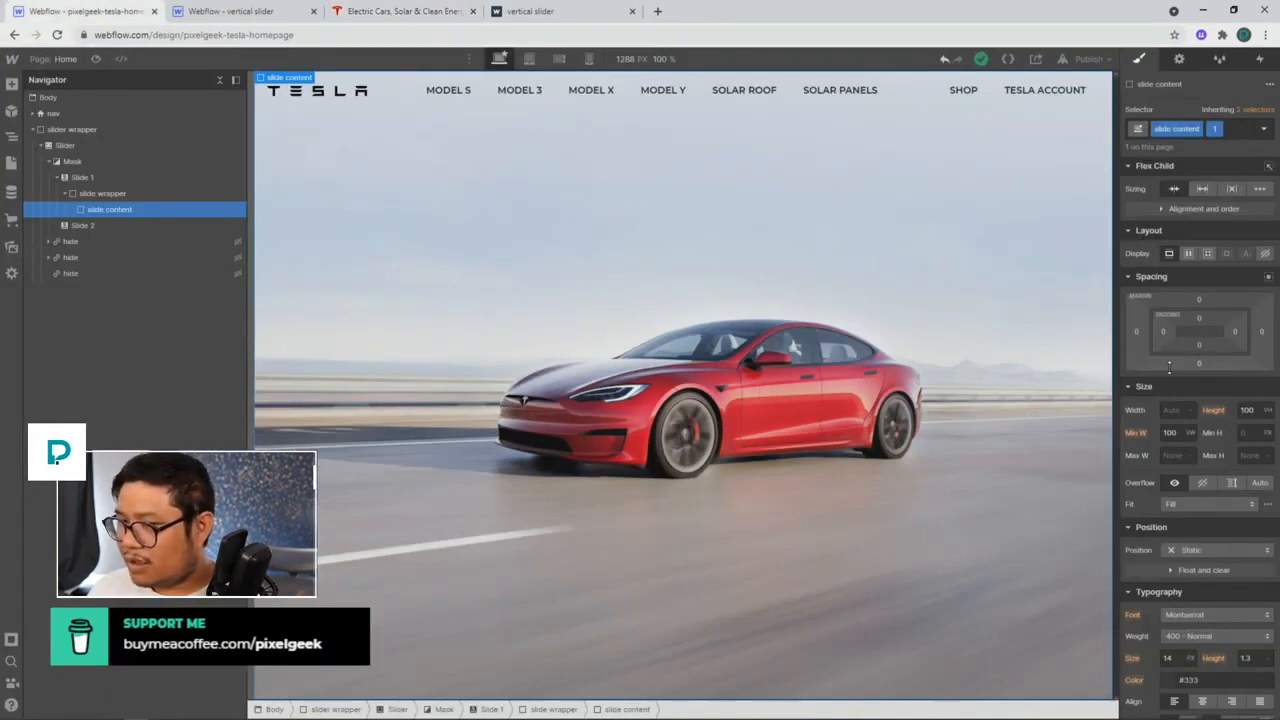
Step: On the base slide content class, set Display Flex, vertical direction, center align and space-between justify
{"action": "left_click", "coordinate": [1256, 109]}
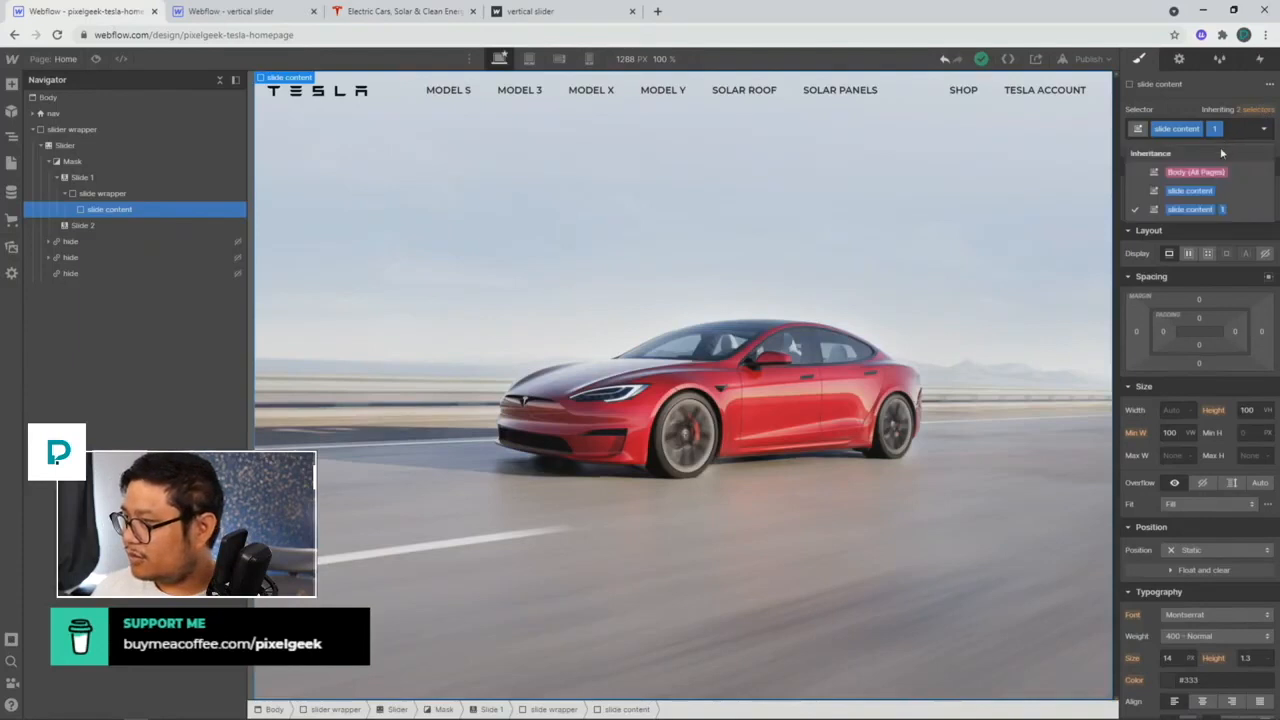
{"action": "left_click", "coordinate": [1192, 191]}
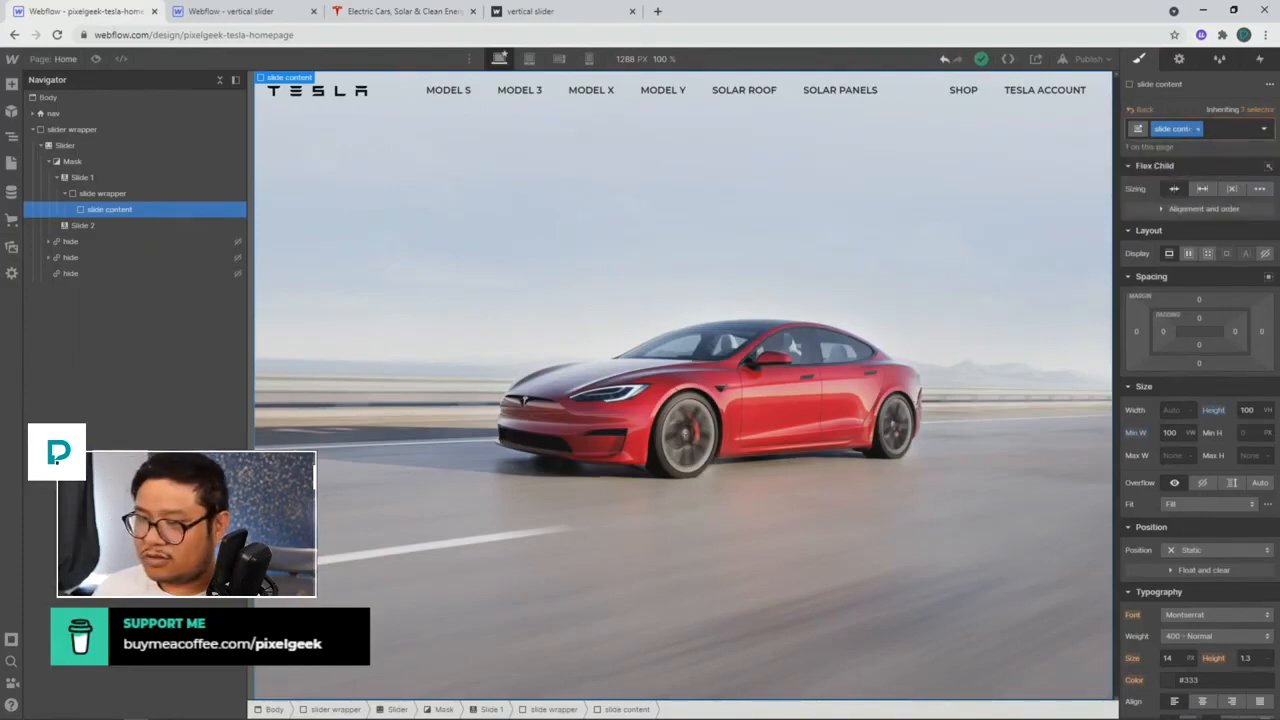
{"action": "left_click", "coordinate": [1188, 253]}
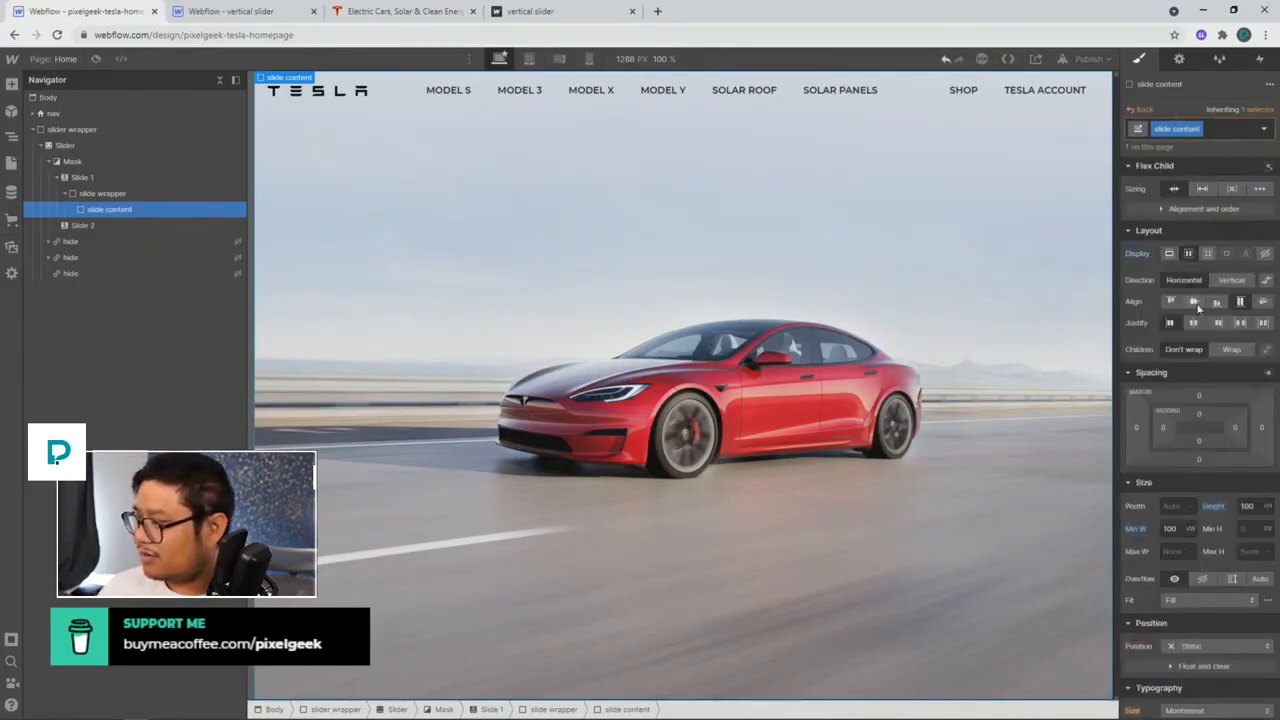
{"action": "left_click", "coordinate": [1230, 282]}
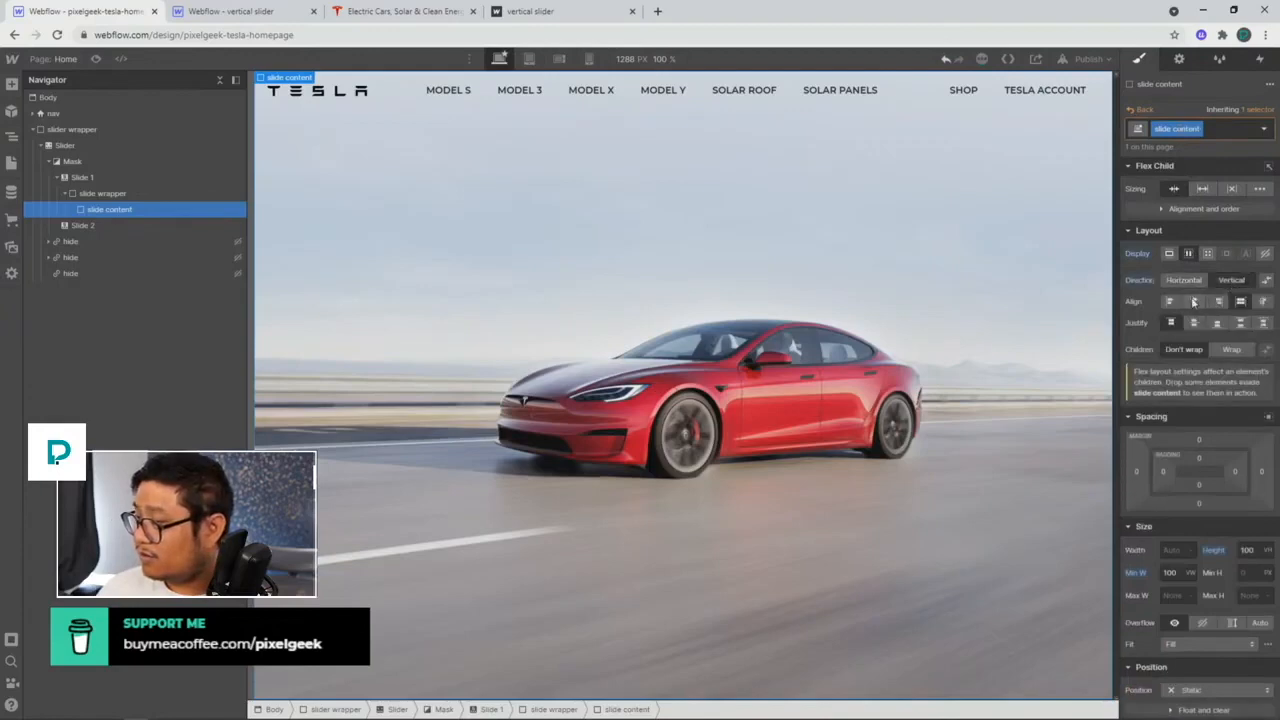
{"action": "left_click", "coordinate": [1194, 301]}
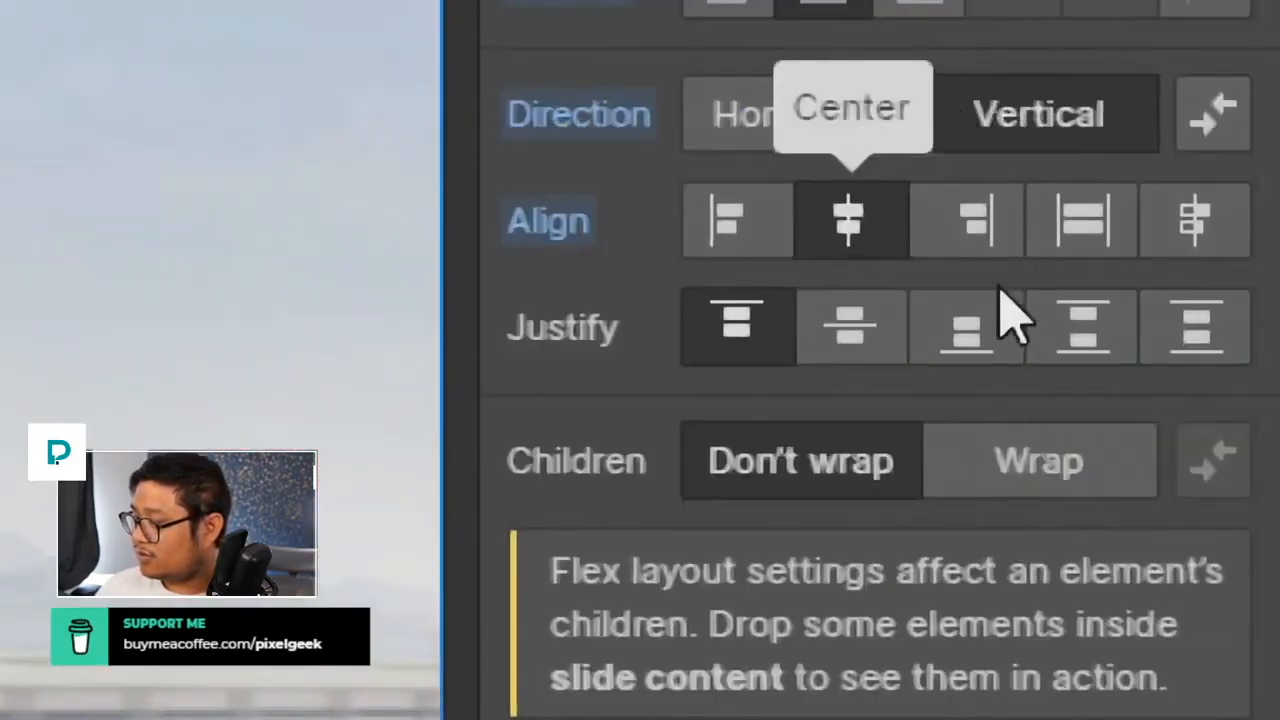
{"action": "left_click", "coordinate": [1079, 342]}
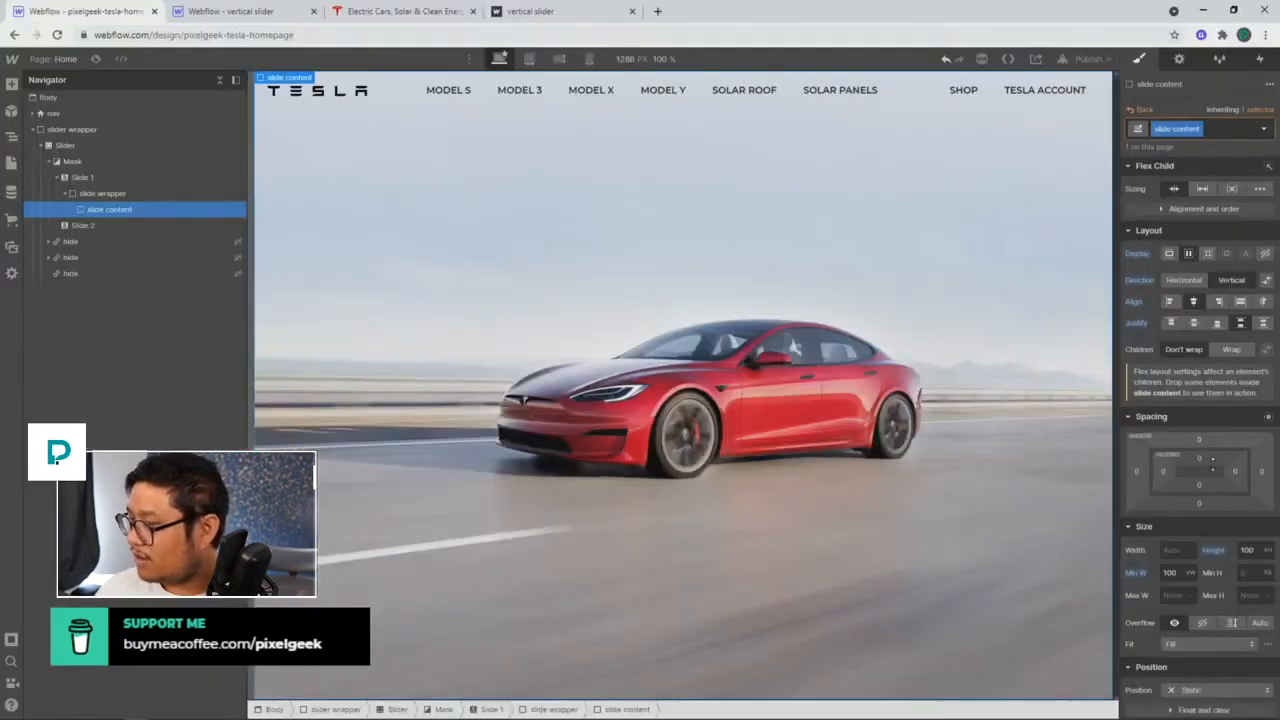
Step: Add left and right padding to slide content
{"action": "left_click_drag", "start_coordinate": [1209, 458], "coordinate": [1205, 484]}
{"action": "key", "text": "ctrl+z"}
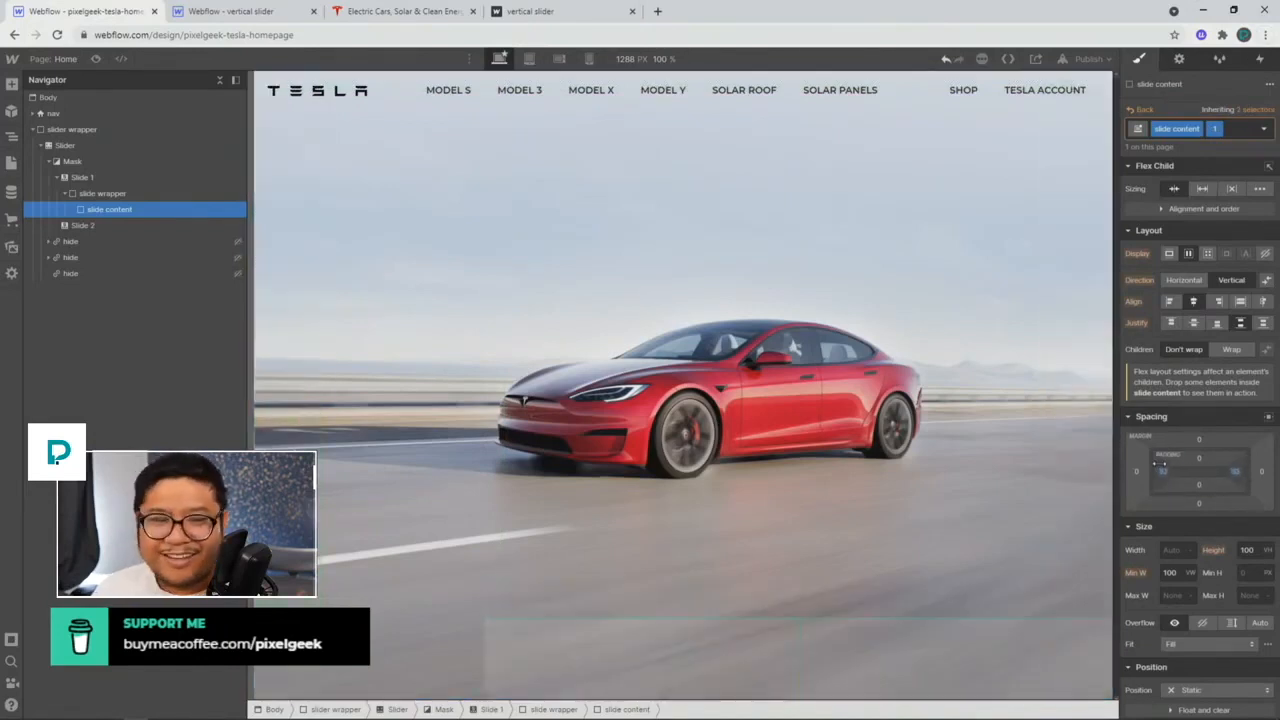
{"action": "left_click_drag", "start_coordinate": [1197, 459], "coordinate": [1164, 473]}
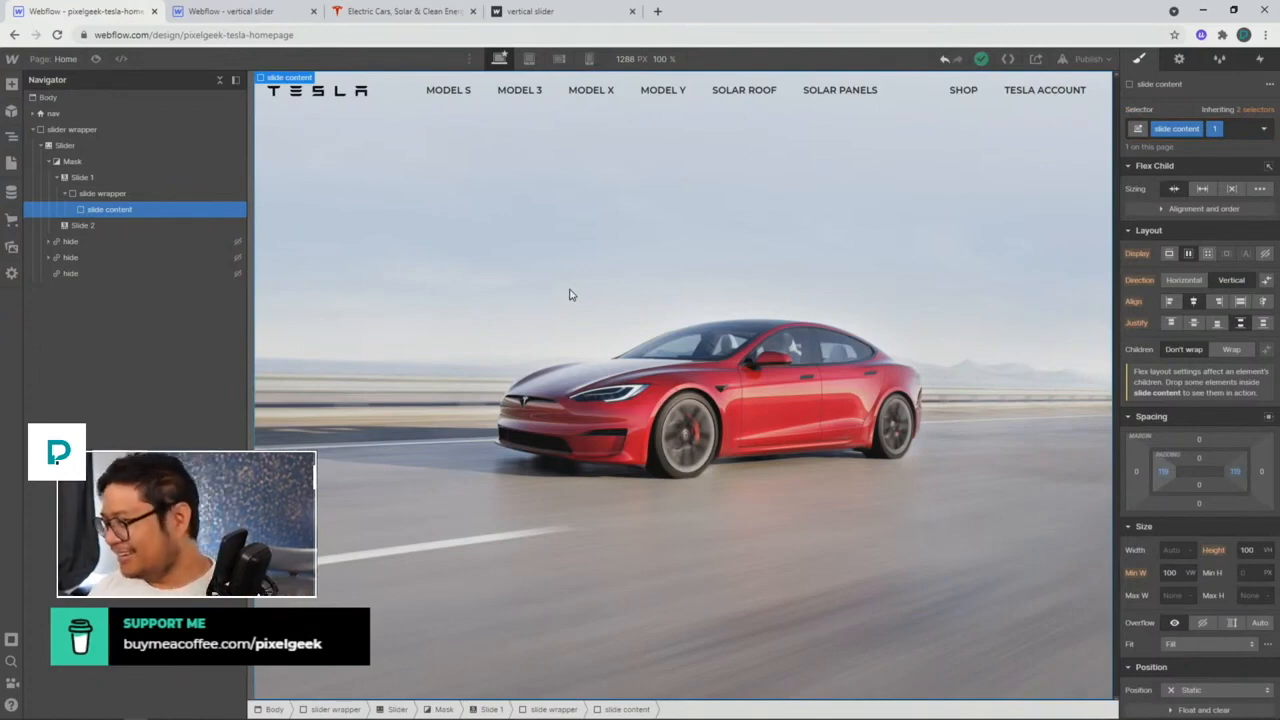
Step: Insert a heading into slide content using quick find
{"action": "key", "text": "ctrl+e"}
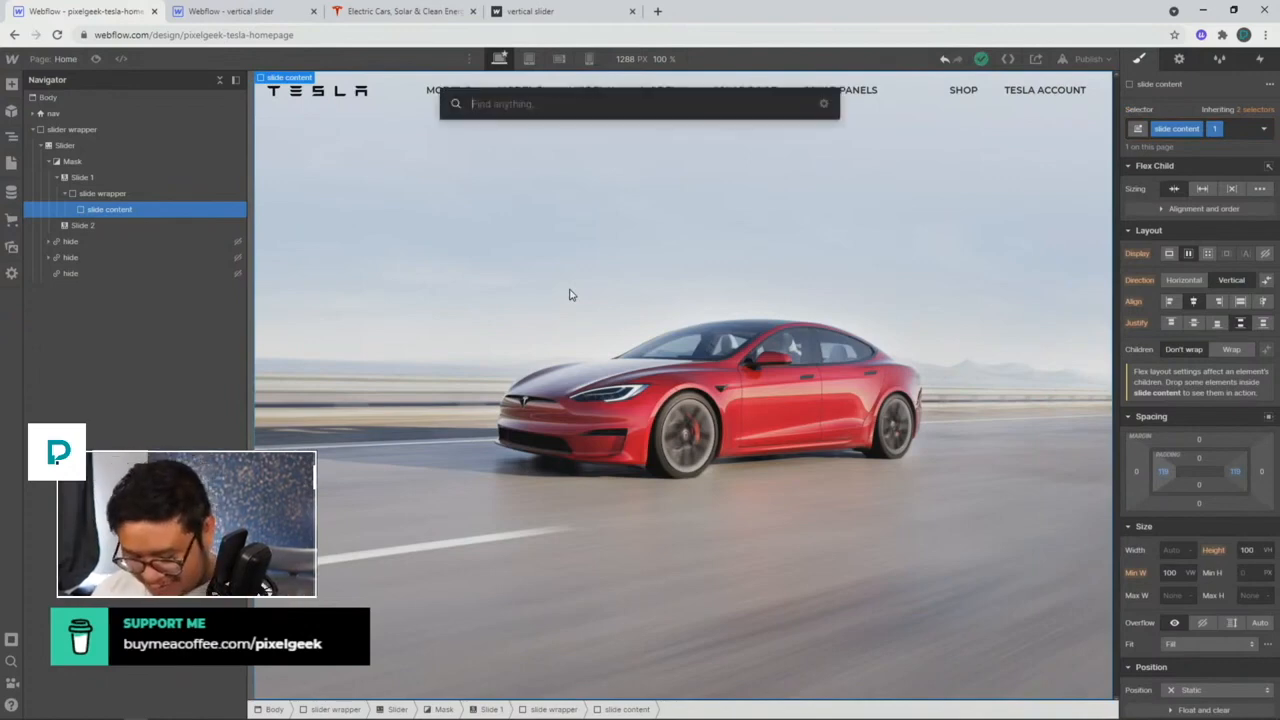
{"action": "type", "text": "head"}
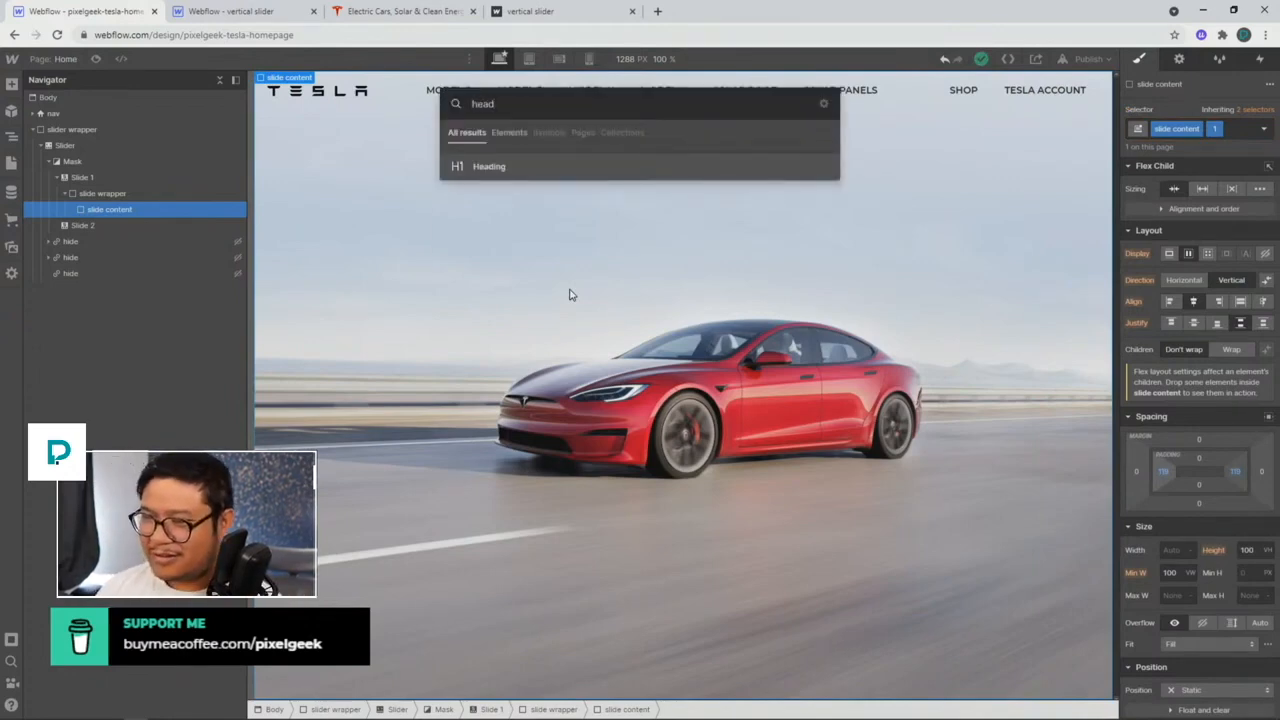
{"action": "key", "text": "Return"}
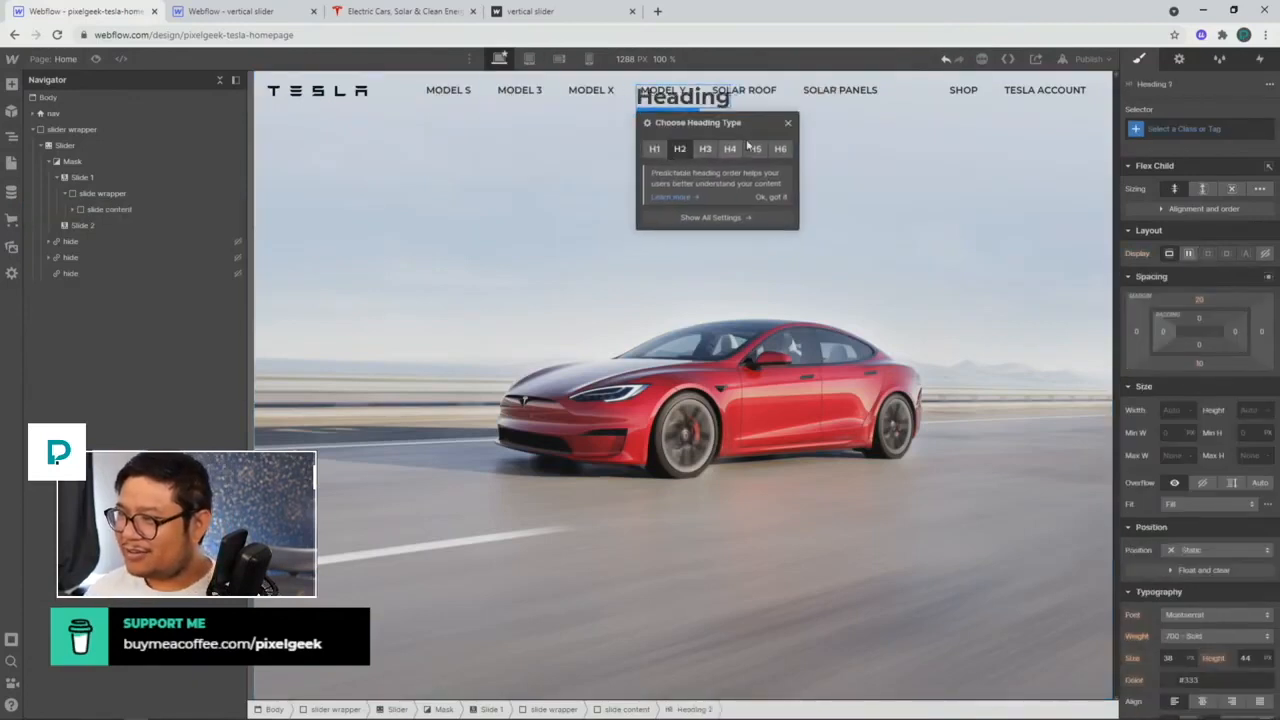
{"action": "left_click", "coordinate": [788, 124]}
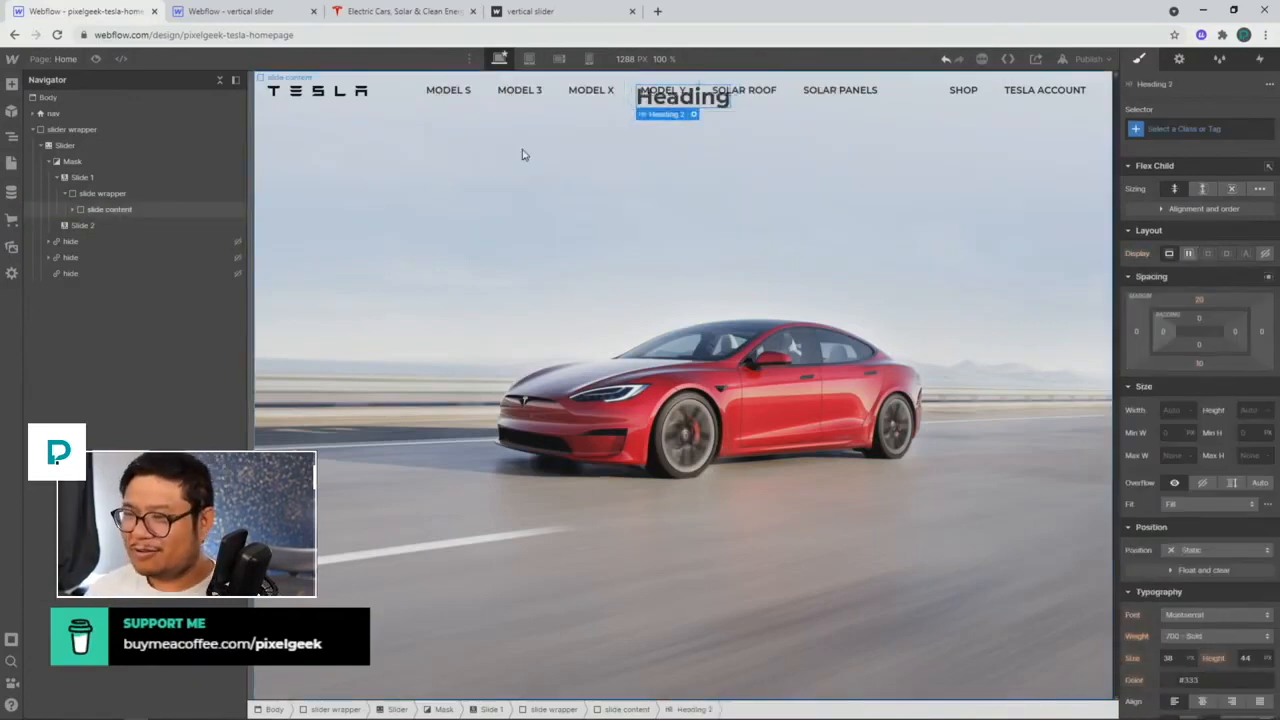
Step: Remove slide content's side padding and add top padding on the base class
{"action": "left_click", "coordinate": [165, 209]}
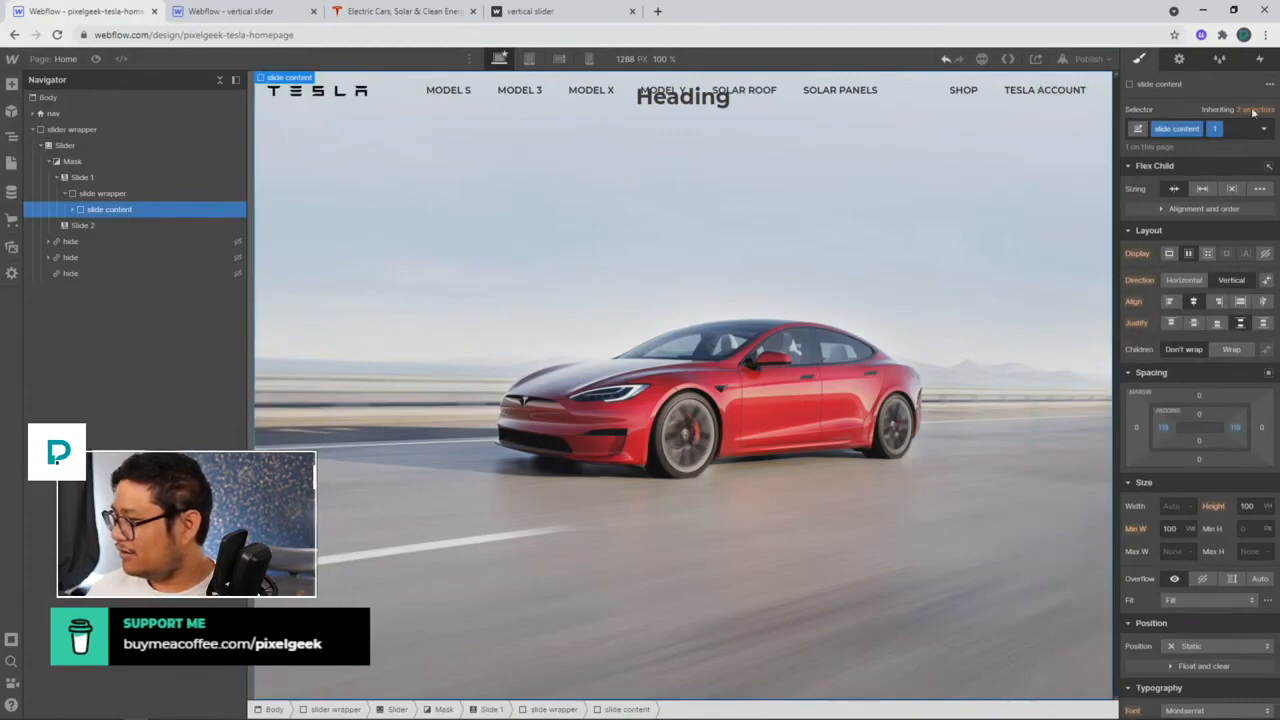
{"action": "left_click", "coordinate": [1236, 428], "text": "alt"}
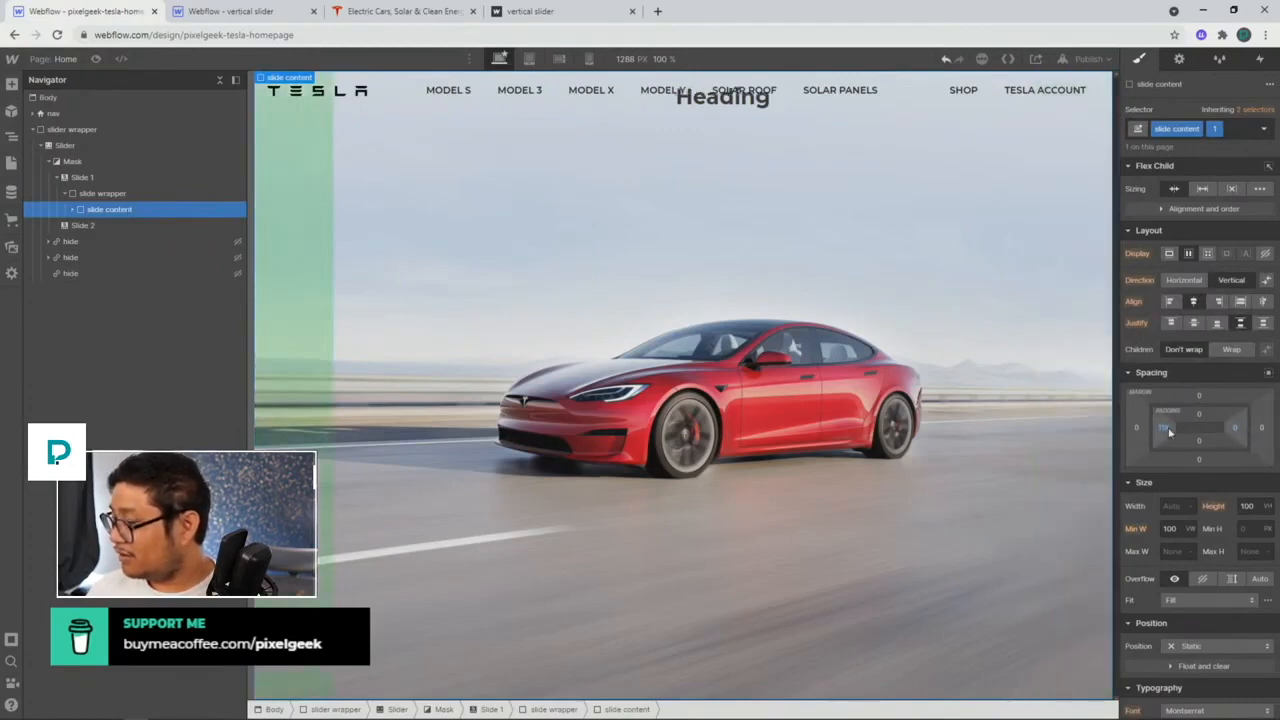
{"action": "left_click", "coordinate": [1163, 428], "text": "alt"}
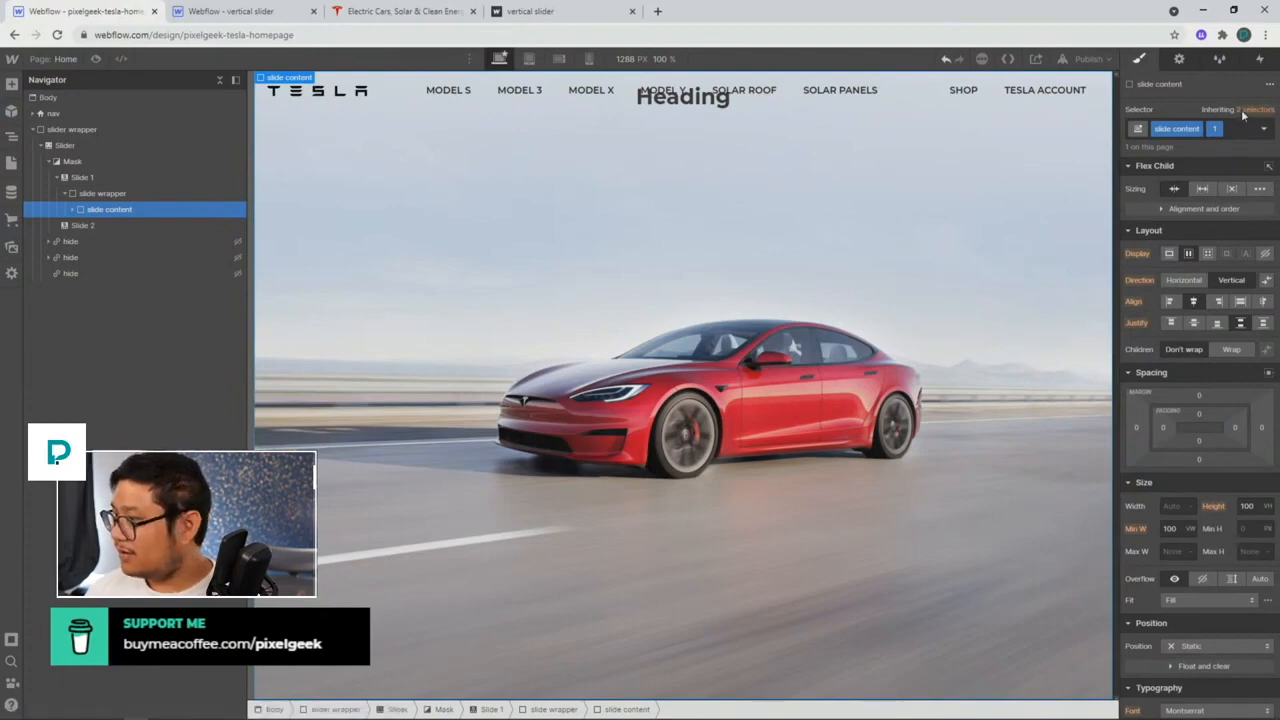
{"action": "left_click", "coordinate": [1247, 112]}
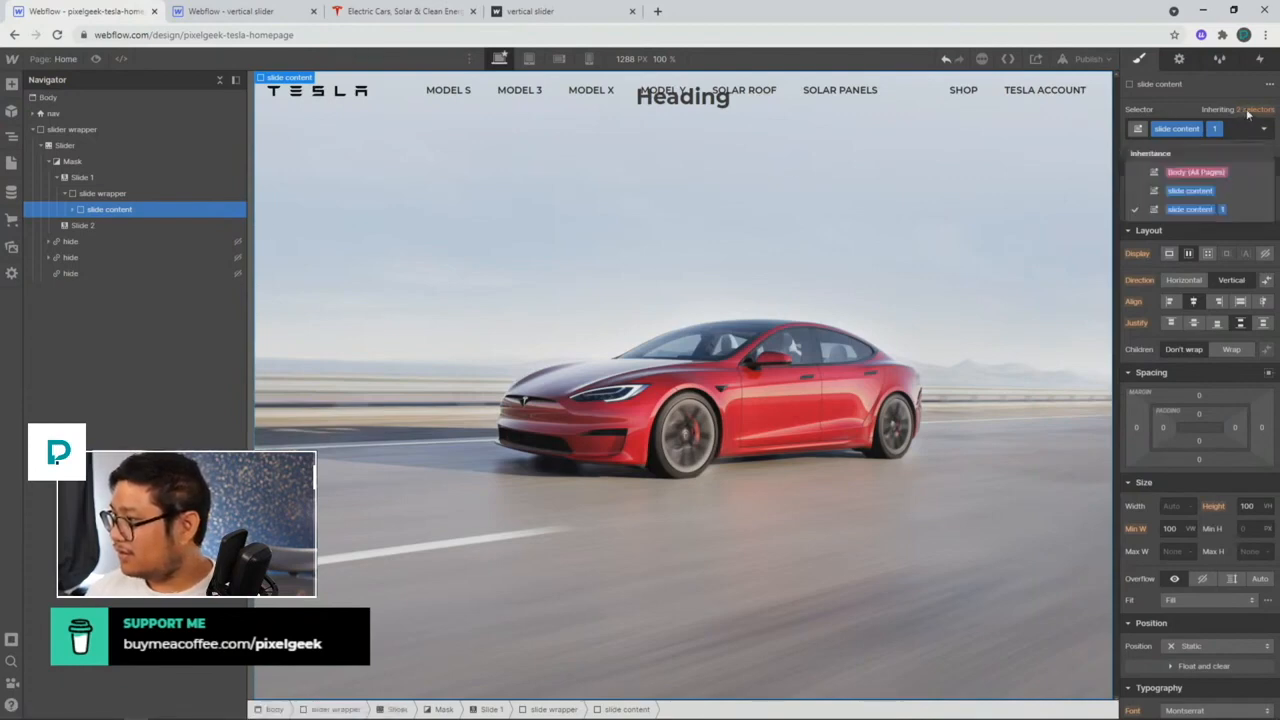
{"action": "left_click", "coordinate": [1214, 200]}
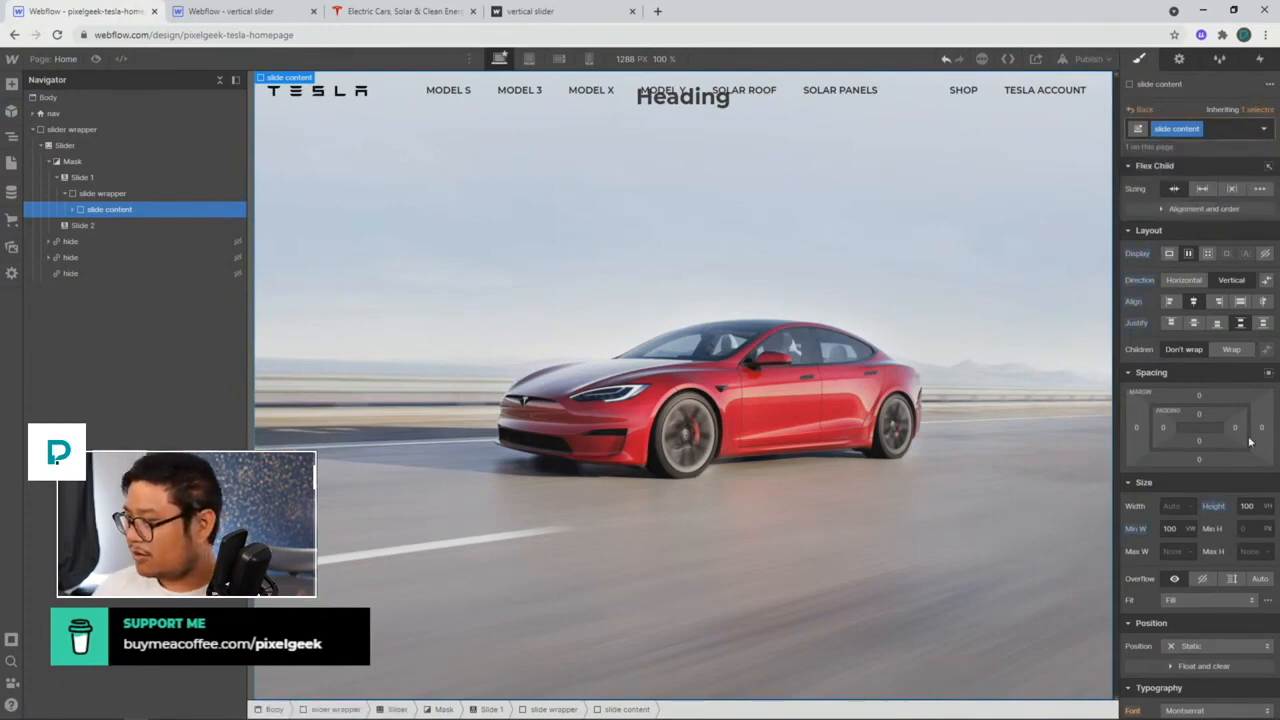
{"action": "left_click_drag", "start_coordinate": [1199, 414], "coordinate": [1209, 505]}
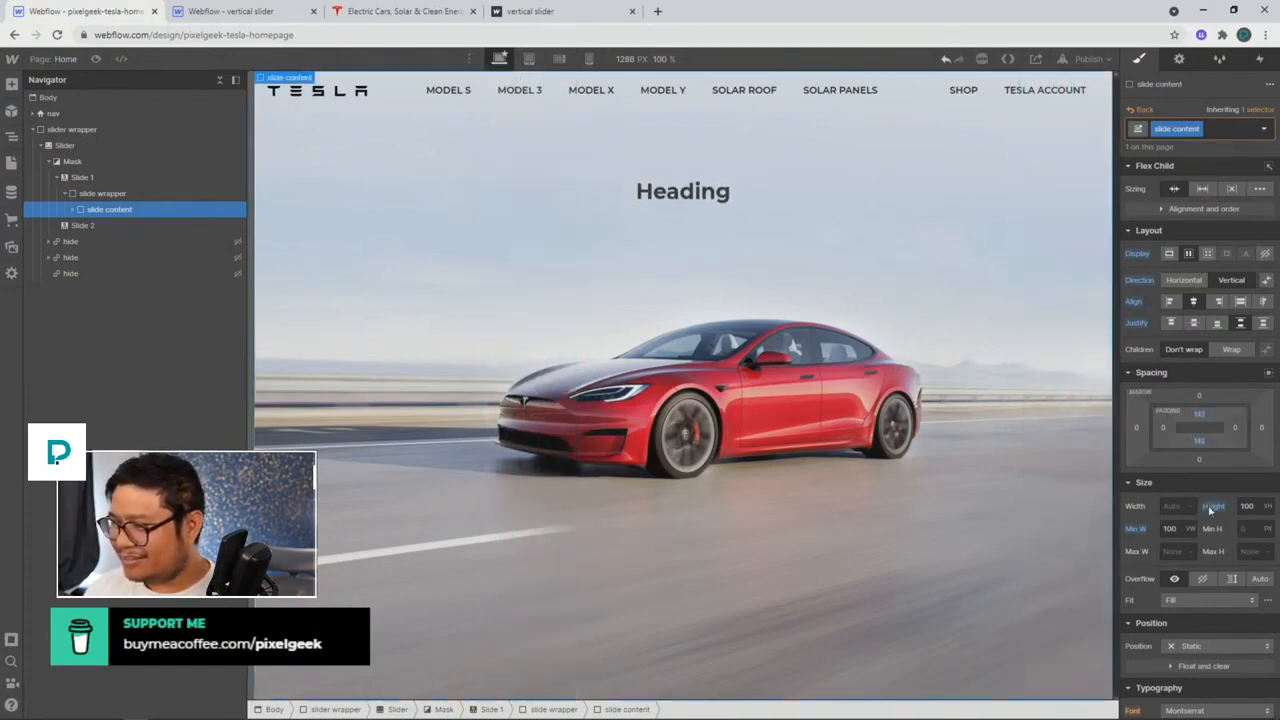
Step: Change the heading text to 'Model S' and style it through the All H2 Headings selector
{"action": "left_click", "coordinate": [688, 192]}
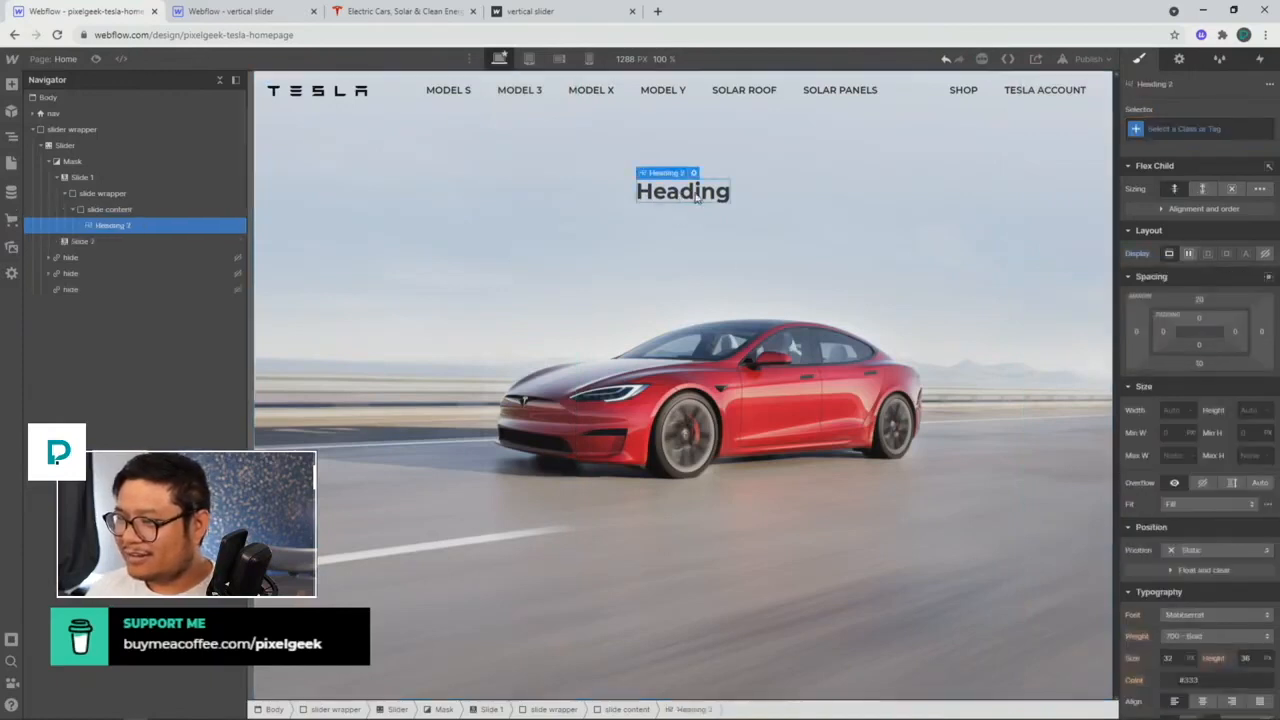
{"action": "double_click", "coordinate": [690, 192]}
{"action": "type", "text": "Model "}
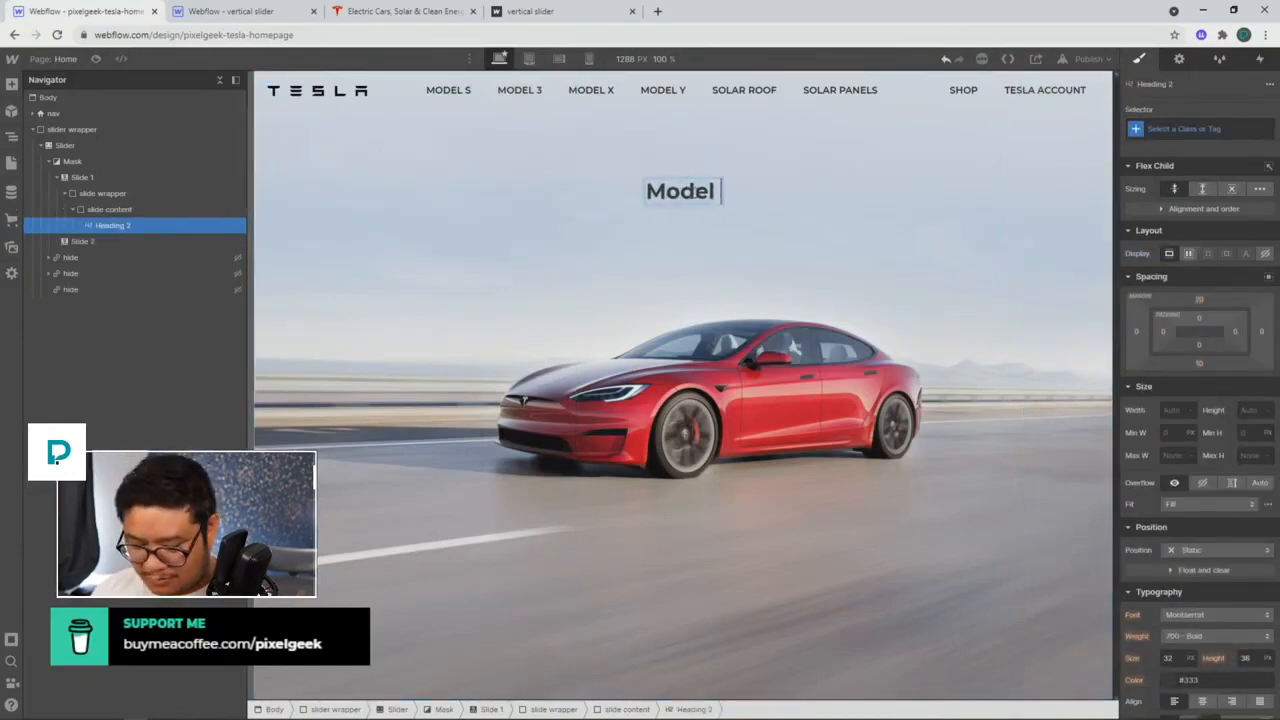
{"action": "type", "text": "S"}
{"action": "left_click", "coordinate": [405, 12]}
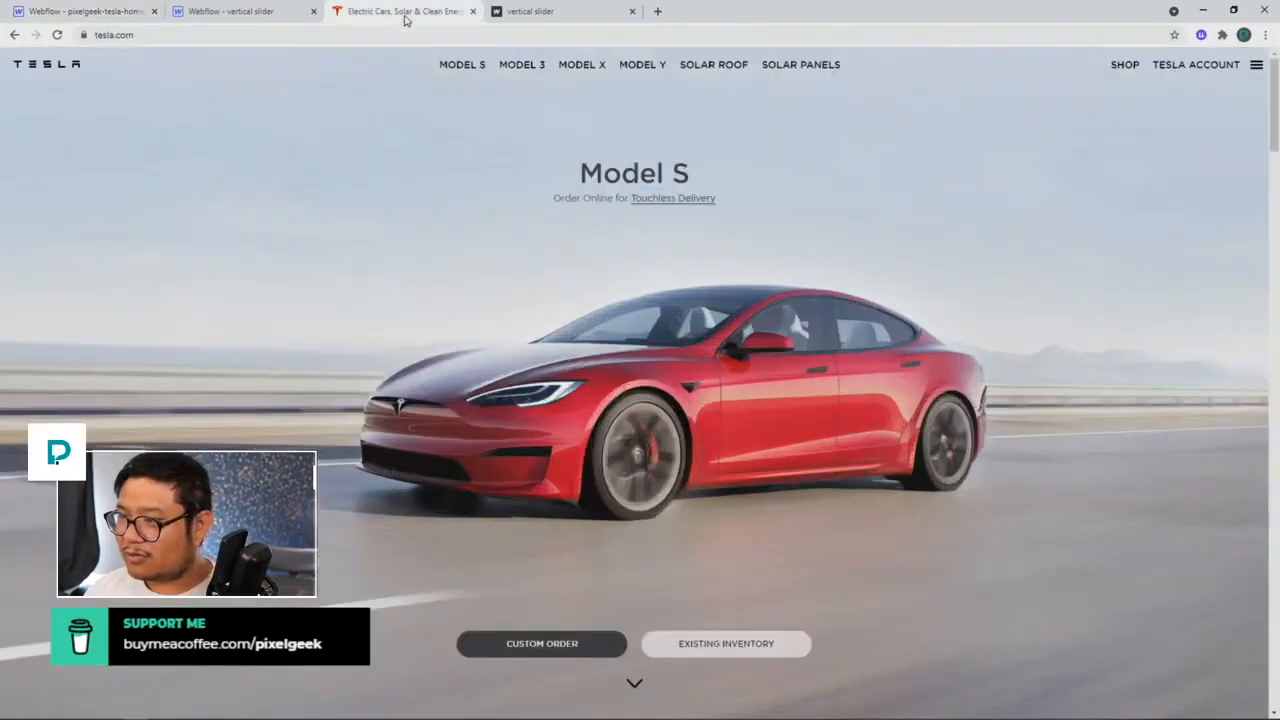
{"action": "left_click", "coordinate": [150, 20]}
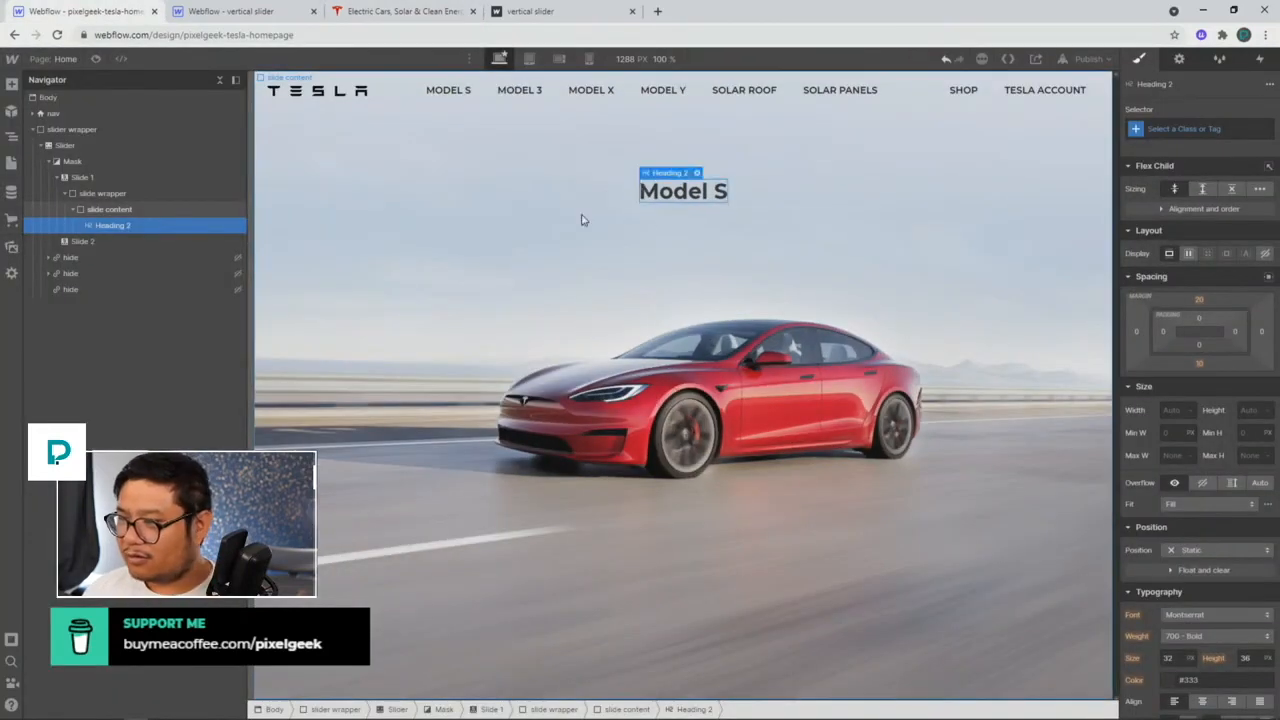
{"action": "left_click", "coordinate": [1190, 128]}
{"action": "left_click", "coordinate": [1165, 206]}
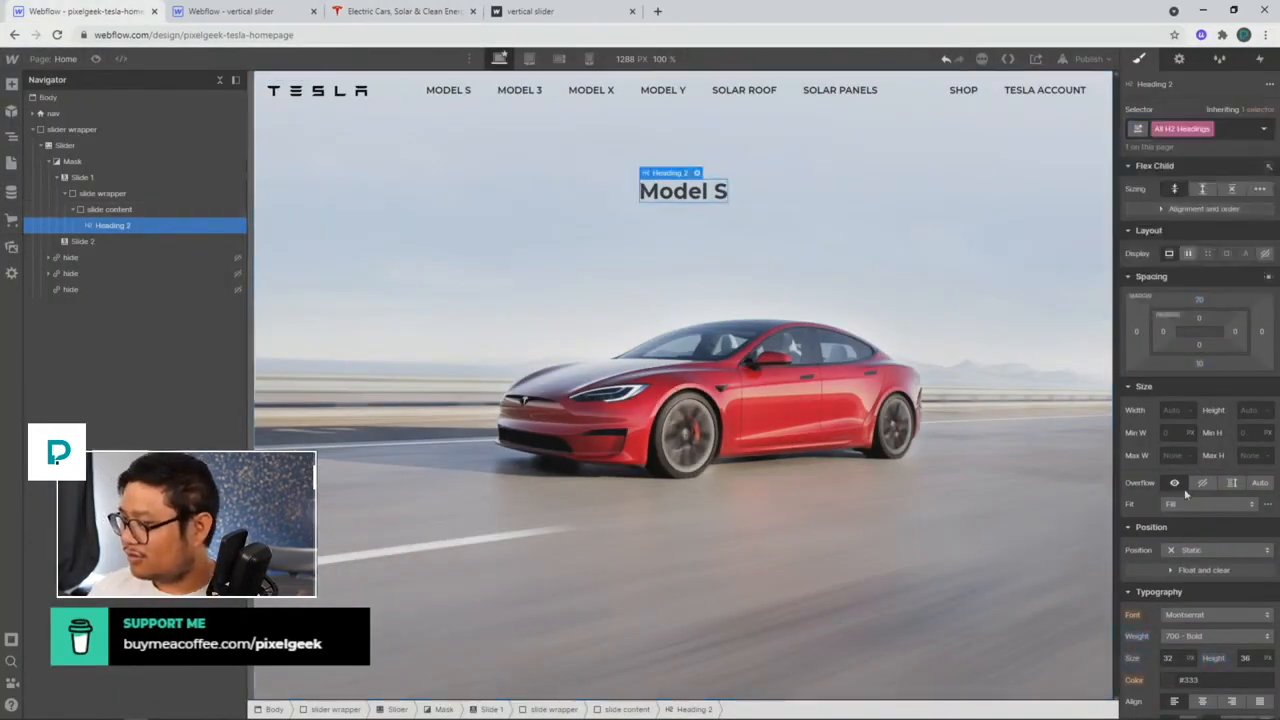
{"action": "left_click", "coordinate": [1201, 640]}
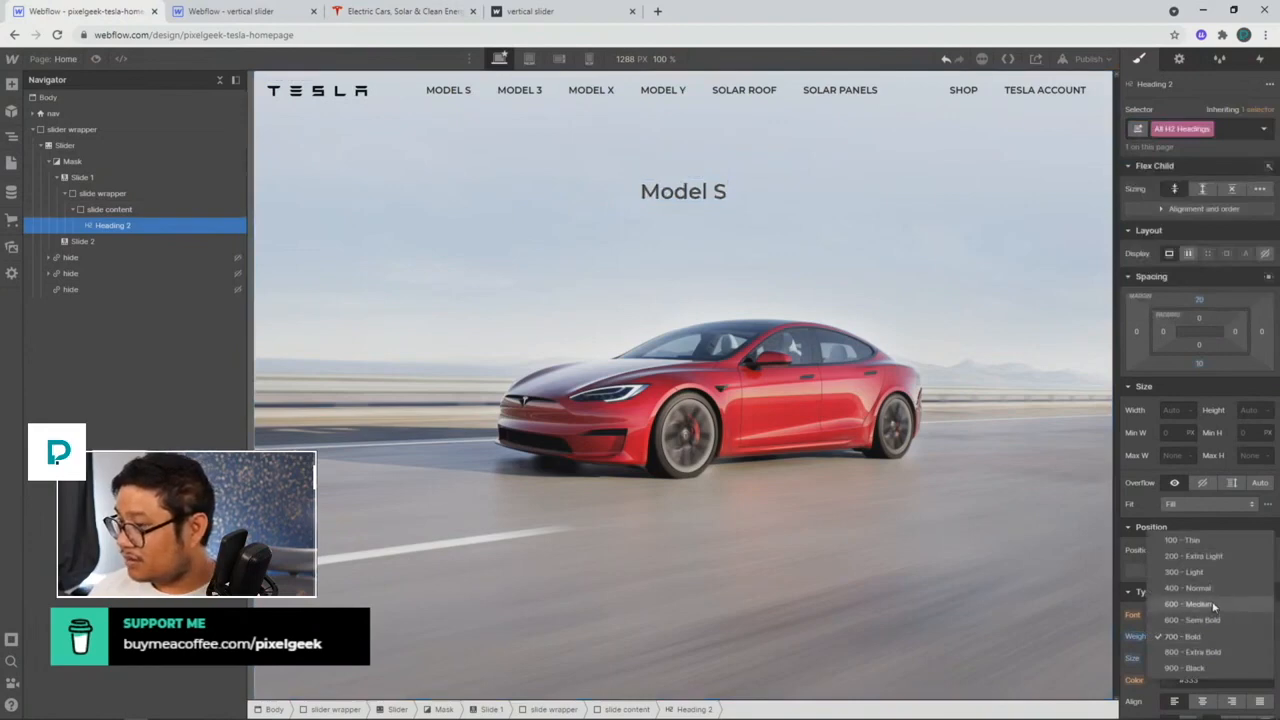
Step: Set the H2 headings to 500 Medium weight, 42 px size and 1.3 line height
{"action": "left_click", "coordinate": [1211, 618]}
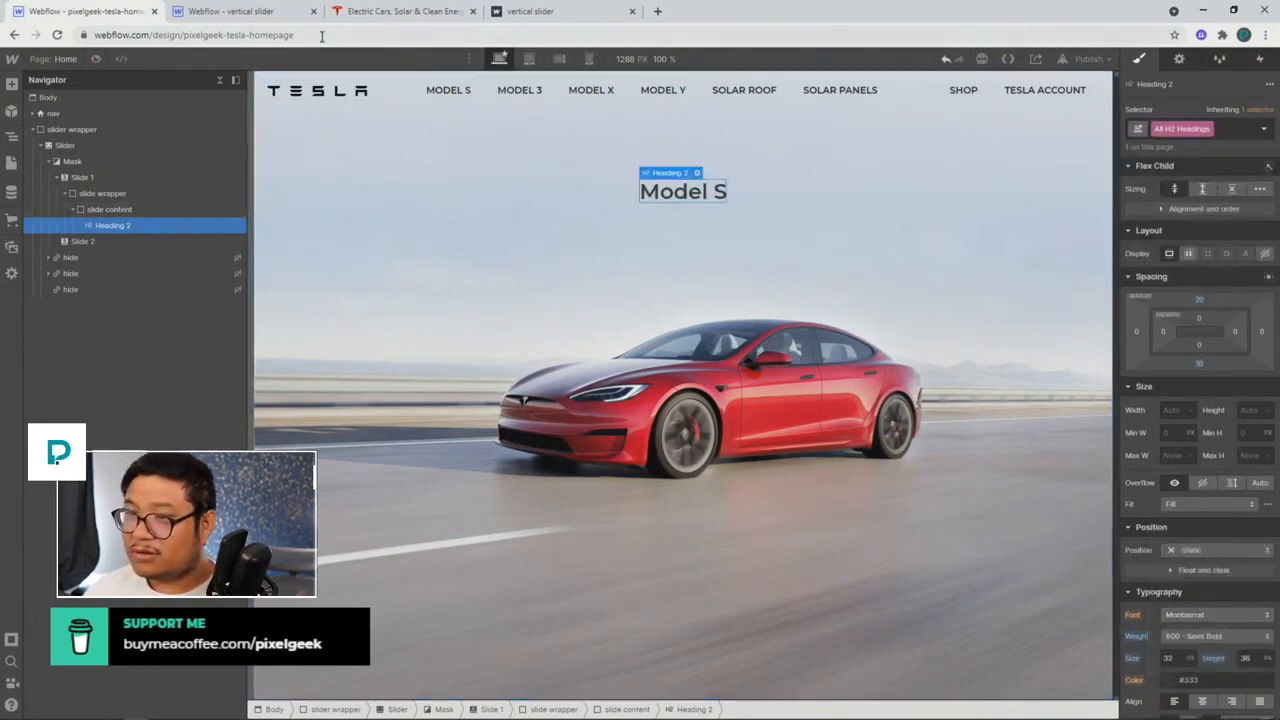
{"action": "left_click", "coordinate": [1170, 658]}
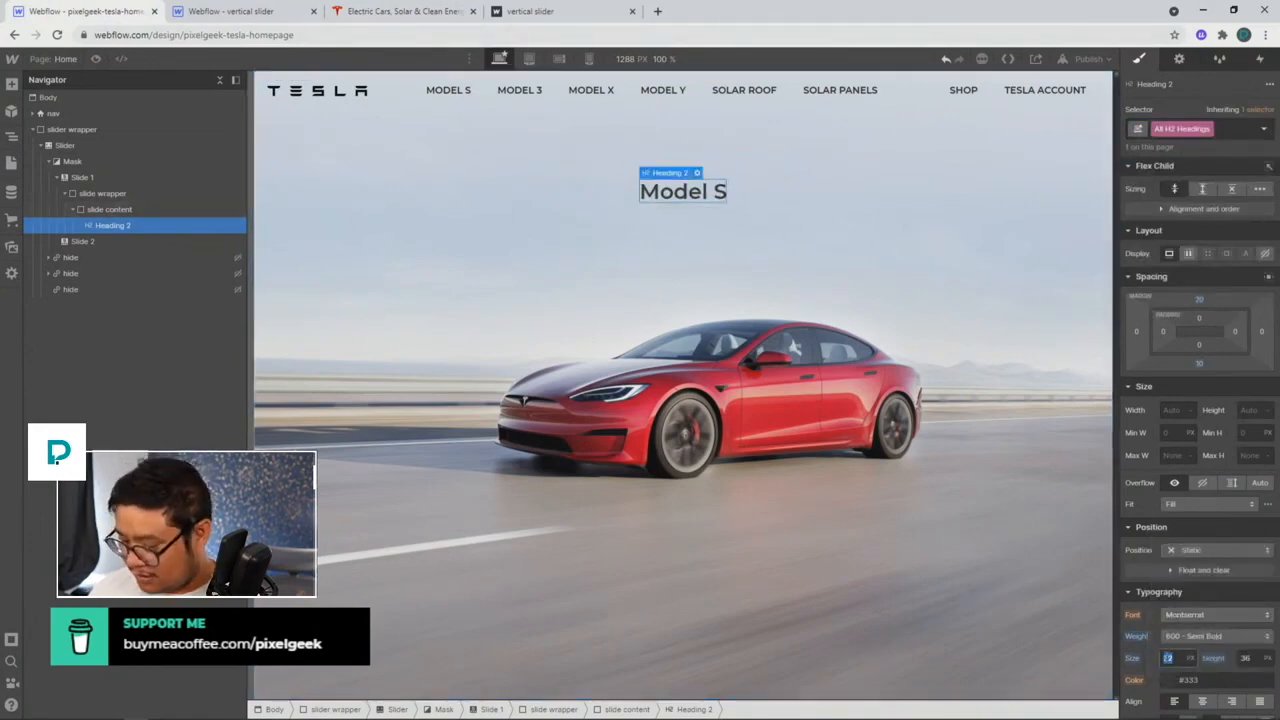
{"action": "type", "text": "54"}
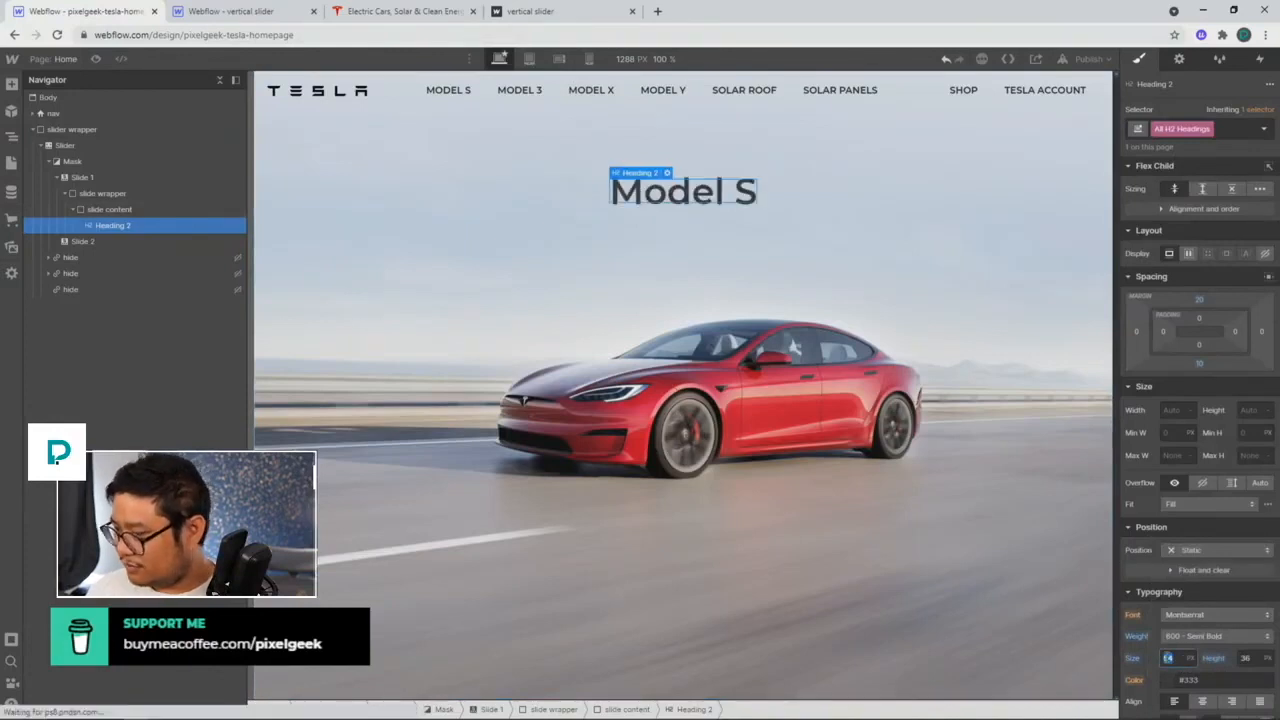
{"action": "type", "text": "2"}
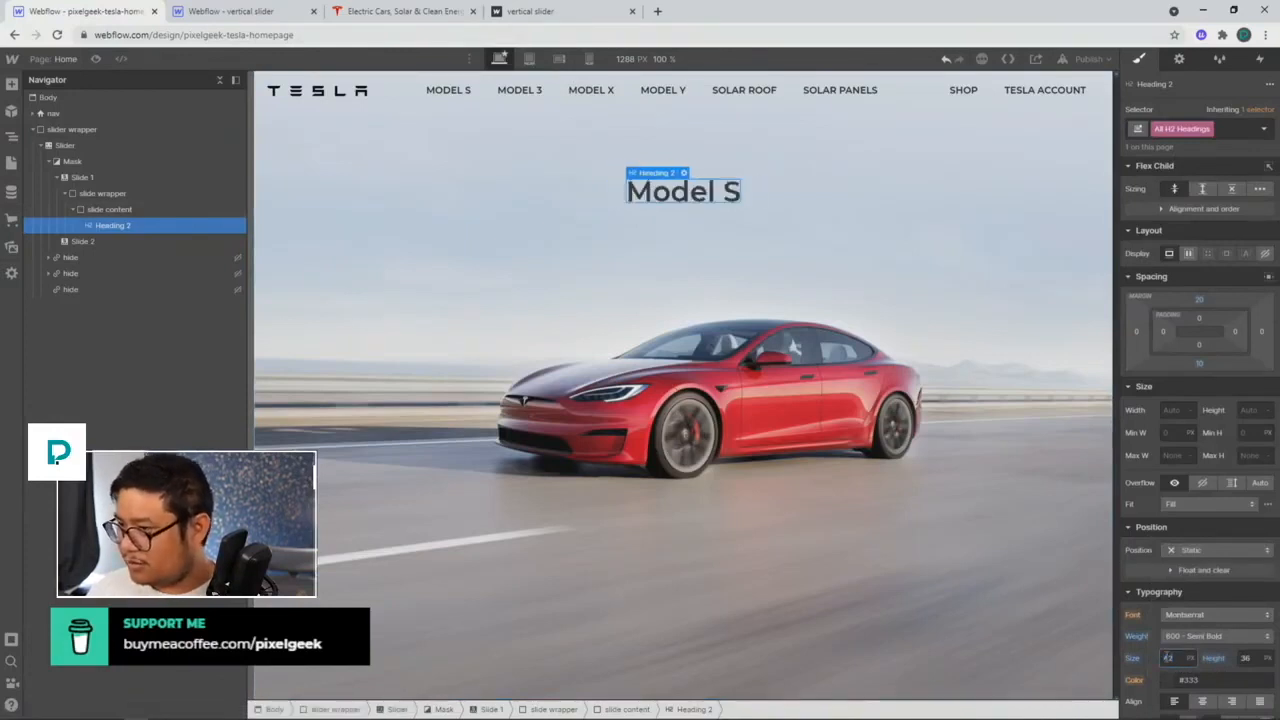
{"action": "left_click", "coordinate": [338, 12]}
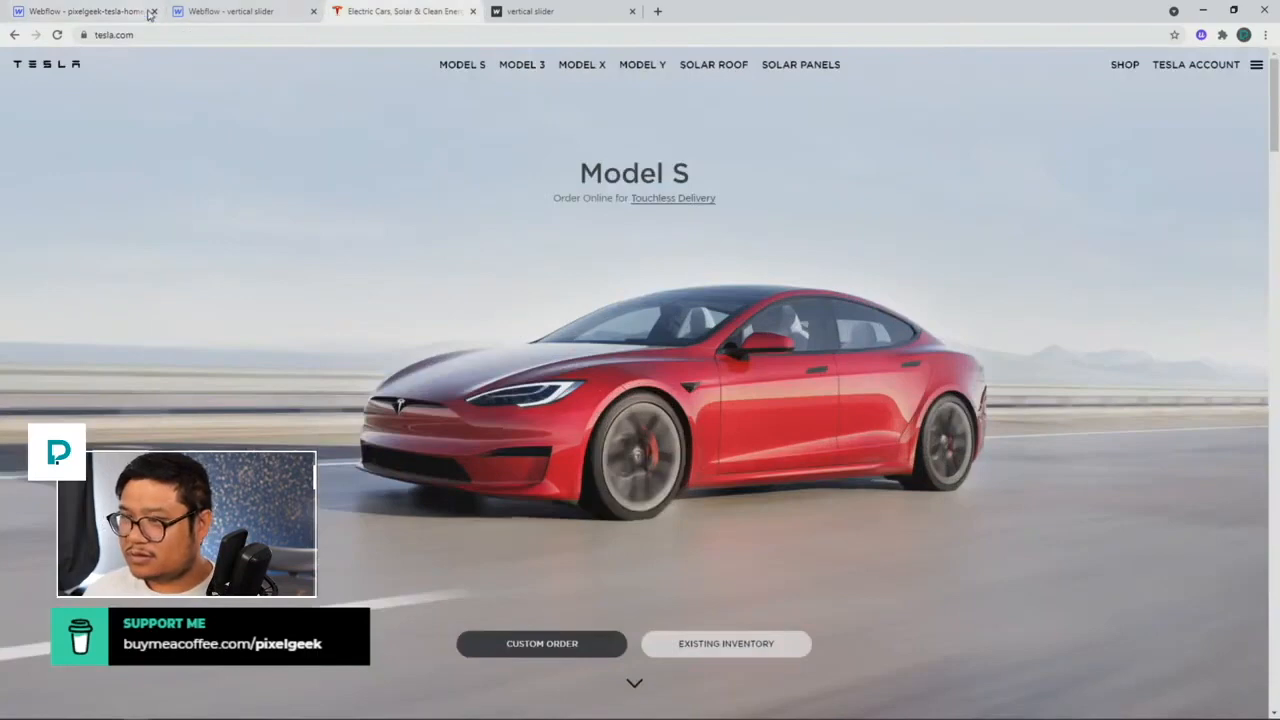
{"action": "left_click", "coordinate": [148, 14]}
{"action": "left_click", "coordinate": [1214, 635]}
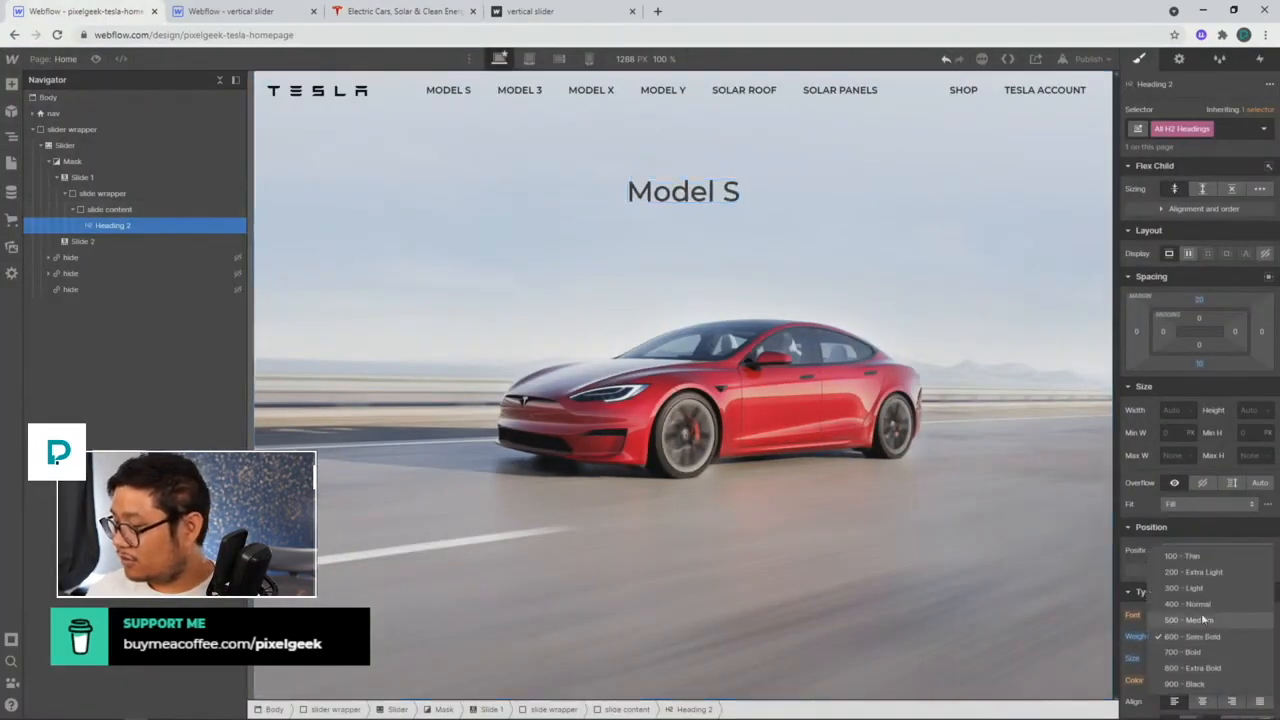
{"action": "left_click", "coordinate": [1200, 620]}
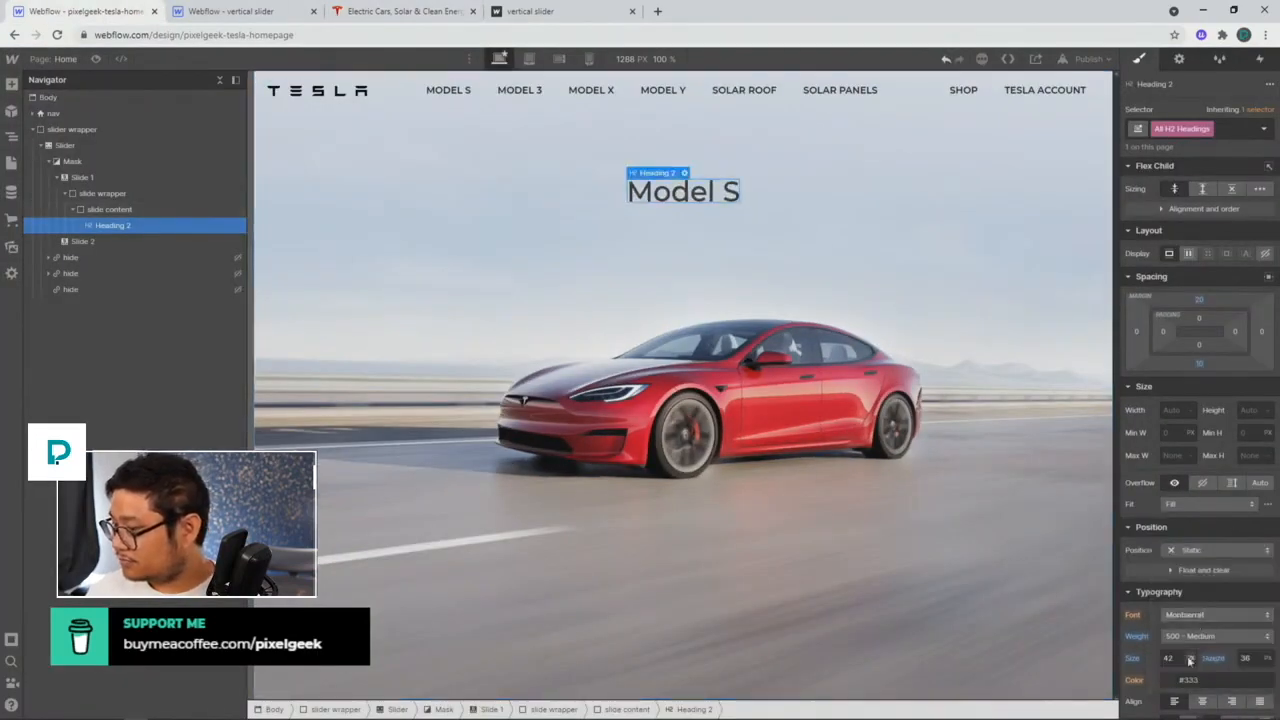
{"action": "left_click", "coordinate": [1245, 658]}
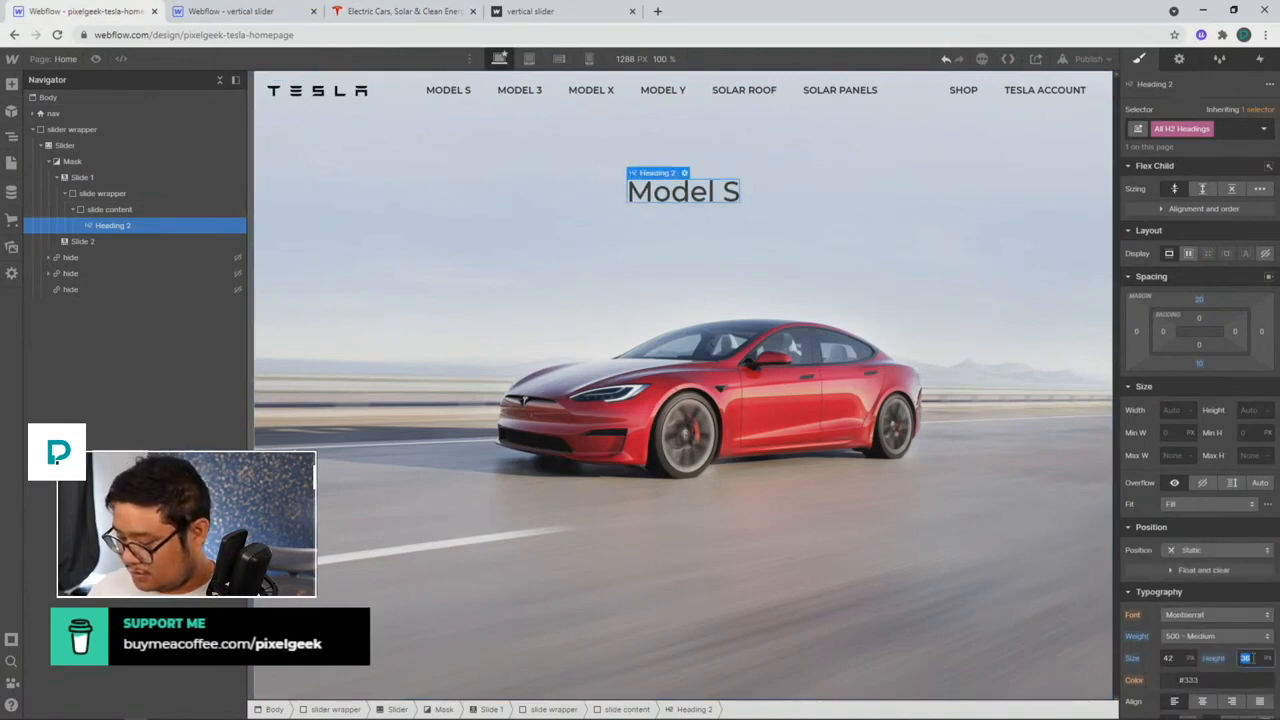
{"action": "key", "text": "Return"}
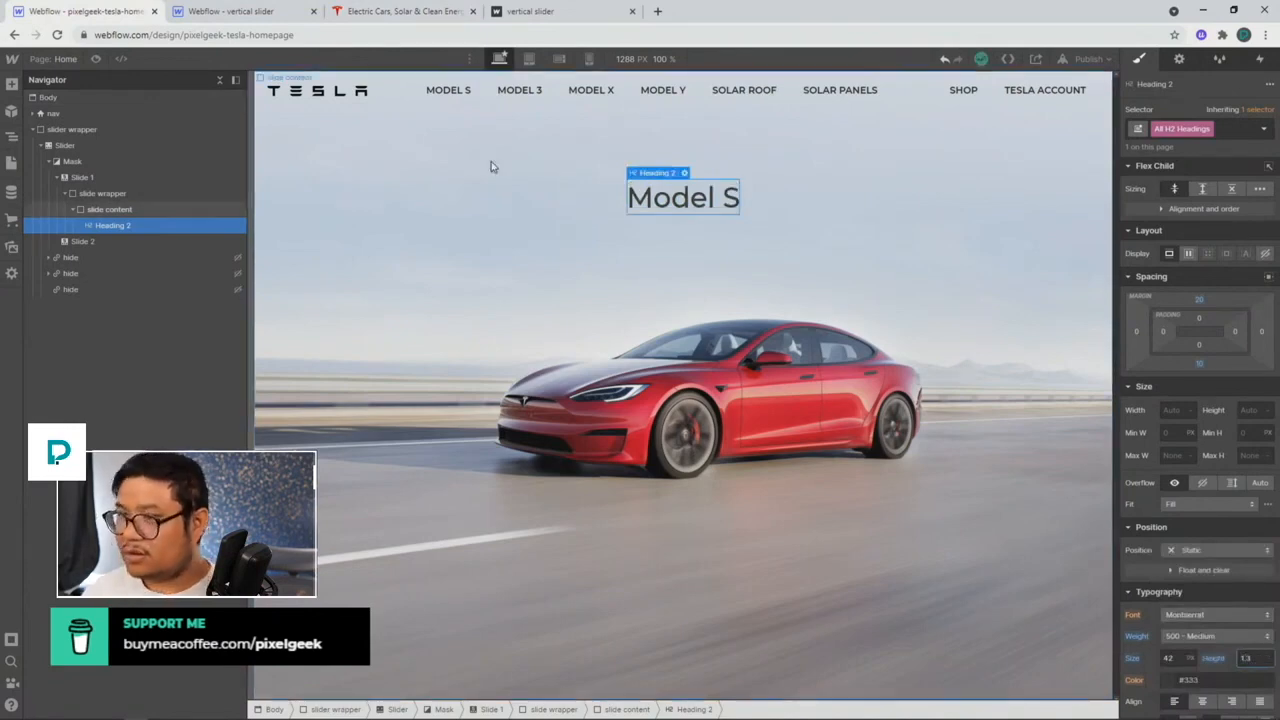
Step: Copy the 'Order Online' subtitle text from the tesla.com homepage
{"action": "left_click", "coordinate": [357, 13]}
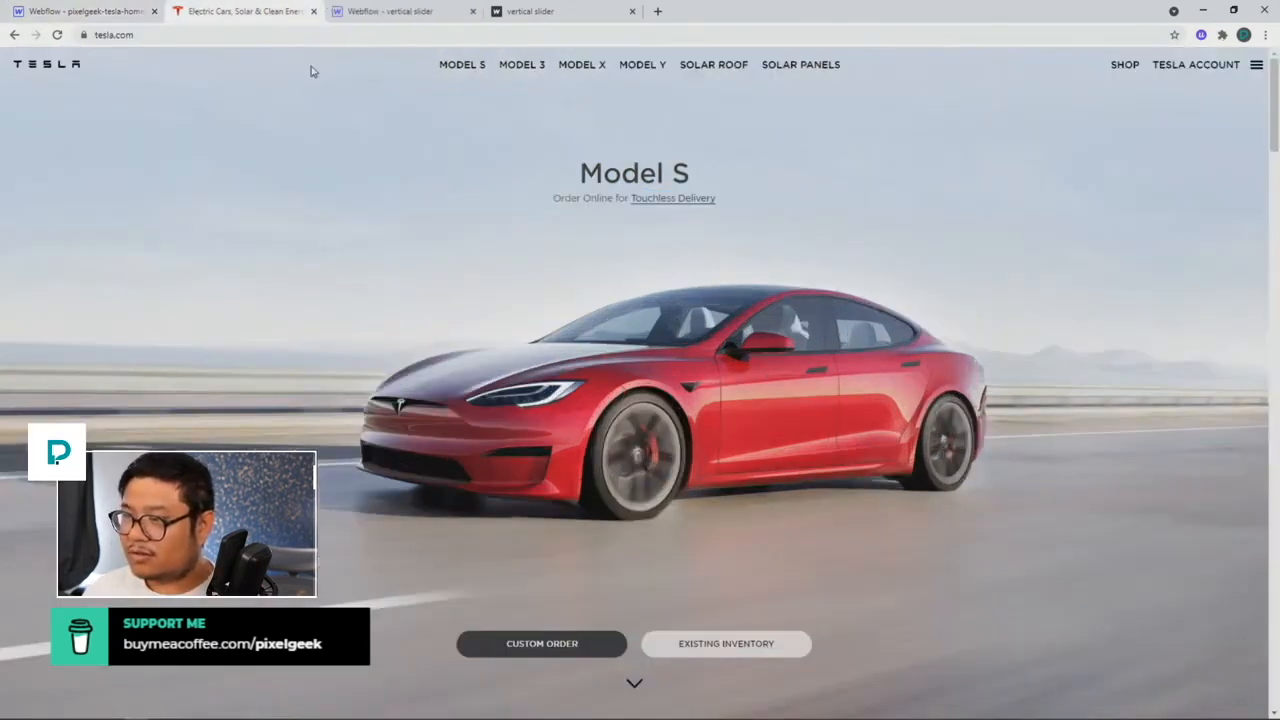
{"action": "triple_click", "coordinate": [569, 196]}
{"action": "key", "text": "ctrl+c"}
{"action": "left_click", "coordinate": [99, 14]}
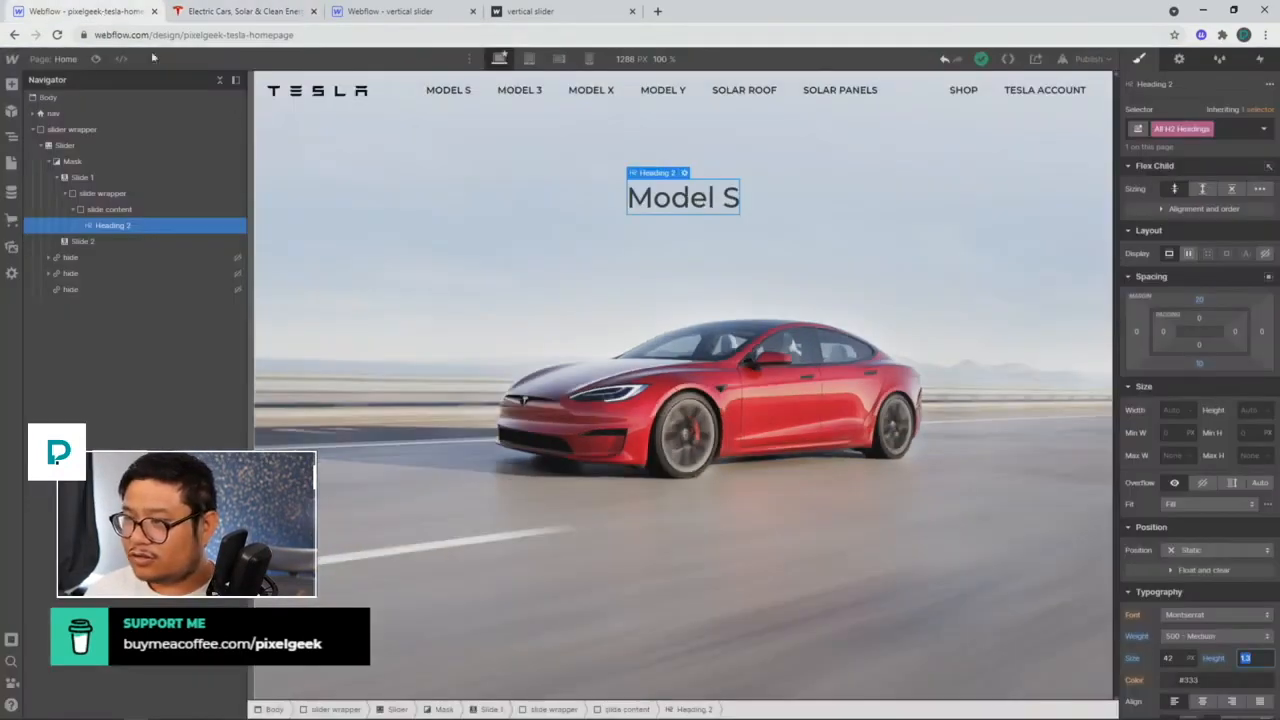
Step: Add a text link under the heading reading 'Order Online for Touchless Delivery'
{"action": "key", "text": "ctrl+e"}
{"action": "type", "text": "text"}
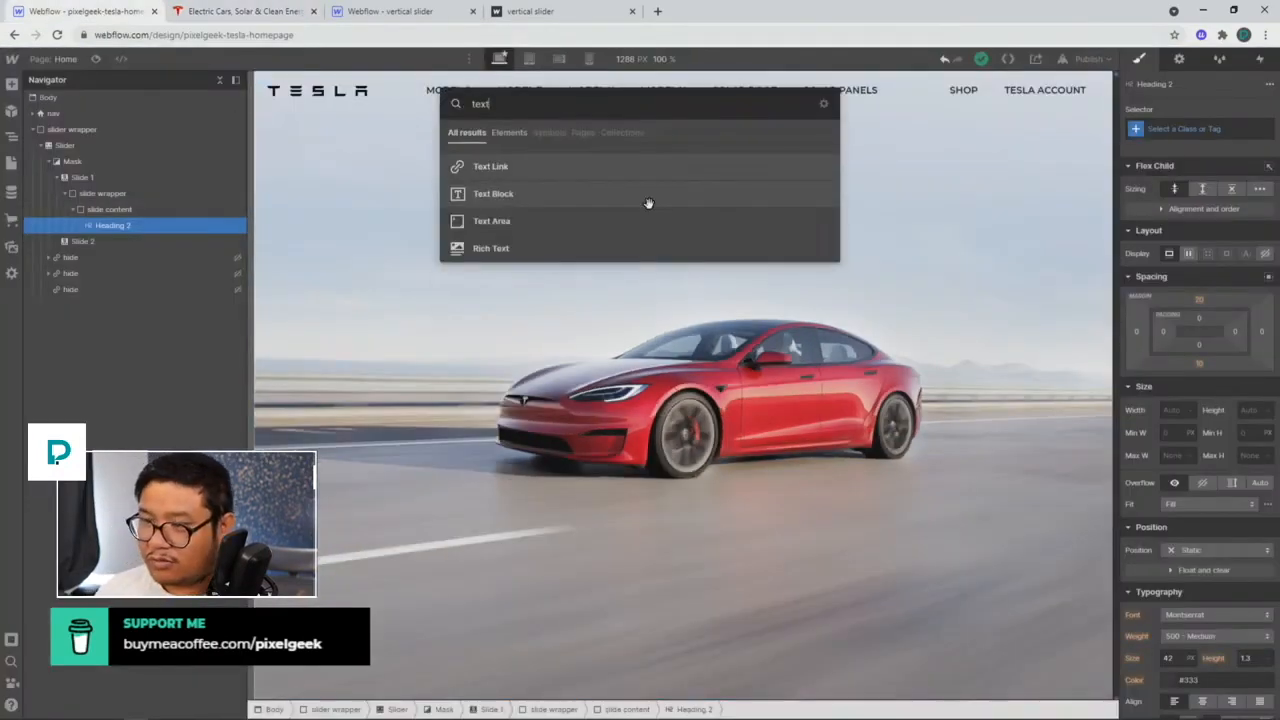
{"action": "key", "text": "Return"}
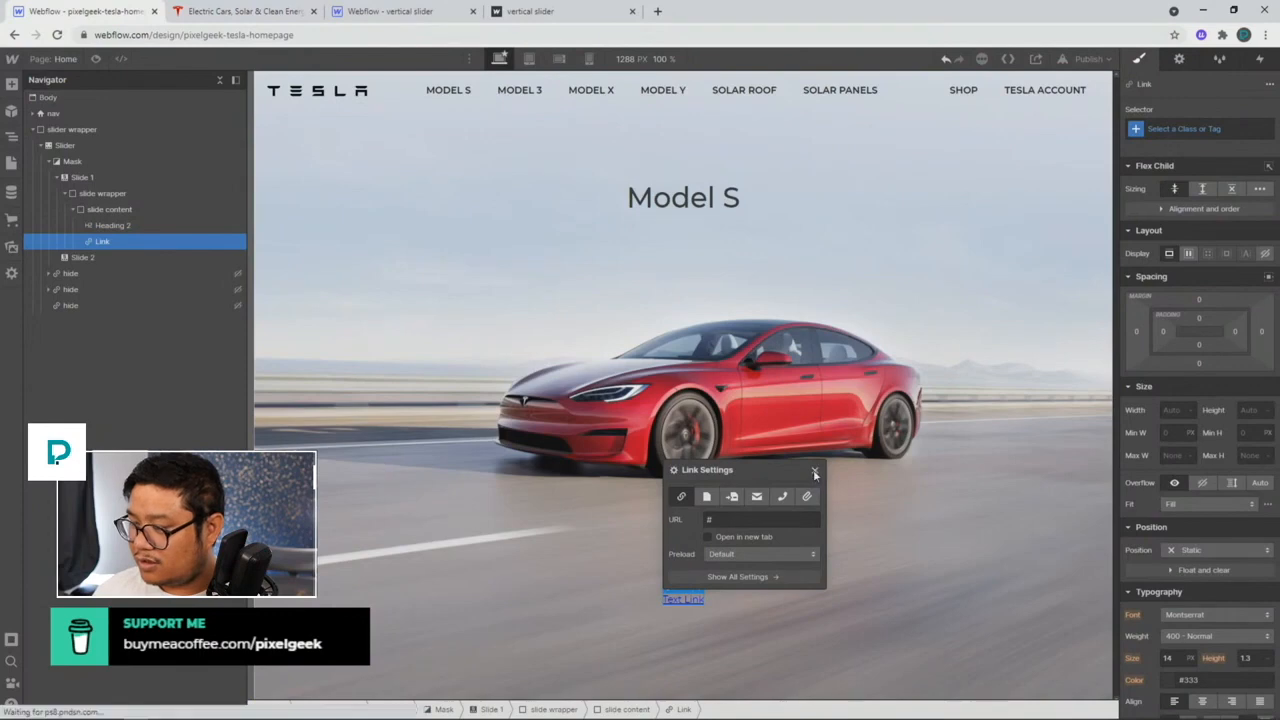
{"action": "left_click", "coordinate": [814, 470]}
{"action": "key", "text": "Return"}
{"action": "key", "text": "ctrl+v"}
{"action": "key", "text": "Escape"}
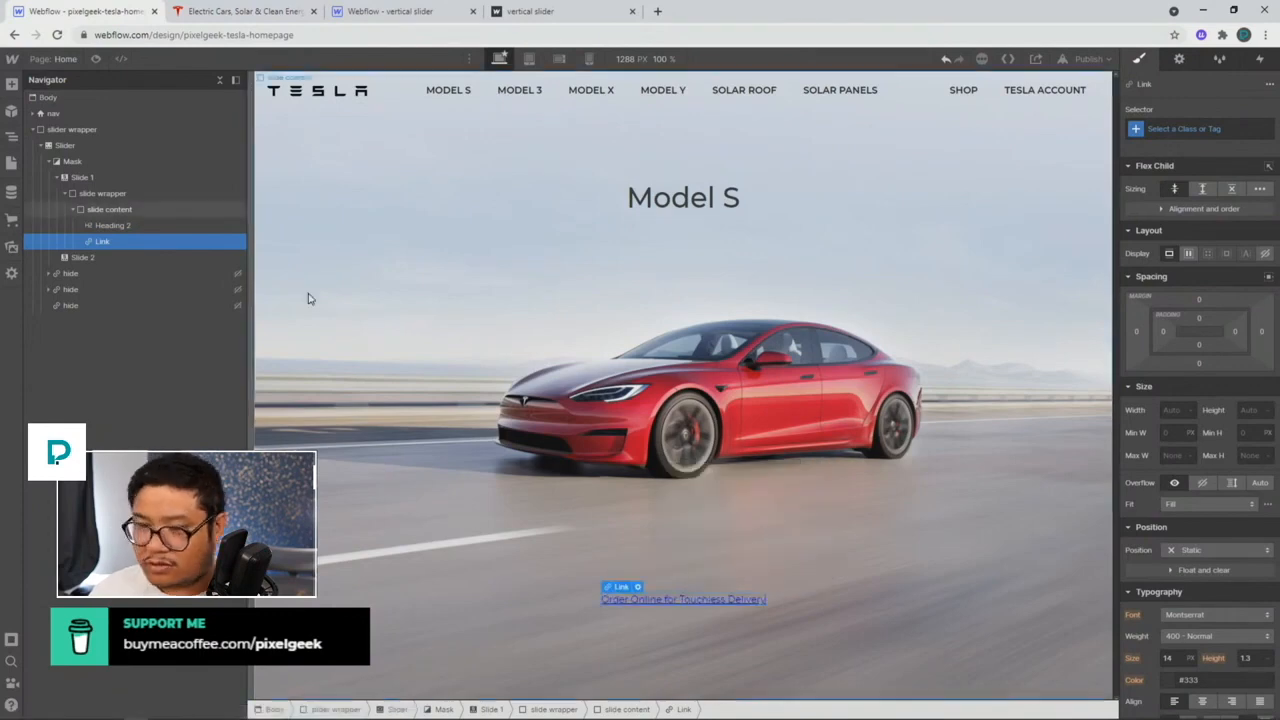
Step: Insert a Div Block and move the Model S heading inside it
{"action": "left_click", "coordinate": [133, 230]}
{"action": "key", "text": "ctrl+e"}
{"action": "type", "text": "div"}
{"action": "key", "text": "Return"}
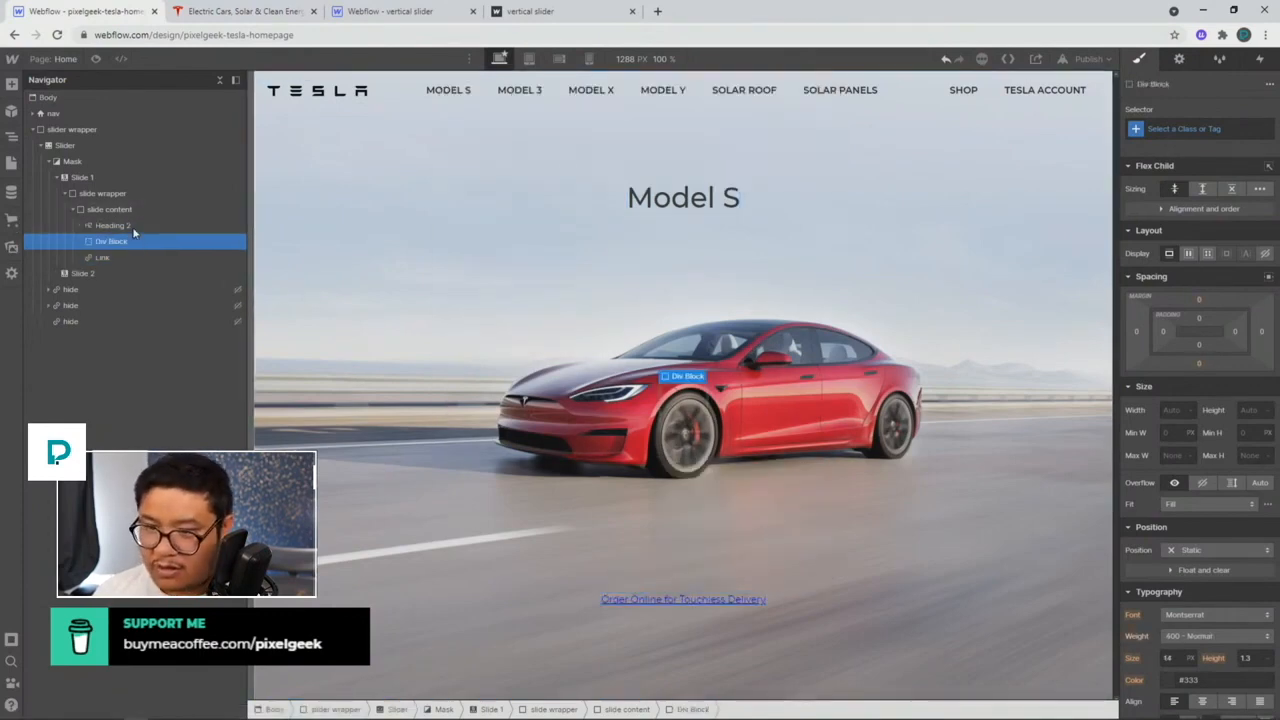
{"action": "left_click", "coordinate": [486, 98]}
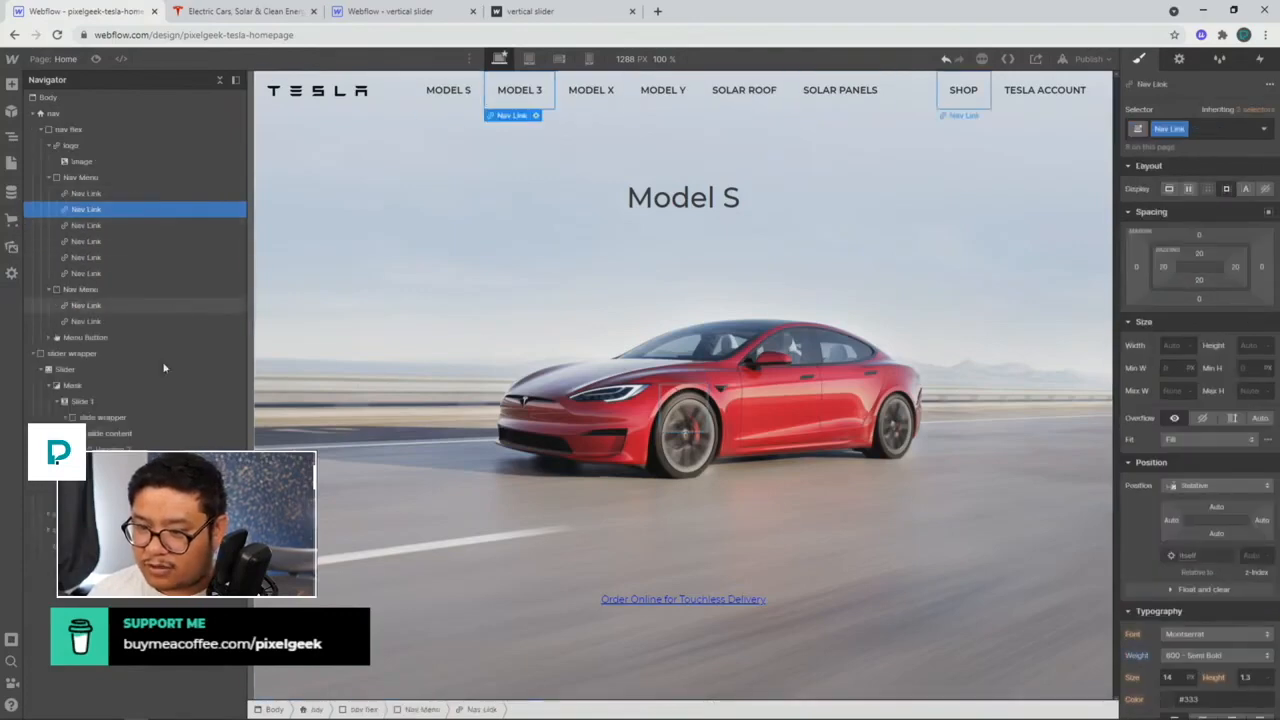
{"action": "left_click", "coordinate": [110, 448]}
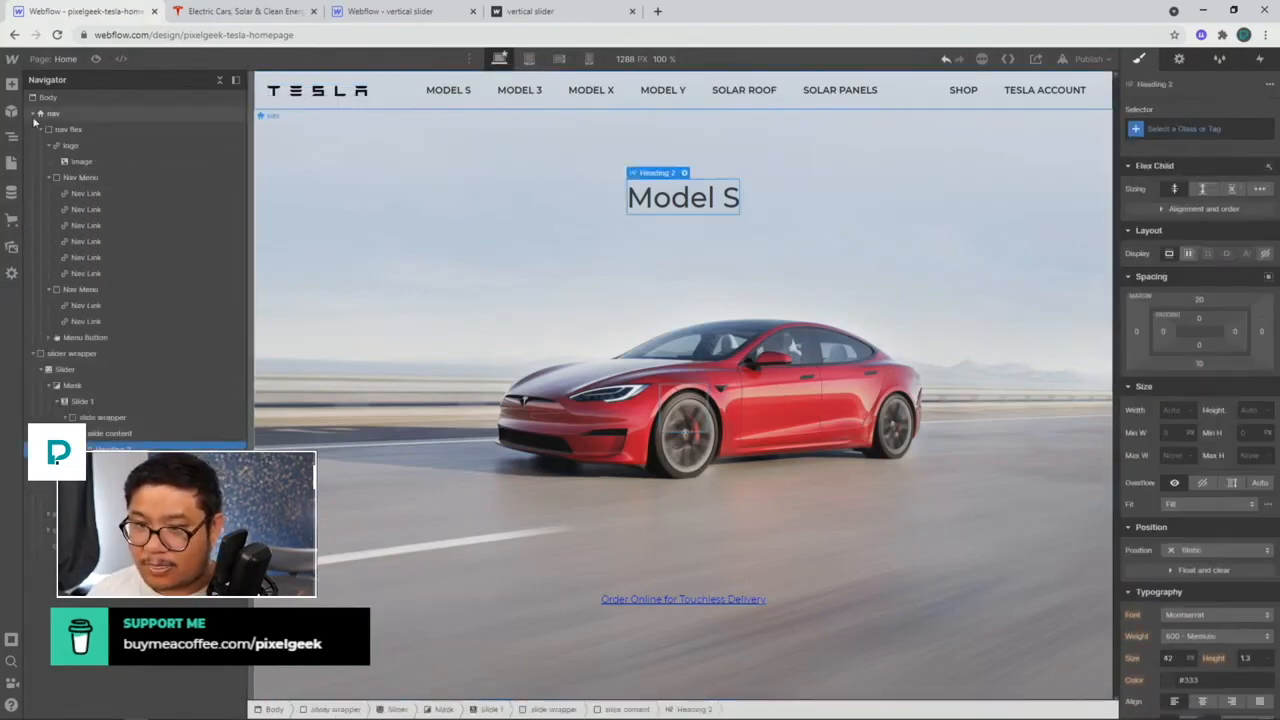
{"action": "left_click", "coordinate": [36, 114]}
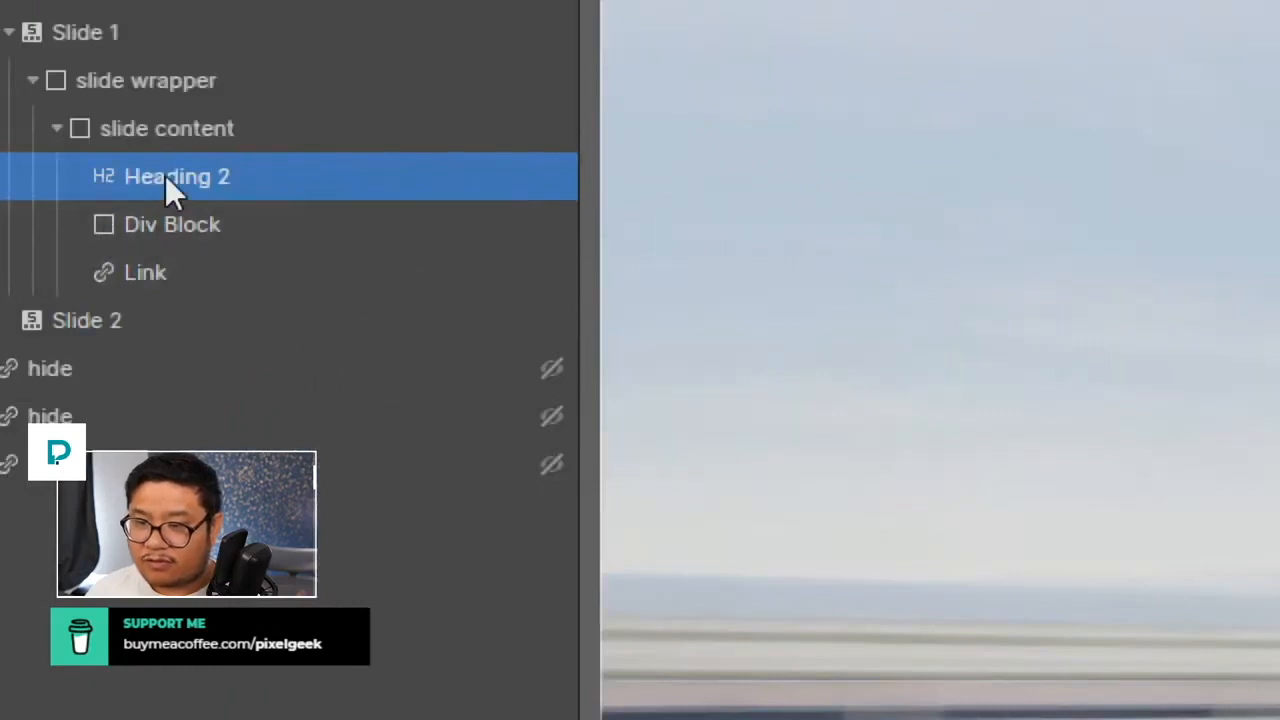
{"action": "left_click_drag", "start_coordinate": [165, 175], "coordinate": [171, 200]}
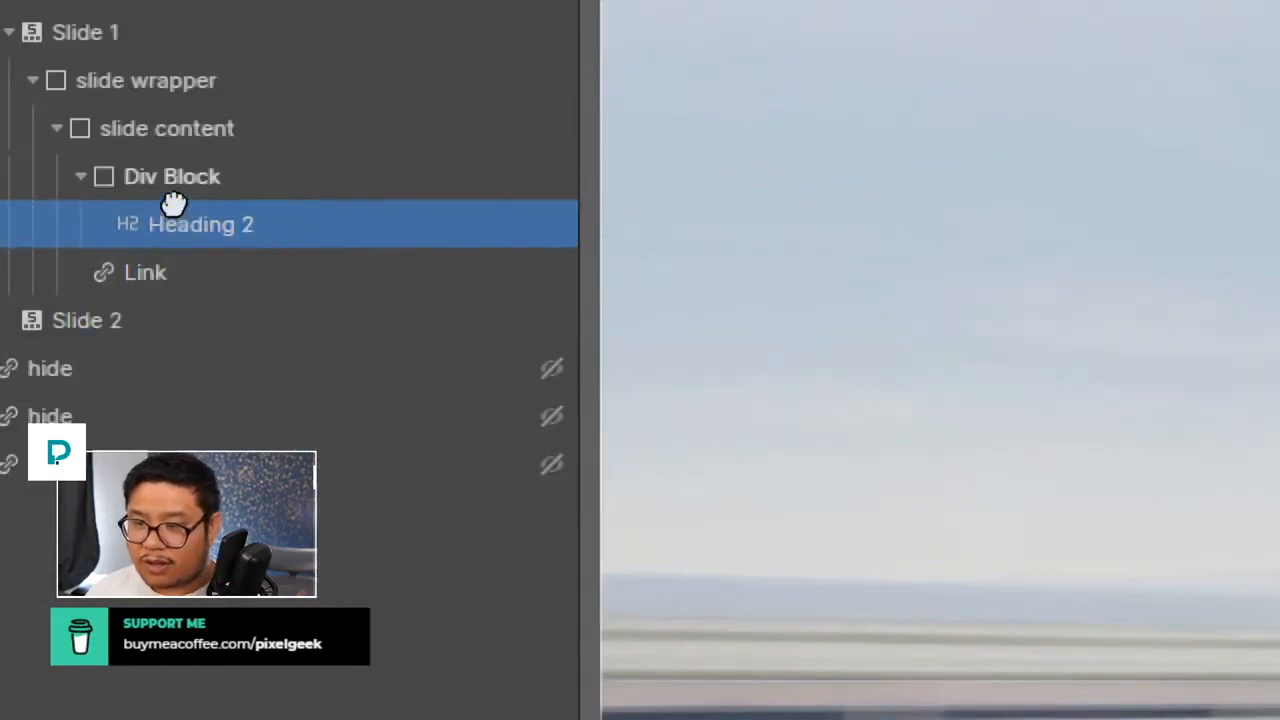
Step: Replace the link with a Text Block under the heading
{"action": "left_click", "coordinate": [203, 272]}
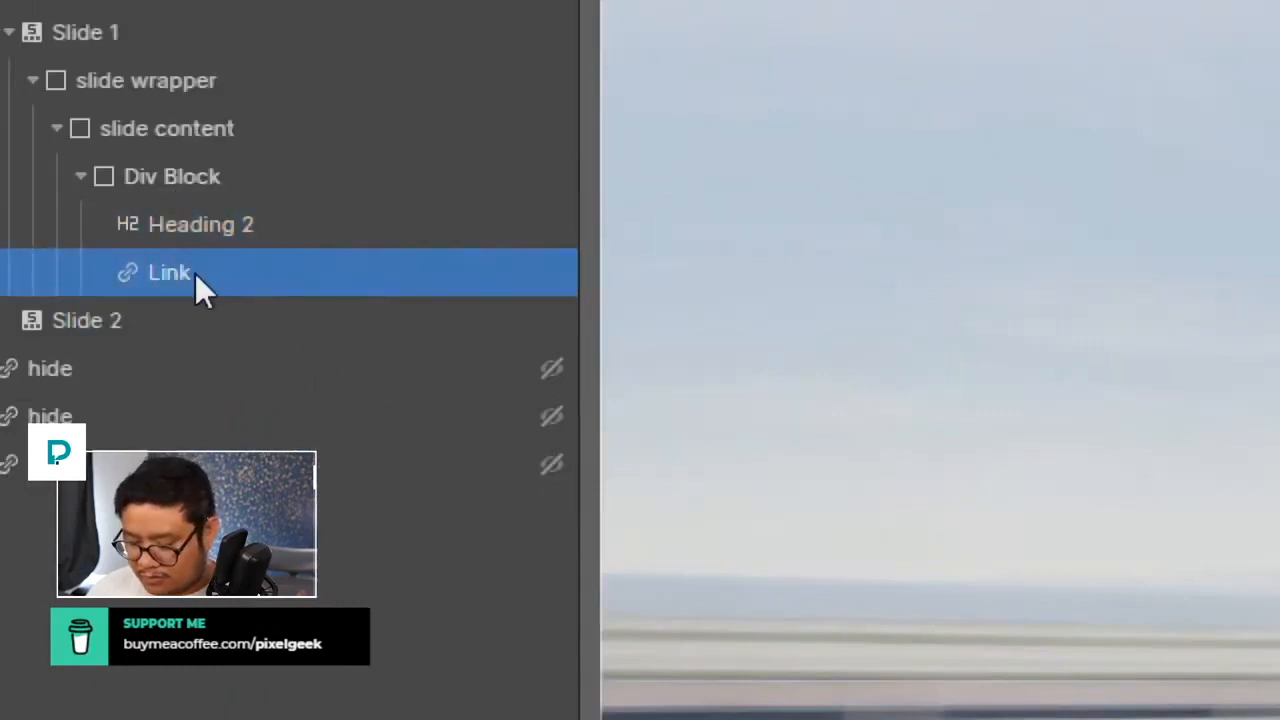
{"action": "key", "text": "Delete"}
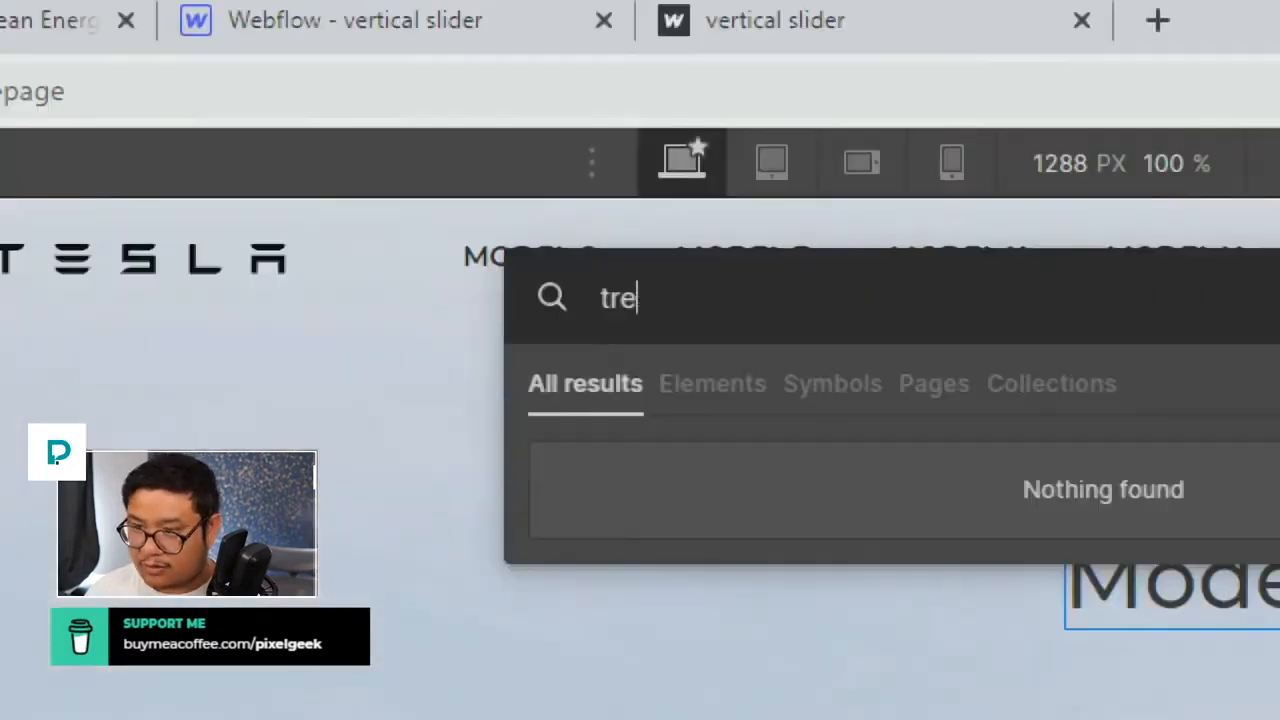
{"action": "type", "text": "xt"}
{"action": "key", "text": "BackSpace"}
{"action": "key", "text": "BackSpace"}
{"action": "key", "text": "BackSpace"}
{"action": "key", "text": "BackSpace"}
{"action": "type", "text": "ex"}
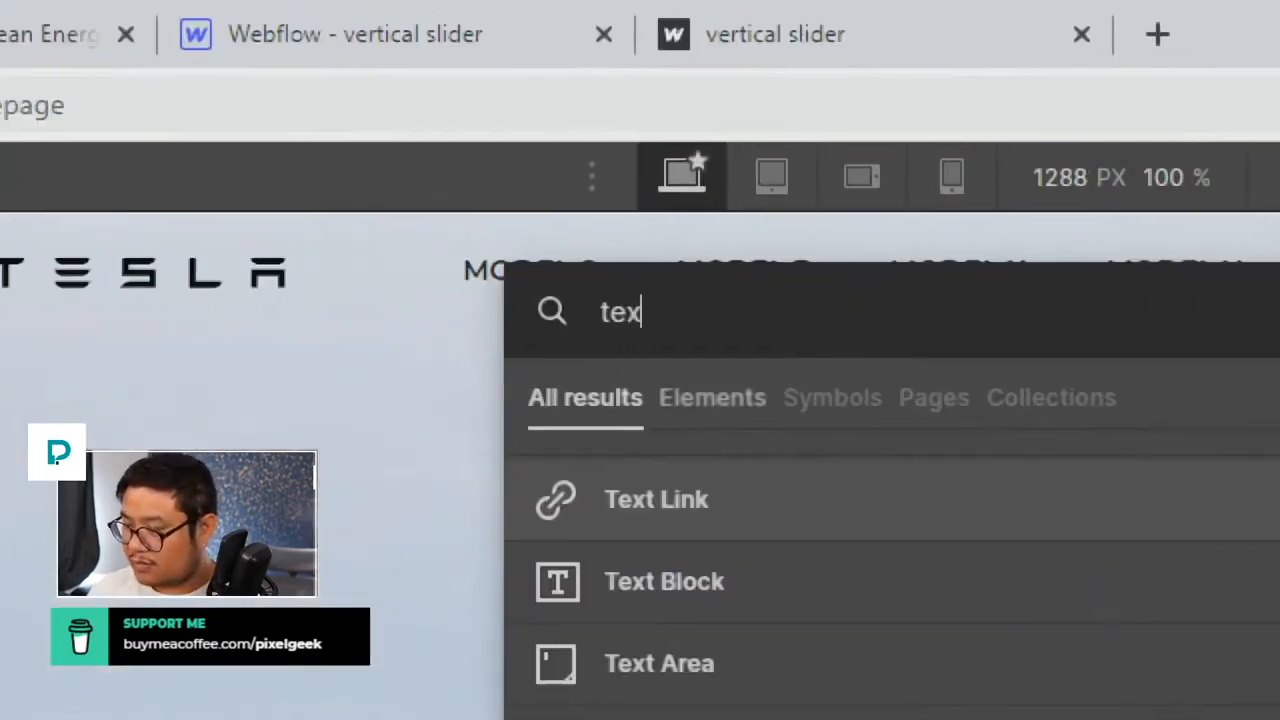
{"action": "key", "text": "Down"}
{"action": "key", "text": "Return"}
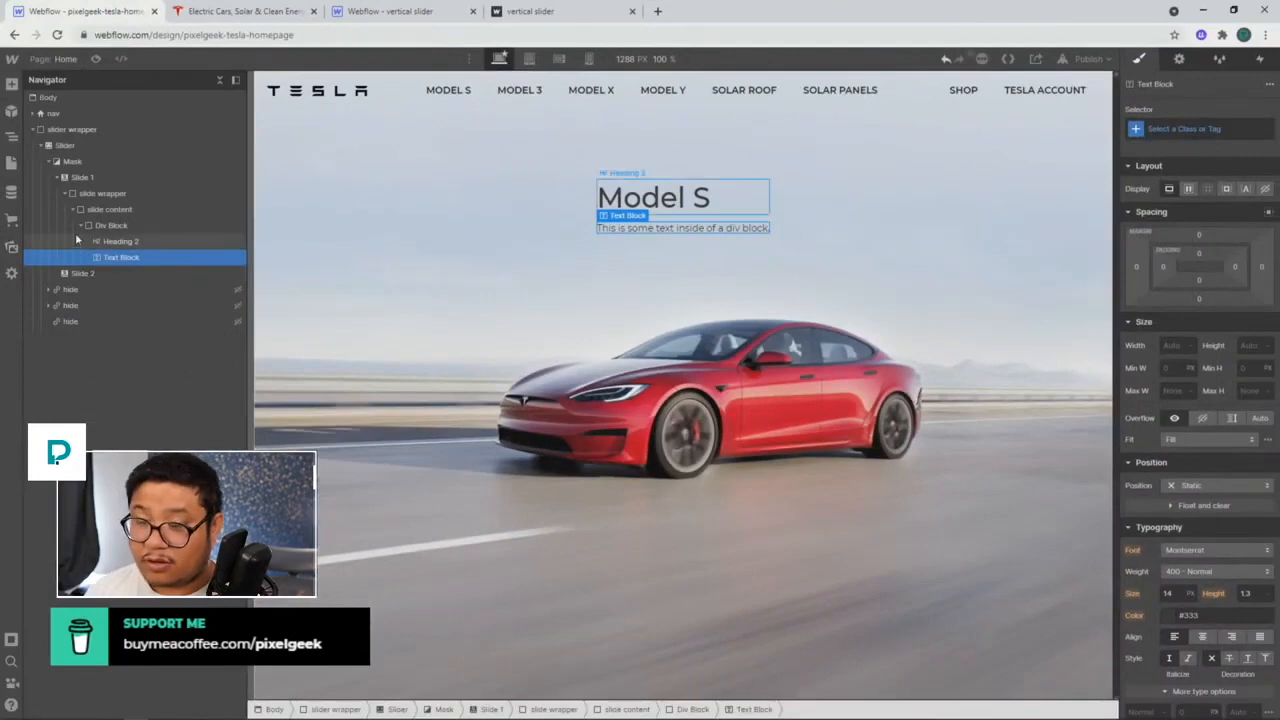
Step: Paste 'Order Online for Touchless Delivery' into the new text block
{"action": "double_click", "coordinate": [662, 227]}
{"action": "type", "text": "Order Online for Touchless Delivery"}
{"action": "key", "text": "Escape"}
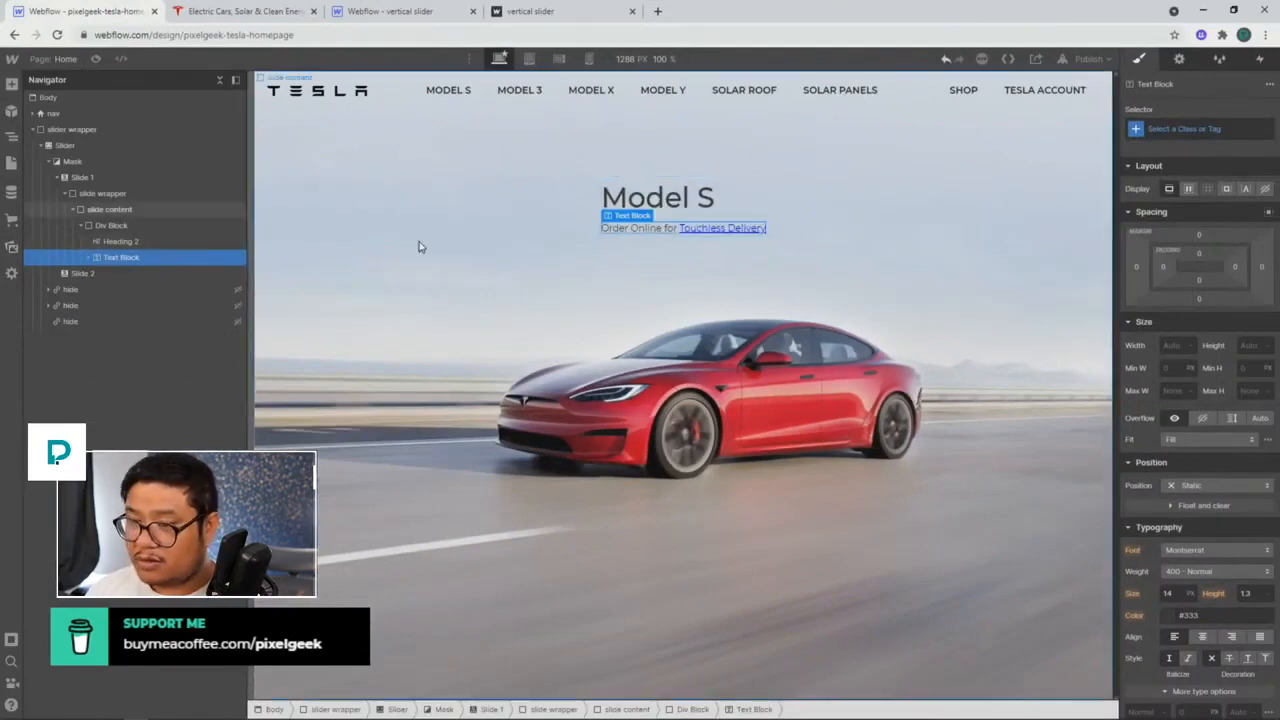
{"action": "left_click", "coordinate": [156, 208]}
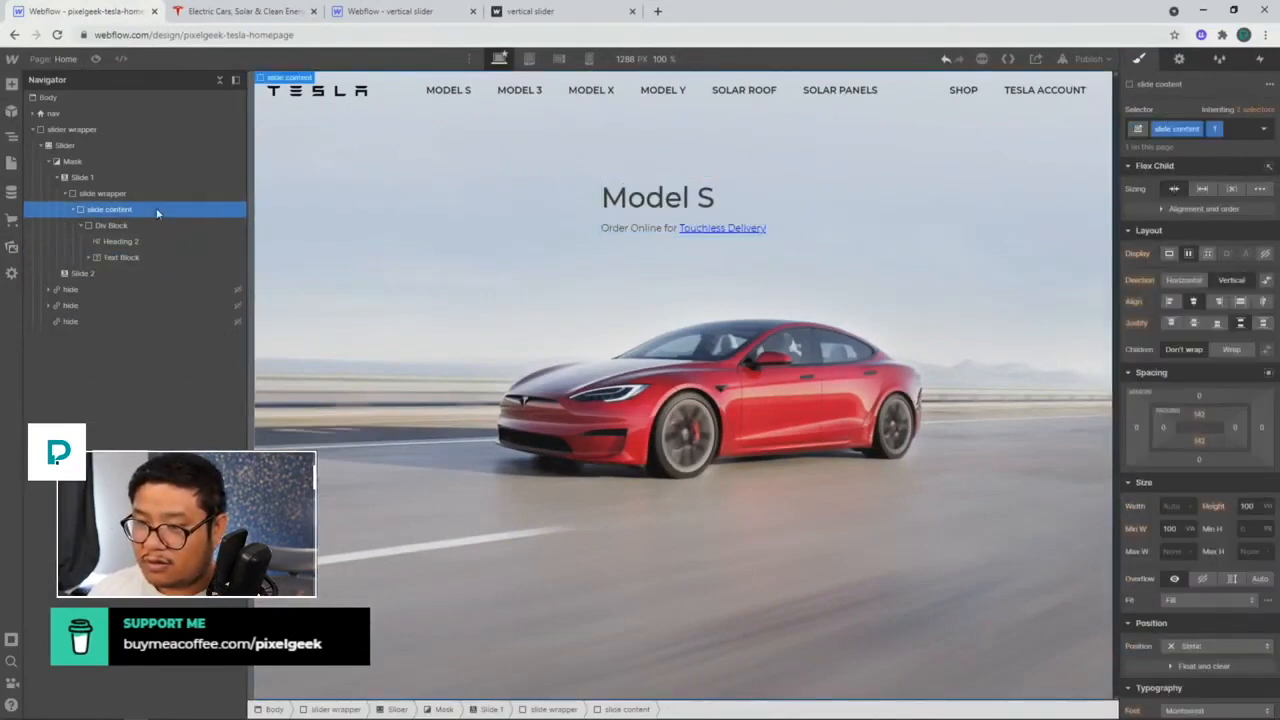
{"action": "left_click", "coordinate": [1244, 109]}
{"action": "left_click", "coordinate": [1190, 190]}
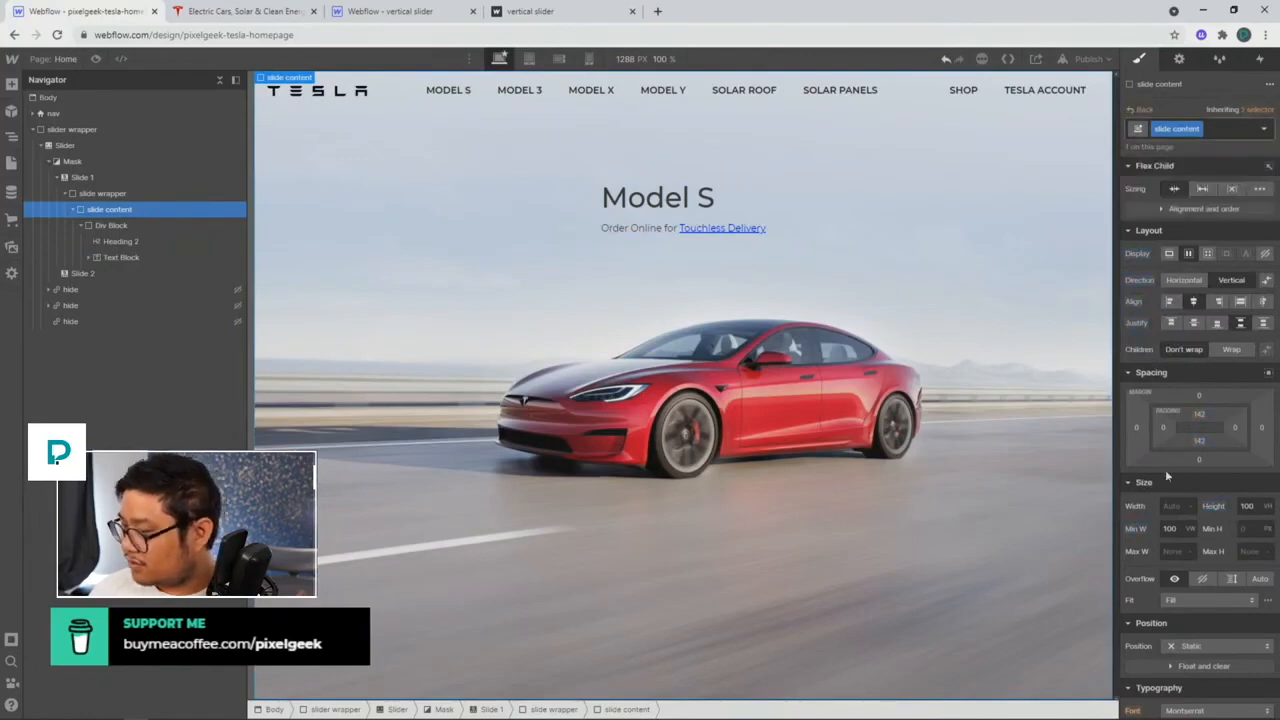
{"action": "scroll", "coordinate": [1200, 450], "scroll_direction": "down", "scroll_amount": 3}
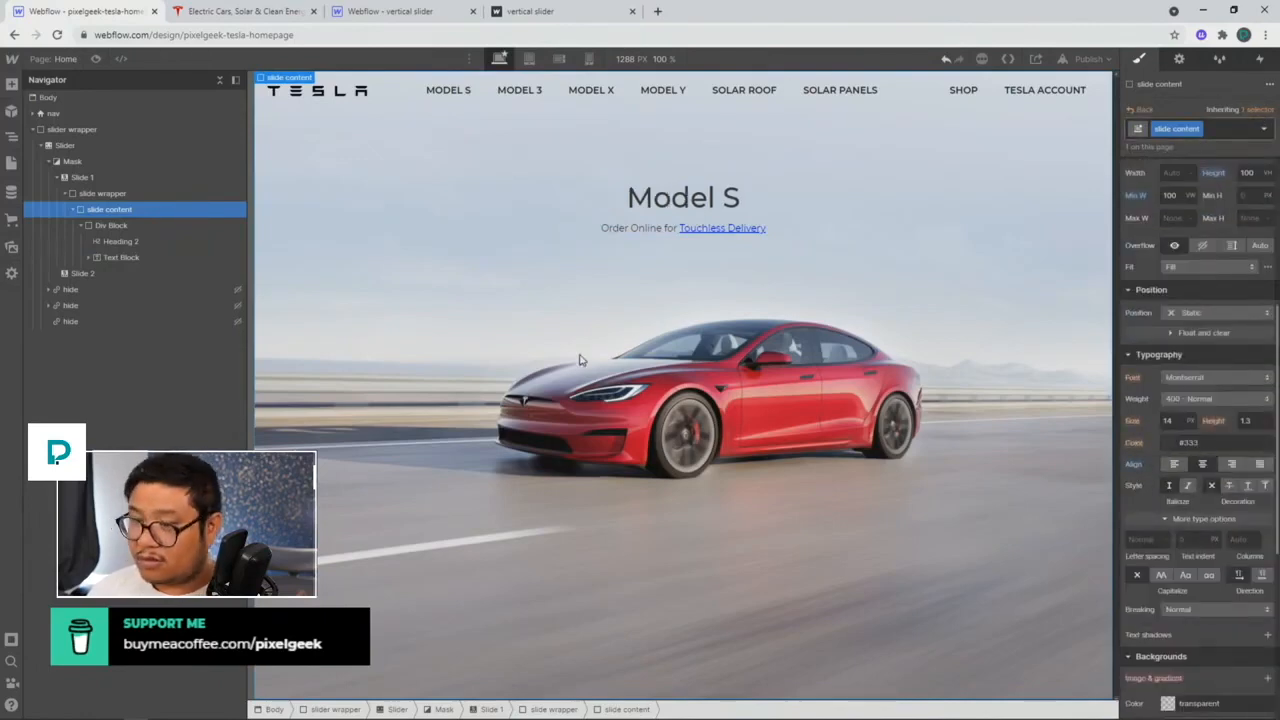
{"action": "left_click", "coordinate": [105, 228]}
{"action": "left_click", "coordinate": [105, 215]}
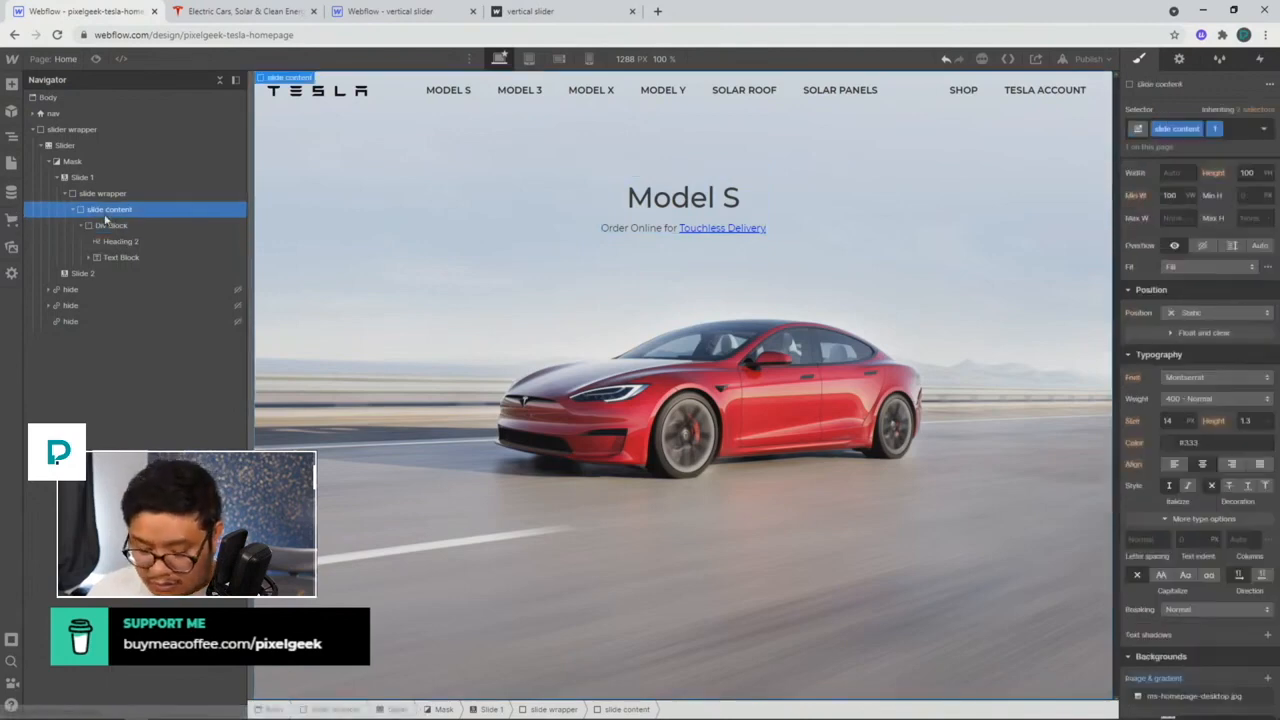
Step: Add a second Div Block to slide content holding two 'Button Text' buttons
{"action": "key", "text": "ctrl+e"}
{"action": "type", "text": "div"}
{"action": "key", "text": "Return"}
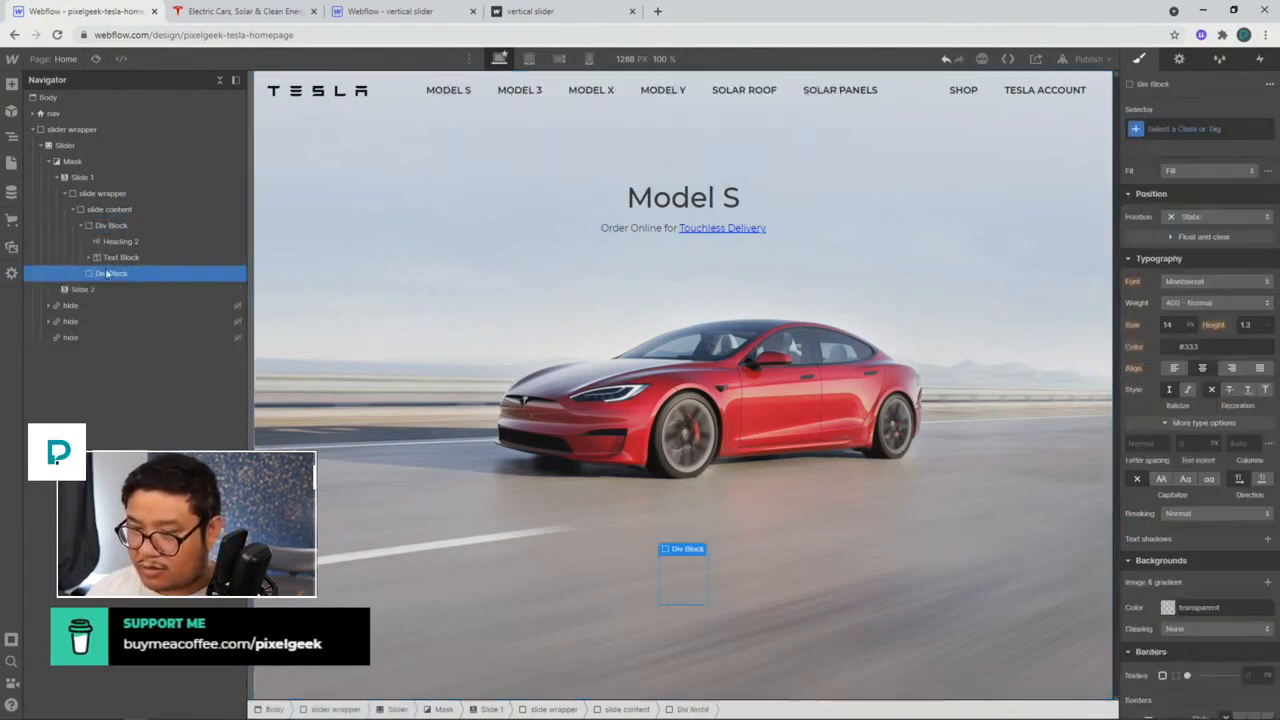
{"action": "key", "text": "ctrl+e"}
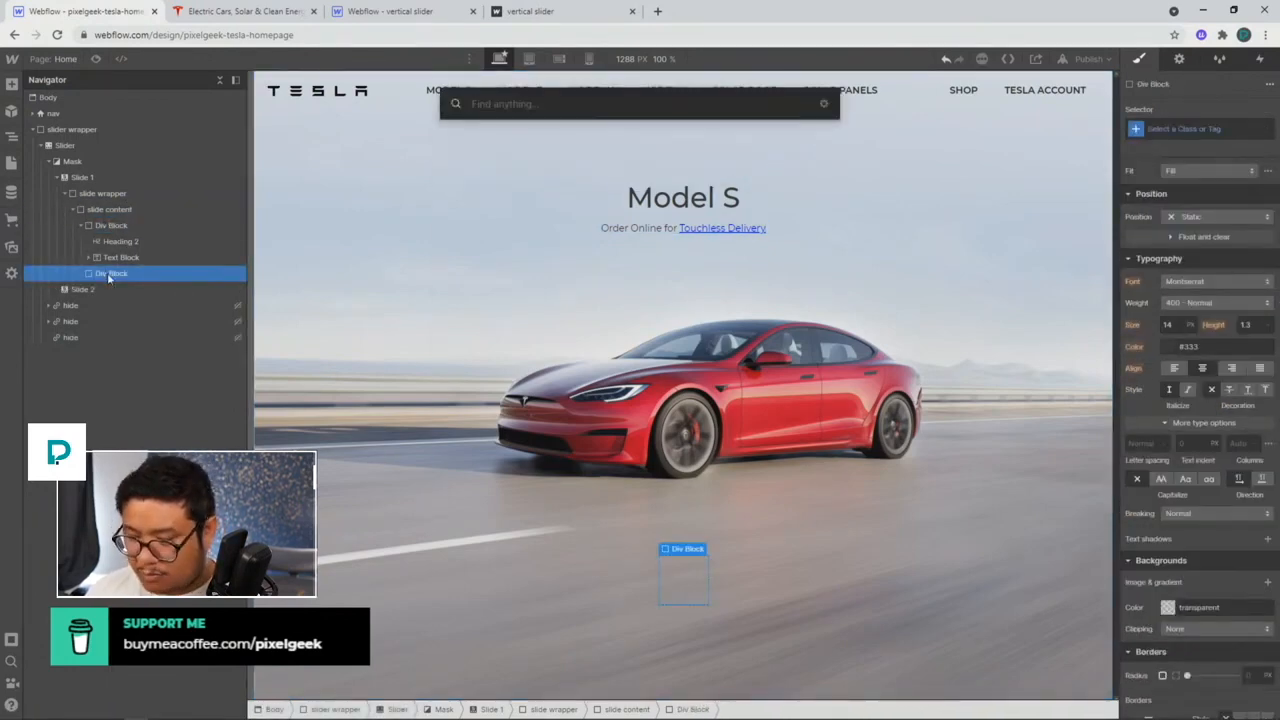
{"action": "type", "text": "butt"}
{"action": "key", "text": "Return"}
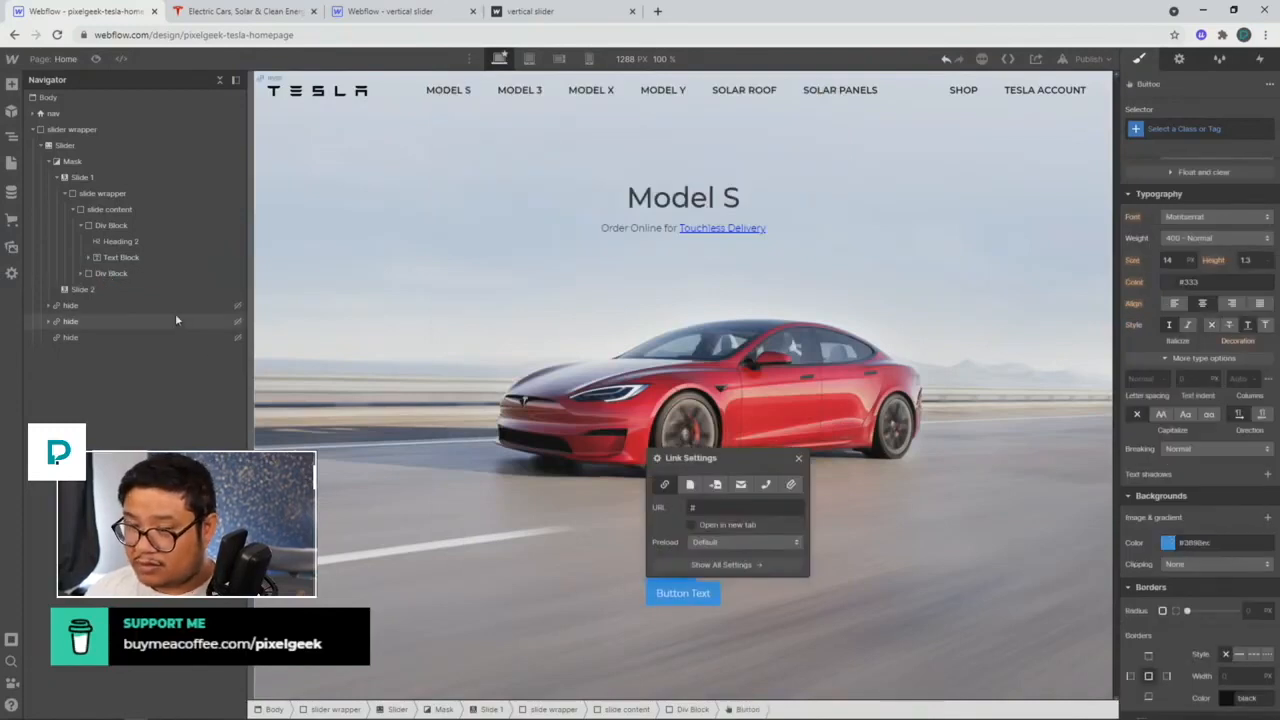
{"action": "left_click", "coordinate": [799, 458]}
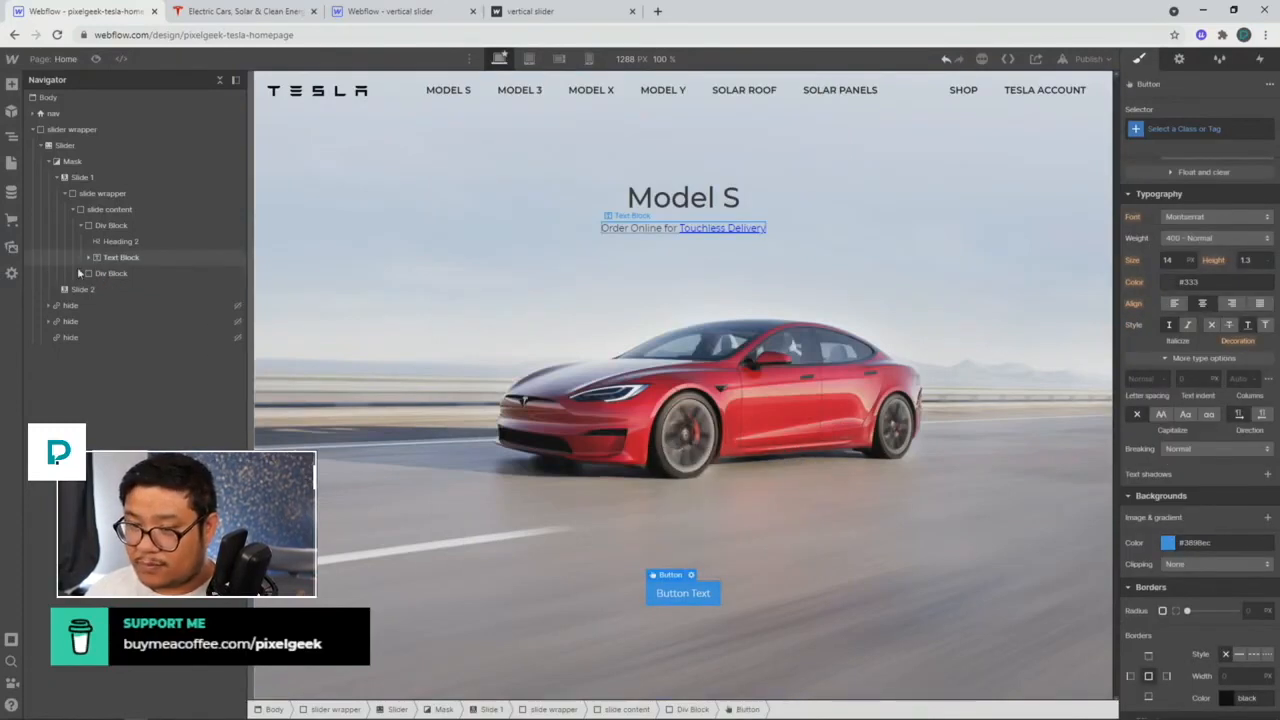
{"action": "key", "text": "ctrl+d"}
{"action": "left_click", "coordinate": [500, 283]}
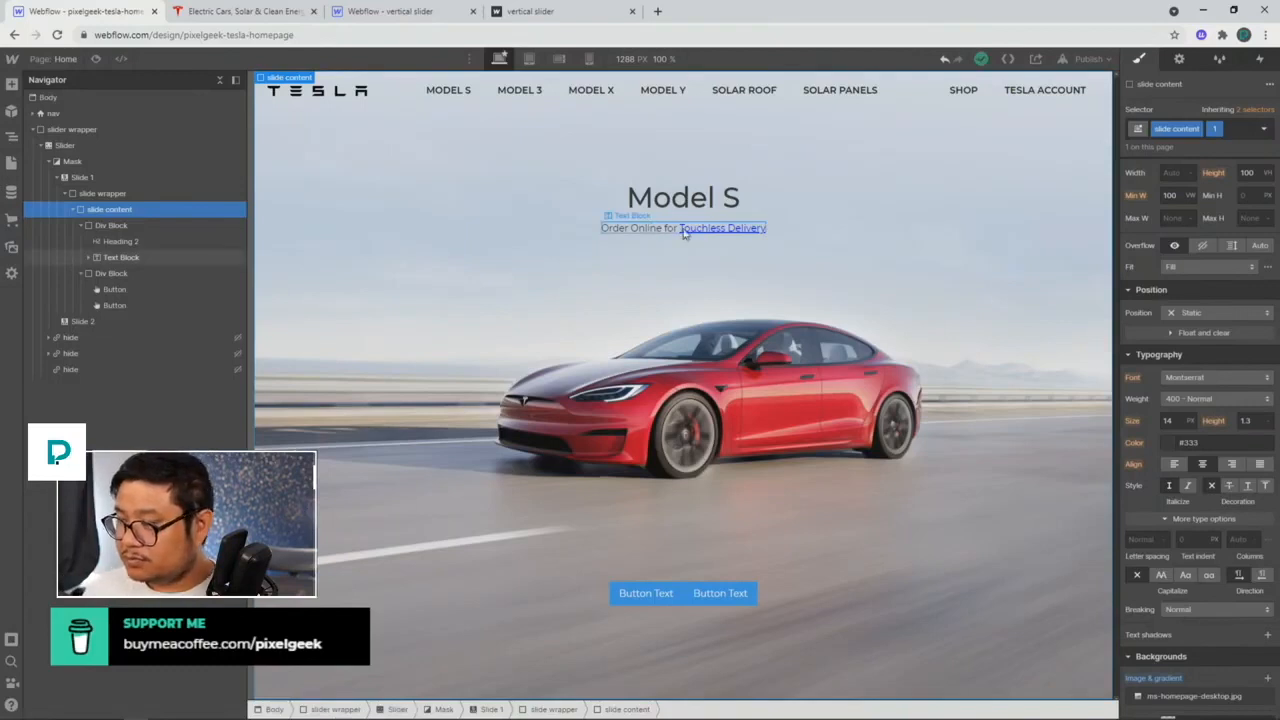
{"action": "left_click", "coordinate": [718, 232]}
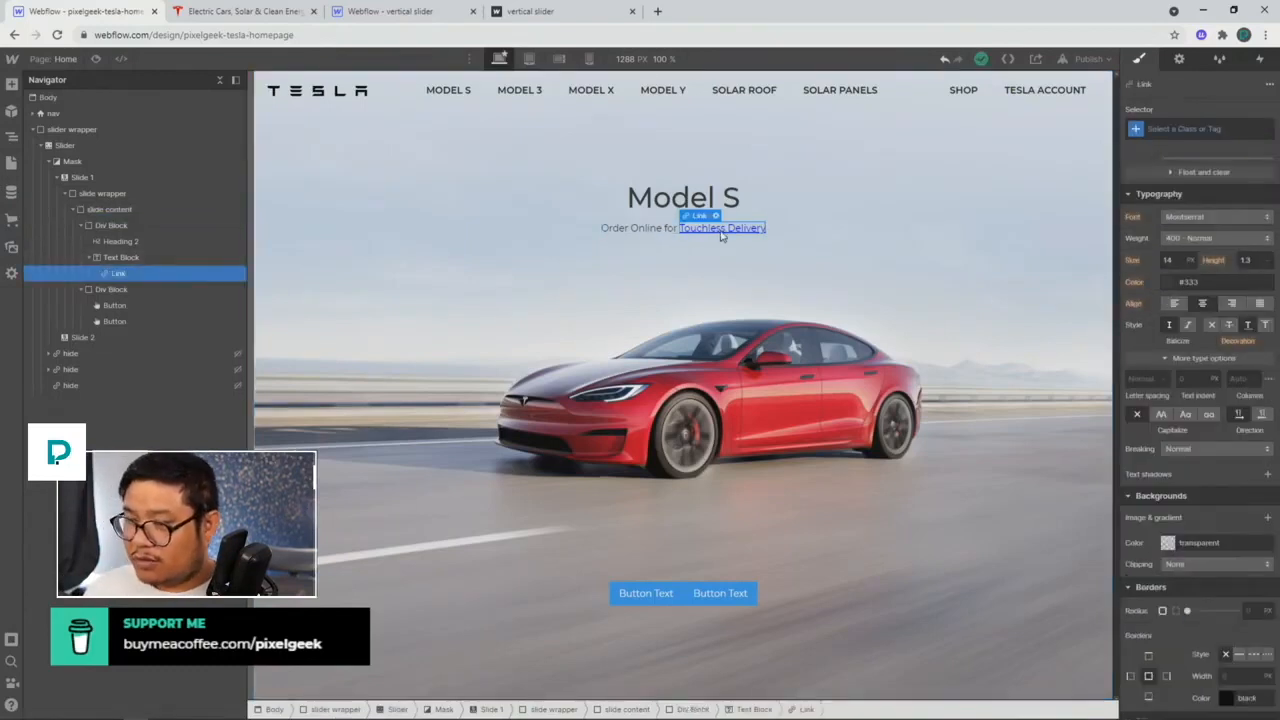
Step: Give the Touchless Delivery link an 'inline link' class with #333333 text colour
{"action": "left_click", "coordinate": [1181, 128]}
{"action": "type", "text": "inline"}
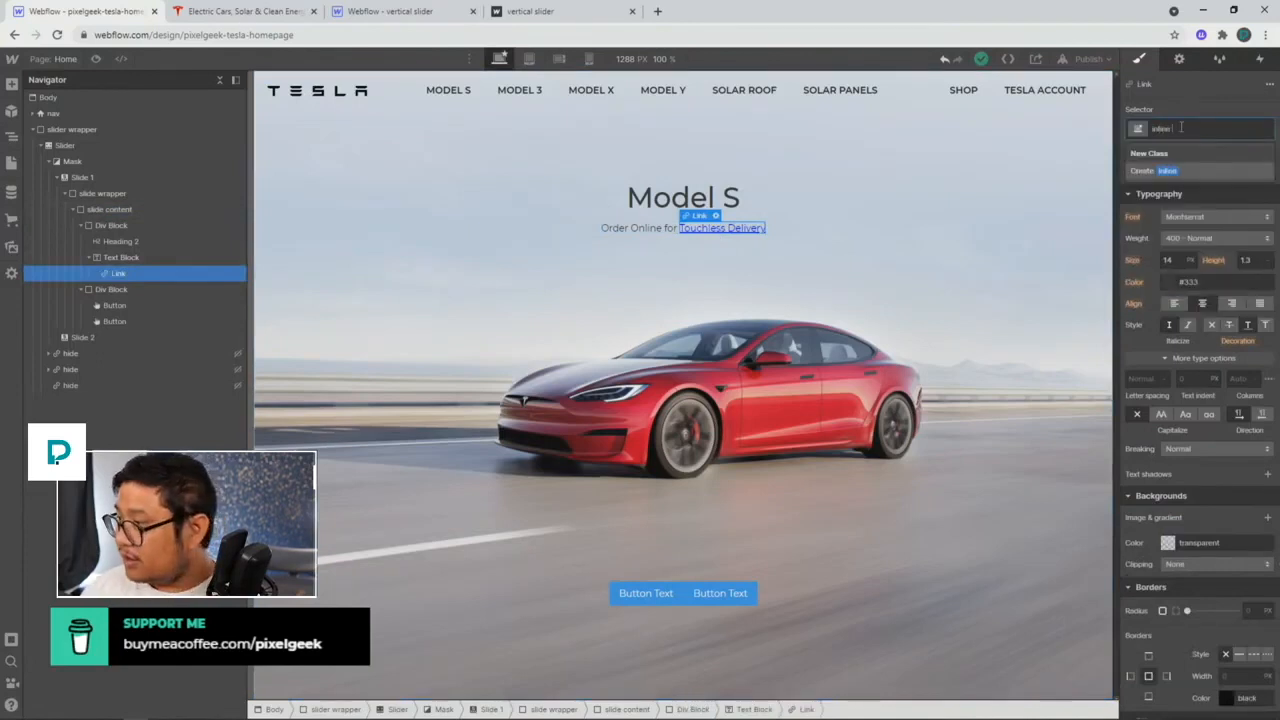
{"action": "type", "text": " link"}
{"action": "key", "text": "Return"}
{"action": "scroll", "coordinate": [1200, 310], "scroll_direction": "up", "scroll_amount": 1}
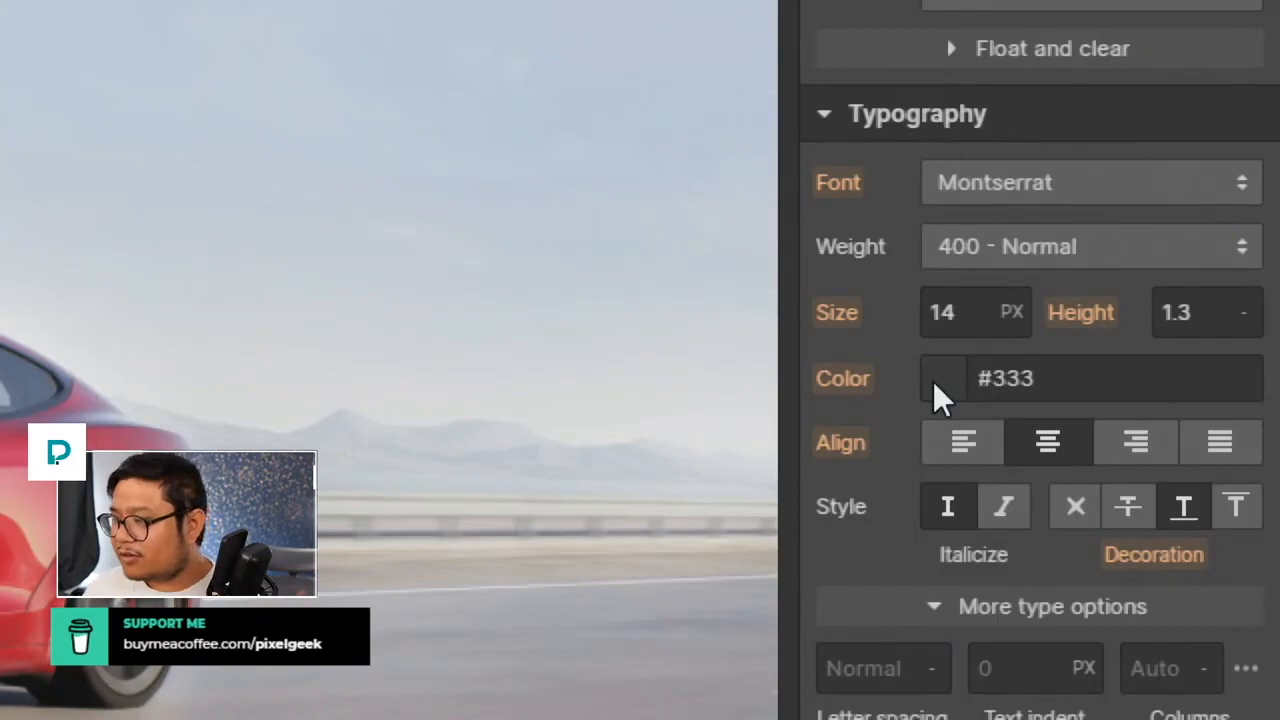
{"action": "left_click", "coordinate": [940, 380]}
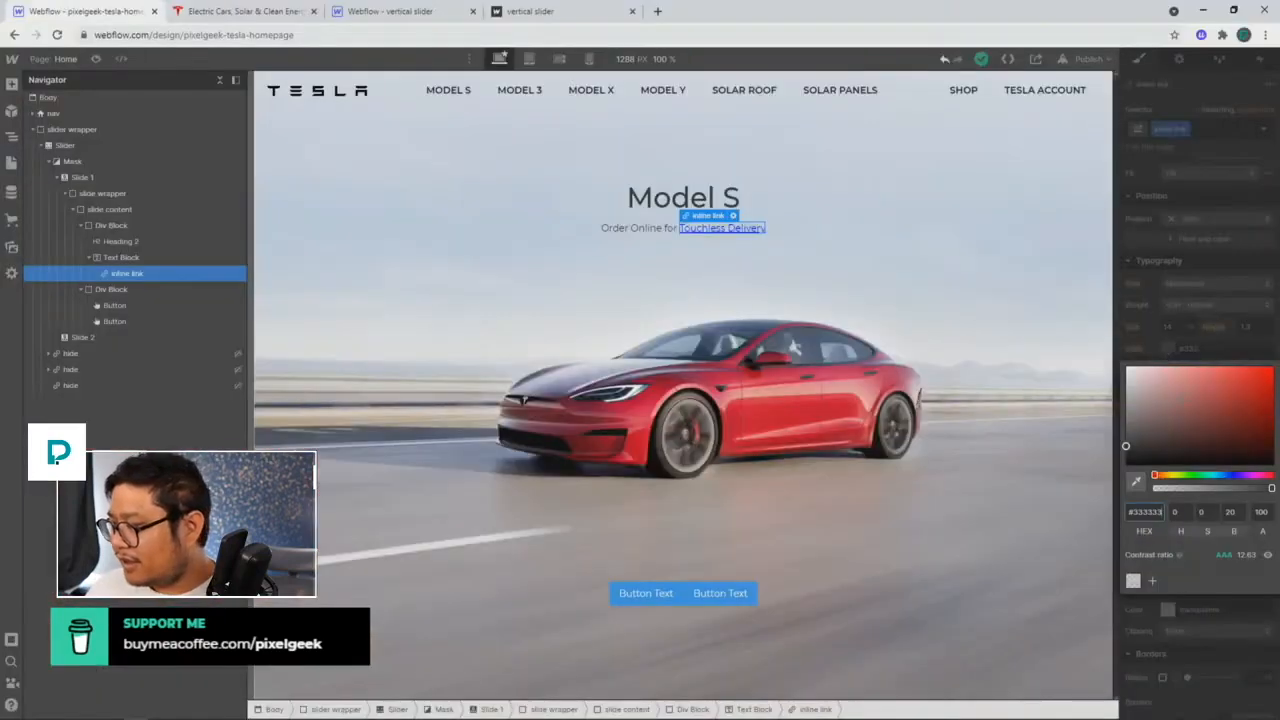
{"action": "left_click_drag", "start_coordinate": [1180, 413], "coordinate": [1157, 441]}
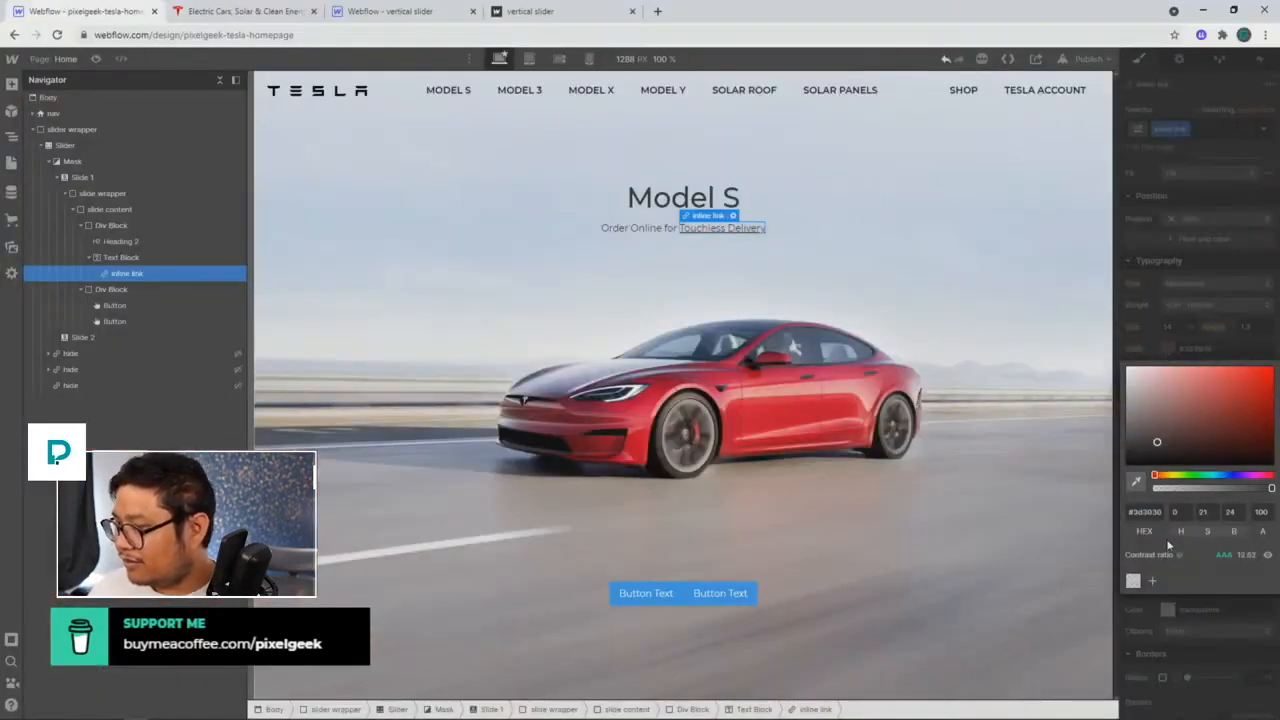
{"action": "left_click", "coordinate": [1147, 511]}
{"action": "type", "text": "#33"}
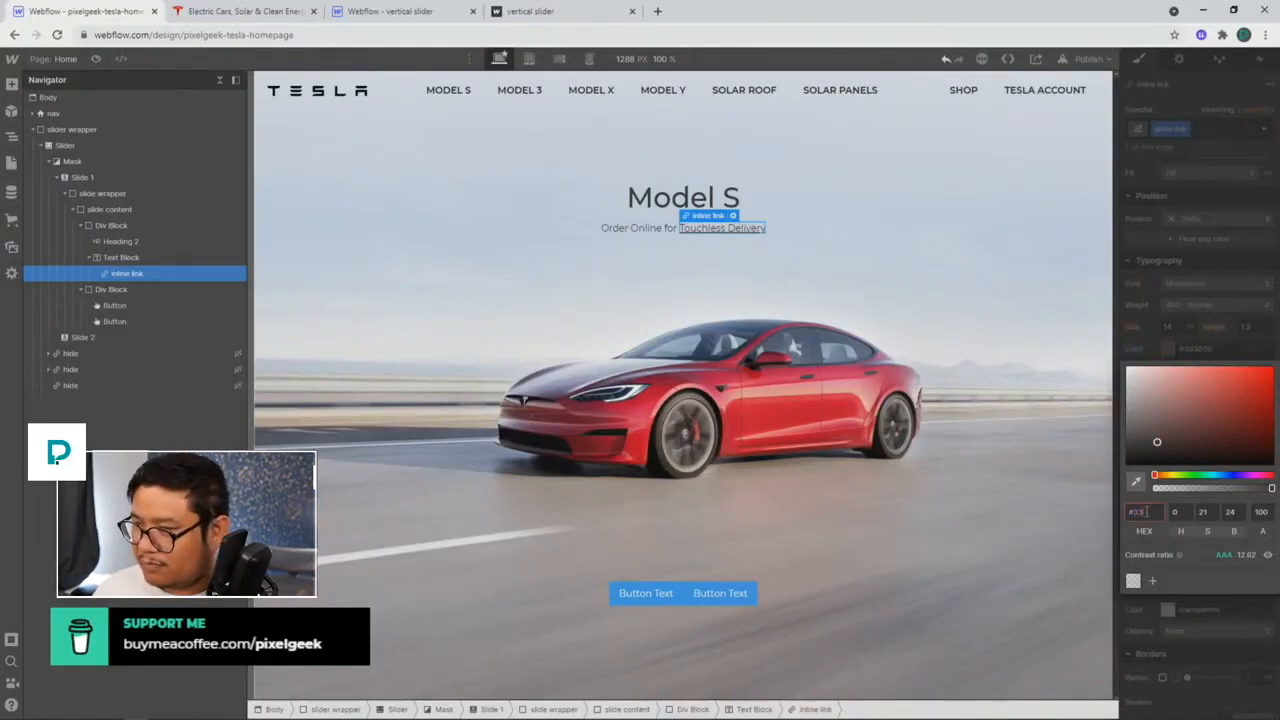
{"action": "type", "text": "3333"}
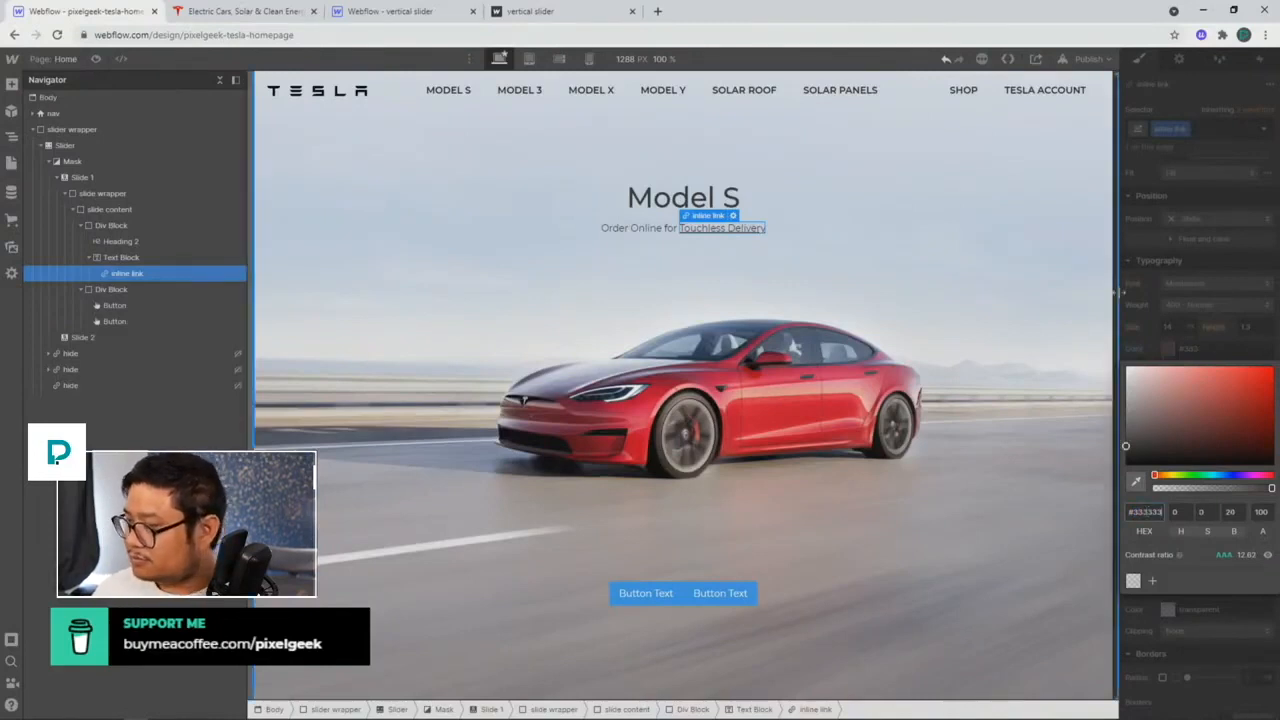
{"action": "left_click", "coordinate": [871, 251]}
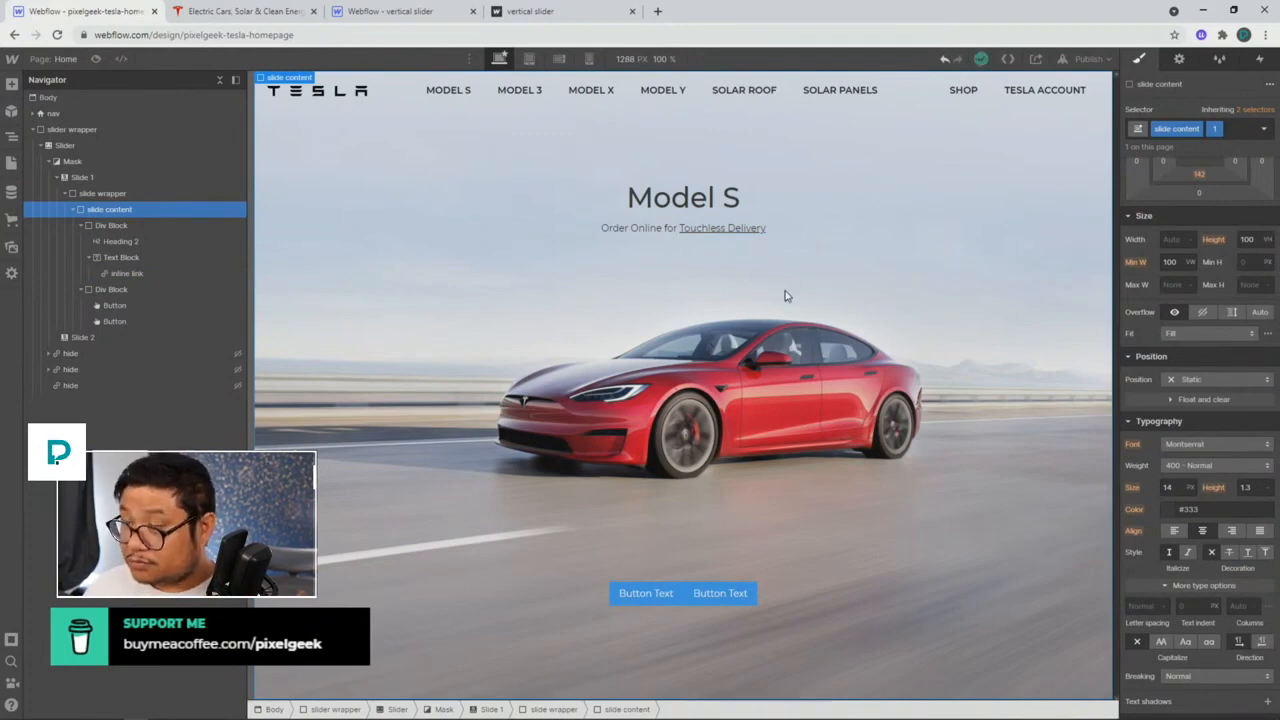
Step: Relabel the two buttons 'Custom Order' and 'Existing Inventory'
{"action": "left_click", "coordinate": [645, 590]}
{"action": "left_click", "coordinate": [244, 18]}
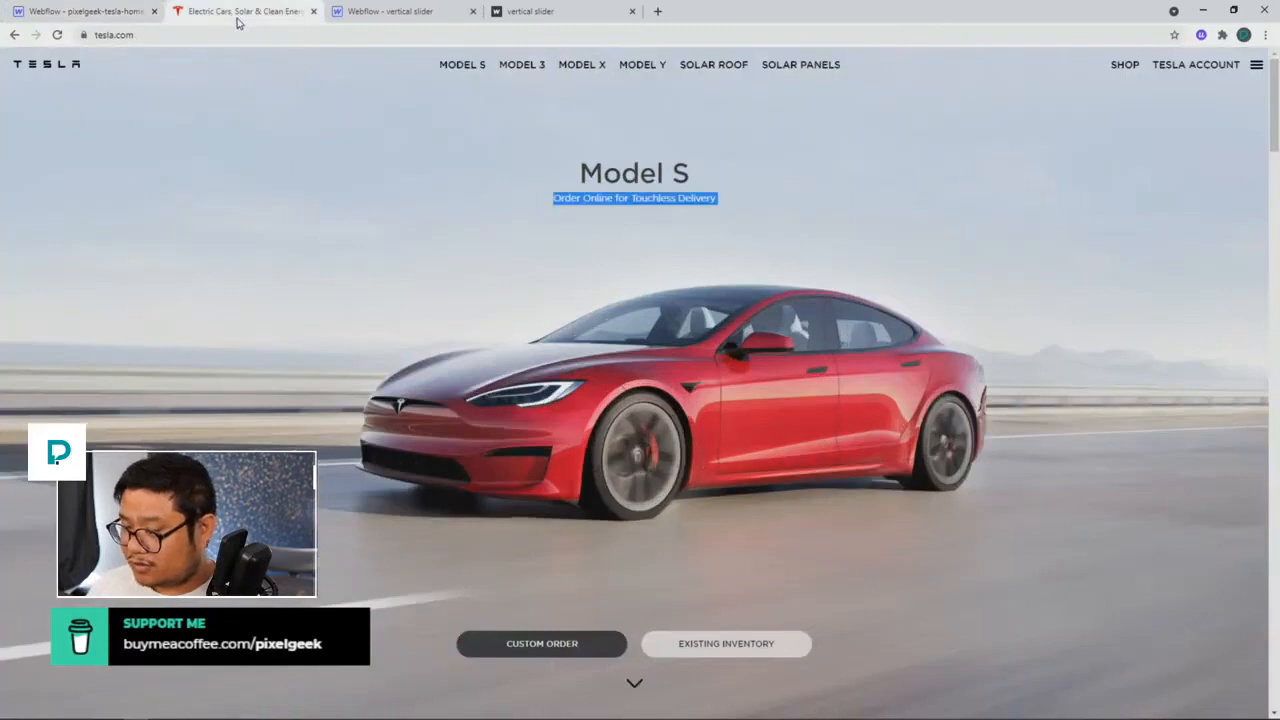
{"action": "left_click", "coordinate": [118, 14]}
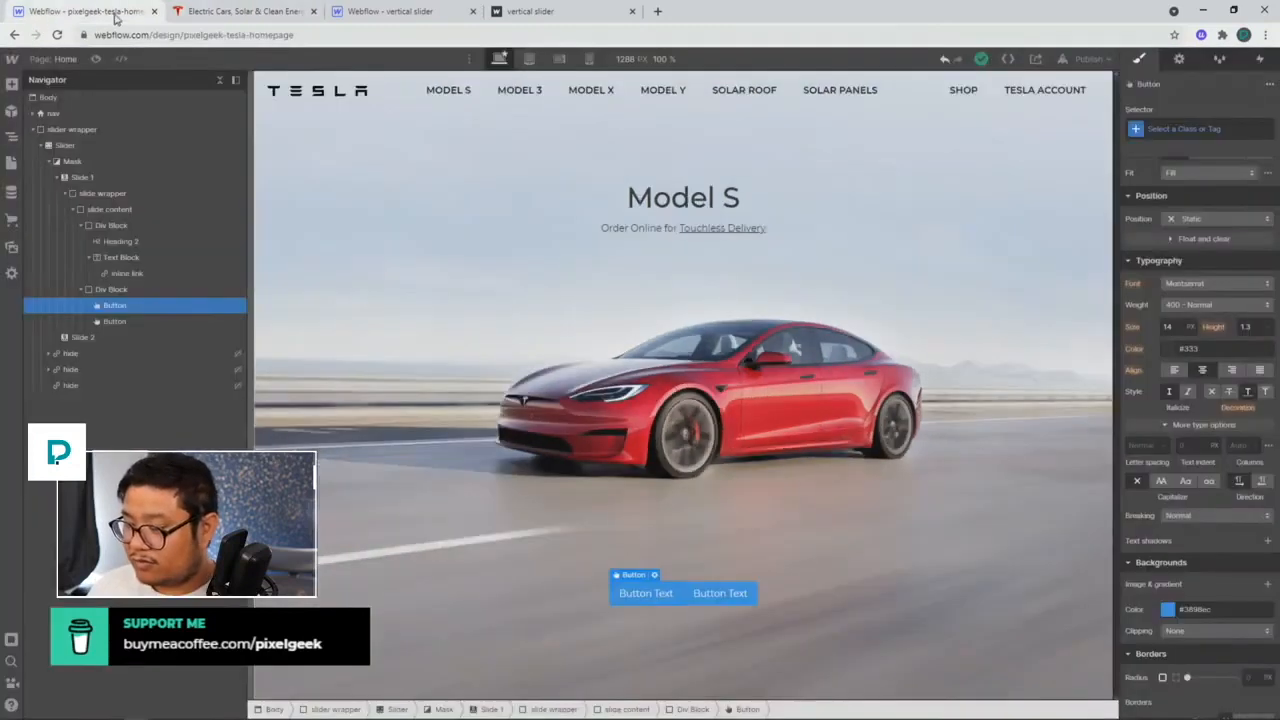
{"action": "double_click", "coordinate": [630, 588]}
{"action": "type", "text": "C"}
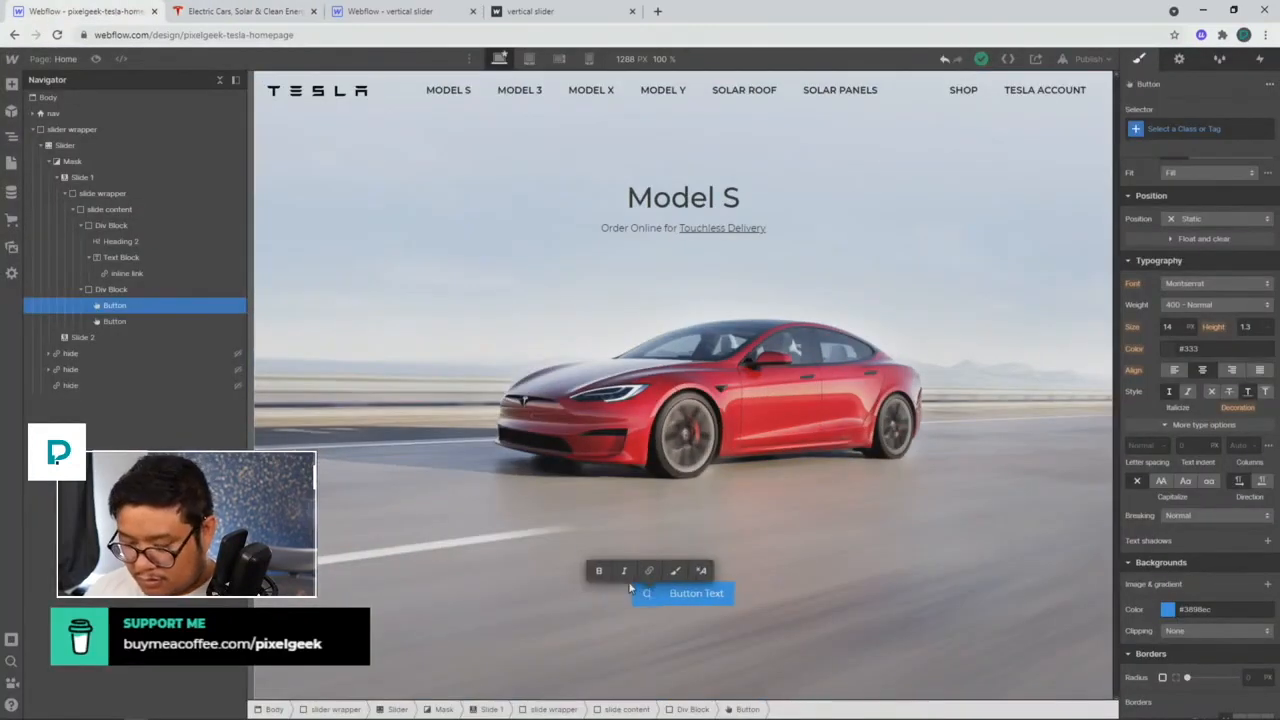
{"action": "type", "text": "ustom Order"}
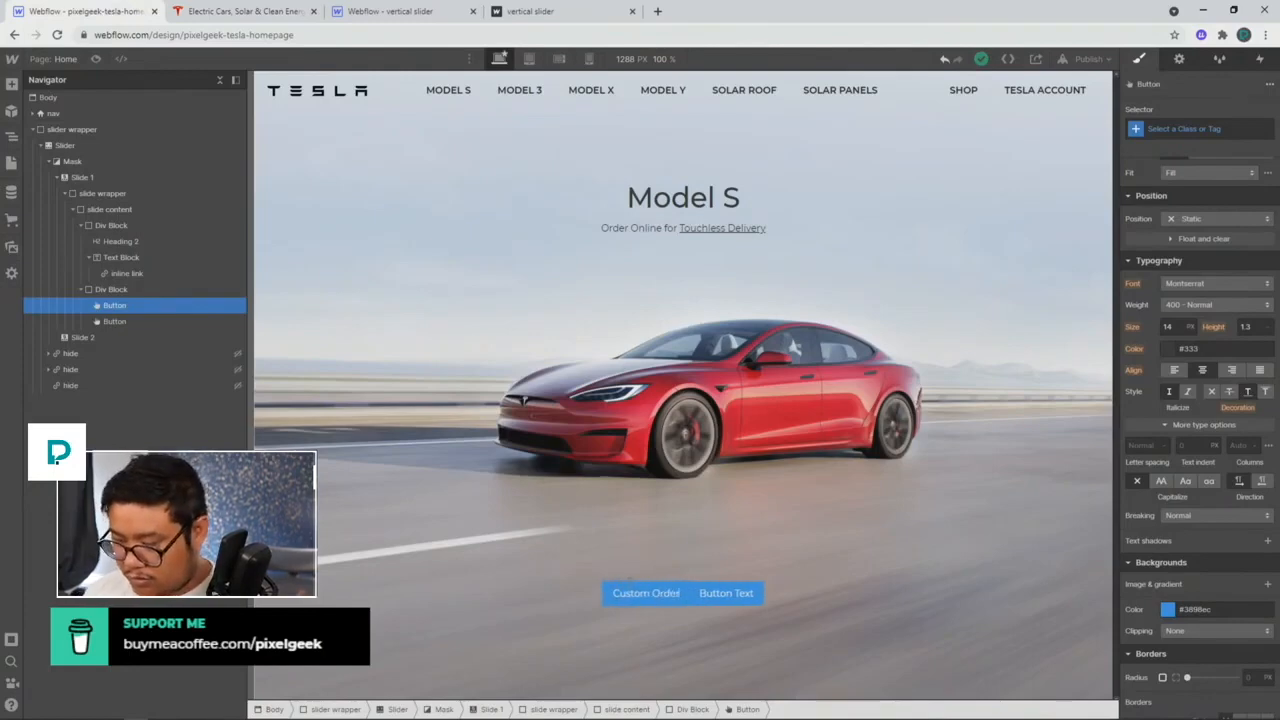
{"action": "key", "text": "Escape"}
{"action": "key", "text": "Right"}
{"action": "key", "text": "Return"}
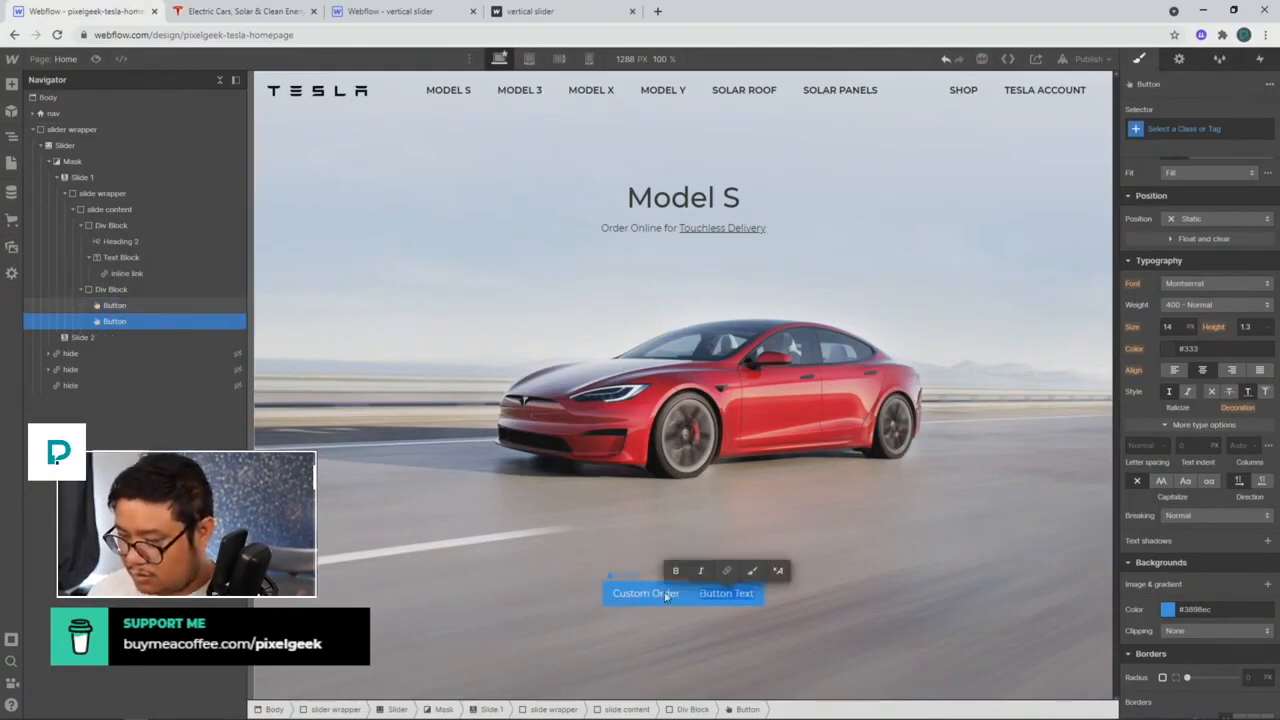
{"action": "type", "text": "Exi"}
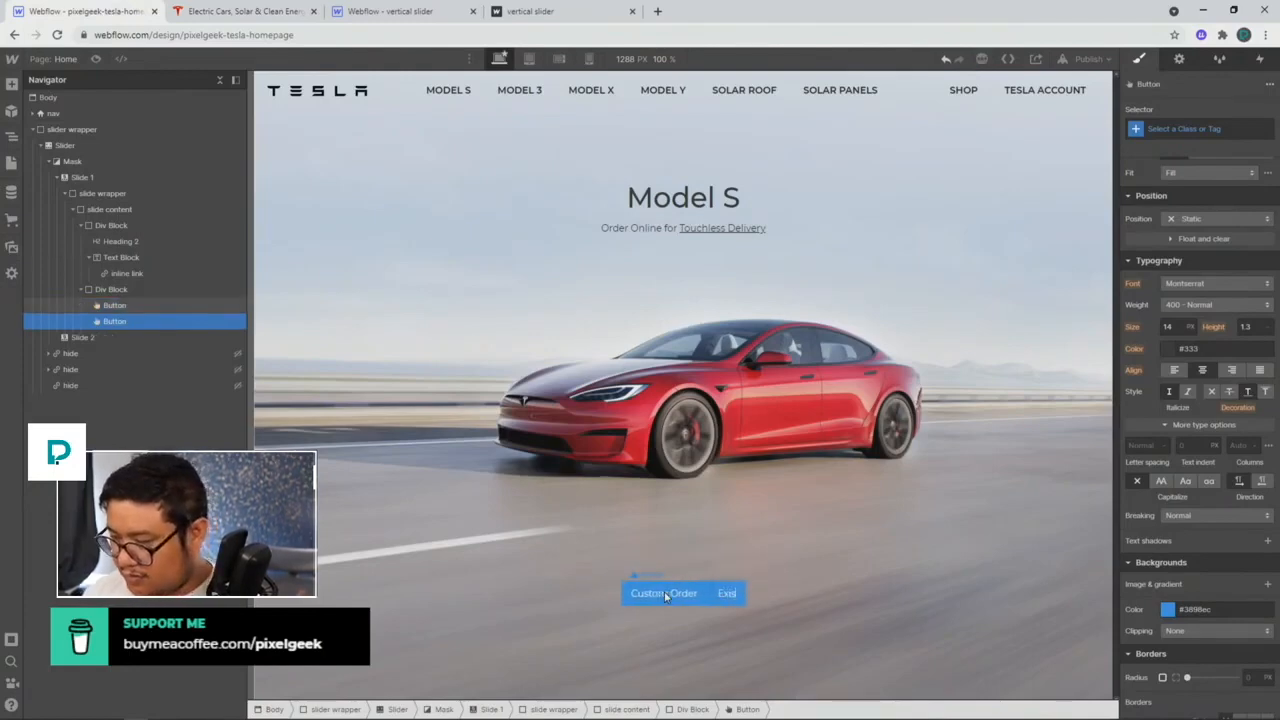
{"action": "type", "text": "sting Inventory"}
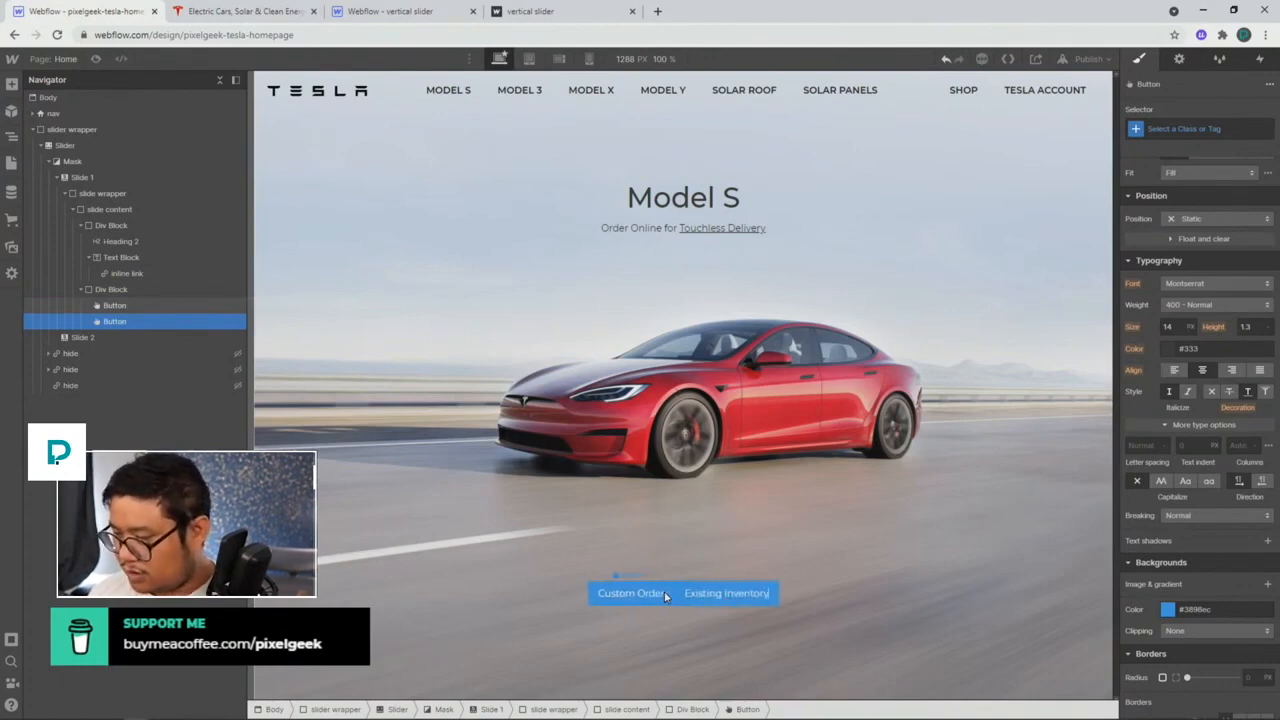
{"action": "key", "text": "Escape"}
{"action": "key", "text": "Left"}
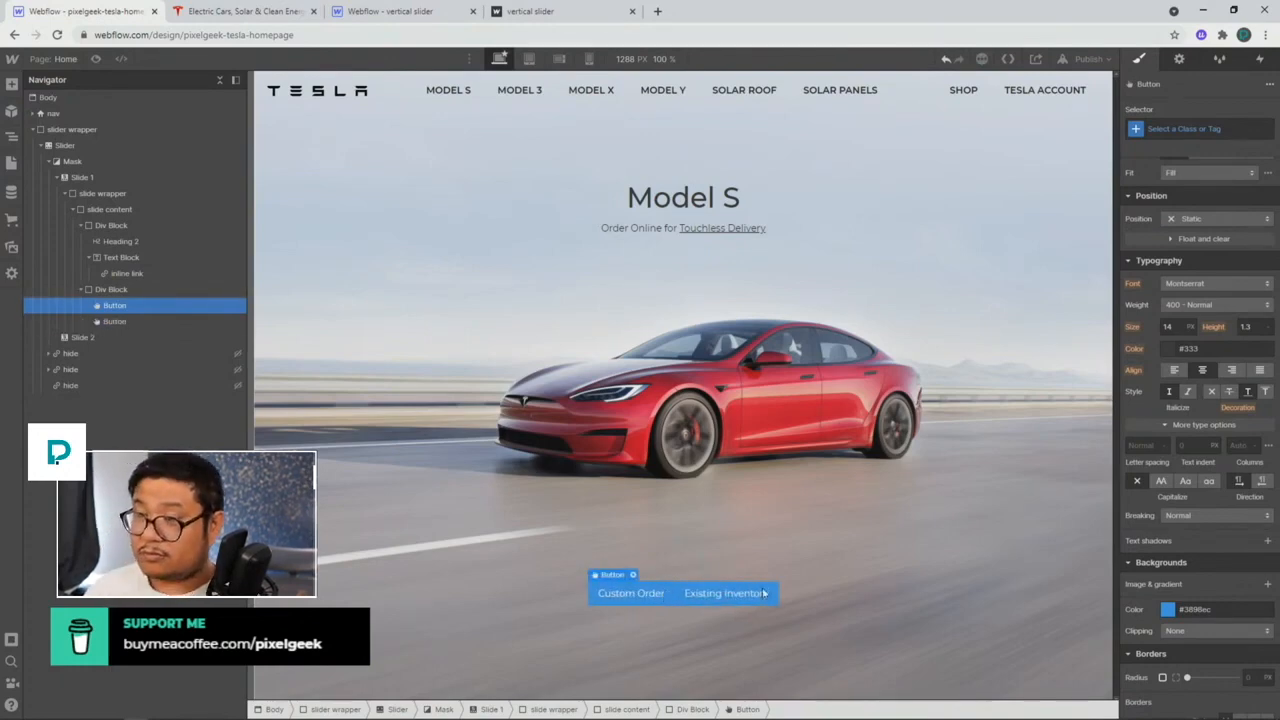
Step: Compare the buttons against the live tesla.com Model S page
{"action": "left_click", "coordinate": [258, 20]}
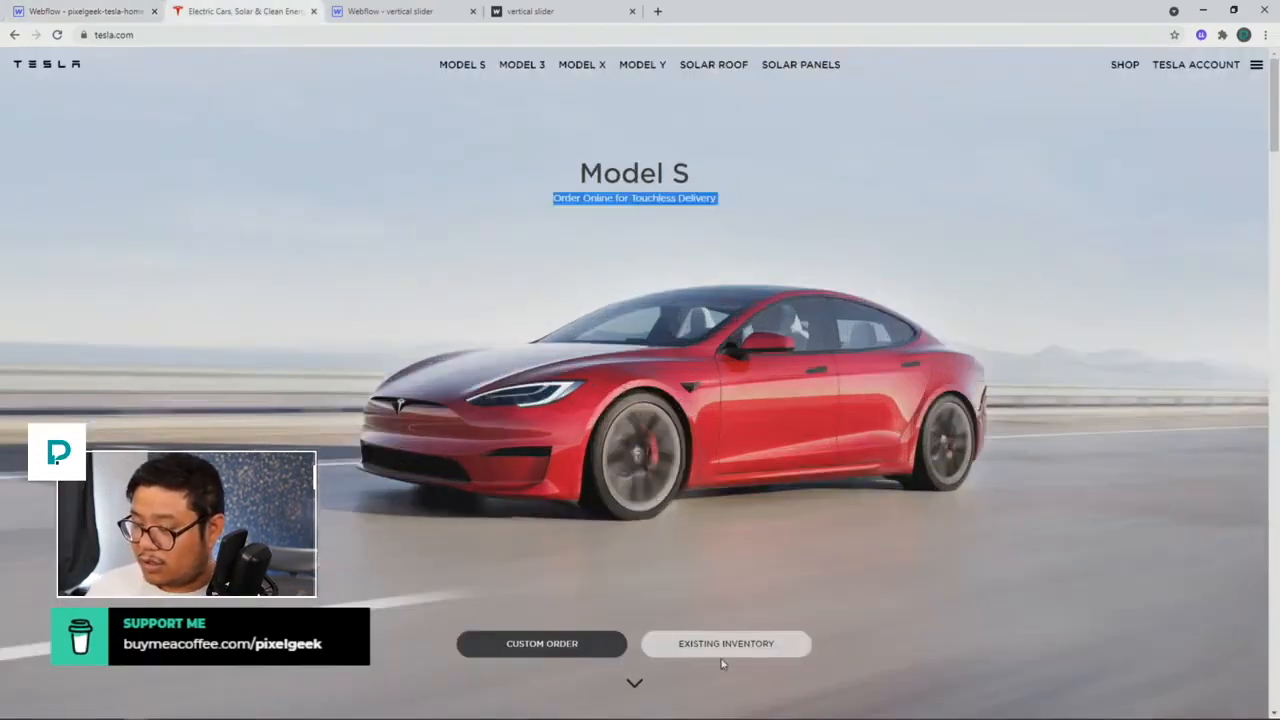
{"action": "scroll", "coordinate": [686, 651], "scroll_direction": "down", "scroll_amount": 3}
{"action": "scroll", "coordinate": [683, 642], "scroll_direction": "down", "scroll_amount": 2}
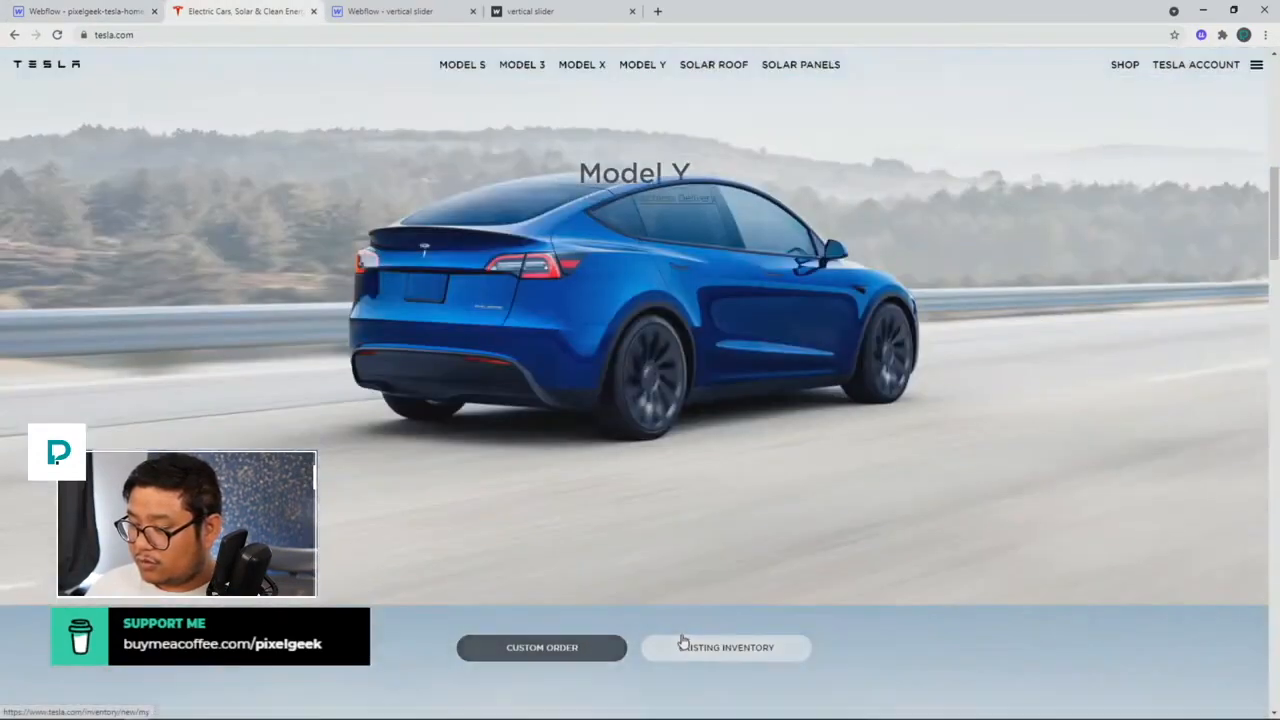
{"action": "scroll", "coordinate": [680, 631], "scroll_direction": "up", "scroll_amount": 2}
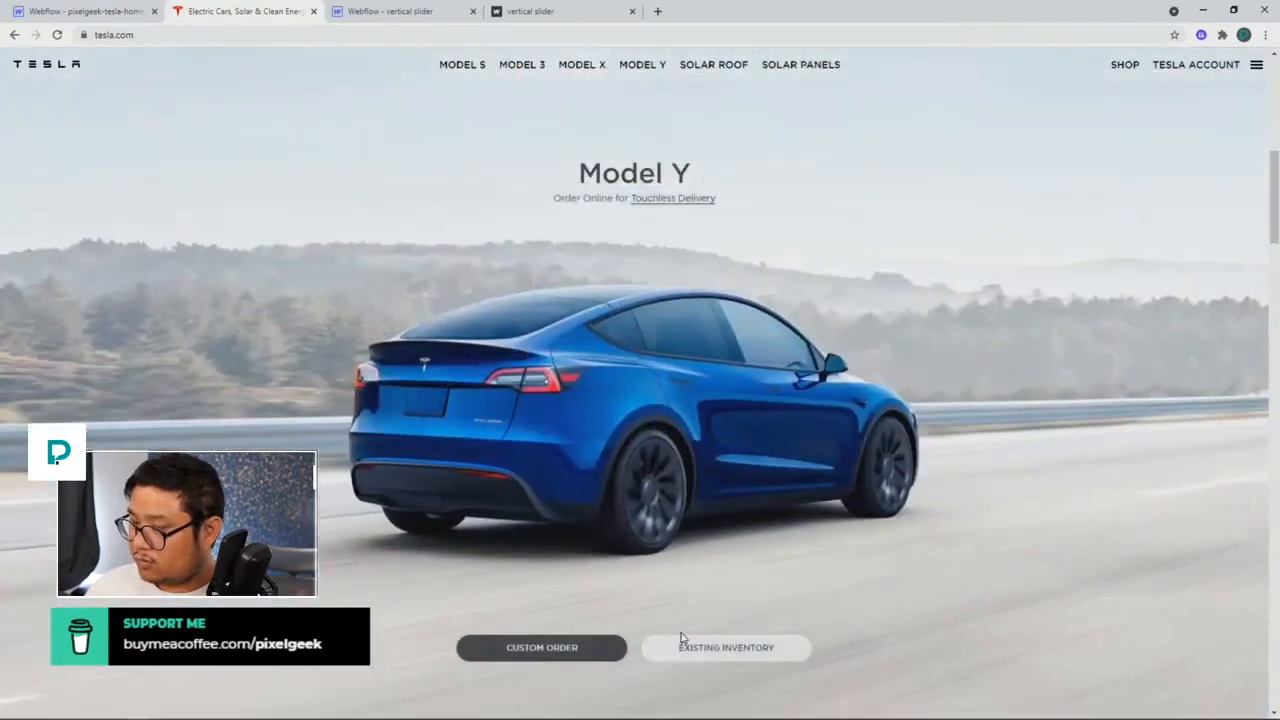
{"action": "scroll", "coordinate": [680, 636], "scroll_direction": "up", "scroll_amount": 2}
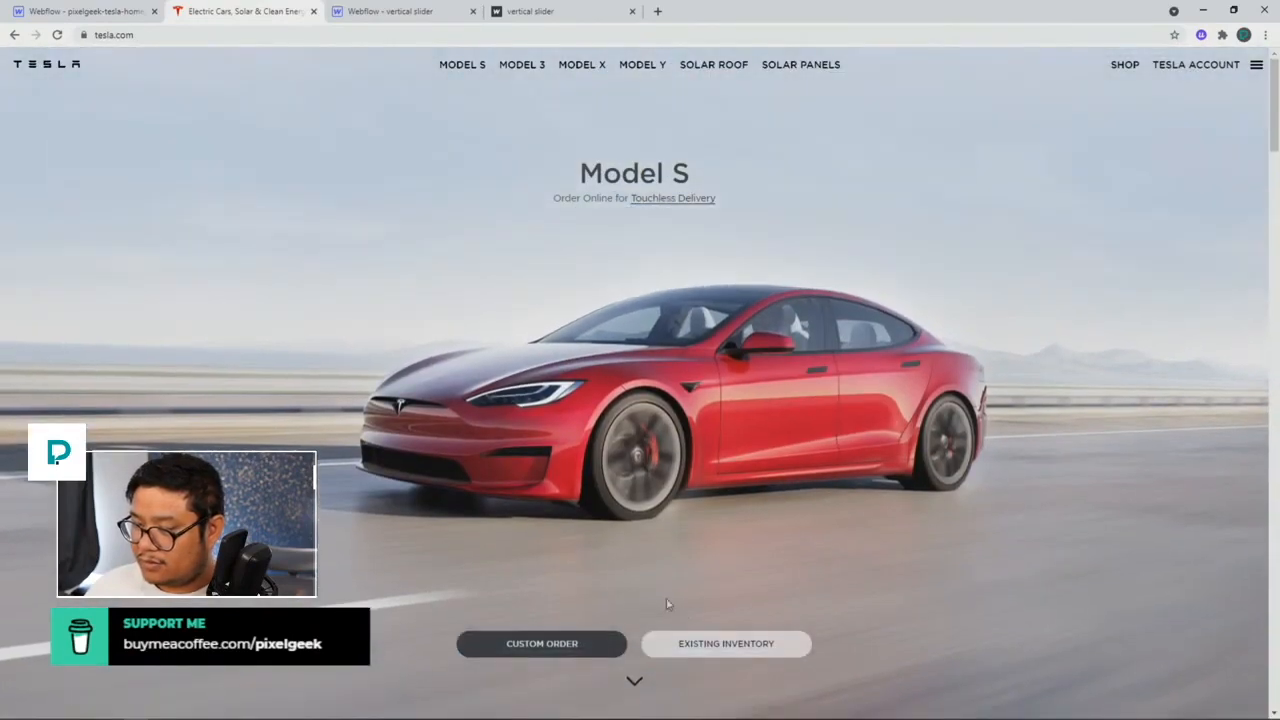
{"action": "left_click", "coordinate": [120, 12]}
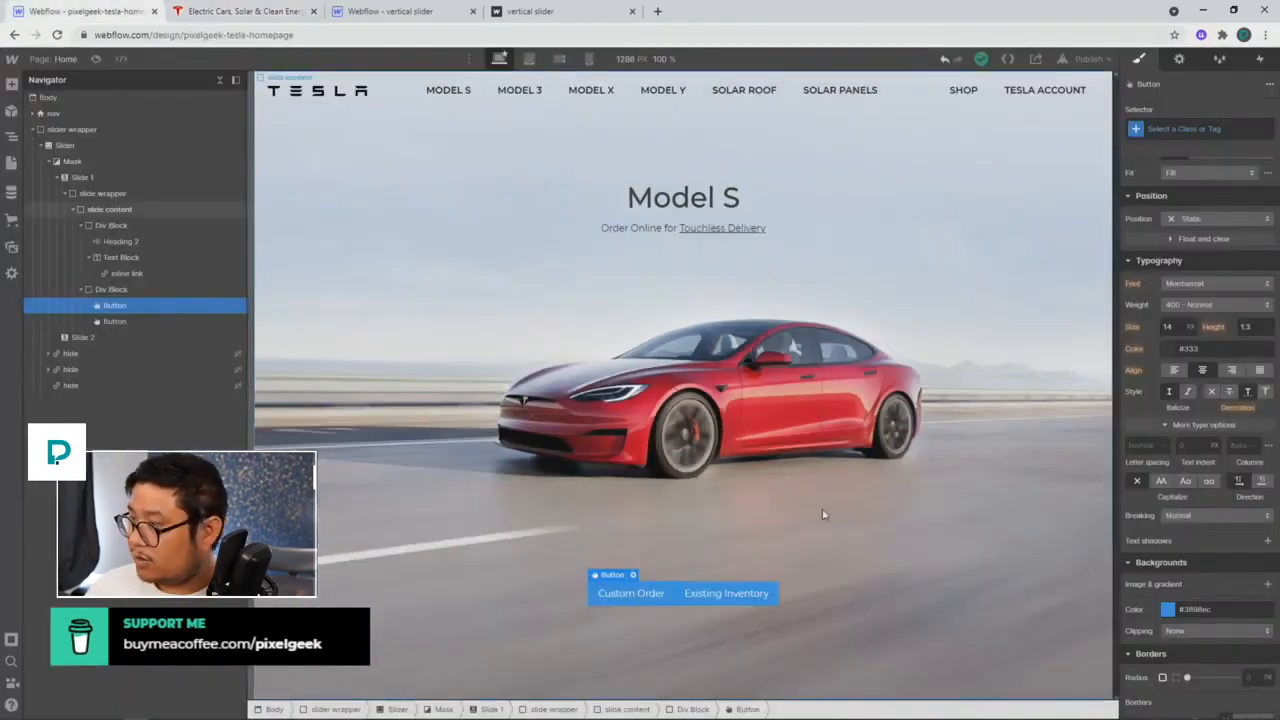
{"action": "left_click", "coordinate": [255, 18]}
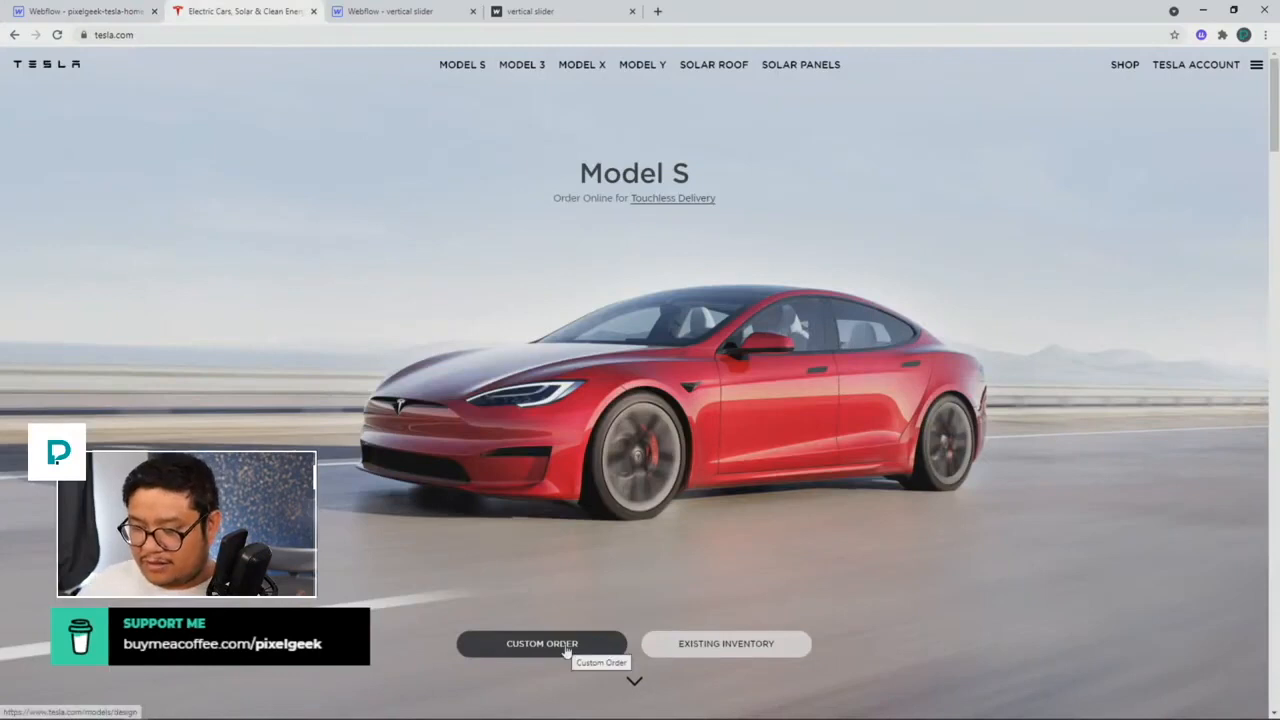
Step: Add a button class to the Custom Order button and center-align its text
{"action": "left_click", "coordinate": [138, 16]}
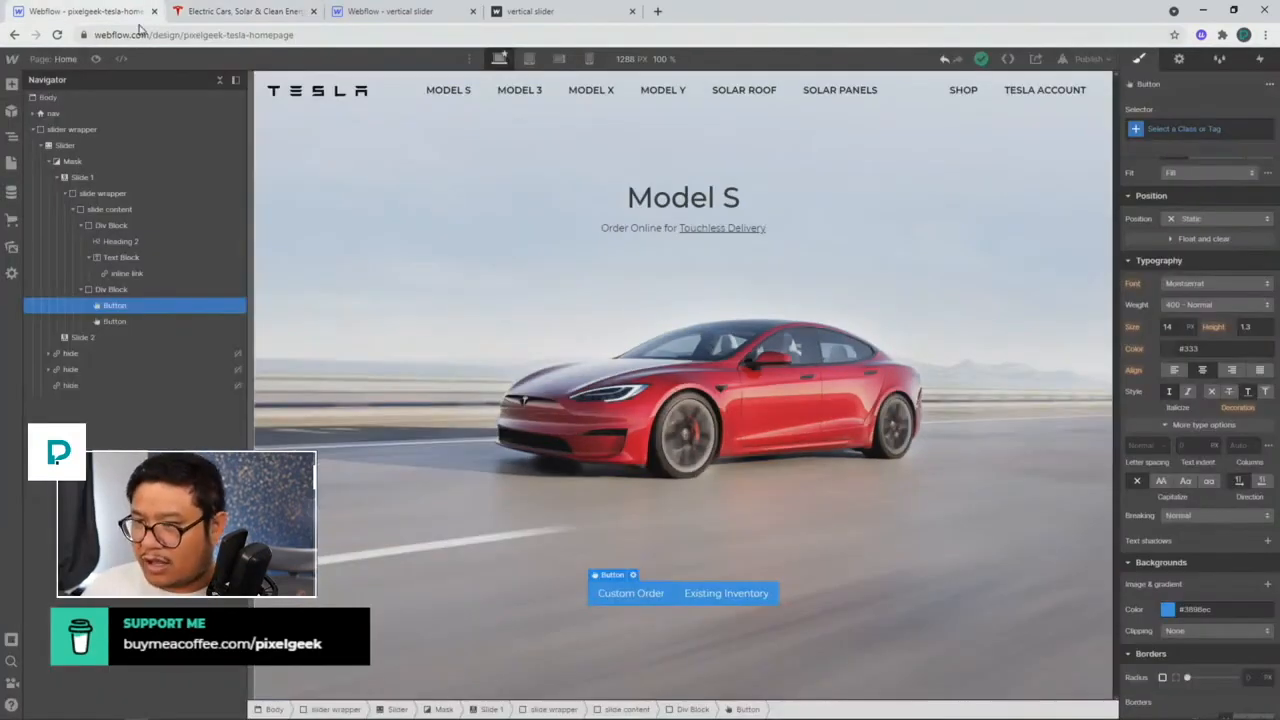
{"action": "left_click", "coordinate": [1216, 127]}
{"action": "type", "text": "tsl"}
{"action": "key", "text": "Return"}
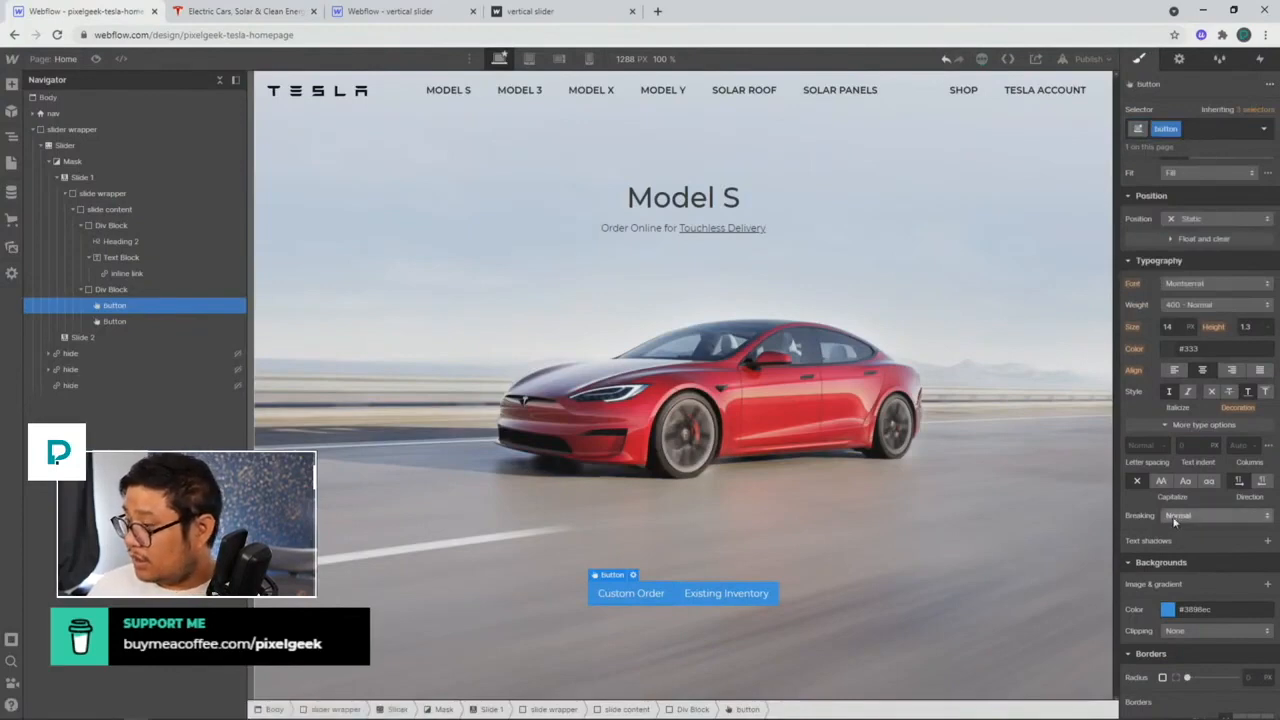
{"action": "scroll", "coordinate": [1175, 520], "scroll_direction": "up", "scroll_amount": 3}
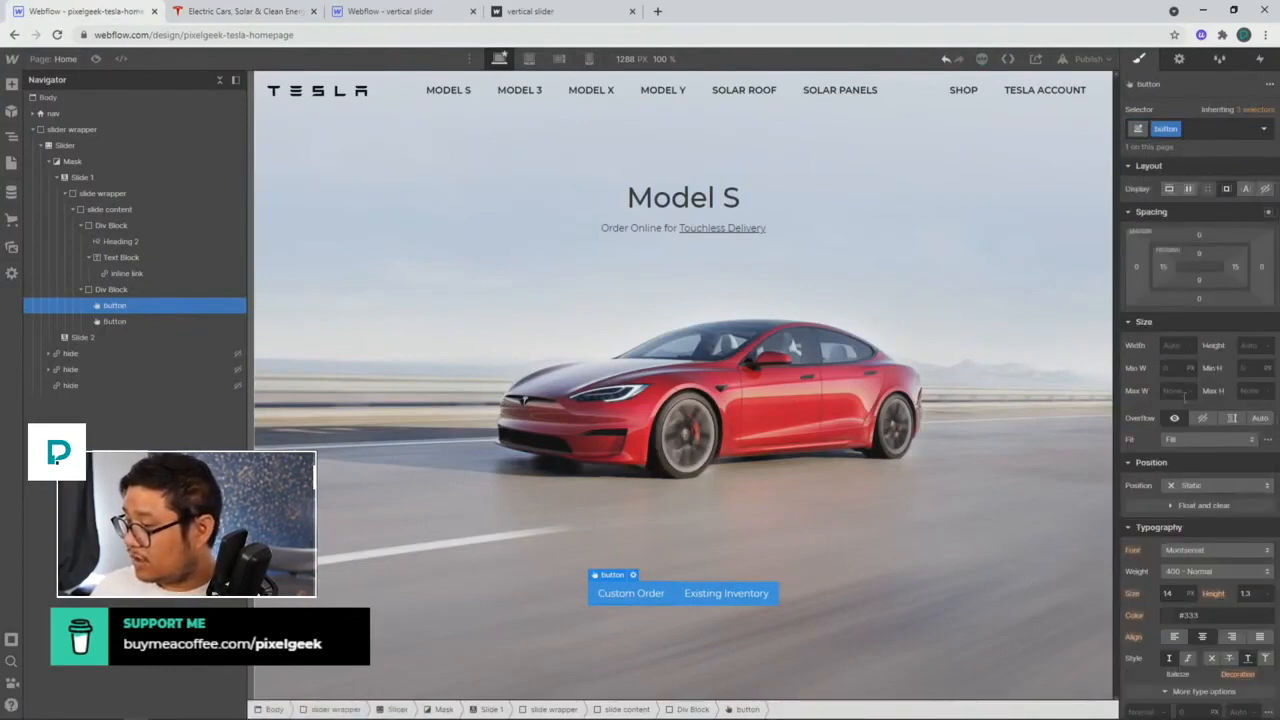
{"action": "left_click", "coordinate": [1203, 637]}
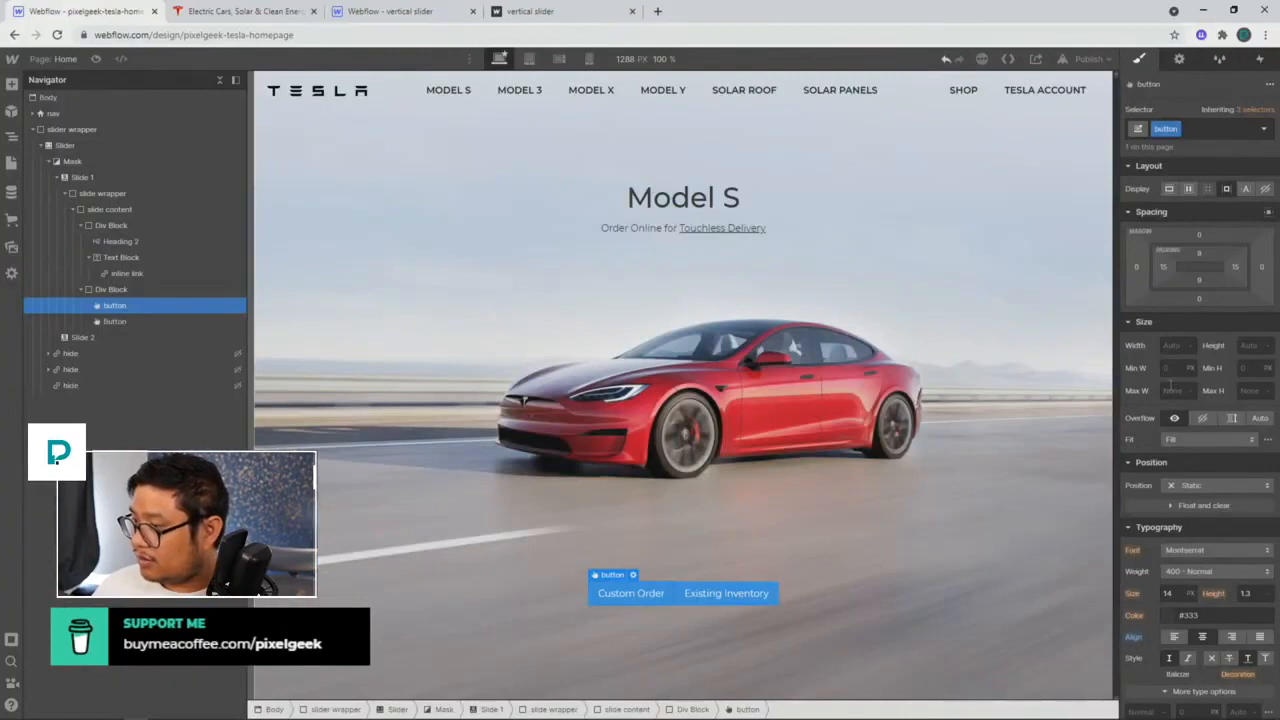
Step: Give the button a 250 px minimum width, 20 px rounded corners and uppercase text
{"action": "left_click", "coordinate": [1172, 368]}
{"action": "type", "text": "250"}
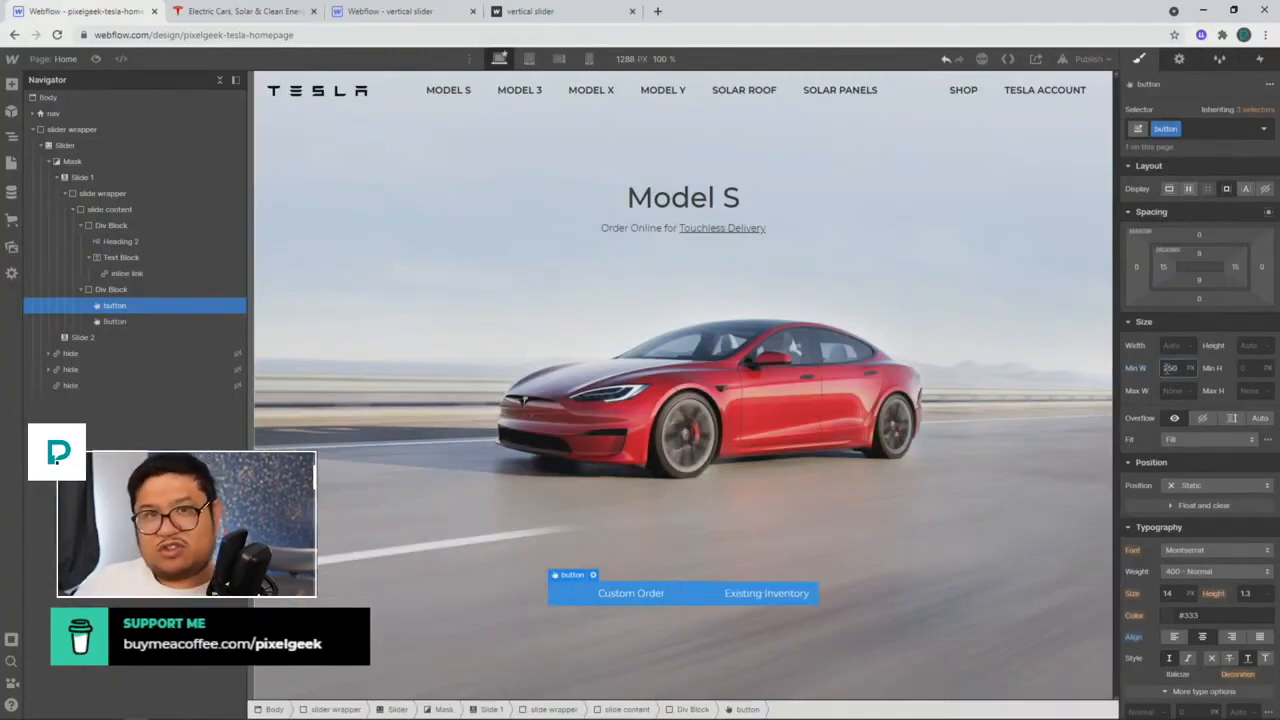
{"action": "scroll", "coordinate": [1200, 537], "scroll_direction": "down", "scroll_amount": 5}
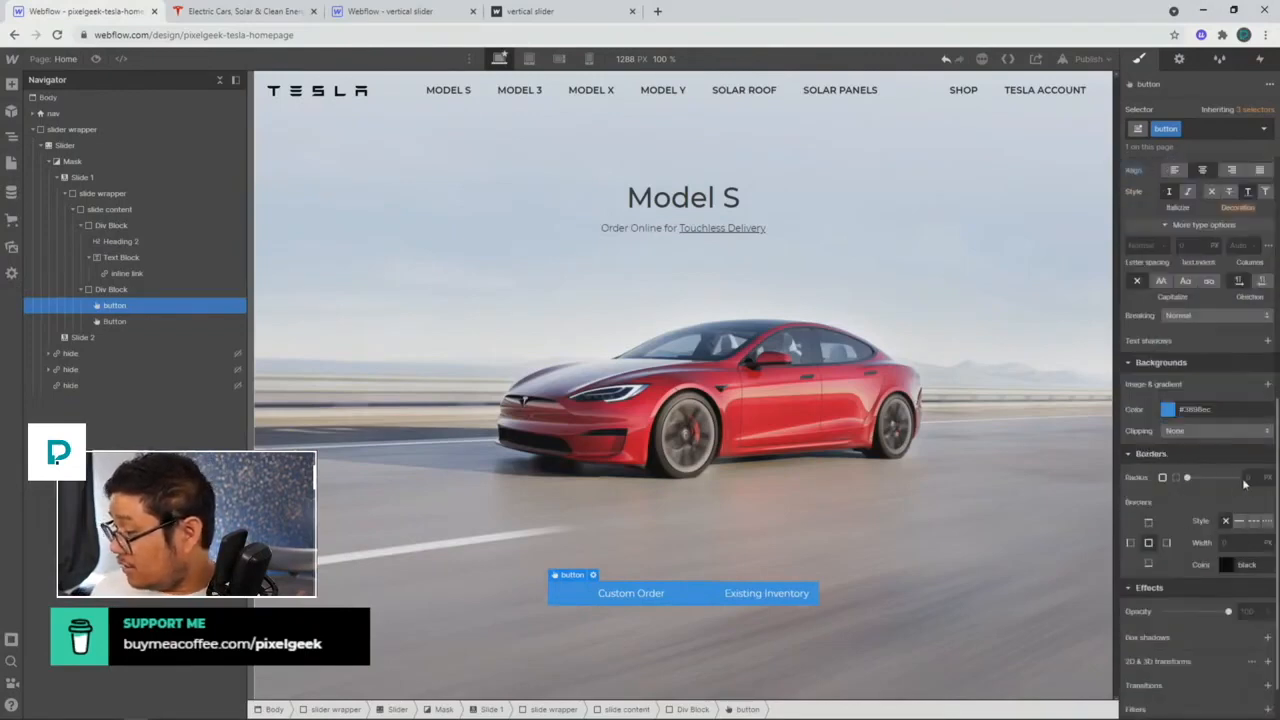
{"action": "left_click", "coordinate": [1247, 477]}
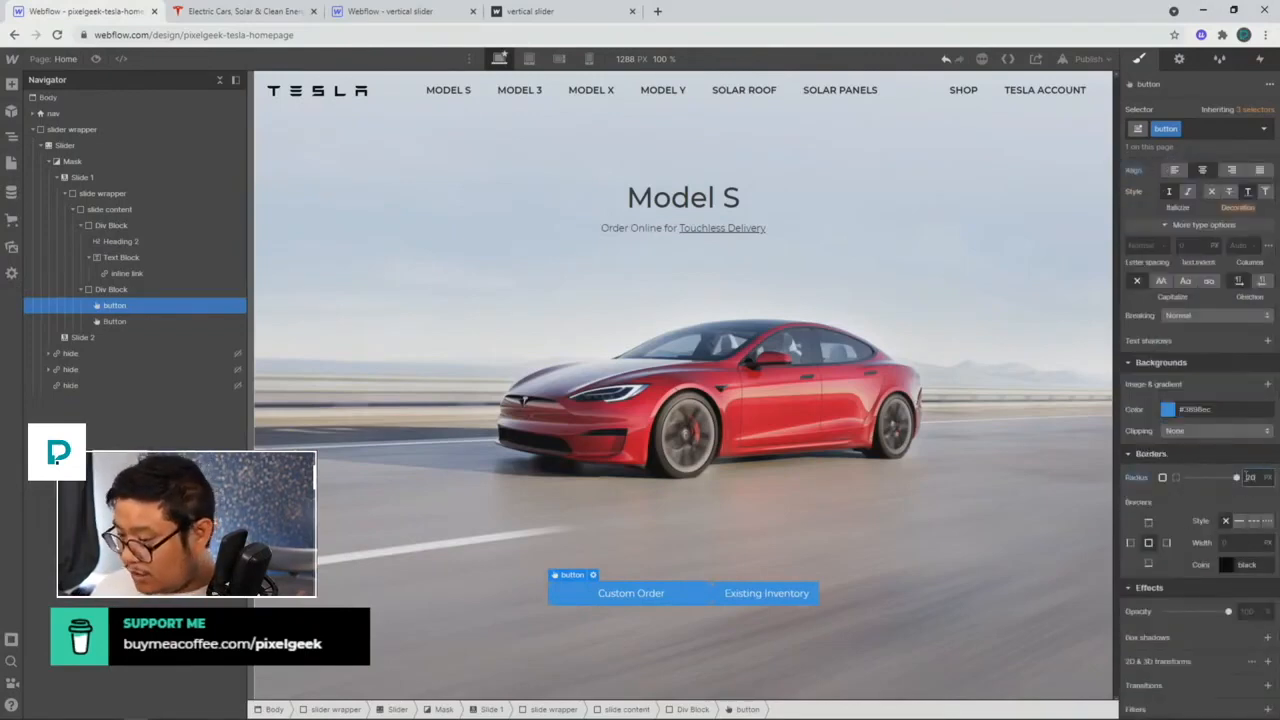
{"action": "left_click", "coordinate": [1162, 281]}
{"action": "scroll", "coordinate": [1185, 338], "scroll_direction": "up", "scroll_amount": 3}
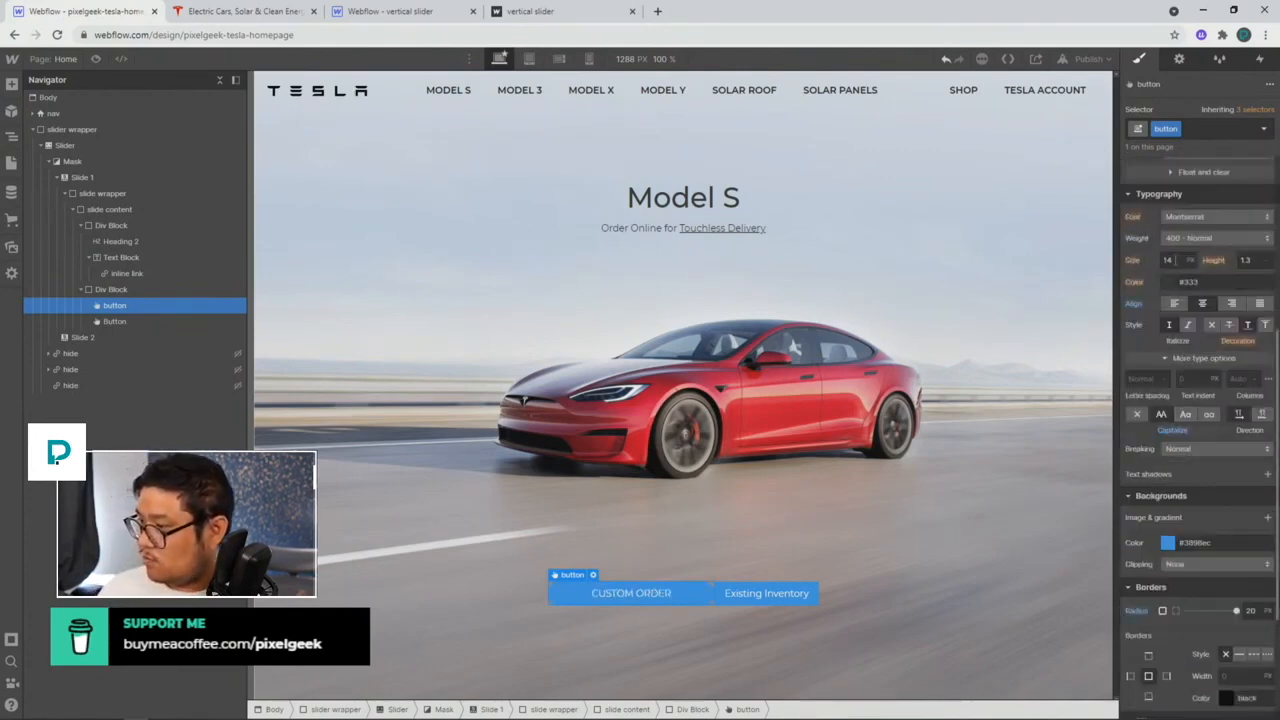
Step: Compare with tesla.com, try a 12 px font size, then reset it to inherited
{"action": "left_click", "coordinate": [212, 18]}
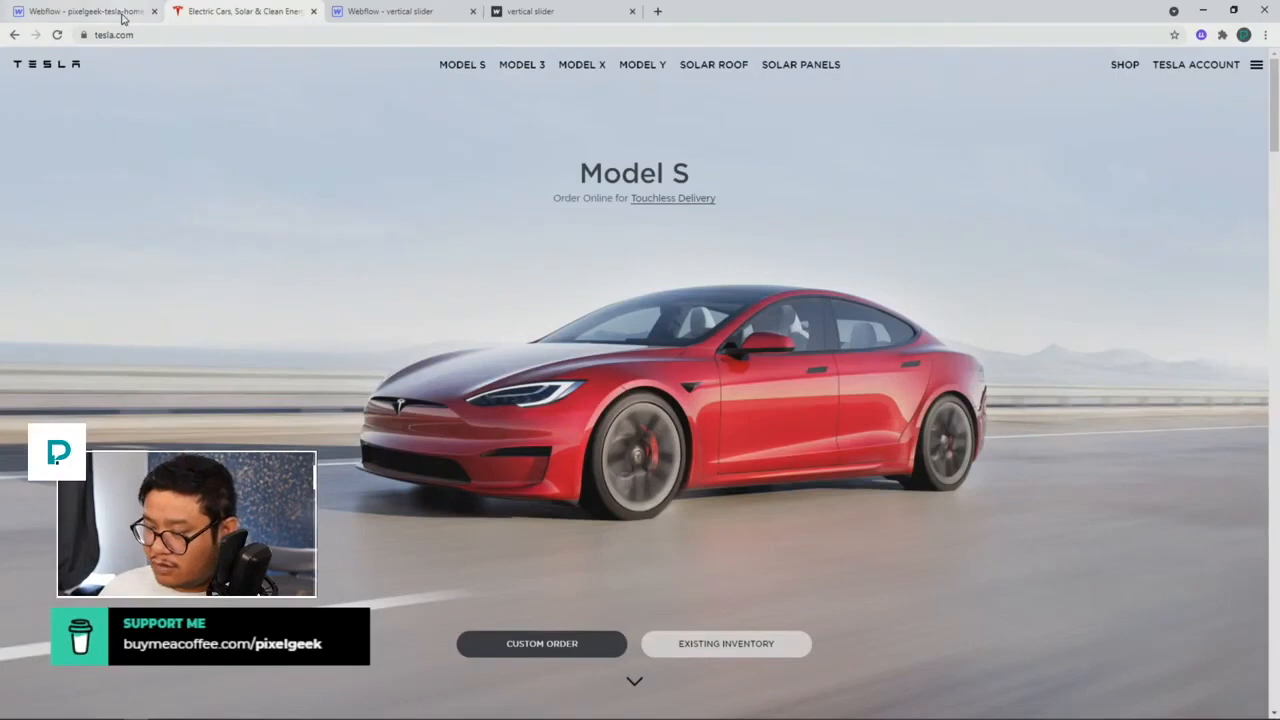
{"action": "left_click", "coordinate": [122, 18]}
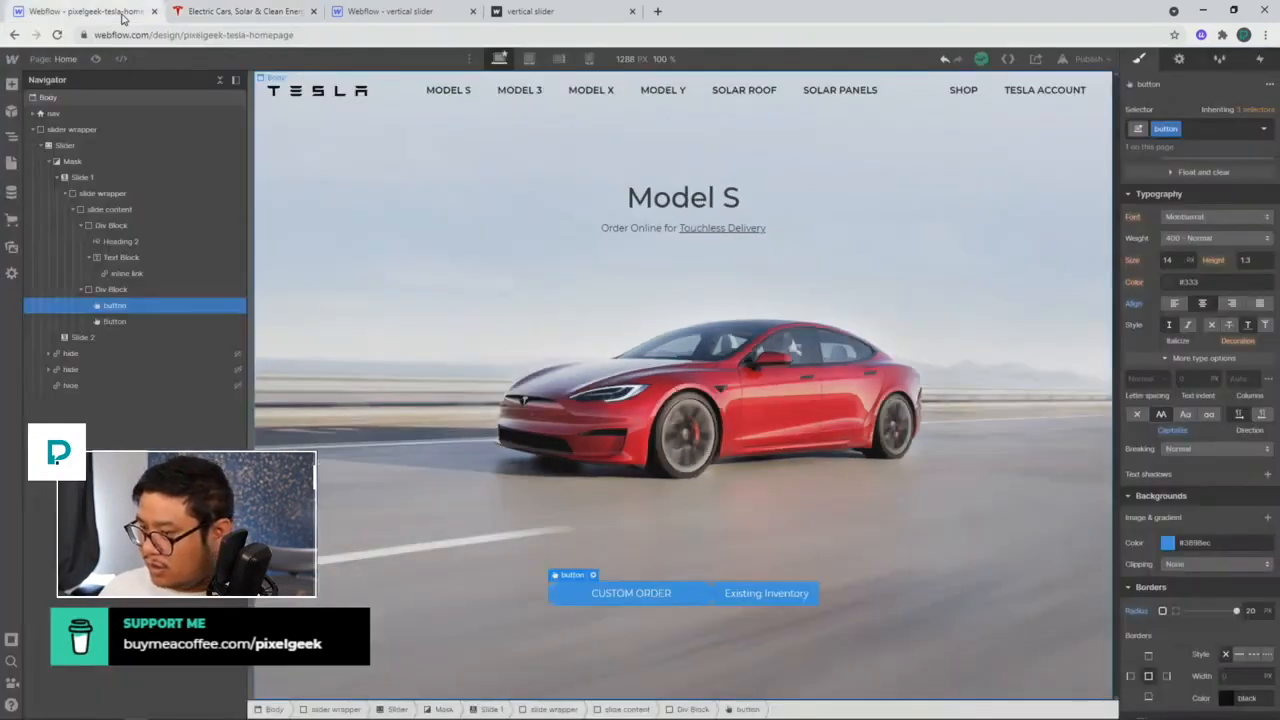
{"action": "left_click", "coordinate": [1178, 260]}
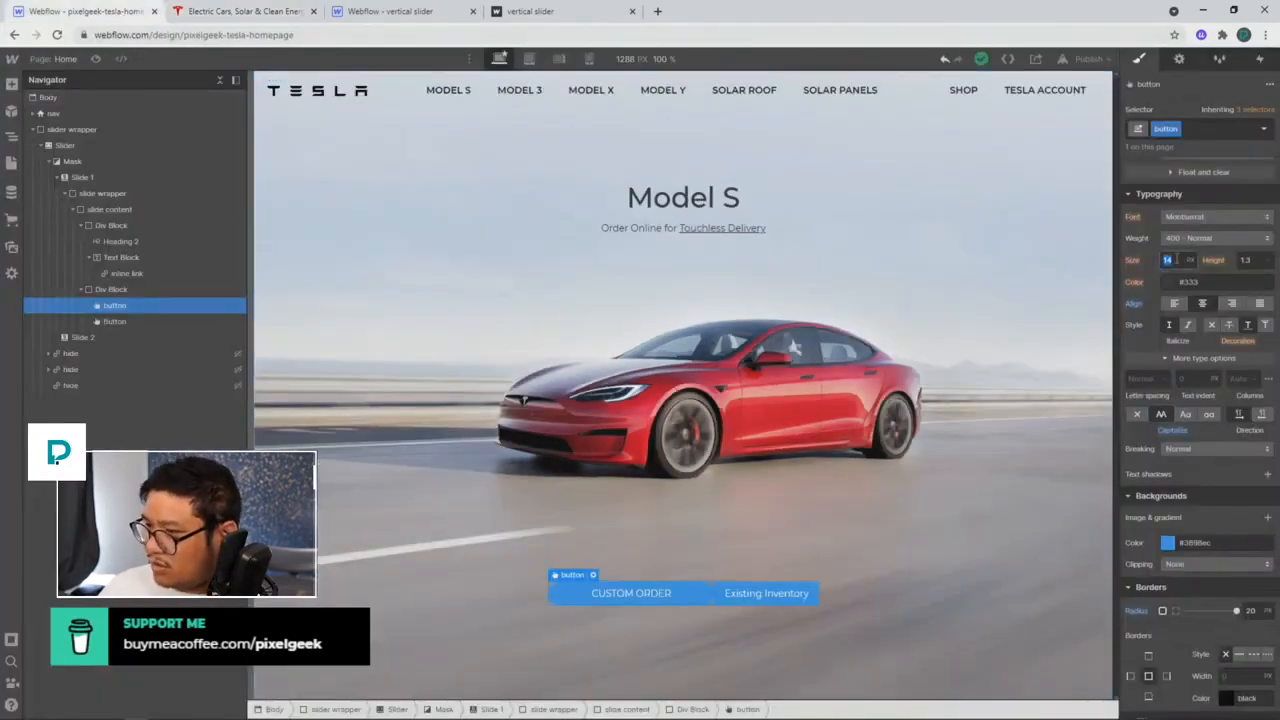
{"action": "type", "text": "12"}
{"action": "key", "text": "Up"}
{"action": "key", "text": "Up"}
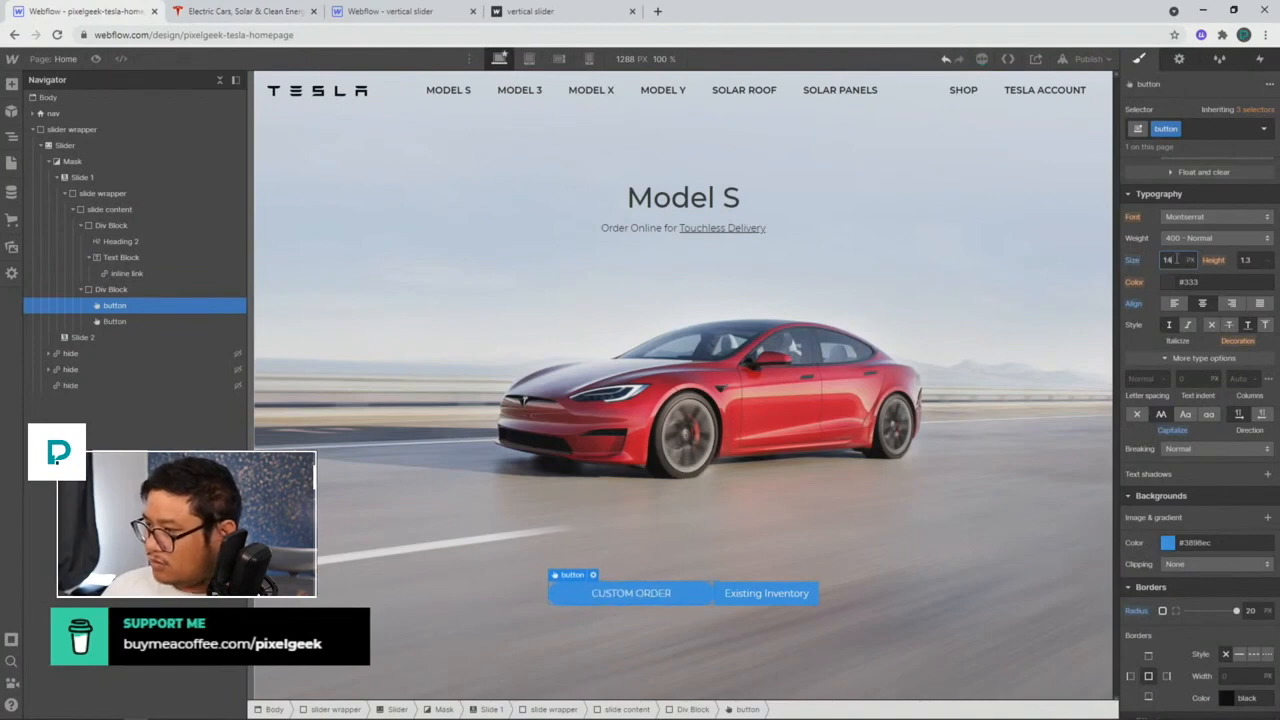
{"action": "left_click", "coordinate": [1131, 261], "text": "alt"}
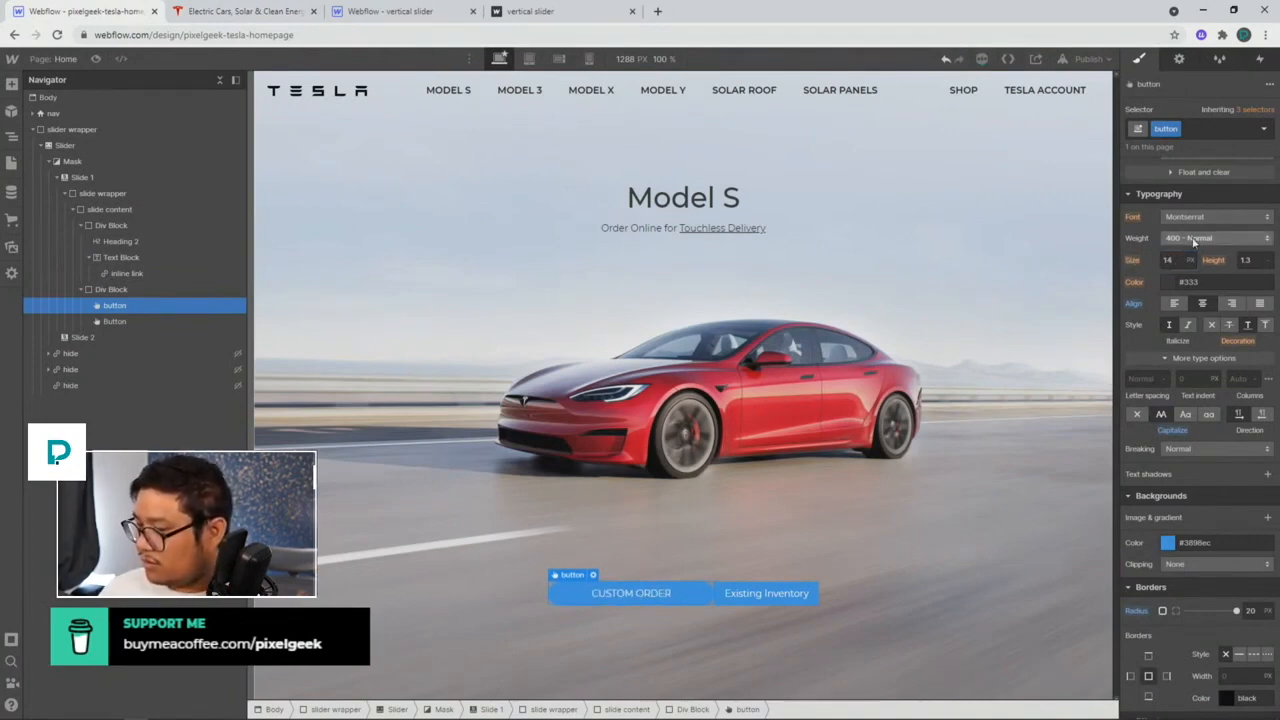
Step: Drag the Spacing handles to add equal left and right margins to the button
{"action": "left_click", "coordinate": [261, 12]}
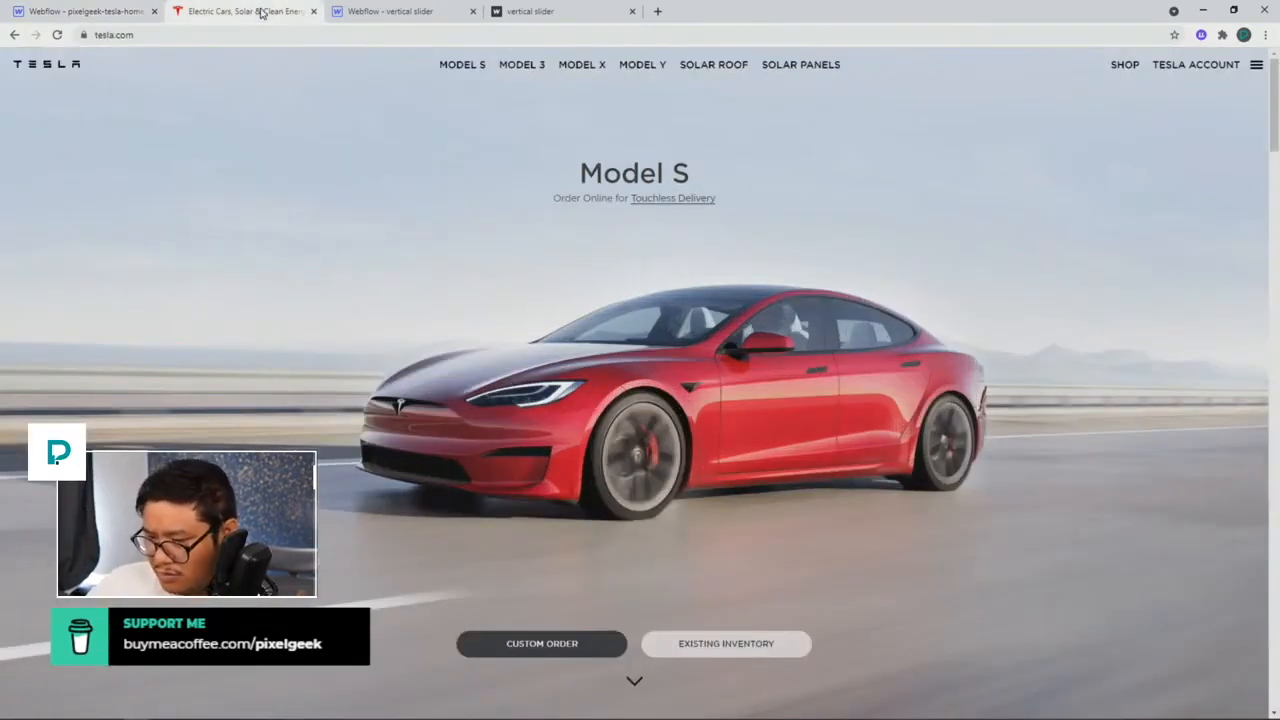
{"action": "left_click", "coordinate": [136, 11]}
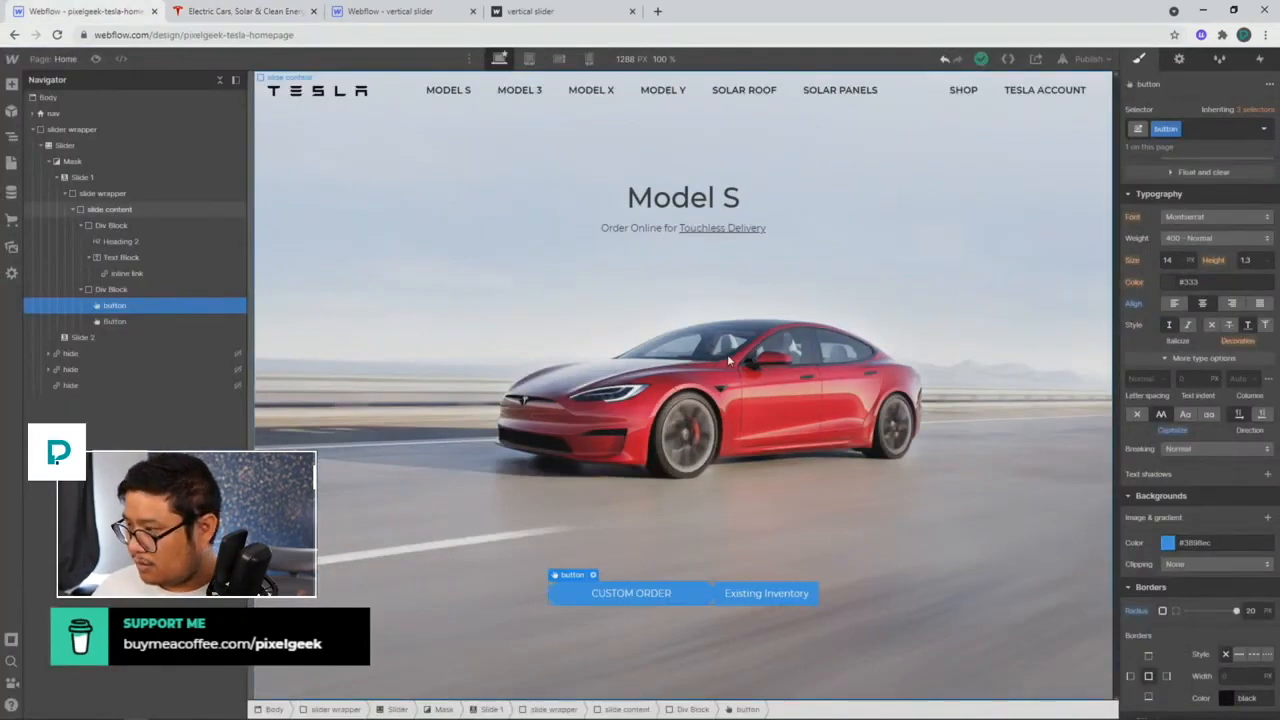
{"action": "scroll", "coordinate": [1150, 300], "scroll_direction": "up", "scroll_amount": 5}
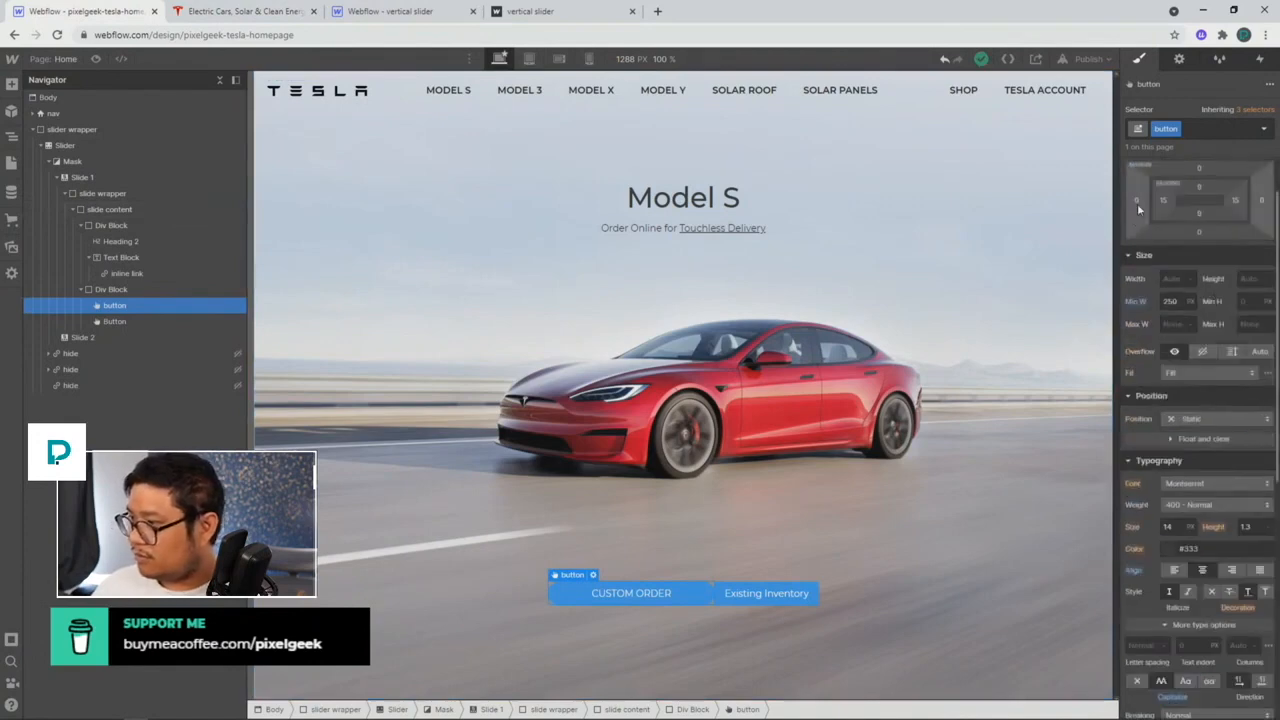
{"action": "left_click_drag", "start_coordinate": [1137, 203], "coordinate": [1127, 203]}
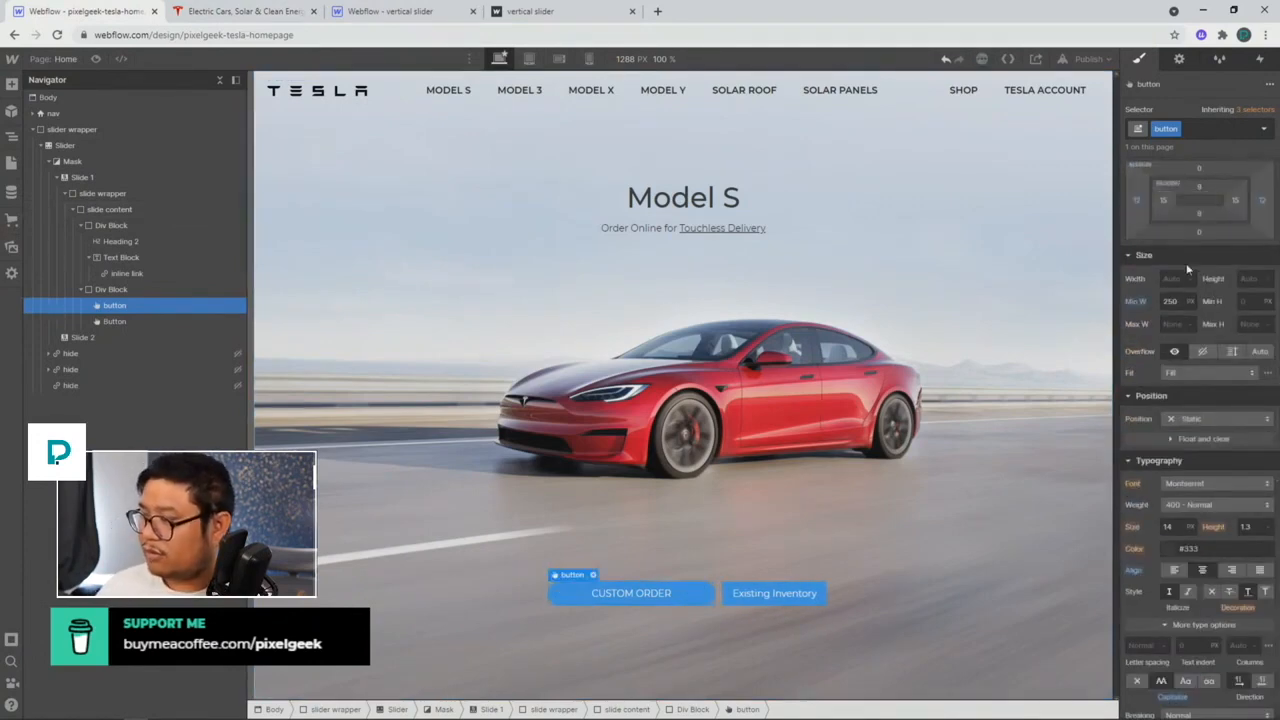
{"action": "scroll", "coordinate": [1216, 258], "scroll_direction": "up", "scroll_amount": 1}
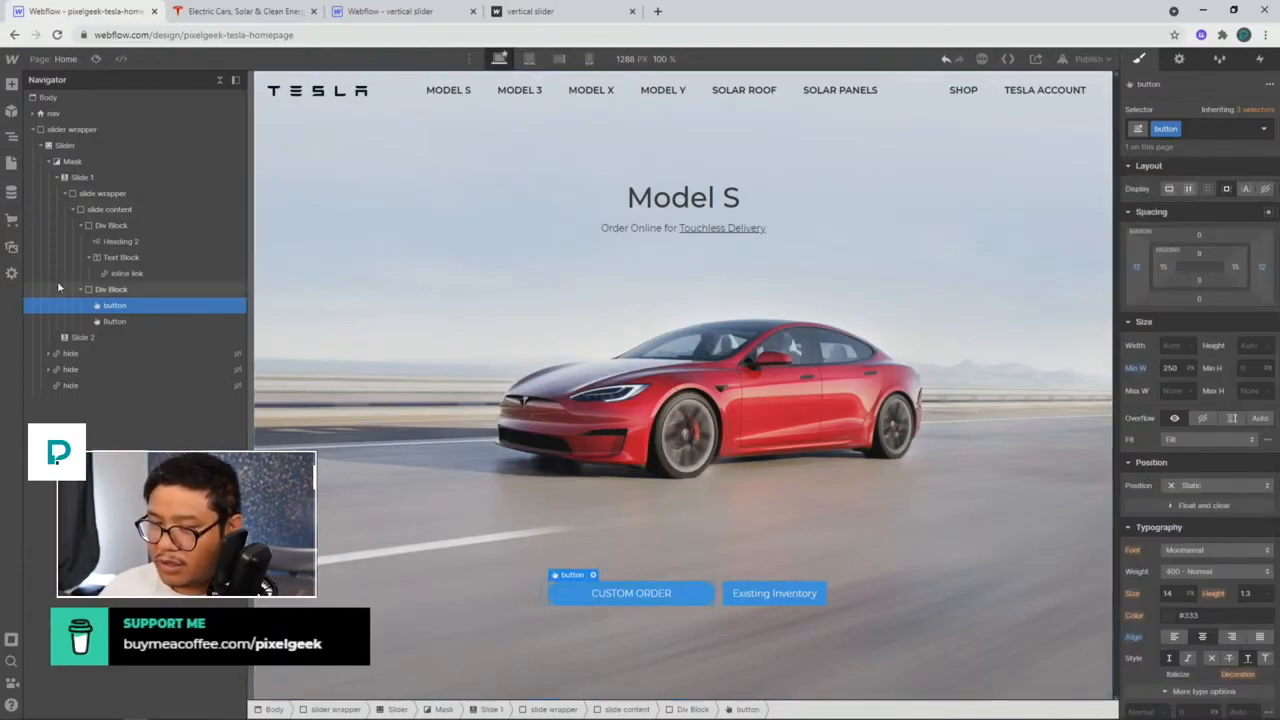
Step: Apply the shared button class to the Existing Inventory button
{"action": "left_click", "coordinate": [145, 322]}
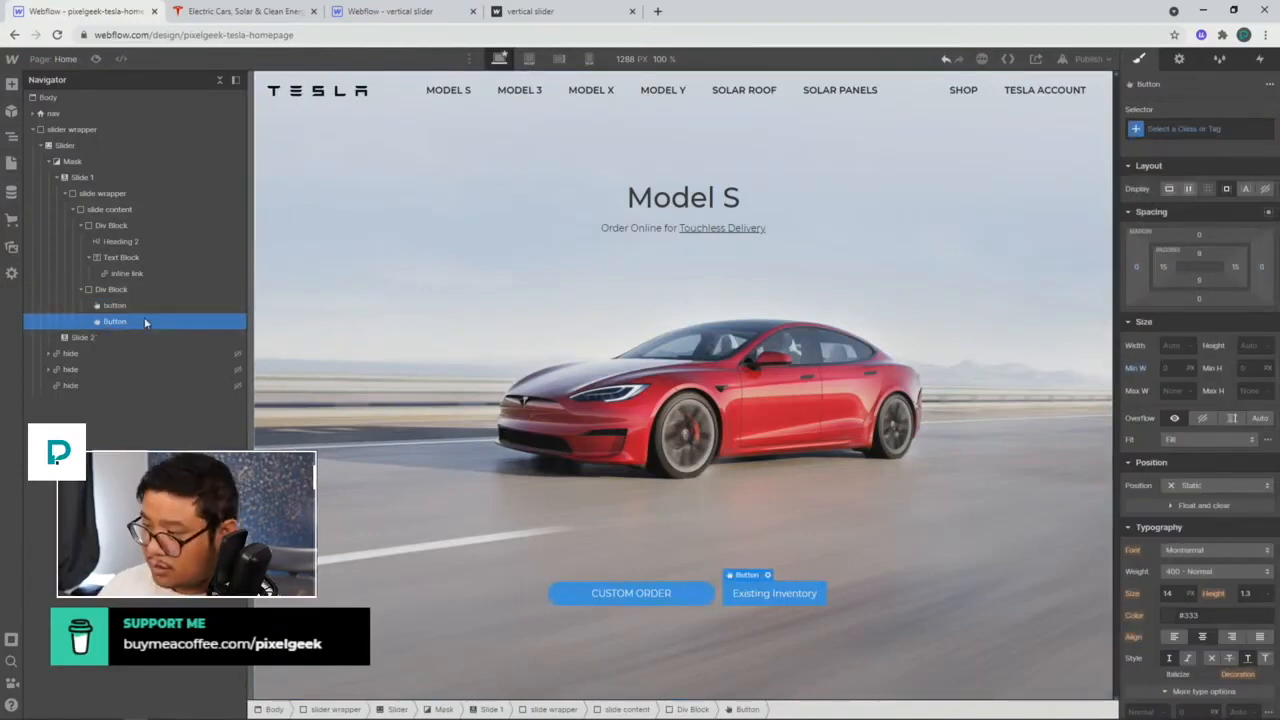
{"action": "key", "text": "ctrl+Return"}
{"action": "type", "text": "button"}
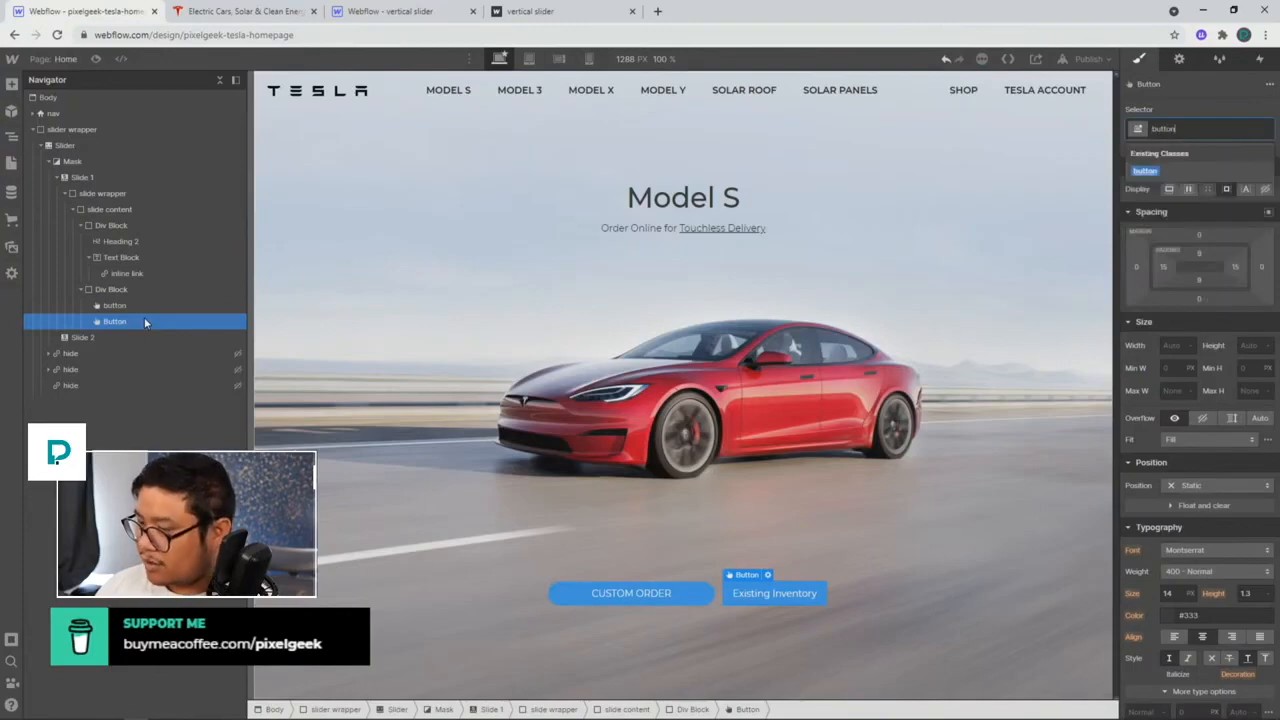
{"action": "key", "text": "Return"}
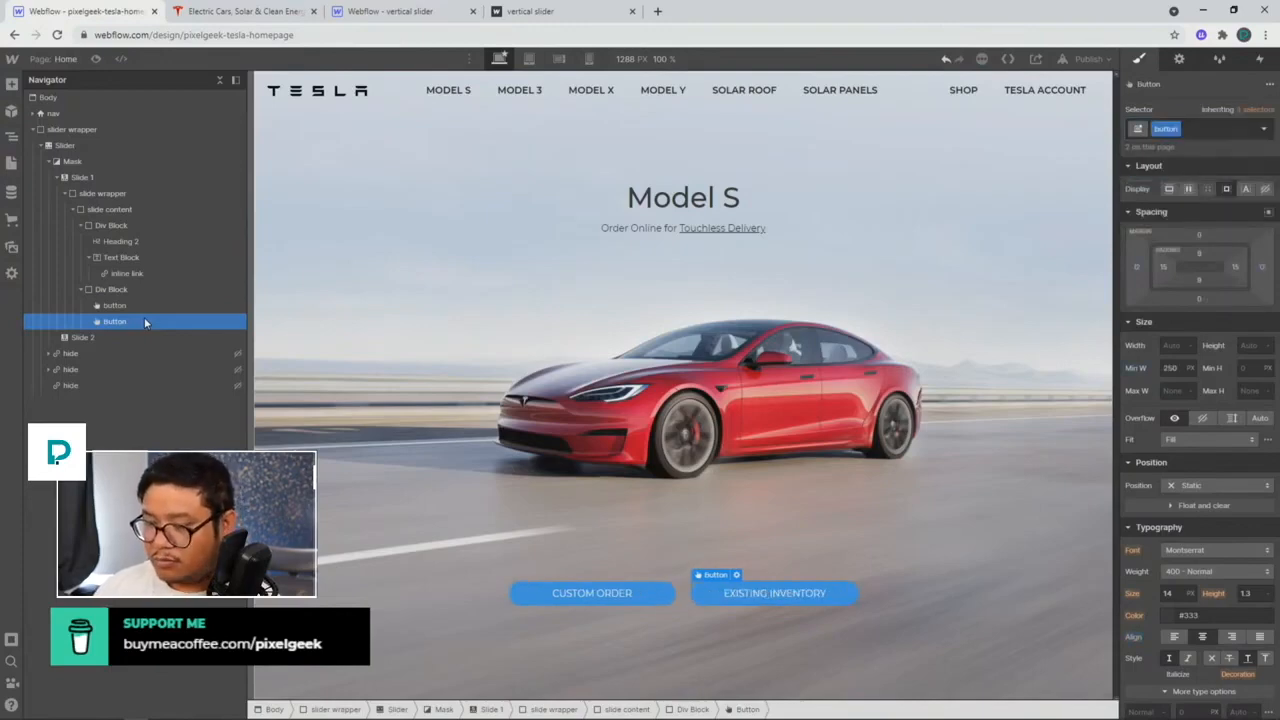
Step: Add a 'dark' combo class to Custom Order with a #222 background
{"action": "left_click", "coordinate": [115, 305]}
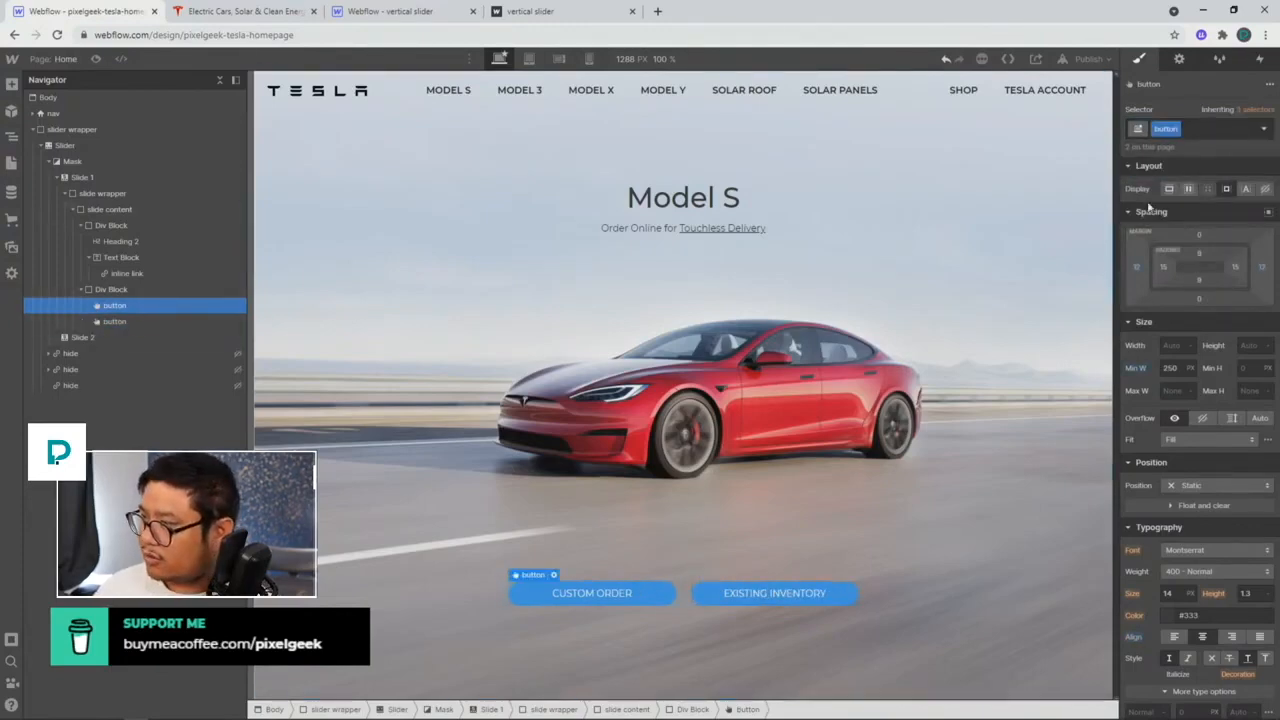
{"action": "left_click", "coordinate": [1197, 131]}
{"action": "type", "text": "dark"}
{"action": "key", "text": "Return"}
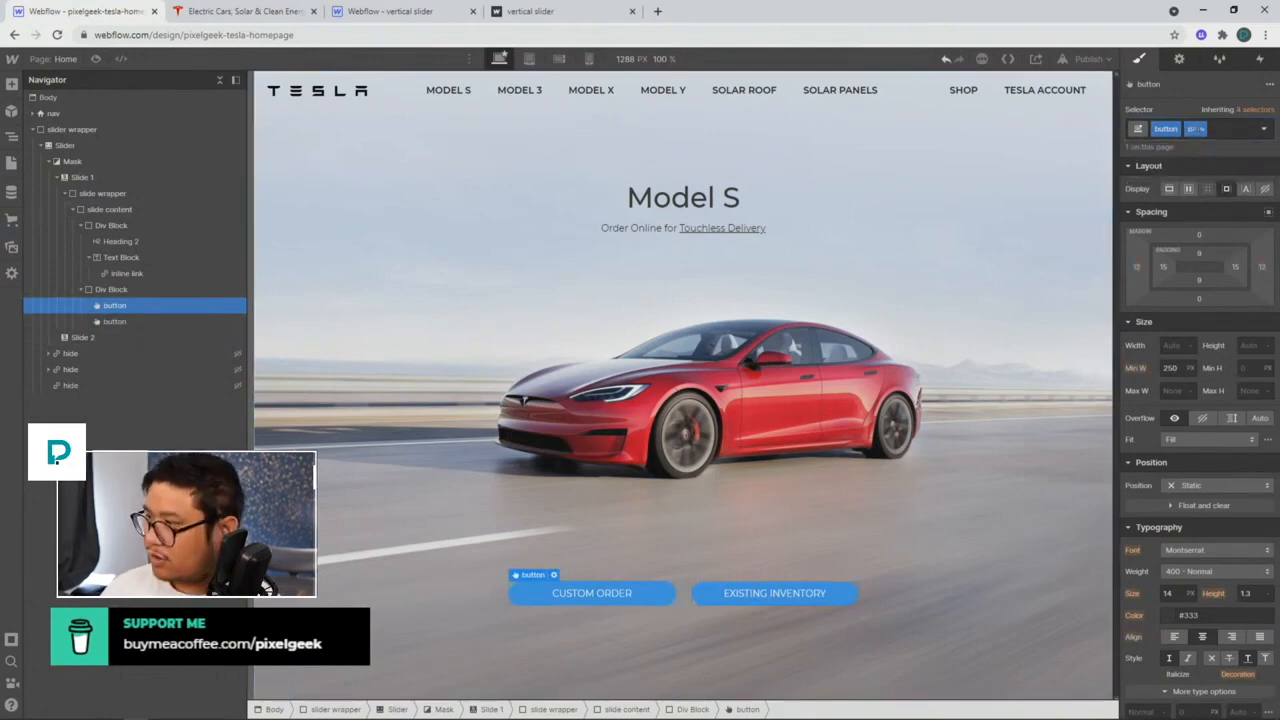
{"action": "scroll", "coordinate": [1168, 445], "scroll_direction": "down", "scroll_amount": 5}
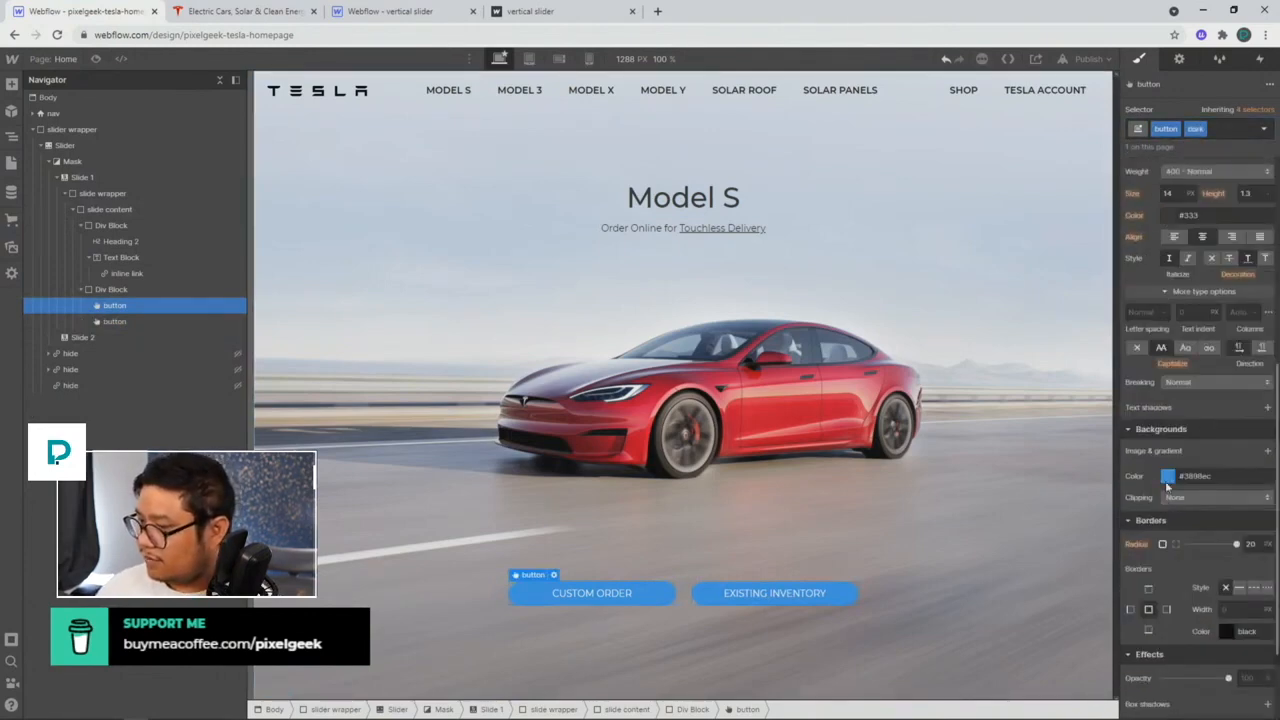
{"action": "left_click", "coordinate": [1167, 477]}
{"action": "left_click_drag", "start_coordinate": [1164, 555], "coordinate": [1124, 578]}
{"action": "left_click", "coordinate": [895, 571]}
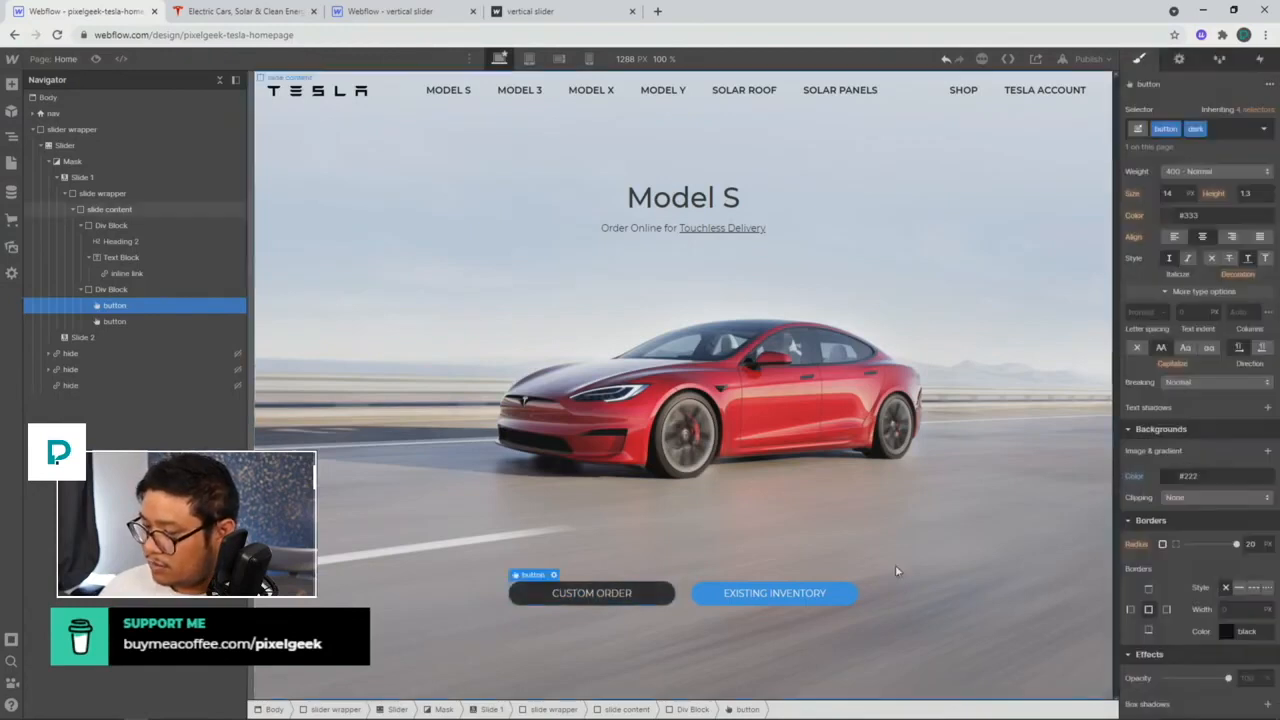
Step: Give Existing Inventory a 'light' combo class with a lightgrey background, replacing 'white'
{"action": "left_click", "coordinate": [716, 594]}
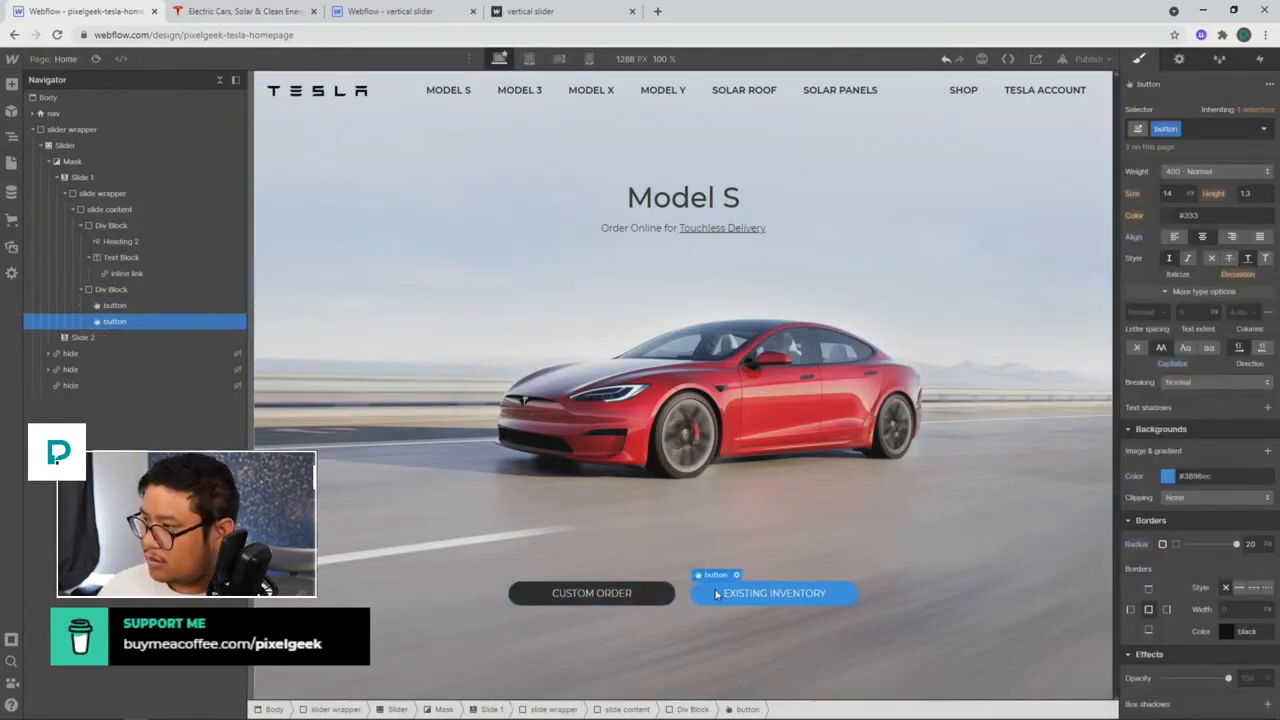
{"action": "key", "text": "ctrl+Return"}
{"action": "type", "text": "white"}
{"action": "key", "text": "Return"}
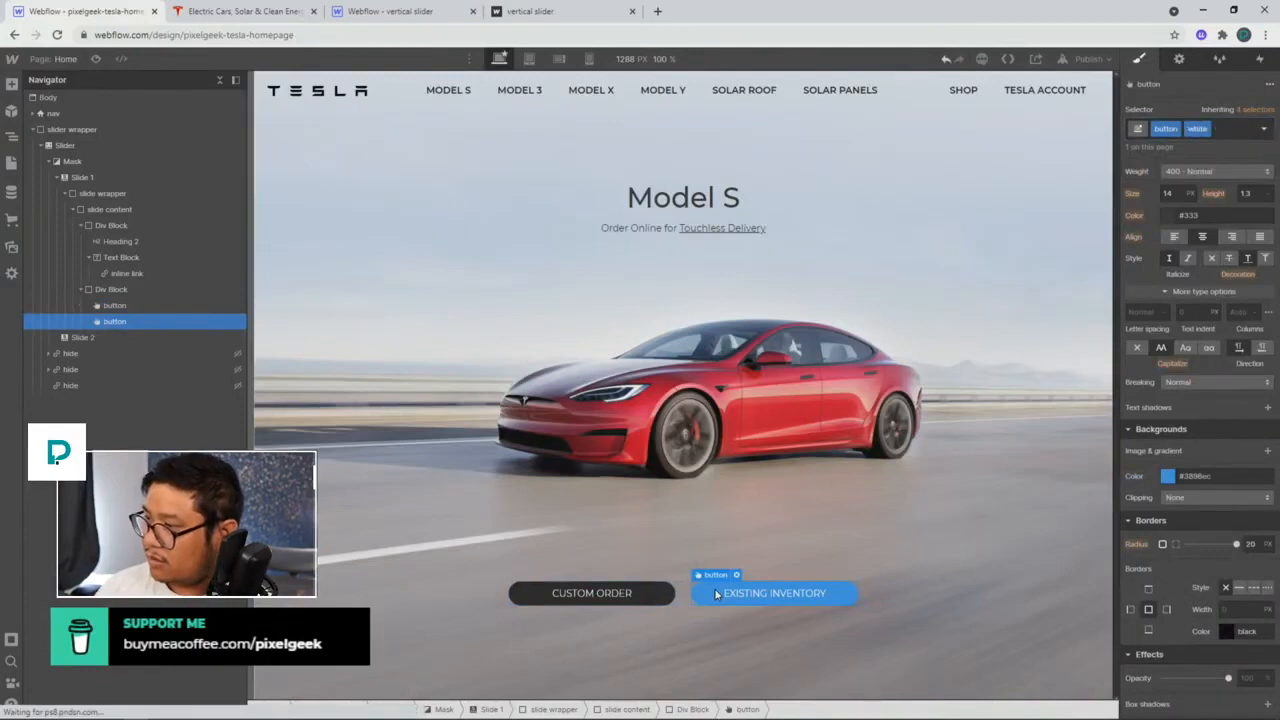
{"action": "key", "text": "ctrl+z"}
{"action": "key", "text": "ctrl+Return"}
{"action": "type", "text": "light"}
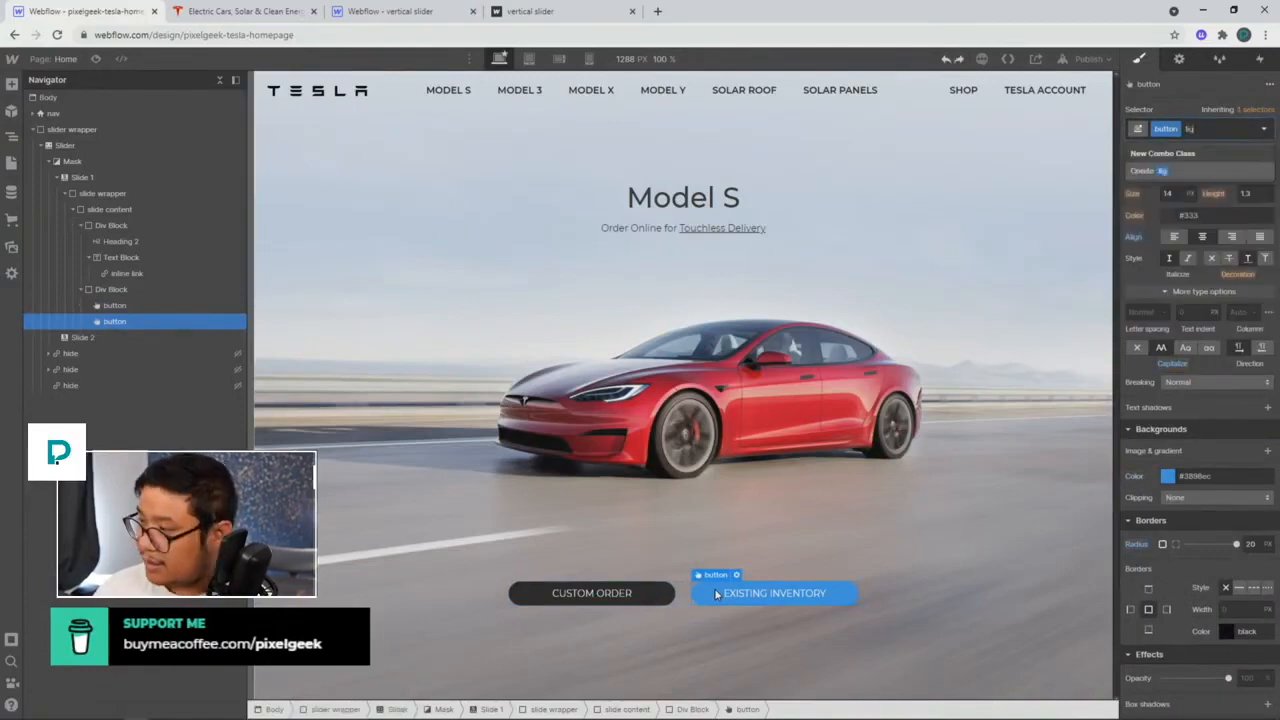
{"action": "key", "text": "Return"}
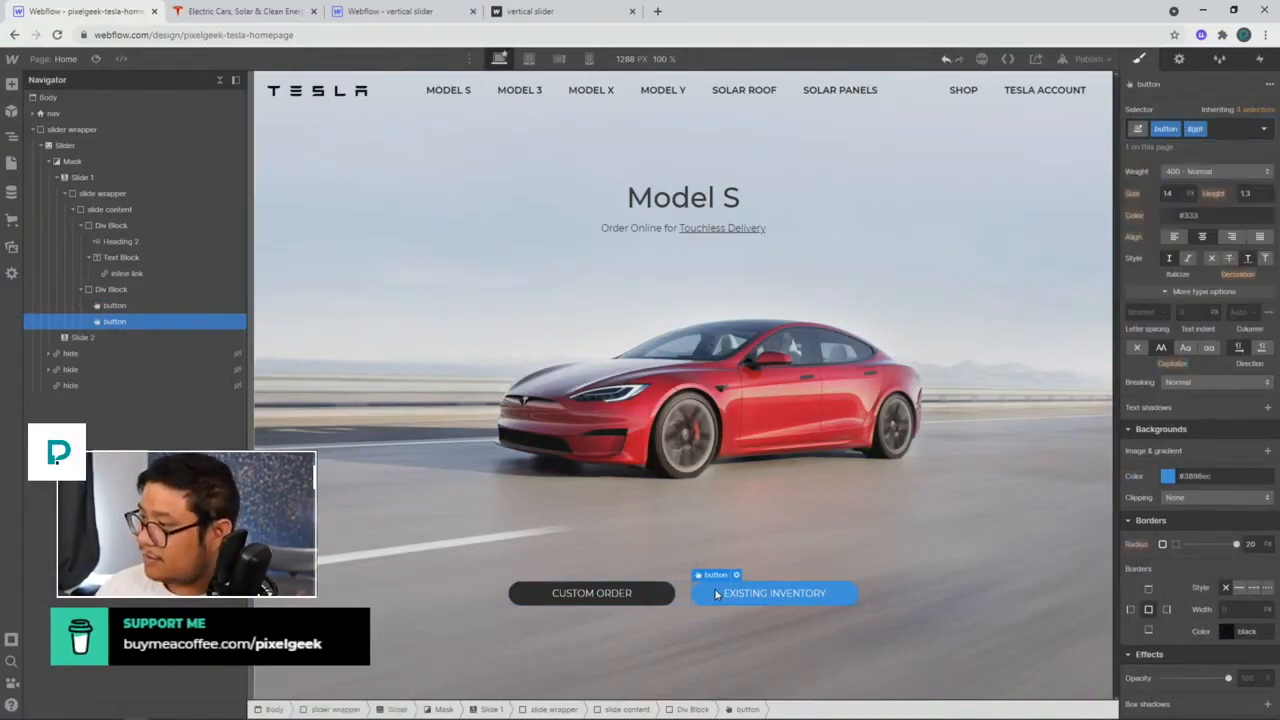
{"action": "left_click", "coordinate": [1167, 476]}
{"action": "left_click", "coordinate": [1126, 516]}
{"action": "left_click_drag", "start_coordinate": [1126, 516], "coordinate": [1083, 510]}
{"action": "left_click", "coordinate": [1181, 424]}
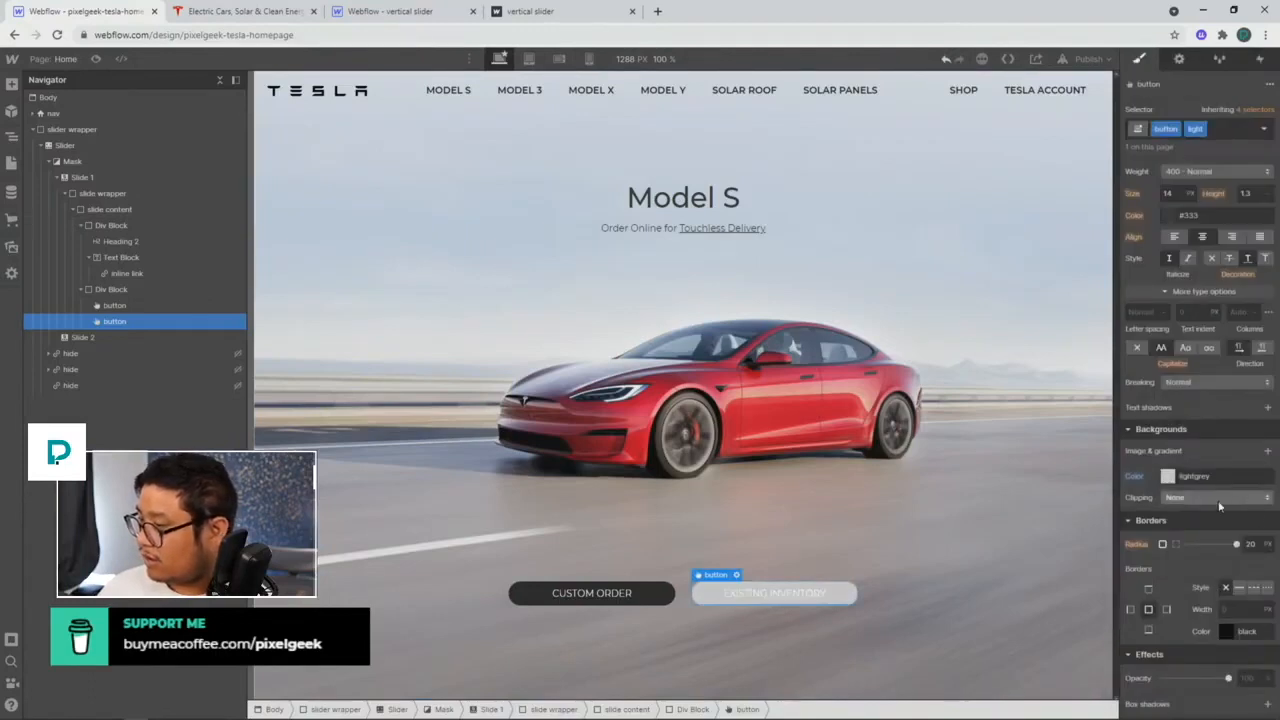
Step: Change the Existing Inventory text colour from 333 to 222
{"action": "scroll", "coordinate": [1218, 506], "scroll_direction": "up", "scroll_amount": 3}
{"action": "double_click", "coordinate": [1189, 349]}
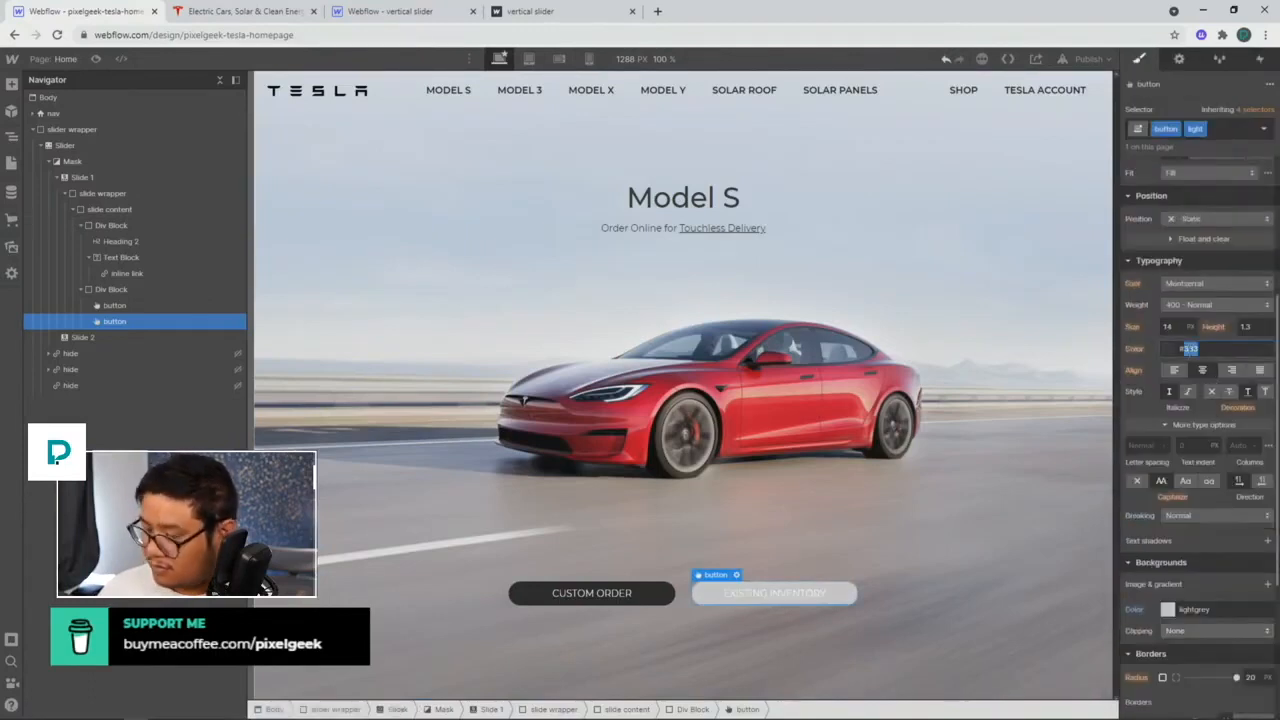
{"action": "type", "text": "222"}
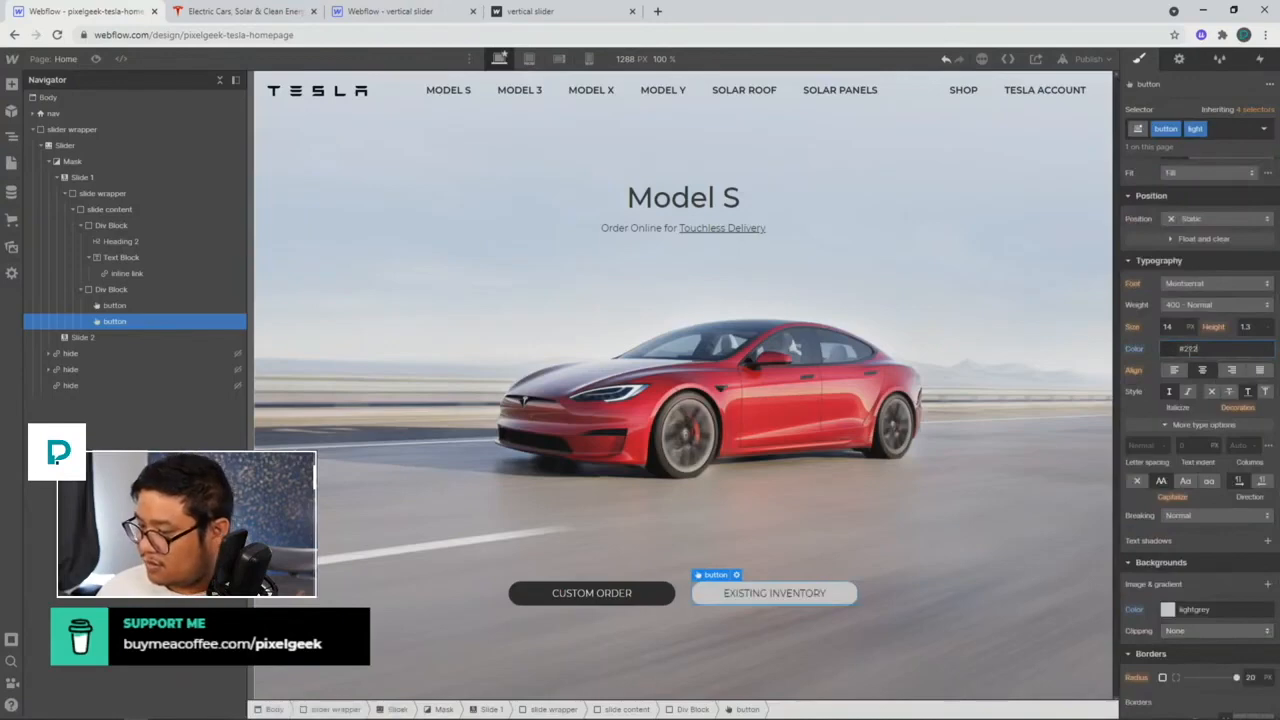
{"action": "left_click", "coordinate": [898, 480]}
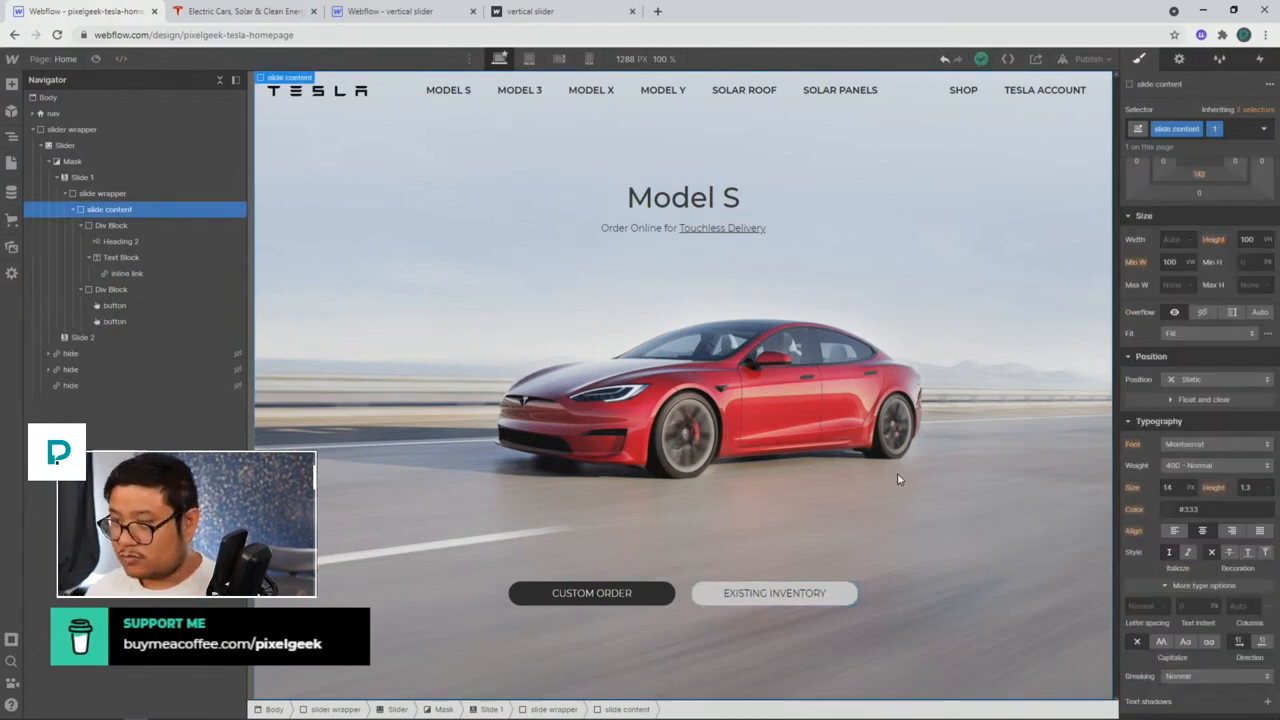
{"action": "left_click", "coordinate": [265, 11]}
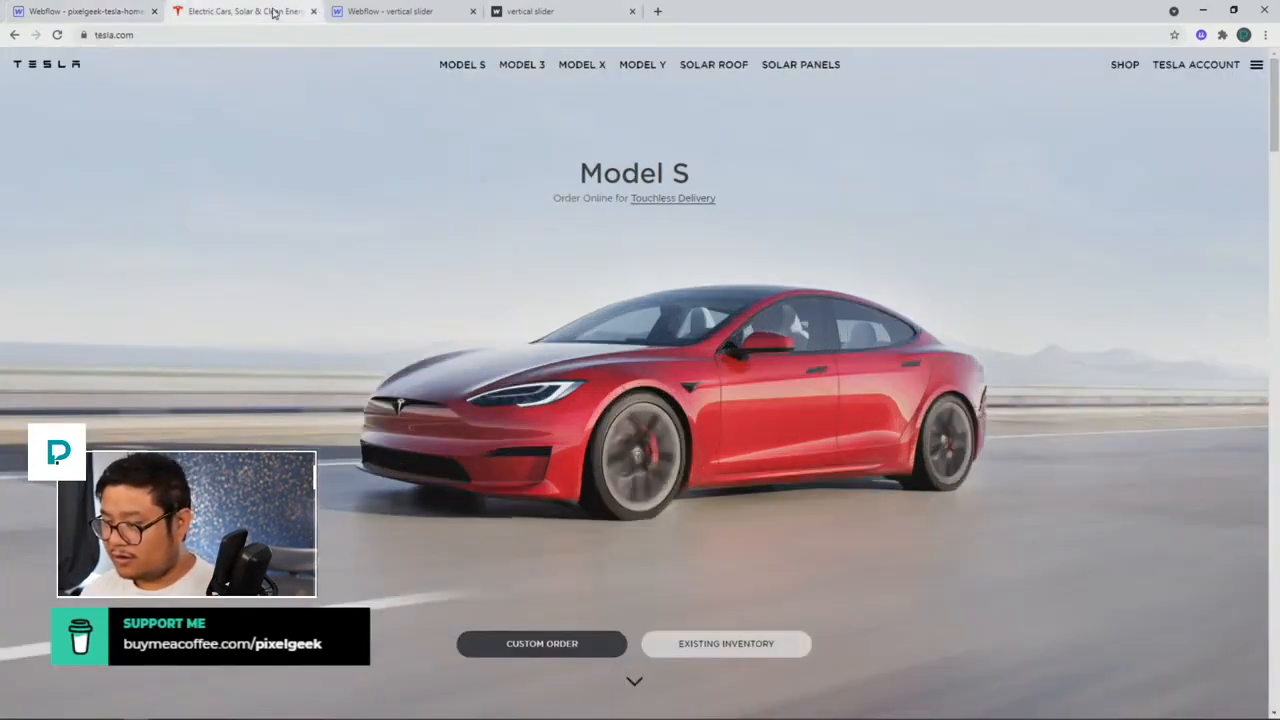
{"action": "left_click", "coordinate": [86, 11]}
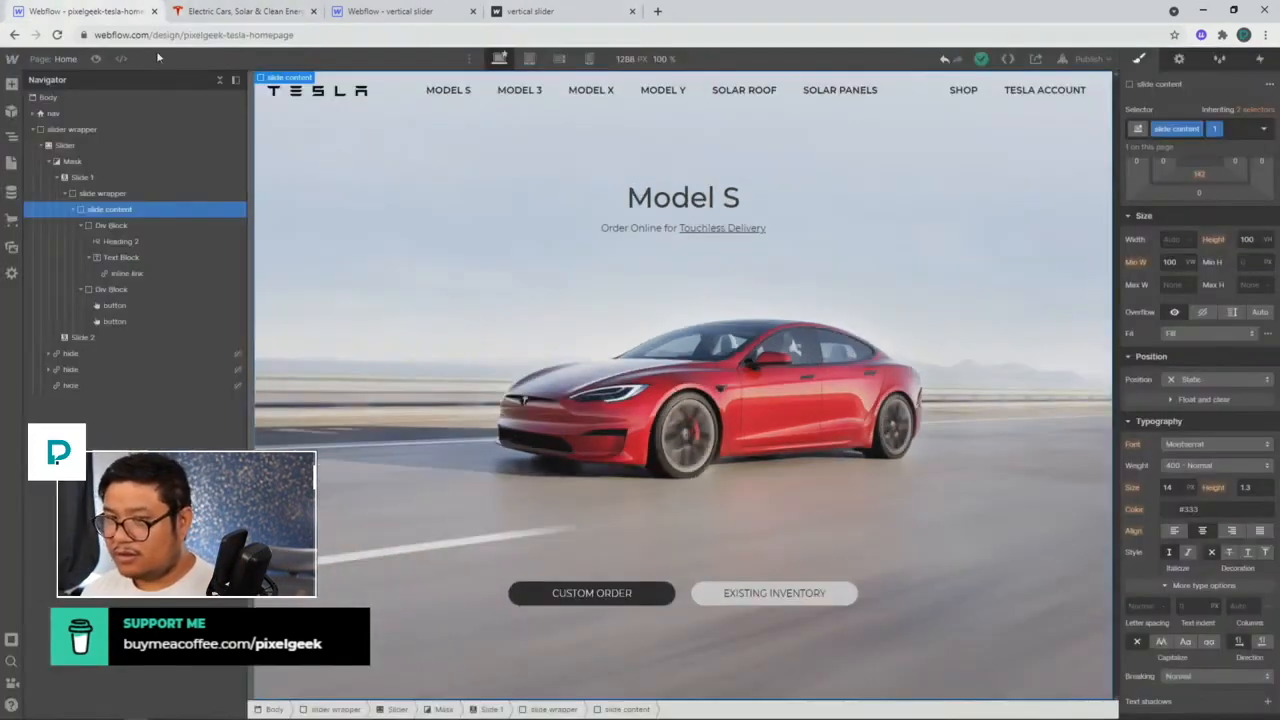
{"action": "left_click", "coordinate": [100, 59]}
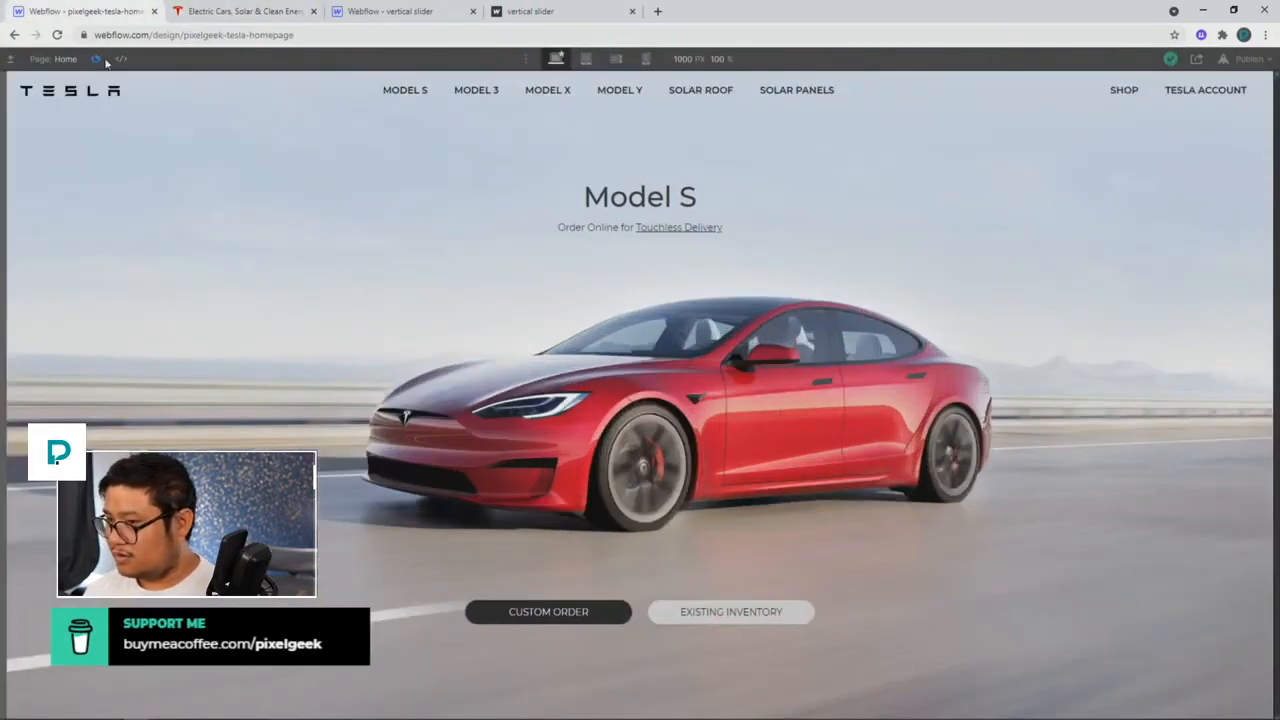
{"action": "left_click", "coordinate": [97, 59]}
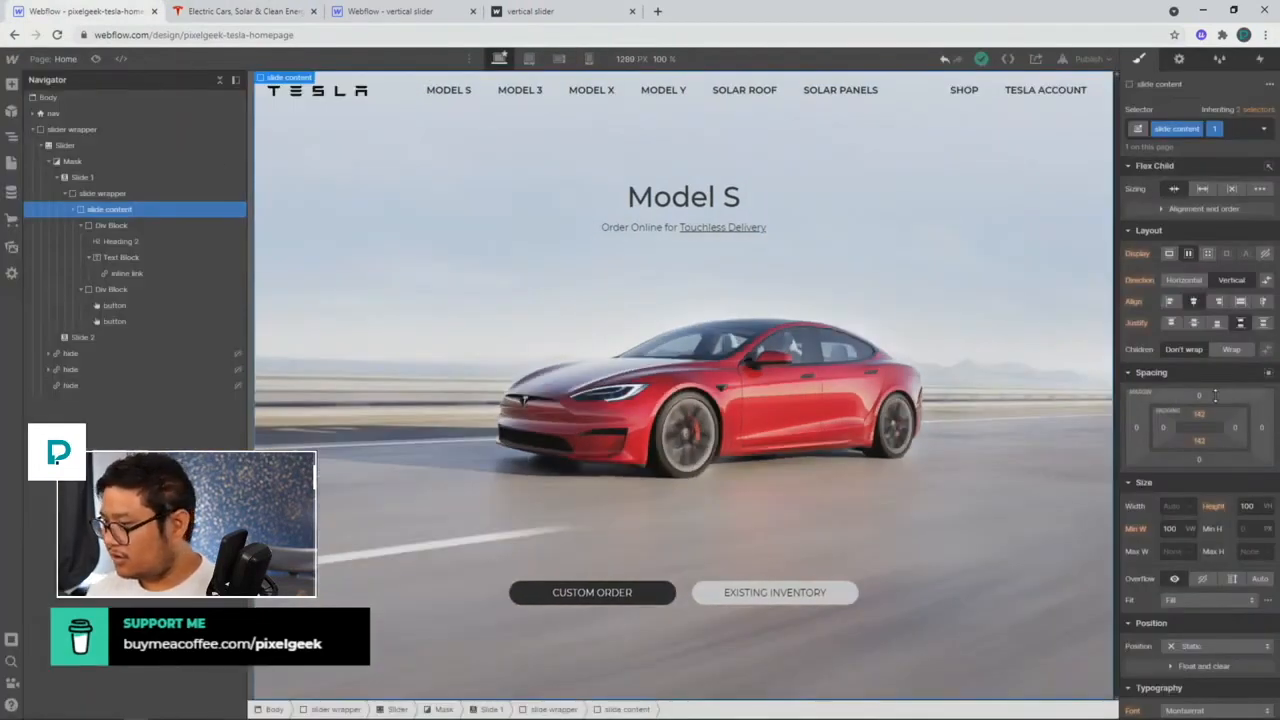
{"action": "scroll", "coordinate": [1215, 397], "scroll_direction": "down", "scroll_amount": 5}
{"action": "left_click", "coordinate": [1193, 304]}
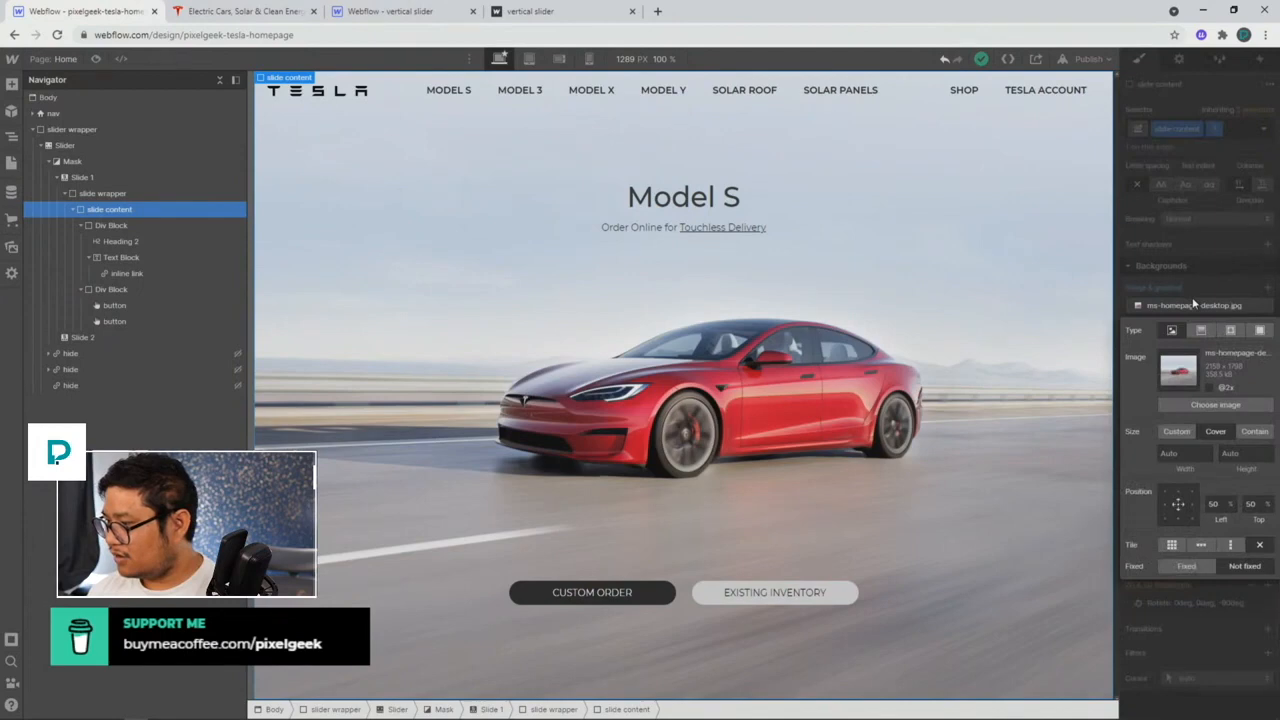
{"action": "left_click", "coordinate": [1206, 230]}
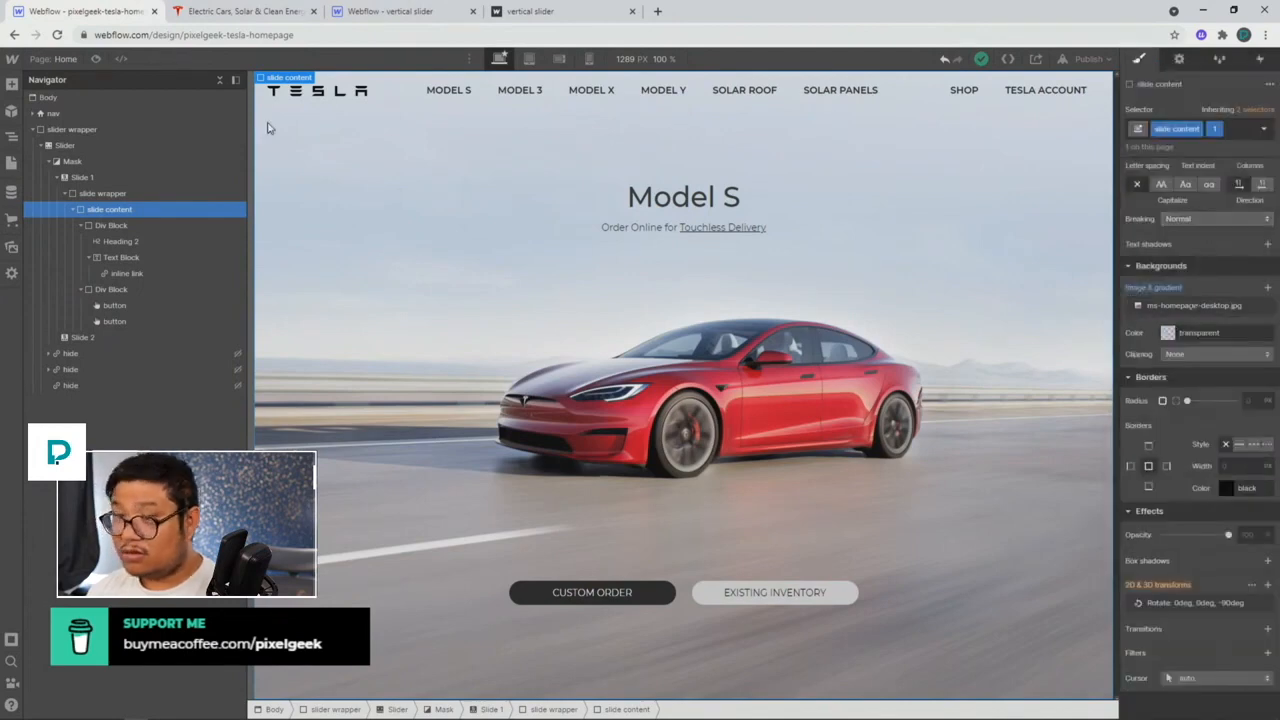
{"action": "left_click", "coordinate": [96, 59]}
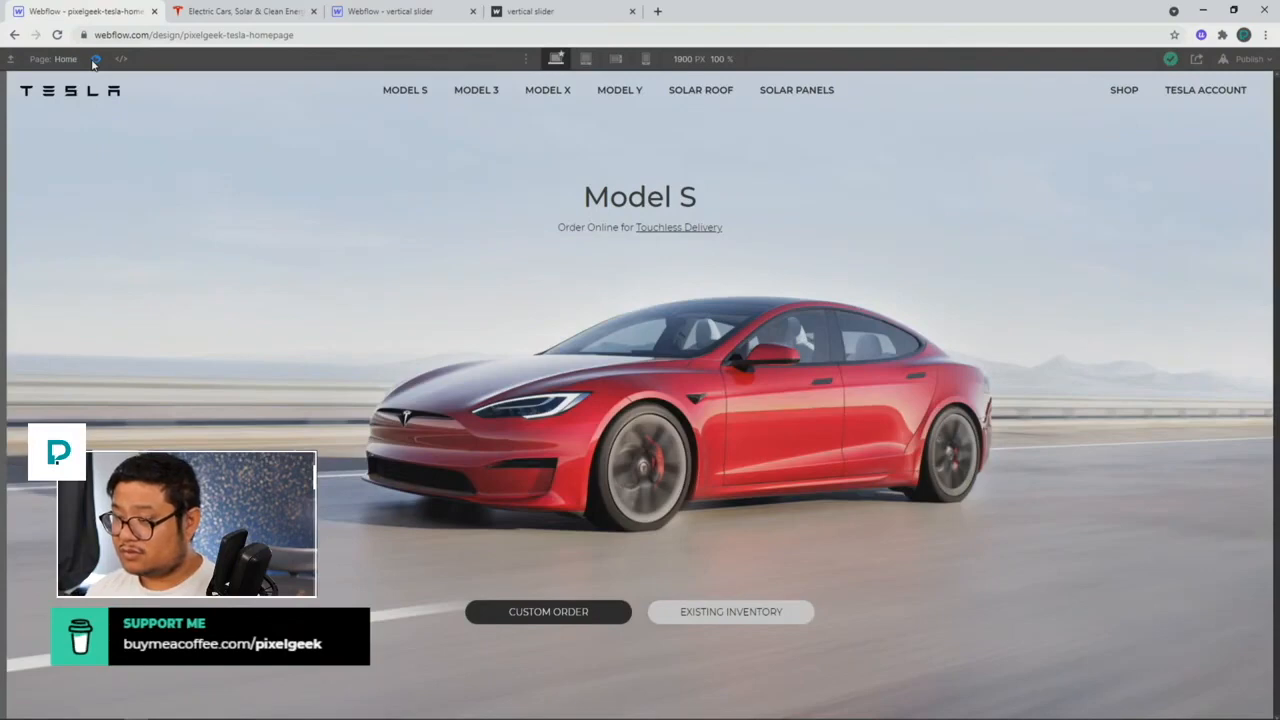
{"action": "left_click", "coordinate": [95, 59]}
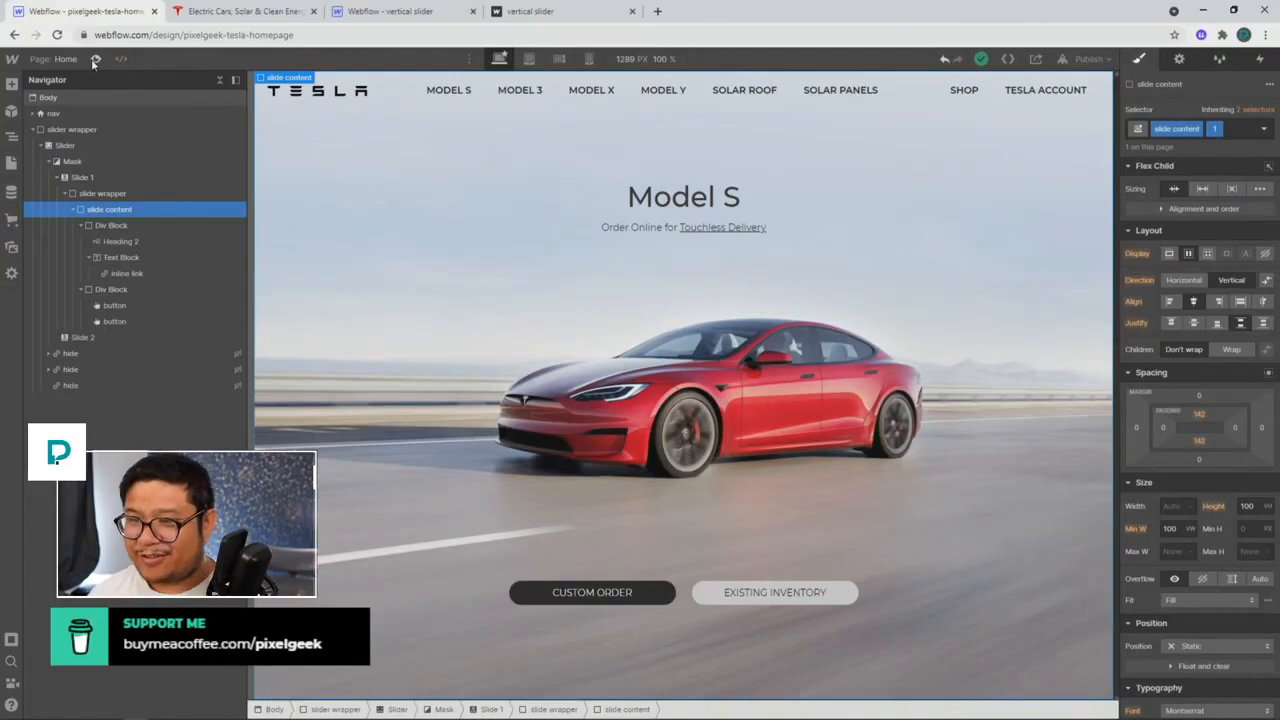
{"action": "left_click", "coordinate": [102, 193]}
{"action": "left_click", "coordinate": [112, 212]}
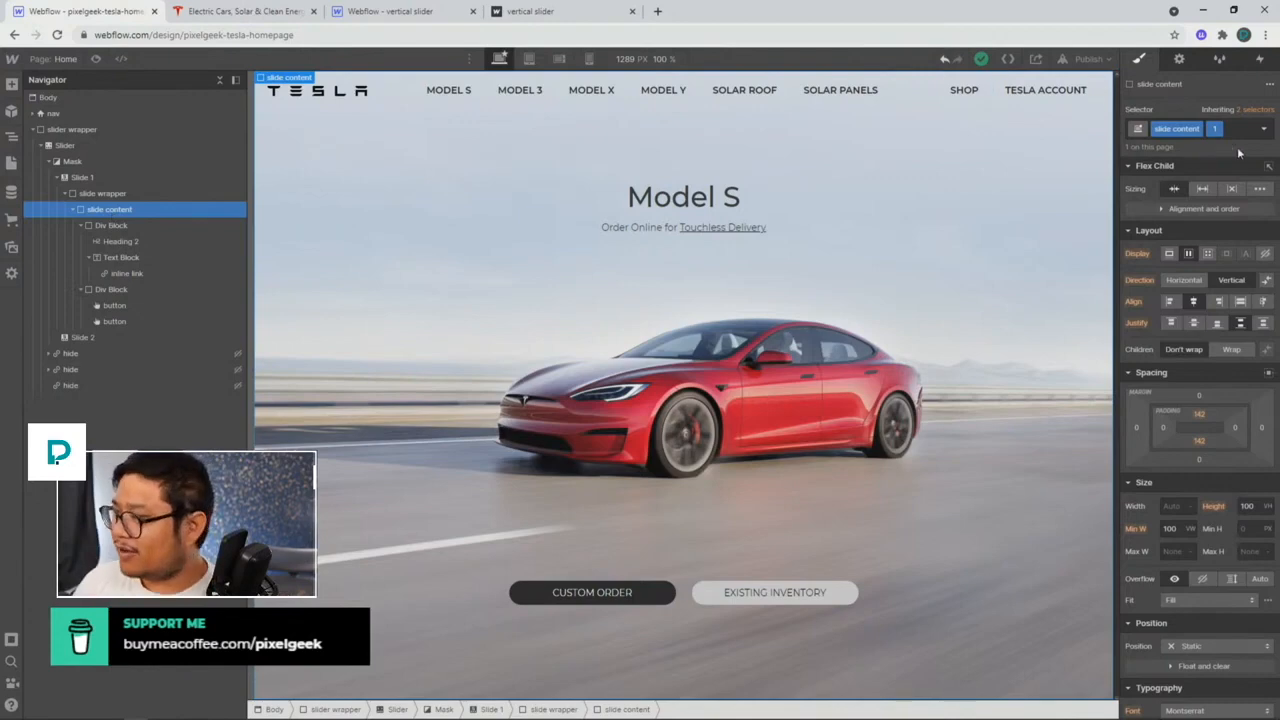
Step: Remove the slide content's class, then select the Div Block holding the Model S heading
{"action": "left_click", "coordinate": [1216, 128]}
{"action": "left_click", "coordinate": [1209, 180]}
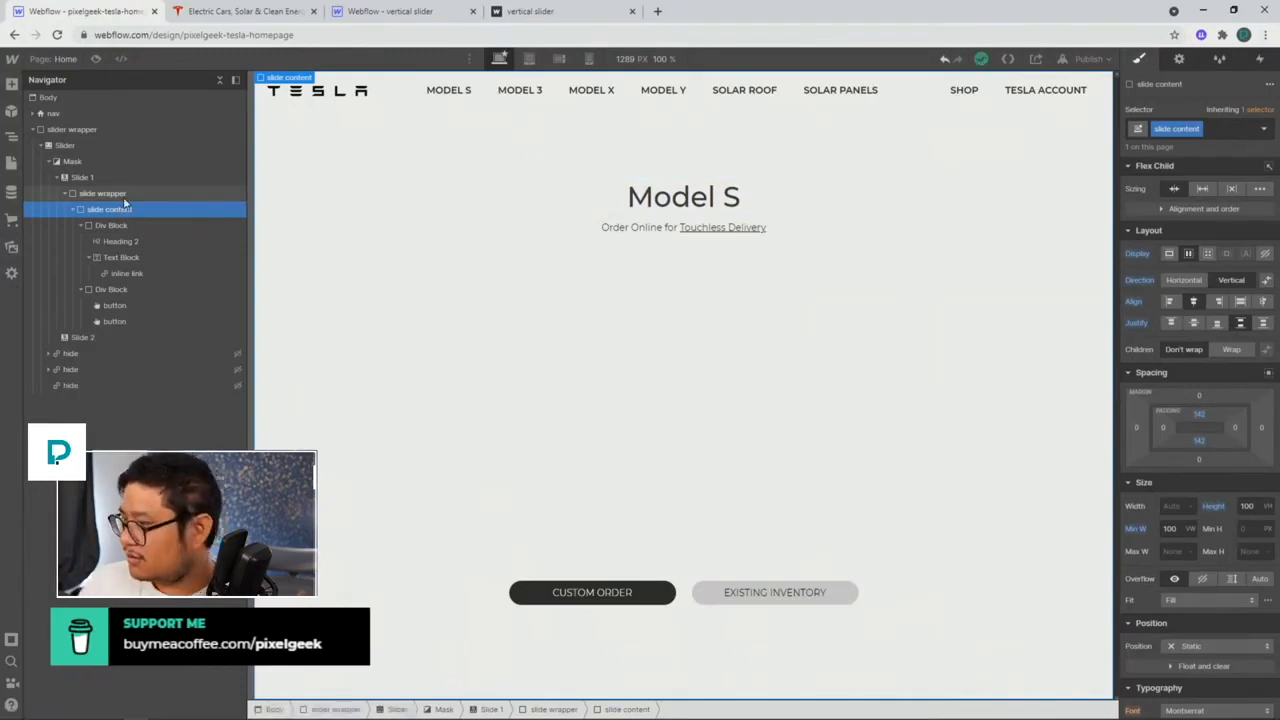
{"action": "left_click", "coordinate": [123, 196]}
{"action": "left_click", "coordinate": [119, 209]}
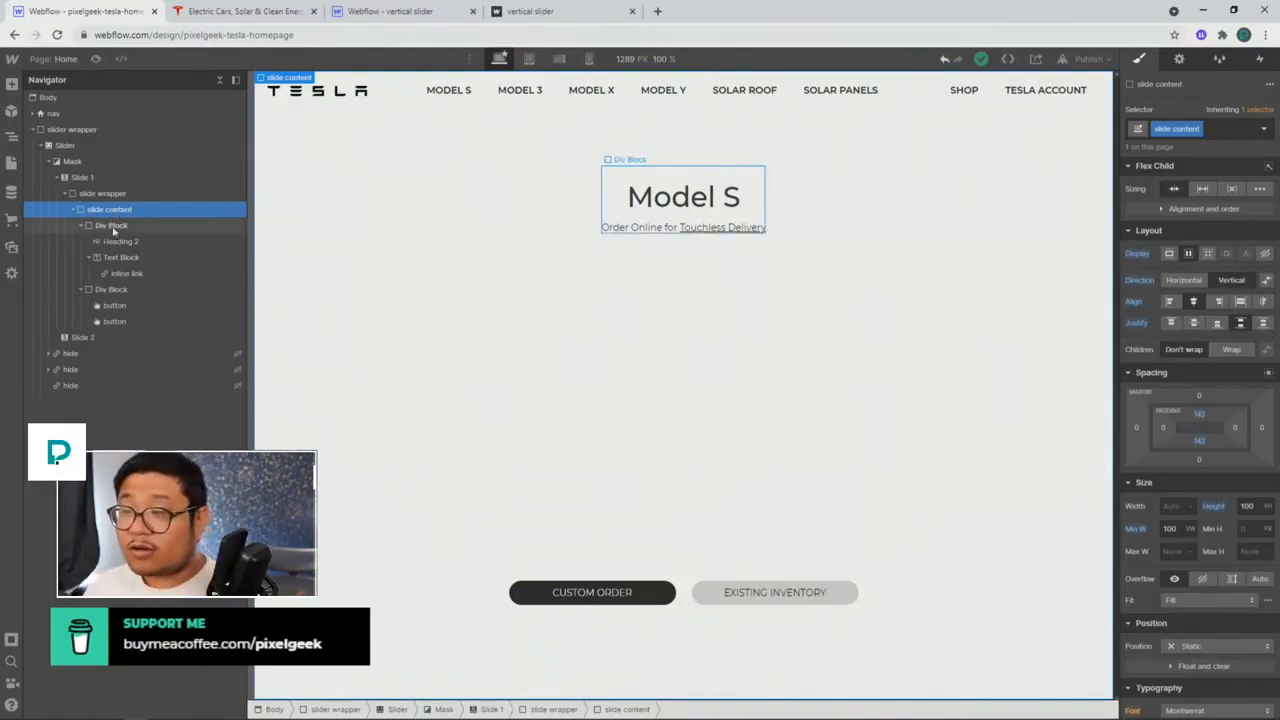
{"action": "left_click", "coordinate": [113, 227]}
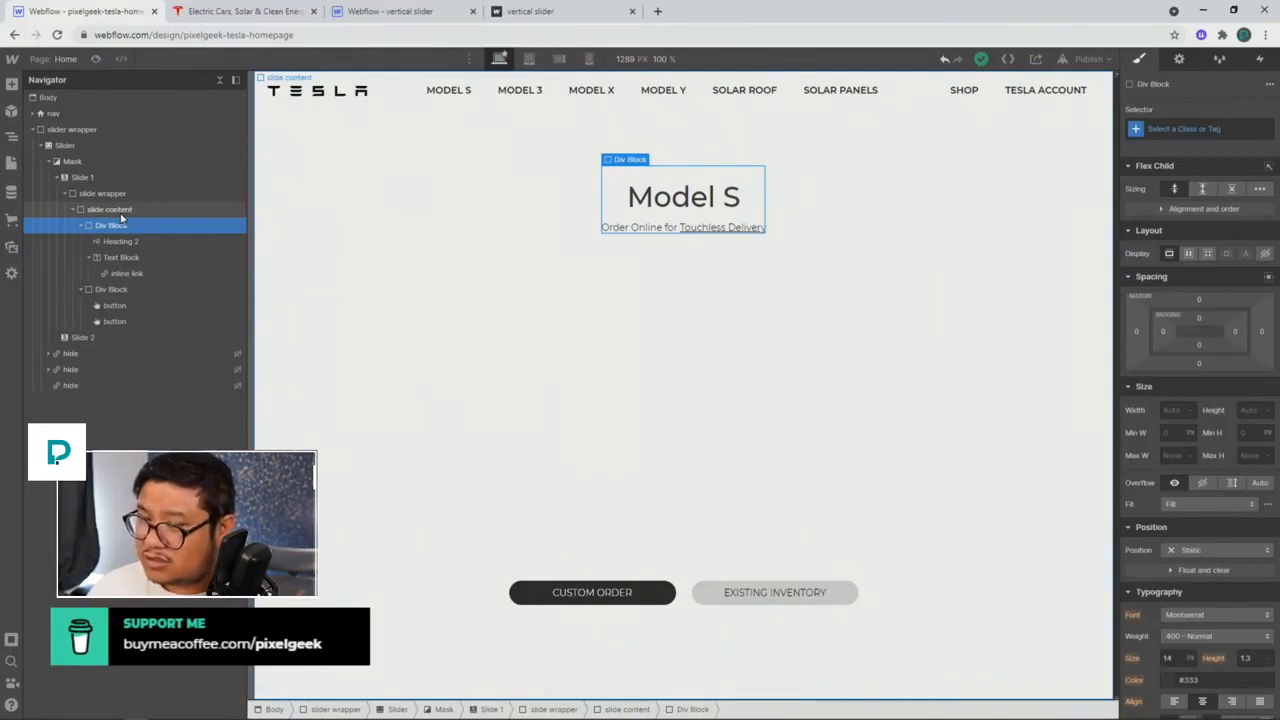
{"action": "left_click", "coordinate": [112, 209]}
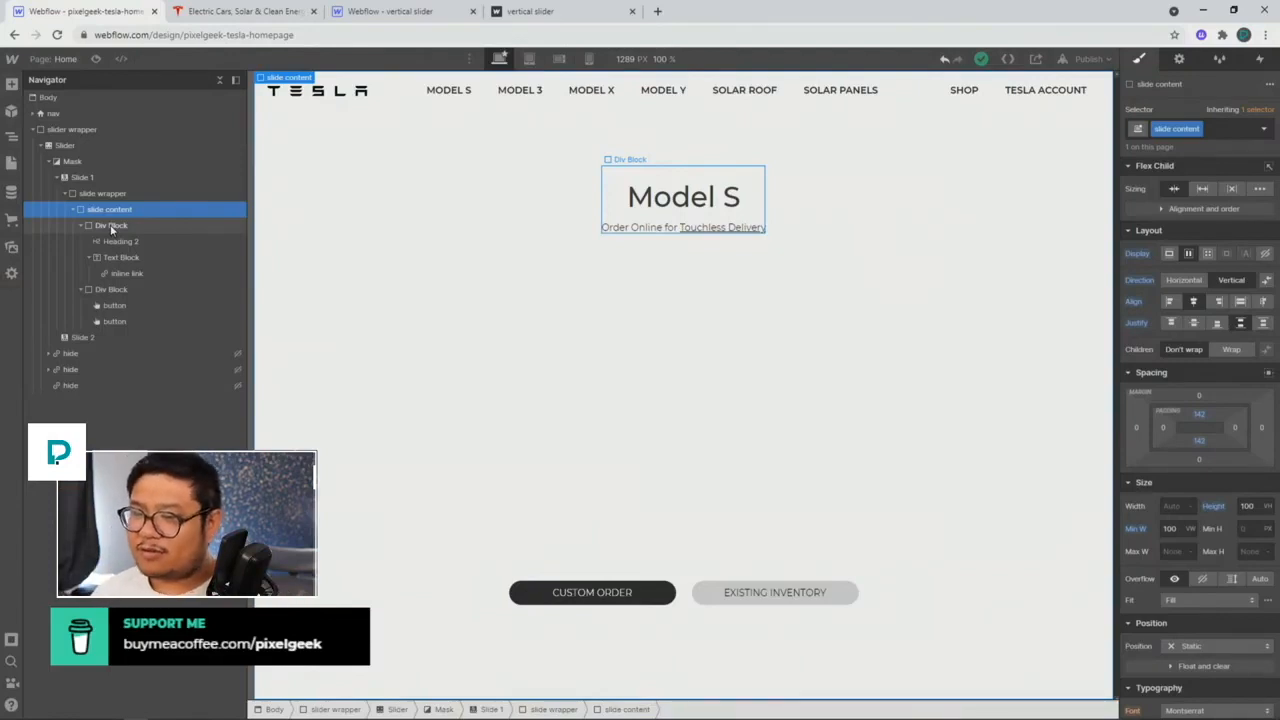
Step: Set the slide wrapper's position to Relative
{"action": "left_click", "coordinate": [102, 227]}
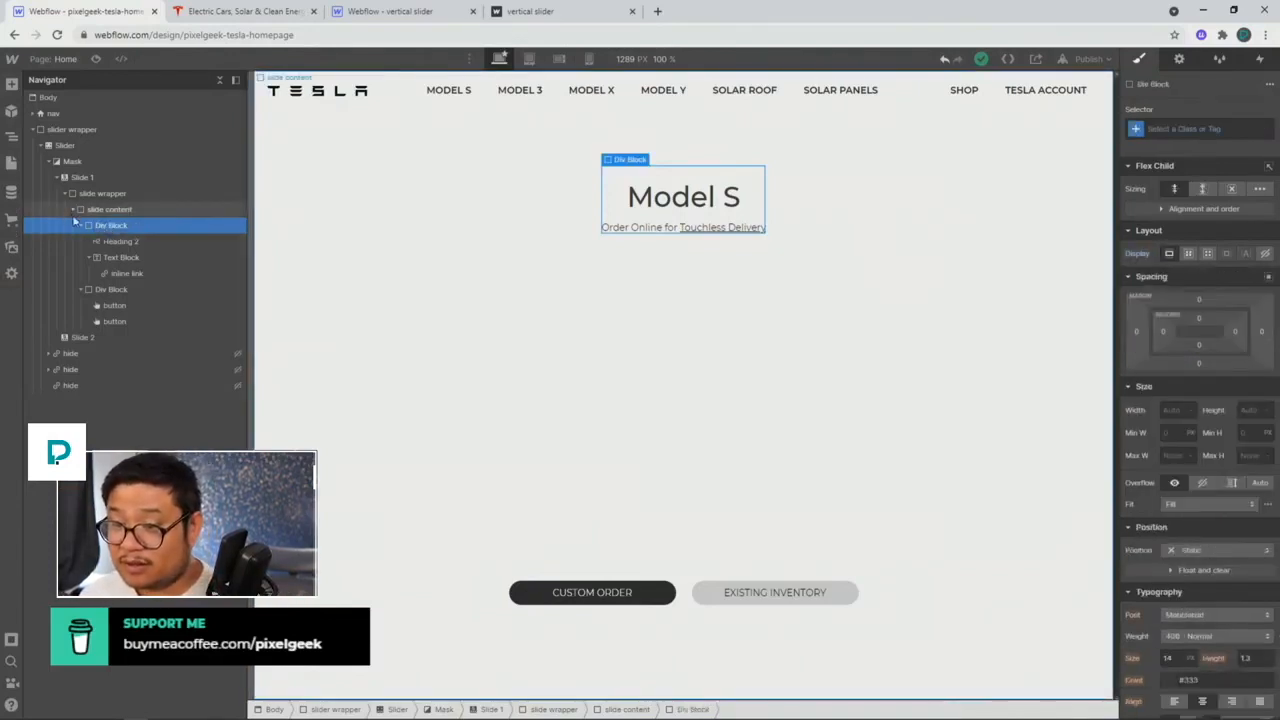
{"action": "left_click", "coordinate": [81, 225]}
{"action": "left_click", "coordinate": [72, 210]}
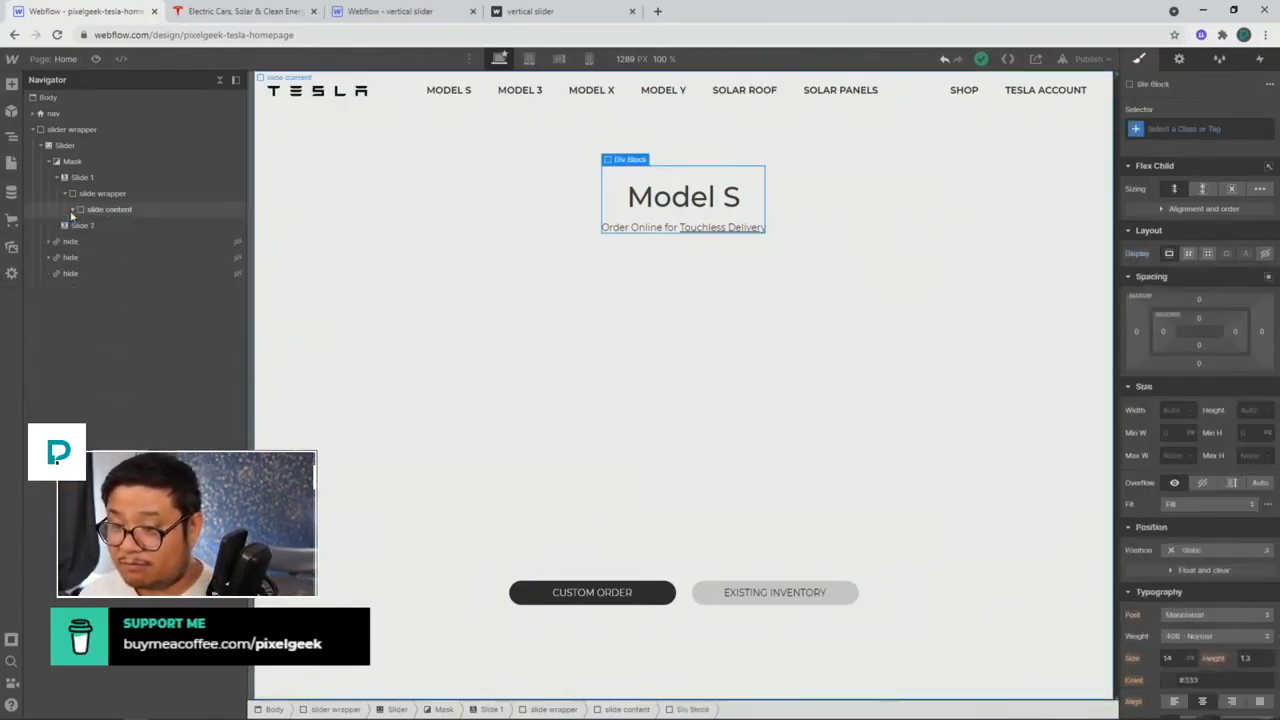
{"action": "left_click", "coordinate": [107, 211]}
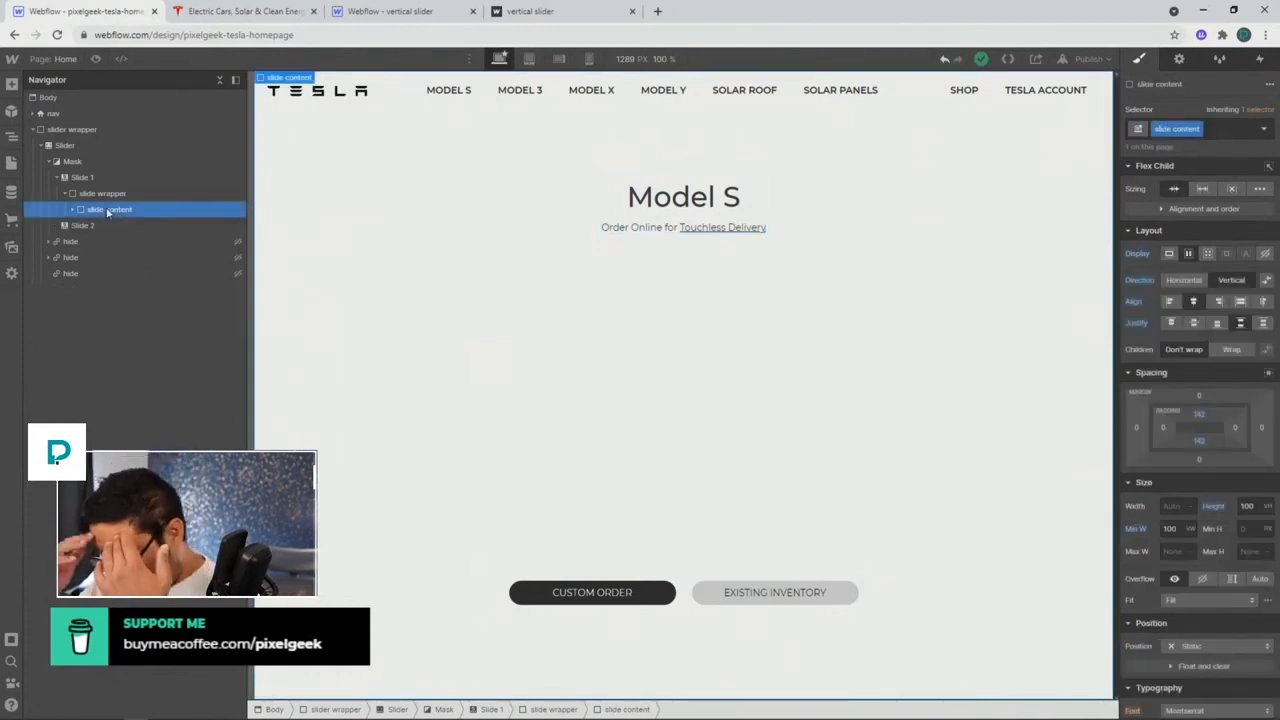
{"action": "left_click", "coordinate": [121, 196]}
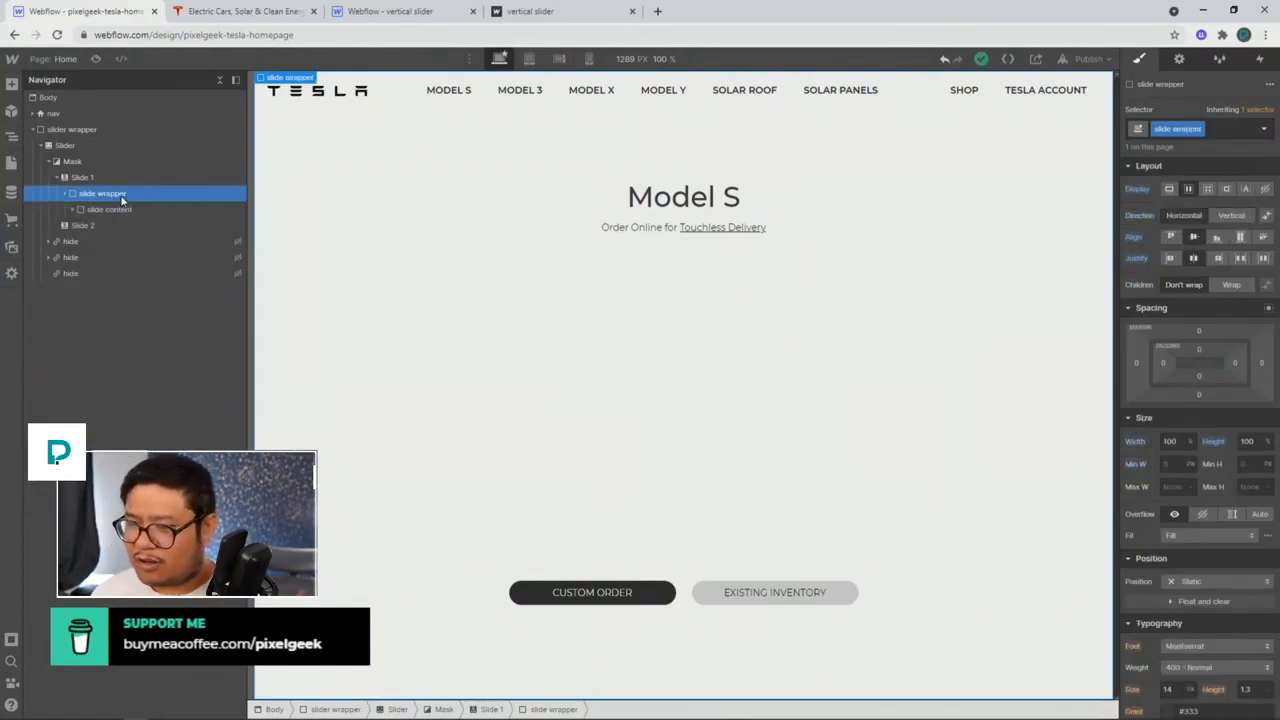
{"action": "left_click", "coordinate": [95, 210]}
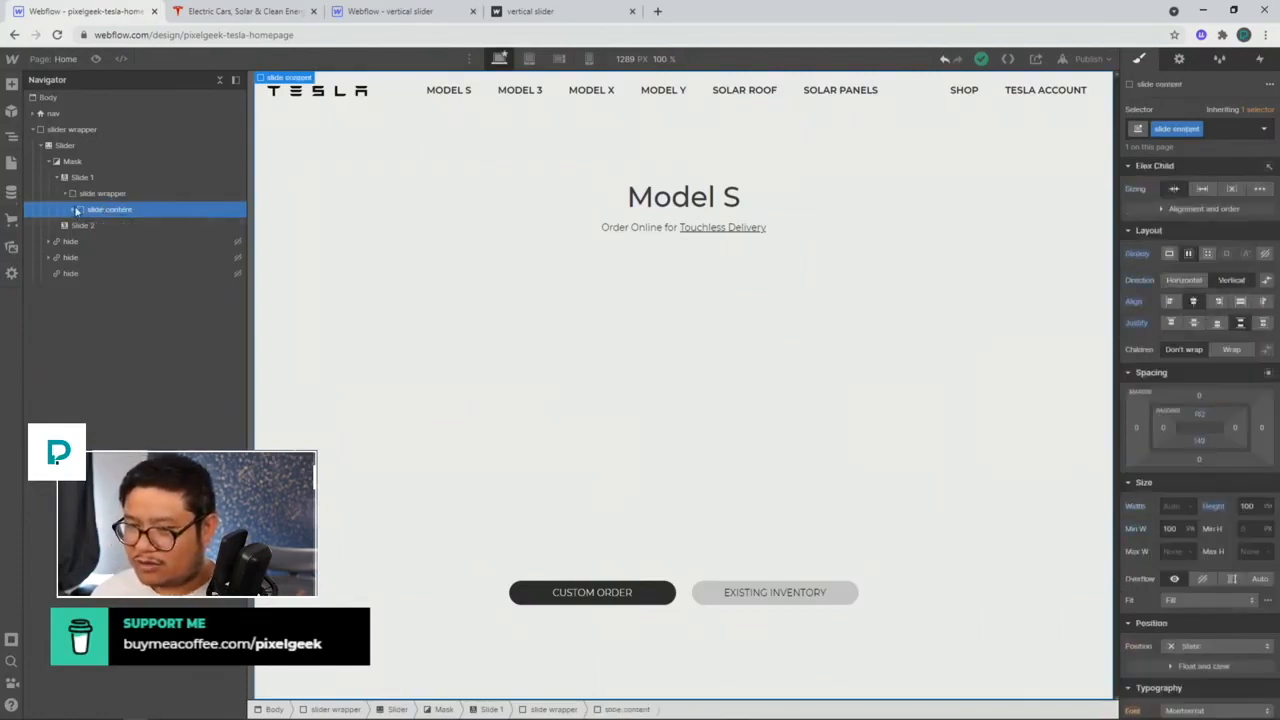
{"action": "left_click", "coordinate": [76, 210]}
{"action": "left_click", "coordinate": [102, 193]}
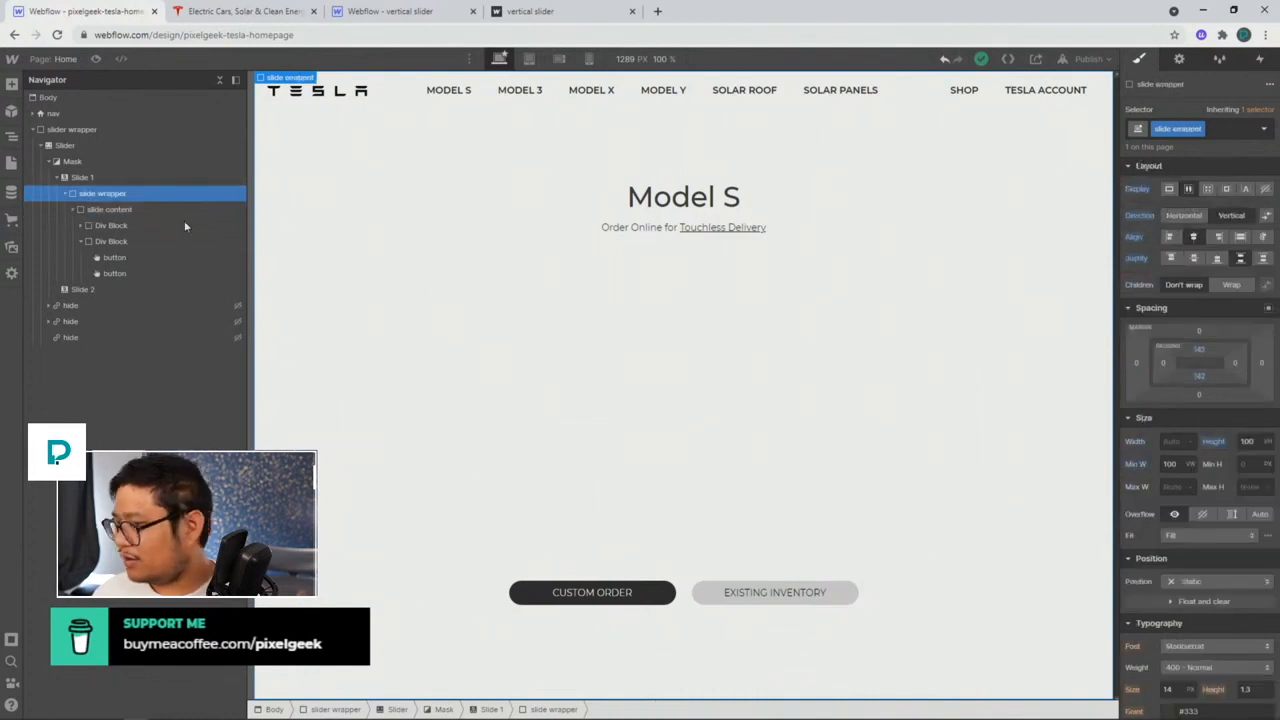
{"action": "left_click", "coordinate": [1218, 581]}
{"action": "left_click", "coordinate": [1195, 600]}
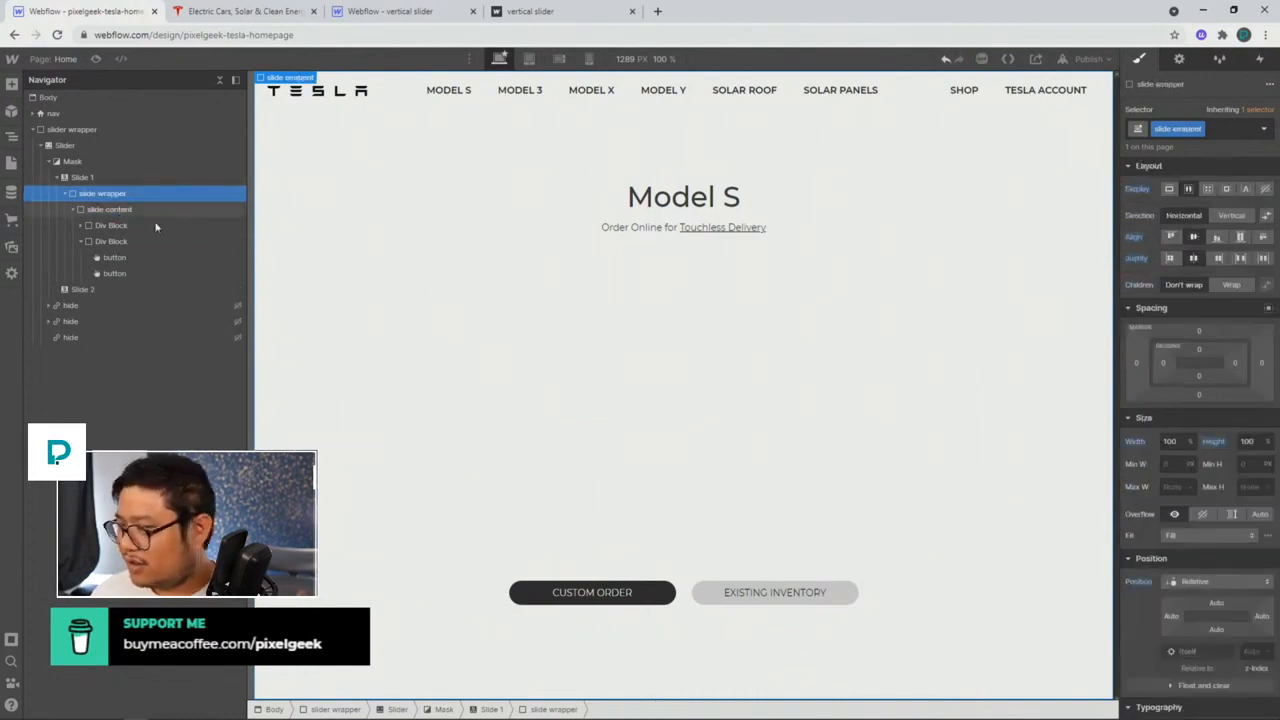
Step: Make the slide content absolutely positioned using a preset
{"action": "left_click", "coordinate": [150, 210]}
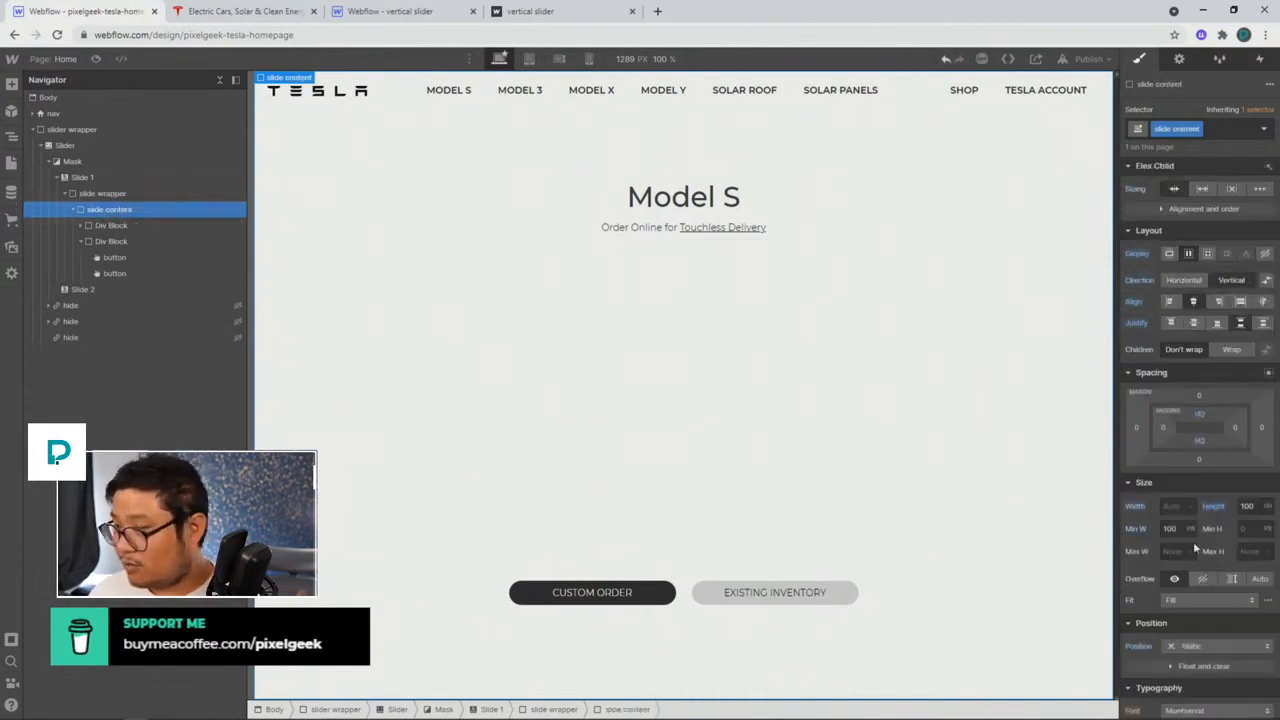
{"action": "left_click", "coordinate": [1200, 646]}
{"action": "left_click", "coordinate": [1195, 618]}
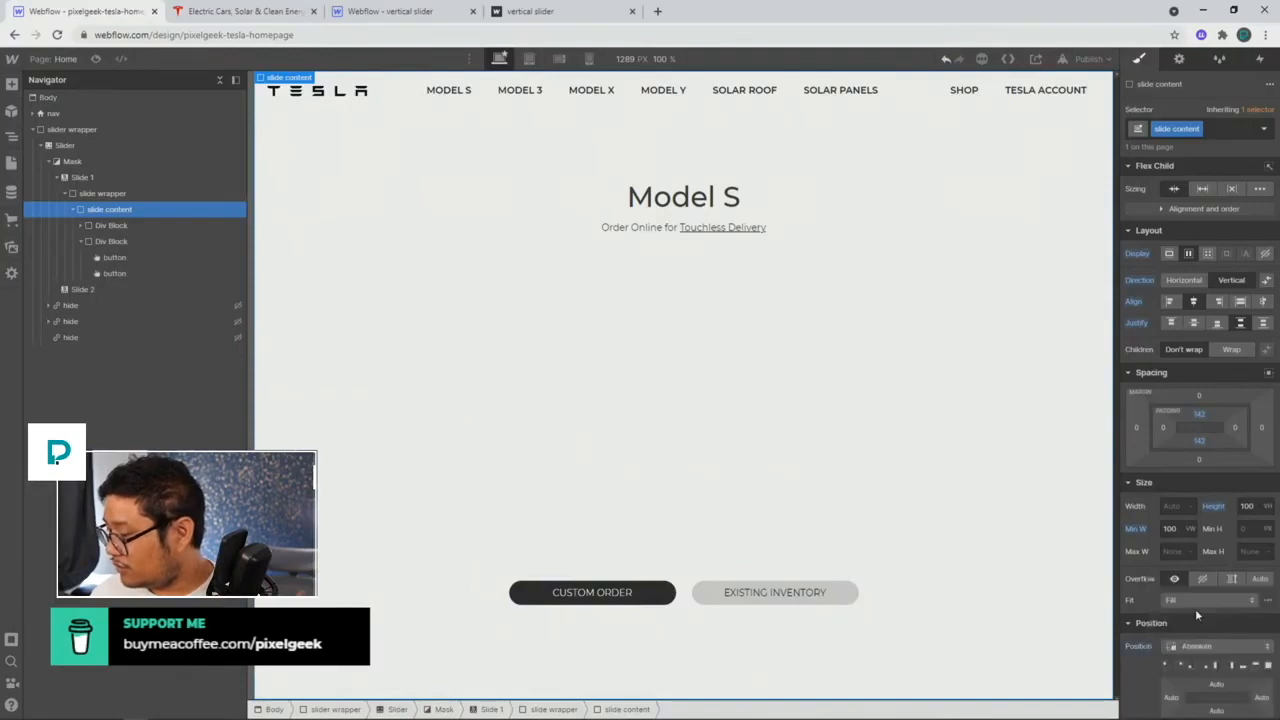
{"action": "left_click", "coordinate": [1268, 665]}
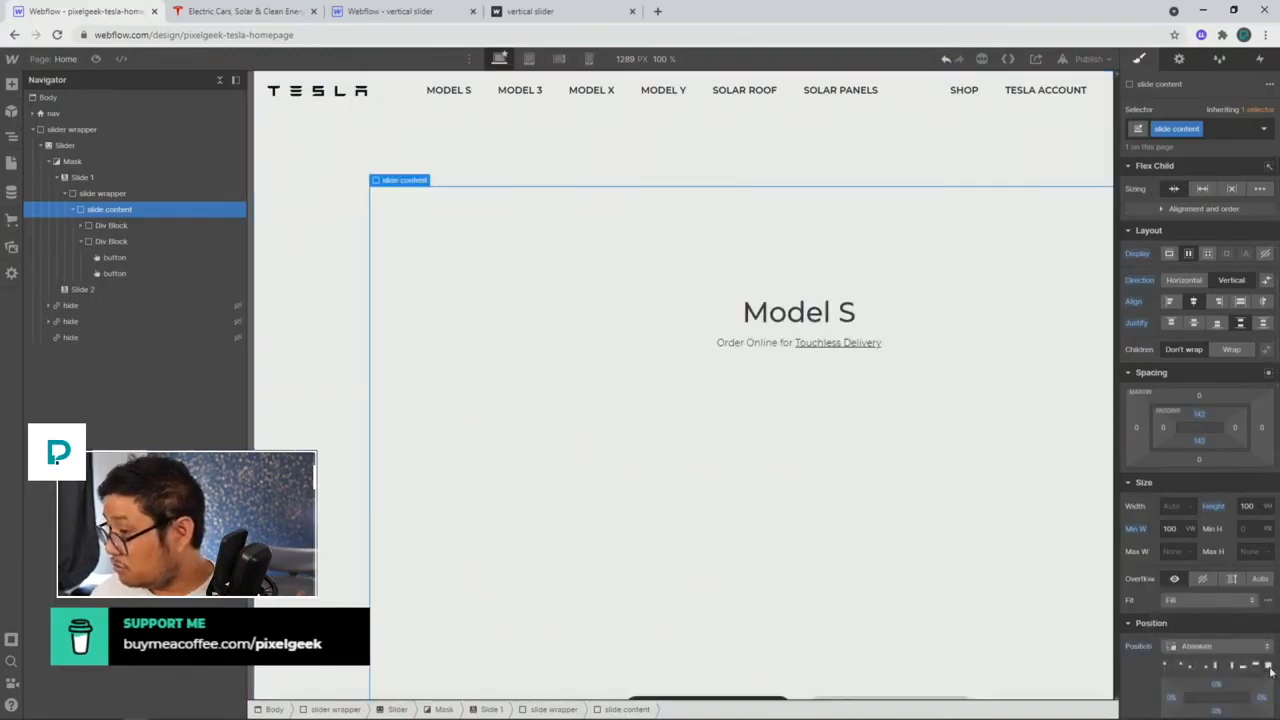
Step: Try the top, left, right and corner pin presets, then reset slide content to Static
{"action": "scroll", "coordinate": [1226, 591], "scroll_direction": "down", "scroll_amount": 3}
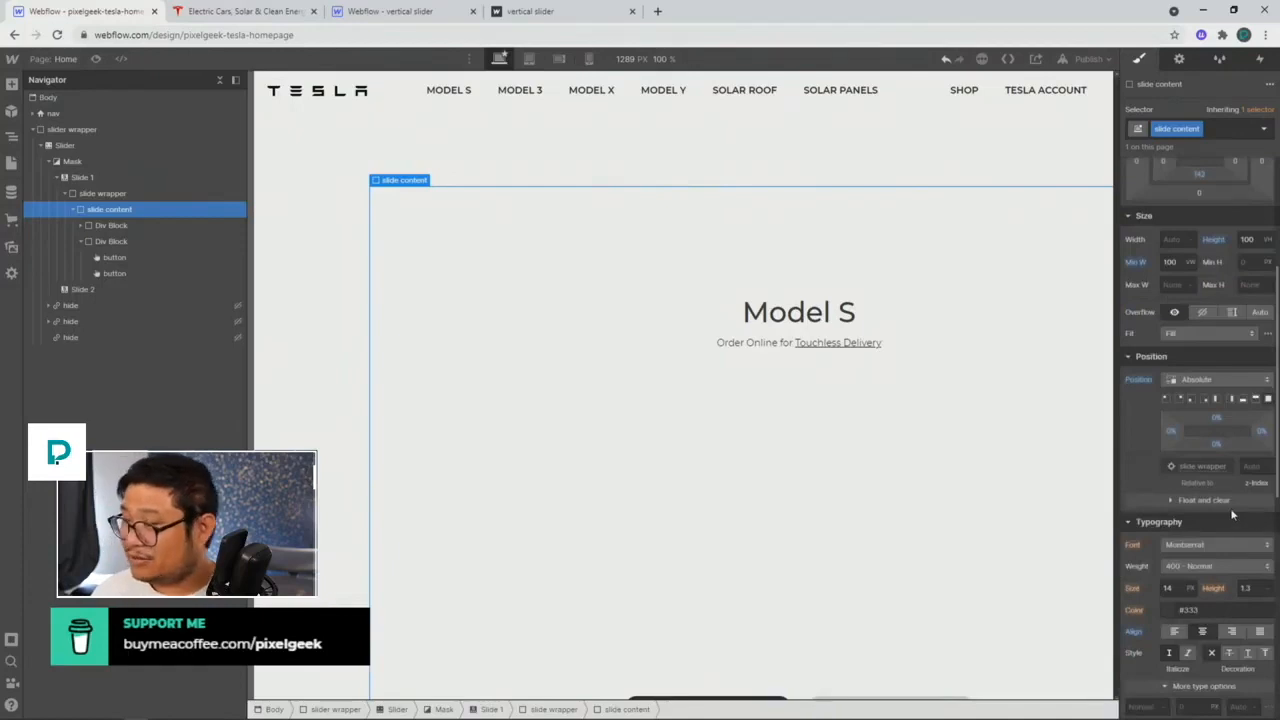
{"action": "left_click", "coordinate": [1169, 401]}
{"action": "left_click", "coordinate": [1182, 401]}
{"action": "left_click", "coordinate": [1191, 401]}
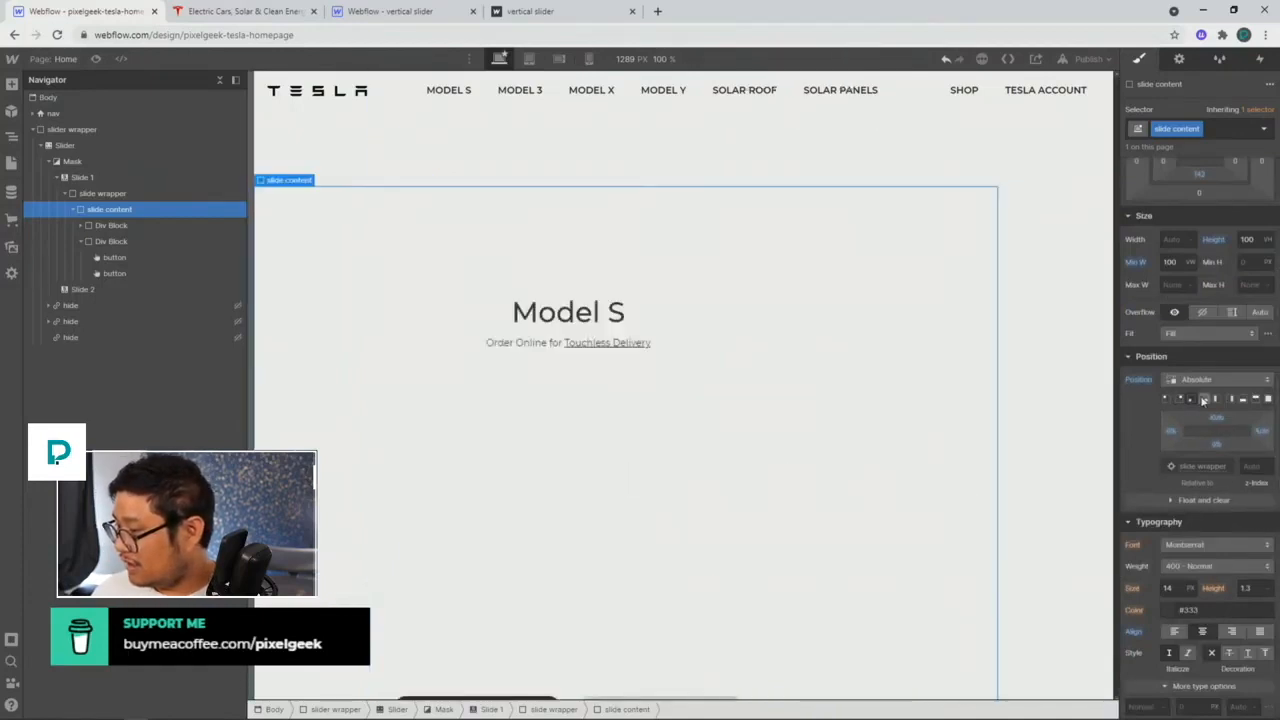
{"action": "left_click", "coordinate": [1204, 400]}
{"action": "left_click", "coordinate": [1216, 400]}
{"action": "left_click", "coordinate": [1230, 400]}
{"action": "left_click", "coordinate": [1254, 400]}
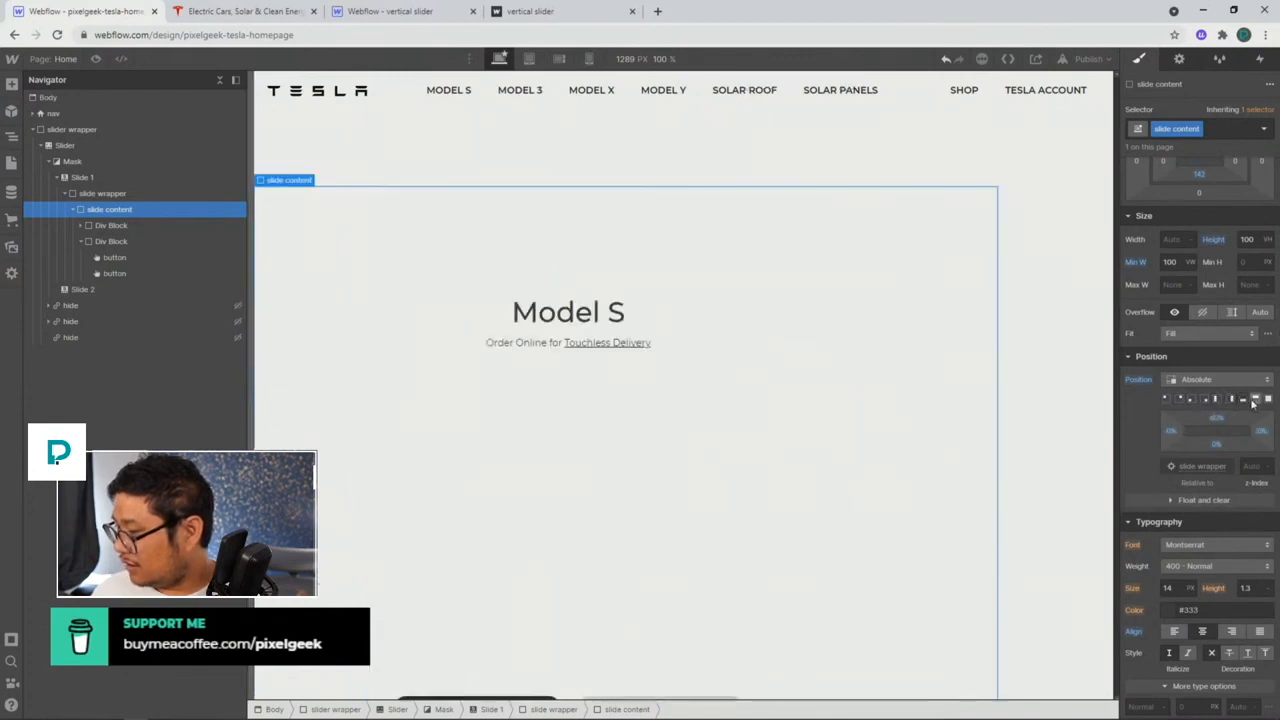
{"action": "left_click", "coordinate": [1255, 400]}
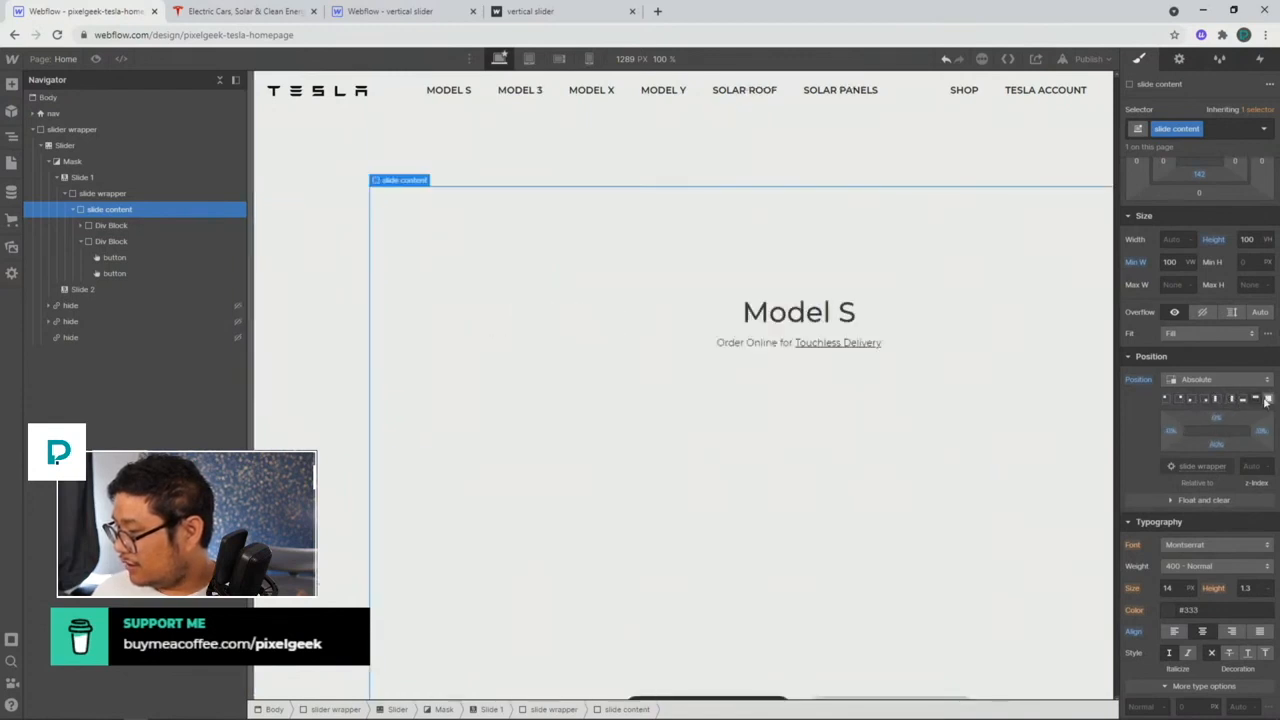
{"action": "left_click", "coordinate": [1139, 380], "text": "alt"}
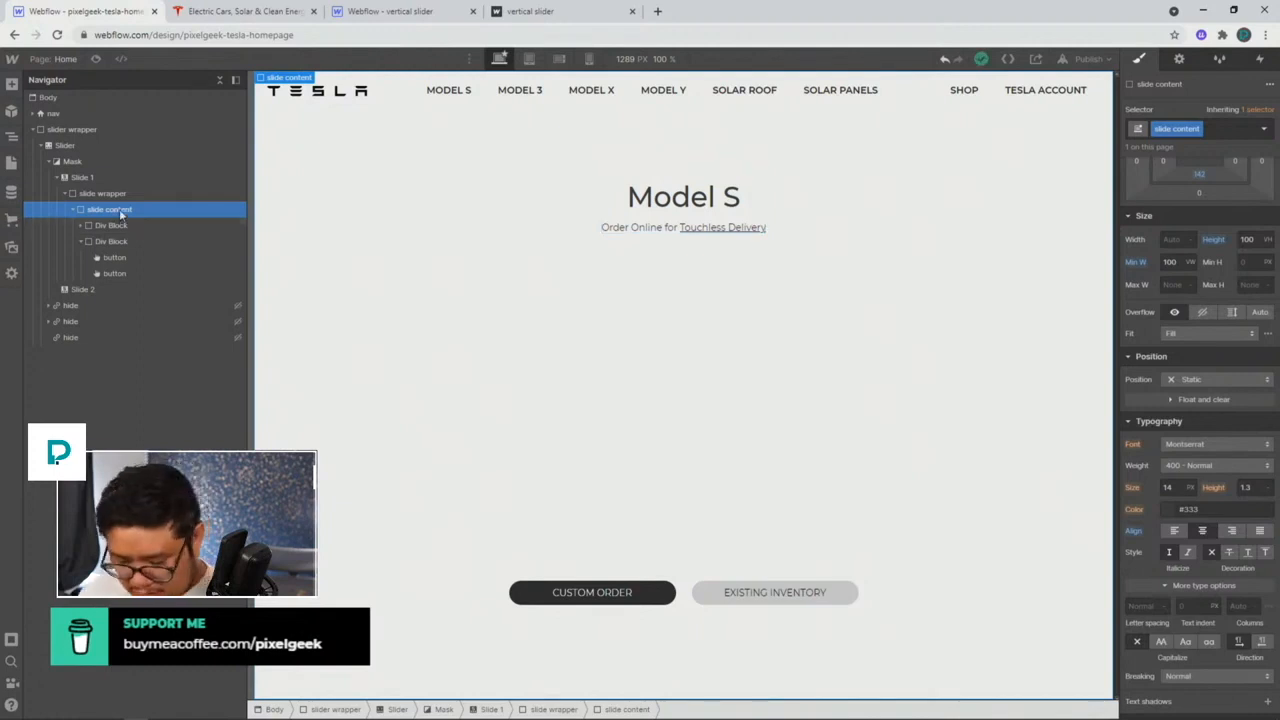
Step: Add an Image element to the slide and make the slide content relatively positioned
{"action": "key", "text": "ctrl+e"}
{"action": "type", "text": "ima"}
{"action": "key", "text": "Return"}
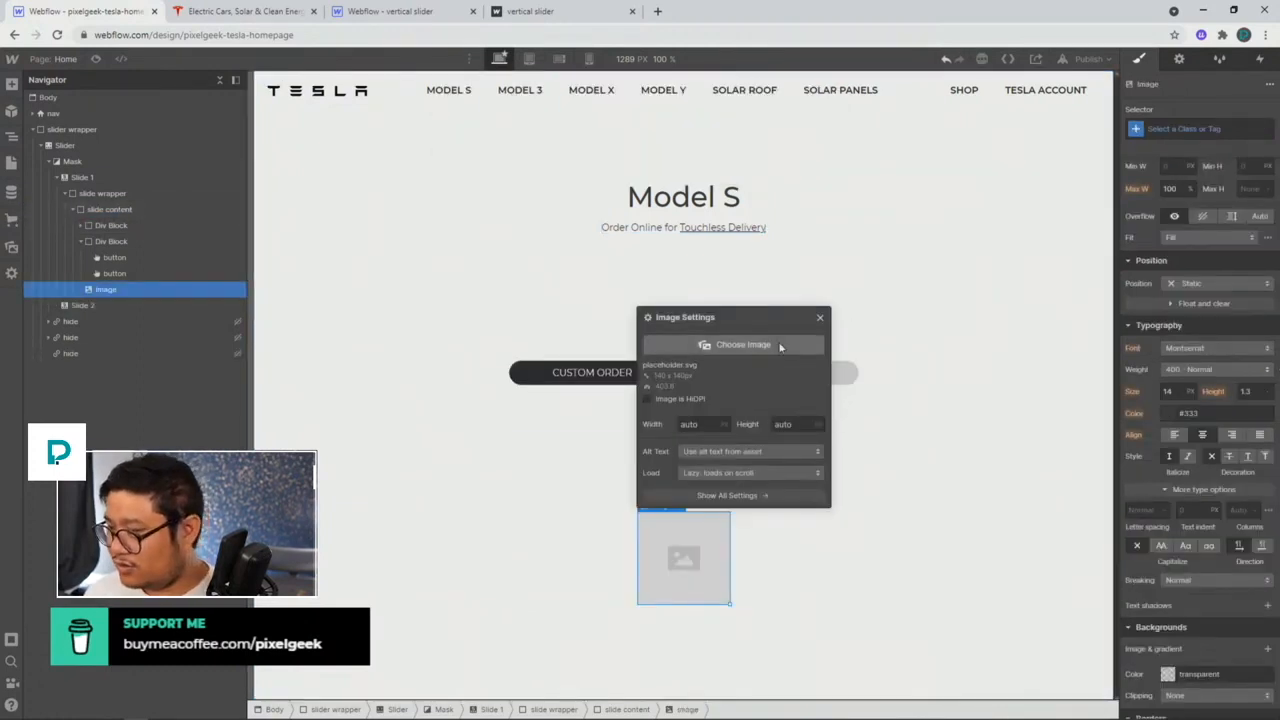
{"action": "left_click", "coordinate": [820, 317]}
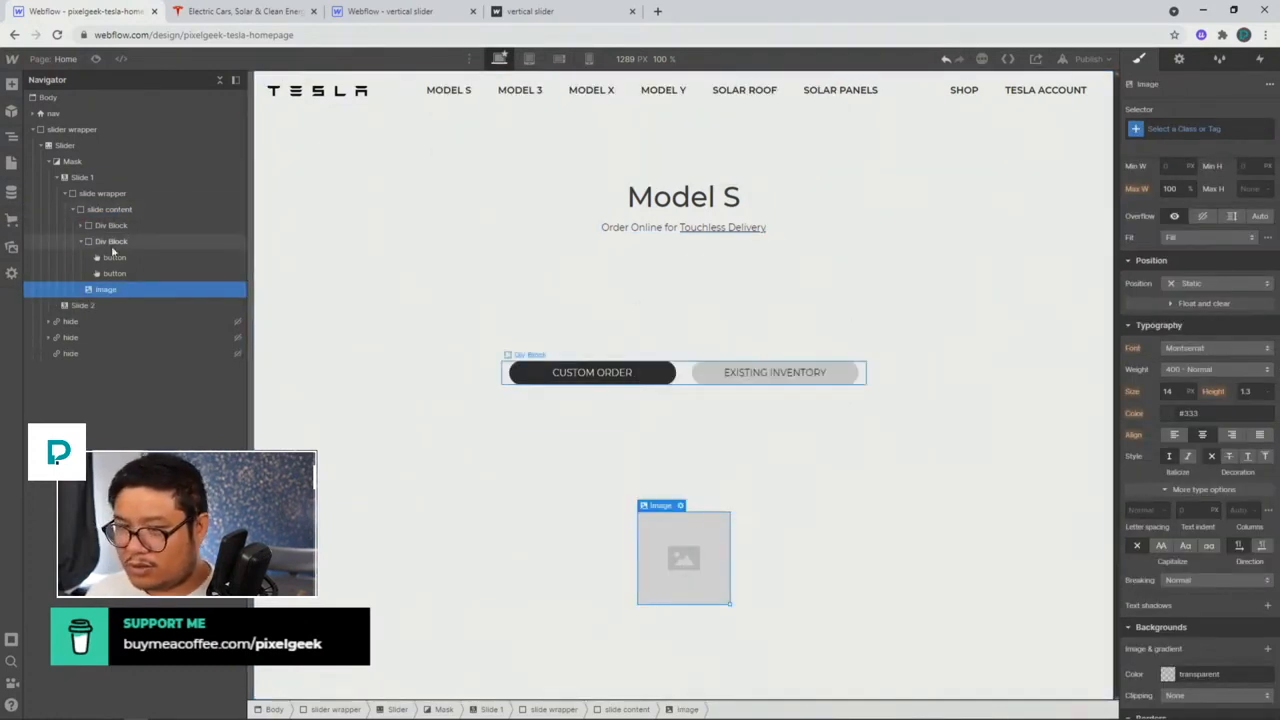
{"action": "left_click", "coordinate": [110, 209]}
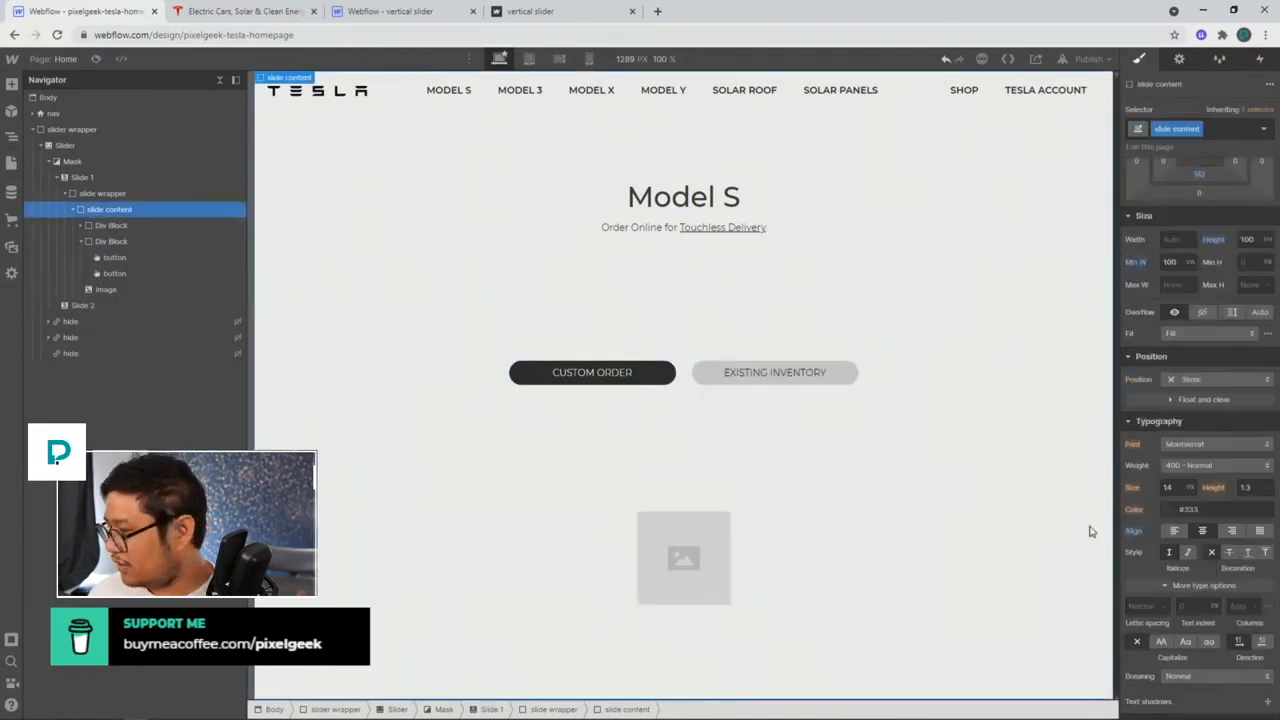
{"action": "left_click", "coordinate": [1193, 379]}
{"action": "left_click", "coordinate": [1190, 405]}
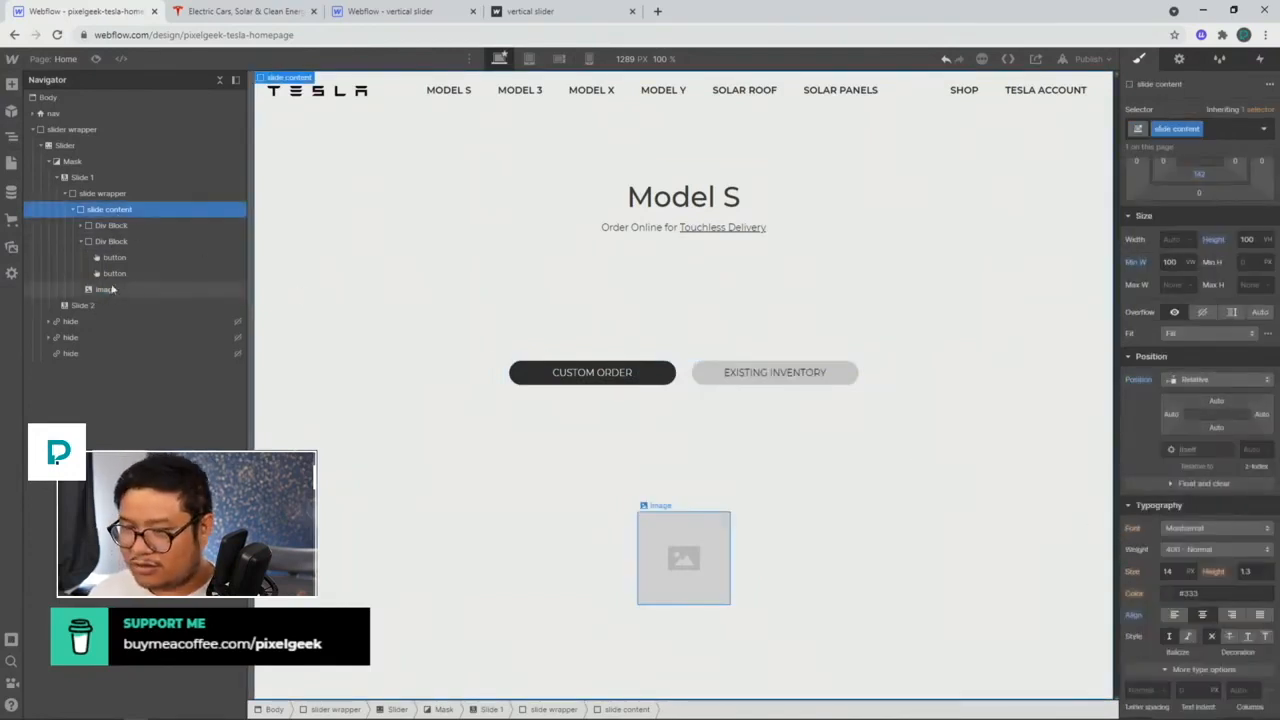
Step: Give the image a 'bg image' class, positioned Absolute and pinned to all edges
{"action": "left_click", "coordinate": [112, 289]}
{"action": "left_click", "coordinate": [1191, 130]}
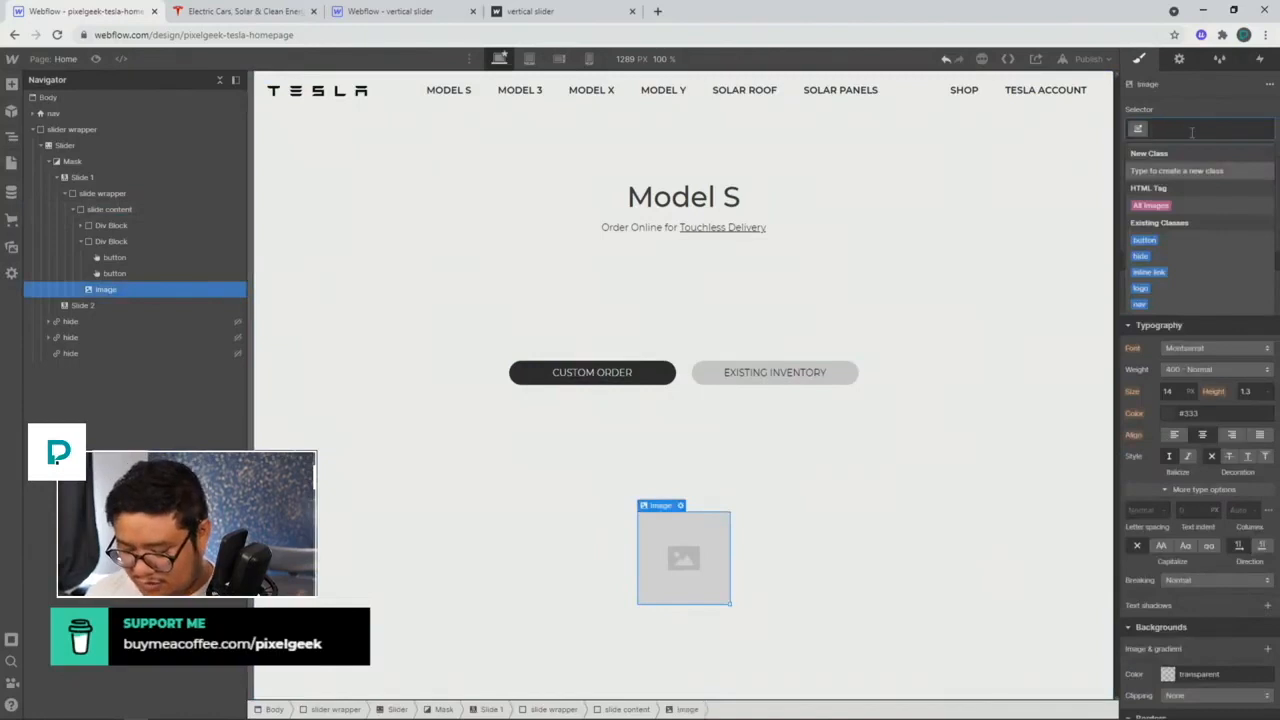
{"action": "type", "text": "bg image"}
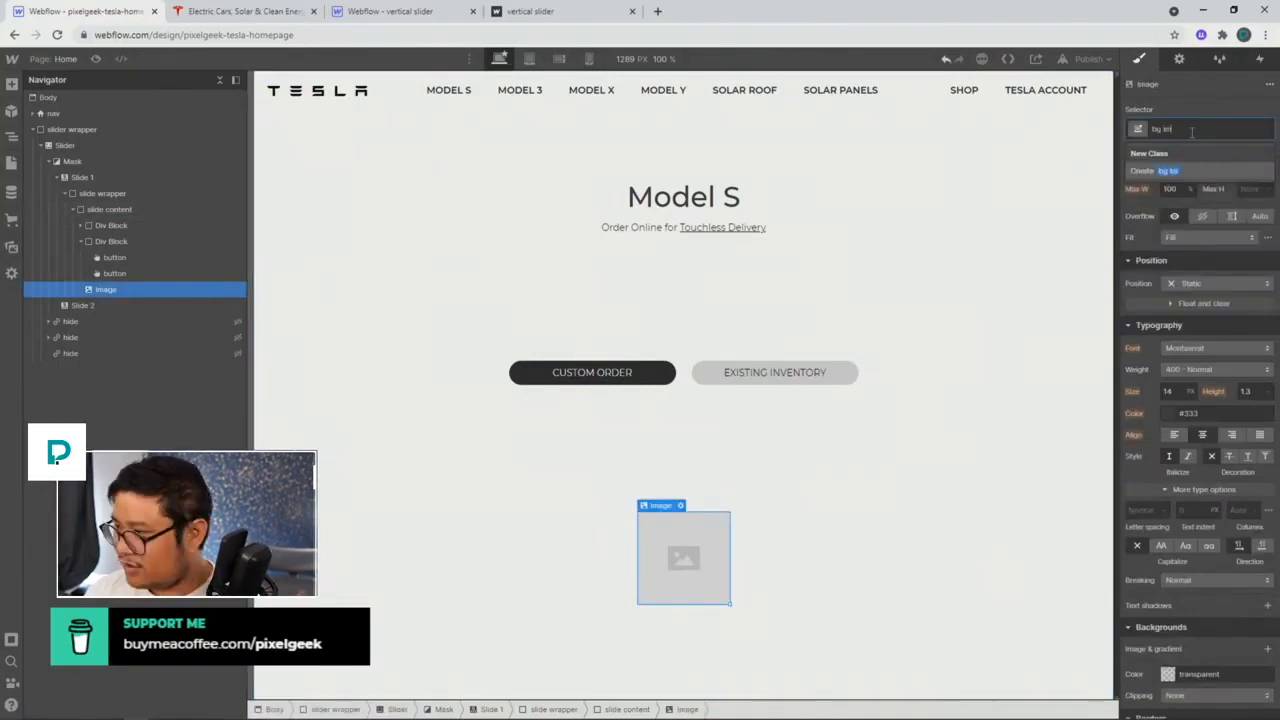
{"action": "key", "text": "Return"}
{"action": "left_click", "coordinate": [1200, 283]}
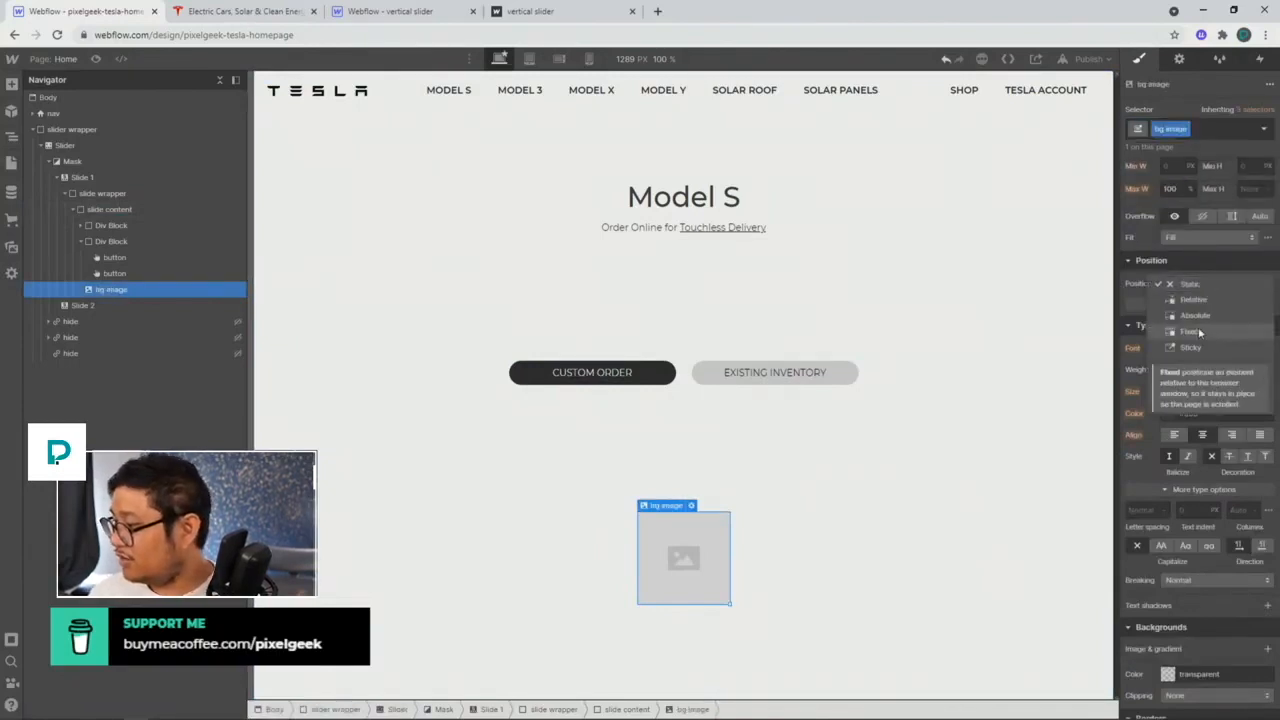
{"action": "left_click", "coordinate": [1215, 328]}
{"action": "left_click", "coordinate": [1210, 301]}
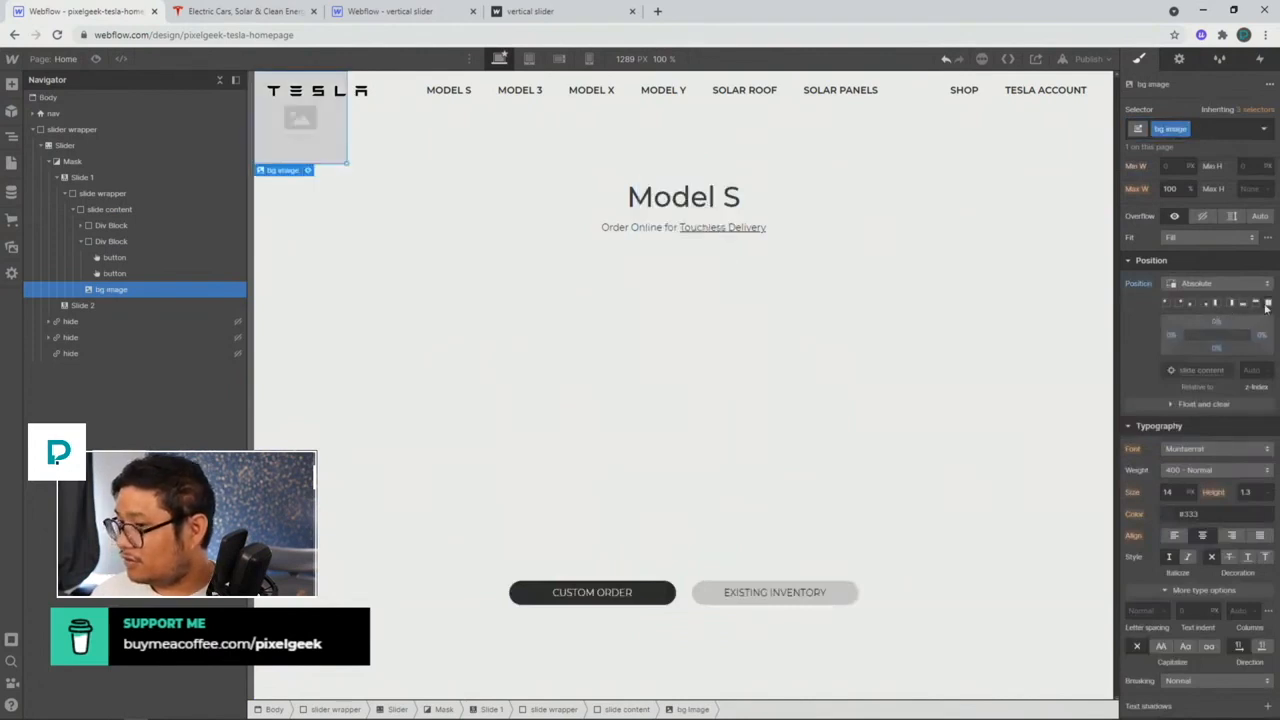
Step: Set the bg image to 100% width and height with z-index -1
{"action": "scroll", "coordinate": [1209, 300], "scroll_direction": "up", "scroll_amount": 2}
{"action": "left_click", "coordinate": [1170, 340]}
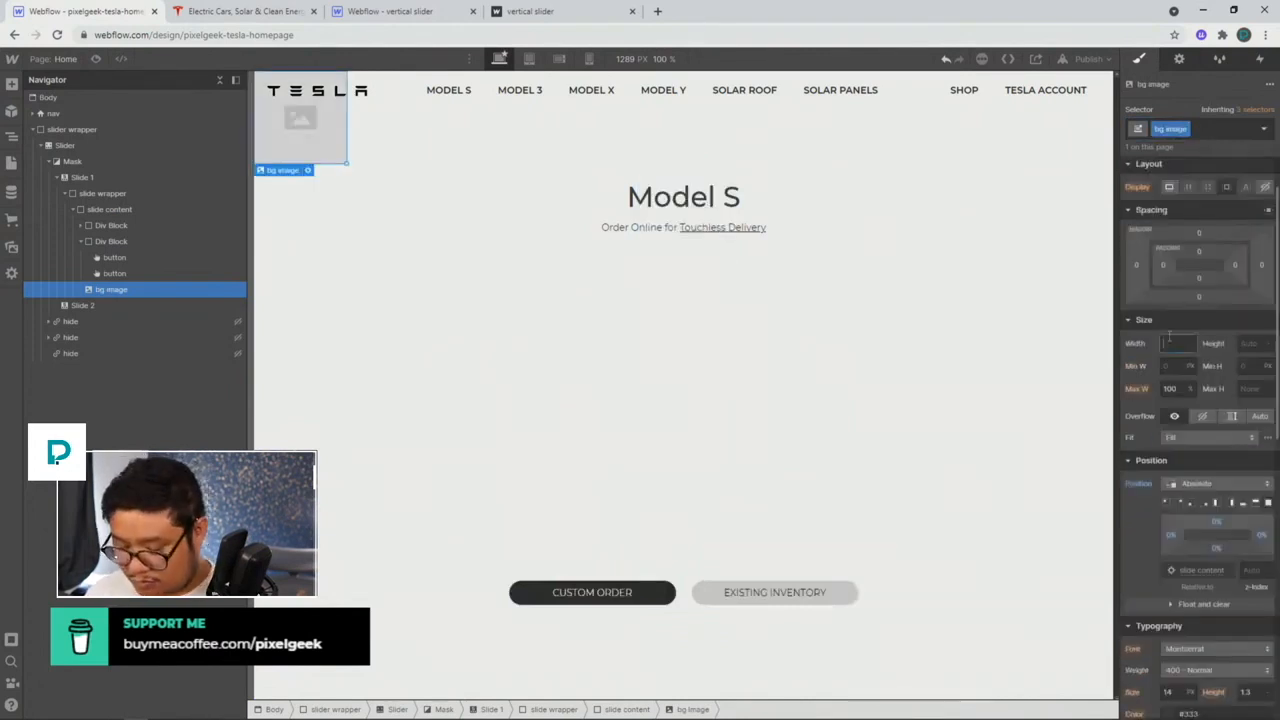
{"action": "type", "text": "100%"}
{"action": "key", "text": "Tab"}
{"action": "type", "text": "100 "}
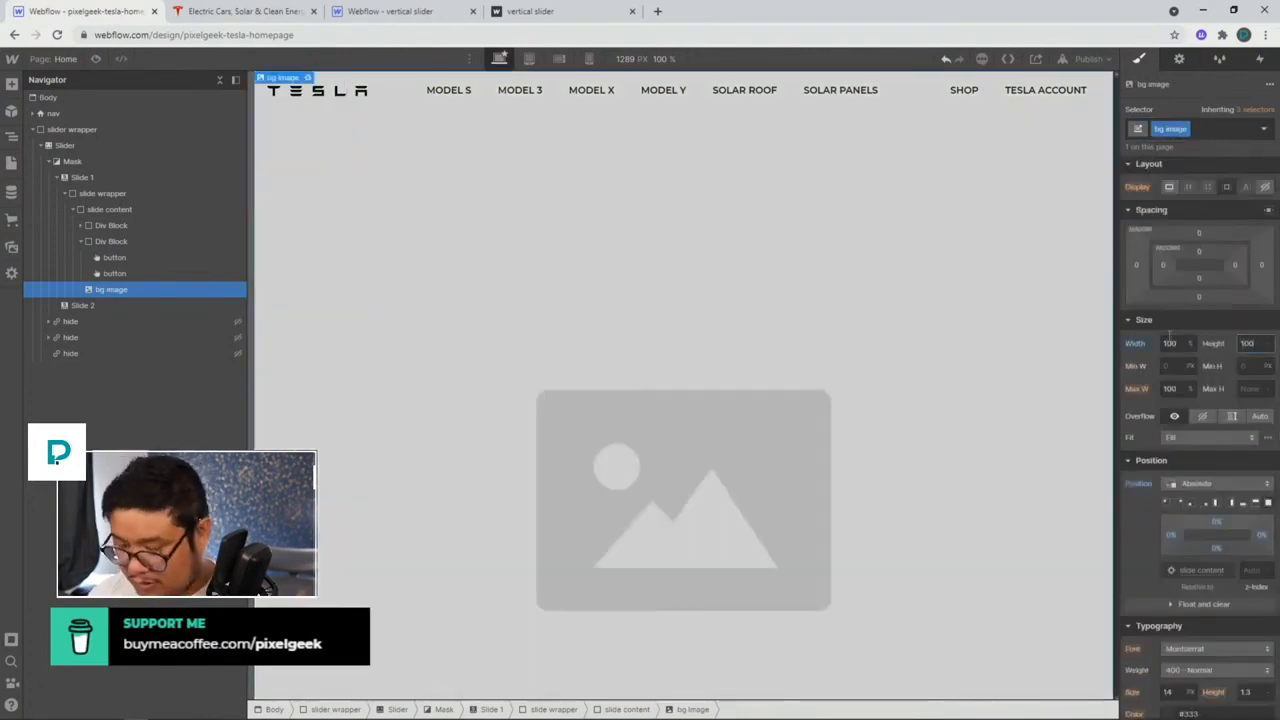
{"action": "type", "text": "%"}
{"action": "scroll", "coordinate": [1206, 519], "scroll_direction": "down", "scroll_amount": 2}
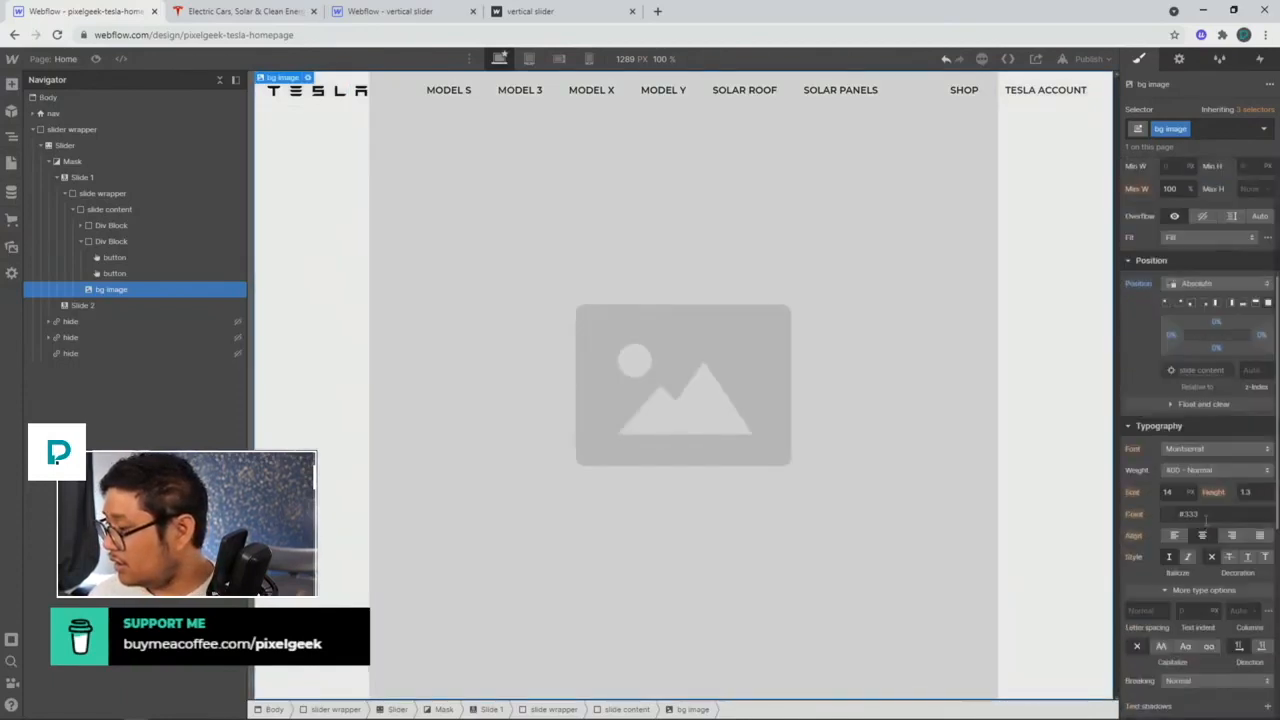
{"action": "scroll", "coordinate": [1205, 520], "scroll_direction": "down", "scroll_amount": 2}
{"action": "scroll", "coordinate": [1190, 505], "scroll_direction": "up", "scroll_amount": 5}
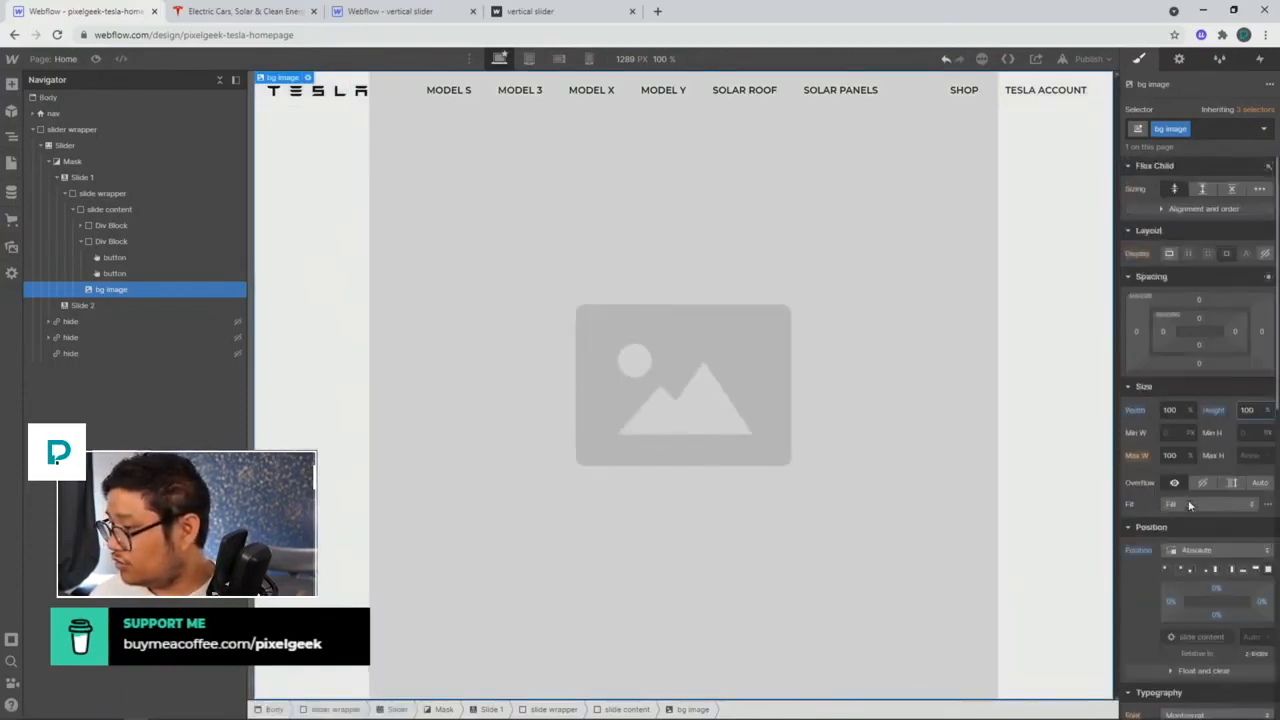
{"action": "left_click", "coordinate": [1247, 636]}
{"action": "type", "text": "-1"}
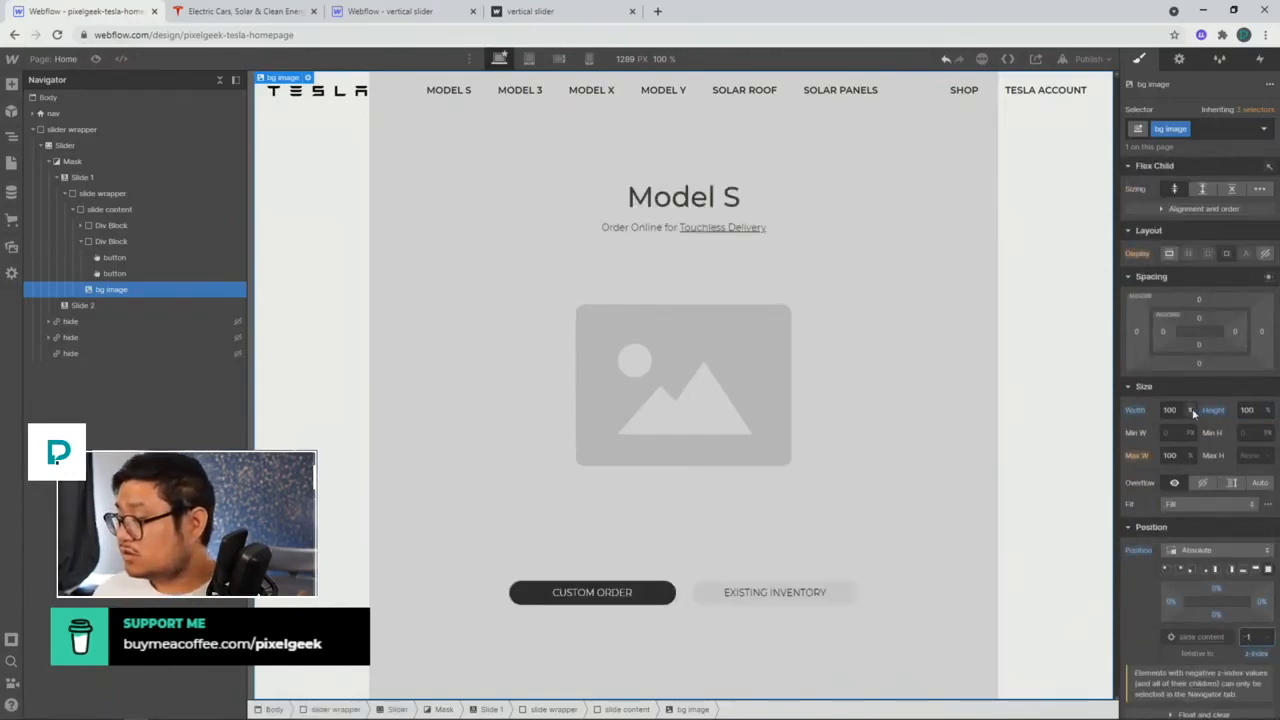
Step: Reset width and height to auto, then set Min W 100vw, Height 100vh and Fit Cover
{"action": "left_click", "coordinate": [1136, 412], "text": "alt"}
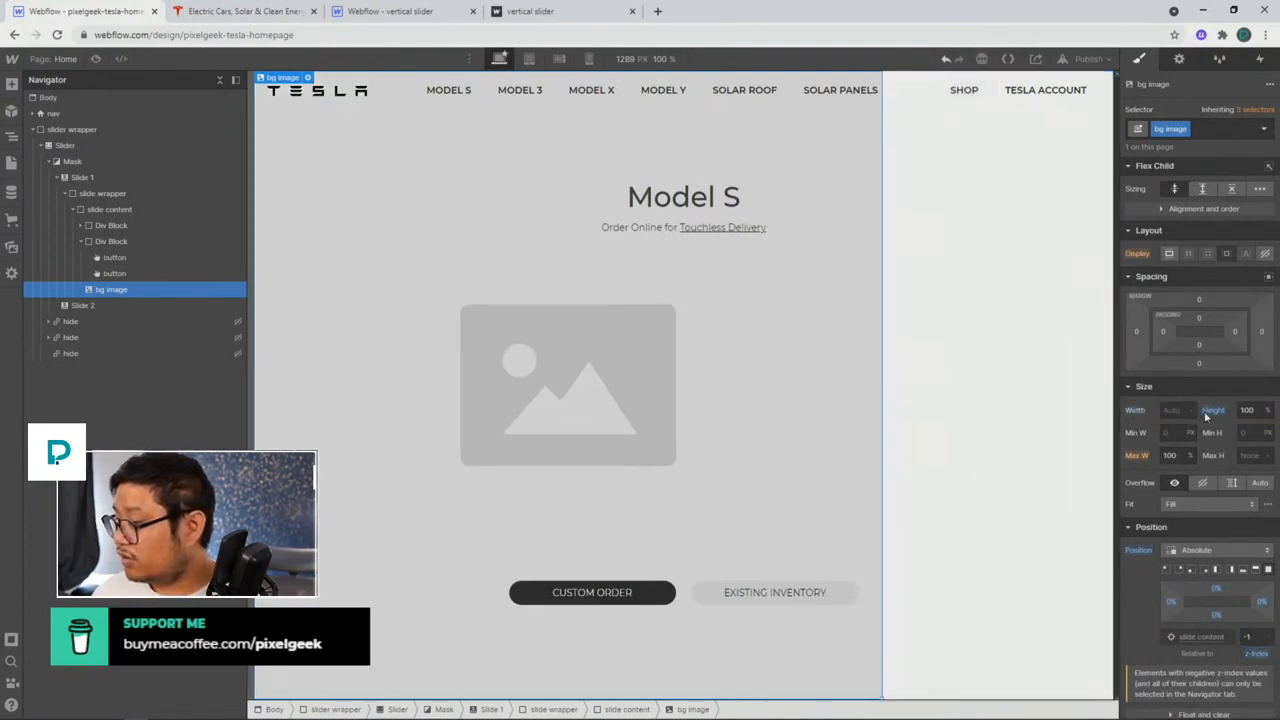
{"action": "left_click", "coordinate": [1214, 411], "text": "alt"}
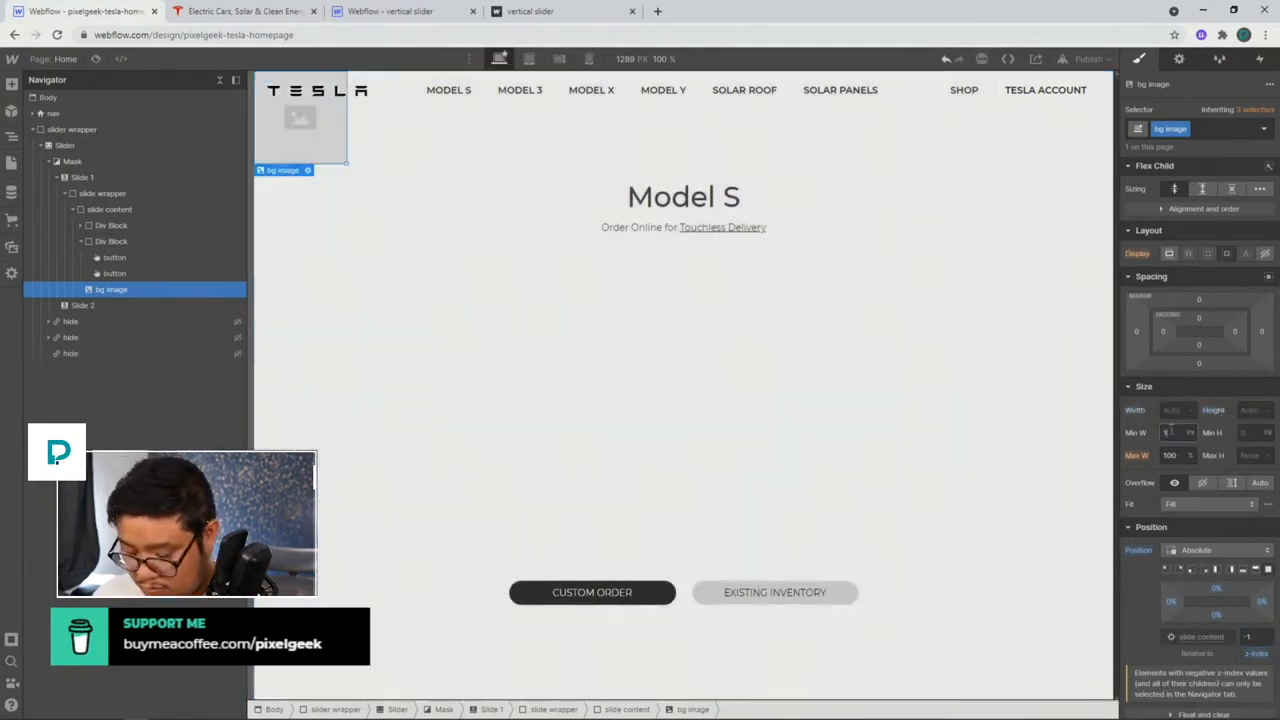
{"action": "left_click", "coordinate": [1171, 430]}
{"action": "type", "text": "100vw"}
{"action": "key", "text": "Tab"}
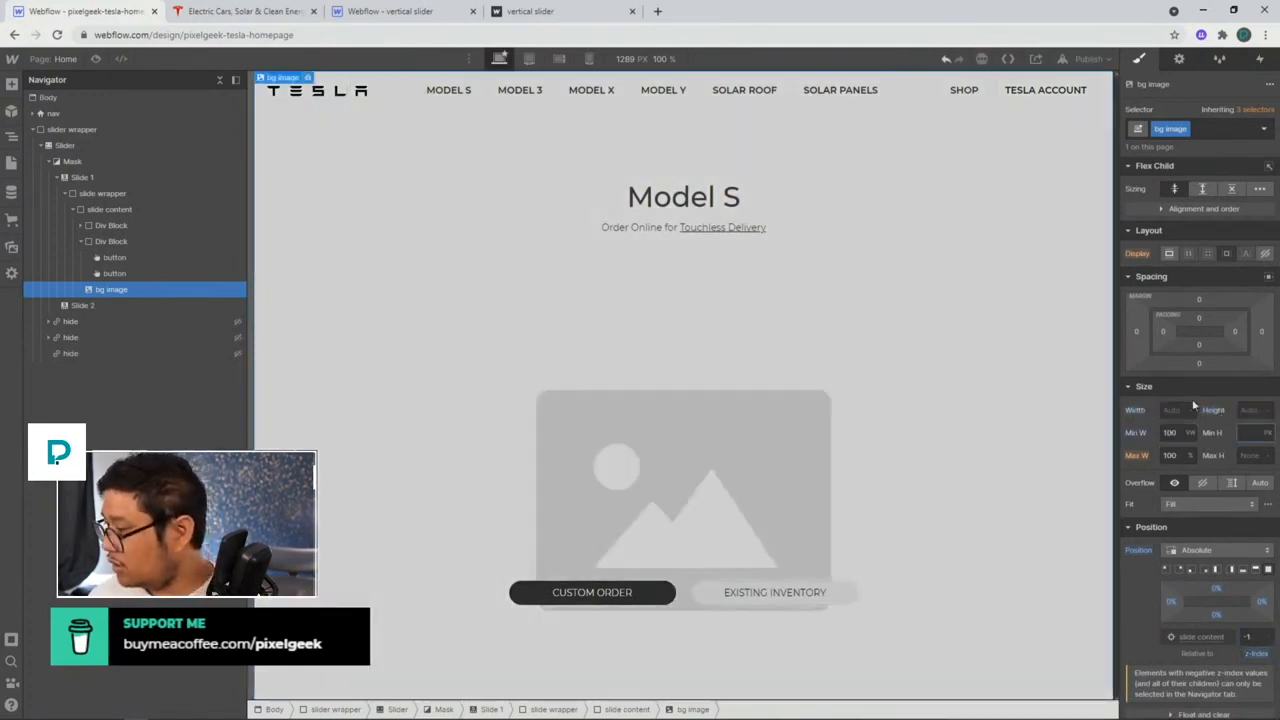
{"action": "left_click", "coordinate": [1248, 409]}
{"action": "type", "text": "100vh"}
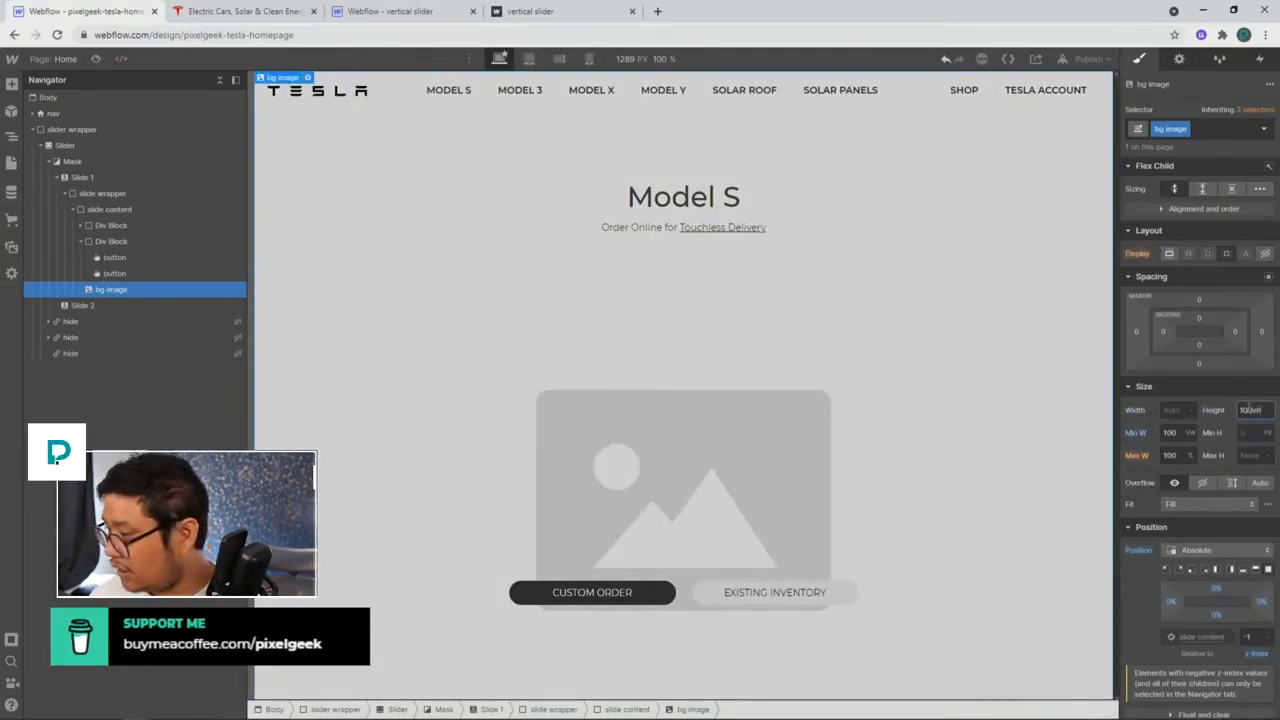
{"action": "key", "text": "Return"}
{"action": "left_click", "coordinate": [1208, 504]}
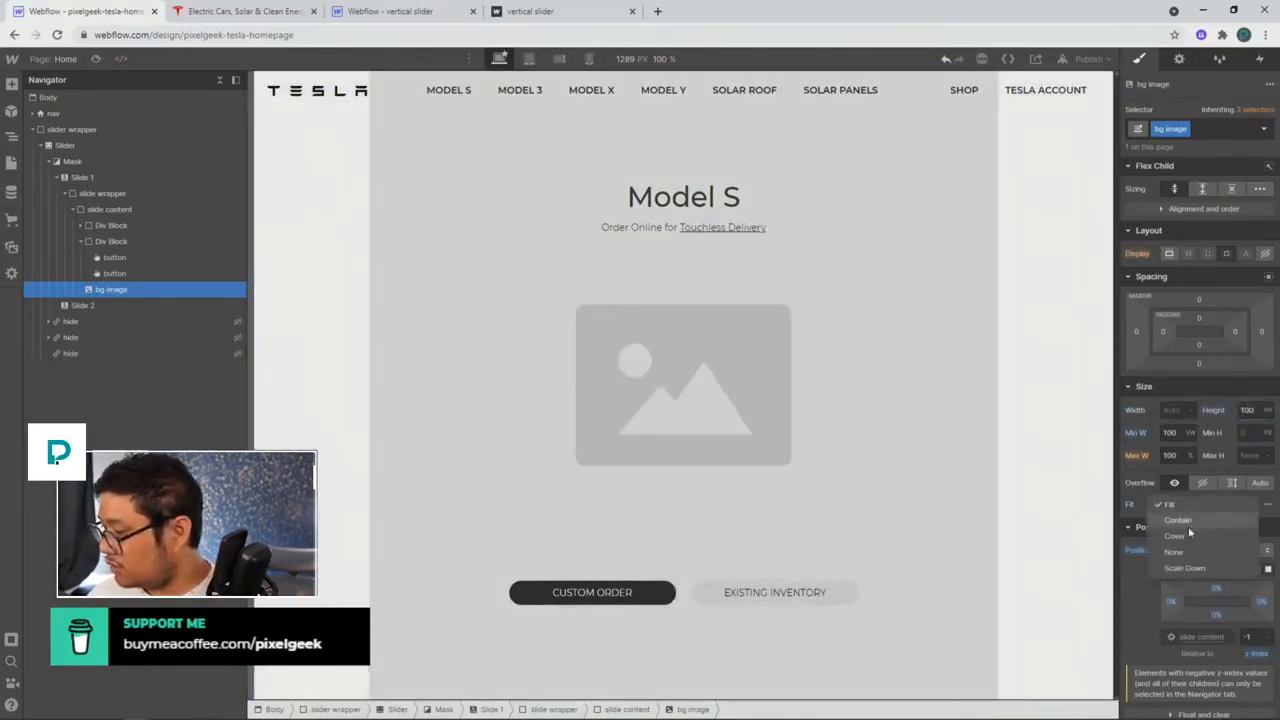
{"action": "left_click", "coordinate": [1186, 536]}
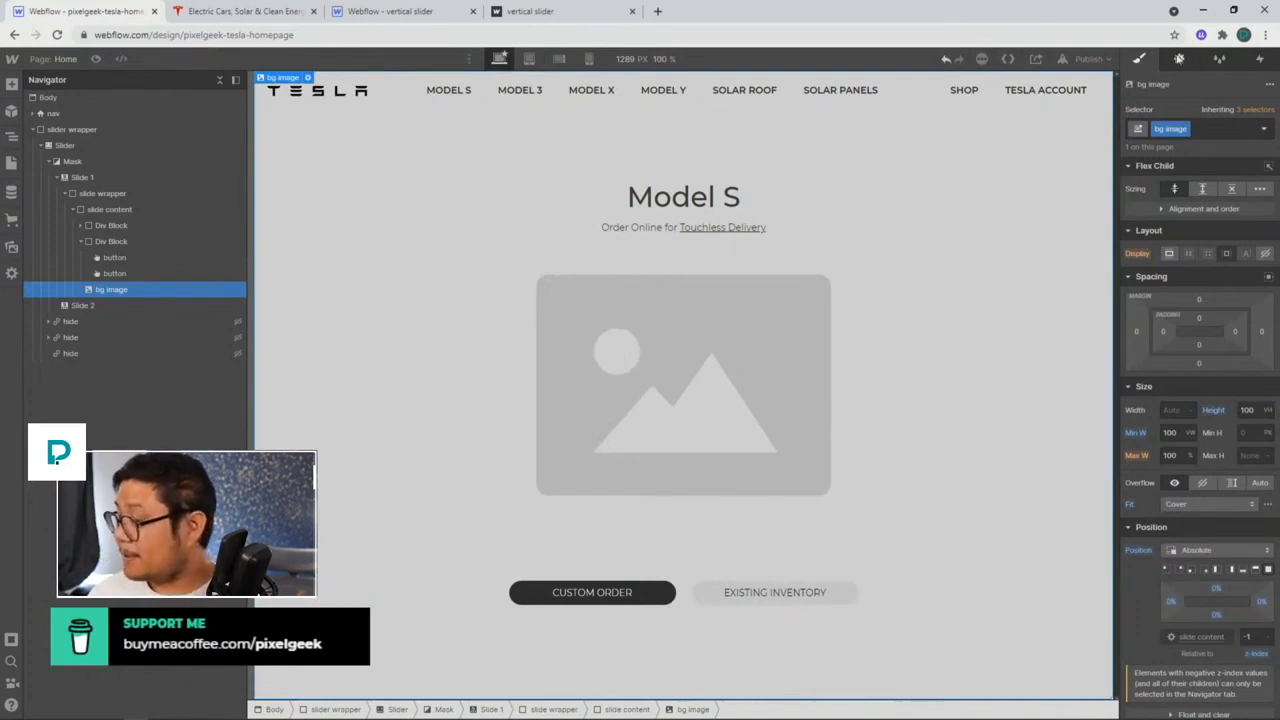
Step: Choose the red Model S photo as the bg image's source
{"action": "left_click", "coordinate": [1179, 58]}
{"action": "left_click", "coordinate": [1209, 256]}
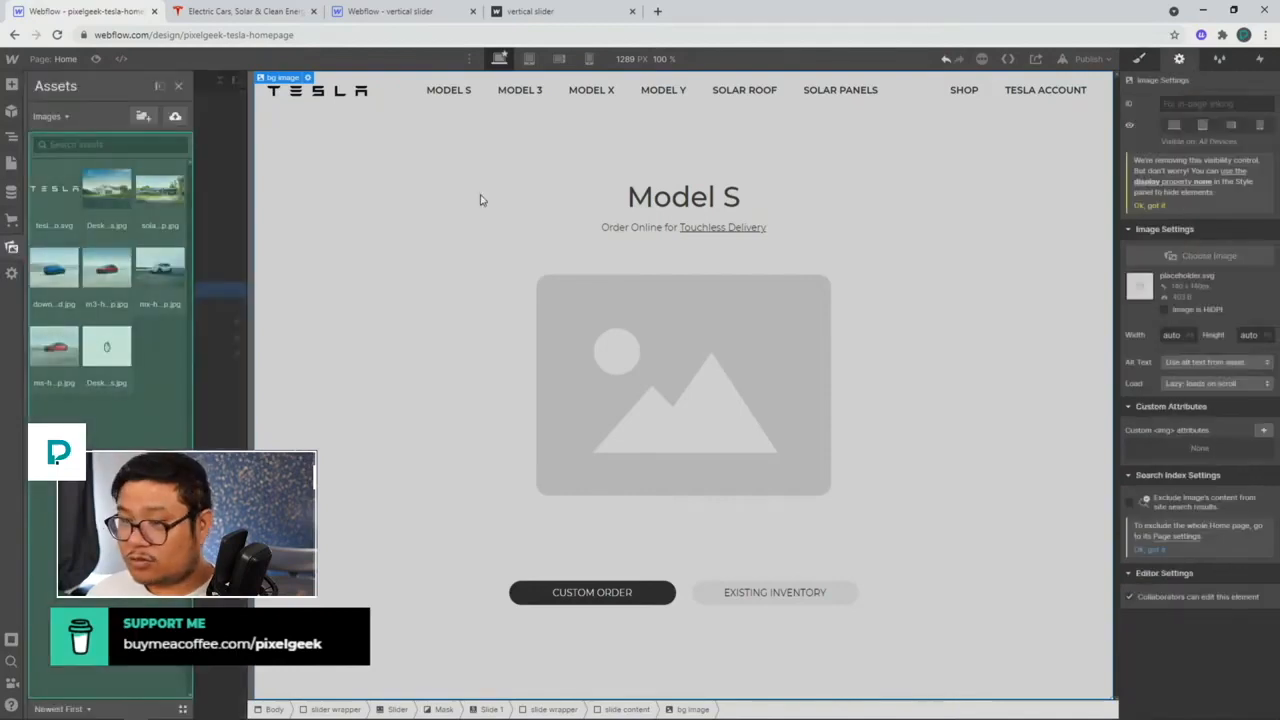
{"action": "left_click", "coordinate": [74, 340]}
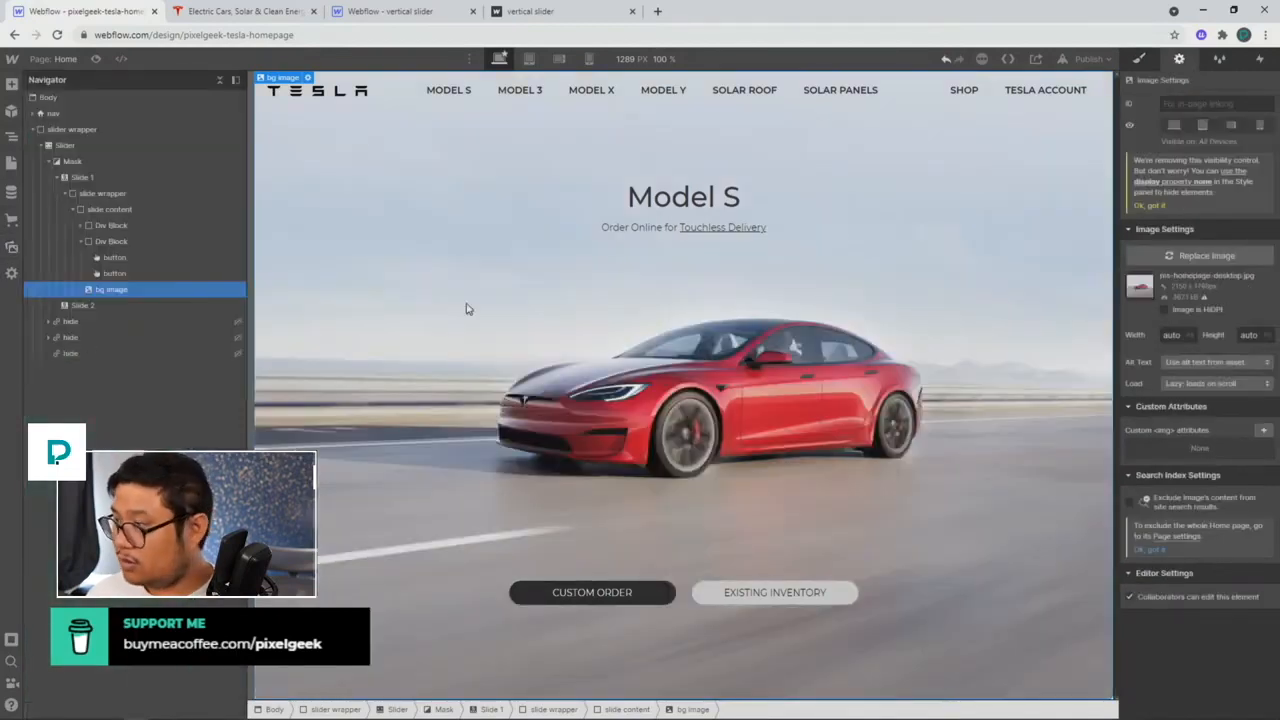
{"action": "left_click", "coordinate": [1138, 60]}
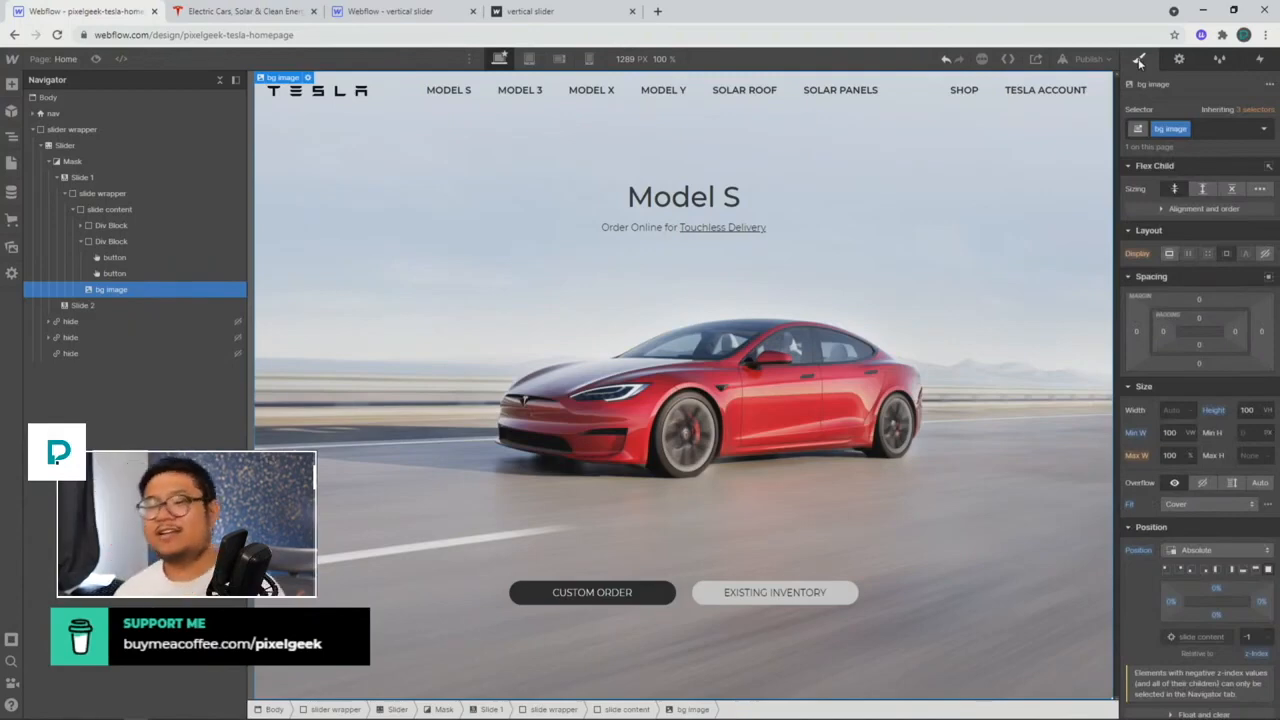
{"action": "left_click", "coordinate": [162, 209]}
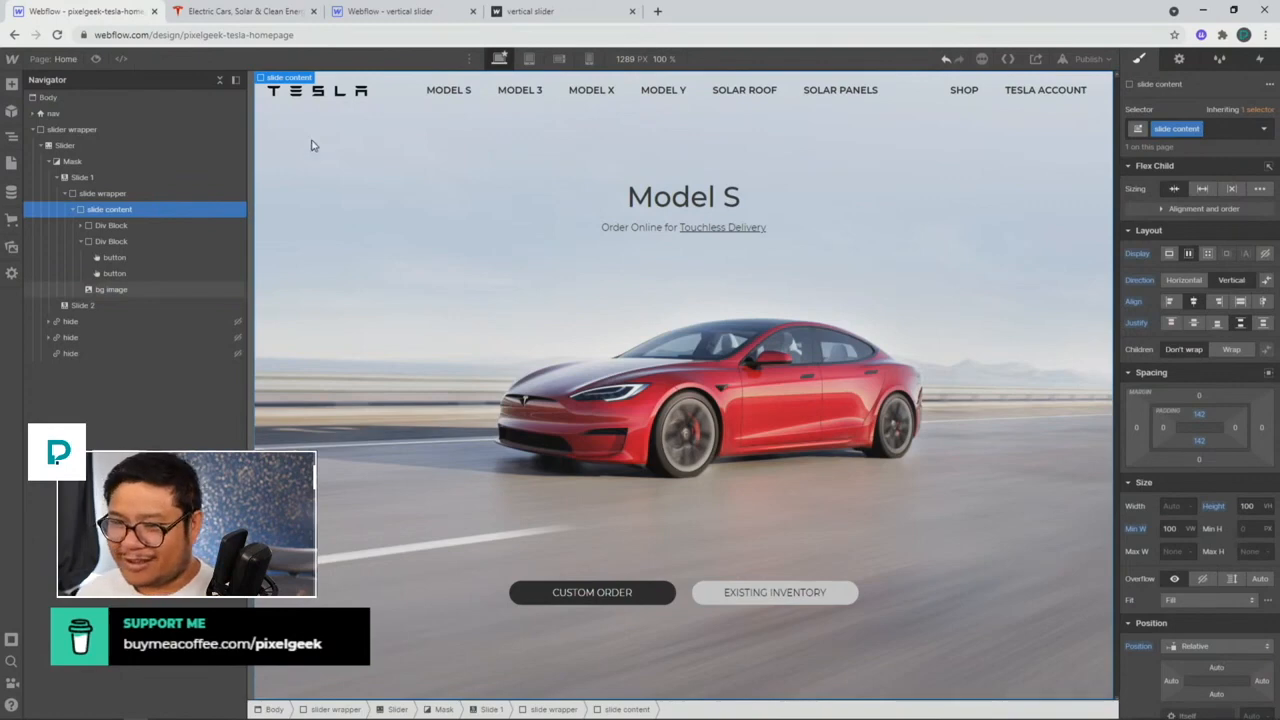
Step: Turn the slide wrapper into a symbol named 'homepage slide'
{"action": "left_click", "coordinate": [136, 196]}
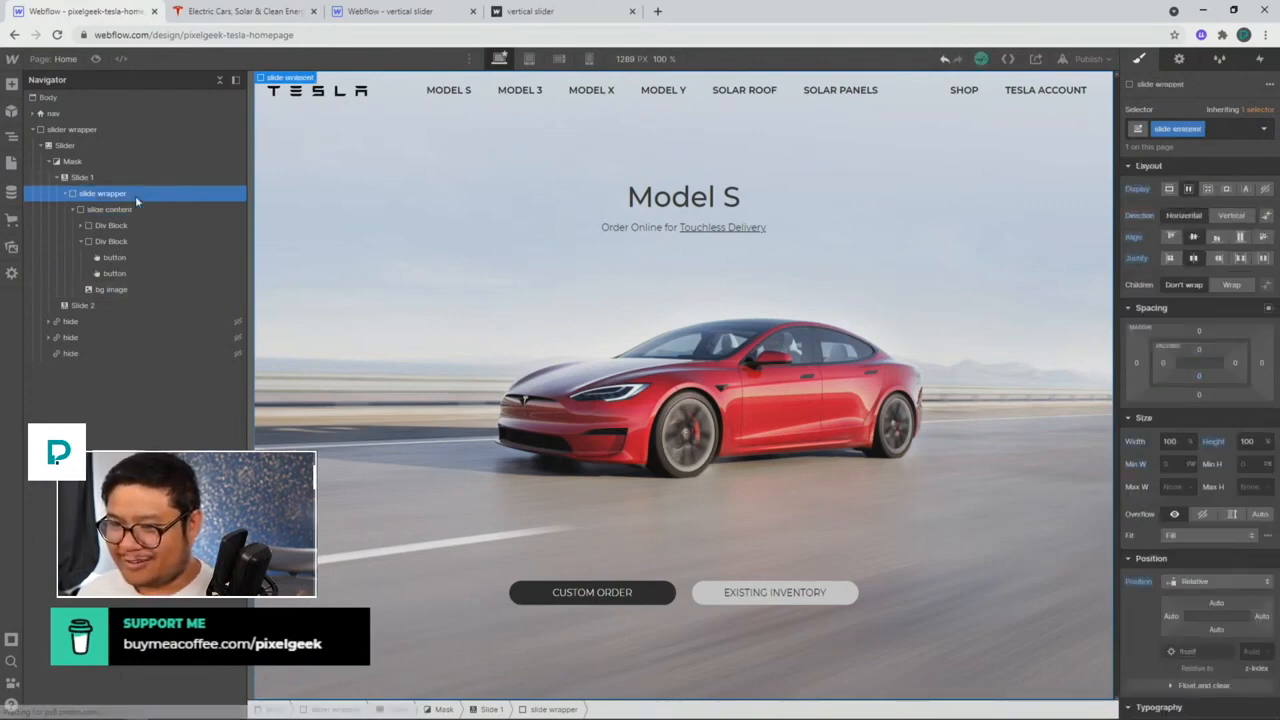
{"action": "right_click", "coordinate": [276, 86]}
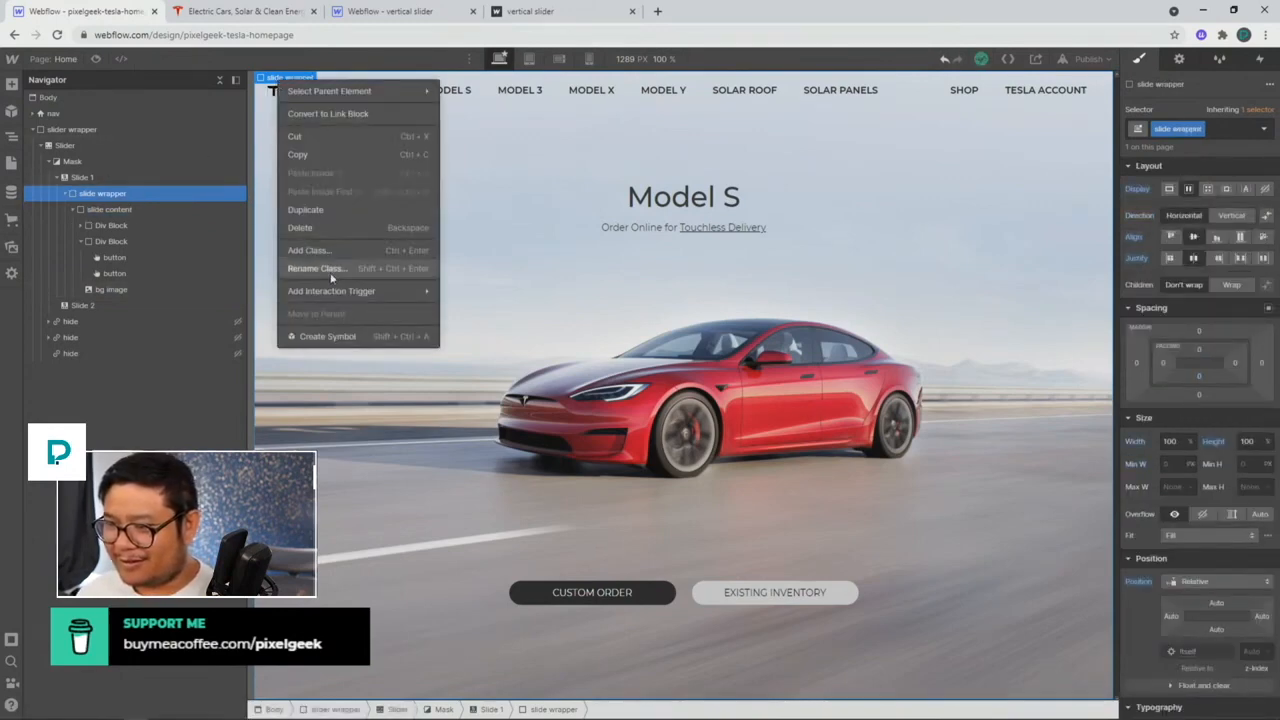
{"action": "left_click", "coordinate": [311, 337]}
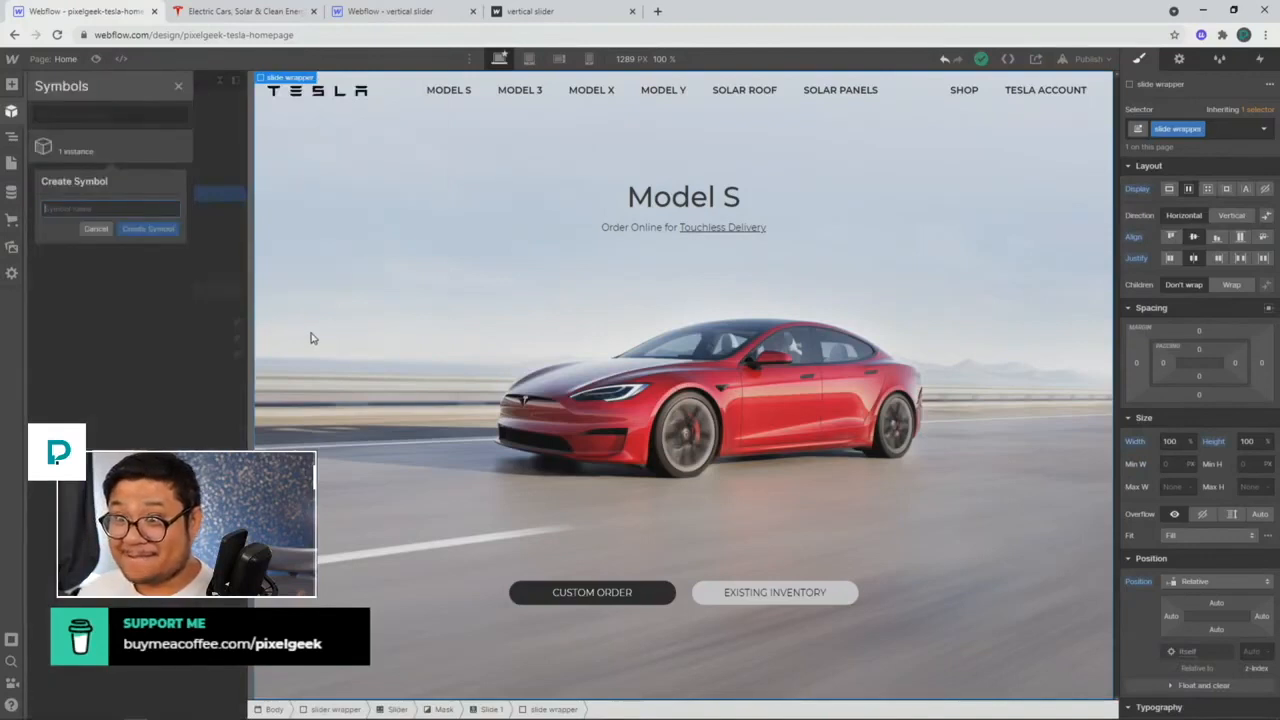
{"action": "type", "text": "homepage slide"}
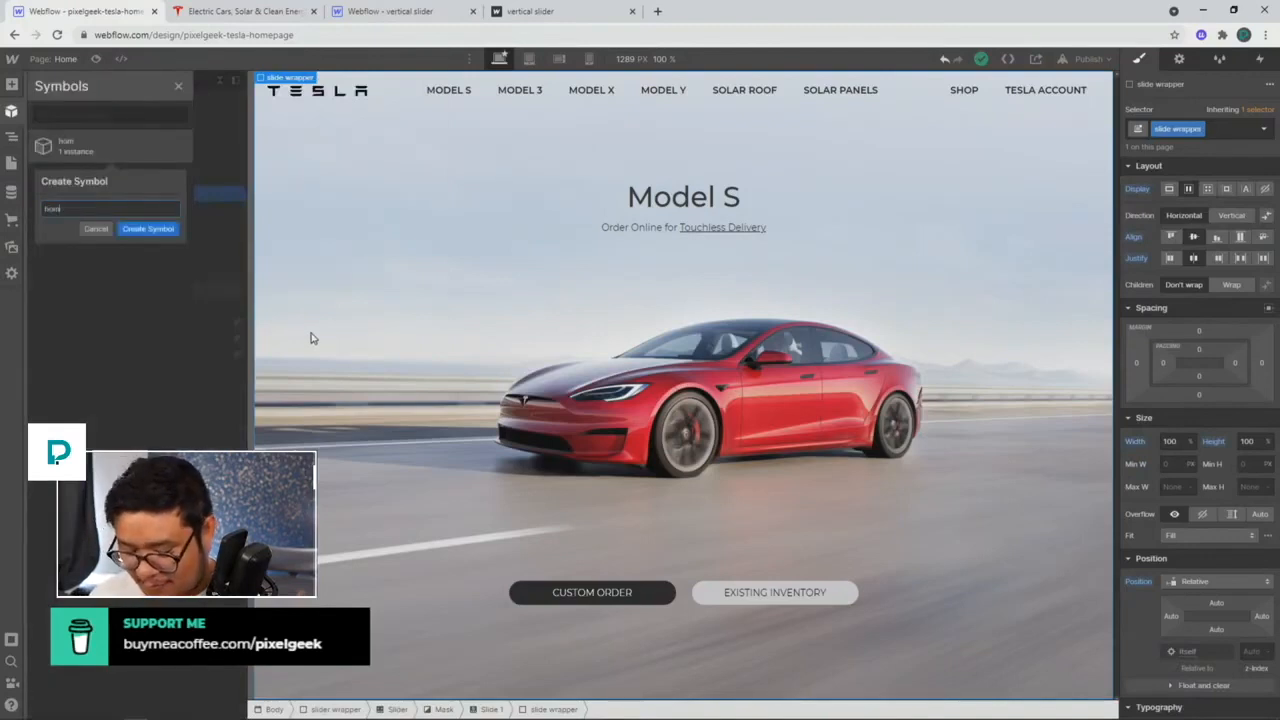
{"action": "key", "text": "Return"}
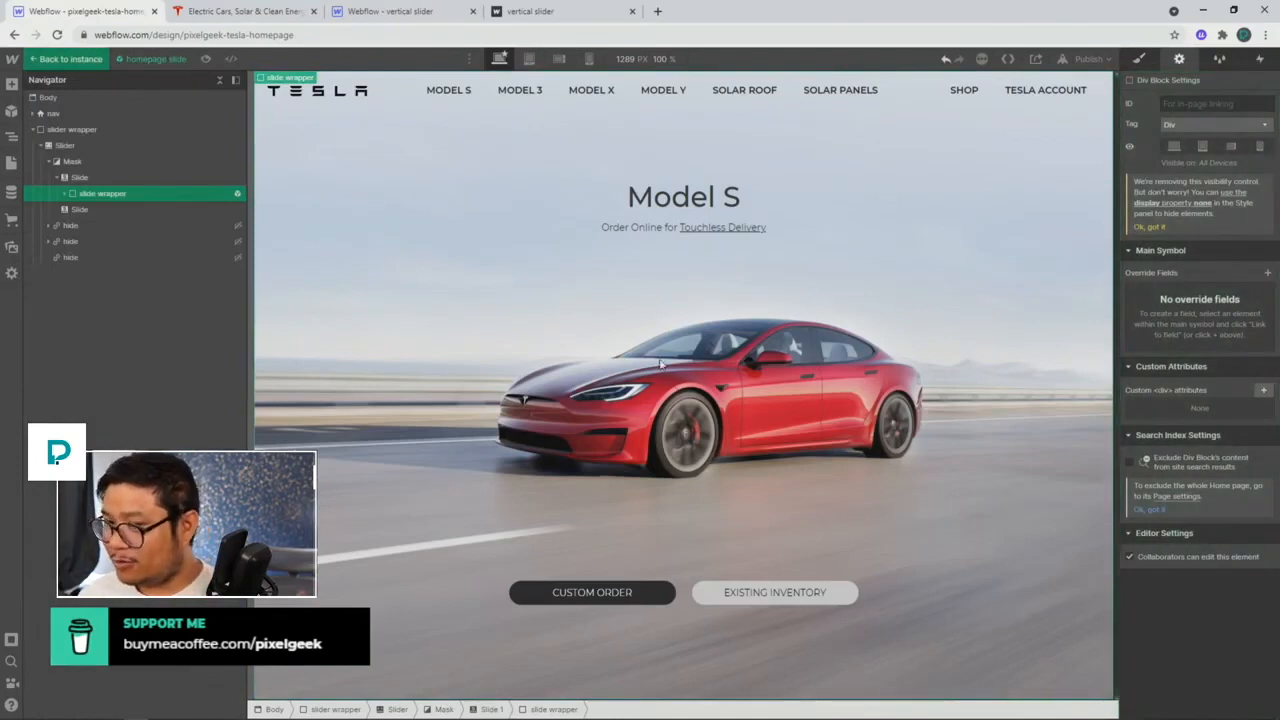
Step: Inspect the bg image's field-linking options inside the symbol, then leave symbol editing
{"action": "left_click", "coordinate": [66, 194]}
{"action": "left_click", "coordinate": [71, 210]}
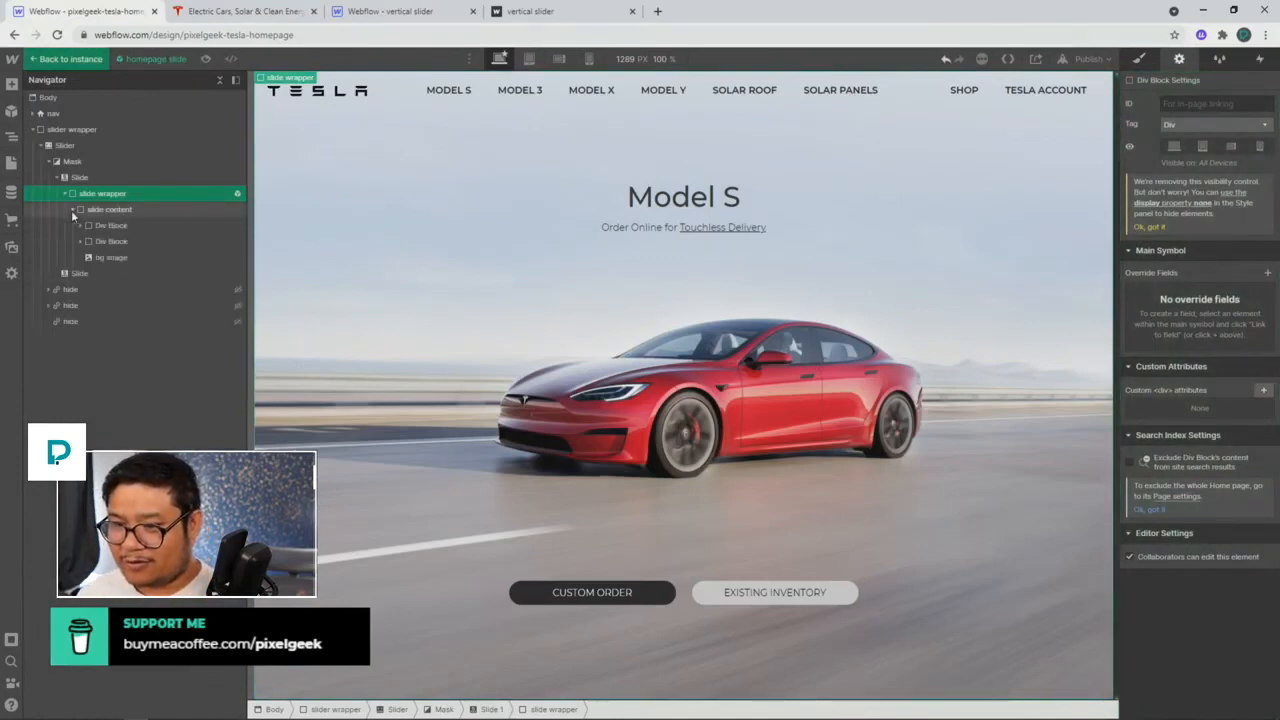
{"action": "left_click", "coordinate": [105, 257]}
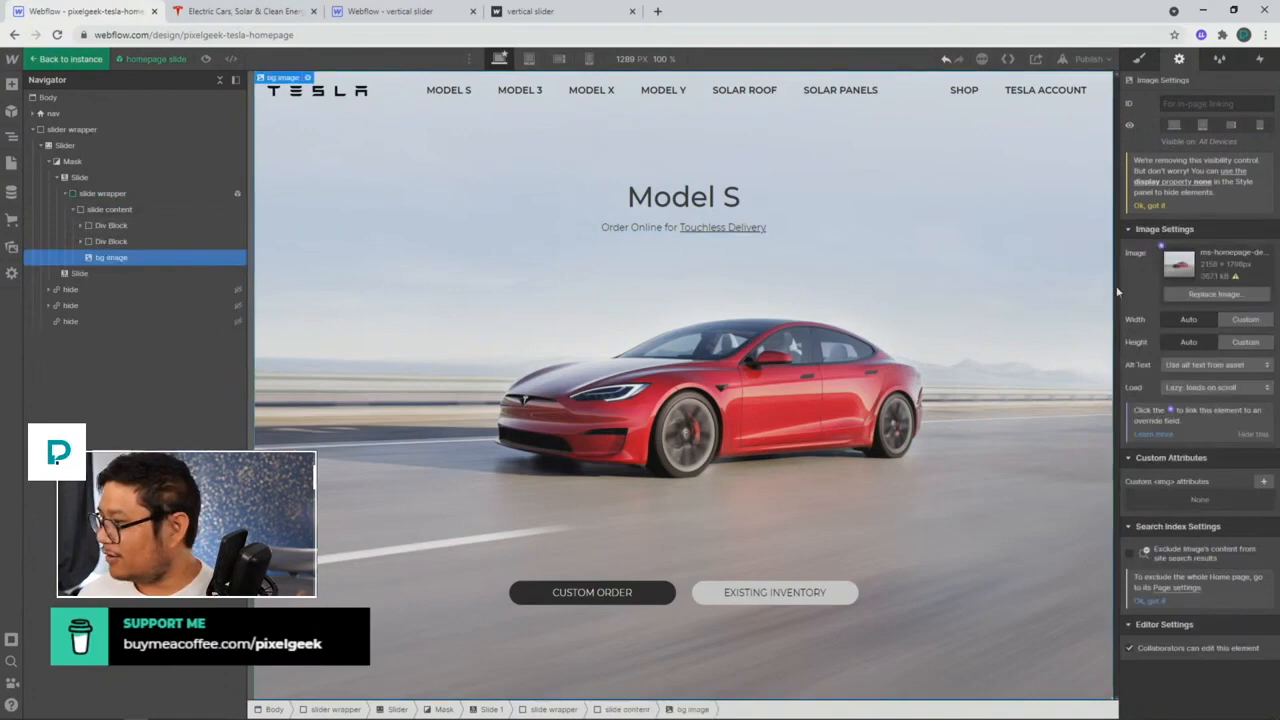
{"action": "left_click", "coordinate": [1161, 247]}
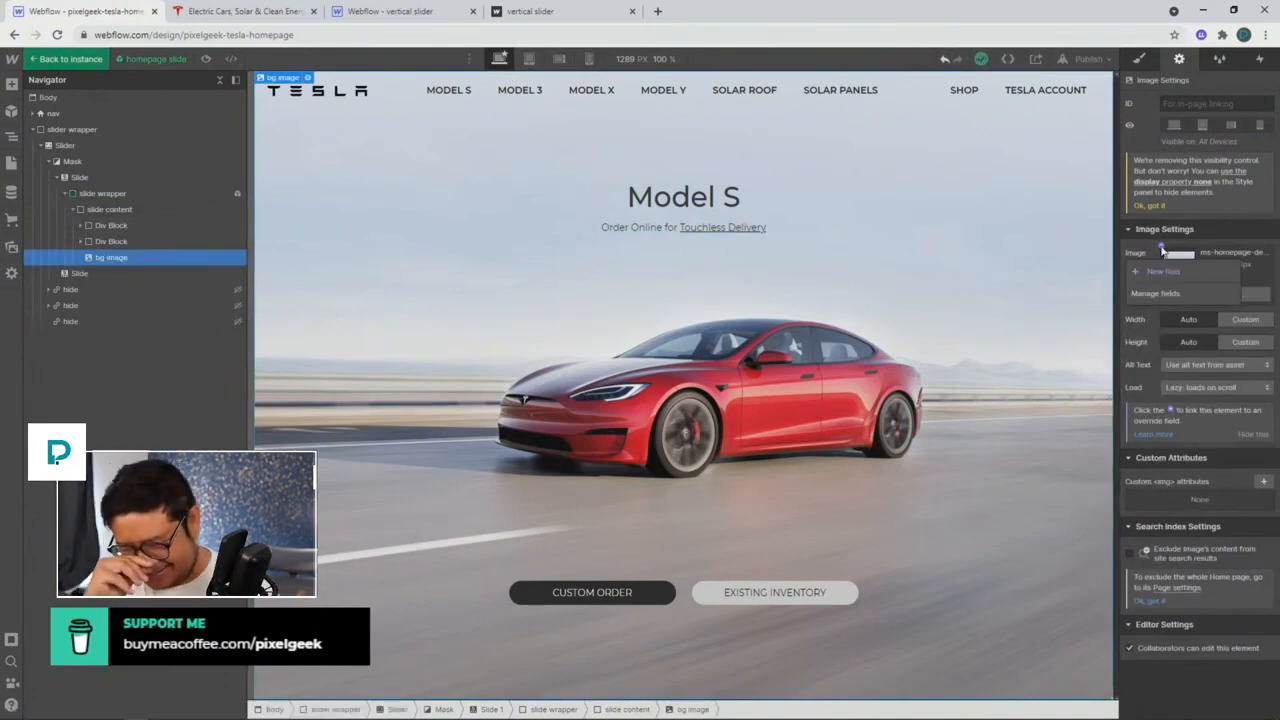
{"action": "left_click", "coordinate": [946, 251]}
{"action": "left_click", "coordinate": [1139, 60]}
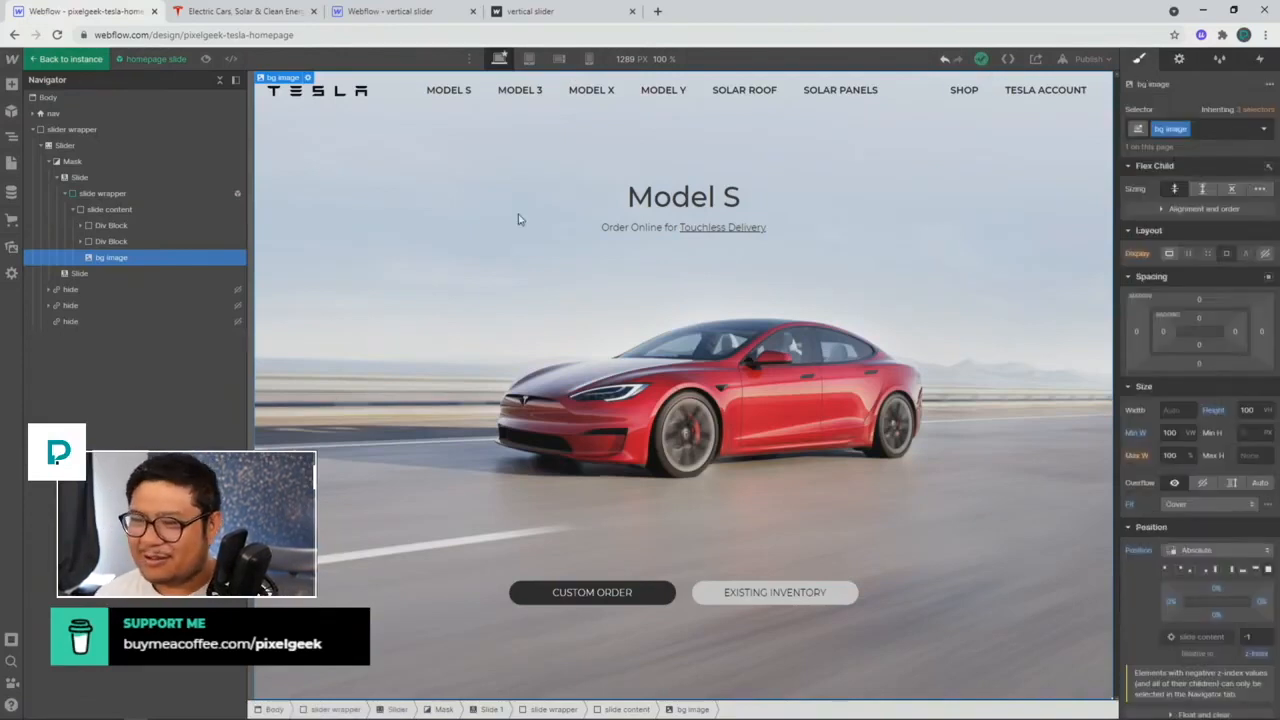
{"action": "left_click", "coordinate": [80, 60]}
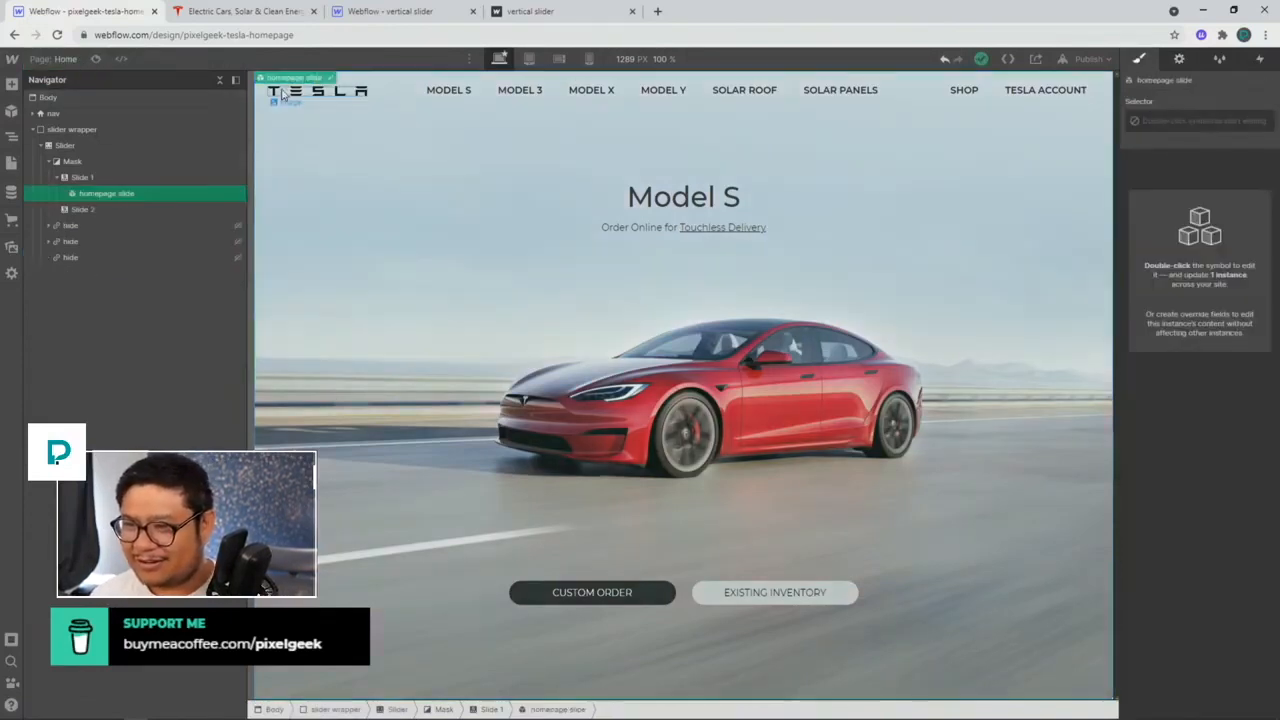
Step: Unlink the first slide from the homepage slide symbol and delete the symbol
{"action": "right_click", "coordinate": [320, 84]}
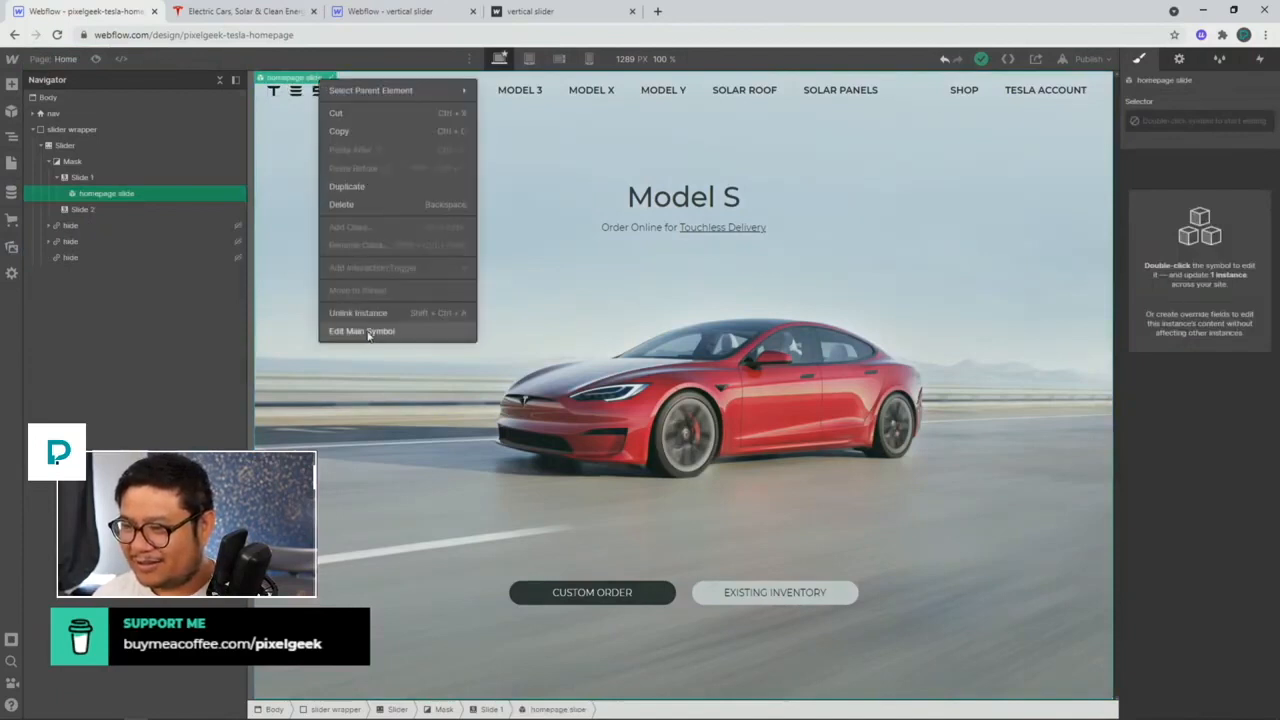
{"action": "left_click", "coordinate": [345, 309]}
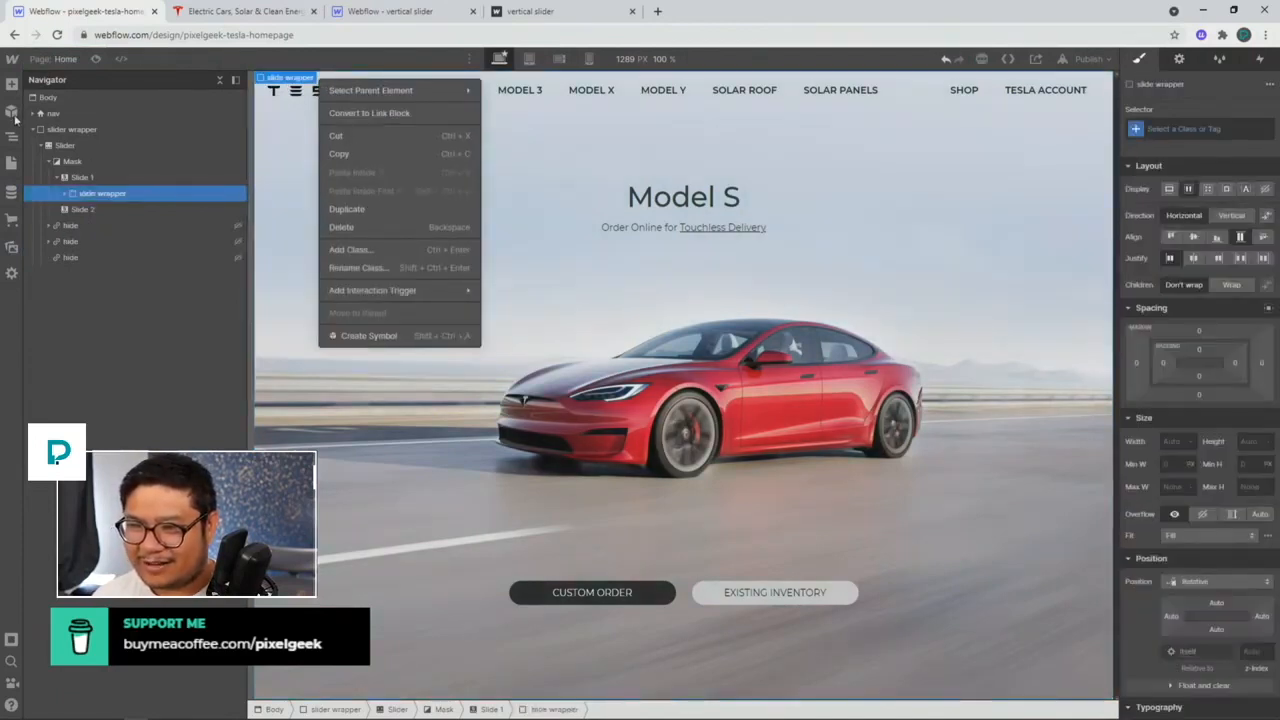
{"action": "left_click", "coordinate": [12, 115]}
{"action": "left_click", "coordinate": [12, 115]}
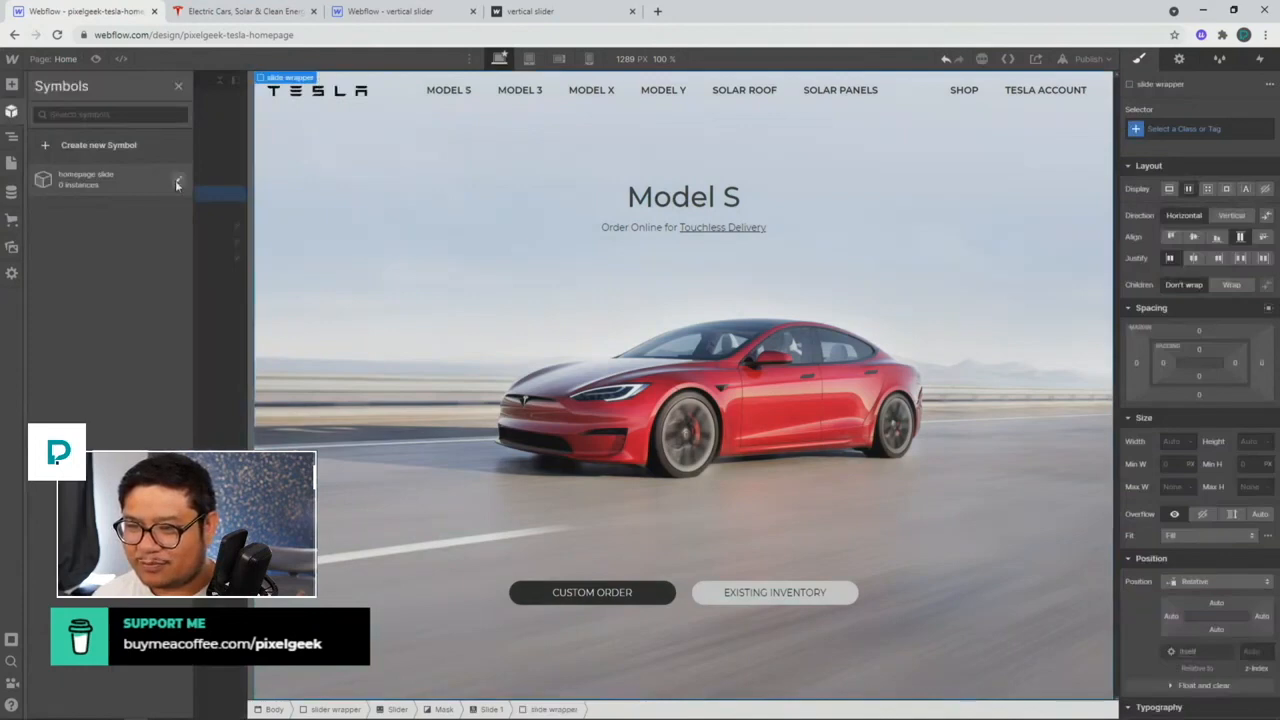
{"action": "left_click", "coordinate": [175, 180]}
{"action": "left_click", "coordinate": [78, 263]}
{"action": "left_click", "coordinate": [760, 422]}
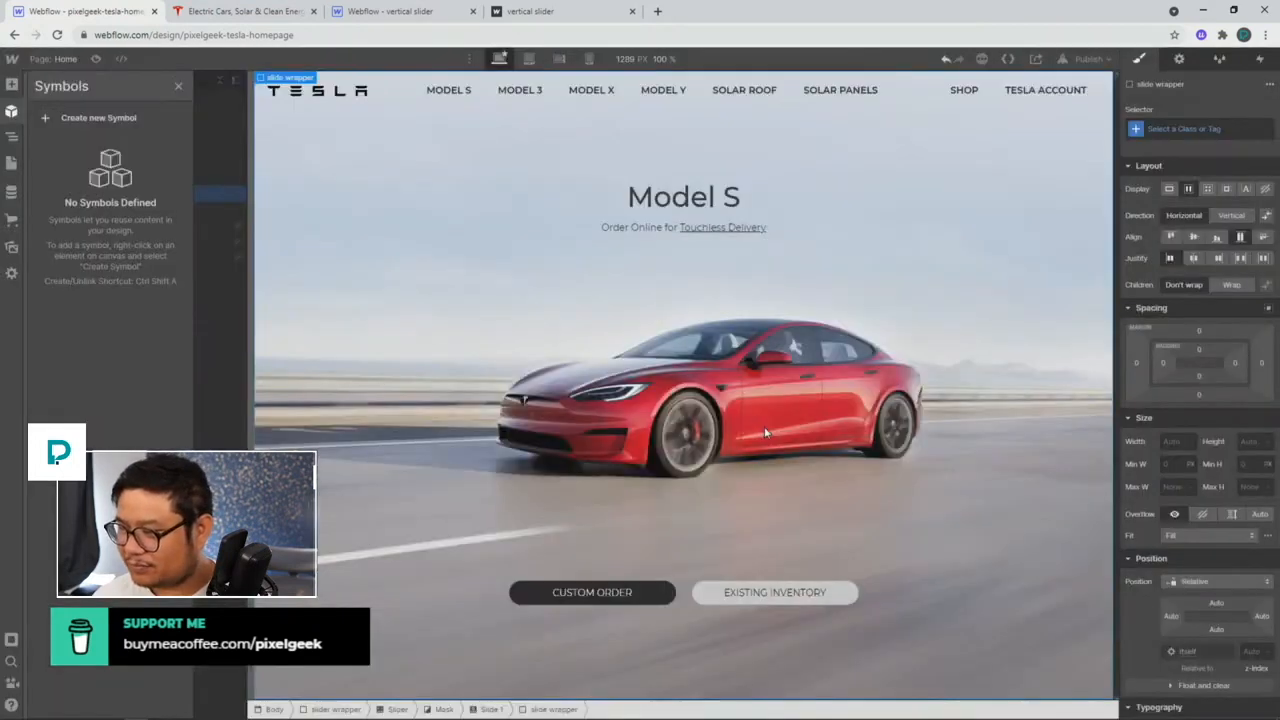
{"action": "left_click", "coordinate": [460, 285]}
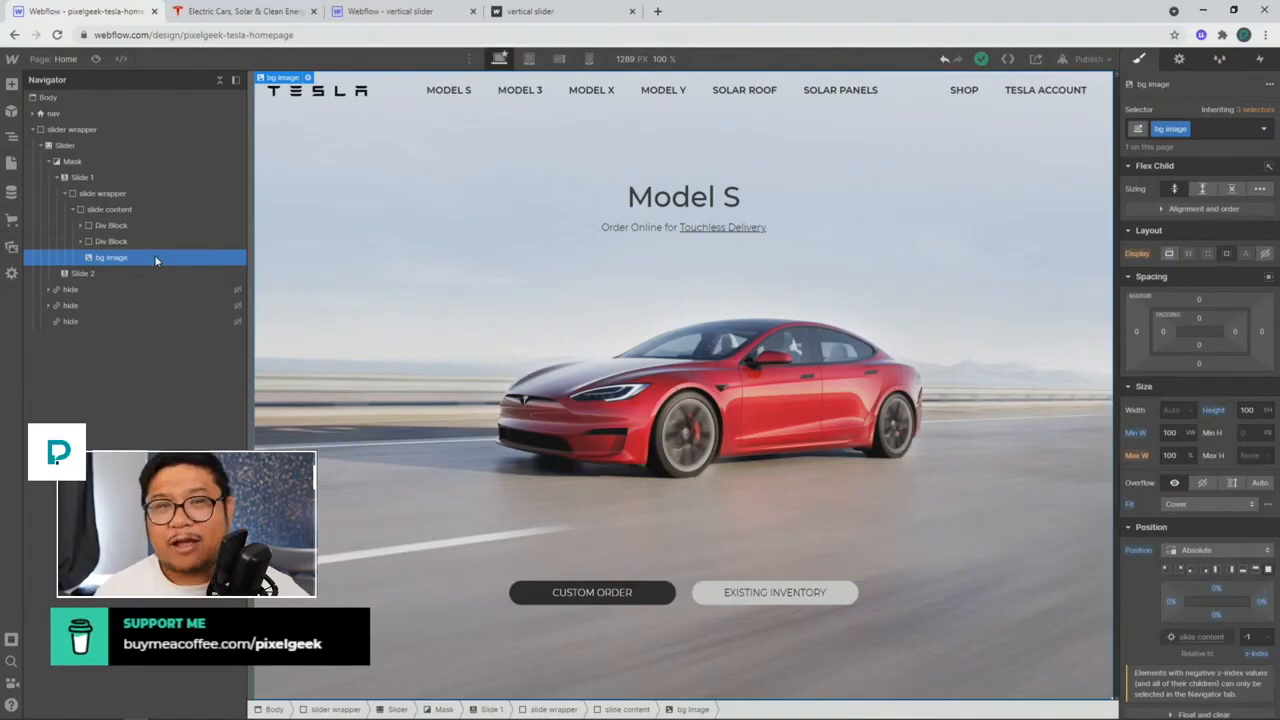
{"action": "scroll", "coordinate": [1229, 561], "scroll_direction": "down", "scroll_amount": 5}
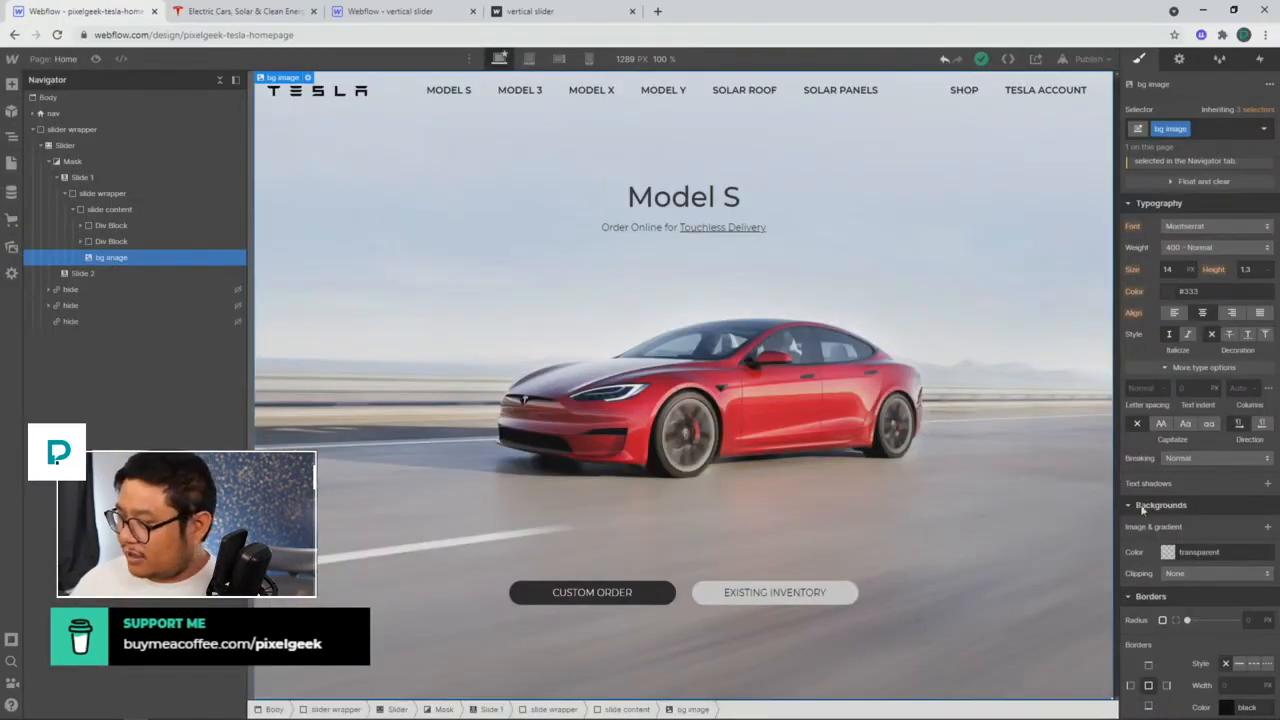
{"action": "scroll", "coordinate": [1202, 431], "scroll_direction": "up", "scroll_amount": 4}
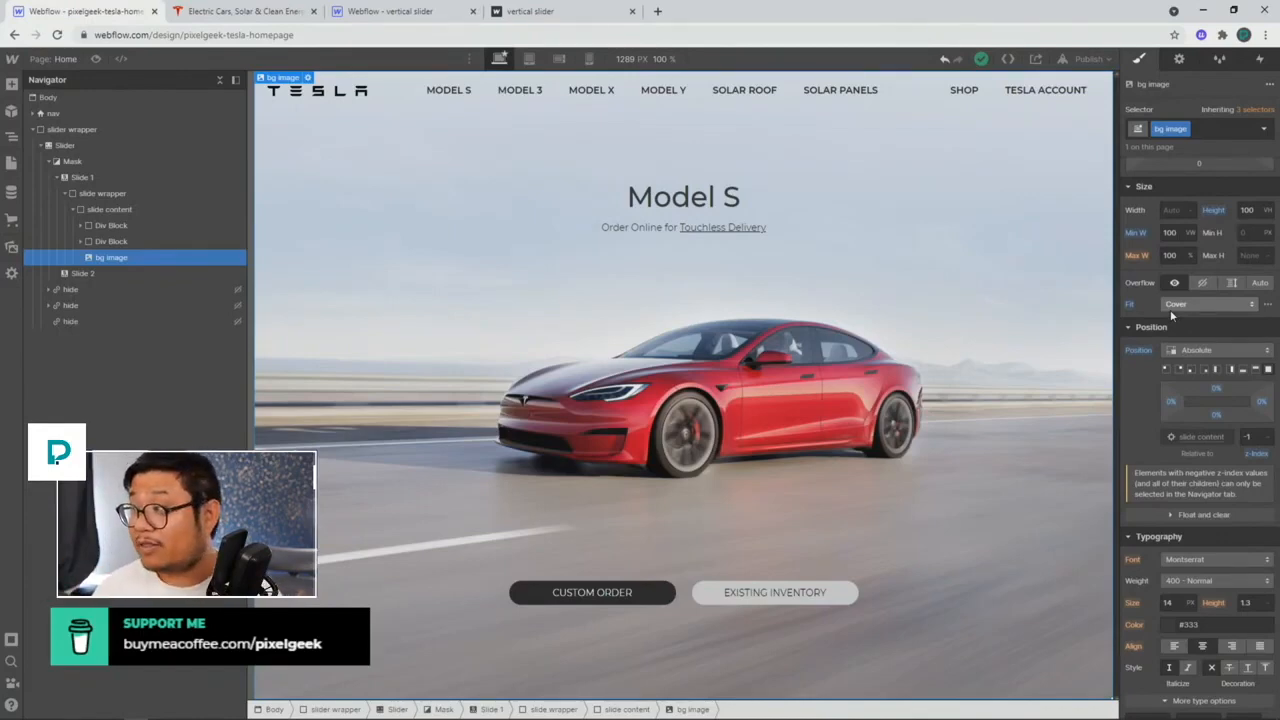
Step: Check the bg image settings: ms-homepage-desktop.jpg, alt text from asset, and lazy loading
{"action": "left_click", "coordinate": [1179, 58]}
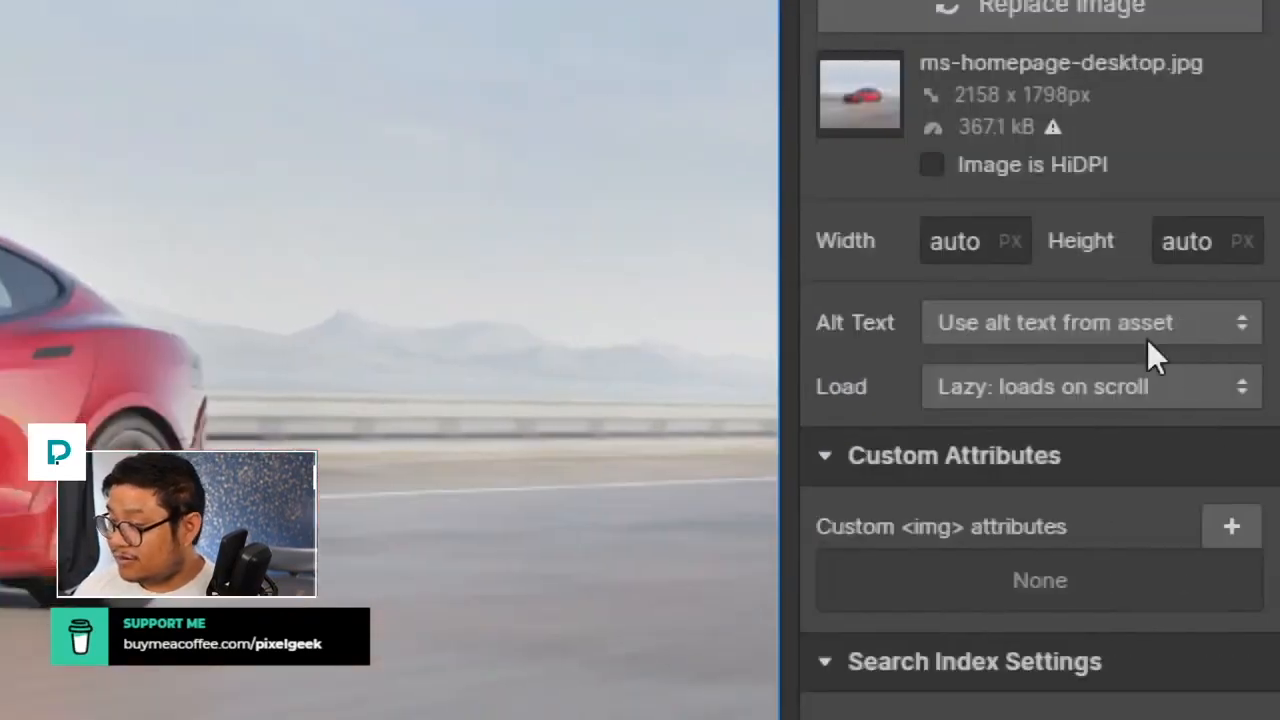
{"action": "left_click", "coordinate": [1223, 364]}
{"action": "left_click", "coordinate": [885, 175]}
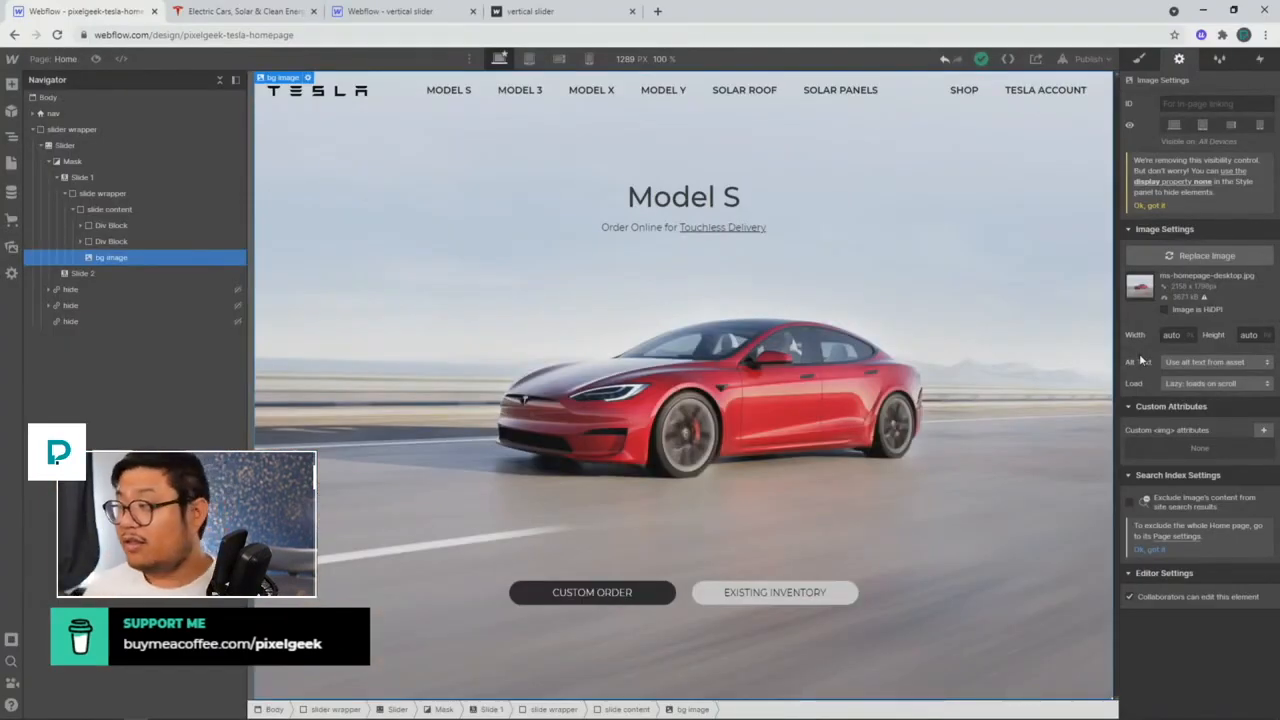
Step: Turn the slide wrapper into a symbol named 'slider content'
{"action": "left_click", "coordinate": [118, 194]}
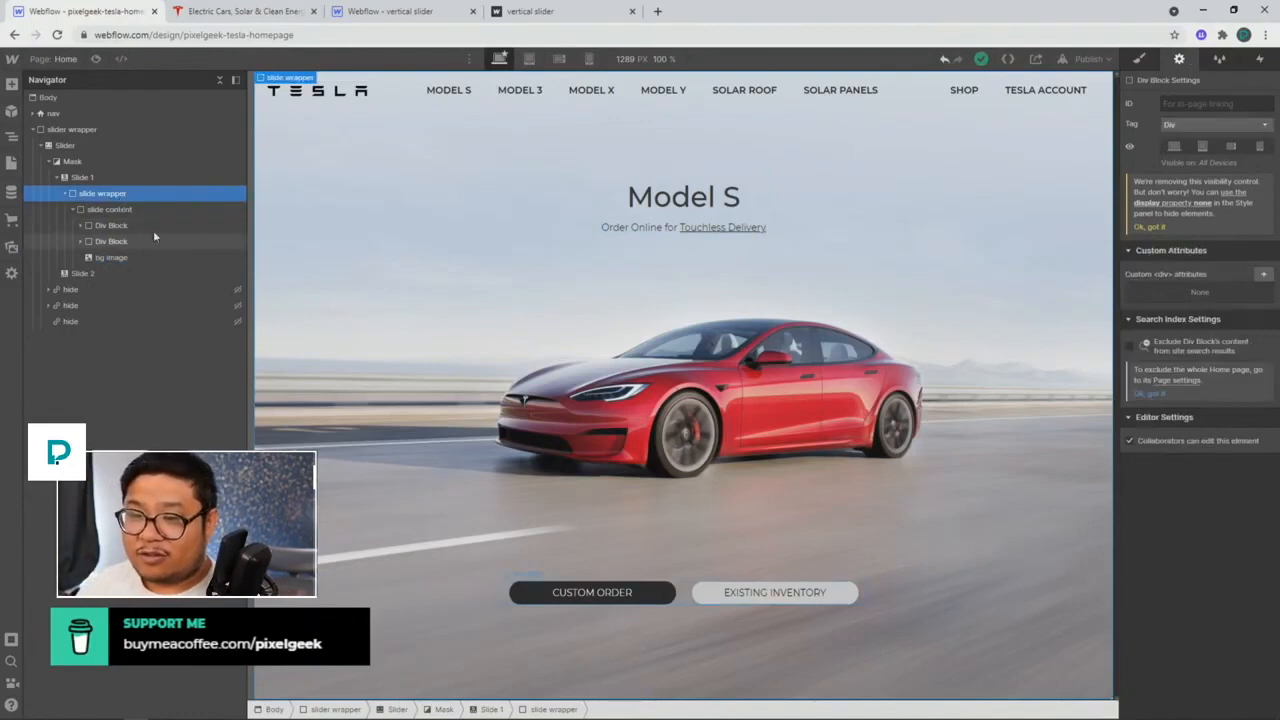
{"action": "right_click", "coordinate": [282, 79]}
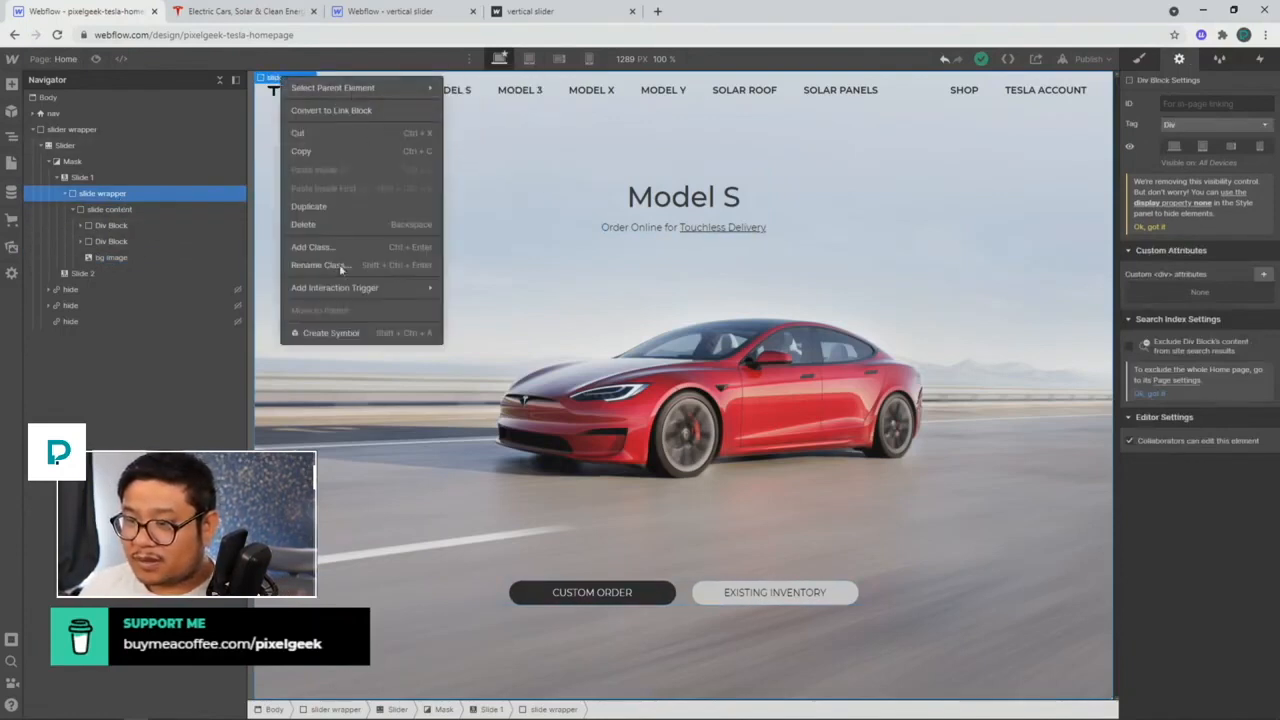
{"action": "left_click", "coordinate": [325, 333]}
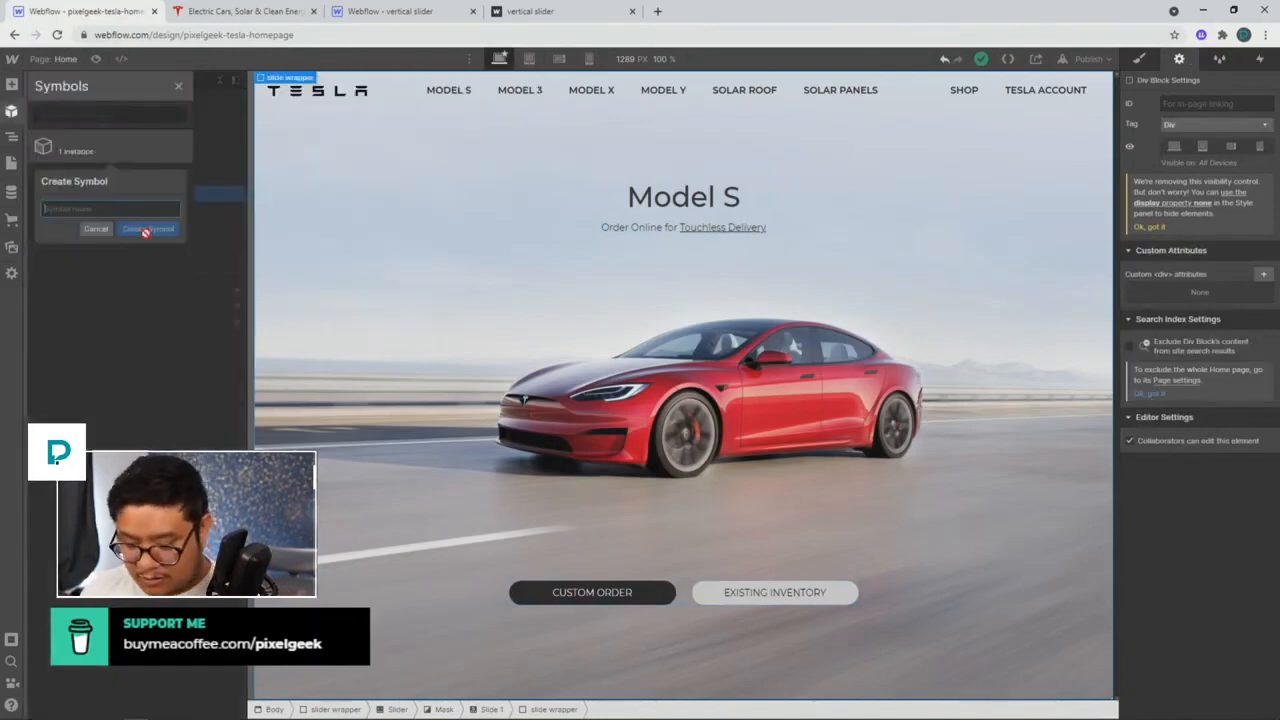
{"action": "type", "text": "sli"}
{"action": "key", "text": "BackSpace"}
{"action": "key", "text": "BackSpace"}
{"action": "key", "text": "BackSpace"}
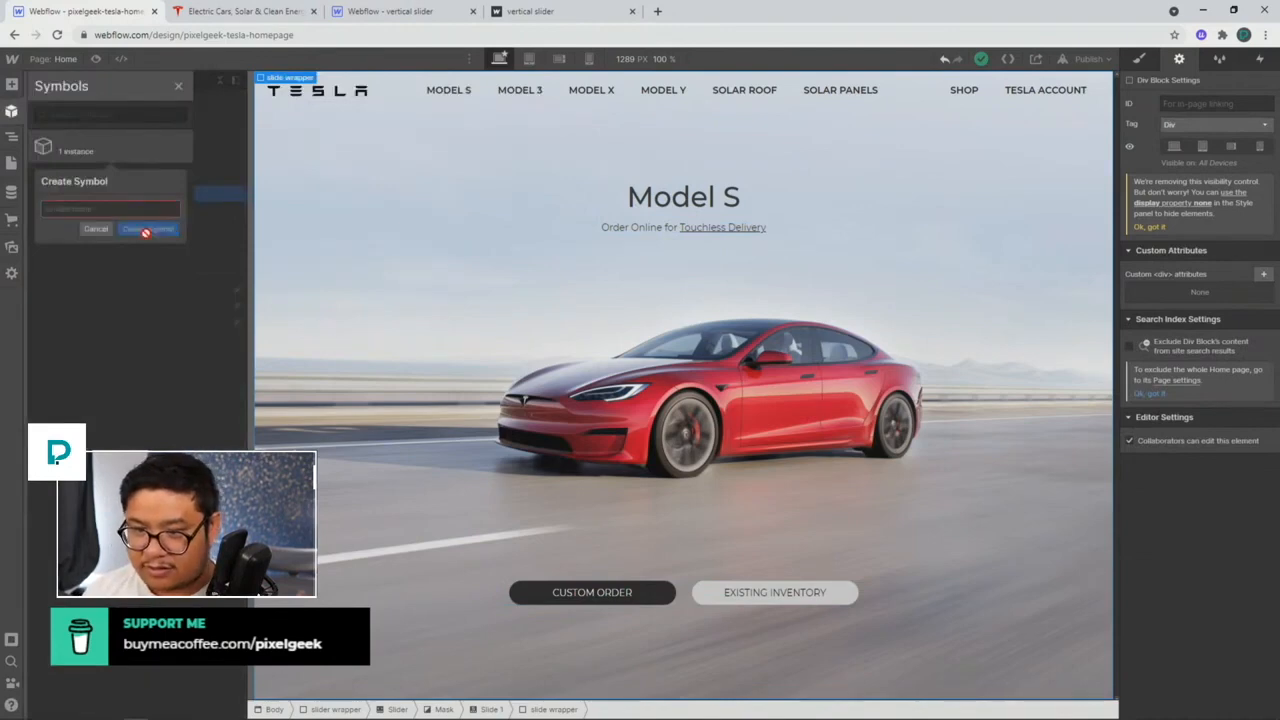
{"action": "type", "text": "slider content"}
{"action": "left_click", "coordinate": [148, 229]}
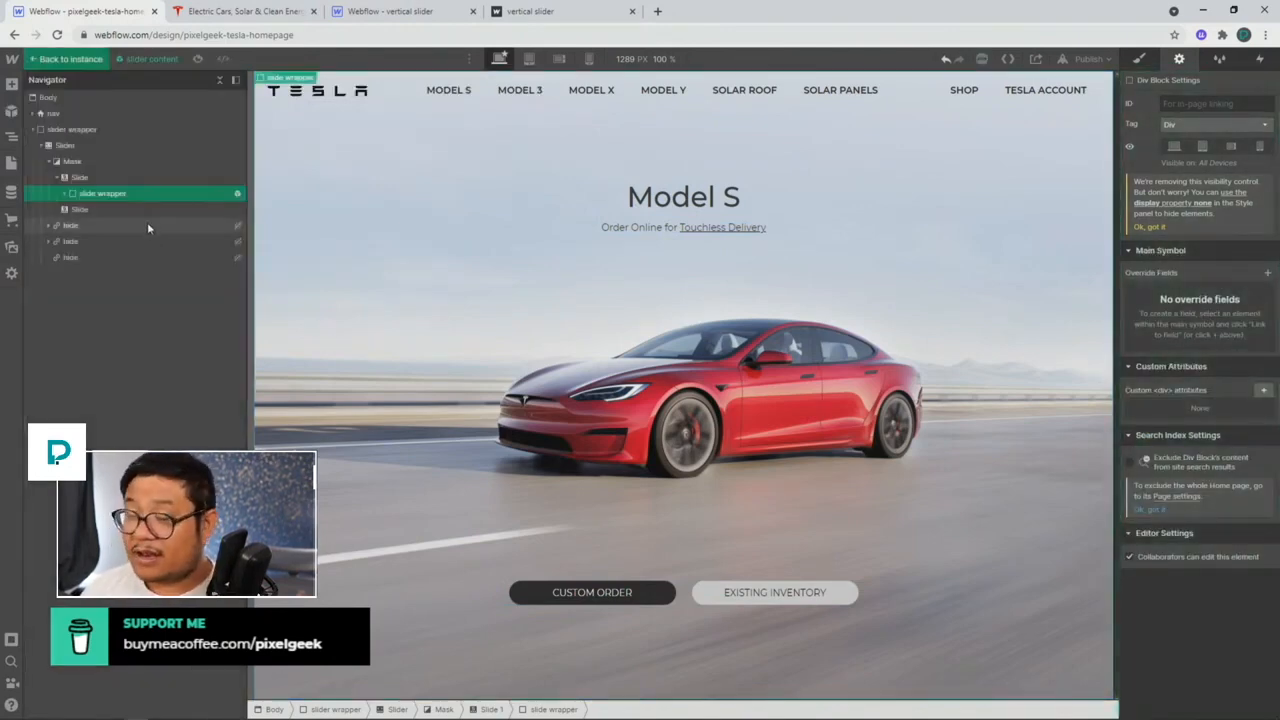
Step: Link the CUSTOM ORDER and EXISTING INVENTORY button links to new 'dark link' and 'light link' fields
{"action": "left_click", "coordinate": [521, 588]}
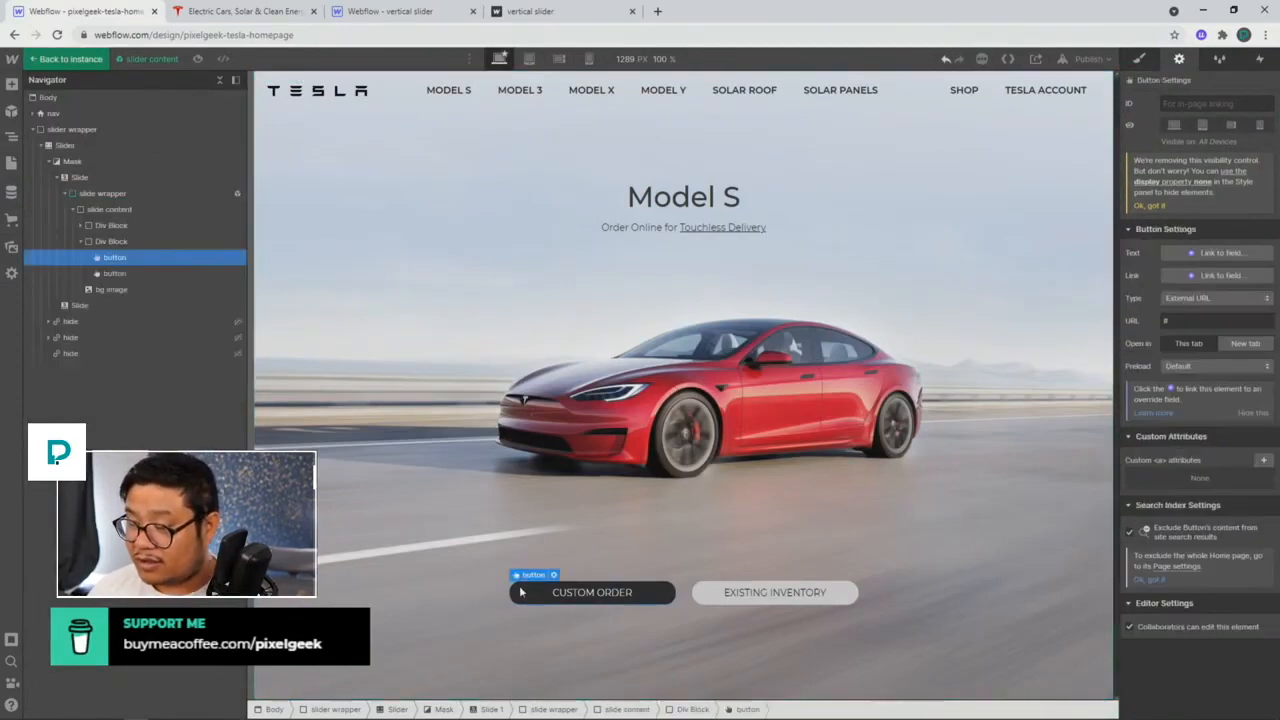
{"action": "left_click", "coordinate": [1212, 275]}
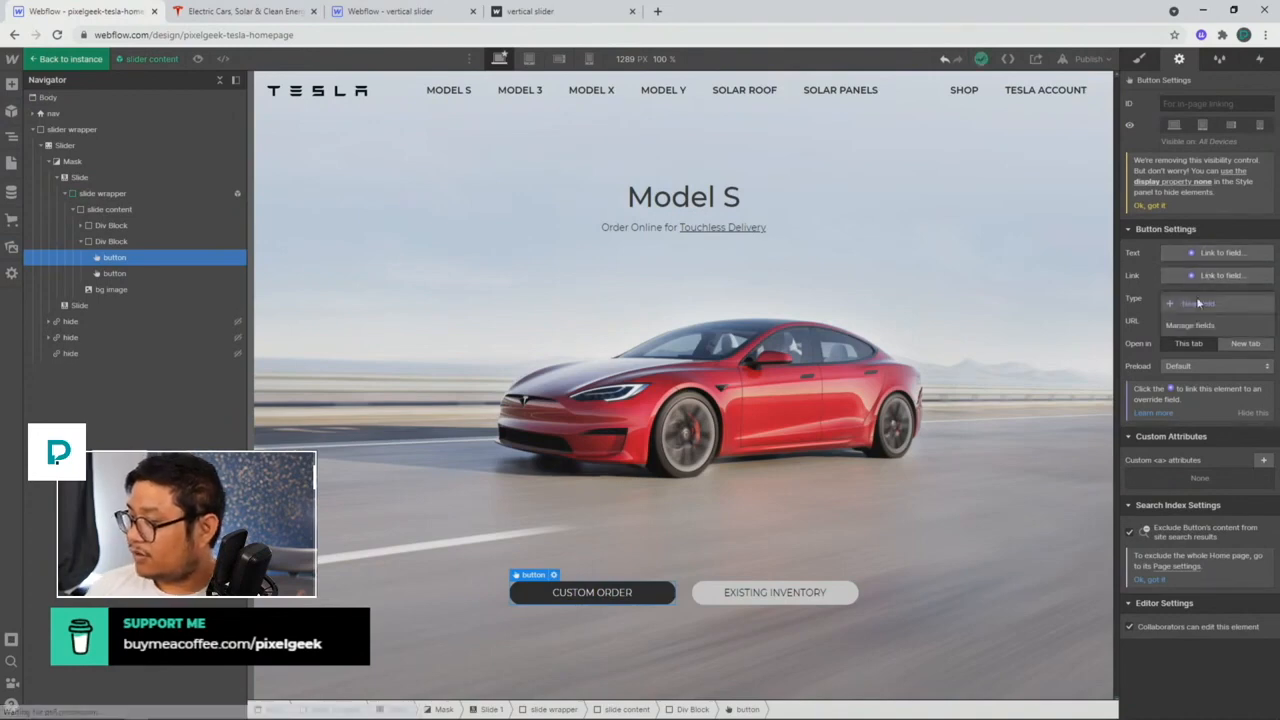
{"action": "left_click", "coordinate": [1198, 303]}
{"action": "triple_click", "coordinate": [589, 397]}
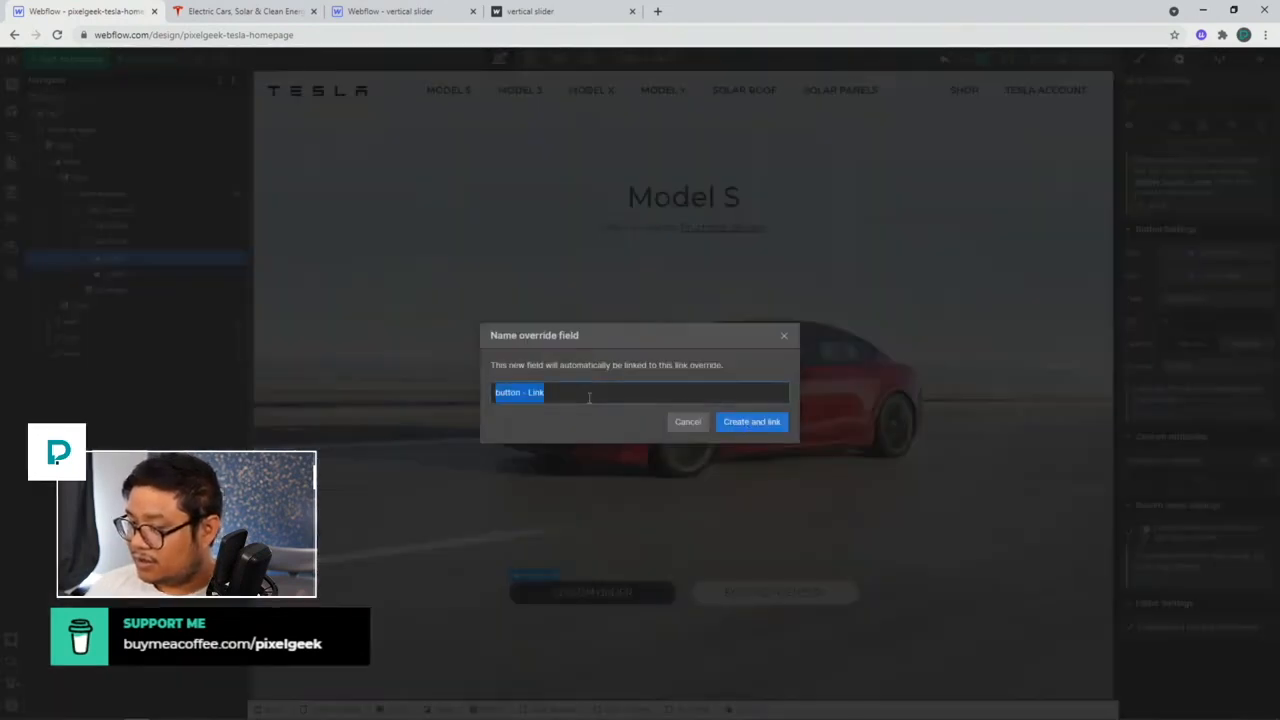
{"action": "type", "text": "dark link"}
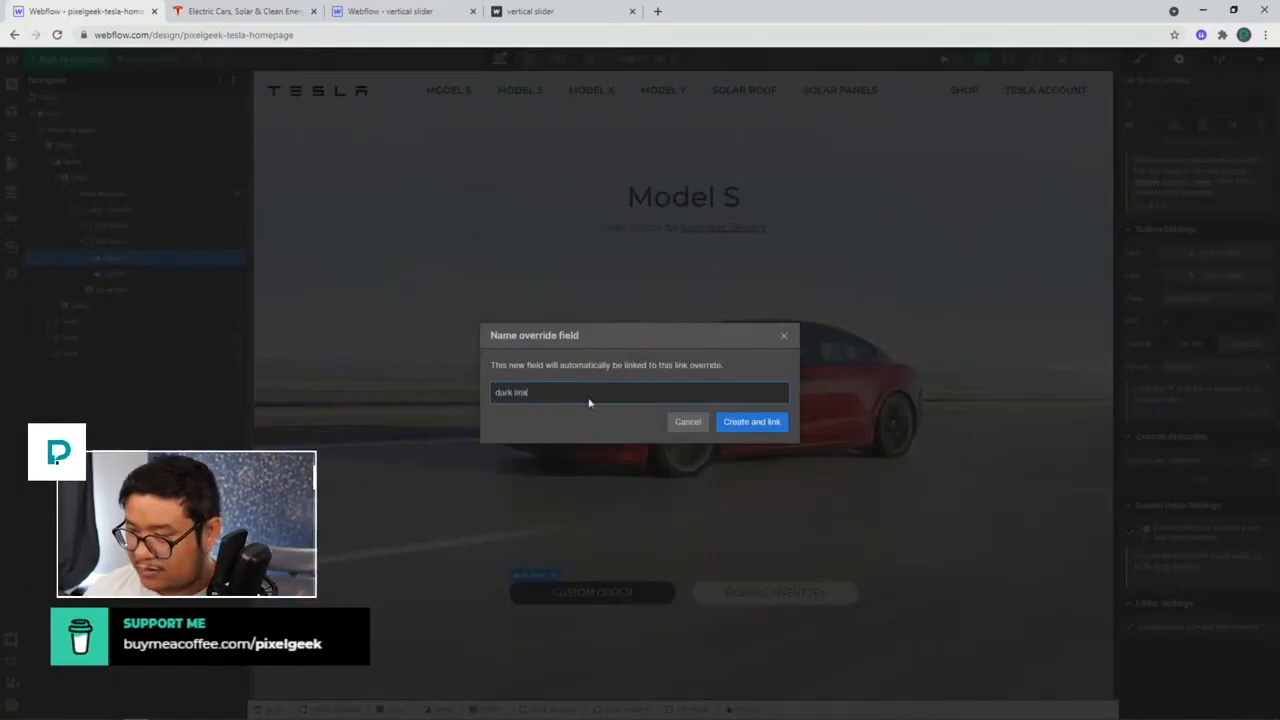
{"action": "key", "text": "Return"}
{"action": "left_click", "coordinate": [770, 592]}
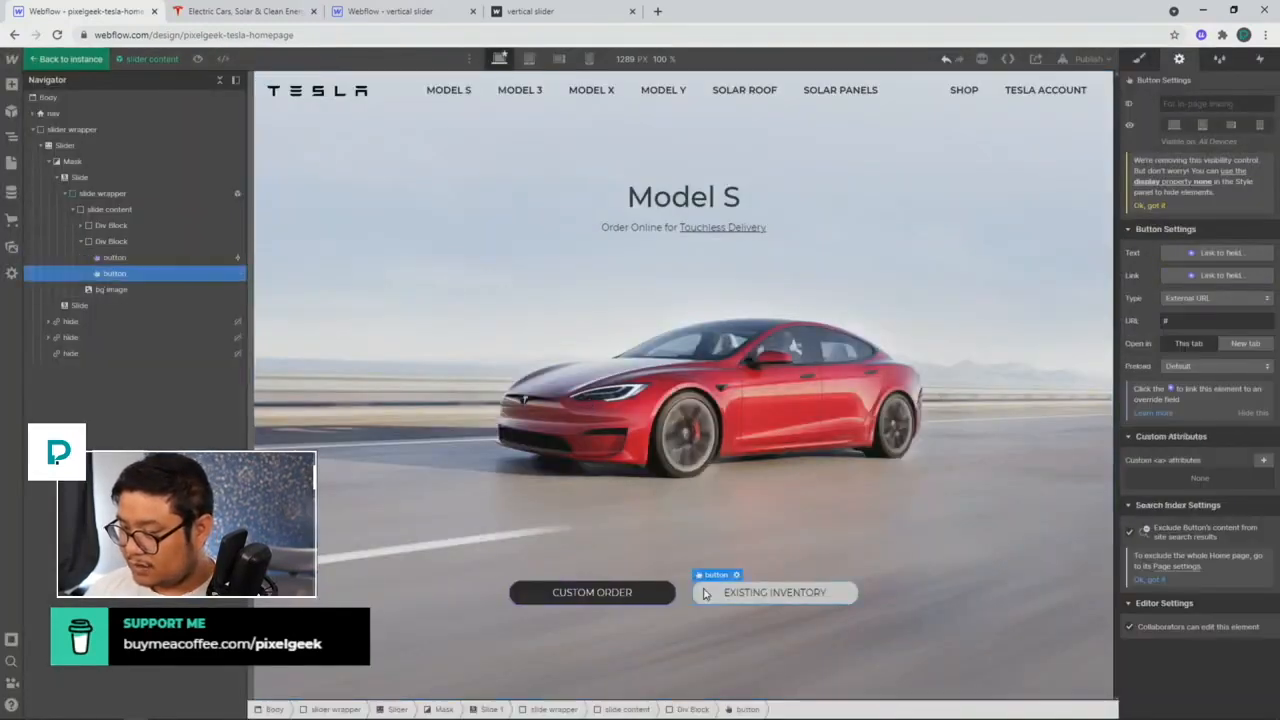
{"action": "left_click", "coordinate": [1220, 276]}
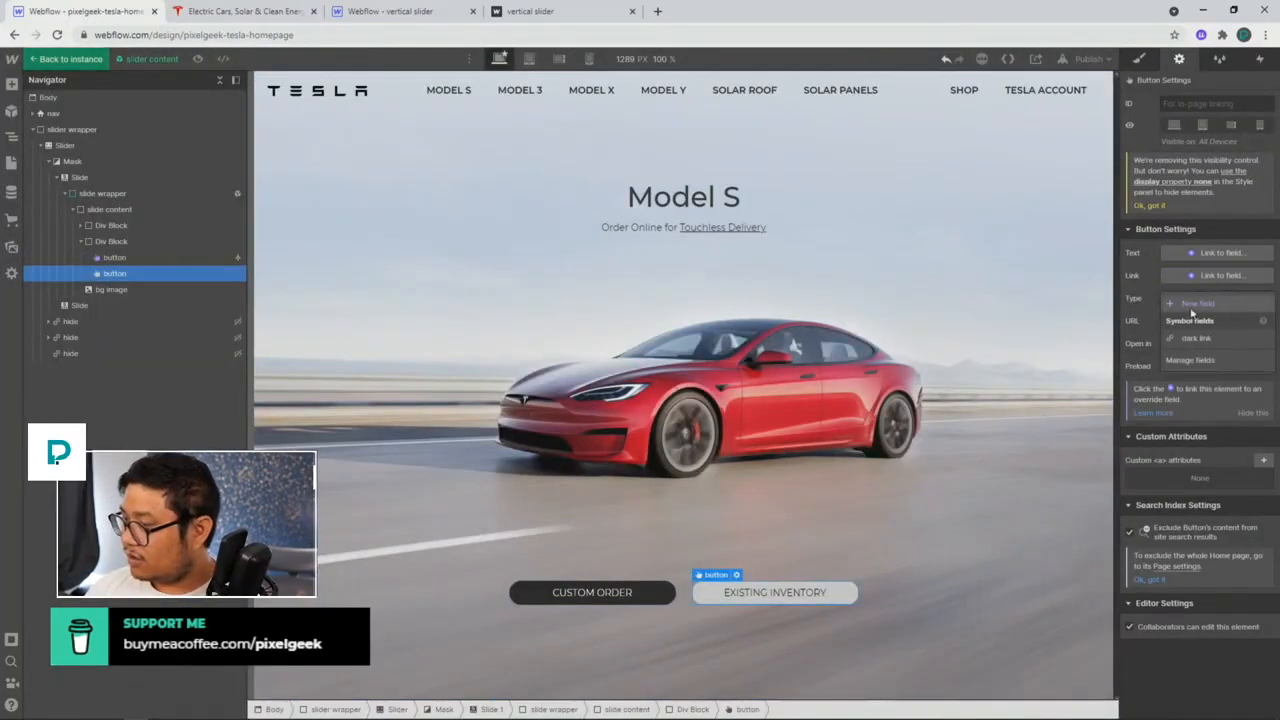
{"action": "left_click", "coordinate": [1194, 318]}
{"action": "type", "text": "light"}
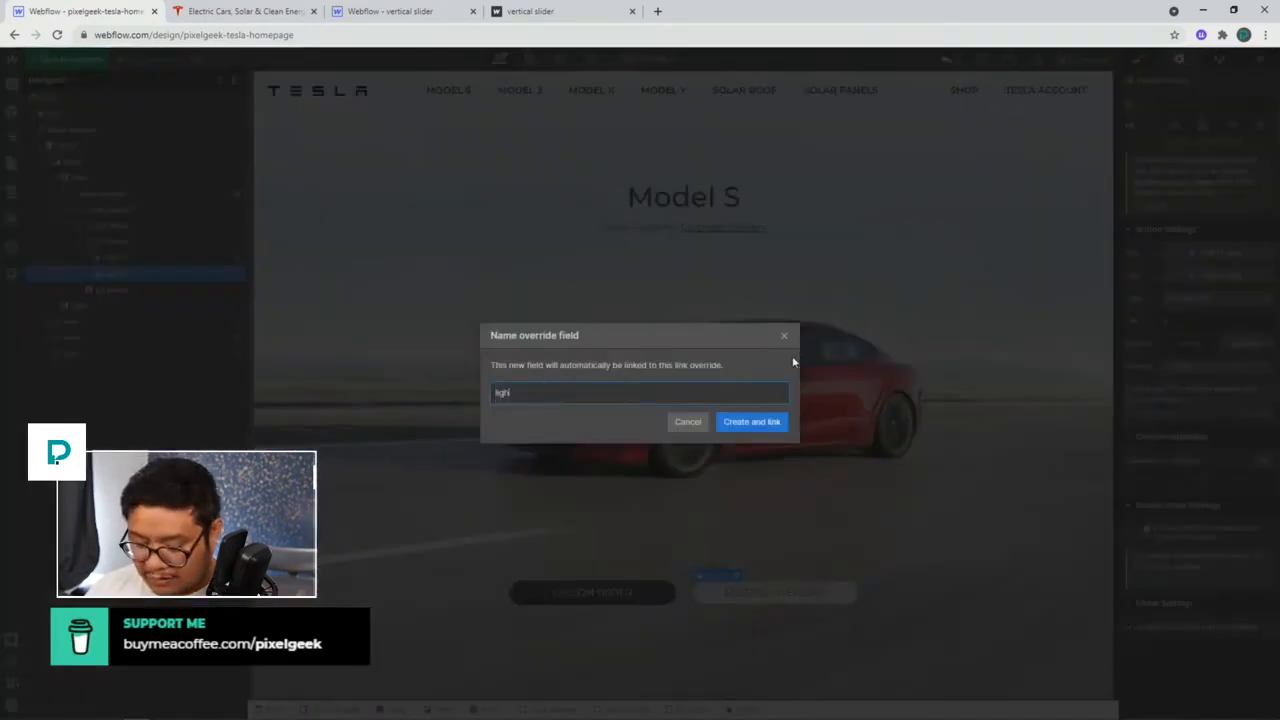
{"action": "type", "text": " link"}
{"action": "key", "text": "Return"}
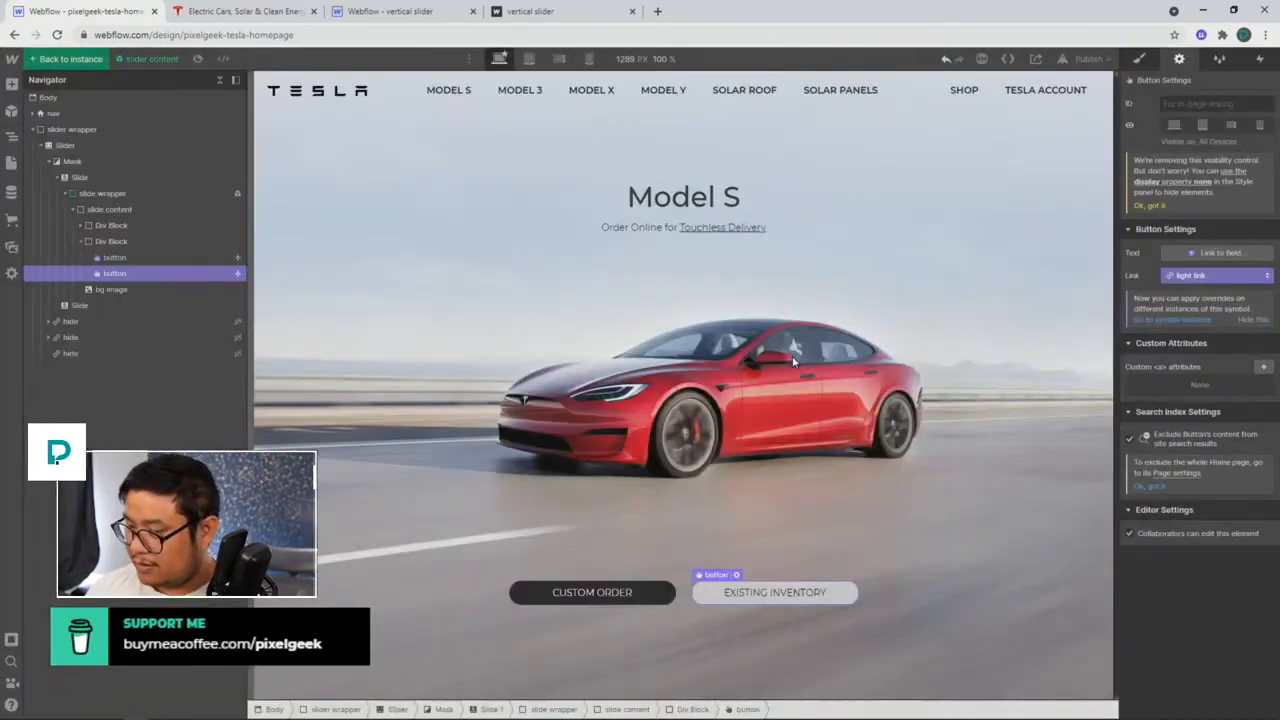
Step: Link the background image to a 'bg image' field and the Model S heading to 'product name'
{"action": "left_click", "coordinate": [551, 331]}
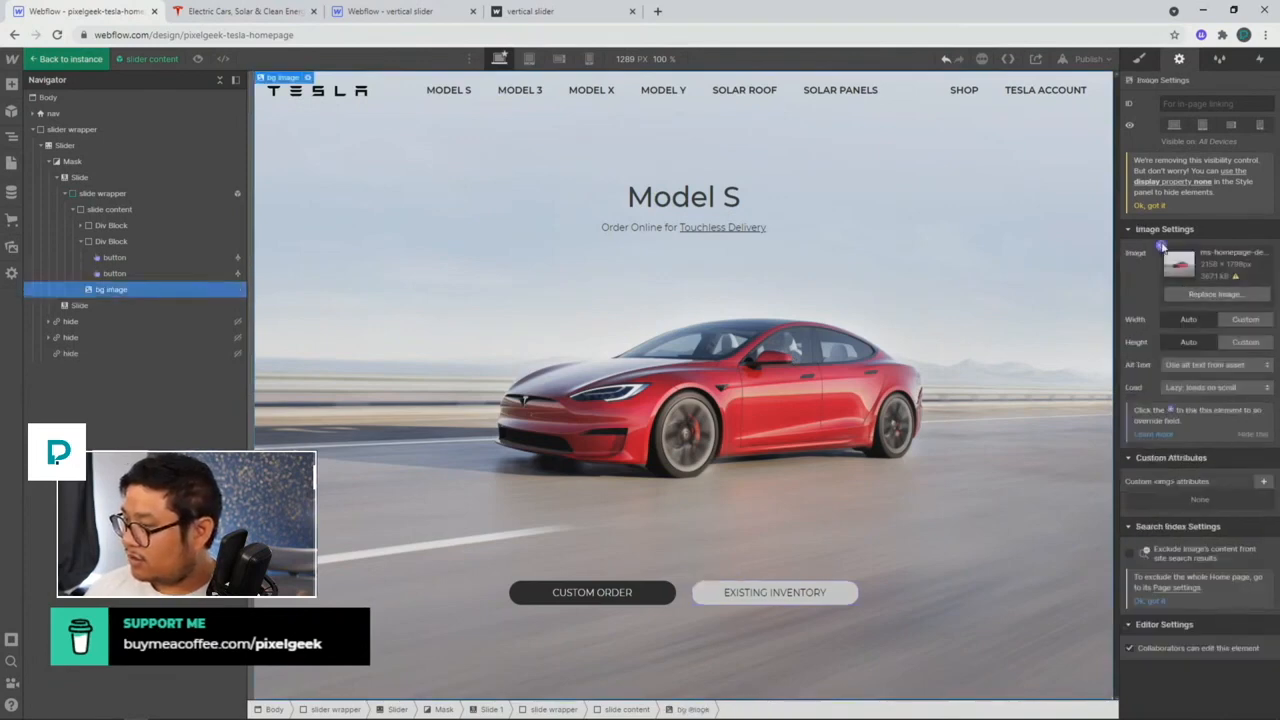
{"action": "left_click", "coordinate": [1163, 255]}
{"action": "left_click", "coordinate": [1163, 278]}
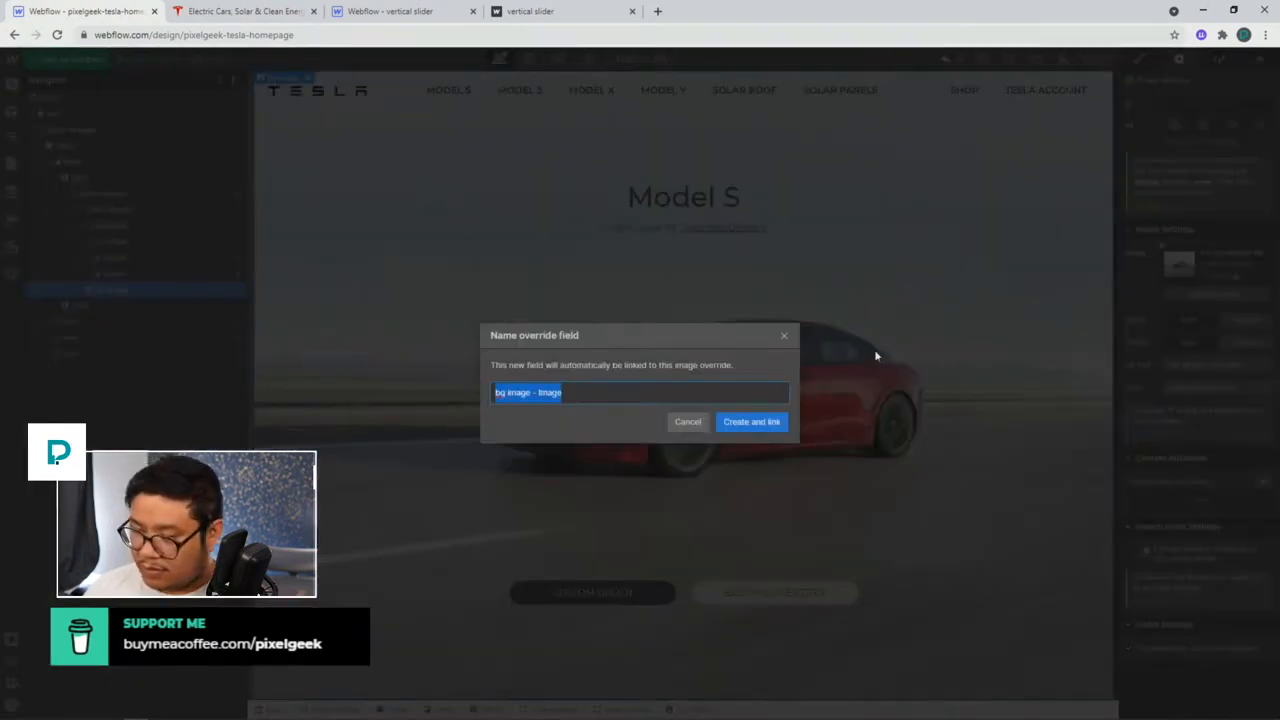
{"action": "type", "text": "bg image"}
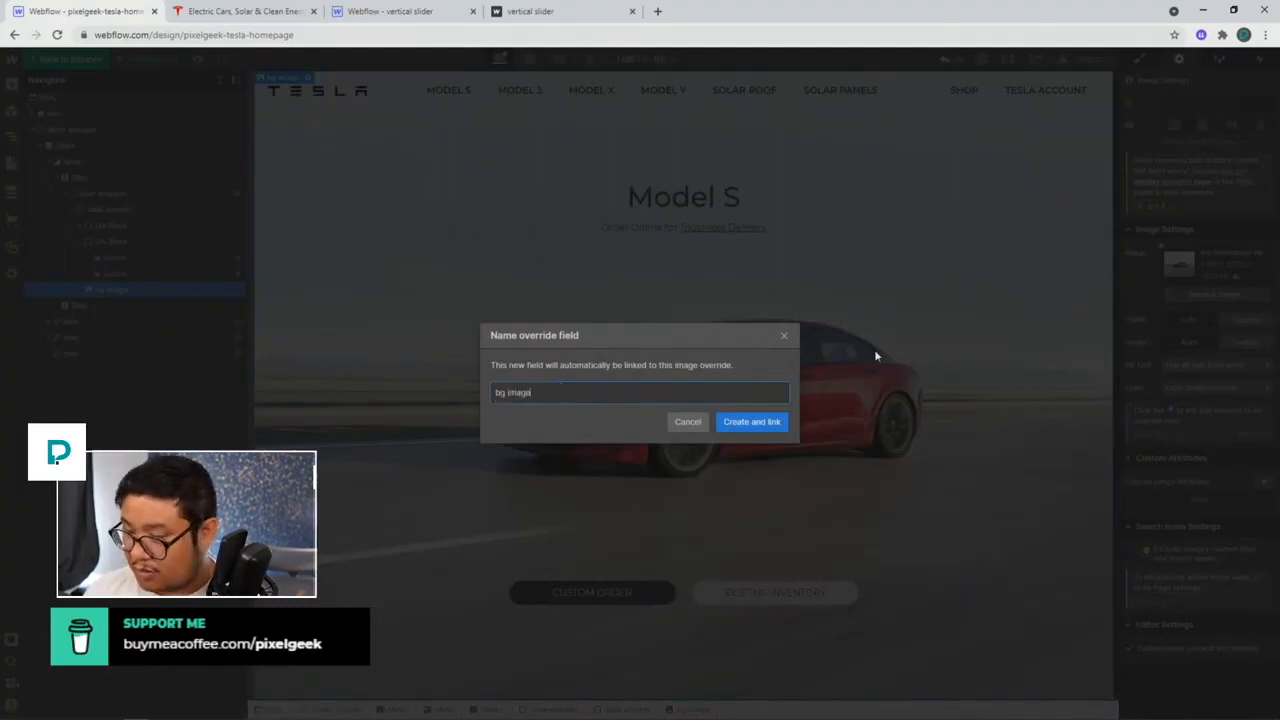
{"action": "key", "text": "Return"}
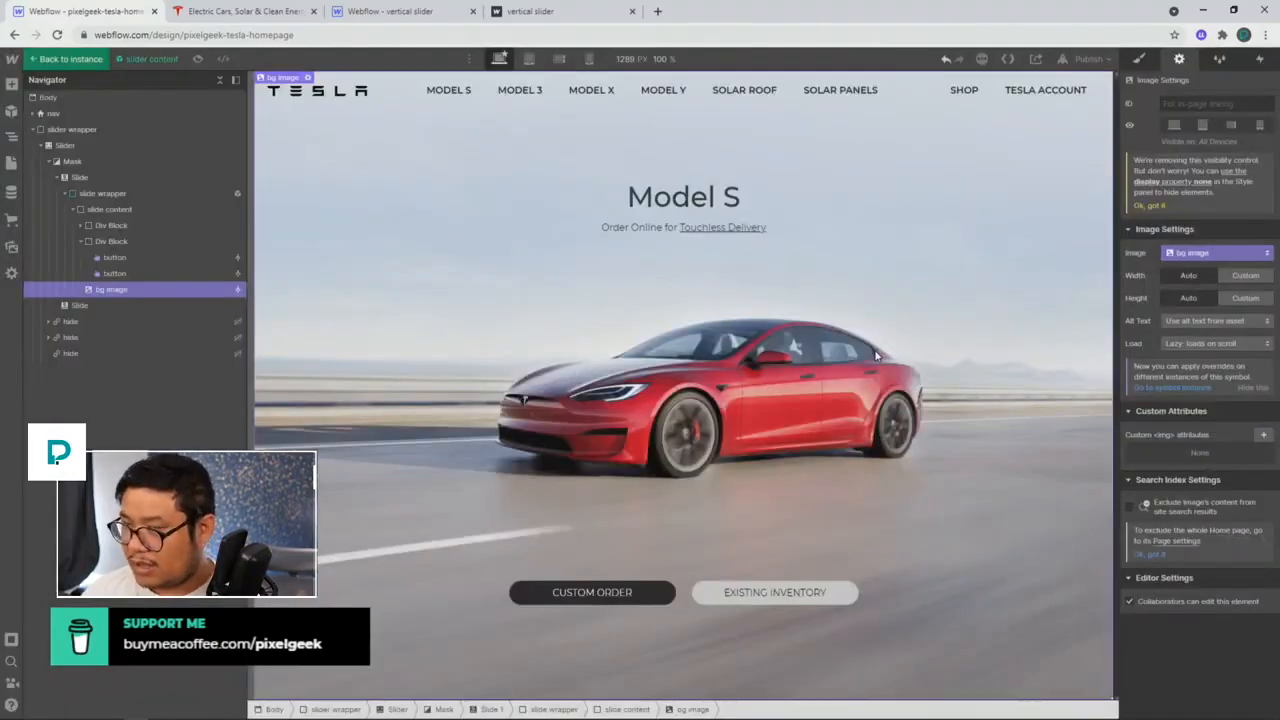
{"action": "left_click", "coordinate": [645, 203]}
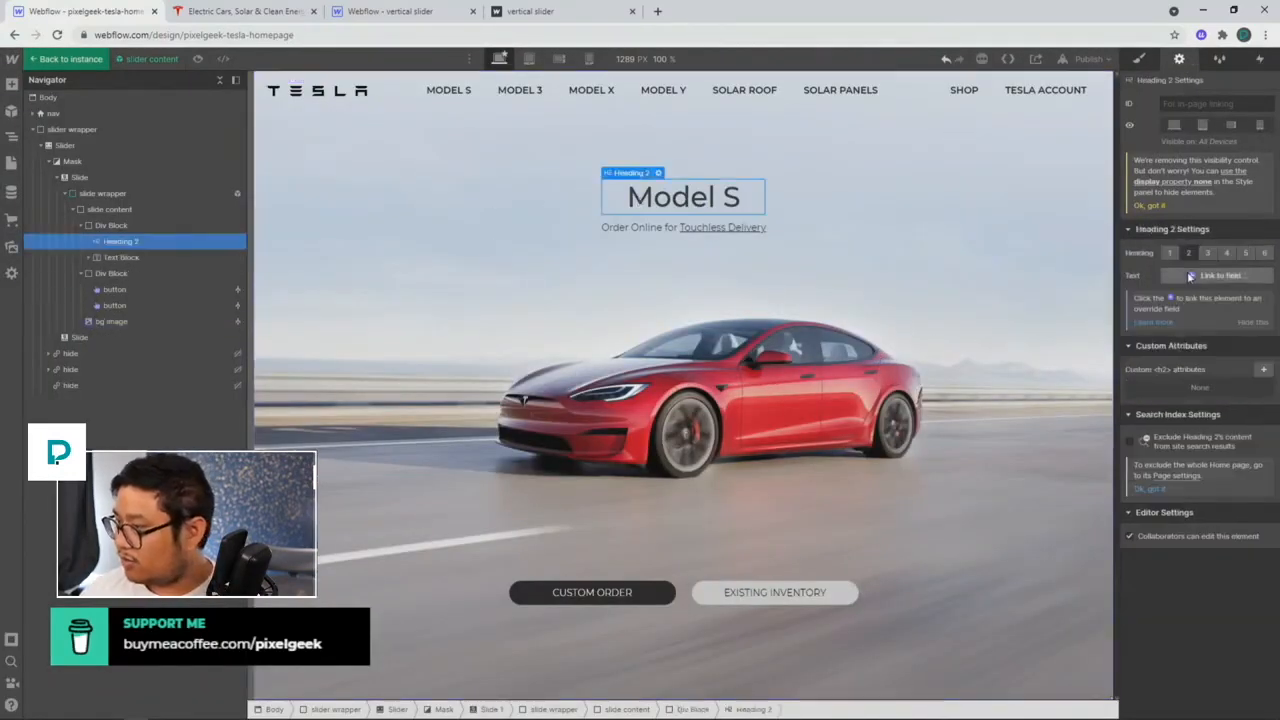
{"action": "left_click", "coordinate": [1189, 276]}
{"action": "left_click", "coordinate": [1188, 307]}
{"action": "type", "text": "product name"}
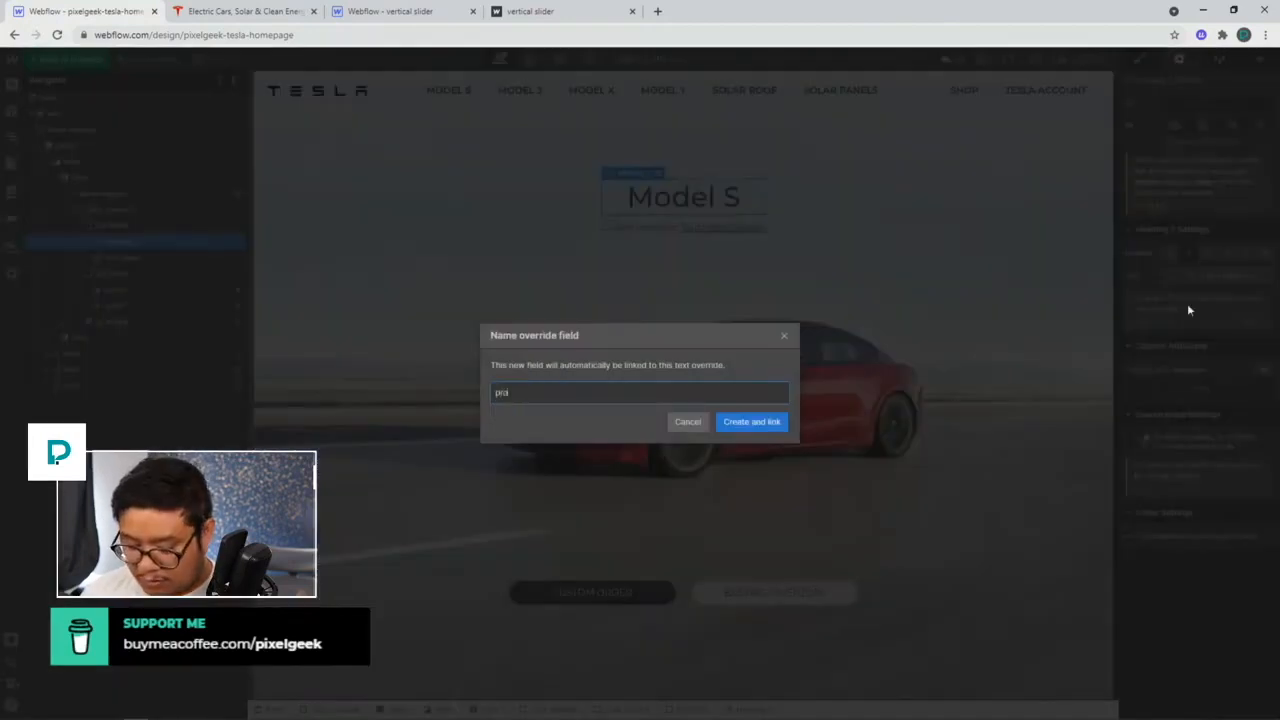
{"action": "key", "text": "Return"}
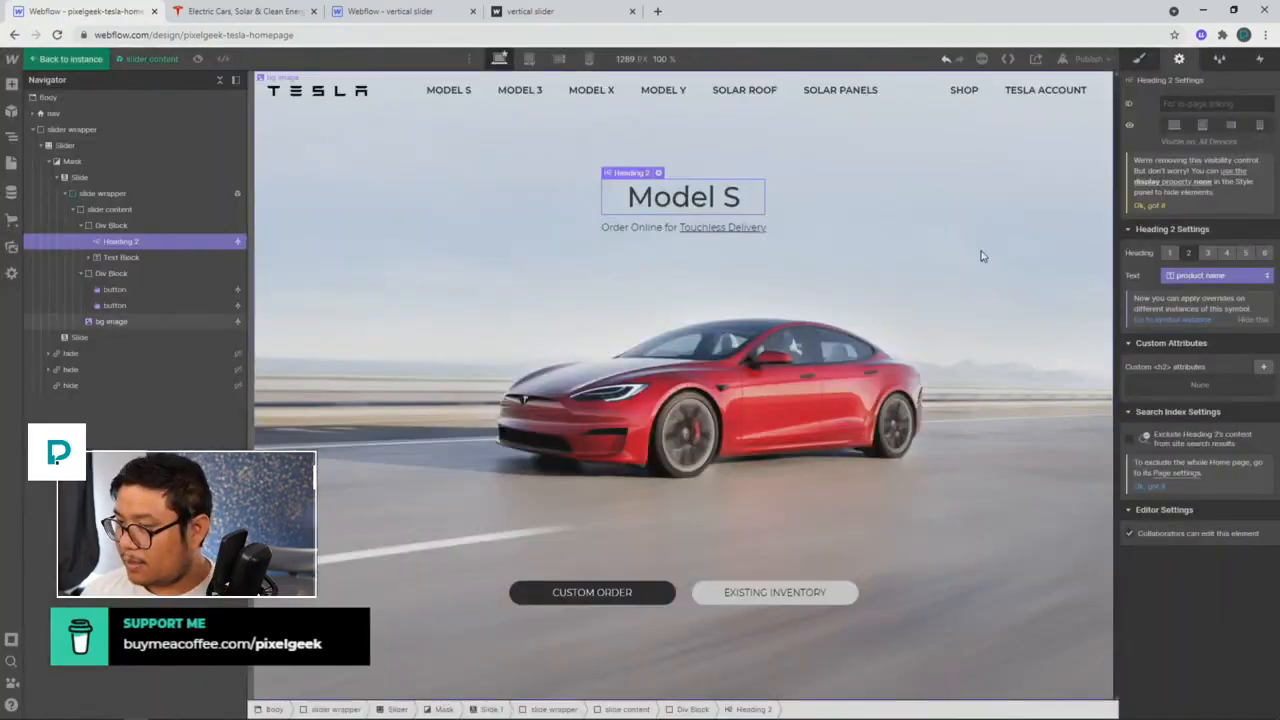
Step: Inspect the subtitle's Touchless Delivery inline link and check the Tesla site for reference
{"action": "left_click", "coordinate": [660, 227]}
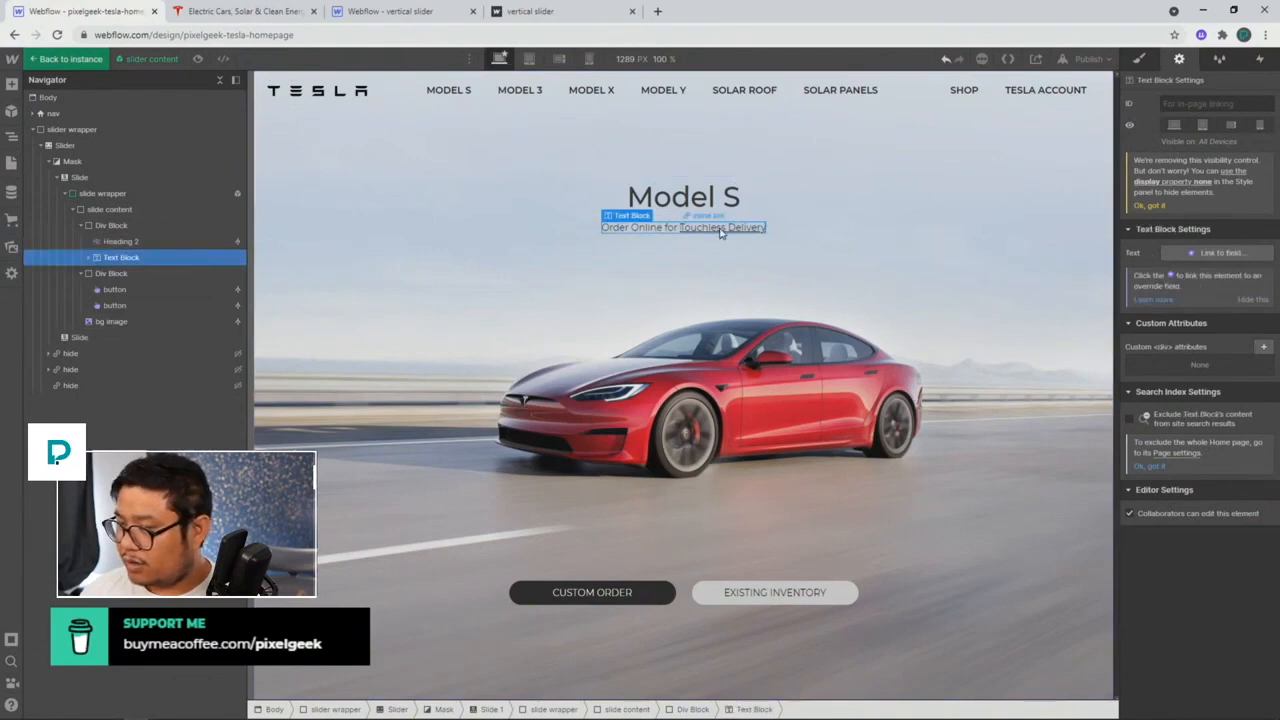
{"action": "left_click", "coordinate": [720, 233]}
{"action": "left_click", "coordinate": [646, 232]}
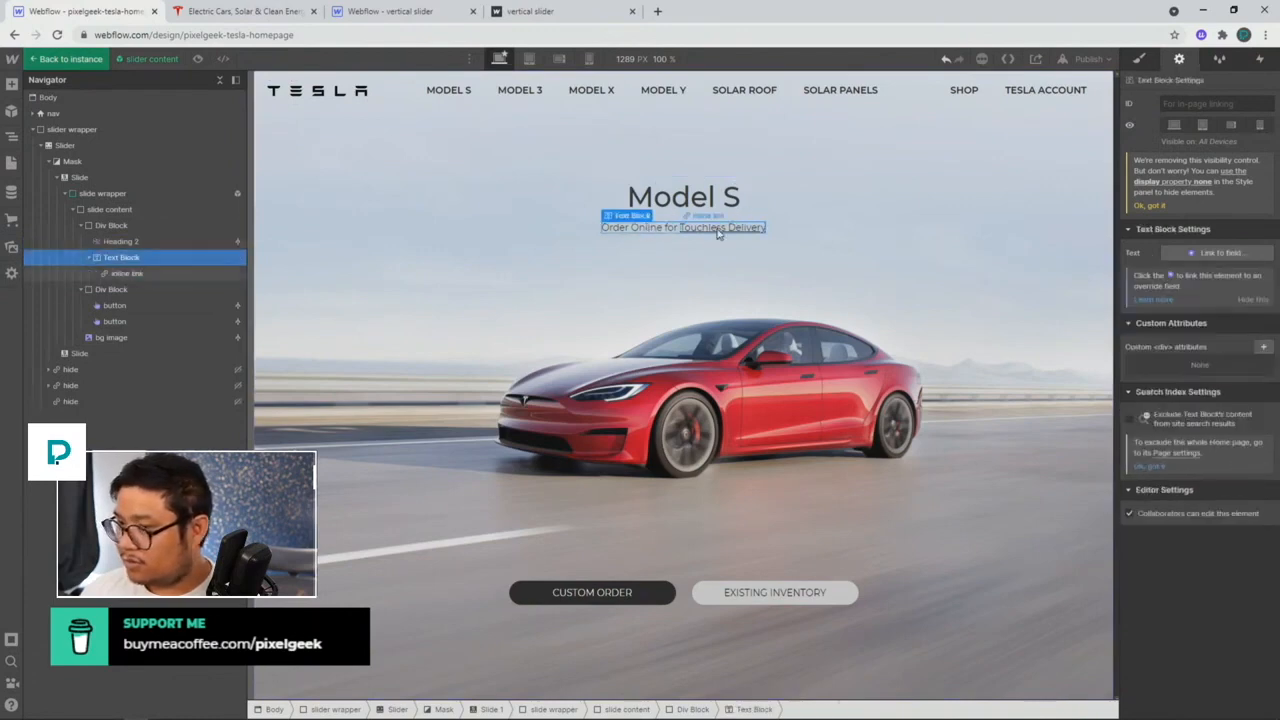
{"action": "left_click", "coordinate": [718, 233]}
{"action": "left_click", "coordinate": [645, 232]}
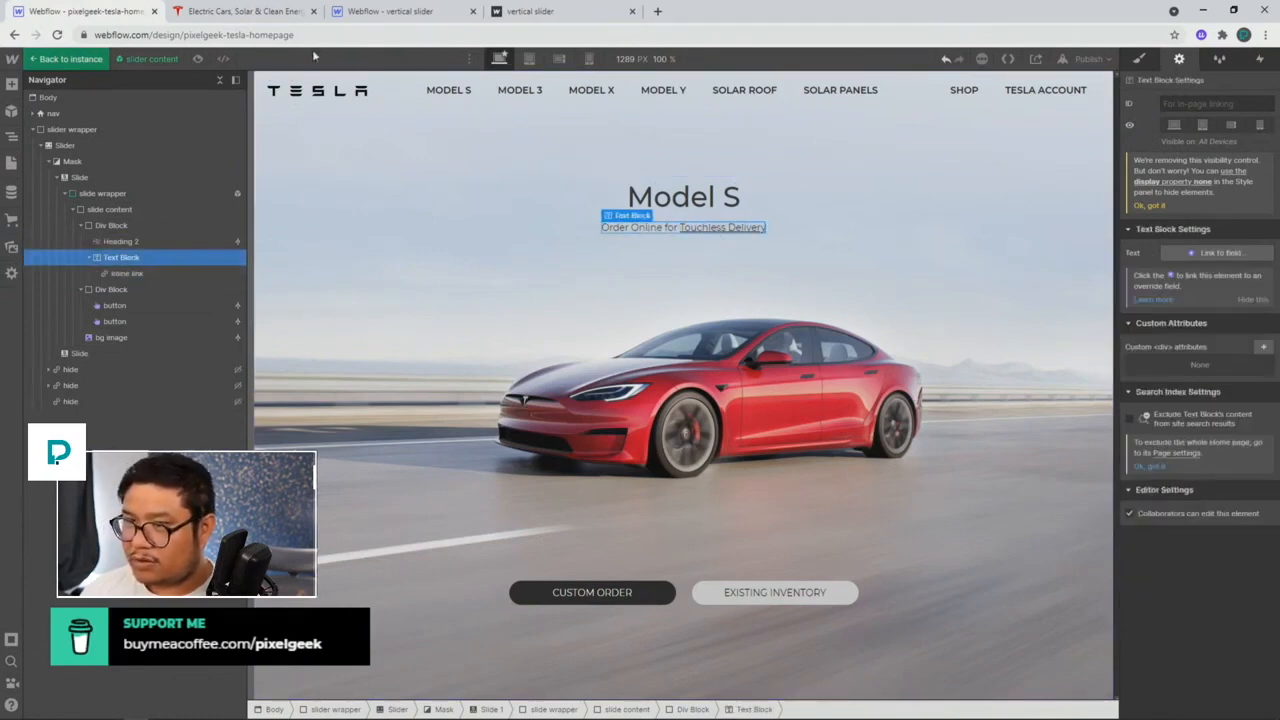
{"action": "left_click", "coordinate": [268, 12]}
{"action": "scroll", "coordinate": [410, 392], "scroll_direction": "down", "scroll_amount": 3}
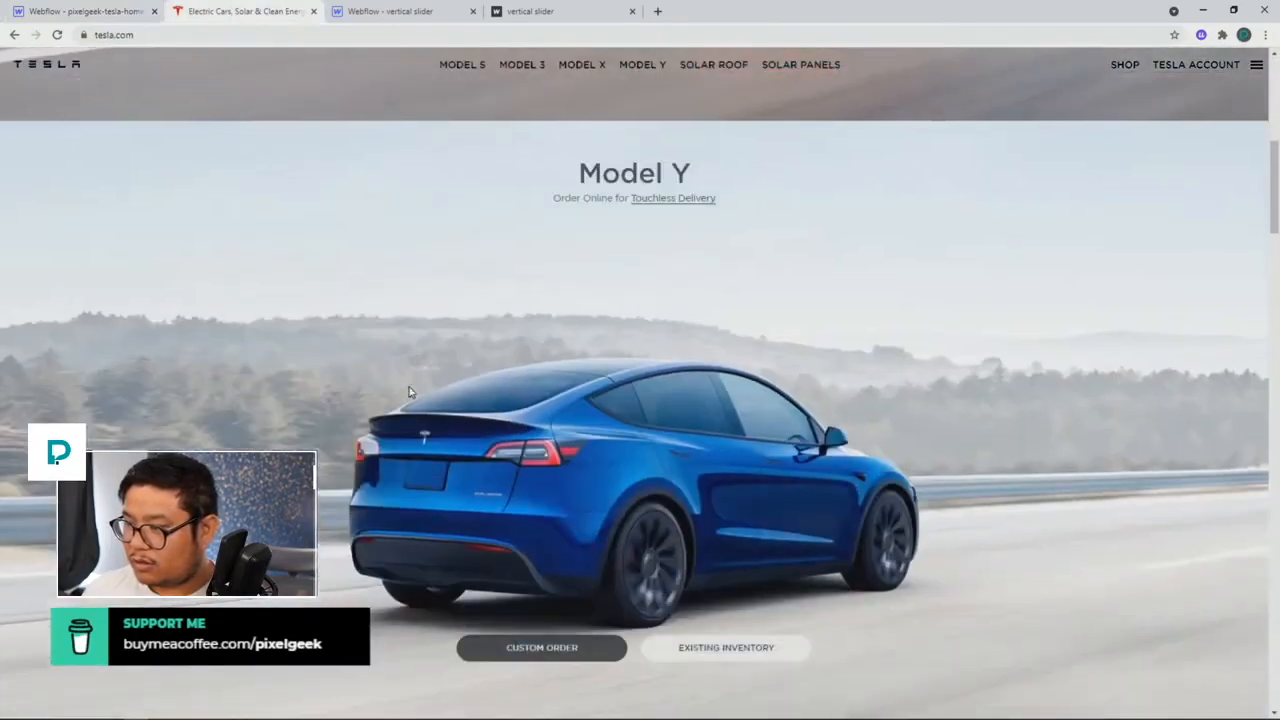
{"action": "scroll", "coordinate": [405, 390], "scroll_direction": "down", "scroll_amount": 3}
{"action": "scroll", "coordinate": [403, 390], "scroll_direction": "down", "scroll_amount": 3}
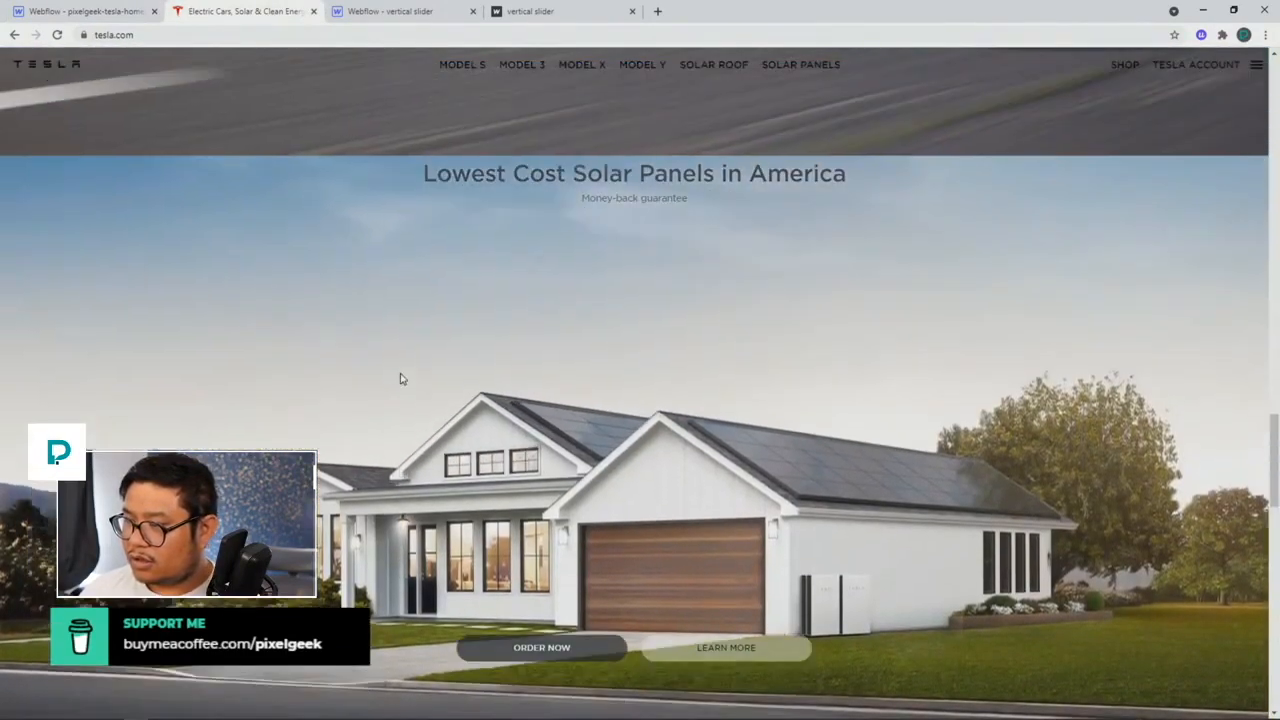
{"action": "scroll", "coordinate": [401, 377], "scroll_direction": "down", "scroll_amount": 2}
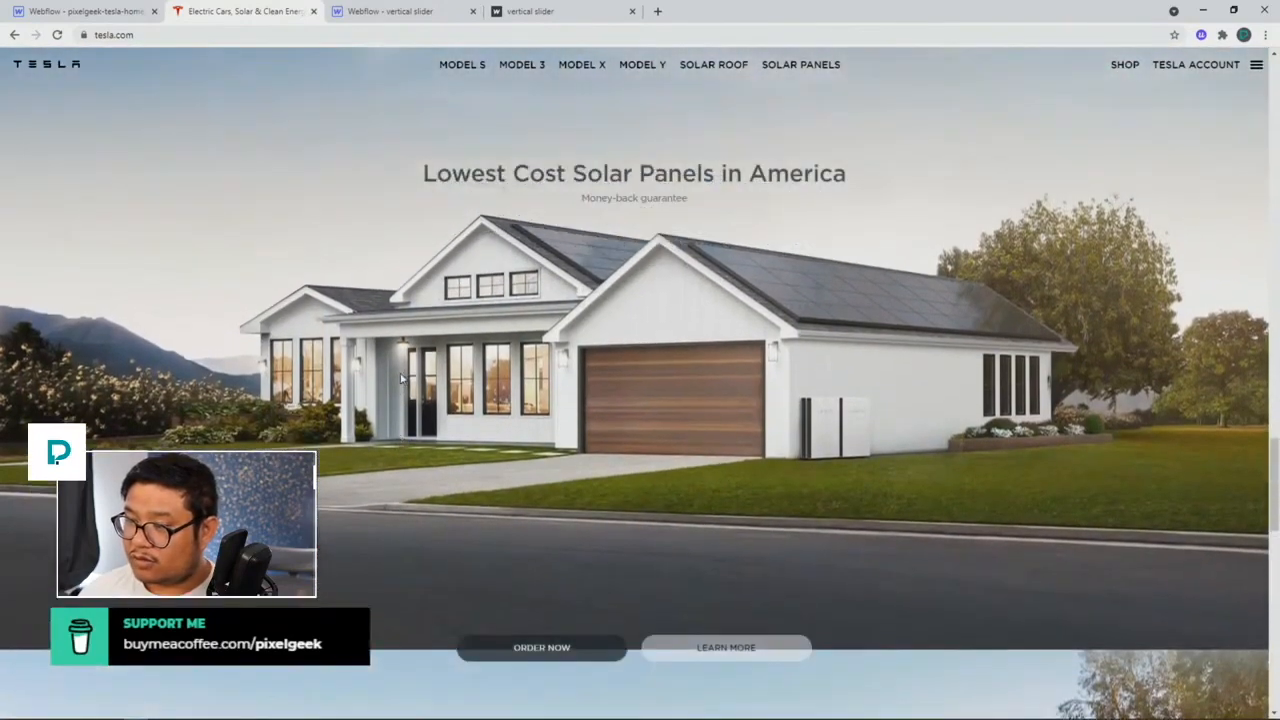
{"action": "scroll", "coordinate": [401, 377], "scroll_direction": "down", "scroll_amount": 2}
{"action": "scroll", "coordinate": [401, 377], "scroll_direction": "down", "scroll_amount": 2}
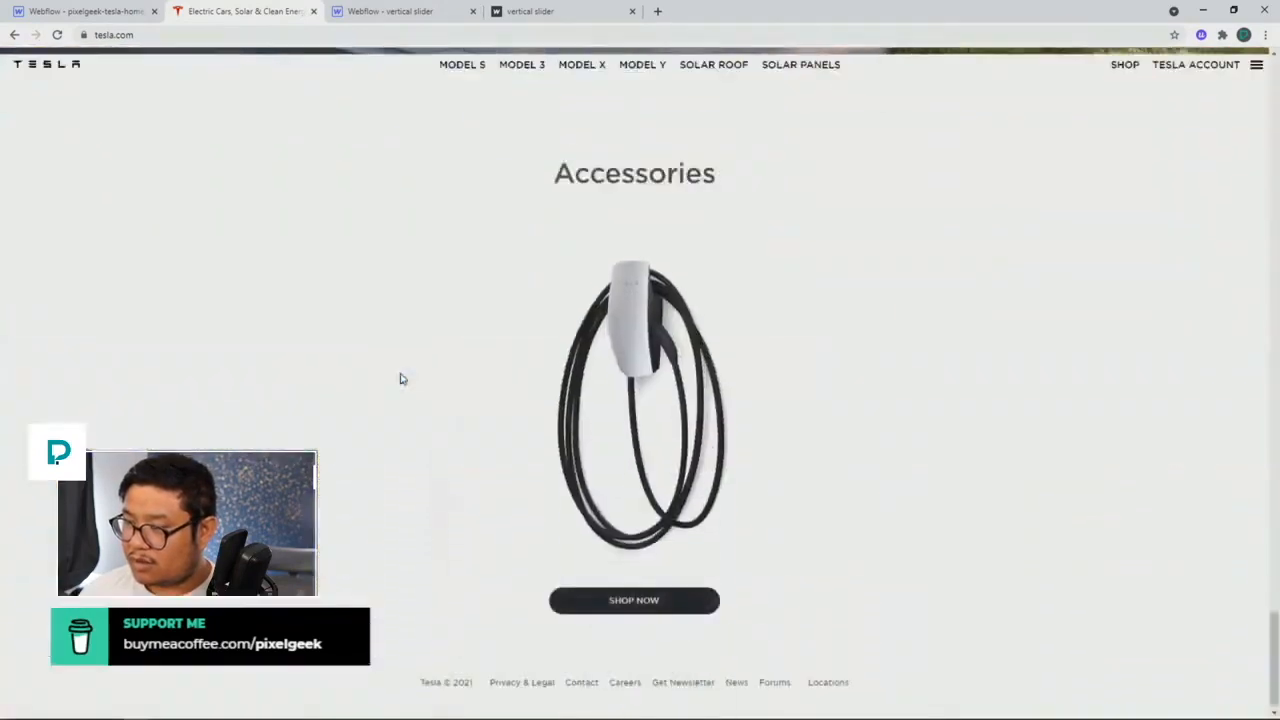
{"action": "left_click", "coordinate": [138, 15]}
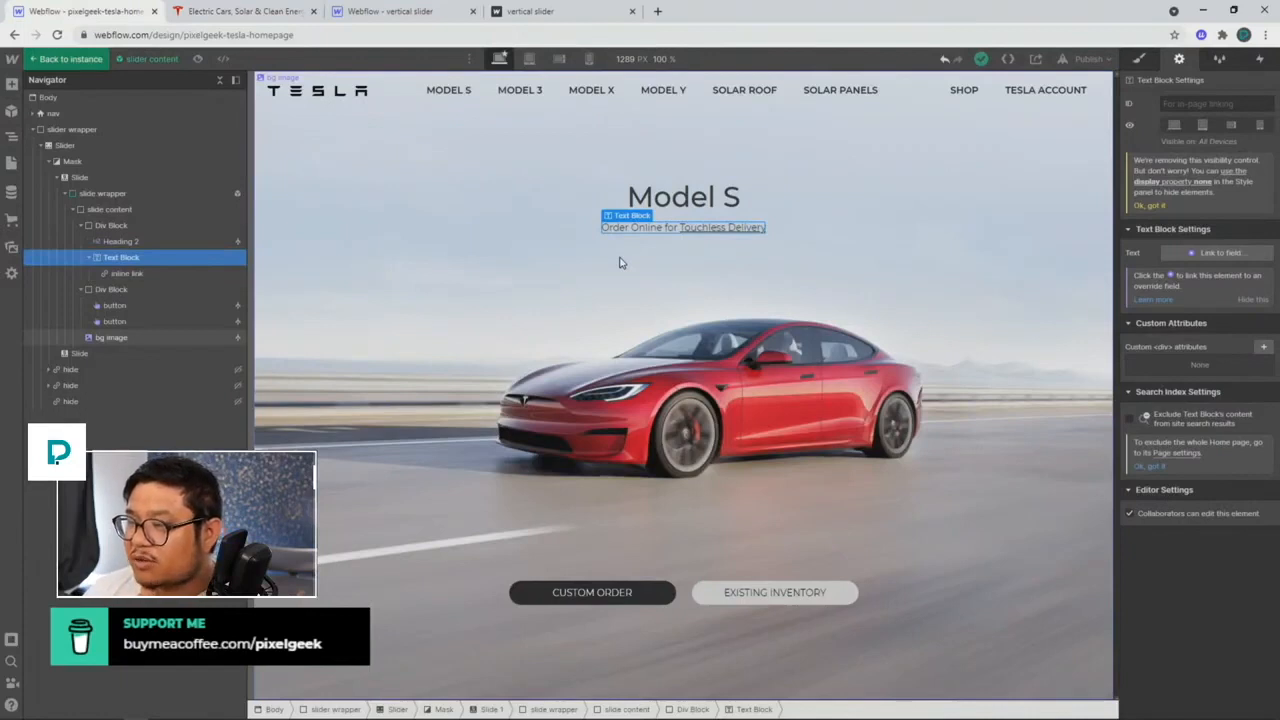
Step: Remove the Touchless Delivery link and change the subtitle text to 'supporting copy'
{"action": "left_click", "coordinate": [716, 230]}
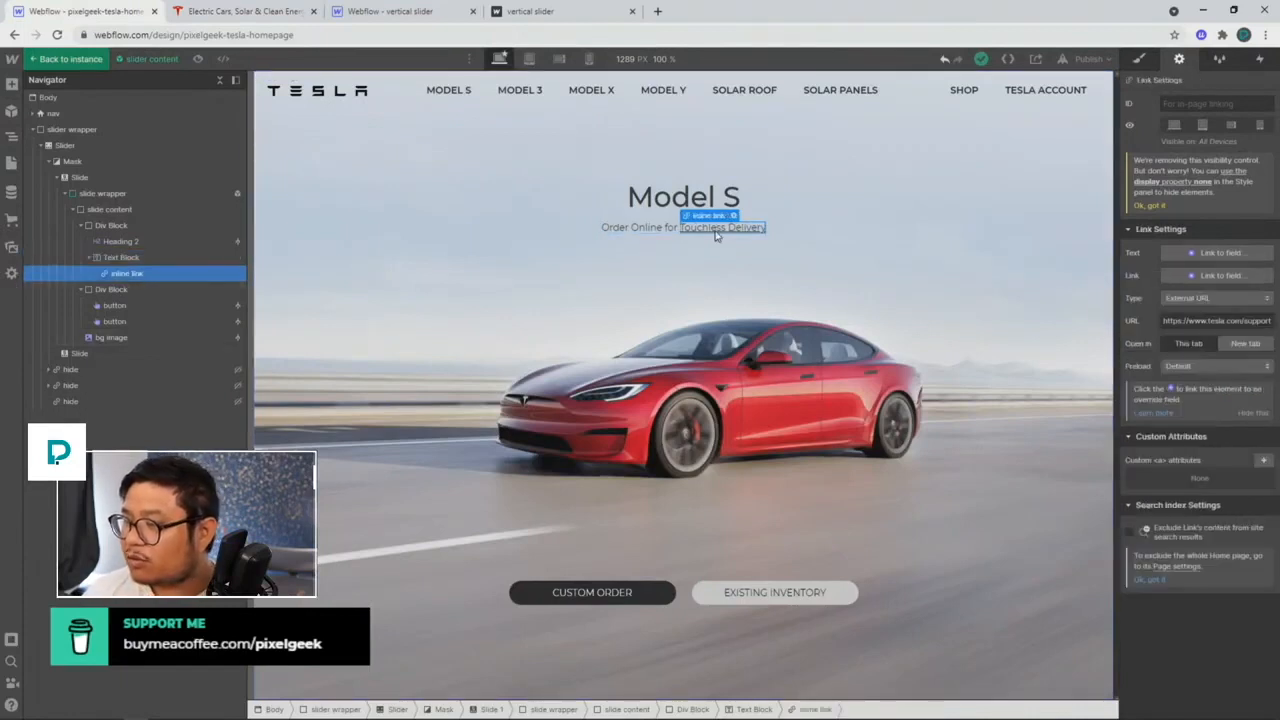
{"action": "left_click", "coordinate": [1140, 60]}
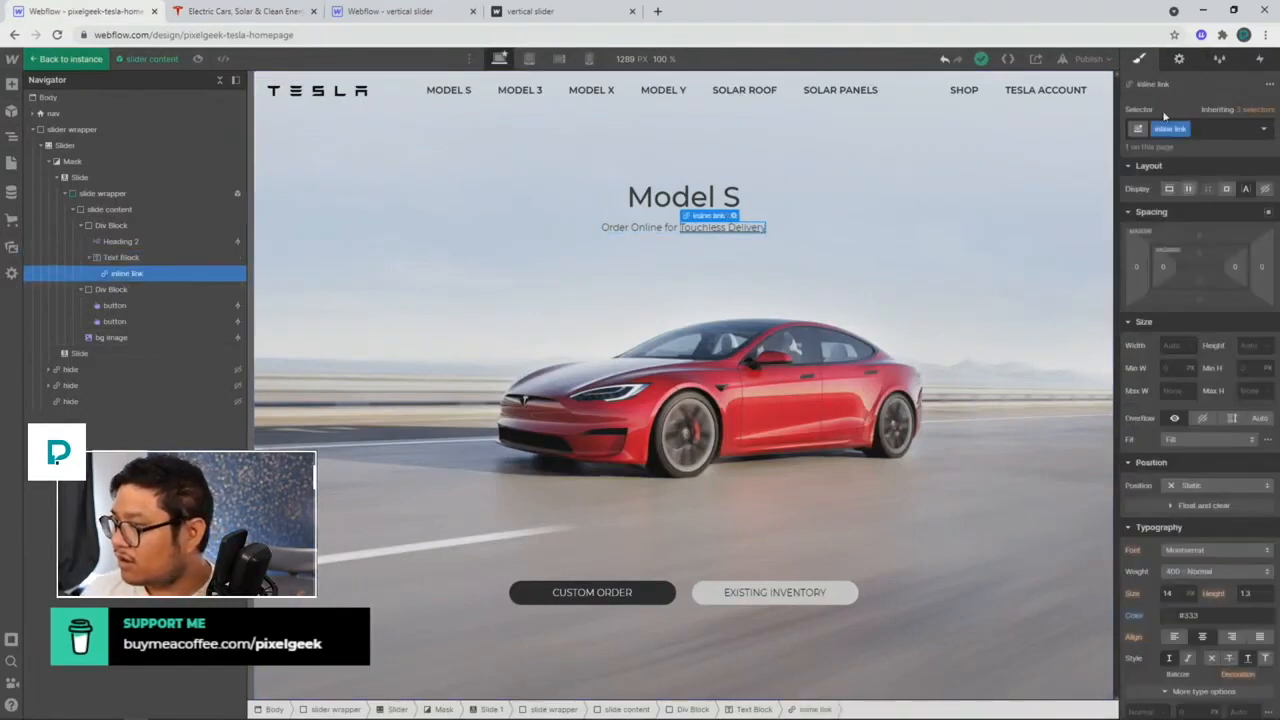
{"action": "double_click", "coordinate": [732, 232]}
{"action": "left_click_drag", "start_coordinate": [681, 227], "coordinate": [817, 232]}
{"action": "key", "text": "BackSpace"}
{"action": "key", "text": "ctrl+a"}
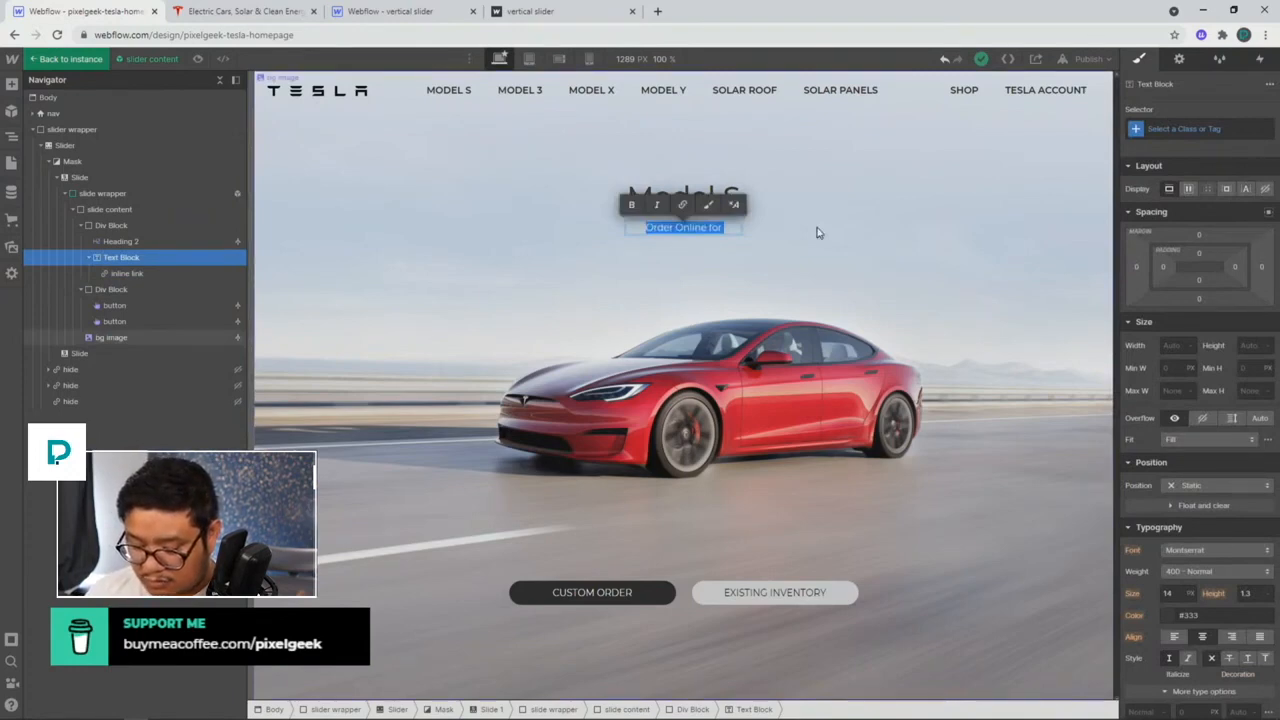
{"action": "type", "text": "supporting copy"}
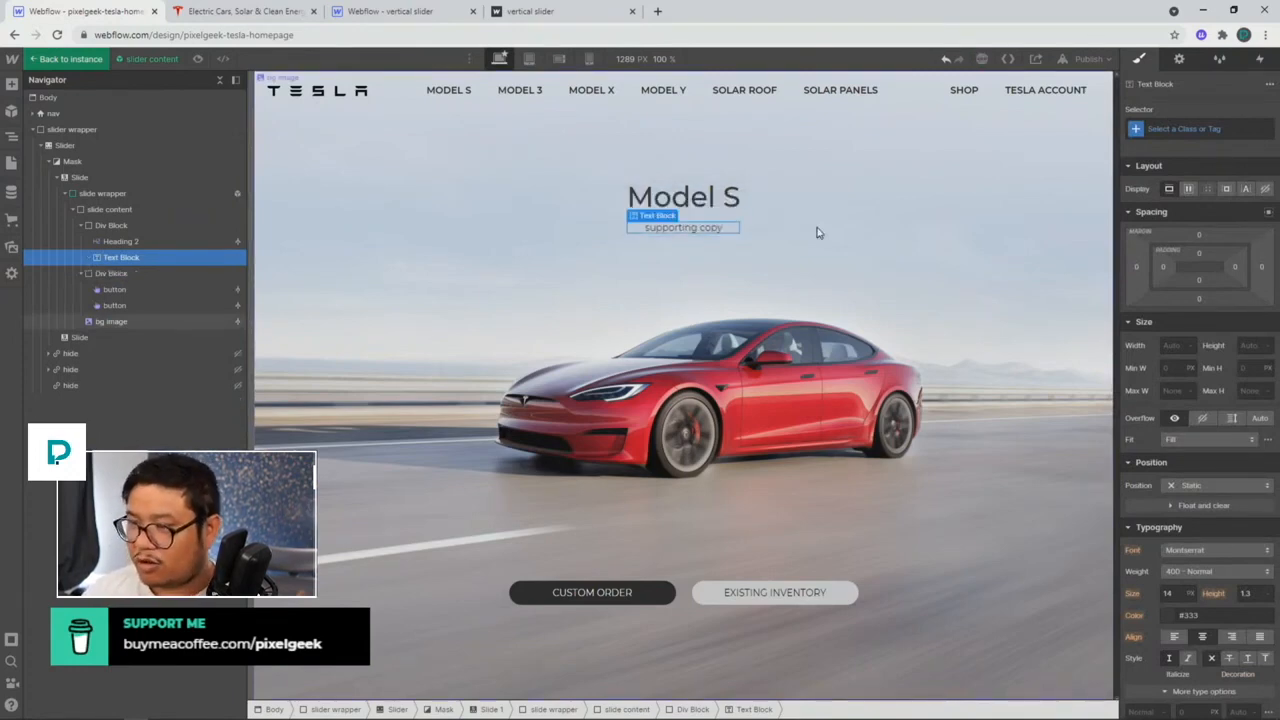
Step: Link the subtitle text to a new override field named 'supporting copy'
{"action": "left_click", "coordinate": [1179, 58]}
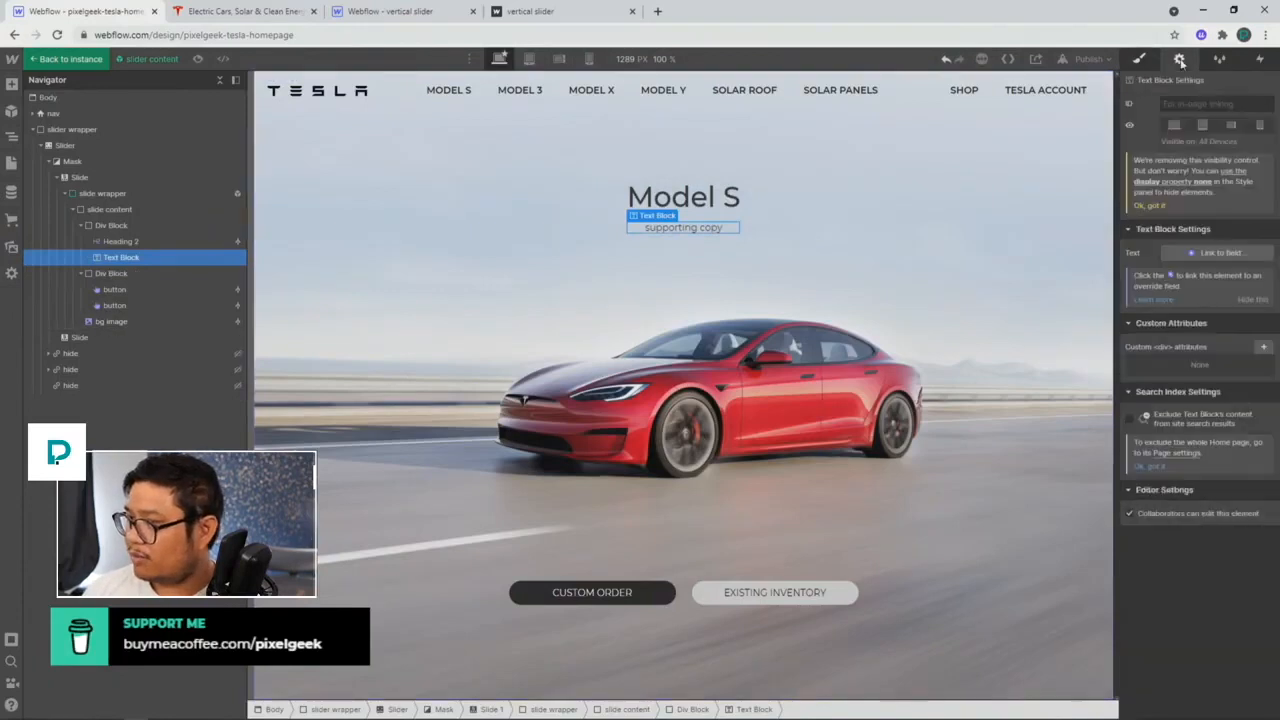
{"action": "left_click", "coordinate": [1192, 252]}
{"action": "left_click", "coordinate": [1194, 287]}
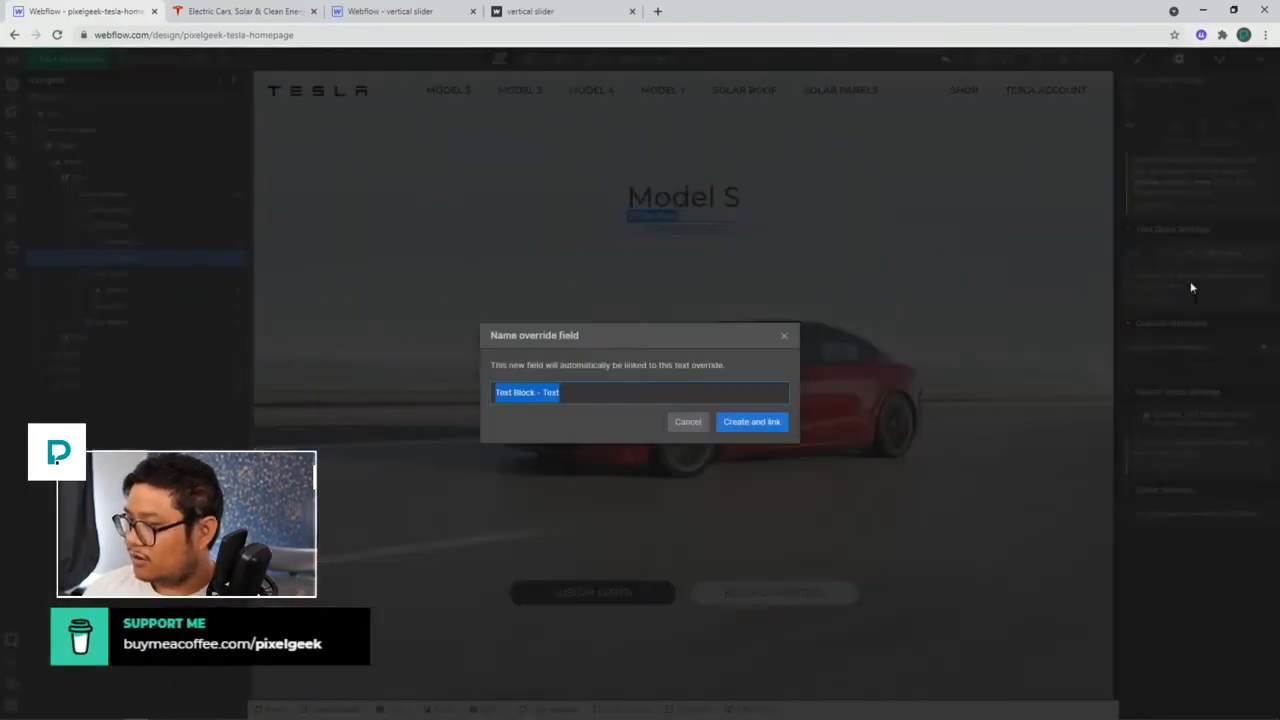
{"action": "type", "text": "supporting copy"}
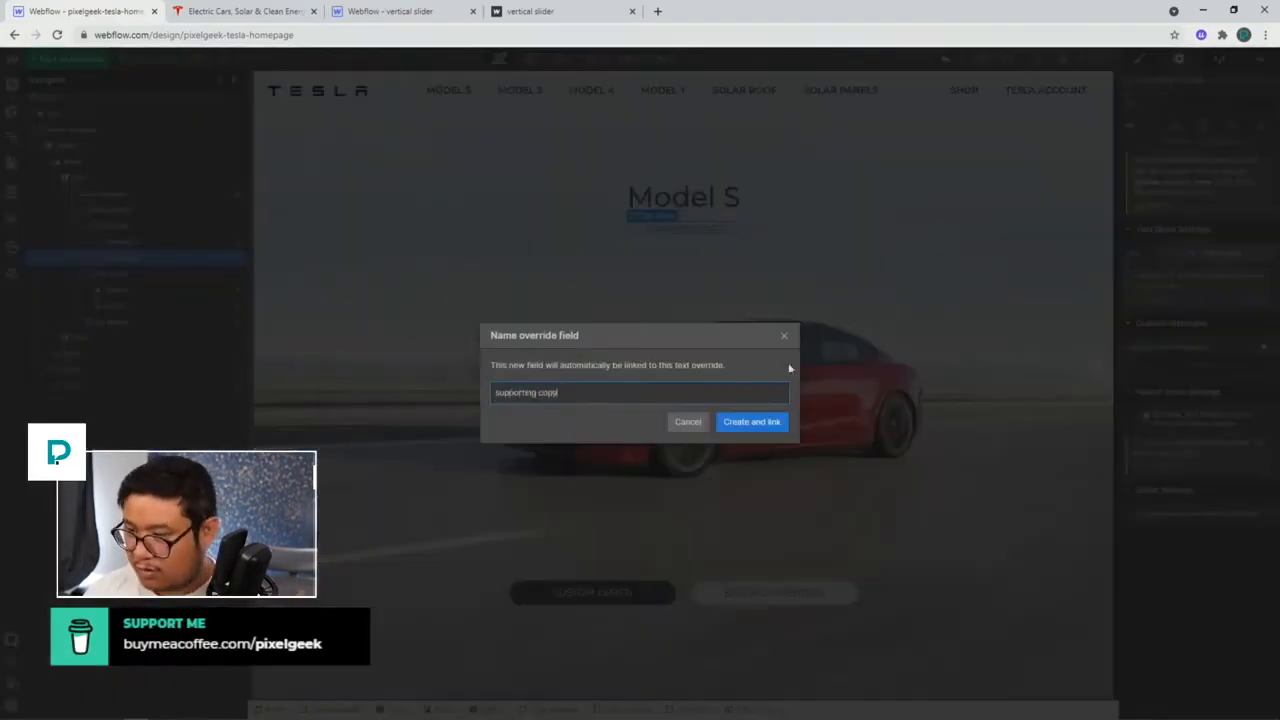
{"action": "key", "text": "Return"}
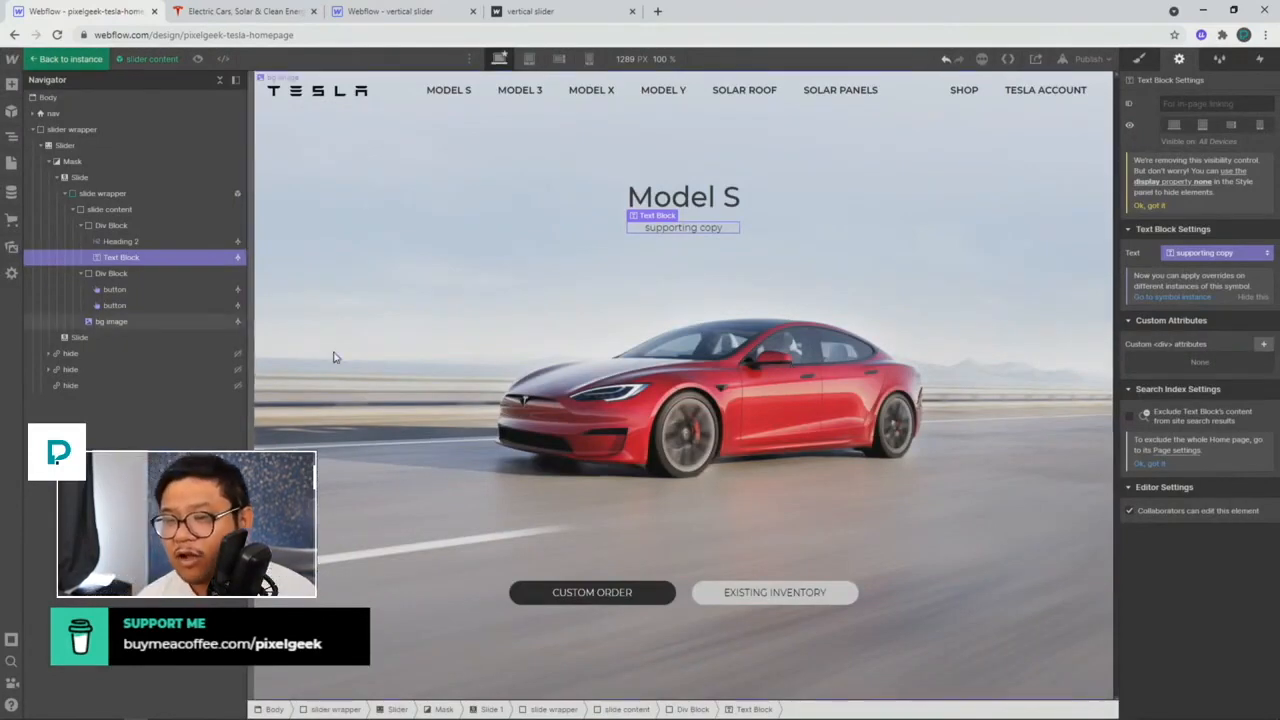
Step: Return from the symbol to the Home page and compare Slide 1 and Slide 2 with Tesla.com
{"action": "left_click", "coordinate": [660, 200]}
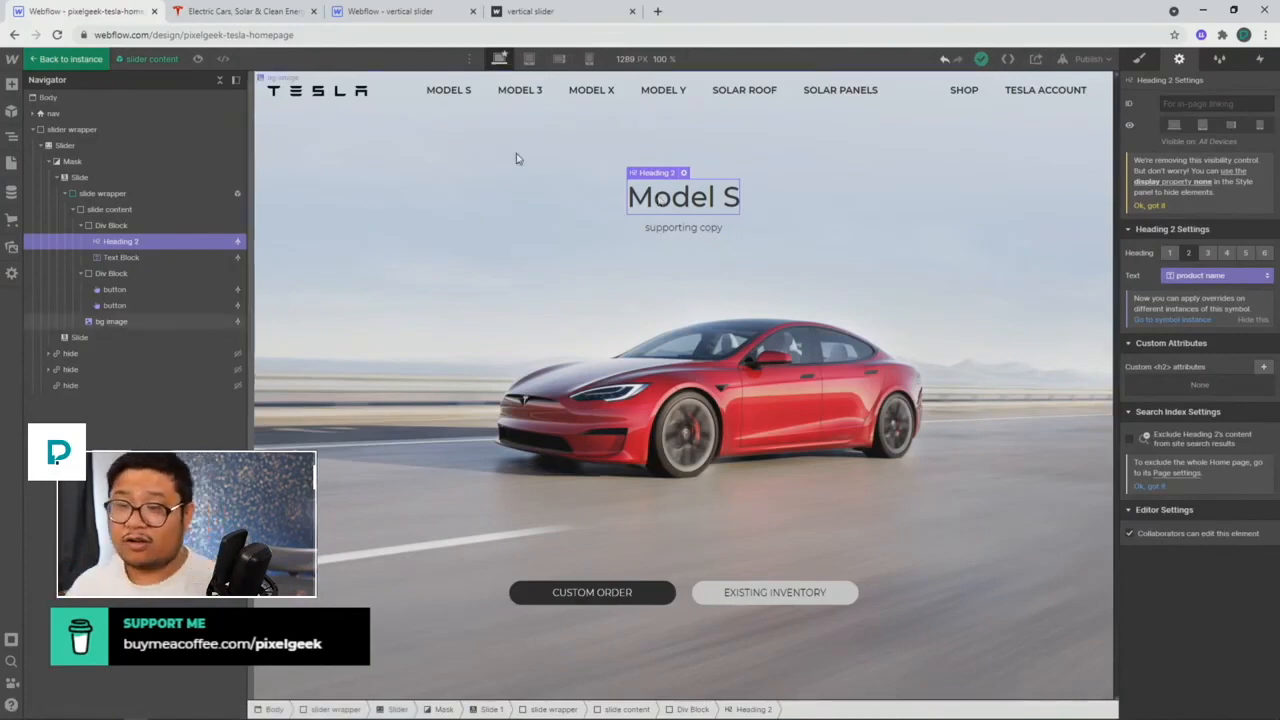
{"action": "left_click", "coordinate": [78, 59]}
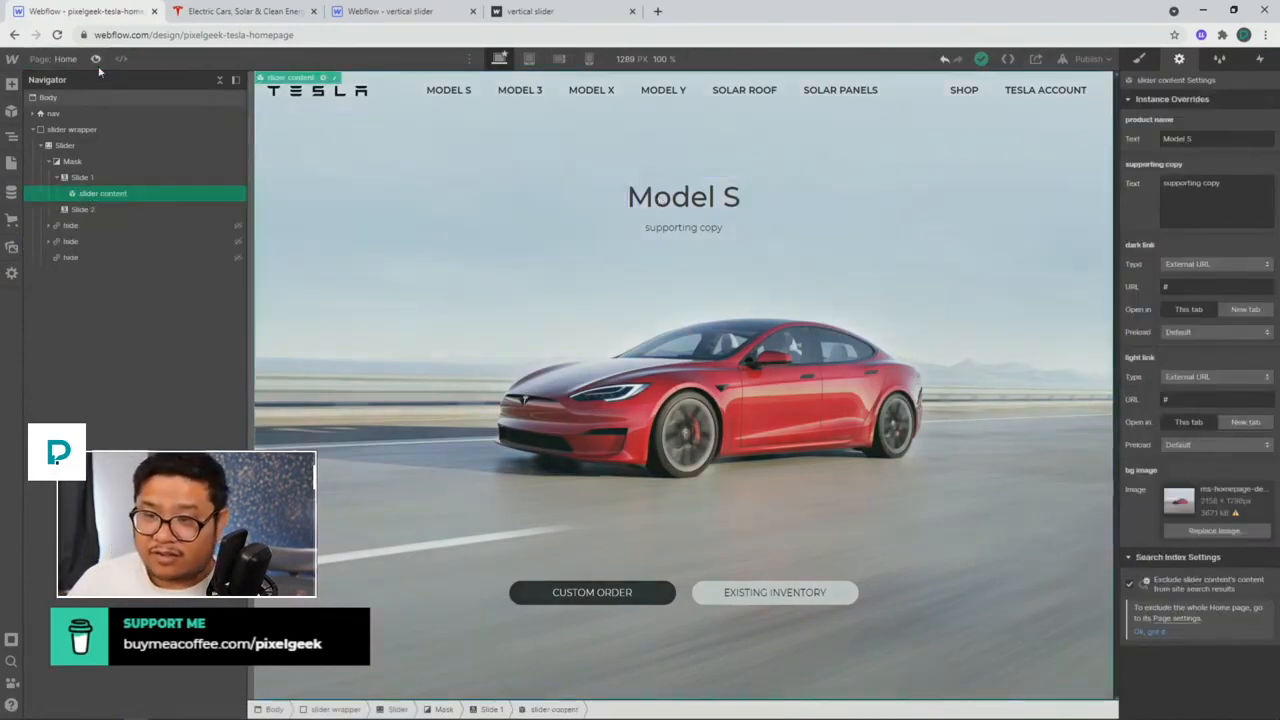
{"action": "left_click", "coordinate": [99, 209]}
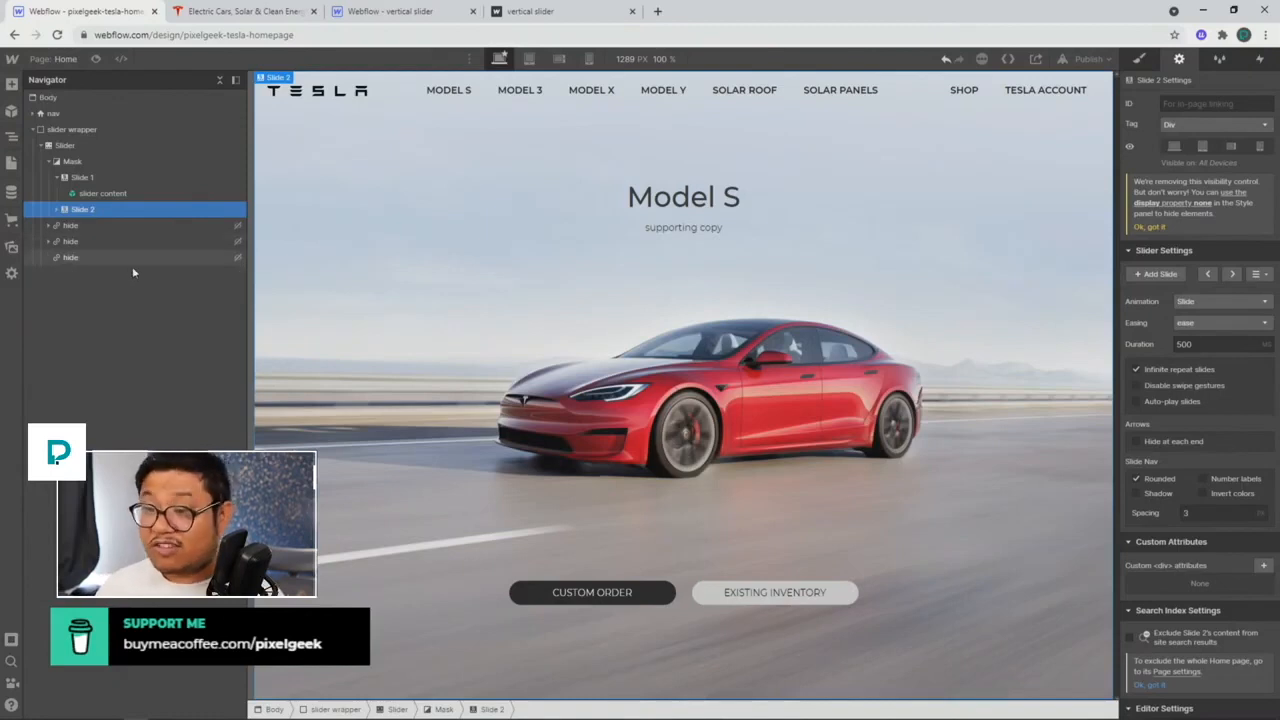
{"action": "left_click", "coordinate": [98, 177]}
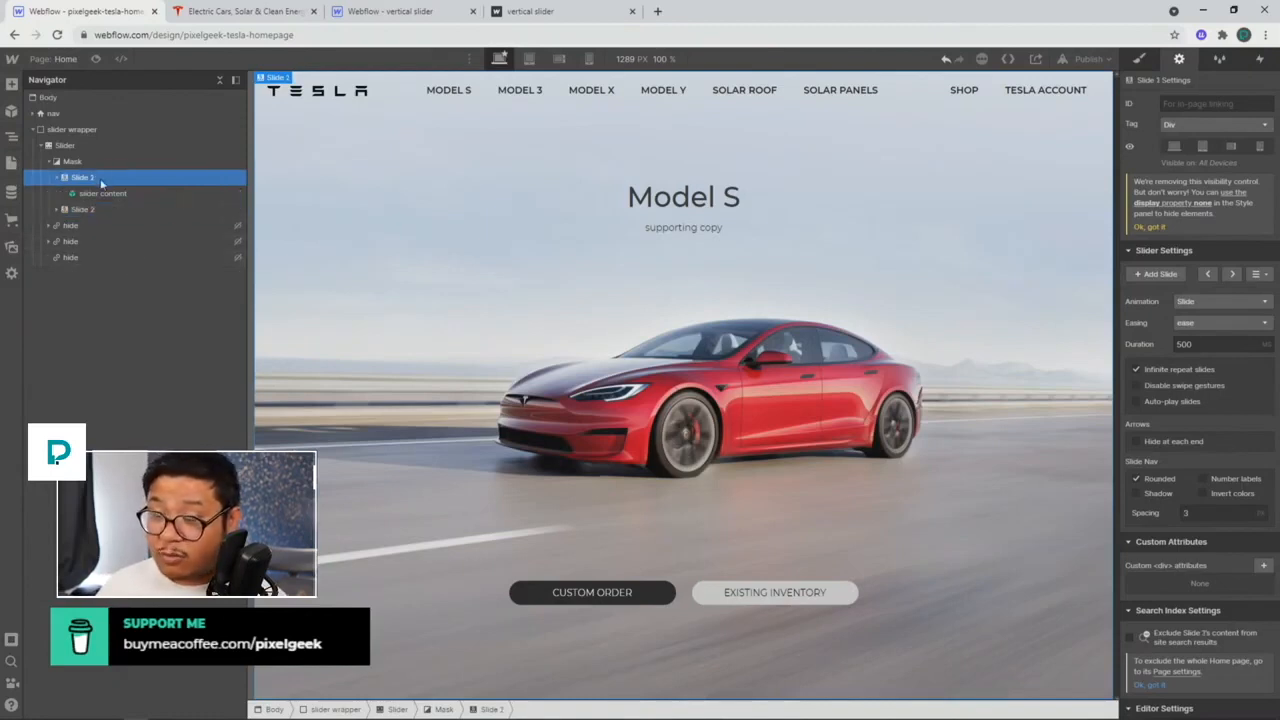
{"action": "left_click", "coordinate": [83, 209]}
{"action": "left_click", "coordinate": [235, 11]}
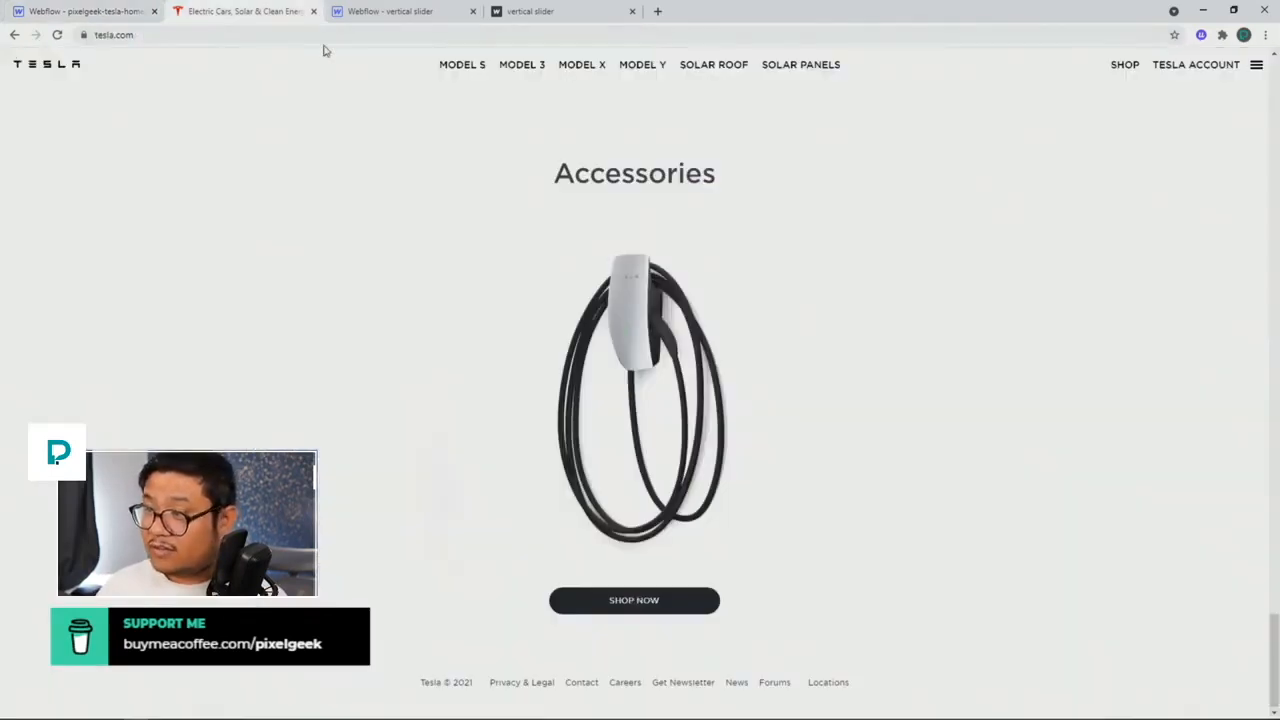
{"action": "left_click", "coordinate": [88, 12]}
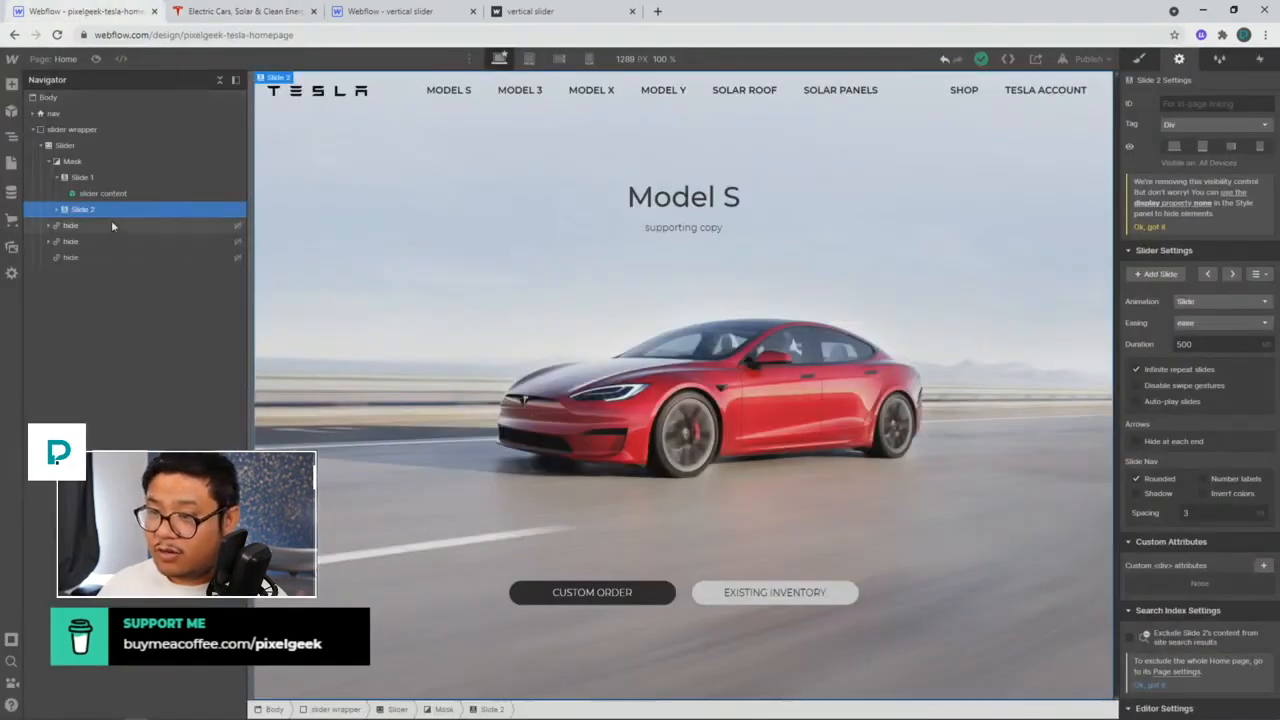
Step: On Slide 2's instance, override product name to 'Model 3' and supporting copy to 'Order online'
{"action": "left_click", "coordinate": [703, 204]}
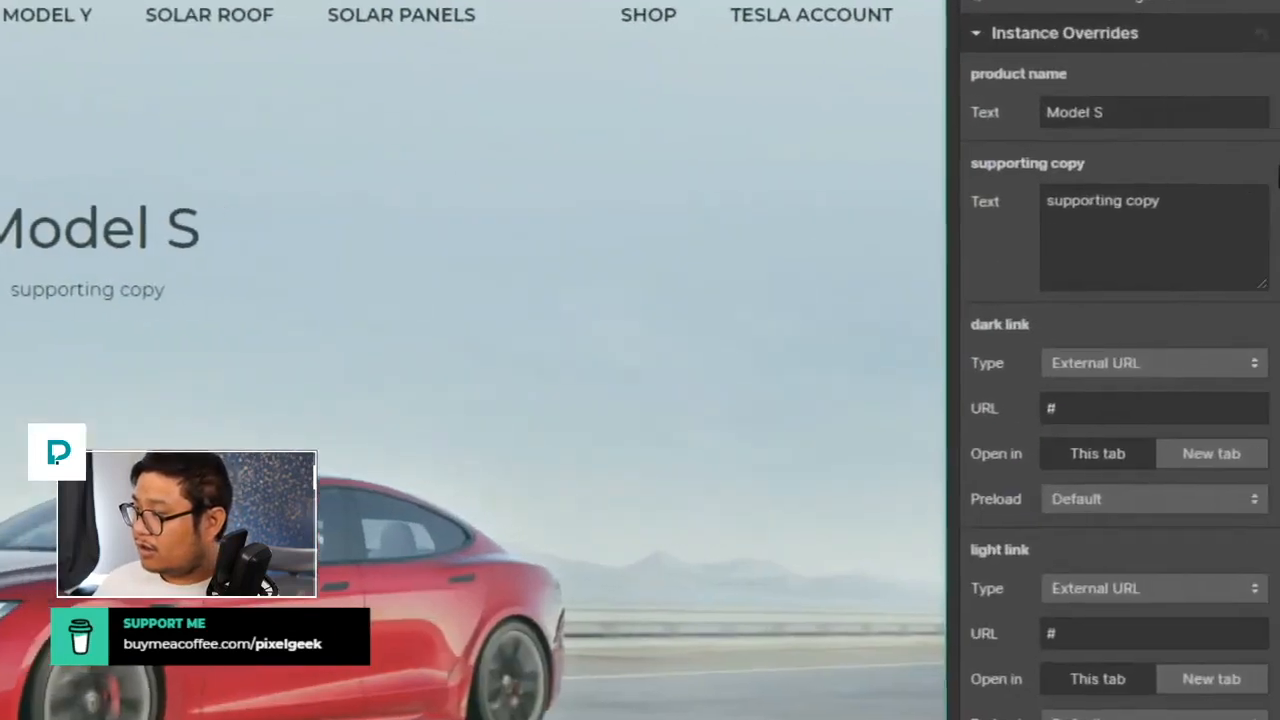
{"action": "left_click", "coordinate": [1128, 110]}
{"action": "key", "text": "BackSpace"}
{"action": "type", "text": "#"}
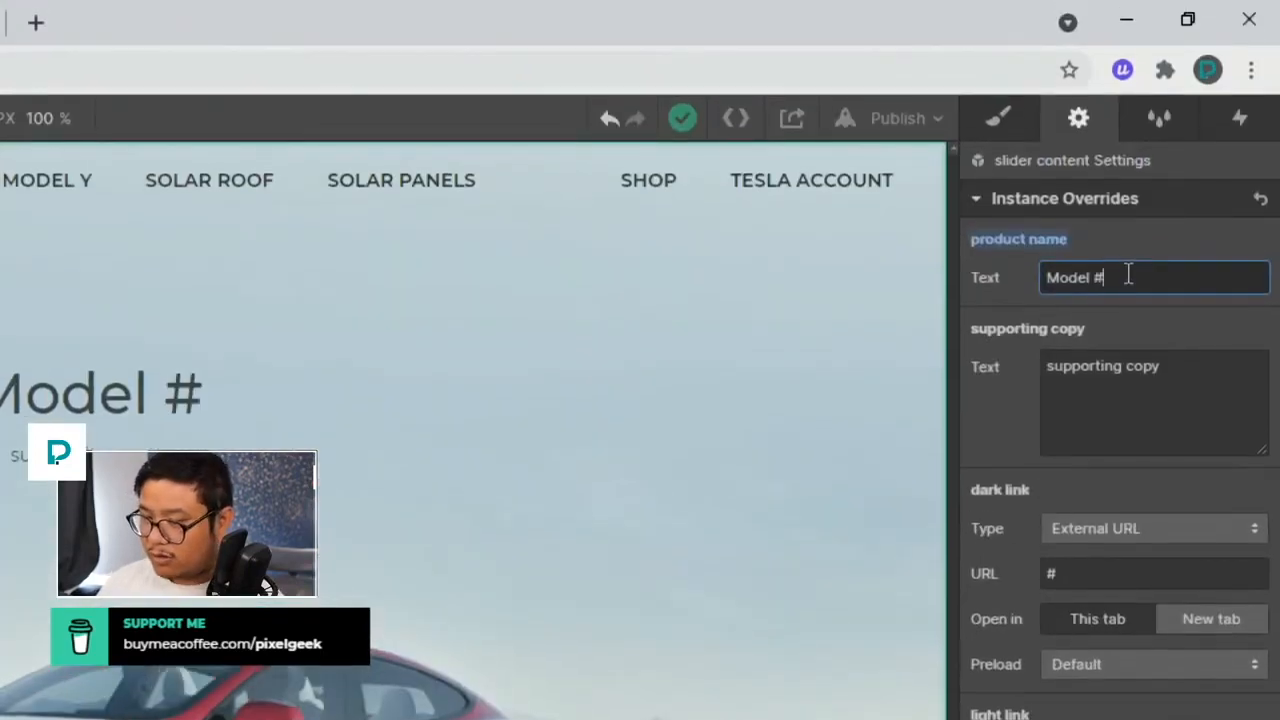
{"action": "key", "text": "BackSpace"}
{"action": "type", "text": "3"}
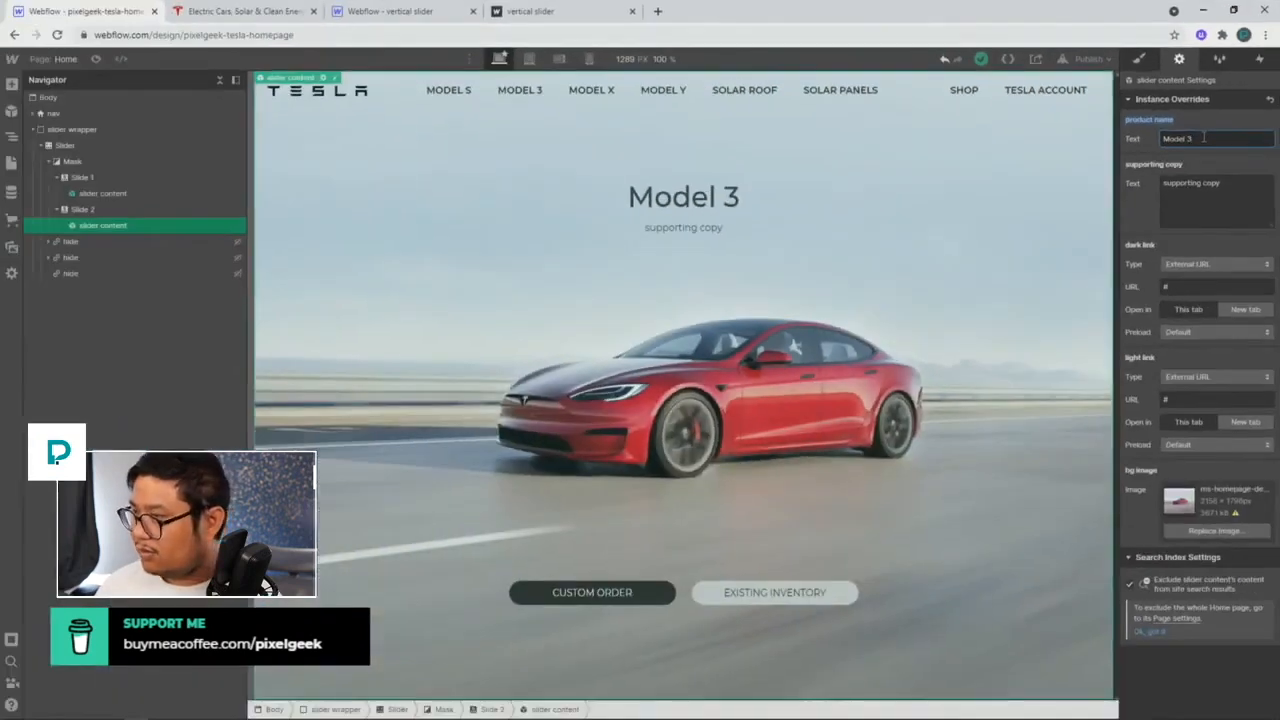
{"action": "triple_click", "coordinate": [1224, 190]}
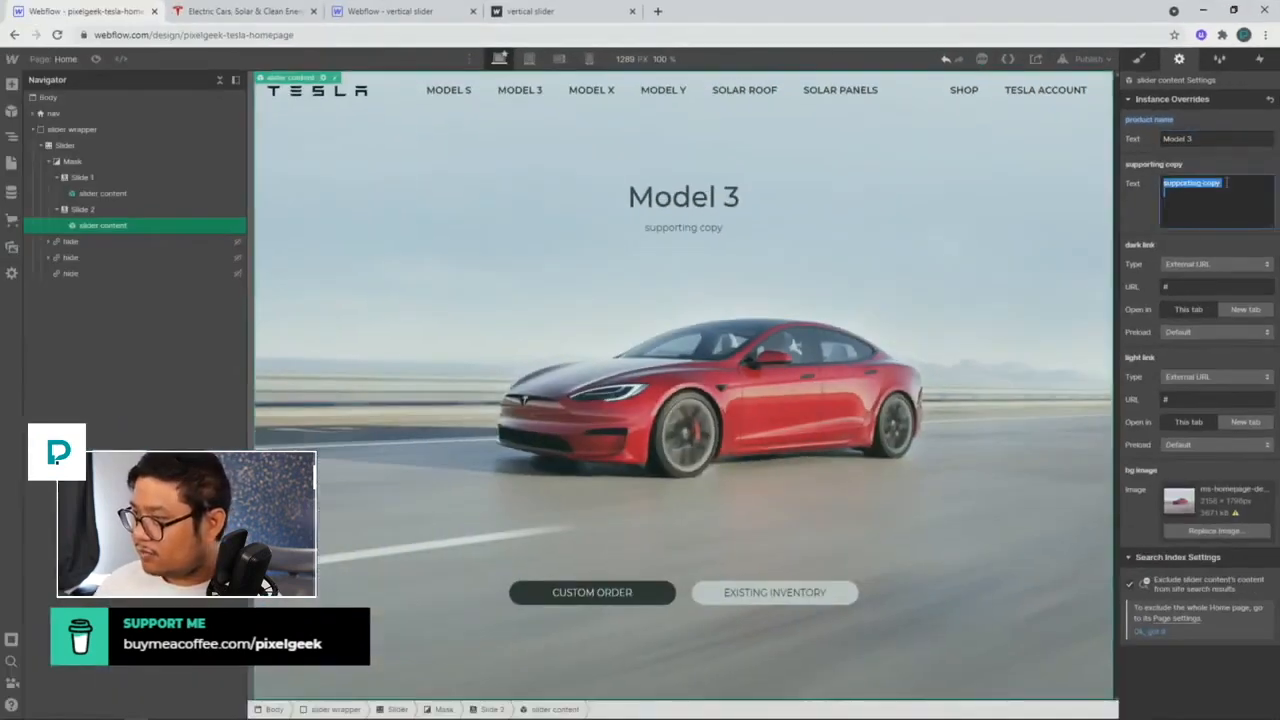
{"action": "type", "text": "O"}
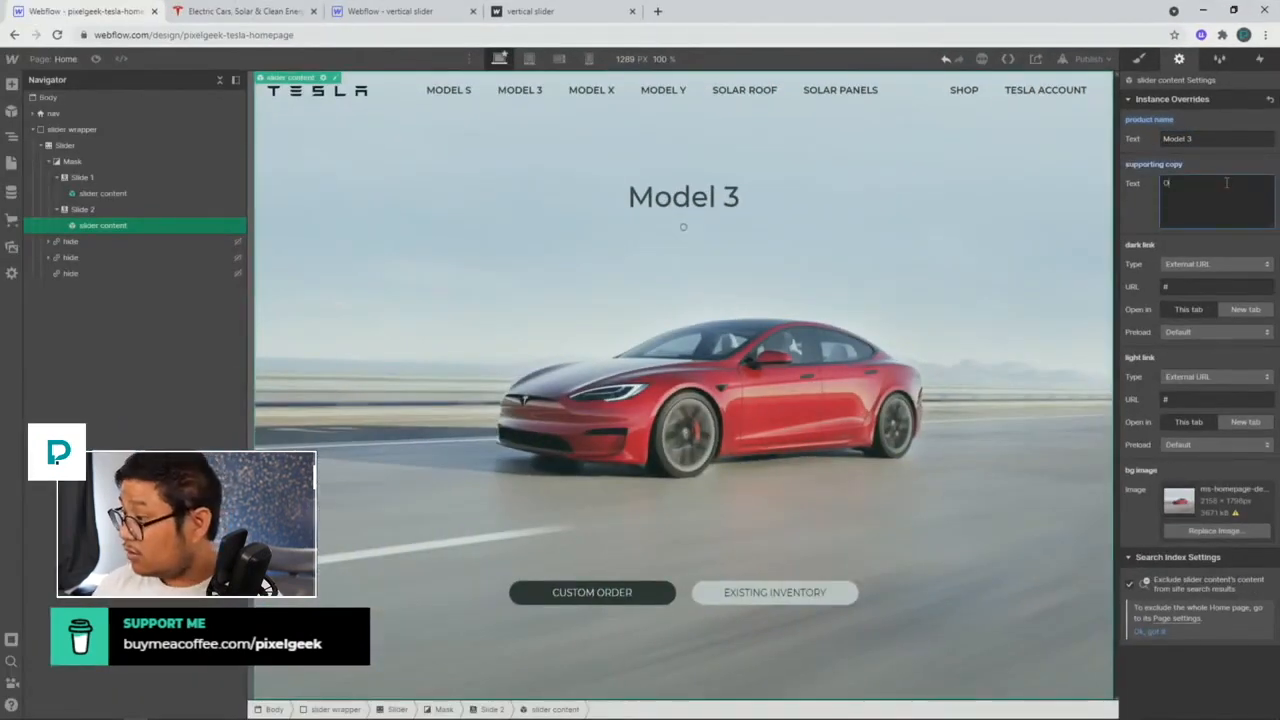
{"action": "type", "text": "rder online"}
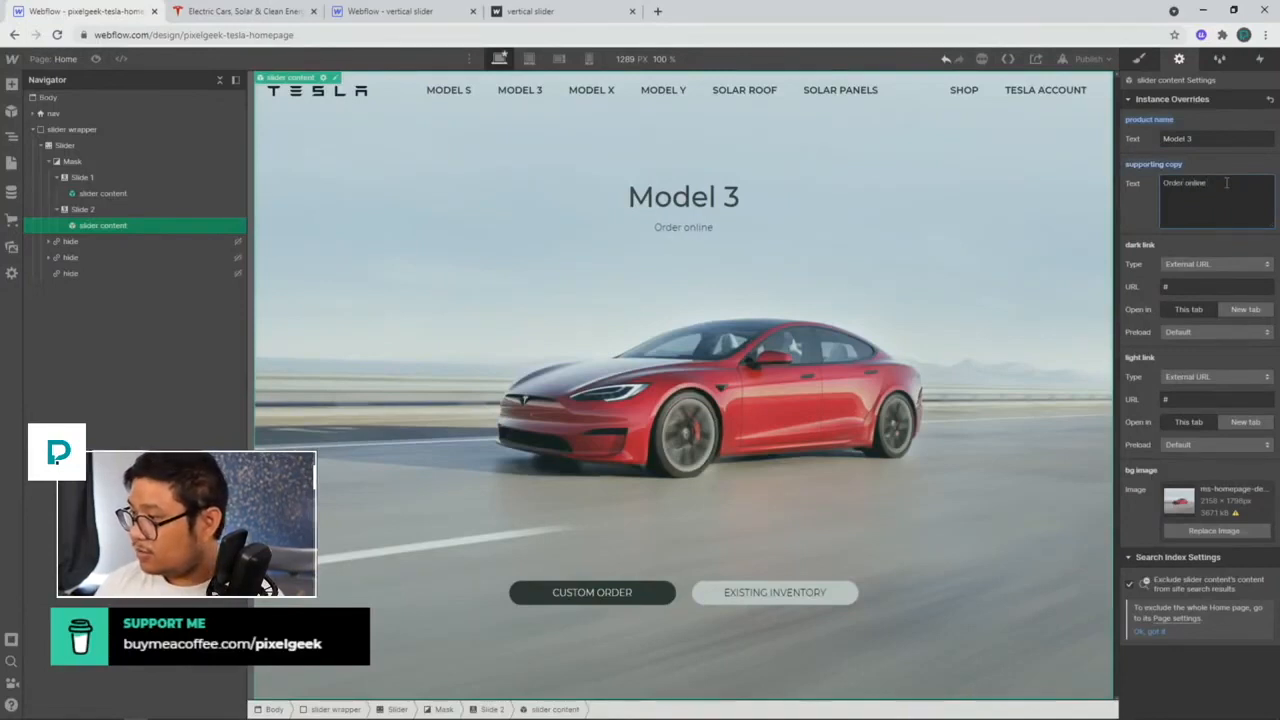
{"action": "type", "text": " brebreoinweoinweoinb"}
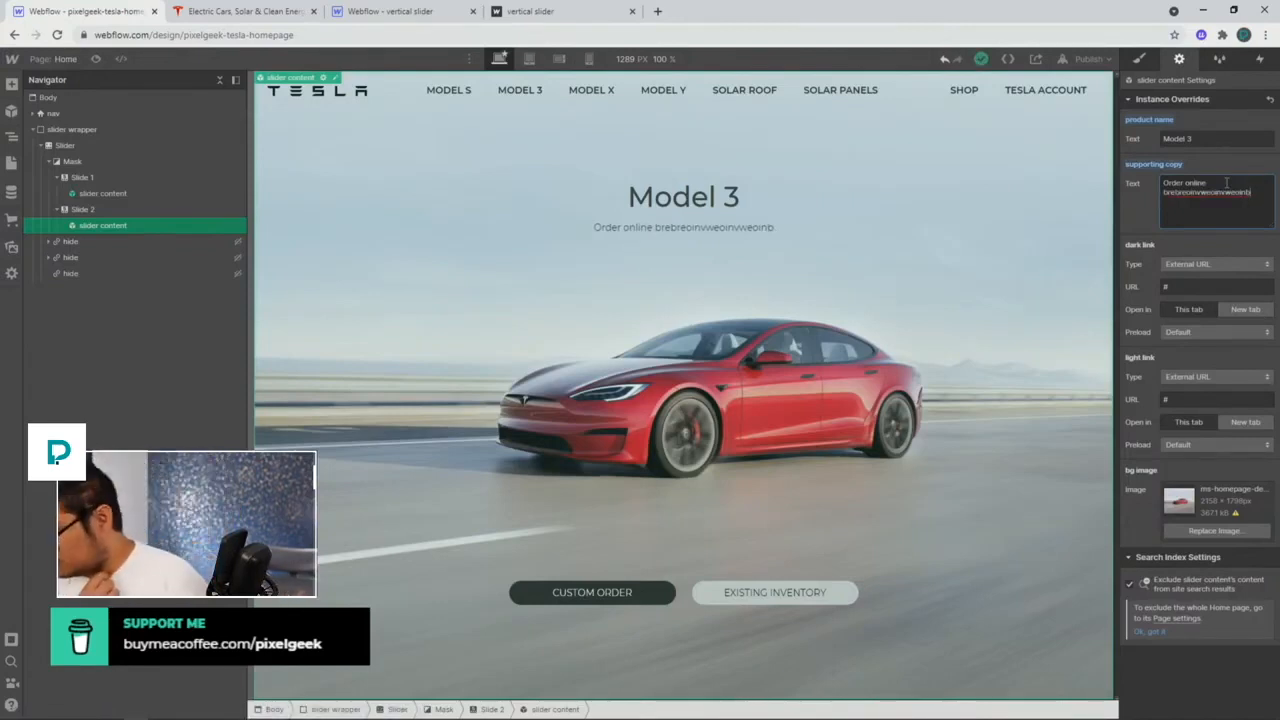
{"action": "key", "text": "ctrl+shift+Left"}
{"action": "key", "text": "BackSpace"}
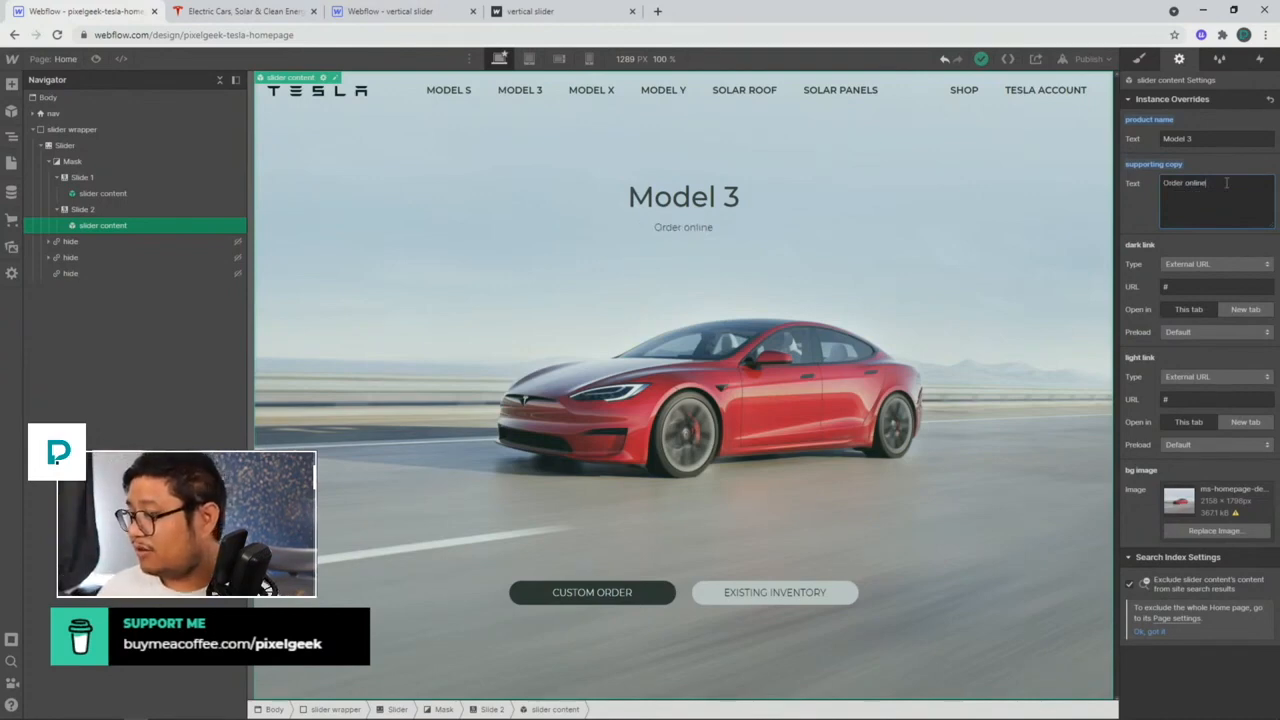
{"action": "left_click", "coordinate": [1229, 163]}
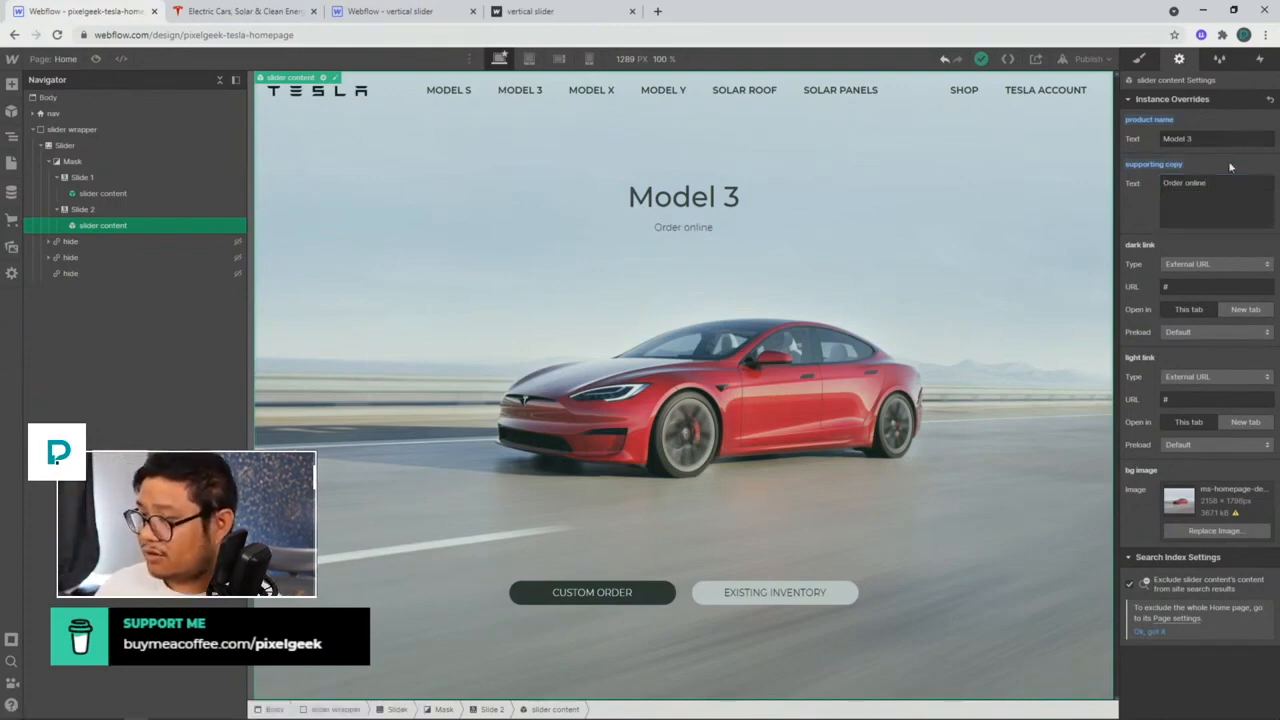
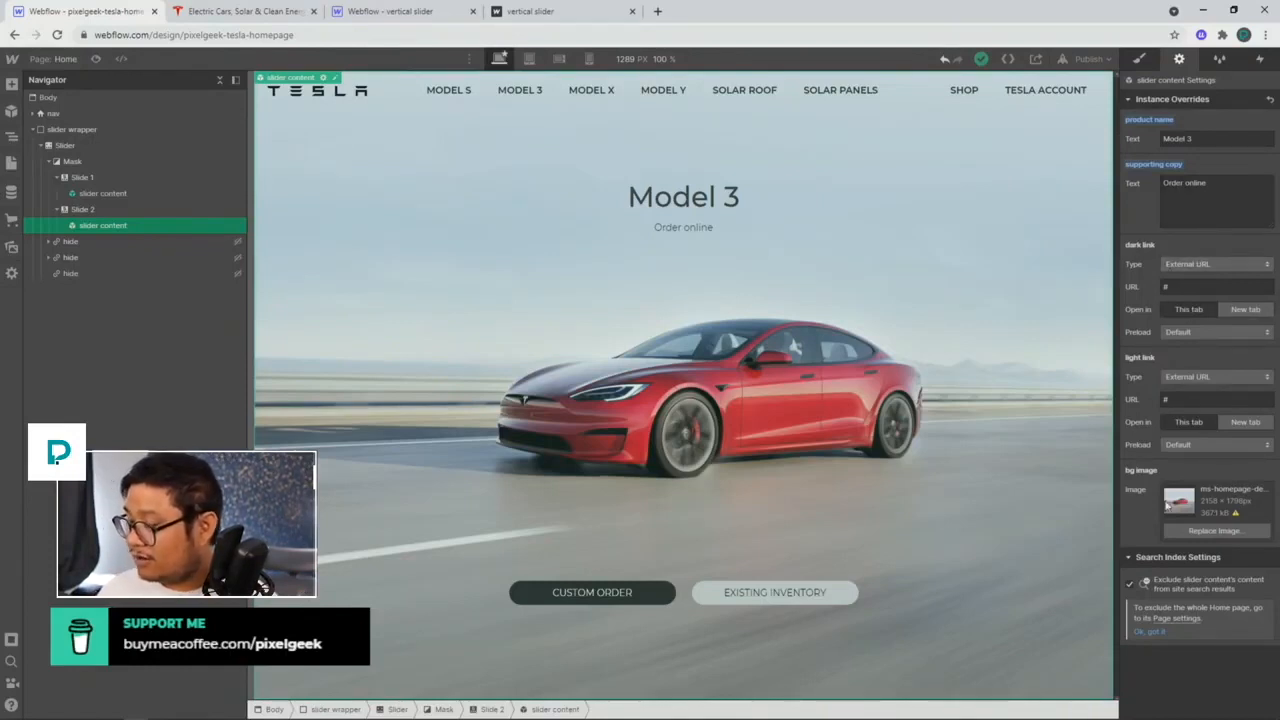
Step: Replace Slide 2's background with the m3-homepage Model 3 image
{"action": "left_click", "coordinate": [1212, 530]}
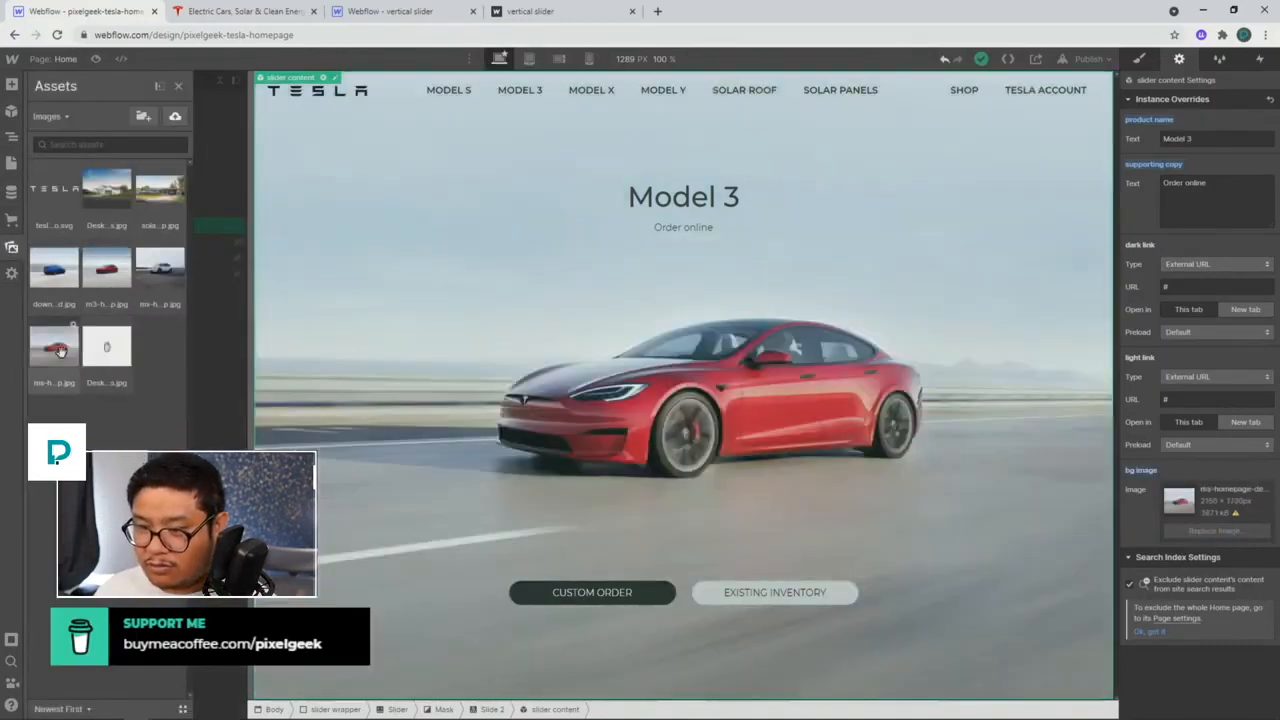
{"action": "left_click", "coordinate": [102, 278]}
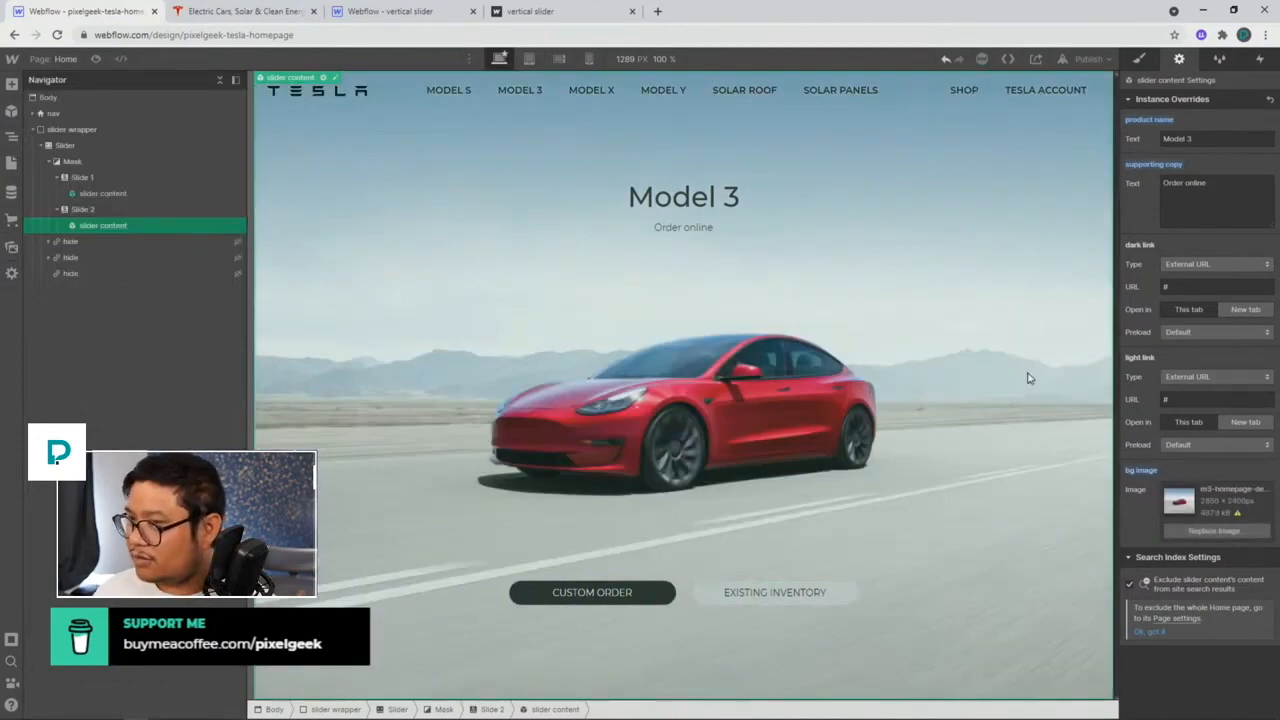
{"action": "left_click", "coordinate": [89, 211]}
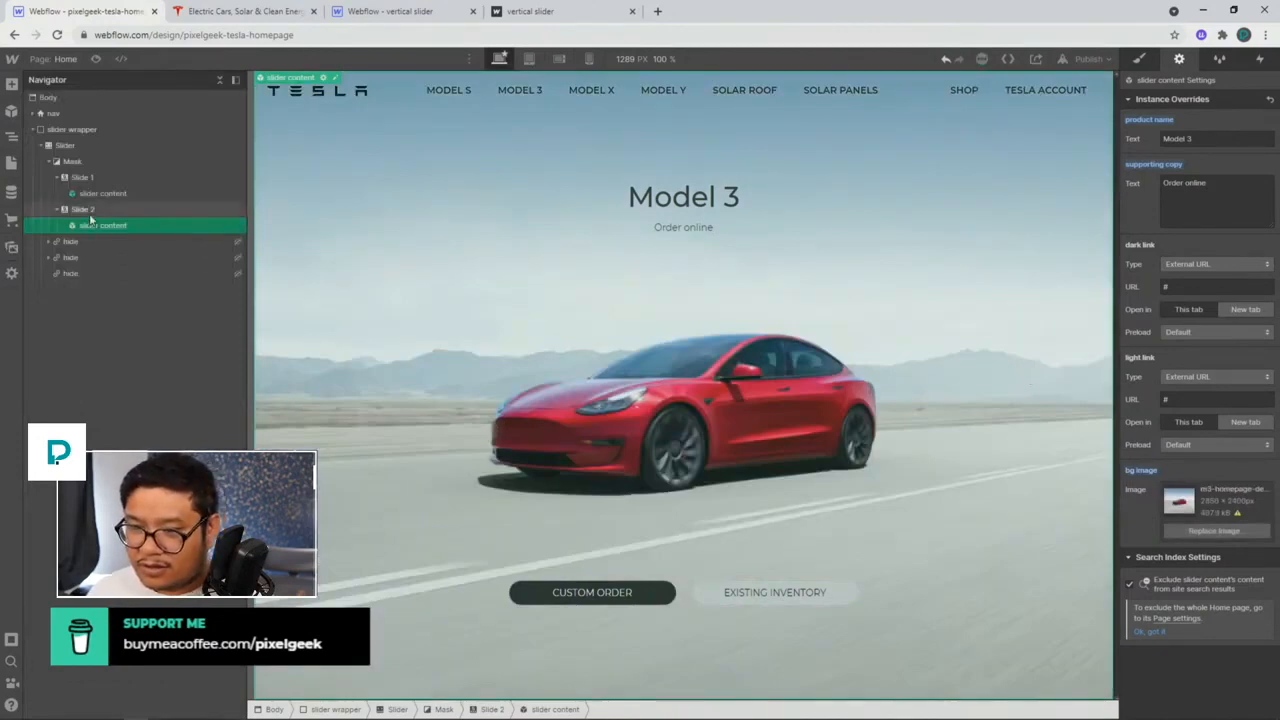
Step: Duplicate Slide 2 into a third slide and try download.jpg as its background
{"action": "key", "text": "ctrl+v"}
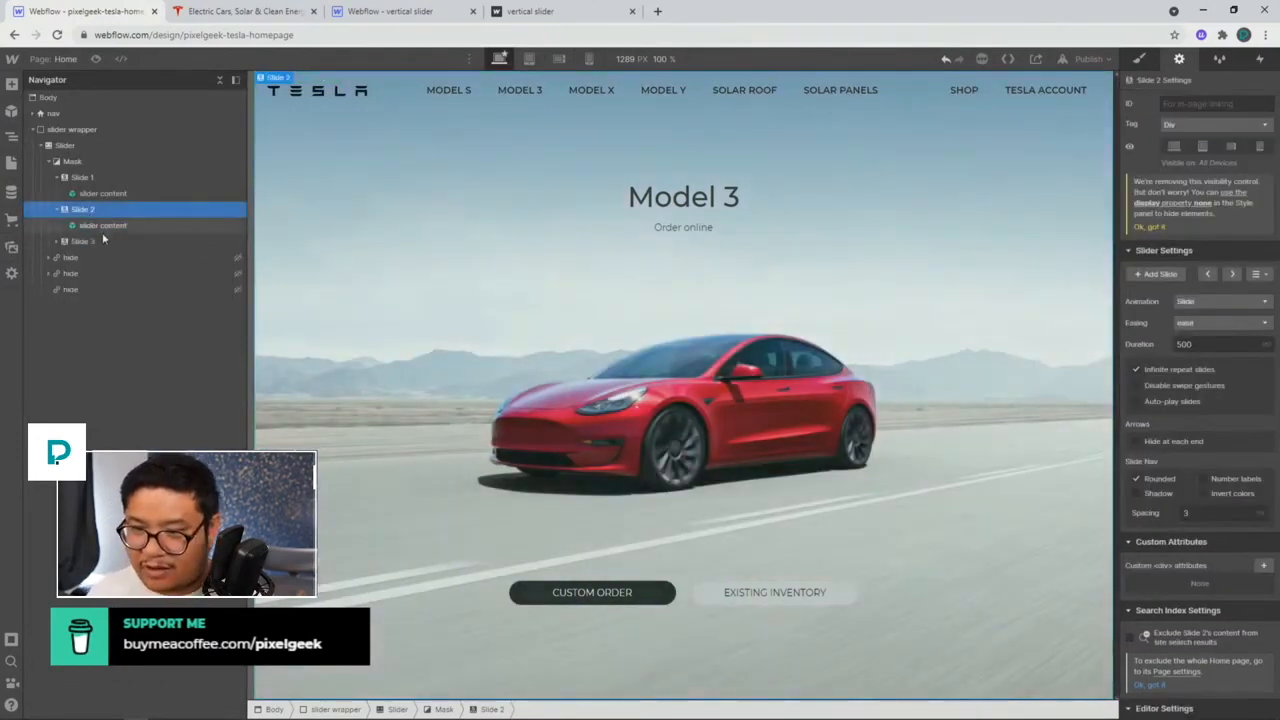
{"action": "left_click", "coordinate": [57, 242]}
{"action": "left_click", "coordinate": [66, 257]}
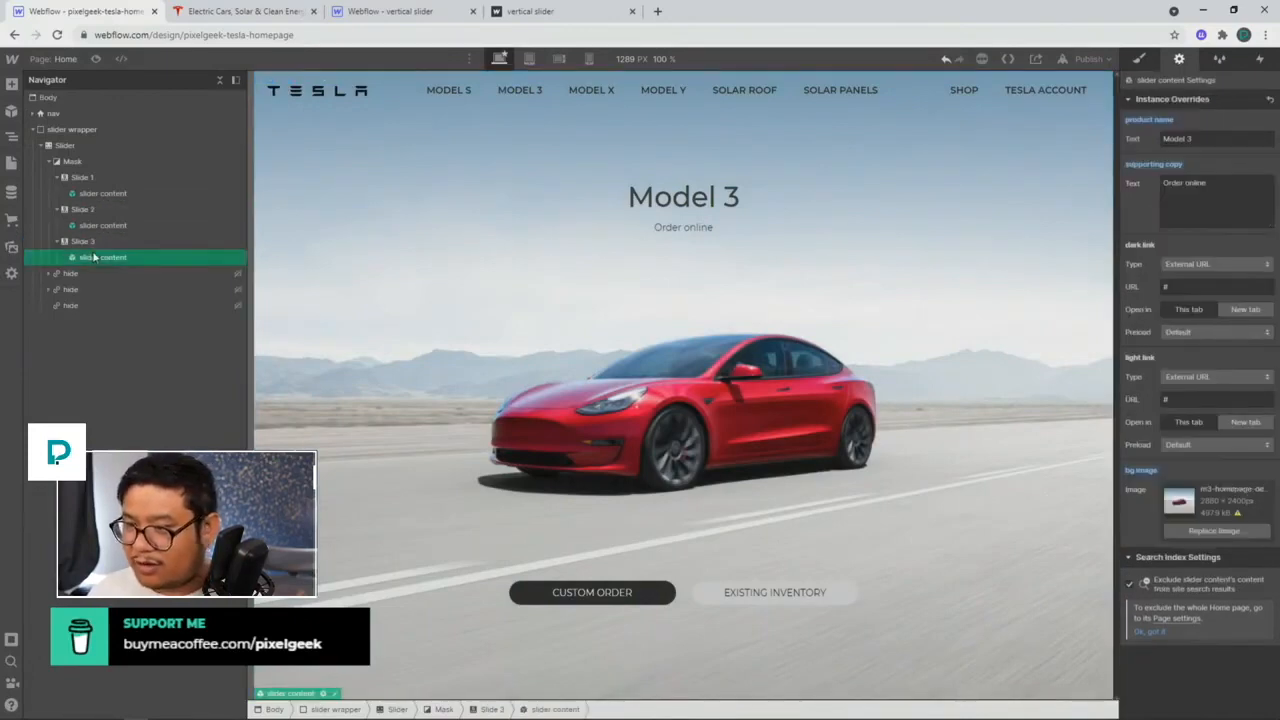
{"action": "left_click", "coordinate": [1184, 530]}
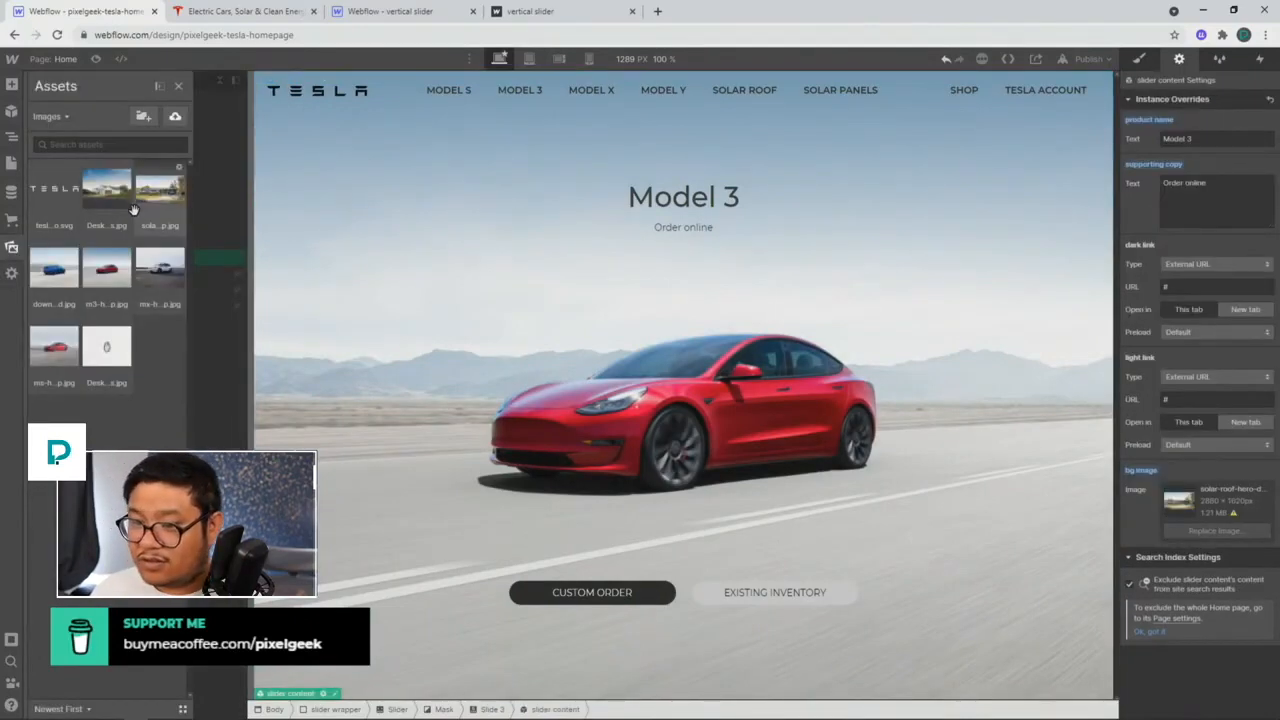
{"action": "left_click", "coordinate": [60, 278]}
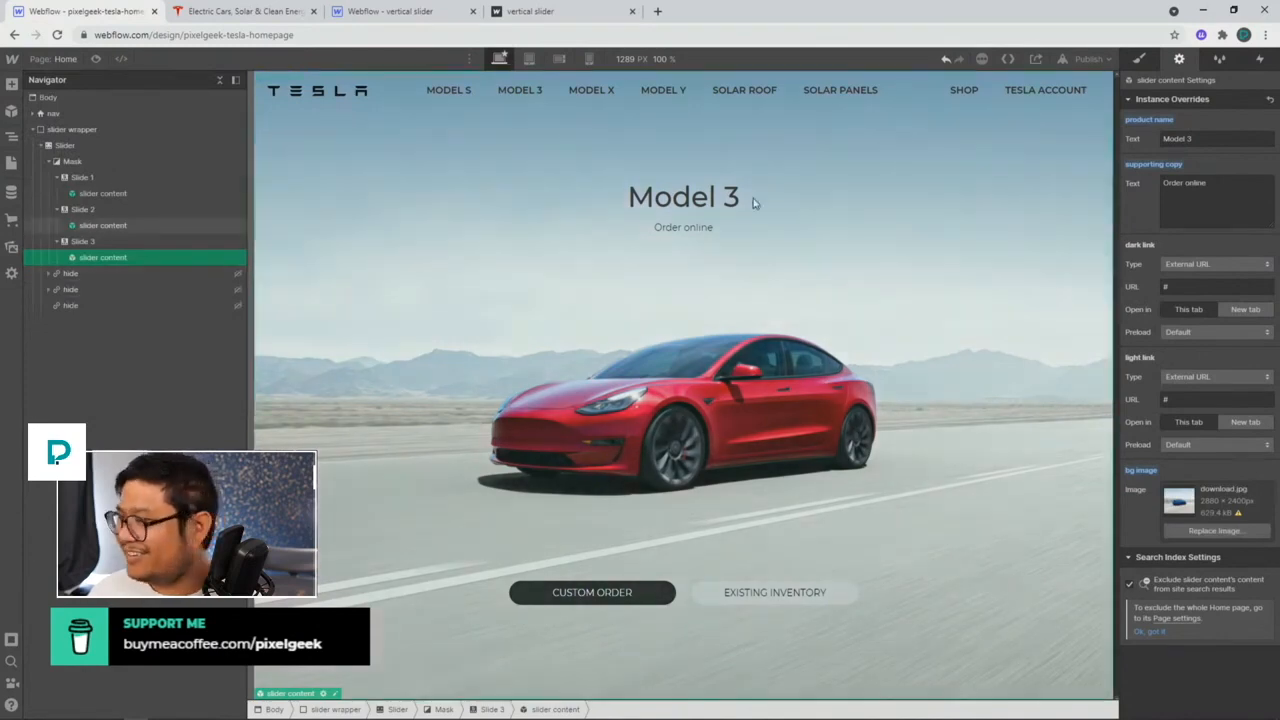
{"action": "left_click", "coordinate": [1221, 140]}
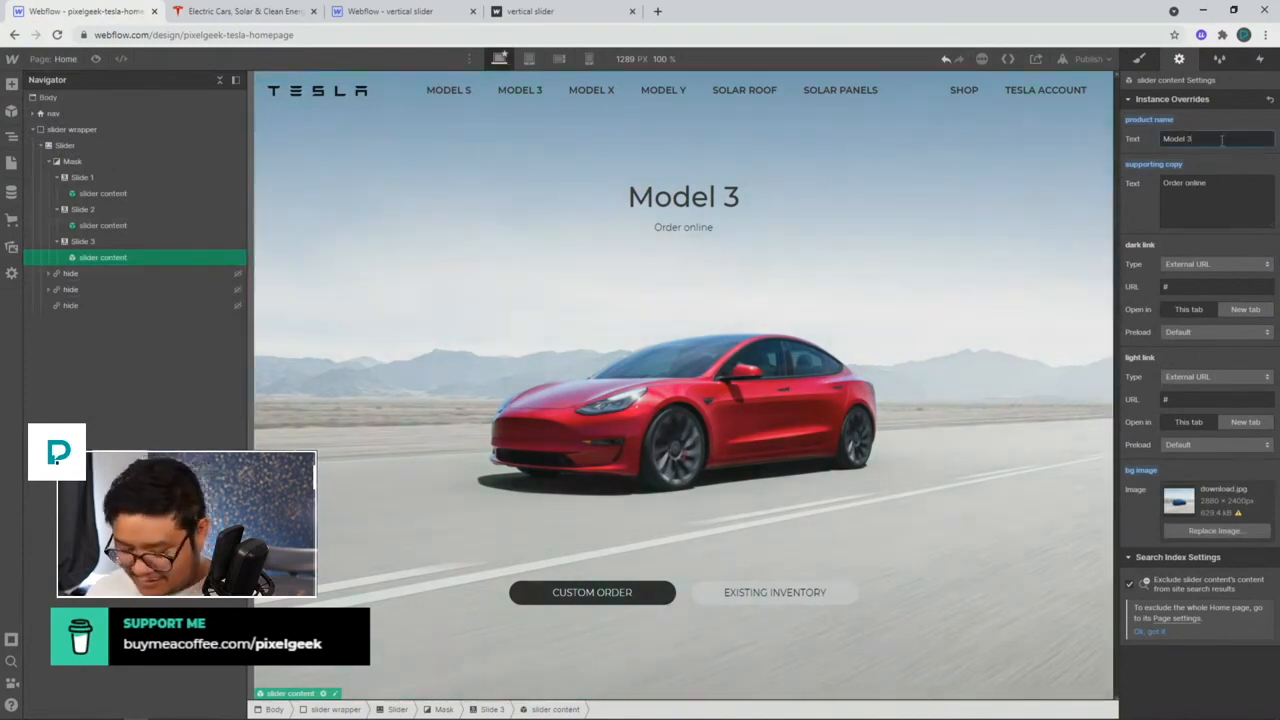
{"action": "left_click", "coordinate": [885, 296]}
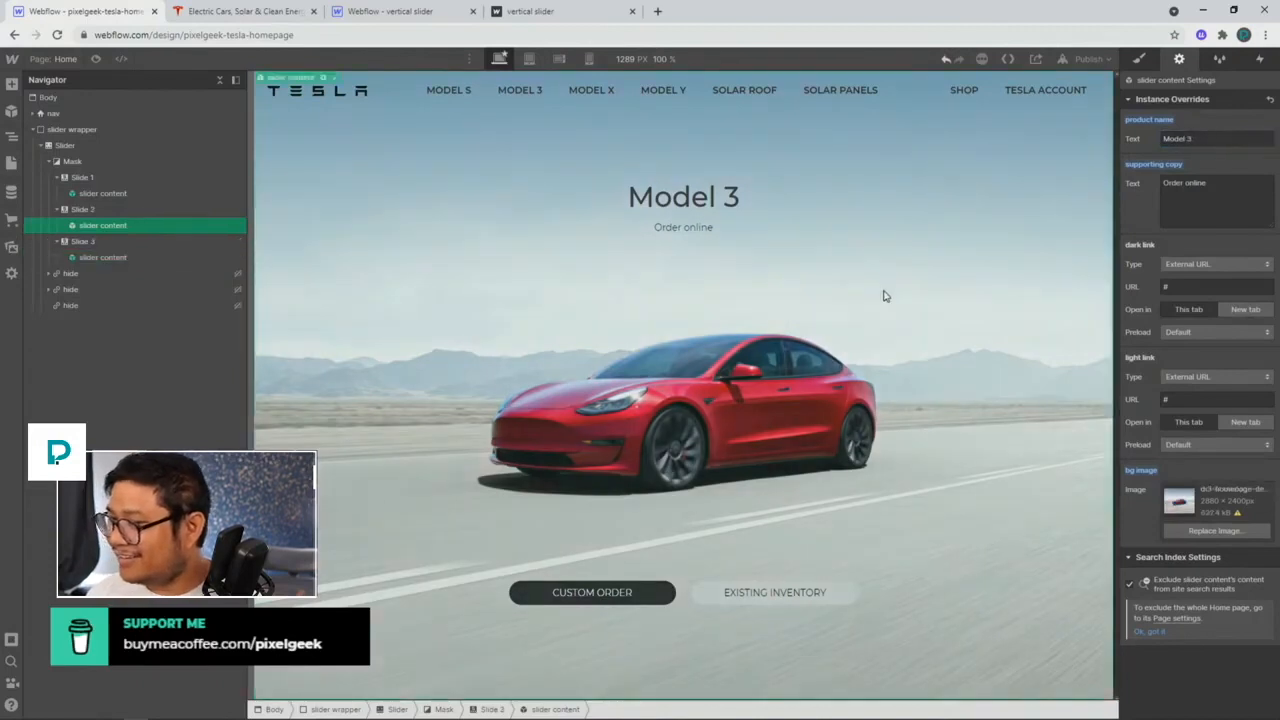
Step: Compare the slides, then delete Slide 3's copied slider content
{"action": "left_click", "coordinate": [83, 242]}
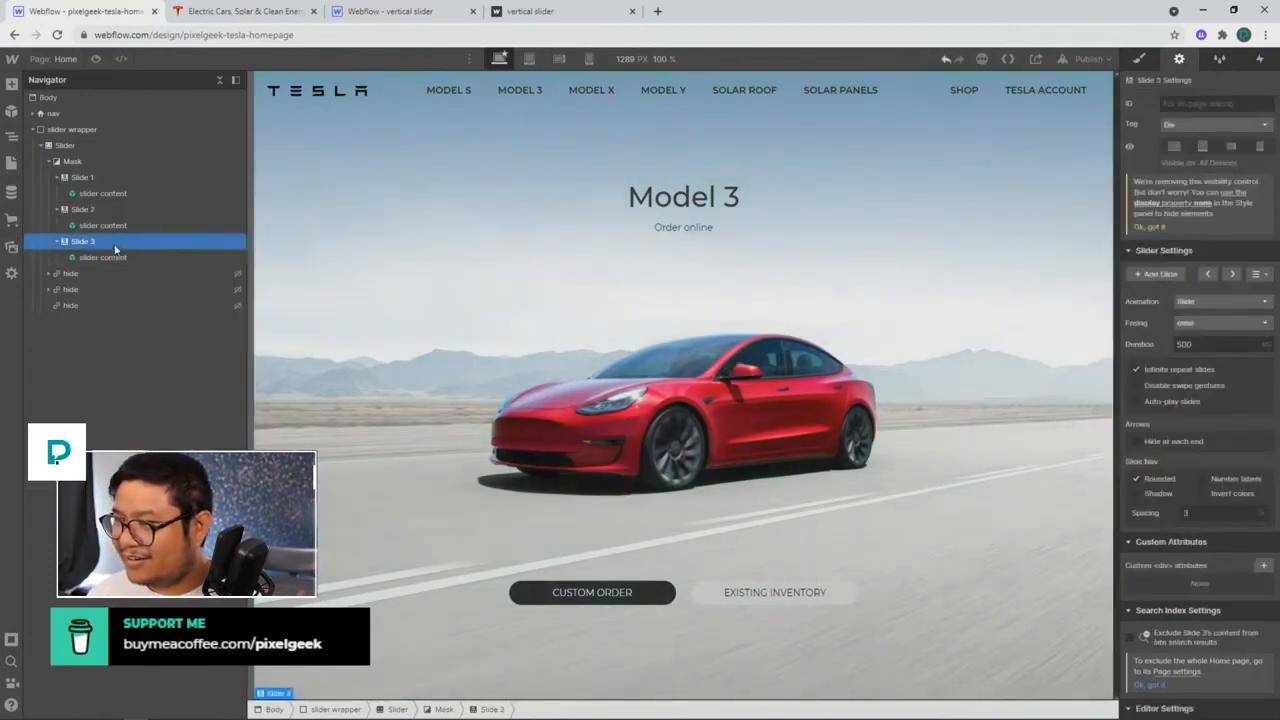
{"action": "left_click", "coordinate": [110, 210]}
{"action": "left_click", "coordinate": [107, 178]}
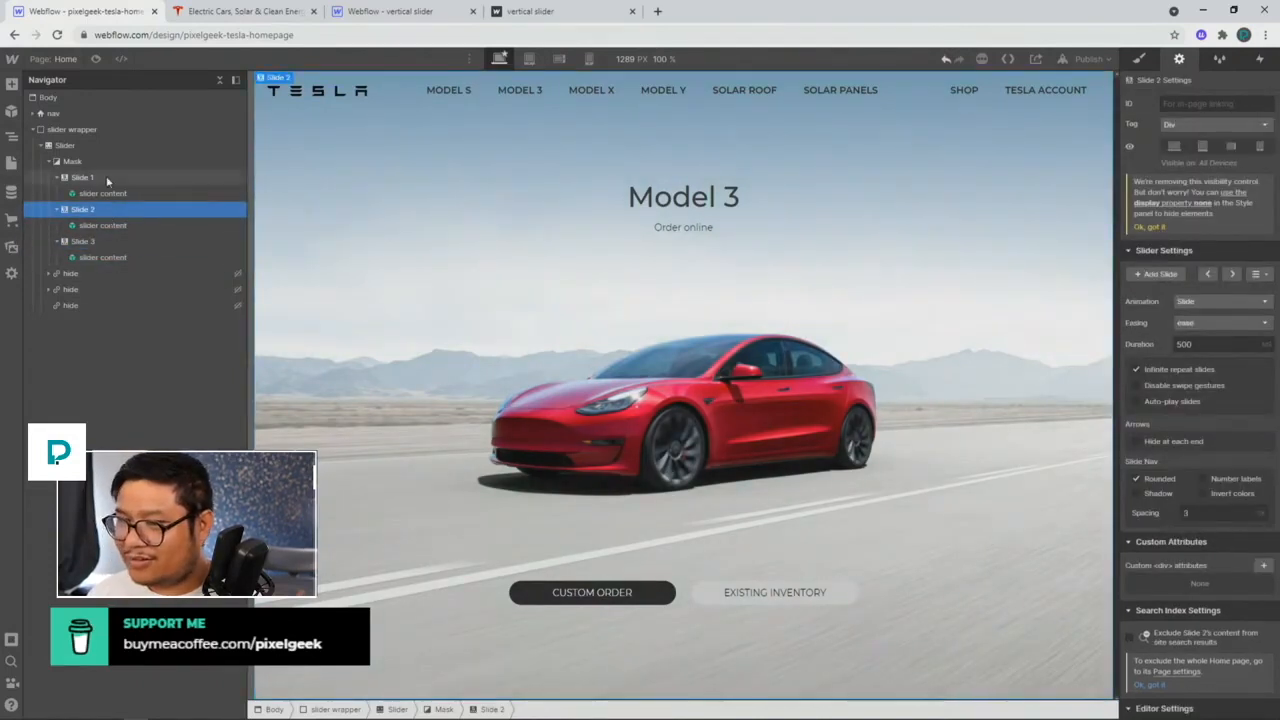
{"action": "left_click", "coordinate": [90, 210]}
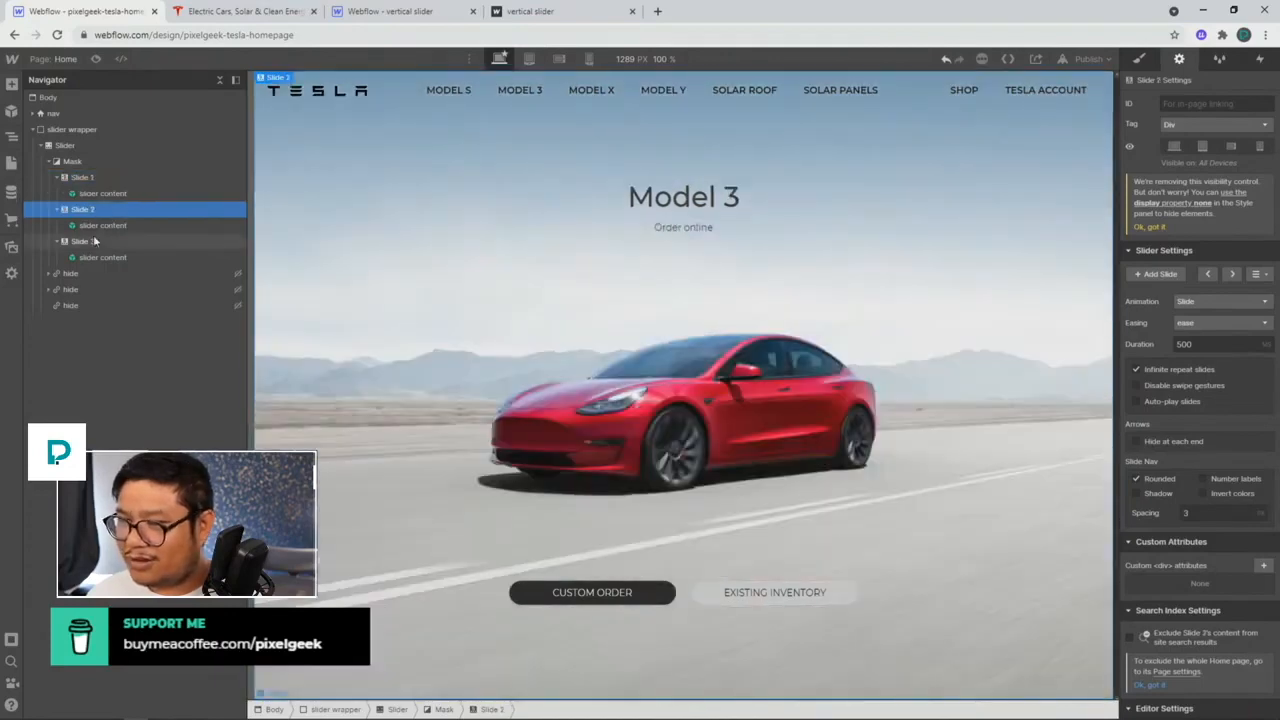
{"action": "left_click", "coordinate": [93, 241]}
{"action": "left_click", "coordinate": [93, 257]}
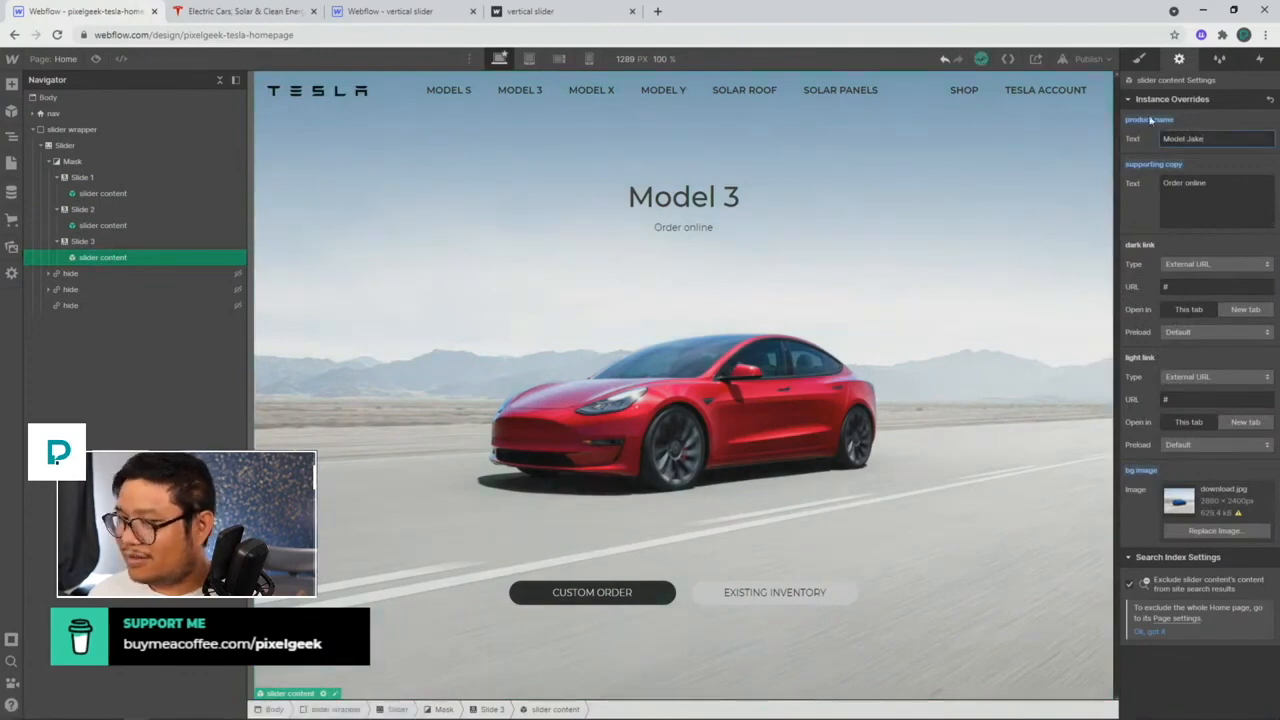
{"action": "key", "text": "Delete"}
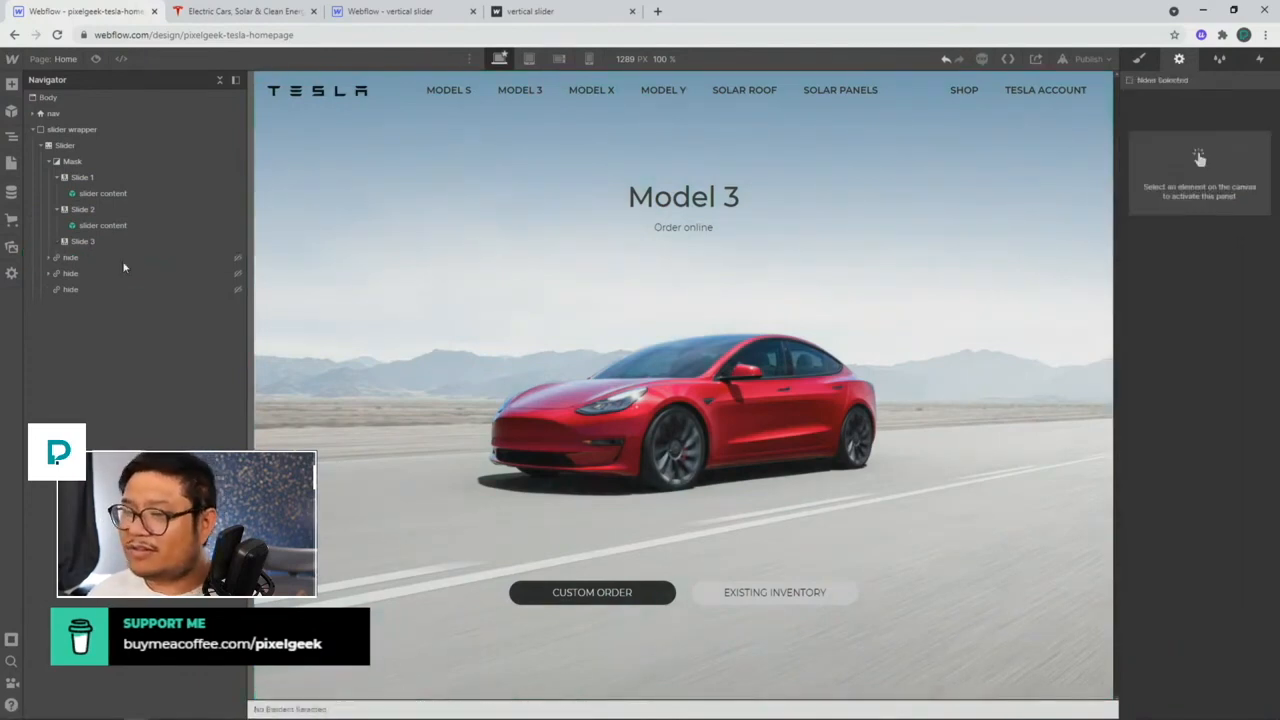
Step: Paste a copy of the slider content into Slide 3, then delete it again
{"action": "left_click", "coordinate": [148, 224]}
{"action": "left_click", "coordinate": [84, 241]}
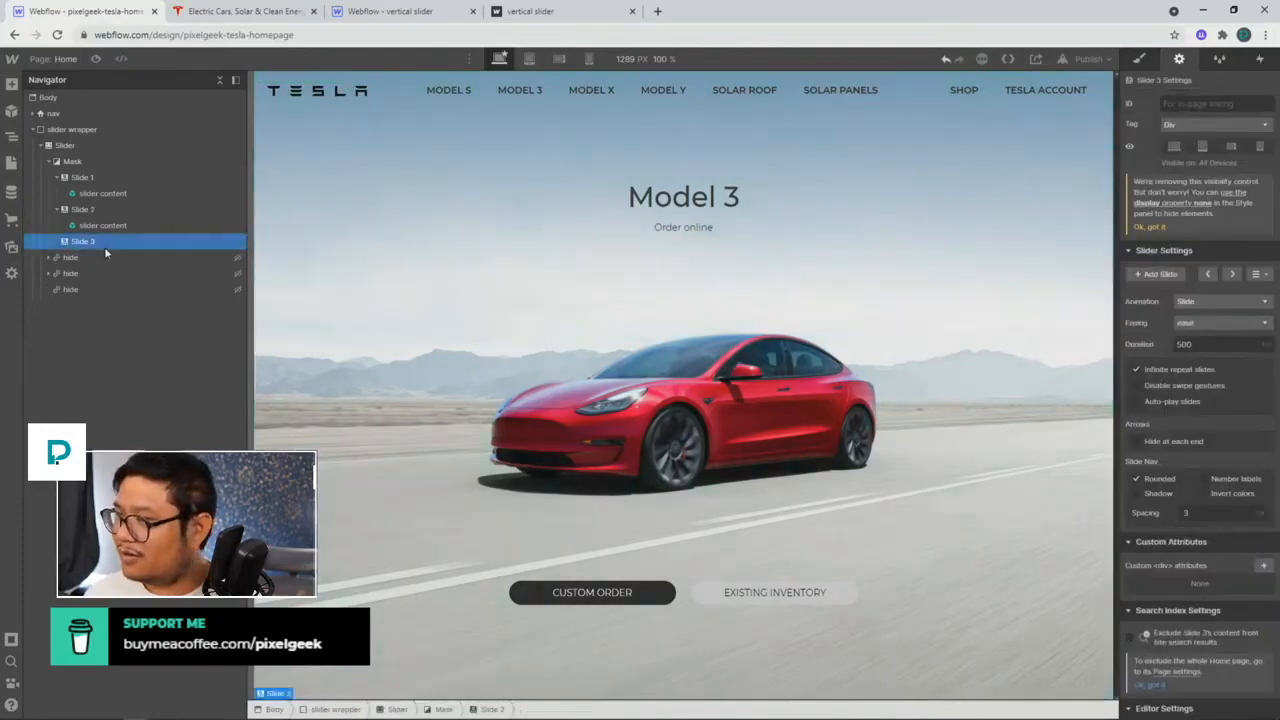
{"action": "key", "text": "ctrl+v"}
{"action": "left_click", "coordinate": [112, 196]}
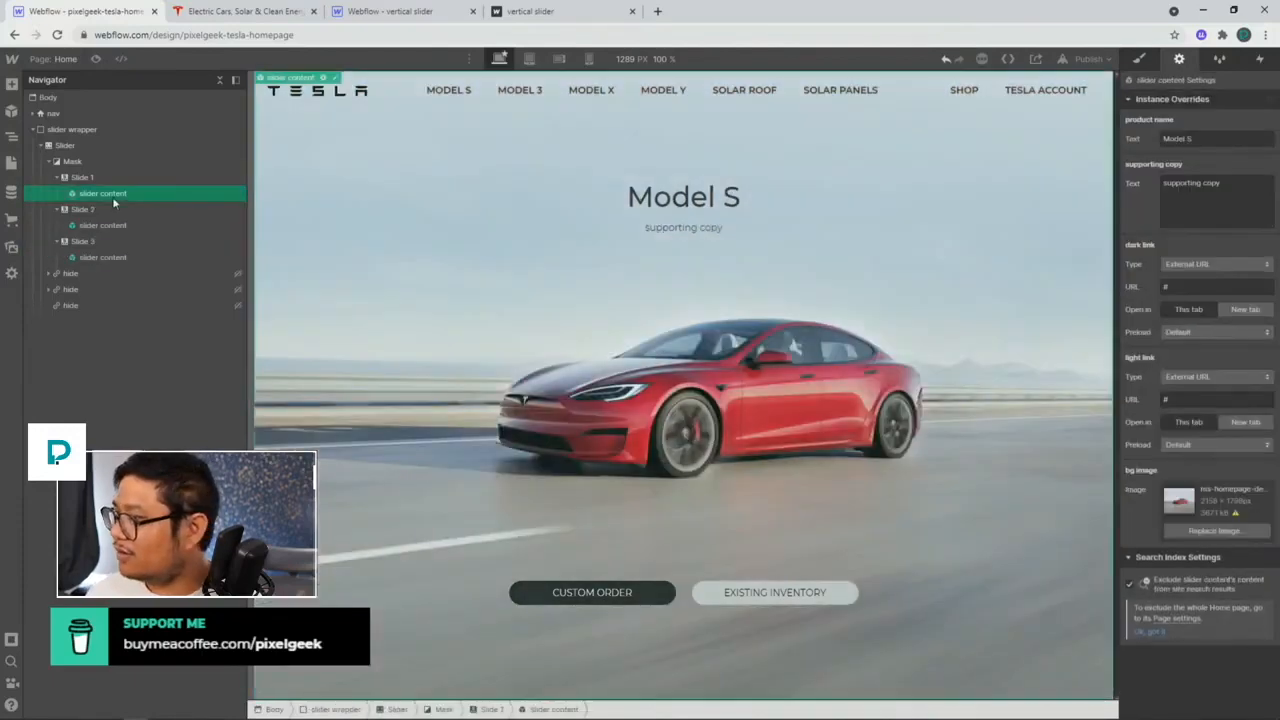
{"action": "left_click", "coordinate": [107, 227]}
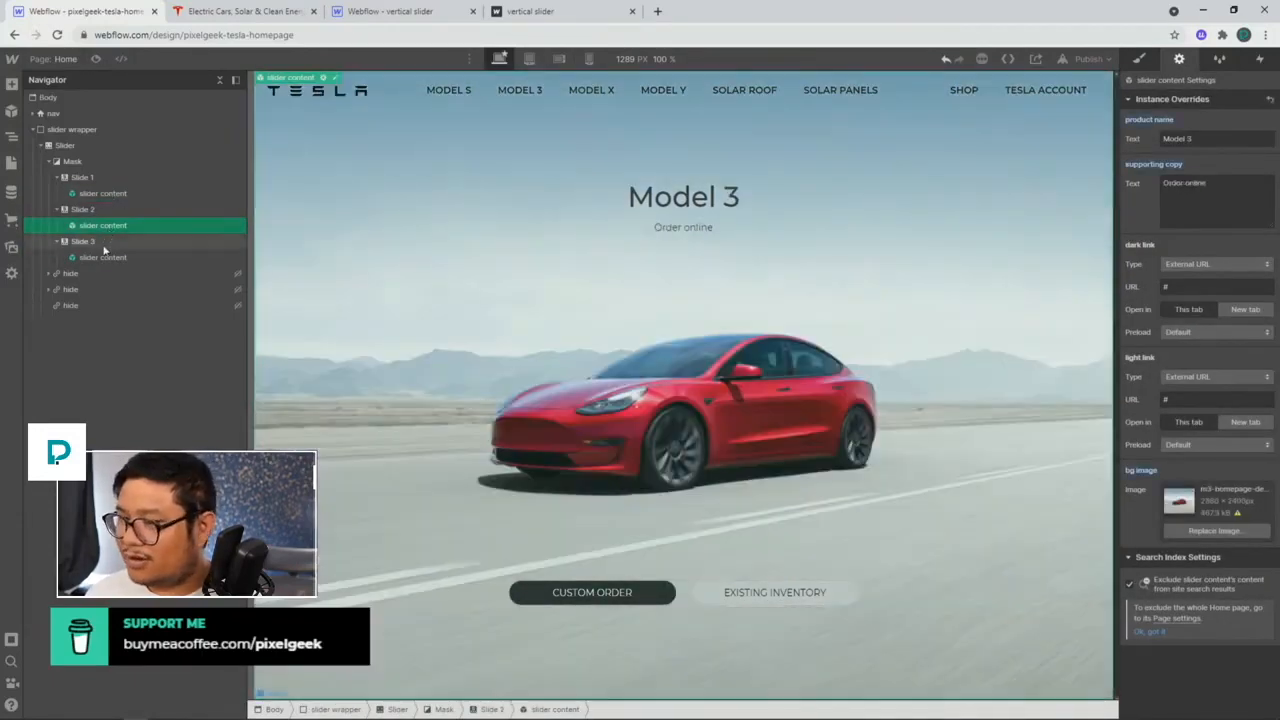
{"action": "left_click", "coordinate": [102, 258]}
{"action": "left_click", "coordinate": [1217, 138]}
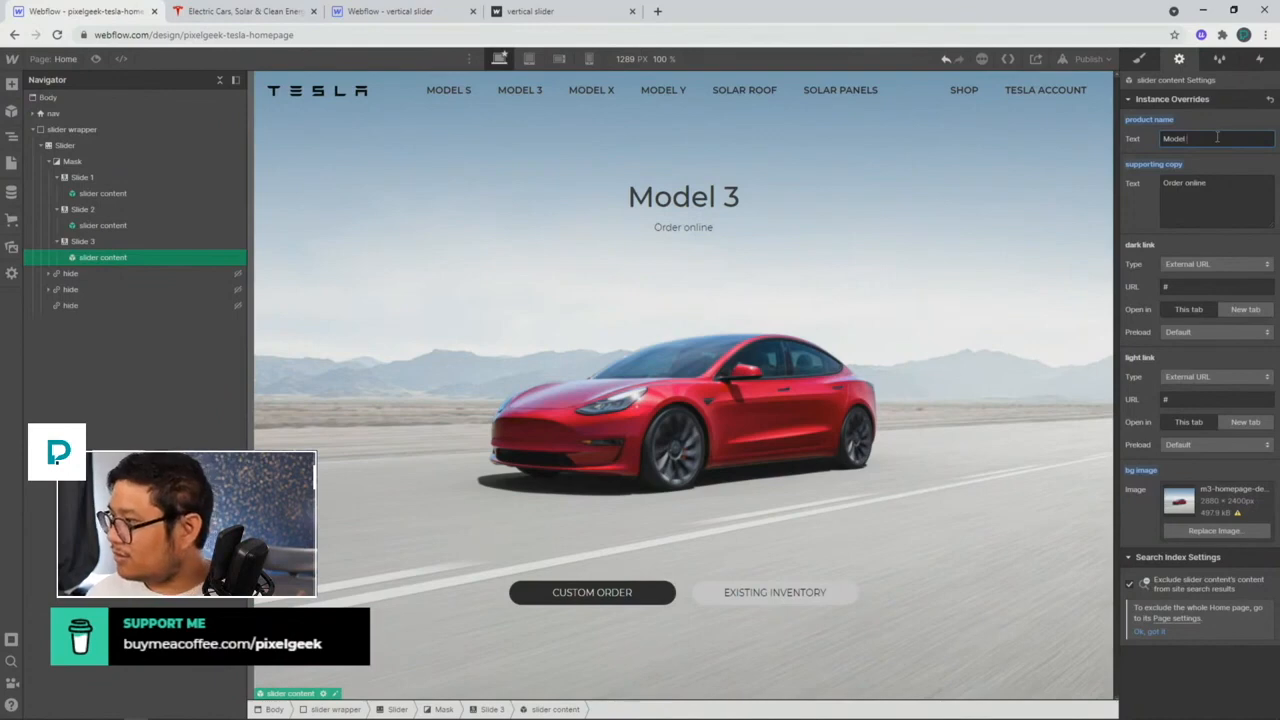
{"action": "left_click", "coordinate": [144, 257]}
{"action": "key", "text": "Delete"}
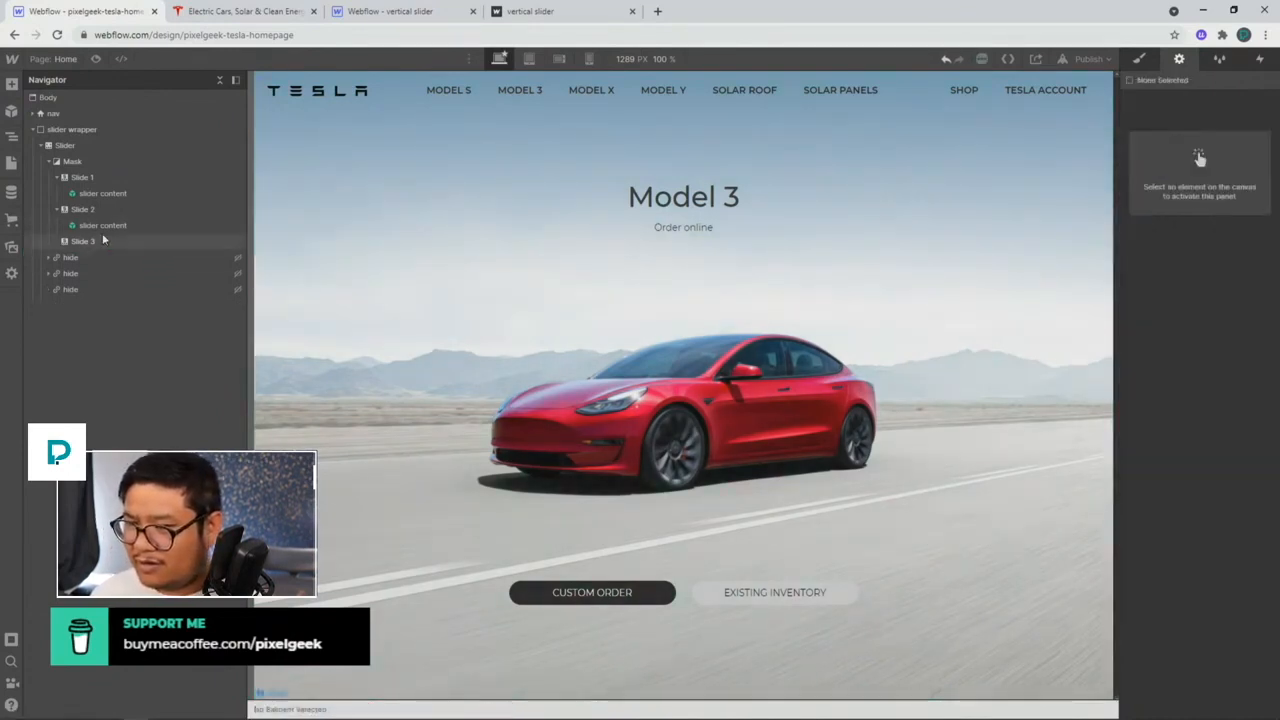
Step: Drag a fresh slider content symbol instance from the Symbols list into Slide 3
{"action": "left_click", "coordinate": [102, 240]}
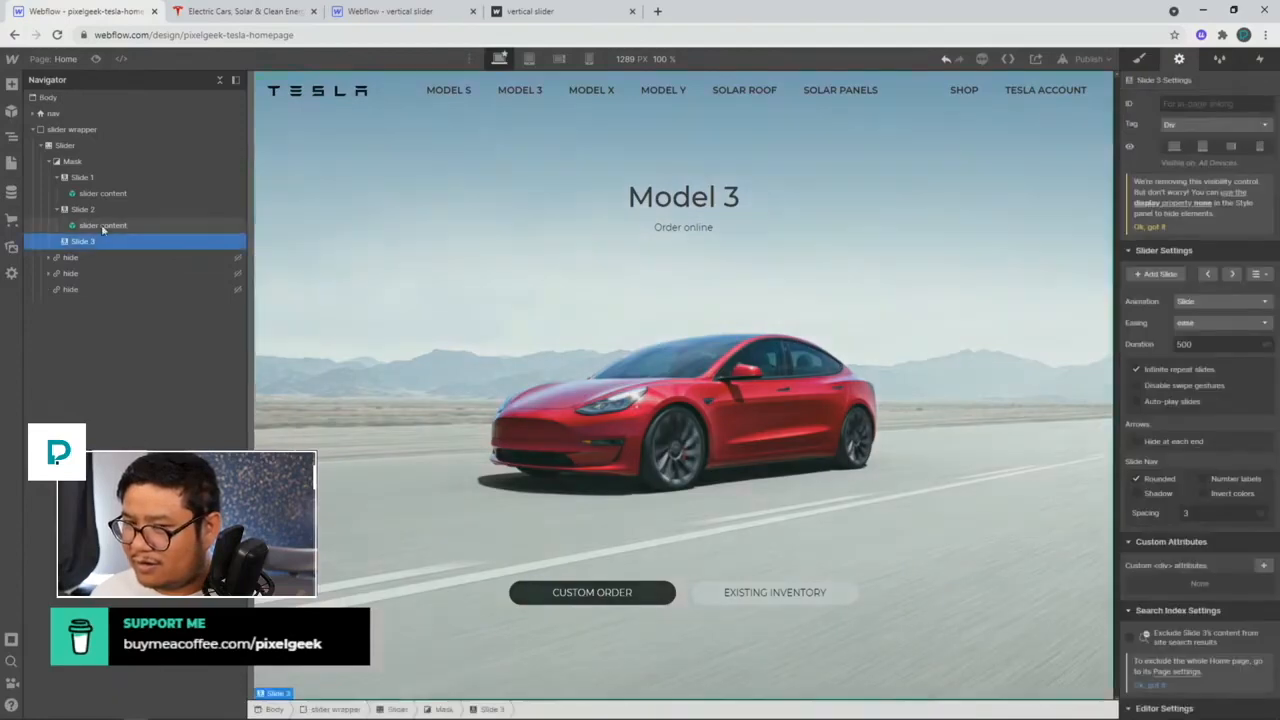
{"action": "left_click", "coordinate": [102, 226]}
{"action": "left_click", "coordinate": [100, 212]}
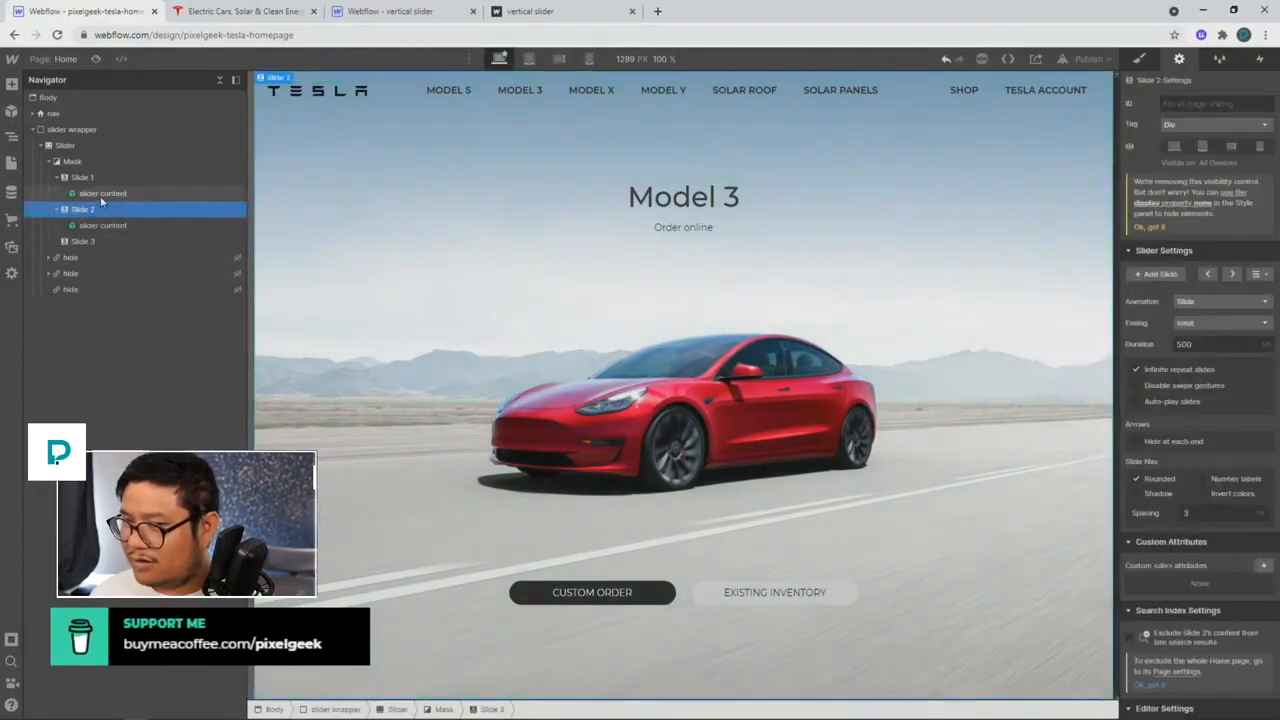
{"action": "left_click", "coordinate": [101, 198]}
{"action": "left_click", "coordinate": [97, 211]}
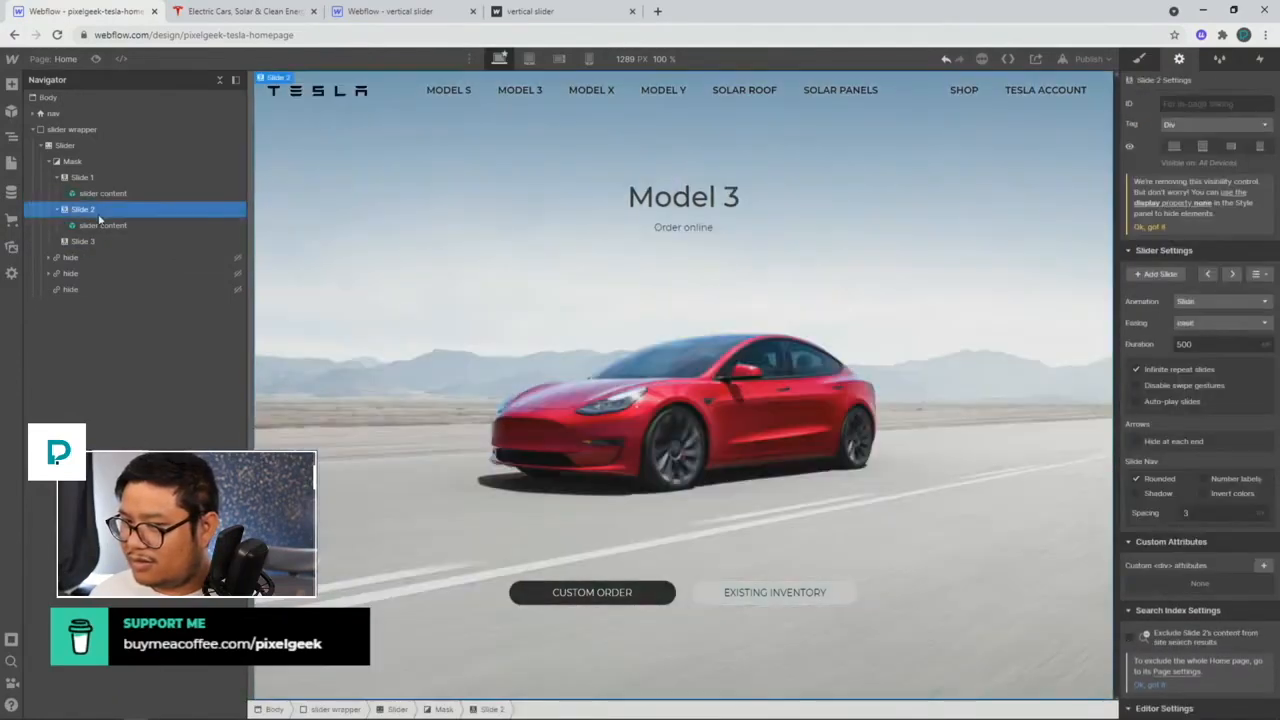
{"action": "left_click", "coordinate": [88, 242]}
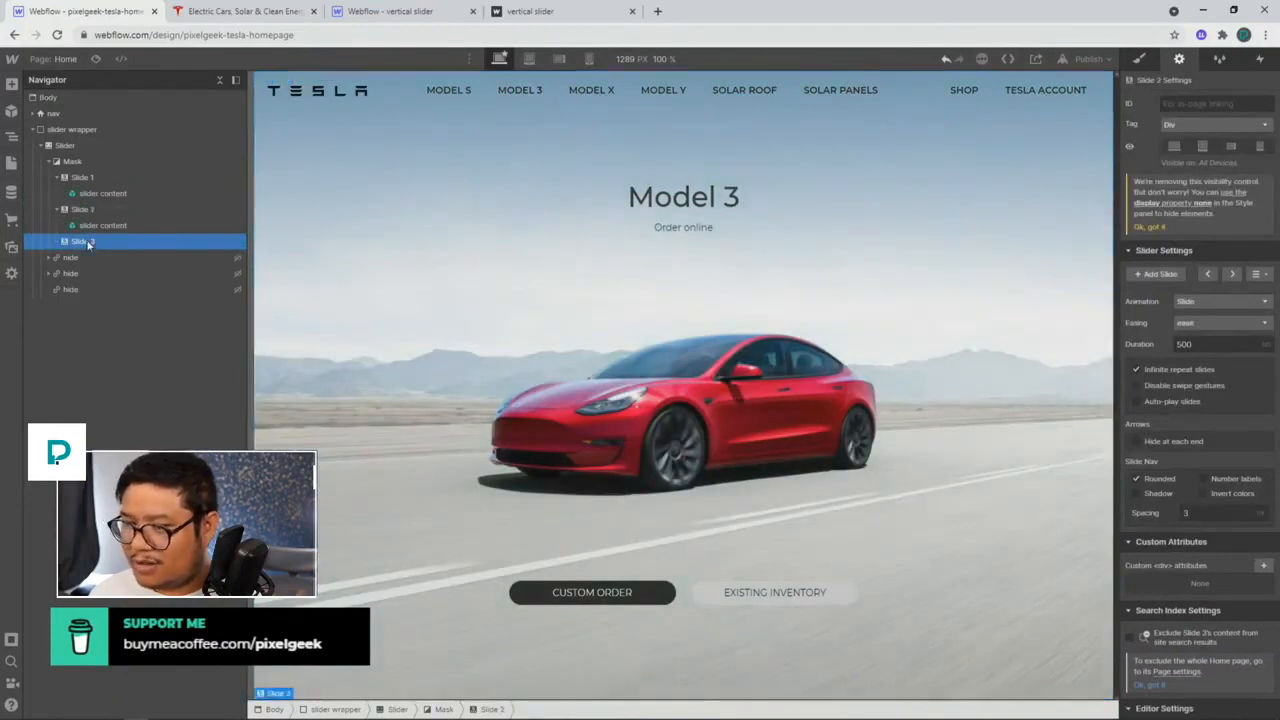
{"action": "left_click", "coordinate": [11, 110]}
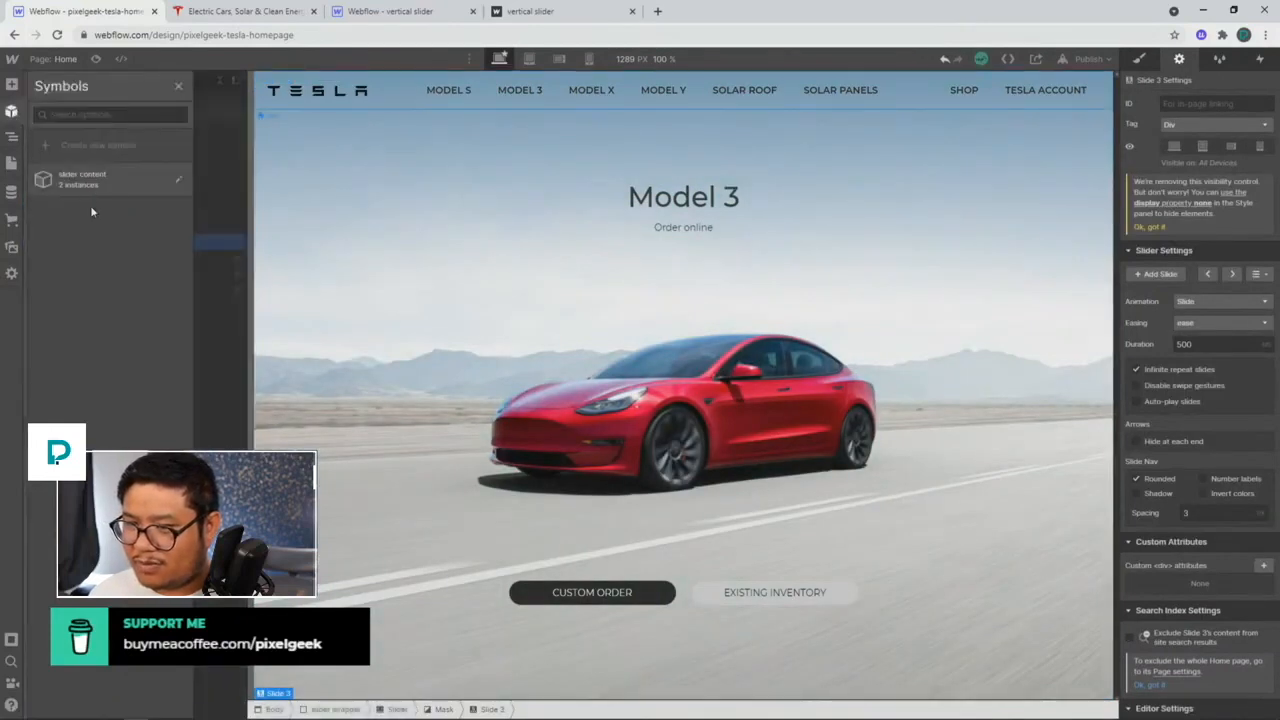
{"action": "left_click_drag", "start_coordinate": [88, 180], "coordinate": [123, 259]}
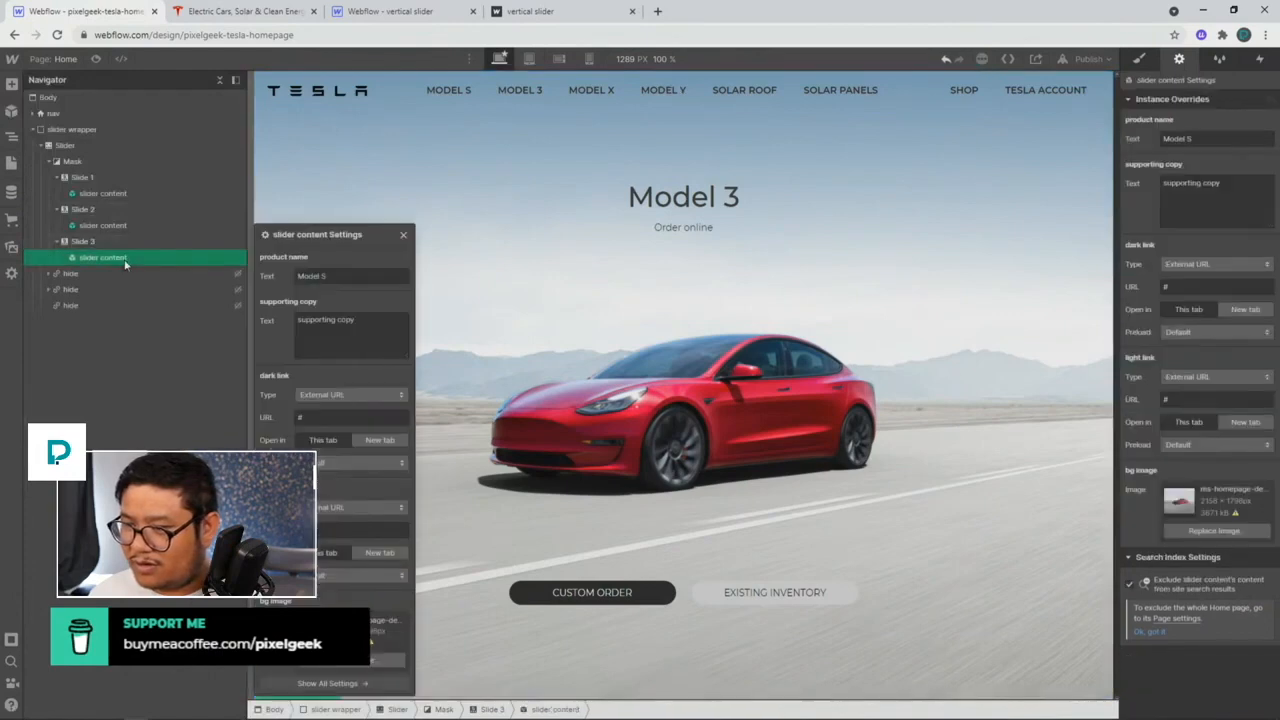
Step: Preview the slides and open the instance overrides for Slide 3's slider content
{"action": "left_click", "coordinate": [345, 274]}
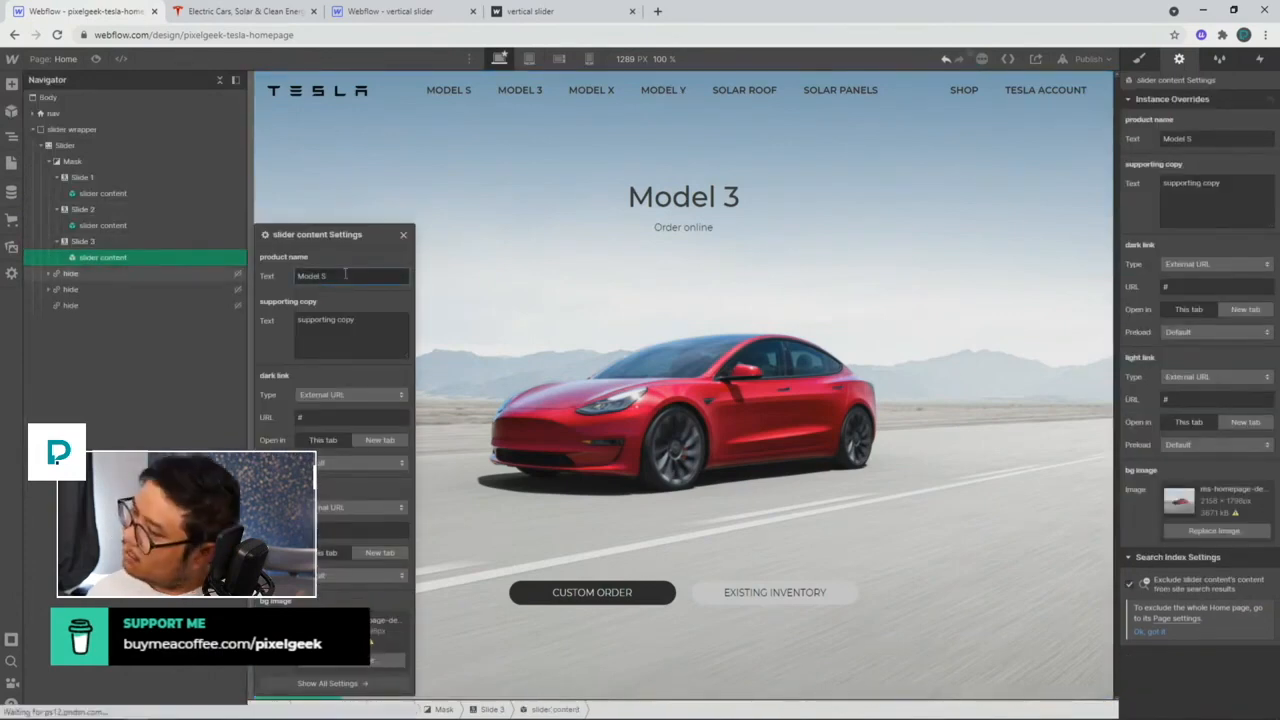
{"action": "left_click", "coordinate": [402, 235]}
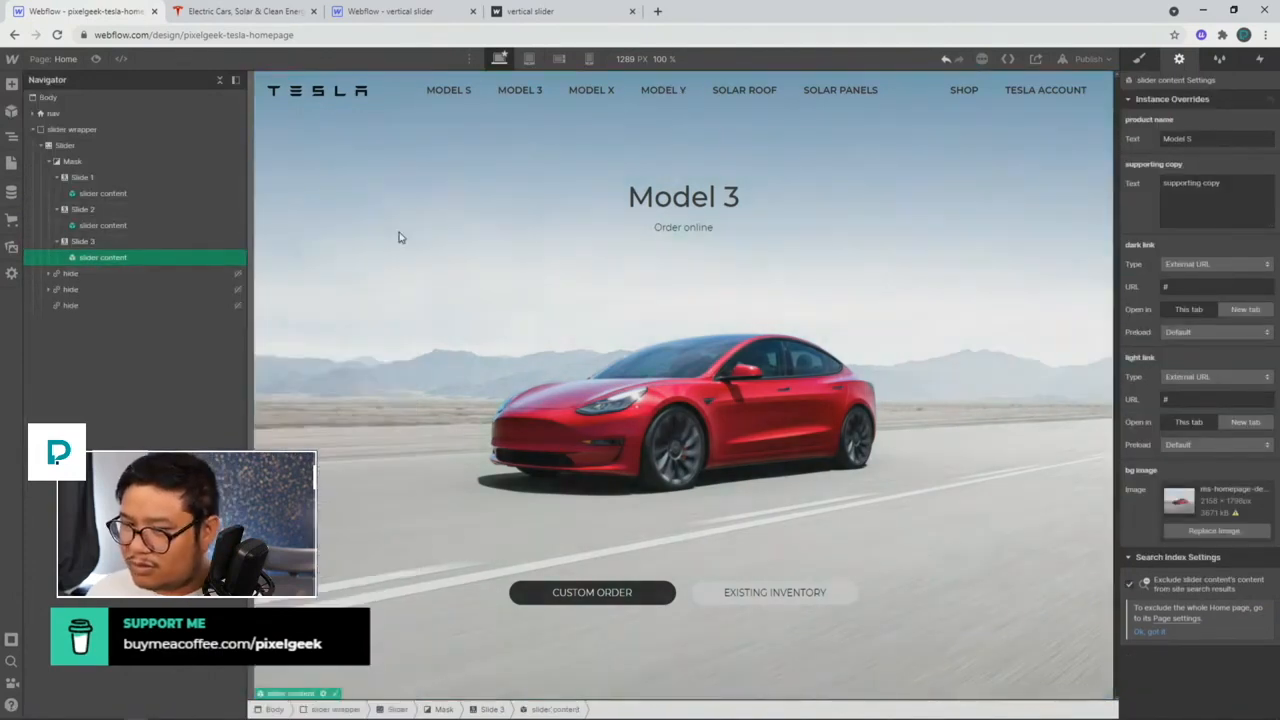
{"action": "left_click", "coordinate": [172, 238]}
{"action": "left_click", "coordinate": [1224, 276]}
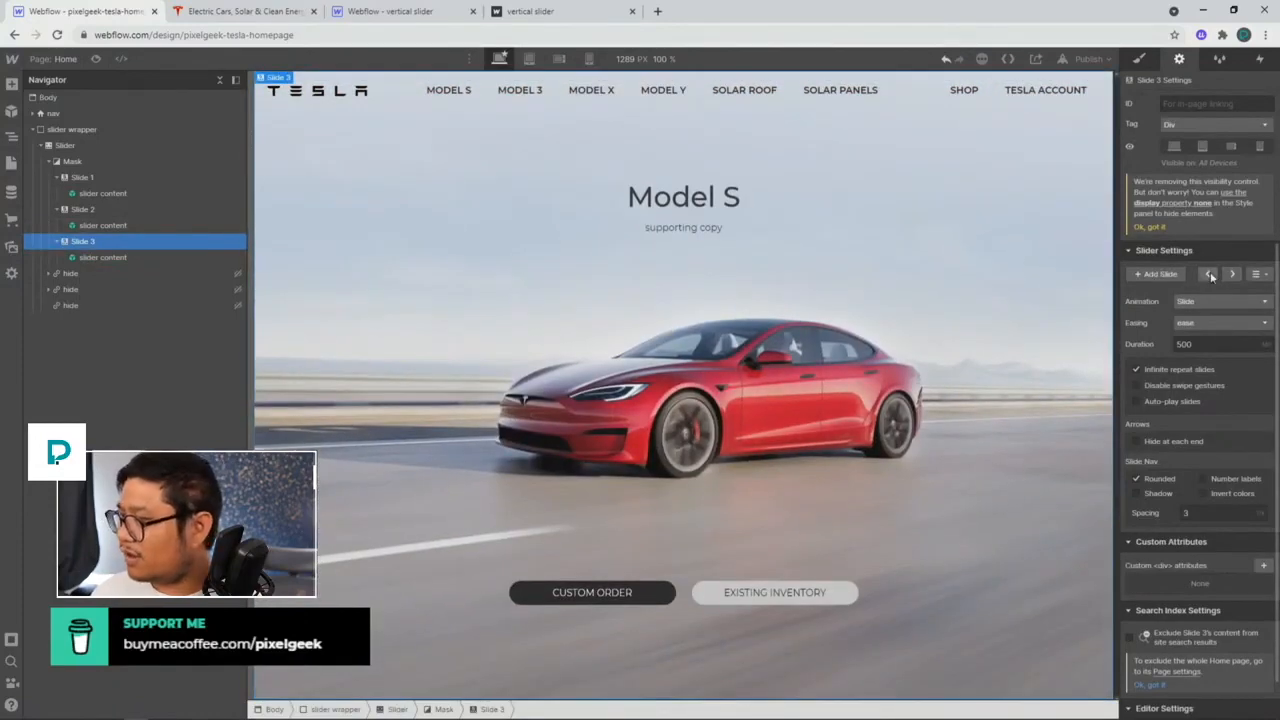
{"action": "left_click", "coordinate": [1208, 274]}
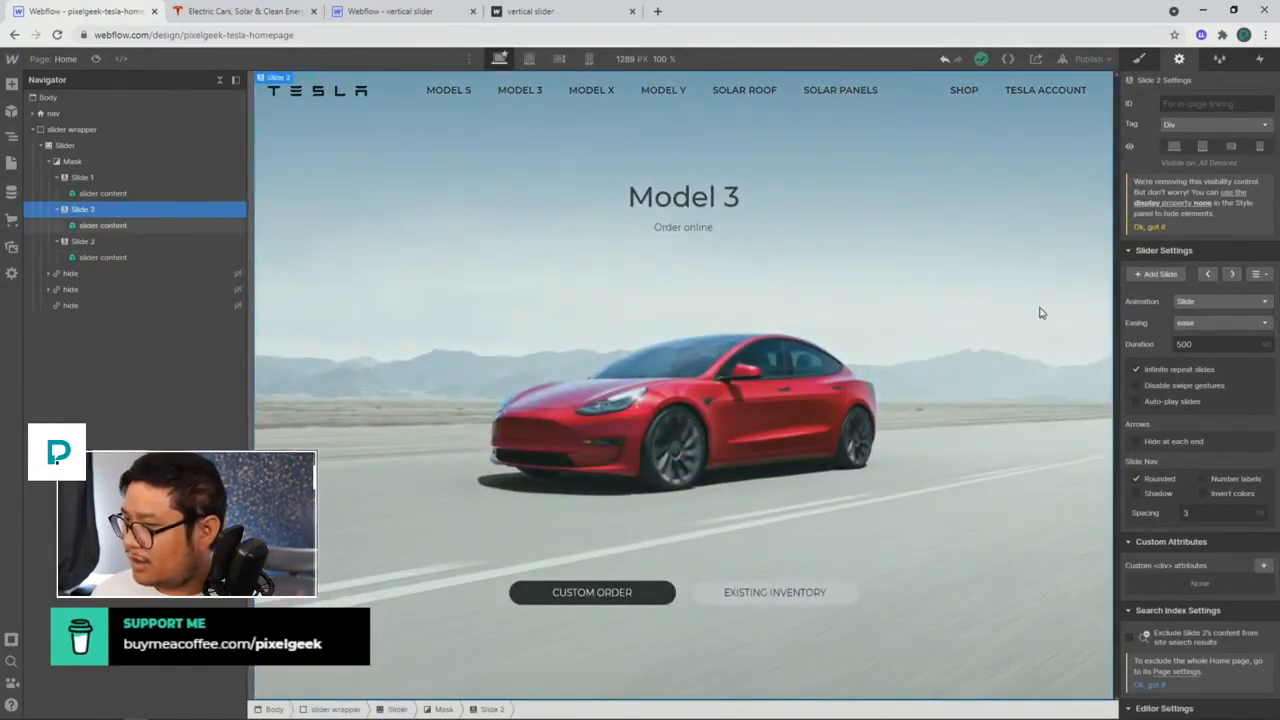
{"action": "left_click", "coordinate": [1232, 276]}
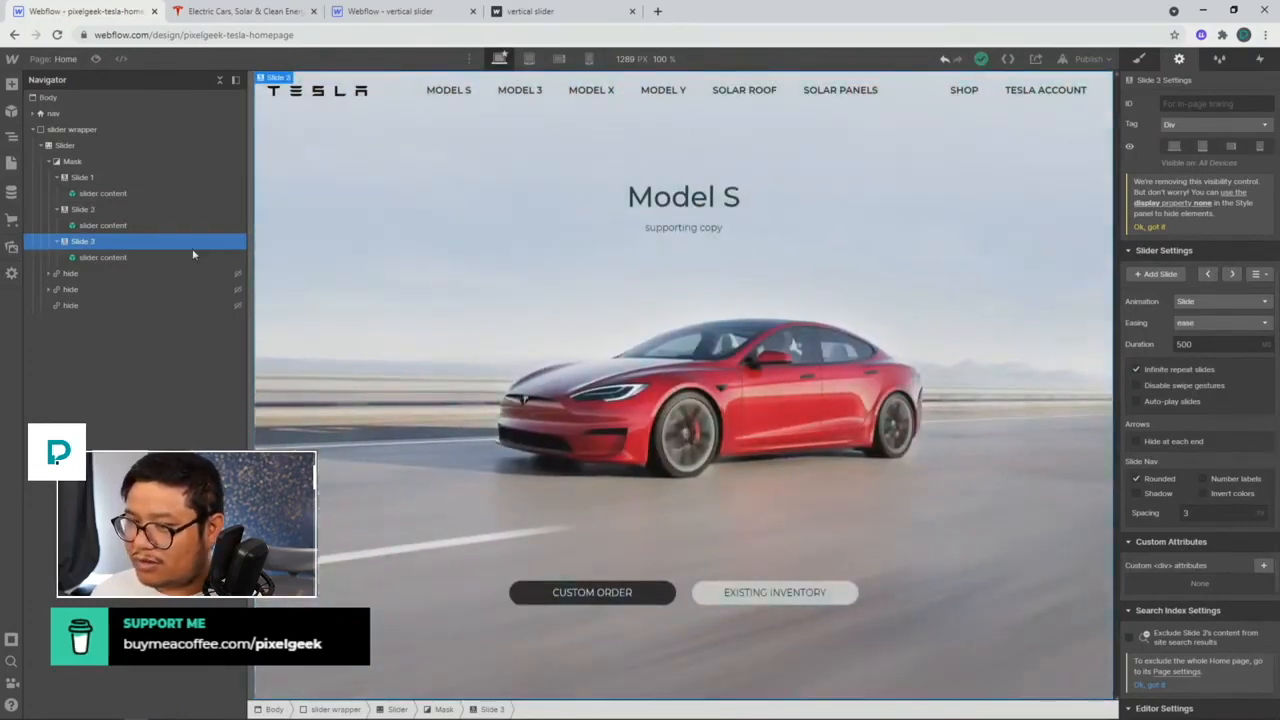
{"action": "left_click", "coordinate": [108, 257]}
{"action": "left_click", "coordinate": [1208, 139]}
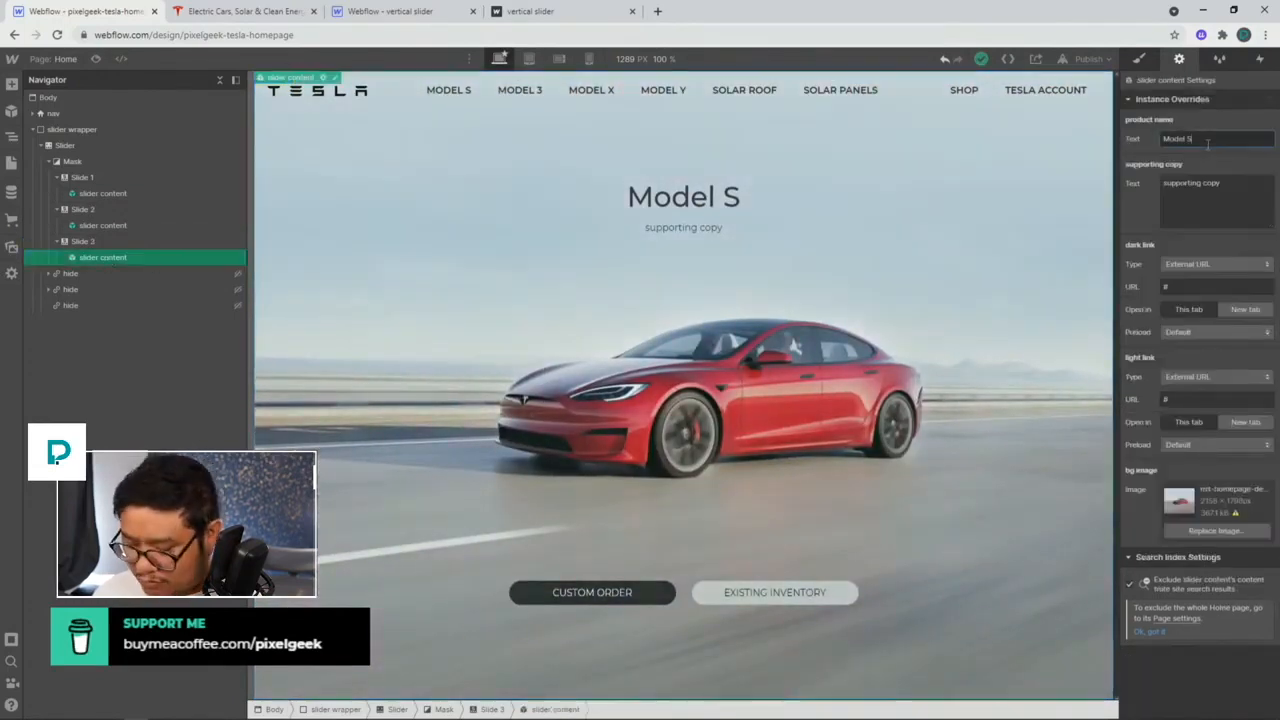
Step: Change Slide 3's heading to 'Model Jake' and subtitle to 'Schedule a test drive with Jake'
{"action": "key", "text": "BackSpace"}
{"action": "type", "text": "Jake"}
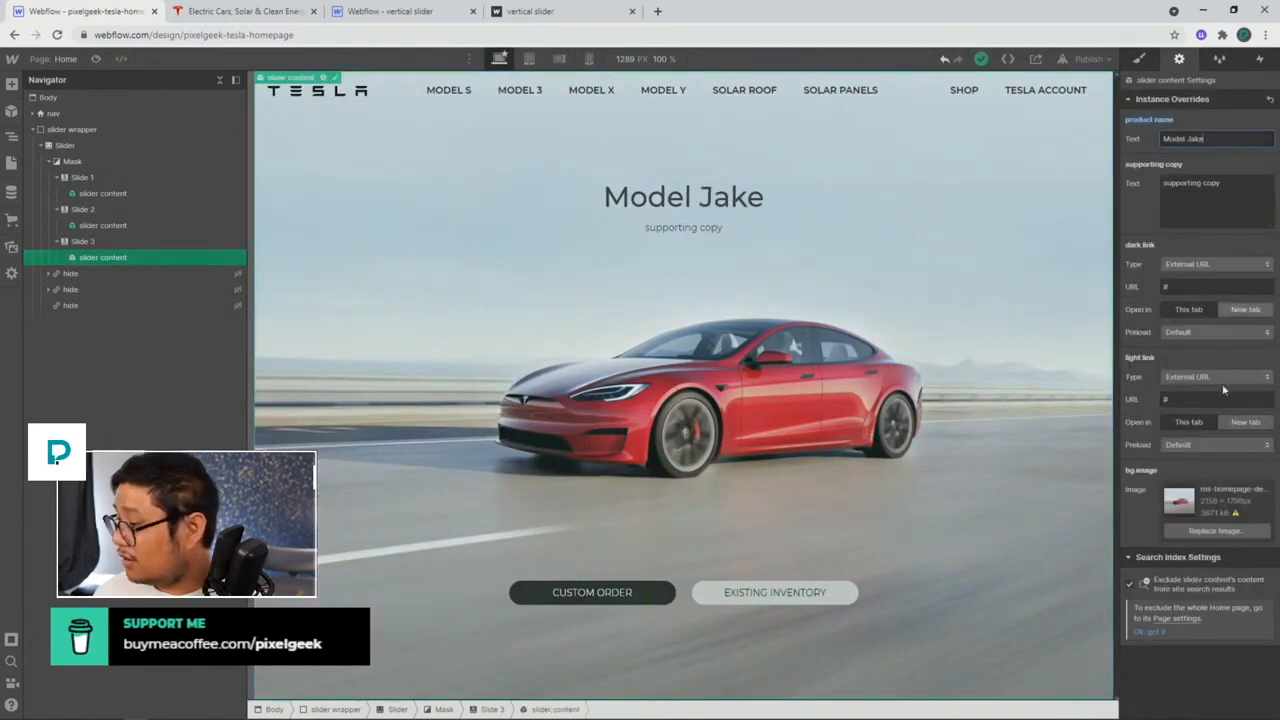
{"action": "triple_click", "coordinate": [1222, 190]}
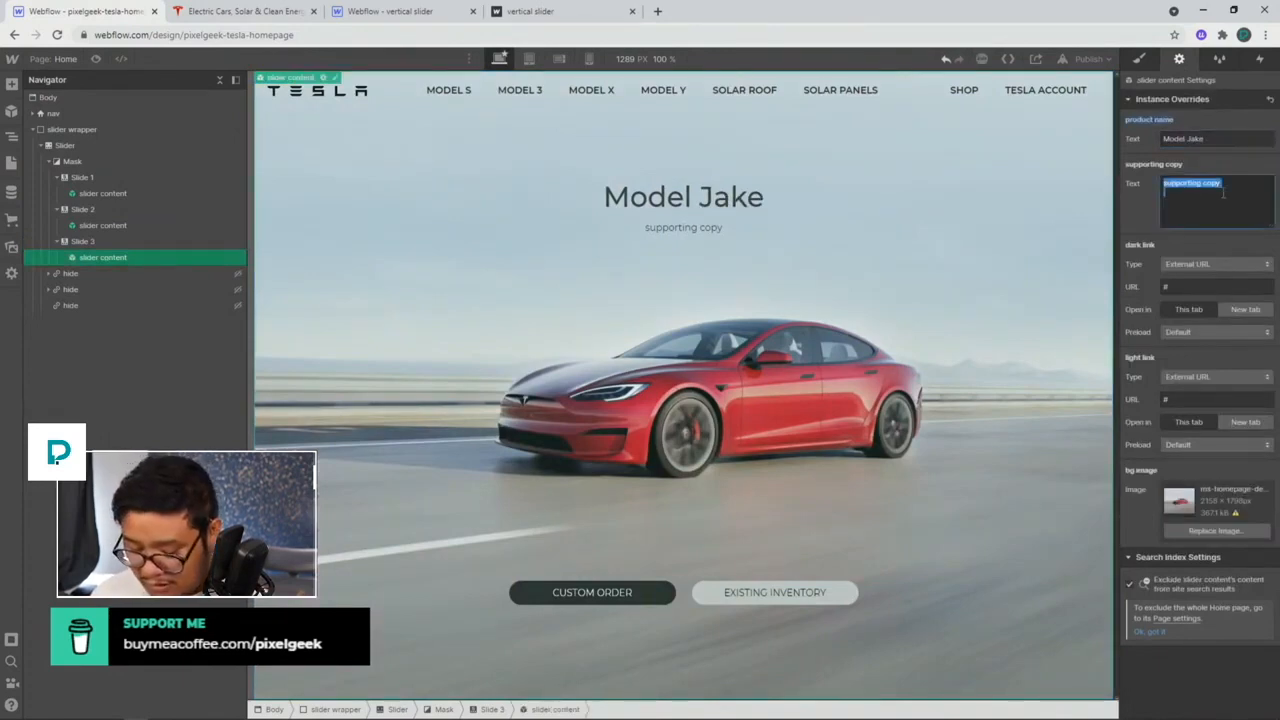
{"action": "type", "text": "Ask Jake for atestd"}
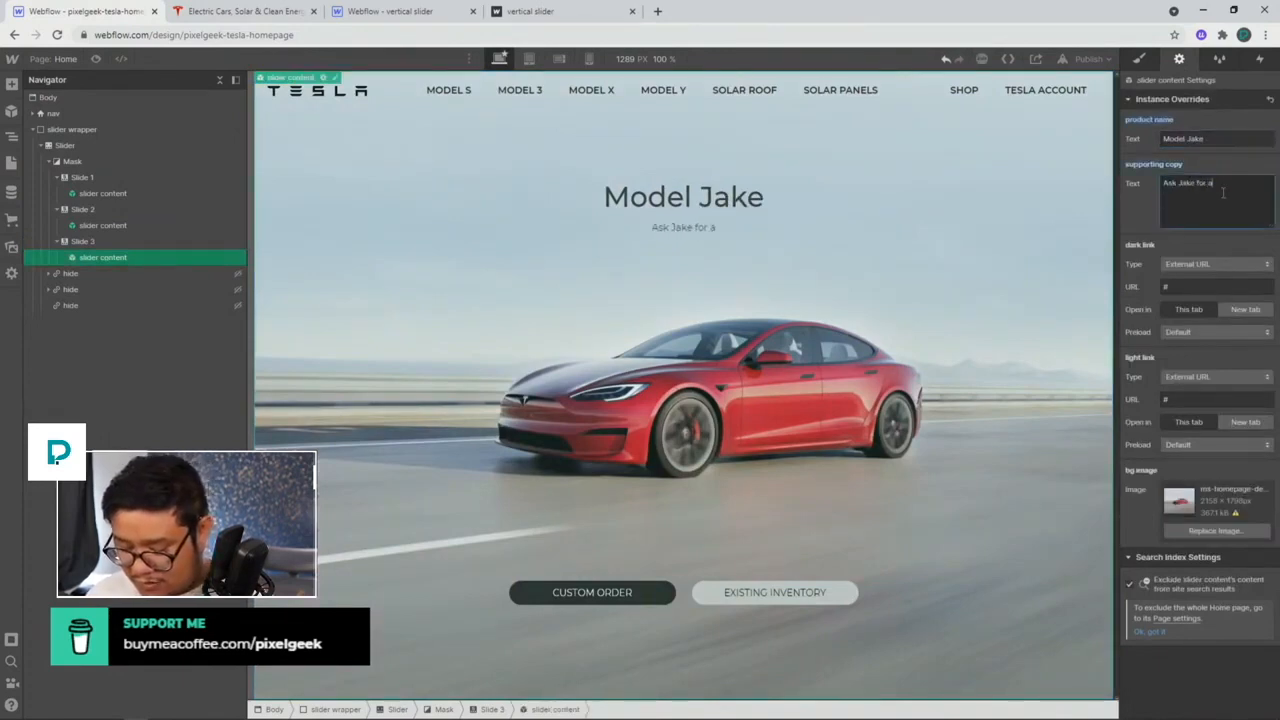
{"action": "key", "text": "BackSpace"}
{"action": "key", "text": "BackSpace"}
{"action": "key", "text": "BackSpace"}
{"action": "key", "text": "BackSpace"}
{"action": "key", "text": "BackSpace"}
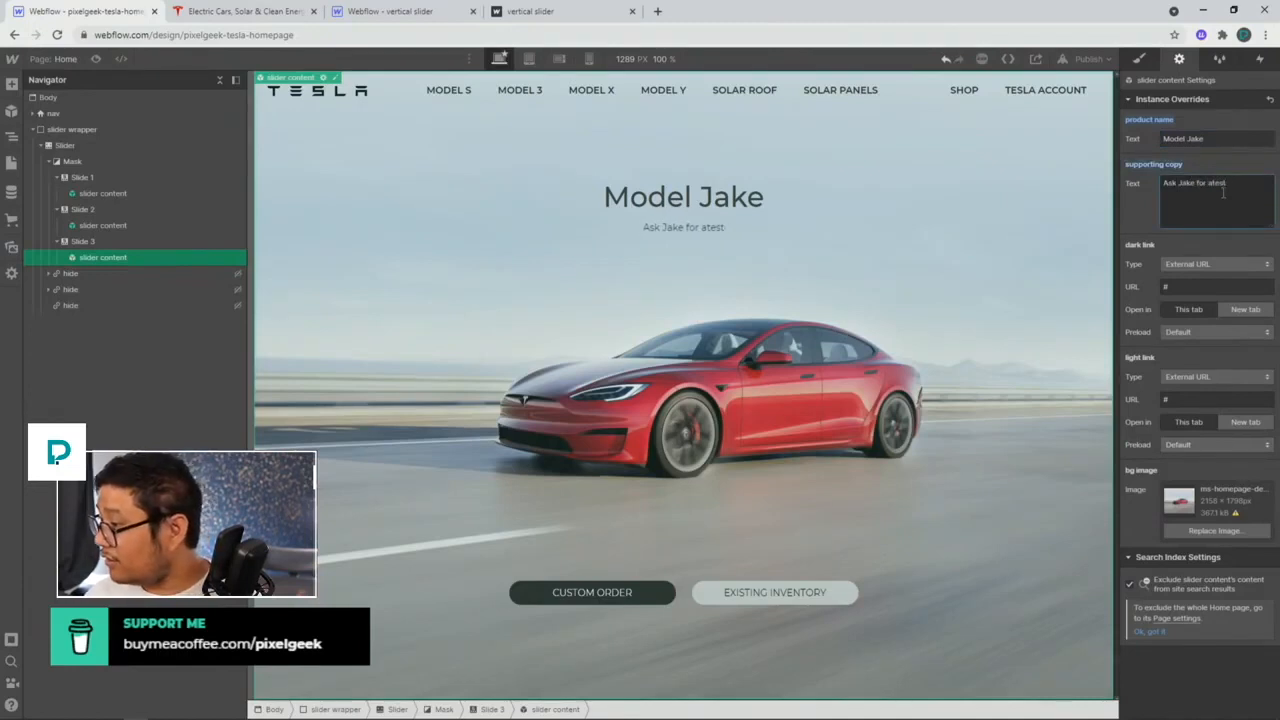
{"action": "type", "text": "test drive"}
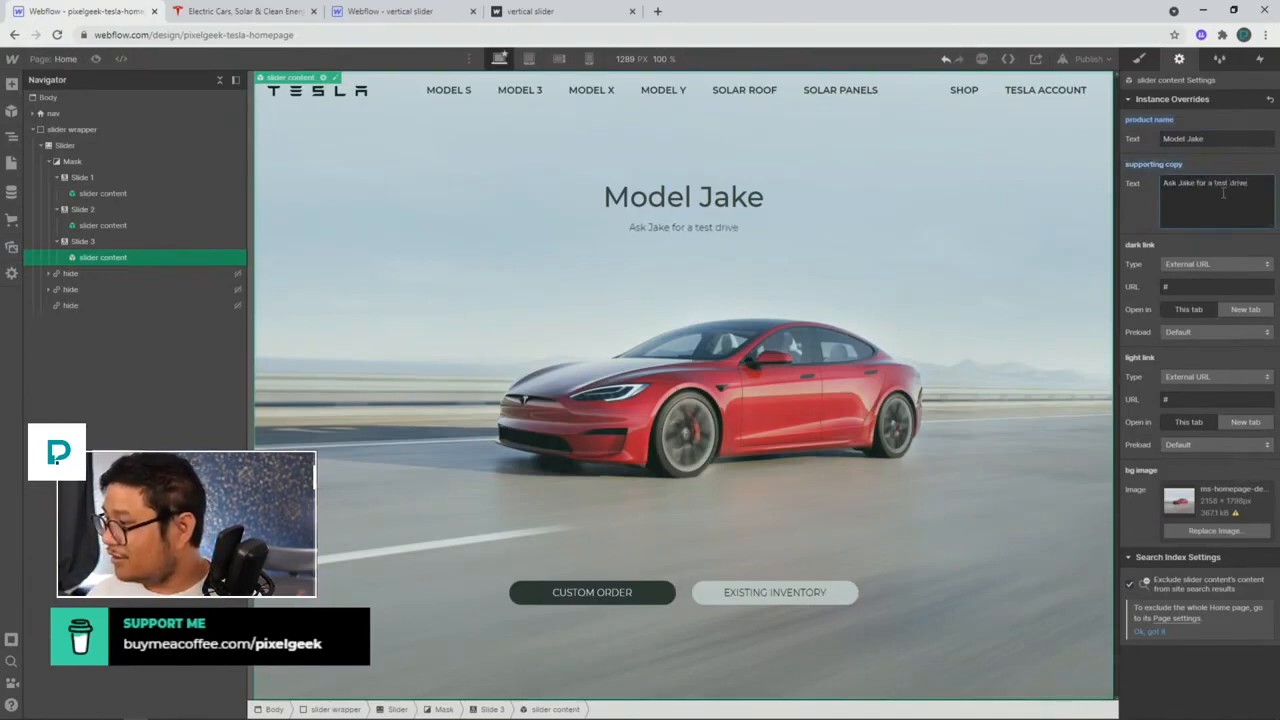
{"action": "key", "text": "ctrl+a"}
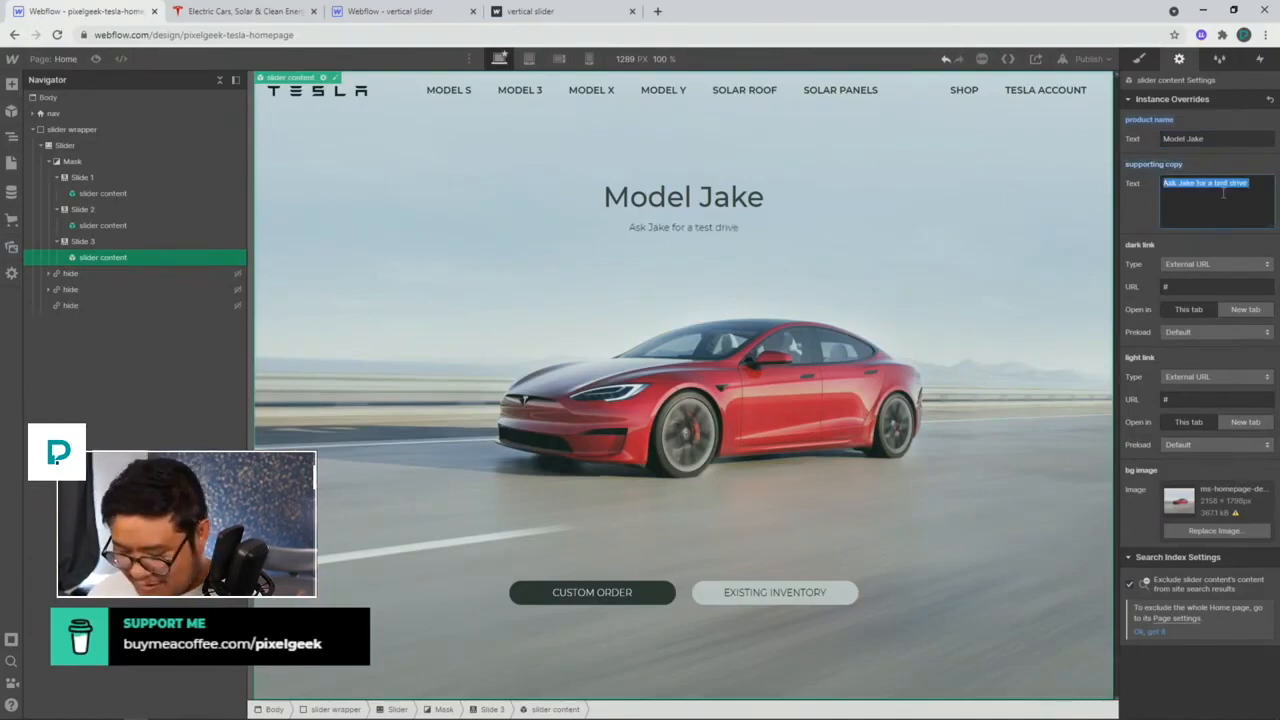
{"action": "type", "text": "Schedule a tes"}
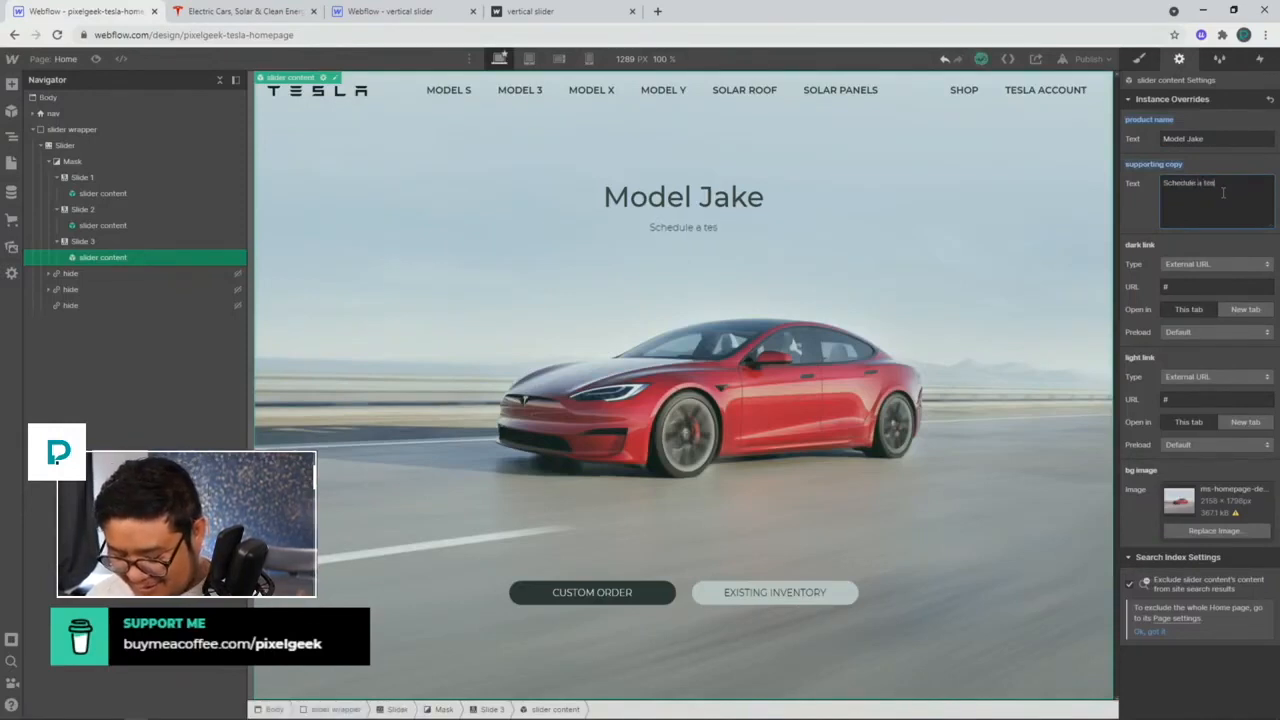
{"action": "type", "text": "t drive with J"}
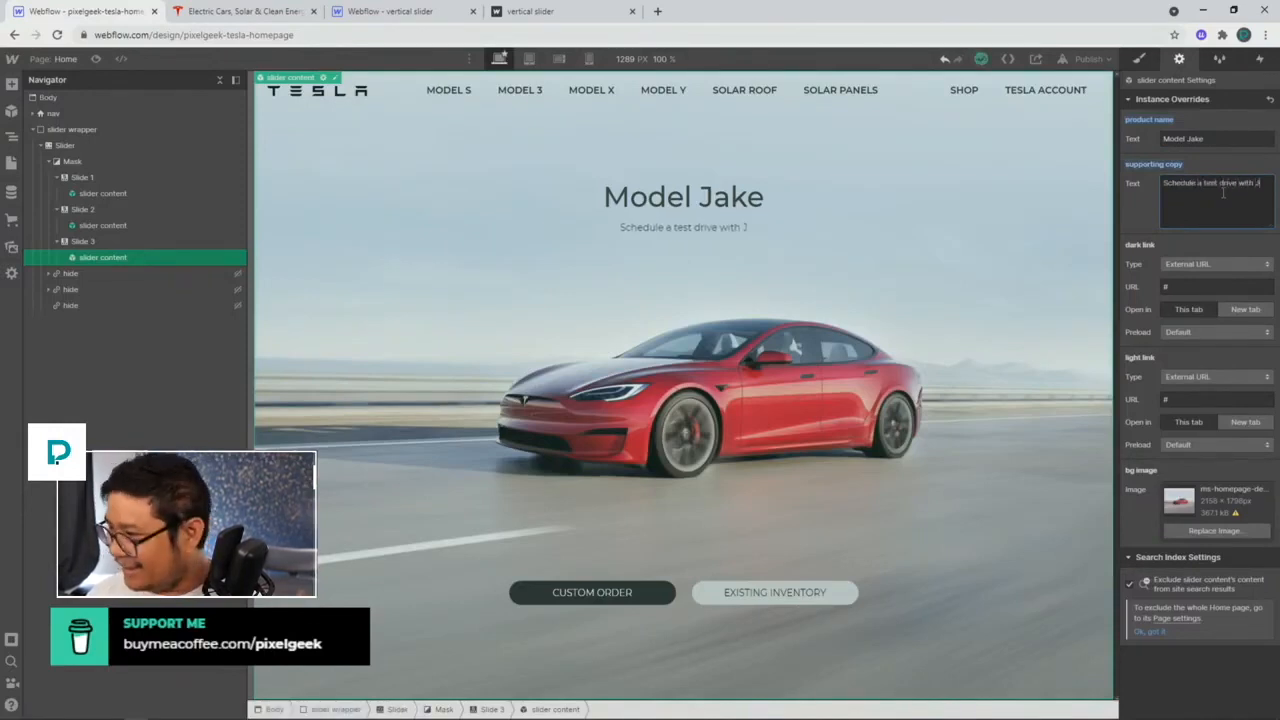
{"action": "type", "text": "ake"}
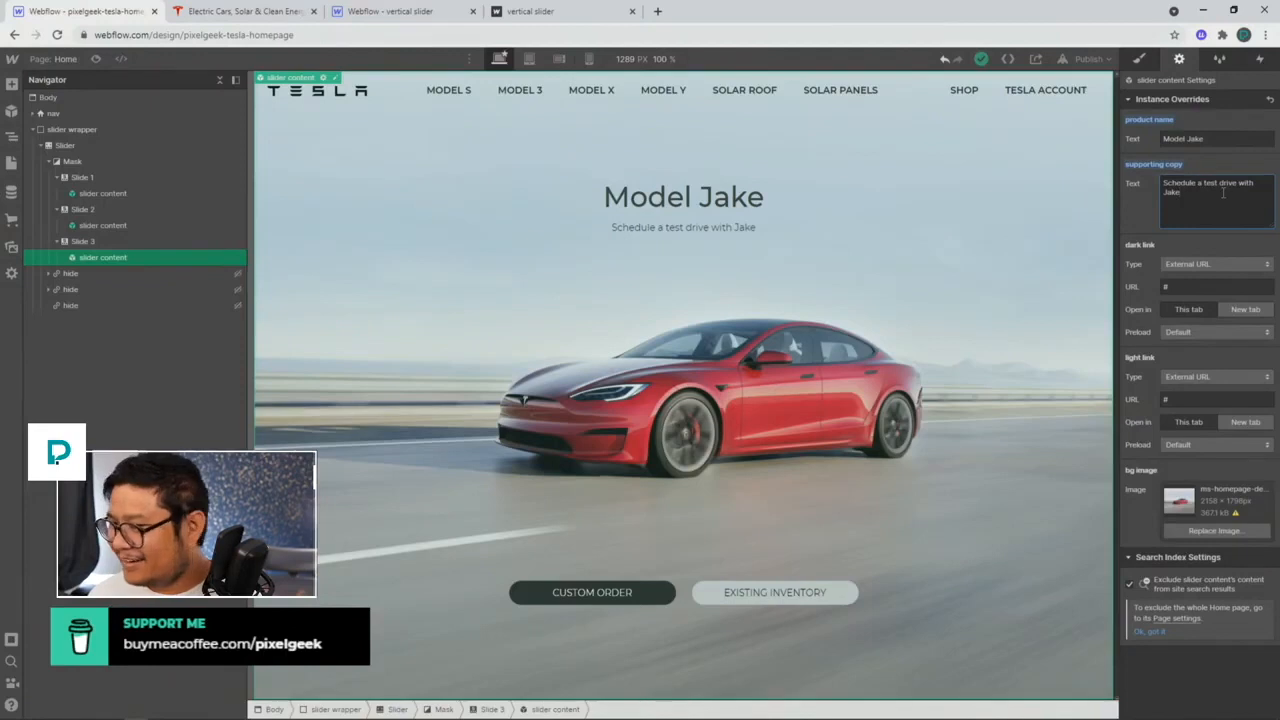
Step: Set Slide 3's background to the blue car download.jpg image
{"action": "left_click", "coordinate": [1209, 528]}
{"action": "left_click", "coordinate": [52, 270]}
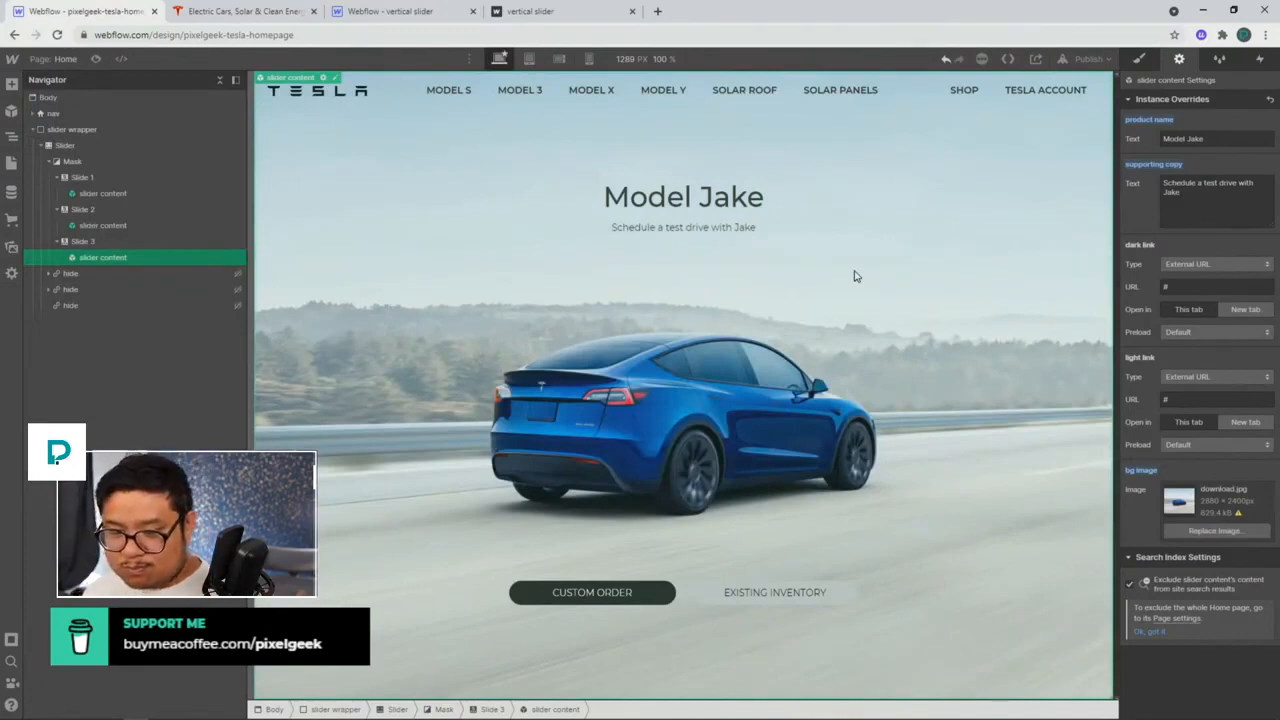
{"action": "left_click", "coordinate": [86, 244]}
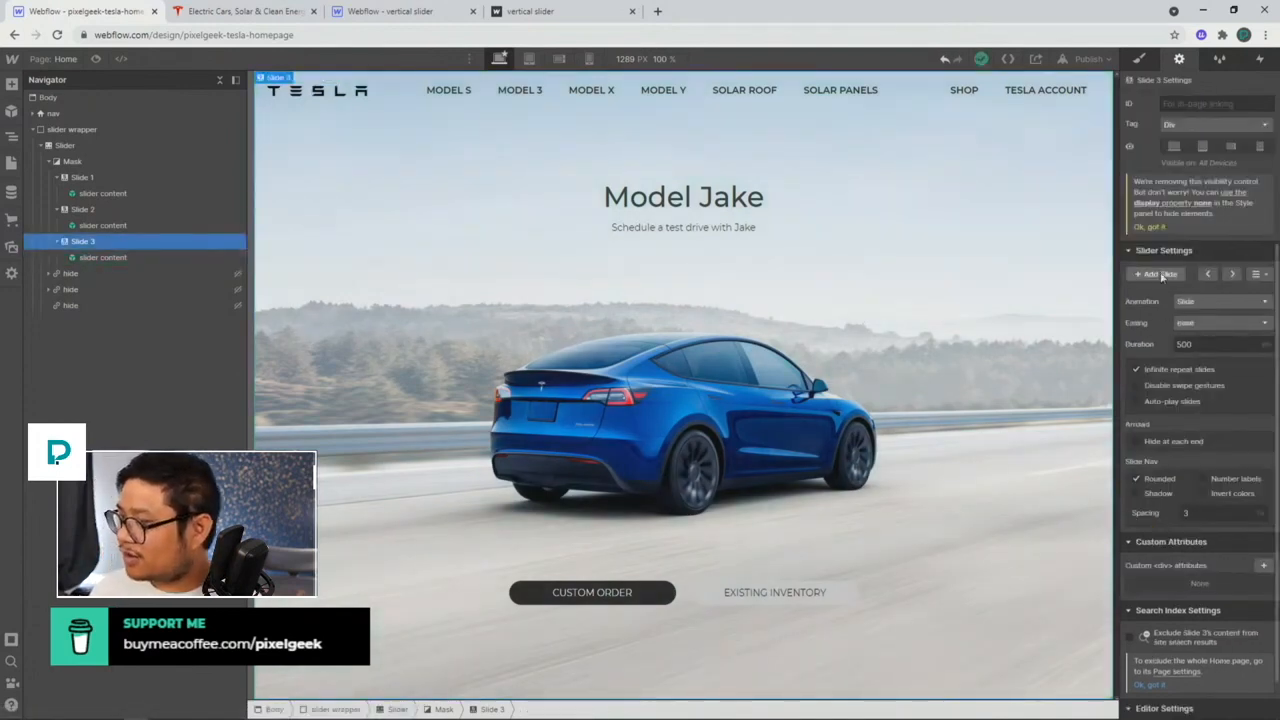
Step: Add a fourth slide, paste the slider content into it, and preview it with the arrows
{"action": "left_click", "coordinate": [1160, 274]}
{"action": "left_click", "coordinate": [104, 259]}
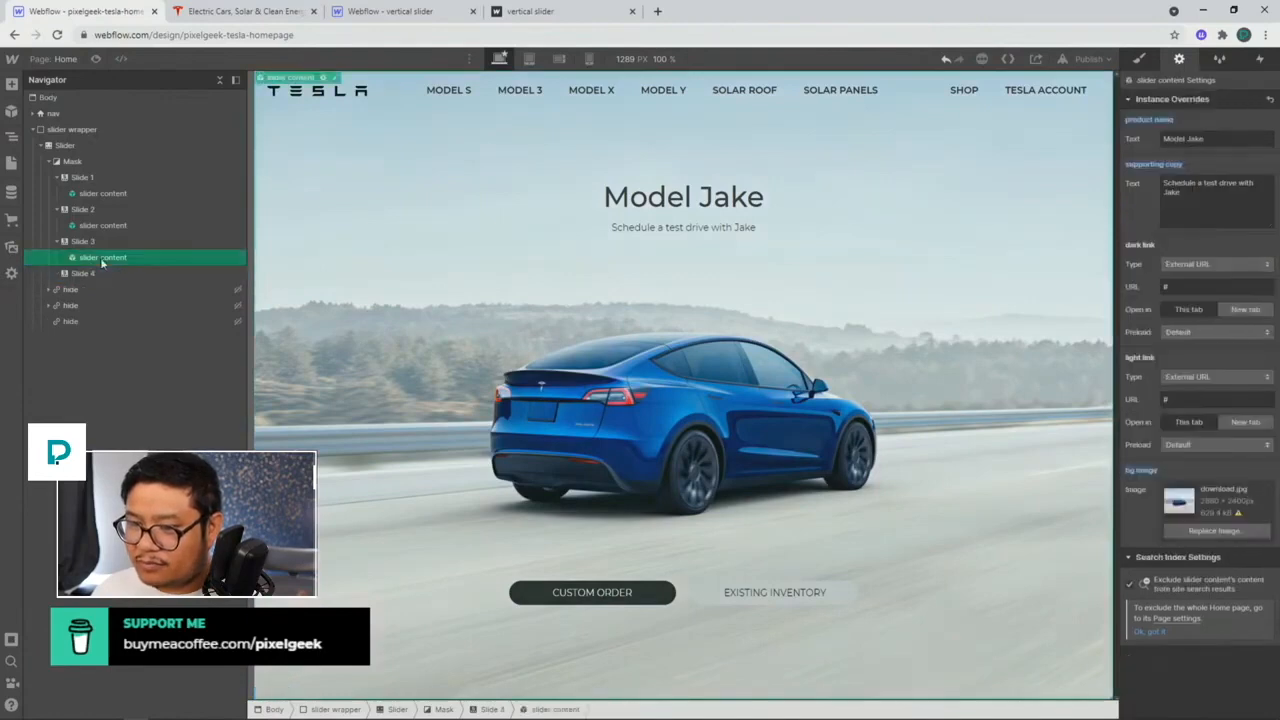
{"action": "left_click", "coordinate": [86, 273]}
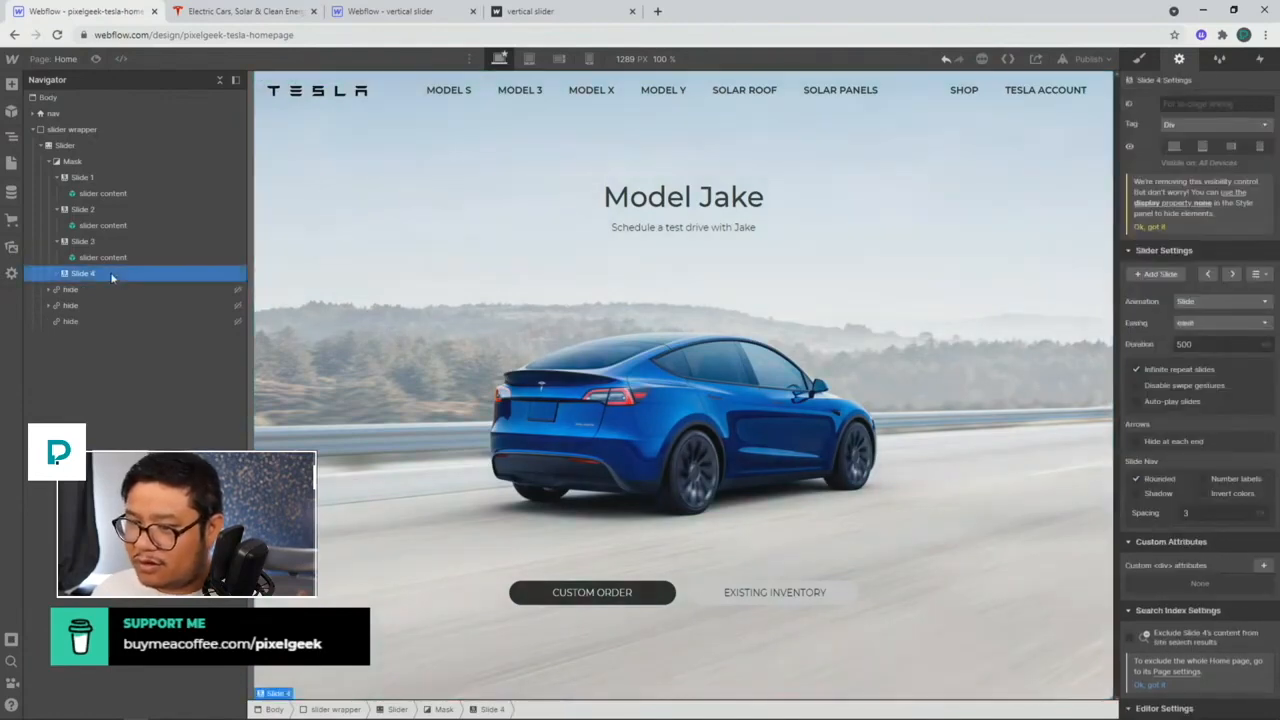
{"action": "key", "text": "ctrl+v"}
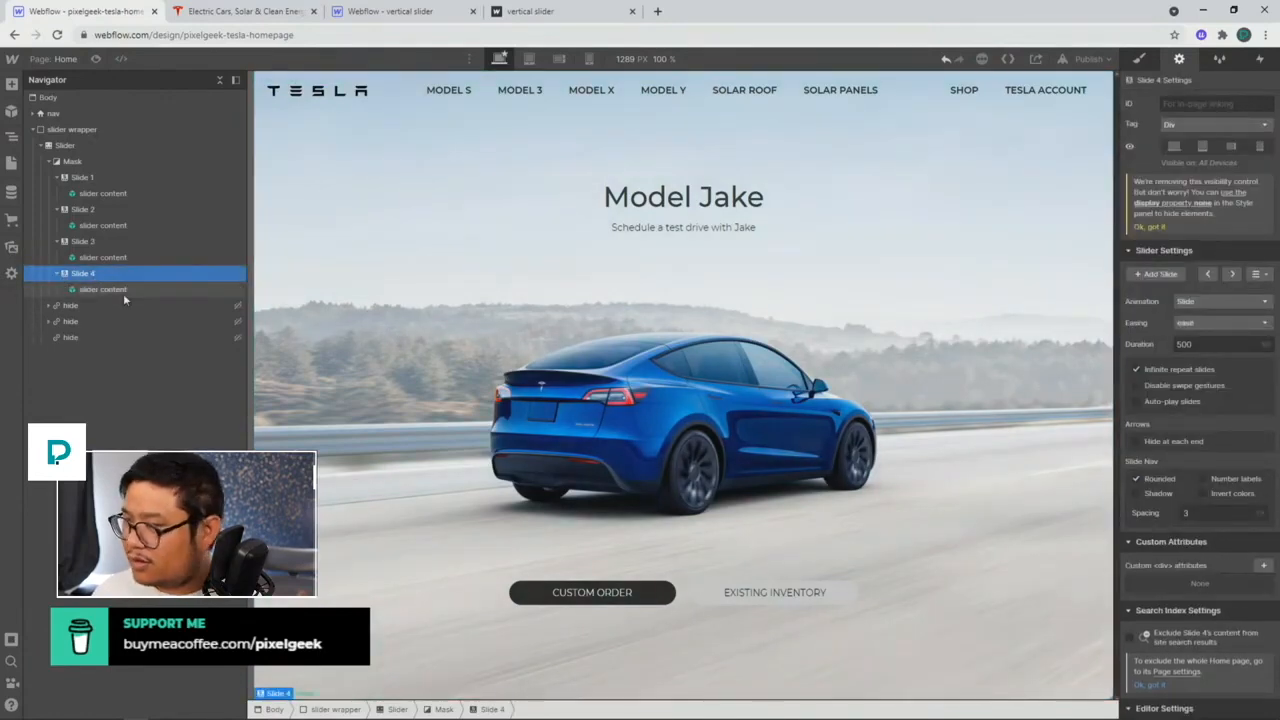
{"action": "left_click", "coordinate": [143, 272]}
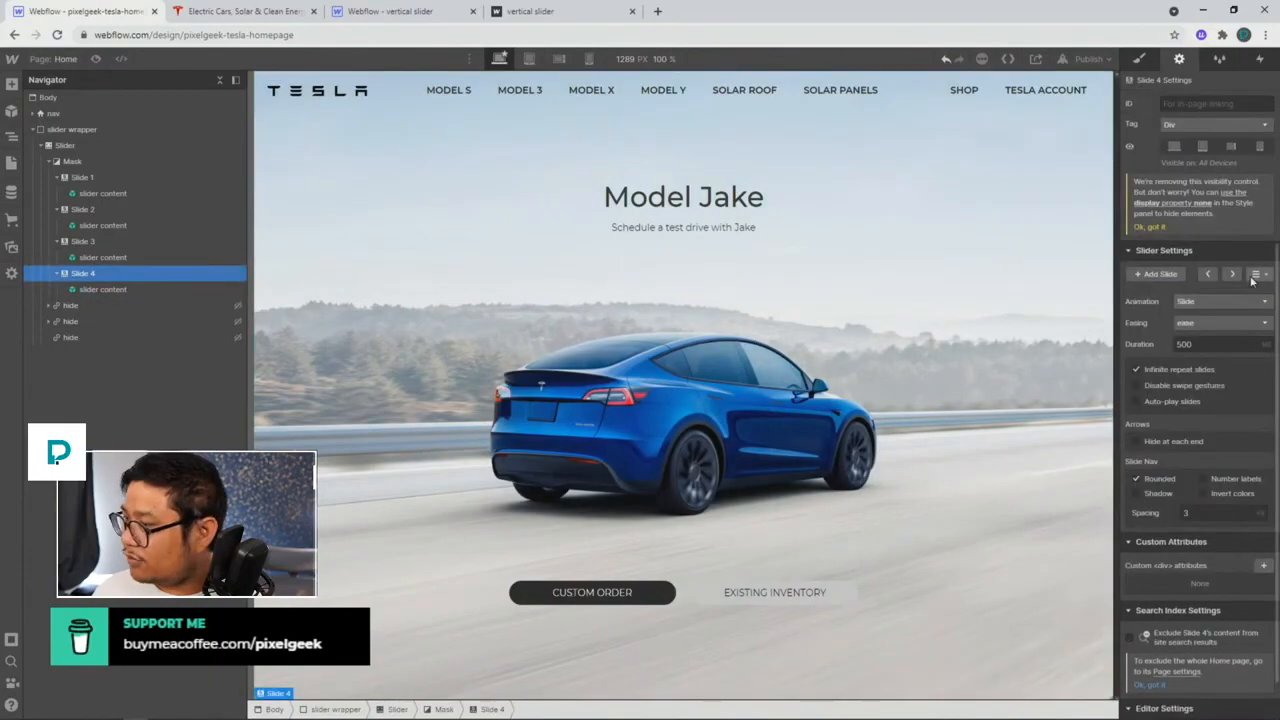
{"action": "left_click", "coordinate": [1209, 275]}
{"action": "left_click", "coordinate": [1233, 276]}
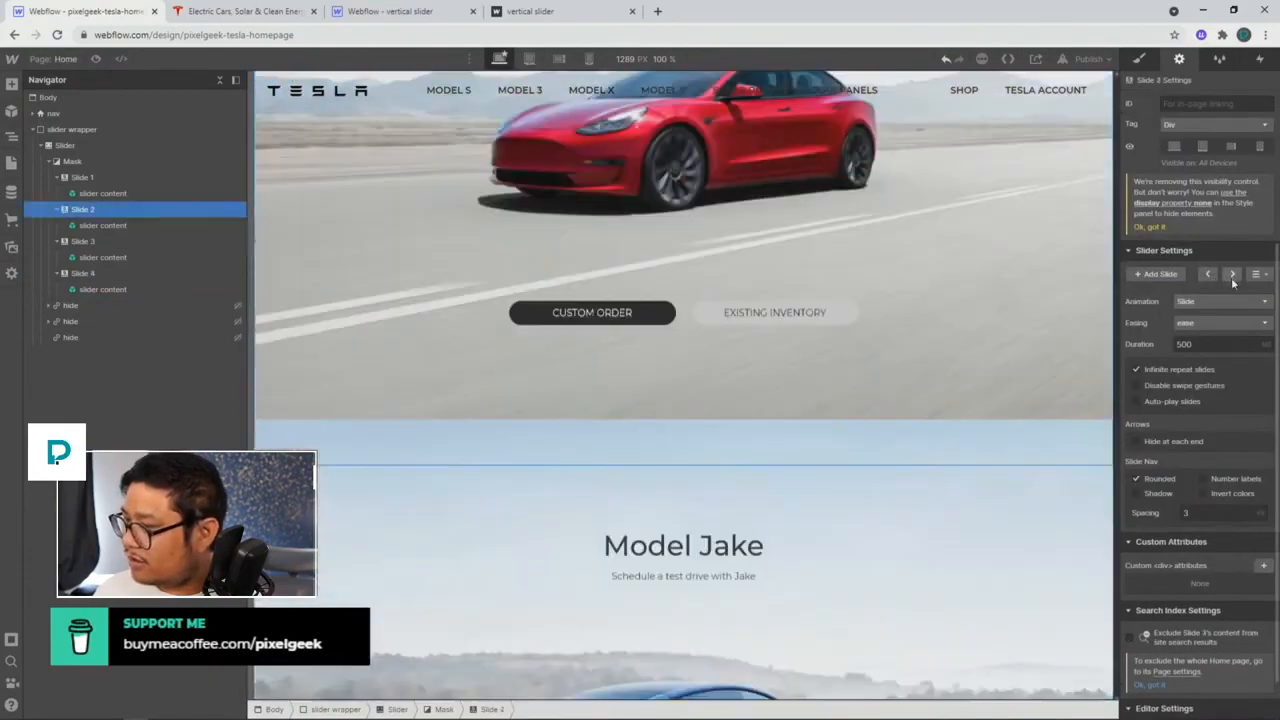
{"action": "left_click", "coordinate": [1233, 275]}
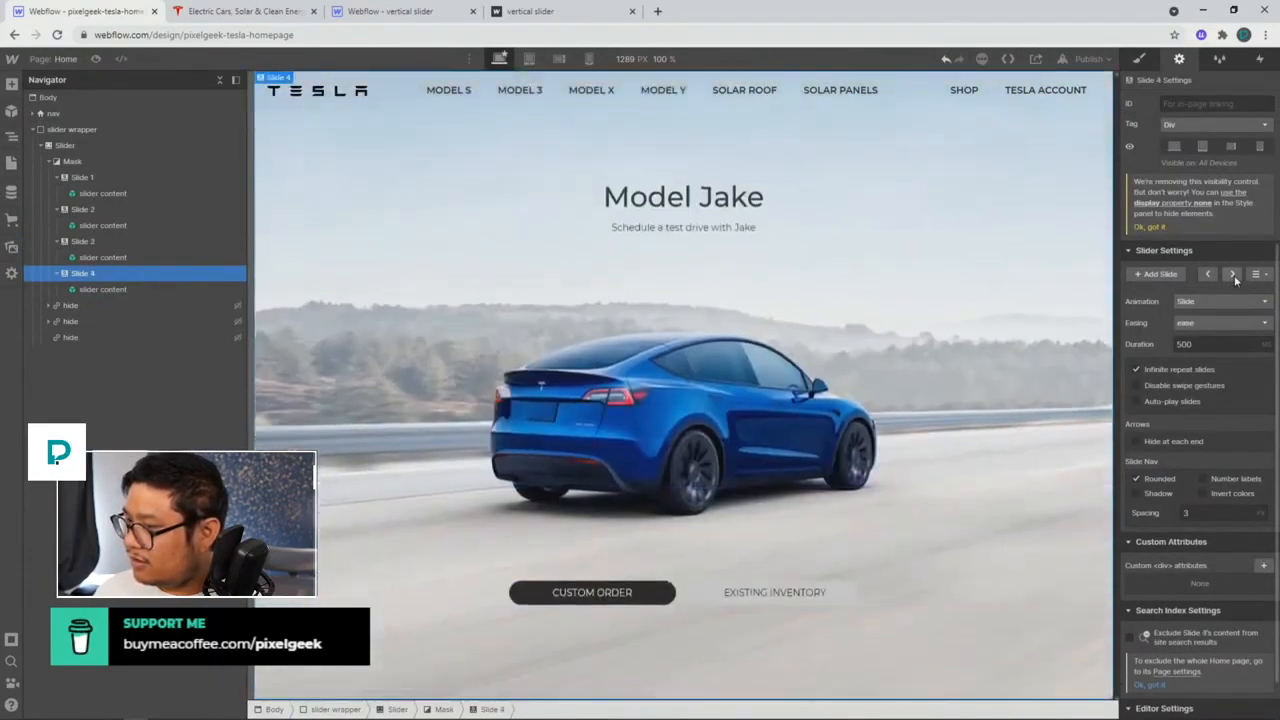
{"action": "left_click", "coordinate": [113, 241]}
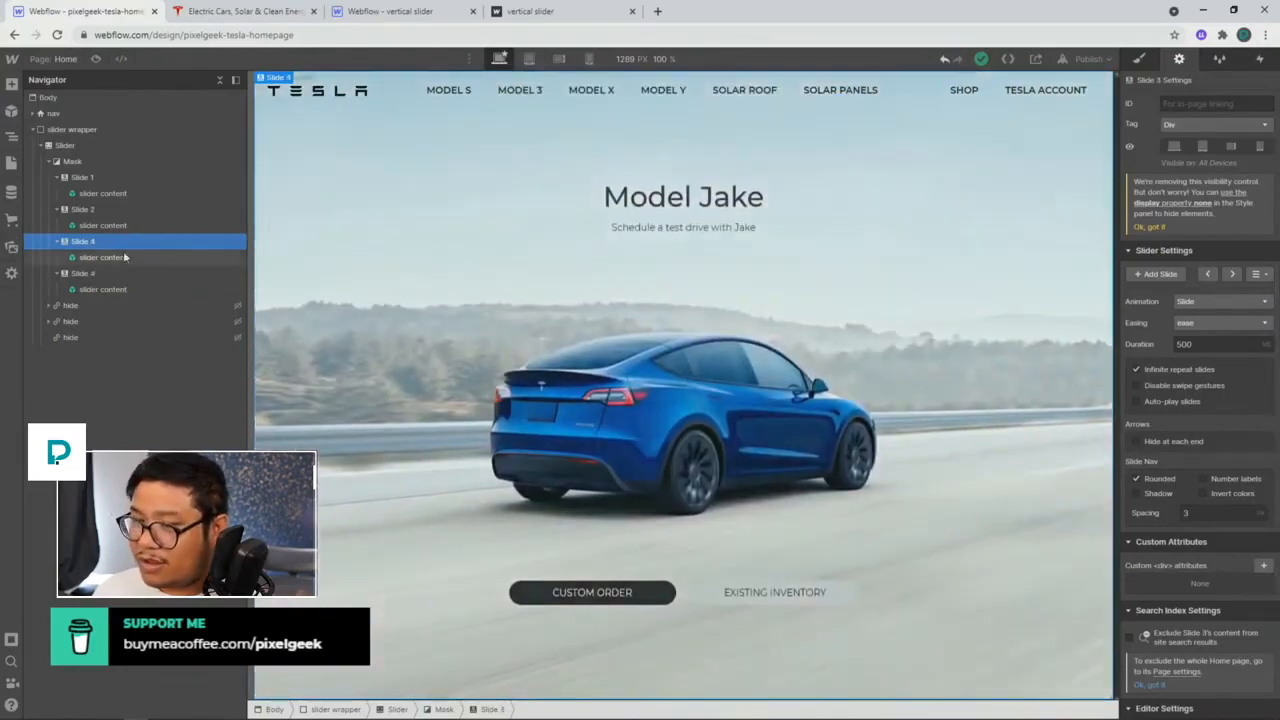
Step: Rename Slide 3 to 'Model X' with the white Model X background, then preview Slide 4
{"action": "left_click", "coordinate": [120, 258]}
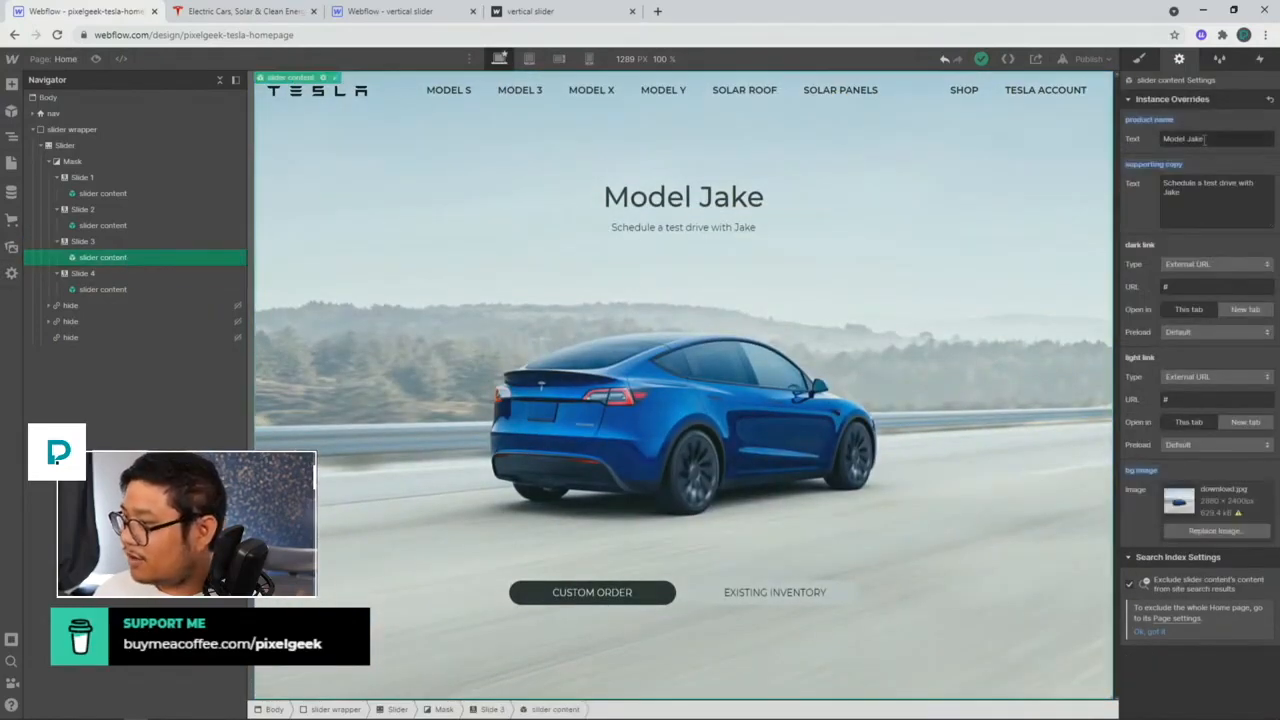
{"action": "double_click", "coordinate": [1195, 139]}
{"action": "type", "text": "X"}
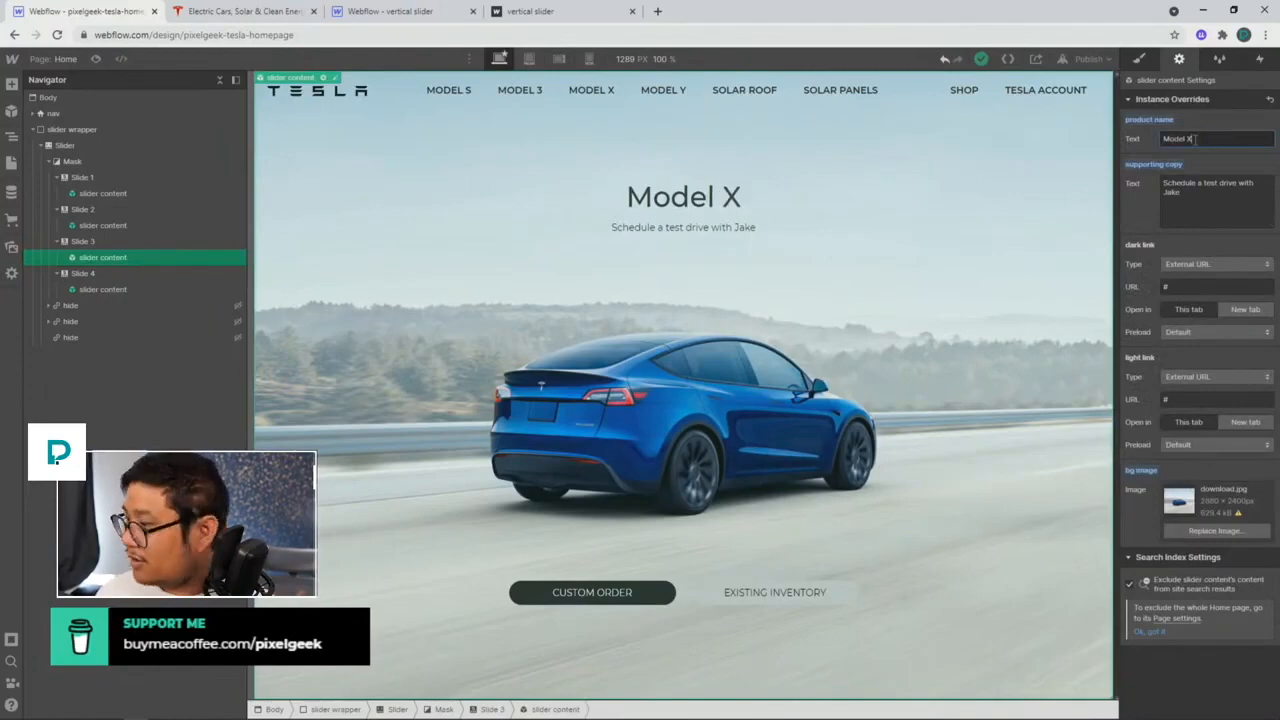
{"action": "left_click", "coordinate": [1215, 530]}
{"action": "left_click", "coordinate": [160, 266]}
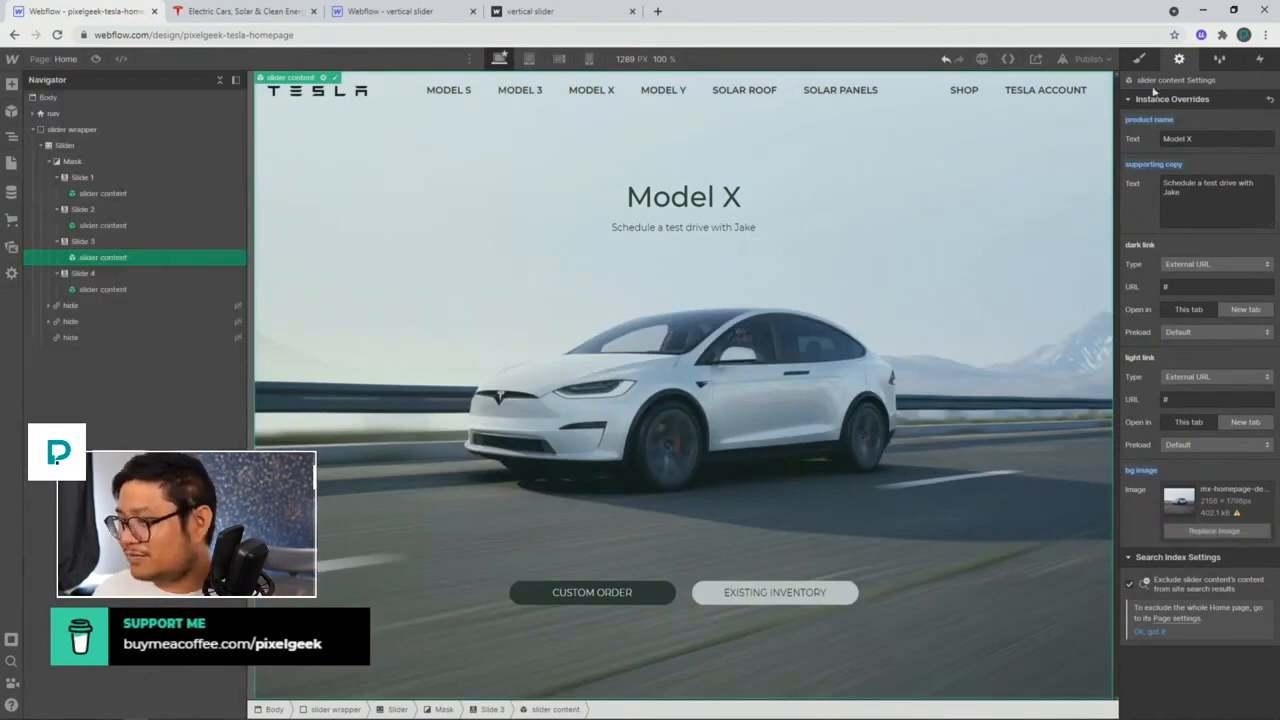
{"action": "left_click", "coordinate": [140, 276]}
{"action": "left_click", "coordinate": [1232, 275]}
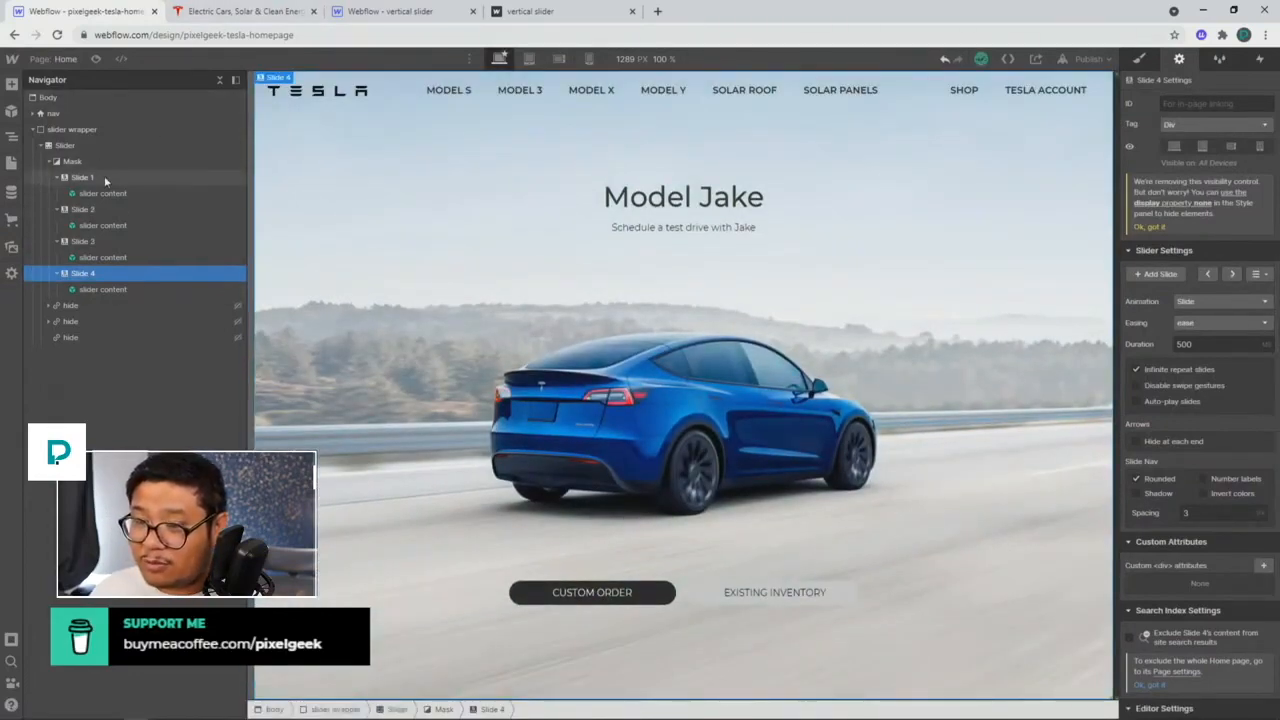
Step: Add a fifth slide and set its product name to 'Solar Roof'
{"action": "key", "text": "ctrl+v"}
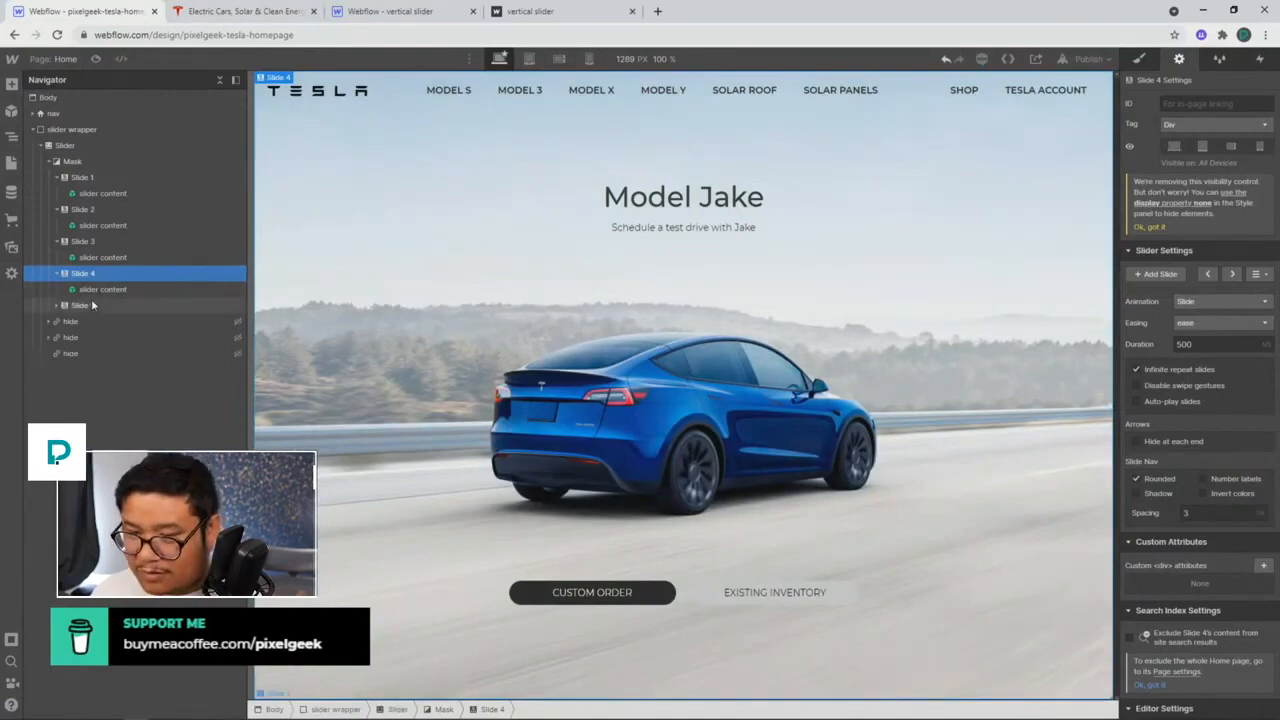
{"action": "left_click", "coordinate": [92, 305]}
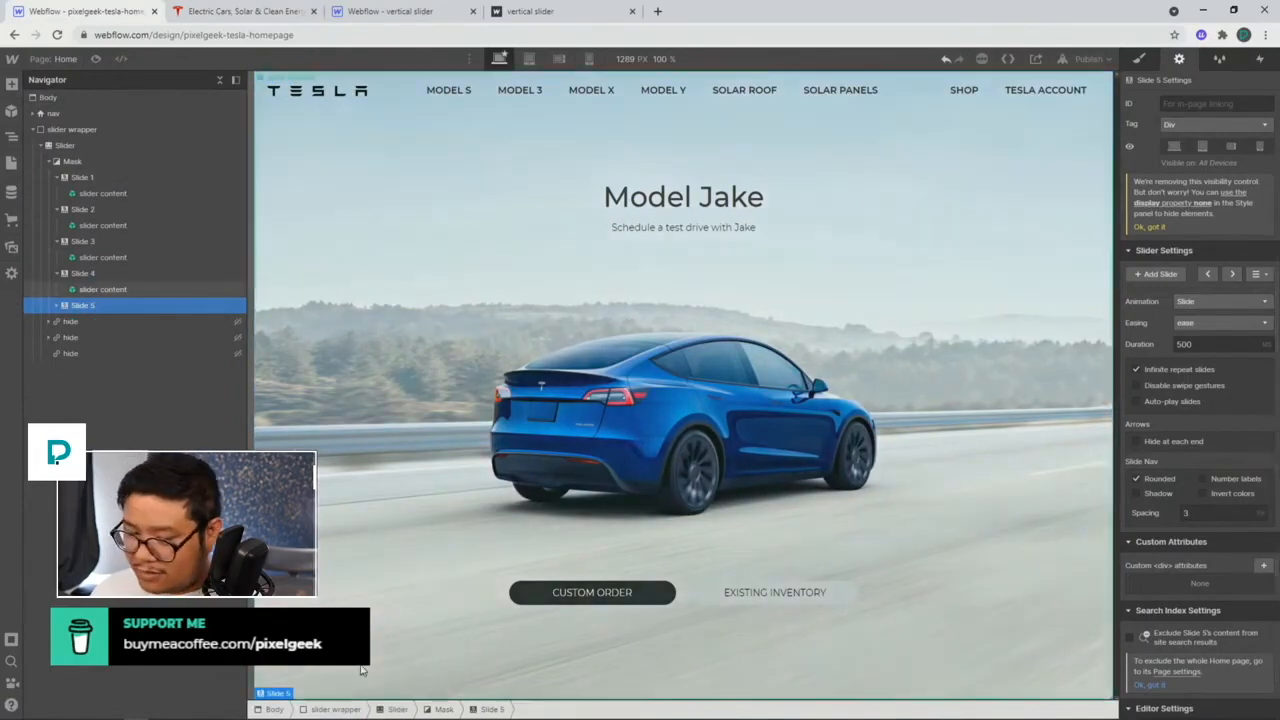
{"action": "left_click", "coordinate": [1232, 274]}
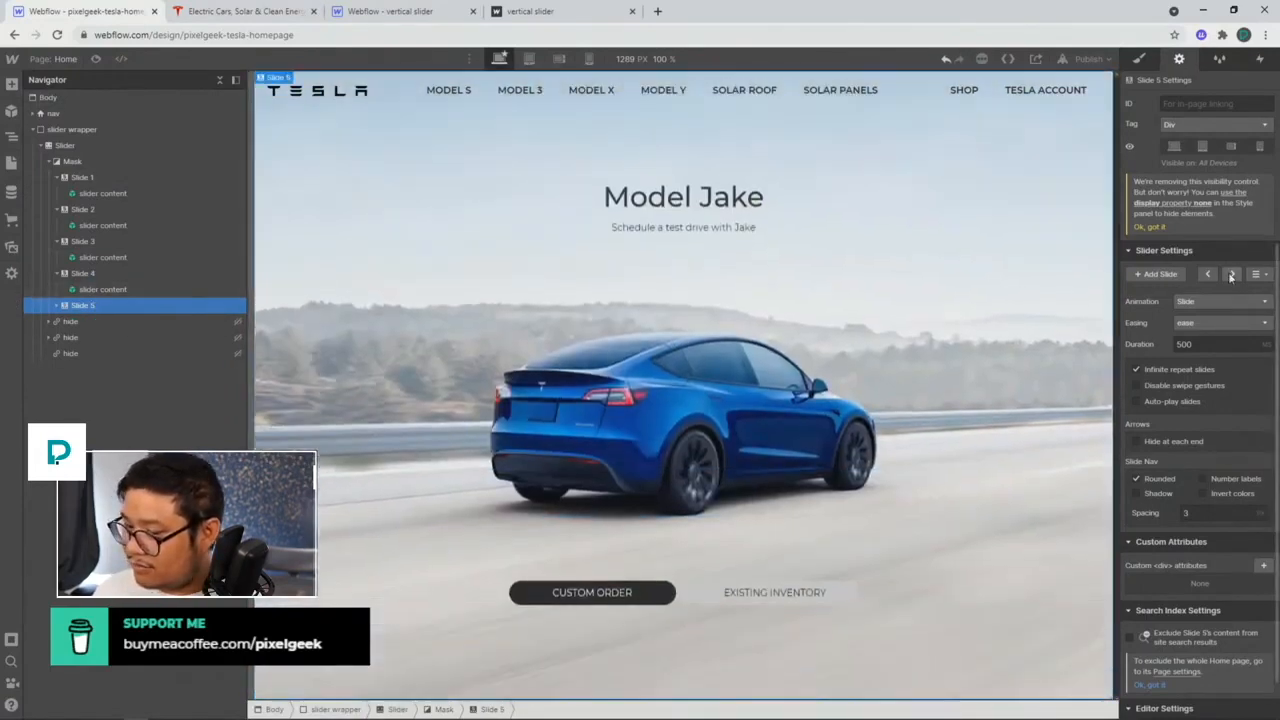
{"action": "left_click", "coordinate": [1002, 243]}
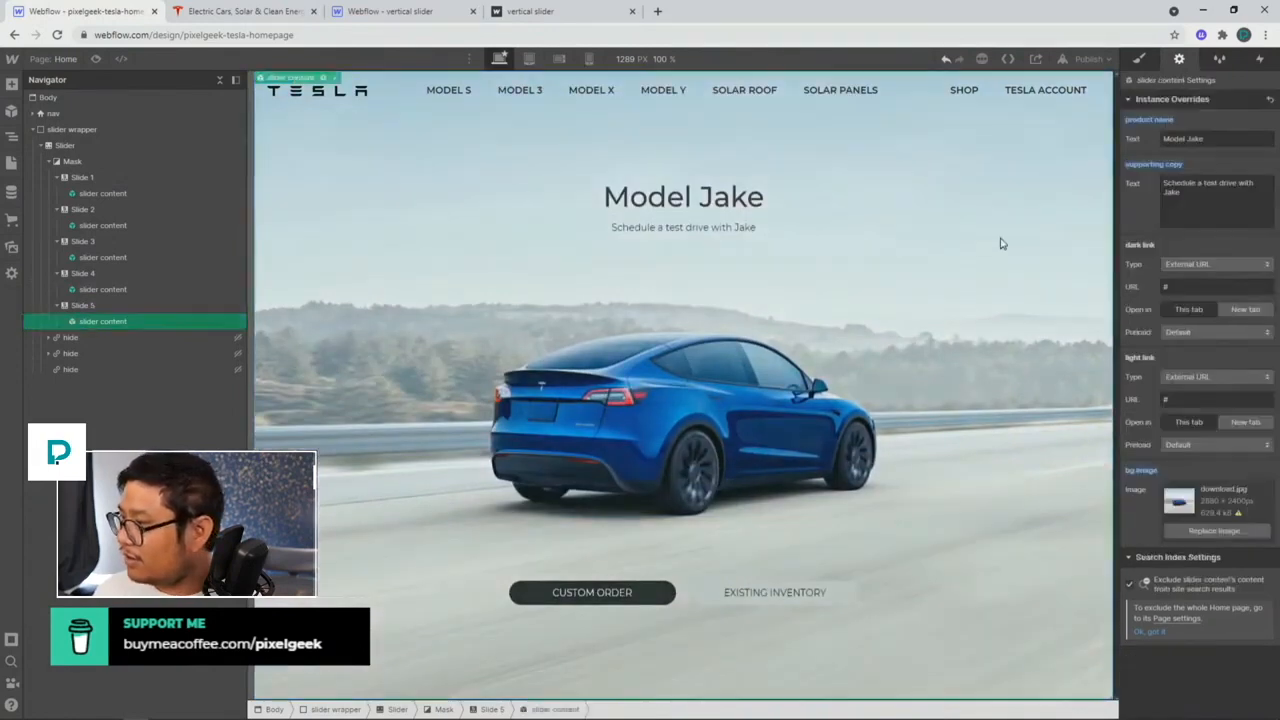
{"action": "left_click", "coordinate": [1209, 140]}
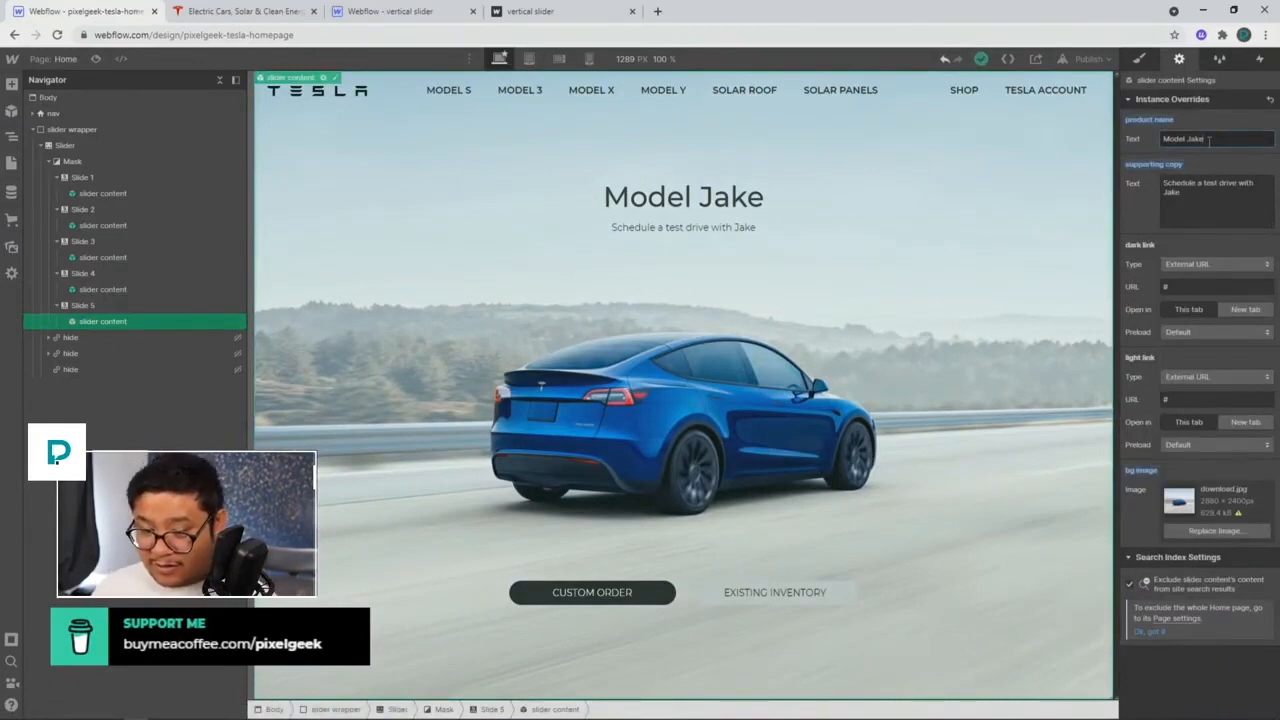
{"action": "double_click", "coordinate": [1209, 140]}
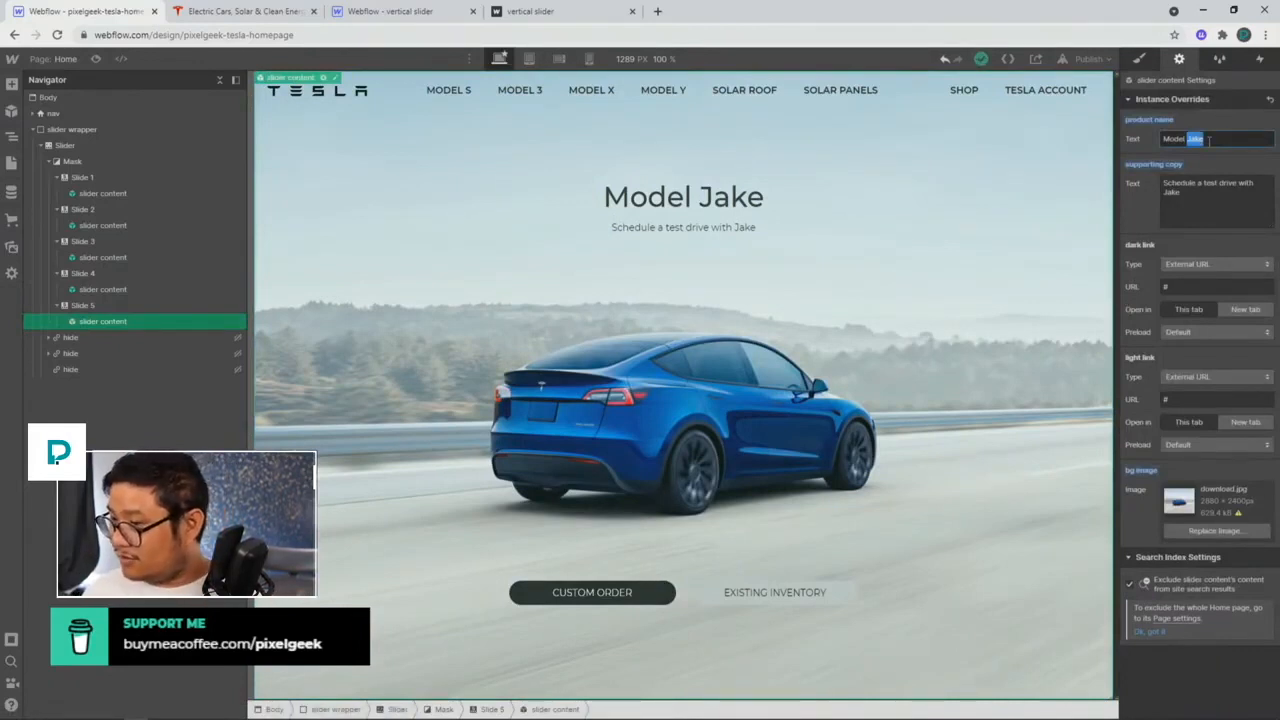
{"action": "key", "text": "ctrl+a"}
{"action": "type", "text": "Solar Roof"}
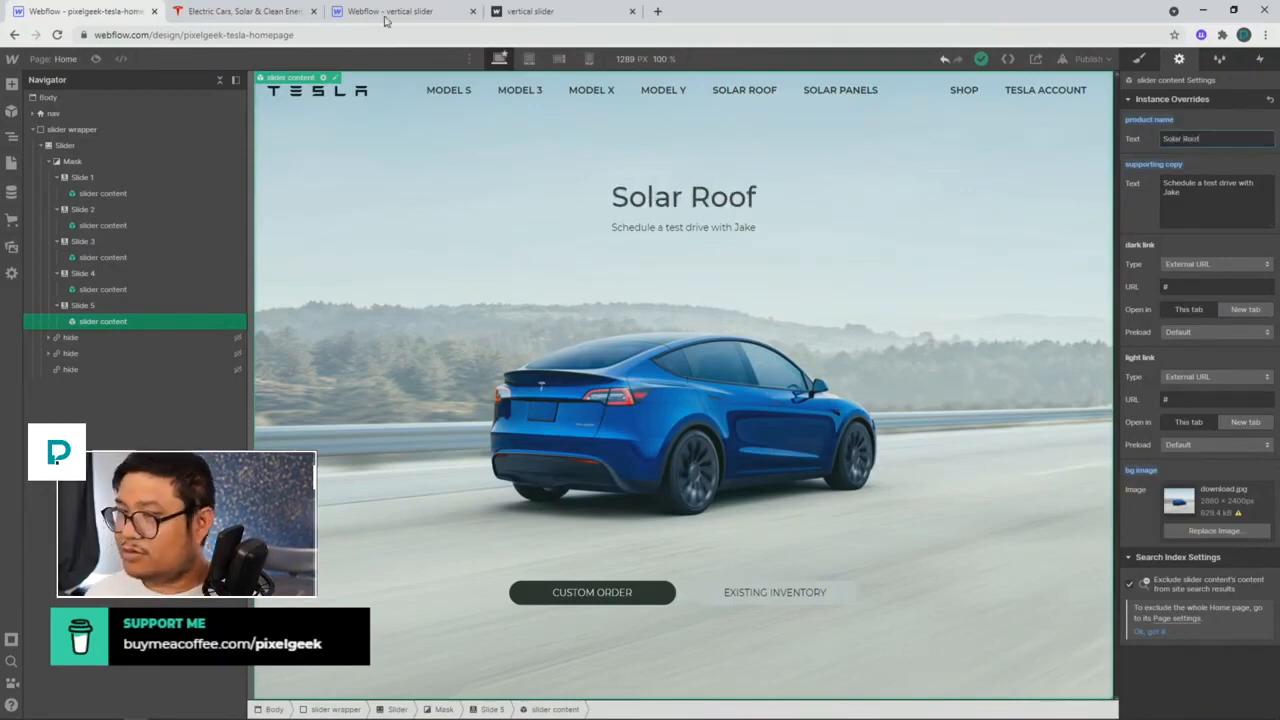
Step: Replace the product name with Tesla's 'Lowest Cost Solar Panels in America' heading
{"action": "left_click", "coordinate": [272, 14]}
{"action": "scroll", "coordinate": [666, 300], "scroll_direction": "up", "scroll_amount": 3}
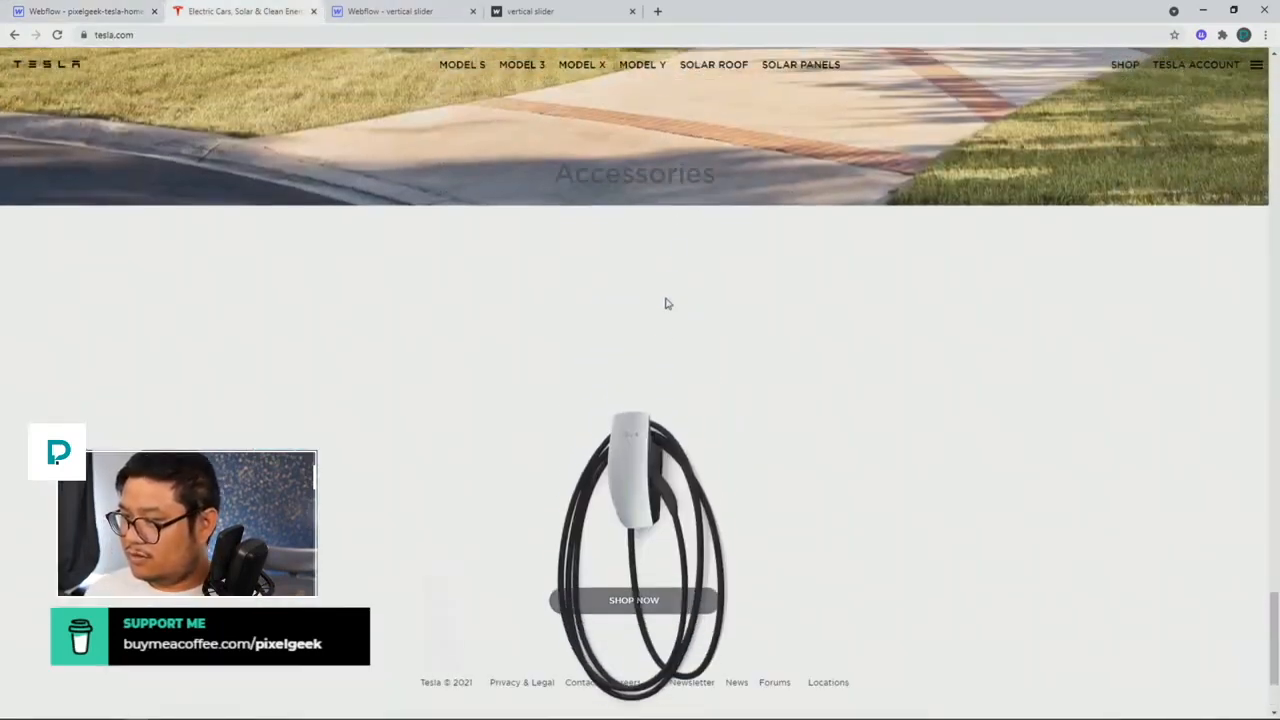
{"action": "scroll", "coordinate": [664, 331], "scroll_direction": "up", "scroll_amount": 2}
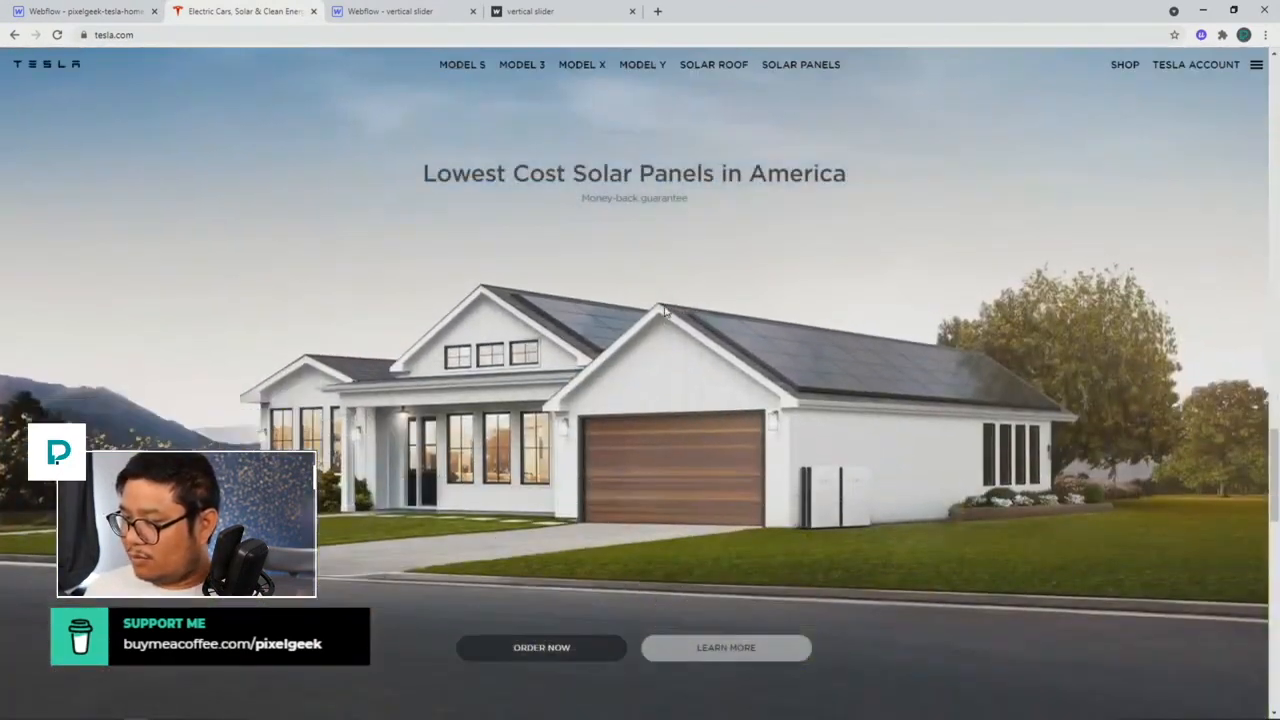
{"action": "triple_click", "coordinate": [650, 180]}
{"action": "key", "text": "ctrl+c"}
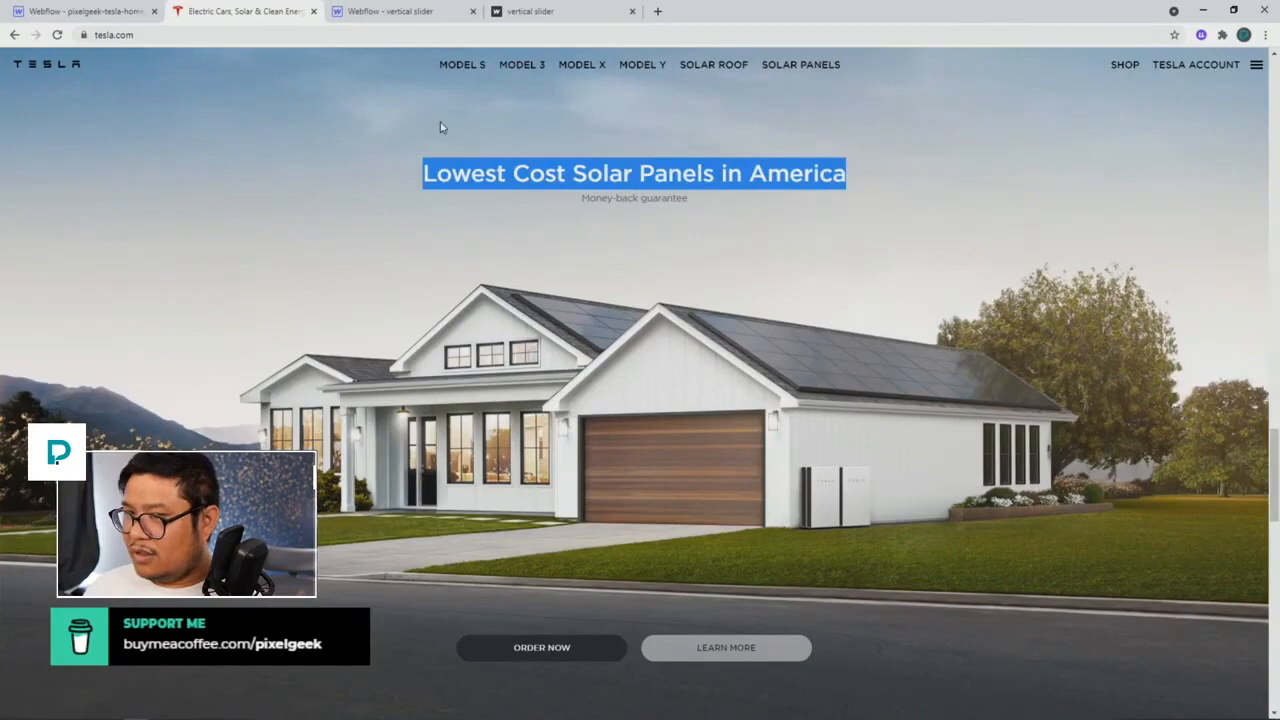
{"action": "left_click", "coordinate": [82, 11]}
{"action": "triple_click", "coordinate": [1220, 139]}
{"action": "key", "text": "ctrl+v"}
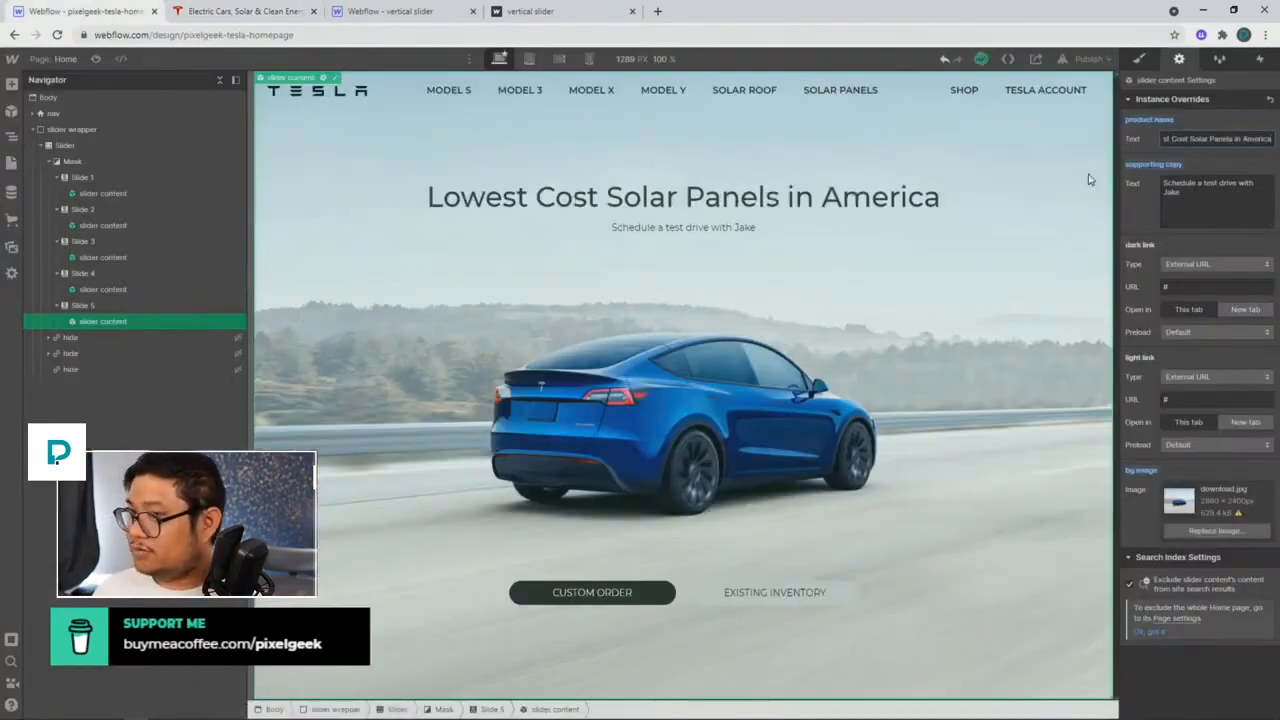
Step: Paste Tesla's 'Money-back guarantee' subtitle into the supporting copy
{"action": "left_click", "coordinate": [200, 20]}
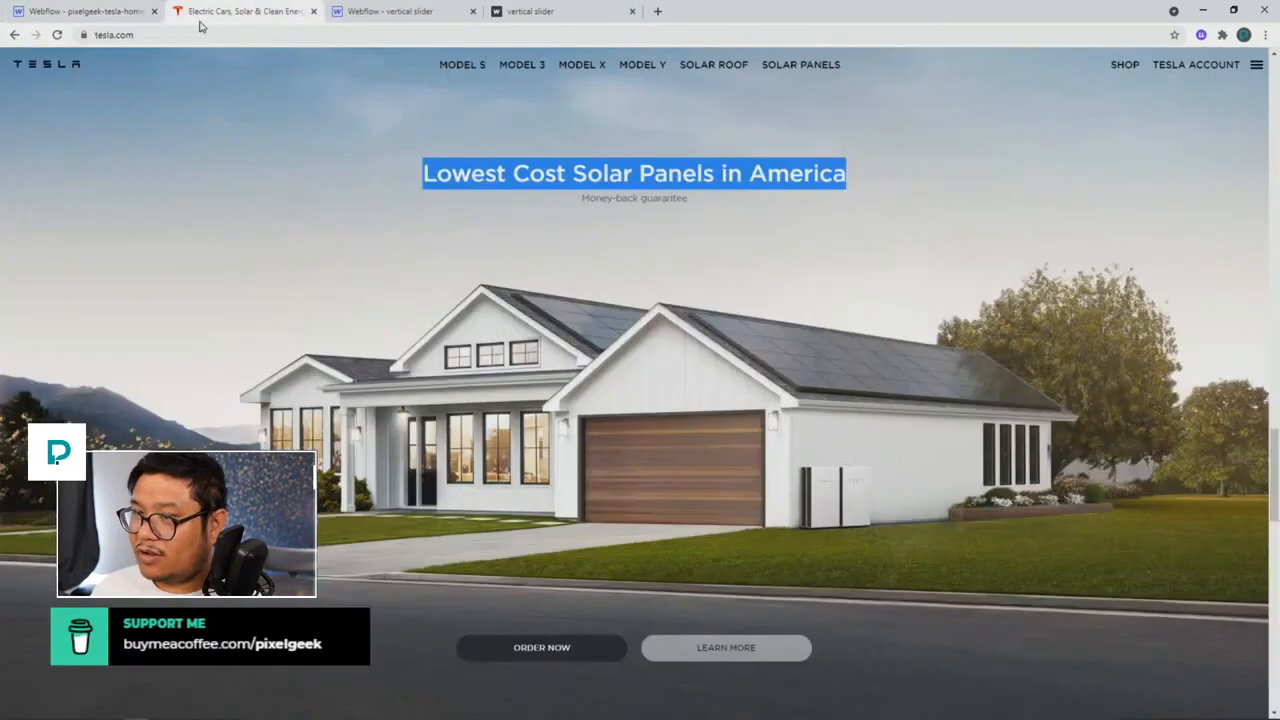
{"action": "left_click", "coordinate": [634, 171]}
{"action": "triple_click", "coordinate": [630, 196]}
{"action": "key", "text": "ctrl+c"}
{"action": "left_click", "coordinate": [100, 12]}
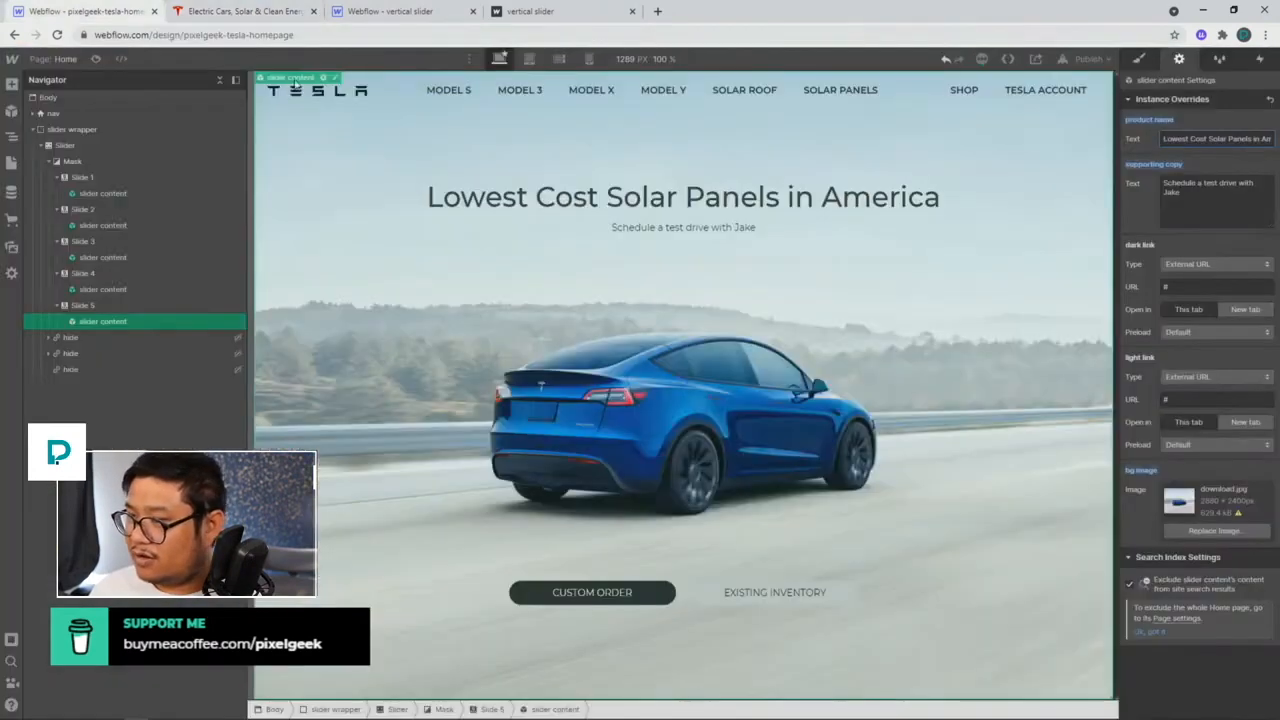
{"action": "left_click", "coordinate": [1220, 200]}
{"action": "key", "text": "ctrl+a"}
{"action": "key", "text": "ctrl+v"}
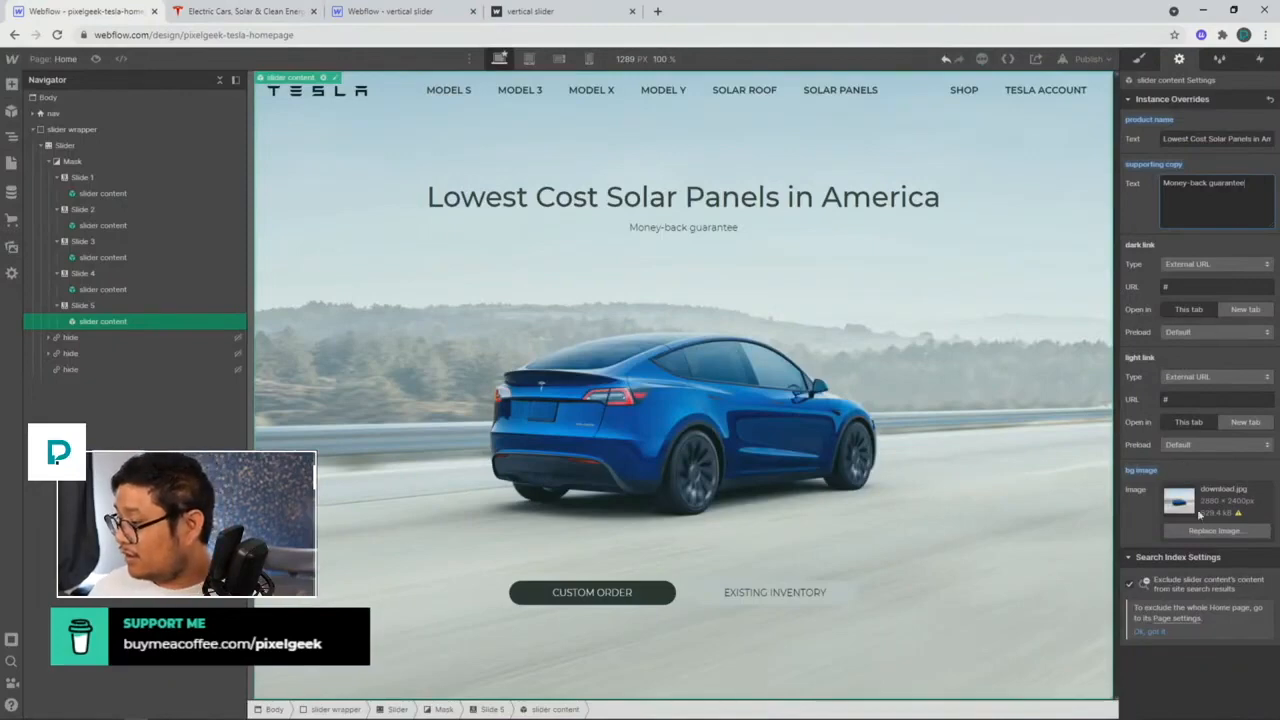
{"action": "left_click", "coordinate": [247, 16]}
{"action": "left_click", "coordinate": [90, 18]}
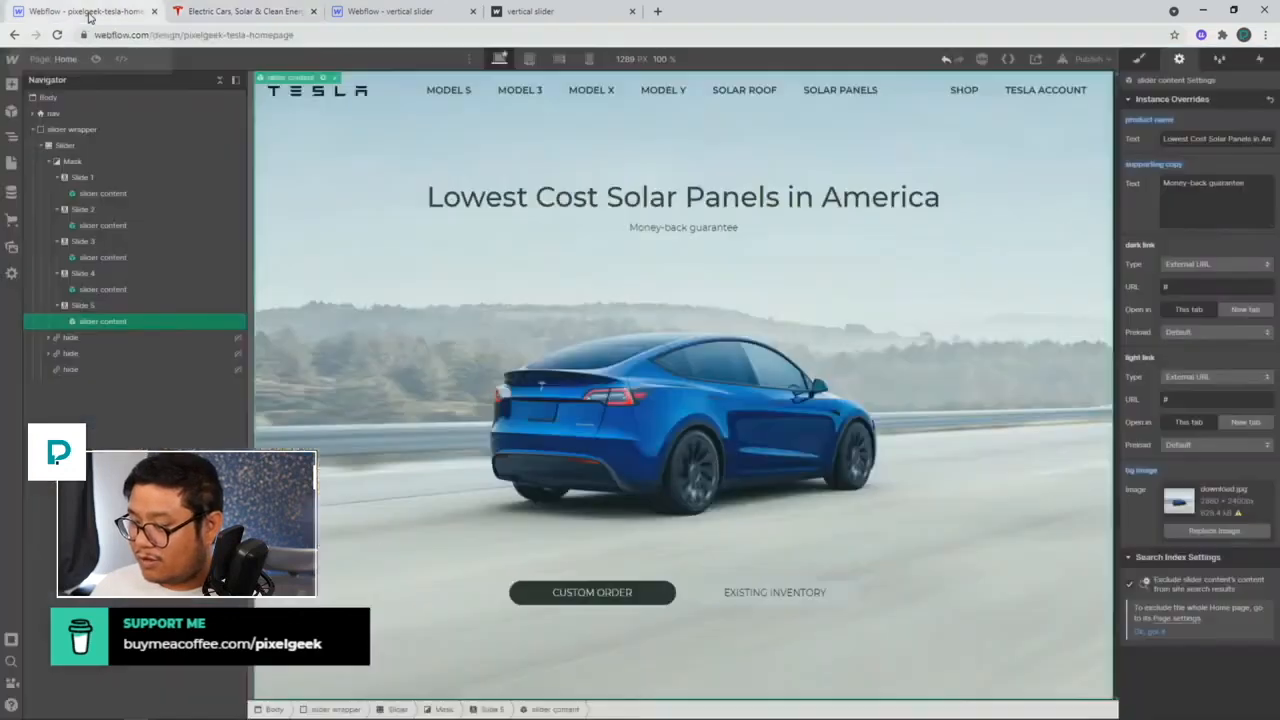
{"action": "left_click", "coordinate": [561, 597]}
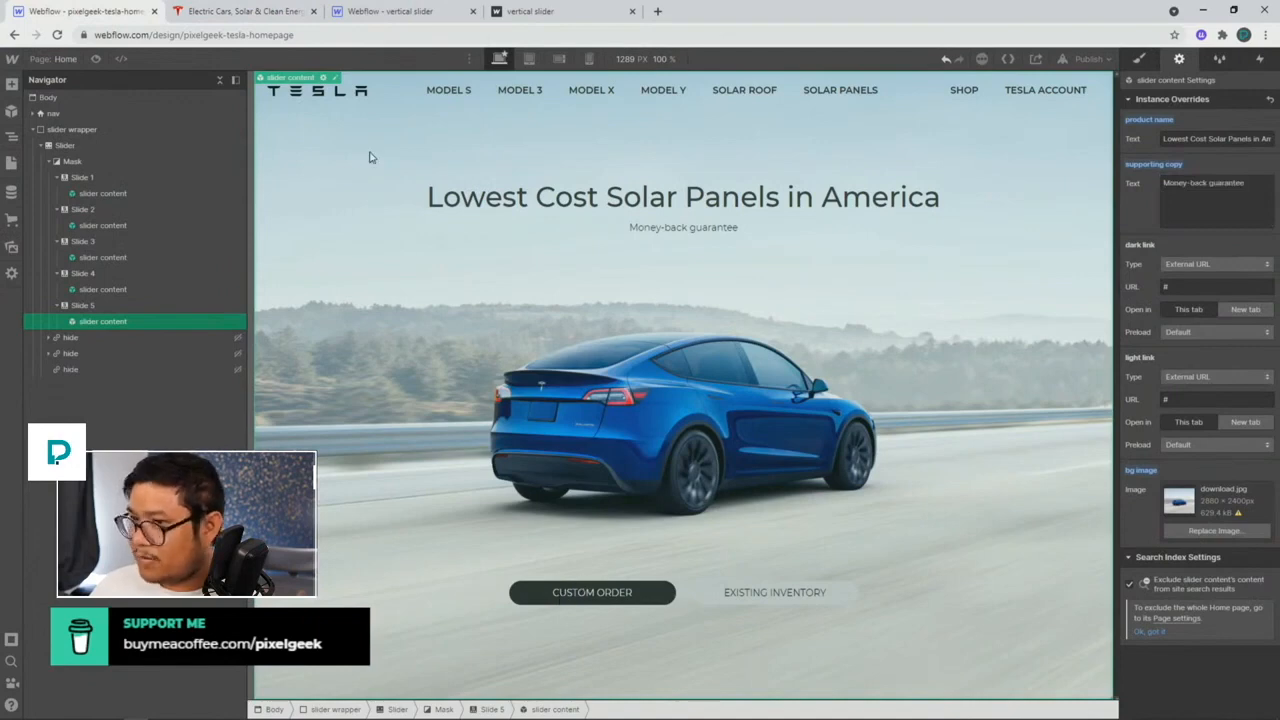
Step: In the slider content symbol, link the CUSTOM ORDER button text to a new 'button text - dark link' field
{"action": "double_click", "coordinate": [334, 86]}
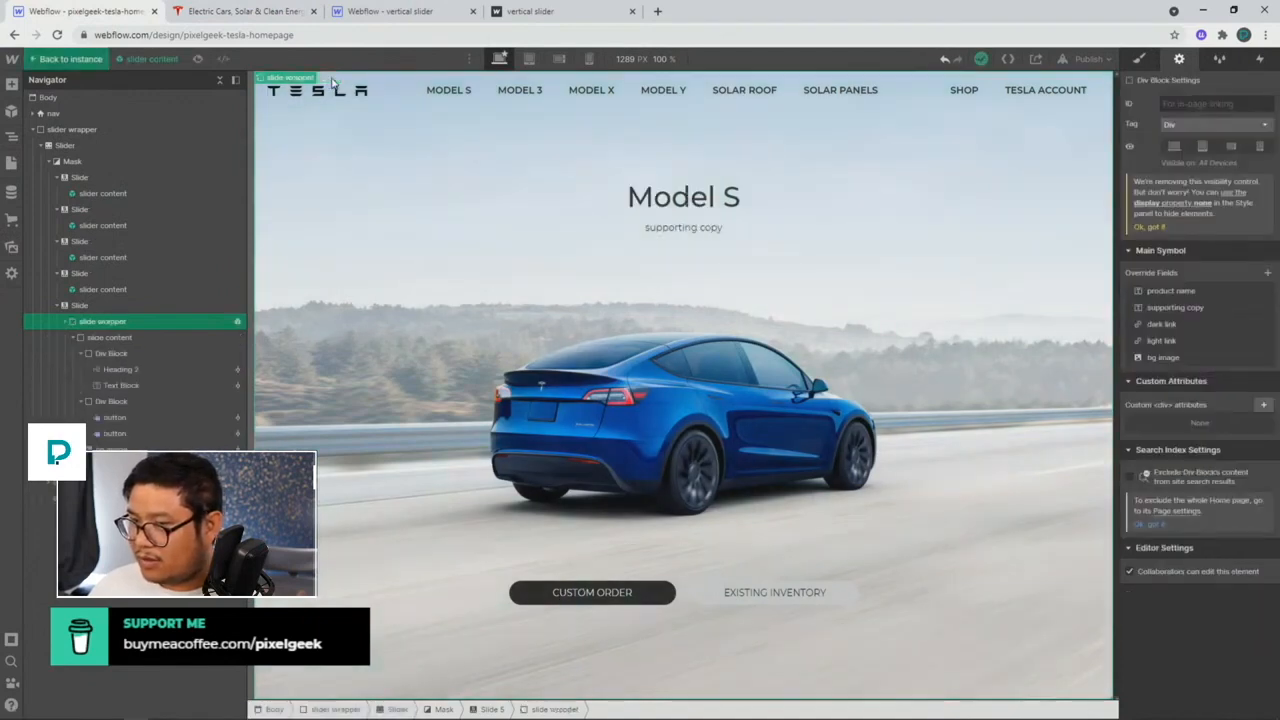
{"action": "left_click", "coordinate": [583, 593]}
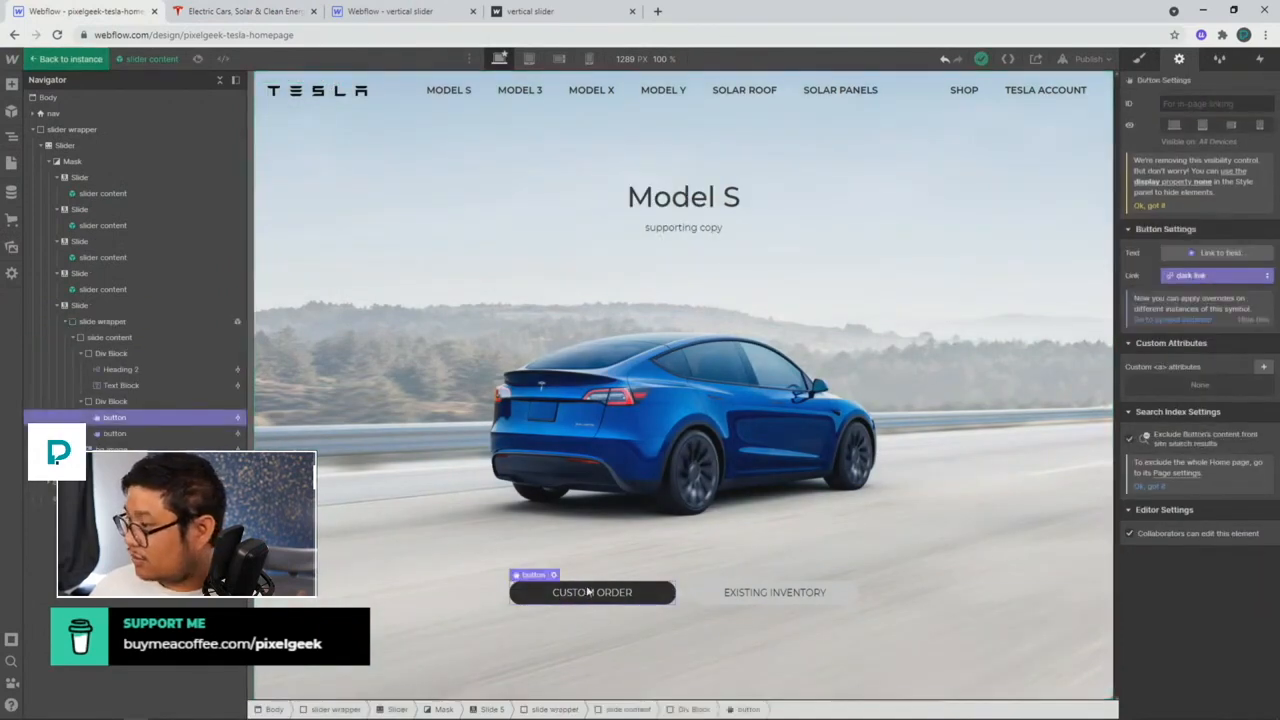
{"action": "left_click", "coordinate": [1201, 280]}
{"action": "left_click", "coordinate": [1202, 280]}
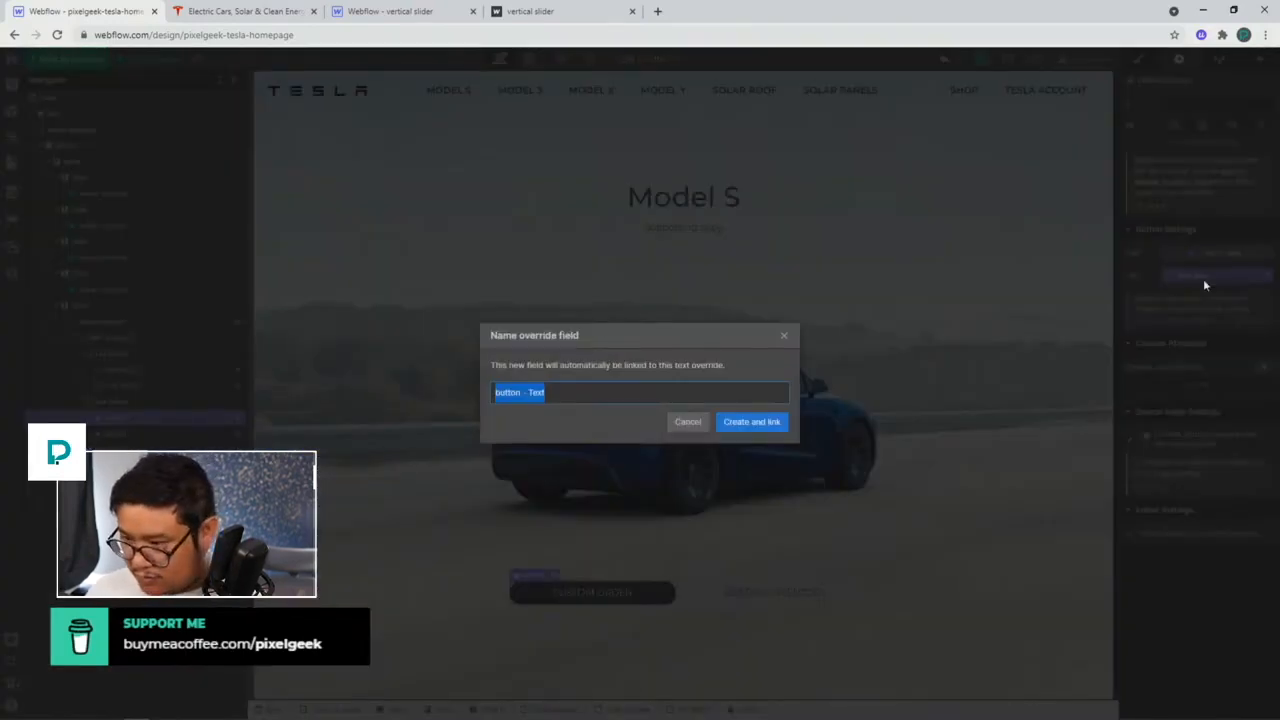
{"action": "type", "text": "button lin"}
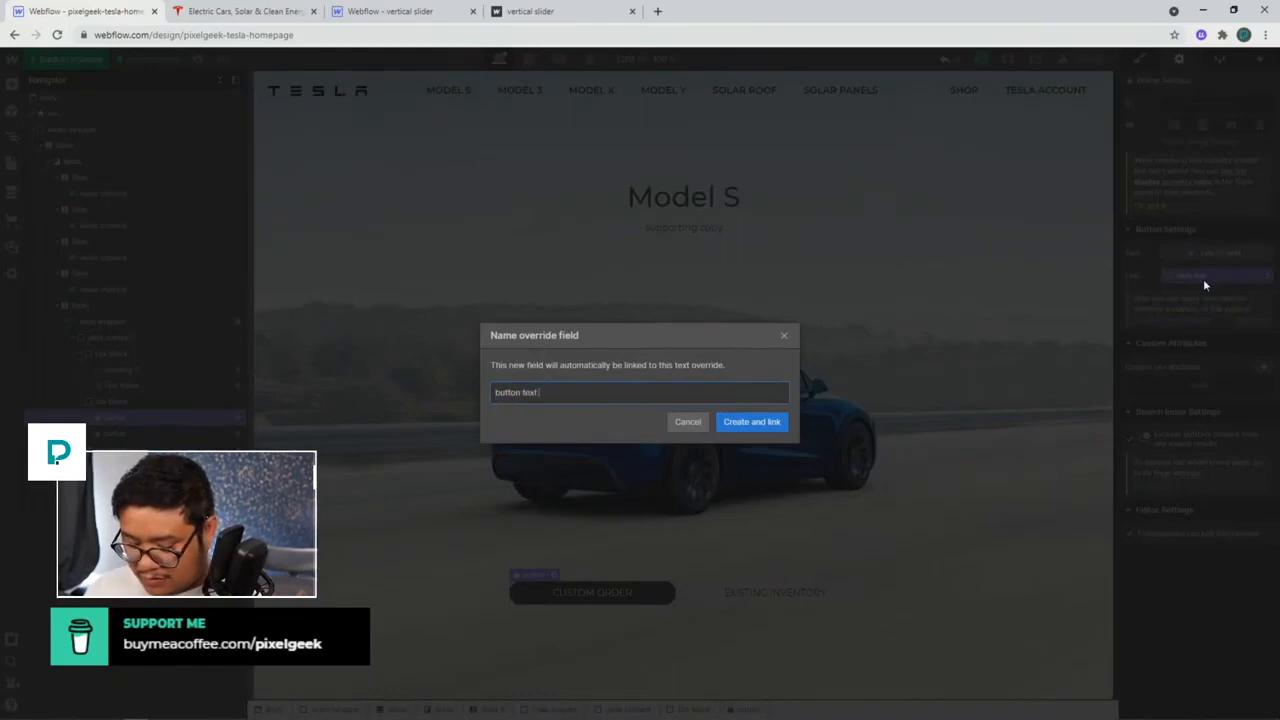
{"action": "type", "text": "k link"}
{"action": "key", "text": "Return"}
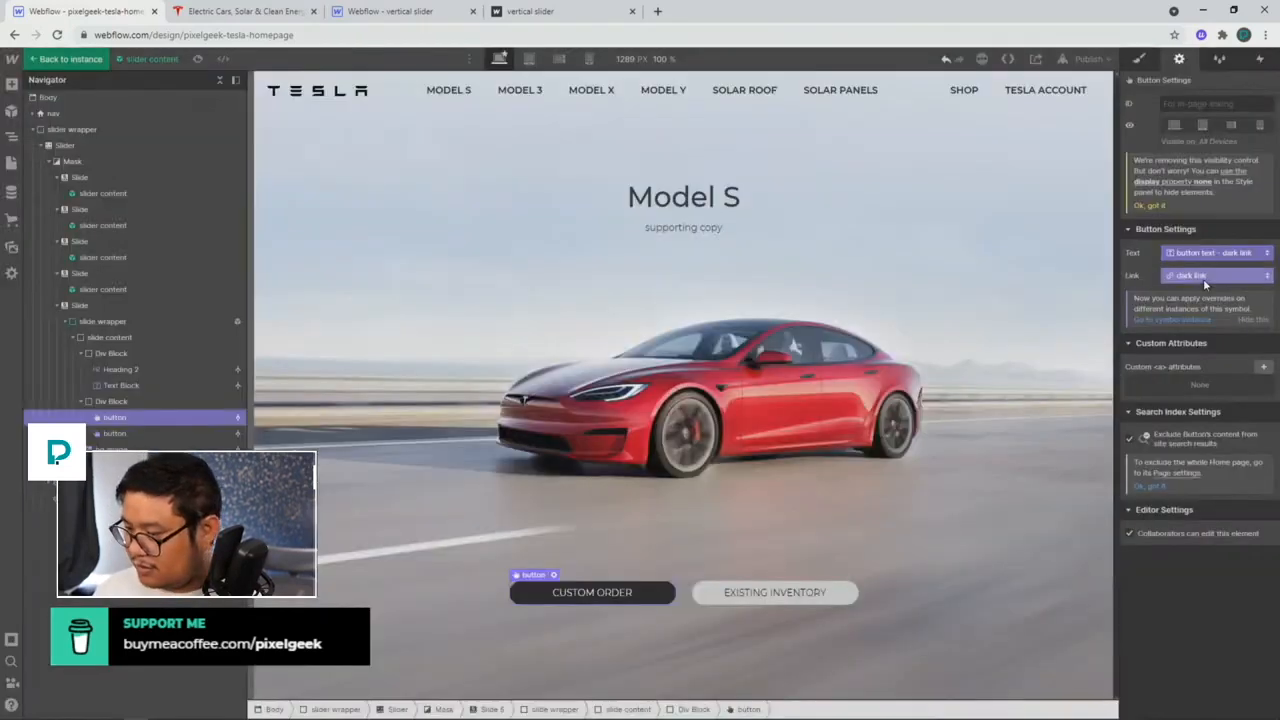
Step: Link the EXISTING INVENTORY button text to a new 'button text - light link' field
{"action": "left_click", "coordinate": [1182, 253]}
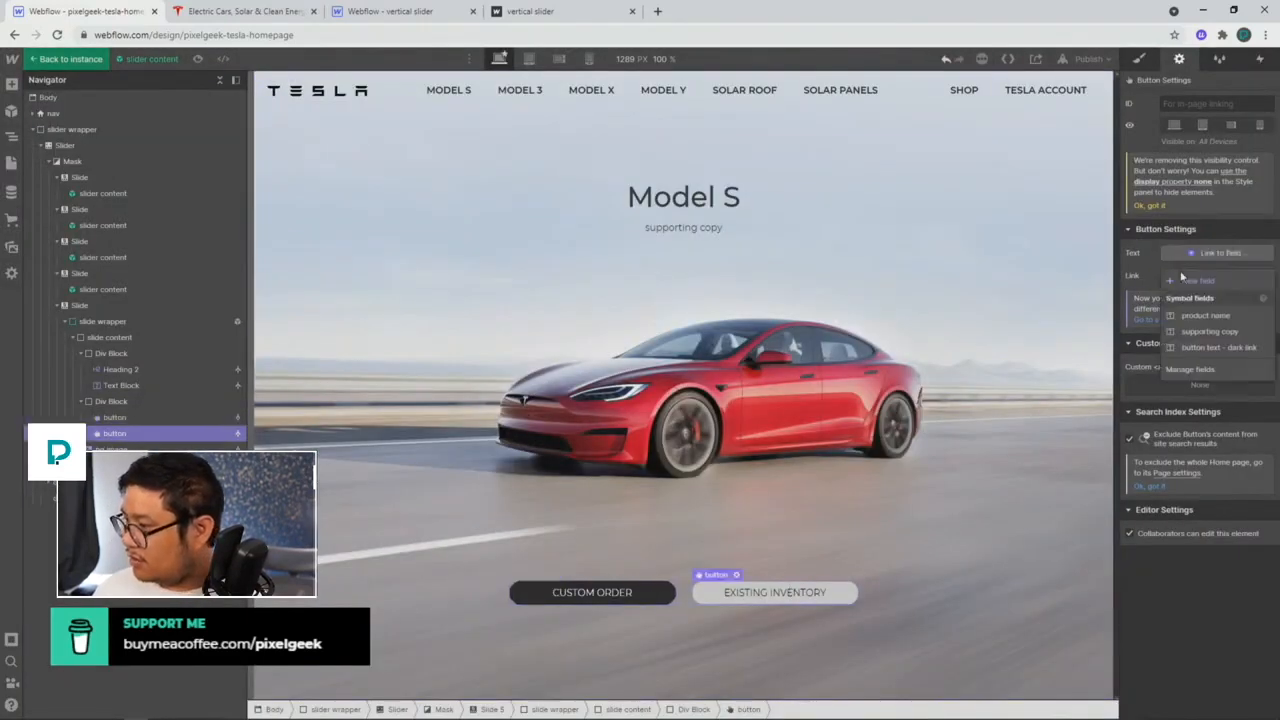
{"action": "left_click", "coordinate": [1199, 292]}
{"action": "type", "text": "button"}
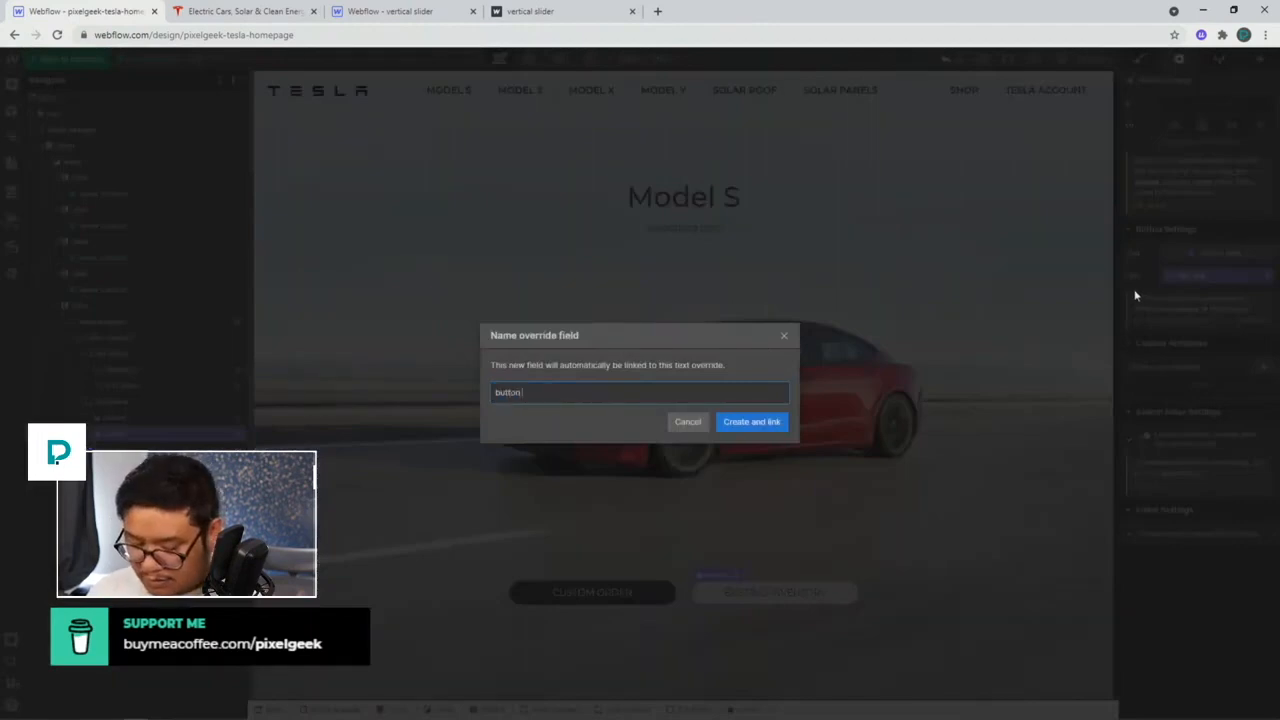
{"action": "type", "text": " text - light link"}
{"action": "key", "text": "Return"}
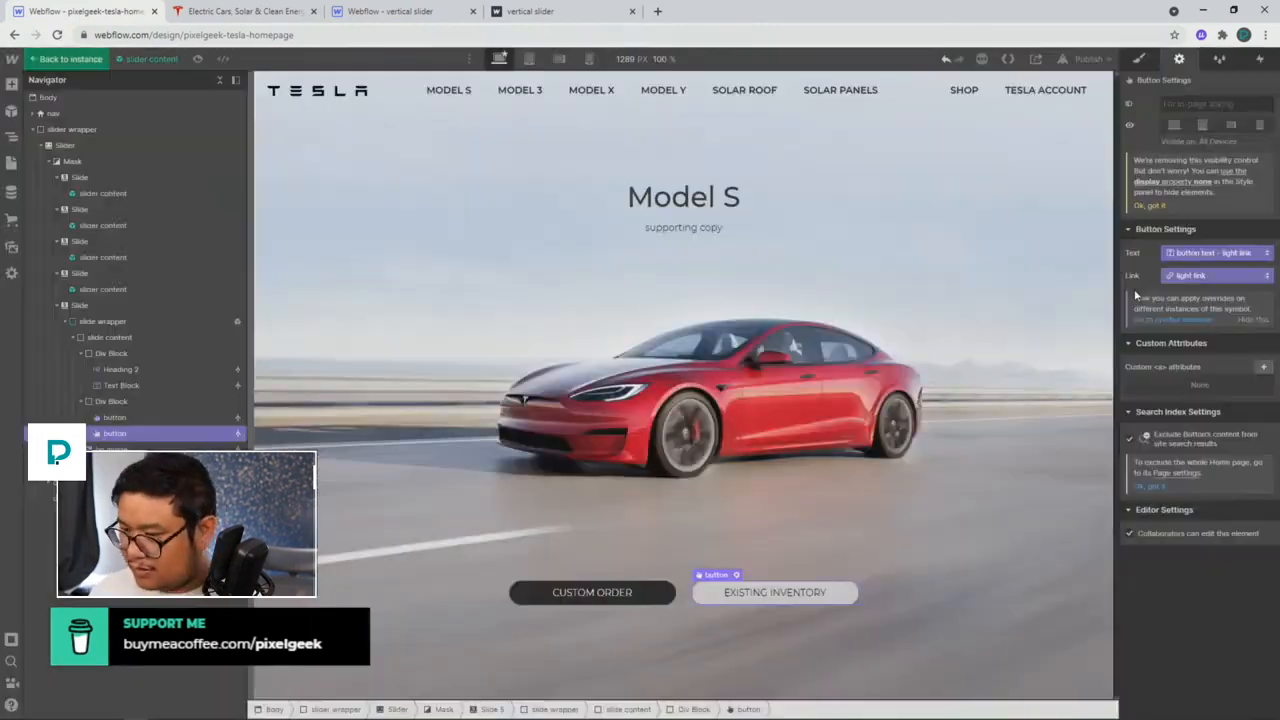
{"action": "left_click", "coordinate": [72, 60]}
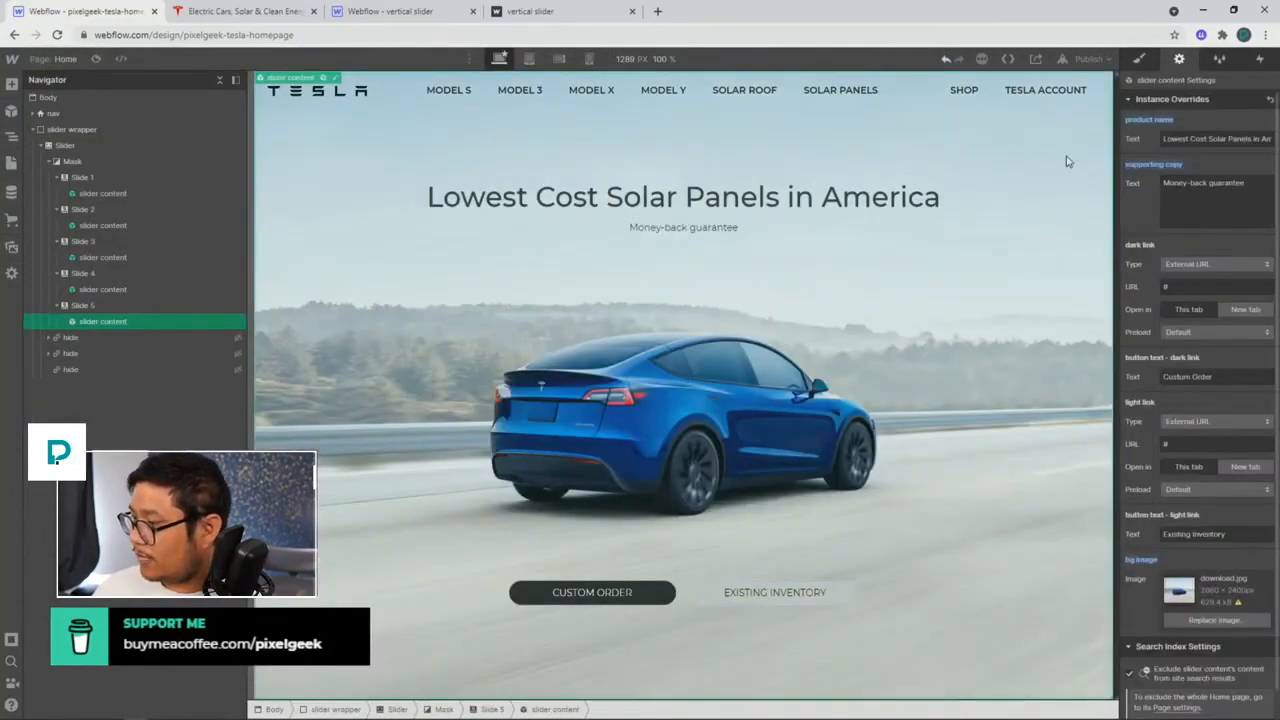
Step: Set Slide 5's button texts to 'Order Now' and 'Learn more'
{"action": "left_click", "coordinate": [1229, 376]}
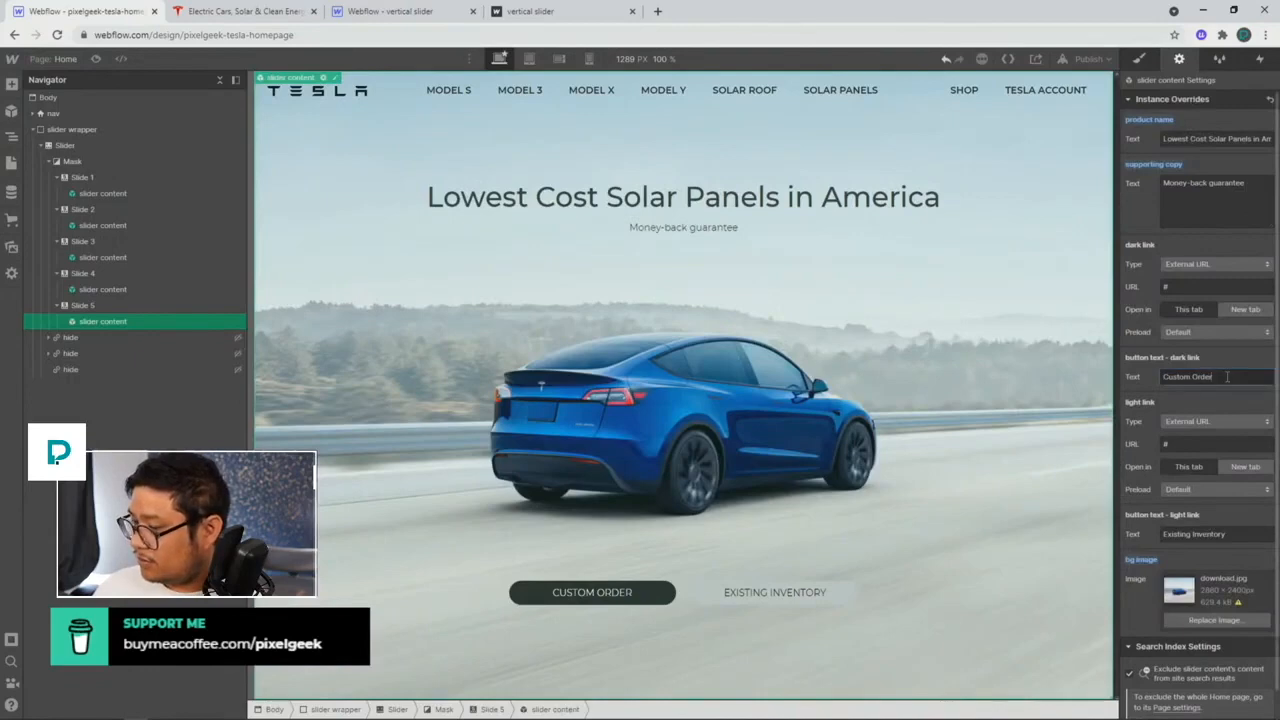
{"action": "key", "text": "ctrl+a"}
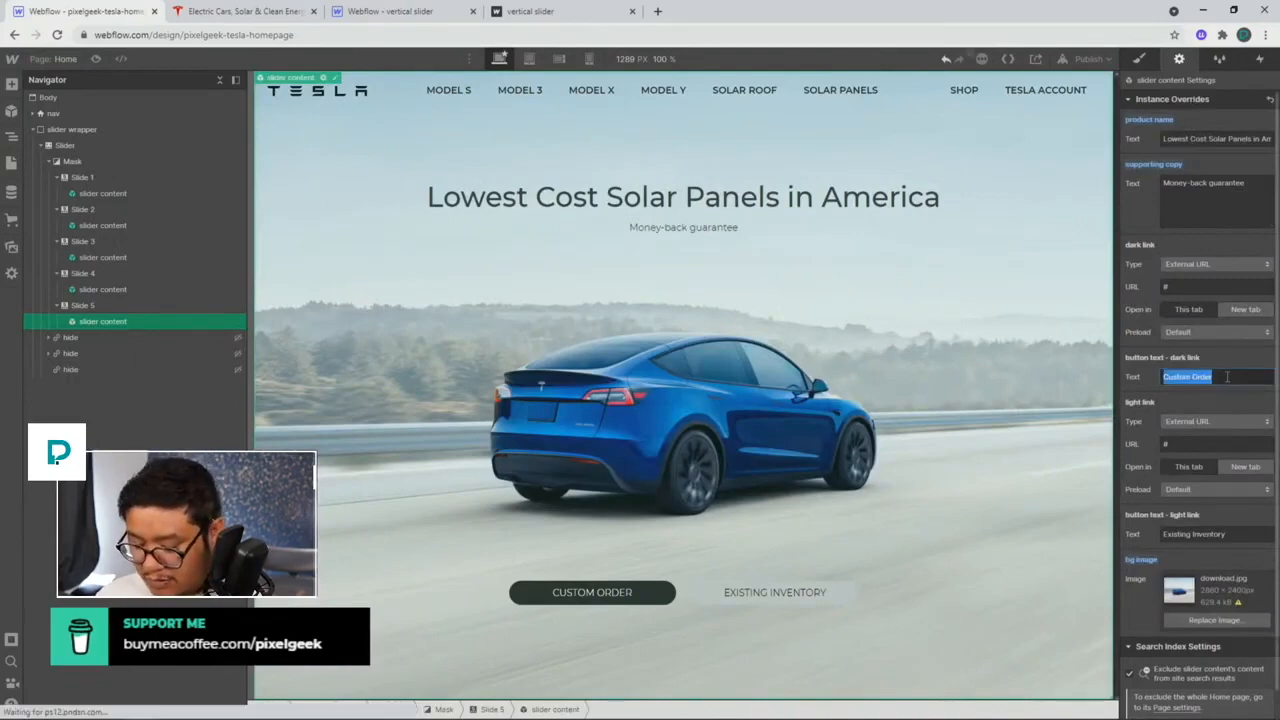
{"action": "left_click", "coordinate": [180, 12]}
{"action": "left_click", "coordinate": [118, 14]}
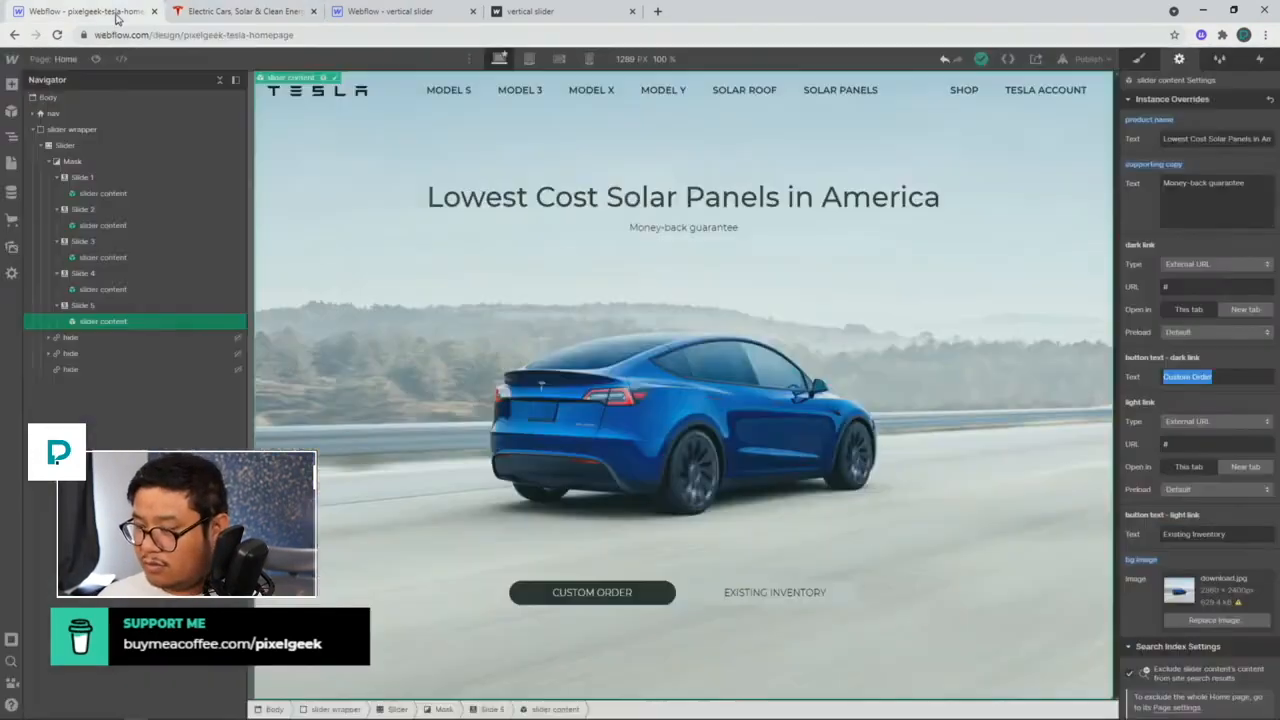
{"action": "type", "text": "Order Now"}
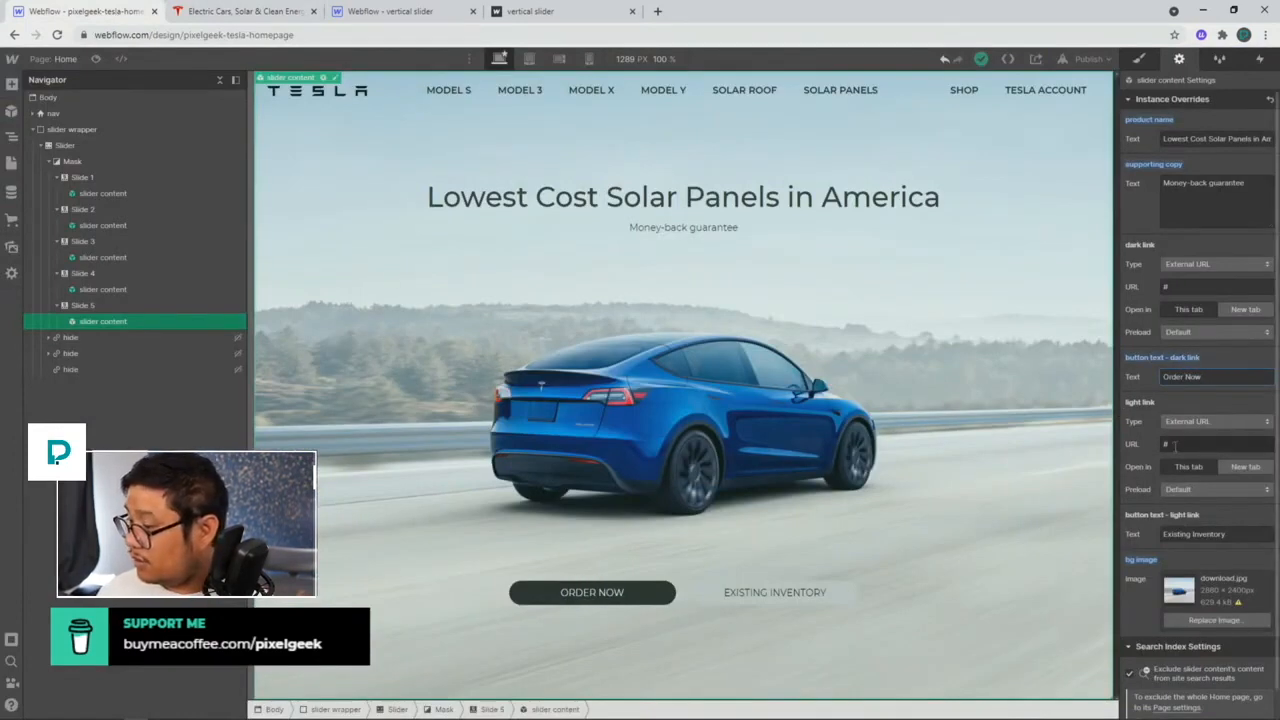
{"action": "triple_click", "coordinate": [1189, 533]}
{"action": "type", "text": "Lea"}
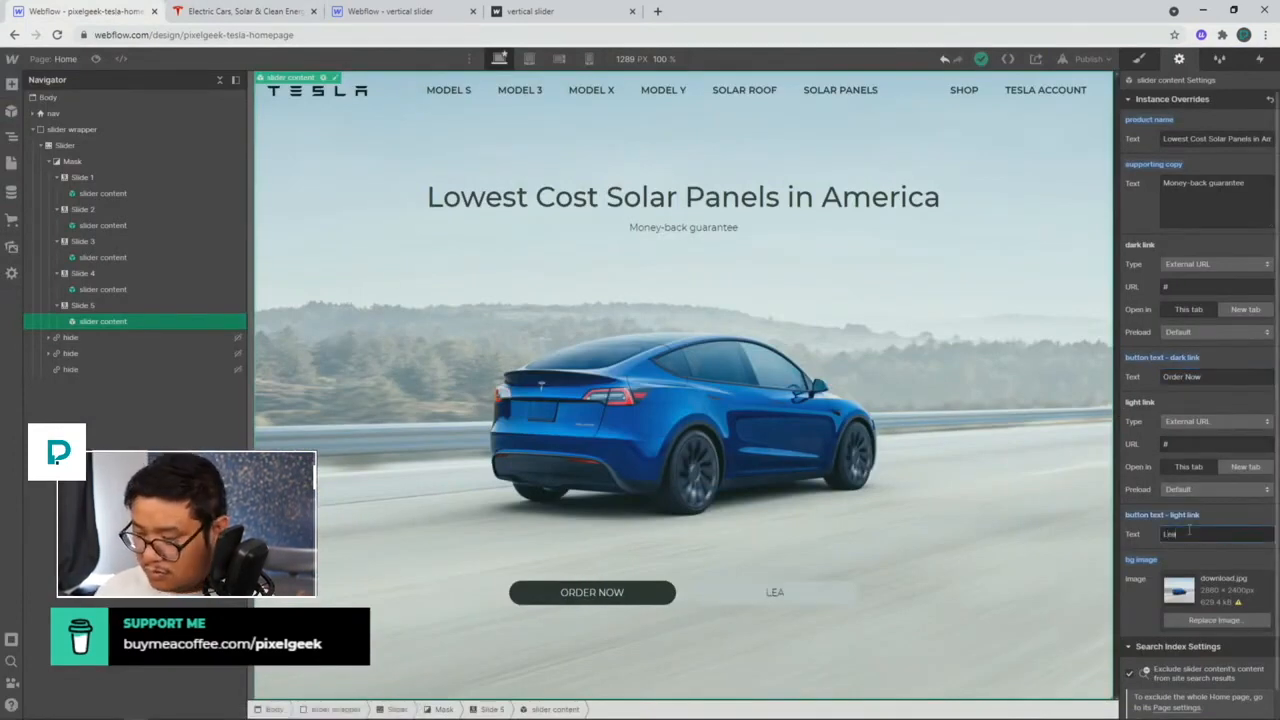
{"action": "type", "text": "rn more"}
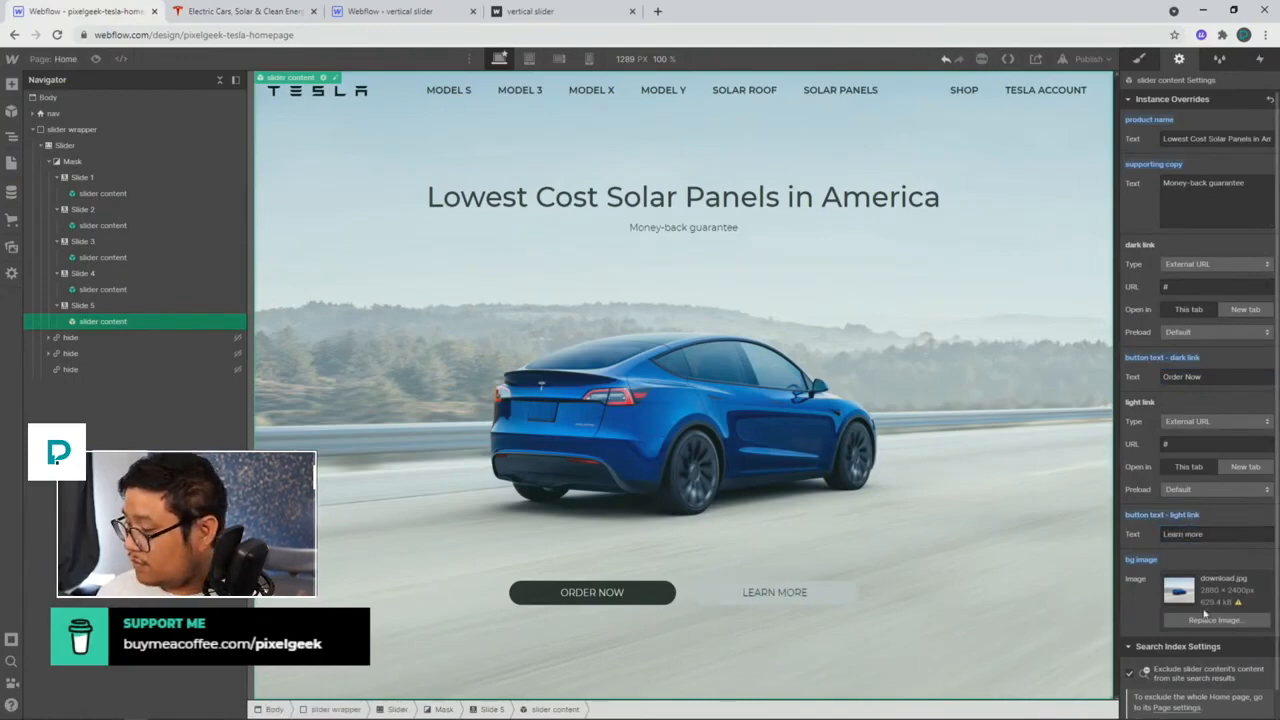
Step: Give Slide 5 the solar-panel house background and duplicate it as Slide 6
{"action": "left_click", "coordinate": [1207, 620]}
{"action": "left_click", "coordinate": [107, 190]}
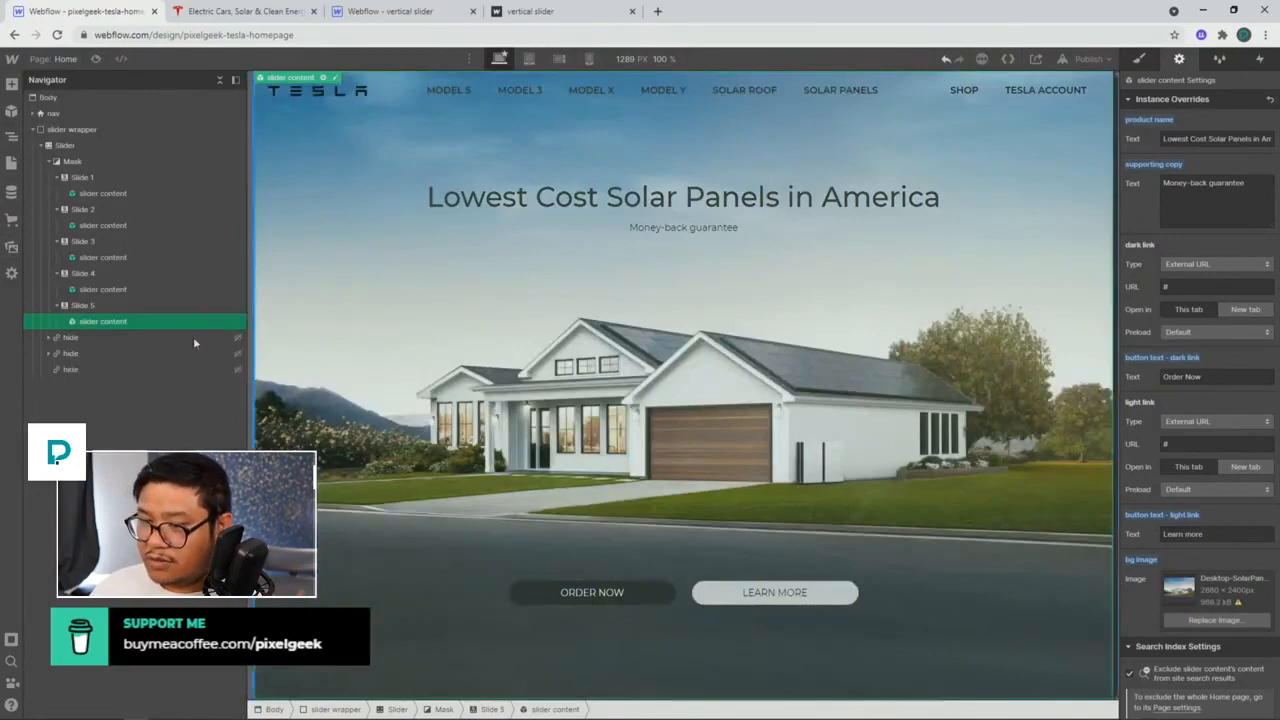
{"action": "left_click", "coordinate": [111, 309]}
{"action": "key", "text": "ctrl+c"}
{"action": "key", "text": "ctrl+v"}
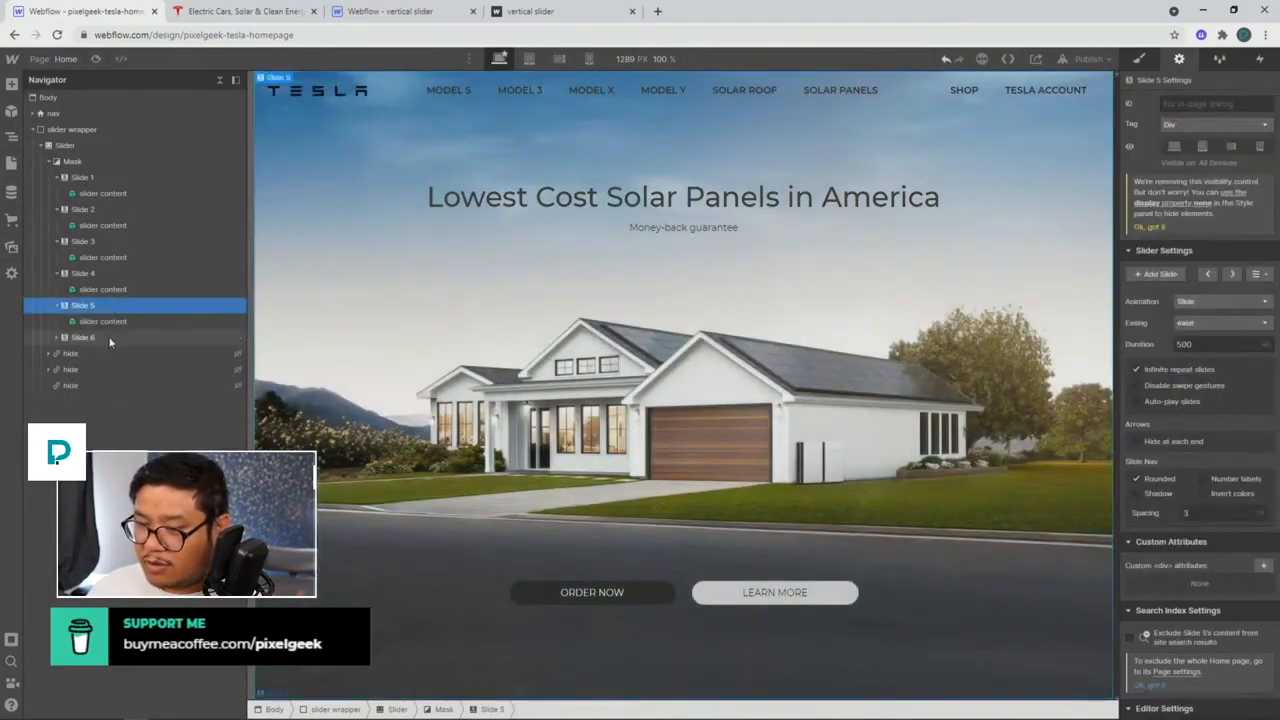
Step: Set Slide 6's product name to Tesla's 'Solar for New Roofs' heading
{"action": "left_click", "coordinate": [108, 336]}
{"action": "left_click", "coordinate": [1230, 273]}
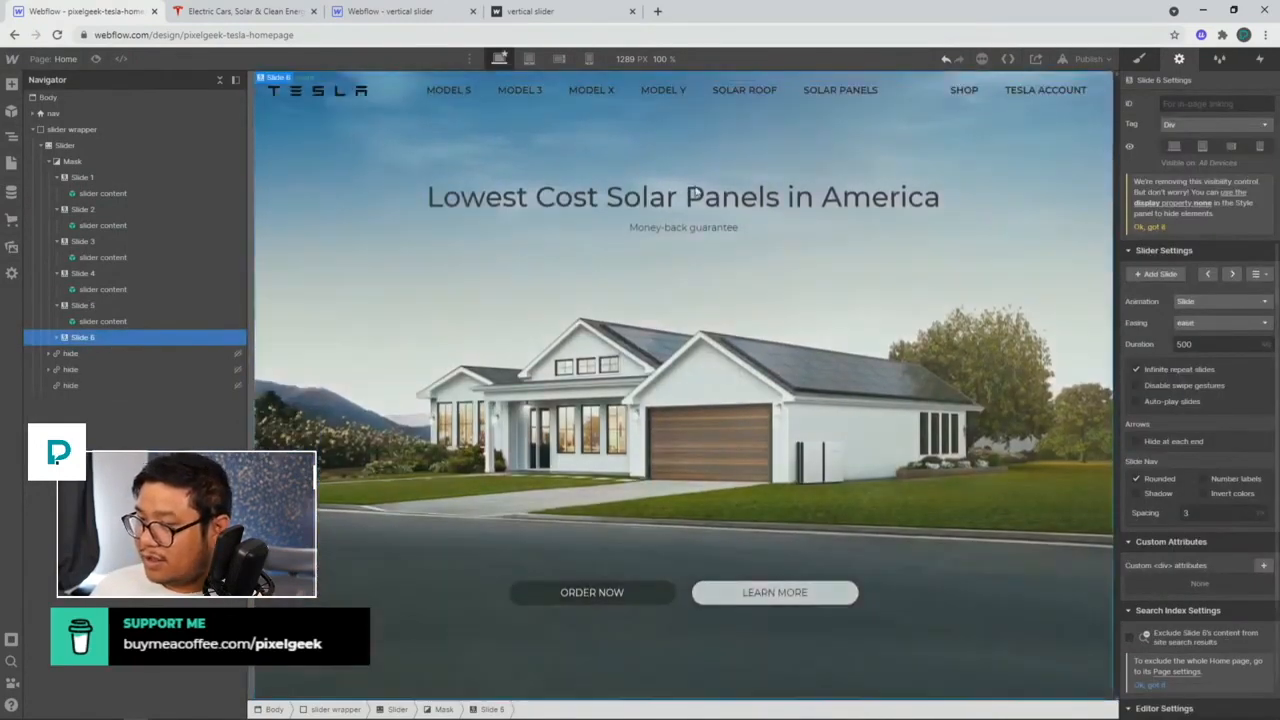
{"action": "left_click", "coordinate": [262, 14]}
{"action": "scroll", "coordinate": [489, 371], "scroll_direction": "down", "scroll_amount": 3}
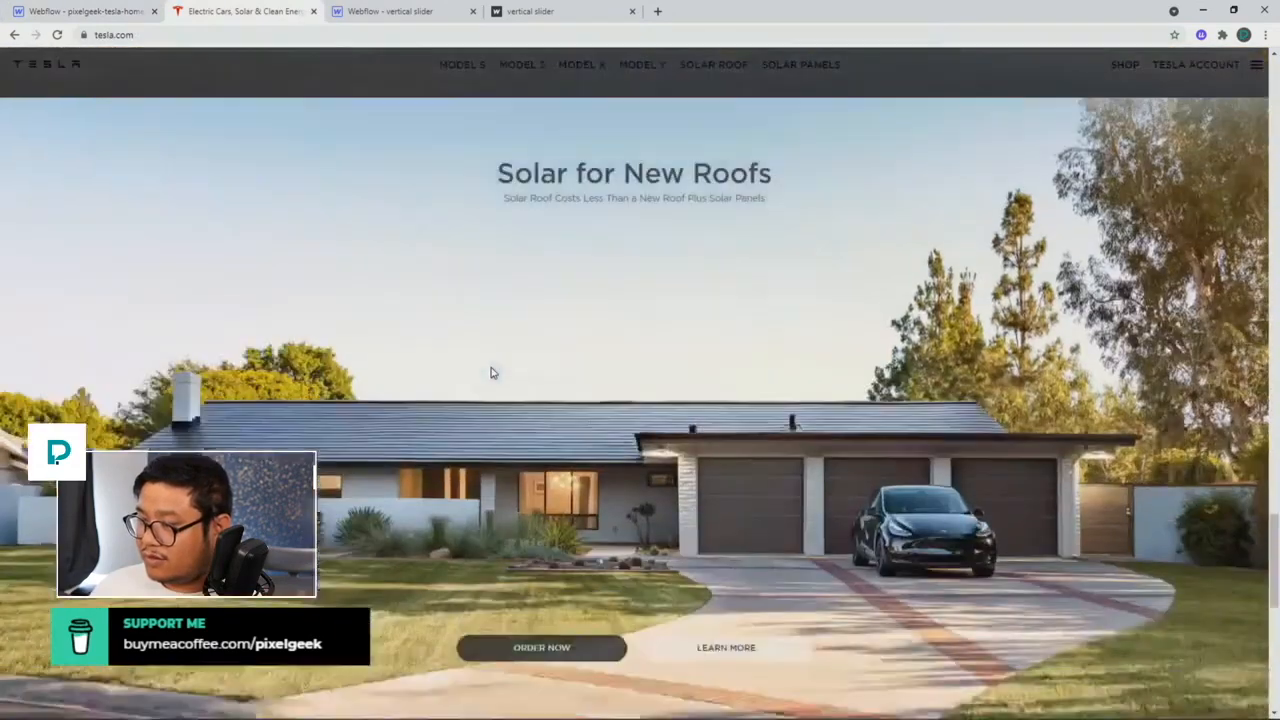
{"action": "scroll", "coordinate": [580, 160], "scroll_direction": "down", "scroll_amount": 3}
{"action": "scroll", "coordinate": [578, 160], "scroll_direction": "up", "scroll_amount": 2}
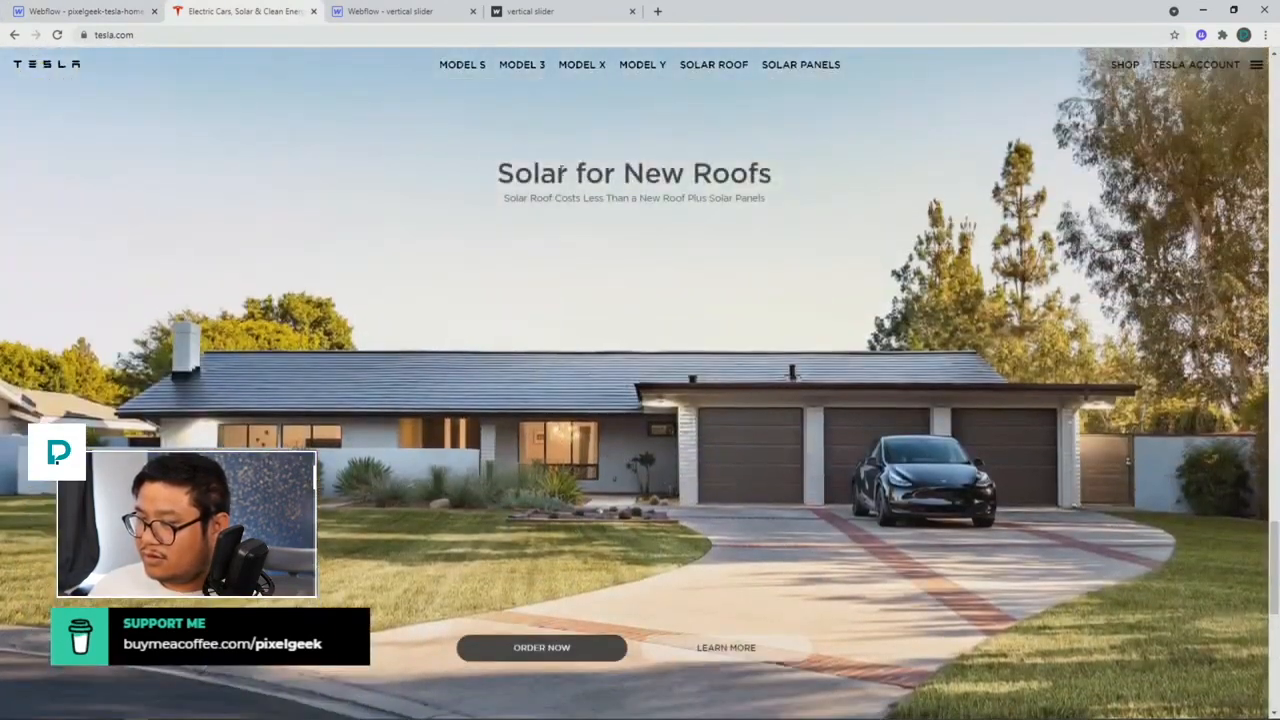
{"action": "triple_click", "coordinate": [560, 172]}
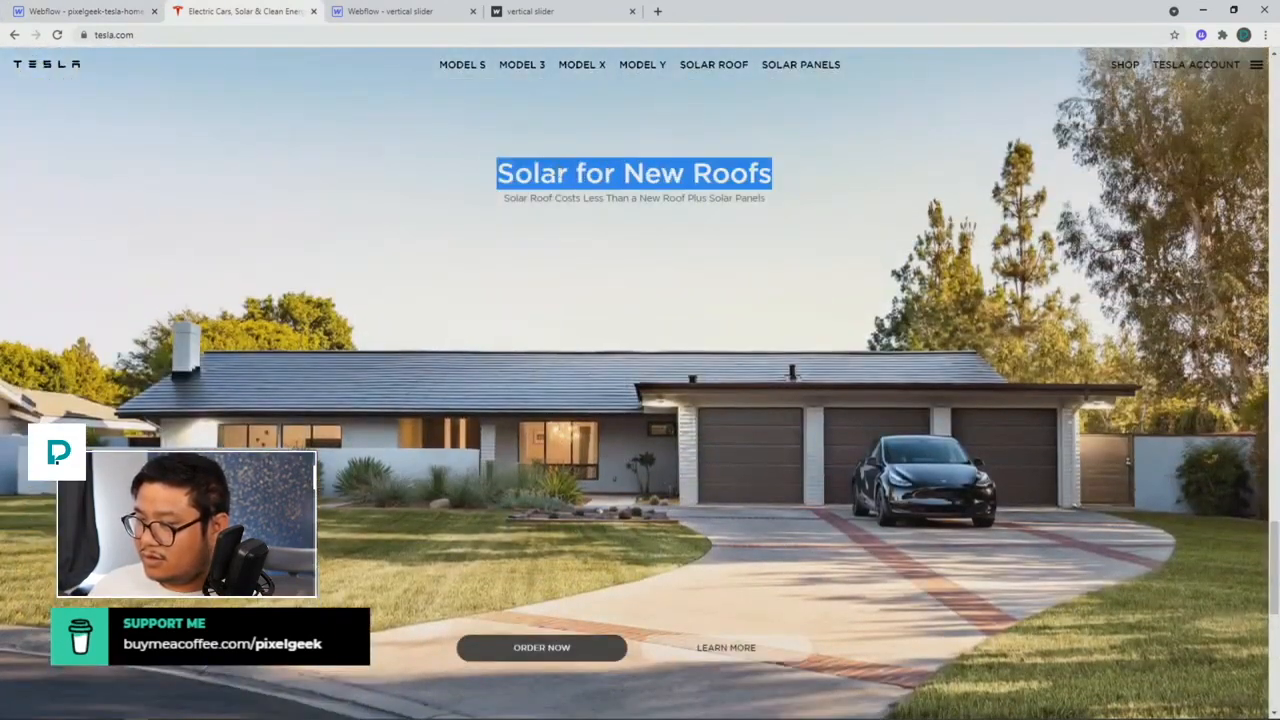
{"action": "left_click", "coordinate": [108, 14]}
{"action": "left_click", "coordinate": [678, 210]}
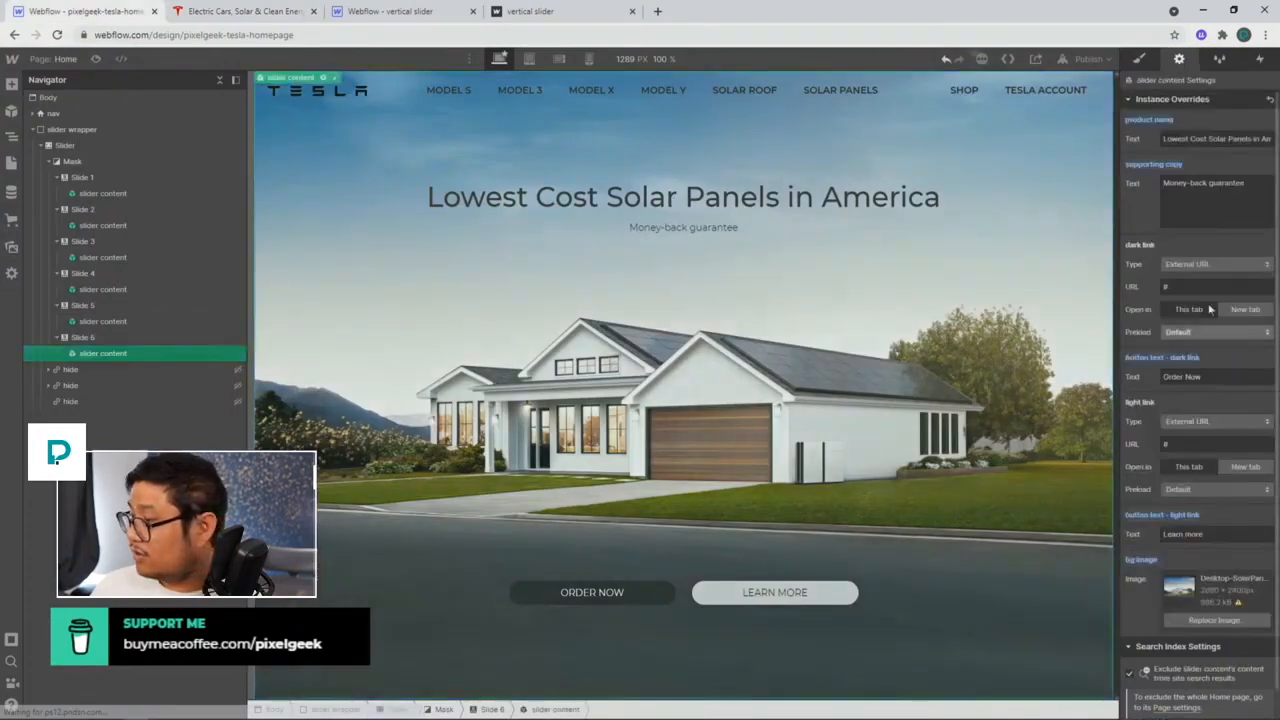
{"action": "triple_click", "coordinate": [1195, 138]}
{"action": "key", "text": "ctrl+v"}
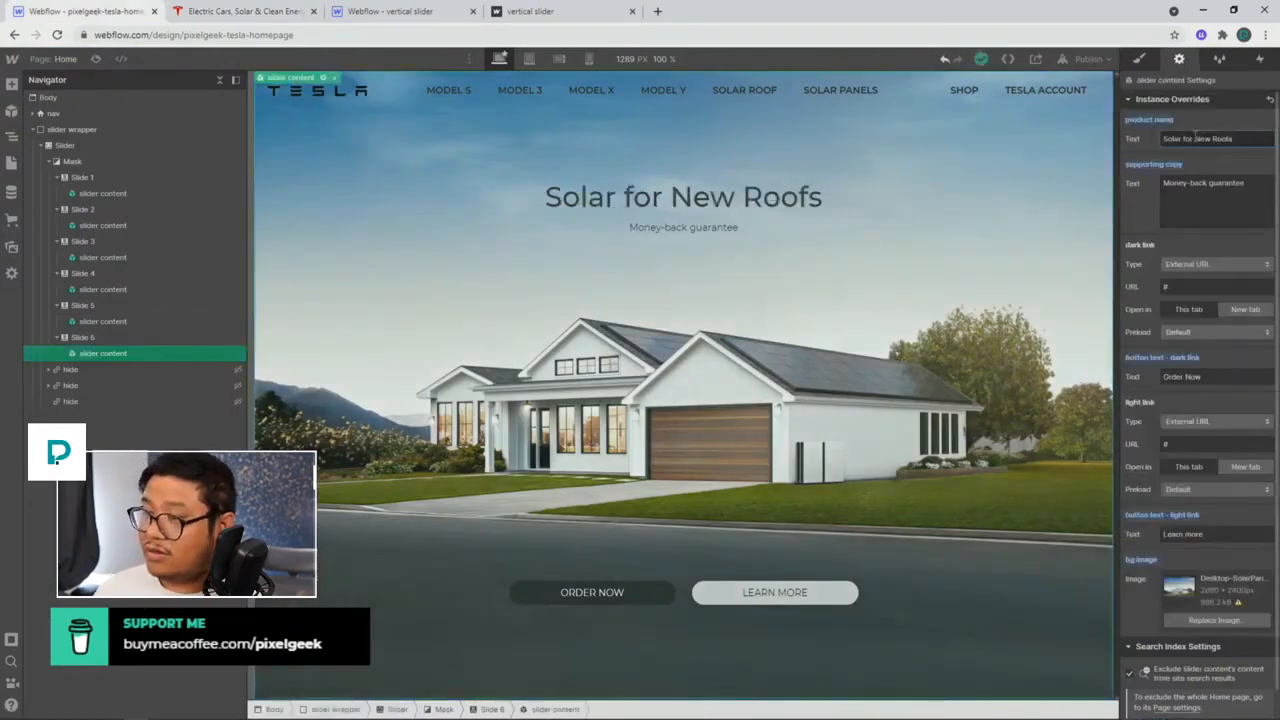
Step: Paste Tesla's Solar Roof subtitle as supporting copy and use the solar-roof-hero background
{"action": "left_click", "coordinate": [280, 11]}
{"action": "left_click", "coordinate": [510, 194]}
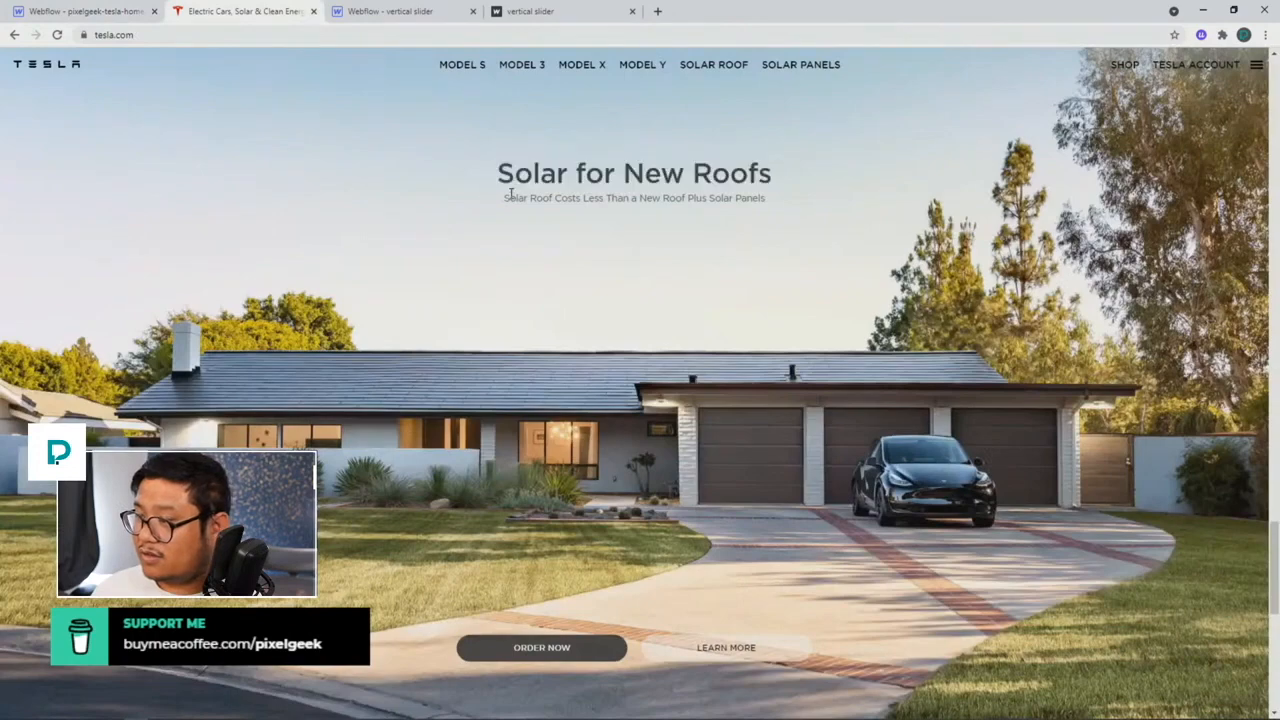
{"action": "triple_click", "coordinate": [510, 194]}
{"action": "left_click", "coordinate": [61, 10]}
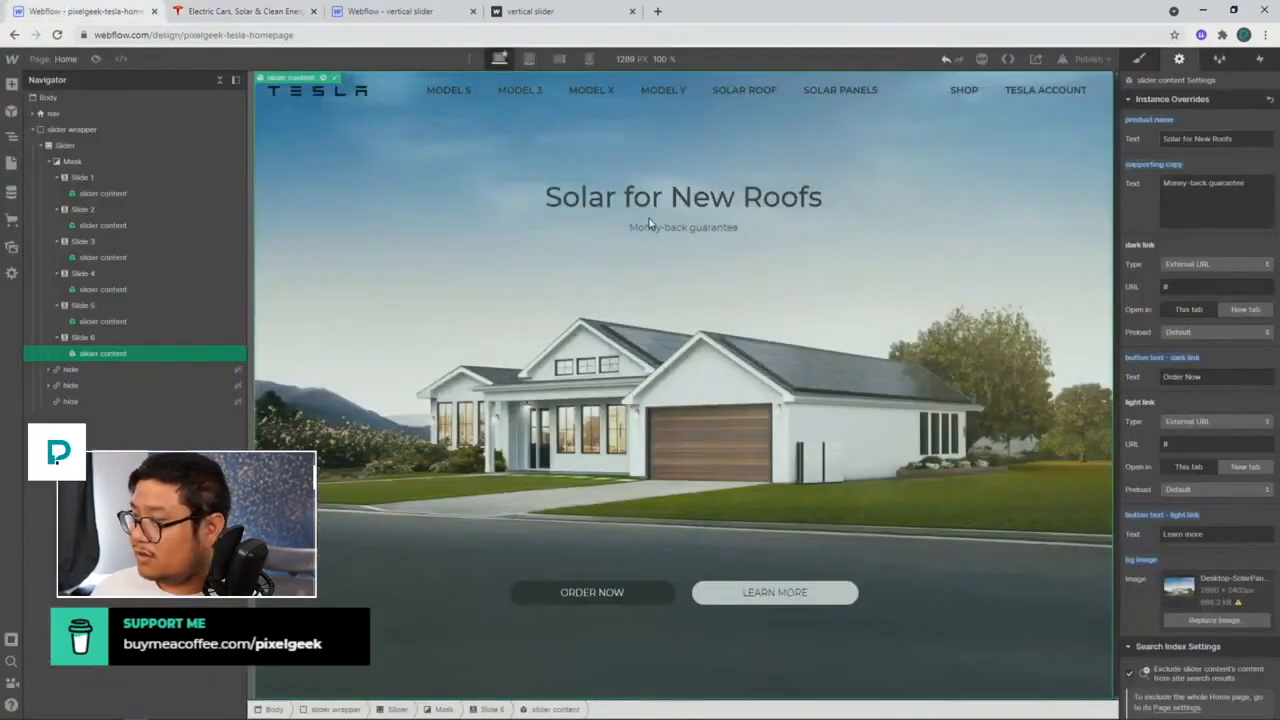
{"action": "triple_click", "coordinate": [1203, 200]}
{"action": "key", "text": "ctrl+v"}
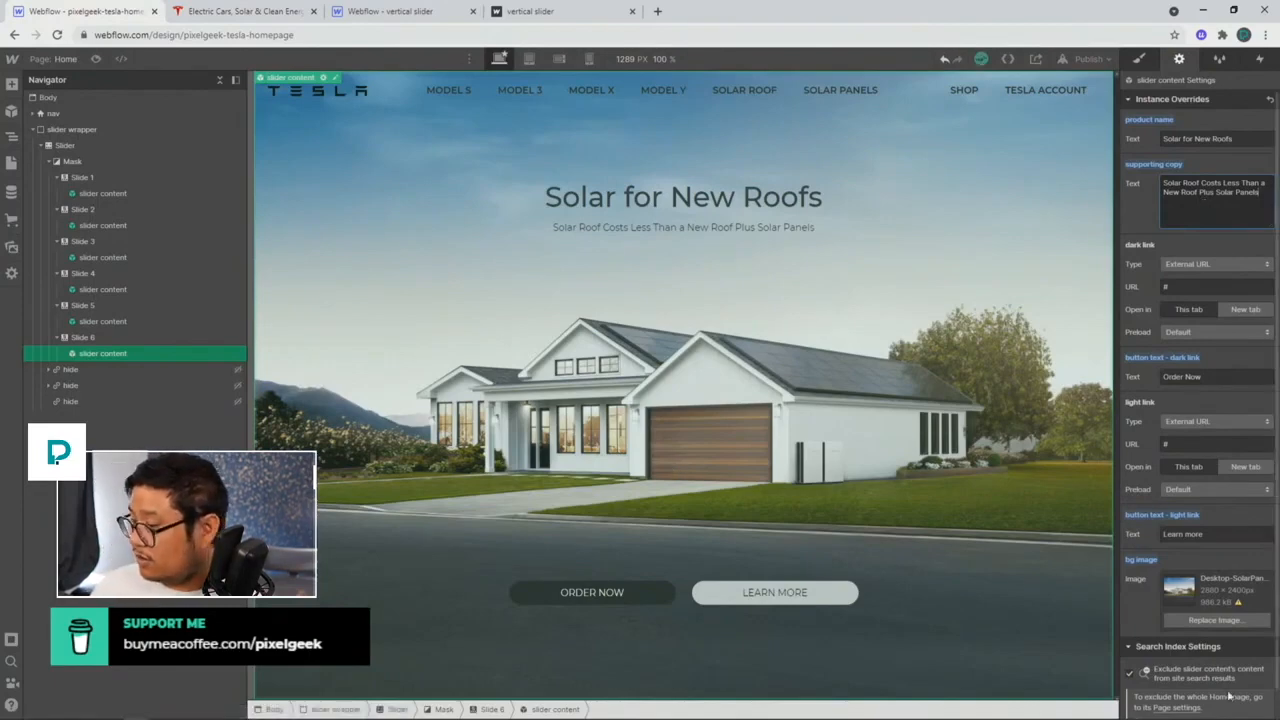
{"action": "left_click", "coordinate": [1198, 619]}
{"action": "left_click", "coordinate": [150, 200]}
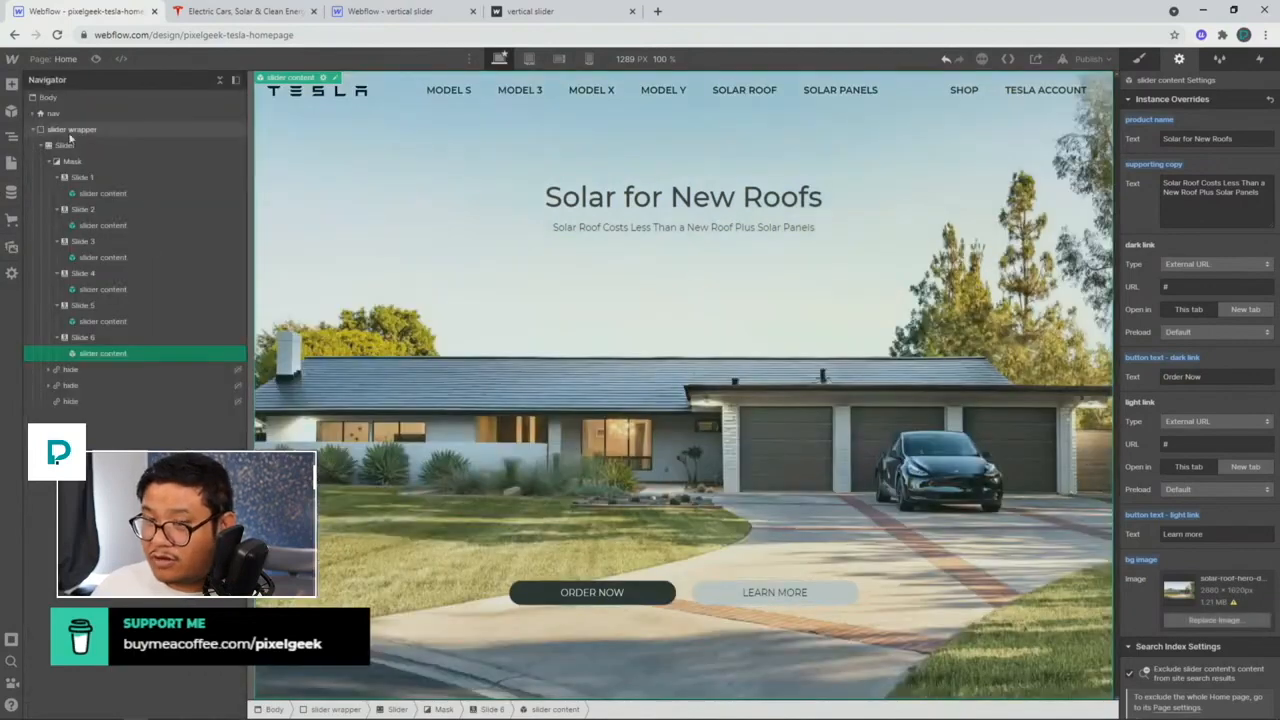
Step: Add Slide 7 after Slide 6 and set its background to the wall-charger image
{"action": "left_click", "coordinate": [85, 337]}
{"action": "left_click", "coordinate": [1160, 273]}
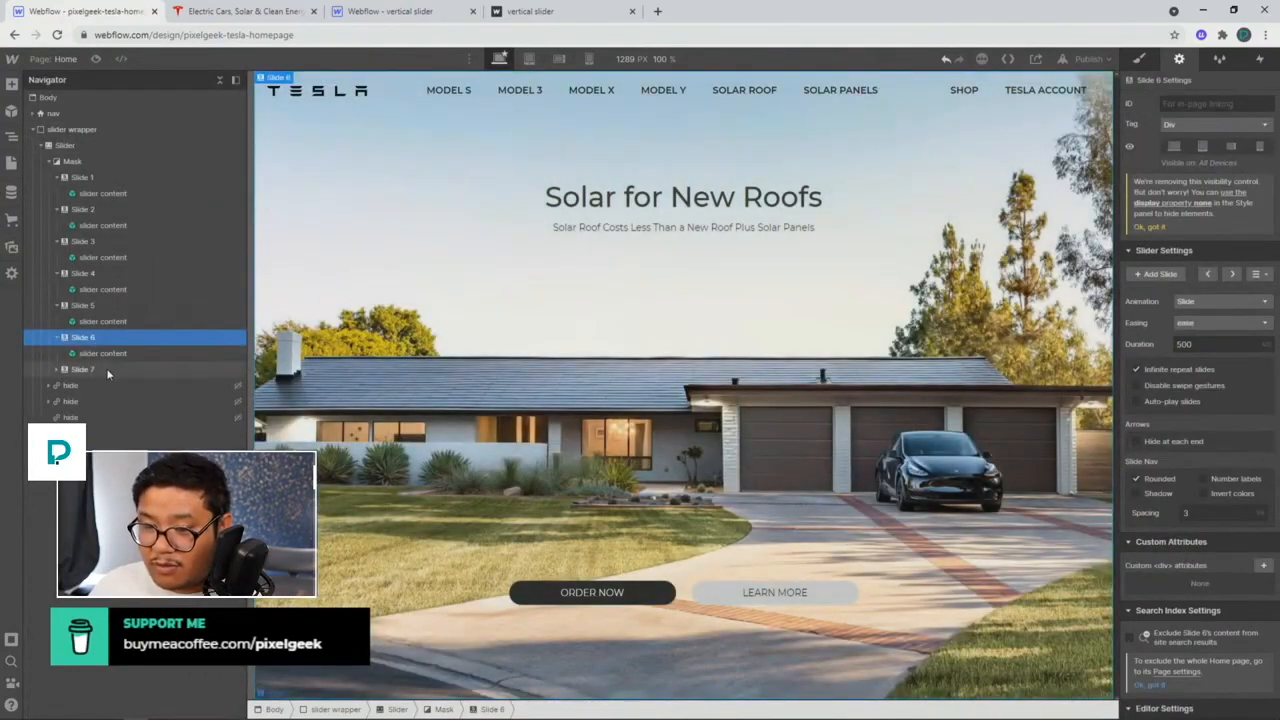
{"action": "left_click", "coordinate": [1230, 274]}
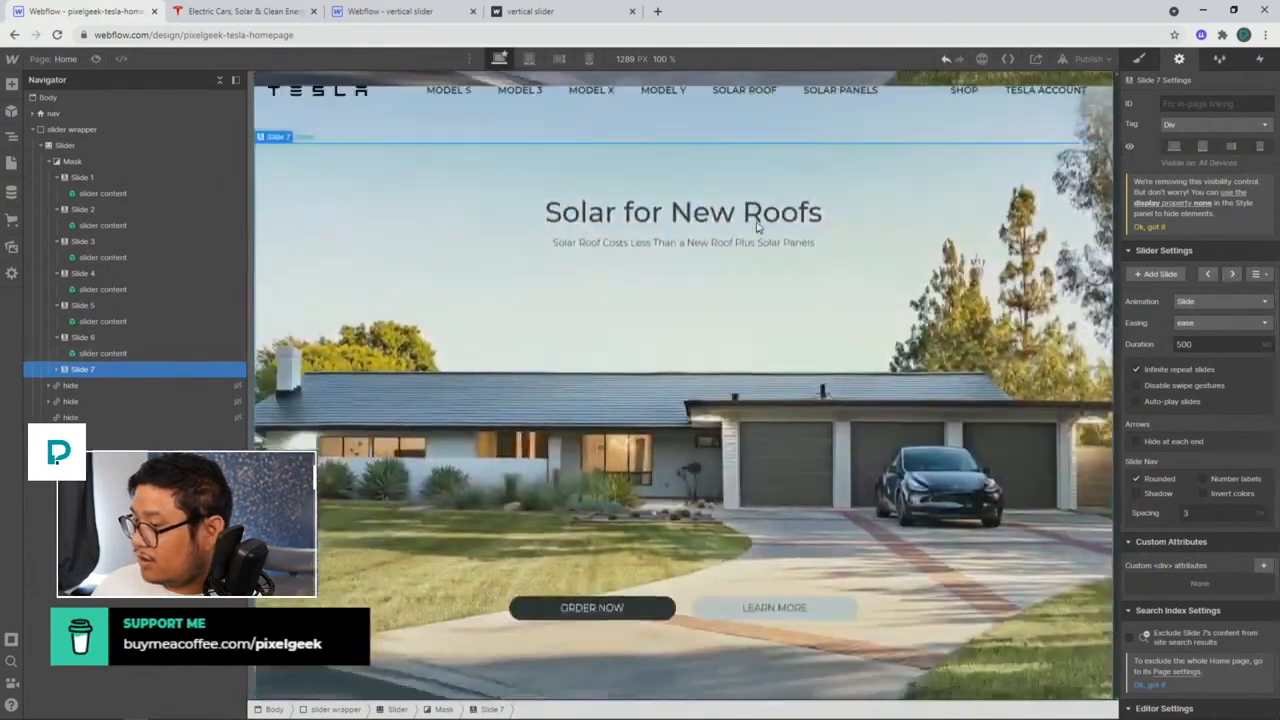
{"action": "left_click", "coordinate": [976, 557]}
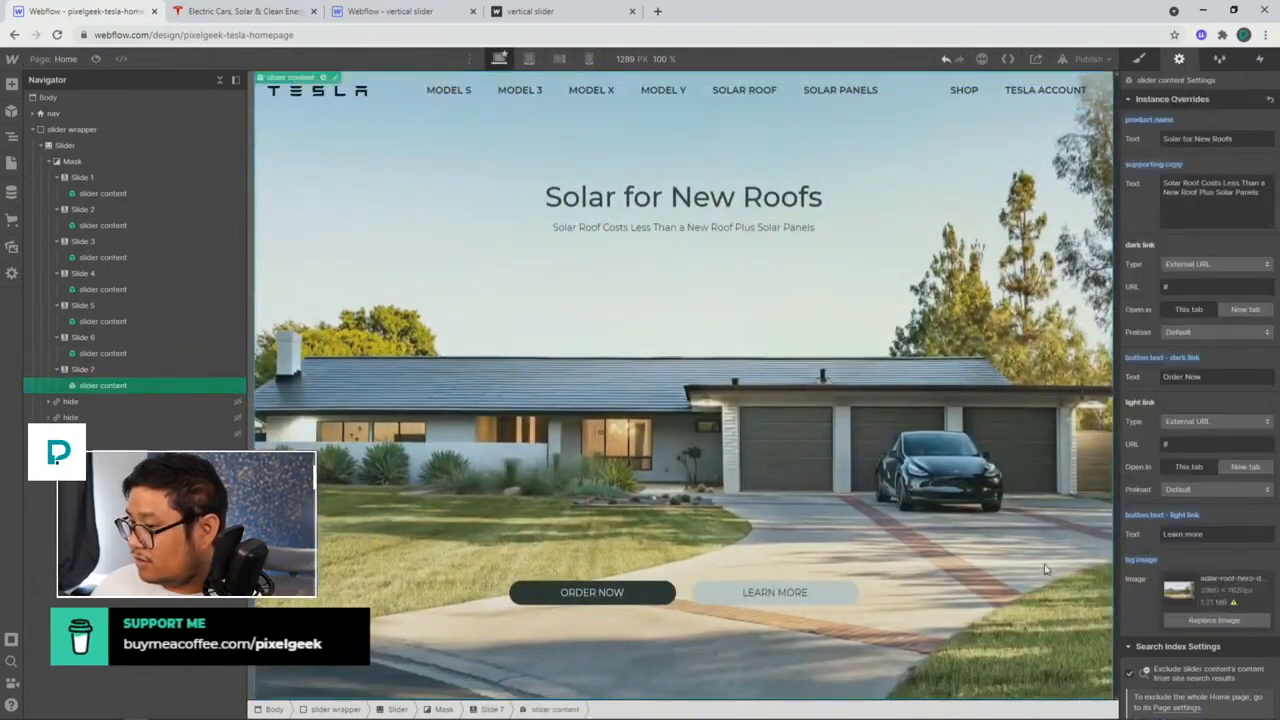
{"action": "left_click", "coordinate": [1210, 620]}
{"action": "left_click", "coordinate": [109, 345]}
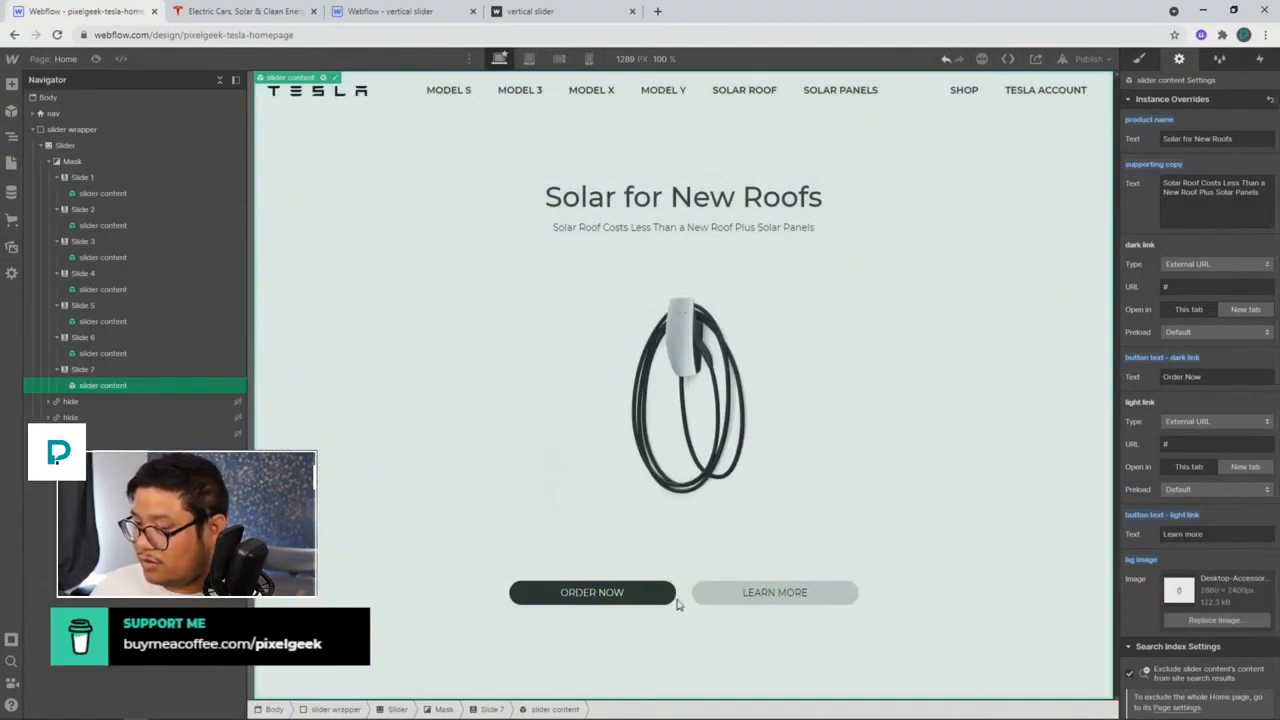
Step: Change the dark button's Order Now label to Shop now
{"action": "key", "text": "ctrl+Tab"}
{"action": "scroll", "coordinate": [491, 495], "scroll_direction": "down", "scroll_amount": 10}
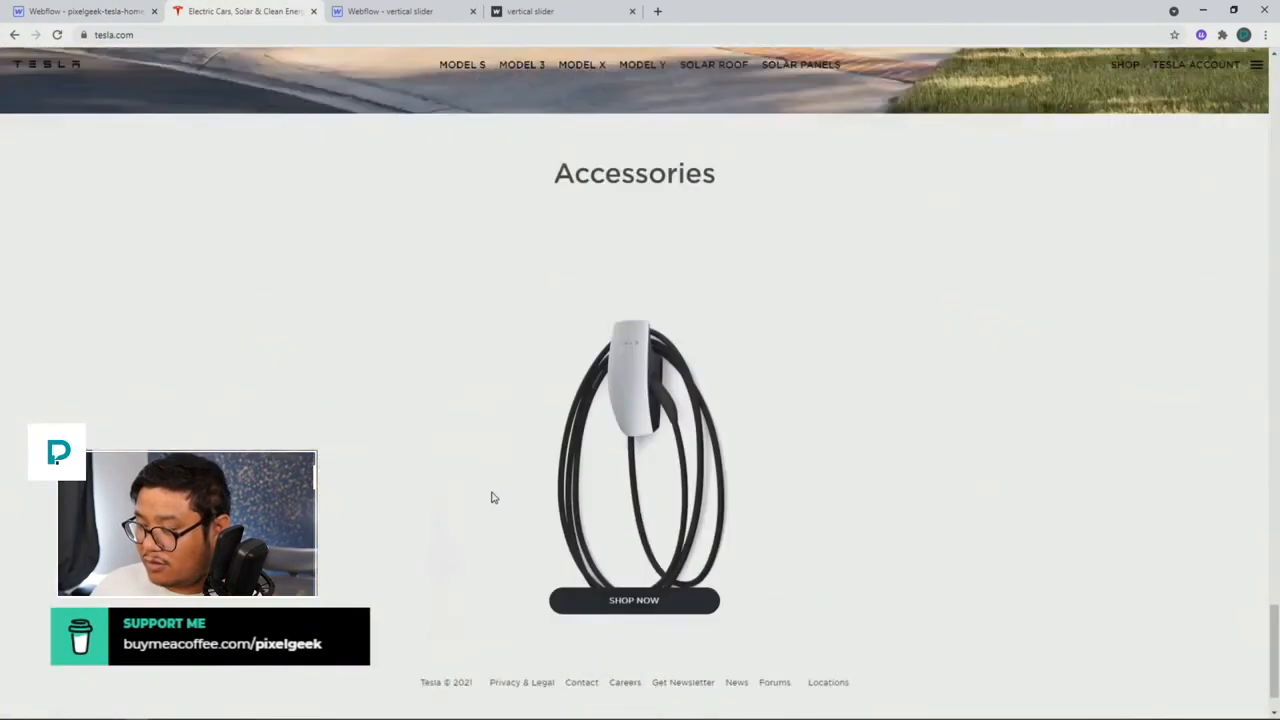
{"action": "left_click", "coordinate": [113, 18]}
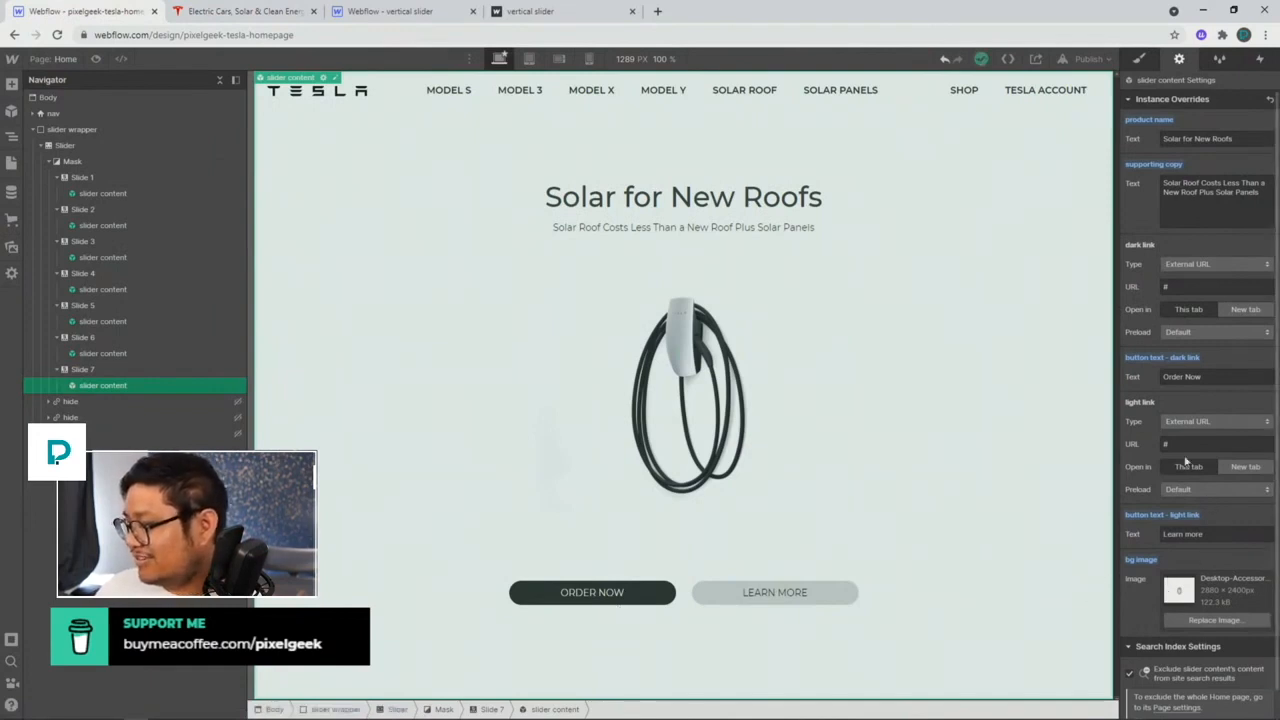
{"action": "triple_click", "coordinate": [1221, 376]}
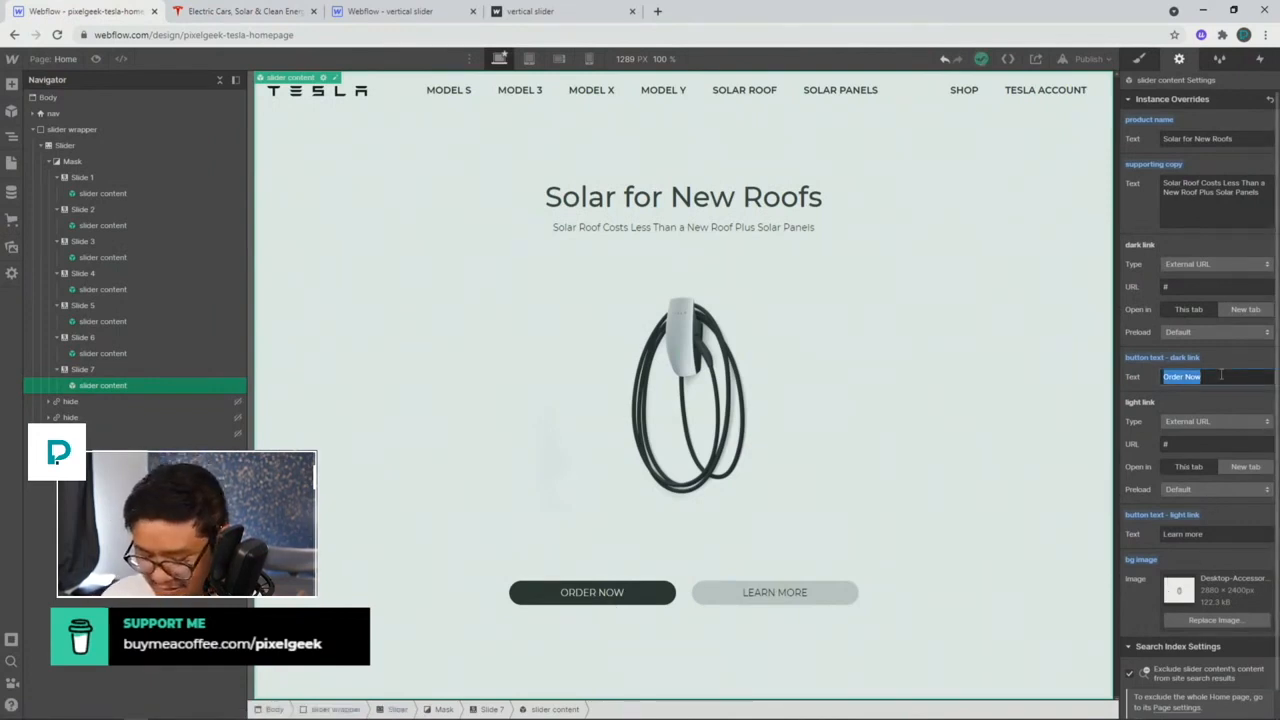
{"action": "type", "text": "Shop now"}
{"action": "key", "text": "Return"}
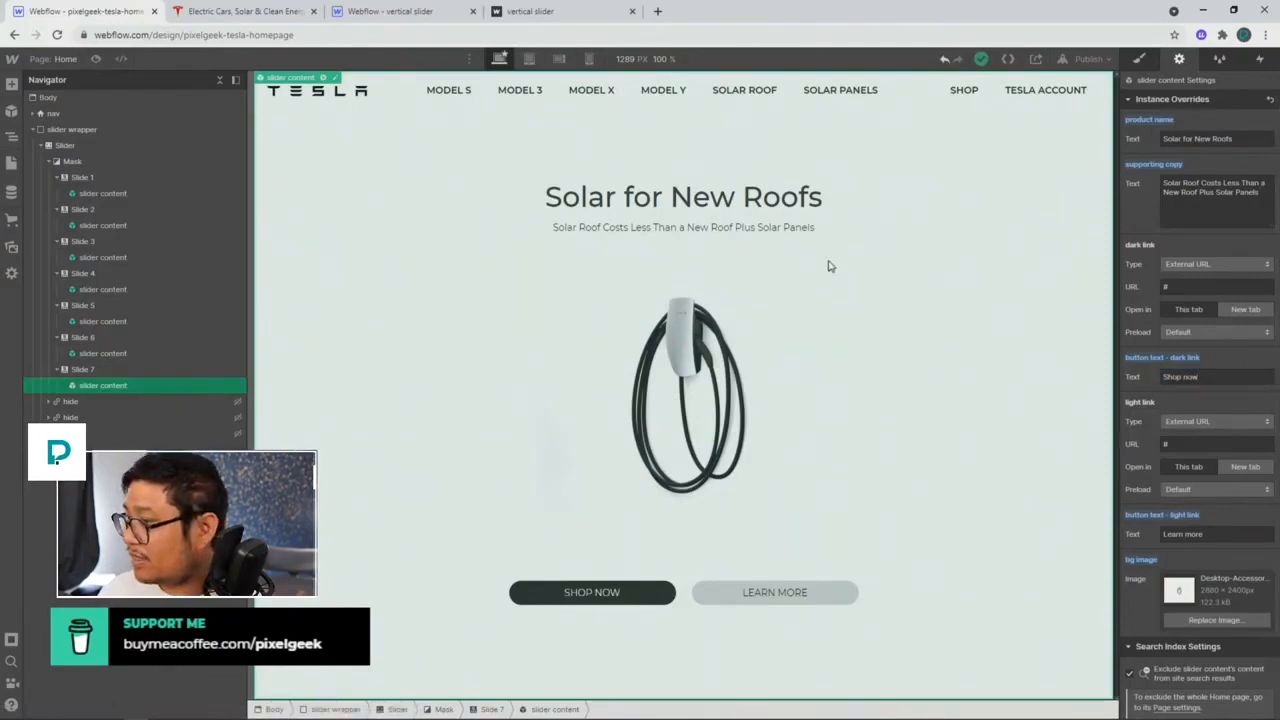
Step: Rename the product title to Accessories and clear the supporting copy
{"action": "triple_click", "coordinate": [1200, 139]}
{"action": "type", "text": "Accessories"}
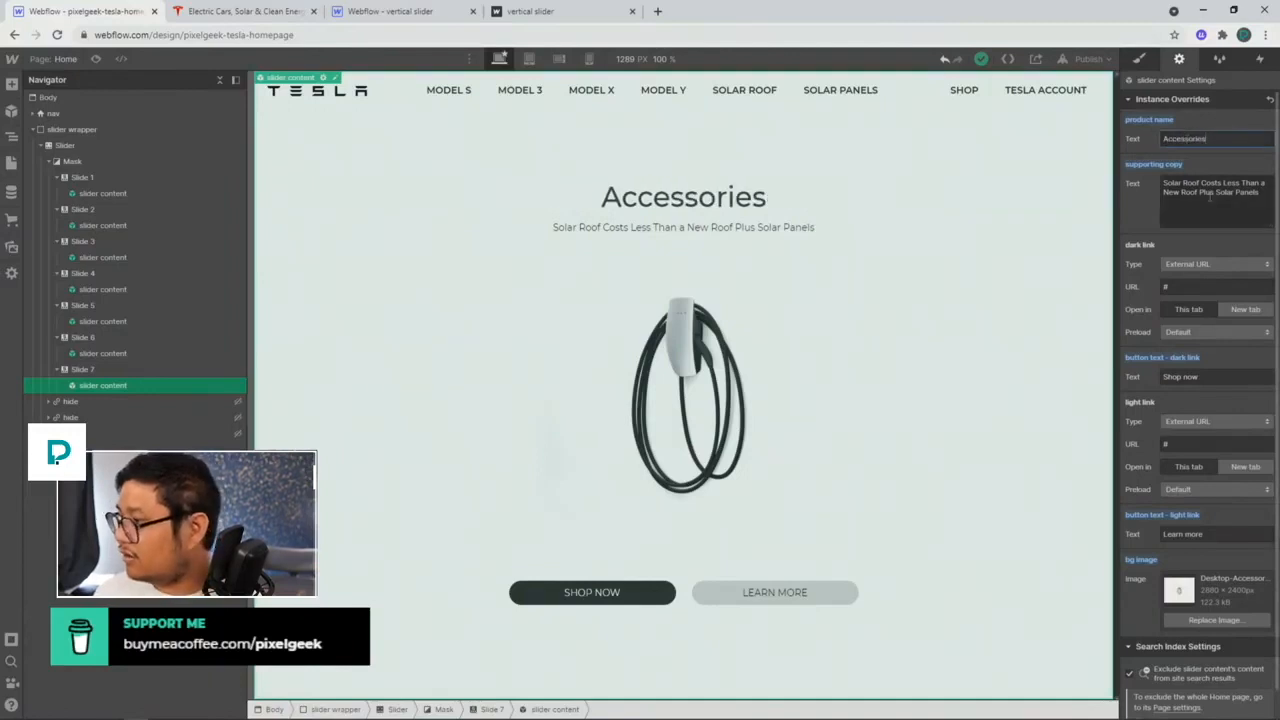
{"action": "left_click", "coordinate": [282, 14]}
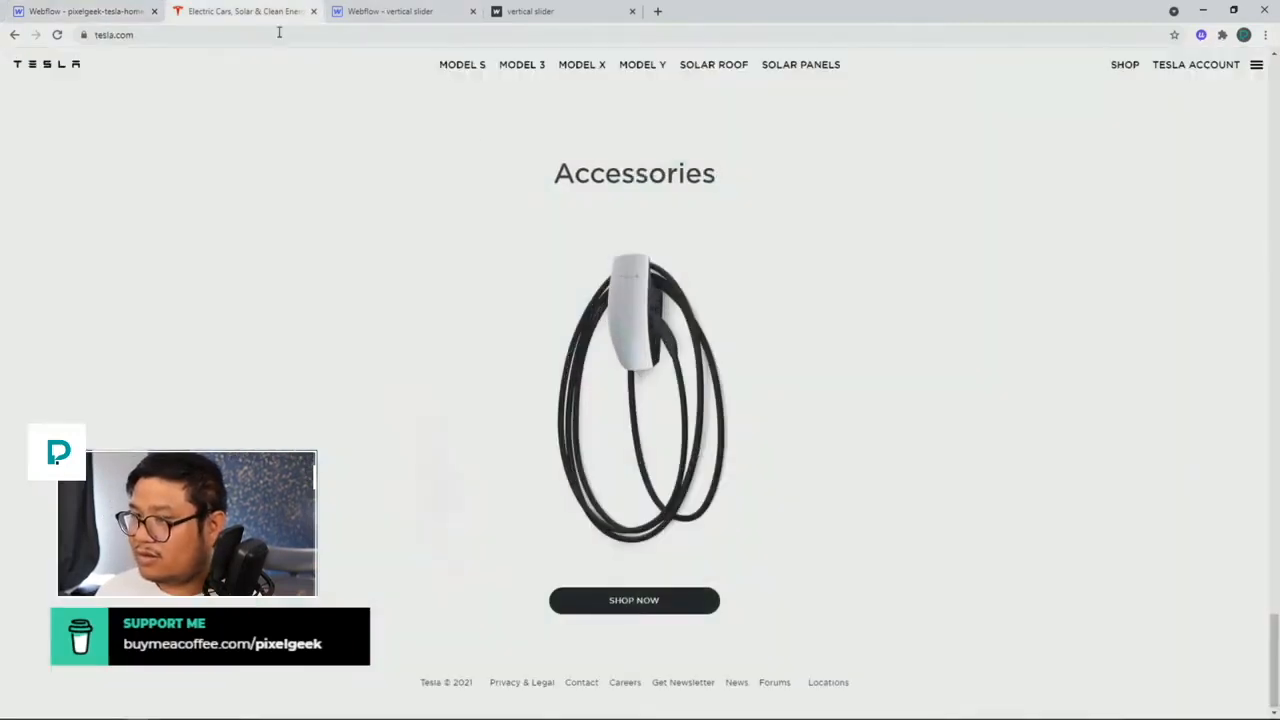
{"action": "left_click", "coordinate": [105, 11]}
{"action": "triple_click", "coordinate": [1197, 203]}
{"action": "key", "text": "BackSpace"}
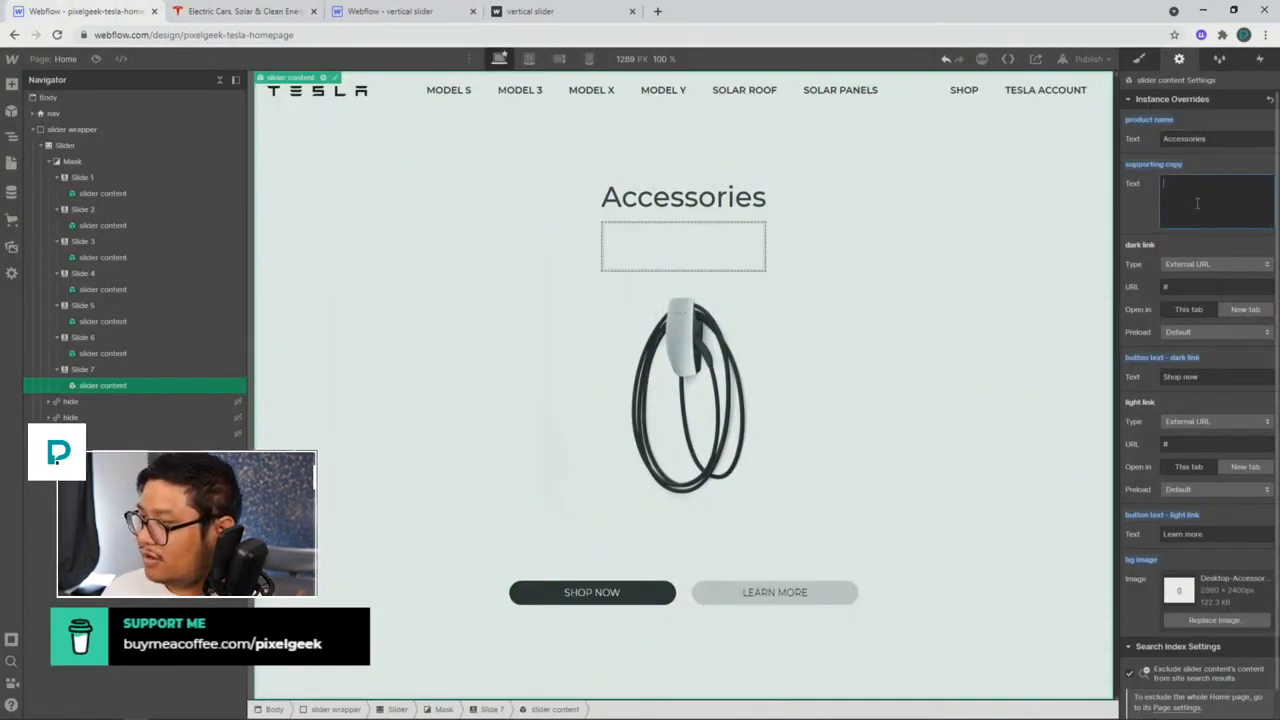
{"action": "left_click", "coordinate": [966, 234]}
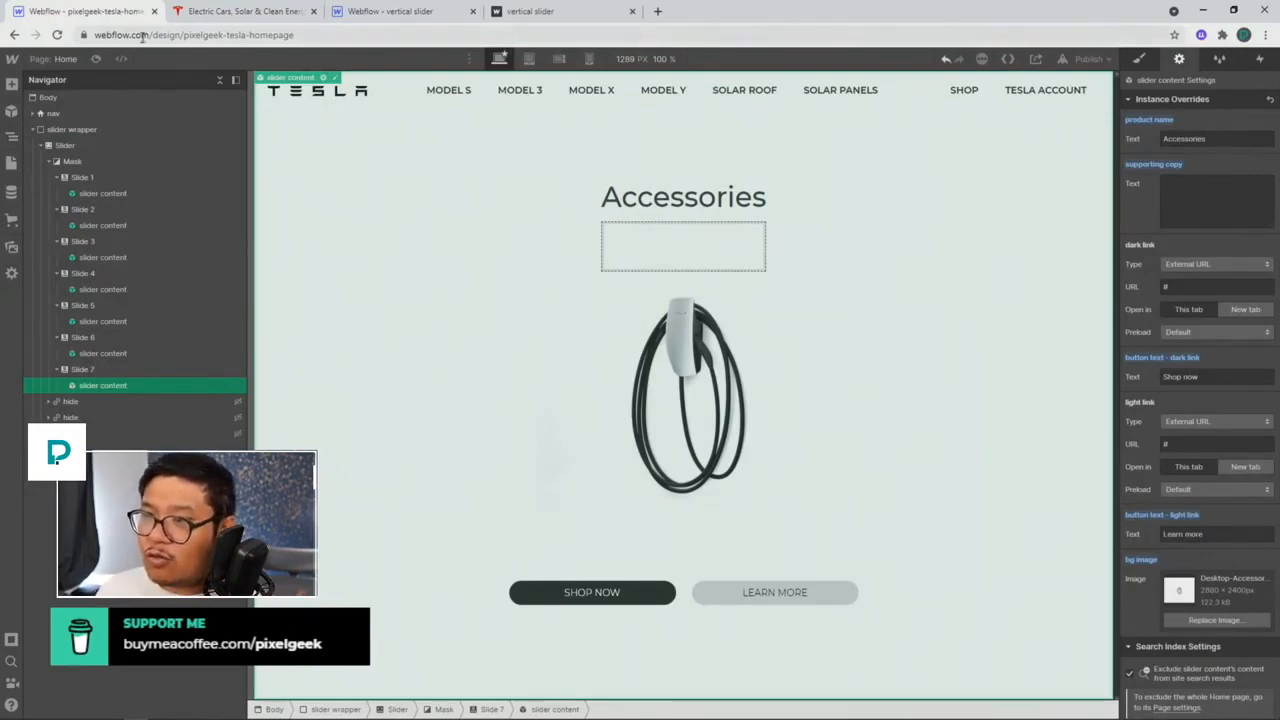
Step: Publish the Tesla homepage project to its webflow.io domain and open the live site
{"action": "left_click_drag", "start_coordinate": [352, 12], "coordinate": [247, 23]}
{"action": "left_click", "coordinate": [85, 11]}
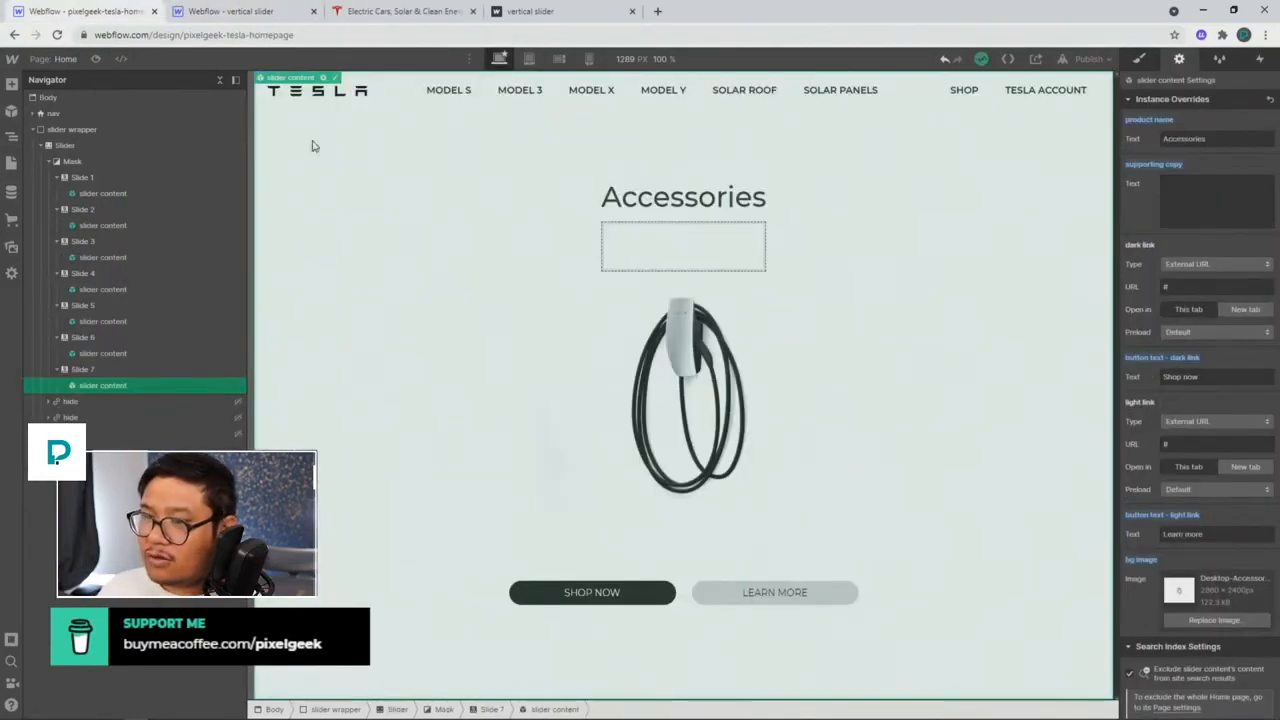
{"action": "left_click", "coordinate": [112, 177]}
{"action": "left_click", "coordinate": [1080, 59]}
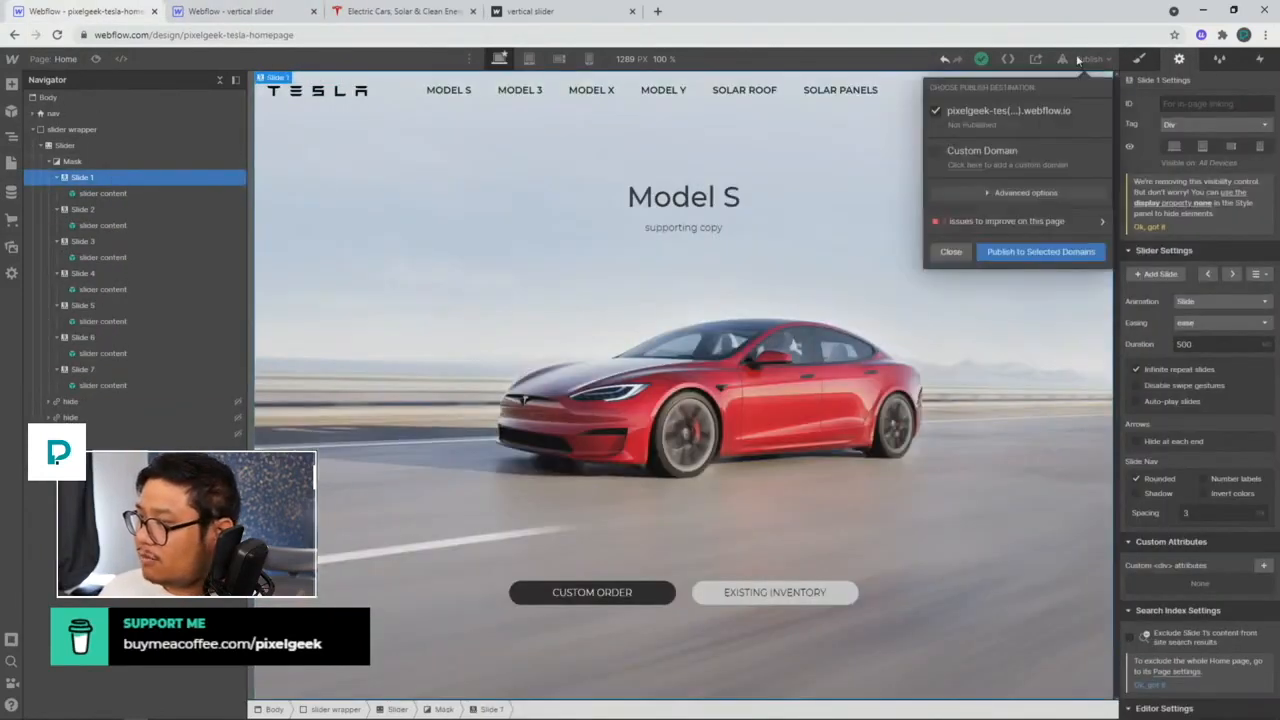
{"action": "left_click", "coordinate": [1008, 248]}
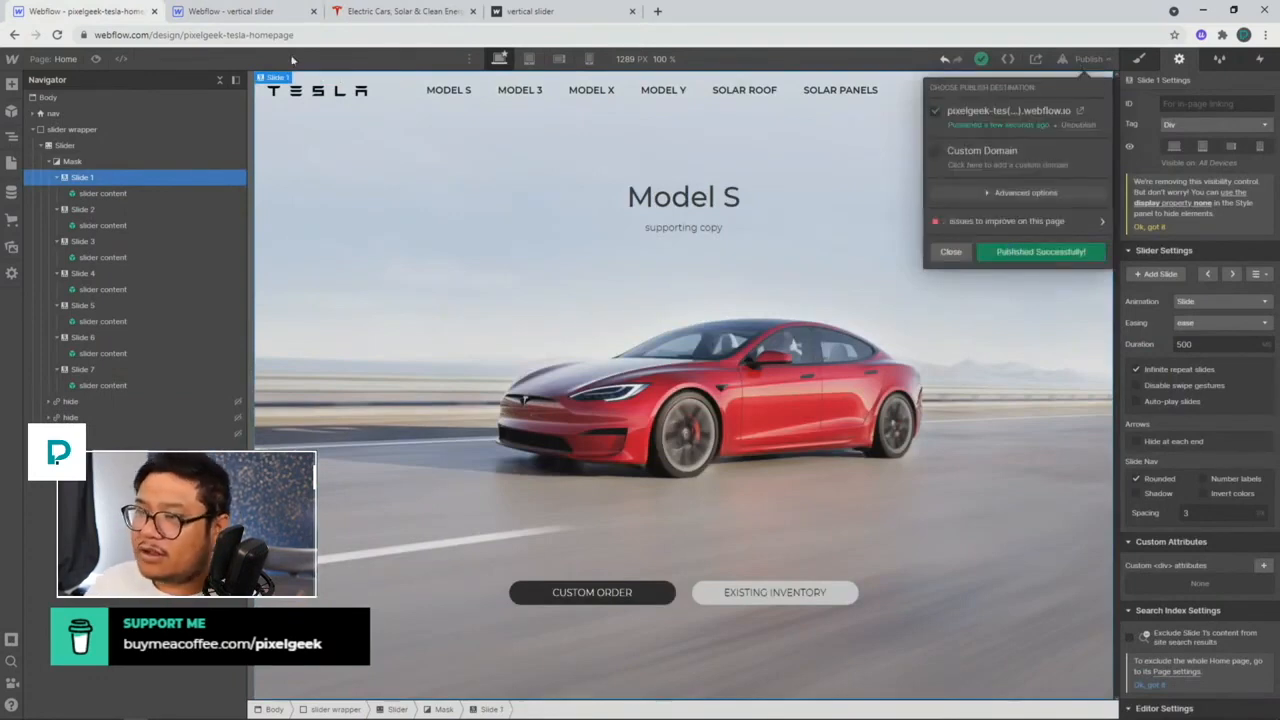
{"action": "left_click", "coordinate": [228, 14]}
{"action": "left_click", "coordinate": [135, 13]}
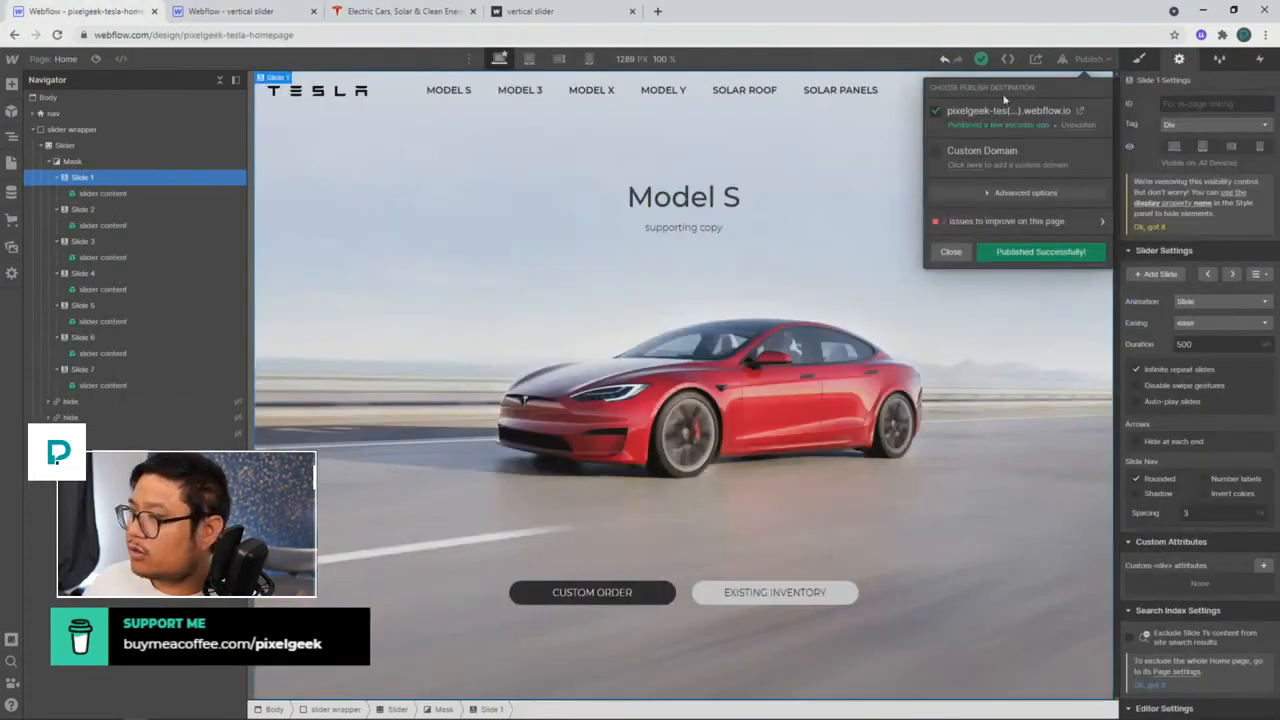
{"action": "left_click", "coordinate": [1080, 111]}
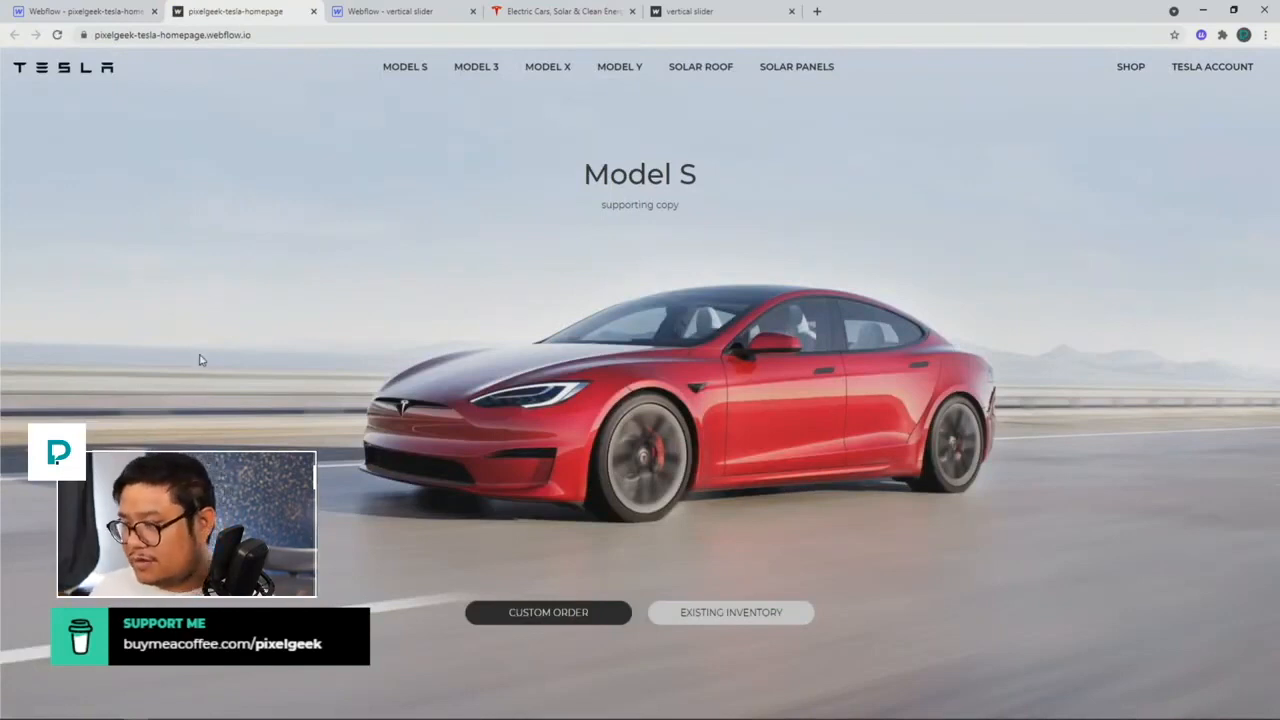
Step: Copy the mouse-wheel script from the vertical slider project's Home page custom code
{"action": "left_click", "coordinate": [390, 11]}
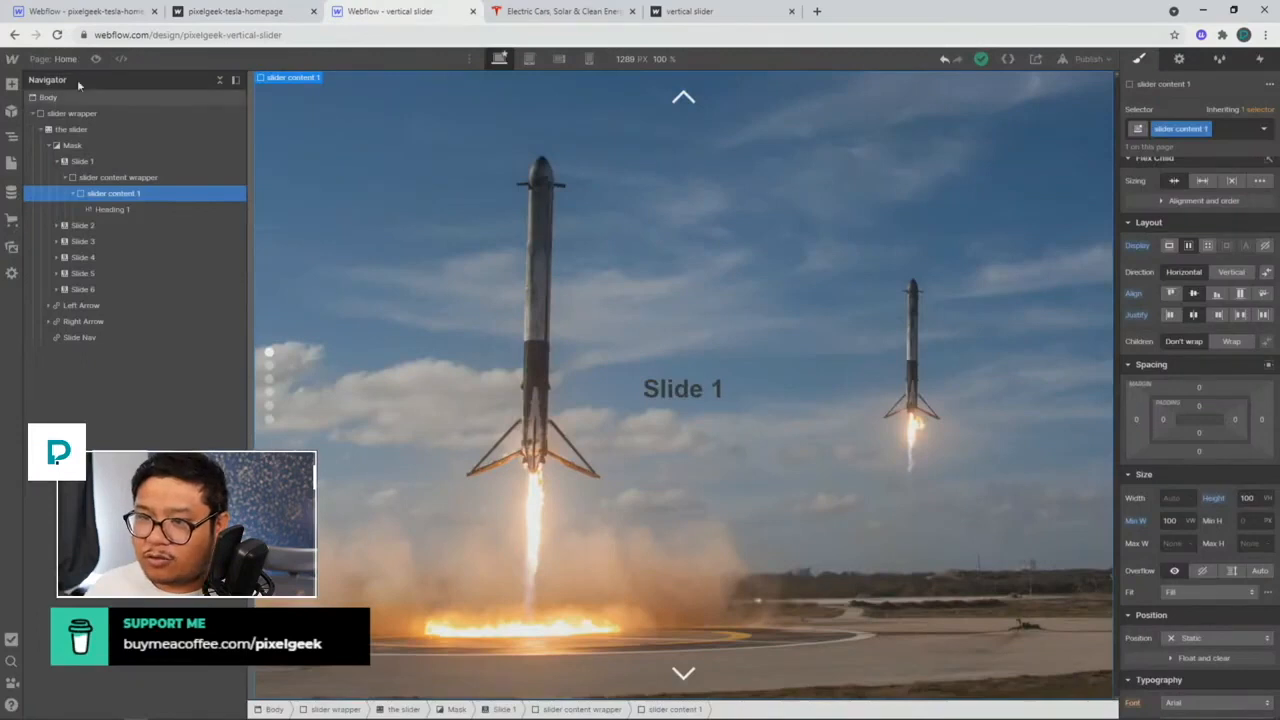
{"action": "left_click", "coordinate": [180, 160]}
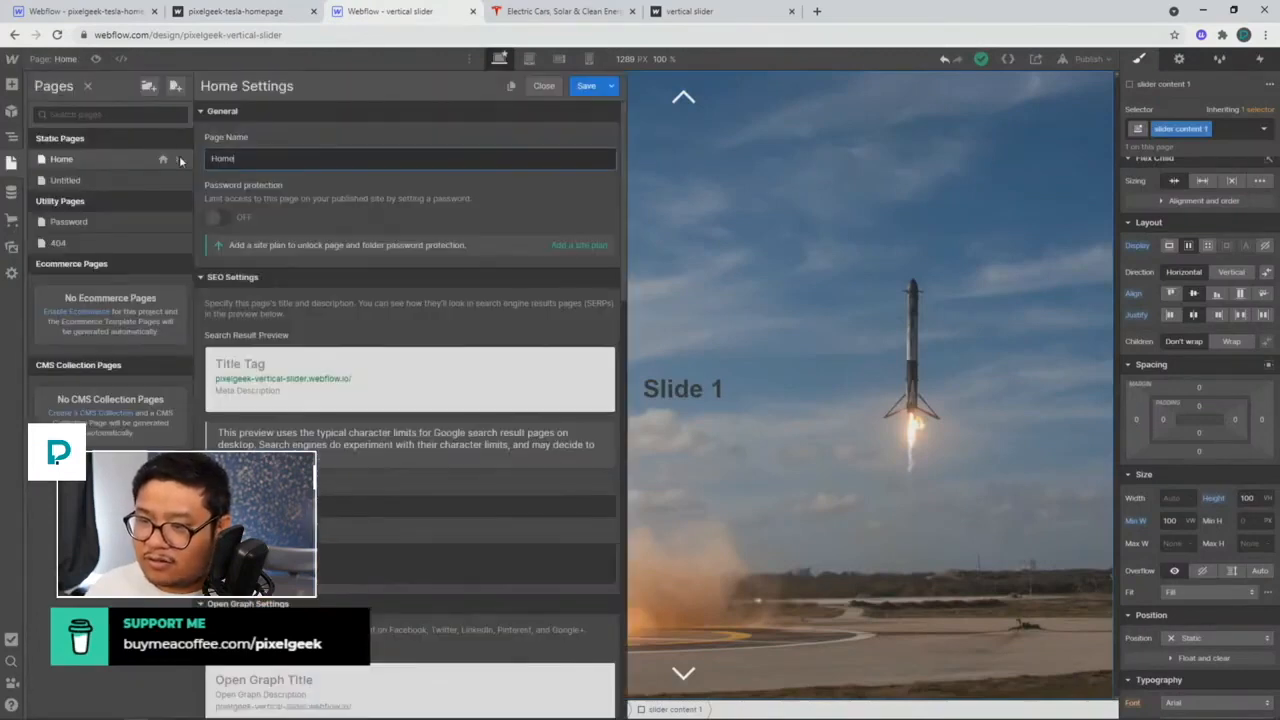
{"action": "scroll", "coordinate": [343, 417], "scroll_direction": "down", "scroll_amount": 10}
{"action": "scroll", "coordinate": [343, 420], "scroll_direction": "down", "scroll_amount": 3}
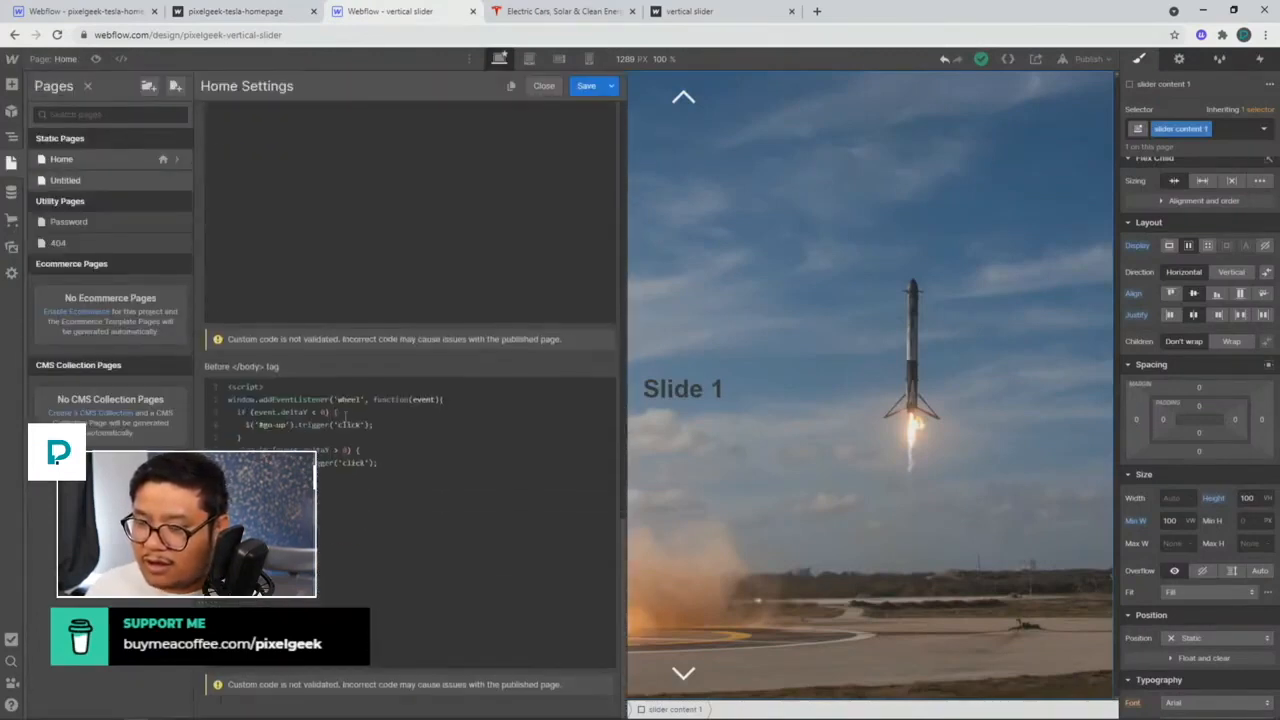
{"action": "key", "text": "ctrl+a"}
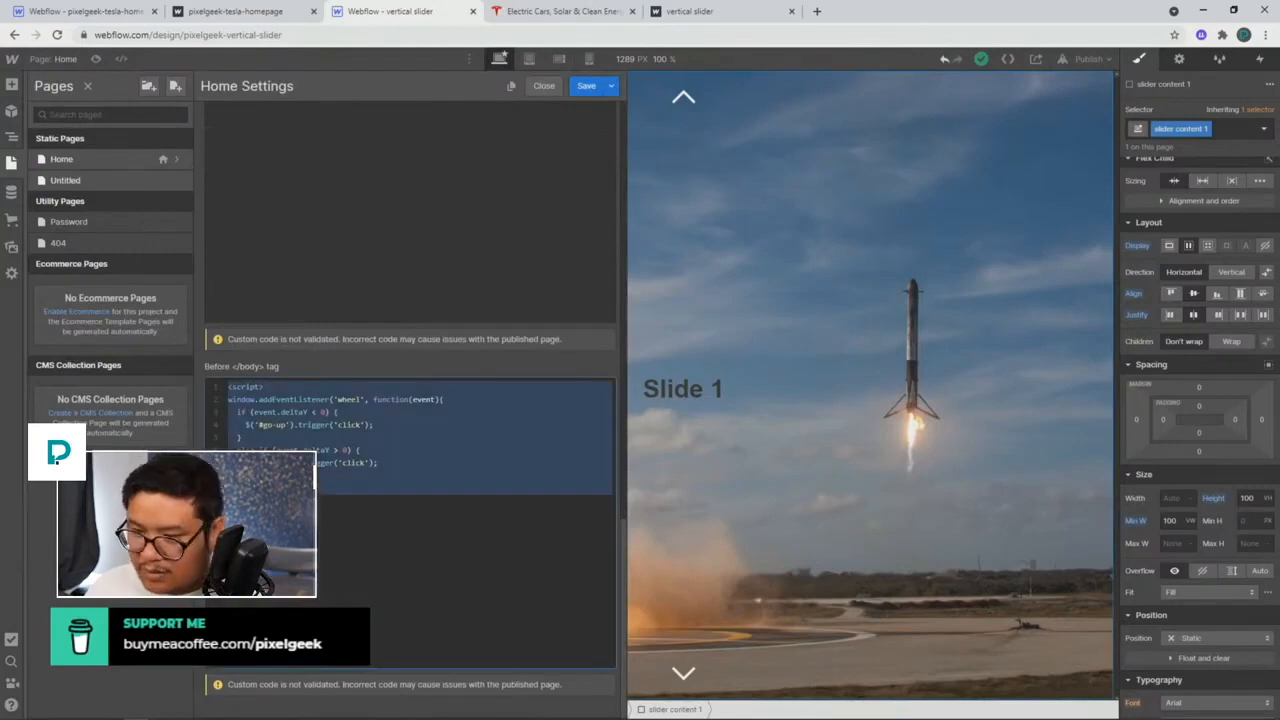
Step: Paste the script into the Tesla Home page's Before </body> code and save
{"action": "left_click", "coordinate": [113, 12]}
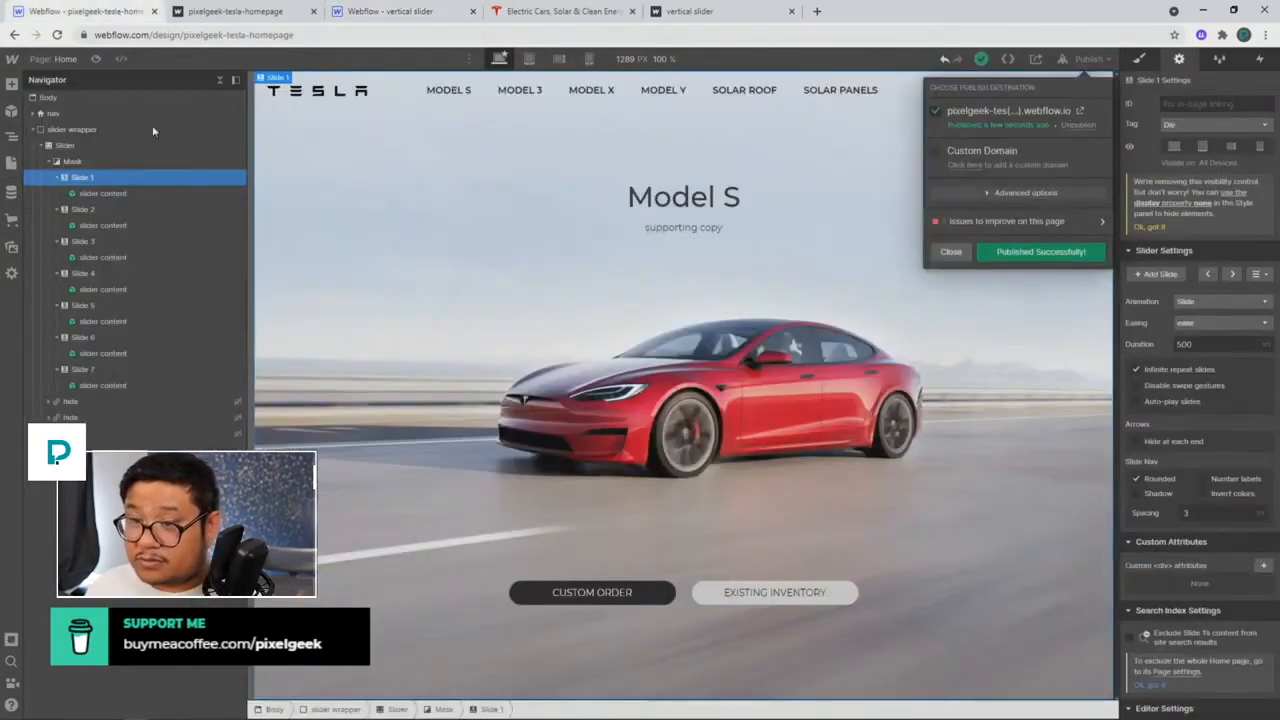
{"action": "left_click", "coordinate": [60, 59]}
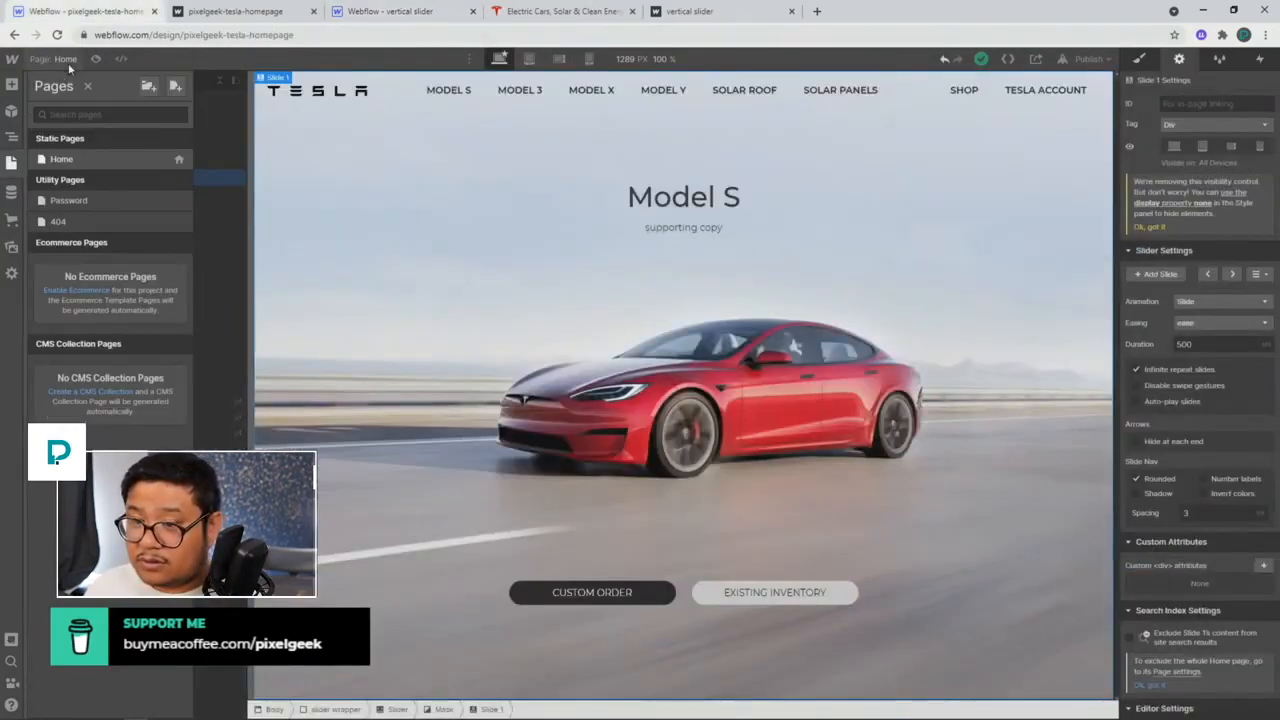
{"action": "left_click", "coordinate": [179, 160]}
{"action": "scroll", "coordinate": [342, 460], "scroll_direction": "down", "scroll_amount": 5}
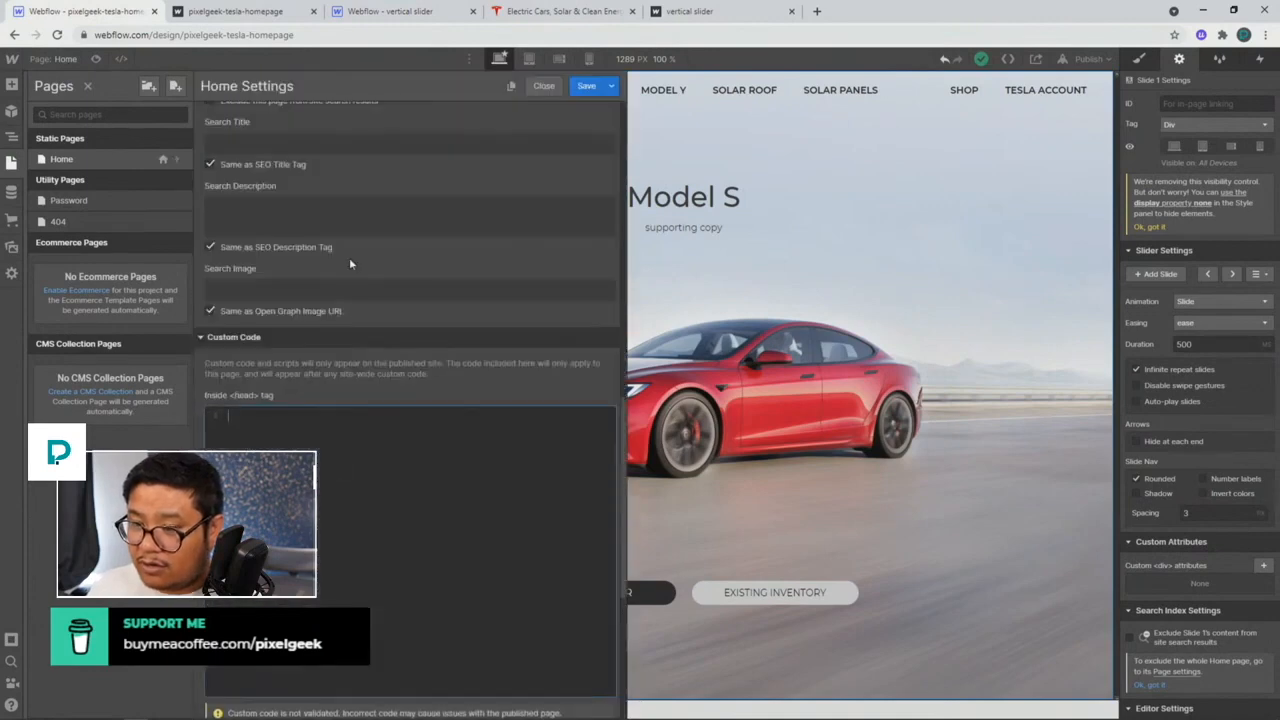
{"action": "scroll", "coordinate": [349, 458], "scroll_direction": "down", "scroll_amount": 5}
{"action": "left_click", "coordinate": [337, 460]}
{"action": "key", "text": "ctrl+v"}
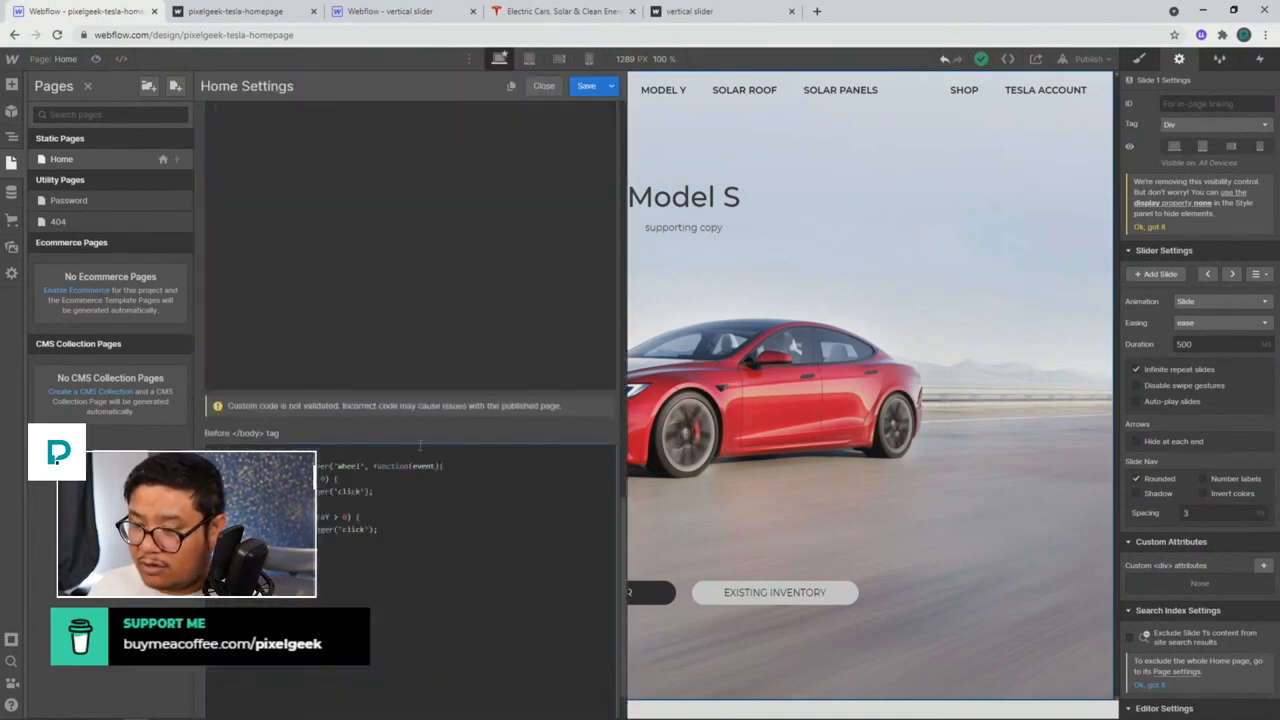
{"action": "left_click", "coordinate": [590, 88]}
Step: Publish to the webflow.io domain and reload the live site
{"action": "left_click", "coordinate": [1088, 59]}
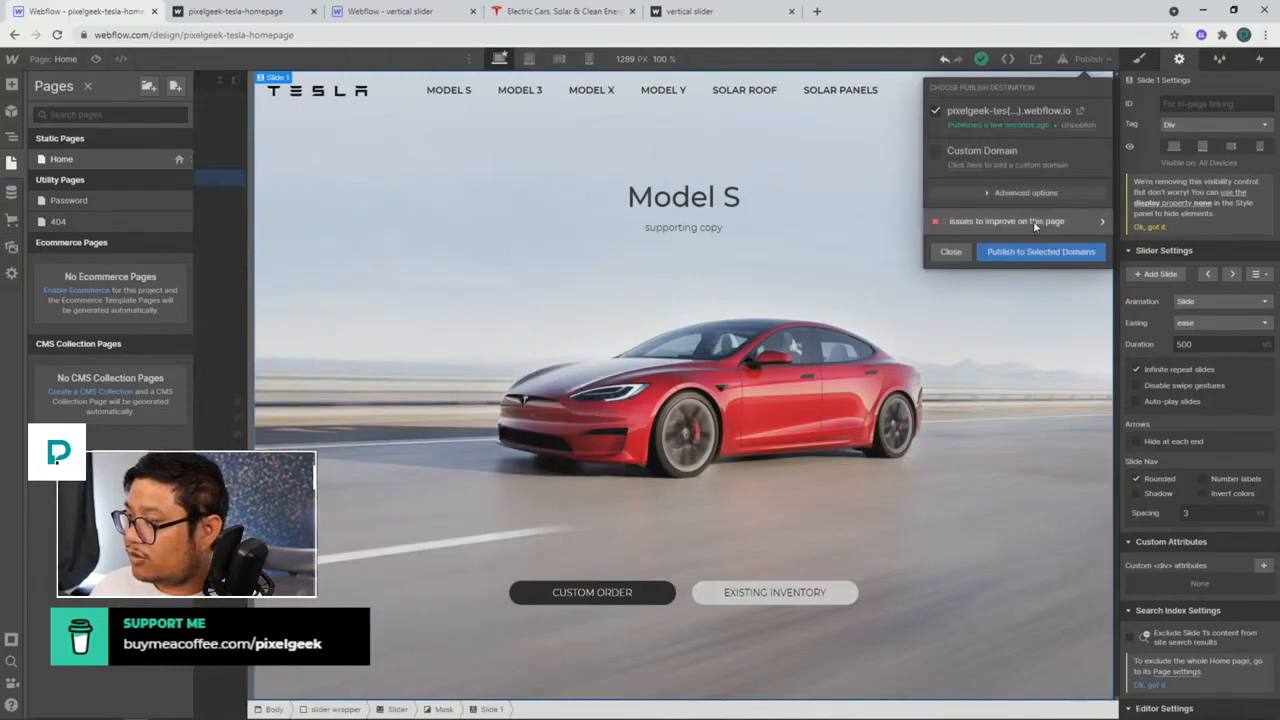
{"action": "left_click", "coordinate": [1025, 249]}
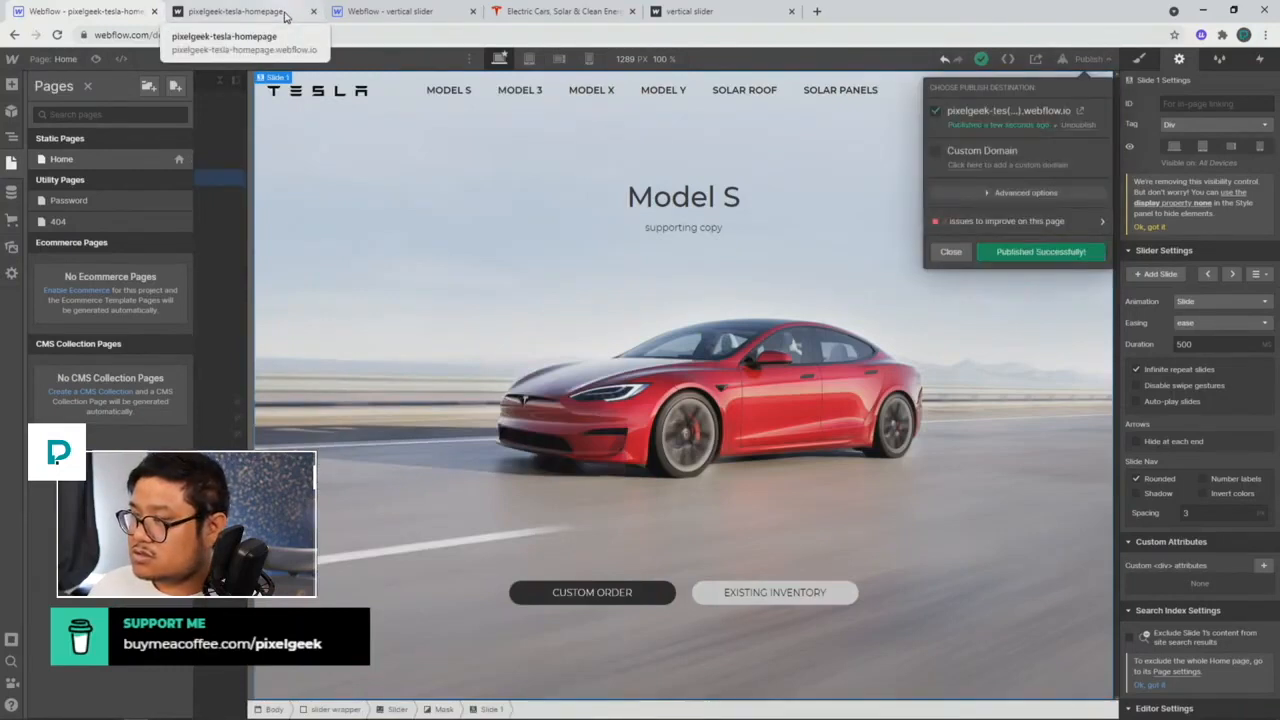
{"action": "left_click", "coordinate": [285, 17]}
{"action": "left_click", "coordinate": [57, 35]}
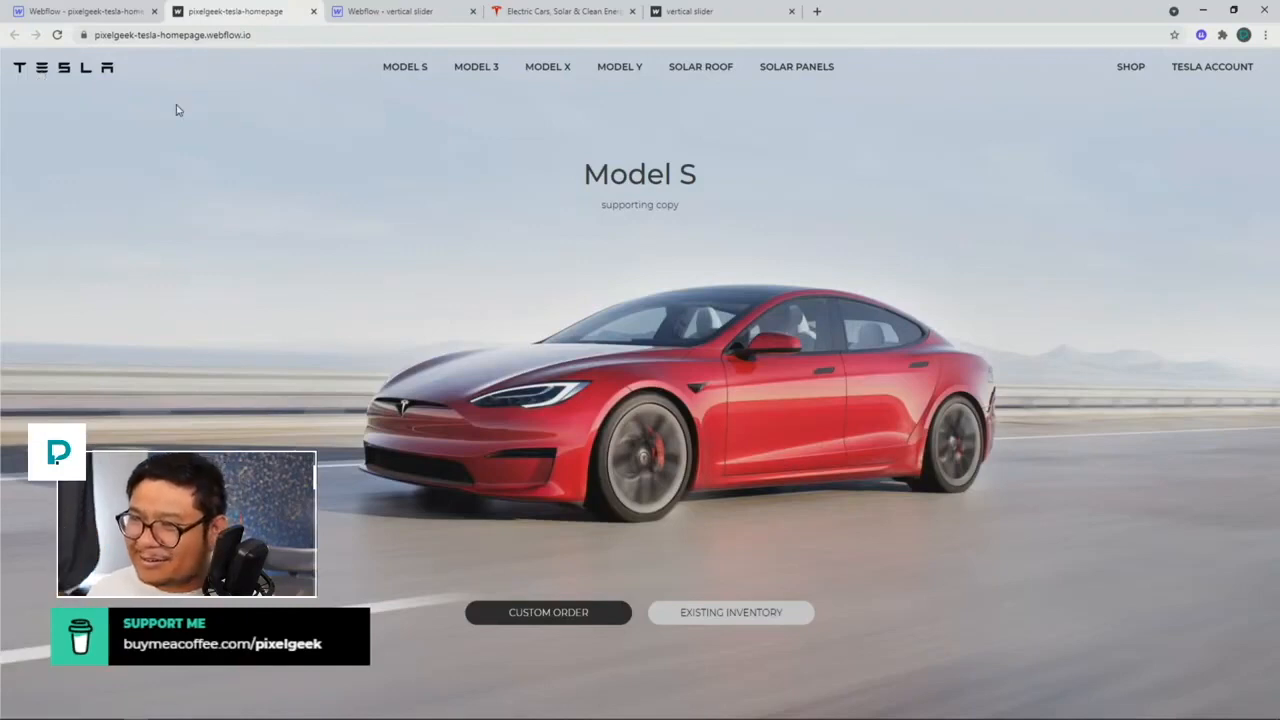
Step: Reopen the Home page settings and select the #go-up reference in the script
{"action": "left_click", "coordinate": [80, 12]}
{"action": "left_click", "coordinate": [177, 160]}
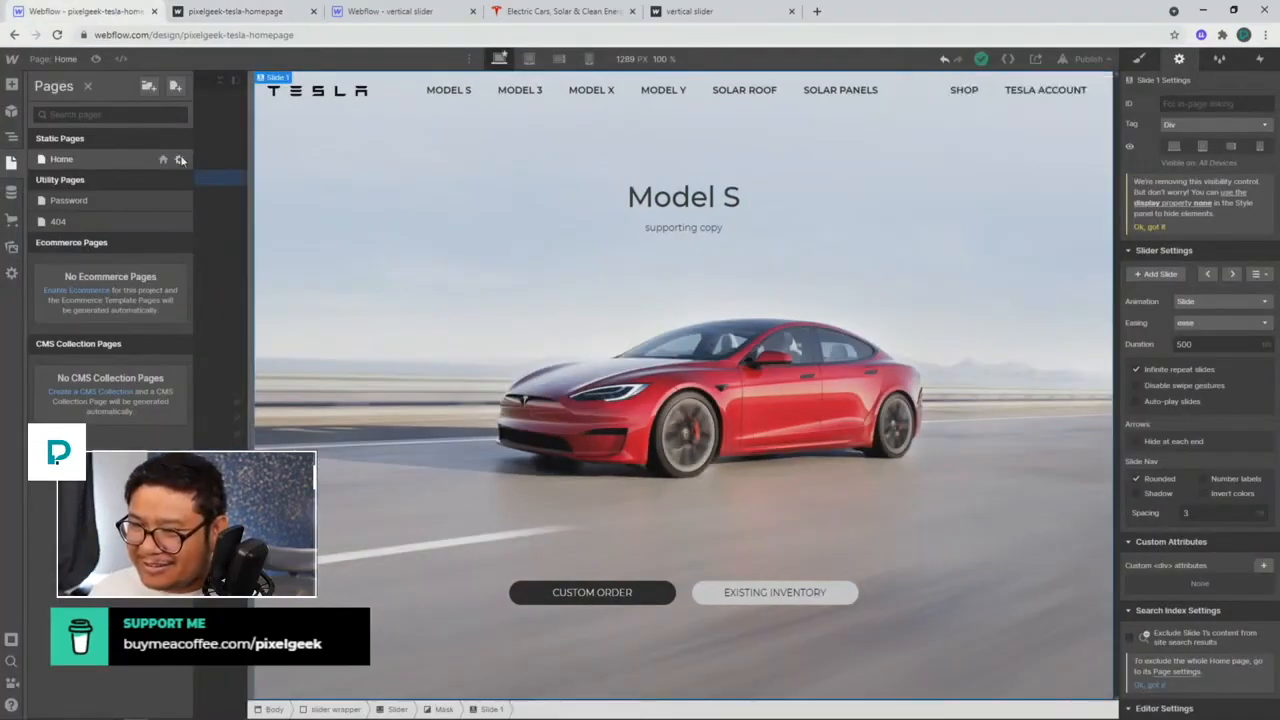
{"action": "left_click", "coordinate": [177, 160]}
{"action": "scroll", "coordinate": [350, 373], "scroll_direction": "down", "scroll_amount": 10}
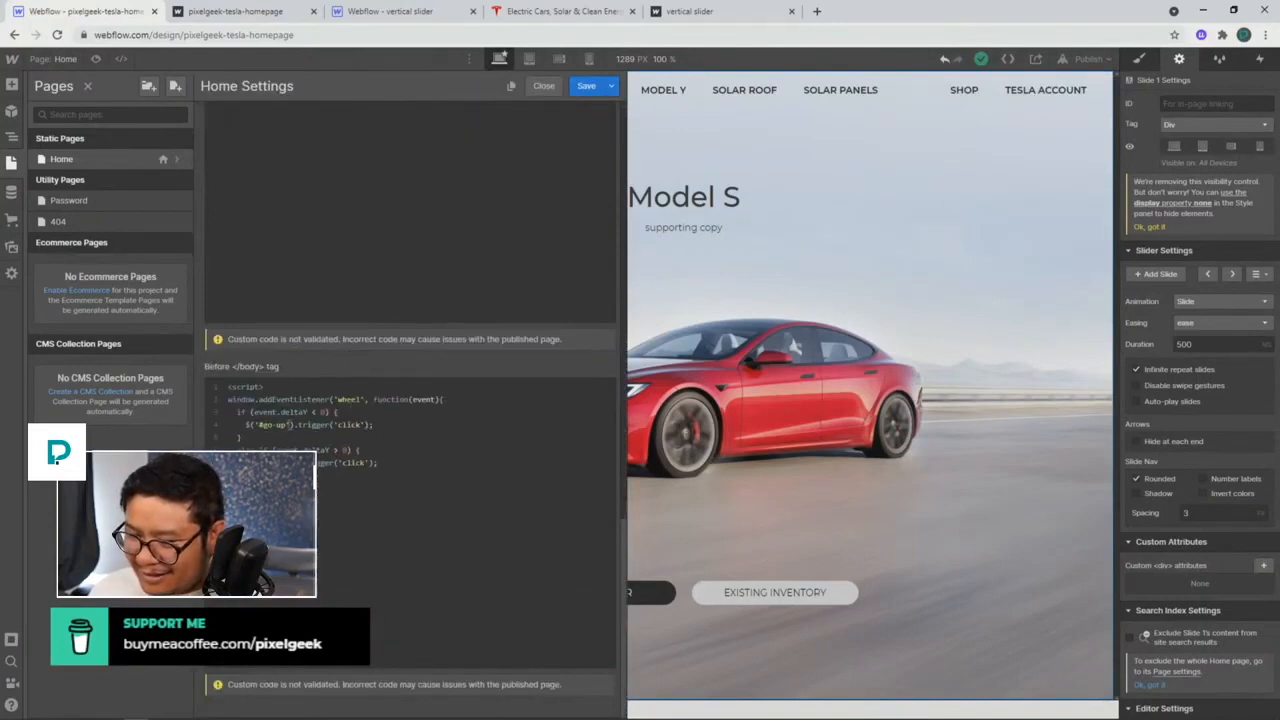
{"action": "left_click_drag", "start_coordinate": [287, 424], "coordinate": [259, 424]}
{"action": "key", "text": "ctrl+c"}
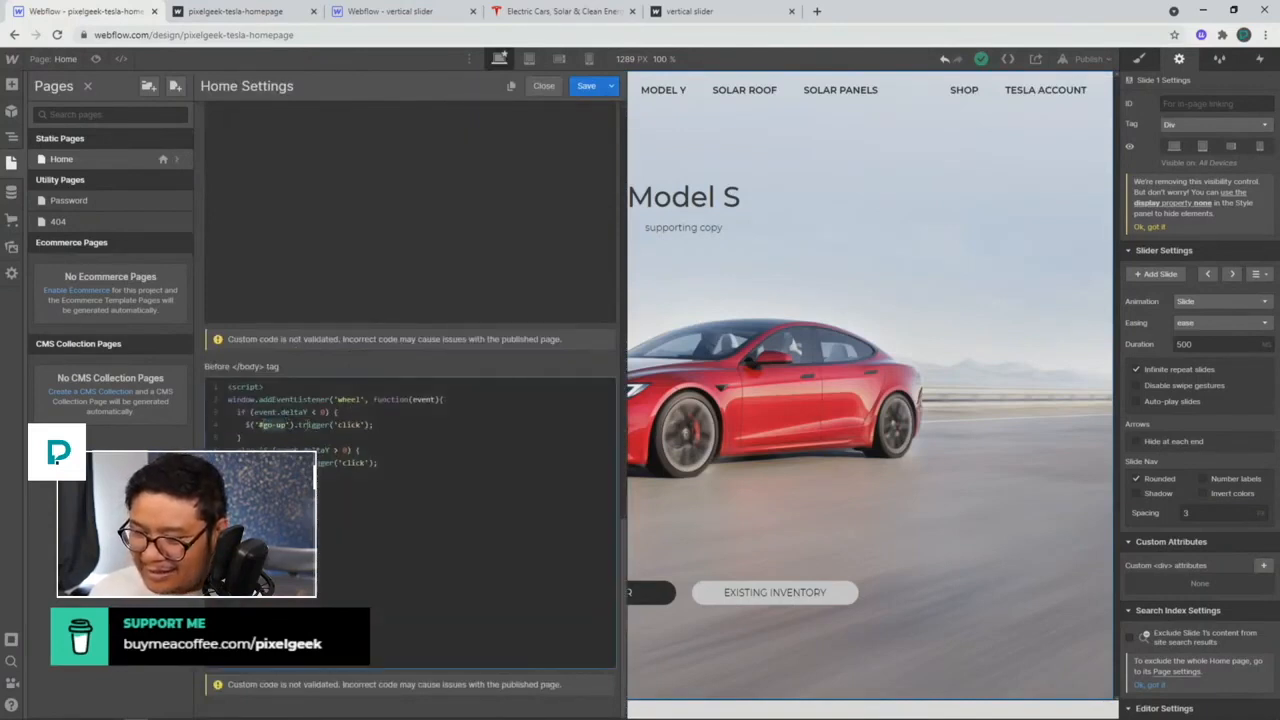
Step: Give the slider's left arrow the ID go-up and the right arrow go-down
{"action": "left_click", "coordinate": [698, 424]}
{"action": "left_click", "coordinate": [100, 406]}
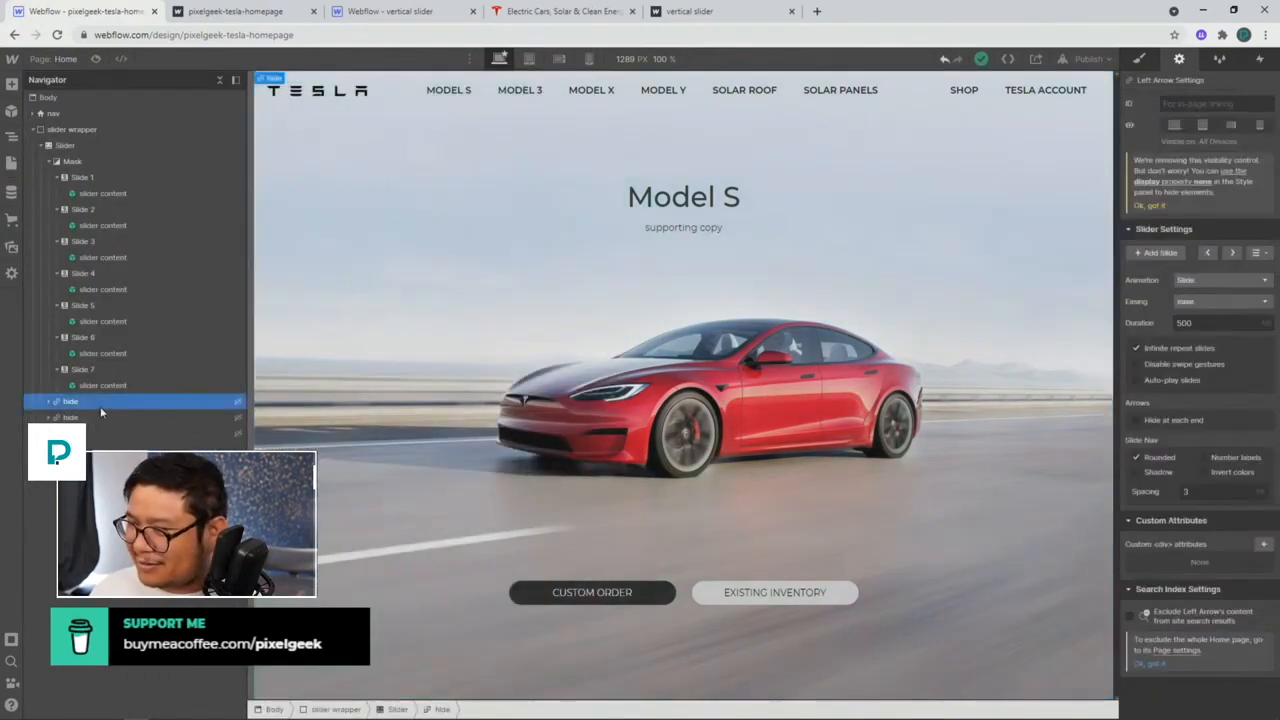
{"action": "left_click", "coordinate": [1202, 103]}
{"action": "key", "text": "ctrl+v"}
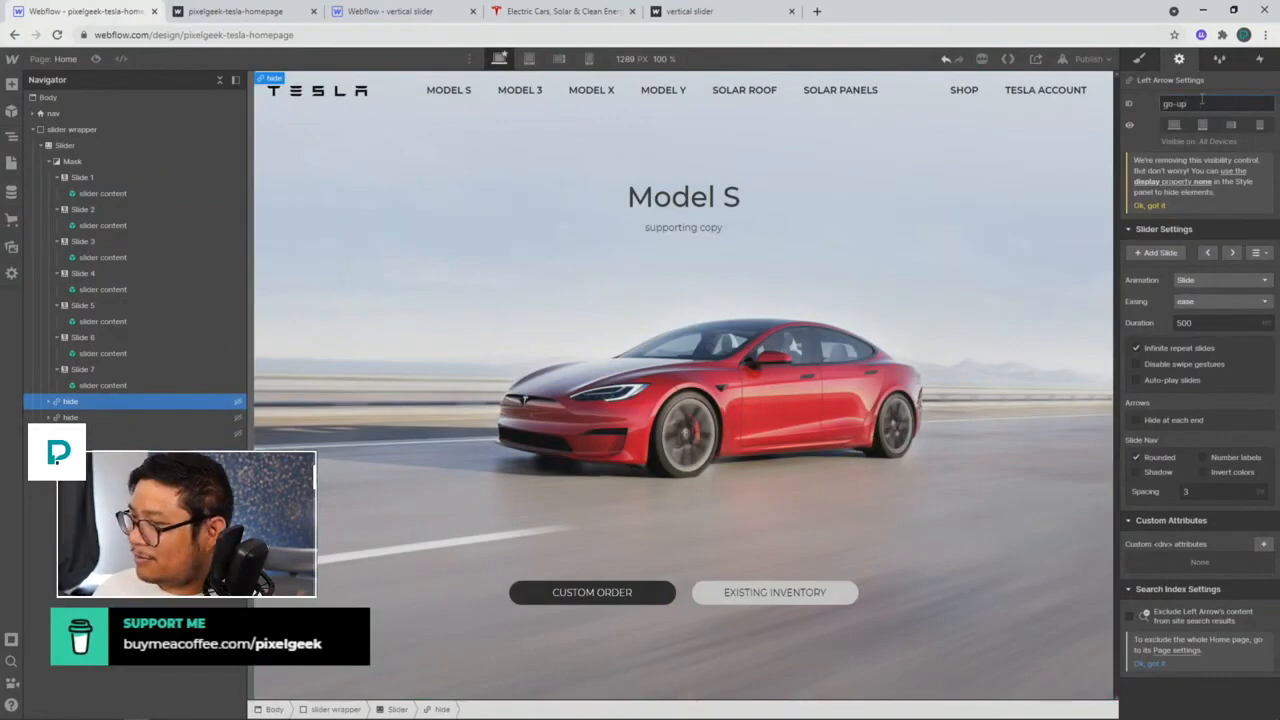
{"action": "left_click", "coordinate": [130, 417]}
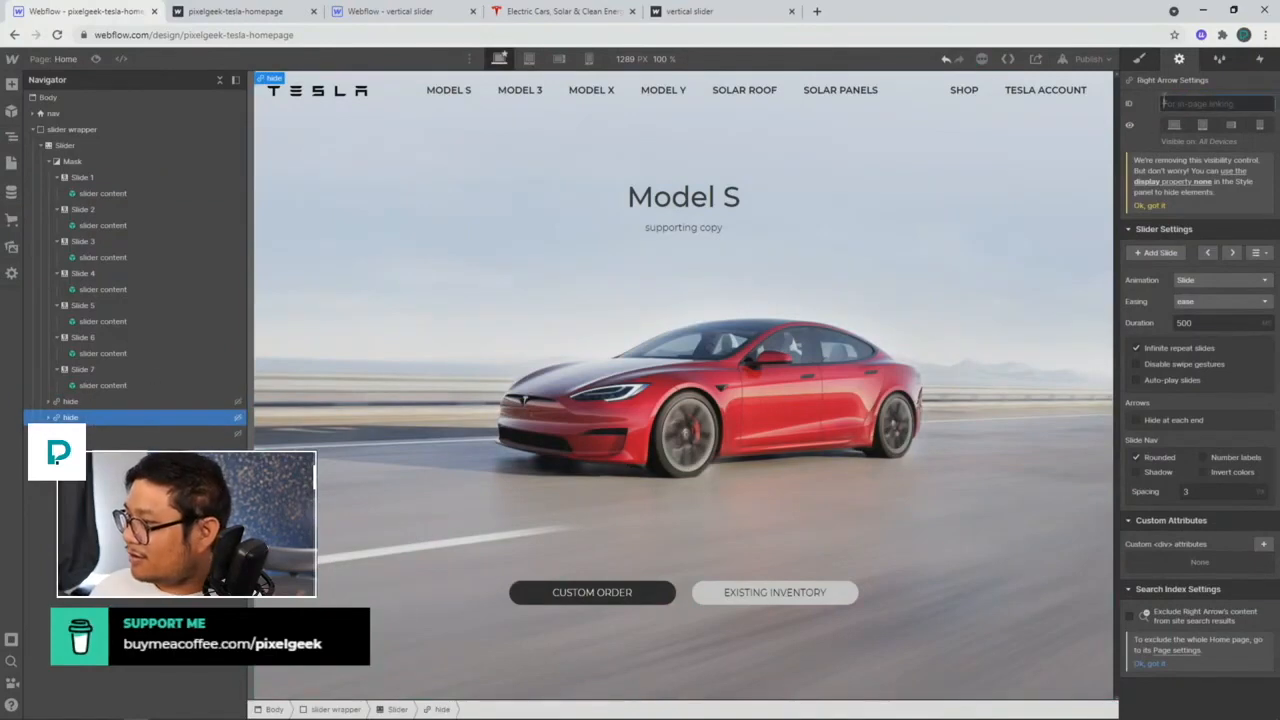
{"action": "type", "text": "go-down"}
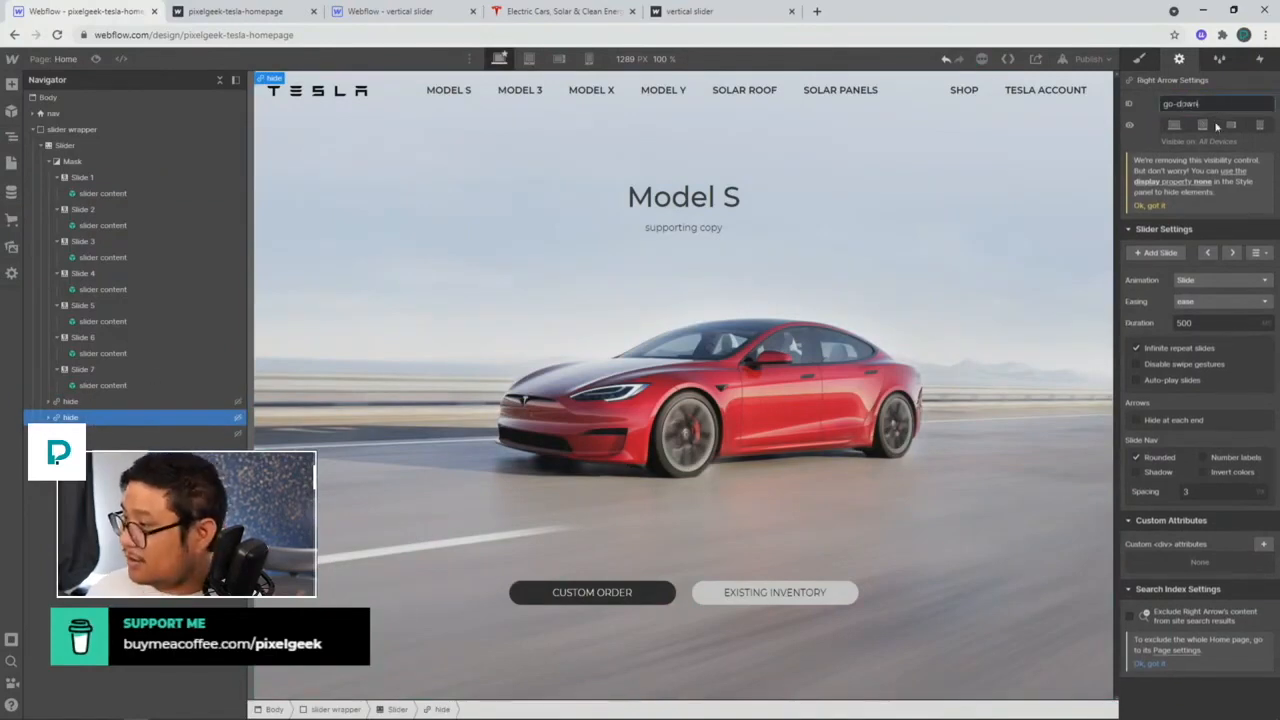
Step: Republish the site and switch to the live site tab
{"action": "left_click", "coordinate": [1088, 59]}
{"action": "left_click", "coordinate": [1036, 252]}
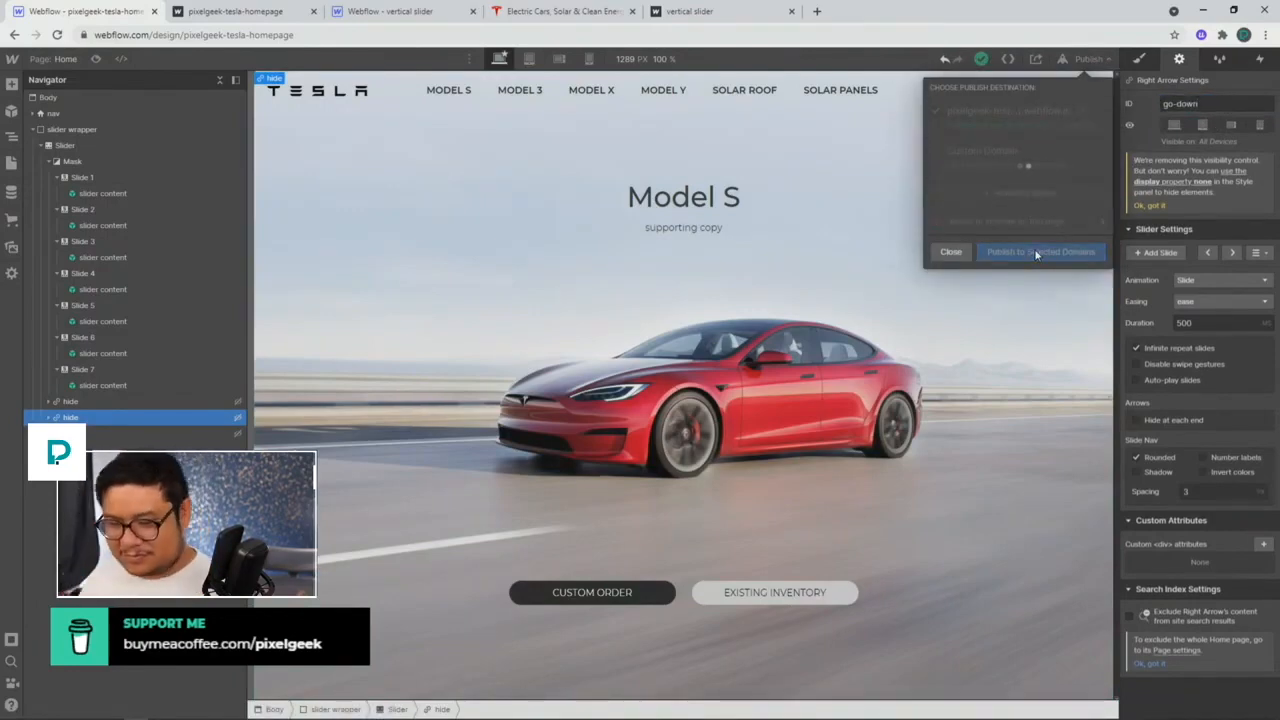
{"action": "left_click", "coordinate": [243, 14]}
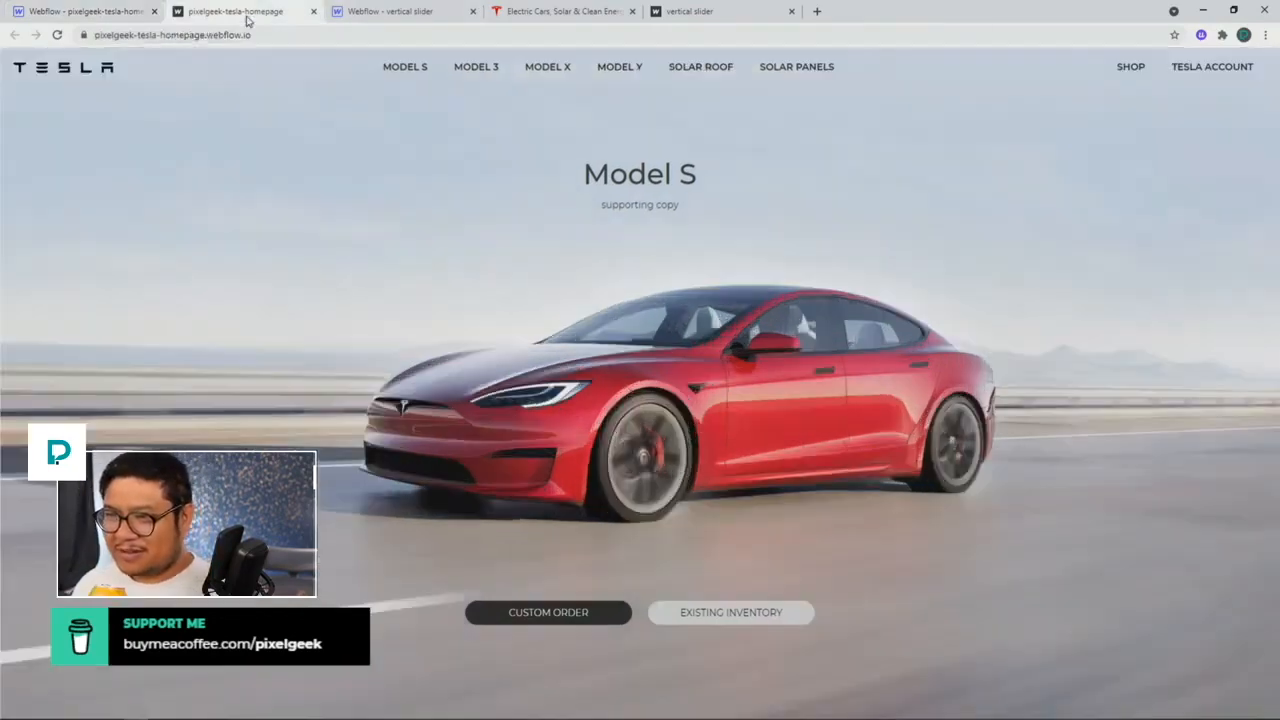
Step: Reload the live site and test mouse-wheel scrolling through Model S, 3, X and Accessories
{"action": "left_click", "coordinate": [58, 35]}
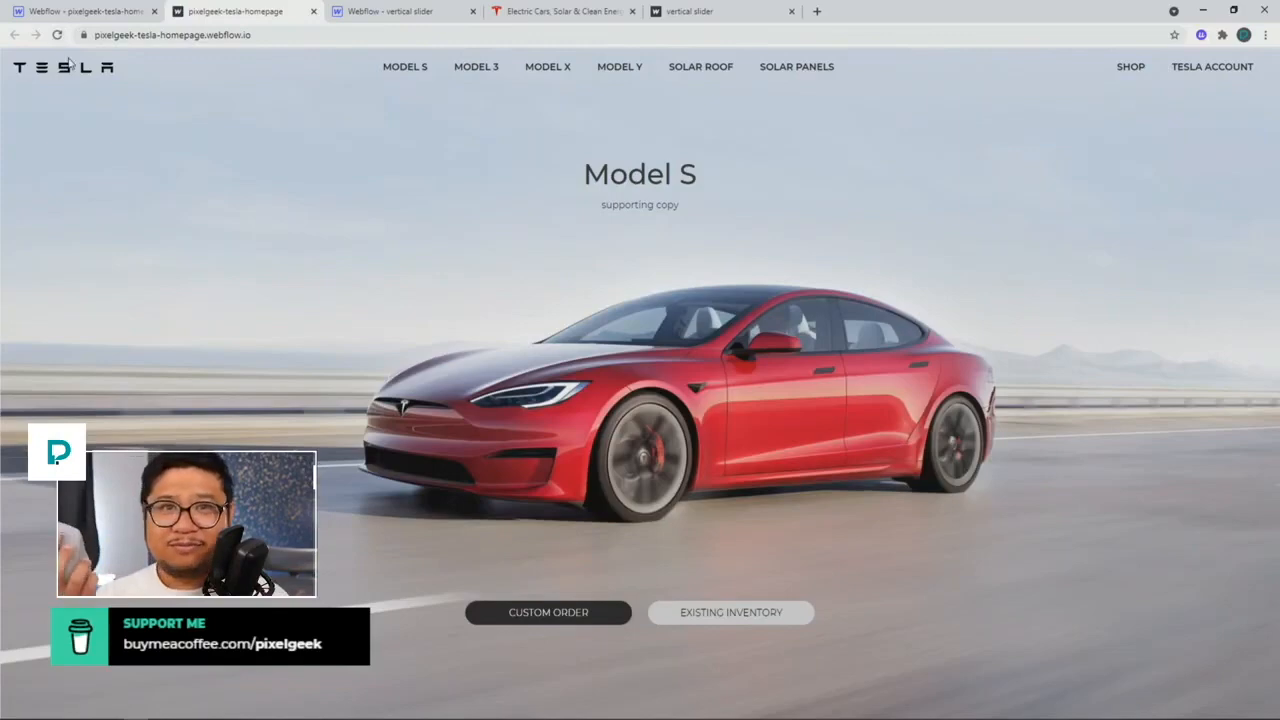
{"action": "scroll", "coordinate": [69, 61], "scroll_direction": "down", "scroll_amount": 10}
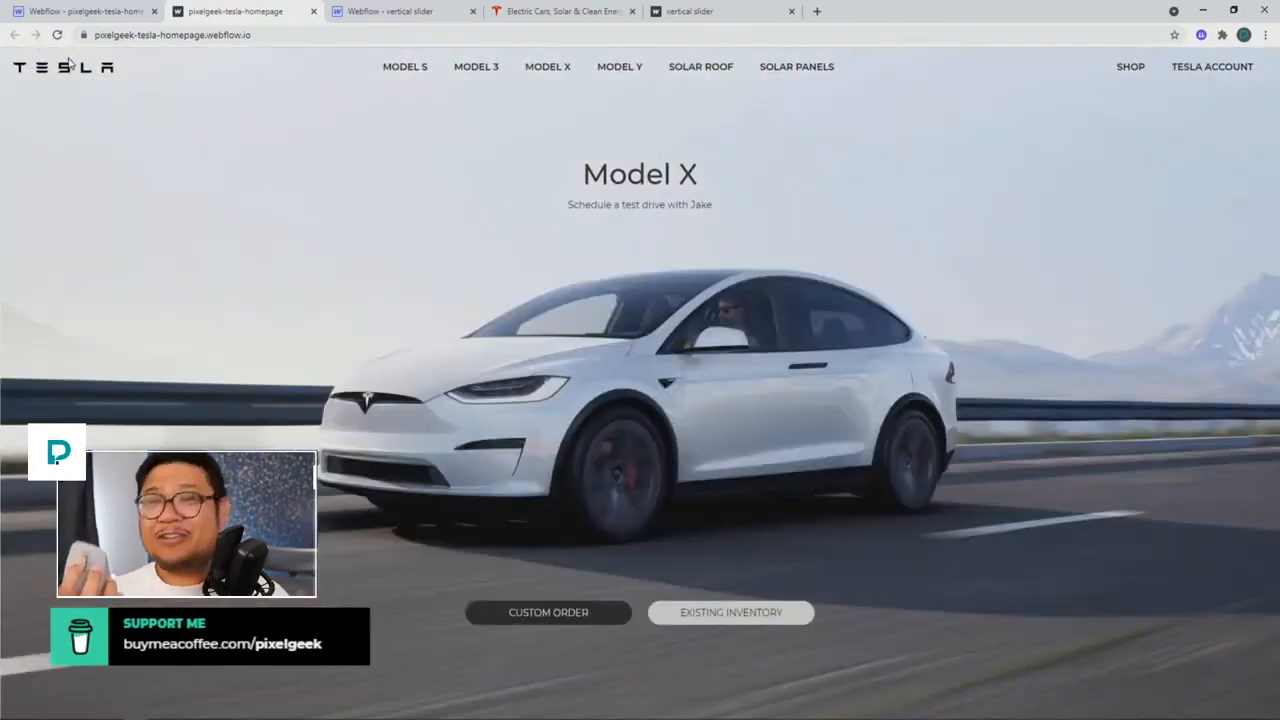
{"action": "scroll", "coordinate": [69, 61], "scroll_direction": "up", "scroll_amount": 5}
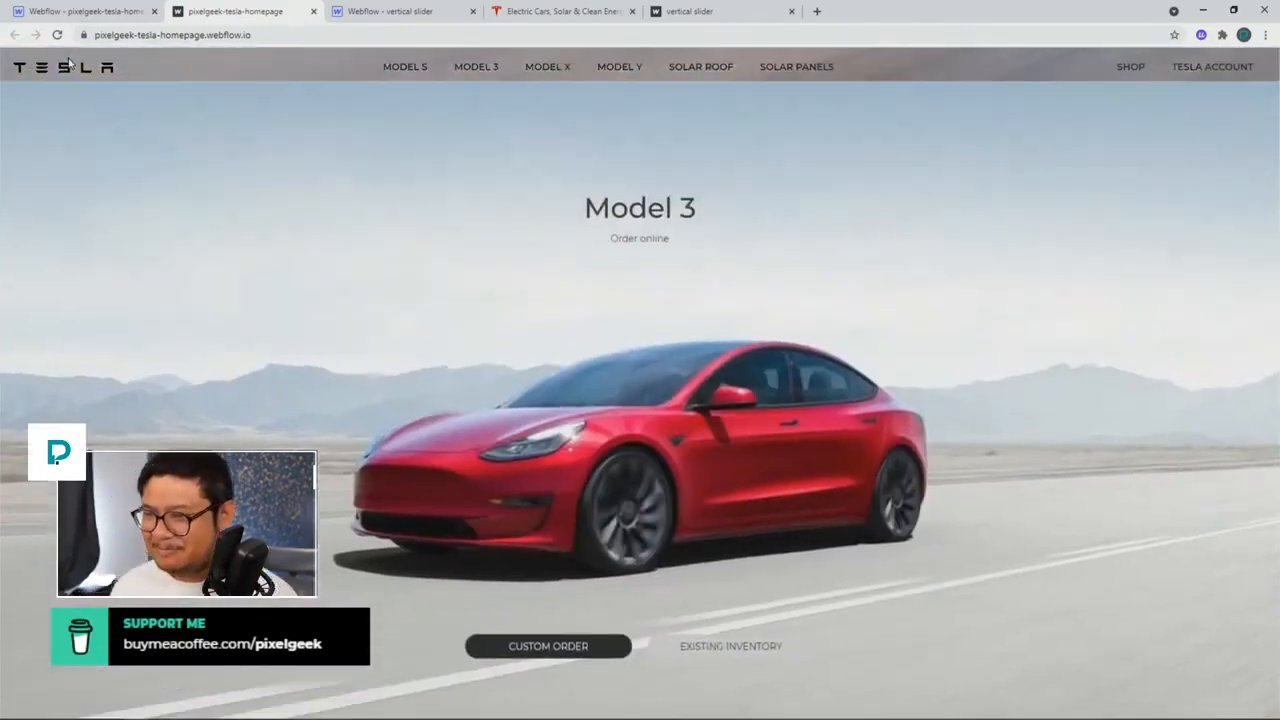
{"action": "scroll", "coordinate": [69, 61], "scroll_direction": "up", "scroll_amount": 5}
{"action": "scroll", "coordinate": [69, 61], "scroll_direction": "down", "scroll_amount": 5}
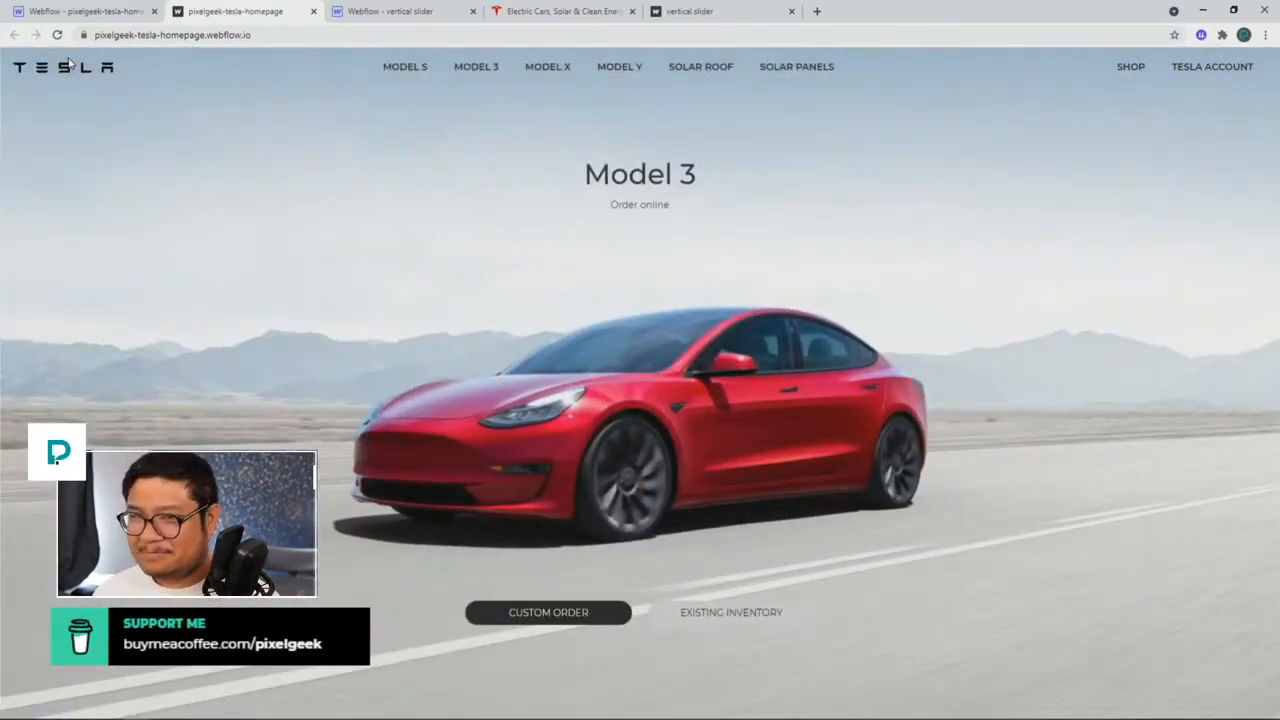
{"action": "scroll", "coordinate": [69, 61], "scroll_direction": "up", "scroll_amount": 5}
{"action": "scroll", "coordinate": [69, 61], "scroll_direction": "down", "scroll_amount": 5}
{"action": "scroll", "coordinate": [69, 61], "scroll_direction": "up", "scroll_amount": 5}
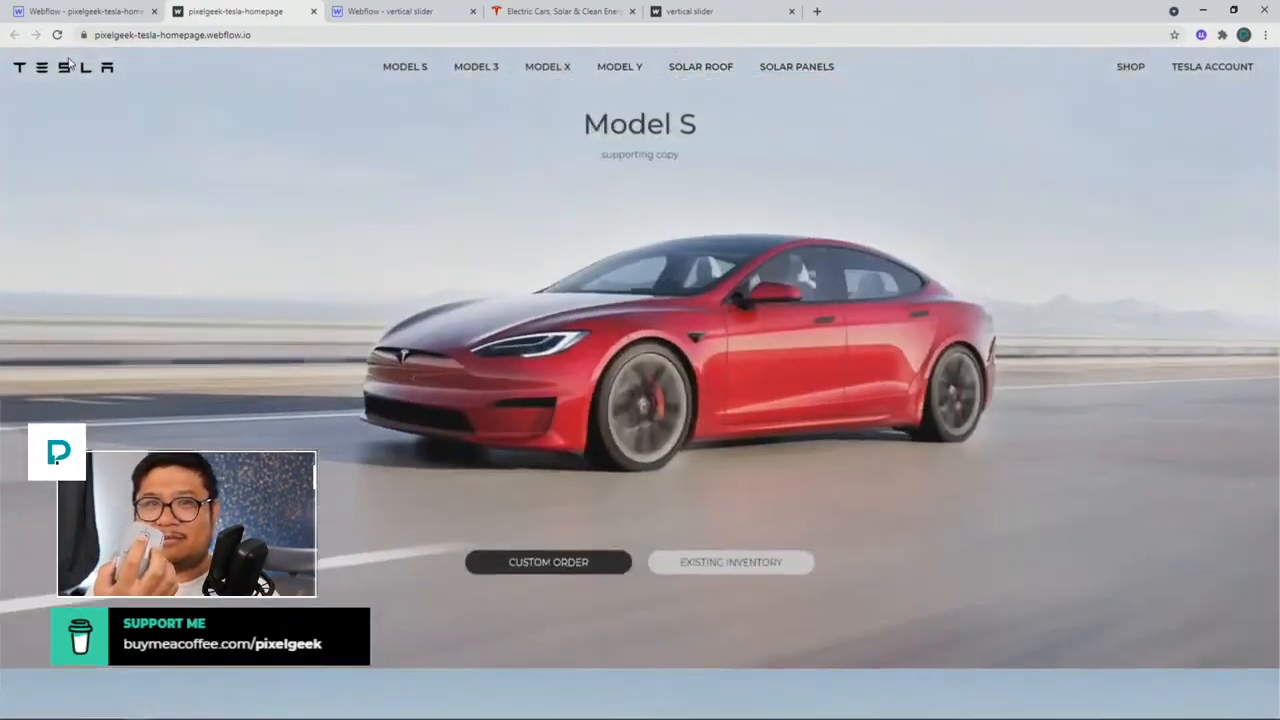
{"action": "scroll", "coordinate": [69, 61], "scroll_direction": "down", "scroll_amount": 5}
{"action": "scroll", "coordinate": [69, 61], "scroll_direction": "down", "scroll_amount": 10}
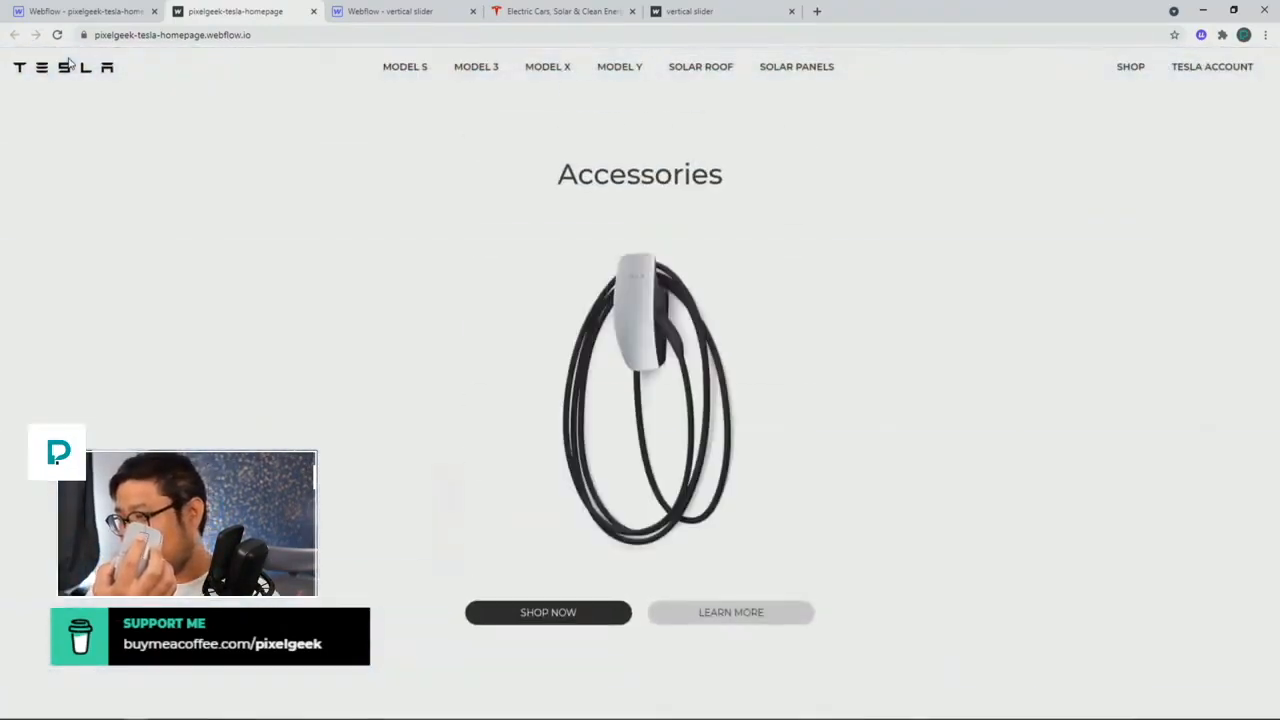
{"action": "scroll", "coordinate": [69, 61], "scroll_direction": "up", "scroll_amount": 15}
{"action": "scroll", "coordinate": [69, 61], "scroll_direction": "down", "scroll_amount": 5}
{"action": "scroll", "coordinate": [69, 61], "scroll_direction": "down", "scroll_amount": 5}
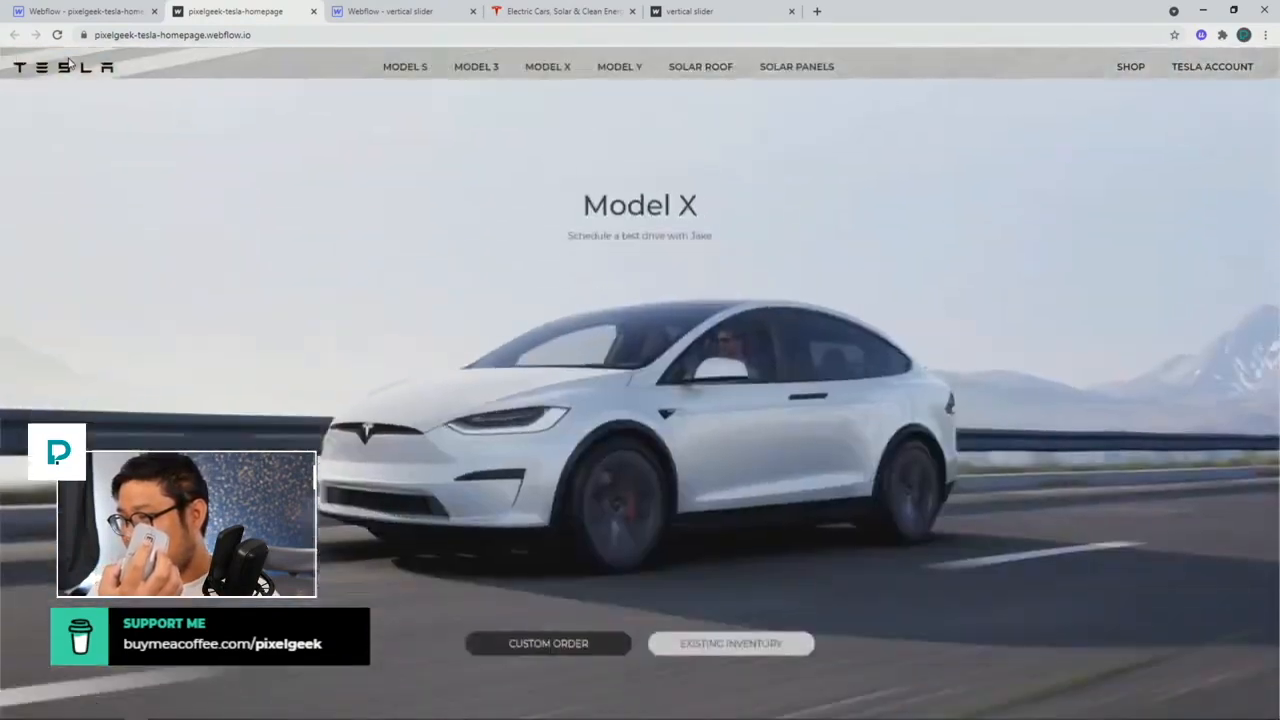
{"action": "scroll", "coordinate": [69, 61], "scroll_direction": "down", "scroll_amount": 10}
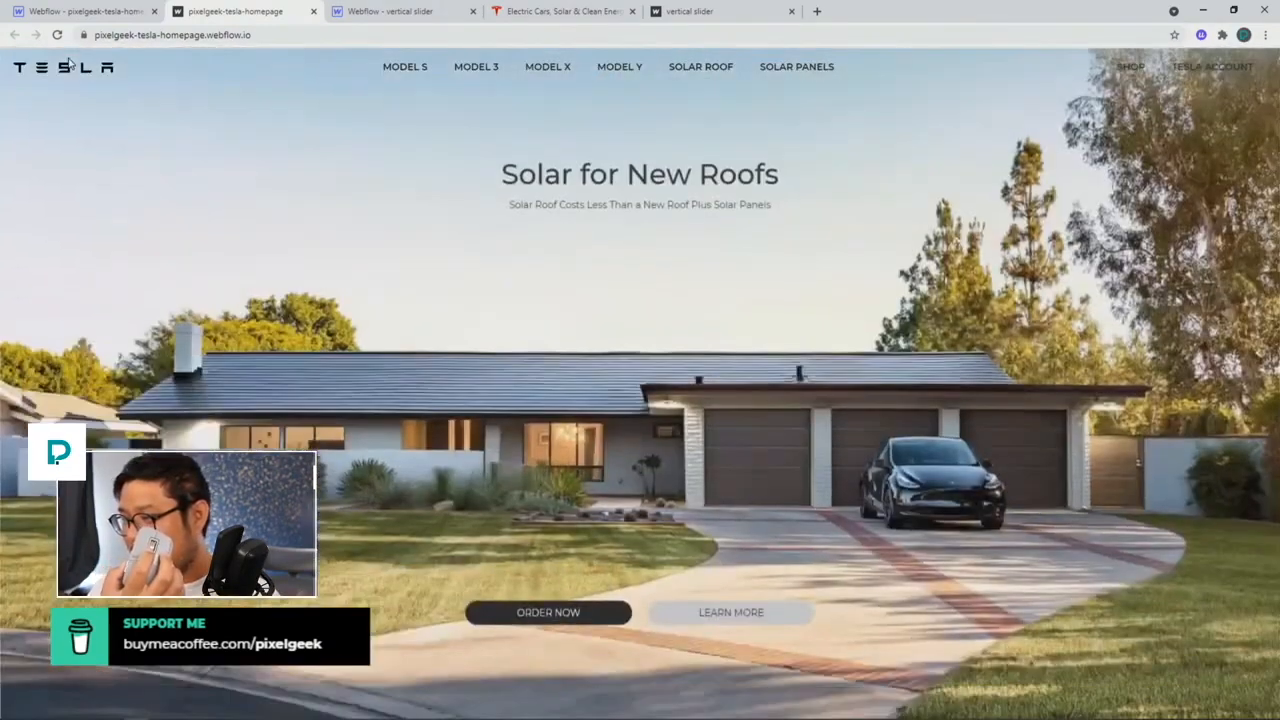
{"action": "scroll", "coordinate": [69, 61], "scroll_direction": "down", "scroll_amount": 5}
{"action": "scroll", "coordinate": [69, 61], "scroll_direction": "up", "scroll_amount": 15}
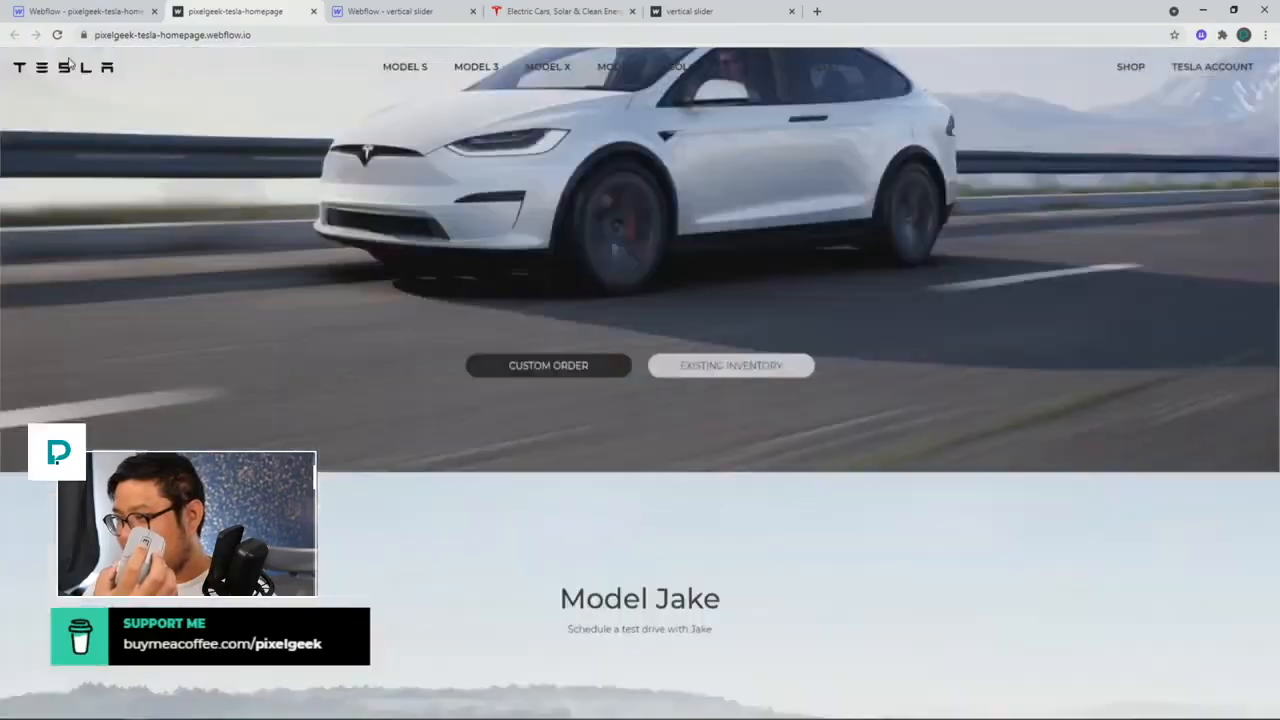
{"action": "scroll", "coordinate": [69, 61], "scroll_direction": "up", "scroll_amount": 5}
{"action": "scroll", "coordinate": [69, 61], "scroll_direction": "down", "scroll_amount": 5}
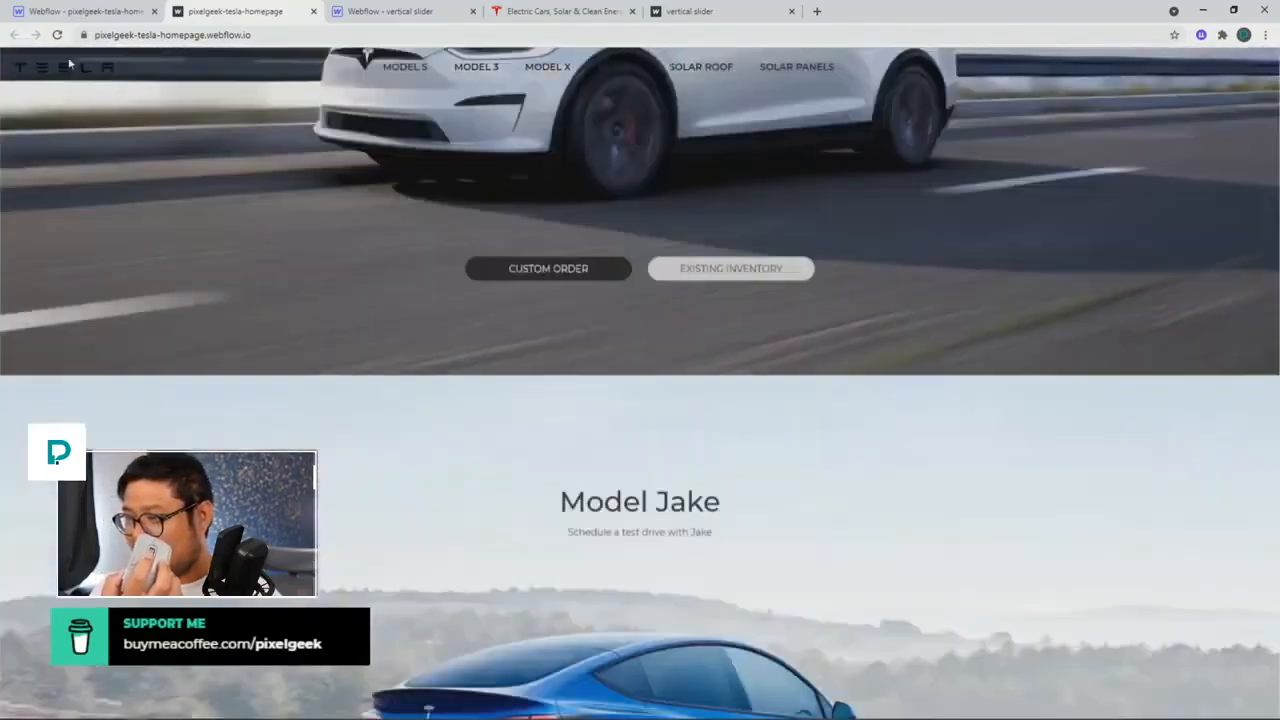
{"action": "scroll", "coordinate": [69, 61], "scroll_direction": "down", "scroll_amount": 9}
{"action": "scroll", "coordinate": [69, 61], "scroll_direction": "up", "scroll_amount": 10}
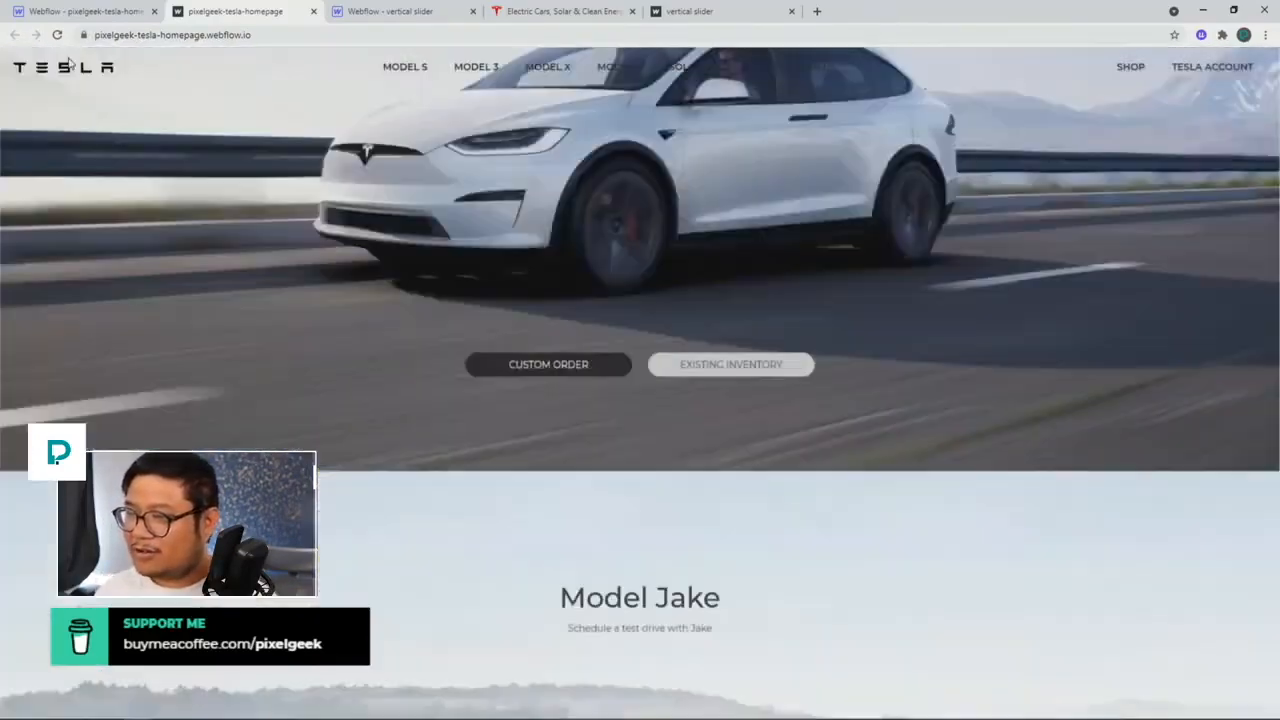
{"action": "scroll", "coordinate": [69, 61], "scroll_direction": "up", "scroll_amount": 8}
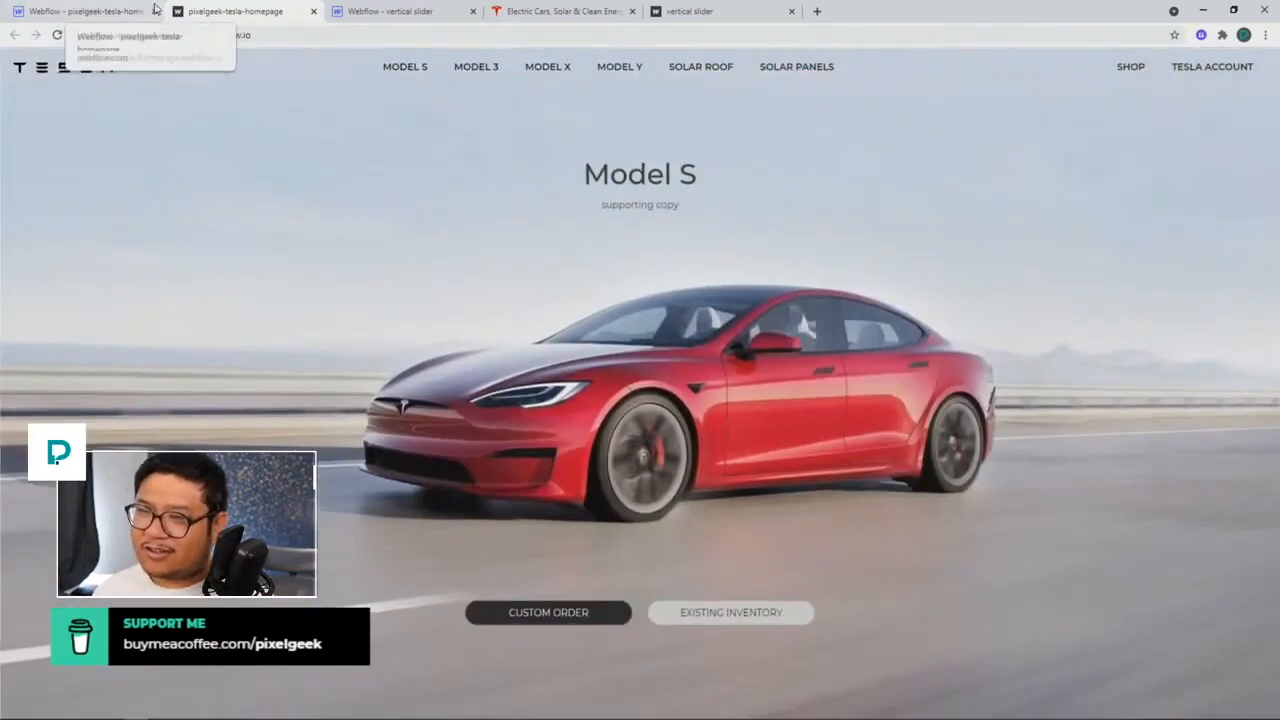
Step: Return to the Webflow designer, close the Publish panel, and open the real Tesla site
{"action": "left_click", "coordinate": [108, 12]}
{"action": "left_click", "coordinate": [552, 260]}
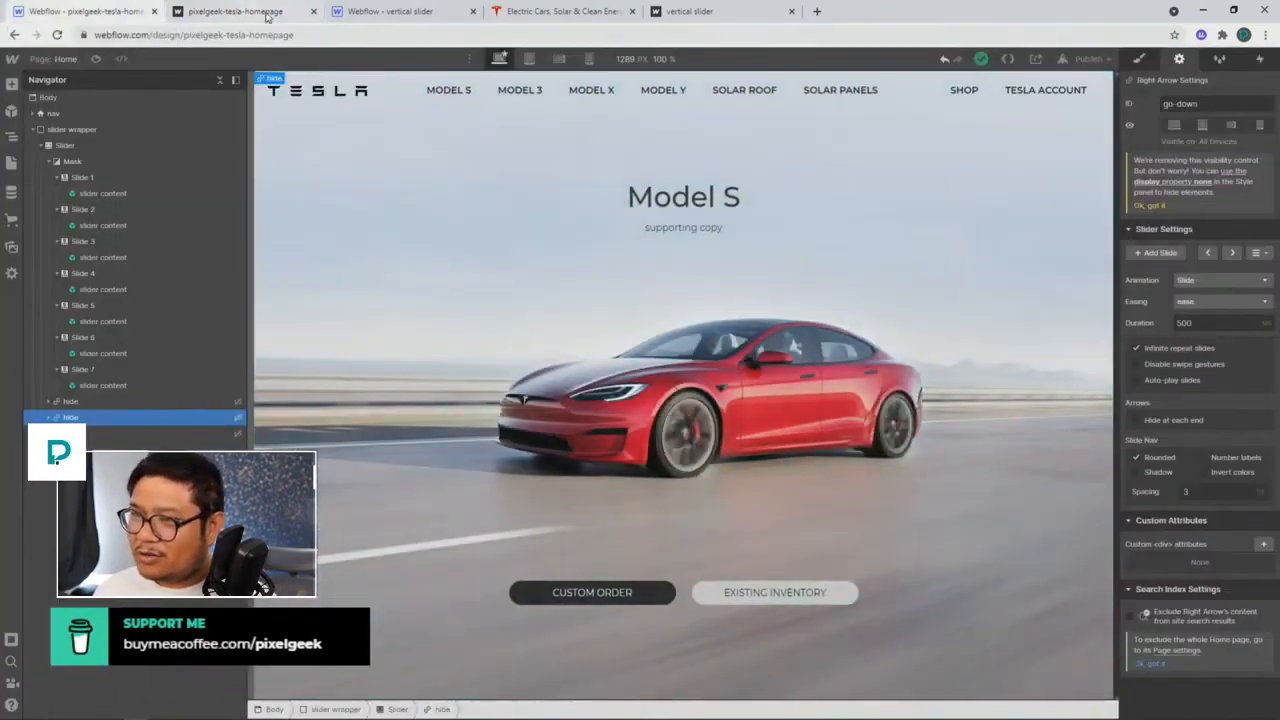
{"action": "left_click", "coordinate": [530, 15]}
Step: Scroll through tesla.com's model sections to compare, then return to the Webflow designer
{"action": "scroll", "coordinate": [363, 306], "scroll_direction": "up", "scroll_amount": 10}
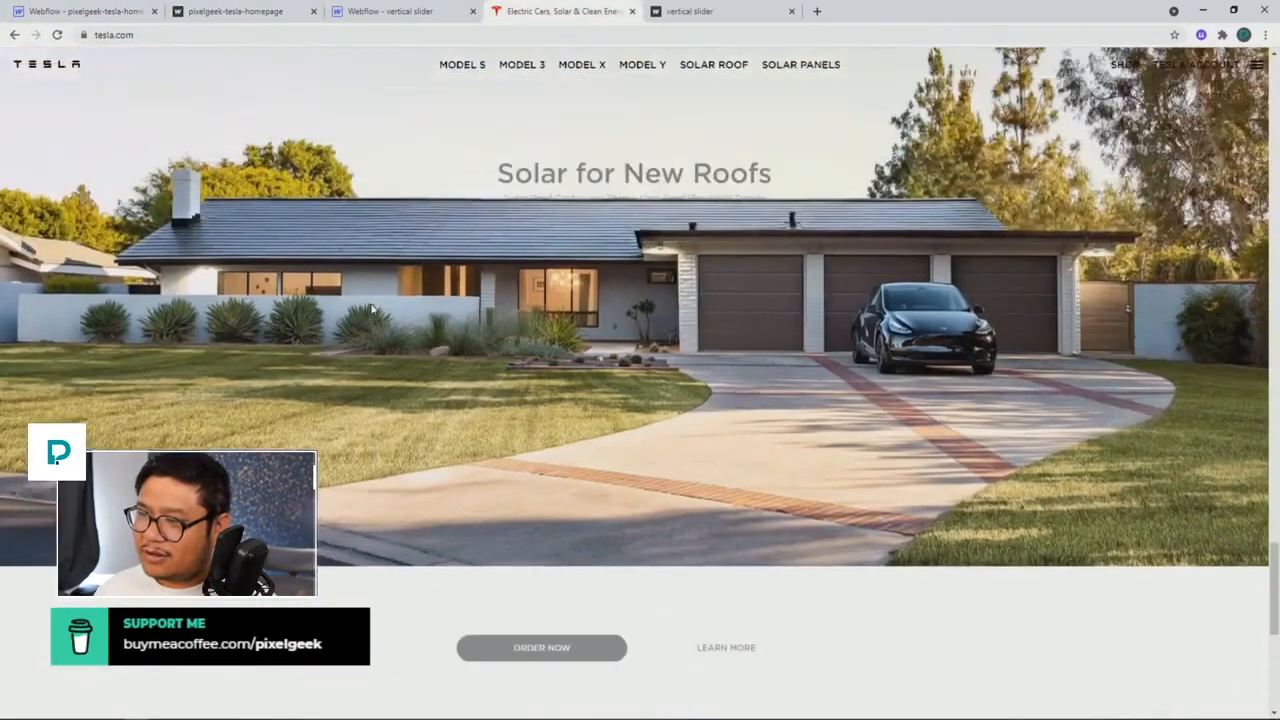
{"action": "scroll", "coordinate": [443, 306], "scroll_direction": "up", "scroll_amount": 2}
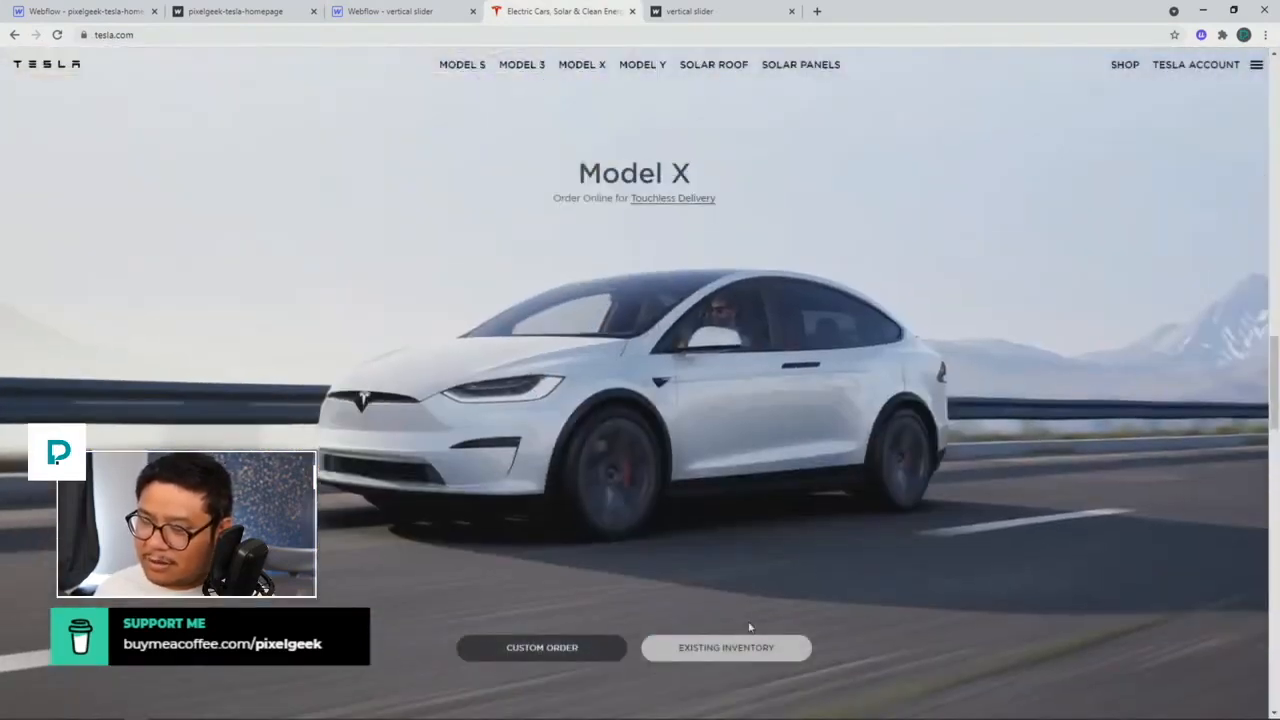
{"action": "scroll", "coordinate": [570, 377], "scroll_direction": "down", "scroll_amount": 2}
{"action": "scroll", "coordinate": [570, 377], "scroll_direction": "up", "scroll_amount": 2}
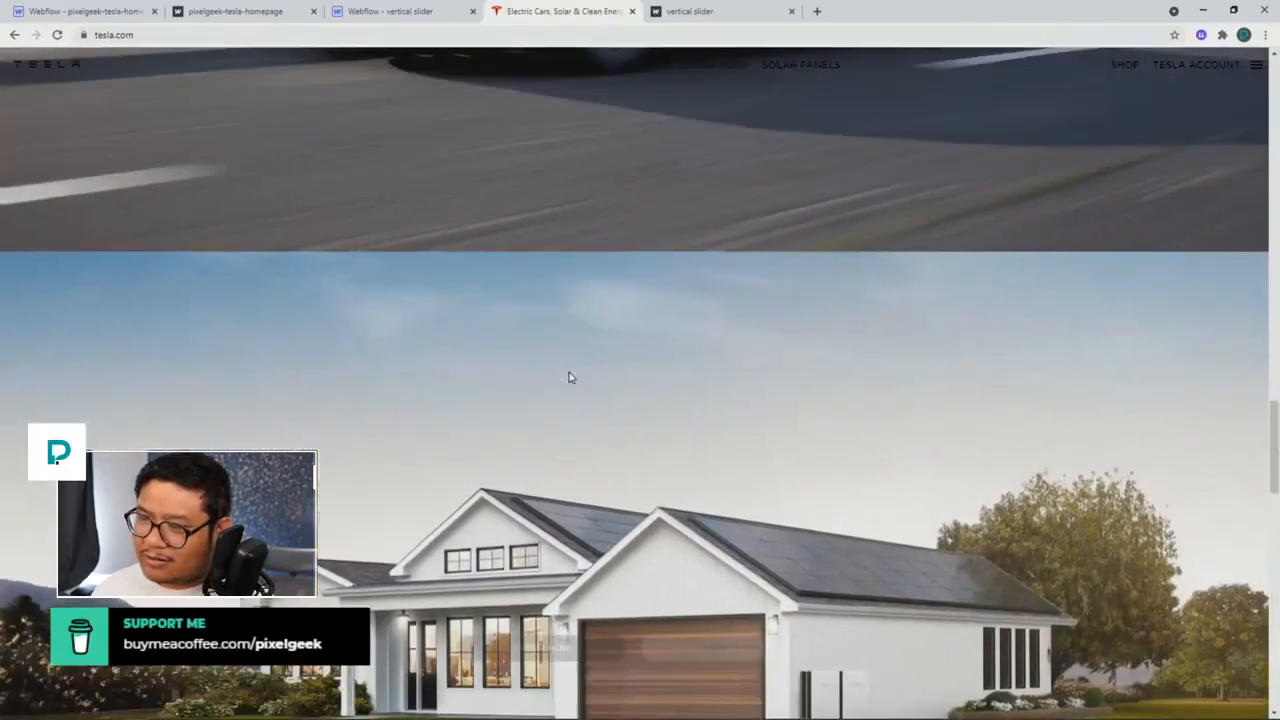
{"action": "scroll", "coordinate": [570, 377], "scroll_direction": "up", "scroll_amount": 3}
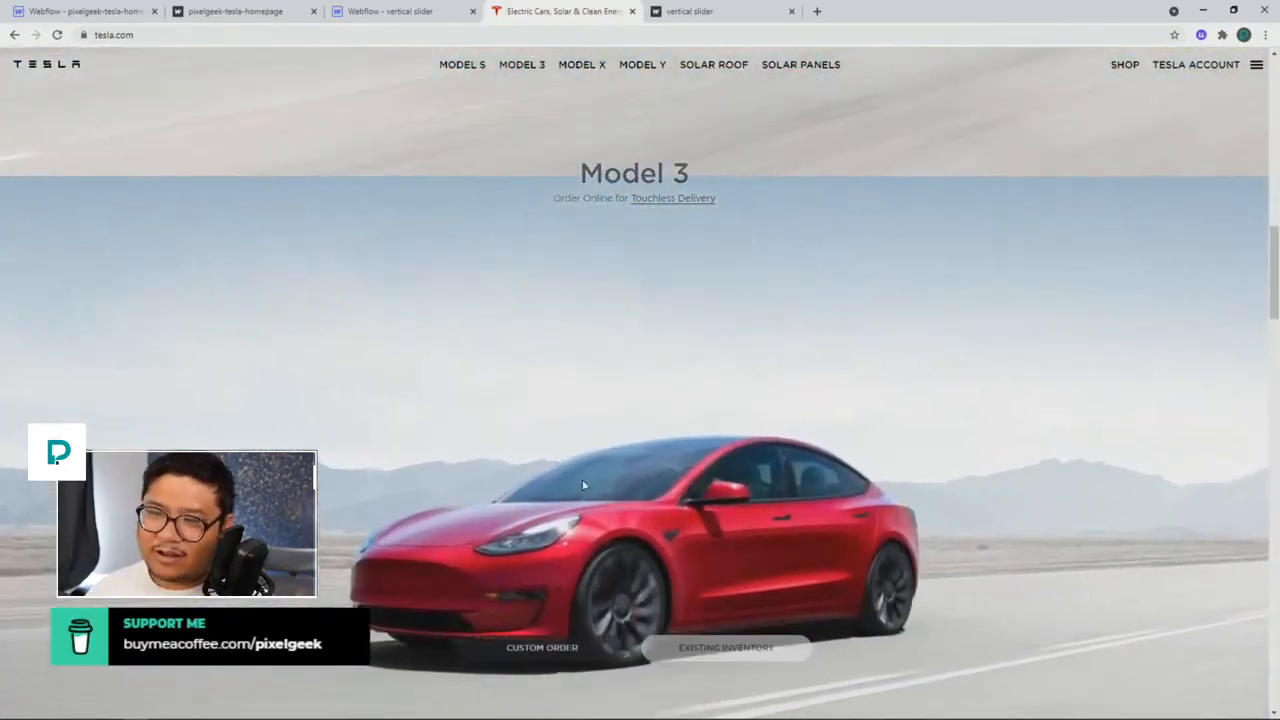
{"action": "scroll", "coordinate": [113, 247], "scroll_direction": "down", "scroll_amount": 2}
{"action": "left_click", "coordinate": [107, 11]}
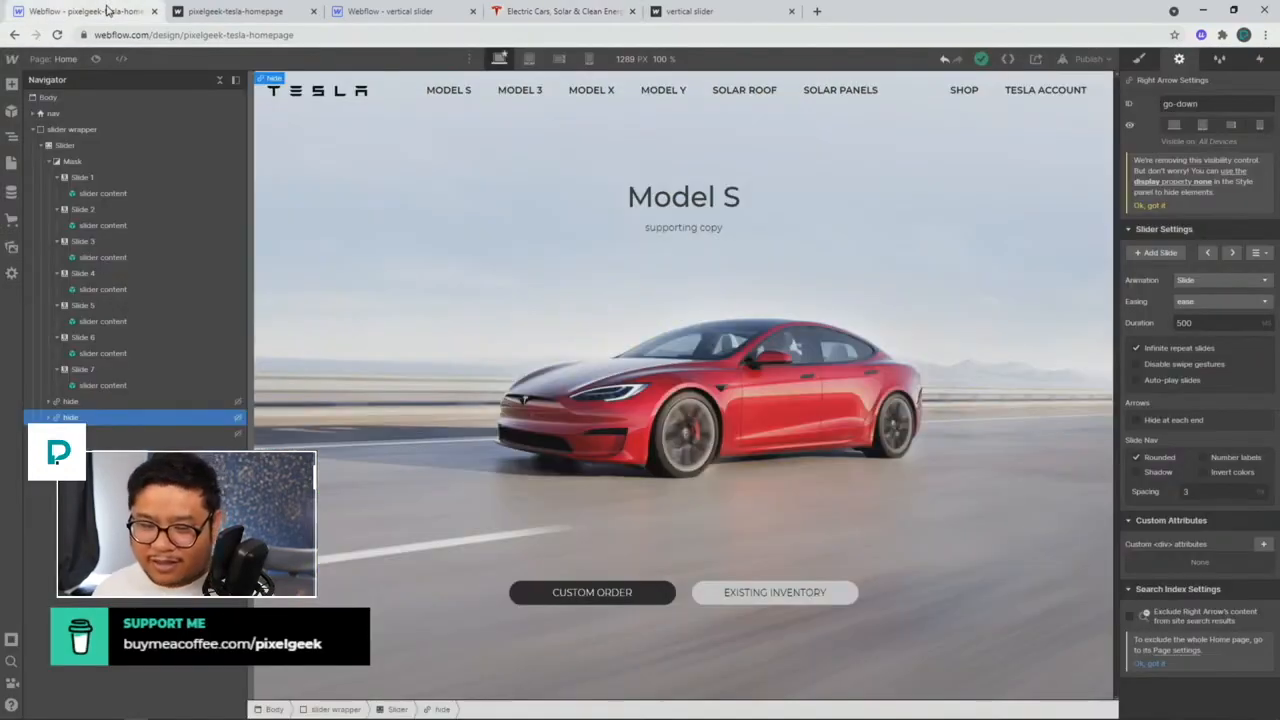
Step: Edit the first slide's slider content symbol and select its heading, content container and title block
{"action": "left_click", "coordinate": [514, 279]}
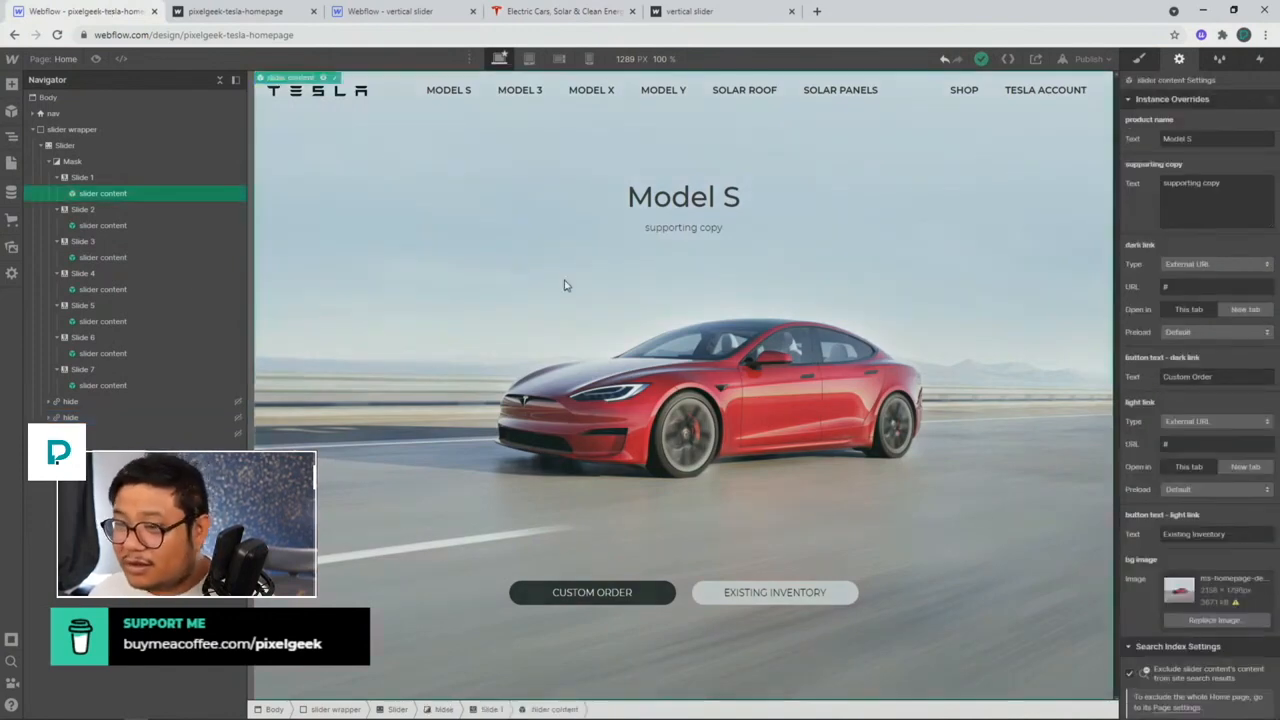
{"action": "left_click", "coordinate": [336, 80]}
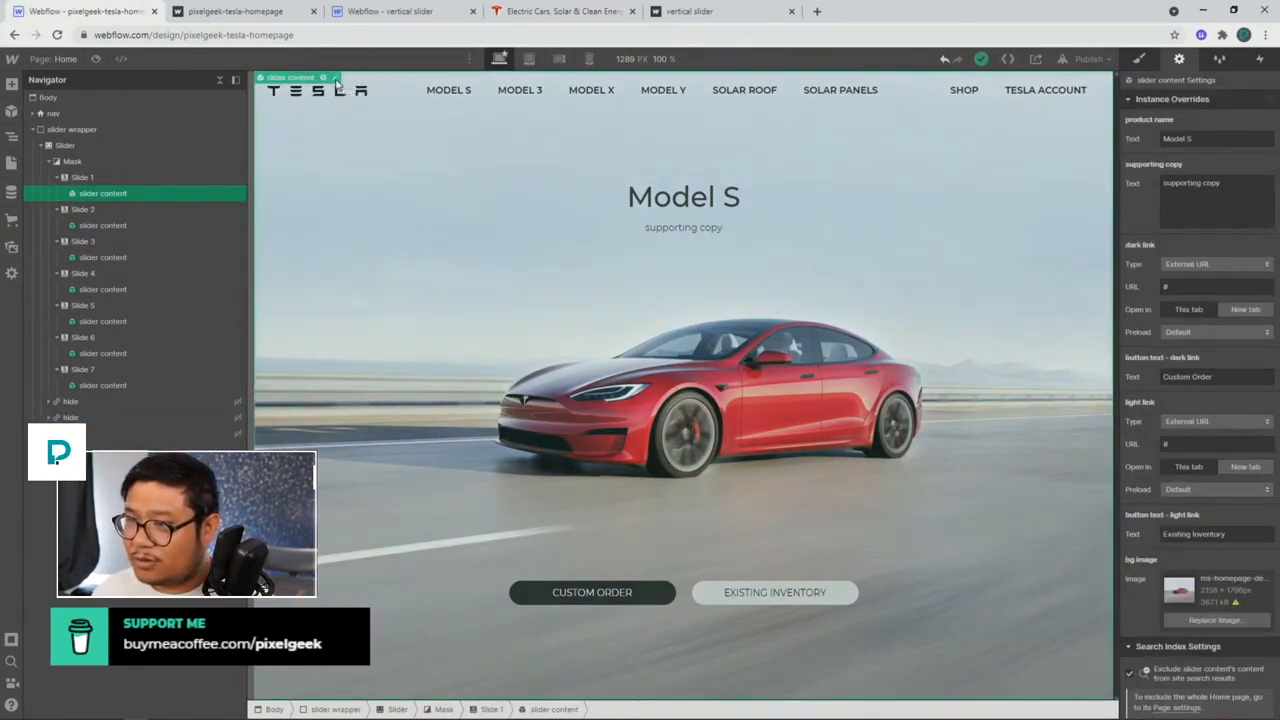
{"action": "left_click", "coordinate": [683, 200]}
{"action": "left_click", "coordinate": [1139, 60]}
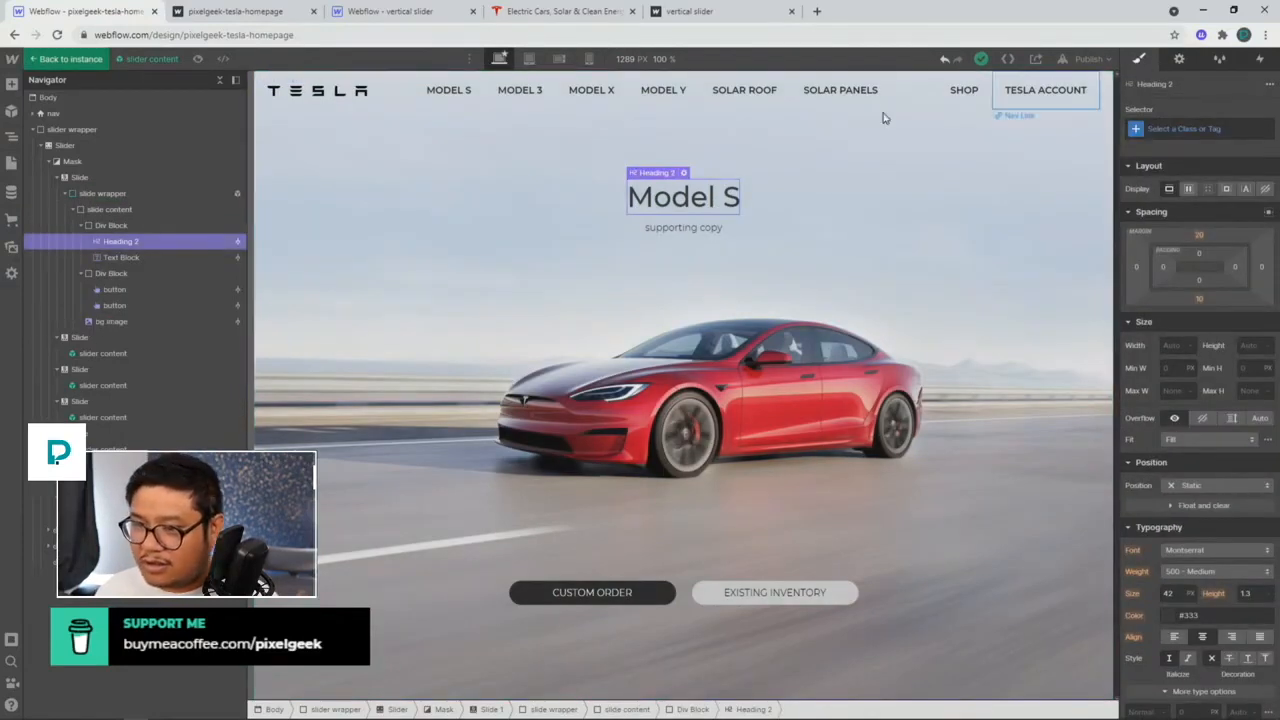
{"action": "left_click", "coordinate": [154, 209]}
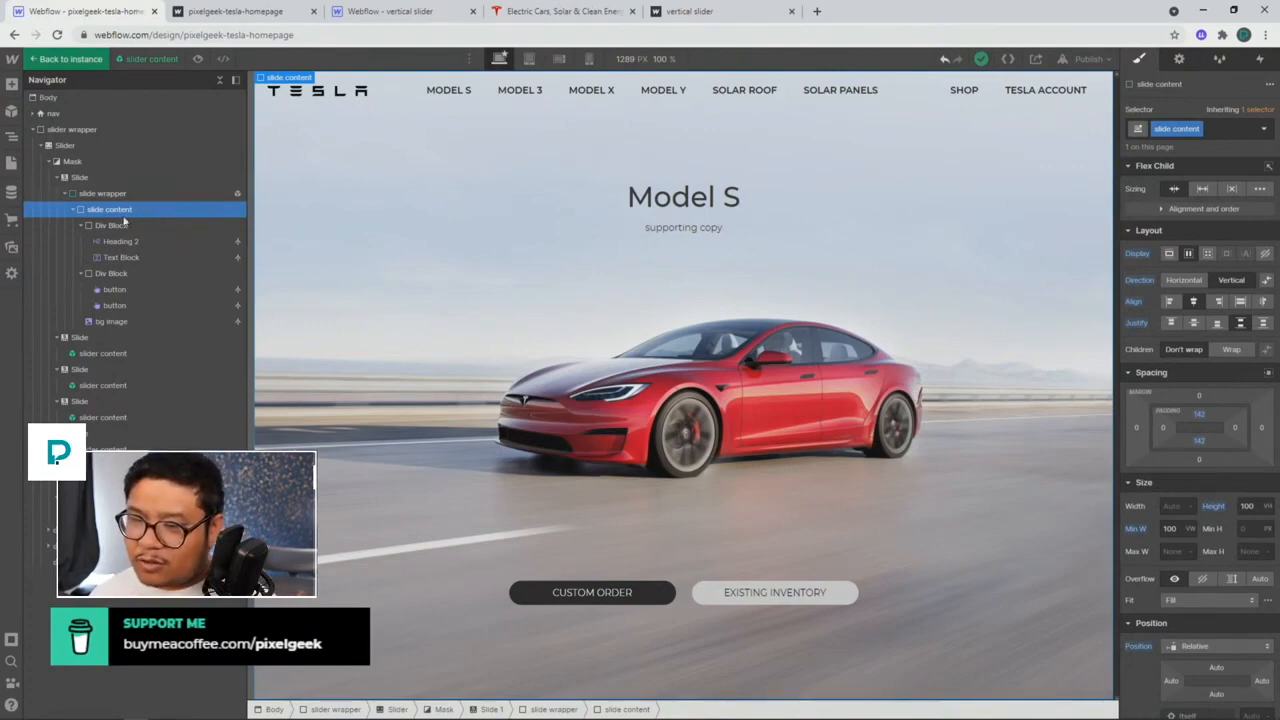
{"action": "left_click", "coordinate": [155, 225]}
{"action": "left_click", "coordinate": [1170, 128]}
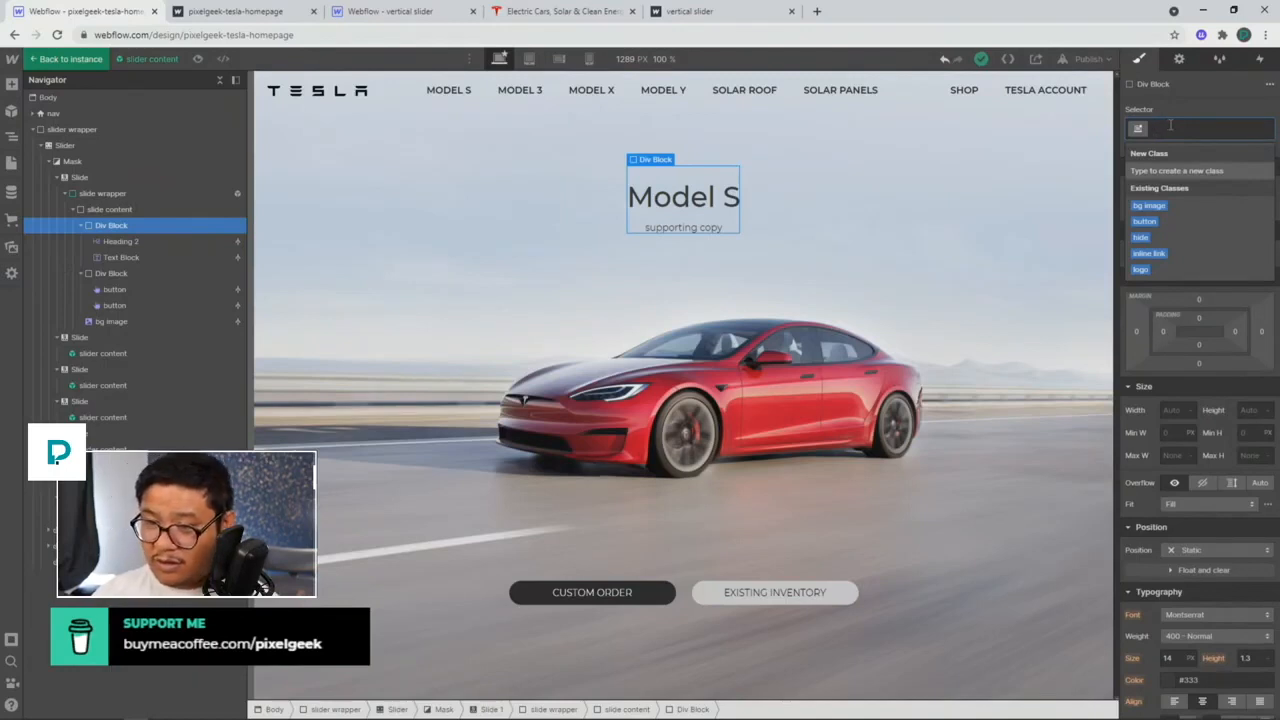
Step: Rename the outer container's class from slide content to slide content wrapper
{"action": "left_click", "coordinate": [129, 209]}
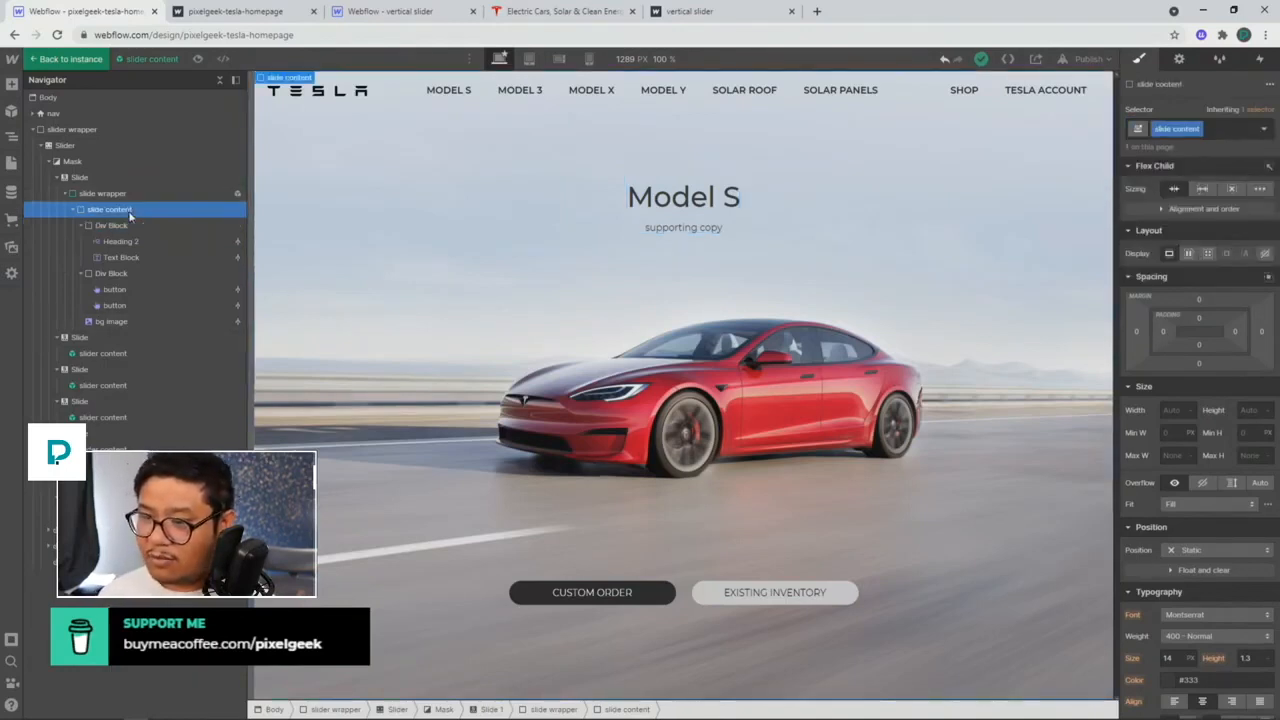
{"action": "double_click", "coordinate": [1180, 128]}
{"action": "key", "text": "ctrl+c"}
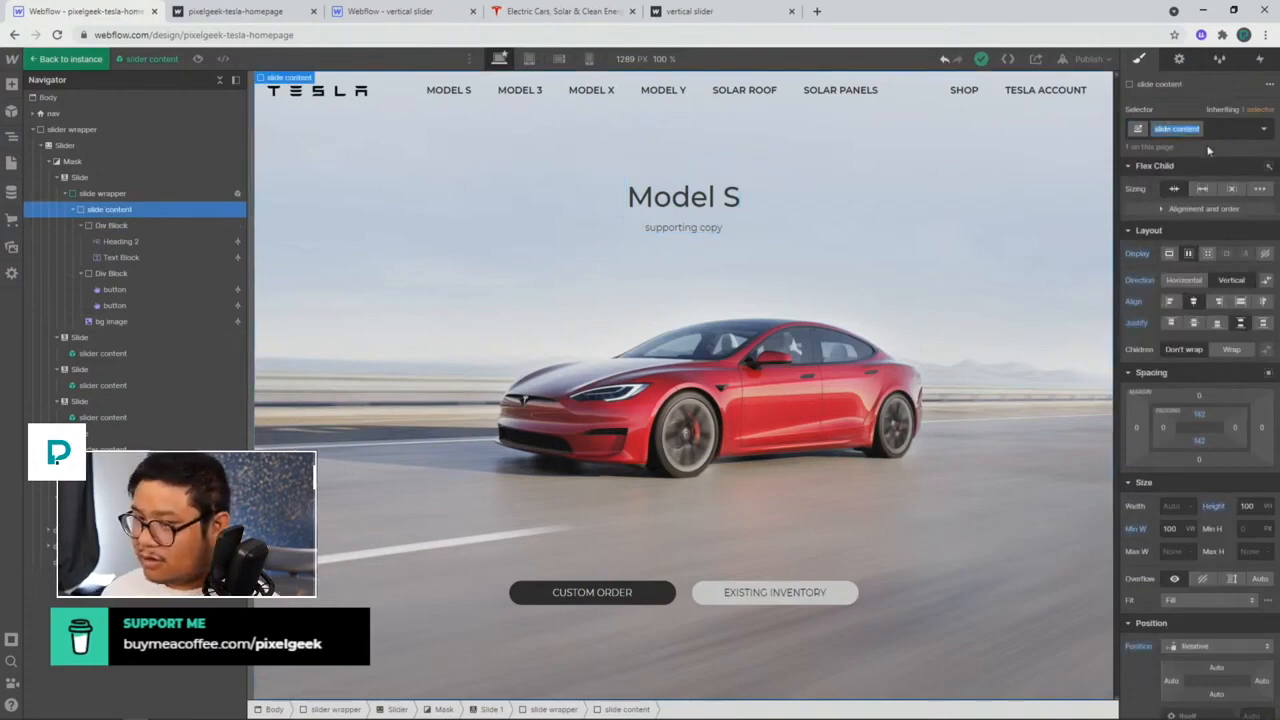
{"action": "key", "text": "Right"}
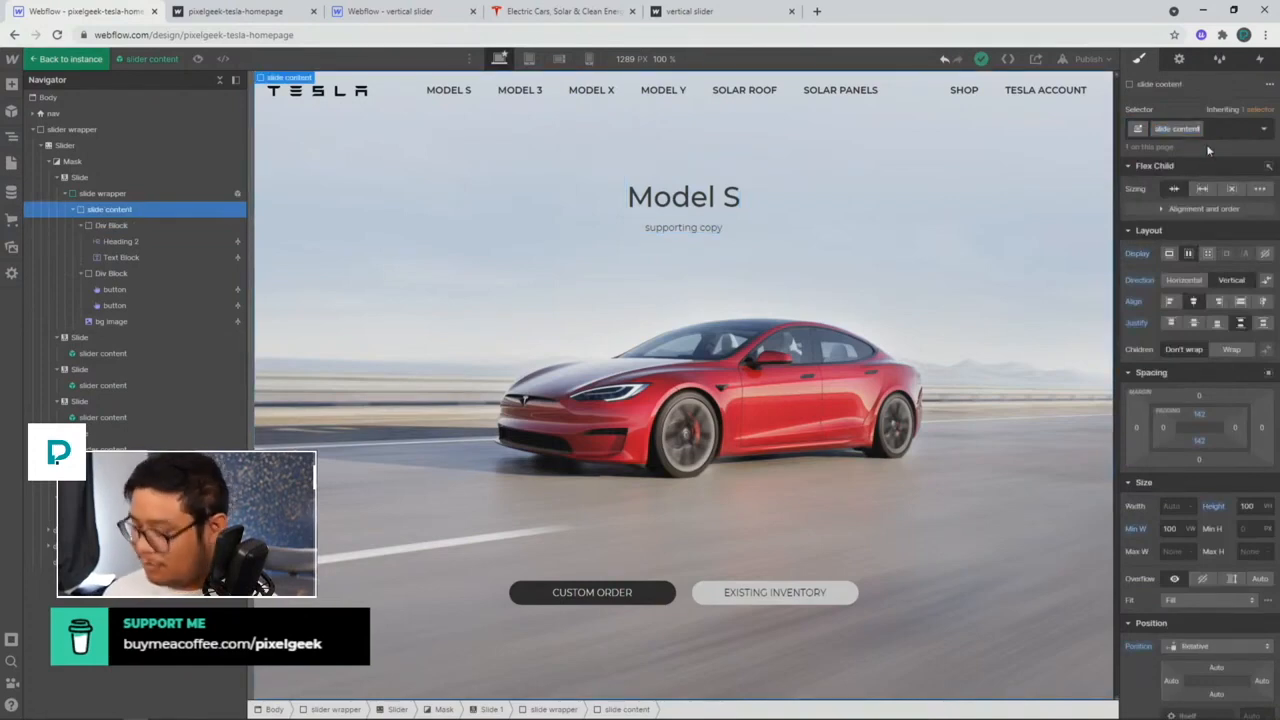
{"action": "type", "text": "wrapper"}
{"action": "key", "text": "Return"}
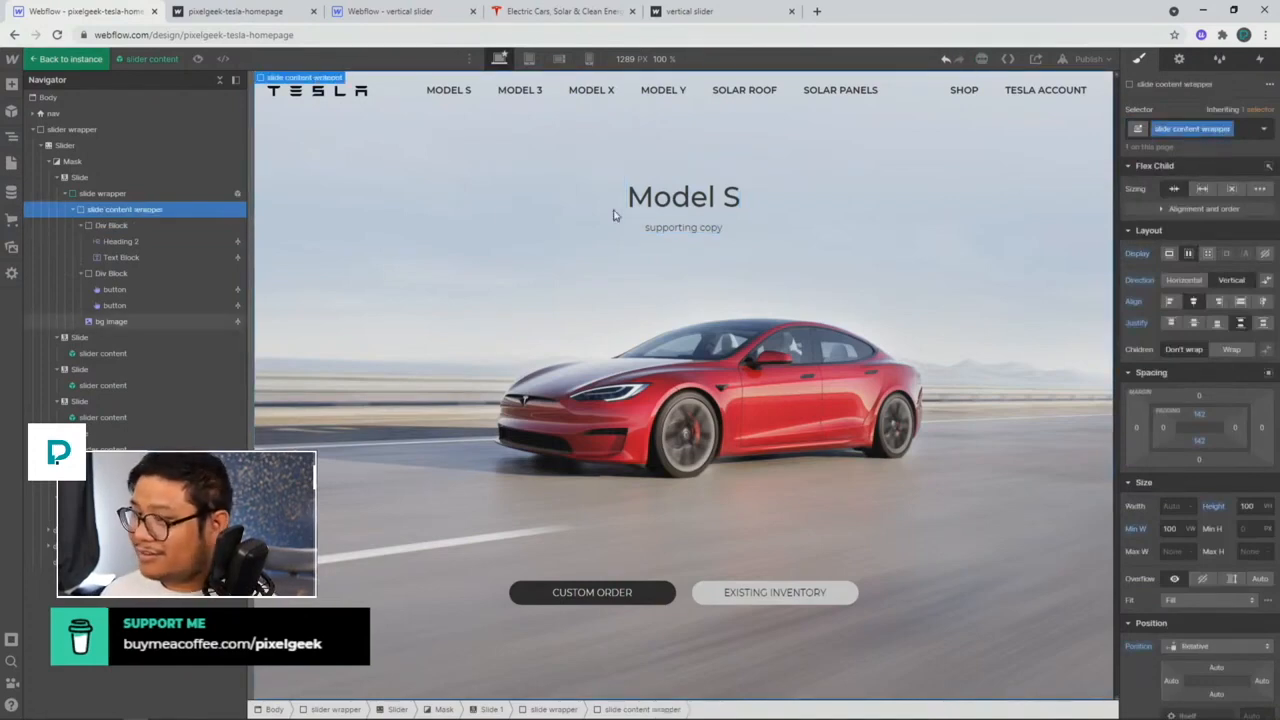
Step: Assign the slide content class to both the title block and the buttons block
{"action": "left_click", "coordinate": [200, 229]}
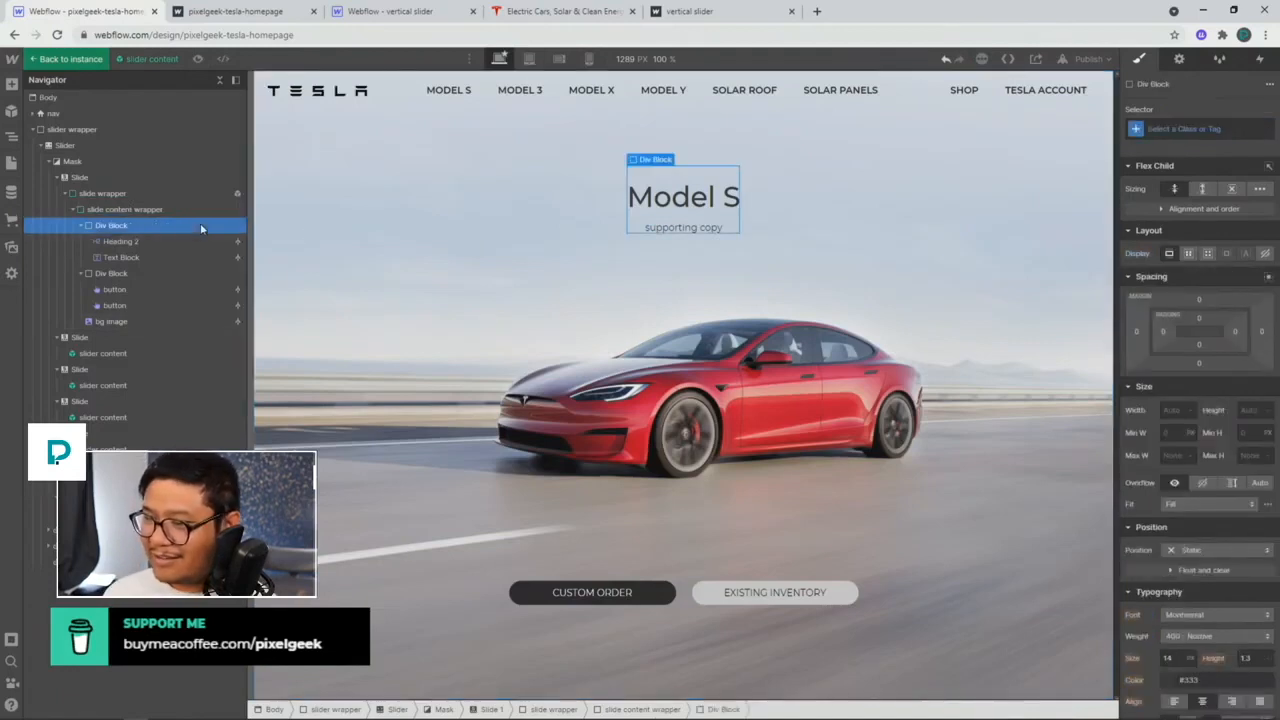
{"action": "left_click", "coordinate": [1206, 127]}
{"action": "type", "text": "slide content"}
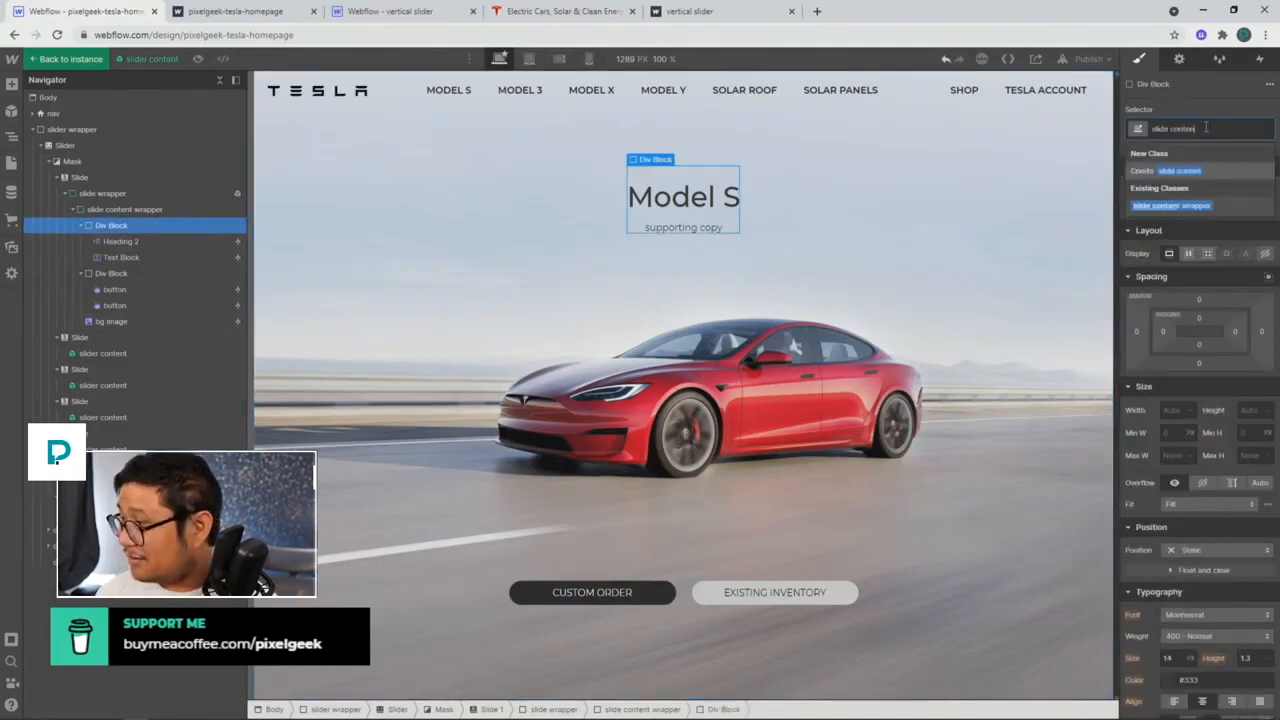
{"action": "key", "text": "Return"}
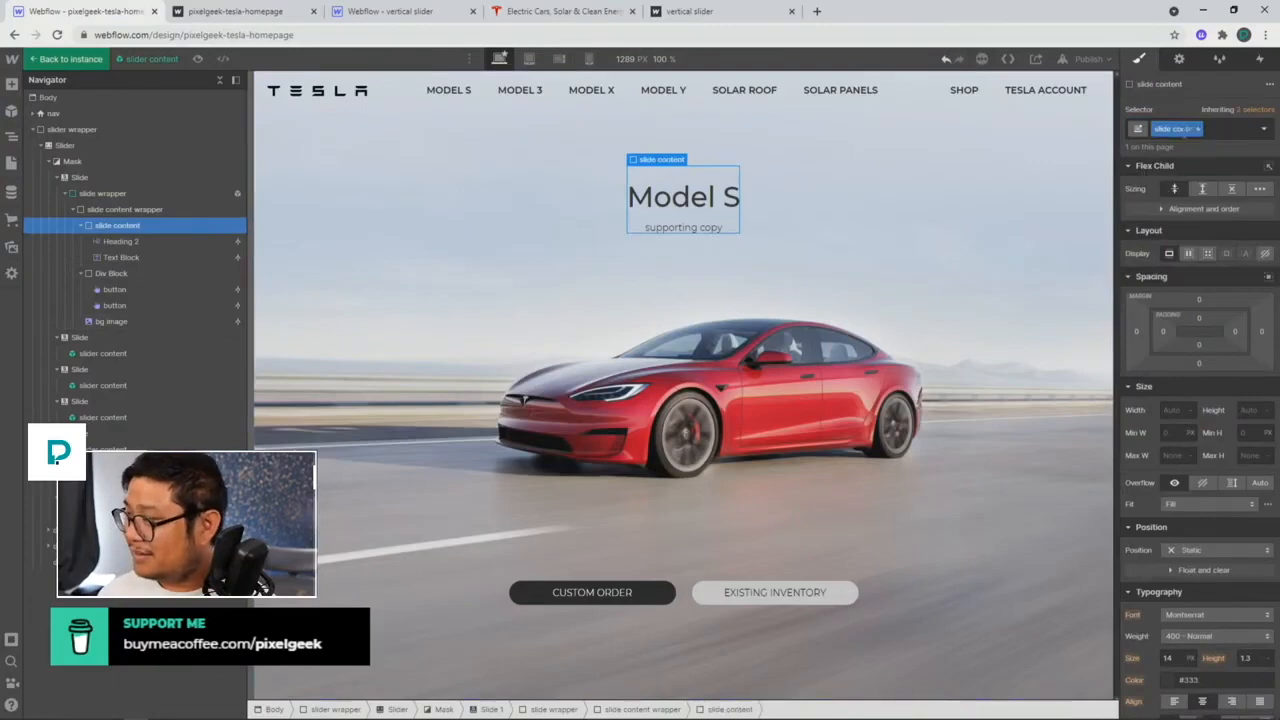
{"action": "left_click", "coordinate": [152, 272]}
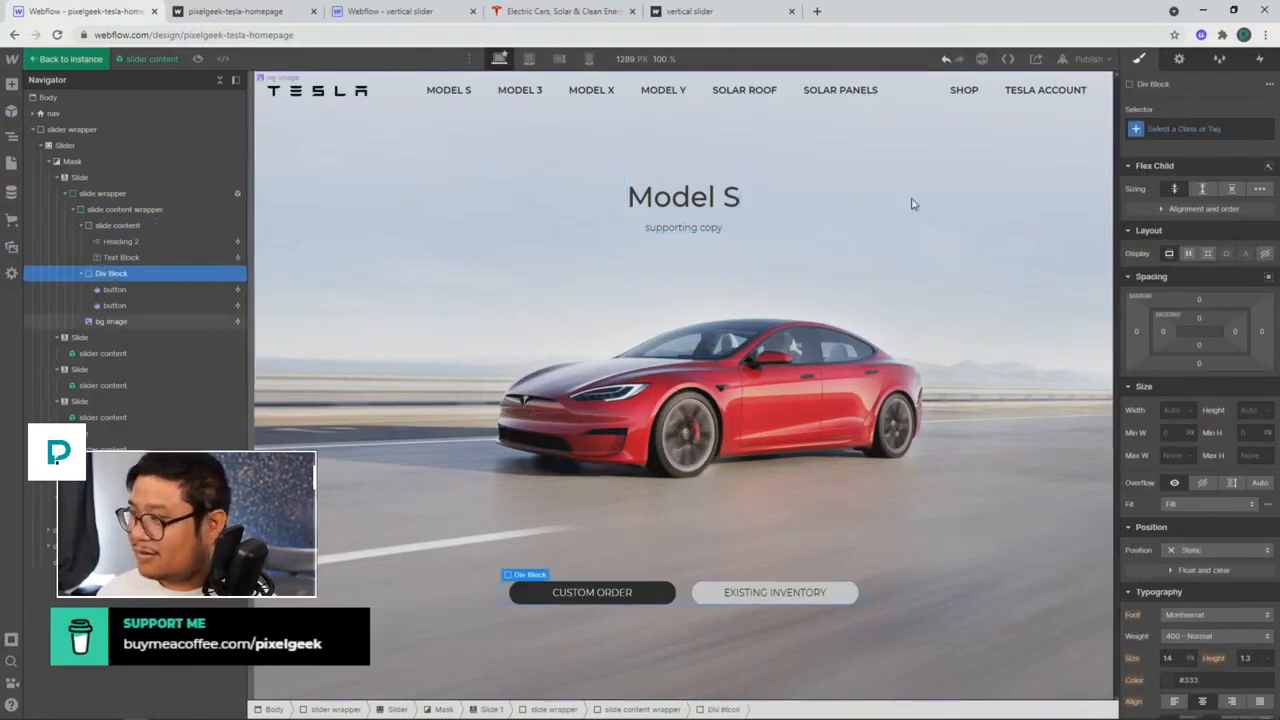
{"action": "left_click", "coordinate": [1177, 130]}
{"action": "key", "text": "ctrl+v"}
{"action": "key", "text": "Return"}
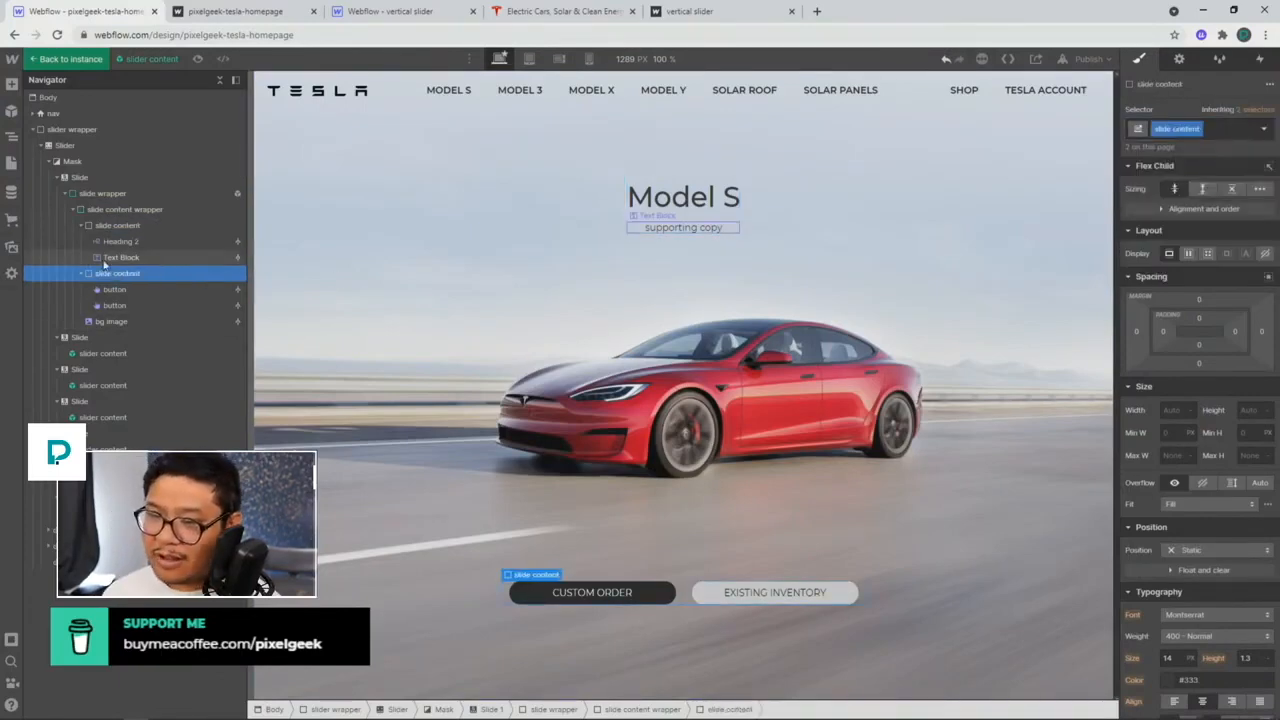
Step: Collapse both slide content blocks in the Navigator and select the title block
{"action": "key", "text": "ctrl+plus"}
{"action": "key", "text": "ctrl+minus"}
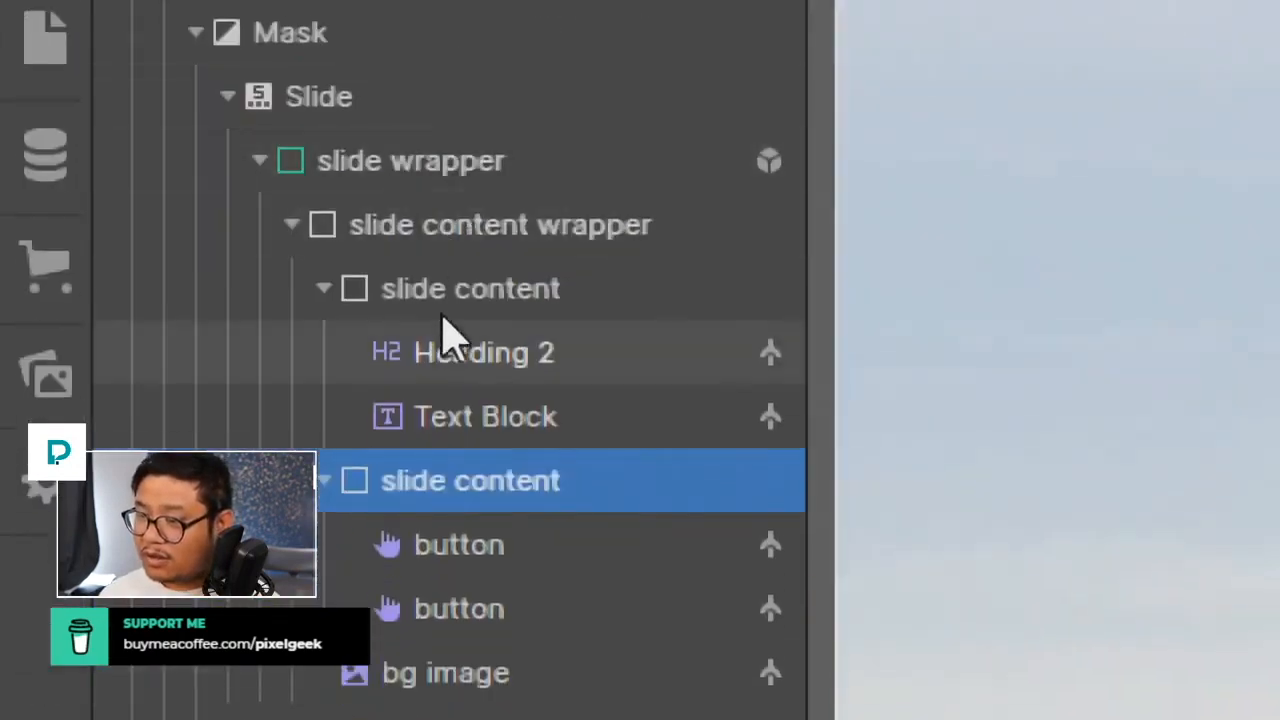
{"action": "left_click", "coordinate": [324, 292]}
{"action": "left_click", "coordinate": [322, 352]}
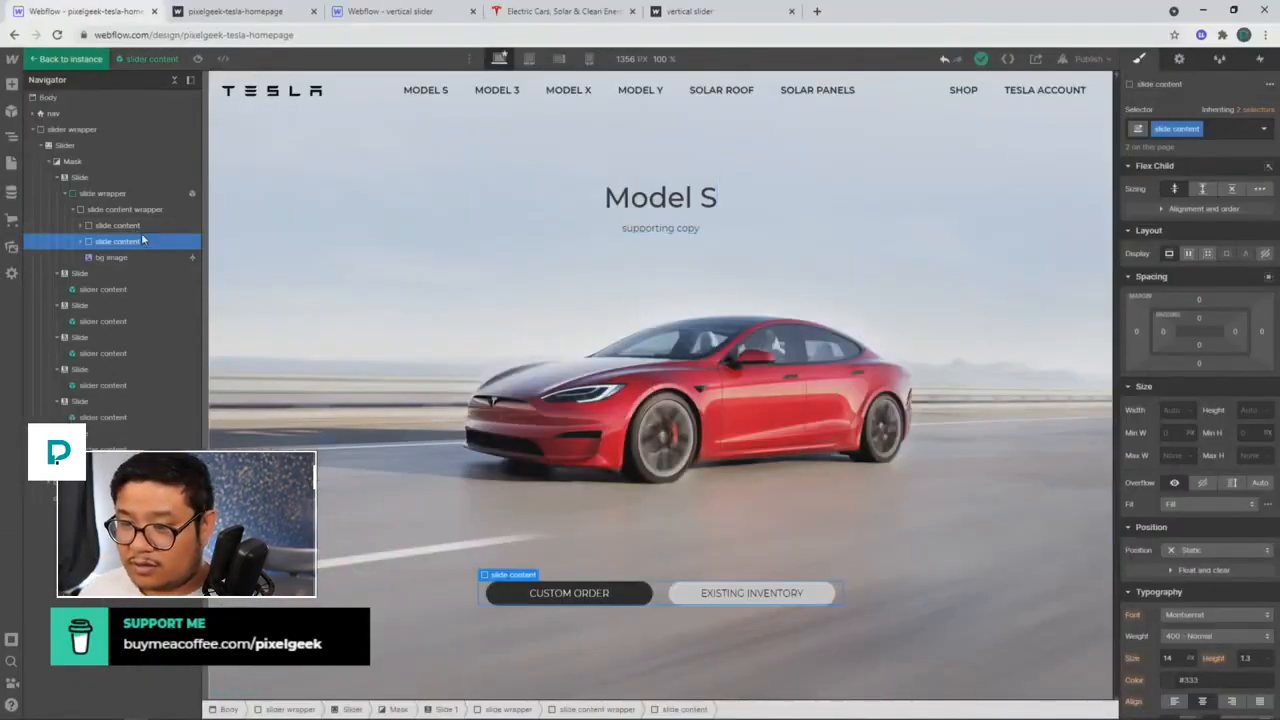
{"action": "left_click", "coordinate": [118, 225]}
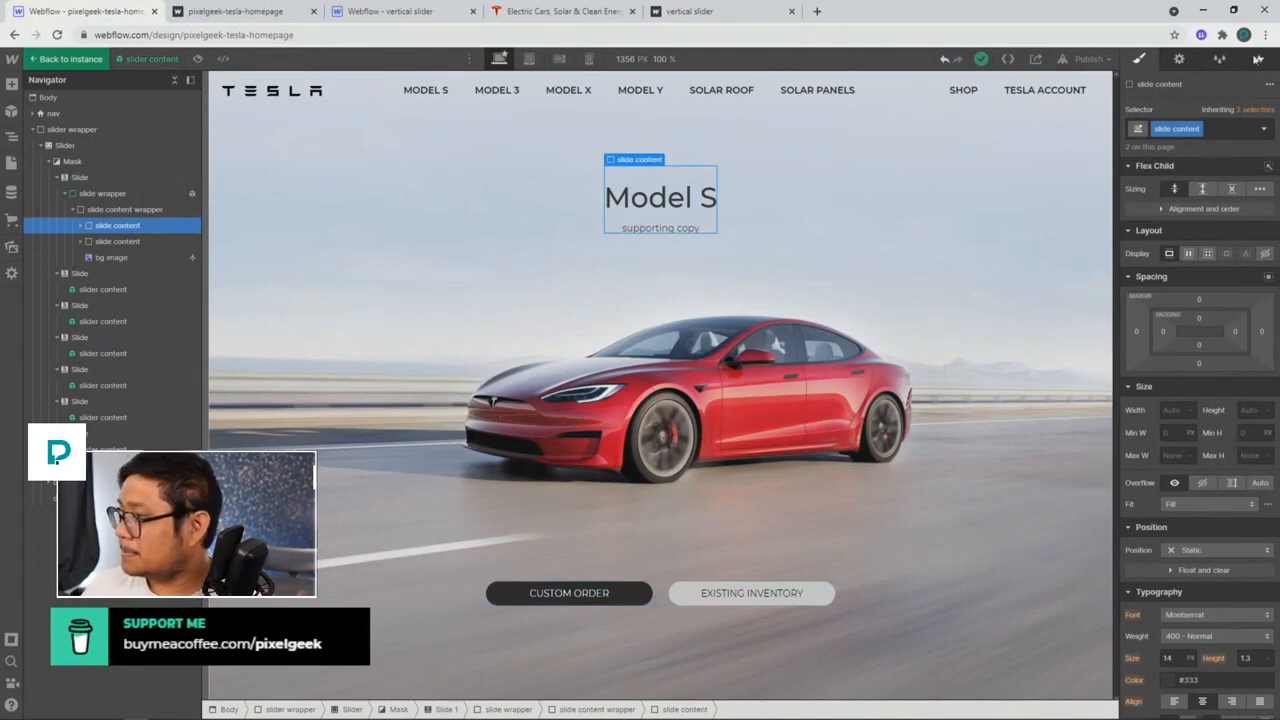
{"action": "left_click", "coordinate": [1259, 58]}
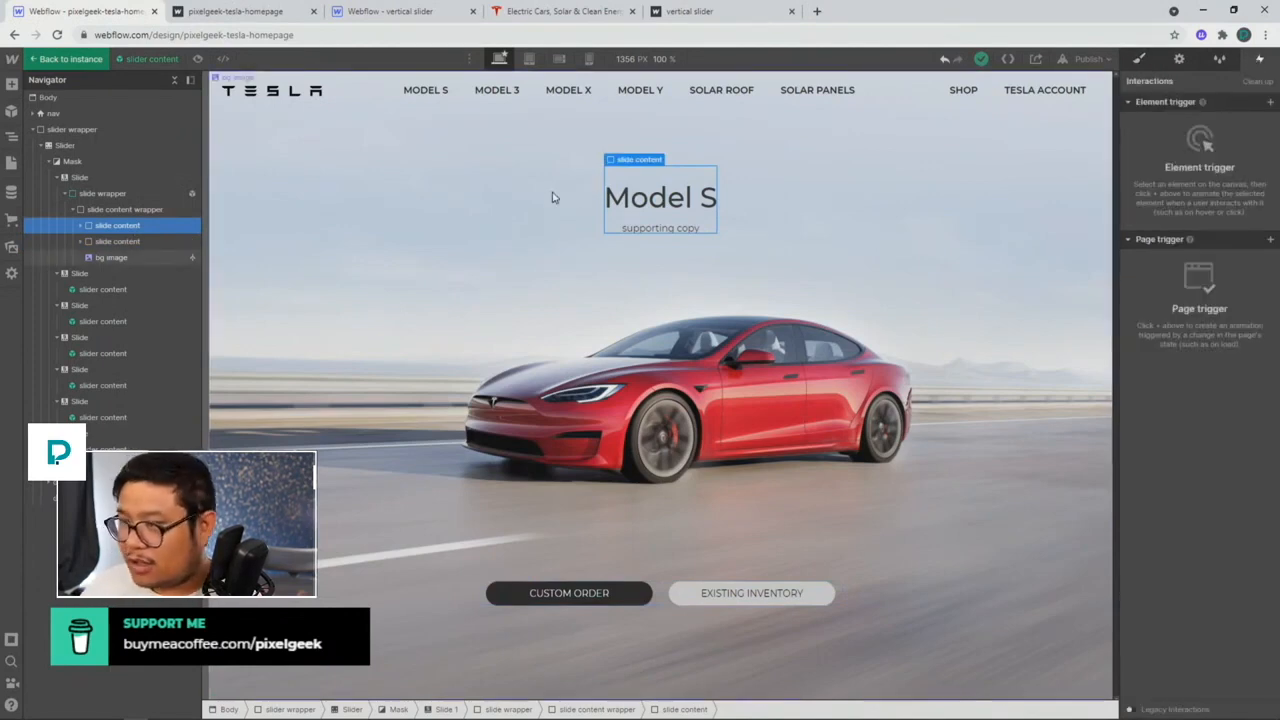
Step: Give Slide 1 a Slider change trigger whose Slider in view action starts a new timed animation
{"action": "left_click", "coordinate": [1271, 102]}
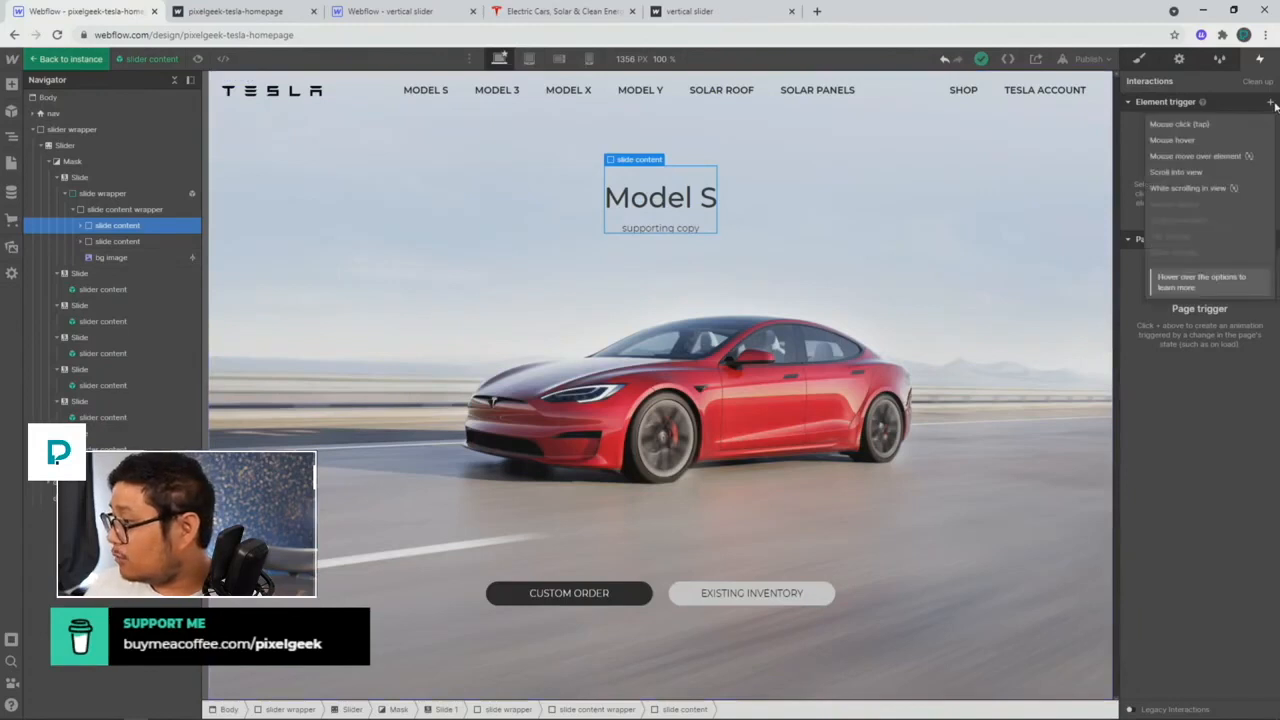
{"action": "left_click", "coordinate": [108, 180]}
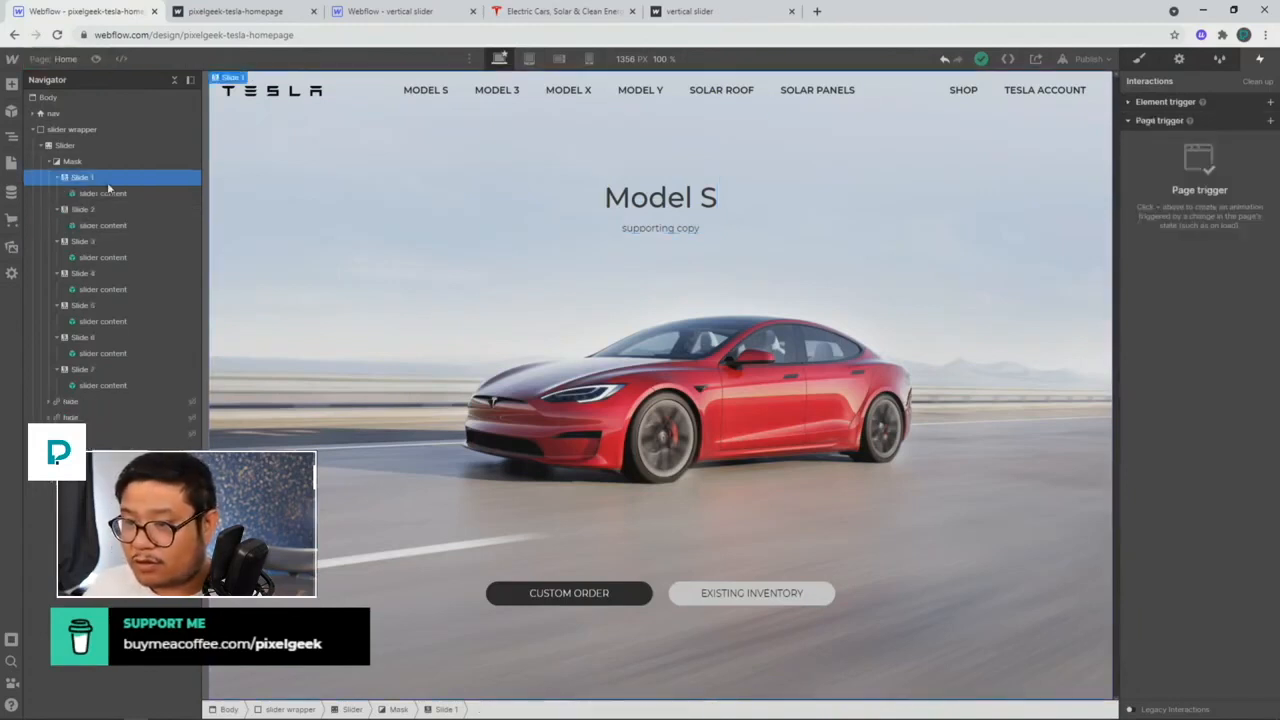
{"action": "left_click", "coordinate": [1155, 103]}
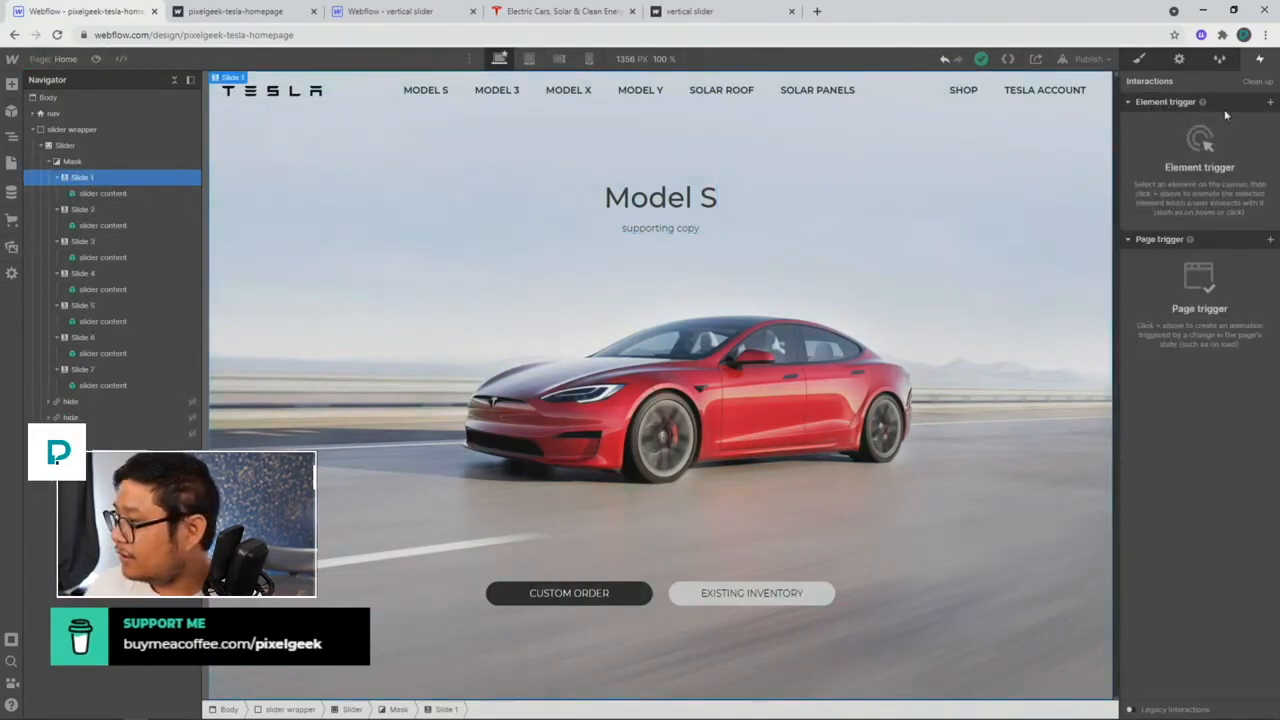
{"action": "left_click", "coordinate": [1271, 103]}
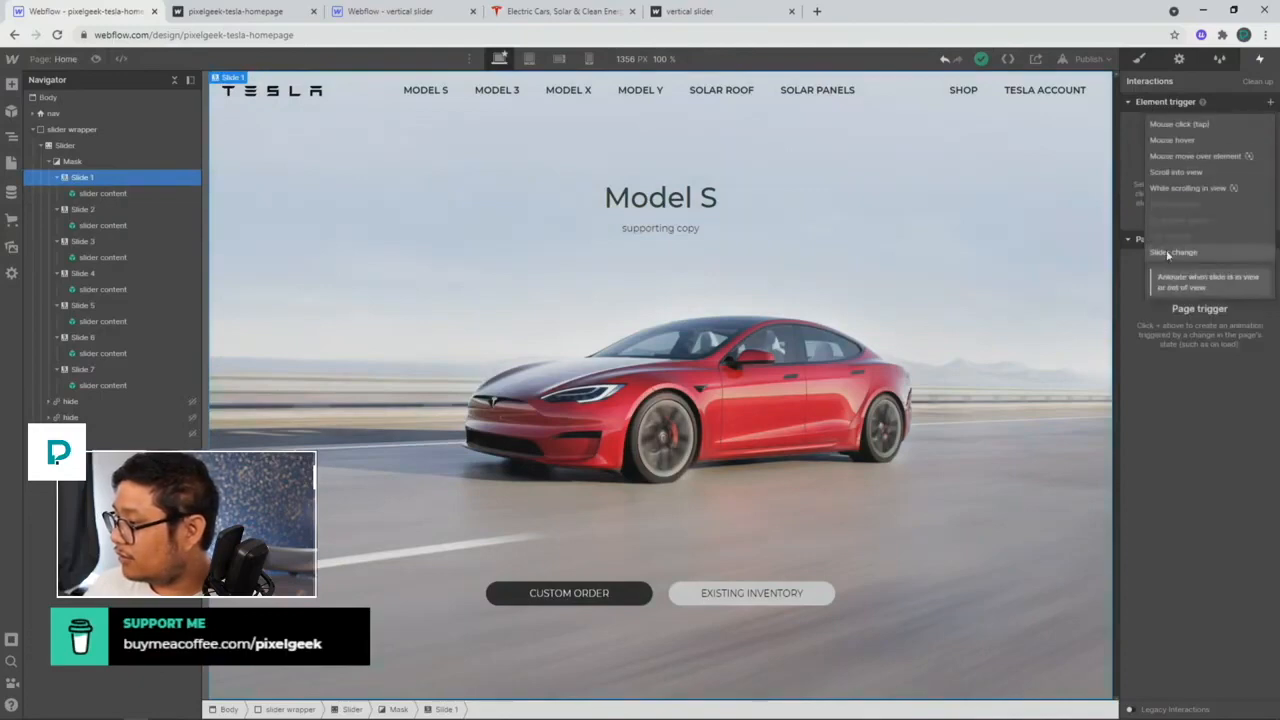
{"action": "left_click", "coordinate": [100, 184]}
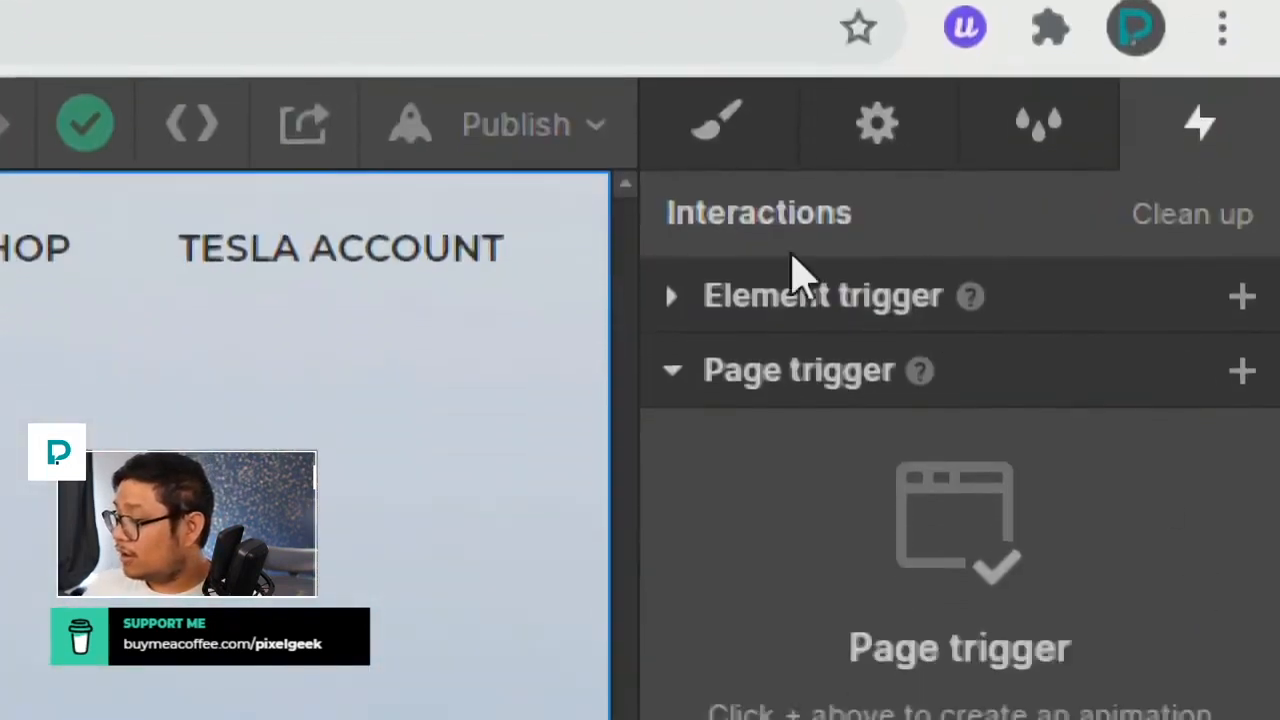
{"action": "left_click", "coordinate": [1242, 296]}
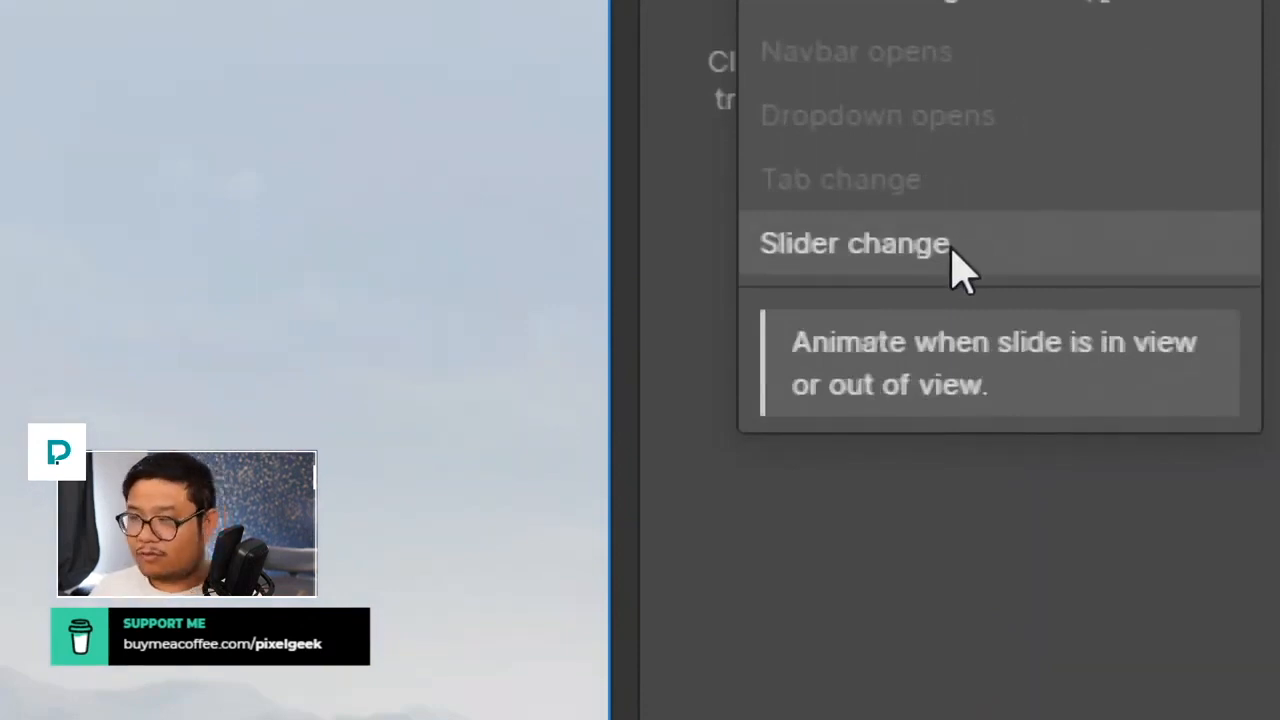
{"action": "left_click", "coordinate": [952, 252]}
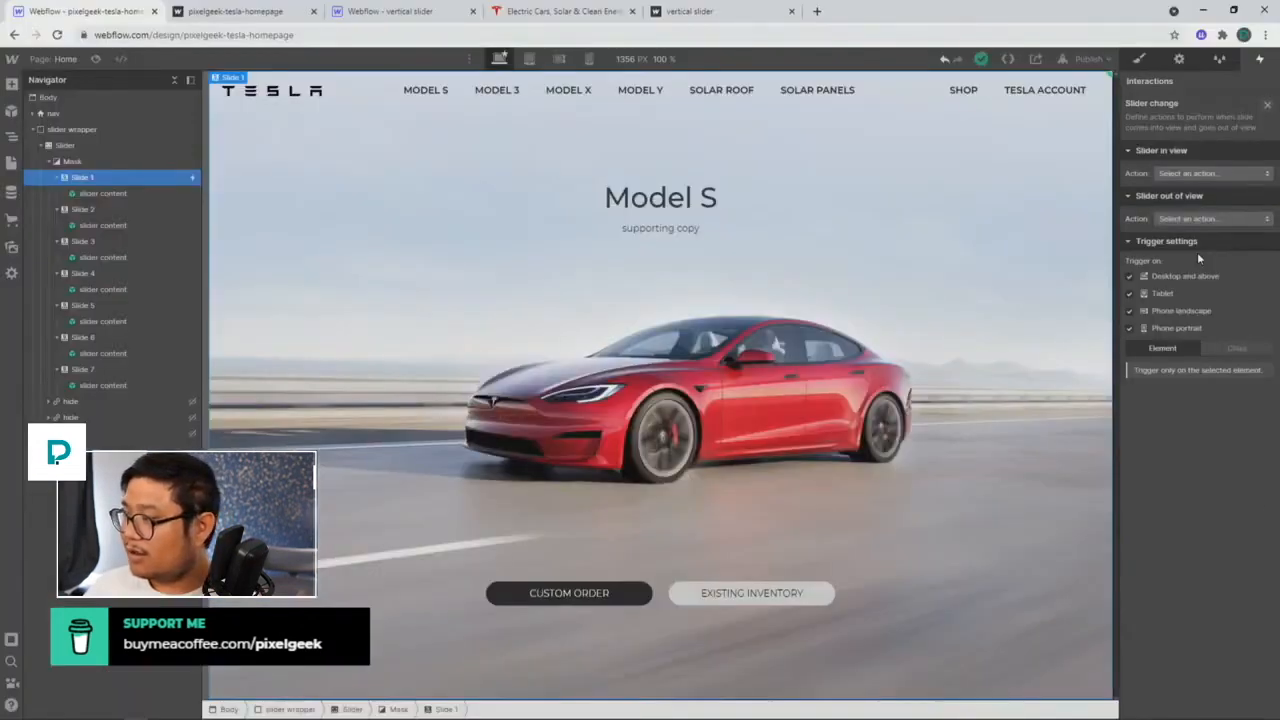
{"action": "left_click", "coordinate": [1190, 174]}
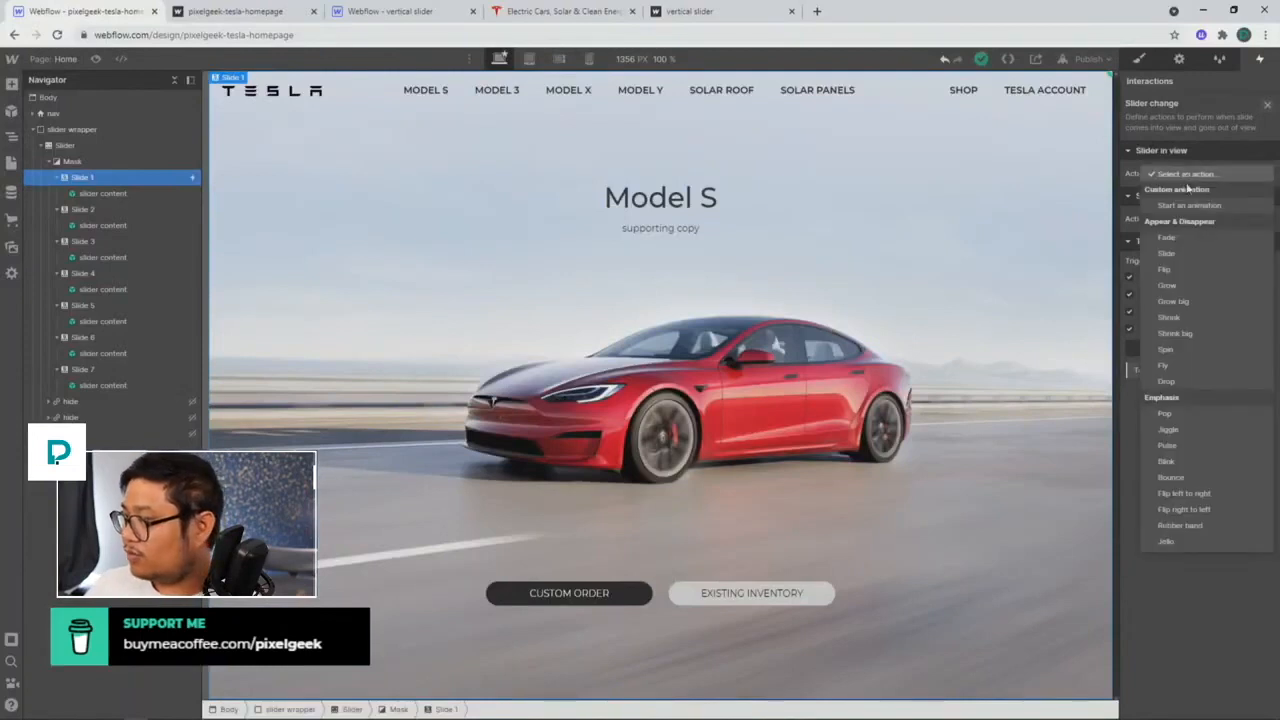
{"action": "left_click", "coordinate": [1186, 208]}
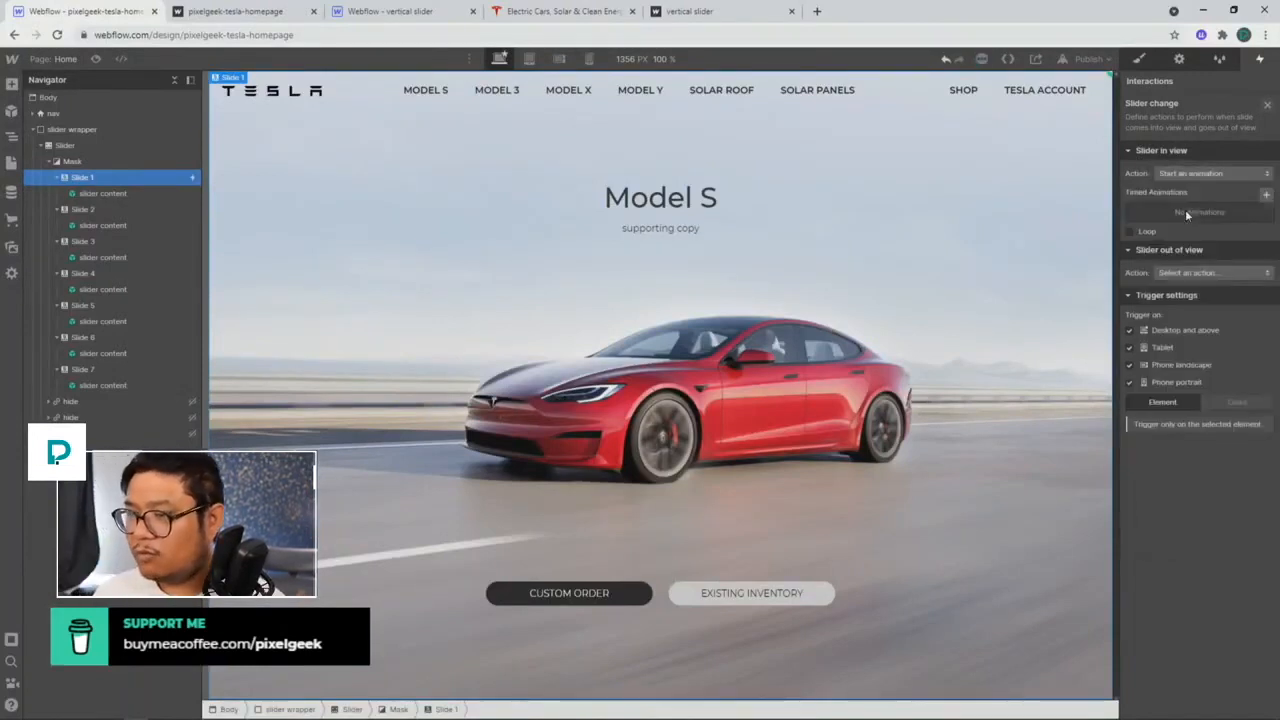
{"action": "left_click", "coordinate": [1265, 195]}
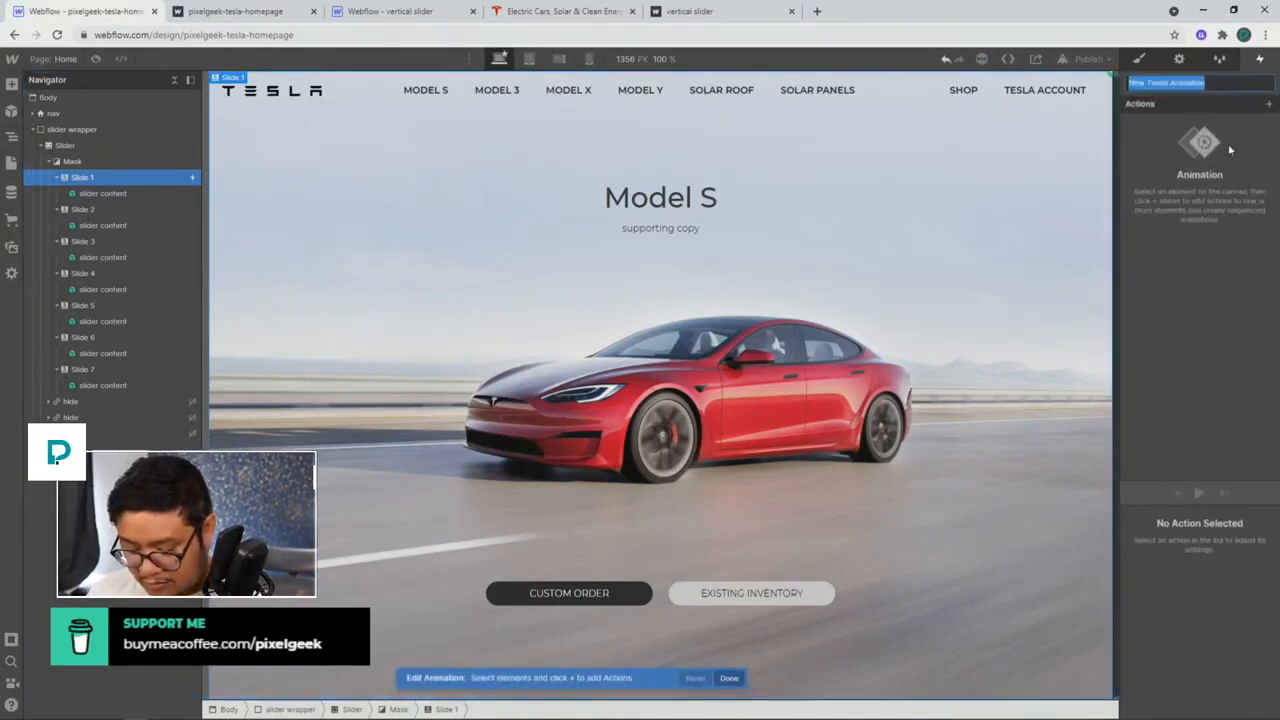
Step: Name the animation 'show show content' and give slide content an Opacity action at 100
{"action": "type", "text": "show show content"}
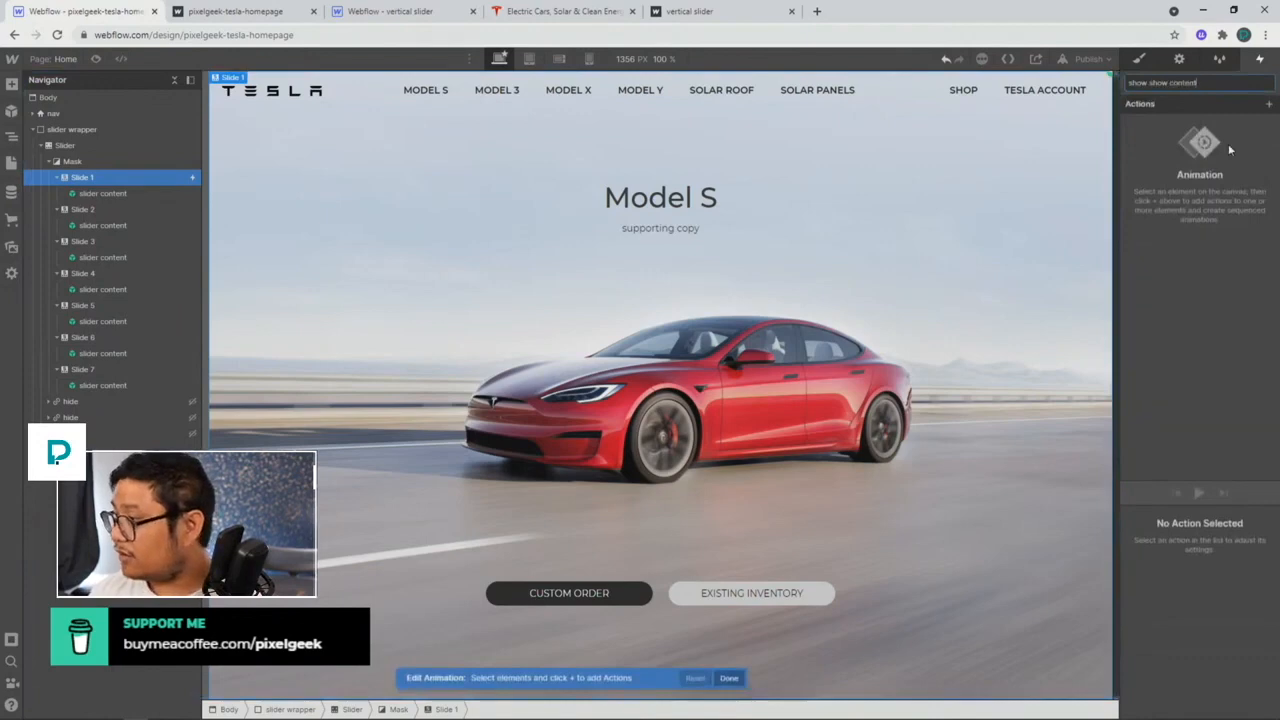
{"action": "key", "text": "Return"}
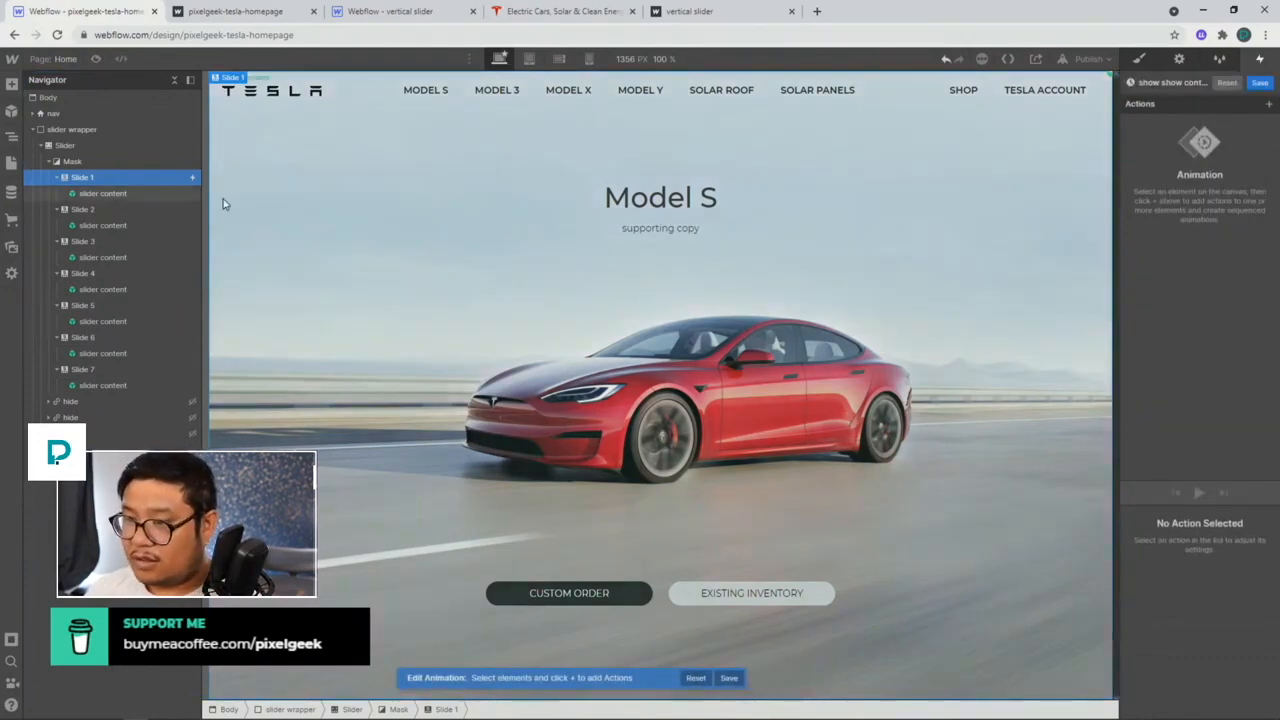
{"action": "double_click", "coordinate": [130, 197]}
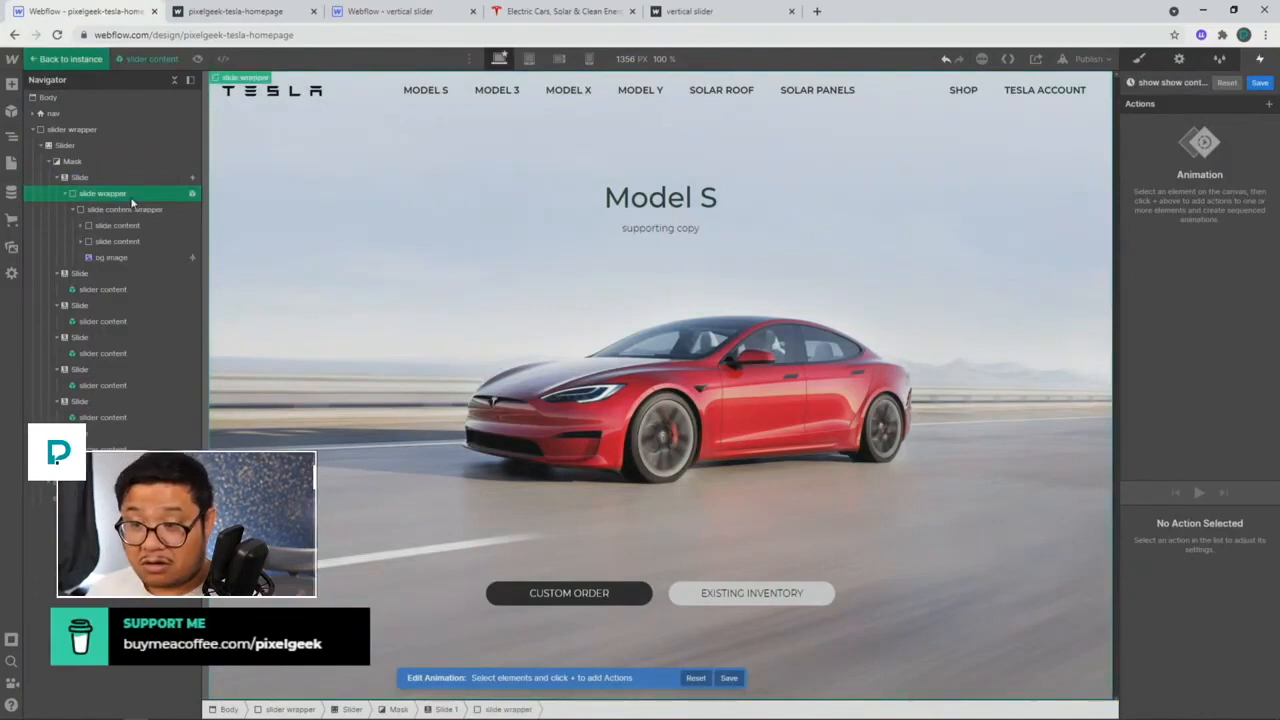
{"action": "left_click", "coordinate": [124, 226]}
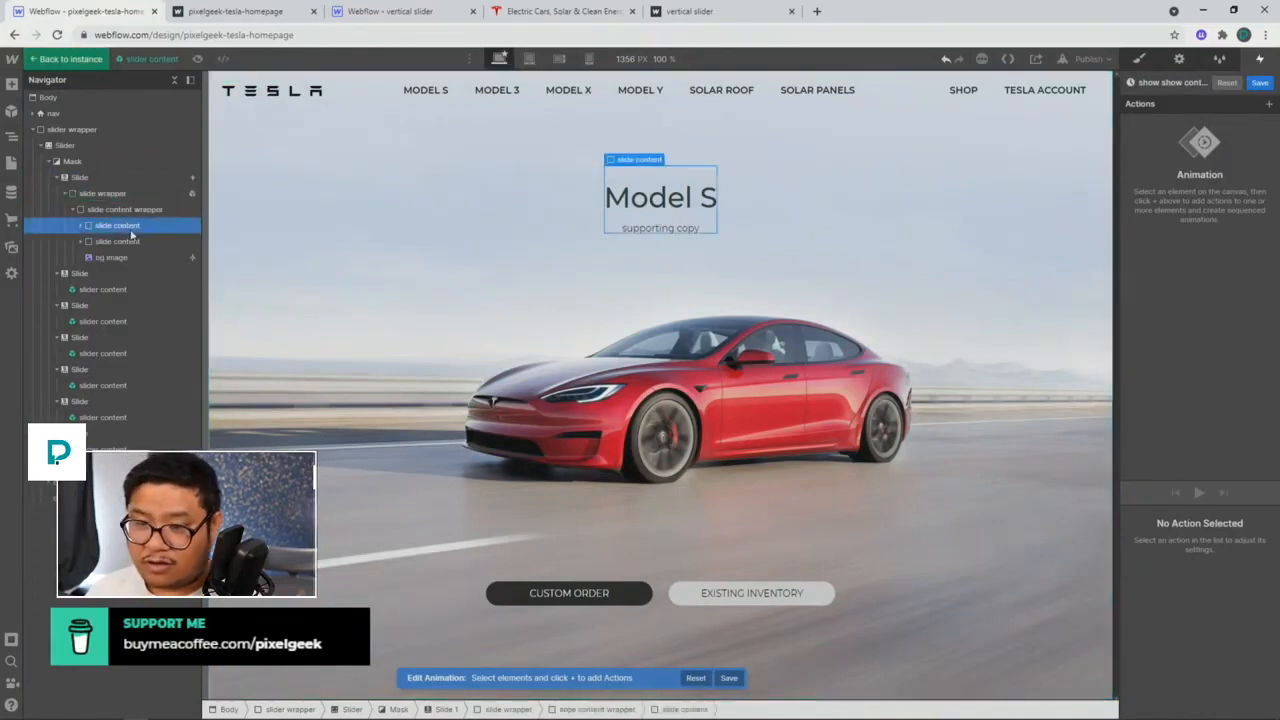
{"action": "left_click", "coordinate": [1268, 104]}
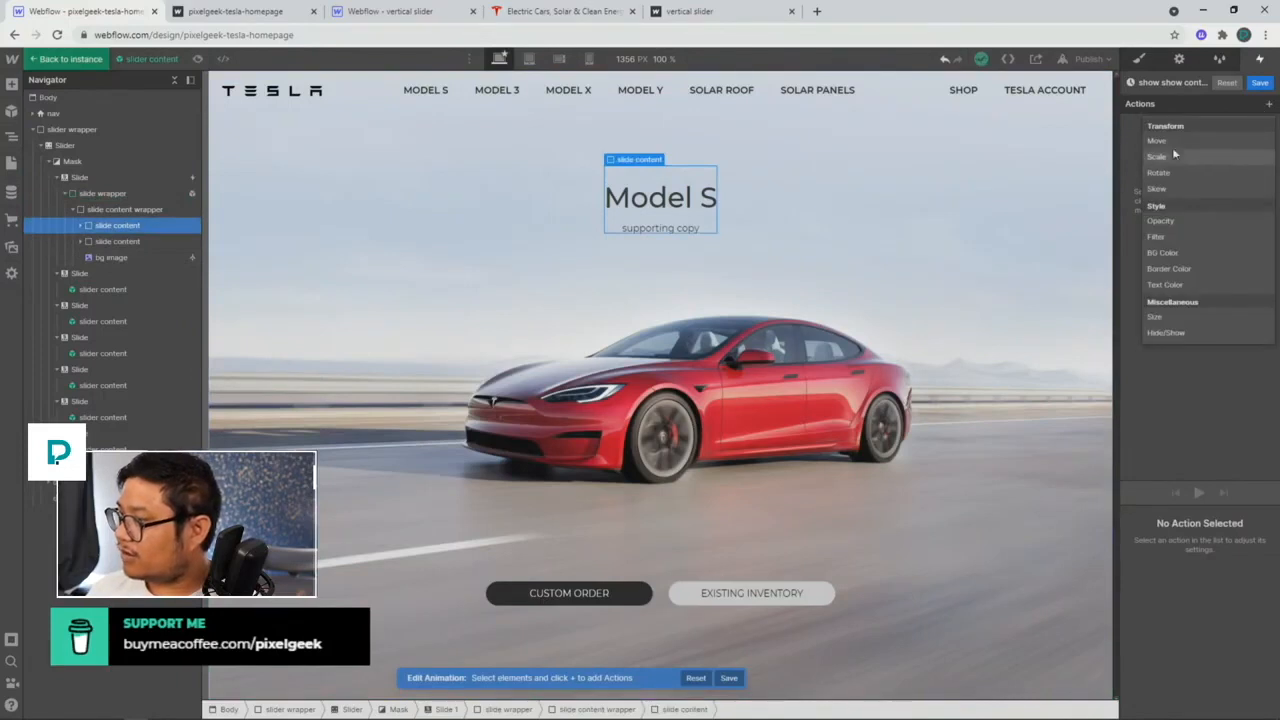
{"action": "left_click", "coordinate": [1162, 221]}
{"action": "scroll", "coordinate": [1190, 620], "scroll_direction": "down", "scroll_amount": 1}
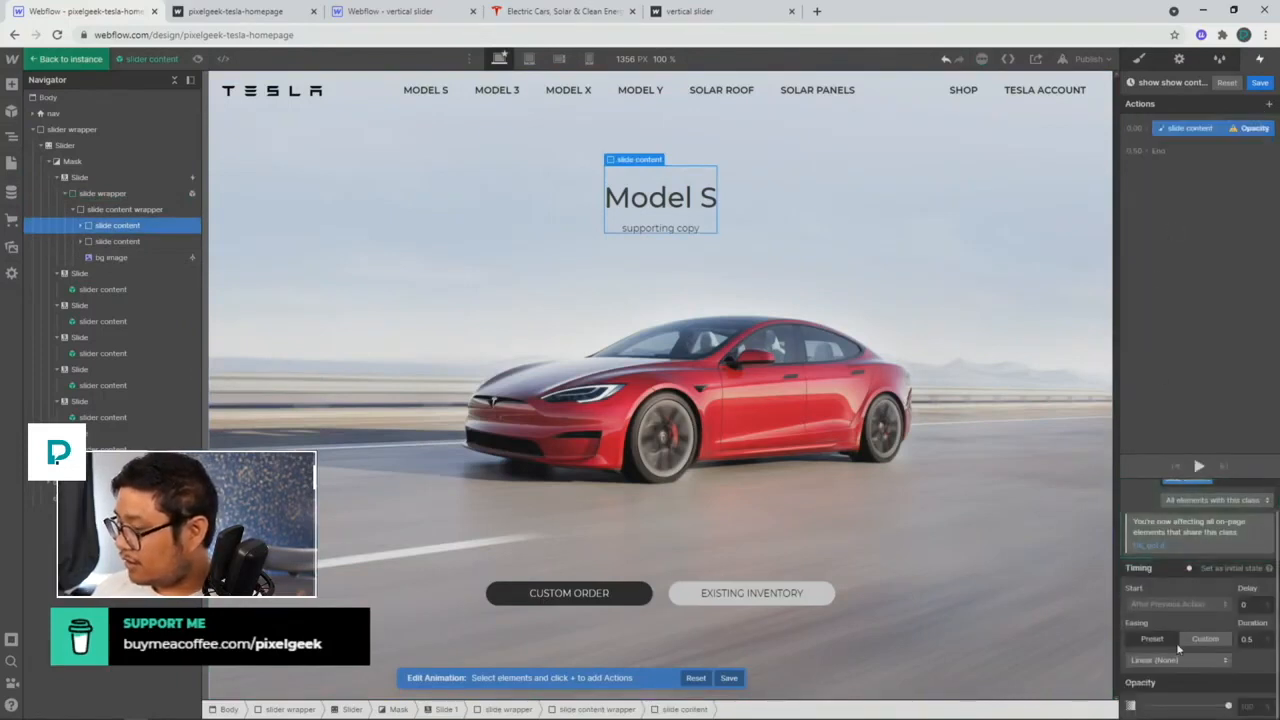
{"action": "left_click", "coordinate": [1256, 705]}
{"action": "type", "text": "1"}
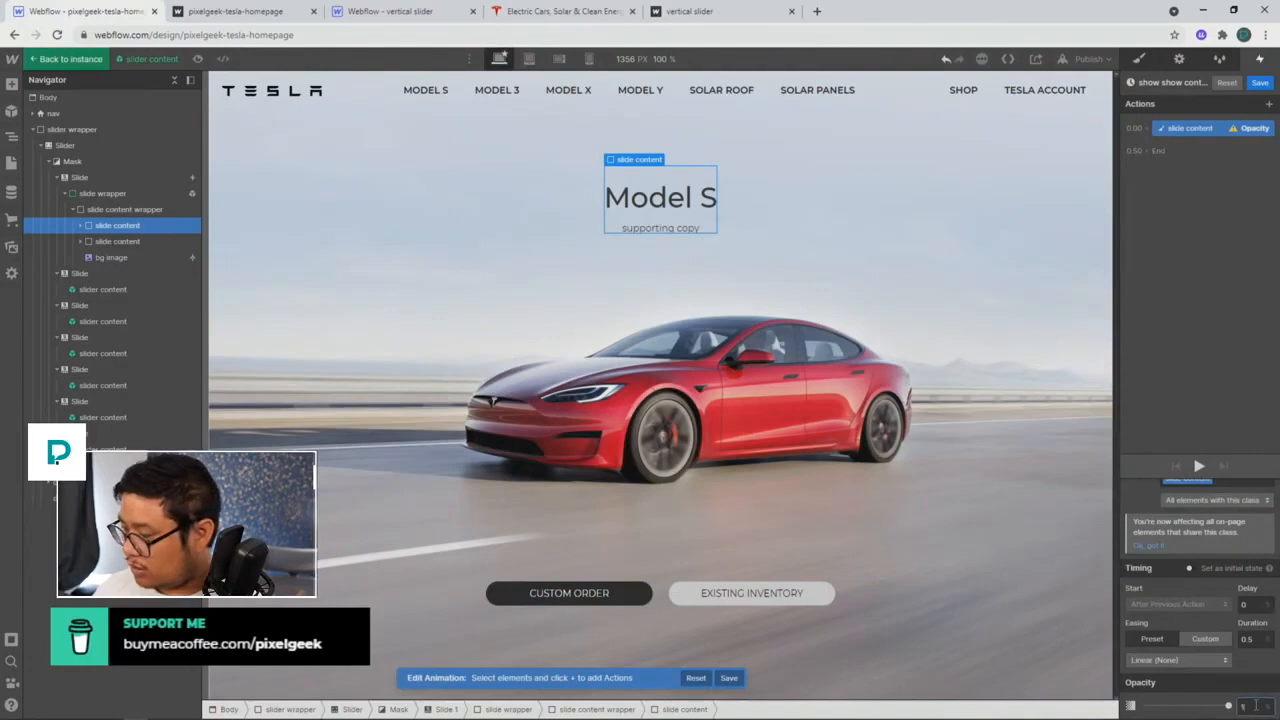
{"action": "type", "text": "00"}
{"action": "key", "text": "Return"}
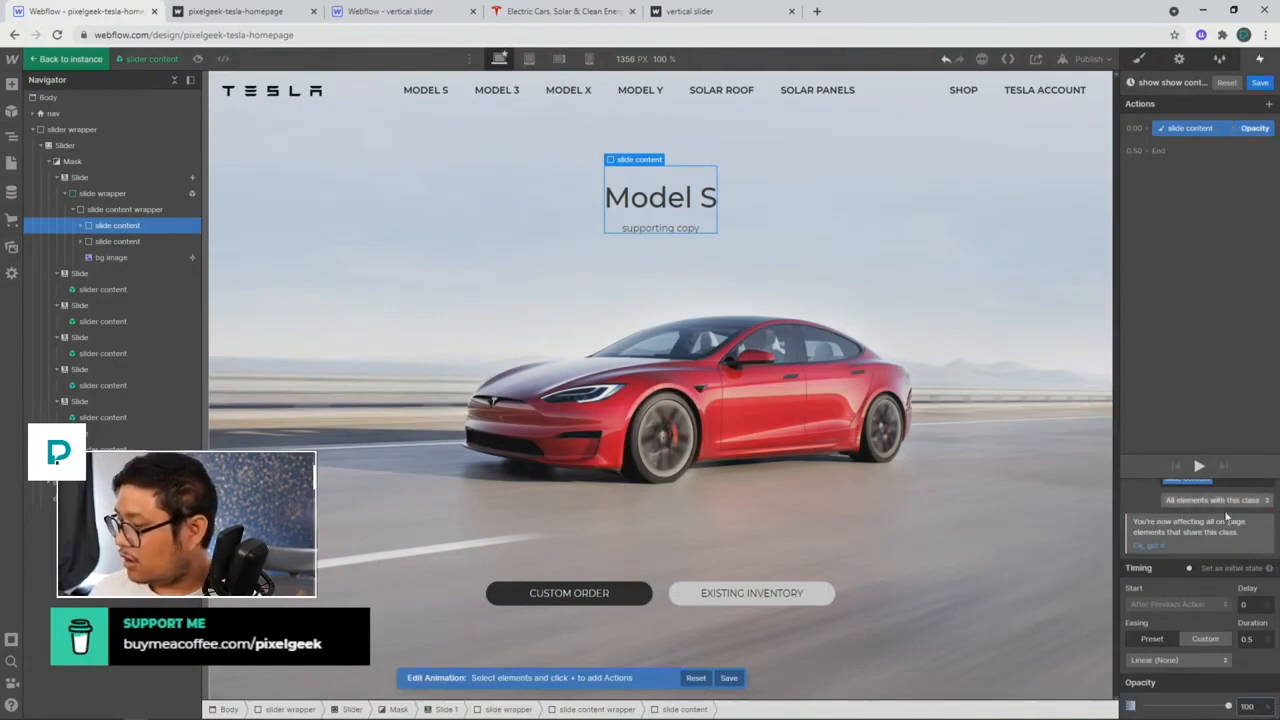
Step: Limit the action to the trigger's children, save, and make Slider out of view start an animation
{"action": "left_click", "coordinate": [1220, 500]}
{"action": "left_click", "coordinate": [1215, 470]}
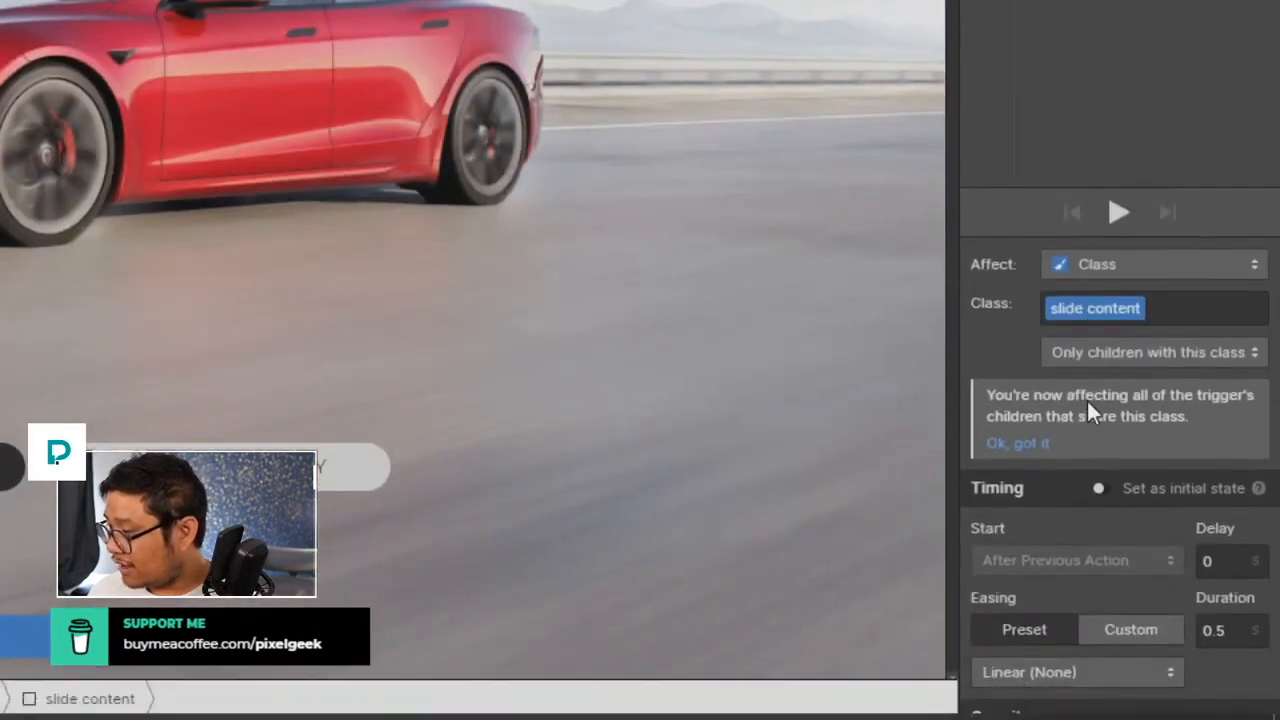
{"action": "scroll", "coordinate": [1142, 553], "scroll_direction": "down", "scroll_amount": 1}
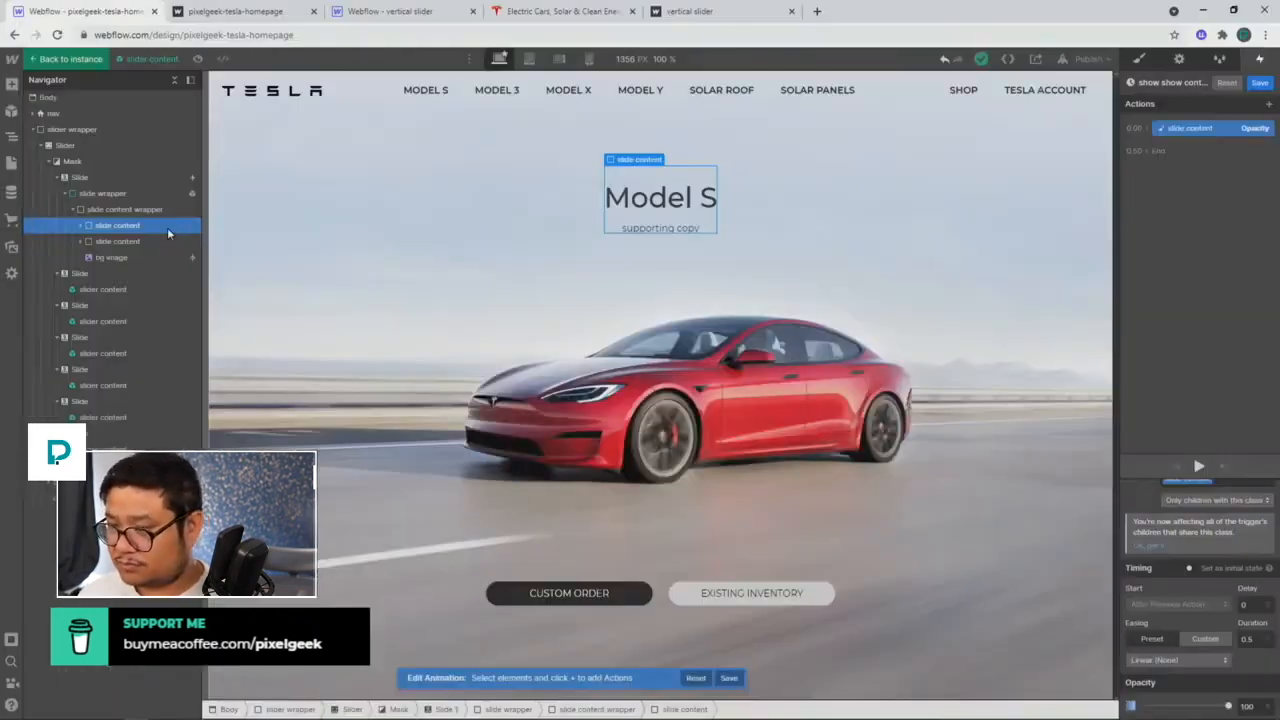
{"action": "left_click", "coordinate": [1259, 83]}
{"action": "left_click", "coordinate": [1200, 294]}
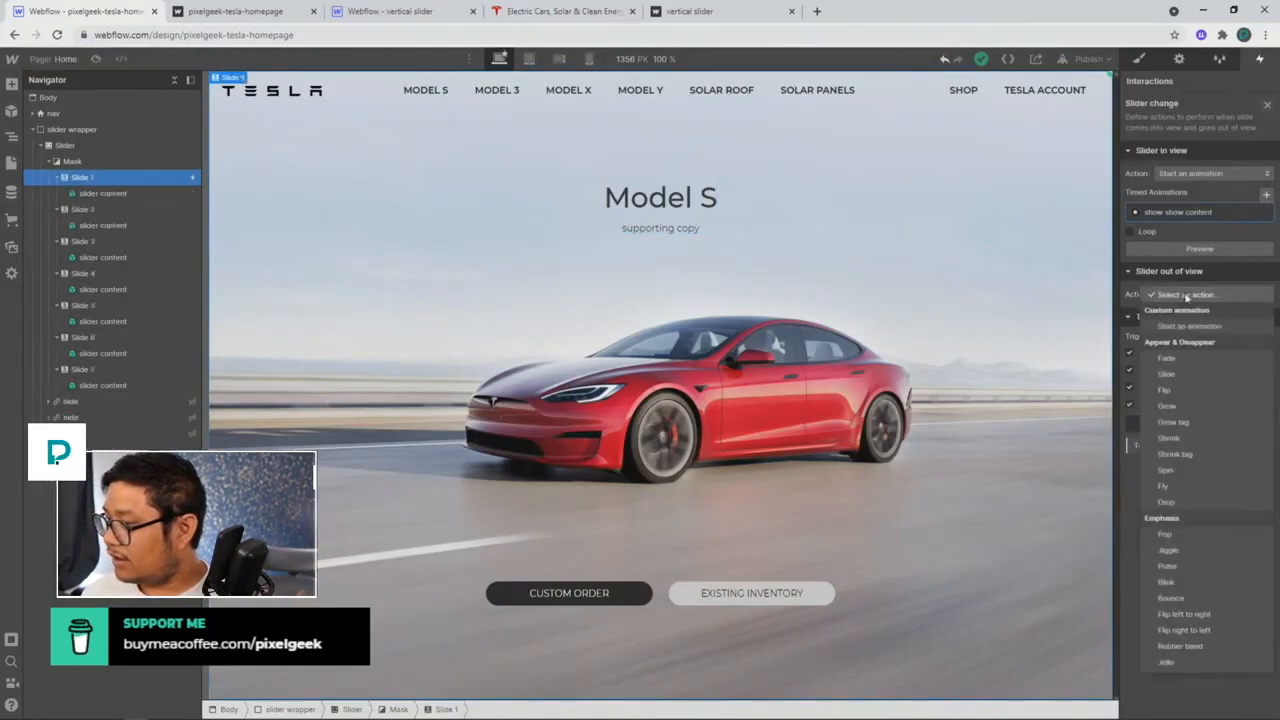
{"action": "left_click", "coordinate": [1173, 326]}
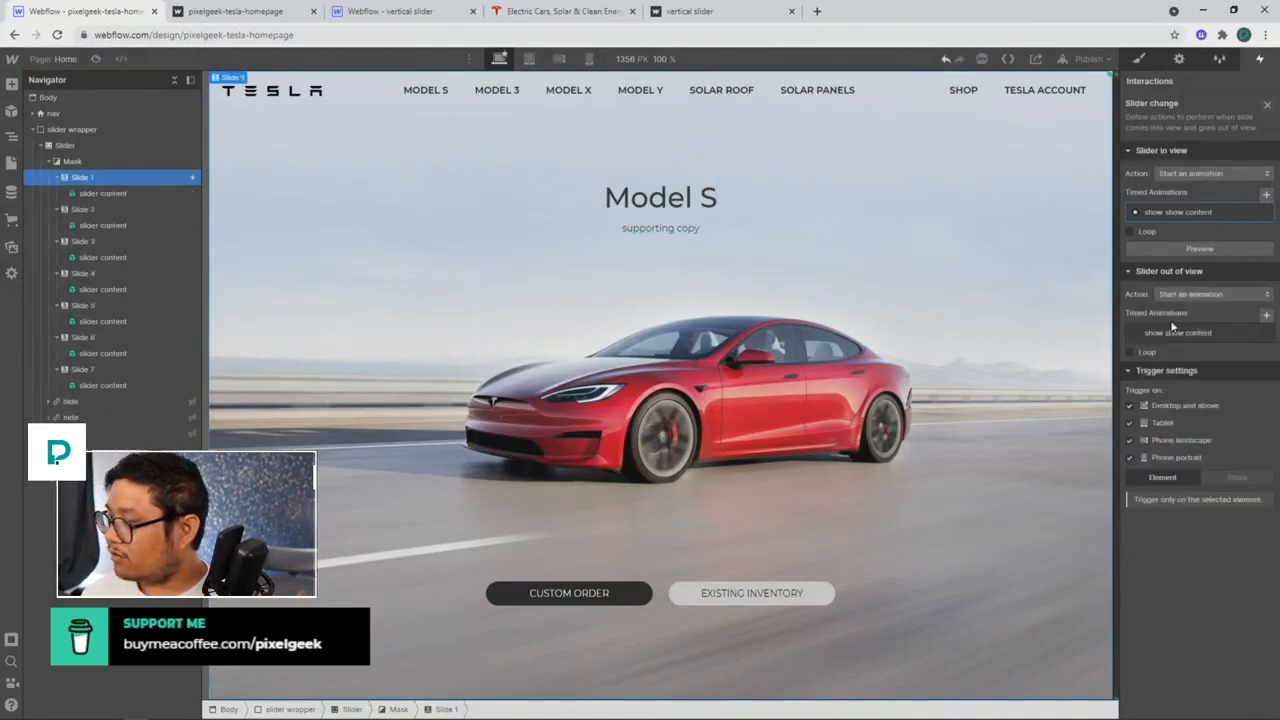
Step: Duplicate the 'show show content' animation and rename the copy 'slide hide content'
{"action": "left_click", "coordinate": [1266, 318]}
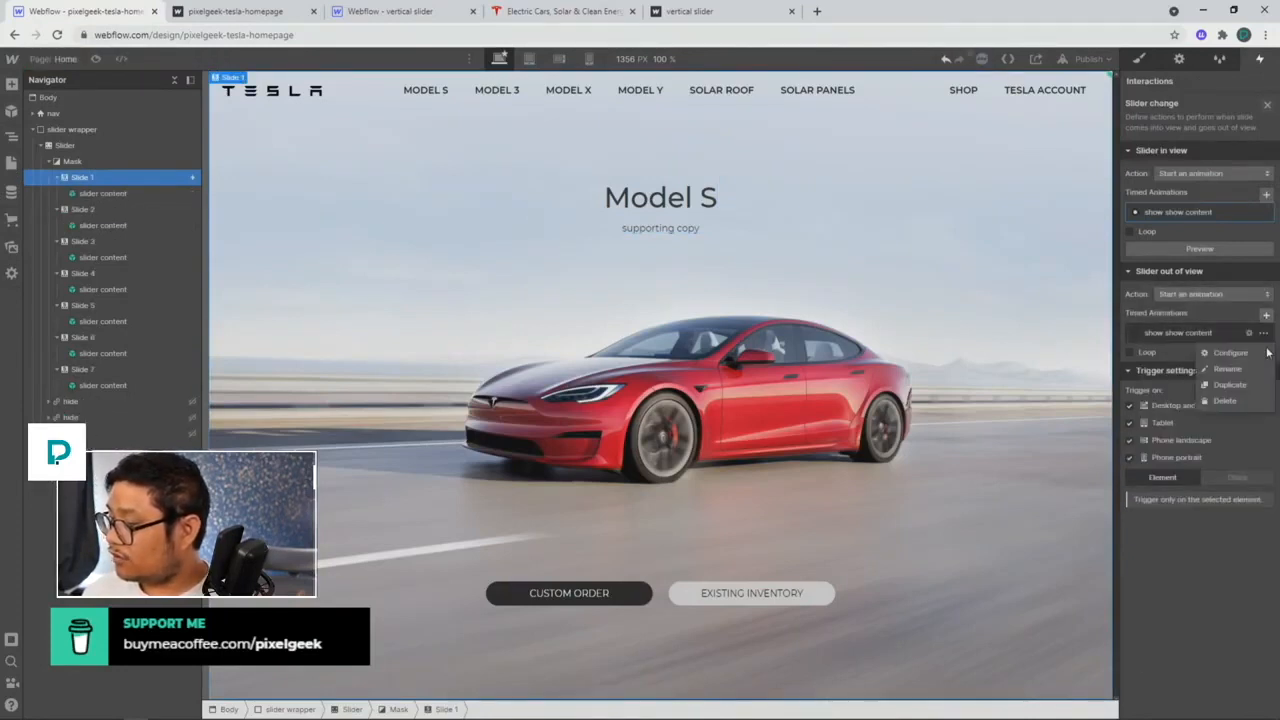
{"action": "left_click", "coordinate": [1220, 370]}
{"action": "left_click", "coordinate": [1199, 371]}
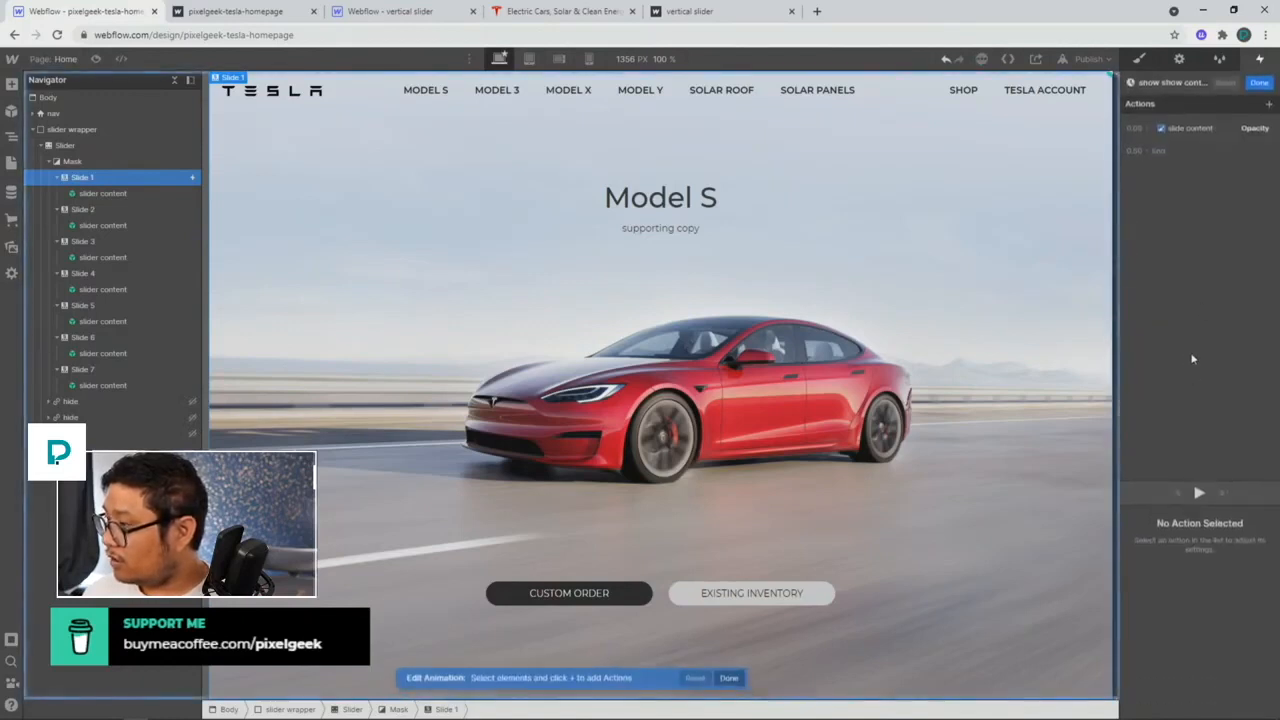
{"action": "left_click", "coordinate": [1203, 82]}
{"action": "left_click", "coordinate": [1205, 82]}
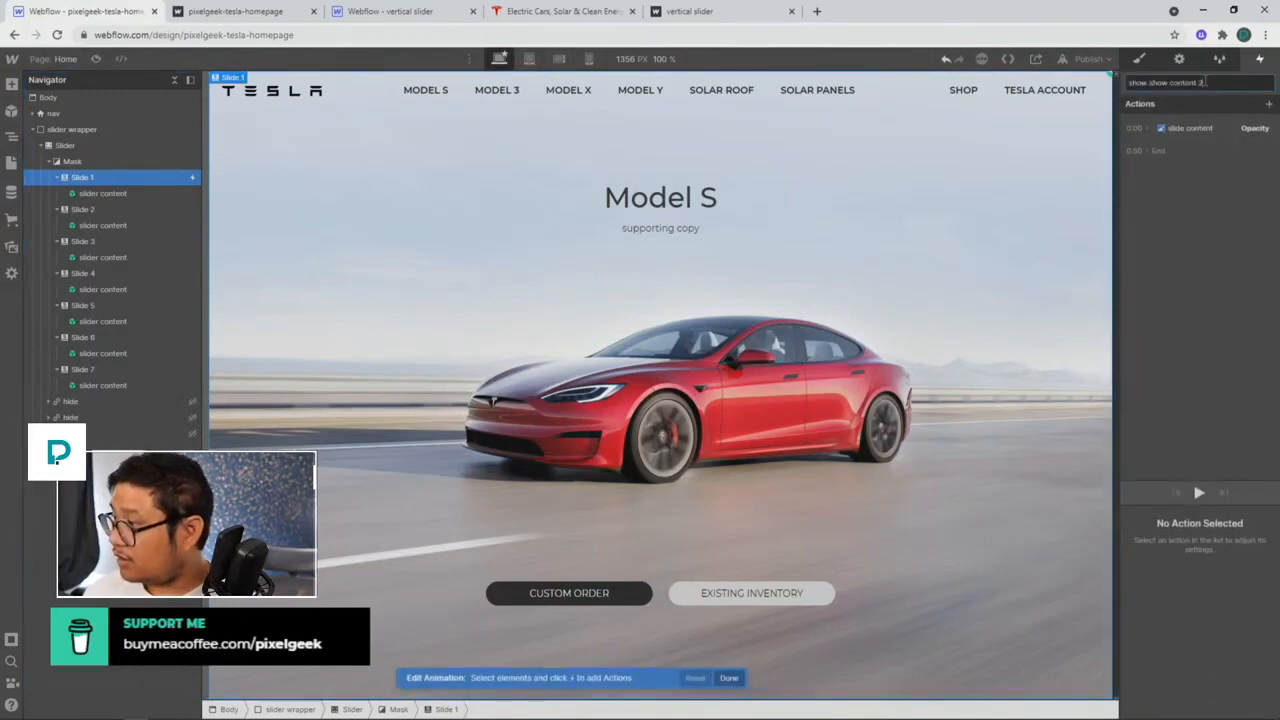
{"action": "key", "text": "Home"}
{"action": "key", "text": "ctrl+shift+Right"}
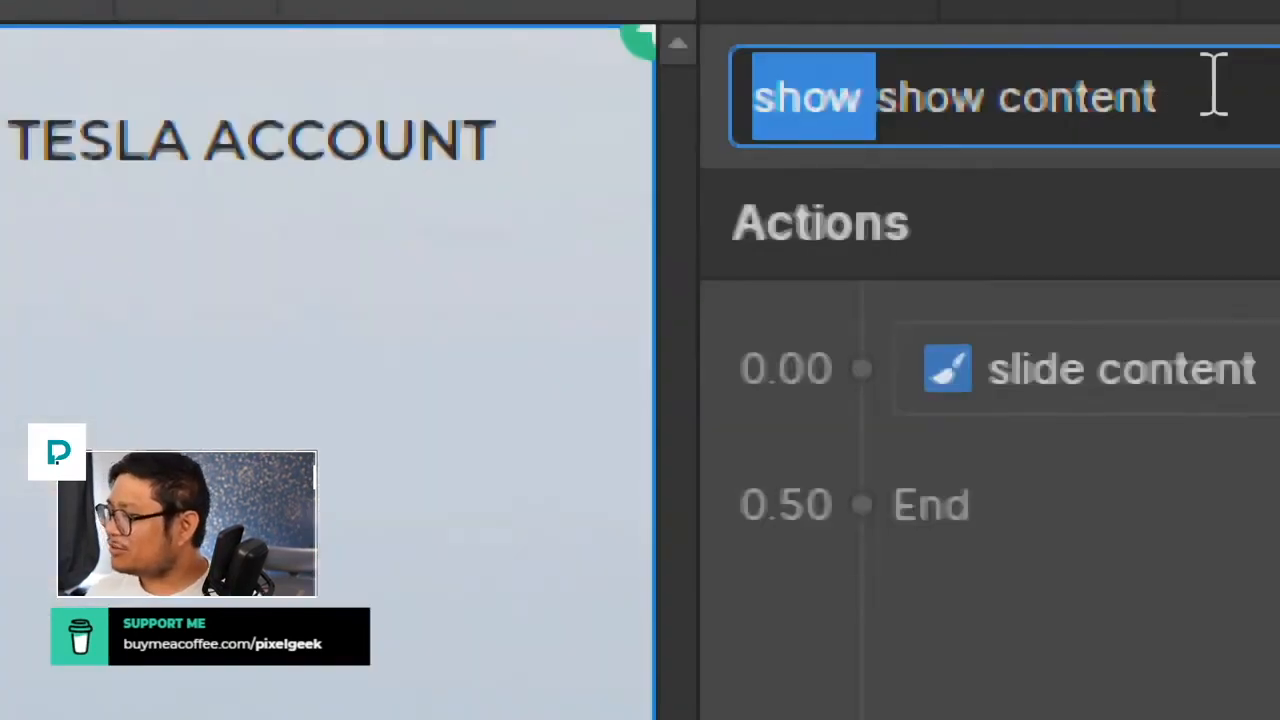
{"action": "type", "text": "slide"}
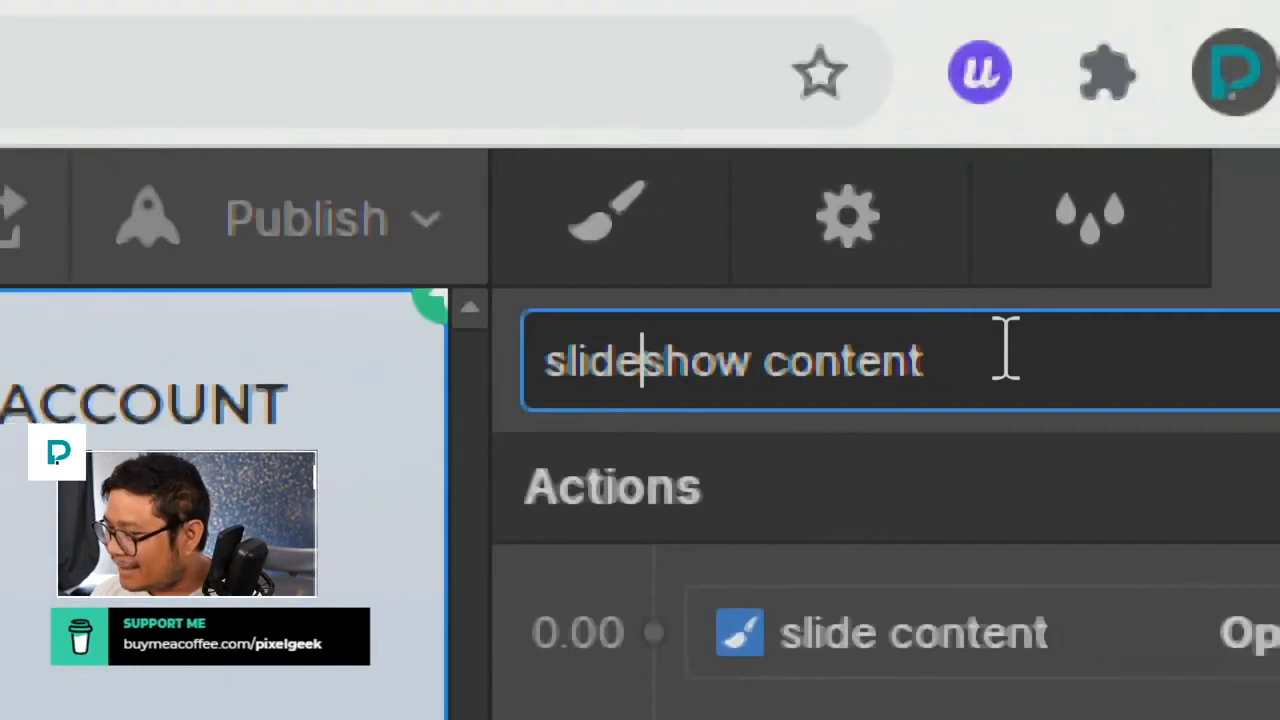
{"action": "key", "text": "ctrl+shift+Right"}
{"action": "type", "text": "hide"}
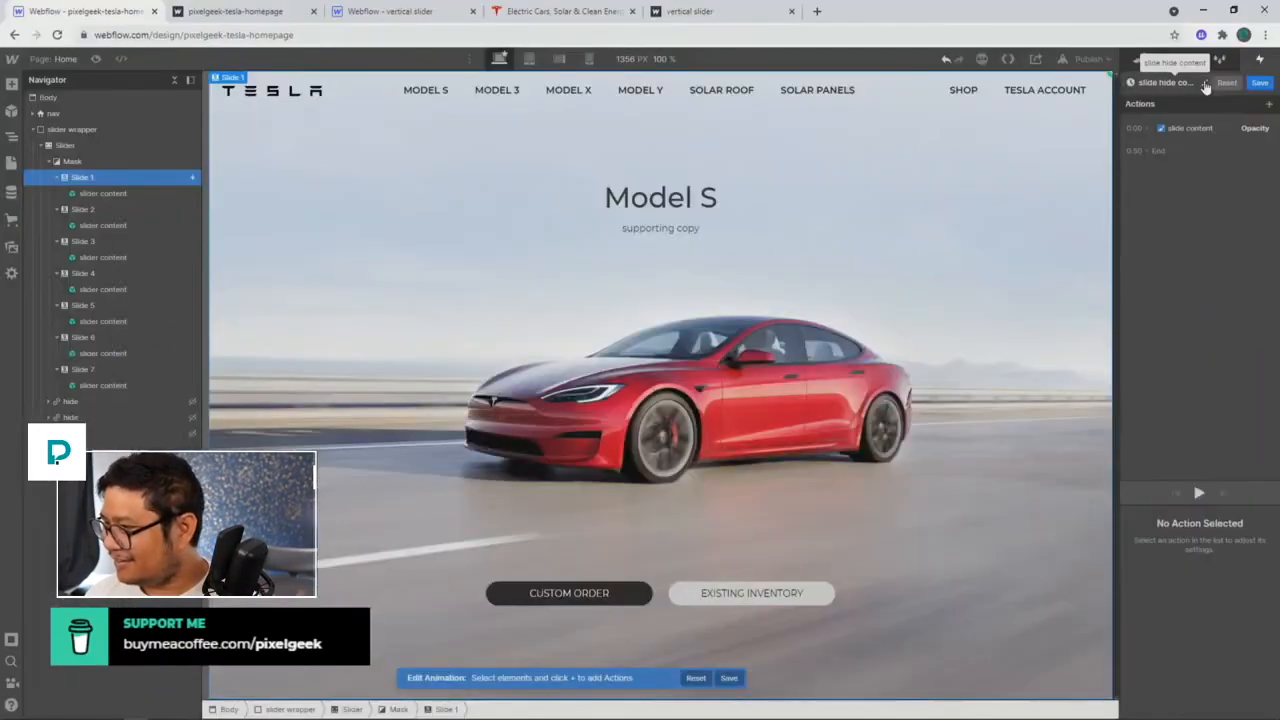
Step: Set the copy's slide content opacity to 0 with Ease easing and save it
{"action": "left_click", "coordinate": [1224, 138]}
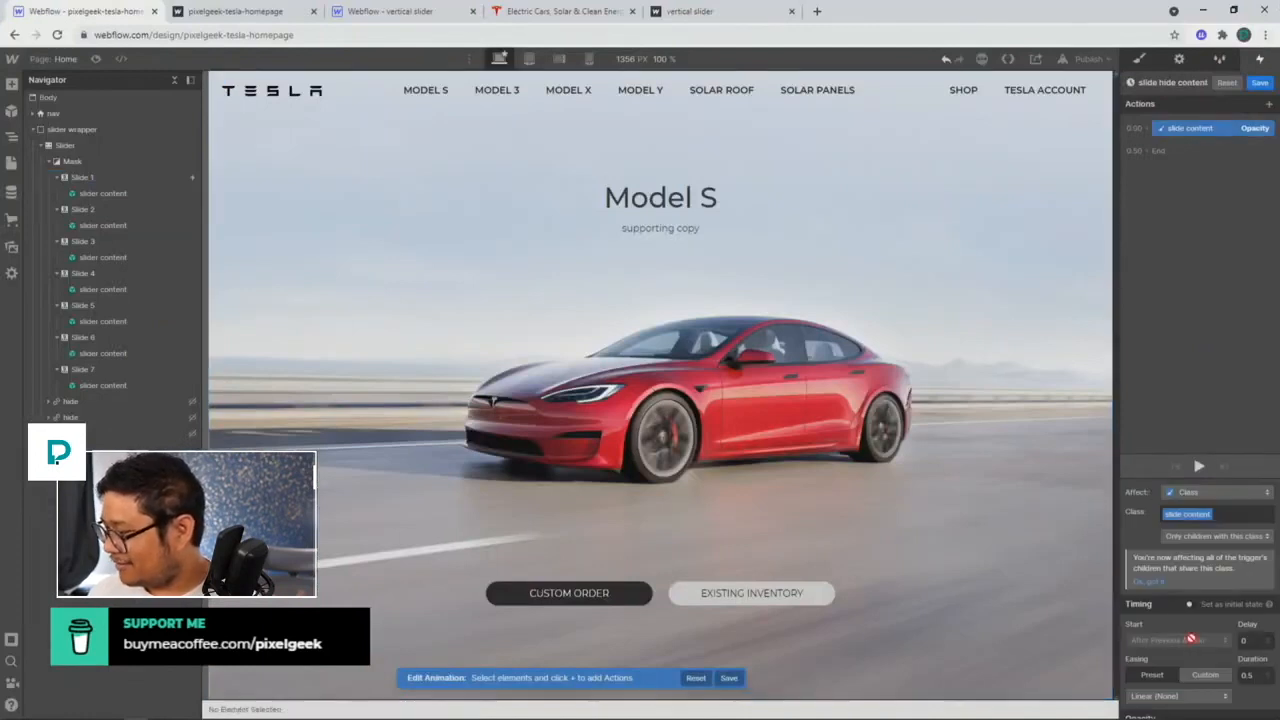
{"action": "scroll", "coordinate": [1200, 600], "scroll_direction": "down", "scroll_amount": 1}
{"action": "left_click", "coordinate": [1243, 706]}
{"action": "type", "text": "0"}
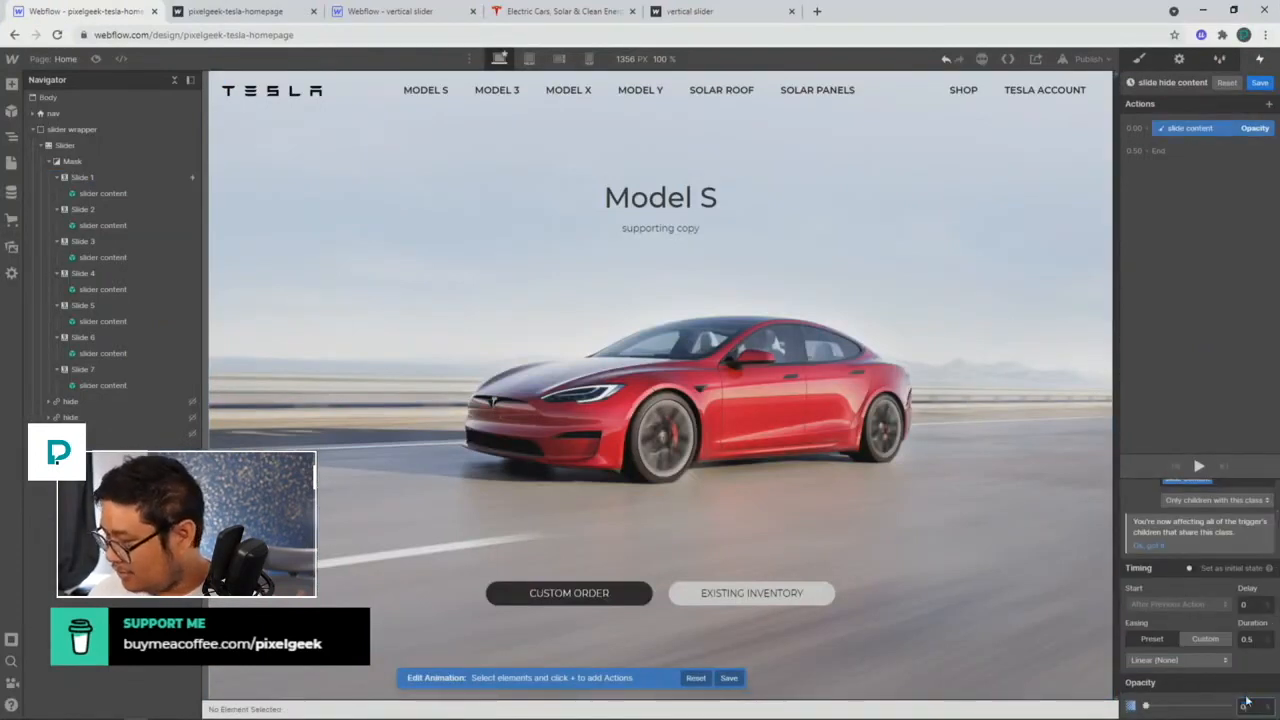
{"action": "left_click", "coordinate": [1190, 660]}
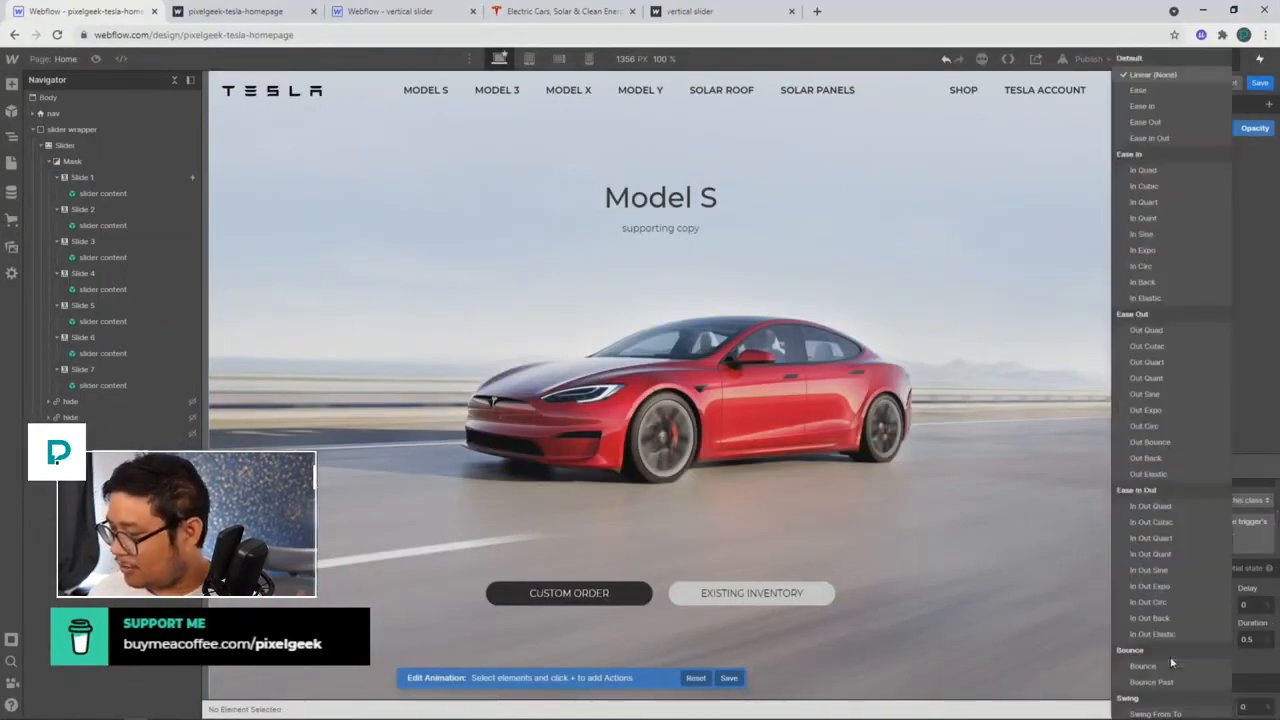
{"action": "left_click", "coordinate": [1148, 90]}
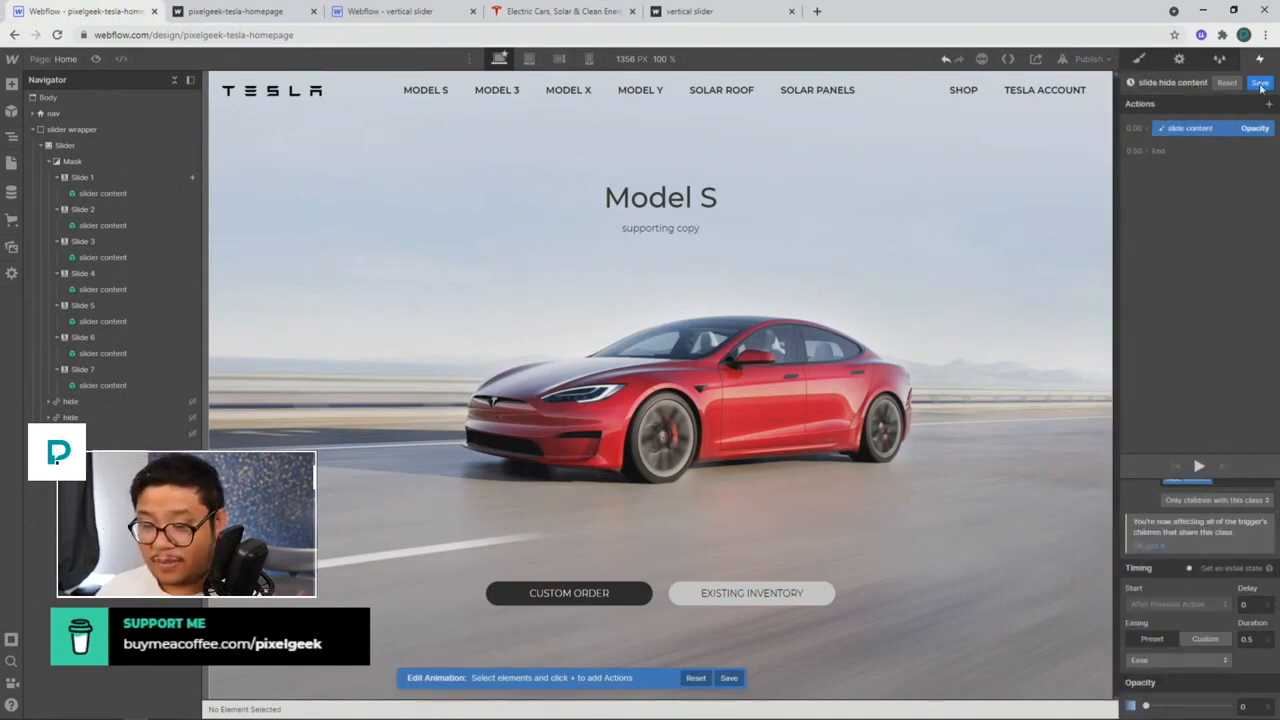
{"action": "left_click", "coordinate": [1259, 83]}
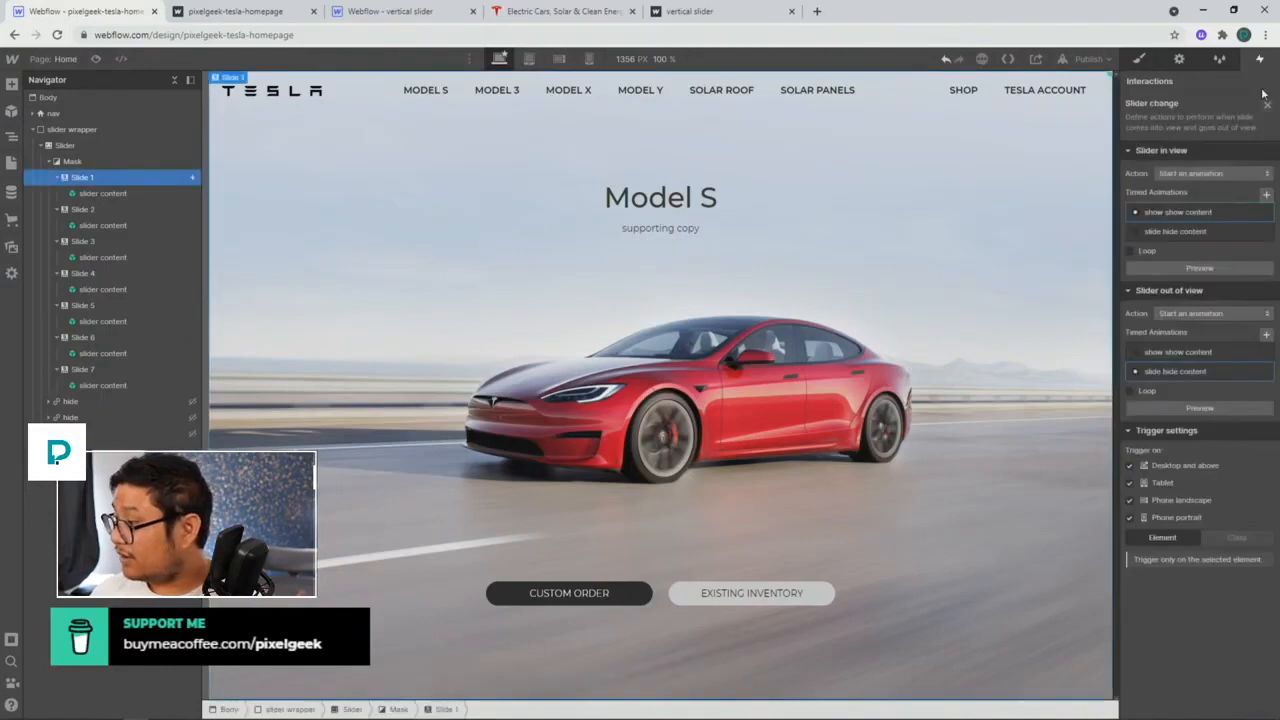
Step: Rename 'show show content' to 'slide show content', switch its easing to Ease, and save
{"action": "left_click", "coordinate": [1169, 212]}
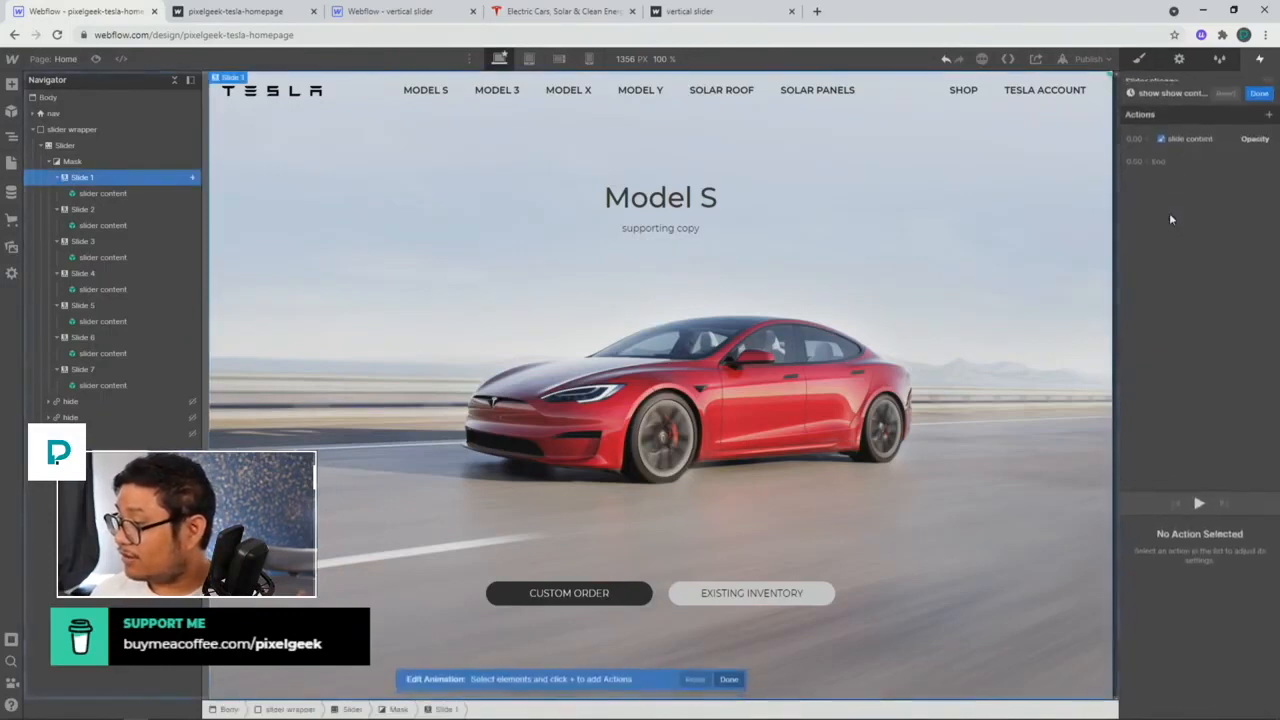
{"action": "double_click", "coordinate": [1138, 82]}
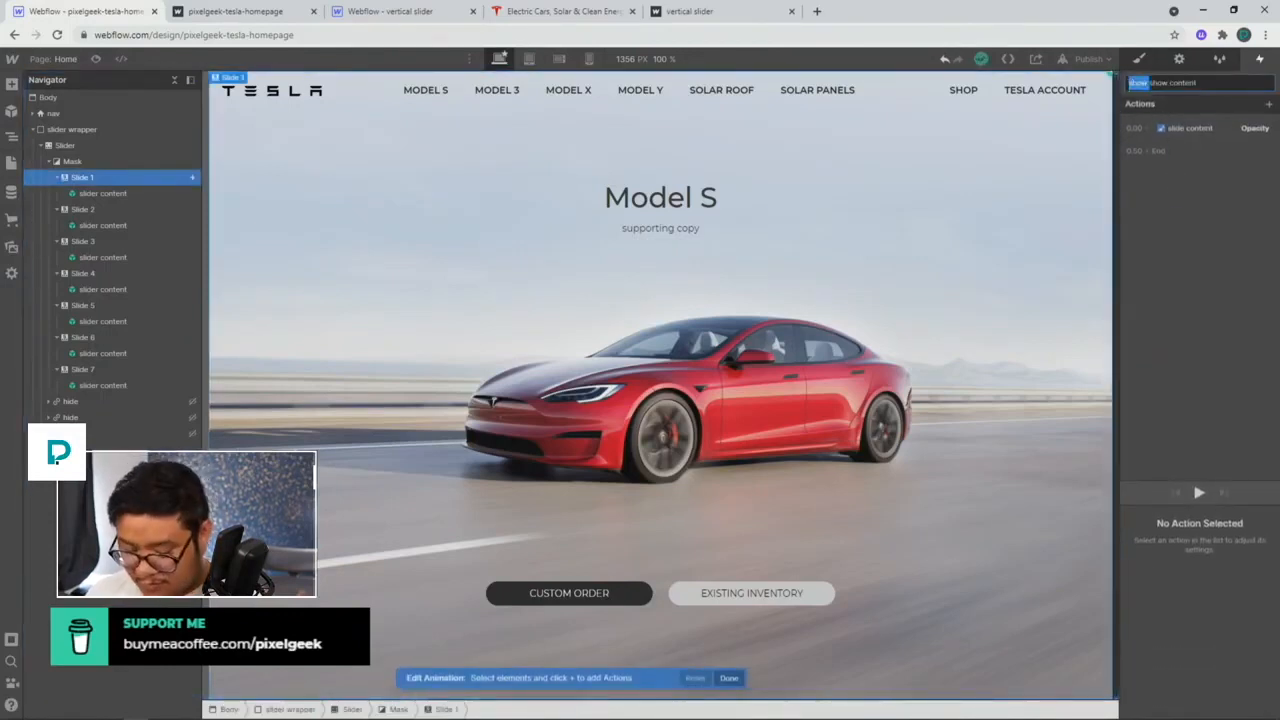
{"action": "type", "text": "slide"}
{"action": "left_click", "coordinate": [1201, 124]}
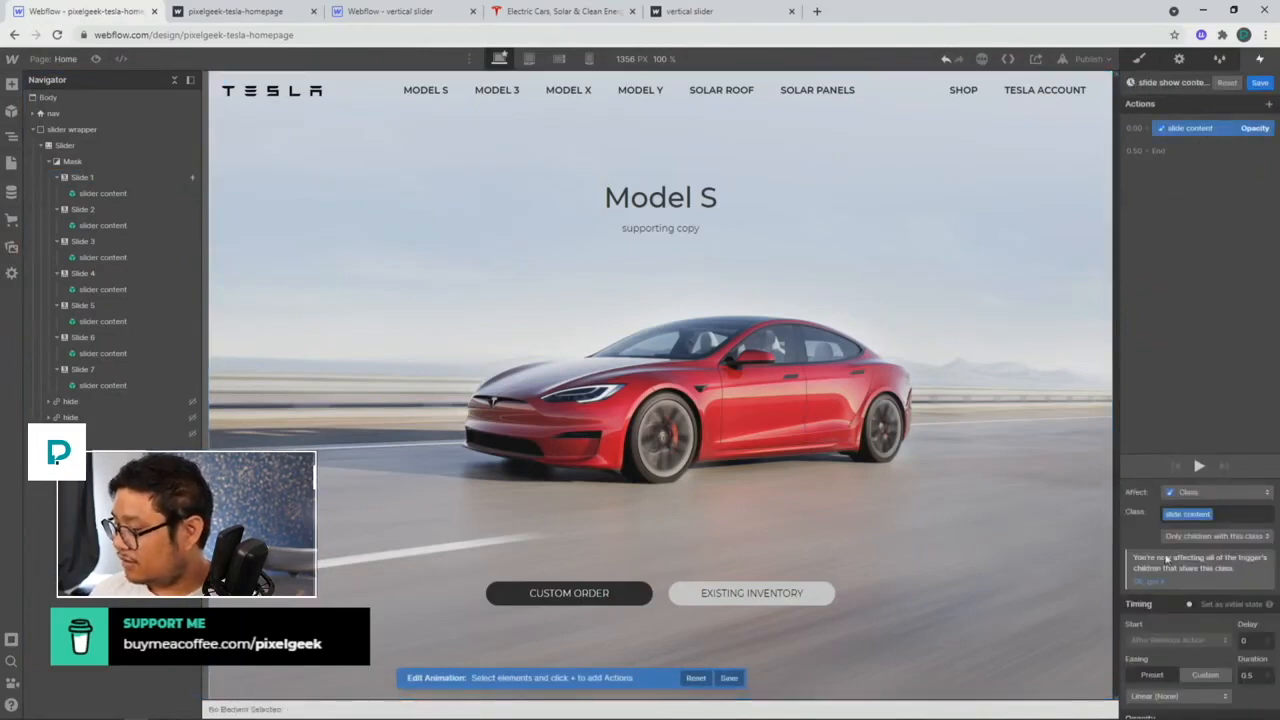
{"action": "left_click", "coordinate": [1150, 696]}
{"action": "left_click", "coordinate": [1175, 92]}
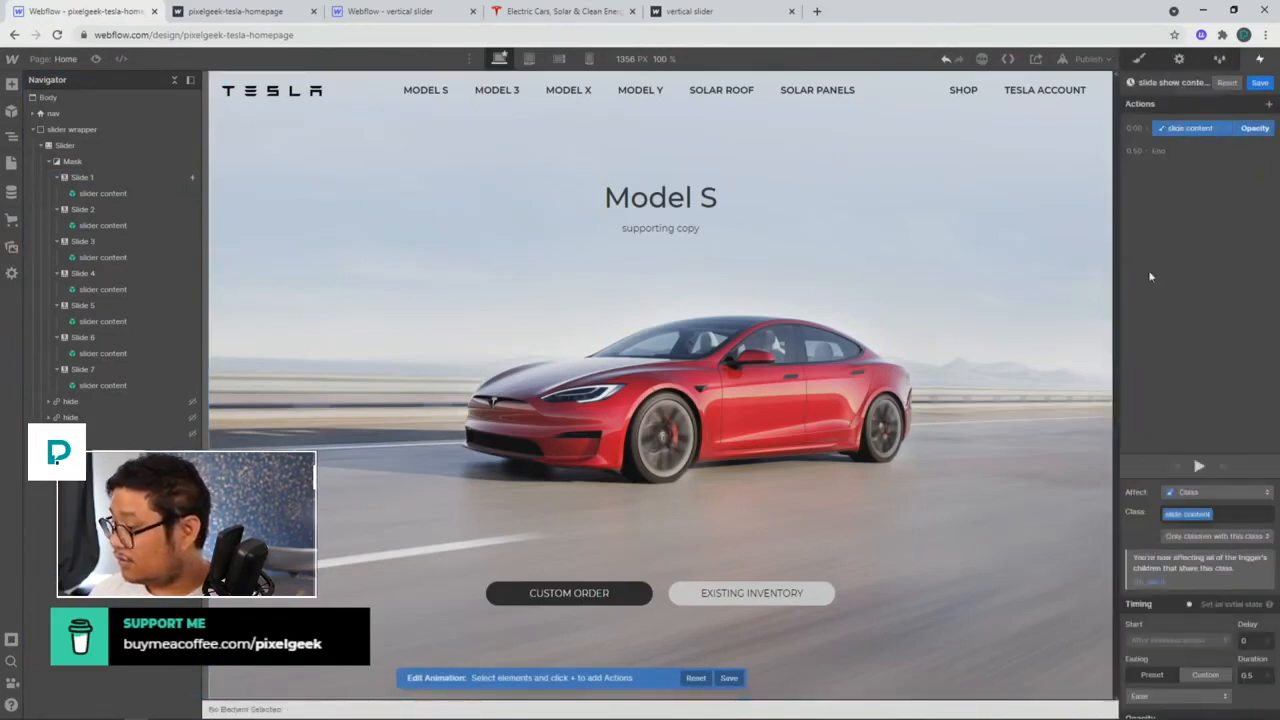
{"action": "scroll", "coordinate": [1203, 587], "scroll_direction": "down", "scroll_amount": 1}
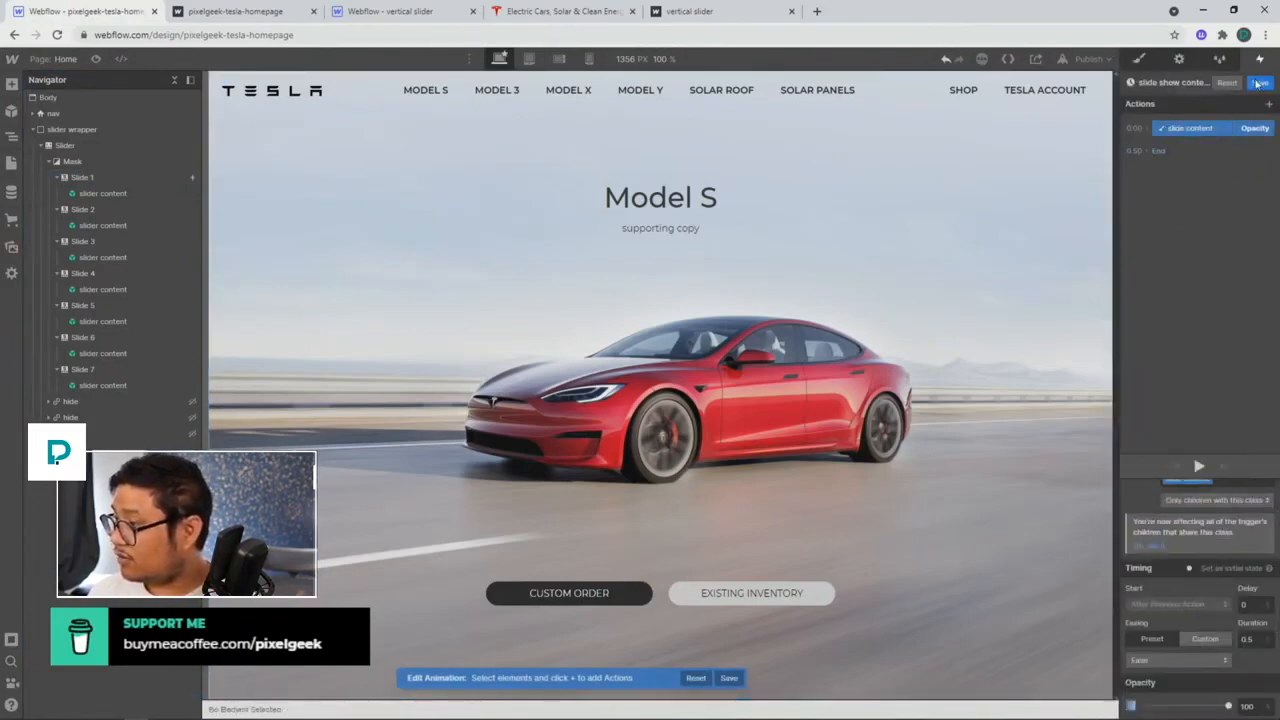
{"action": "left_click", "coordinate": [1259, 82]}
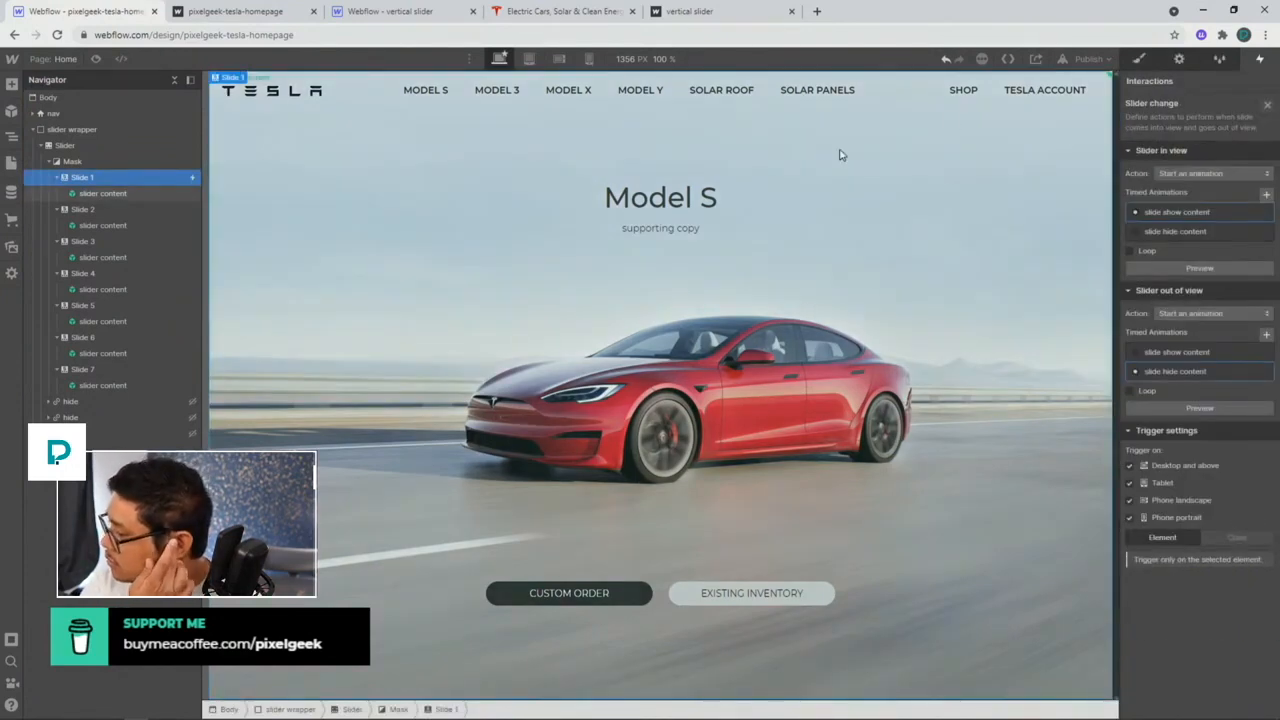
{"action": "left_click", "coordinate": [1138, 59]}
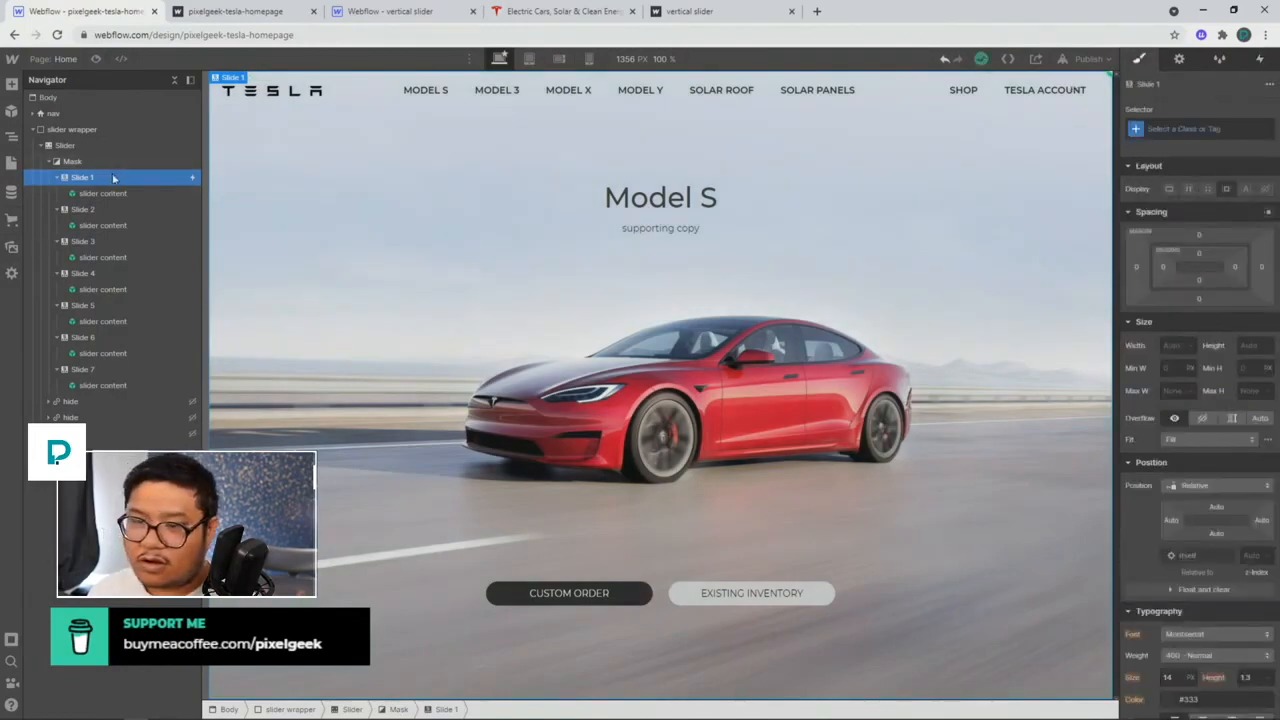
Step: Create the 'slide' class on Slide 1 and apply it to Slides 2 and 3
{"action": "left_click", "coordinate": [1184, 126]}
{"action": "type", "text": "slide"}
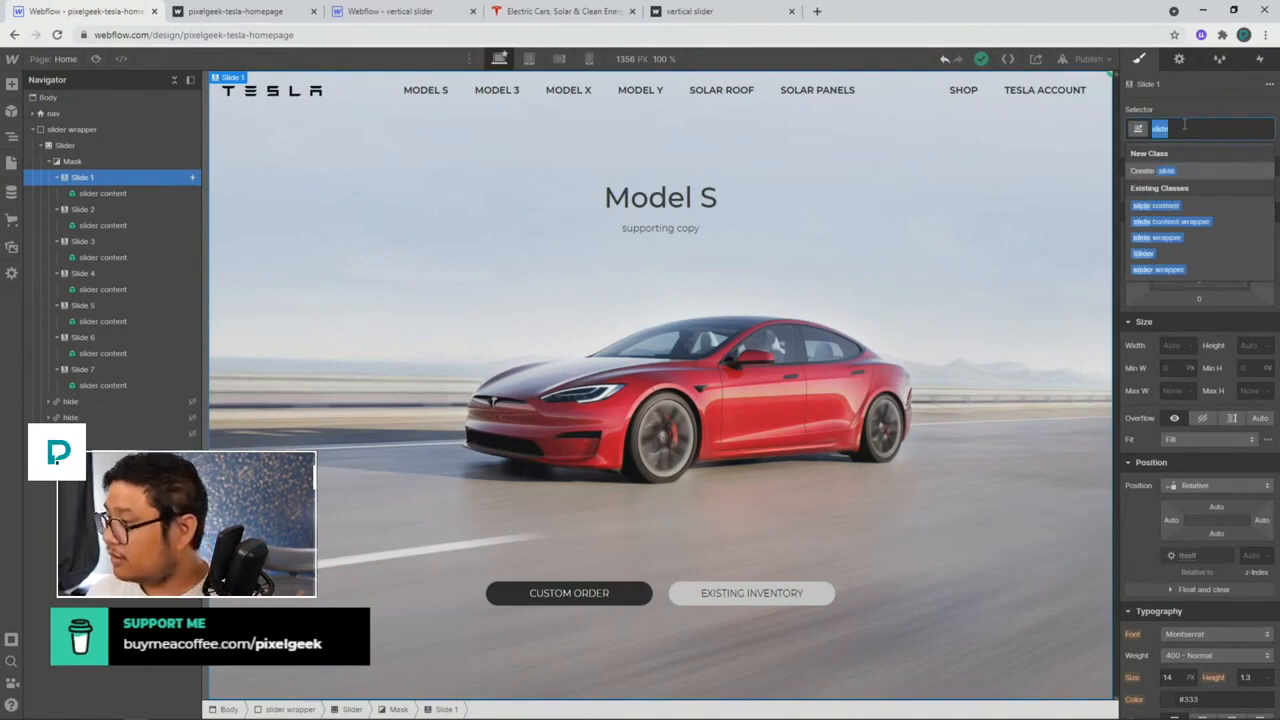
{"action": "key", "text": "Return"}
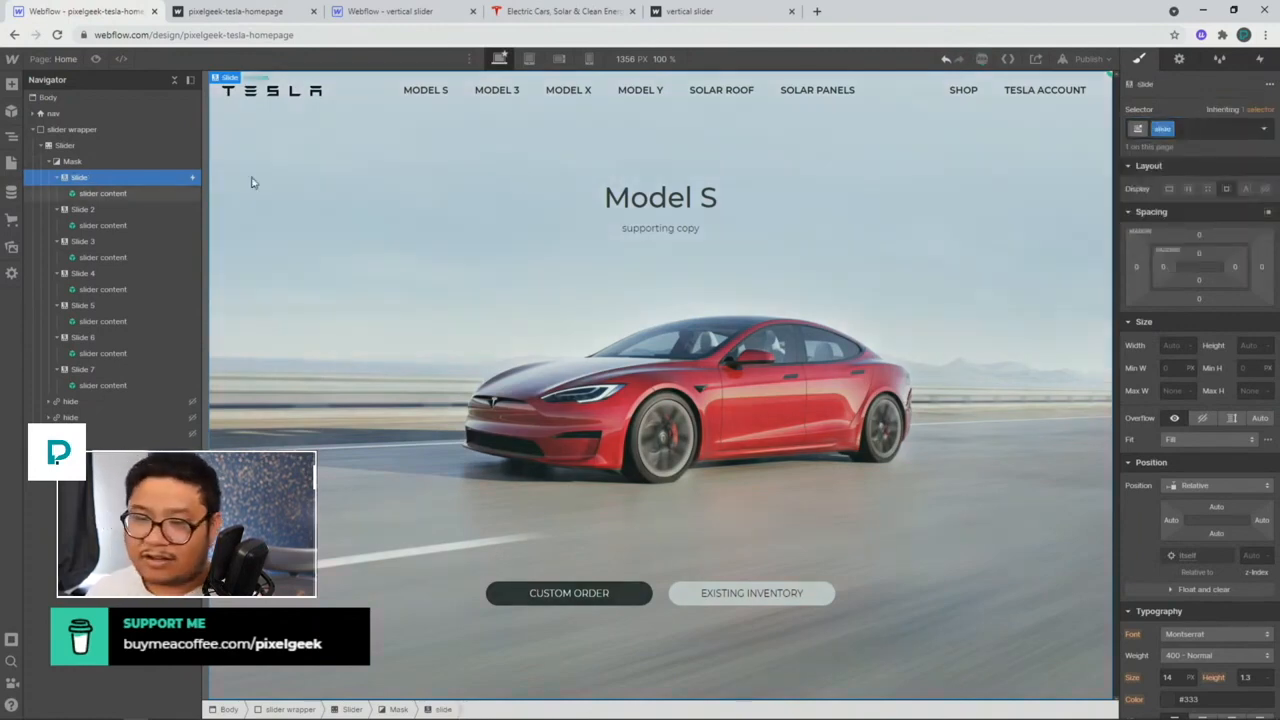
{"action": "left_click", "coordinate": [83, 209]}
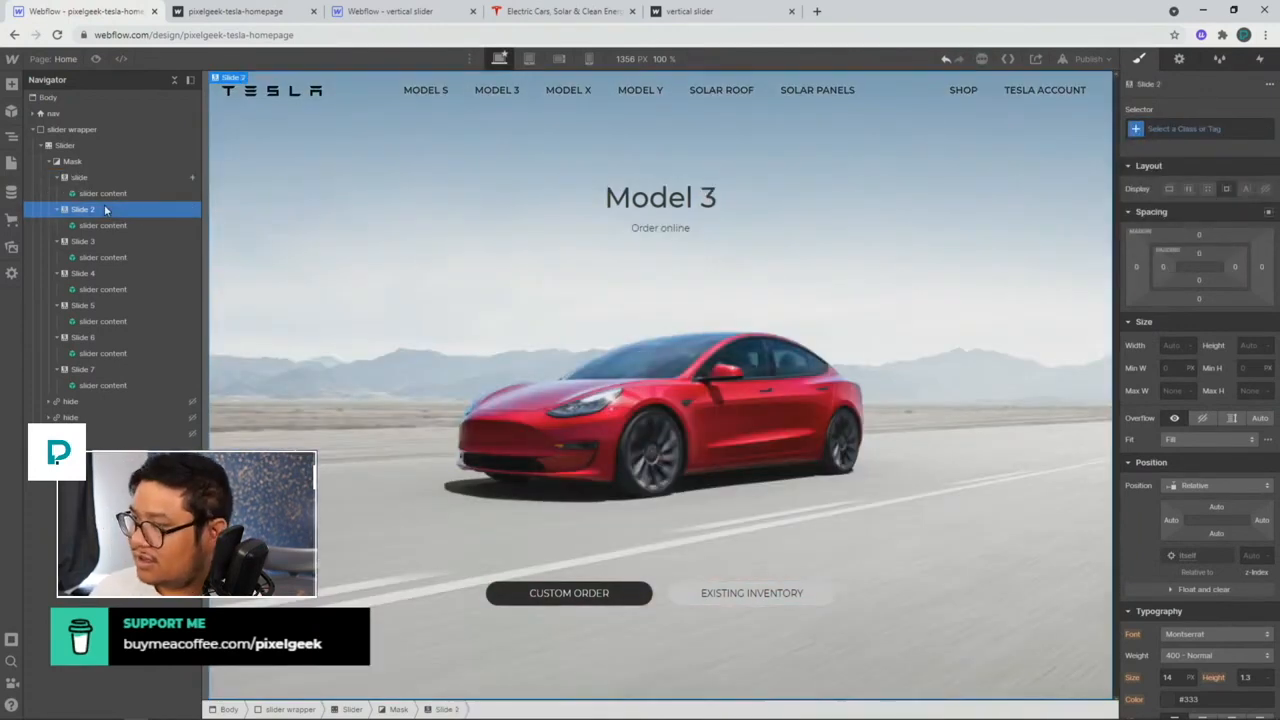
{"action": "key", "text": "ctrl+Return"}
{"action": "type", "text": "slide"}
{"action": "key", "text": "Return"}
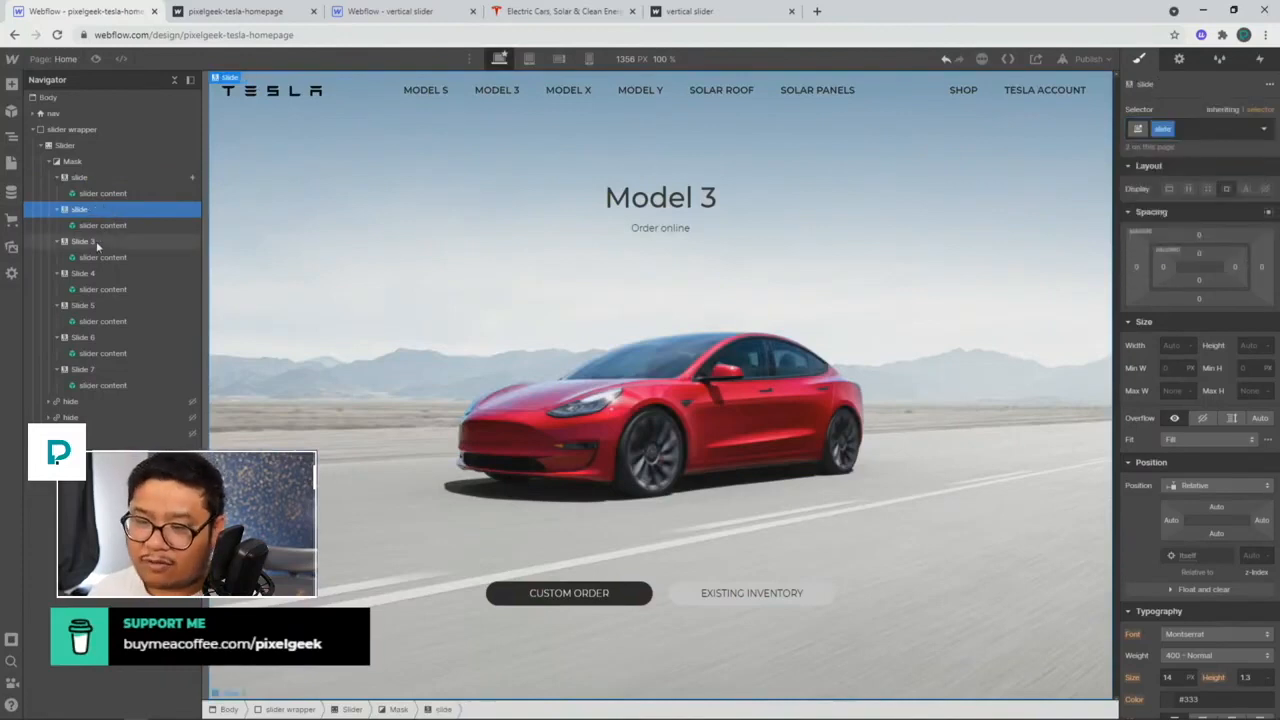
{"action": "left_click", "coordinate": [97, 242]}
{"action": "key", "text": "ctrl+Return"}
{"action": "type", "text": "slide"}
{"action": "key", "text": "Return"}
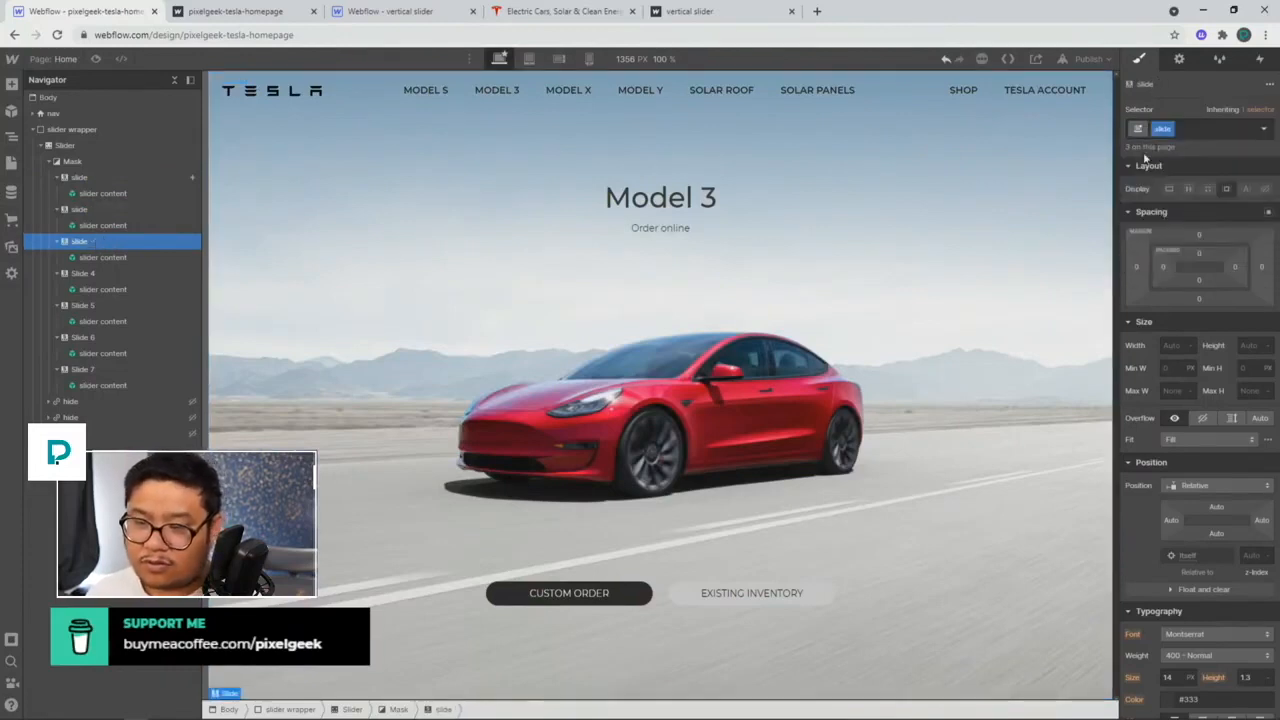
Step: Apply the 'slide' class to Slides 4 through 7
{"action": "left_click", "coordinate": [106, 274]}
{"action": "key", "text": "ctrl+Return"}
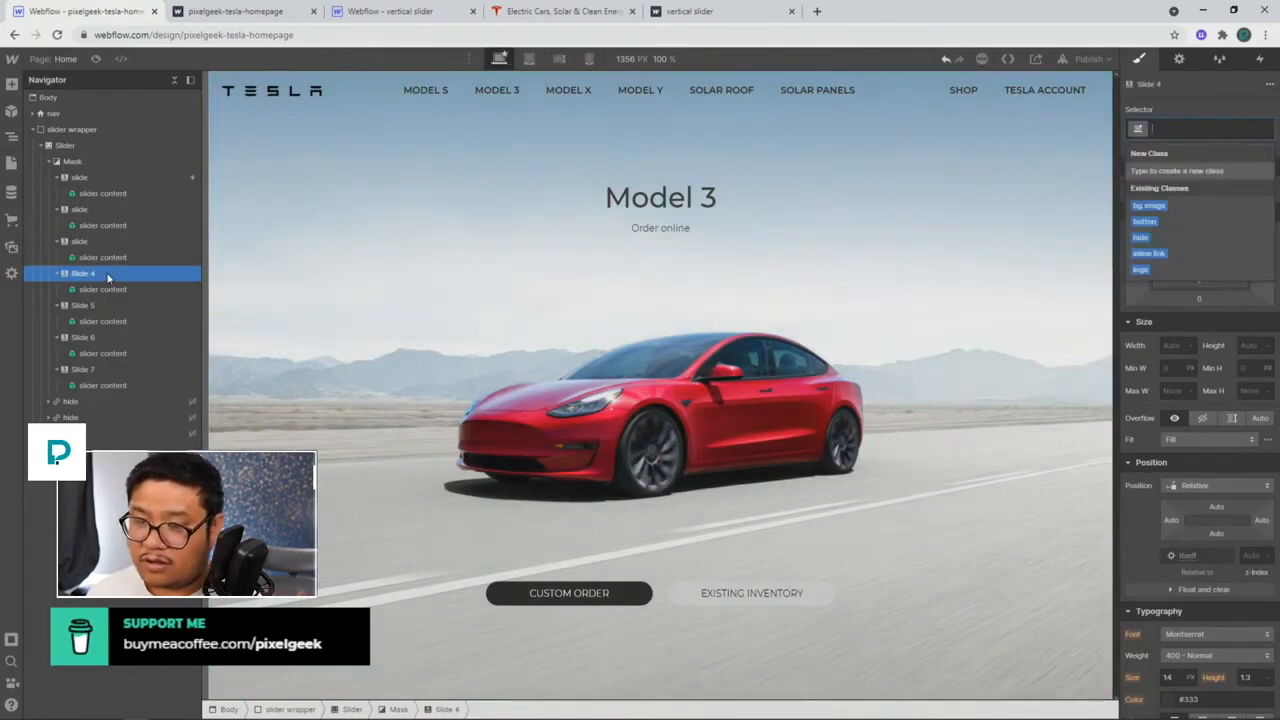
{"action": "type", "text": "slide"}
{"action": "key", "text": "Return"}
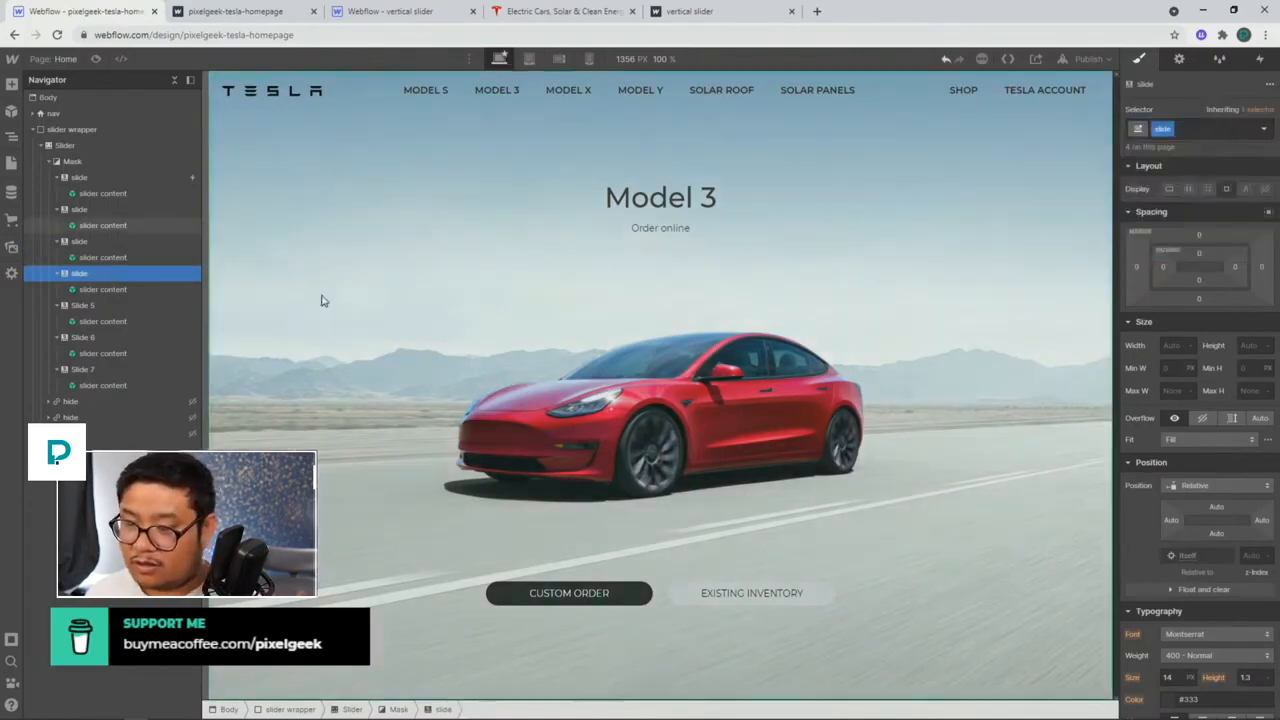
{"action": "left_click", "coordinate": [106, 308]}
{"action": "key", "text": "ctrl+Return"}
{"action": "type", "text": "slide"}
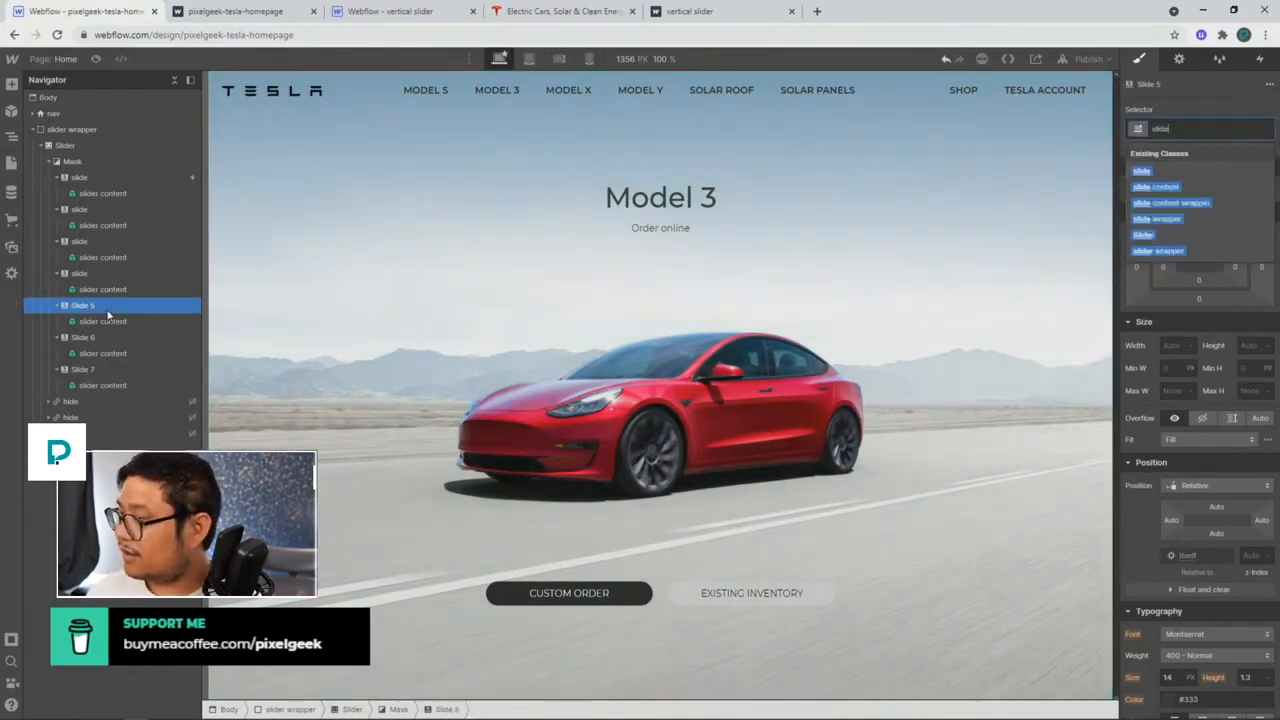
{"action": "key", "text": "Return"}
{"action": "key", "text": "Escape"}
{"action": "left_click", "coordinate": [109, 337]}
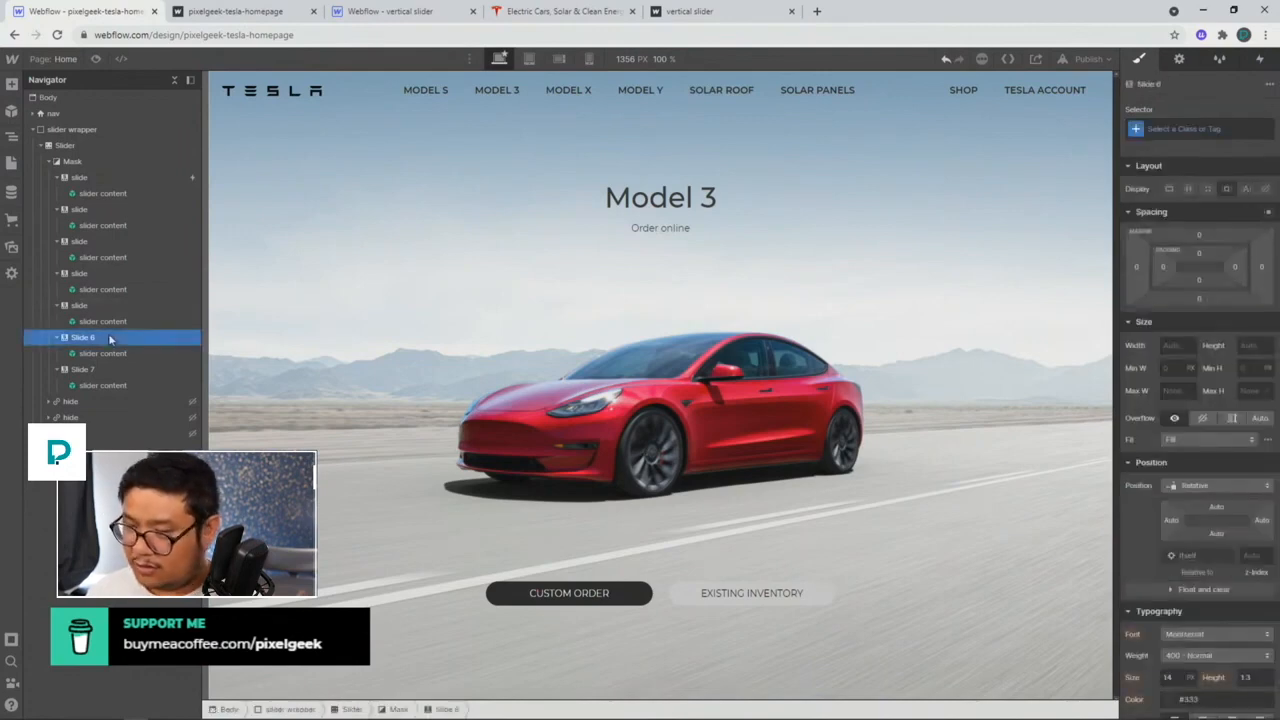
{"action": "key", "text": "ctrl+Return"}
{"action": "type", "text": "slide"}
{"action": "key", "text": "Return"}
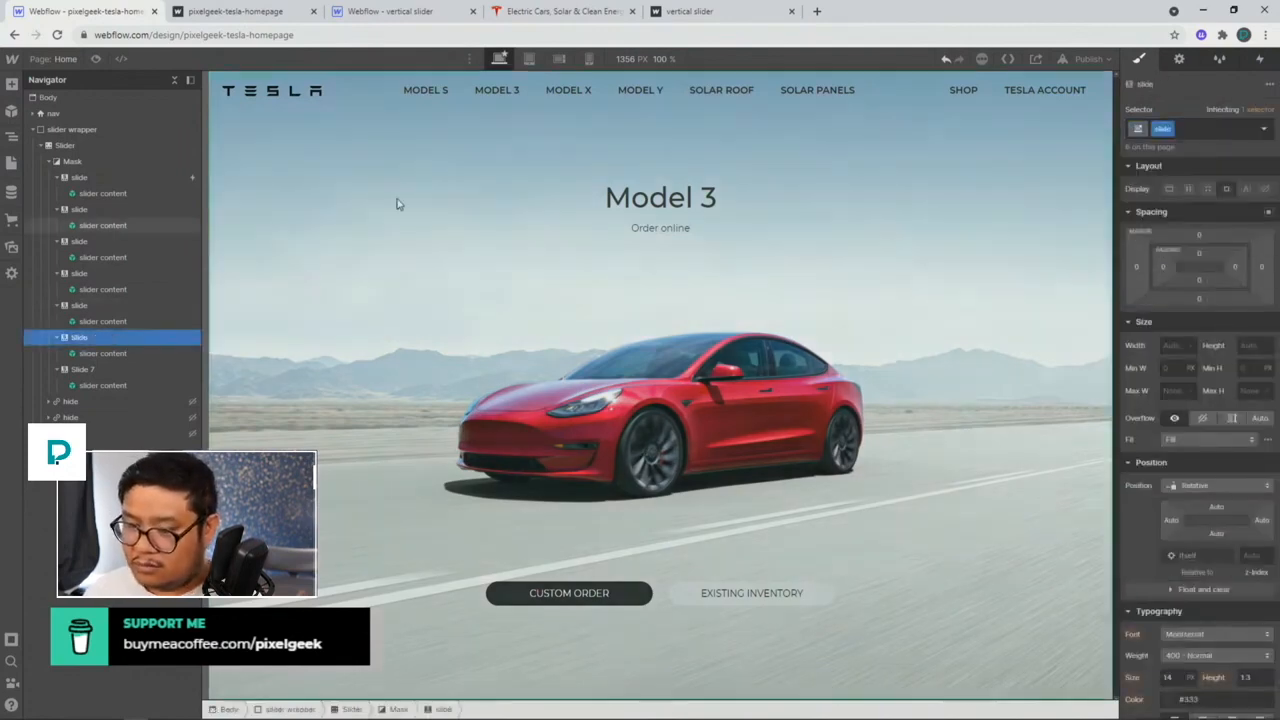
{"action": "left_click", "coordinate": [97, 369]}
{"action": "key", "text": "ctrl+Return"}
{"action": "type", "text": "slide"}
{"action": "key", "text": "Return"}
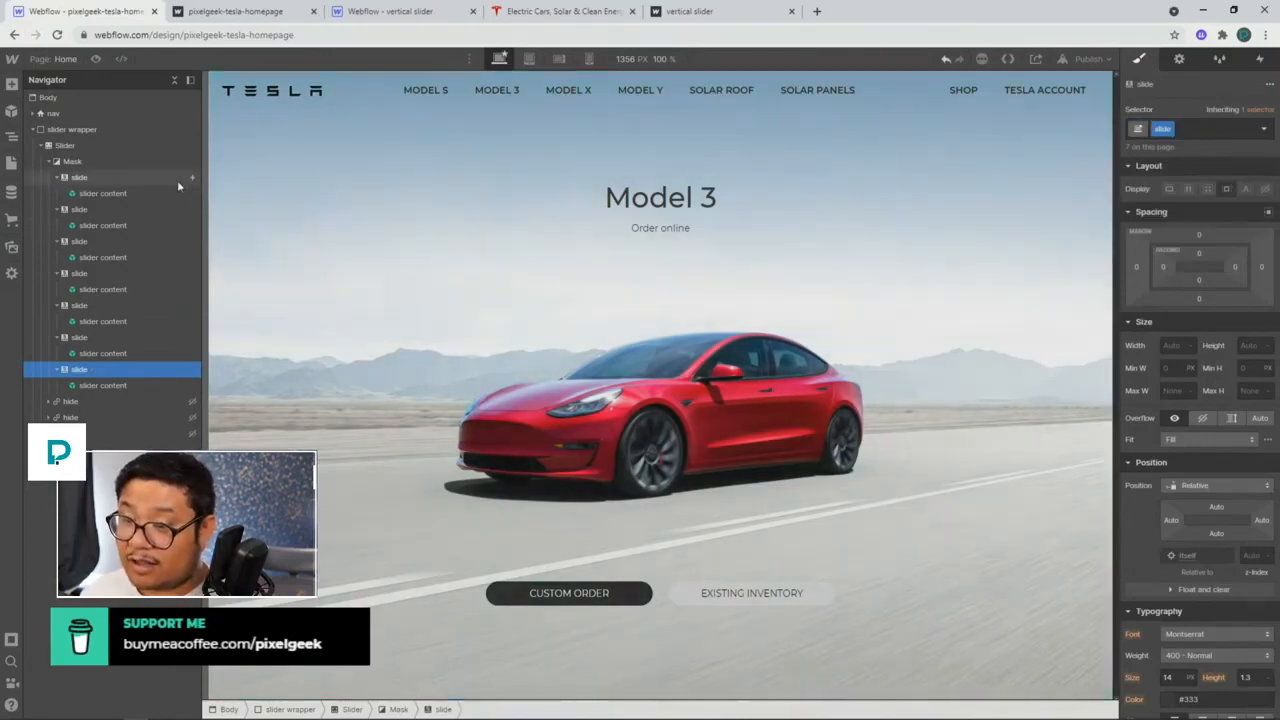
{"action": "left_click", "coordinate": [177, 179]}
Step: Switch the Slider change trigger from the single element to the 'slide' class
{"action": "left_click", "coordinate": [1259, 62]}
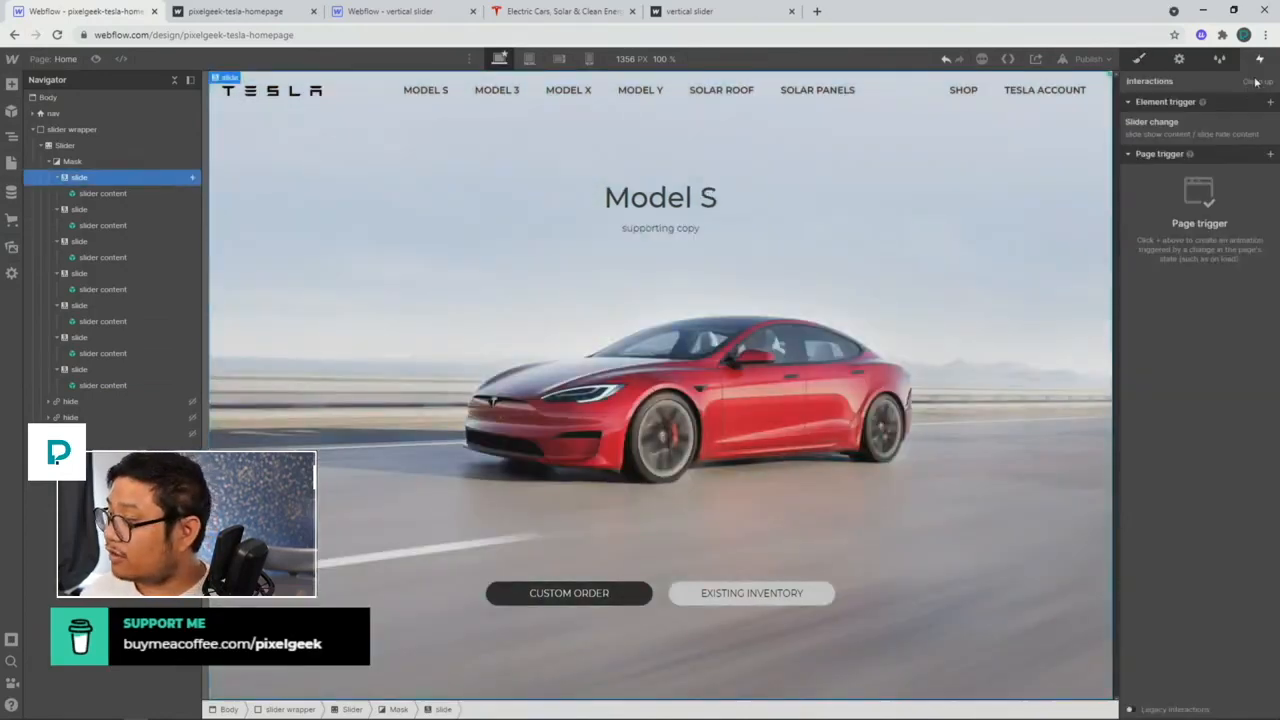
{"action": "left_click", "coordinate": [1155, 124]}
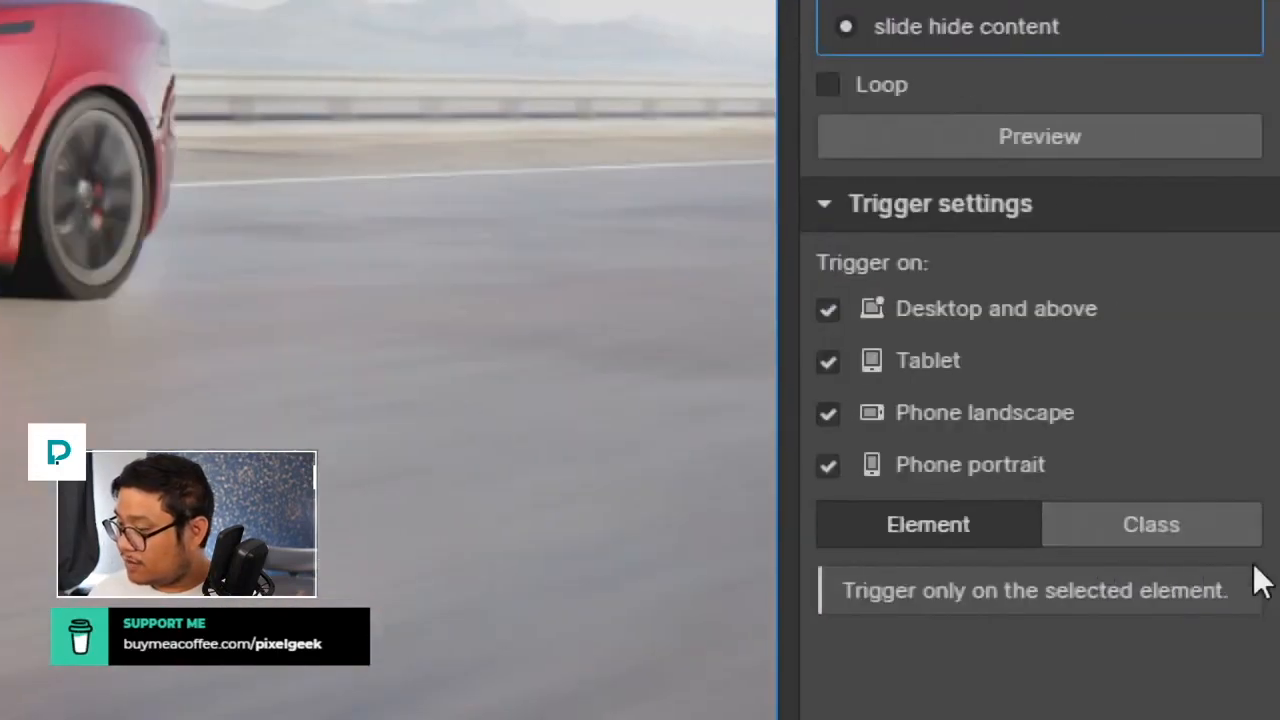
{"action": "left_click", "coordinate": [1155, 531]}
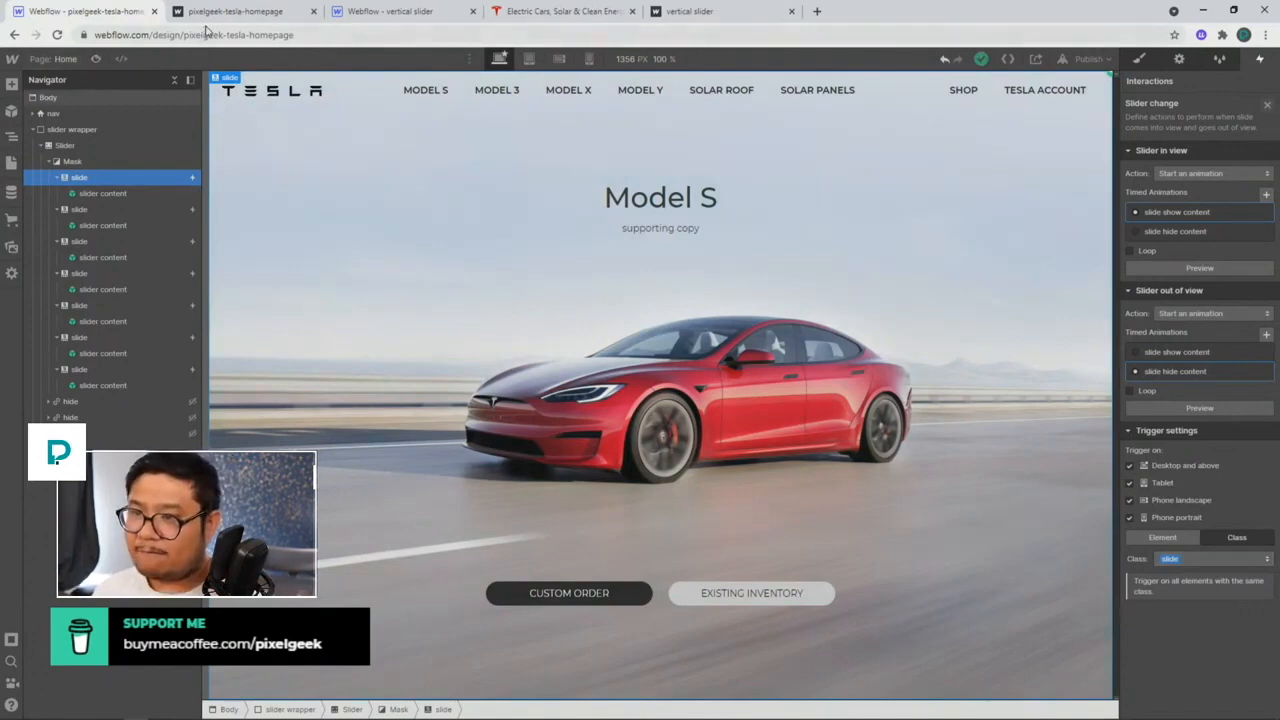
Step: Publish the site to its webflow.io domain and reload the live page
{"action": "left_click", "coordinate": [1093, 61]}
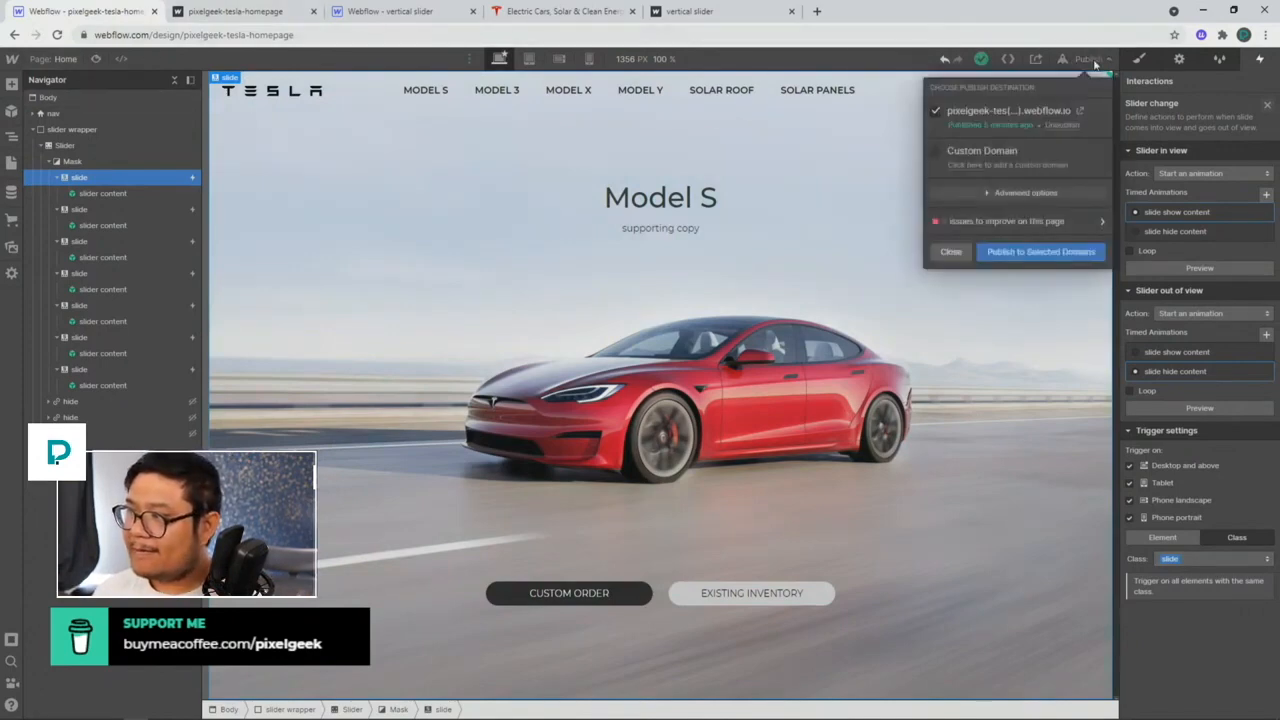
{"action": "left_click", "coordinate": [1041, 251]}
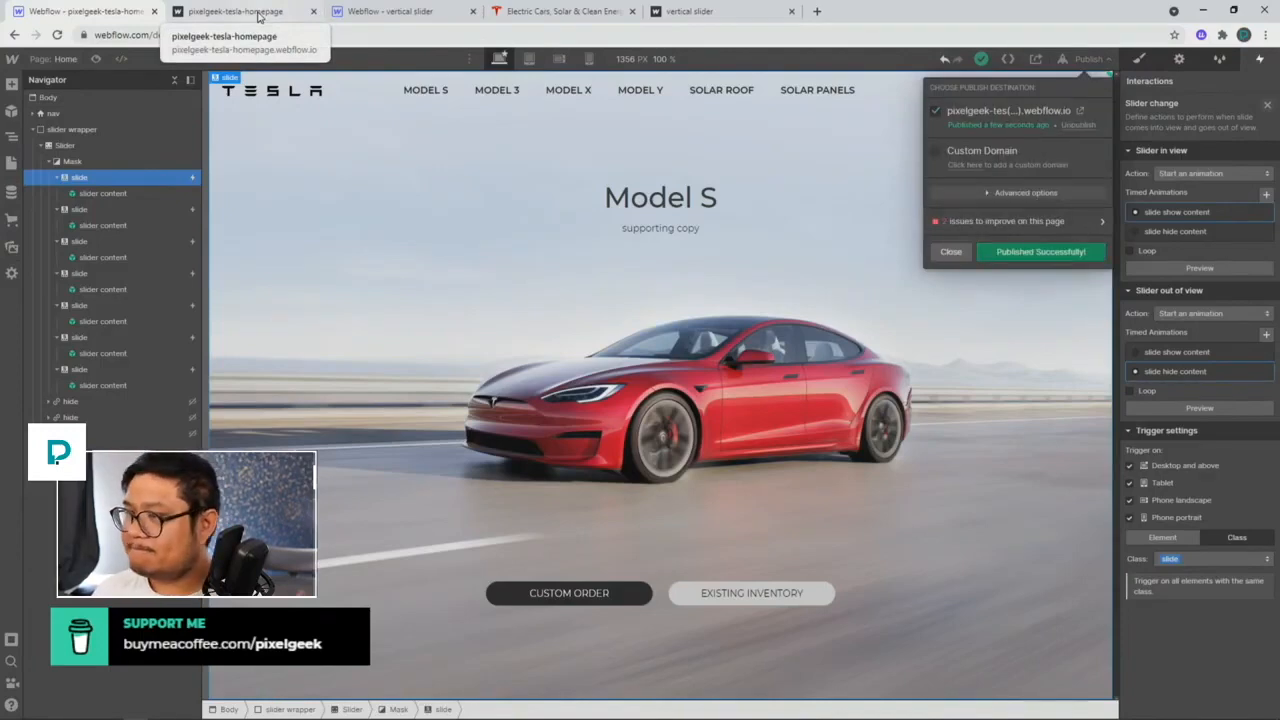
{"action": "left_click", "coordinate": [258, 16]}
{"action": "left_click", "coordinate": [58, 35]}
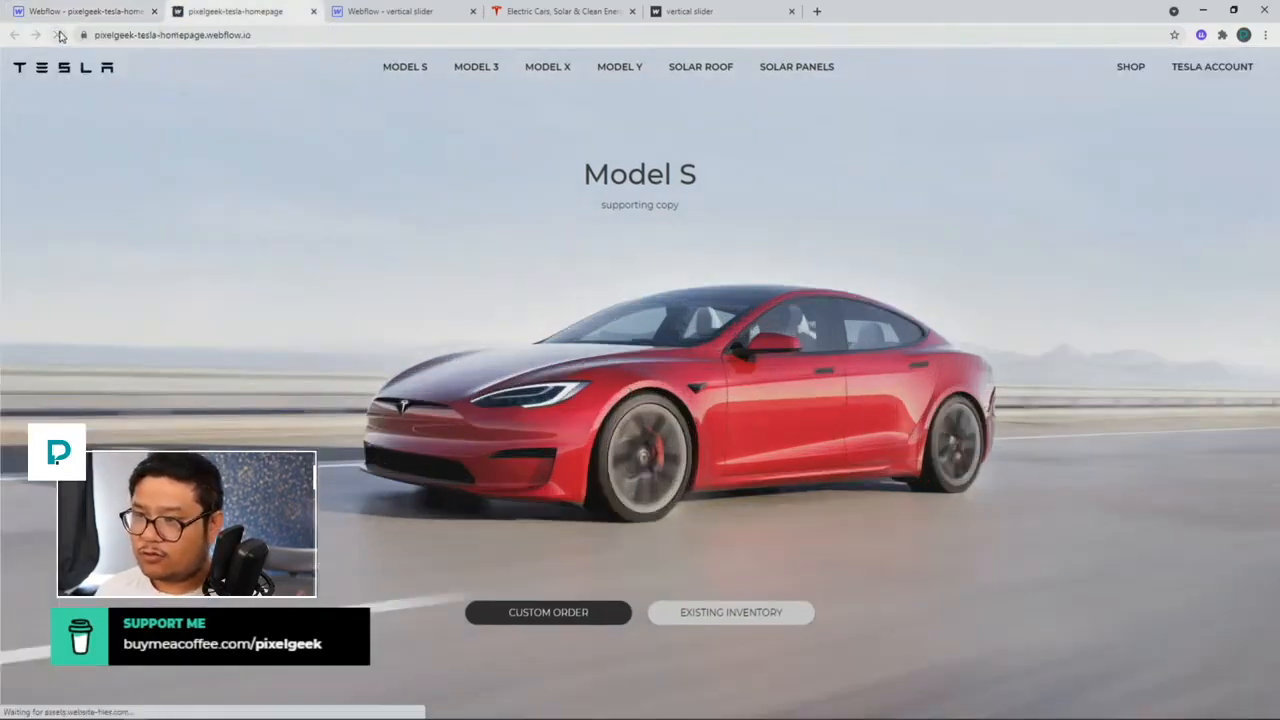
Step: Scroll back and forth through the live slides to check the fades, then return to the Designer
{"action": "scroll", "coordinate": [312, 338], "scroll_direction": "down", "scroll_amount": 2}
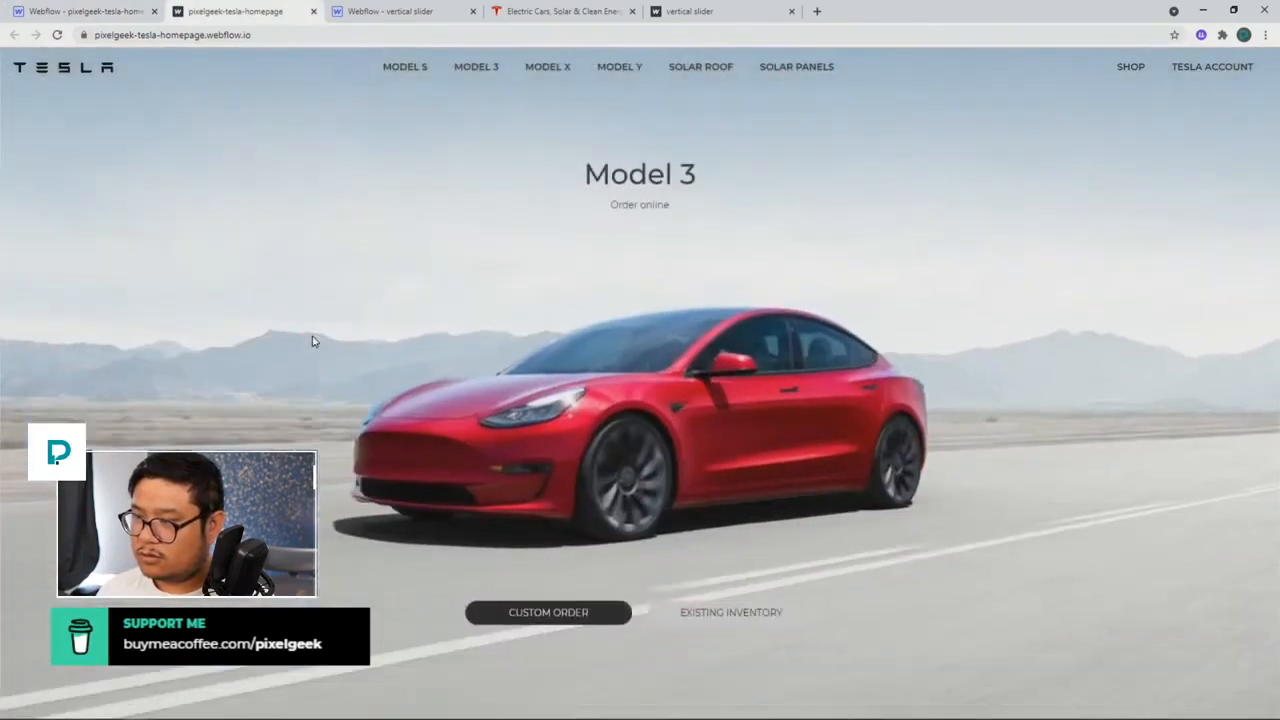
{"action": "scroll", "coordinate": [312, 341], "scroll_direction": "up", "scroll_amount": 2}
{"action": "scroll", "coordinate": [312, 341], "scroll_direction": "down", "scroll_amount": 2}
{"action": "scroll", "coordinate": [312, 341], "scroll_direction": "up", "scroll_amount": 2}
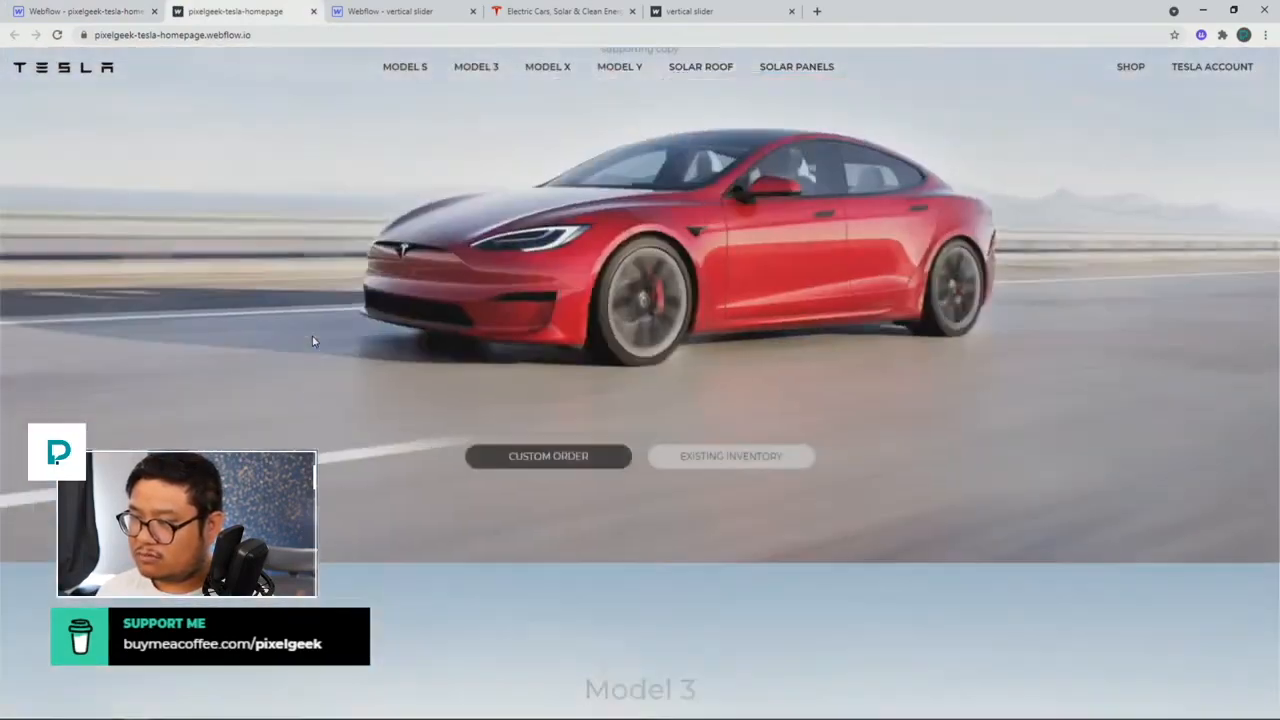
{"action": "scroll", "coordinate": [311, 337], "scroll_direction": "down", "scroll_amount": 2}
{"action": "scroll", "coordinate": [311, 337], "scroll_direction": "up", "scroll_amount": 2}
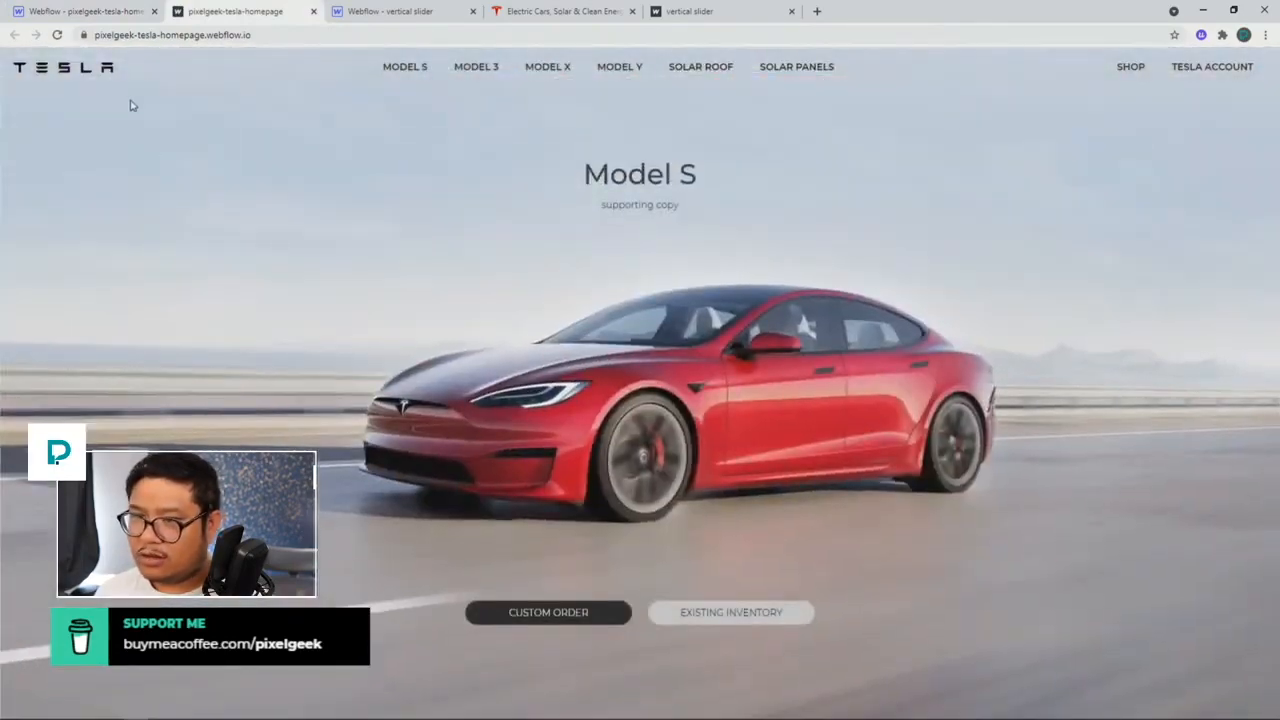
{"action": "left_click", "coordinate": [115, 13]}
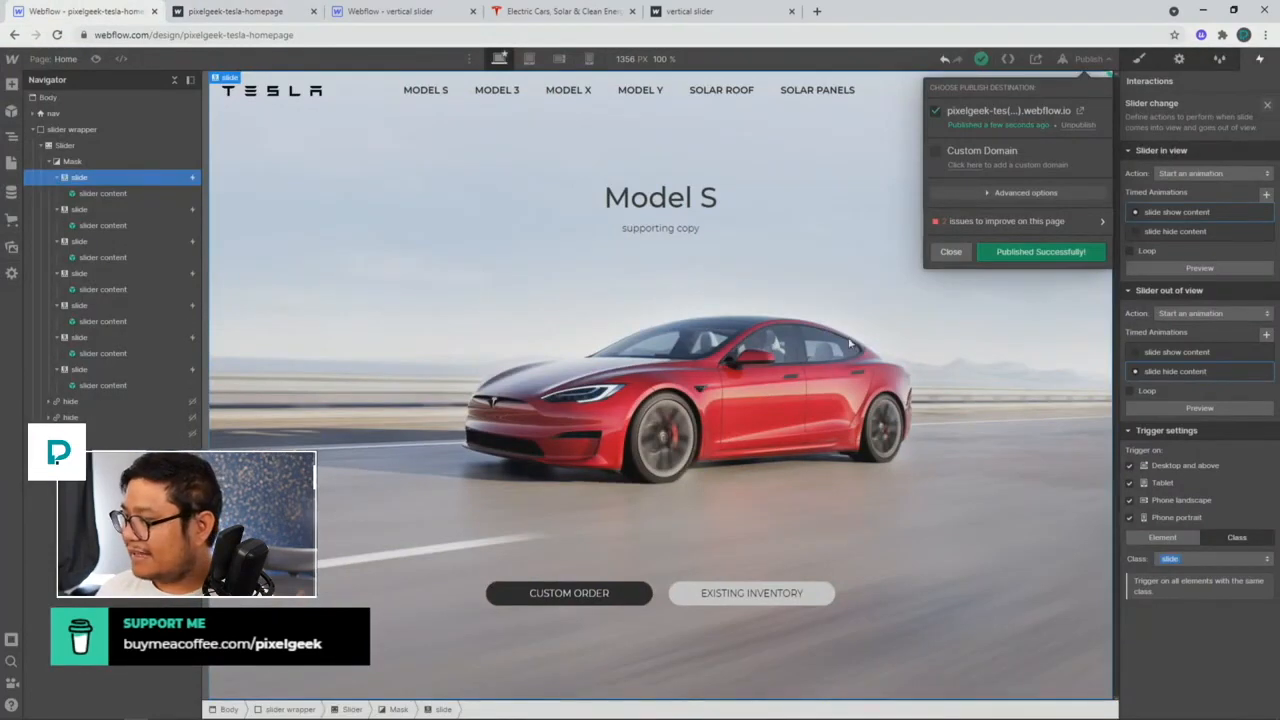
Step: Give the slide content opacity action in 'slide show content' a 0.5 s delay and save
{"action": "left_click", "coordinate": [1185, 218]}
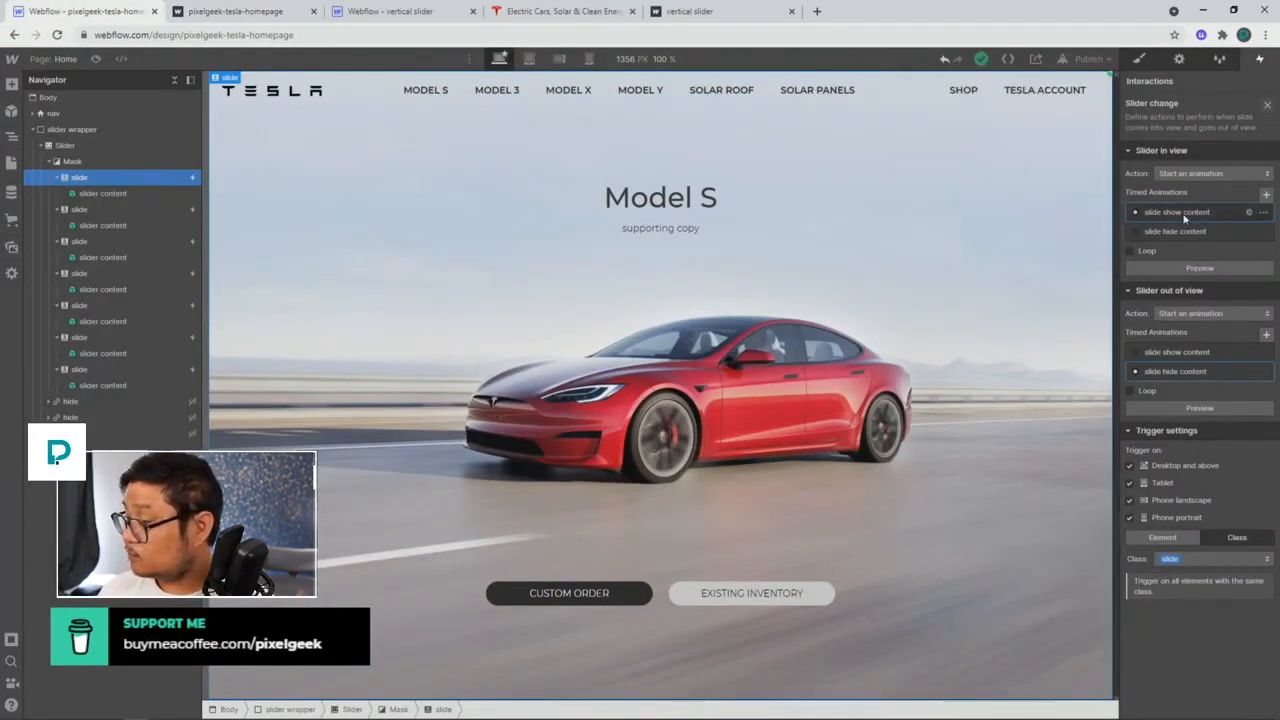
{"action": "left_click", "coordinate": [1185, 218]}
{"action": "left_click", "coordinate": [1178, 130]}
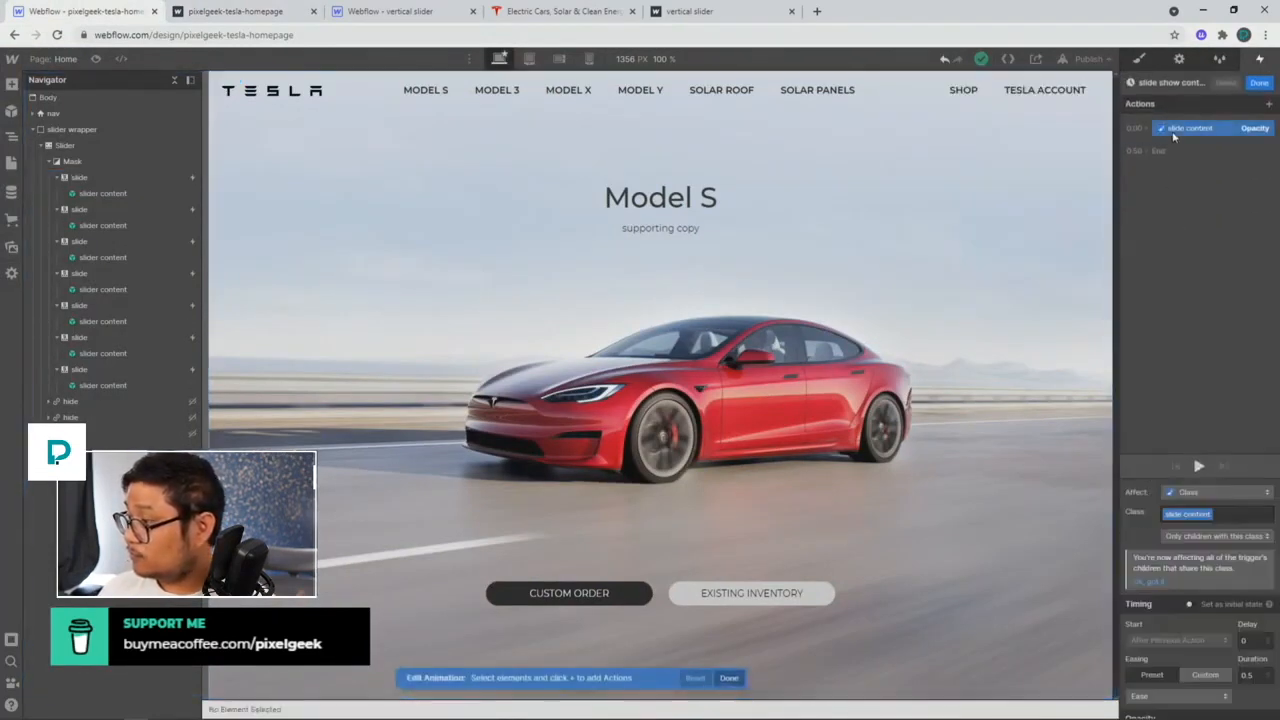
{"action": "scroll", "coordinate": [1232, 645], "scroll_direction": "down", "scroll_amount": 1}
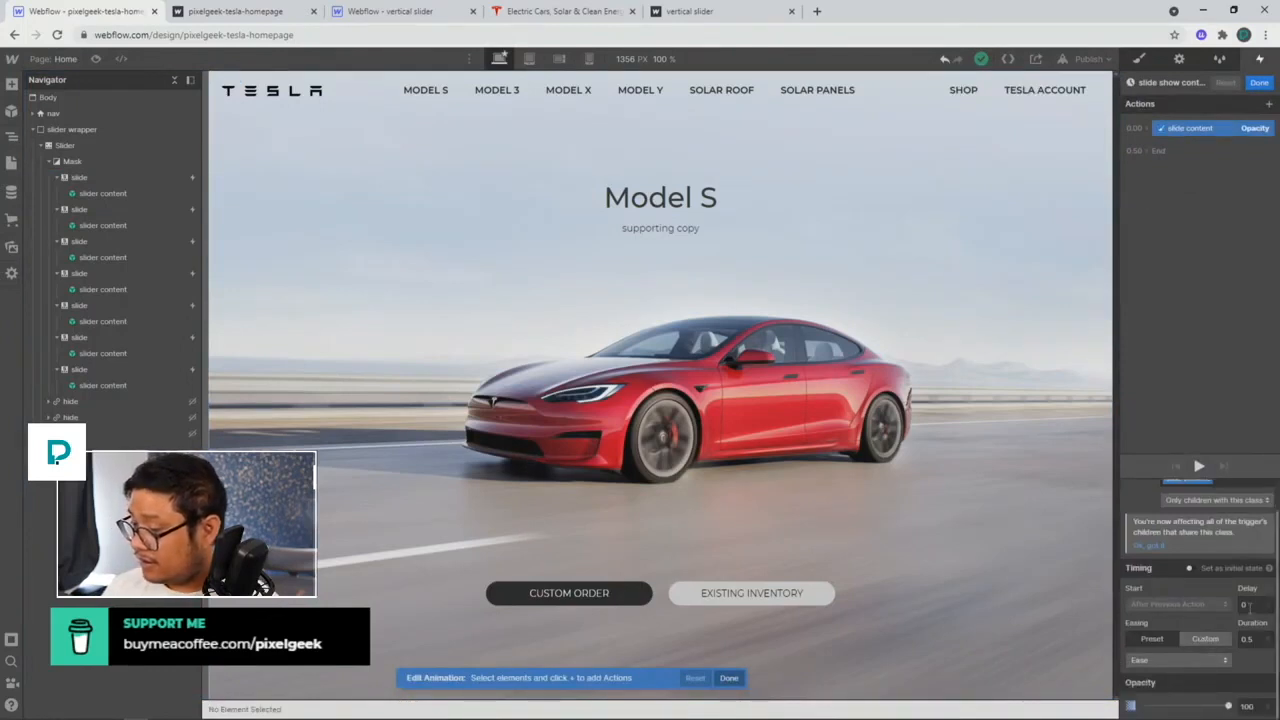
{"action": "left_click", "coordinate": [1246, 605]}
{"action": "type", "text": "0.5"}
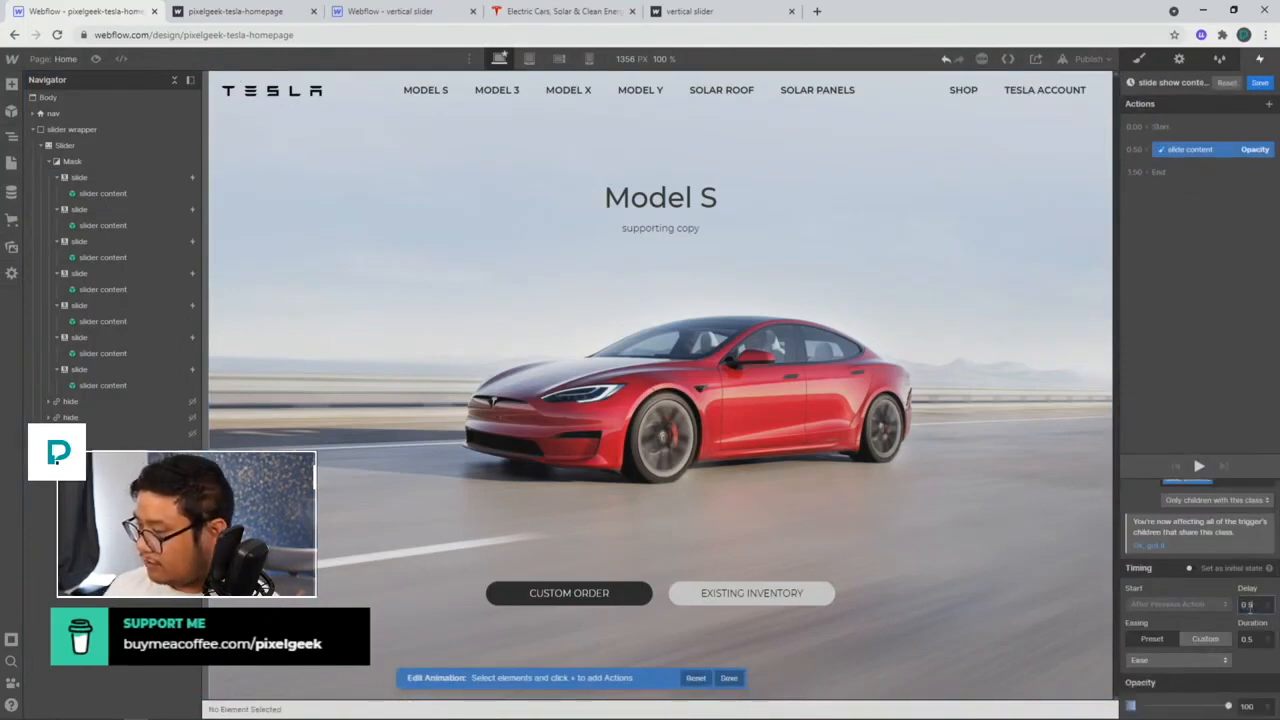
{"action": "left_click", "coordinate": [1256, 84]}
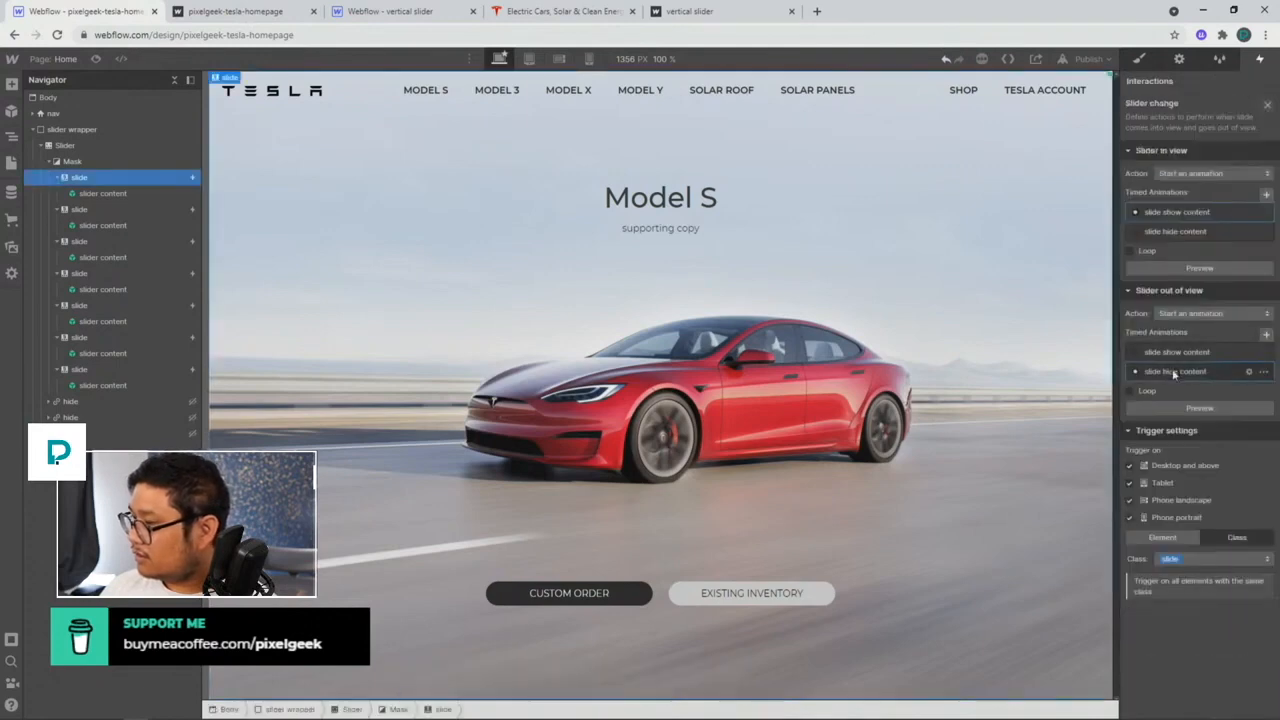
Step: Republish the site and reload the live page to check the delayed fade-in
{"action": "left_click", "coordinate": [1080, 60]}
{"action": "left_click", "coordinate": [1041, 251]}
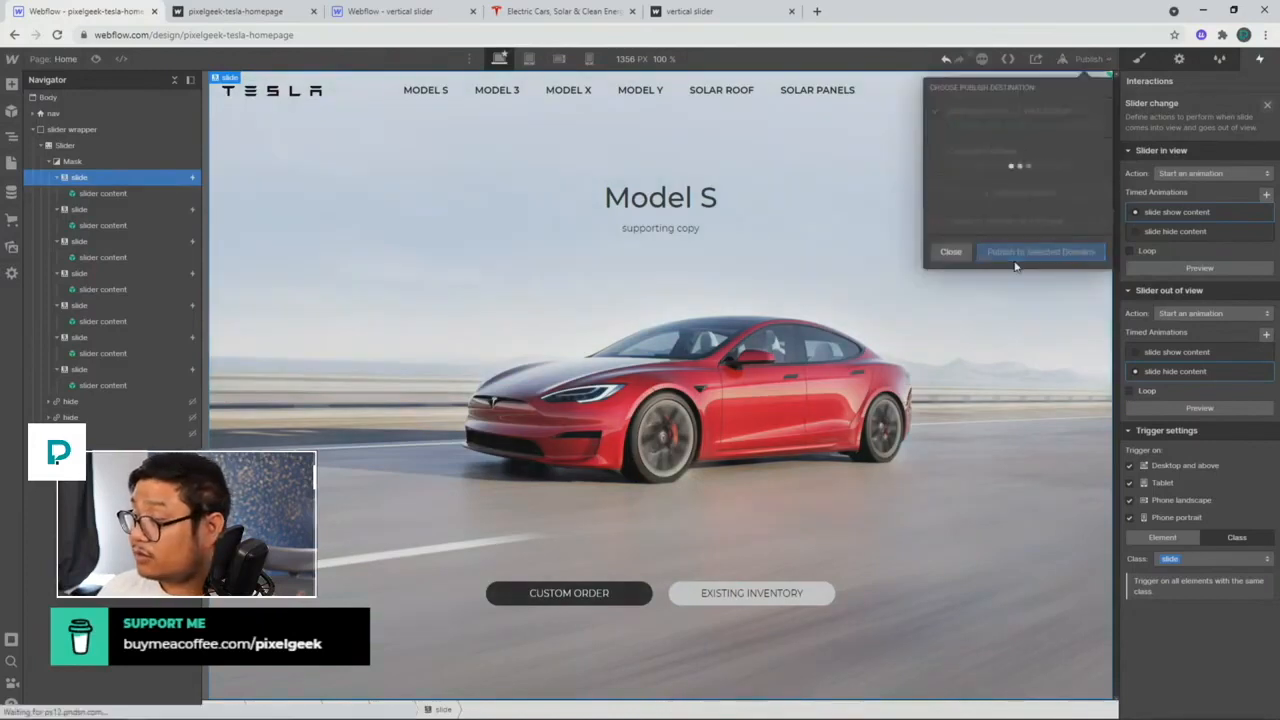
{"action": "left_click", "coordinate": [222, 13]}
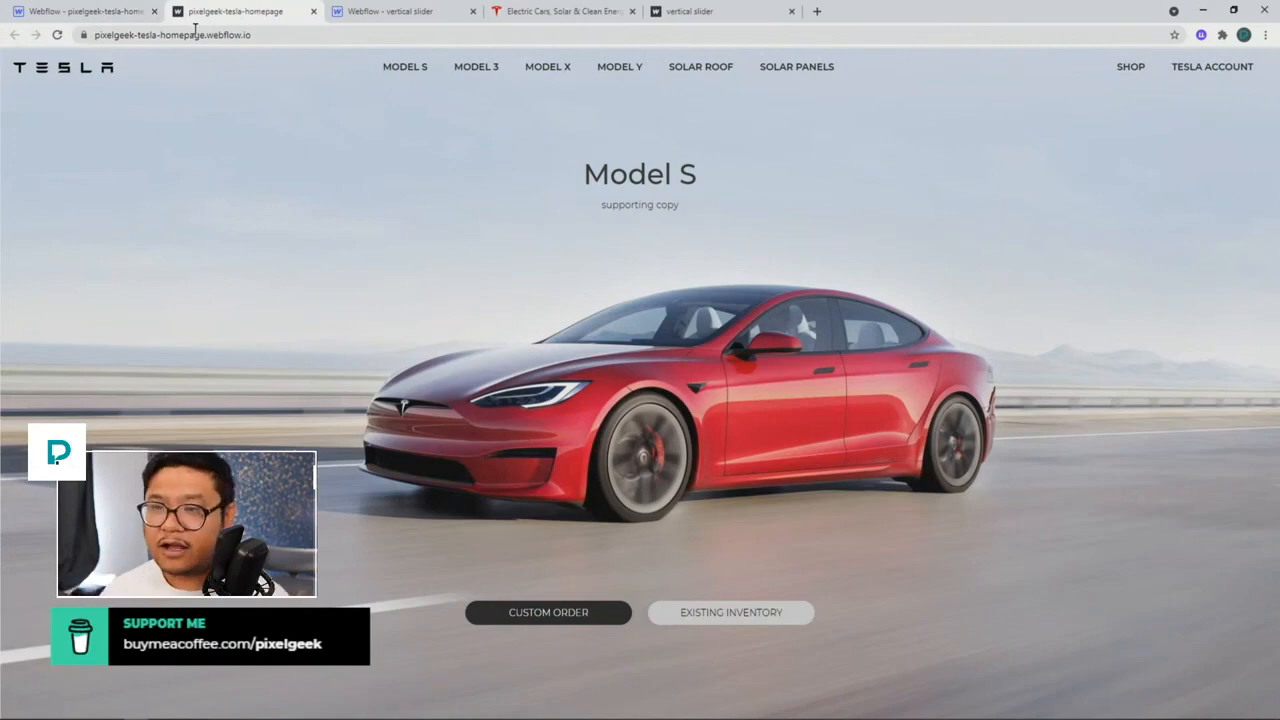
{"action": "left_click", "coordinate": [57, 34]}
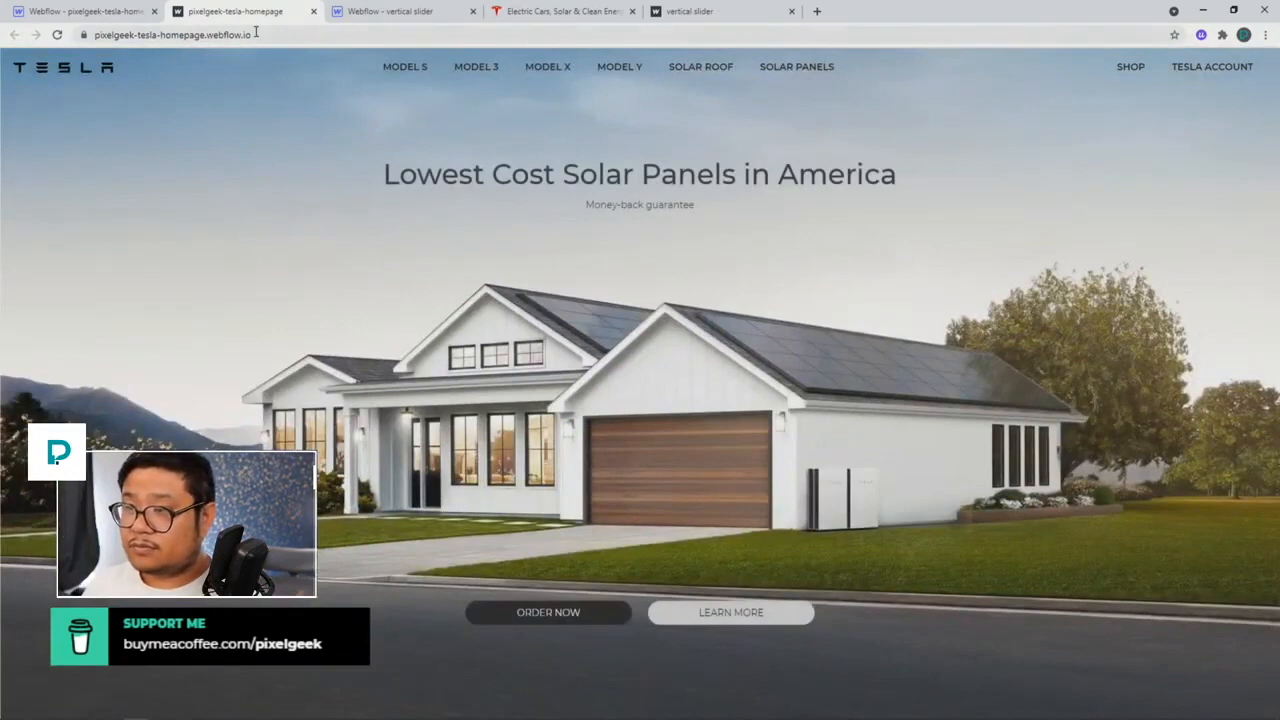
{"action": "left_click", "coordinate": [256, 32]}
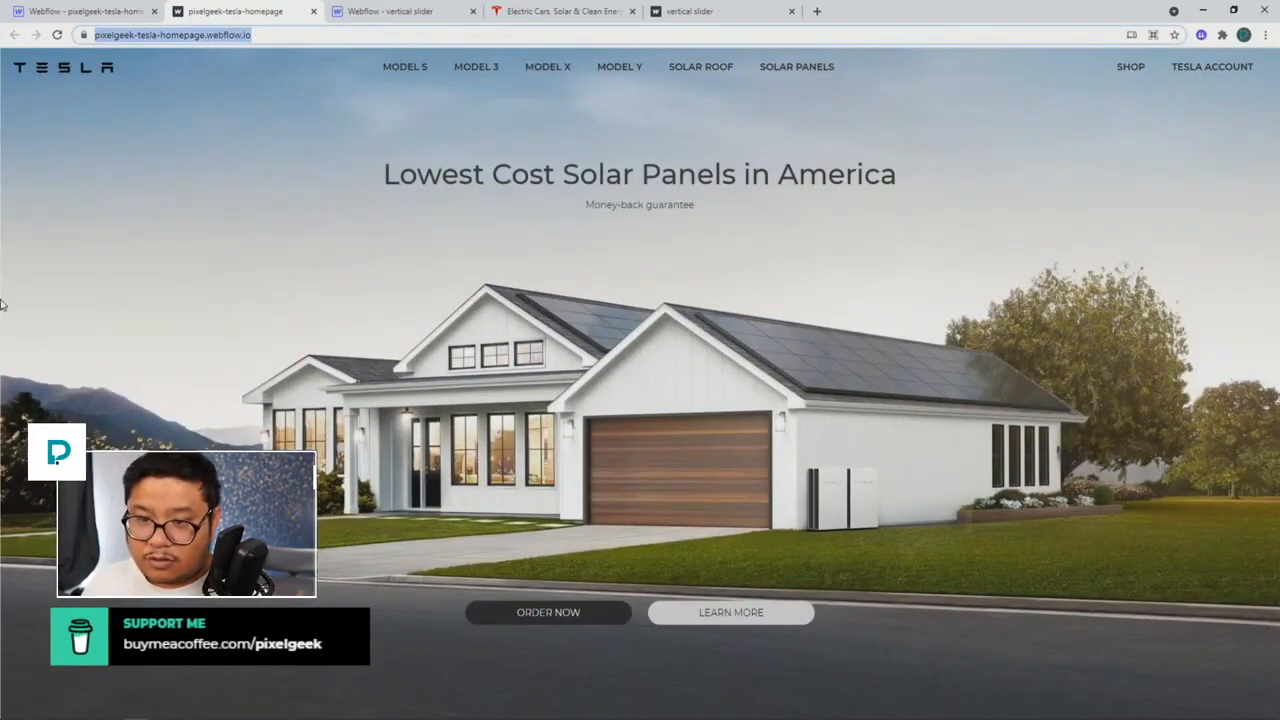
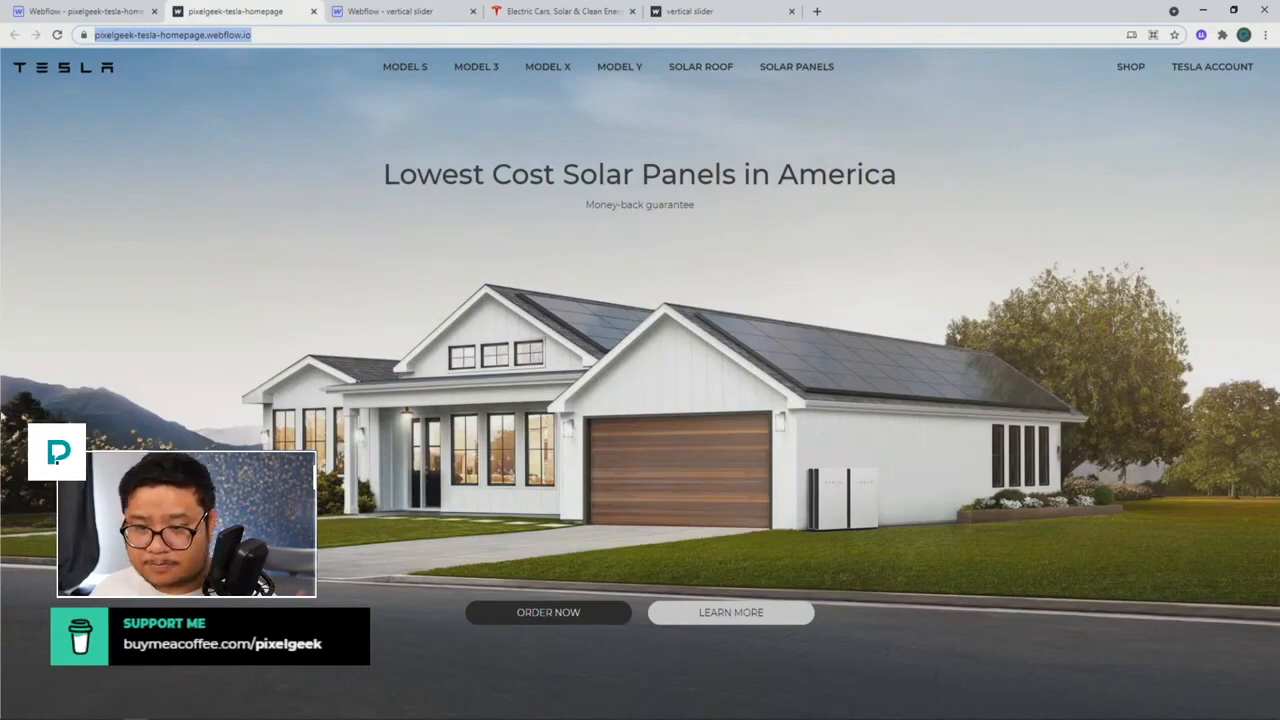
Step: Close the vertical slider designer and preview tabs
{"action": "left_click", "coordinate": [388, 18]}
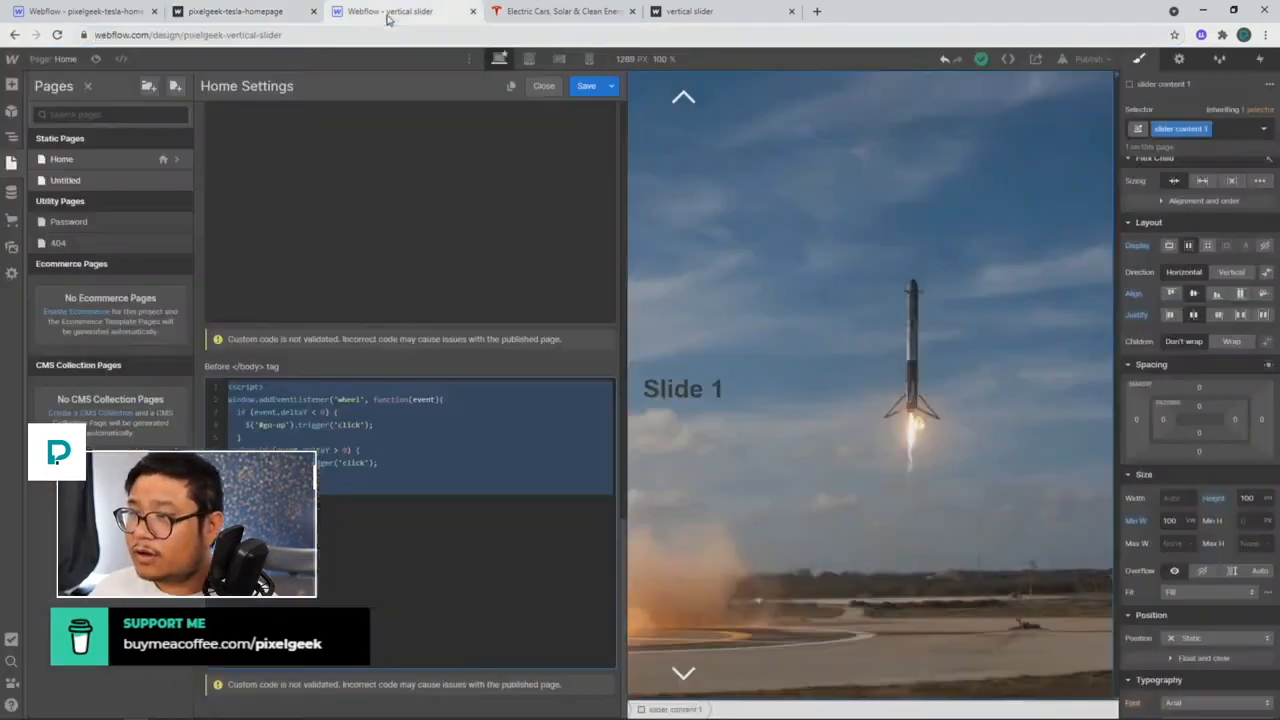
{"action": "left_click", "coordinate": [473, 12]}
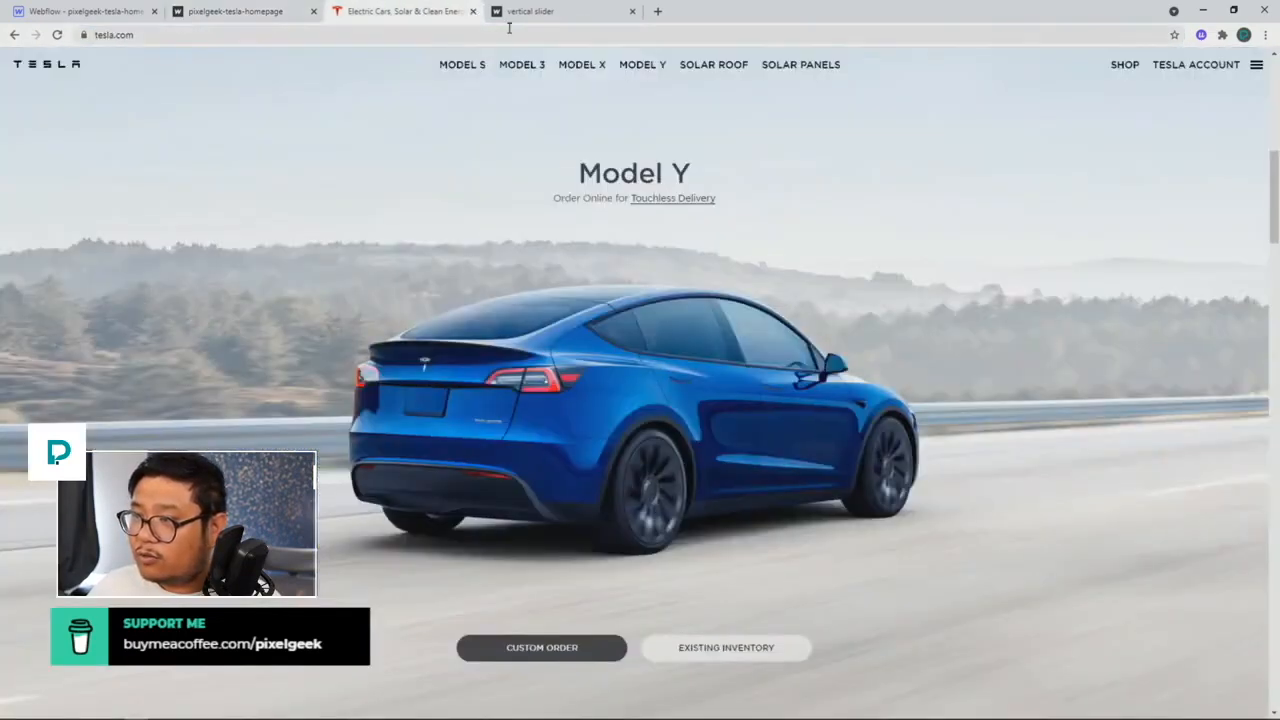
{"action": "left_click", "coordinate": [632, 11]}
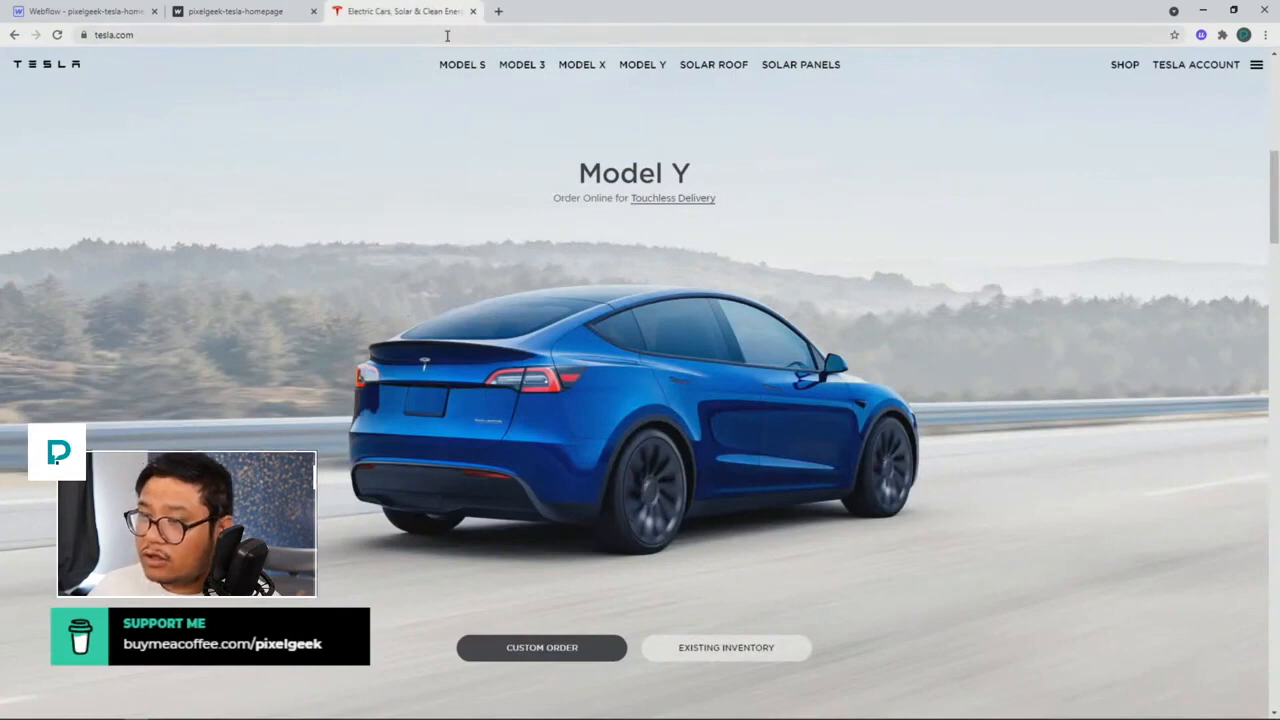
Step: Inspect tesla.com in DevTools, widening the view to study its navbar, then return to Webflow
{"action": "right_click", "coordinate": [344, 132]}
{"action": "left_click", "coordinate": [365, 375]}
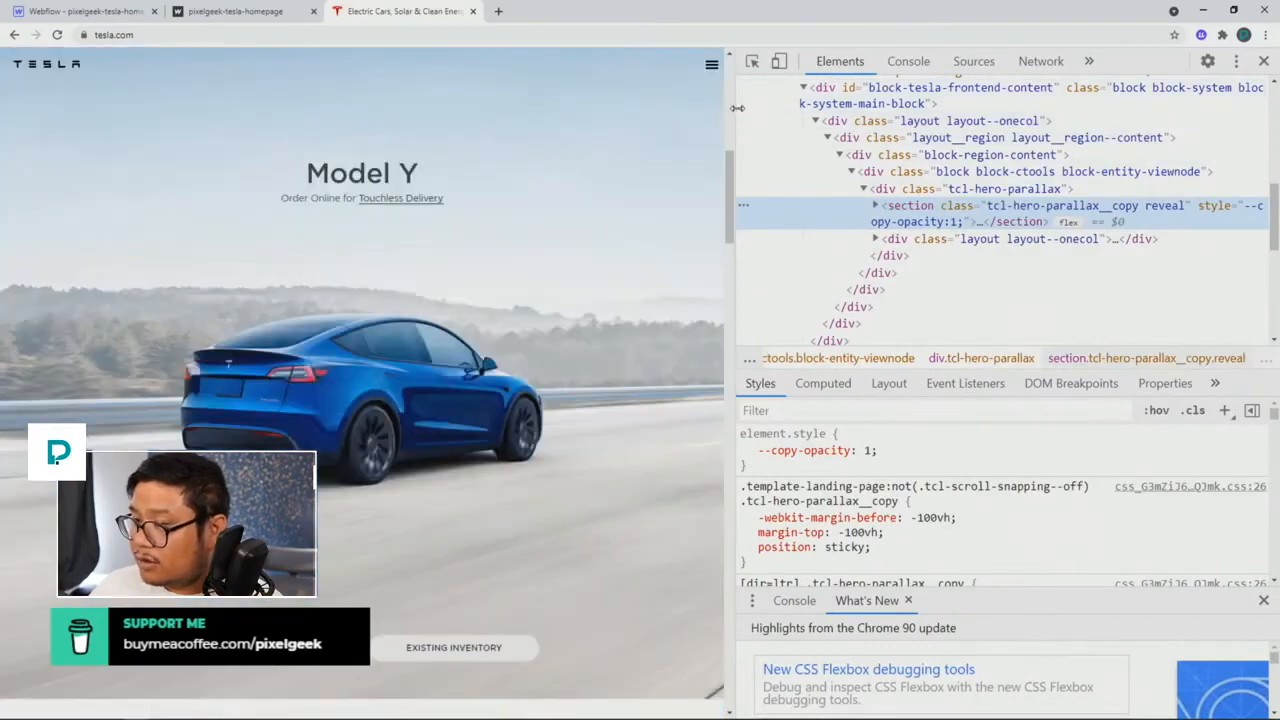
{"action": "left_click_drag", "start_coordinate": [737, 107], "coordinate": [400, 159]}
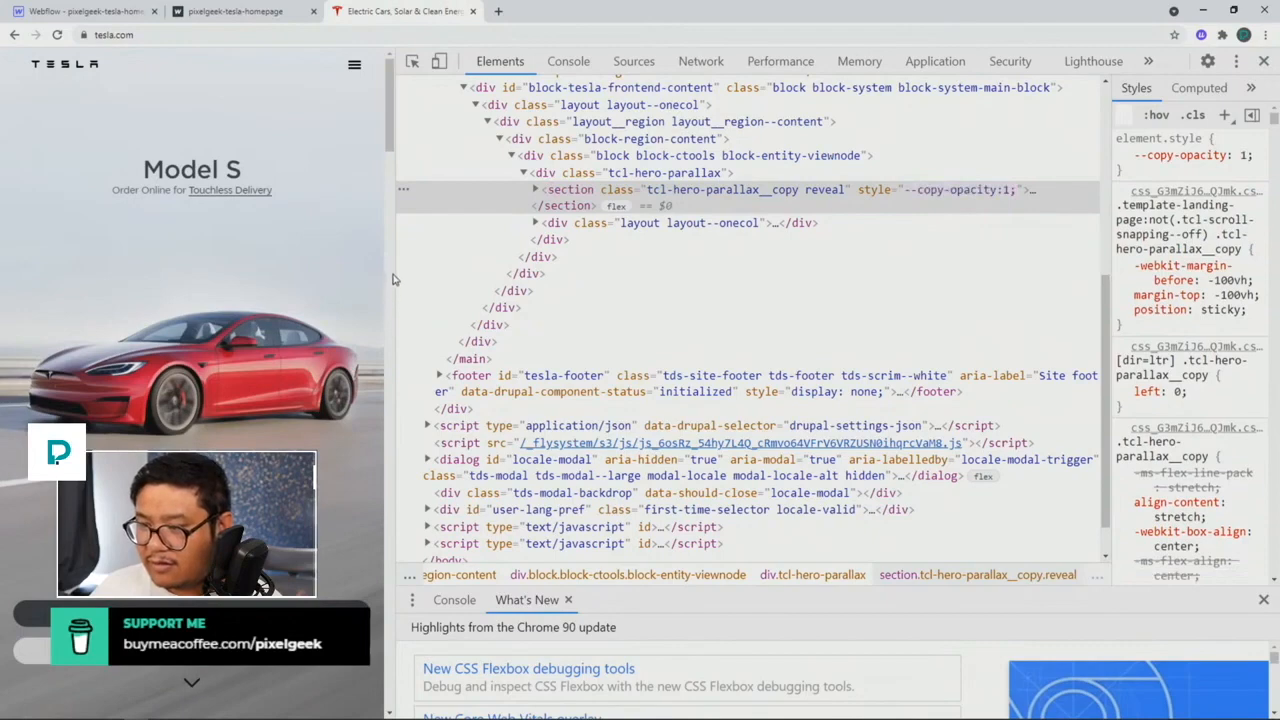
{"action": "left_click_drag", "start_coordinate": [396, 272], "coordinate": [746, 270]}
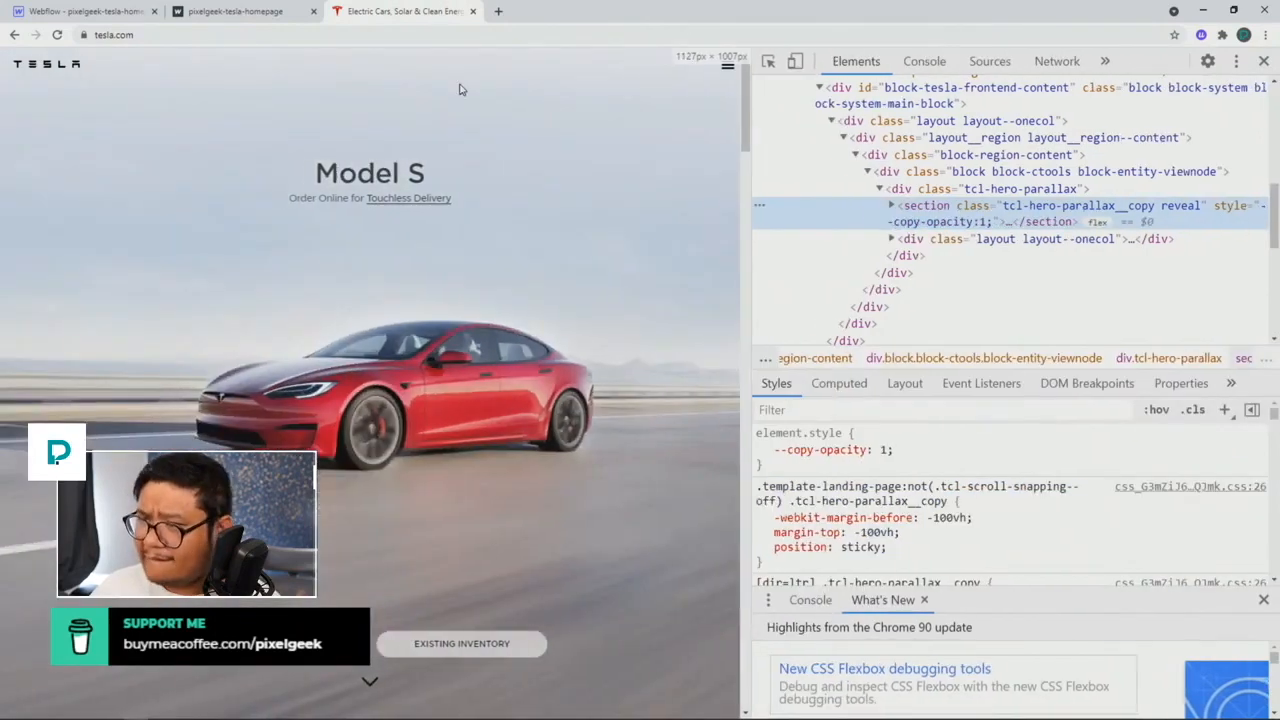
{"action": "left_click", "coordinate": [1263, 61]}
{"action": "left_click", "coordinate": [120, 12]}
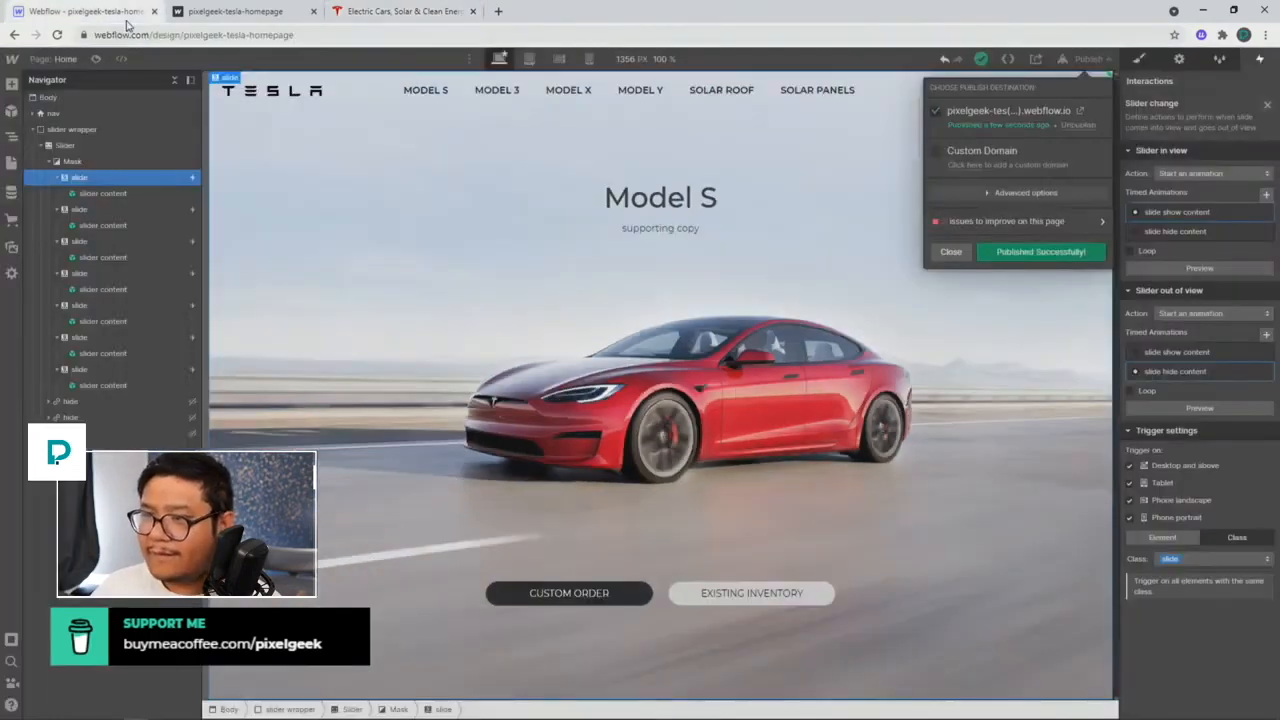
Step: Switch the canvas to the 568 px mobile-landscape breakpoint
{"action": "left_click", "coordinate": [631, 173]}
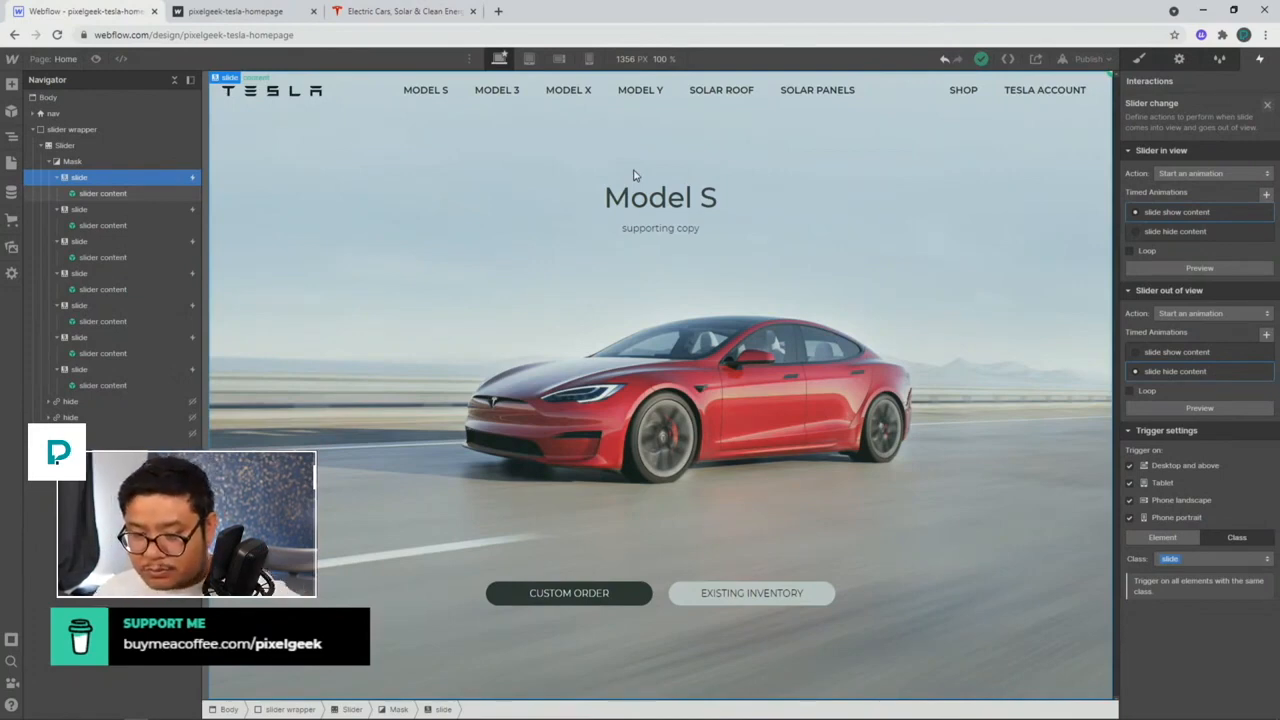
{"action": "left_click", "coordinate": [530, 59]}
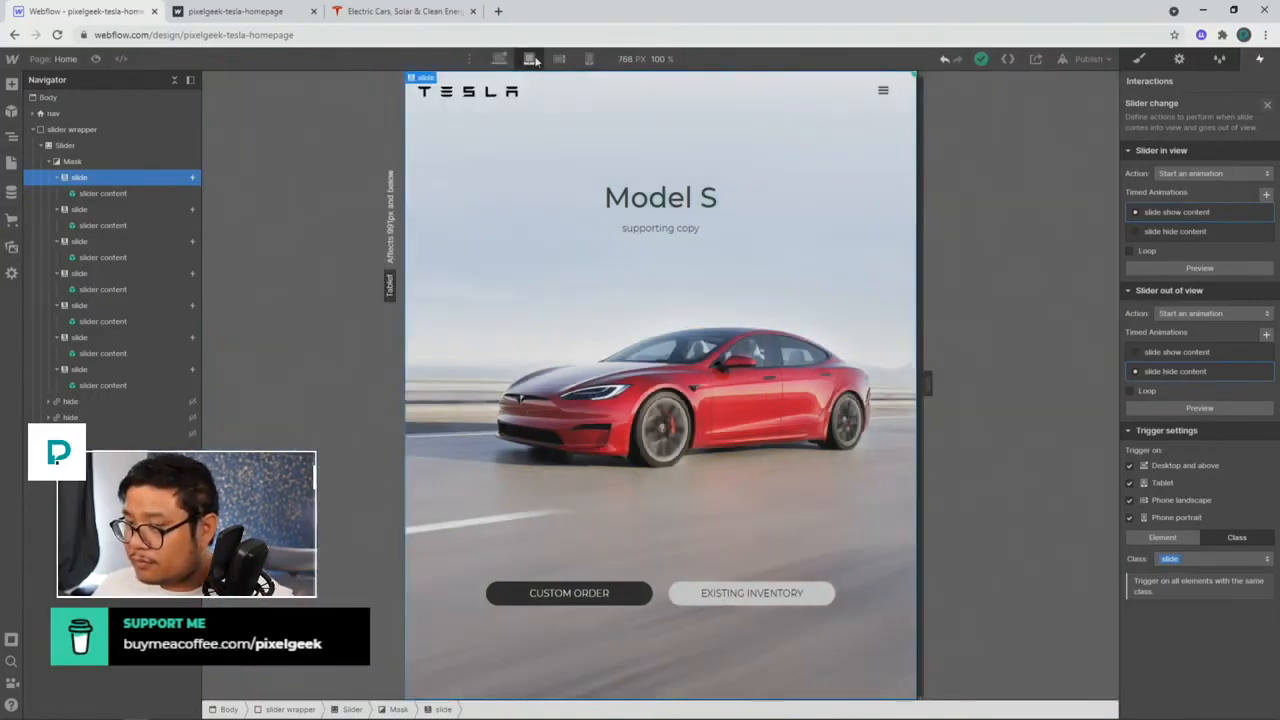
{"action": "left_click", "coordinate": [560, 59]}
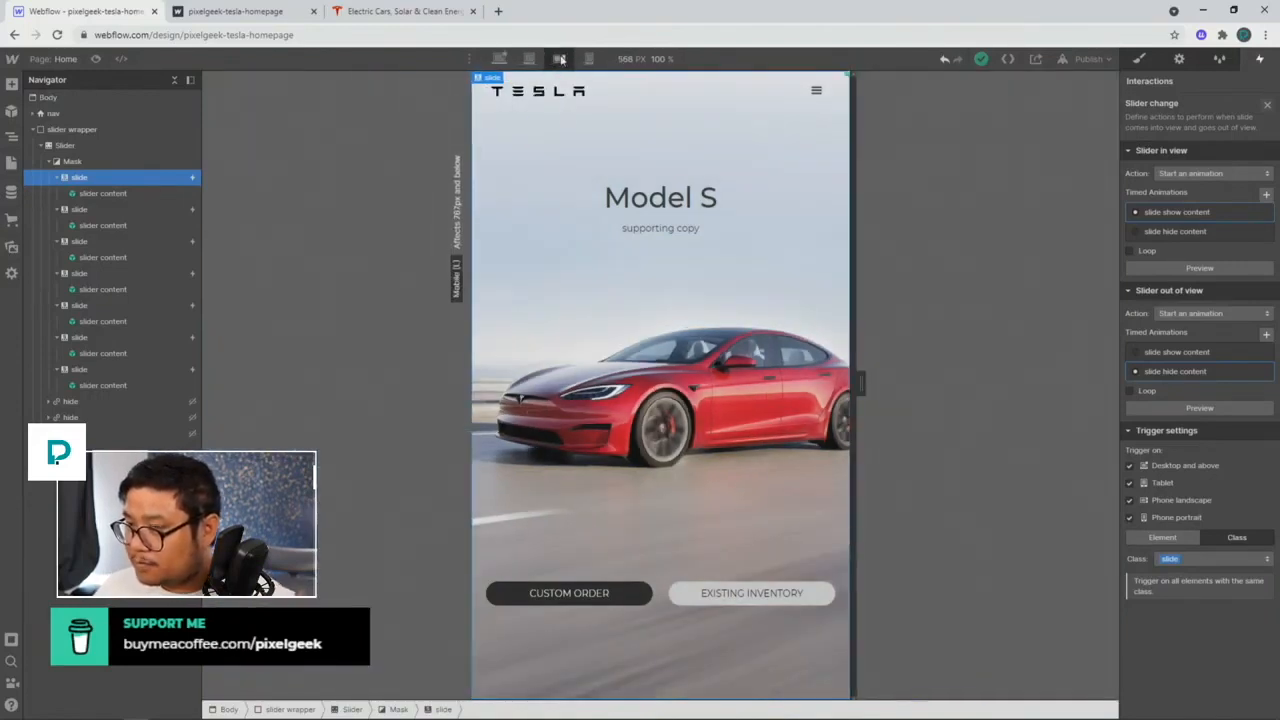
Step: Open the slider content symbol for editing and select the button container
{"action": "left_click", "coordinate": [668, 618]}
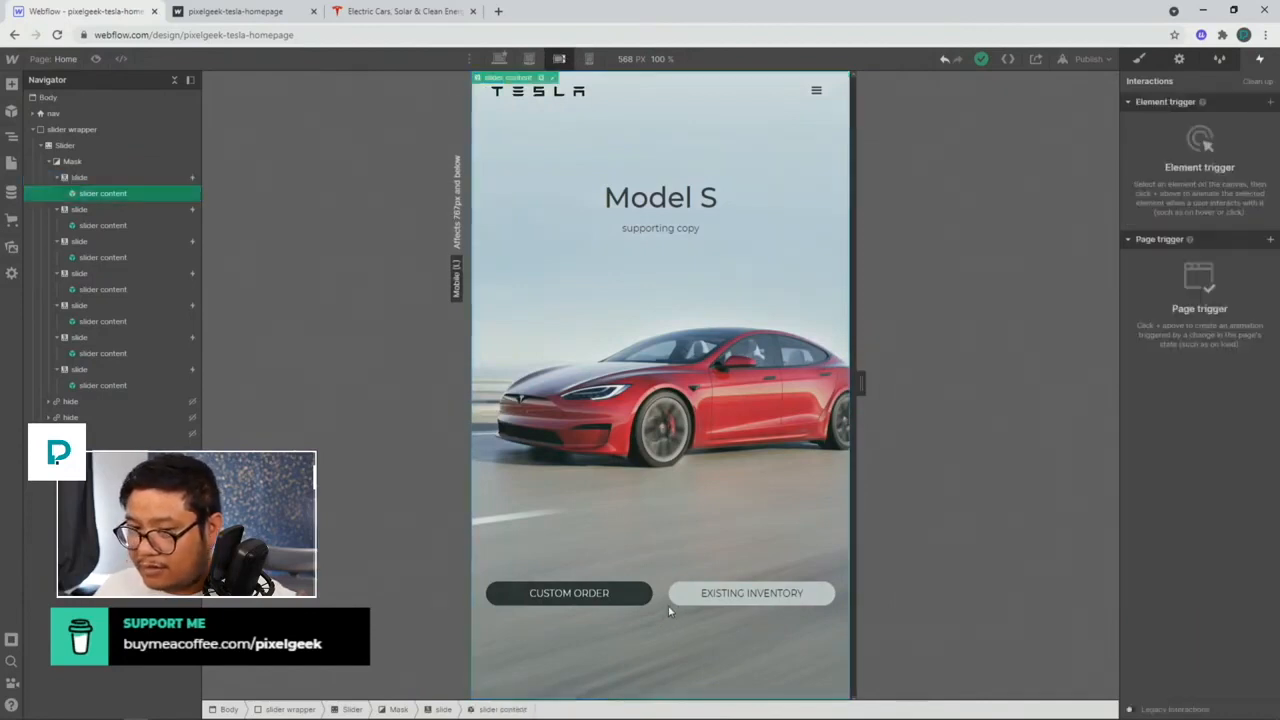
{"action": "double_click", "coordinate": [655, 398]}
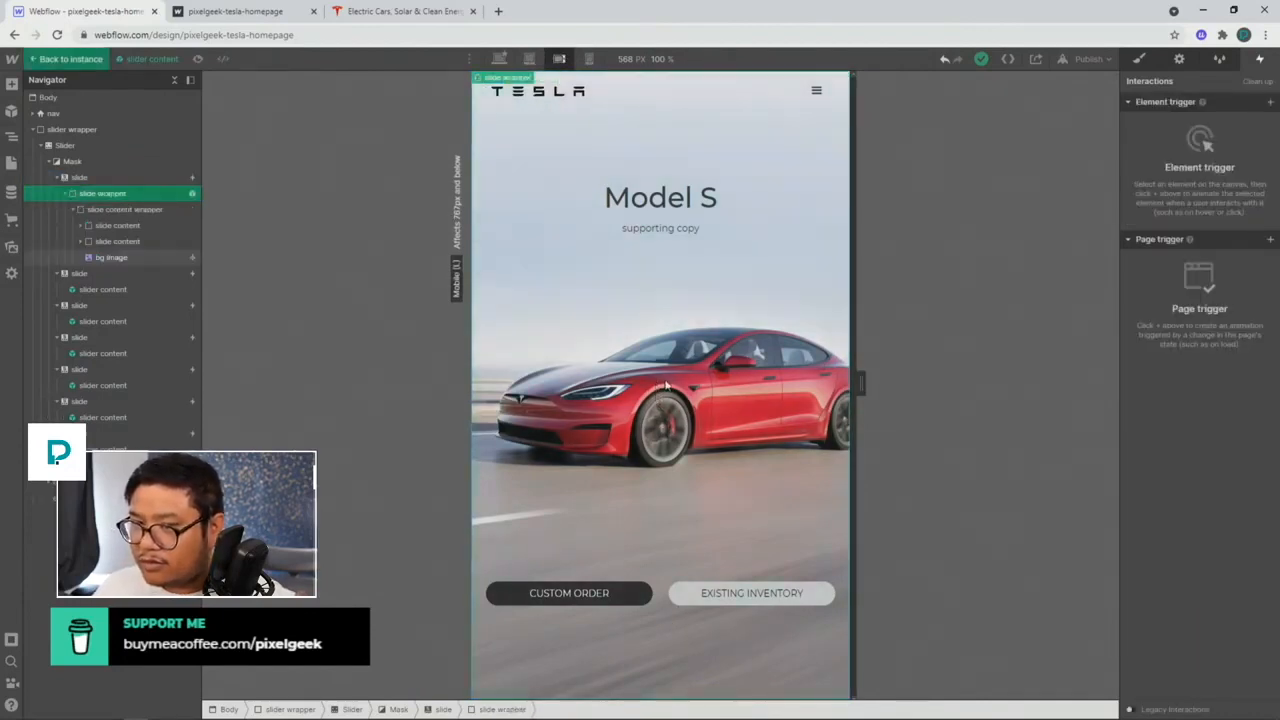
{"action": "left_click", "coordinate": [655, 599]}
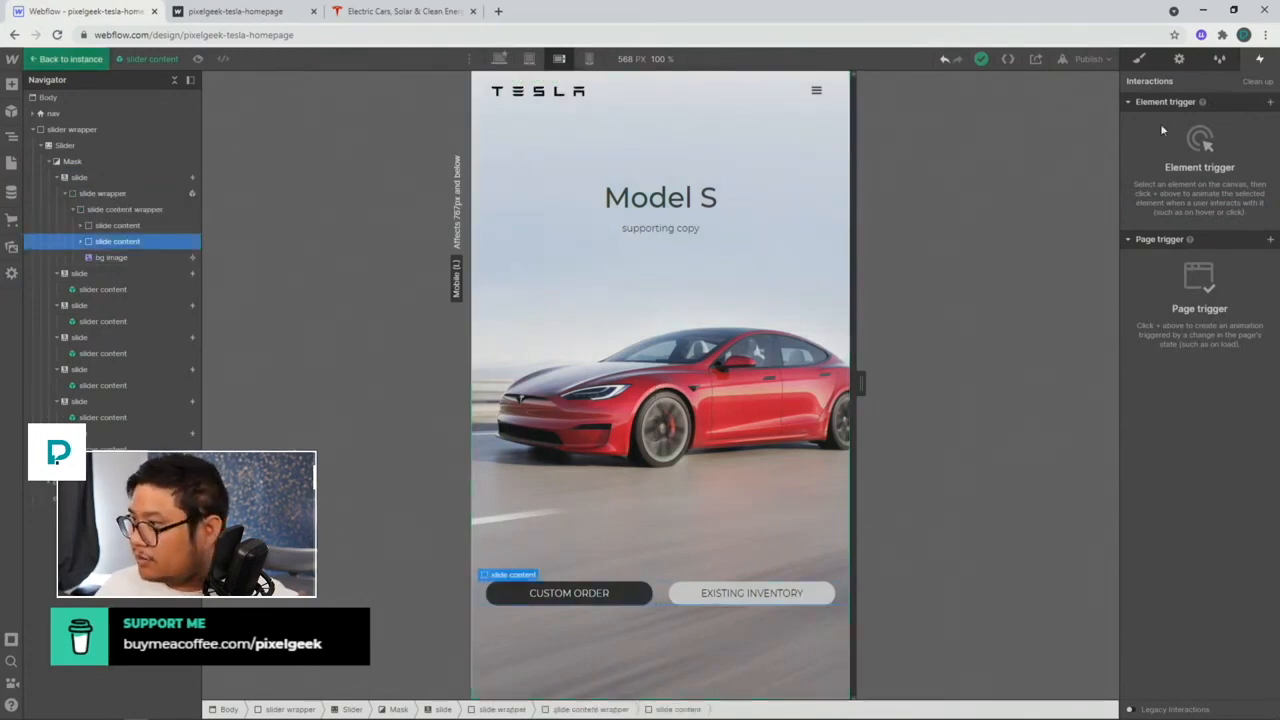
Step: Make slide content a vertical flex column and add margin to the Custom Order button
{"action": "left_click", "coordinate": [1139, 61]}
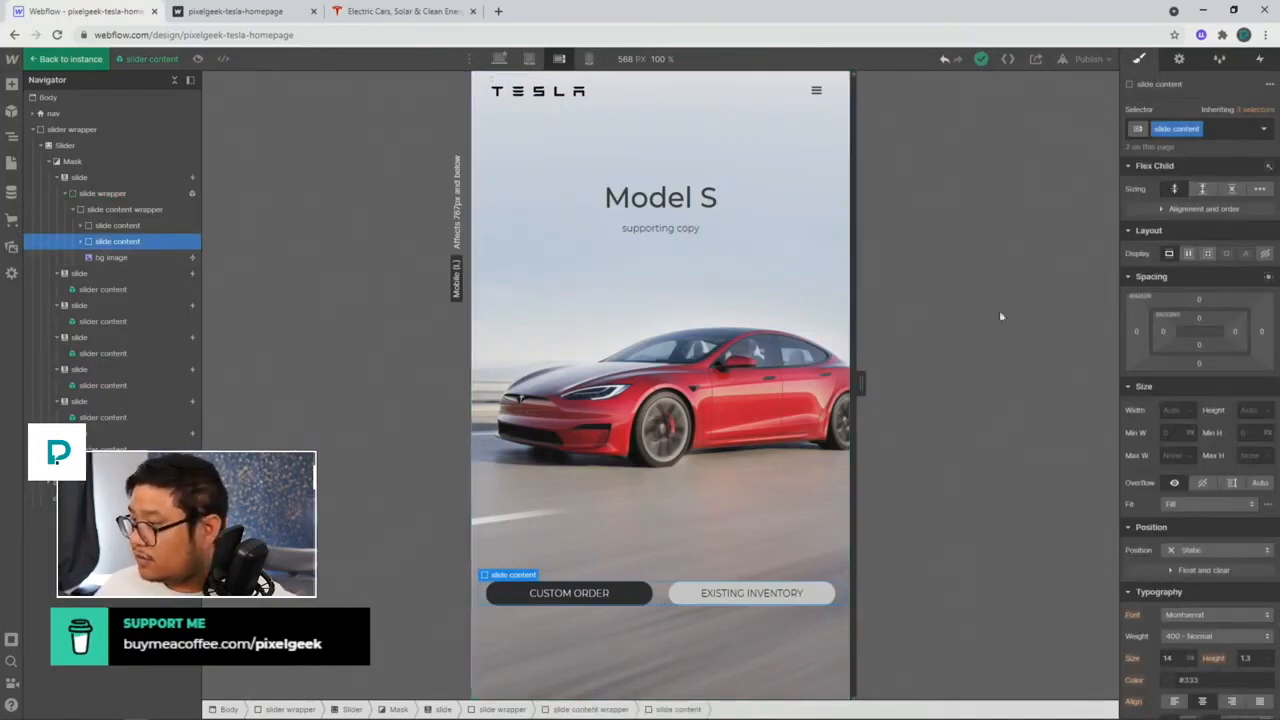
{"action": "left_click", "coordinate": [1189, 254]}
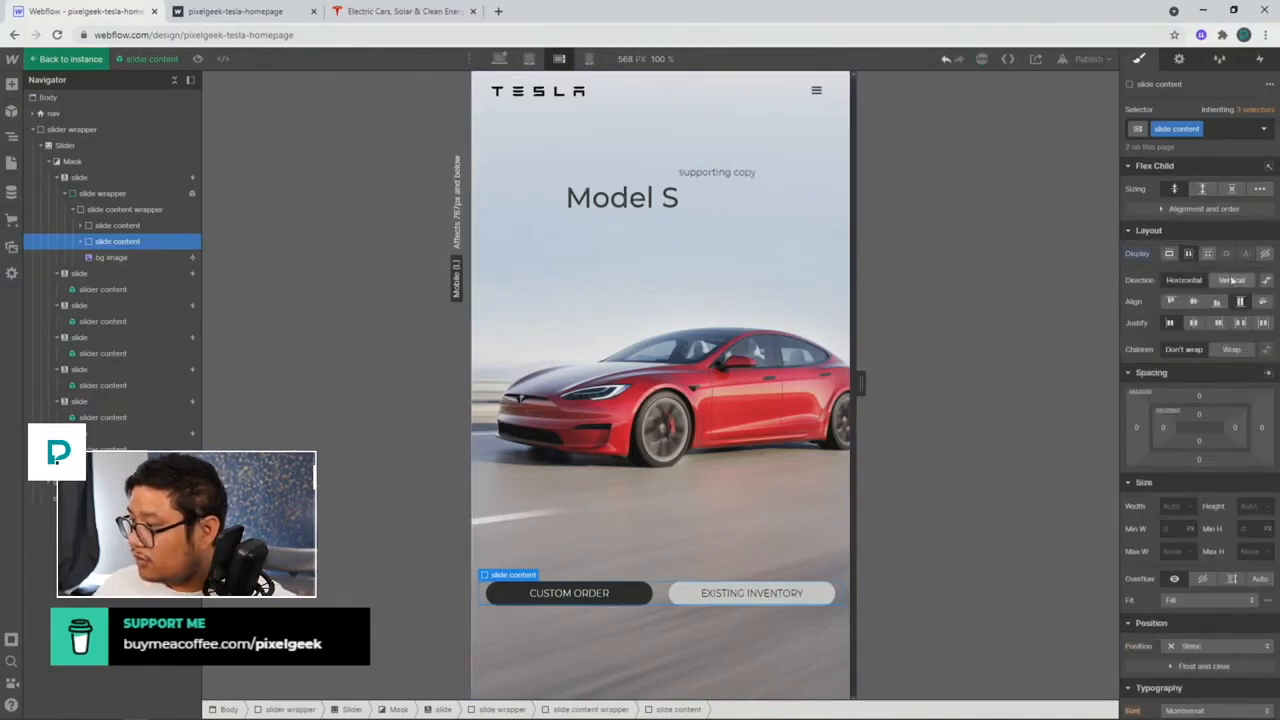
{"action": "left_click", "coordinate": [1234, 279]}
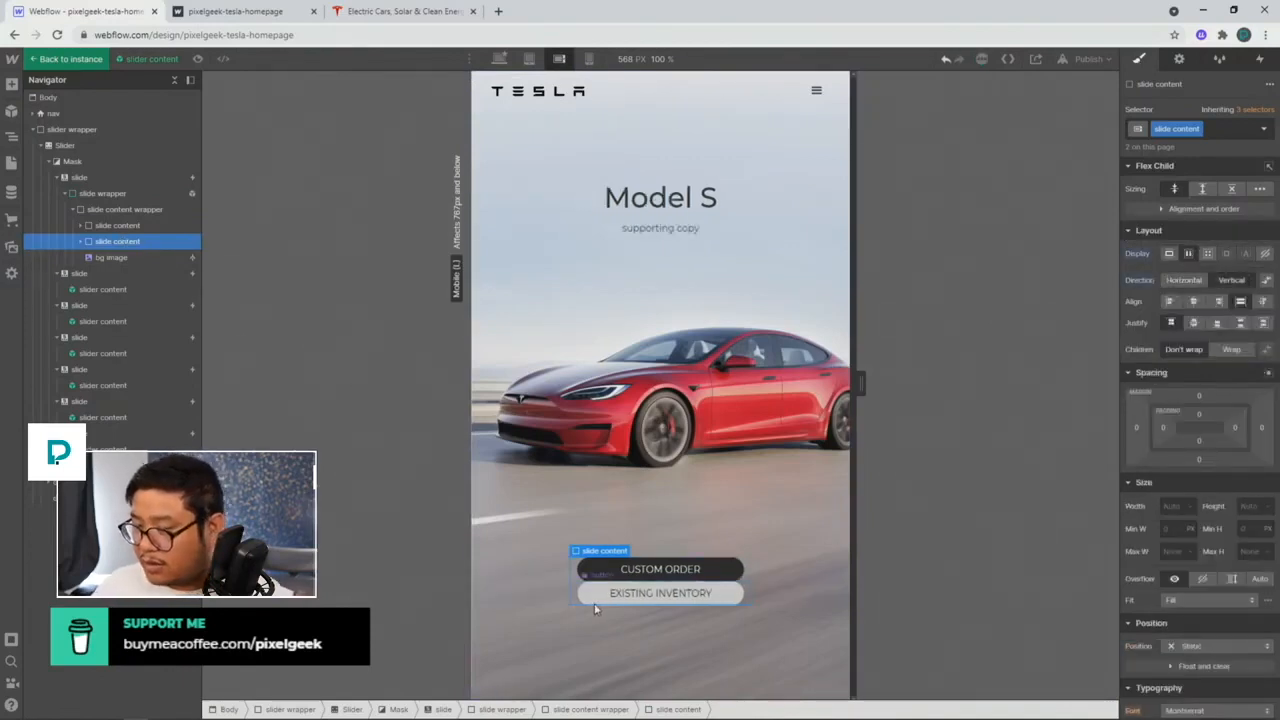
{"action": "left_click", "coordinate": [604, 572]}
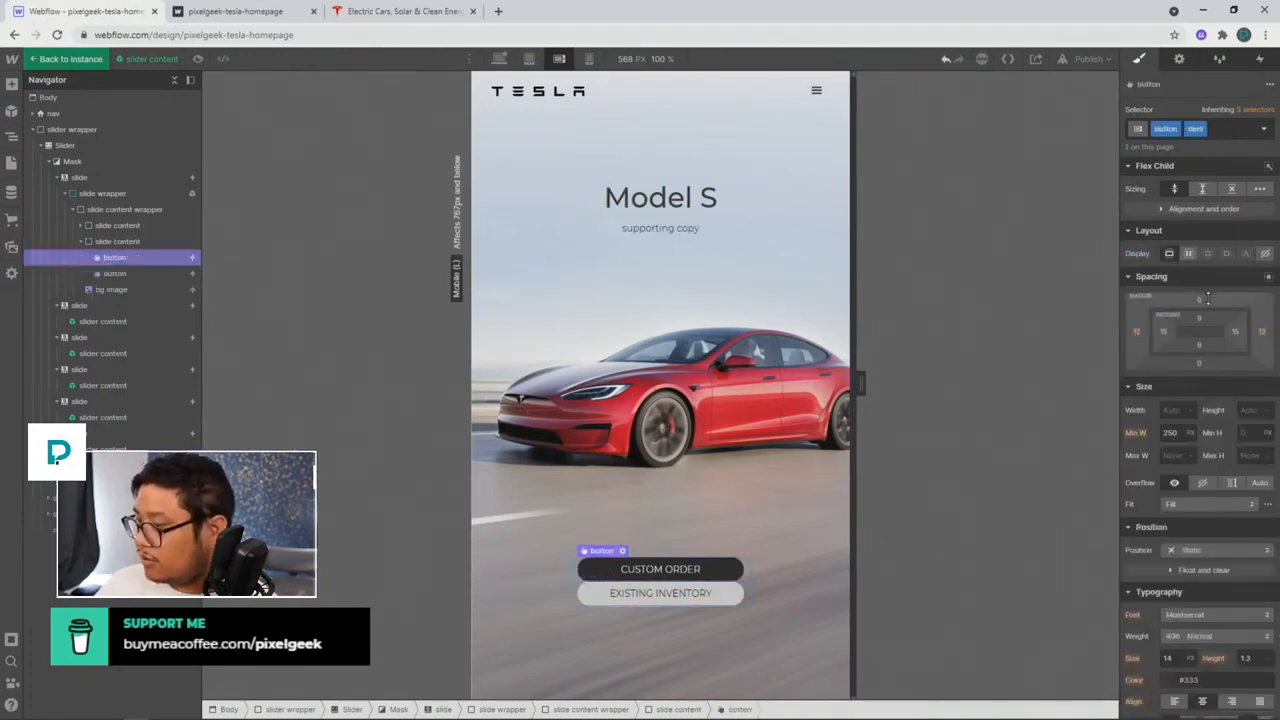
{"action": "left_click_drag", "start_coordinate": [1207, 298], "coordinate": [1211, 297]}
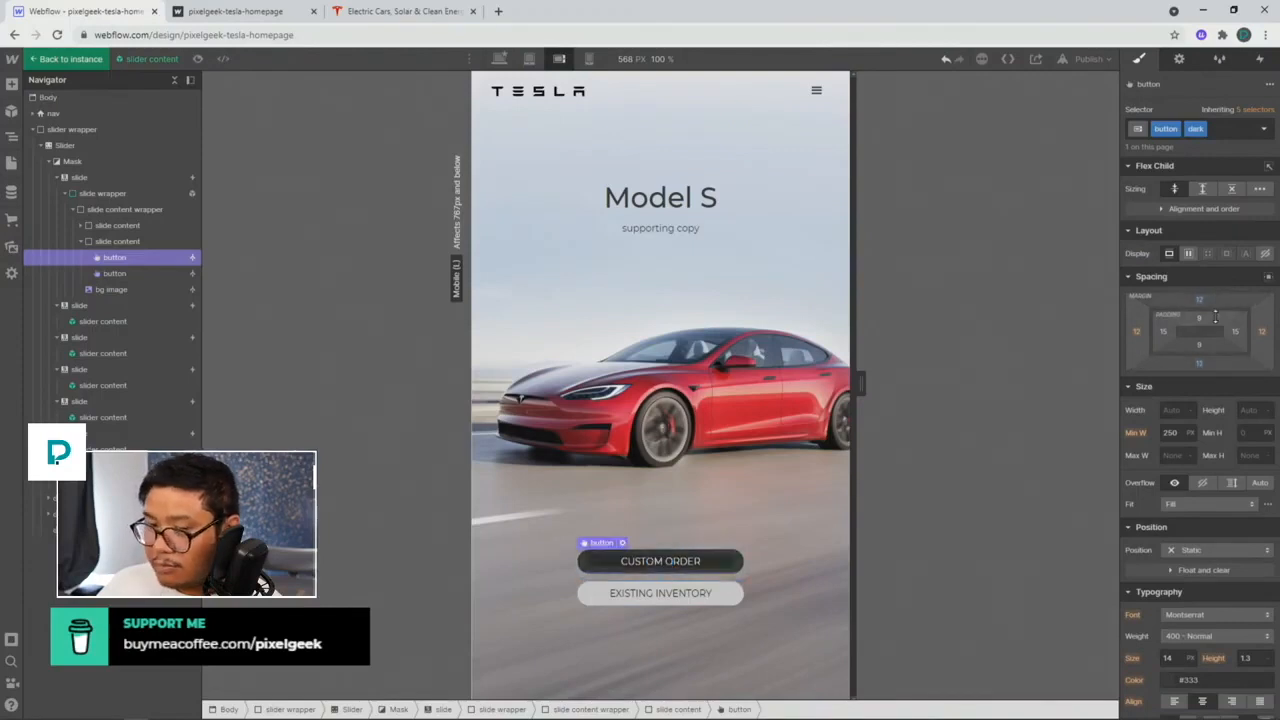
Step: Set the button container's width to 80%
{"action": "left_click", "coordinate": [152, 246]}
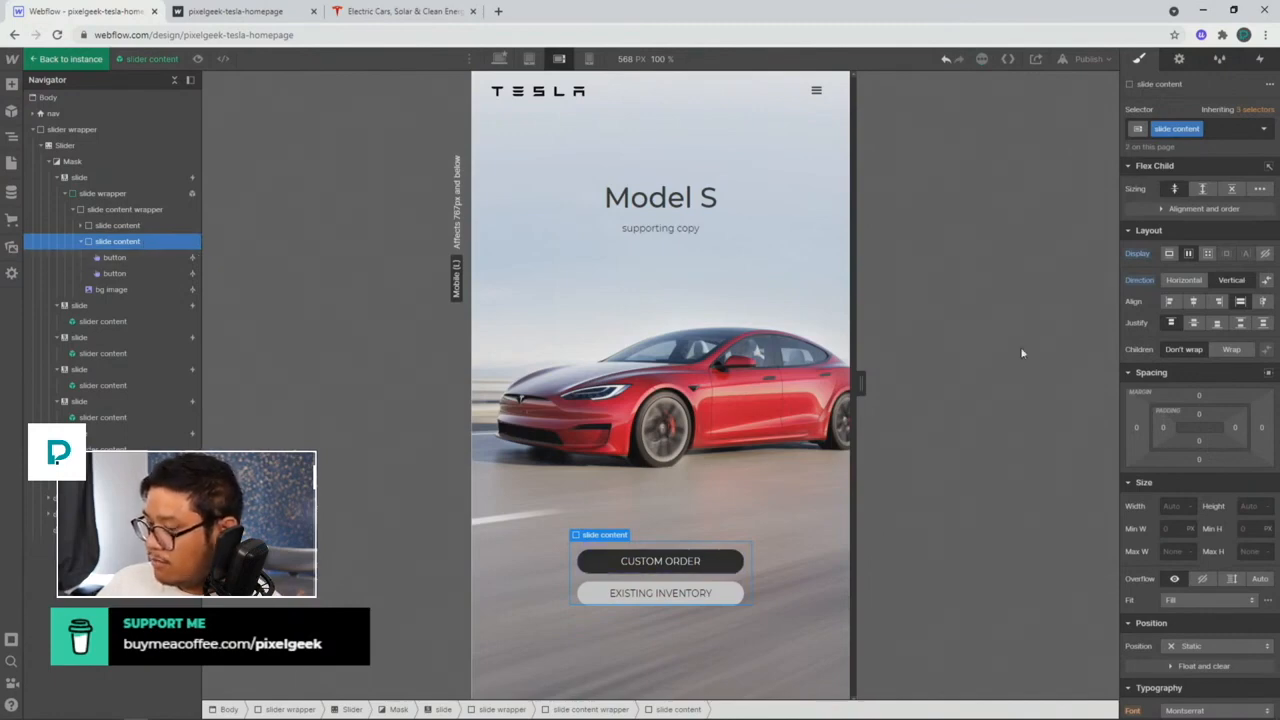
{"action": "left_click", "coordinate": [122, 210]}
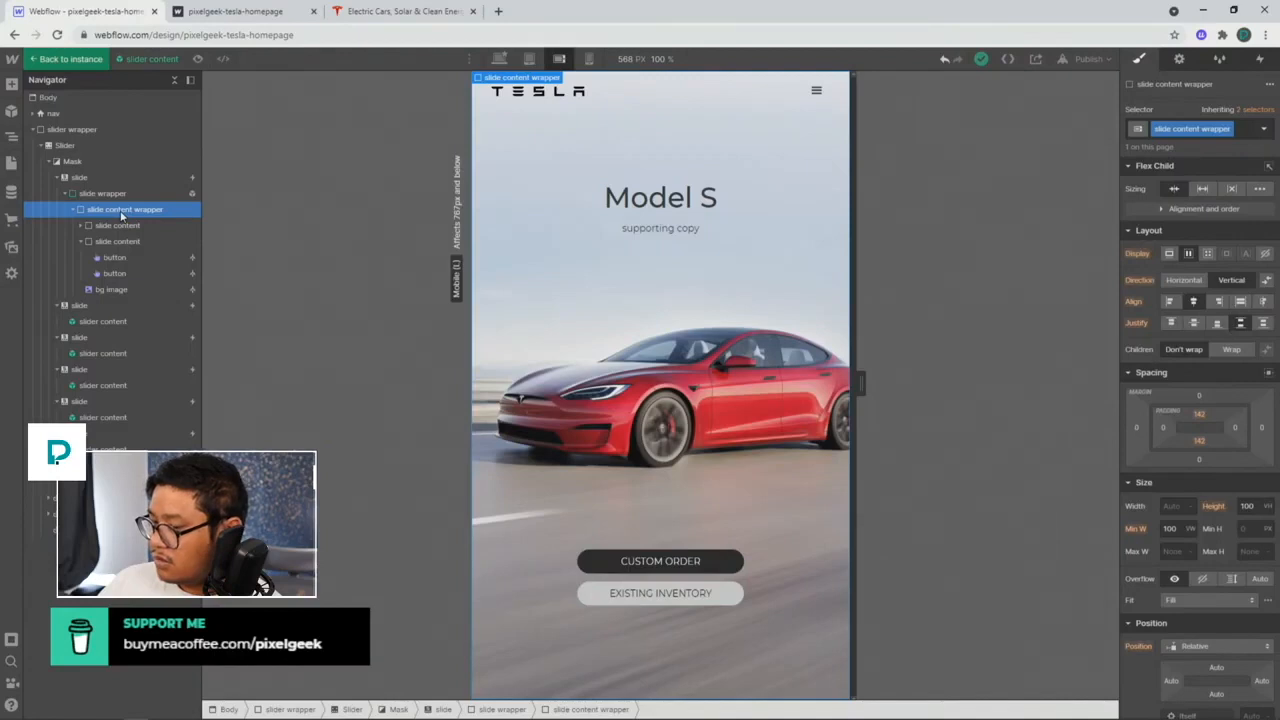
{"action": "left_click", "coordinate": [118, 242]}
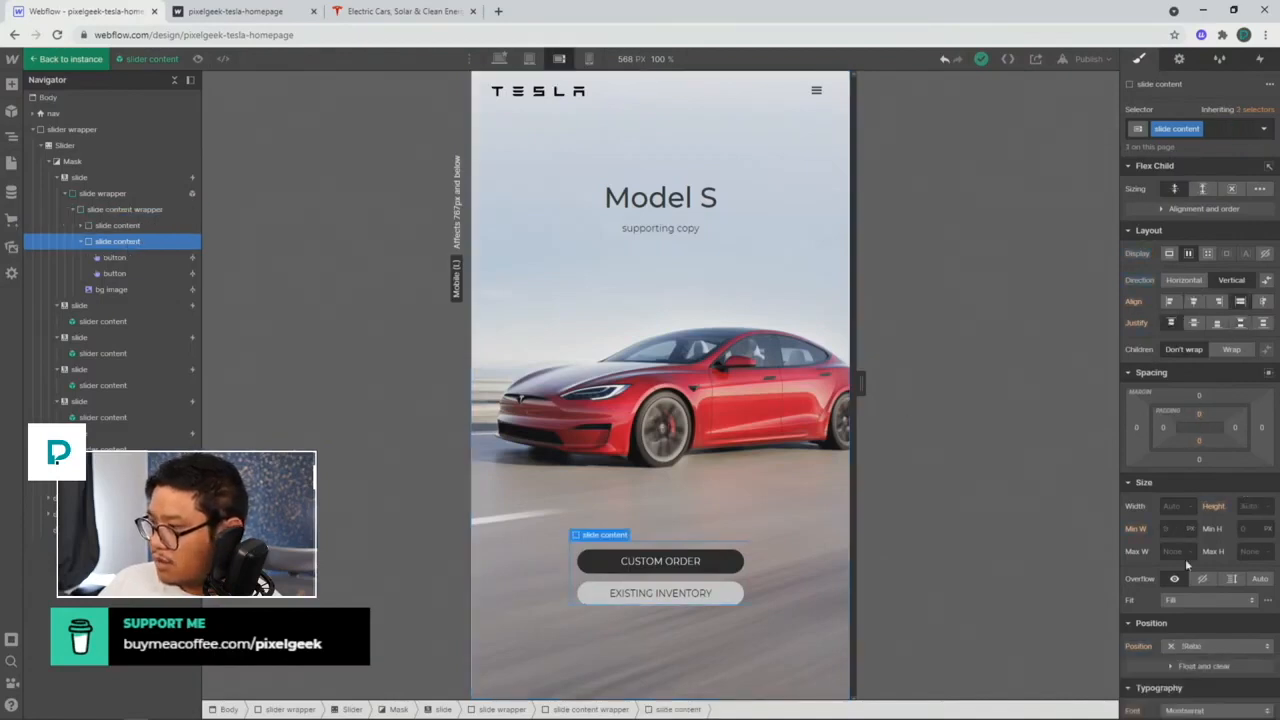
{"action": "left_click", "coordinate": [1165, 505]}
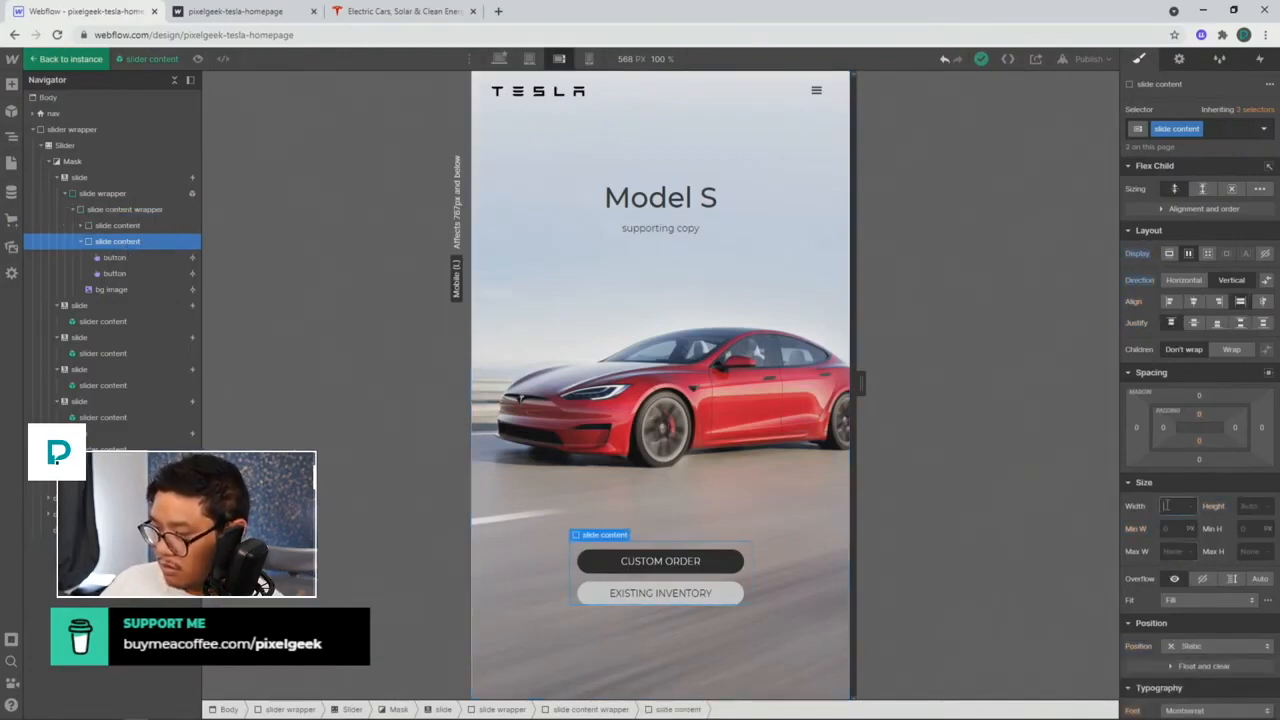
{"action": "type", "text": "100%"}
{"action": "key", "text": "Return"}
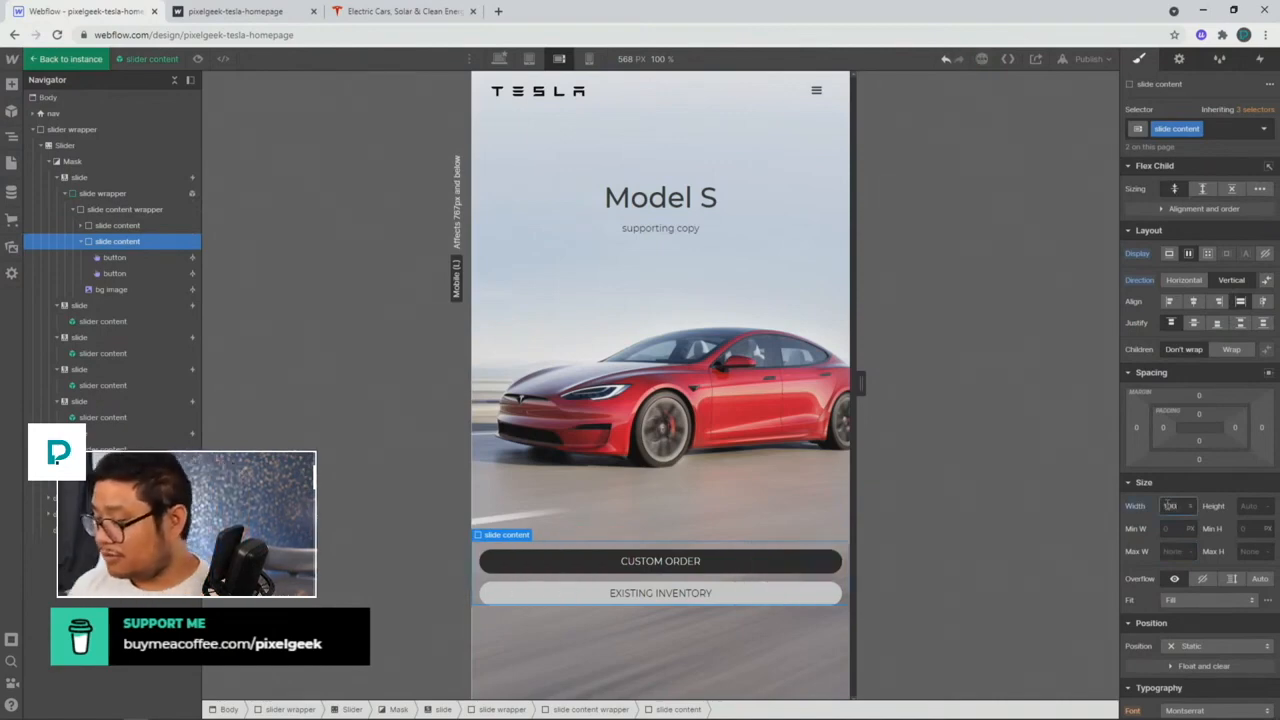
{"action": "type", "text": "80"}
{"action": "key", "text": "Return"}
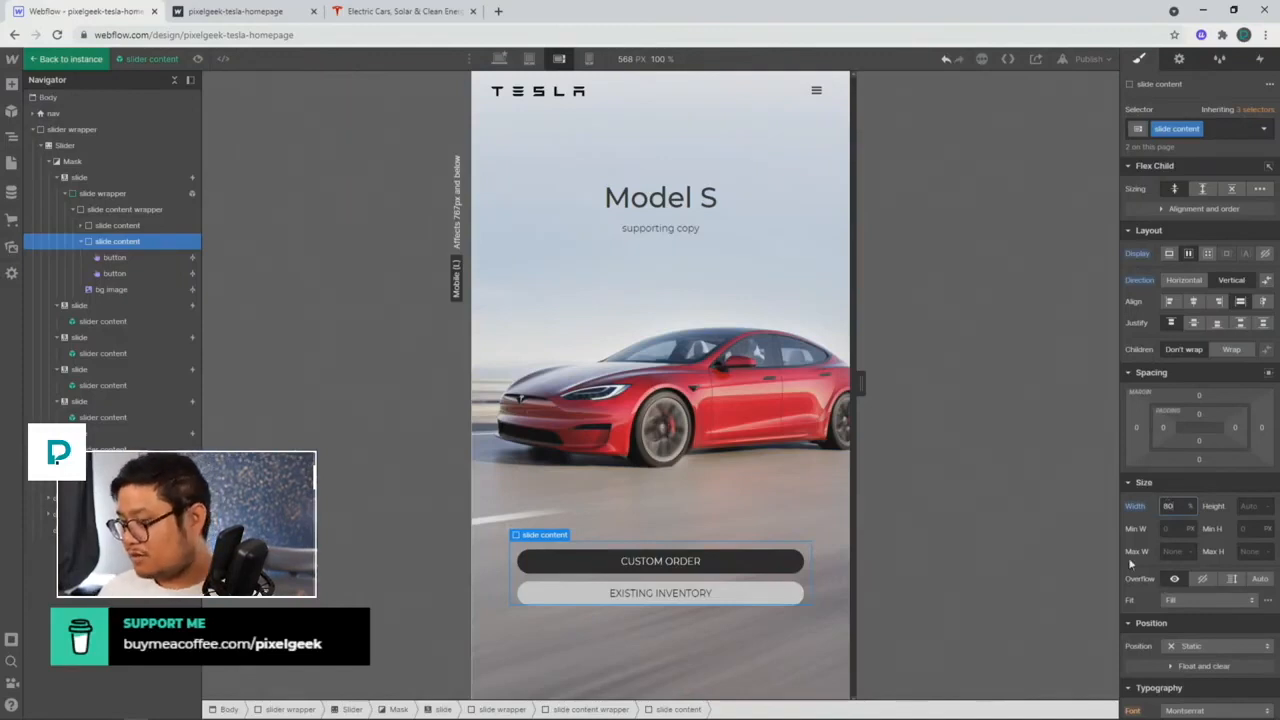
Step: Centre the background car image's object position and go back to the page instance
{"action": "left_click", "coordinate": [768, 401]}
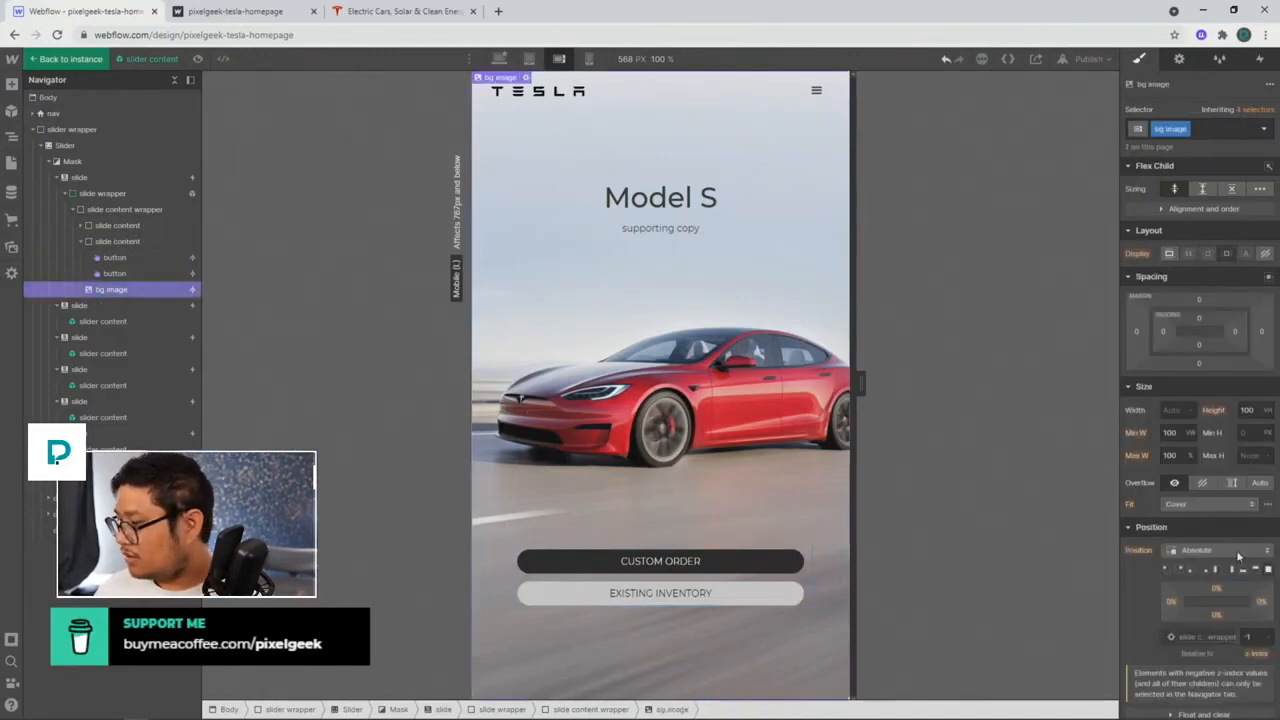
{"action": "left_click", "coordinate": [1267, 507]}
{"action": "left_click", "coordinate": [1193, 542]}
{"action": "left_click", "coordinate": [1178, 541]}
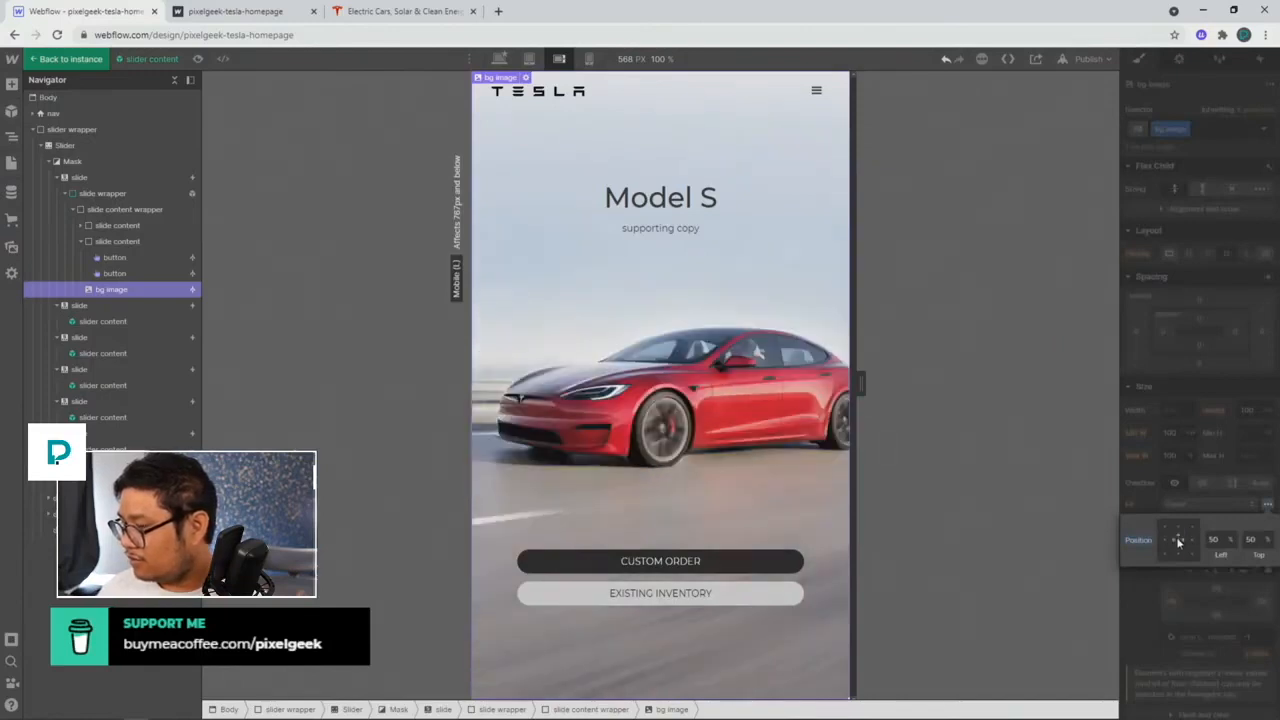
{"action": "left_click", "coordinate": [1267, 509]}
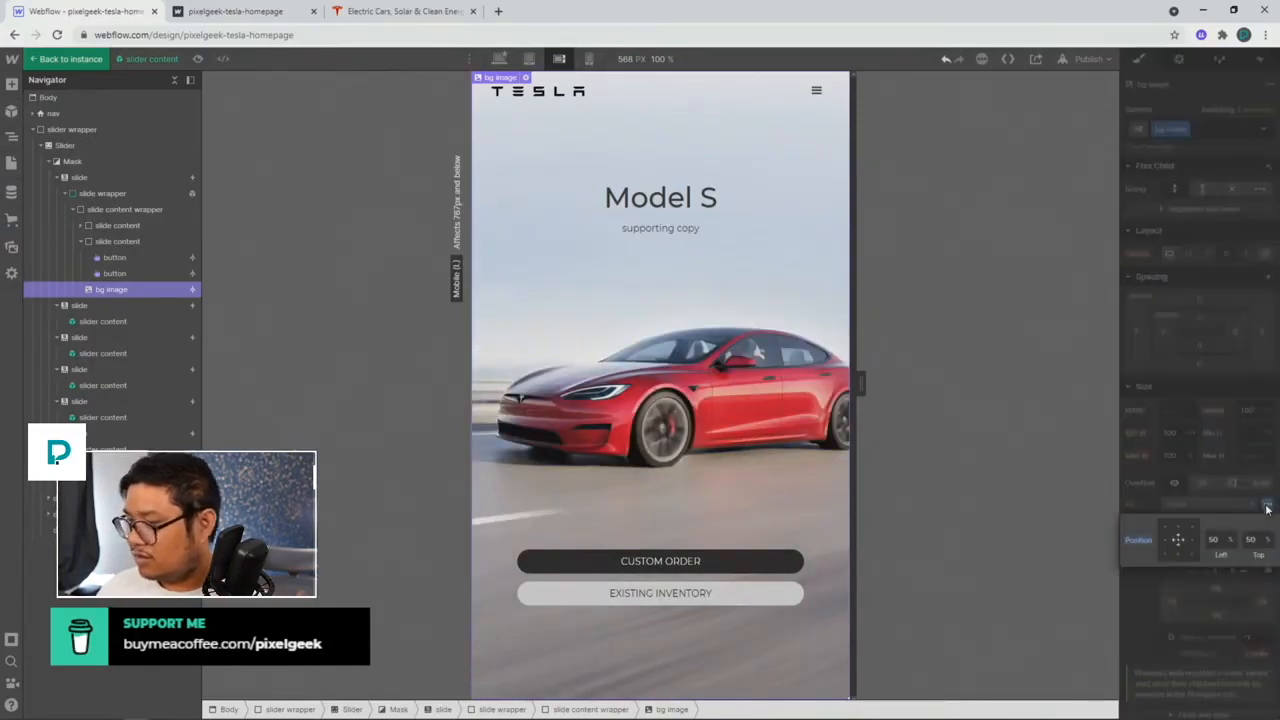
{"action": "left_click", "coordinate": [1170, 447]}
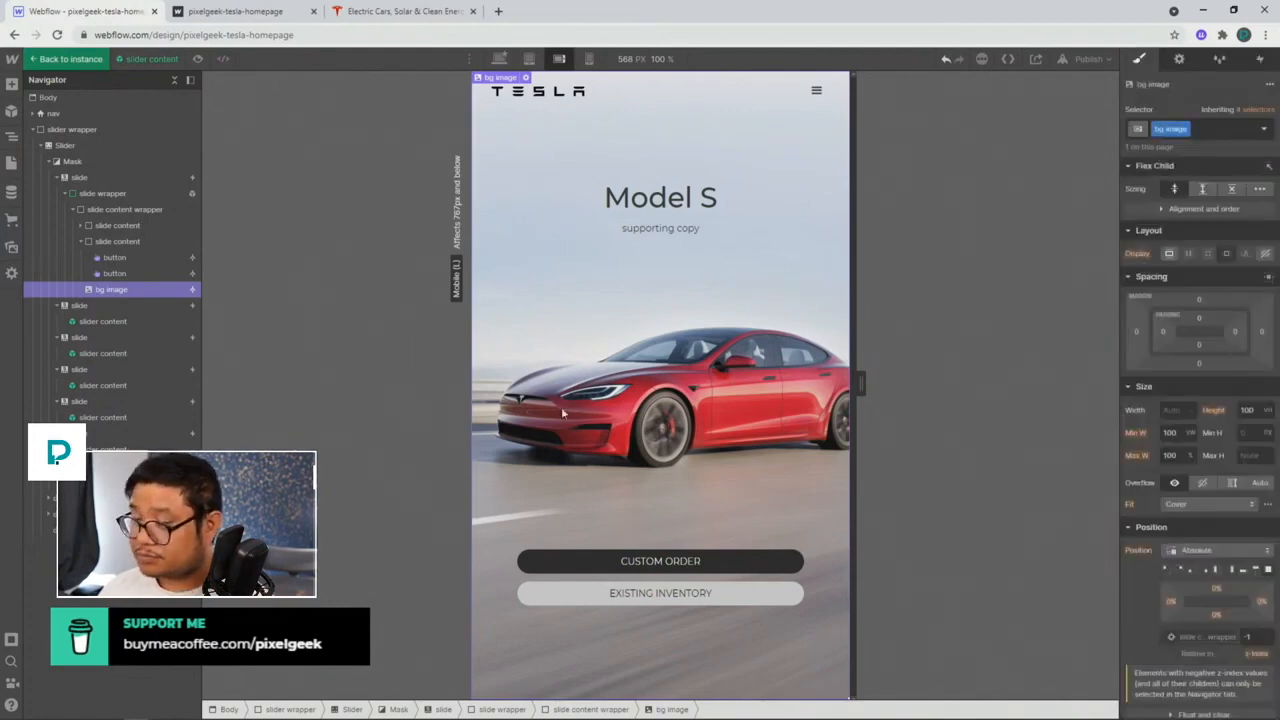
{"action": "left_click", "coordinate": [70, 59]}
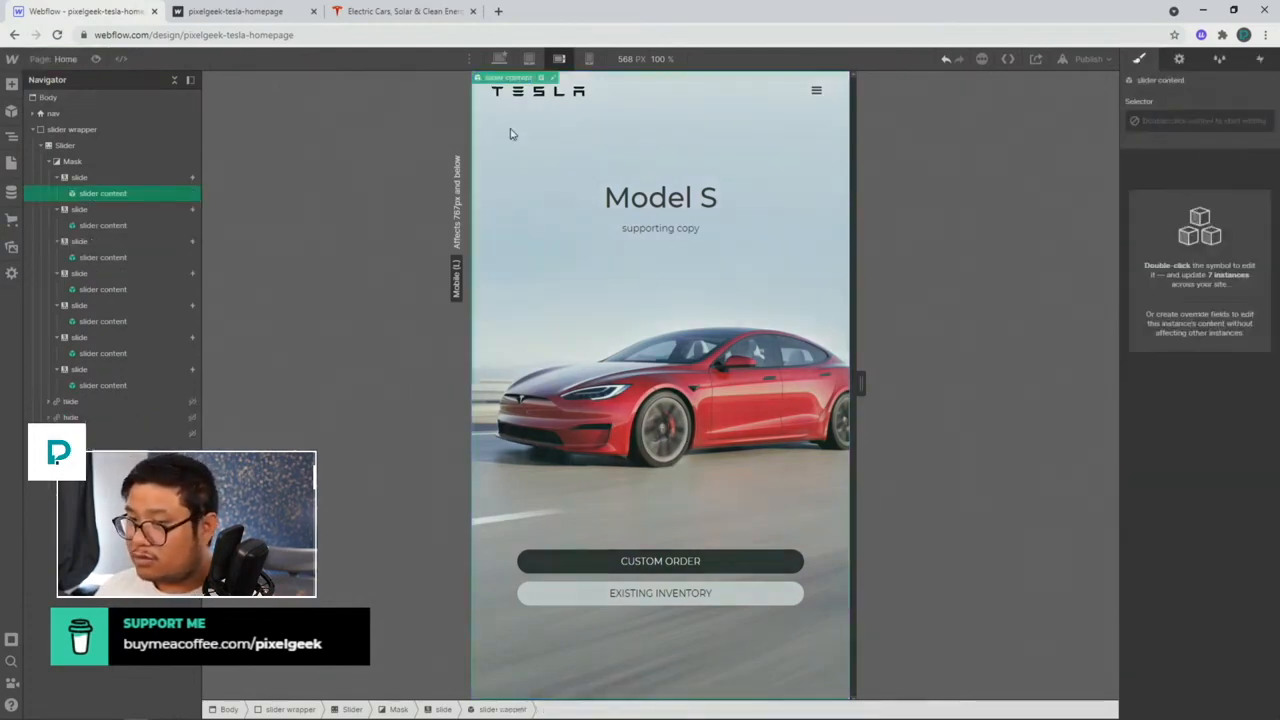
Step: At tablet width, open the navbar's mobile menu from Navbar Settings
{"action": "left_click", "coordinate": [589, 59]}
{"action": "left_click", "coordinate": [559, 59]}
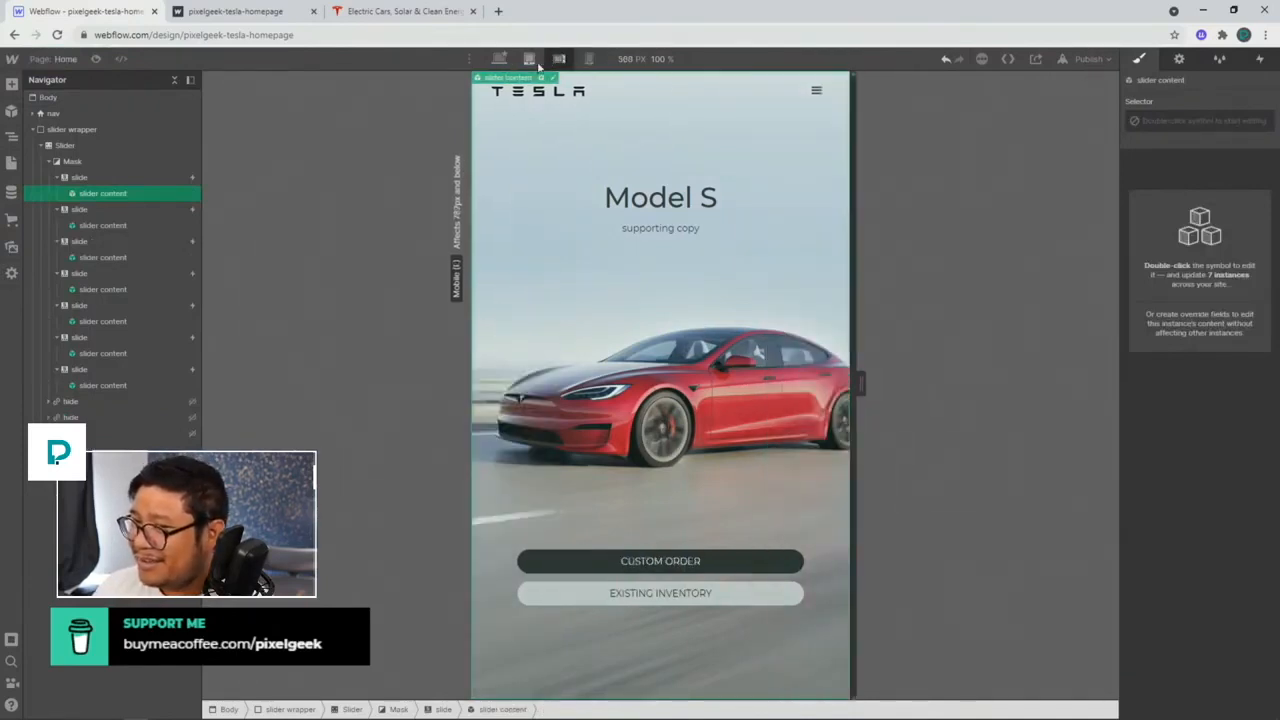
{"action": "left_click", "coordinate": [529, 59]}
{"action": "left_click", "coordinate": [685, 101]}
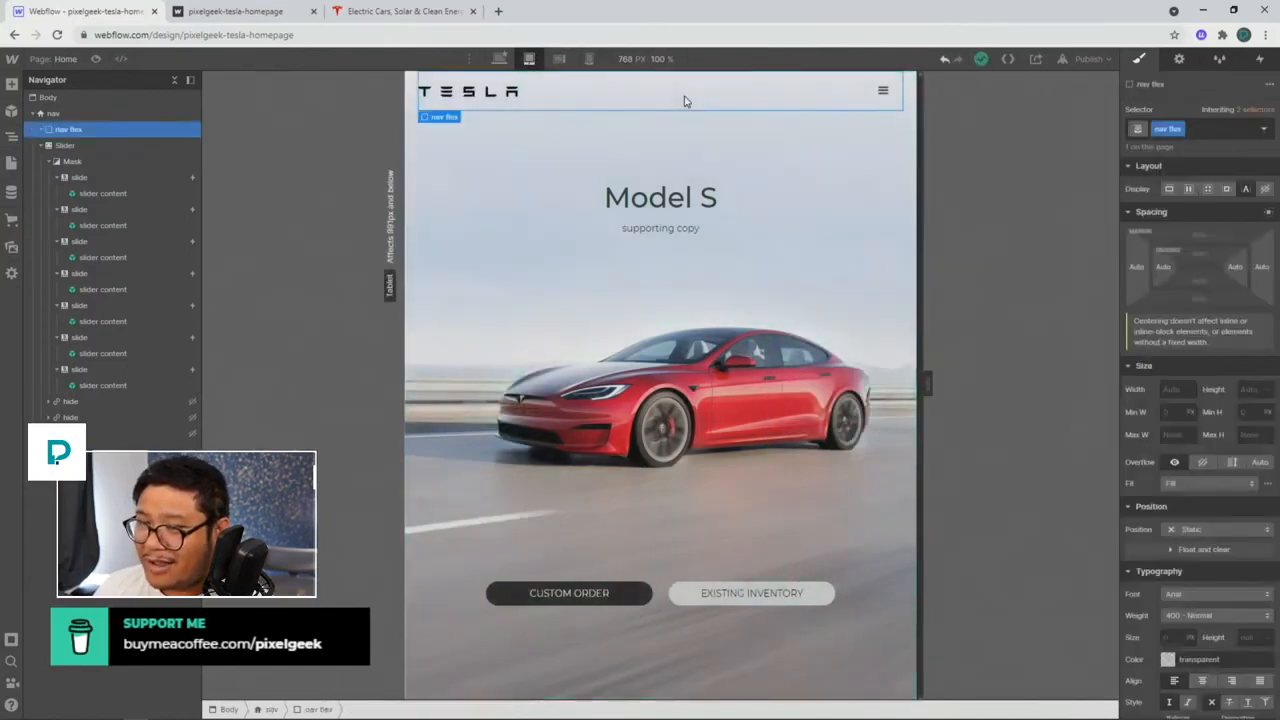
{"action": "left_click", "coordinate": [1179, 59]}
{"action": "left_click", "coordinate": [1176, 253]}
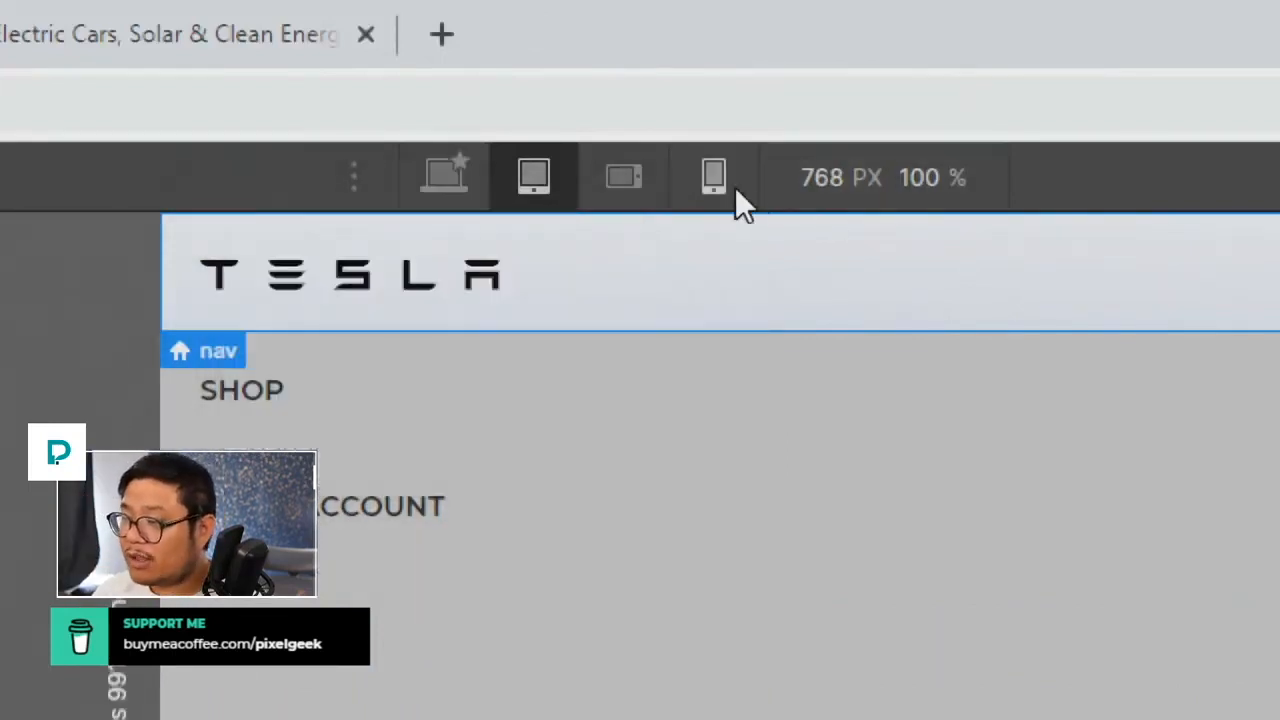
Step: Check the other breakpoints, reopen the menu at tablet width, then view live tesla.com
{"action": "left_click", "coordinate": [737, 193]}
{"action": "left_click", "coordinate": [630, 178]}
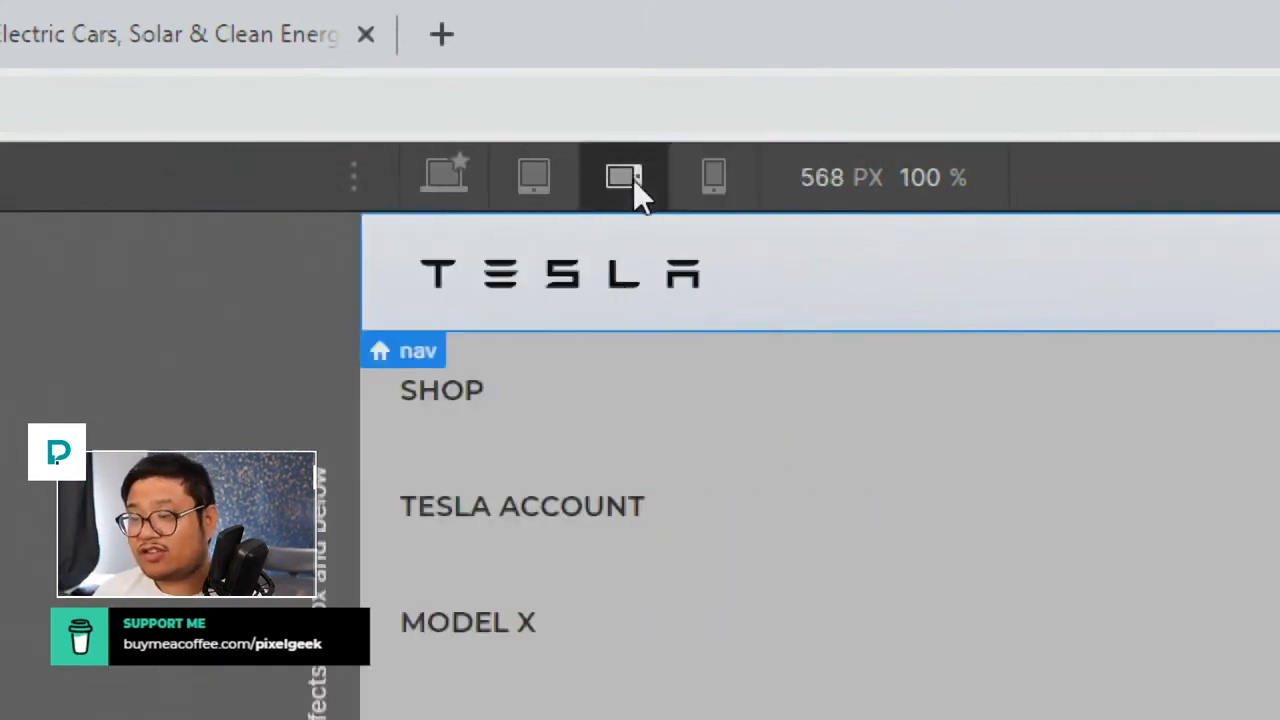
{"action": "left_click", "coordinate": [547, 183]}
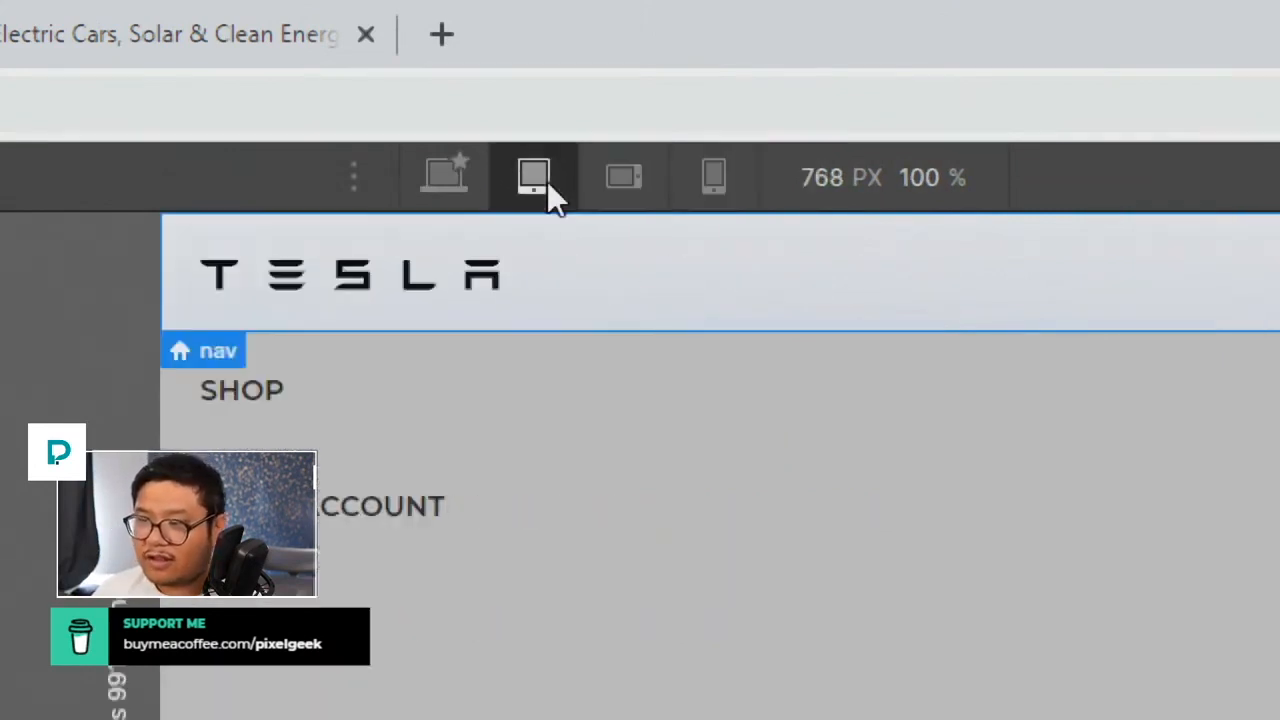
{"action": "left_click", "coordinate": [480, 182]}
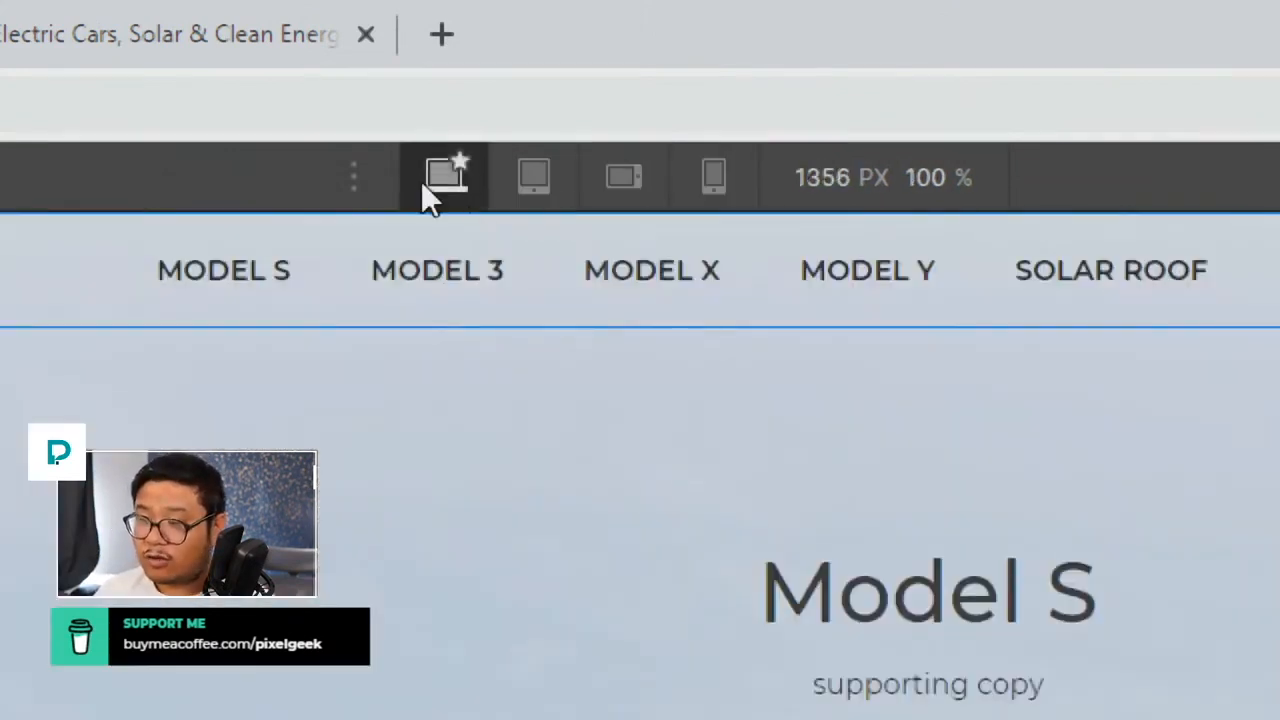
{"action": "mouse_move", "coordinate": [429, 181]}
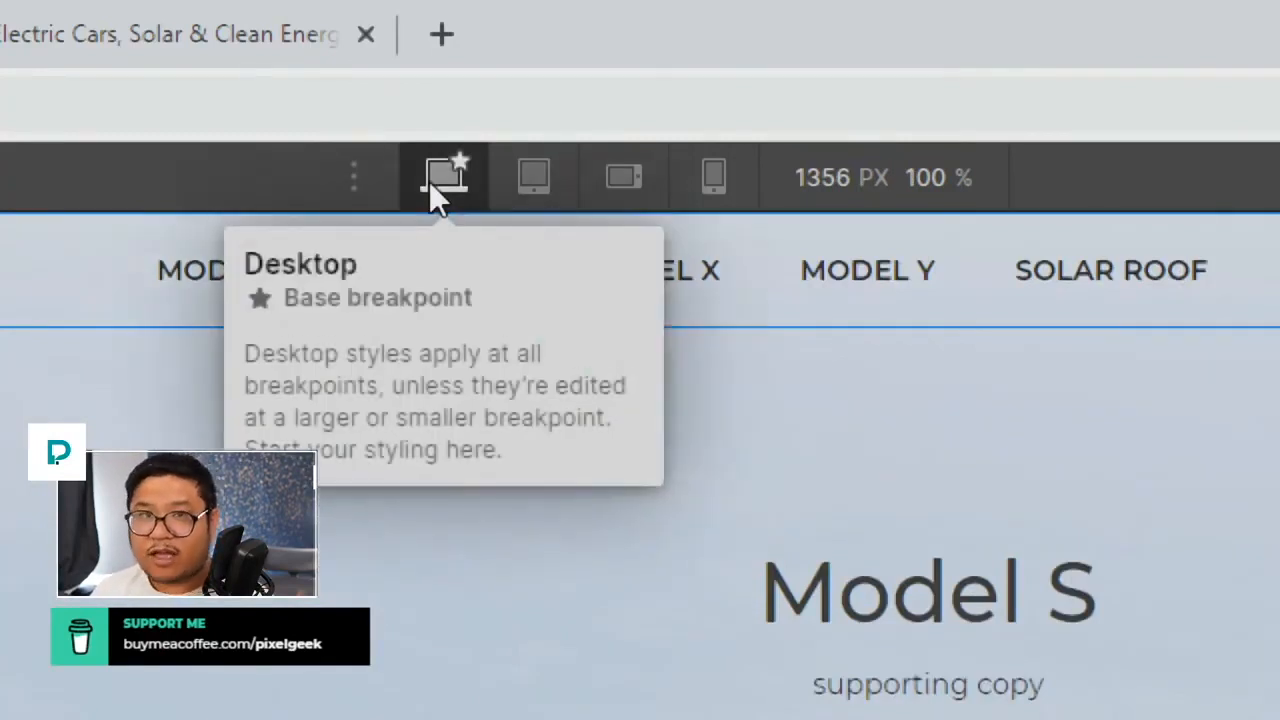
{"action": "left_click", "coordinate": [543, 188]}
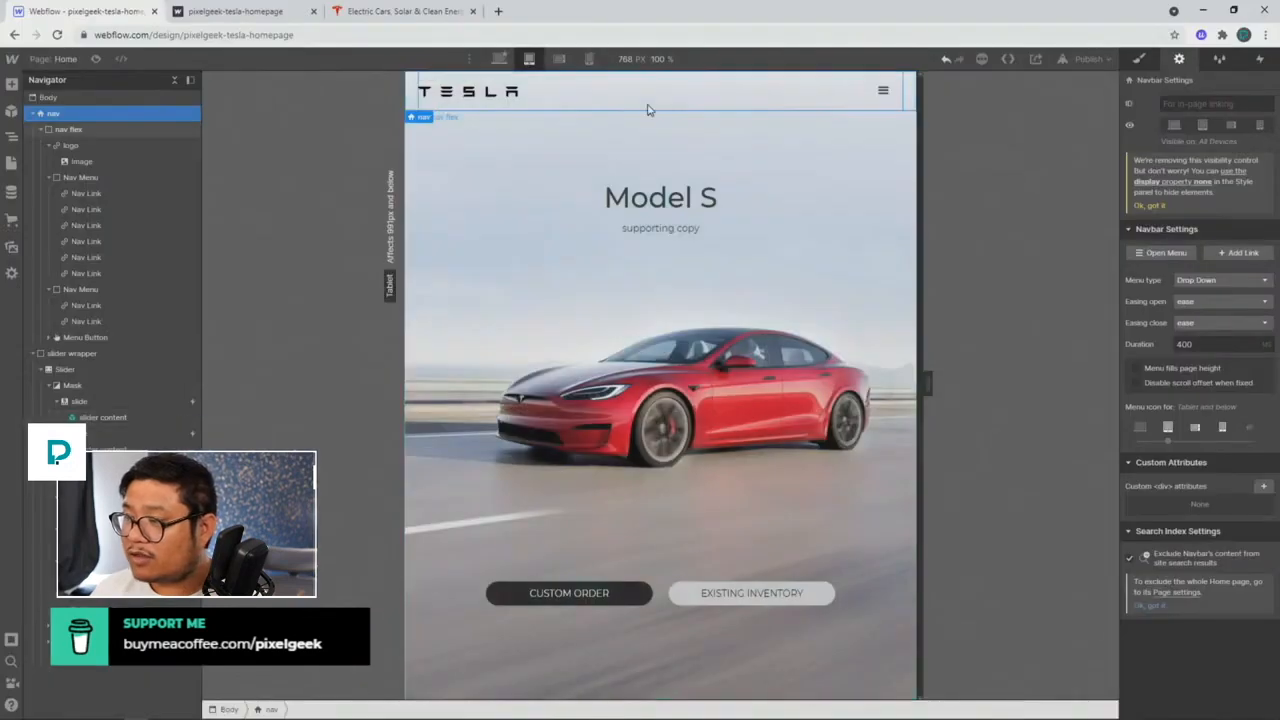
{"action": "left_click", "coordinate": [1160, 253]}
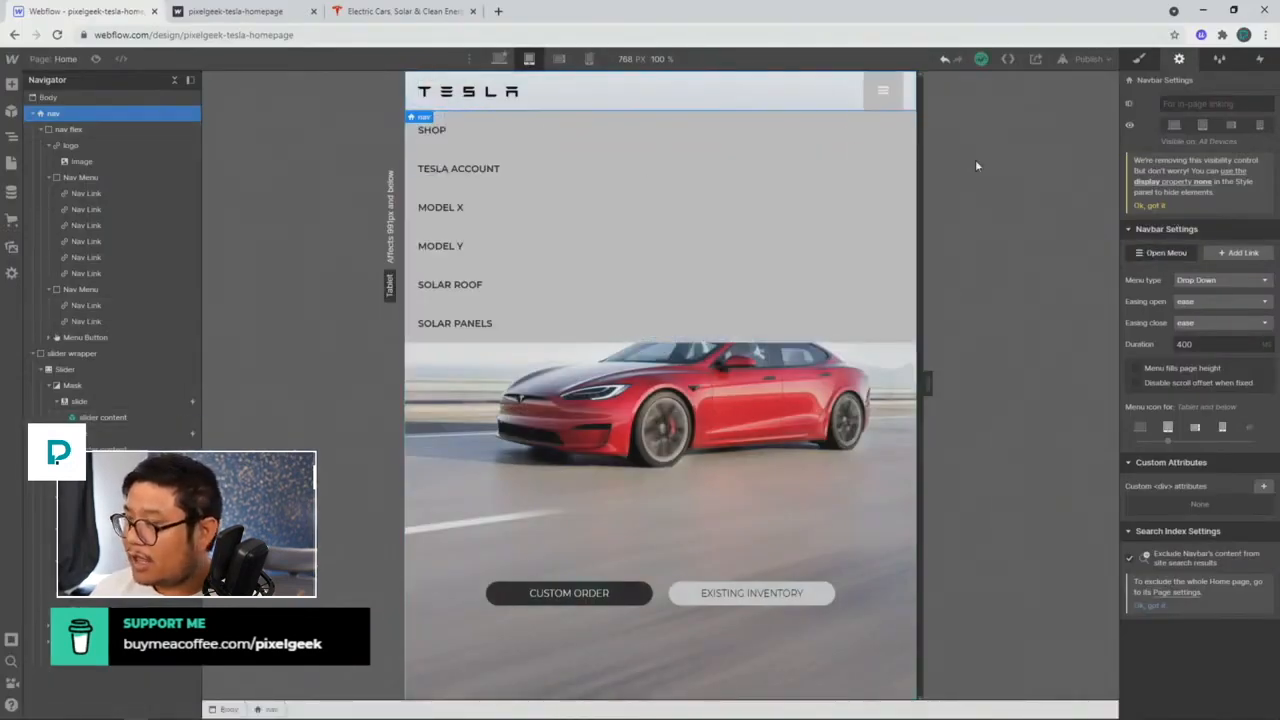
{"action": "left_click", "coordinate": [333, 18]}
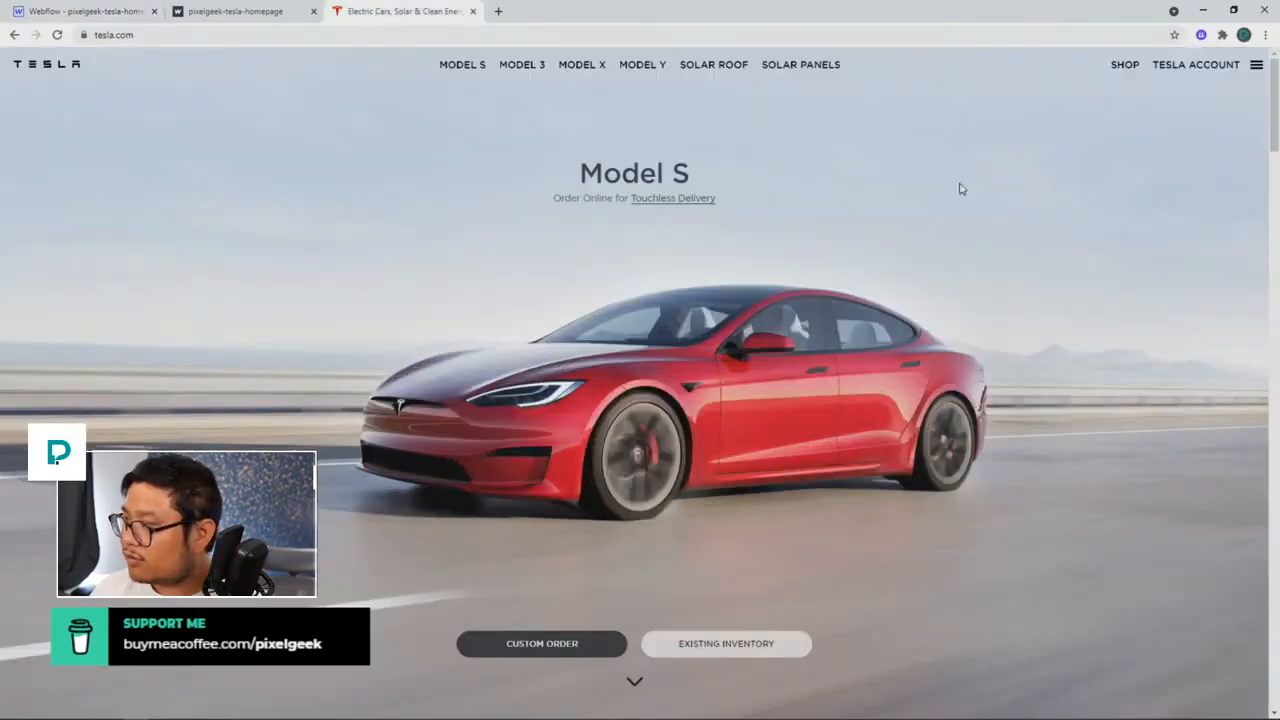
Step: Open and close tesla.com's hamburger side menu to see how it behaves
{"action": "left_click", "coordinate": [1258, 65]}
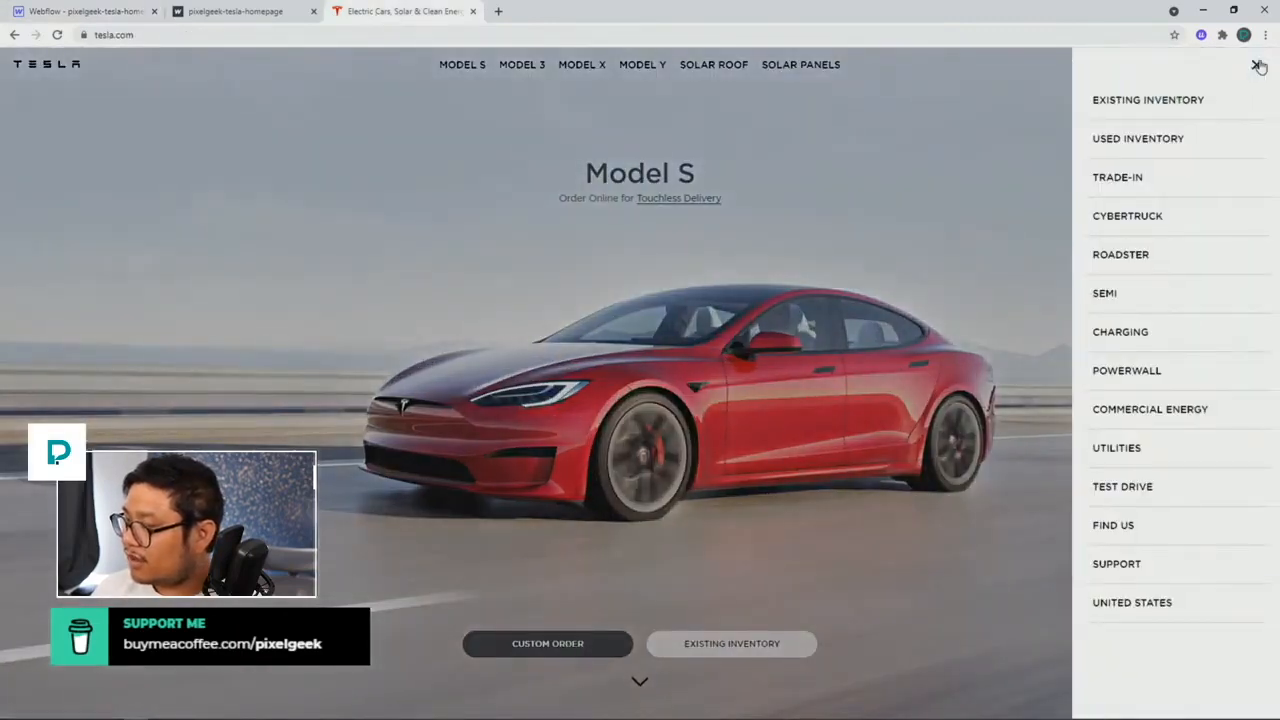
{"action": "left_click", "coordinate": [1258, 65]}
{"action": "left_click", "coordinate": [1257, 65]}
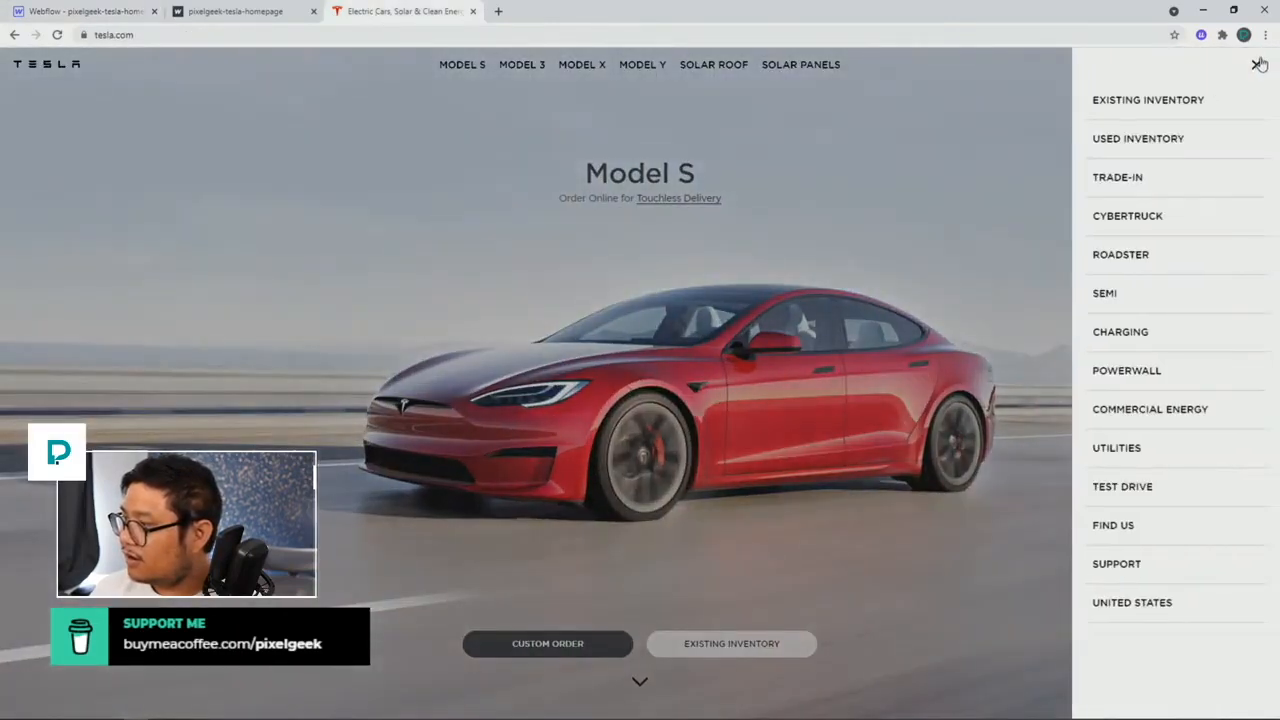
{"action": "left_click", "coordinate": [1256, 65]}
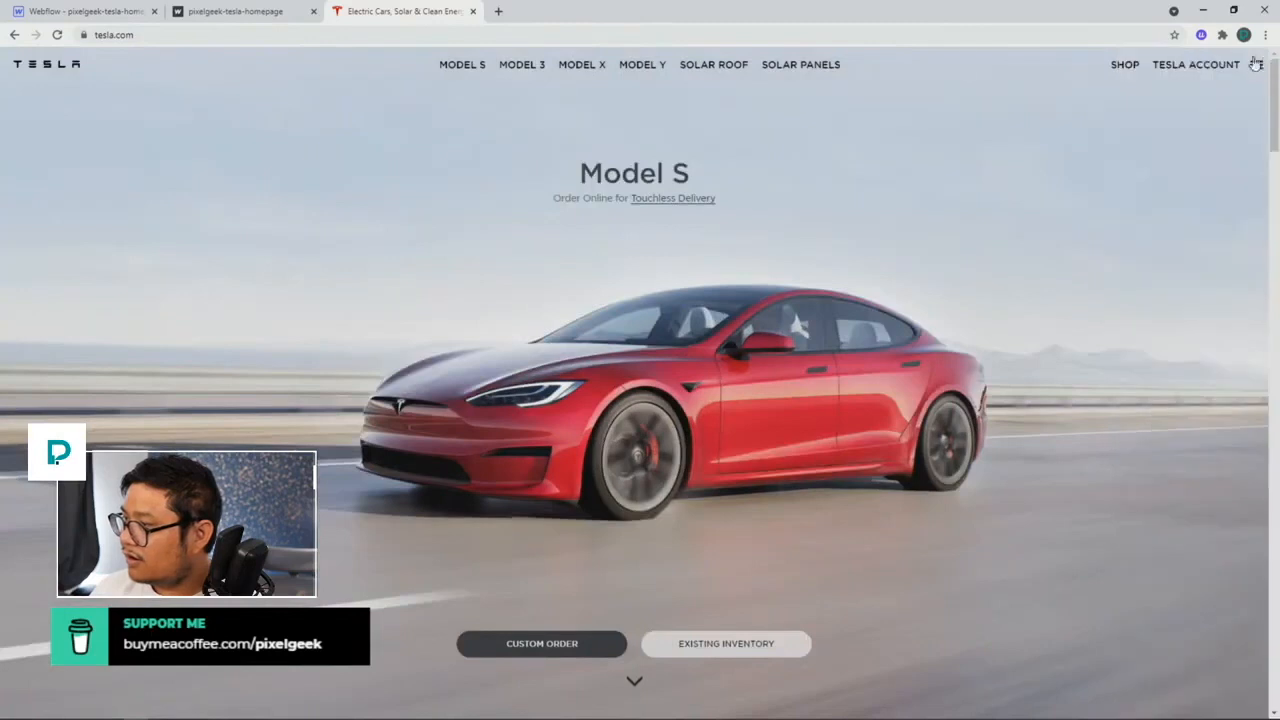
Step: Back in Webflow, set the navbar's menu type to Over Right
{"action": "left_click", "coordinate": [107, 12]}
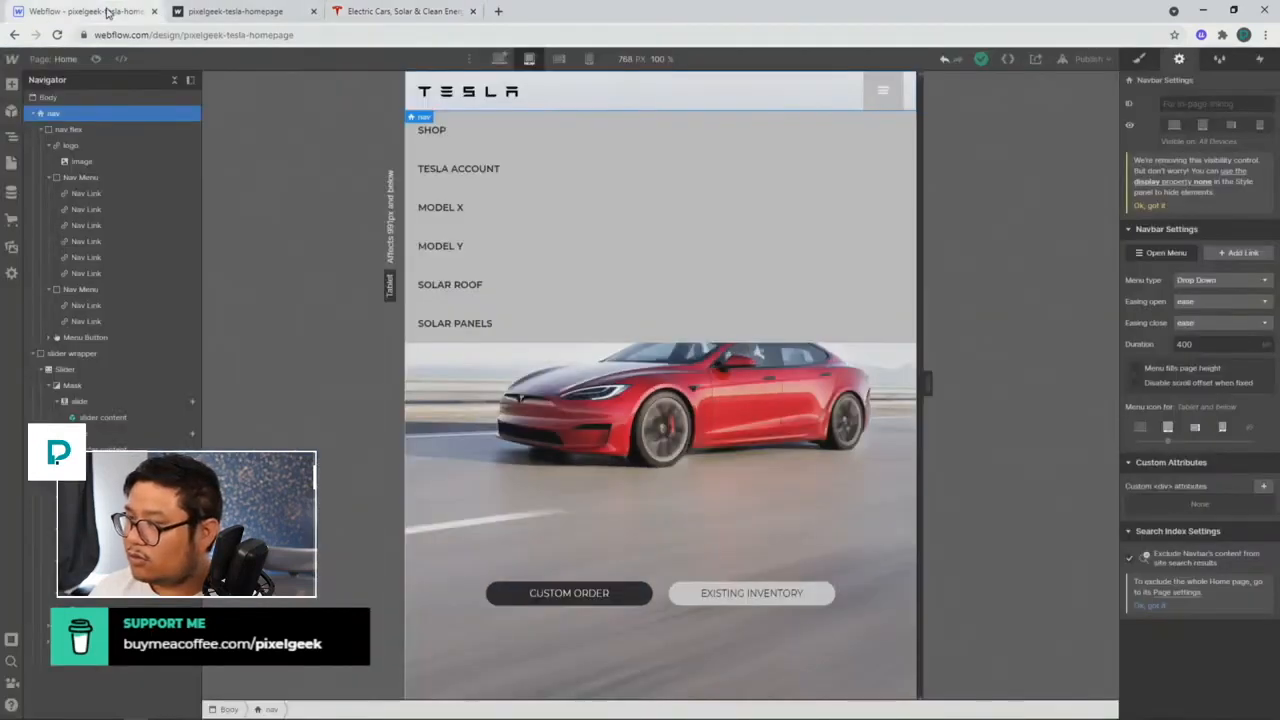
{"action": "left_click", "coordinate": [1207, 281]}
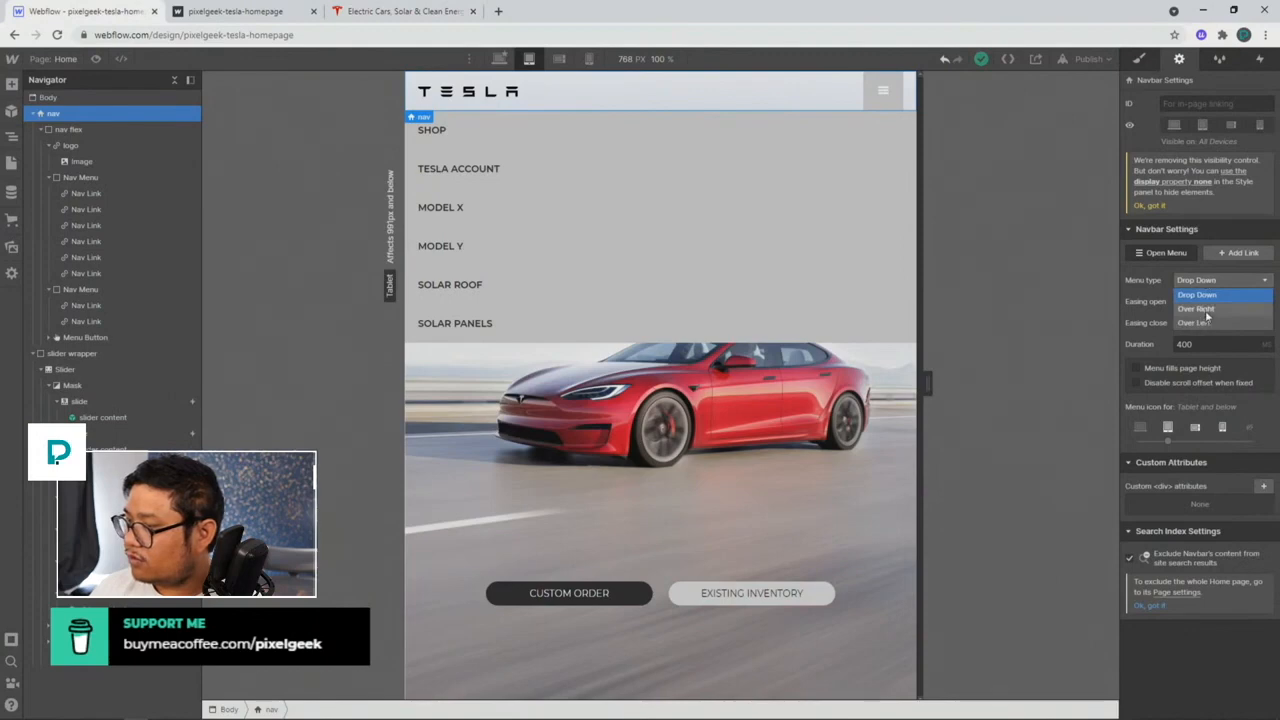
{"action": "left_click", "coordinate": [1200, 309]}
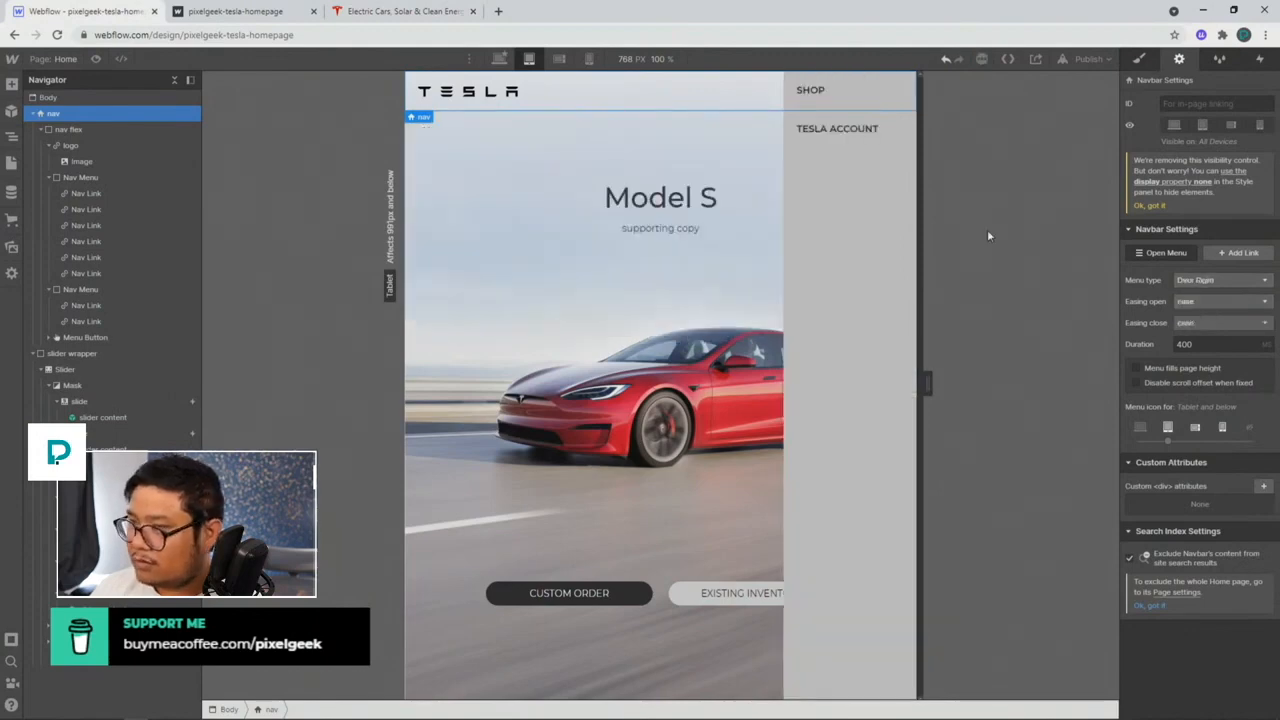
Step: Select the Nav Menu in the Navigator, show its styles, then select nav flex
{"action": "left_click", "coordinate": [127, 178]}
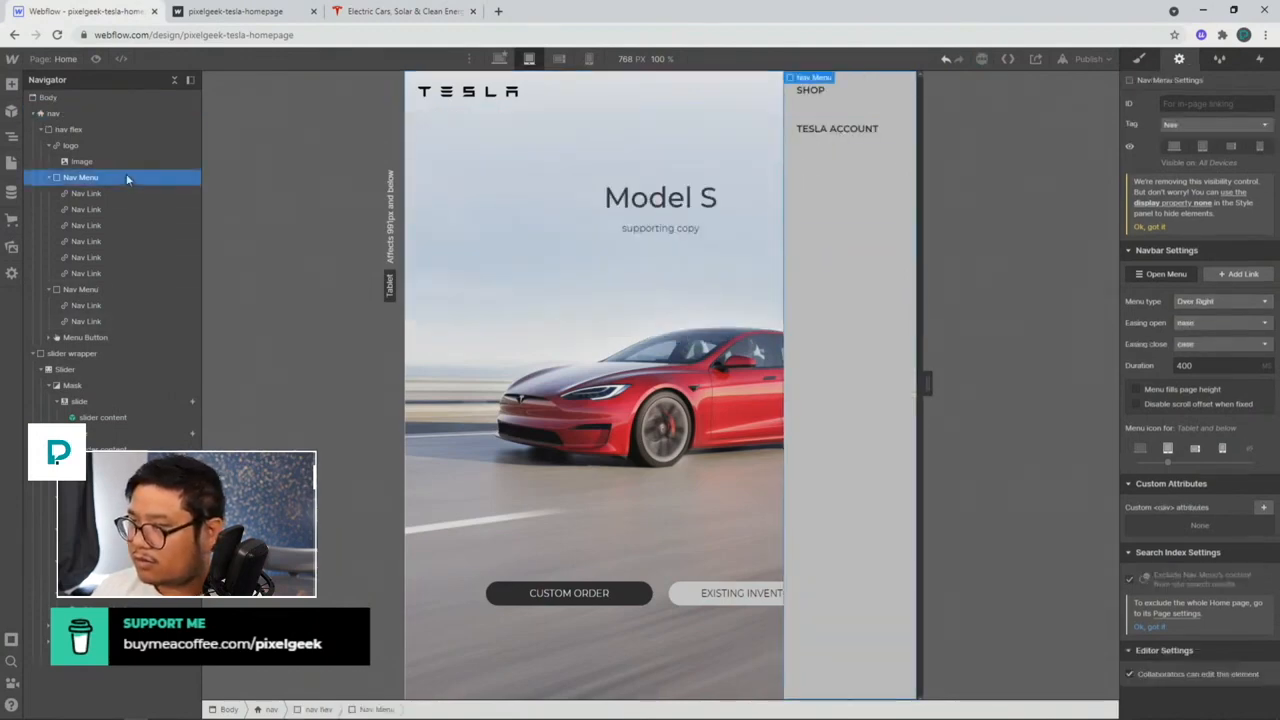
{"action": "left_click", "coordinate": [1152, 59]}
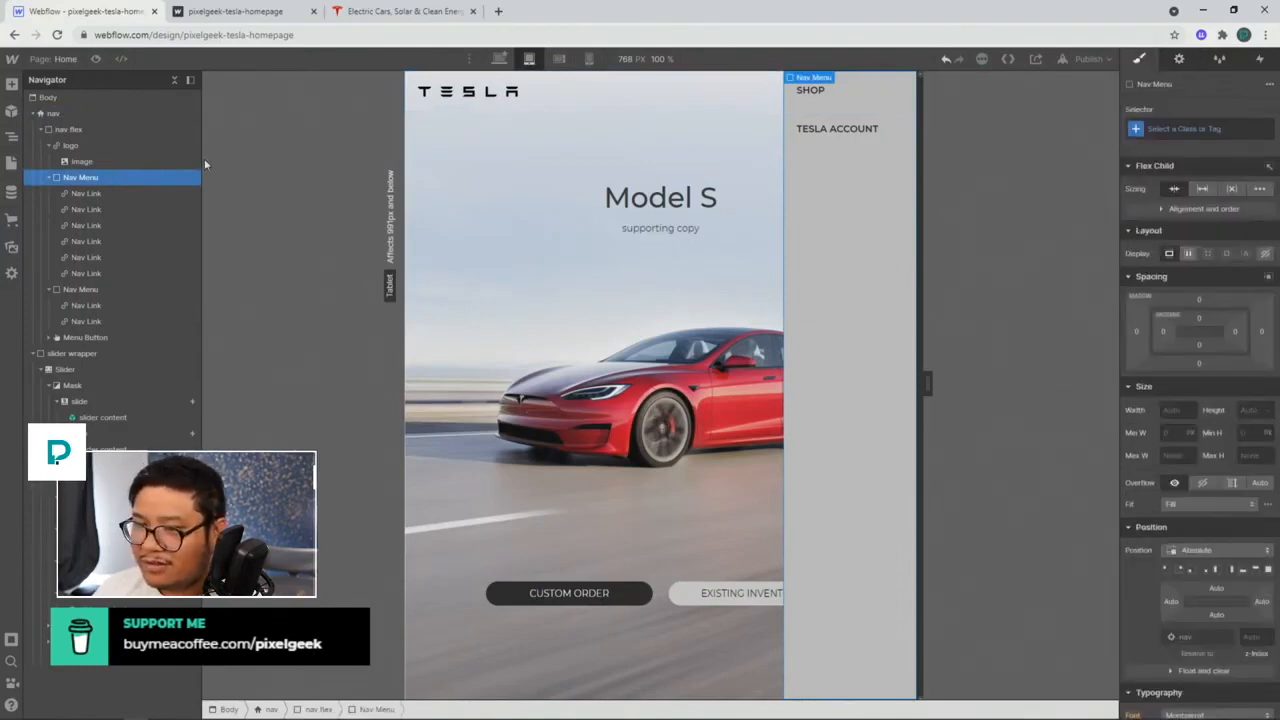
{"action": "left_click", "coordinate": [127, 128]}
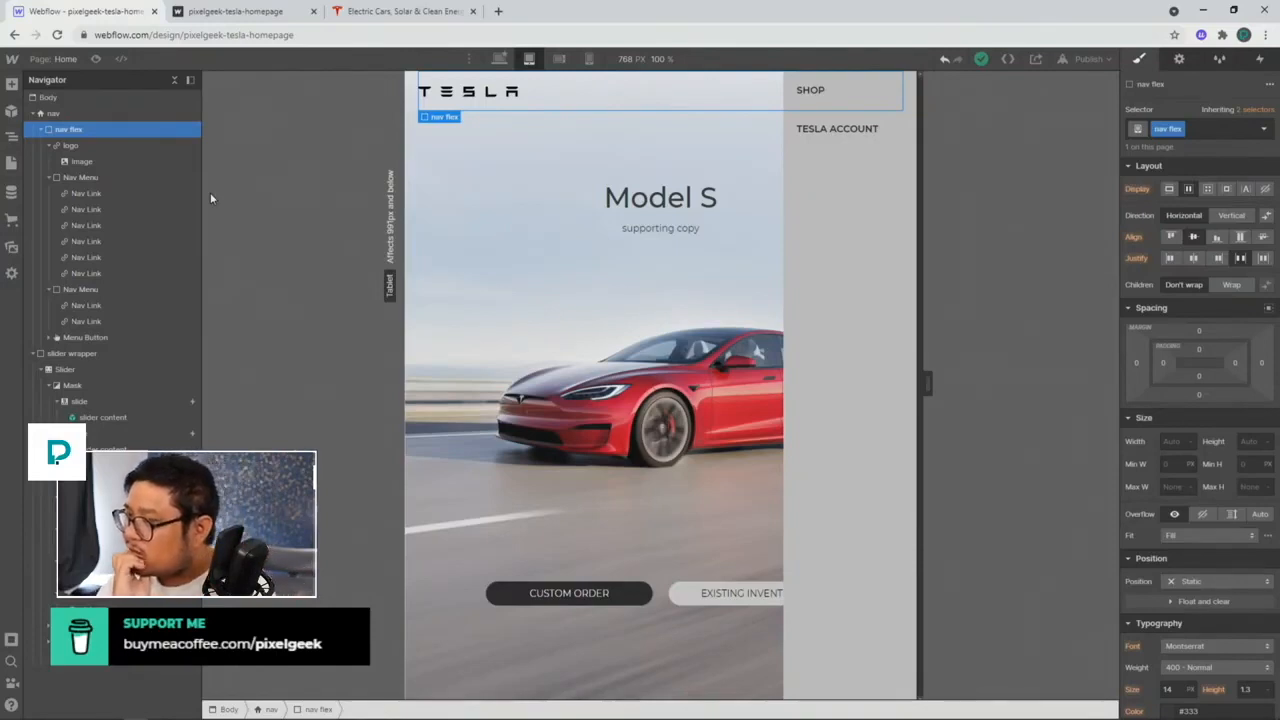
{"action": "left_click", "coordinate": [132, 177]}
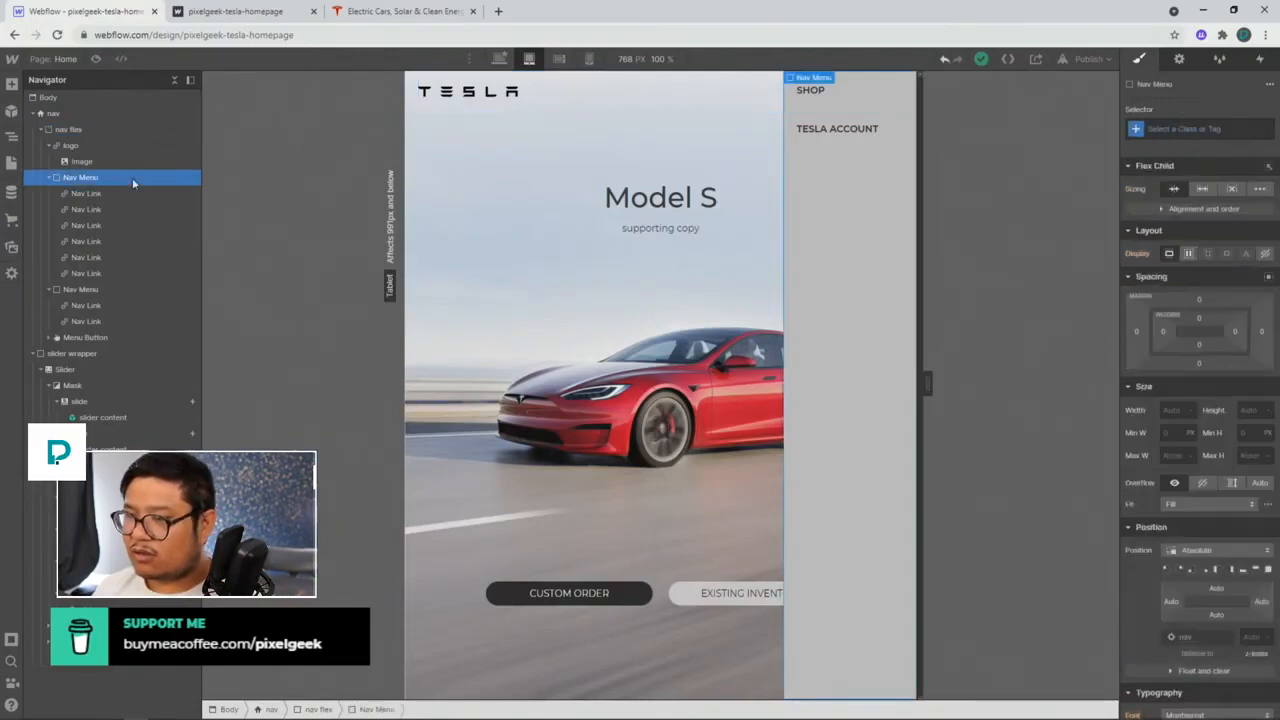
{"action": "left_click", "coordinate": [1189, 254]}
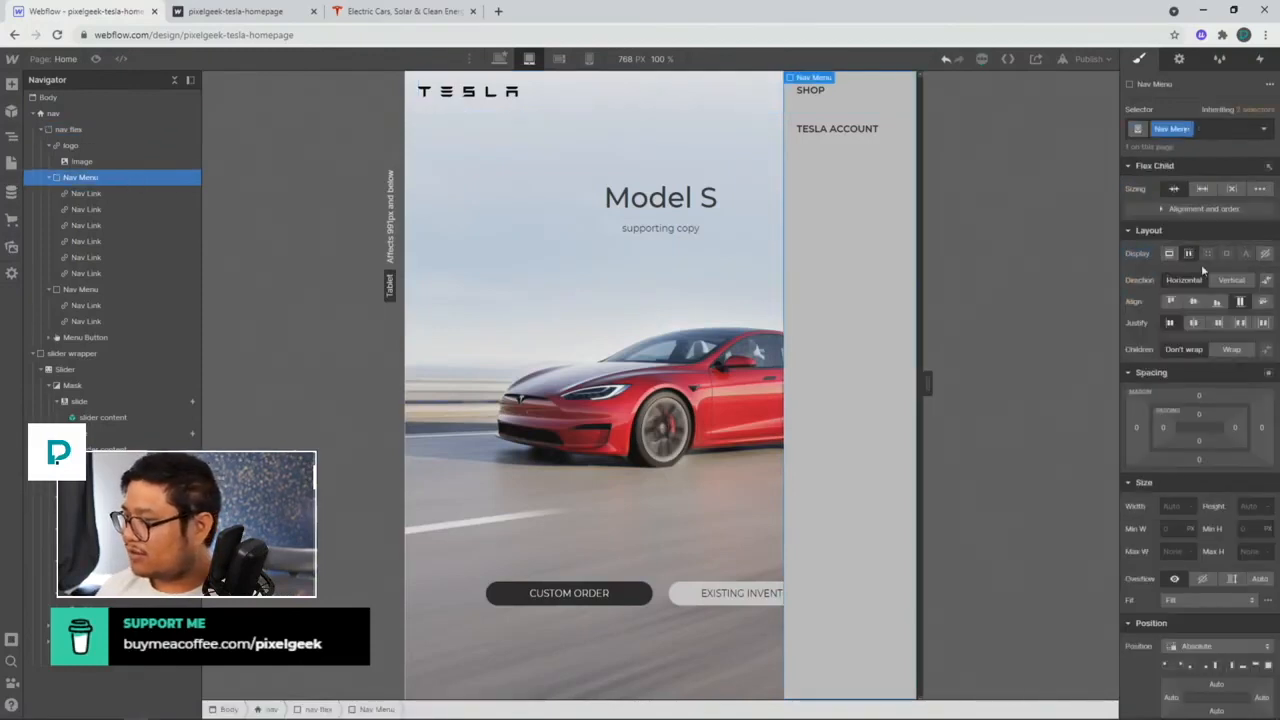
{"action": "left_click", "coordinate": [1222, 281]}
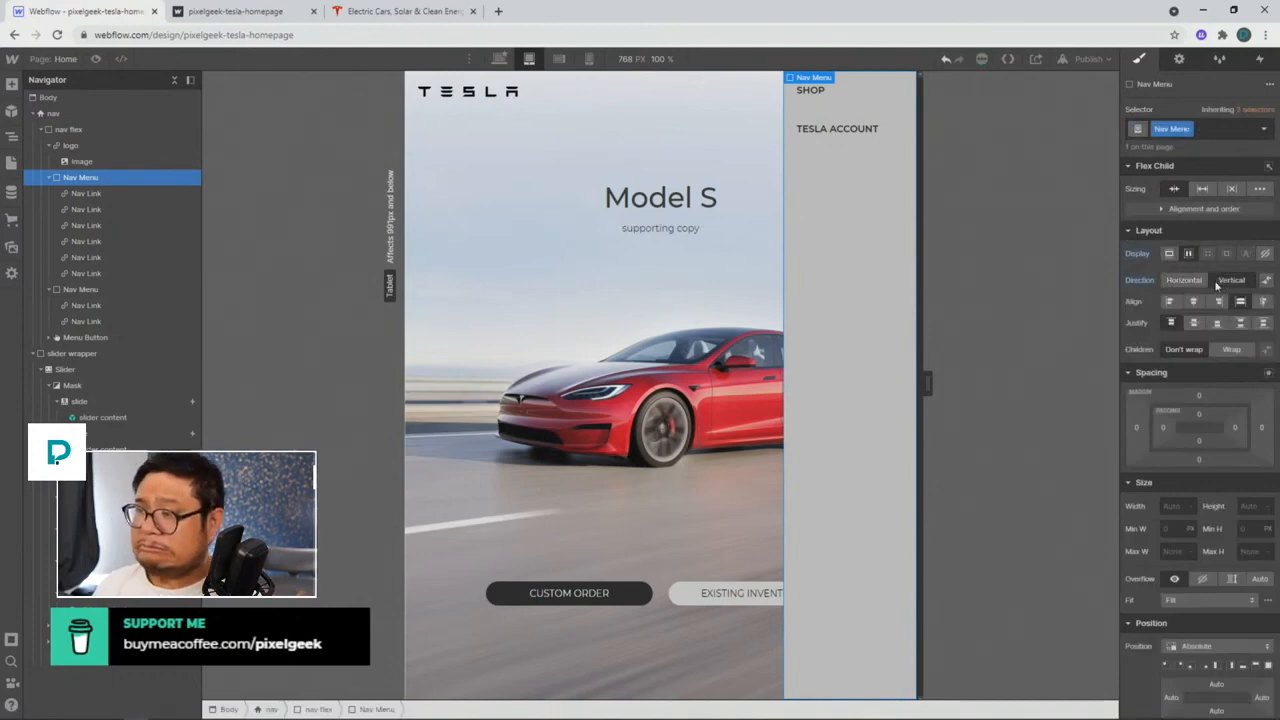
{"action": "left_click", "coordinate": [1144, 254], "text": "alt"}
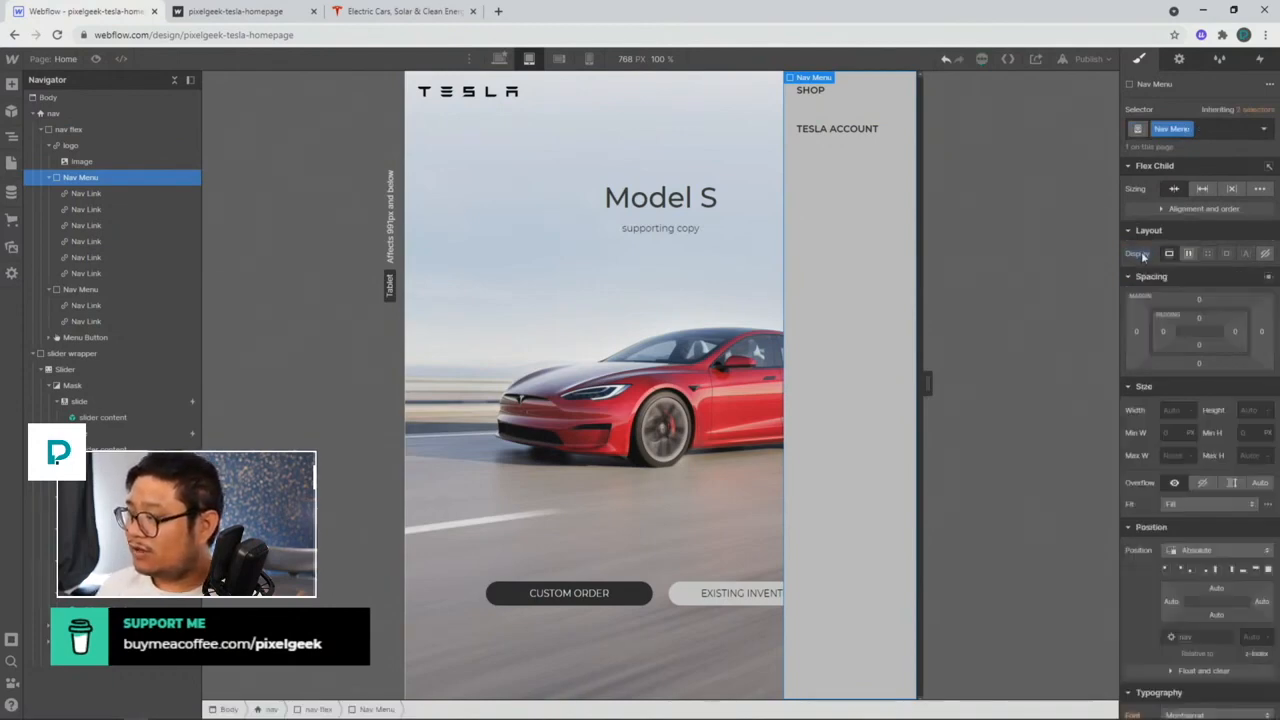
{"action": "left_click", "coordinate": [1188, 254]}
{"action": "left_click", "coordinate": [1150, 284], "text": "alt"}
{"action": "left_click", "coordinate": [1142, 256], "text": "alt"}
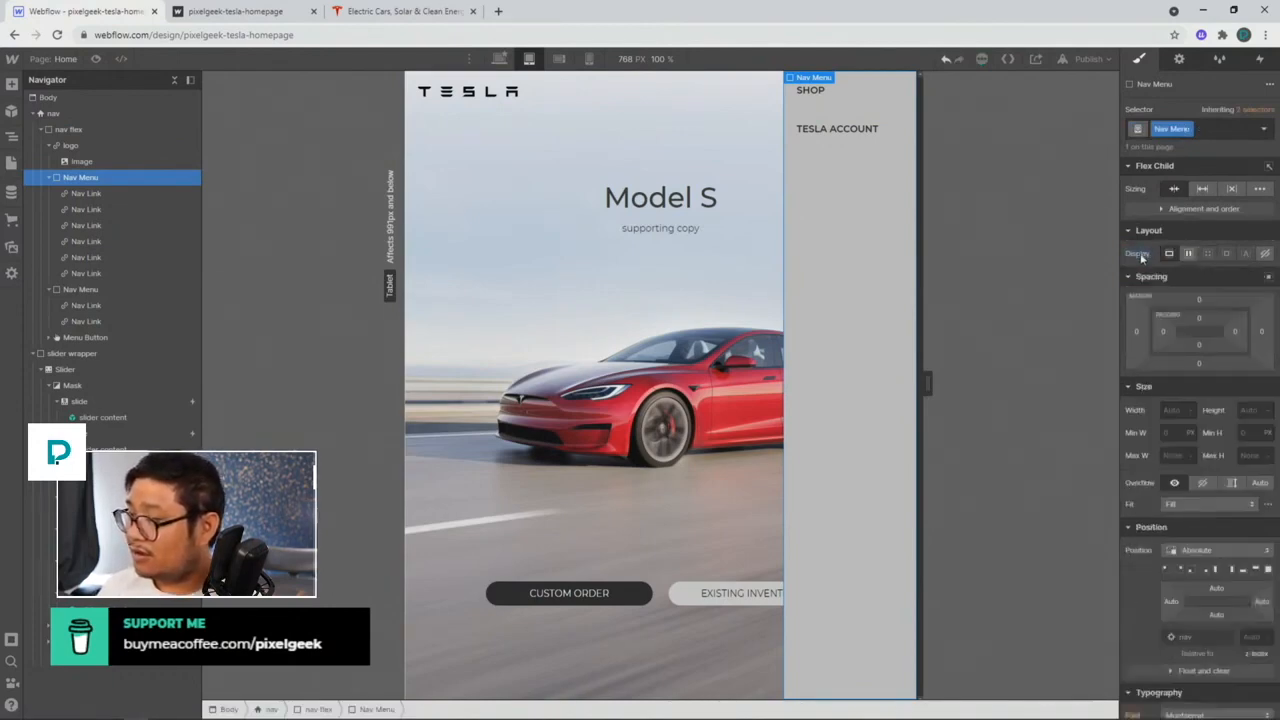
{"action": "left_click", "coordinate": [97, 195]}
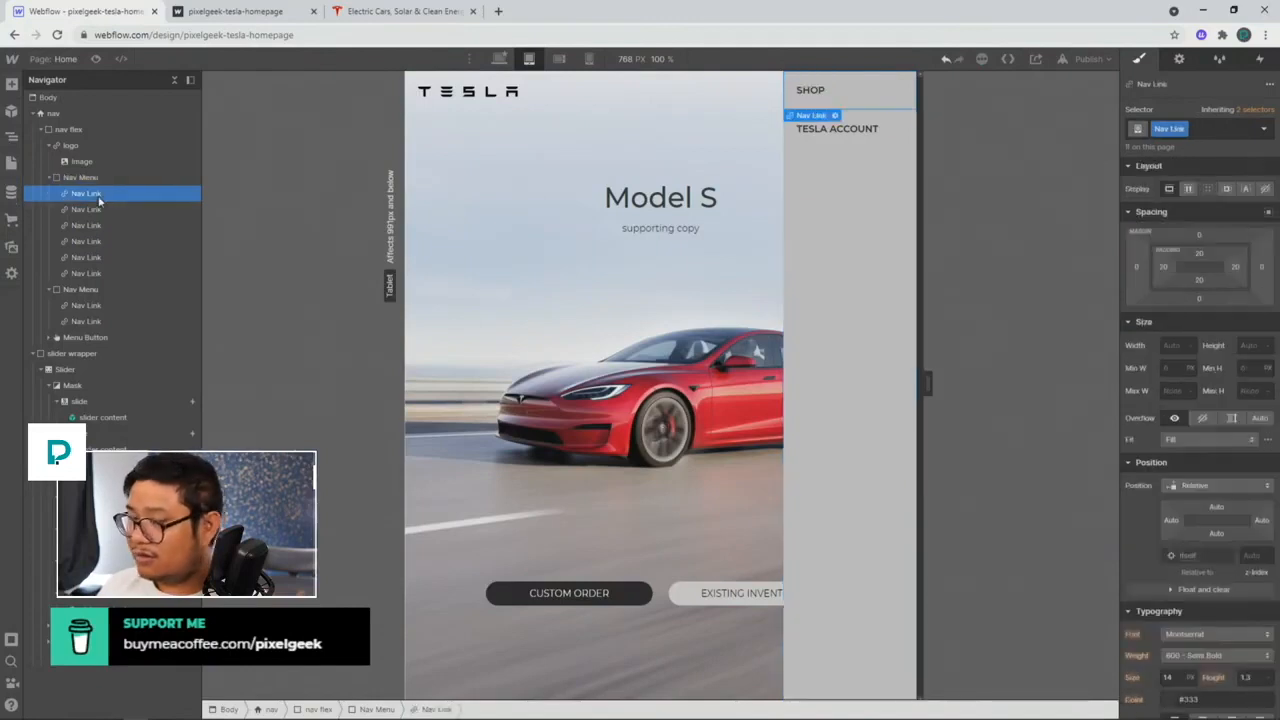
{"action": "left_click", "coordinate": [91, 129]}
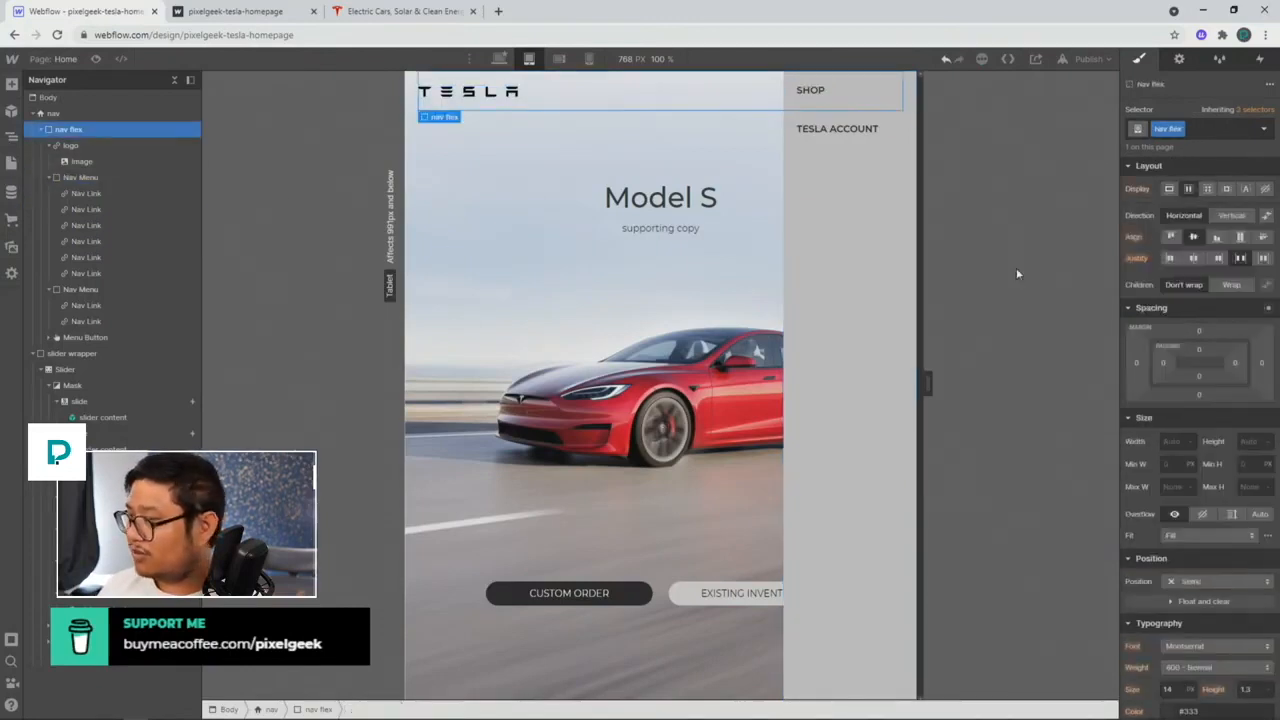
{"action": "left_click", "coordinate": [1170, 189]}
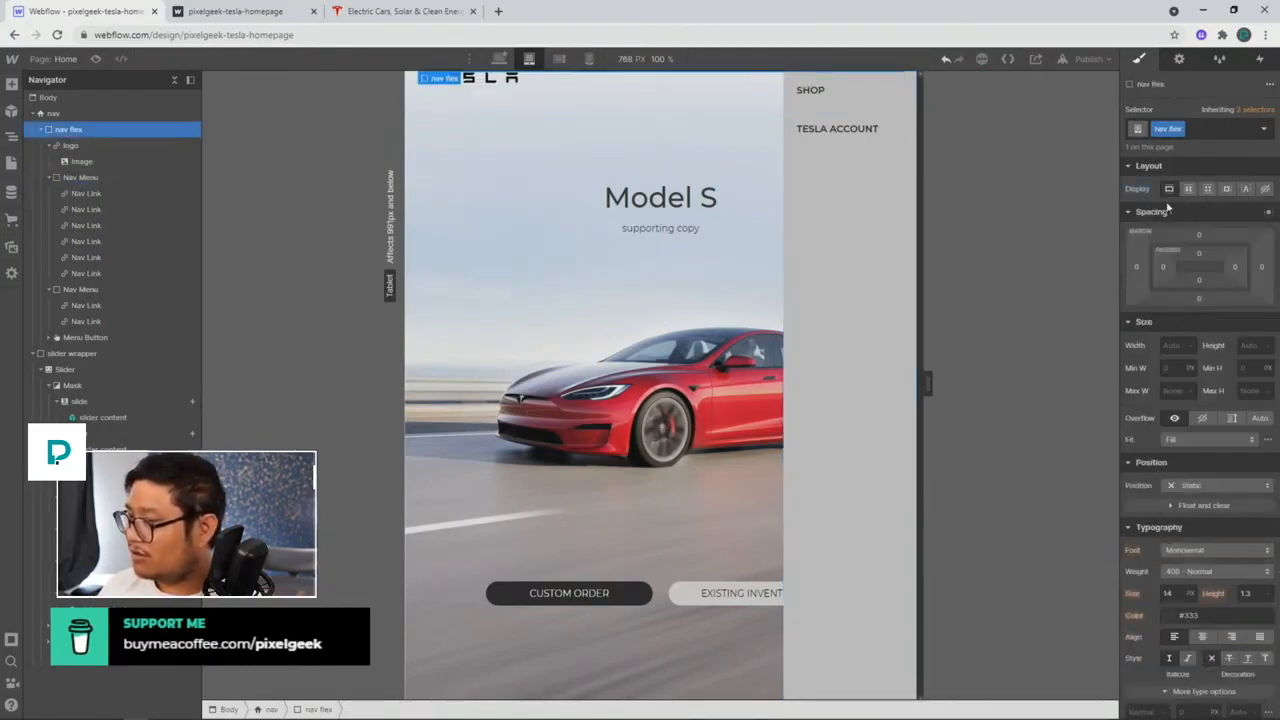
{"action": "key", "text": "ctrl+z"}
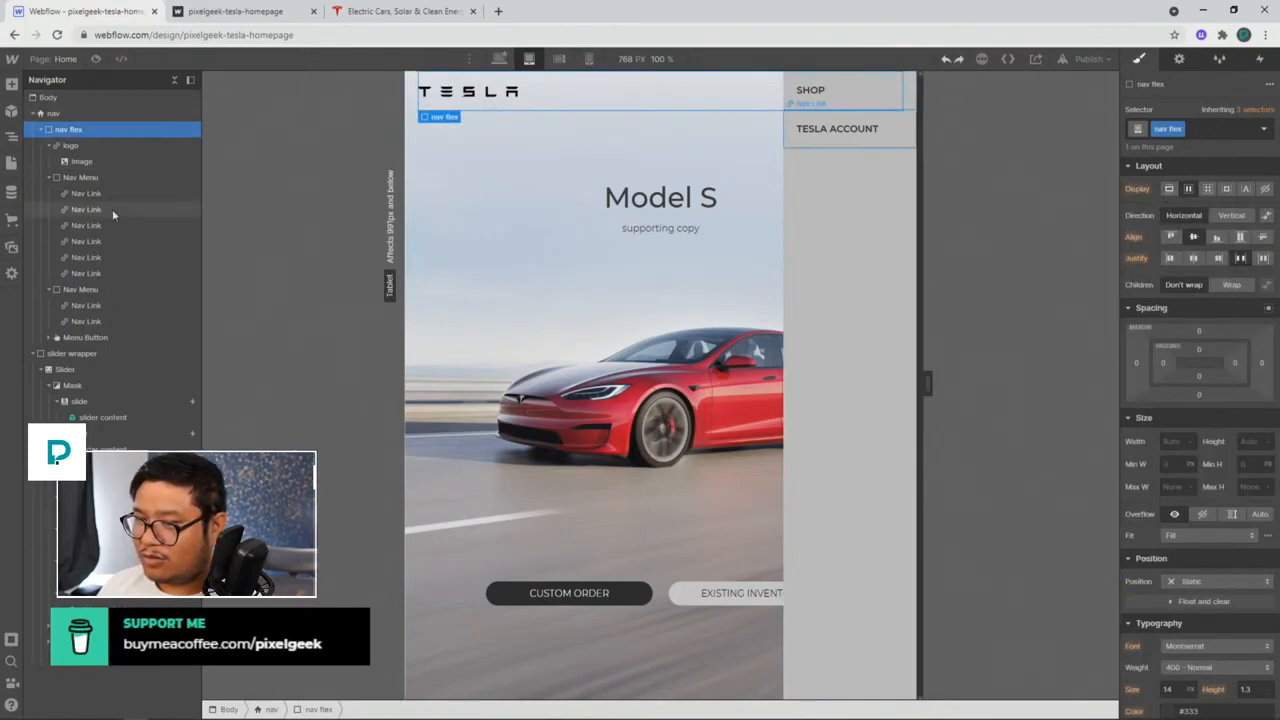
{"action": "left_click", "coordinate": [118, 177]}
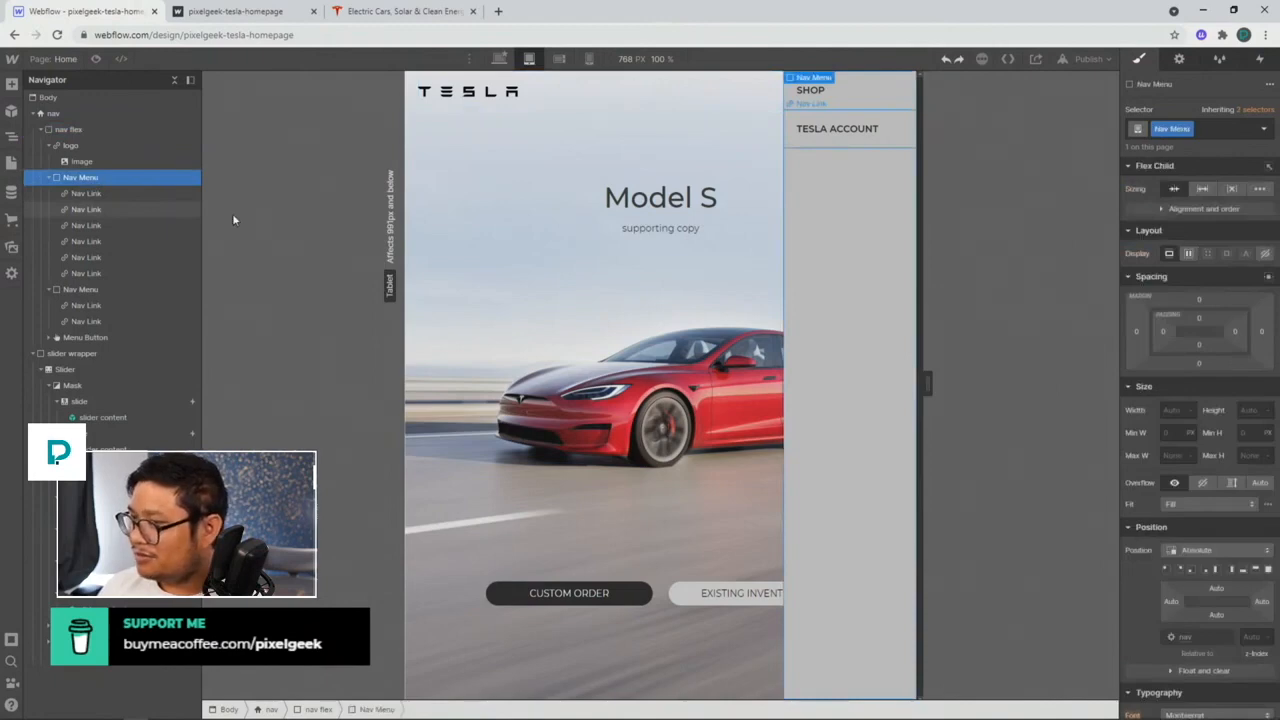
{"action": "left_click", "coordinate": [106, 195]}
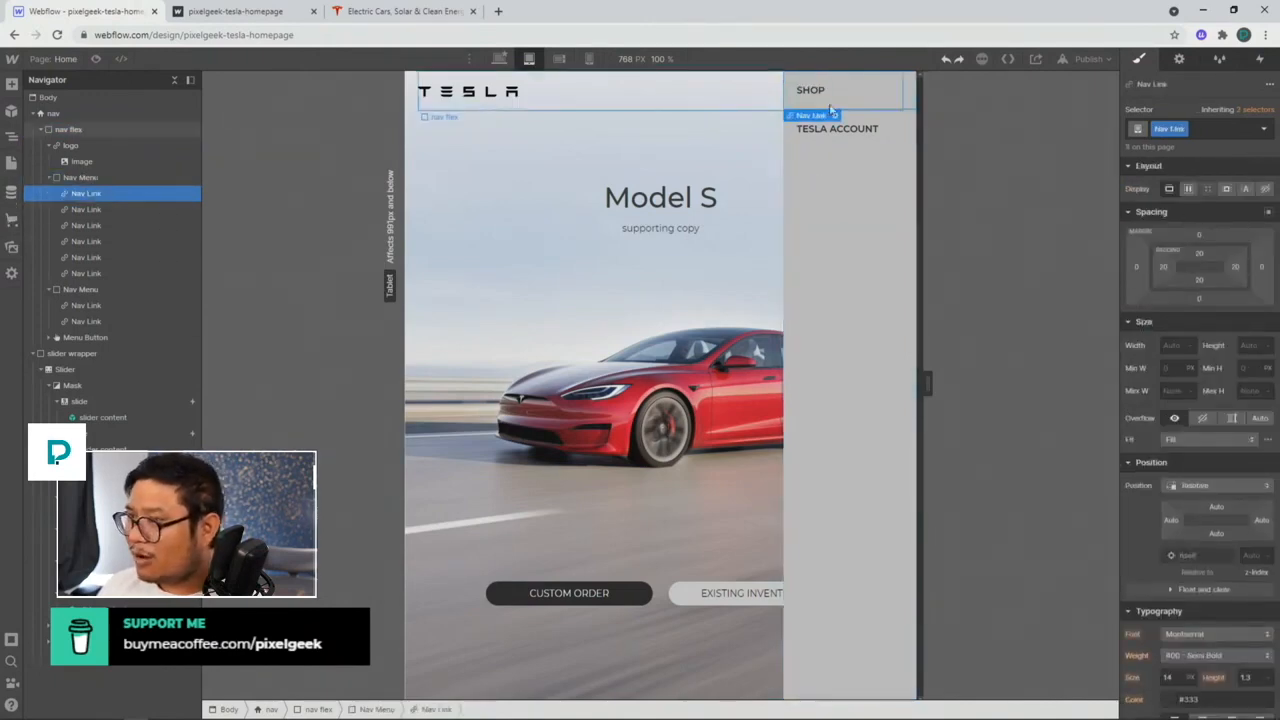
{"action": "left_click", "coordinate": [155, 178]}
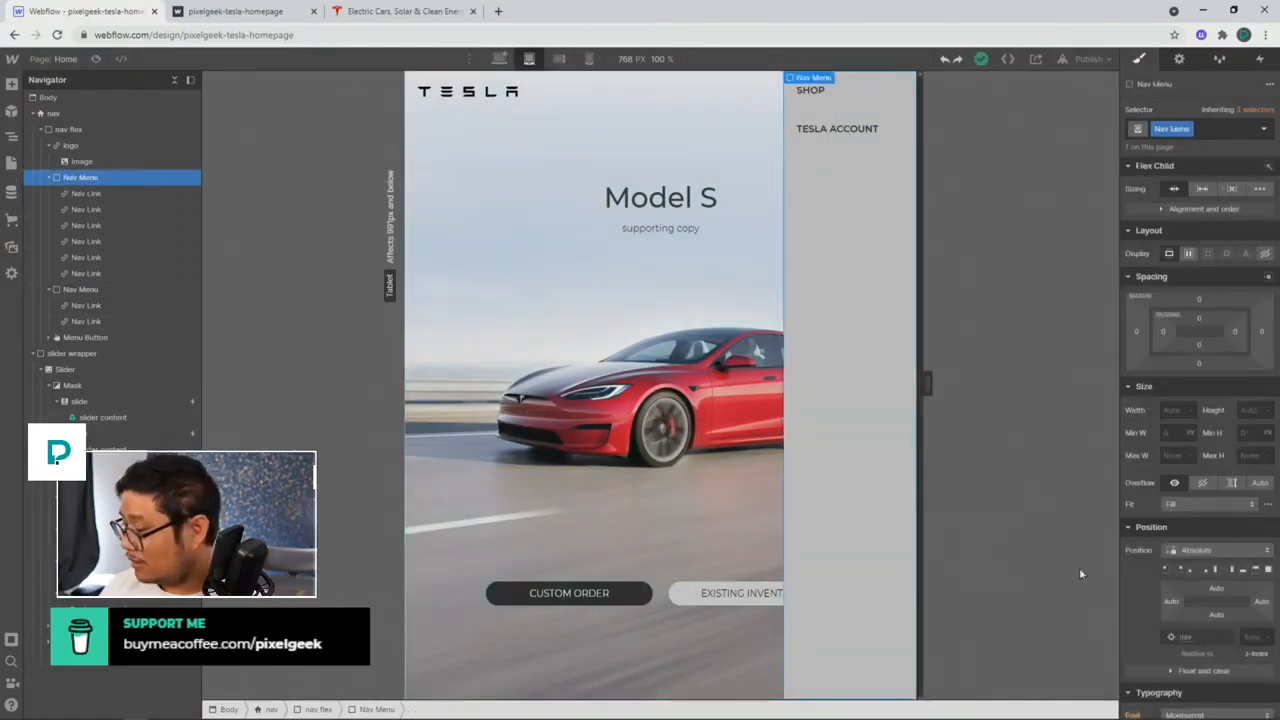
{"action": "scroll", "coordinate": [1198, 528], "scroll_direction": "down", "scroll_amount": 5}
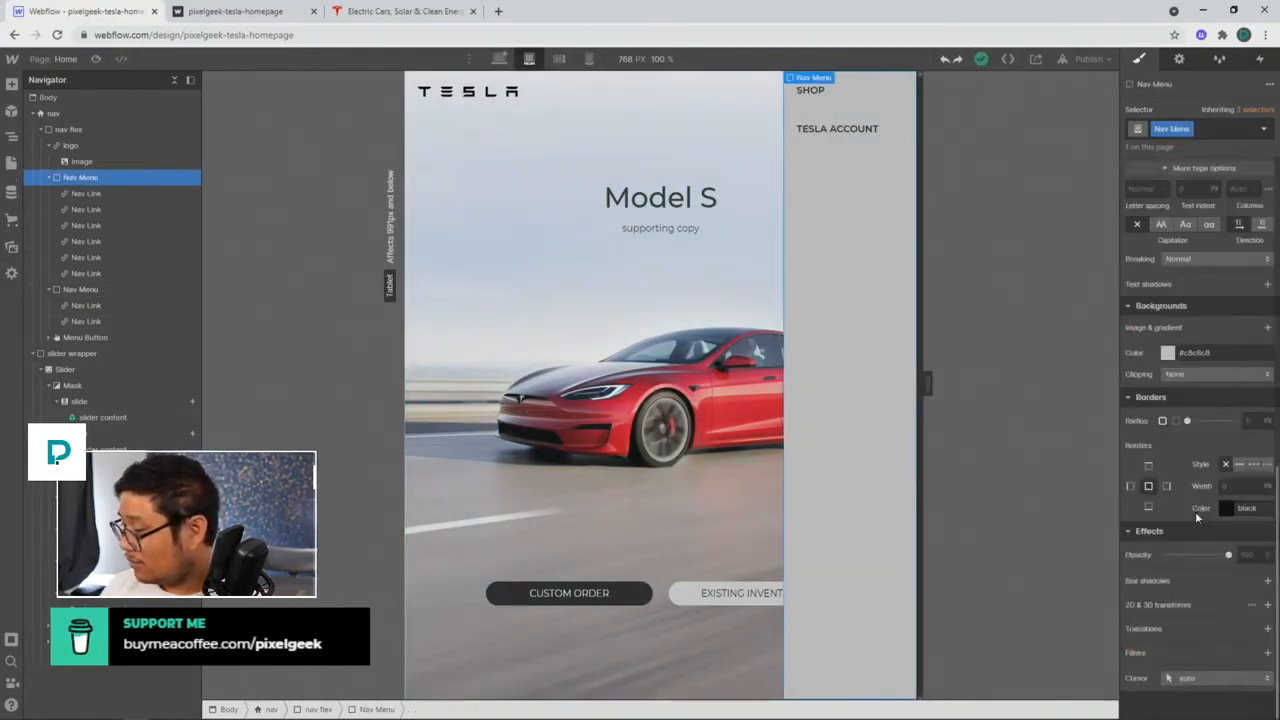
{"action": "left_click", "coordinate": [107, 134]}
{"action": "left_click", "coordinate": [103, 114]}
{"action": "scroll", "coordinate": [1191, 377], "scroll_direction": "up", "scroll_amount": 5}
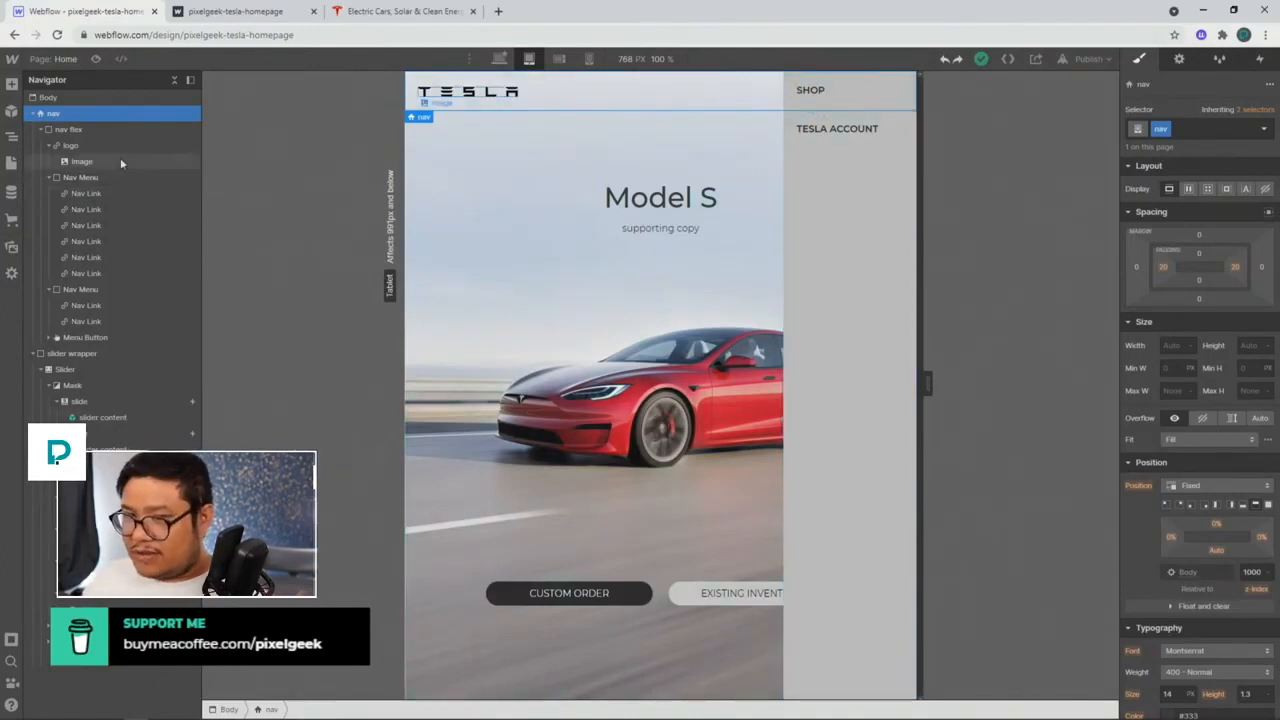
Step: Set the Nav Menu's flex child sizing so it neither shrinks nor grows
{"action": "left_click", "coordinate": [82, 177]}
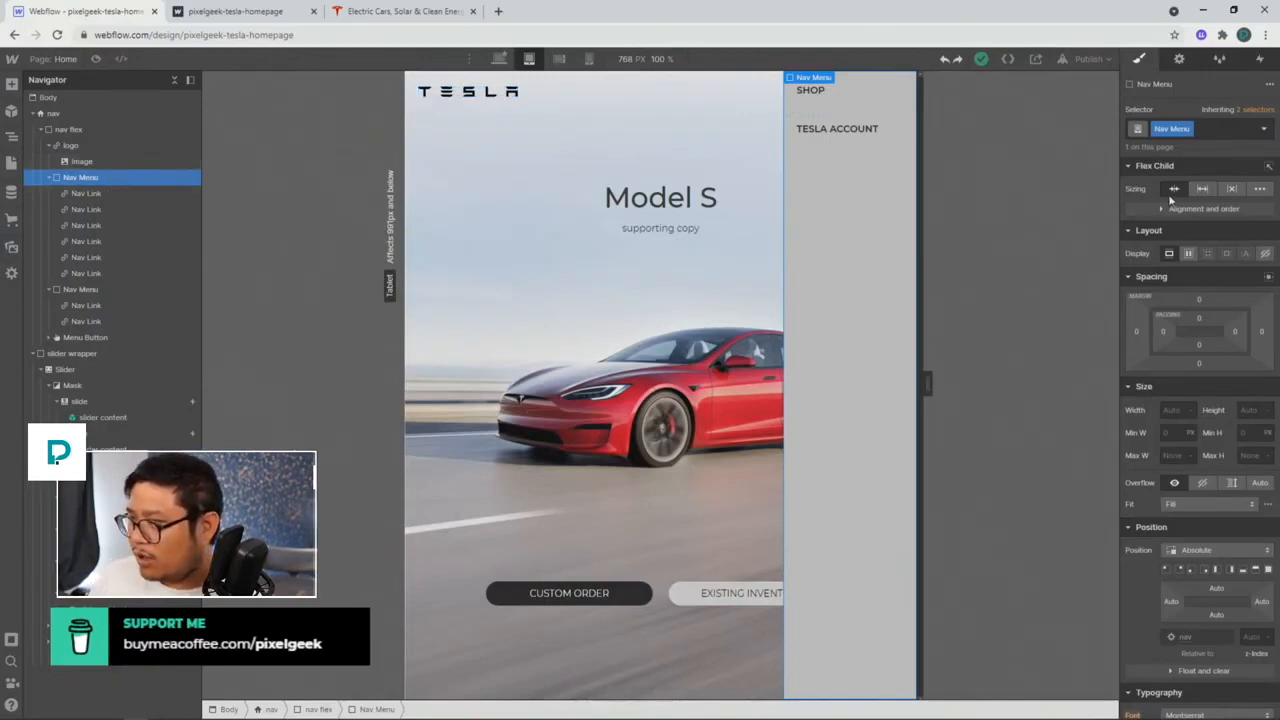
{"action": "left_click", "coordinate": [1204, 189]}
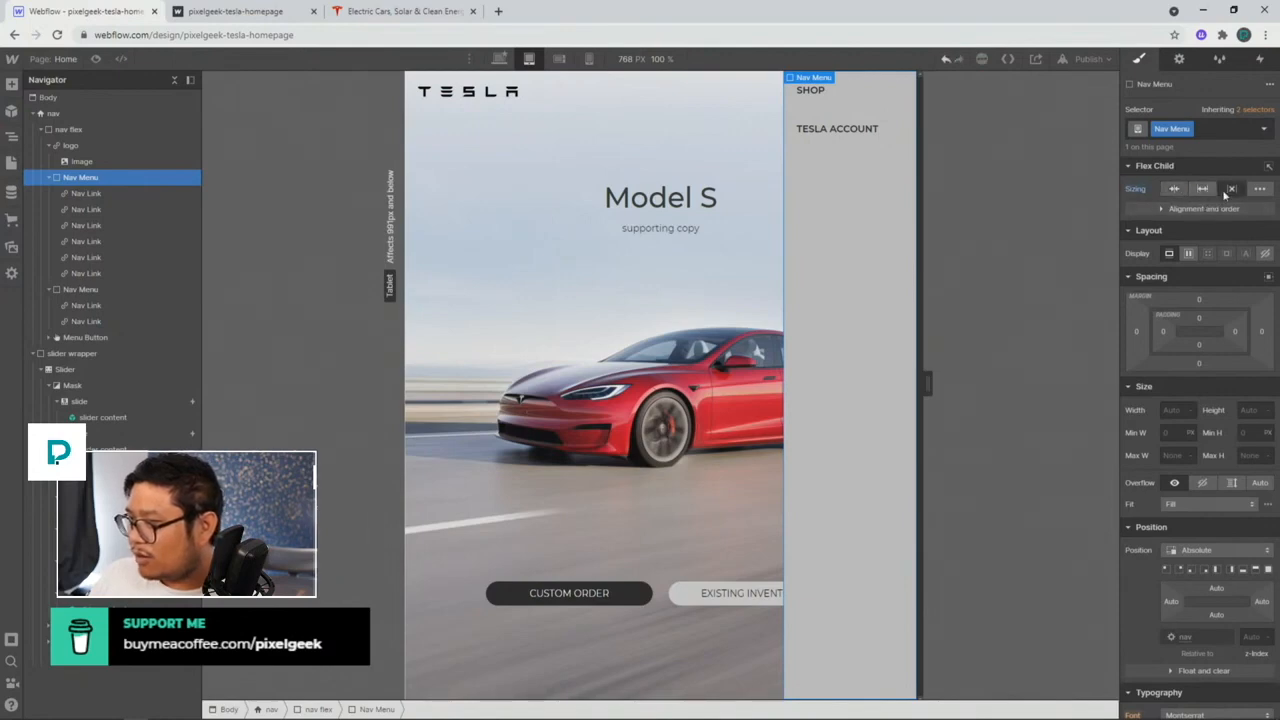
{"action": "left_click", "coordinate": [1227, 191]}
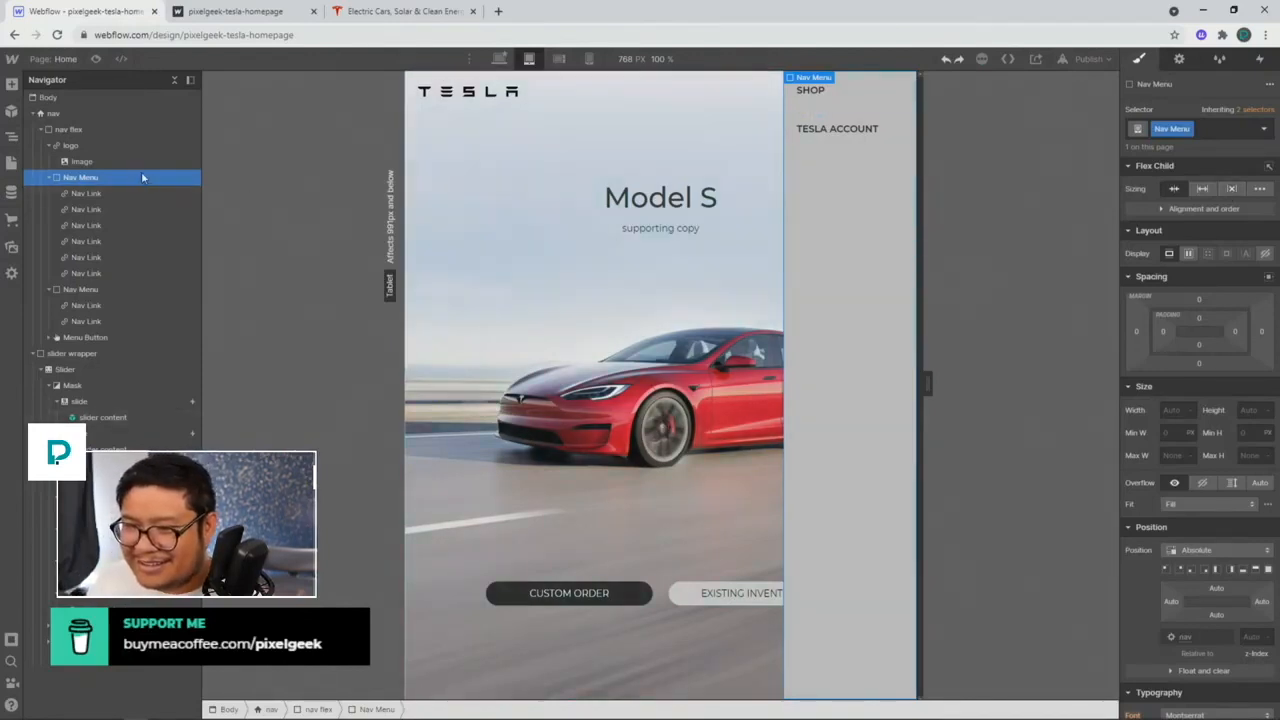
Step: Test nav flex with Display Block, then switch it back to a horizontal flex row
{"action": "left_click", "coordinate": [133, 144]}
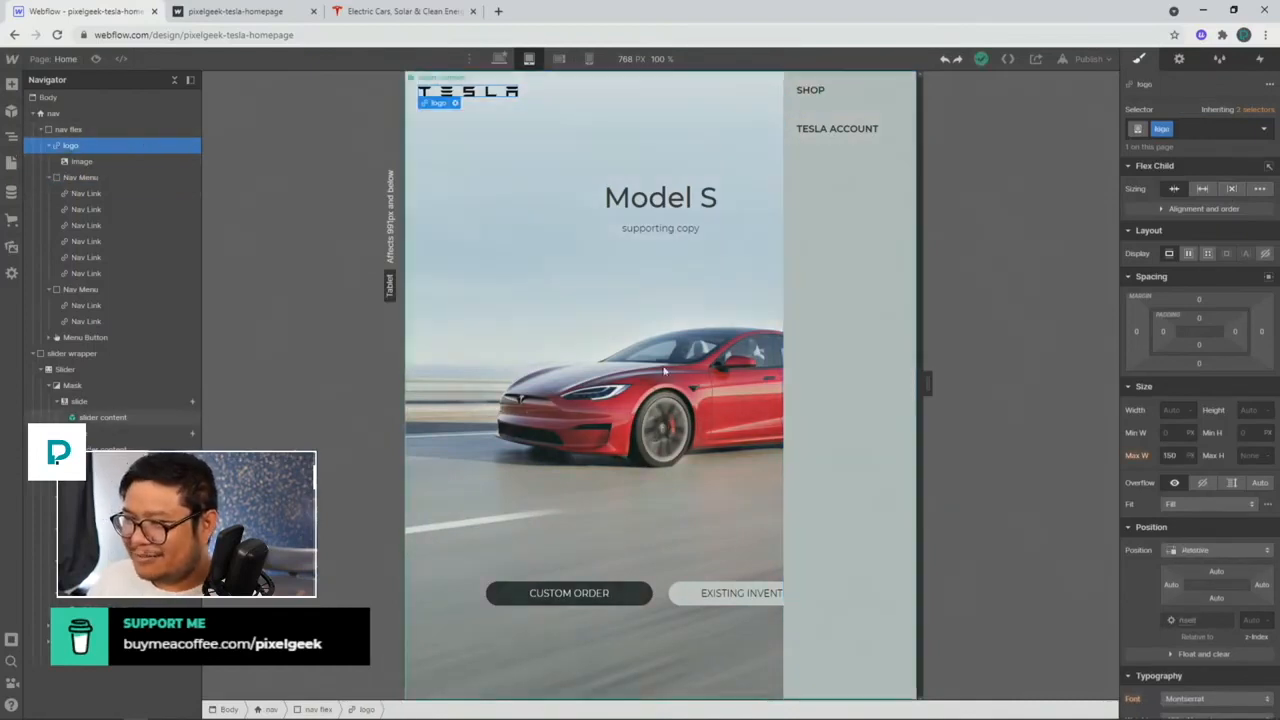
{"action": "left_click", "coordinate": [91, 130]}
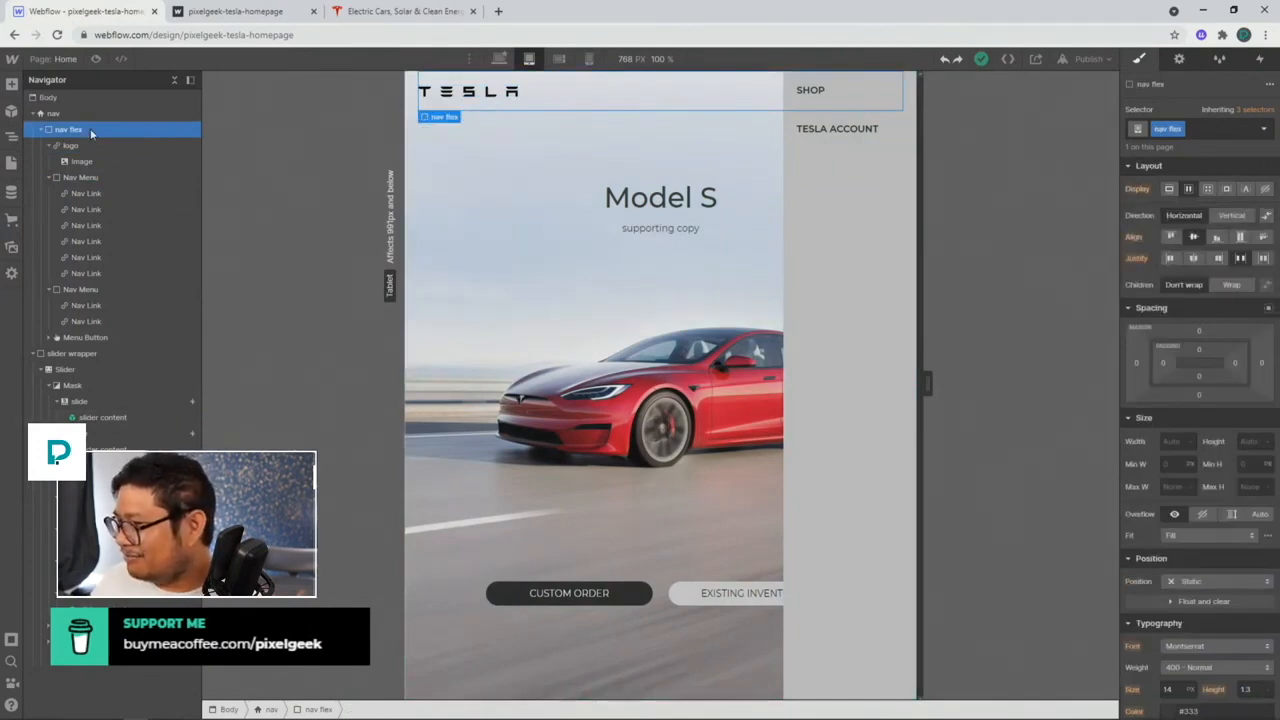
{"action": "left_click", "coordinate": [1168, 190]}
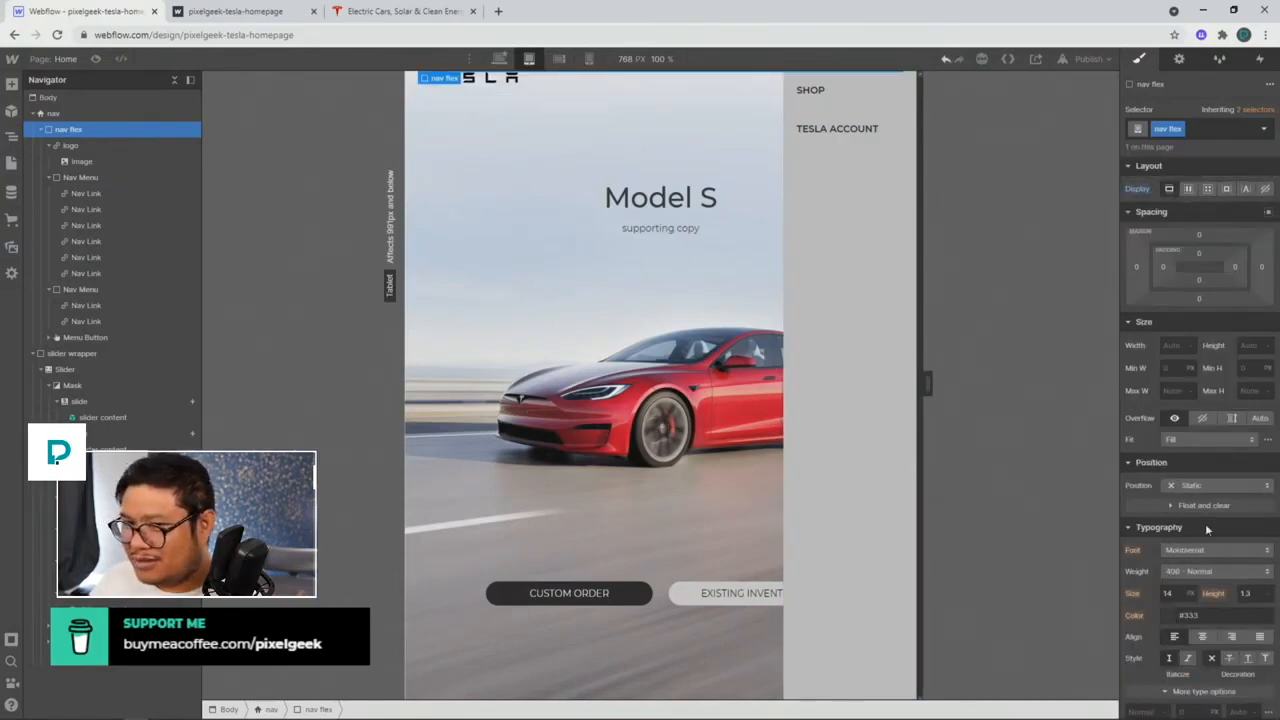
{"action": "scroll", "coordinate": [1205, 530], "scroll_direction": "down", "scroll_amount": 3}
{"action": "scroll", "coordinate": [1205, 530], "scroll_direction": "up", "scroll_amount": 3}
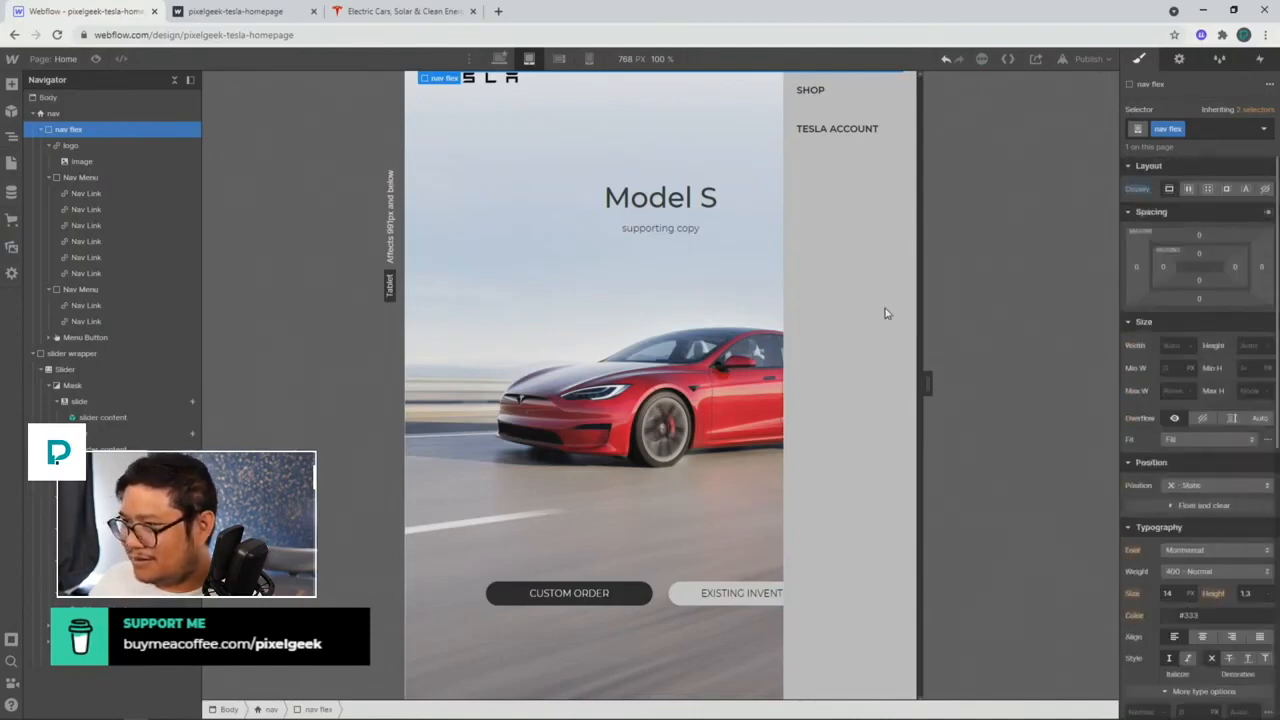
{"action": "left_click", "coordinate": [52, 116]}
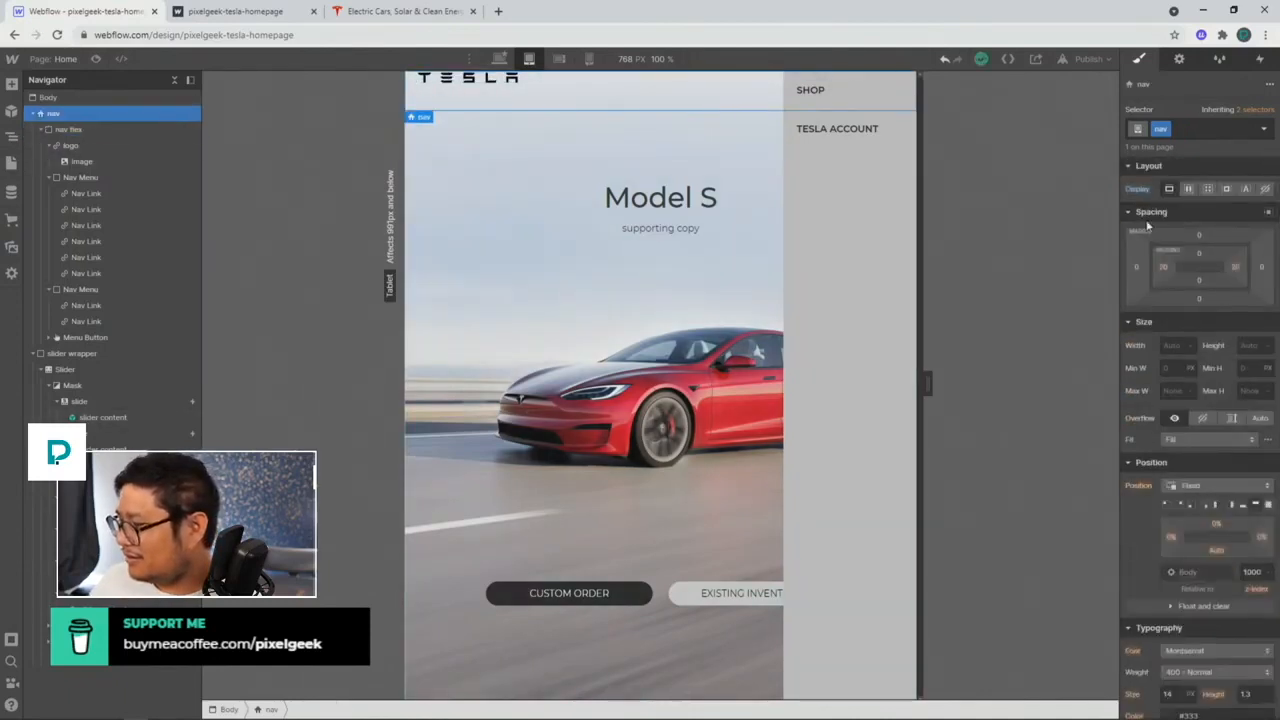
{"action": "left_click", "coordinate": [70, 130]}
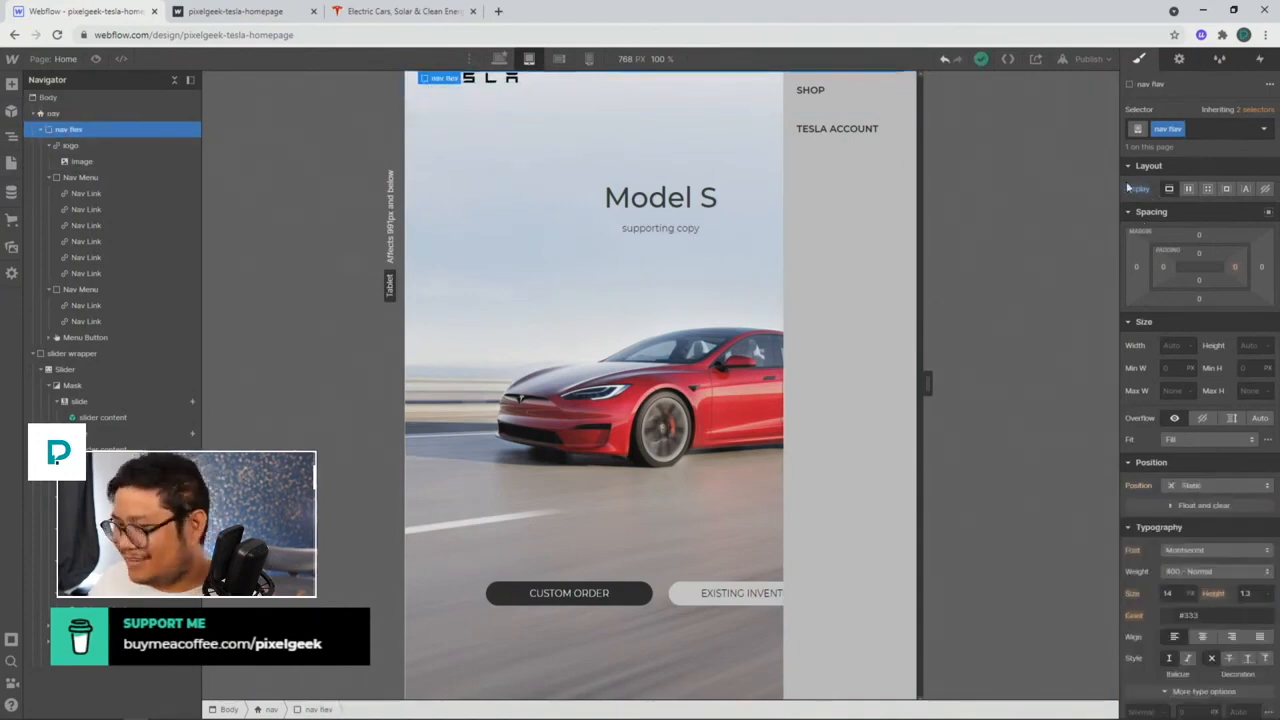
{"action": "left_click", "coordinate": [1137, 190]}
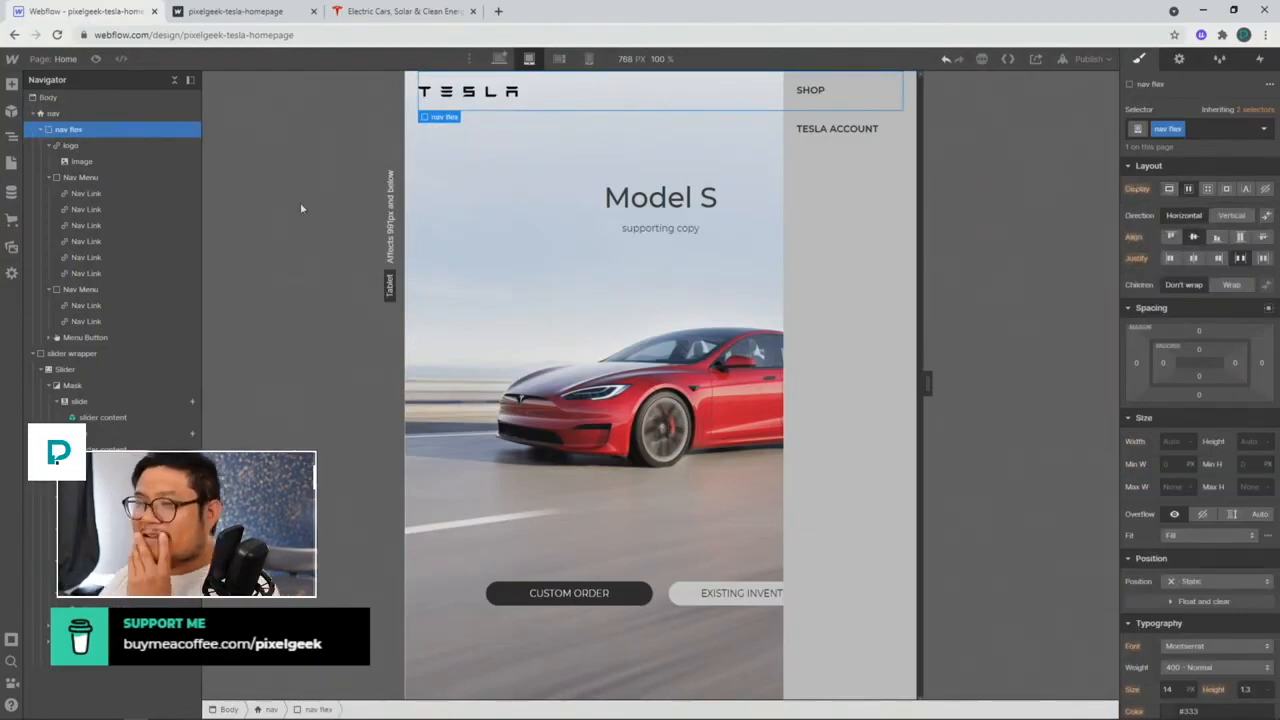
{"action": "left_click", "coordinate": [82, 177]}
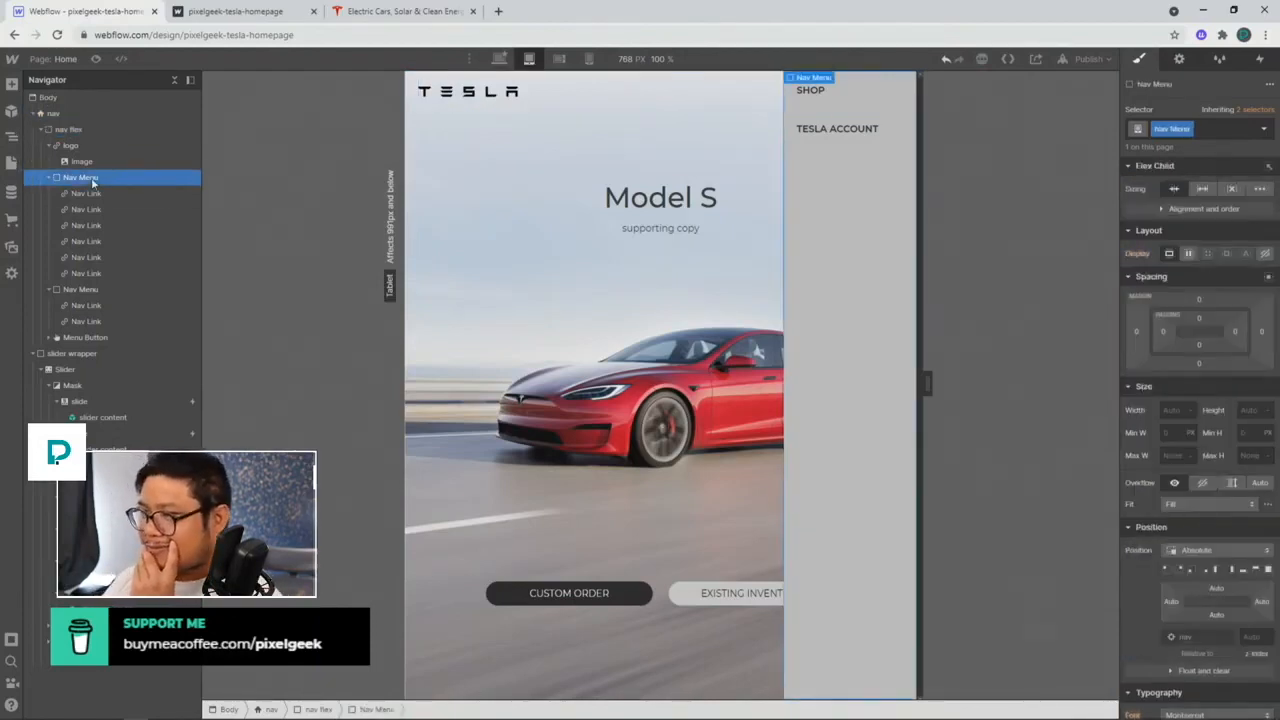
{"action": "left_click", "coordinate": [90, 131]}
{"action": "left_click", "coordinate": [94, 146]}
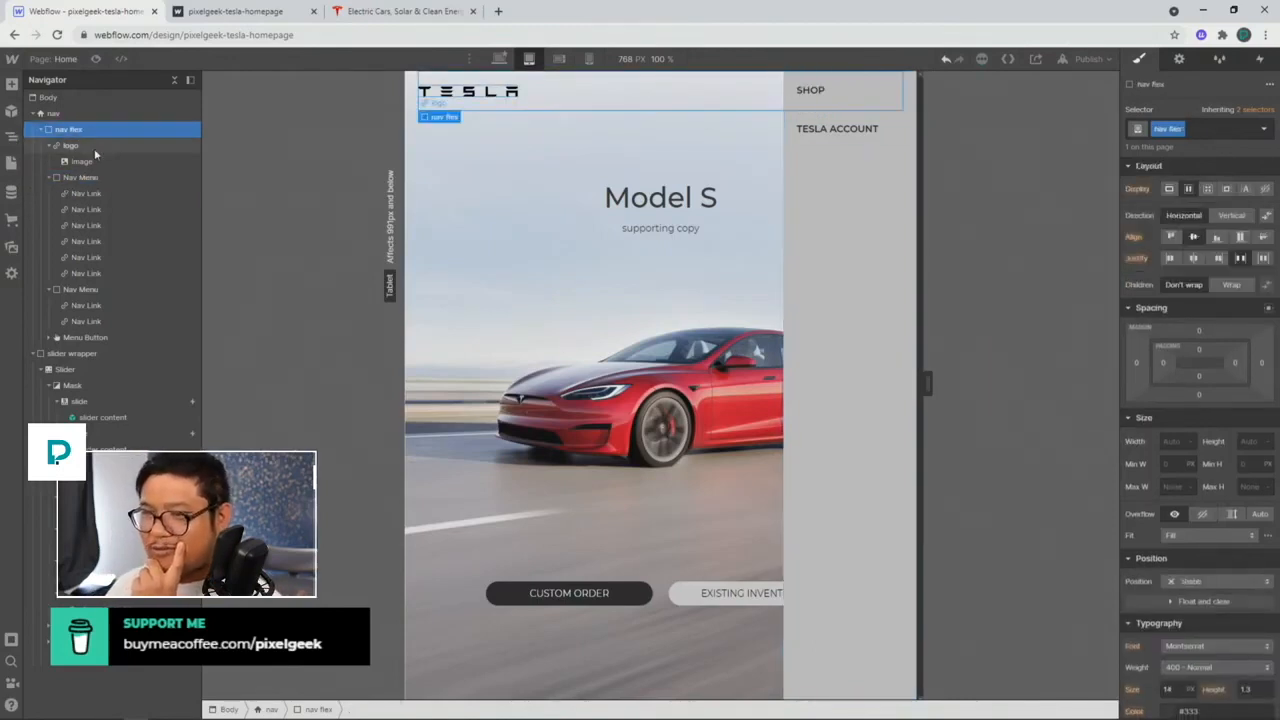
{"action": "left_click", "coordinate": [96, 176]}
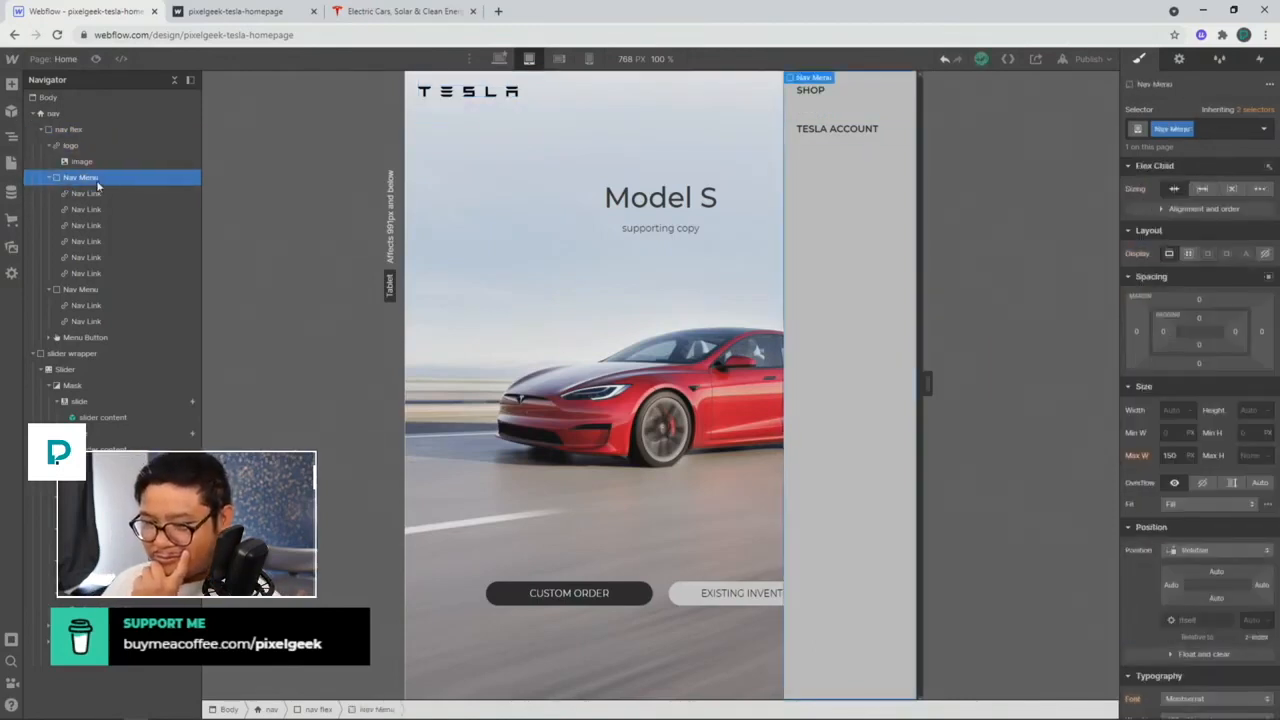
{"action": "left_click", "coordinate": [1188, 253]}
{"action": "left_click", "coordinate": [1225, 281]}
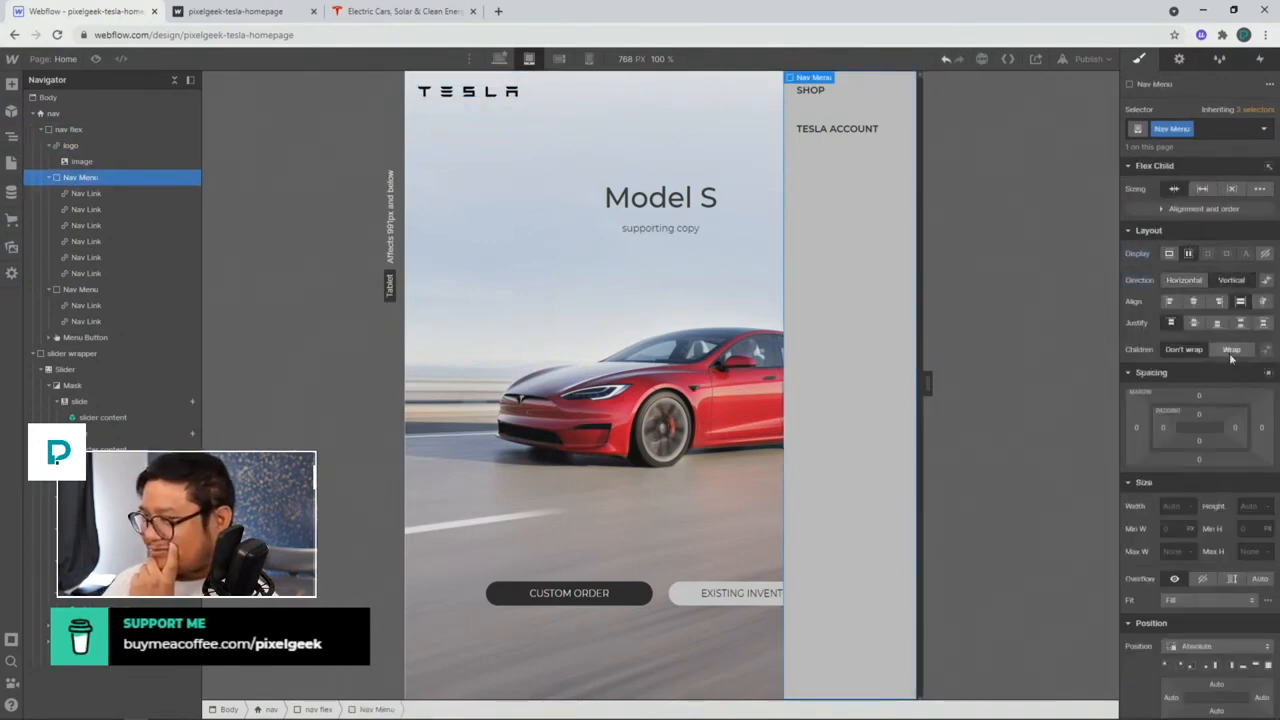
{"action": "left_click", "coordinate": [1231, 350]}
{"action": "left_click", "coordinate": [1183, 349]}
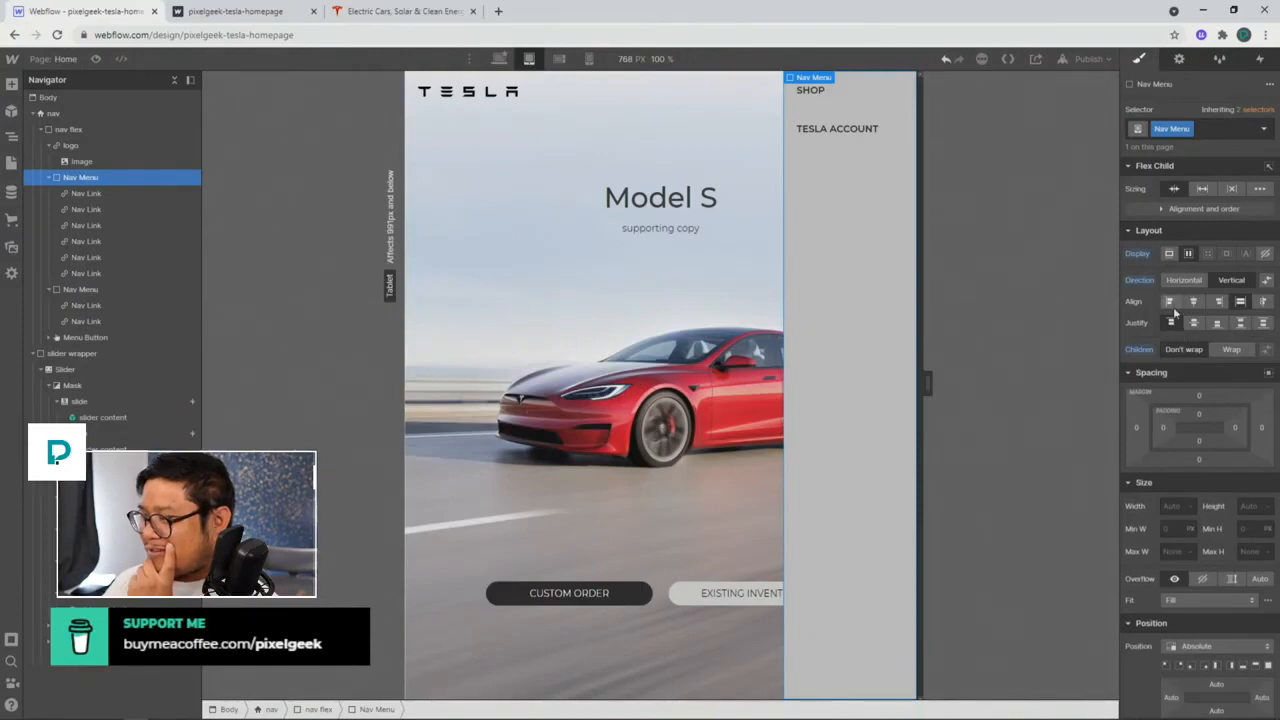
{"action": "left_click", "coordinate": [1193, 301]}
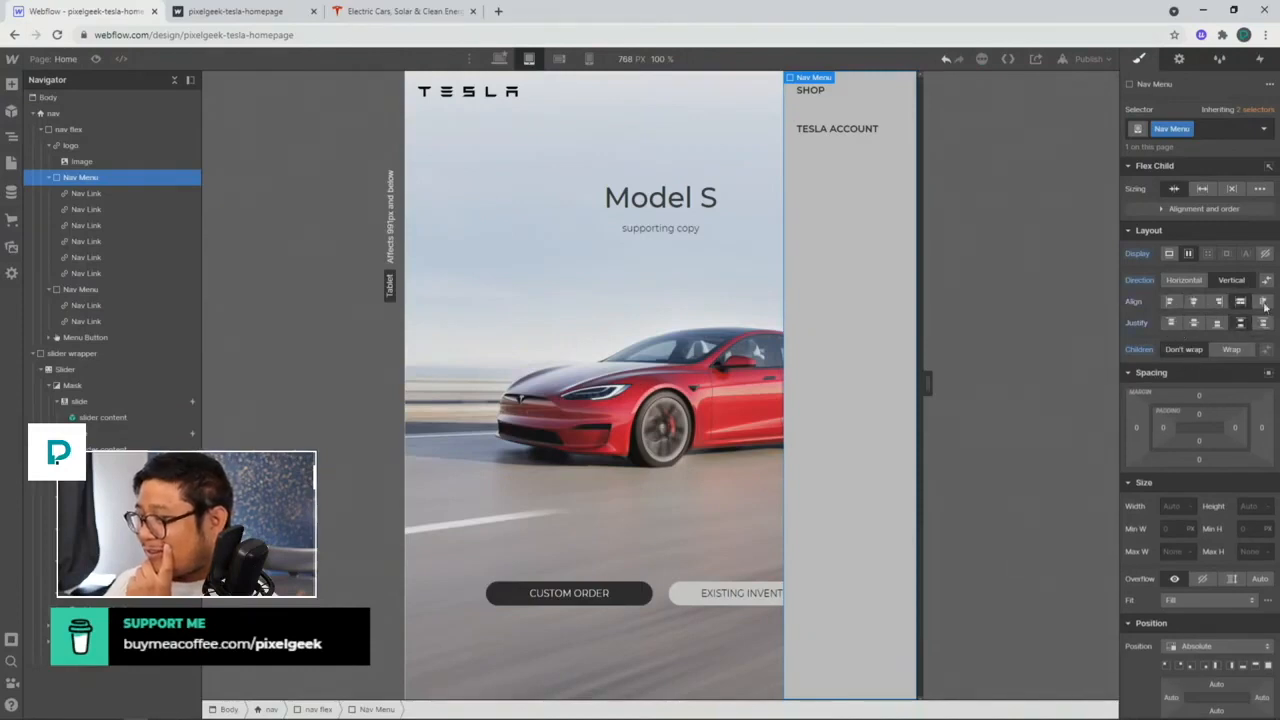
{"action": "left_click", "coordinate": [1170, 301]}
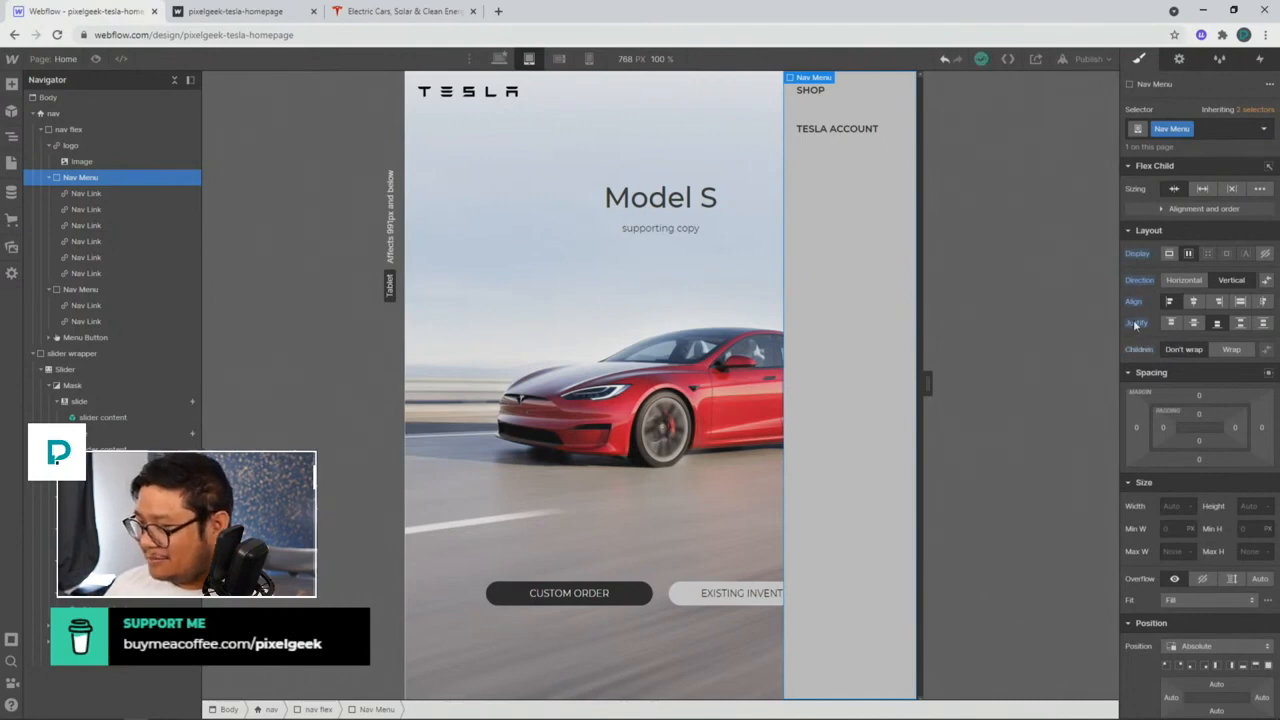
{"action": "left_click", "coordinate": [1137, 323], "text": "alt"}
{"action": "left_click", "coordinate": [1138, 302], "text": "alt"}
{"action": "left_click", "coordinate": [1139, 281], "text": "alt"}
{"action": "left_click", "coordinate": [1138, 255], "text": "alt"}
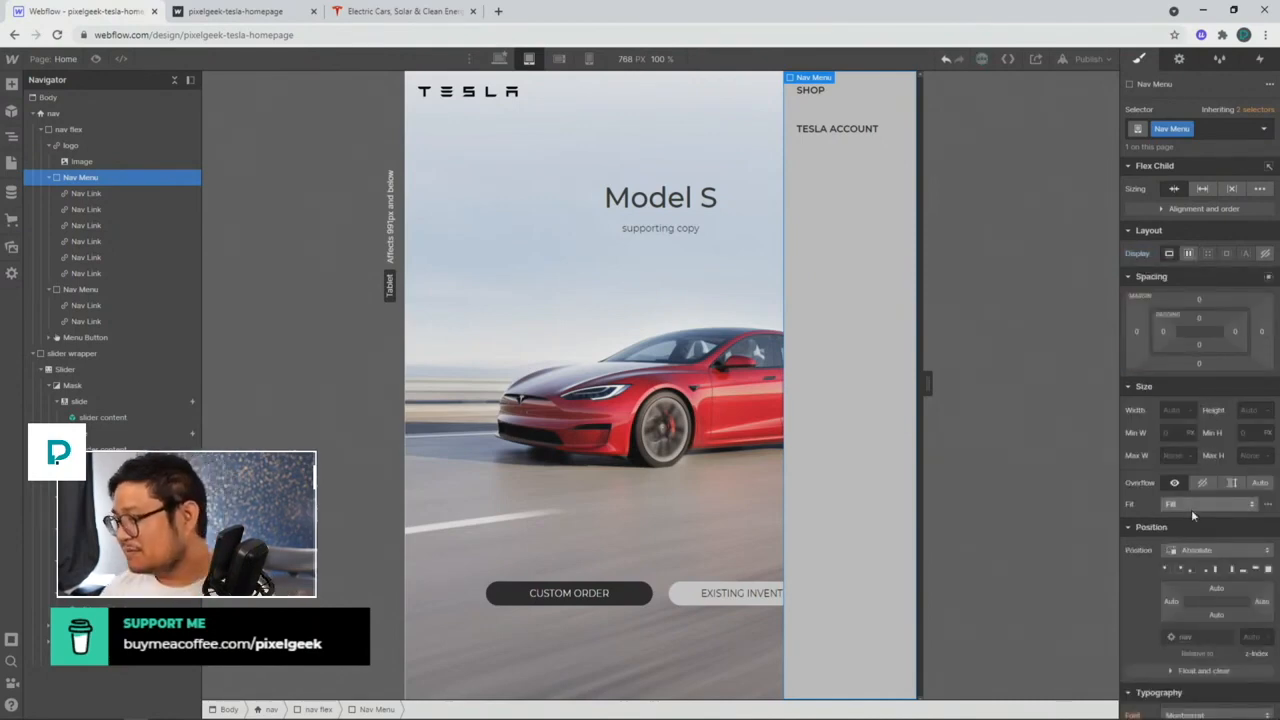
{"action": "left_click", "coordinate": [1190, 551]}
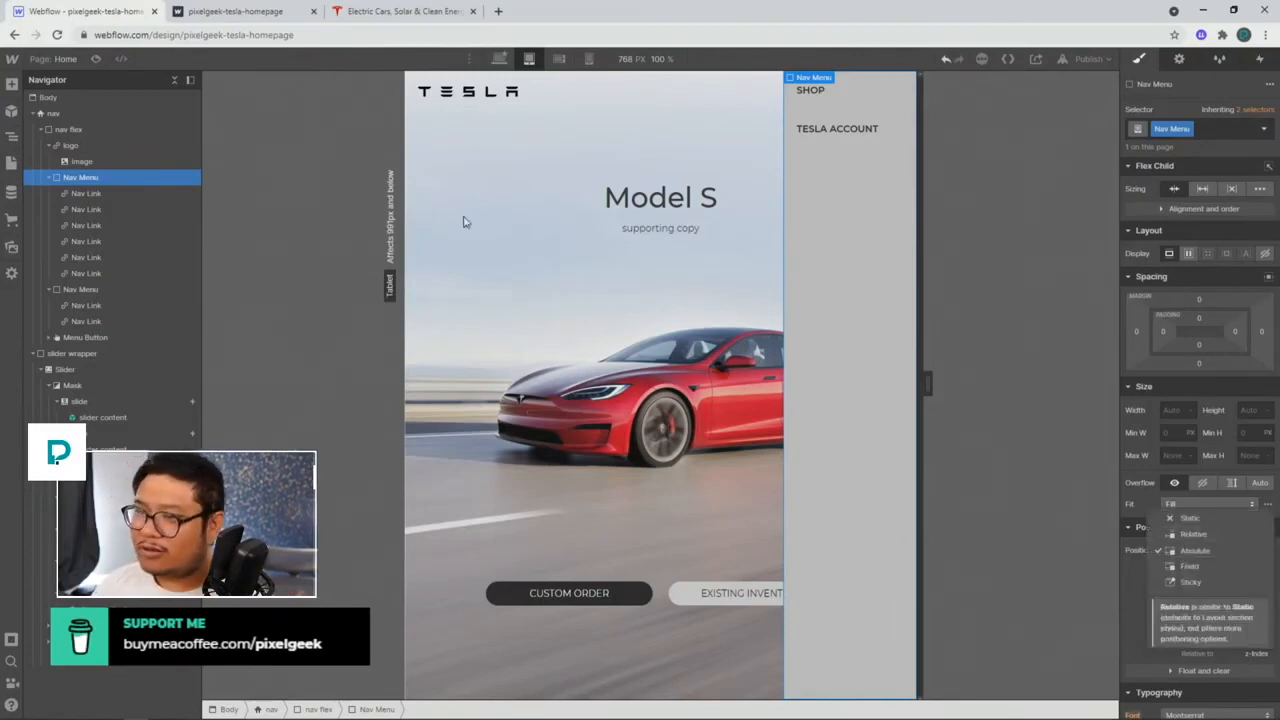
{"action": "left_click", "coordinate": [661, 214]}
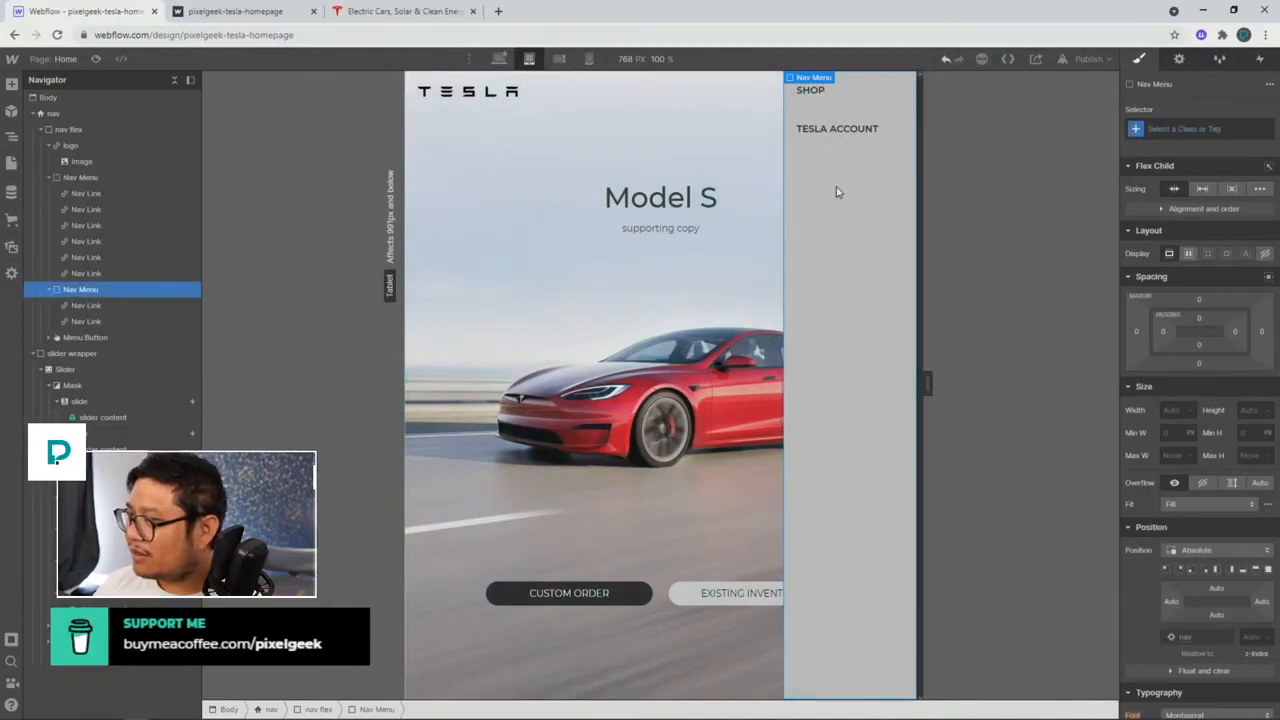
{"action": "left_click", "coordinate": [82, 162]}
{"action": "left_click", "coordinate": [86, 178]}
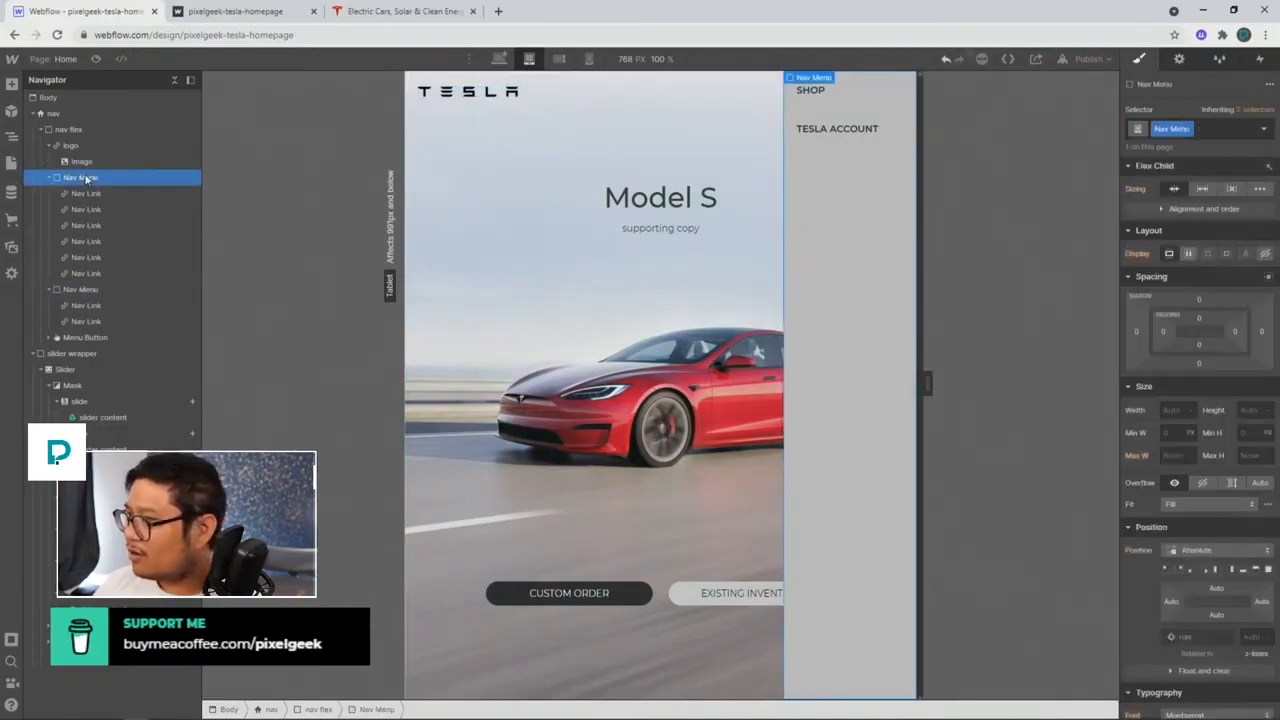
{"action": "left_click", "coordinate": [868, 190]}
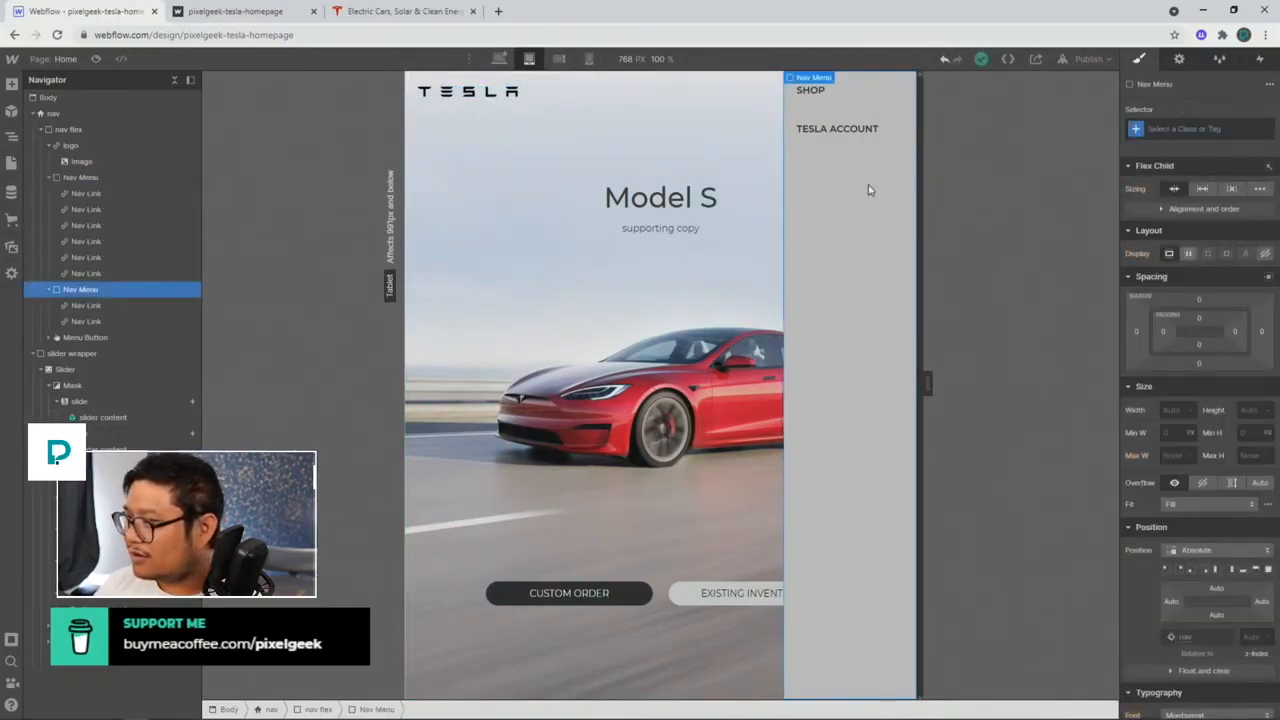
{"action": "left_click", "coordinate": [92, 177]}
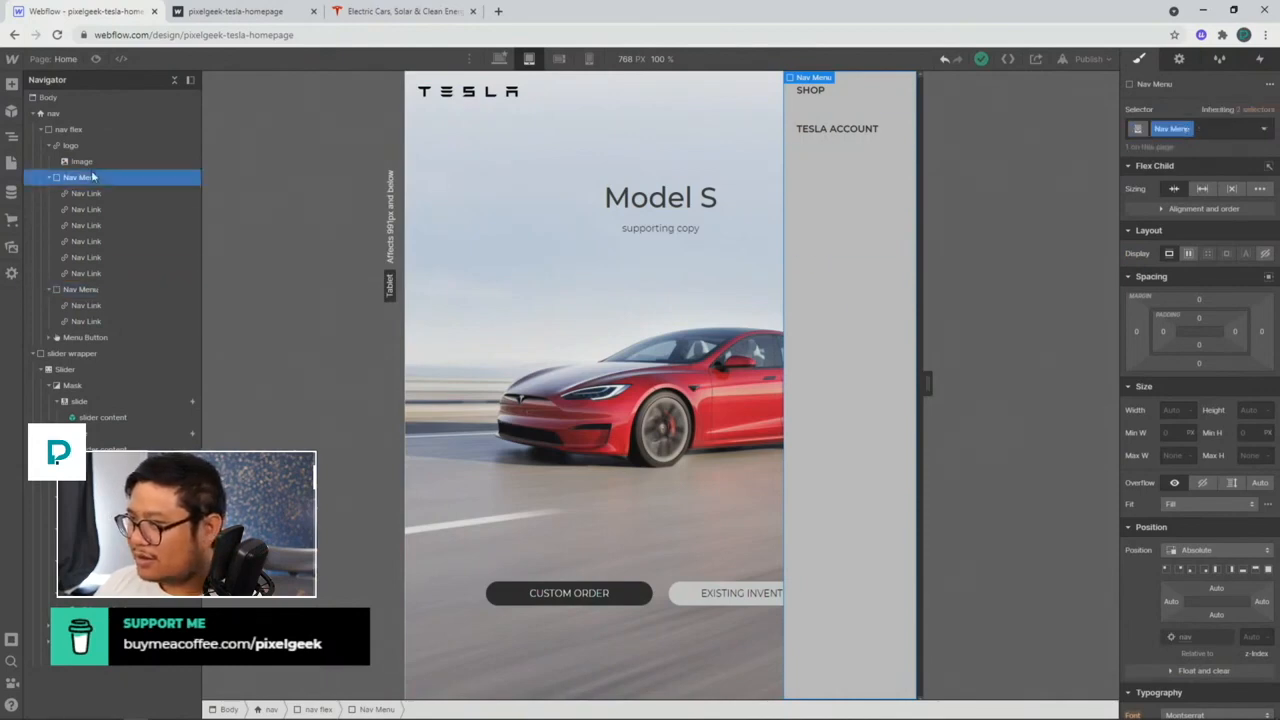
Step: Preview the page and test opening and closing the mobile navigation menu
{"action": "left_click", "coordinate": [1088, 59]}
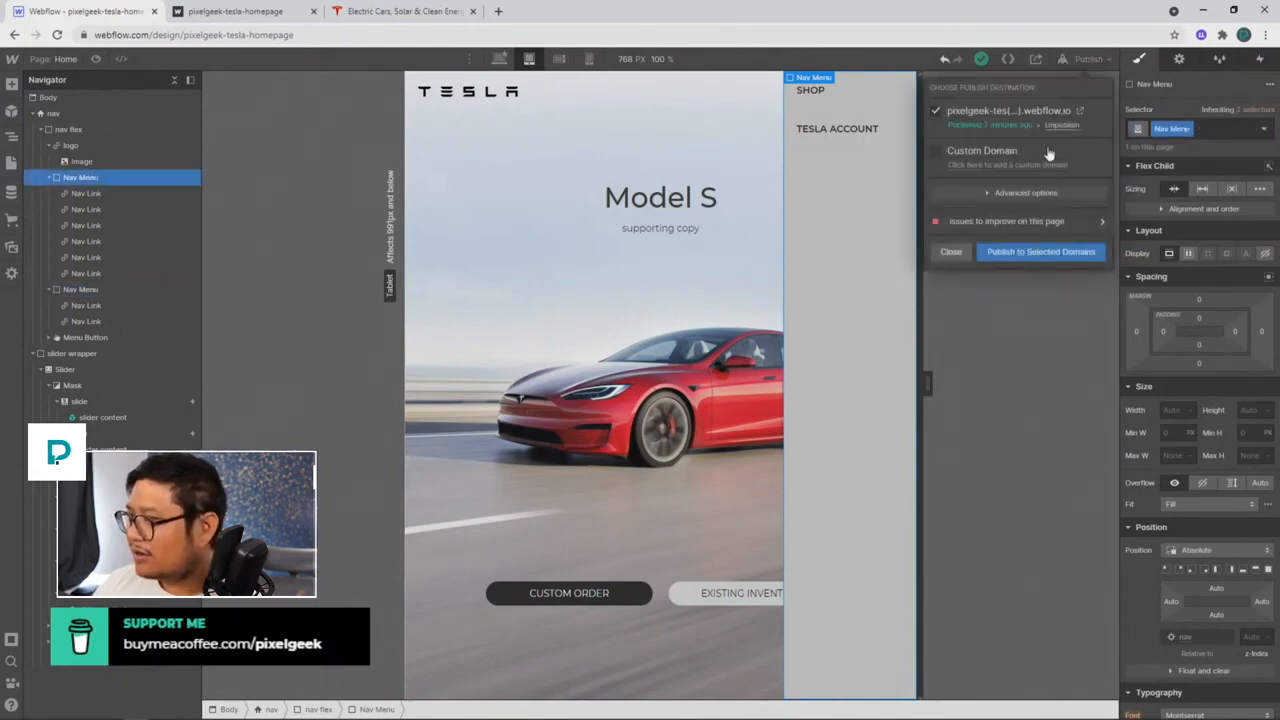
{"action": "left_click", "coordinate": [96, 58]}
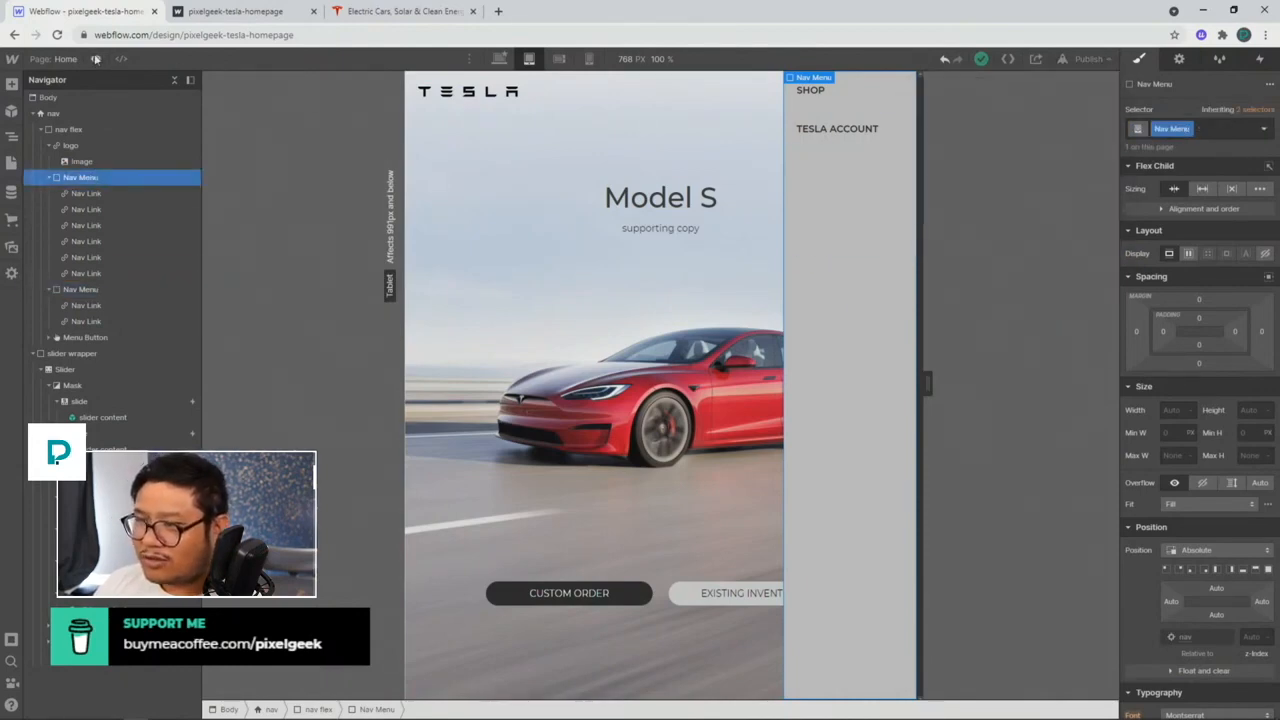
{"action": "left_click", "coordinate": [96, 59]}
{"action": "left_click", "coordinate": [866, 89]}
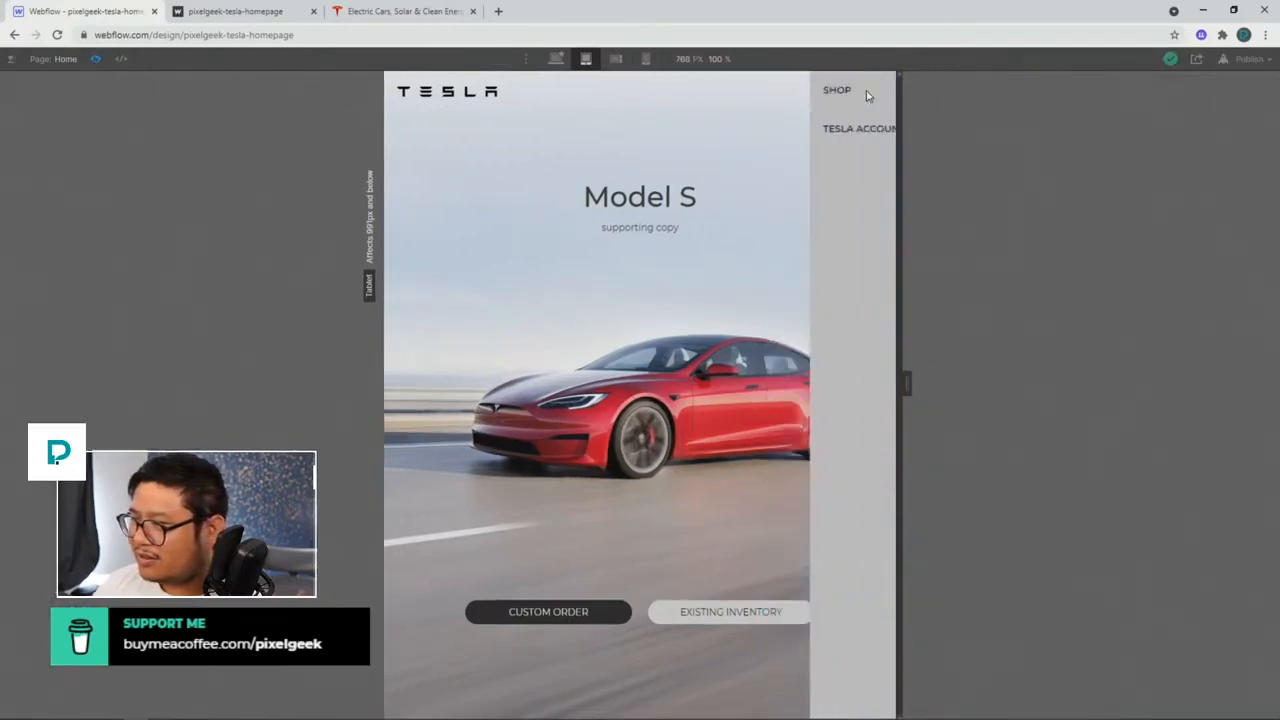
{"action": "left_click", "coordinate": [866, 94]}
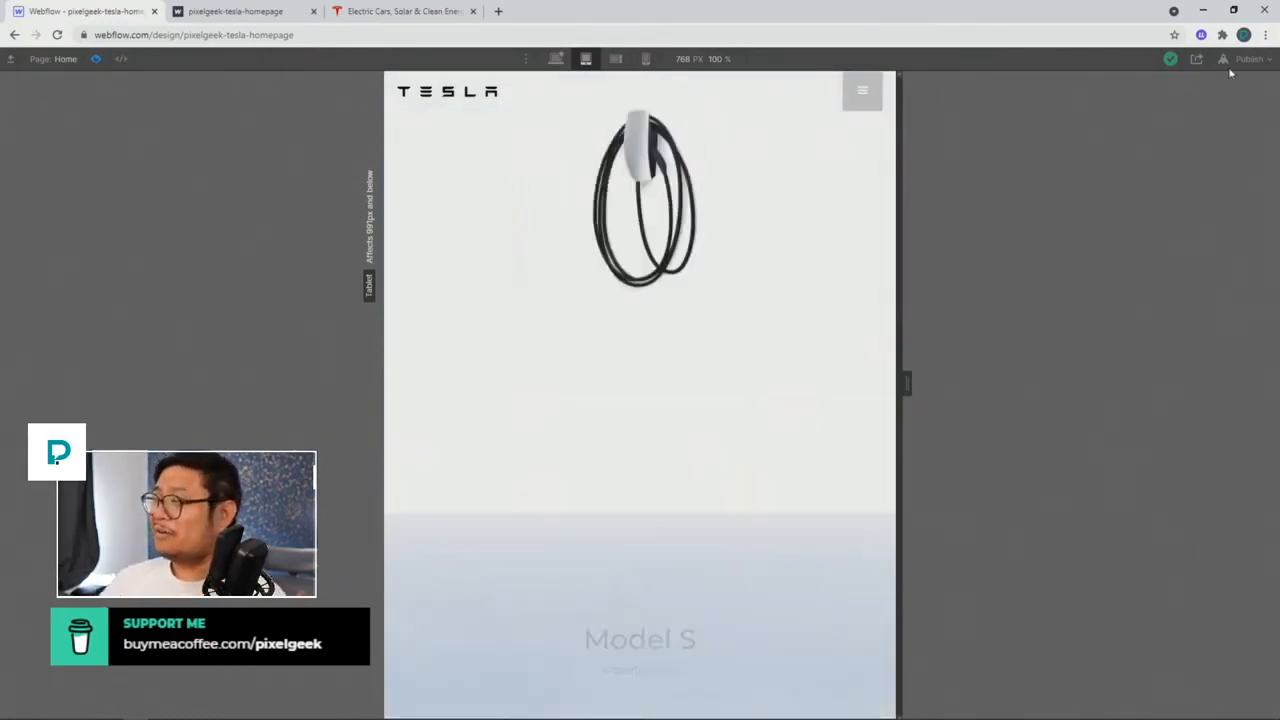
Step: Publish the site to the webflow.io domain and reload the live page
{"action": "left_click", "coordinate": [1247, 58]}
{"action": "left_click", "coordinate": [1200, 251]}
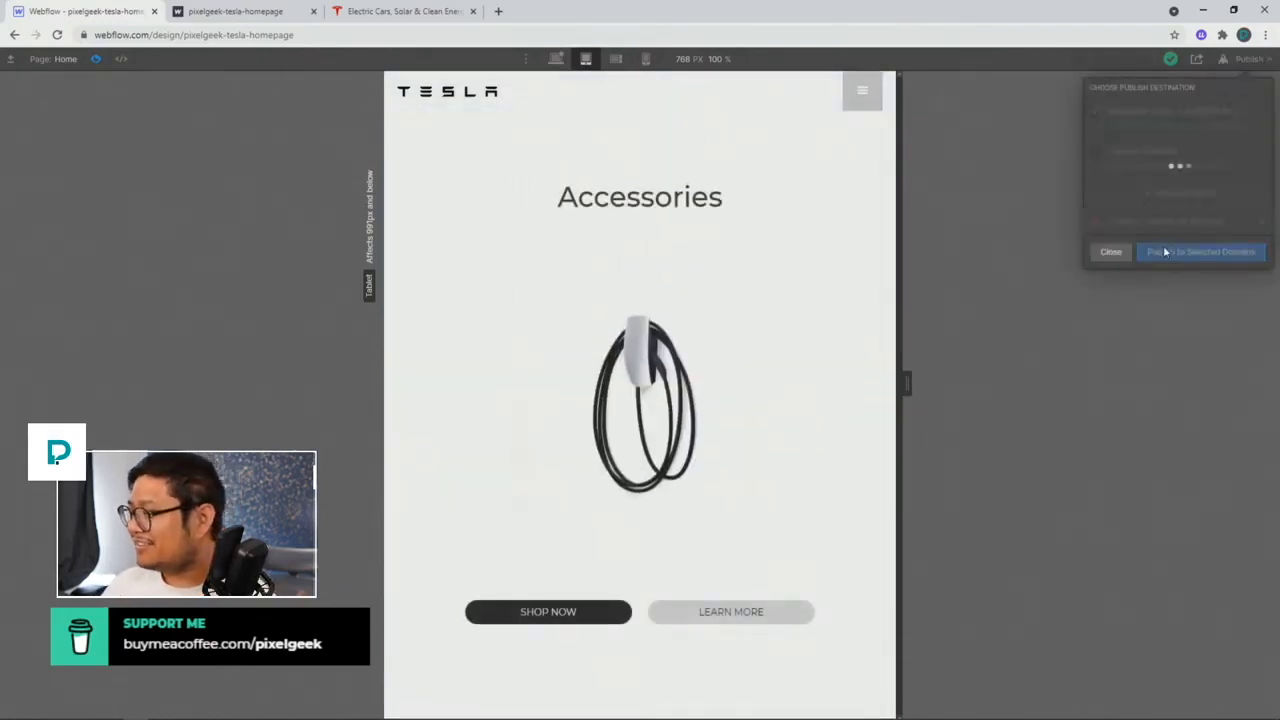
{"action": "left_click", "coordinate": [262, 20]}
{"action": "left_click", "coordinate": [57, 34]}
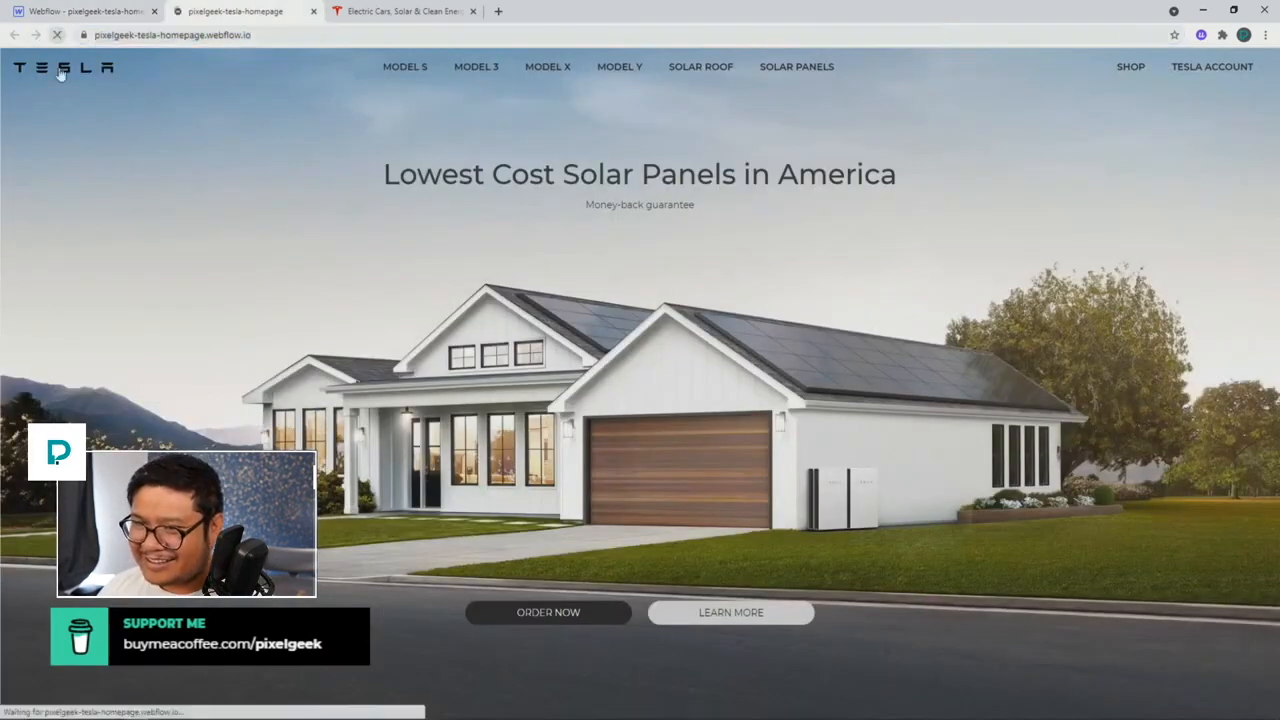
{"action": "right_click", "coordinate": [280, 133]}
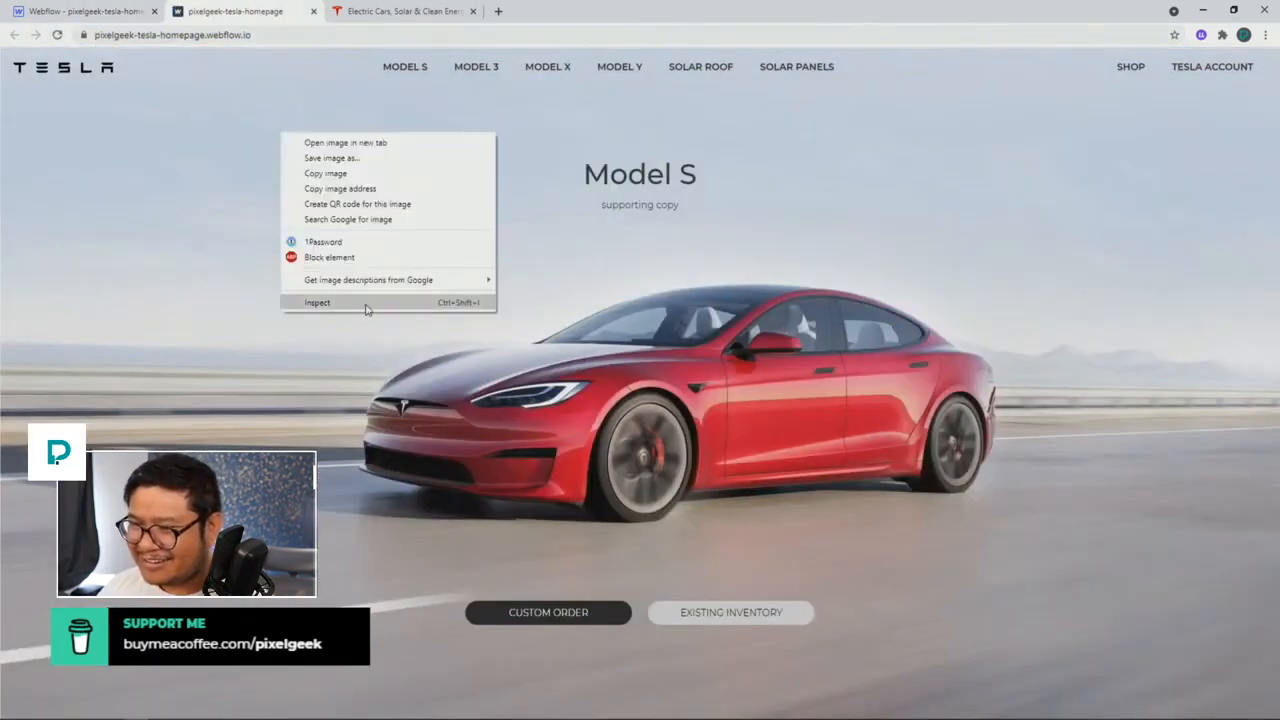
{"action": "left_click", "coordinate": [346, 304]}
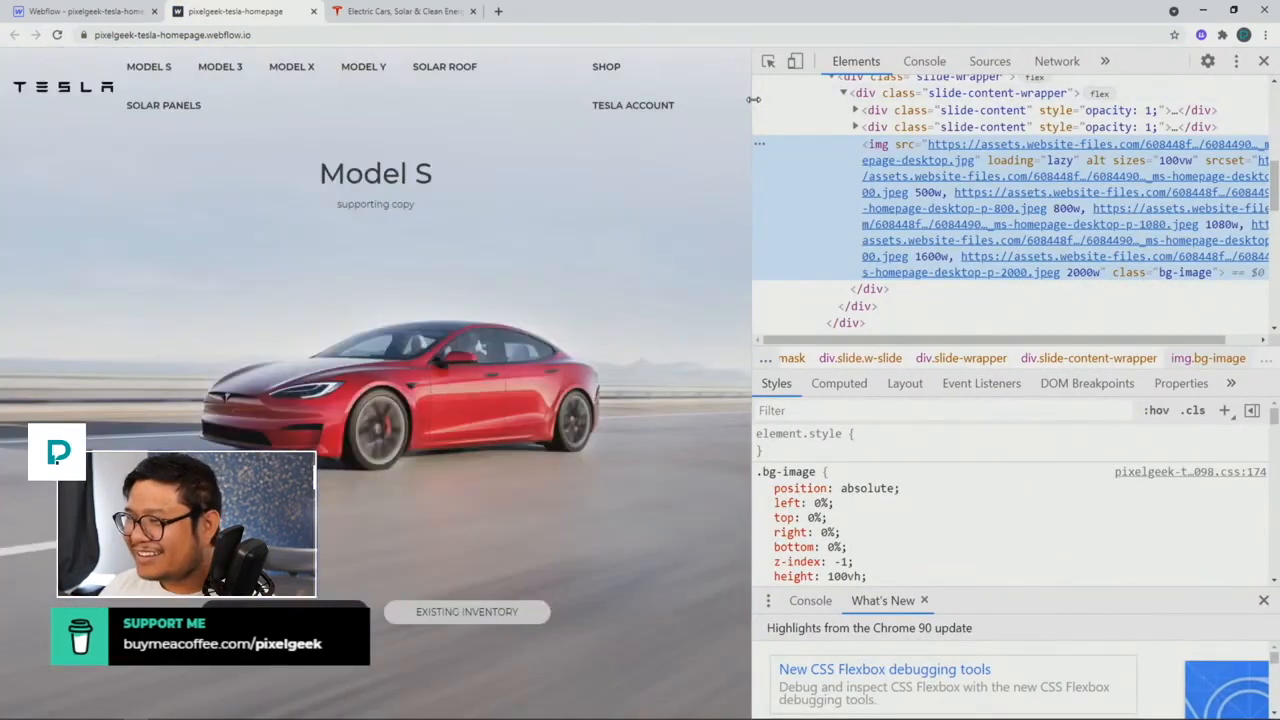
{"action": "left_click_drag", "start_coordinate": [752, 101], "coordinate": [590, 102]}
{"action": "left_click", "coordinate": [562, 72]}
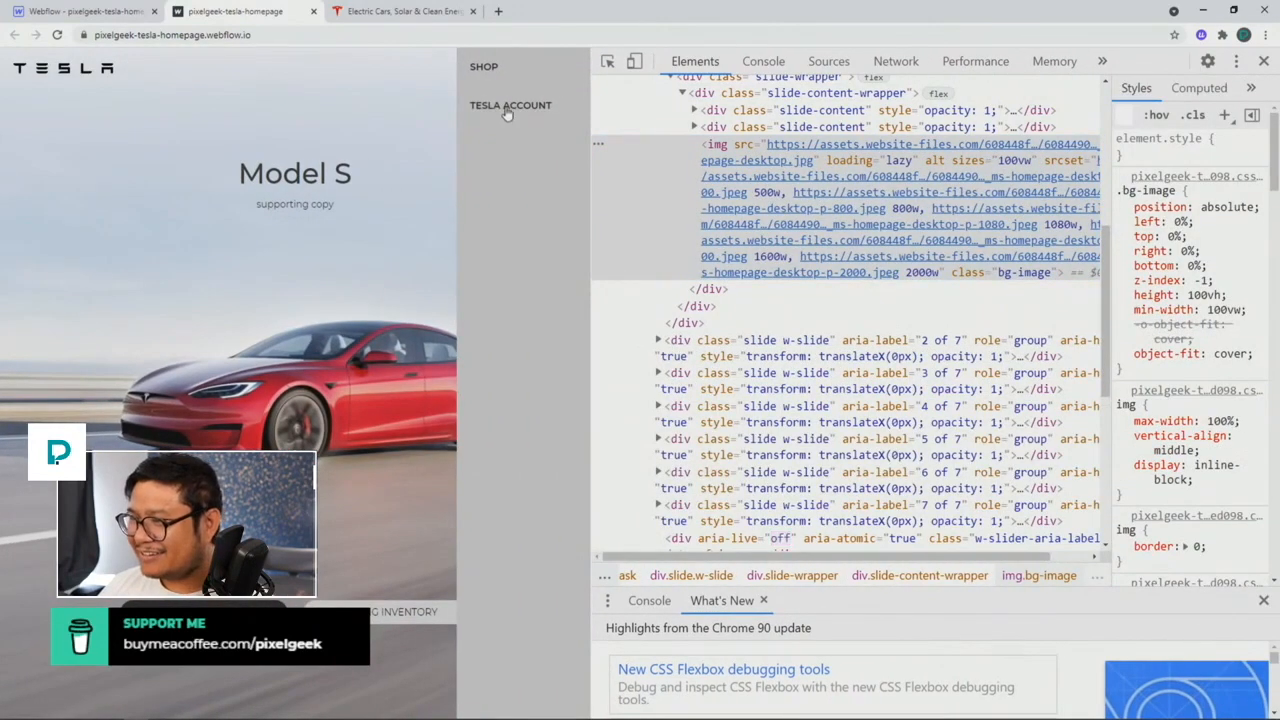
{"action": "right_click", "coordinate": [507, 114]}
{"action": "left_click", "coordinate": [556, 280]}
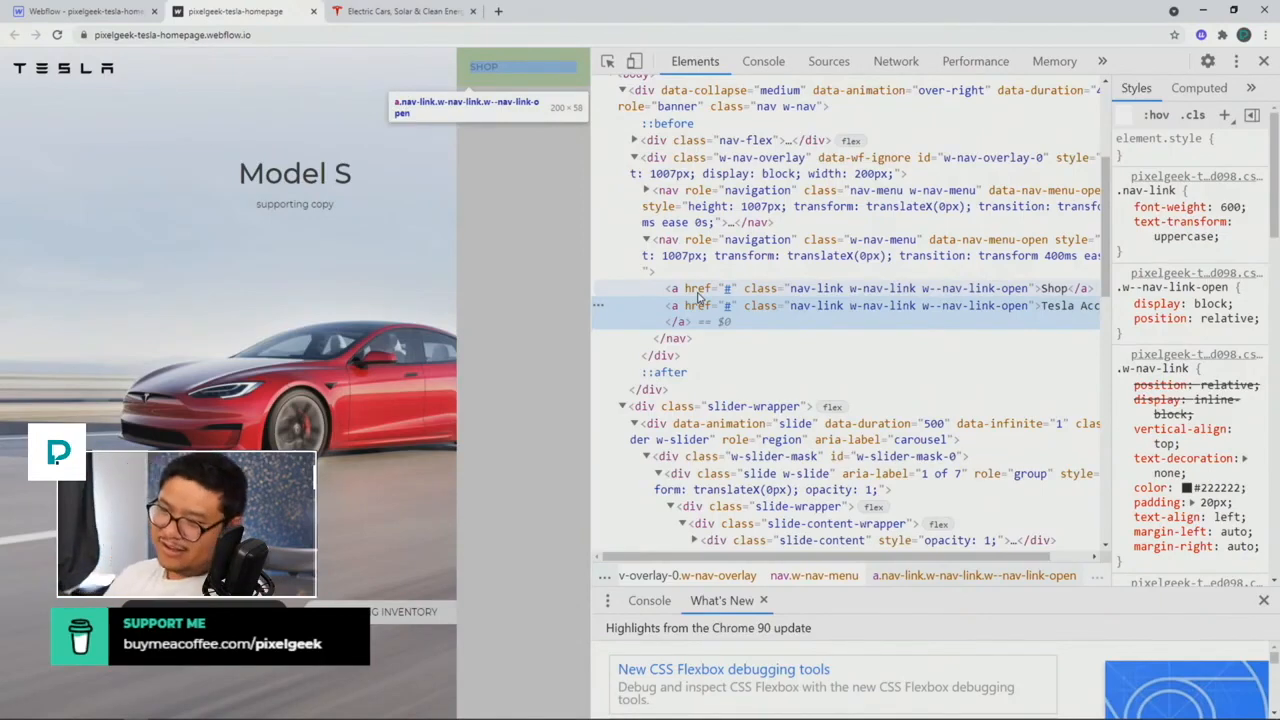
{"action": "left_click", "coordinate": [716, 258]}
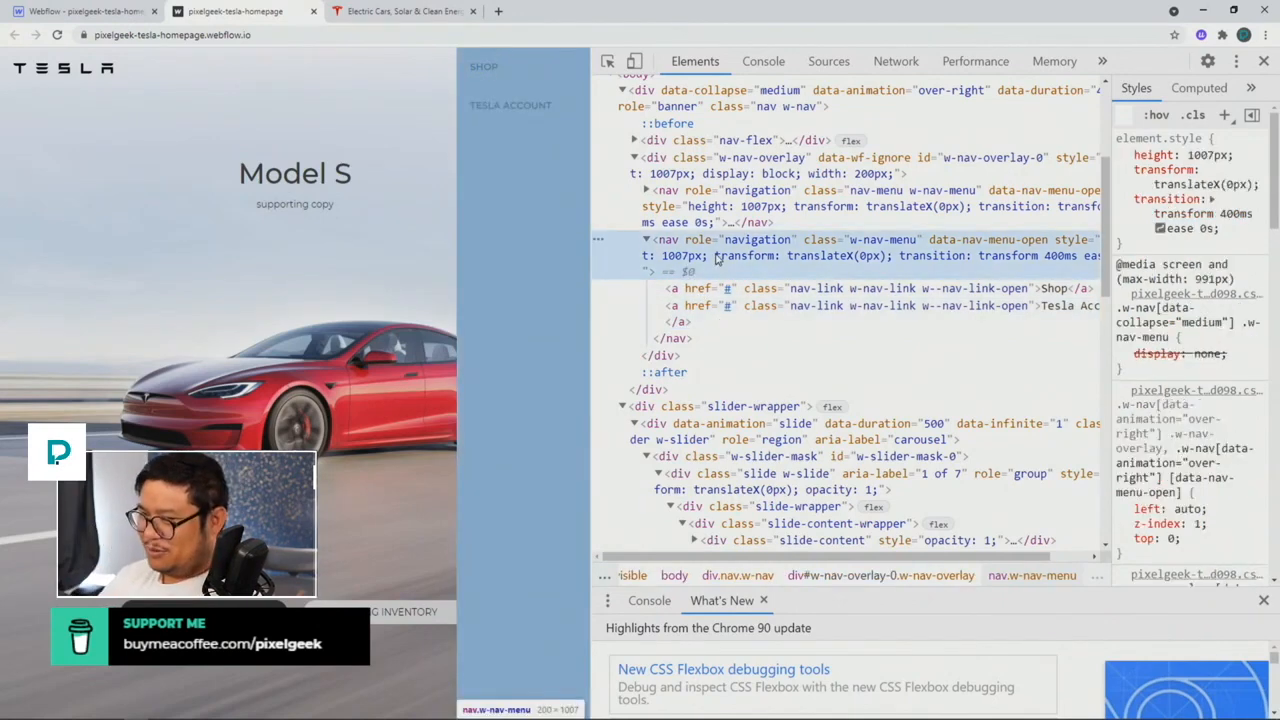
{"action": "left_click", "coordinate": [716, 220]}
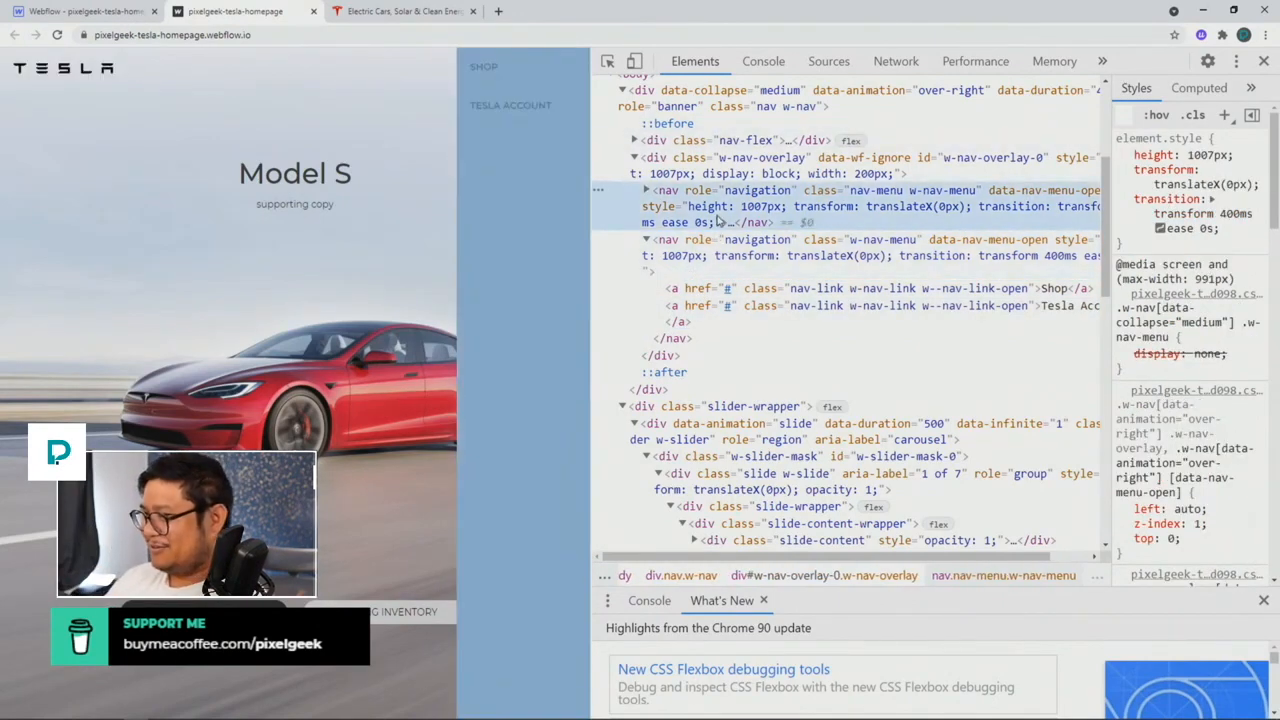
{"action": "left_click", "coordinate": [680, 177]}
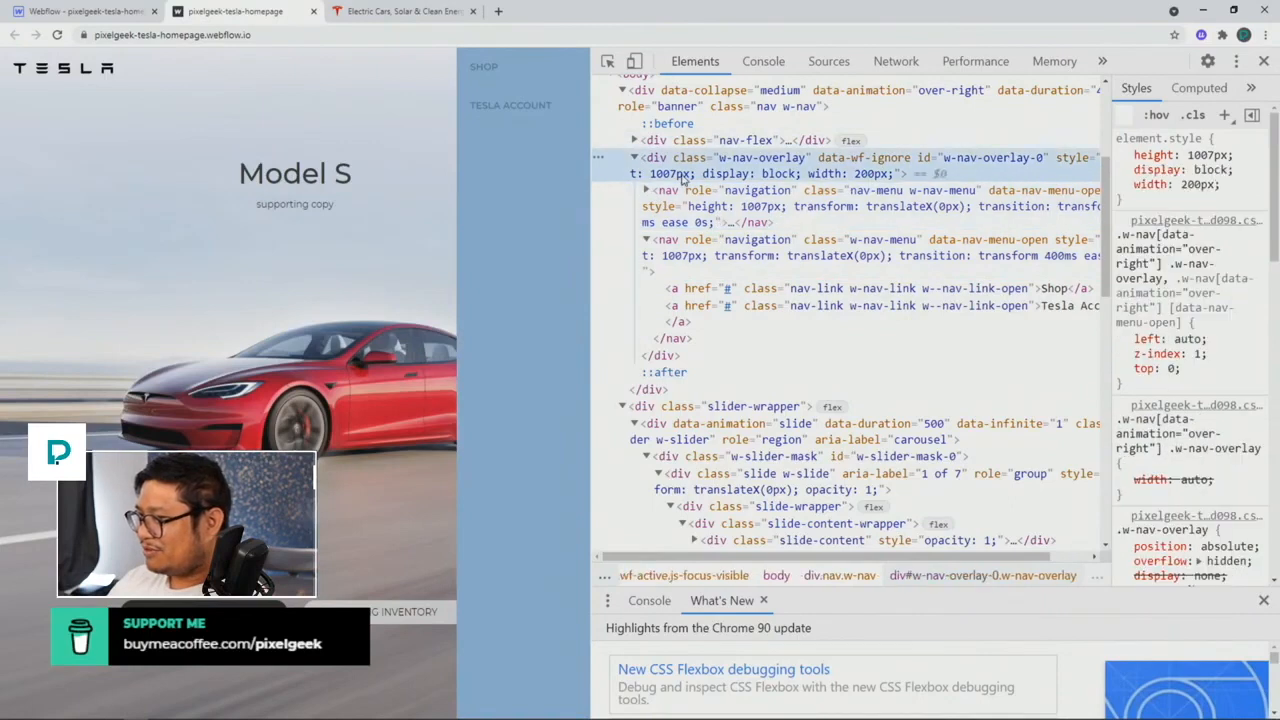
{"action": "left_click", "coordinate": [707, 253]}
{"action": "left_click", "coordinate": [709, 224]}
{"action": "left_click", "coordinate": [715, 258]}
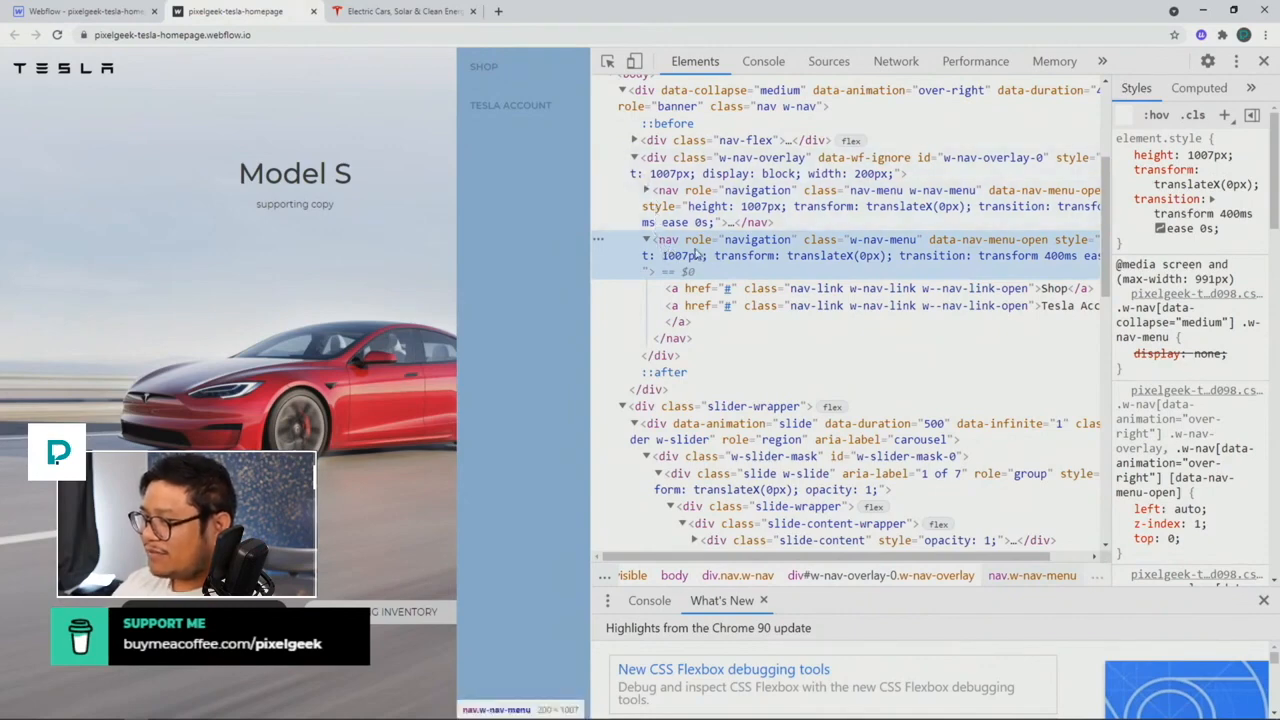
{"action": "key", "text": "Delete"}
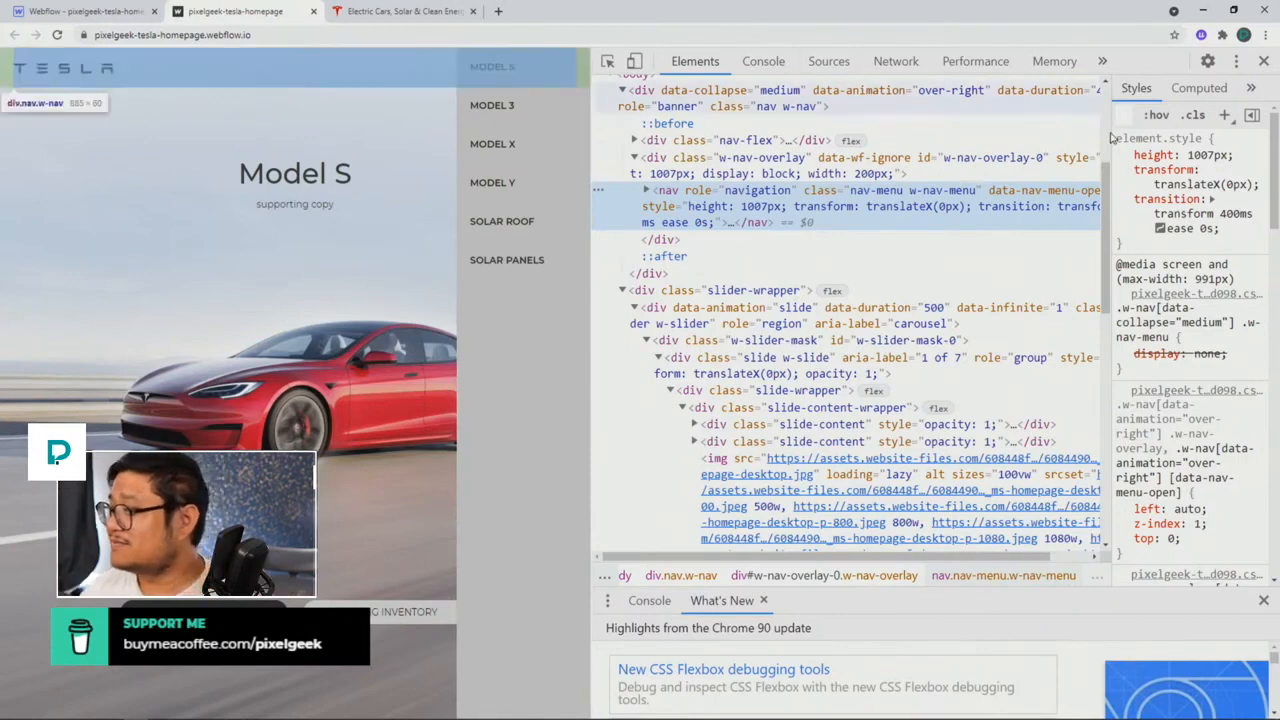
{"action": "left_click", "coordinate": [1263, 61]}
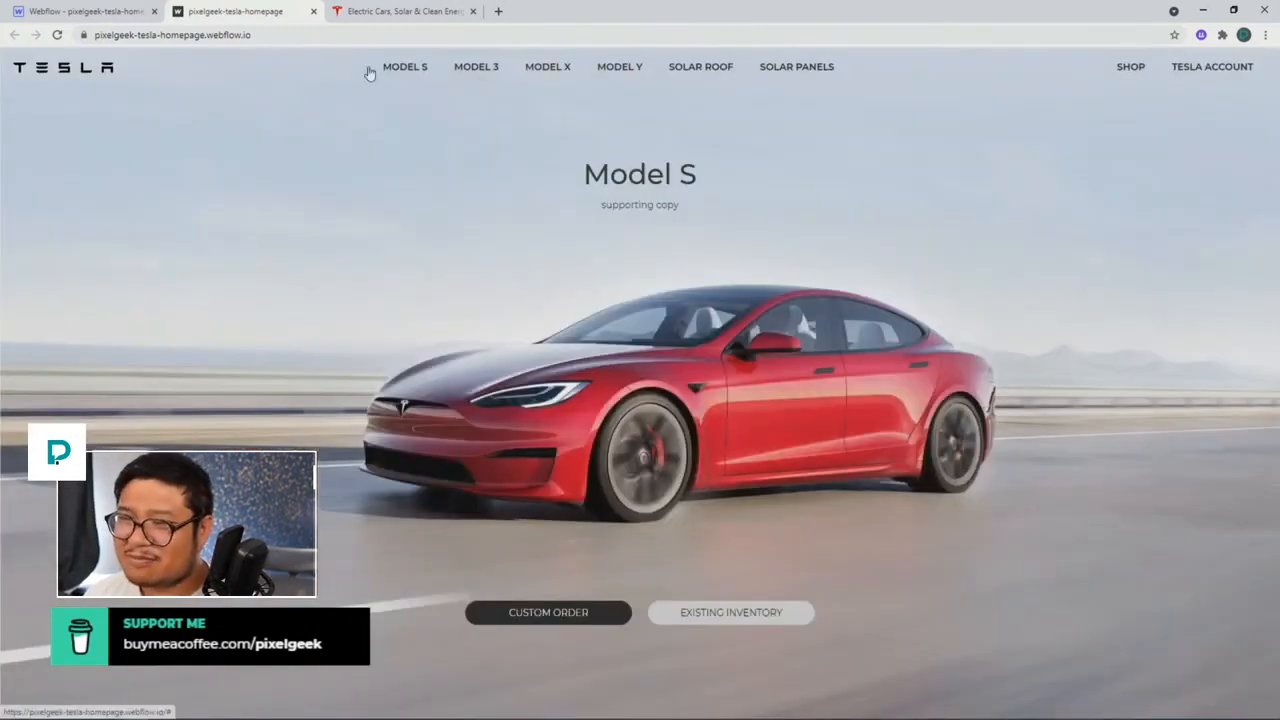
Step: At desktop width, remove nav flex's flex layout and rename its class to 'nav grid'
{"action": "left_click", "coordinate": [112, 18]}
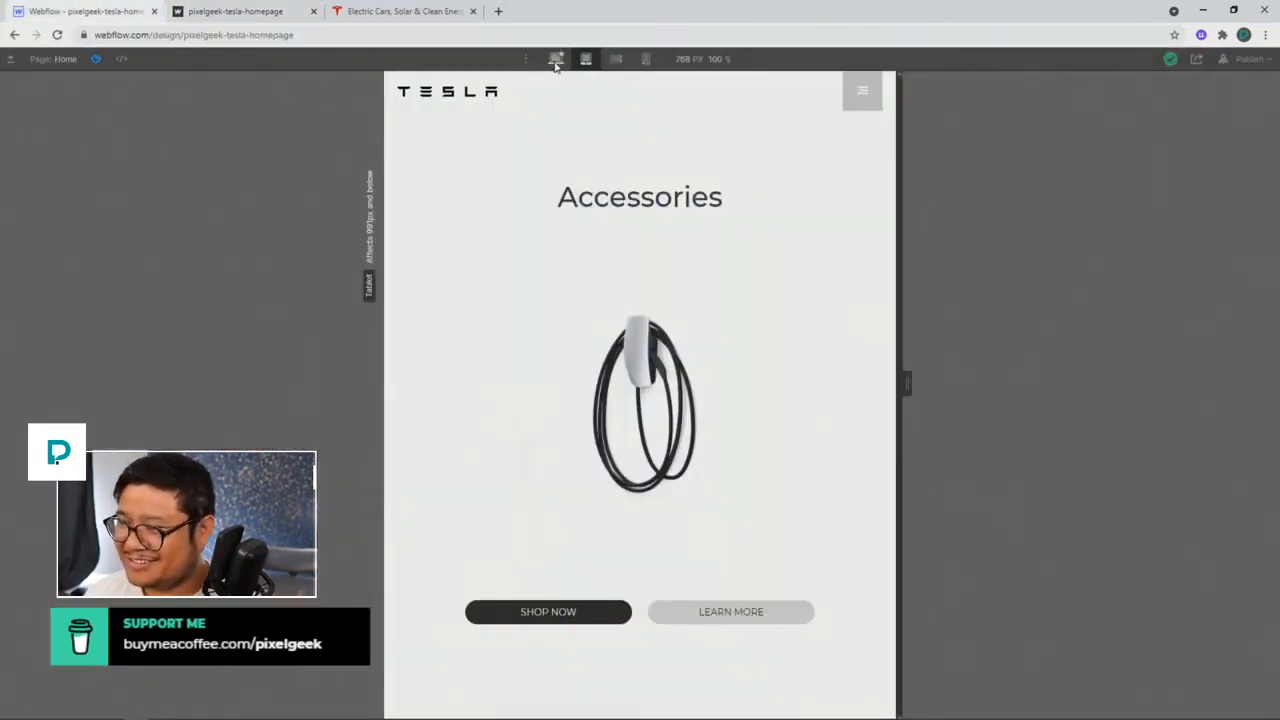
{"action": "left_click", "coordinate": [556, 60]}
{"action": "left_click", "coordinate": [95, 59]}
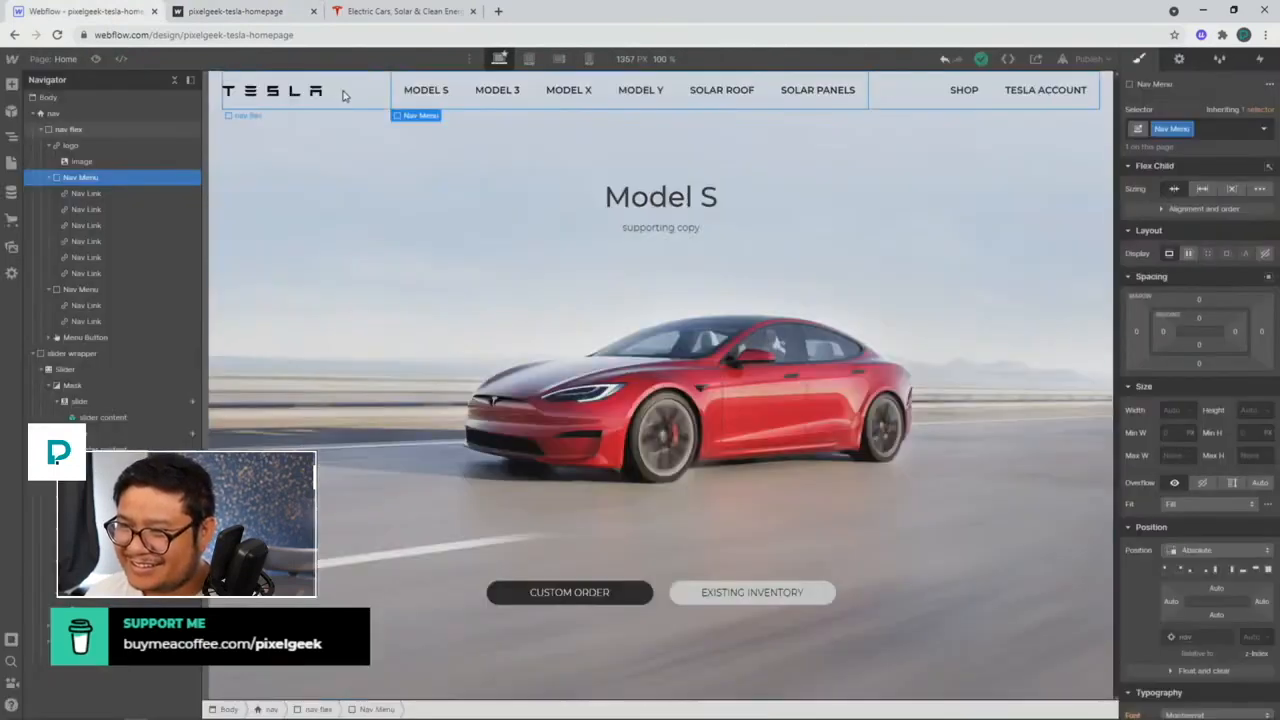
{"action": "left_click", "coordinate": [345, 97]}
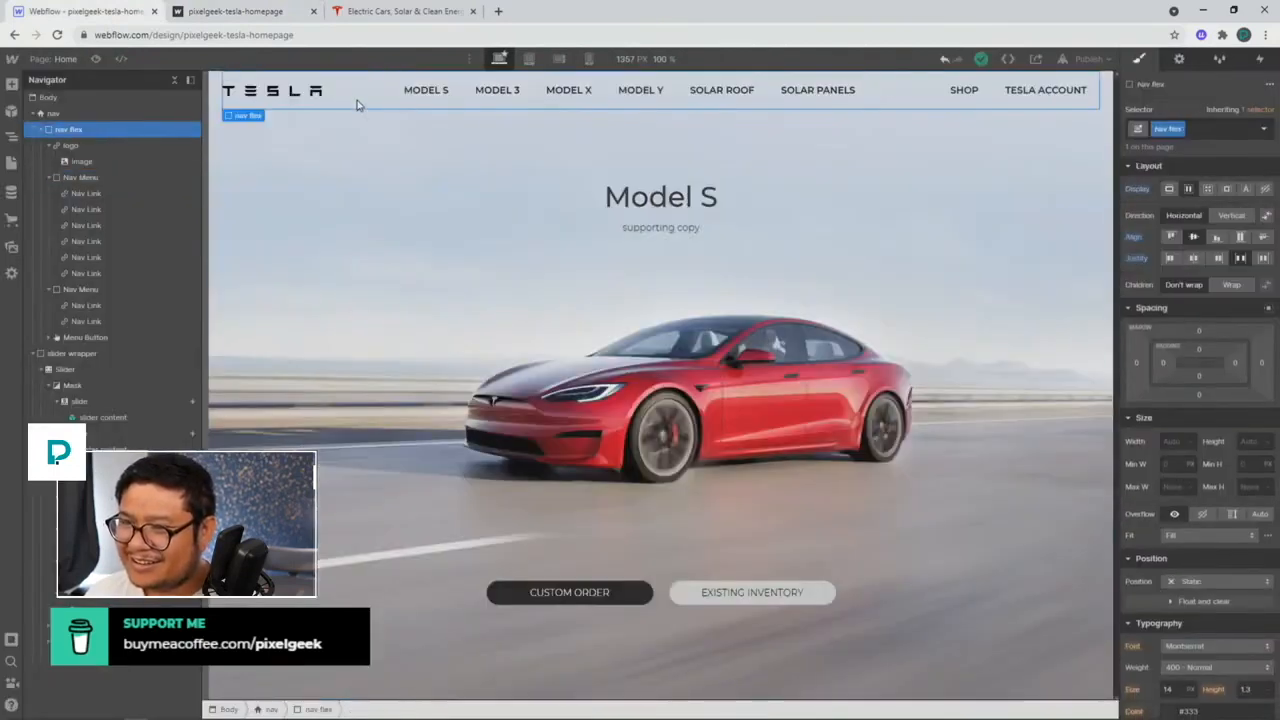
{"action": "left_click", "coordinate": [1135, 189], "text": "alt"}
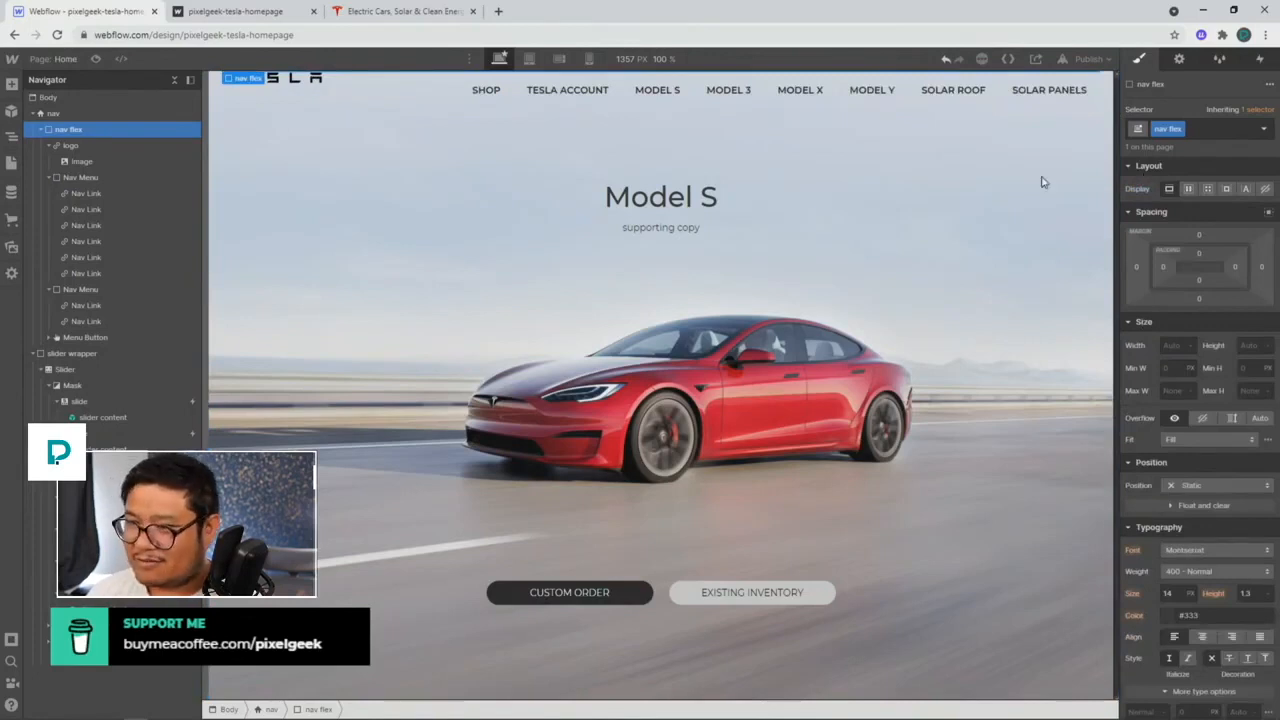
{"action": "double_click", "coordinate": [1168, 129]}
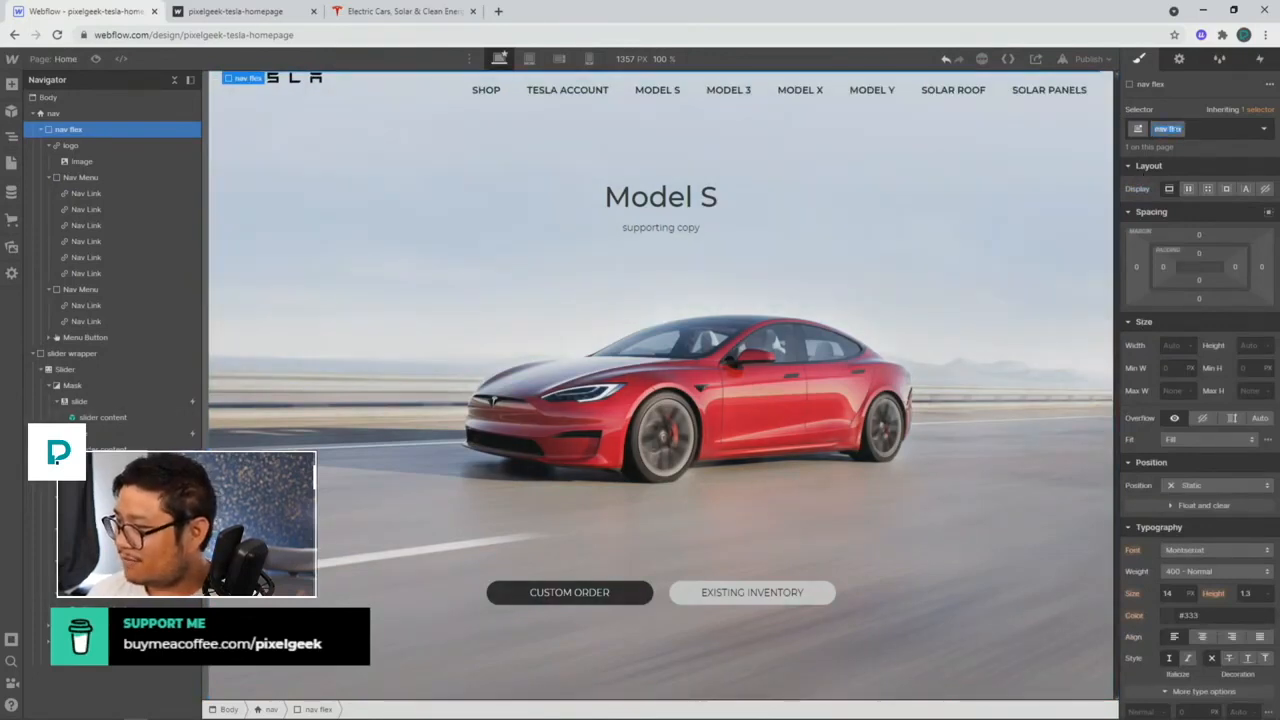
{"action": "double_click", "coordinate": [1174, 129]}
{"action": "type", "text": "grid"}
{"action": "key", "text": "Return"}
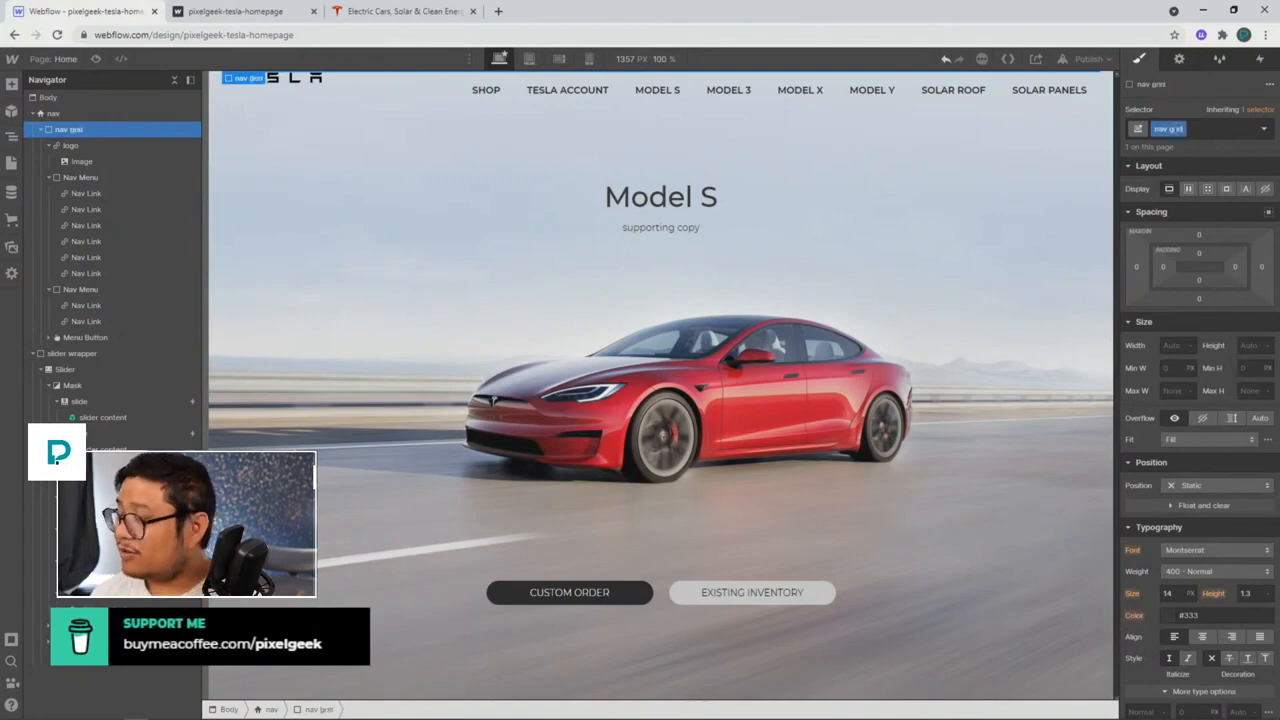
Step: Make nav grid a grid with three columns and a single row
{"action": "left_click", "coordinate": [1208, 189]}
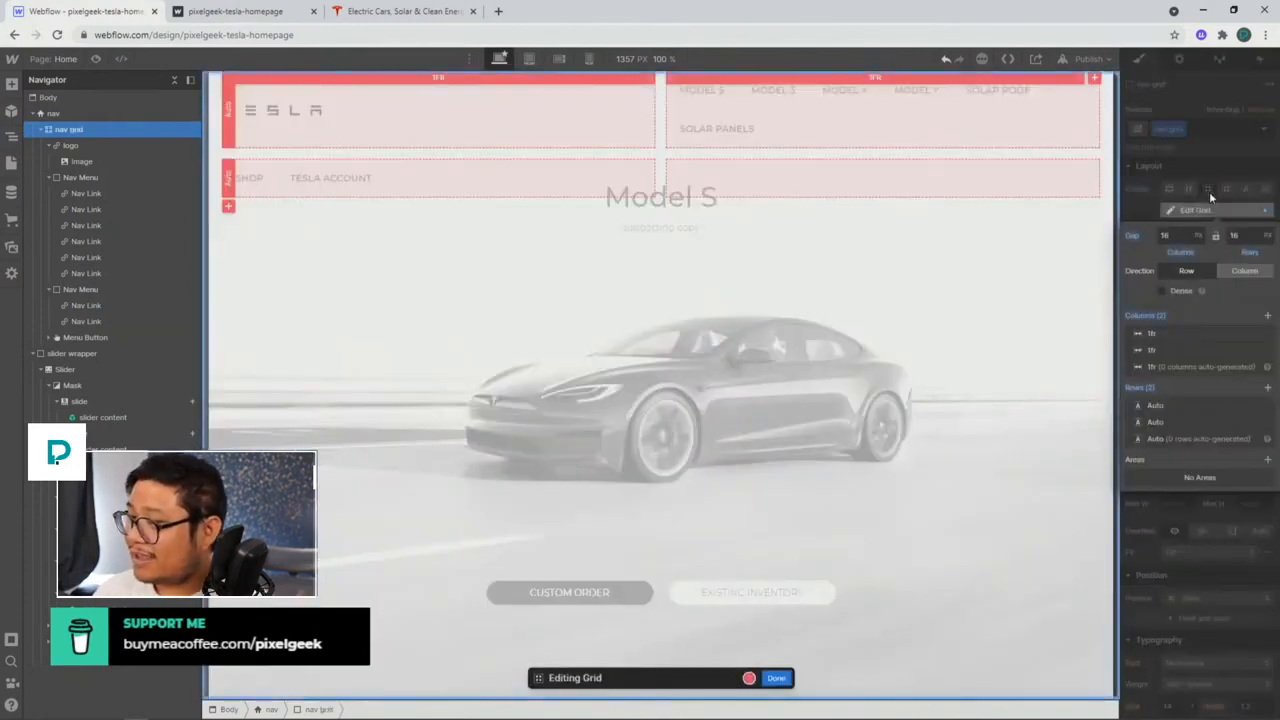
{"action": "left_click", "coordinate": [1267, 316]}
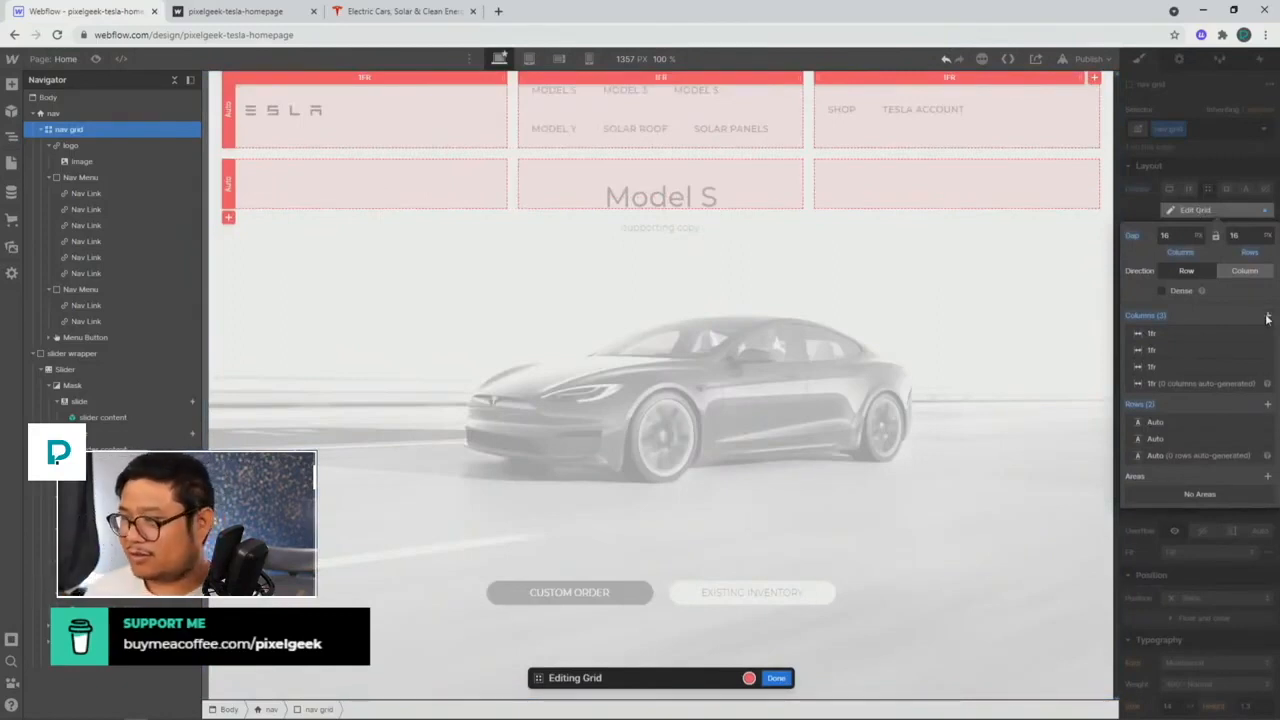
{"action": "left_click", "coordinate": [1266, 438]}
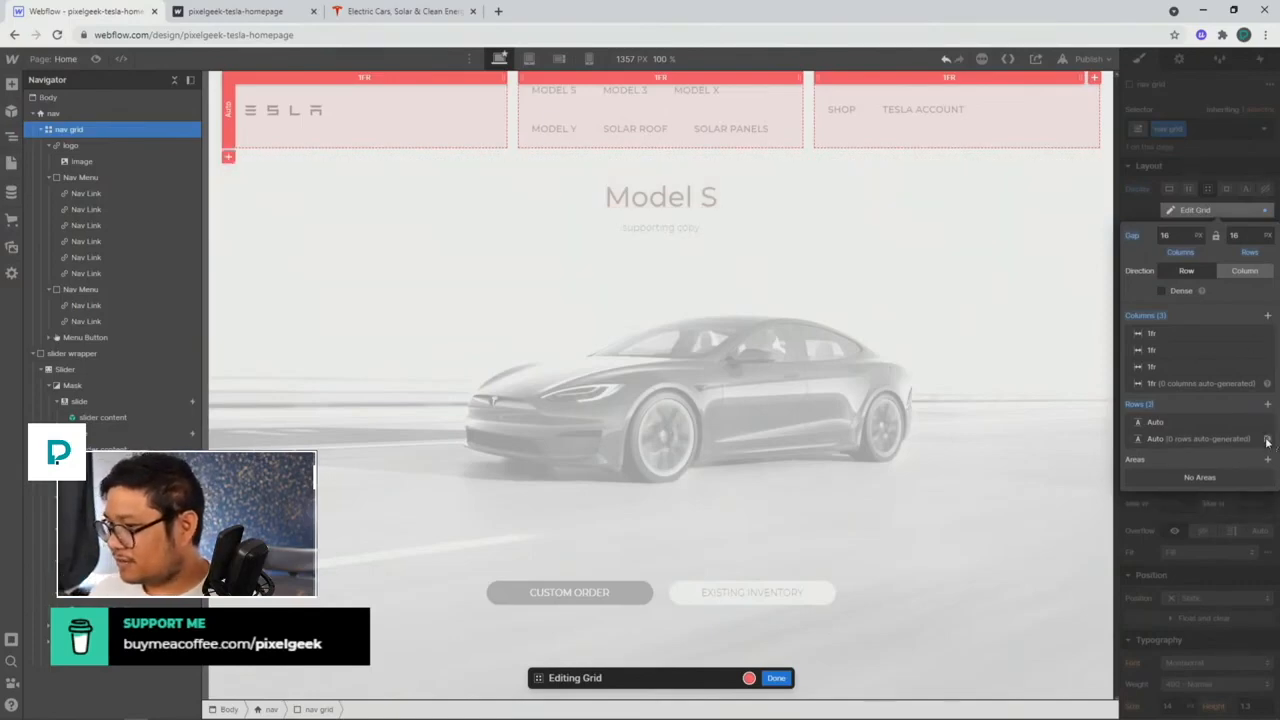
{"action": "left_click", "coordinate": [1156, 211]}
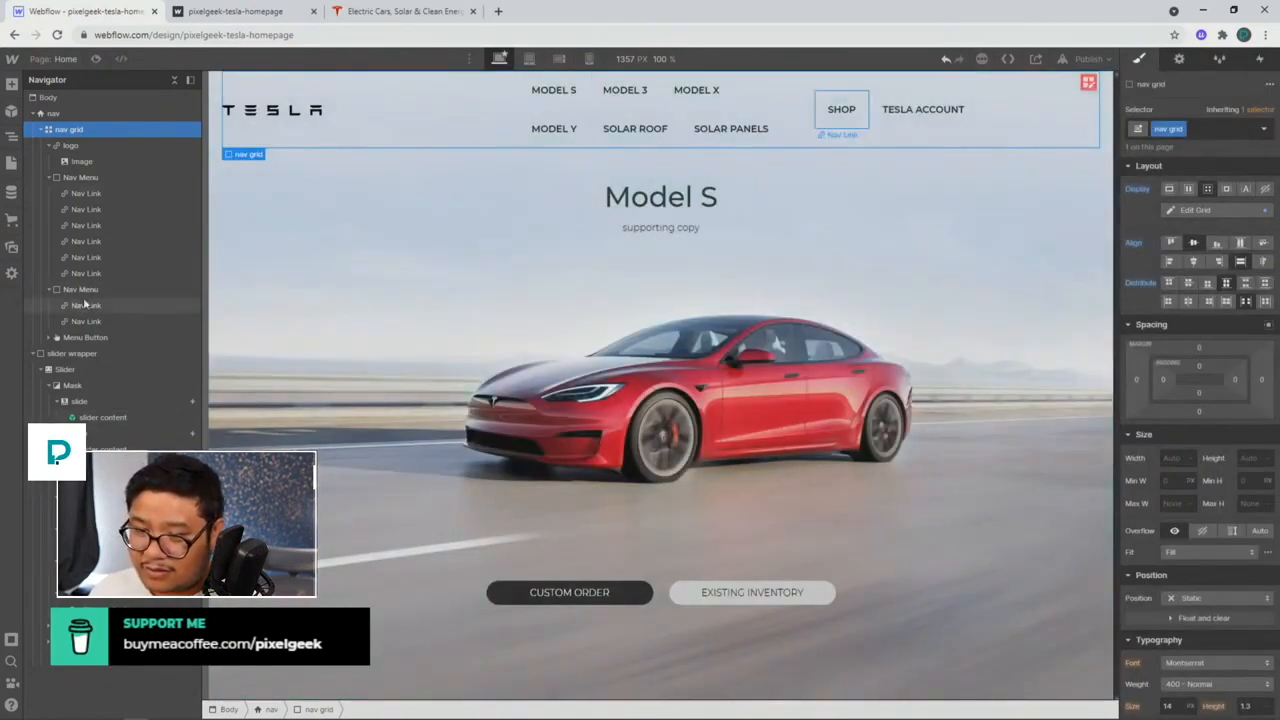
Step: Add a Div Block to the Nav Menu to hold the six model links
{"action": "left_click", "coordinate": [92, 179]}
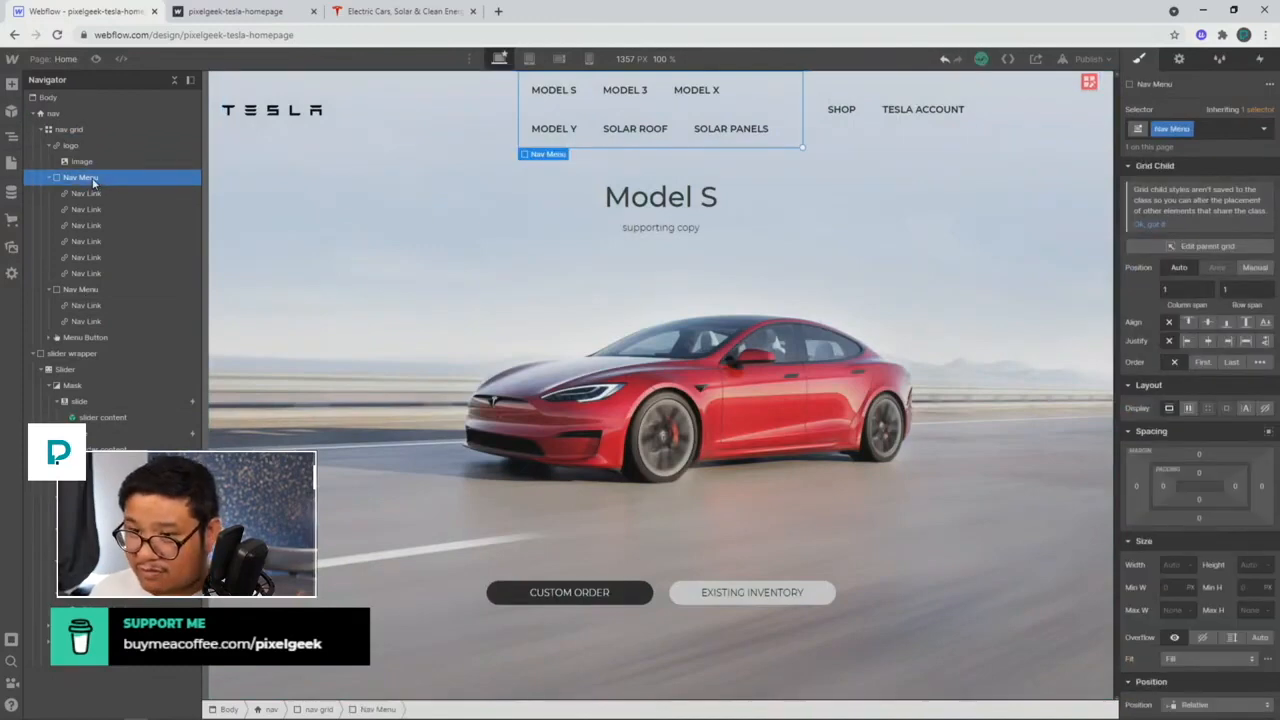
{"action": "key", "text": "ctrl+e"}
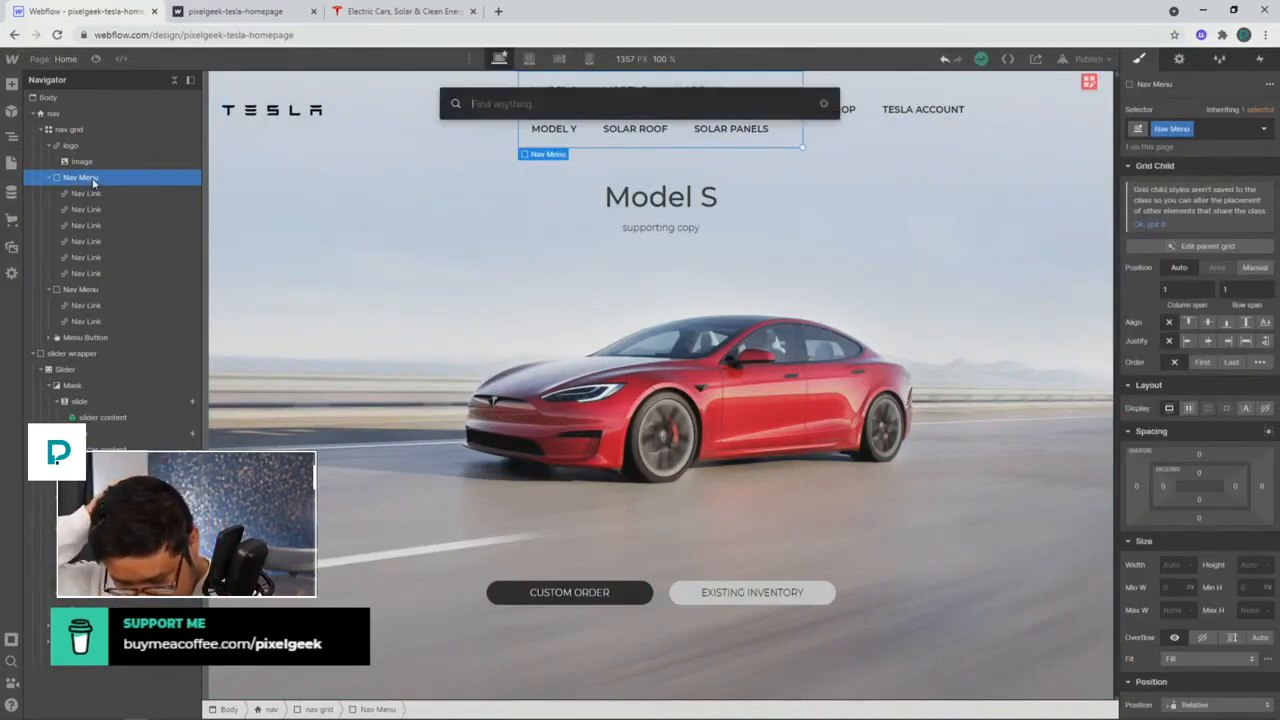
{"action": "type", "text": "div"}
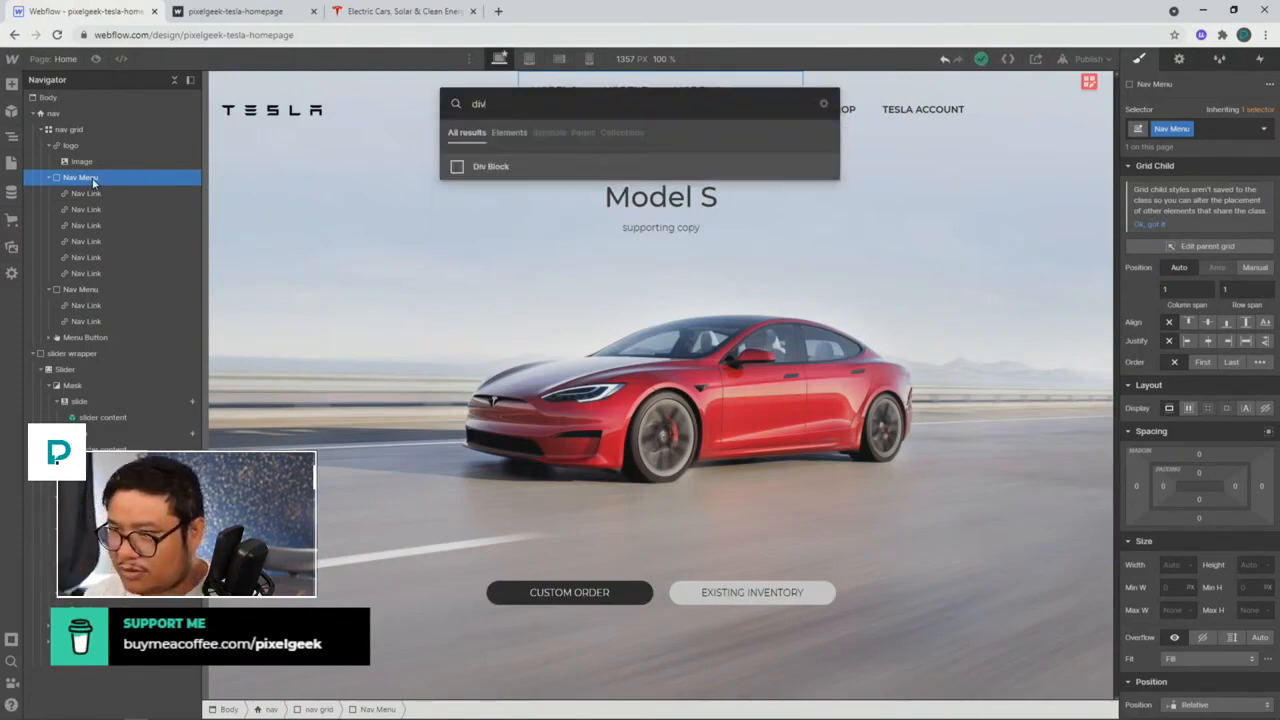
{"action": "key", "text": "Return"}
{"action": "left_click_drag", "start_coordinate": [89, 290], "coordinate": [143, 289]}
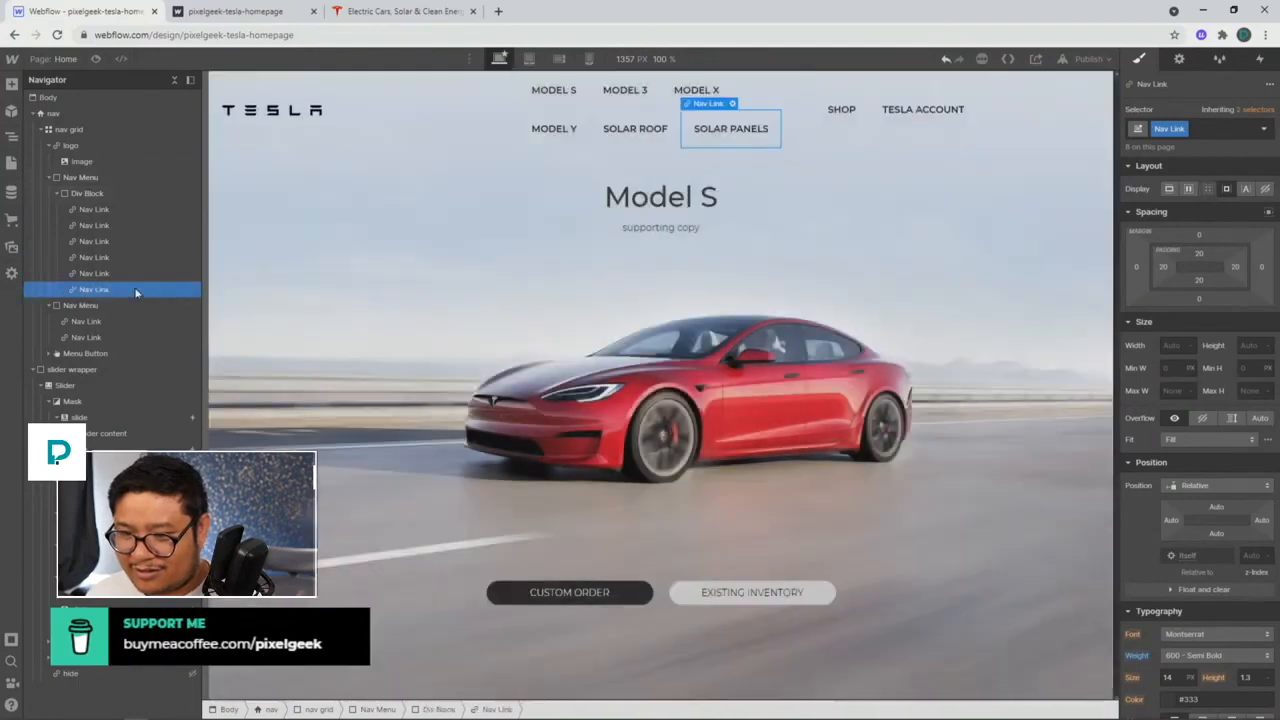
Step: Add a second Div Block for Shop and Tesla Account, then delete the empty Nav Menu
{"action": "left_click", "coordinate": [82, 178]}
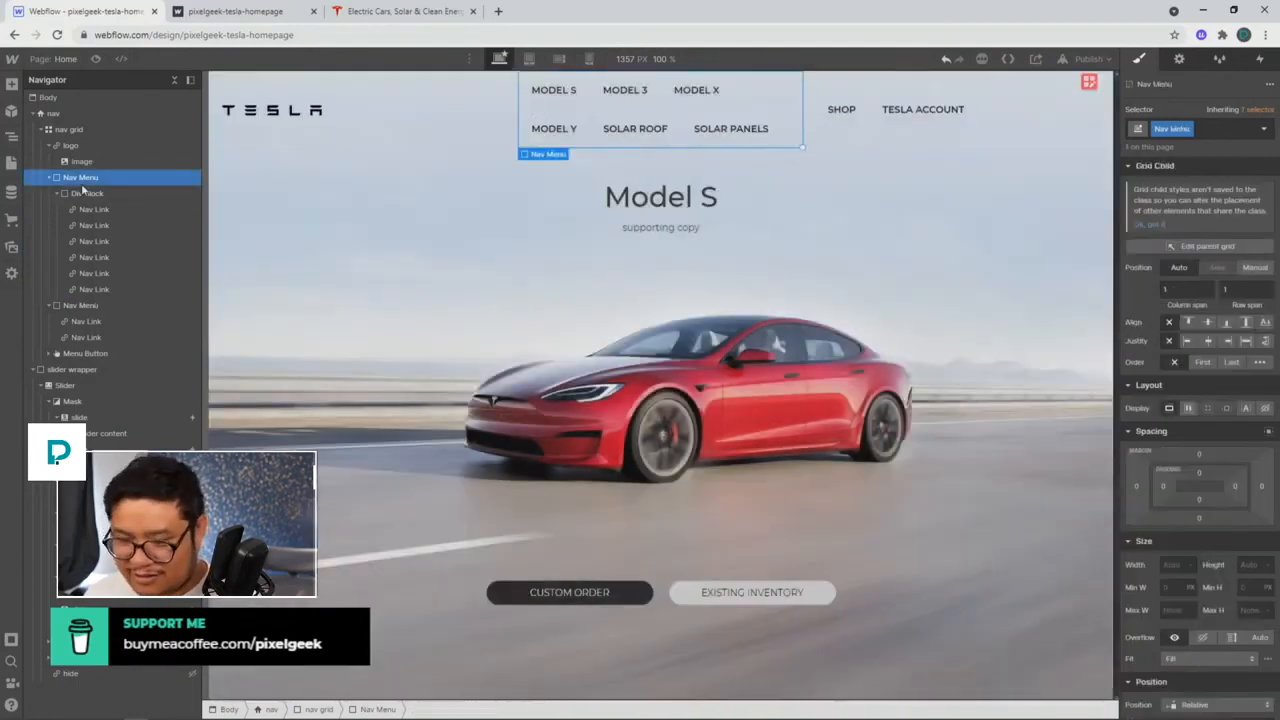
{"action": "key", "text": "ctrl+e"}
{"action": "type", "text": "div"}
{"action": "key", "text": "Return"}
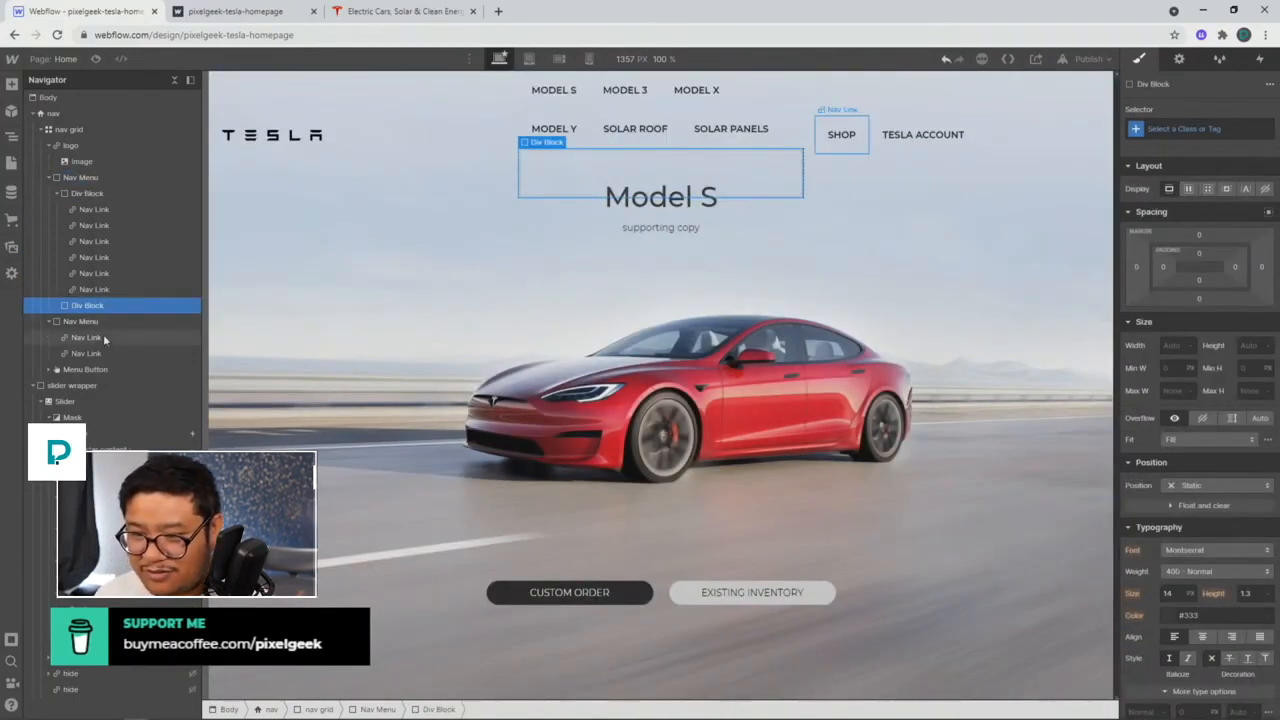
{"action": "left_click_drag", "start_coordinate": [102, 334], "coordinate": [136, 336]}
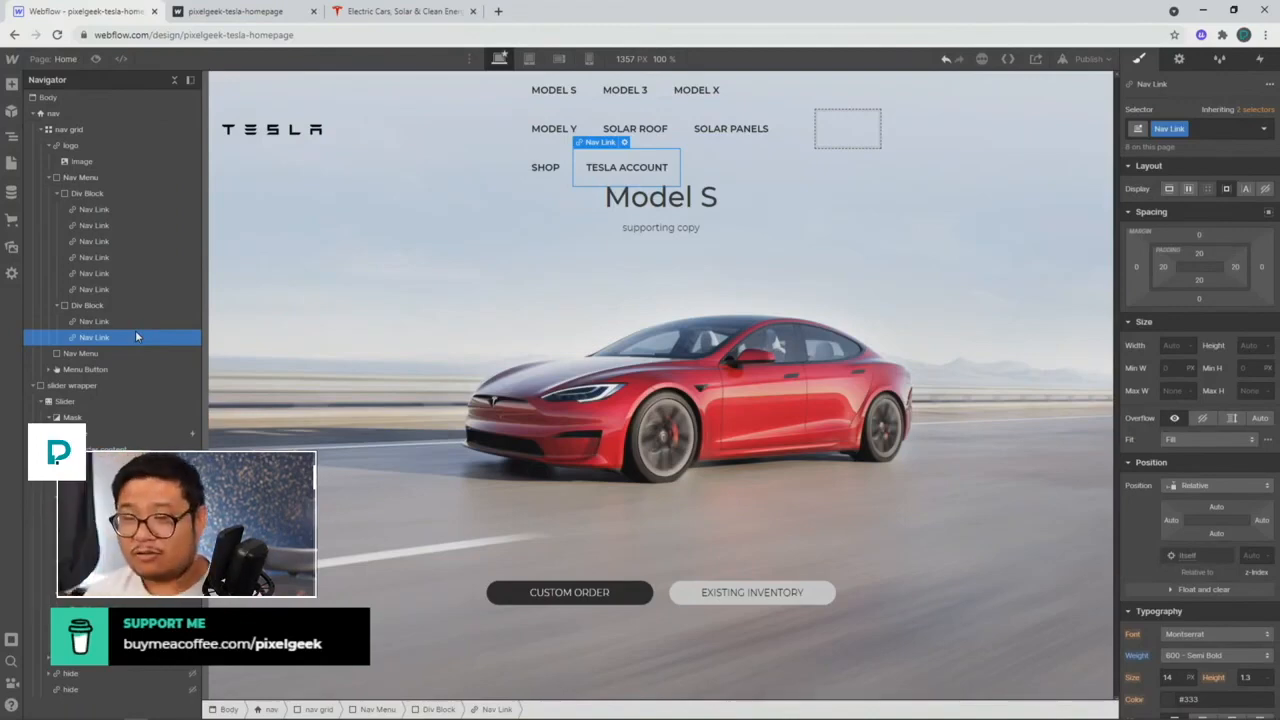
{"action": "left_click", "coordinate": [85, 354]}
{"action": "key", "text": "Delete"}
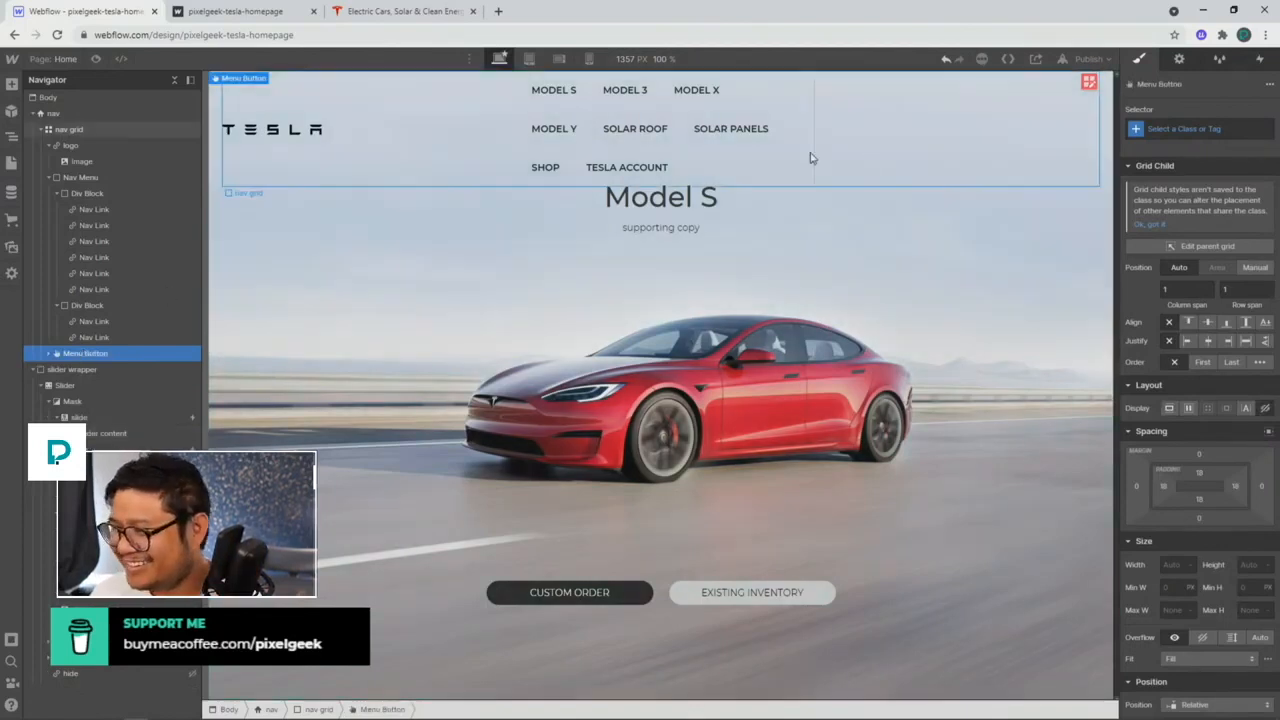
Step: Stretch the Nav Menu across all grid columns and set its Display to Flex
{"action": "left_click", "coordinate": [85, 177]}
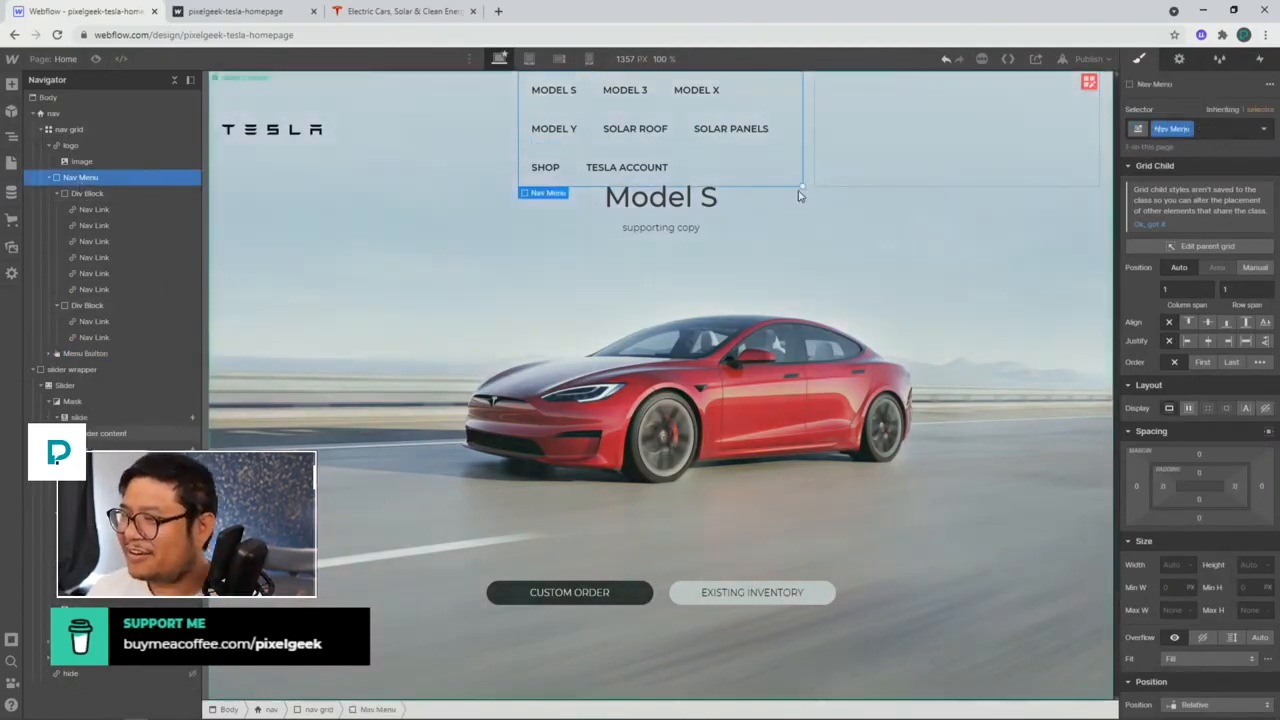
{"action": "left_click_drag", "start_coordinate": [803, 191], "coordinate": [914, 209]}
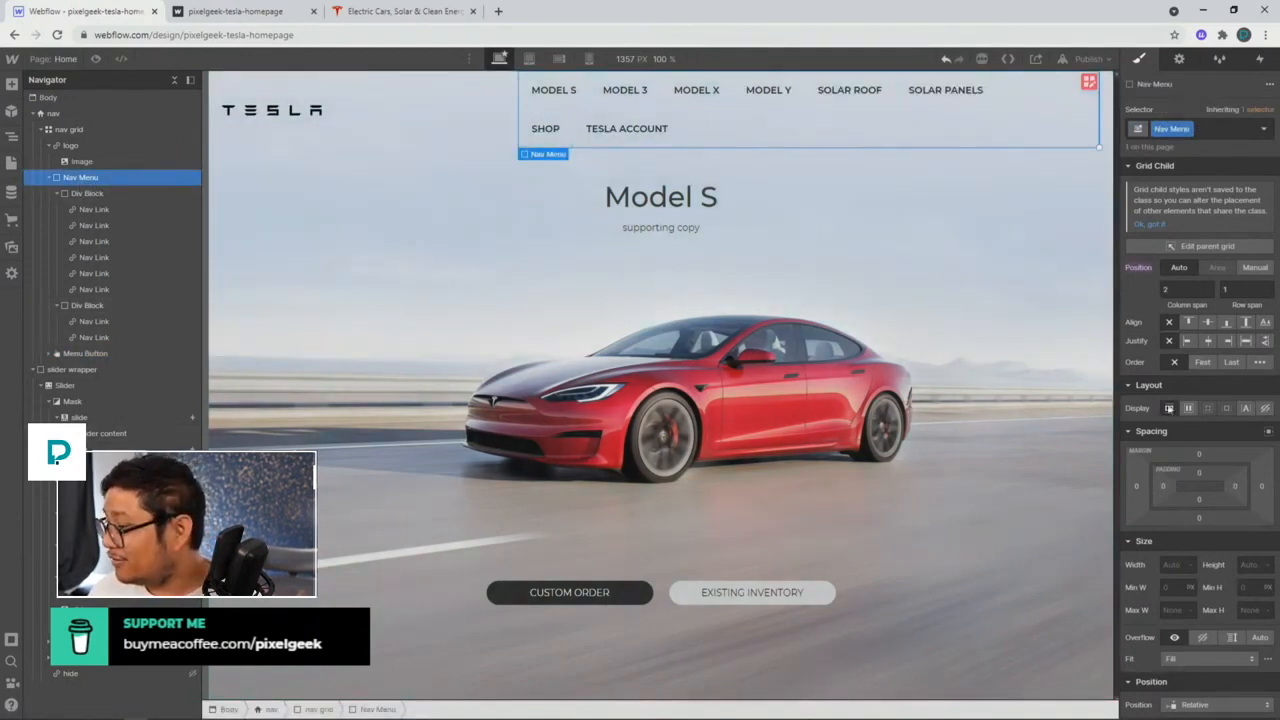
{"action": "left_click", "coordinate": [1189, 408]}
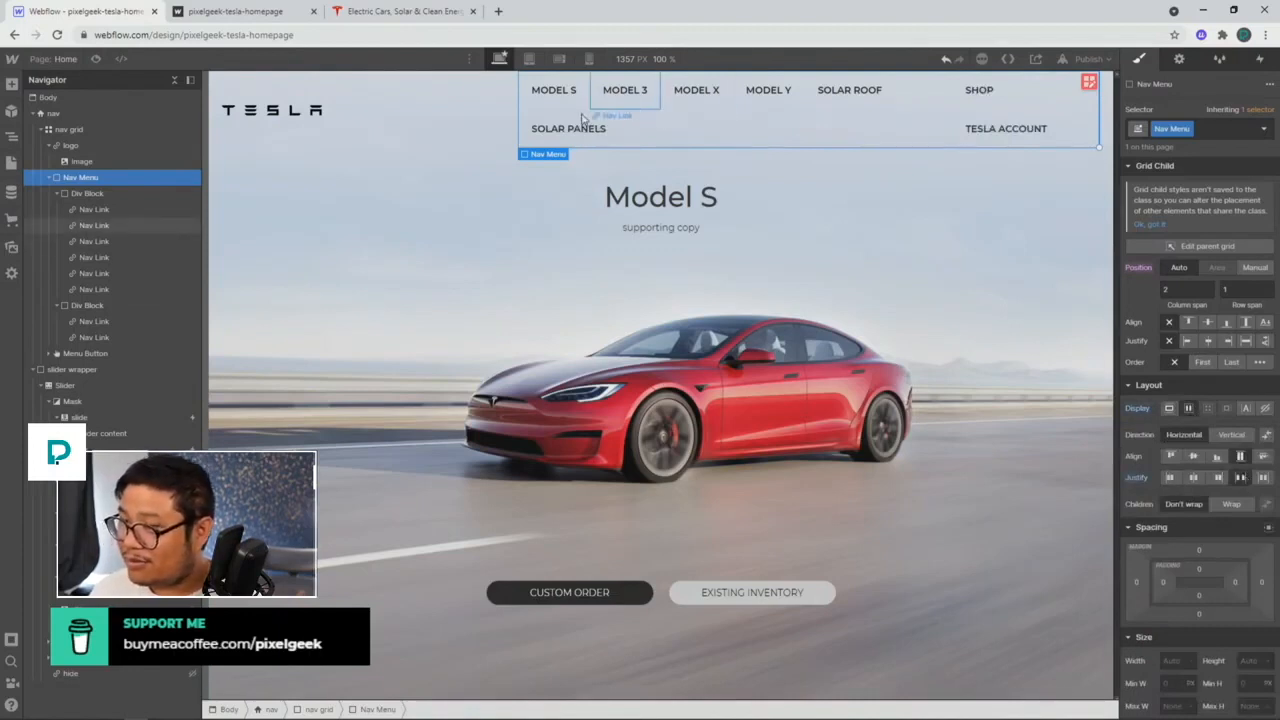
{"action": "left_click", "coordinate": [714, 122]}
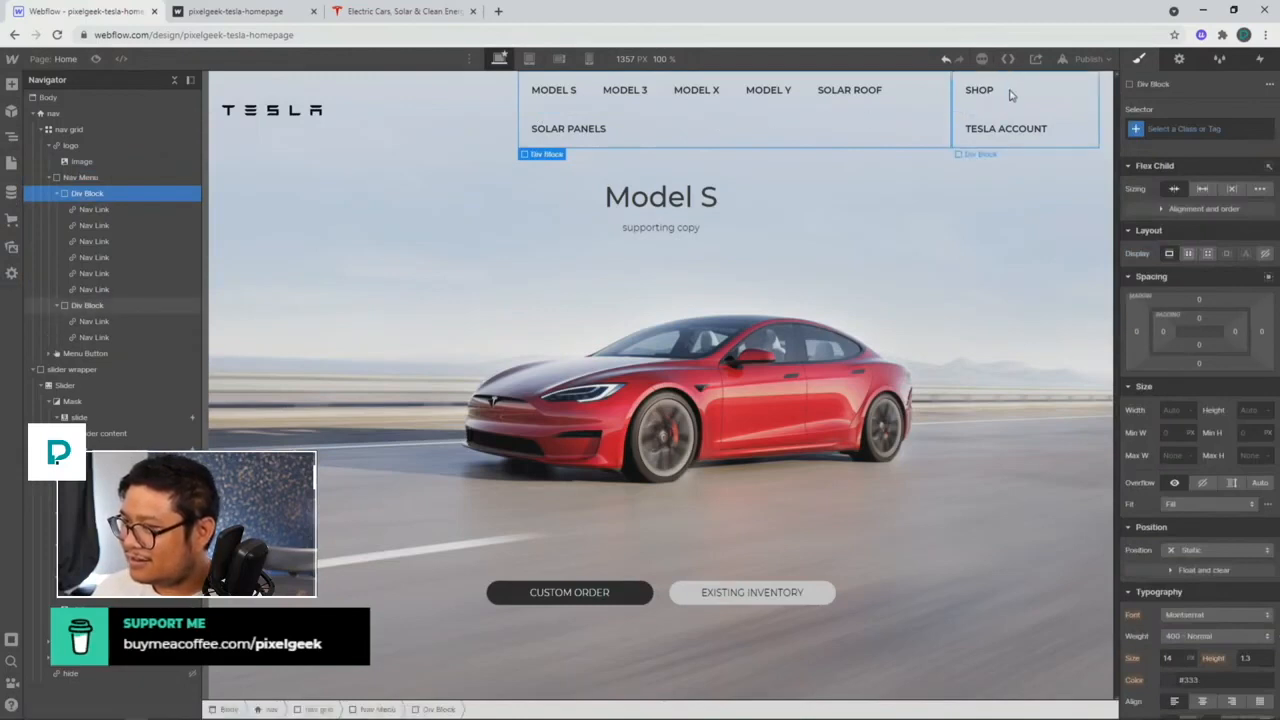
{"action": "left_click", "coordinate": [458, 122]}
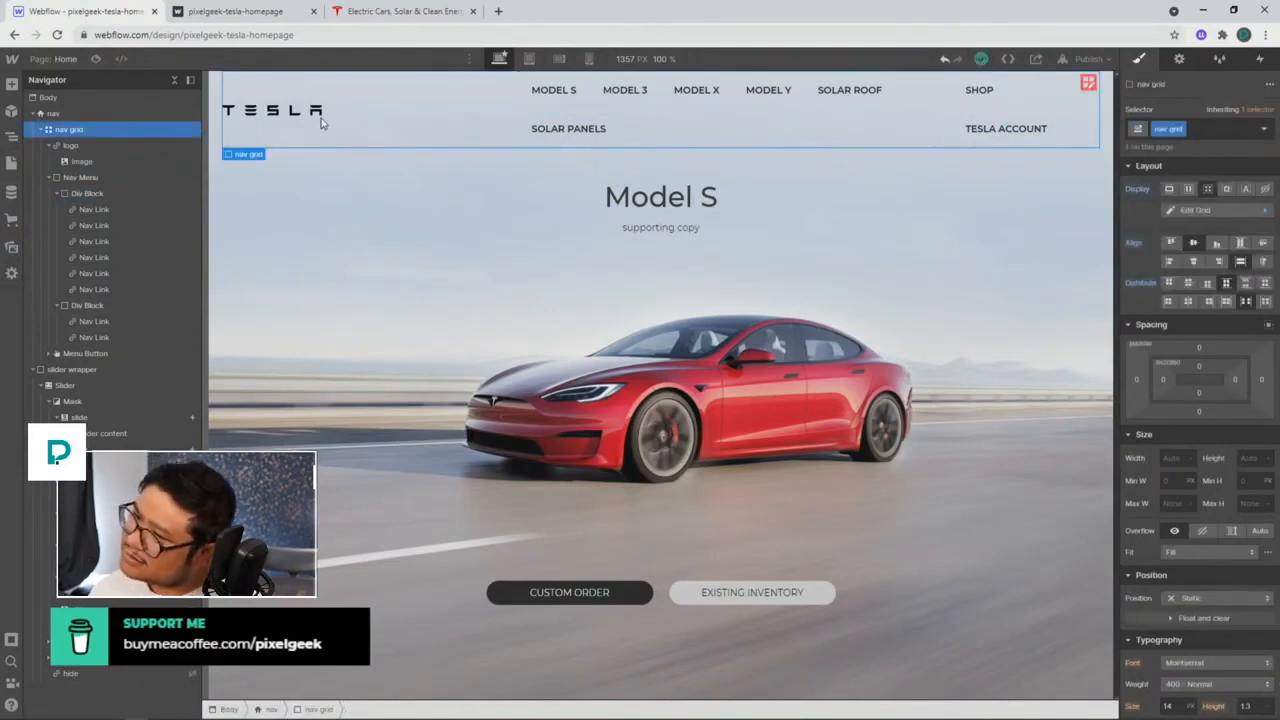
Step: Compare the navbar with the live tesla.com page and check it twice in full-width Preview
{"action": "left_click", "coordinate": [362, 14]}
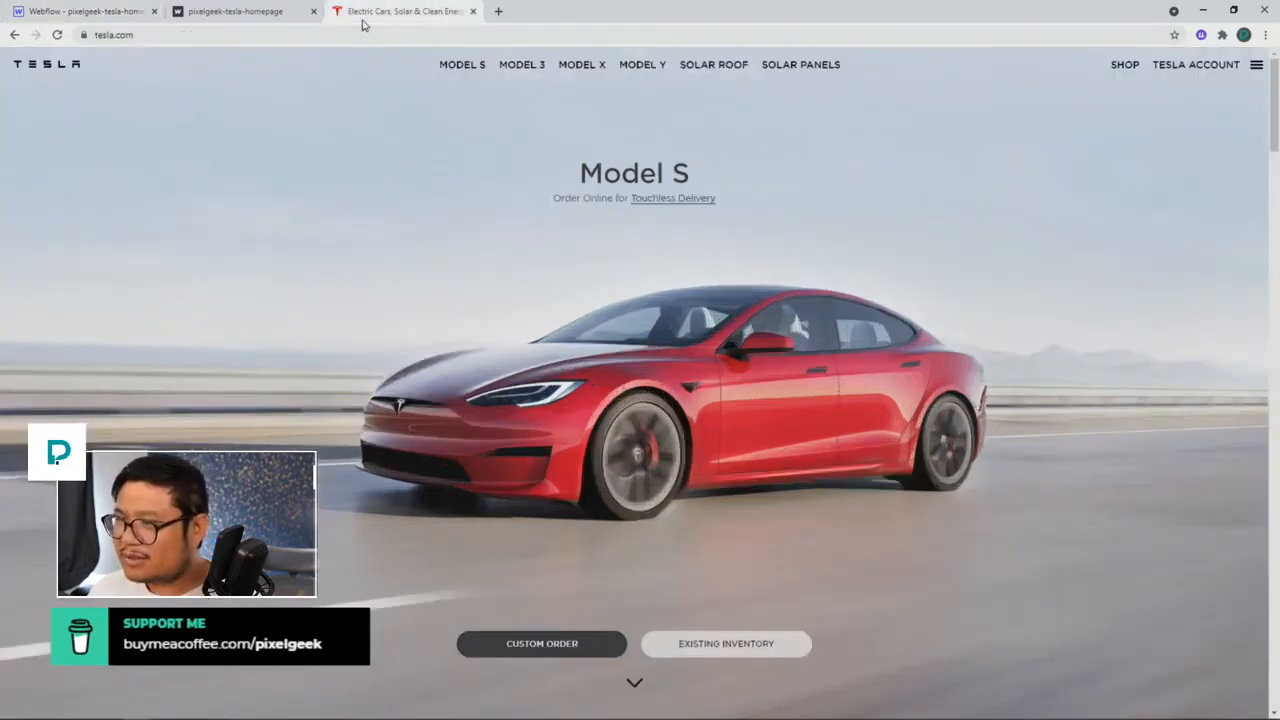
{"action": "left_click", "coordinate": [85, 11]}
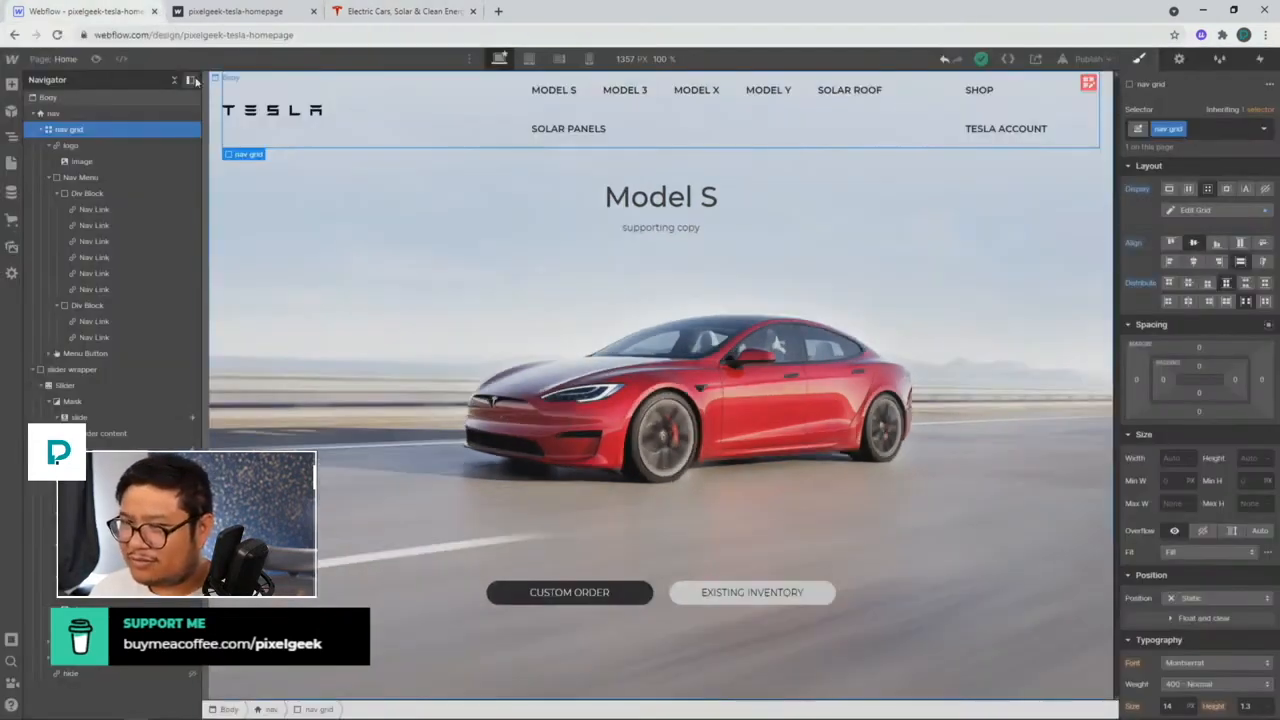
{"action": "left_click", "coordinate": [95, 59]}
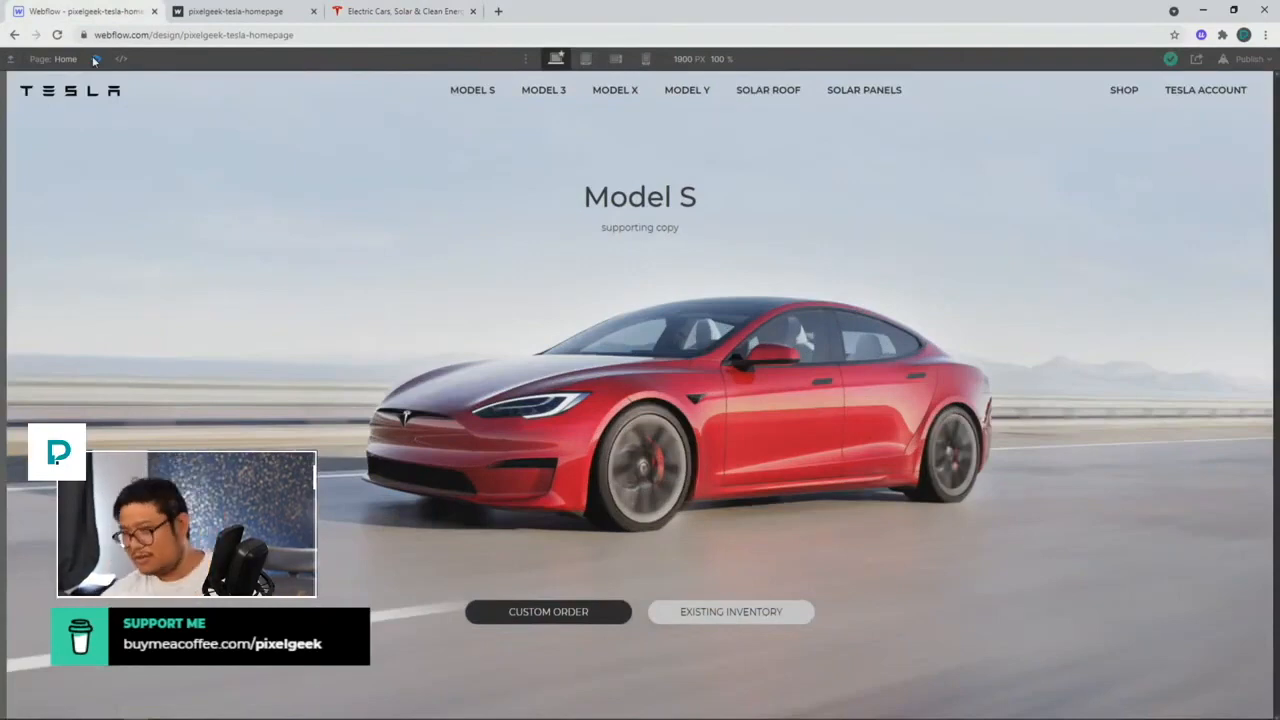
{"action": "left_click", "coordinate": [95, 59]}
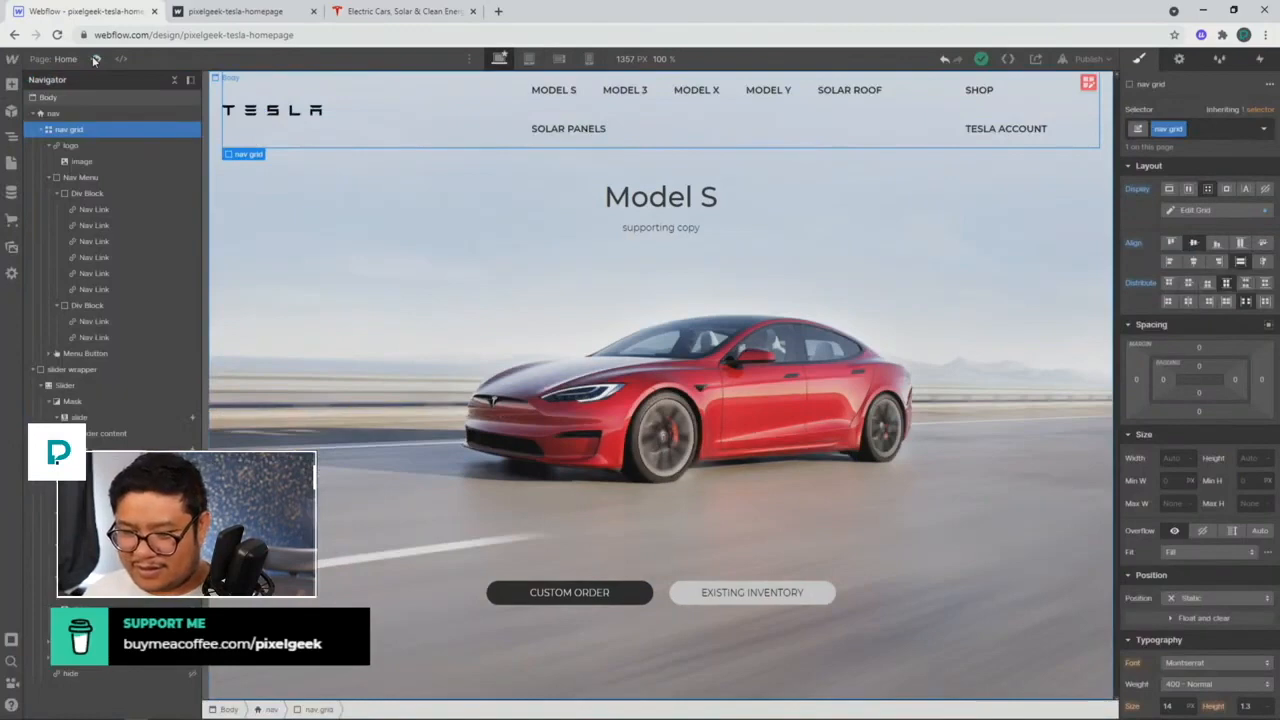
{"action": "left_click", "coordinate": [95, 59]}
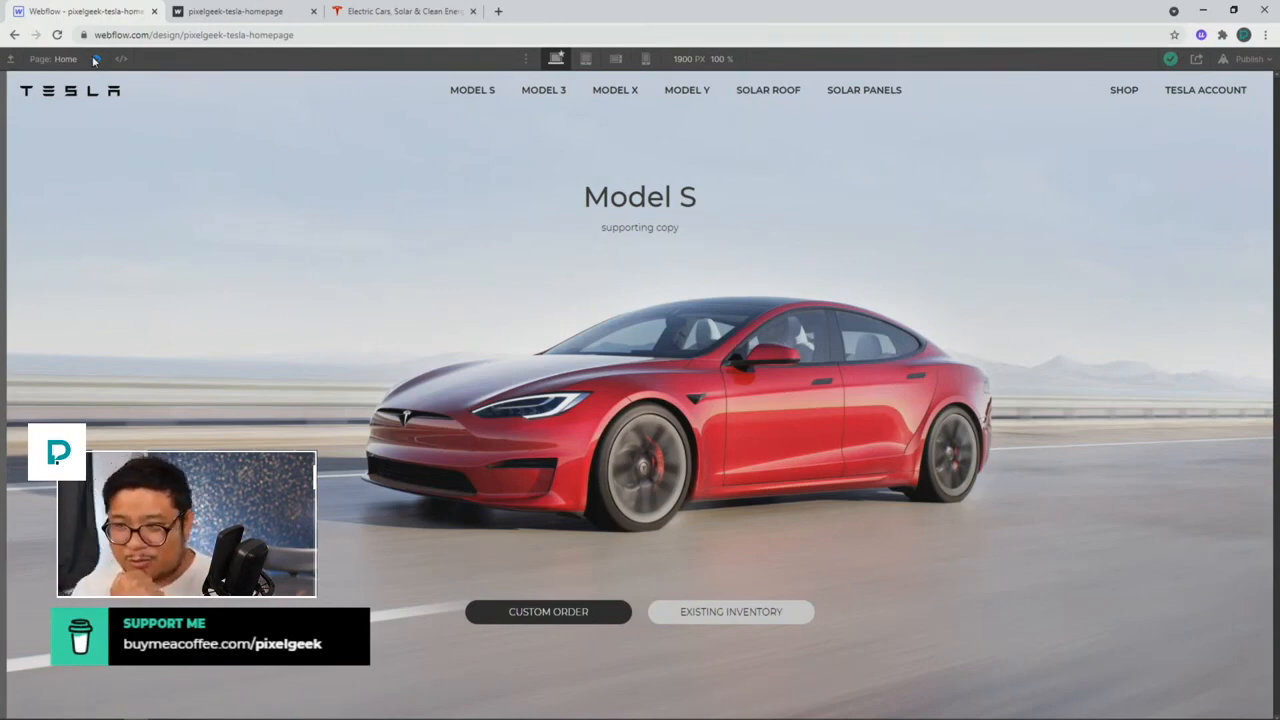
{"action": "left_click", "coordinate": [95, 59]}
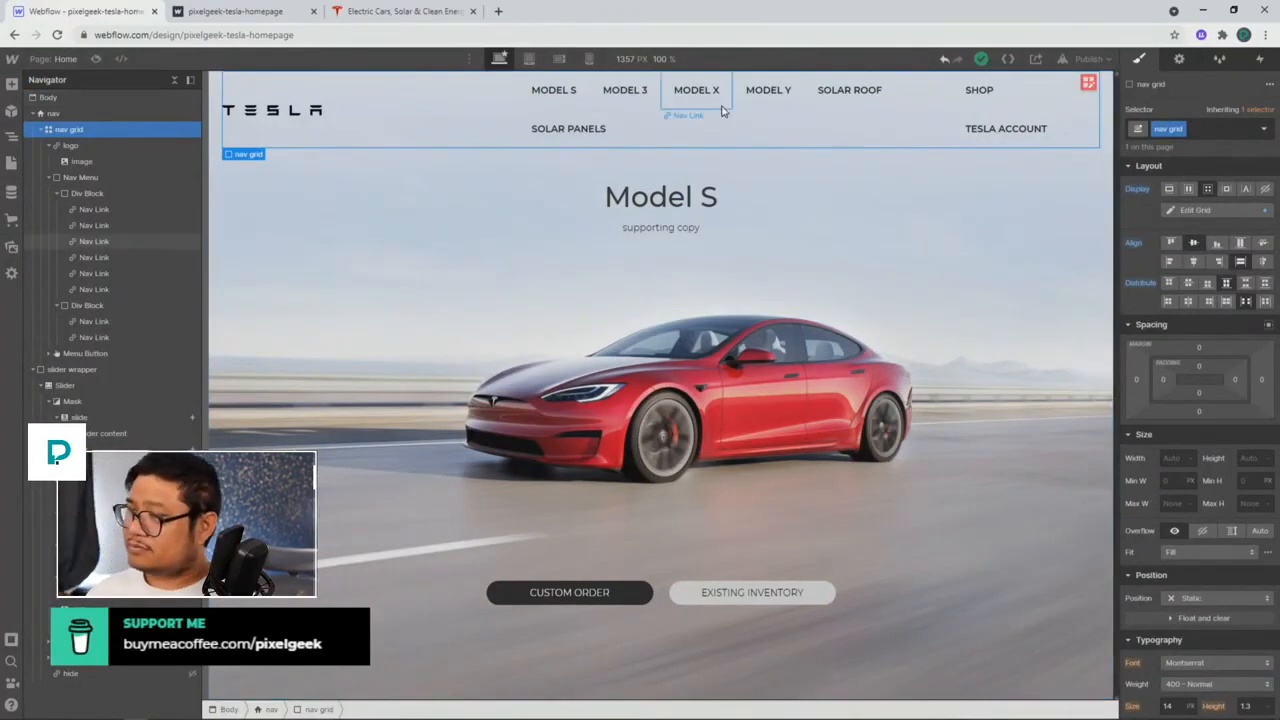
Step: Select the nav grid and enter Edit Grid to view its three 1fr columns
{"action": "left_click", "coordinate": [833, 122]}
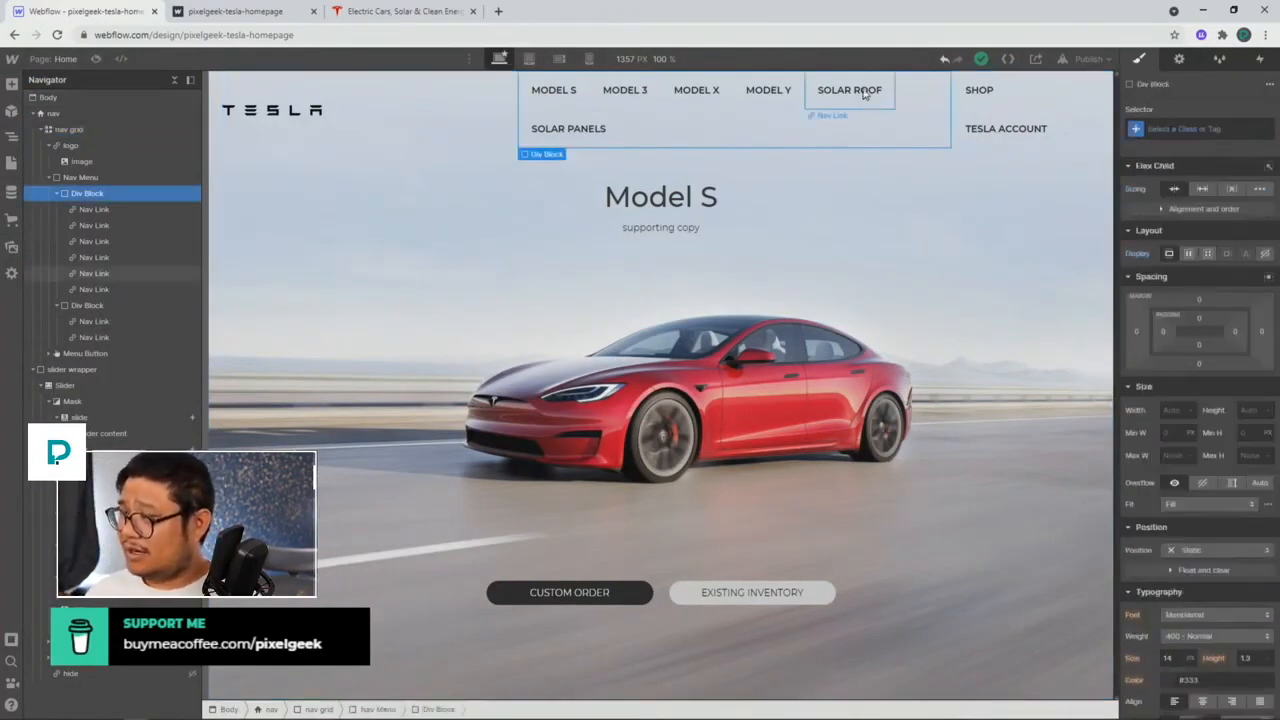
{"action": "left_click", "coordinate": [866, 94]}
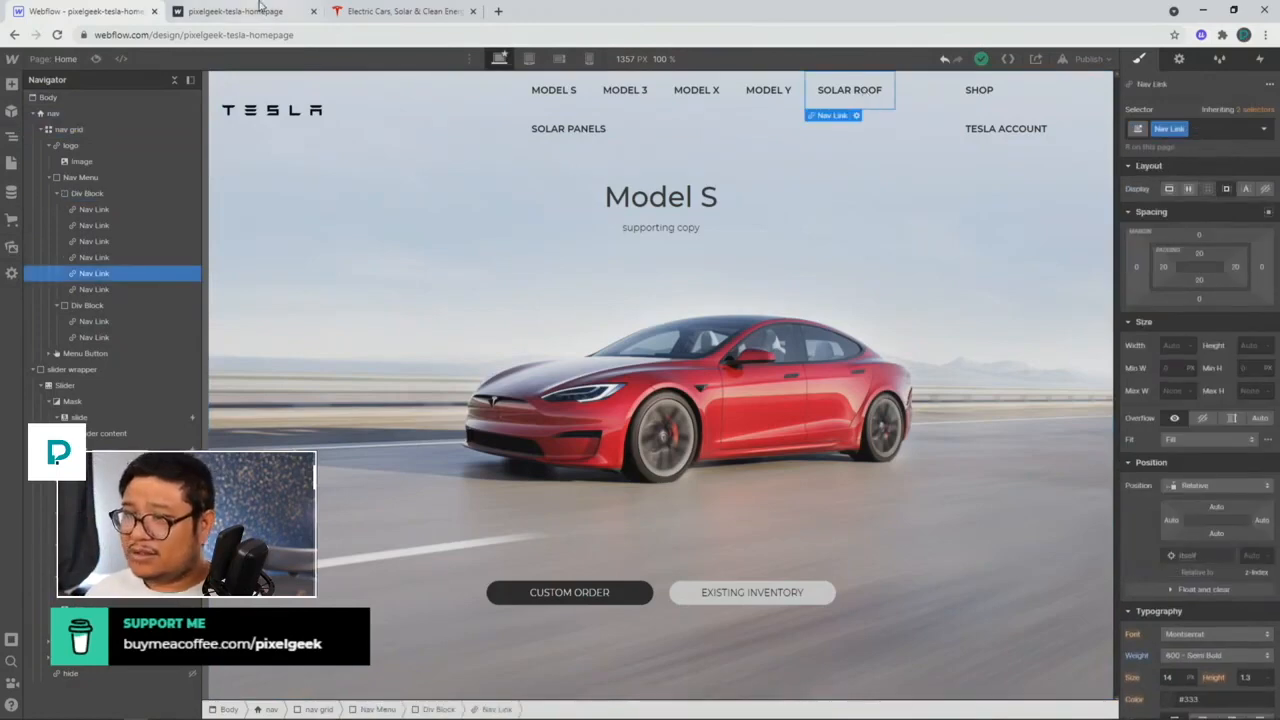
{"action": "left_click", "coordinate": [445, 134]}
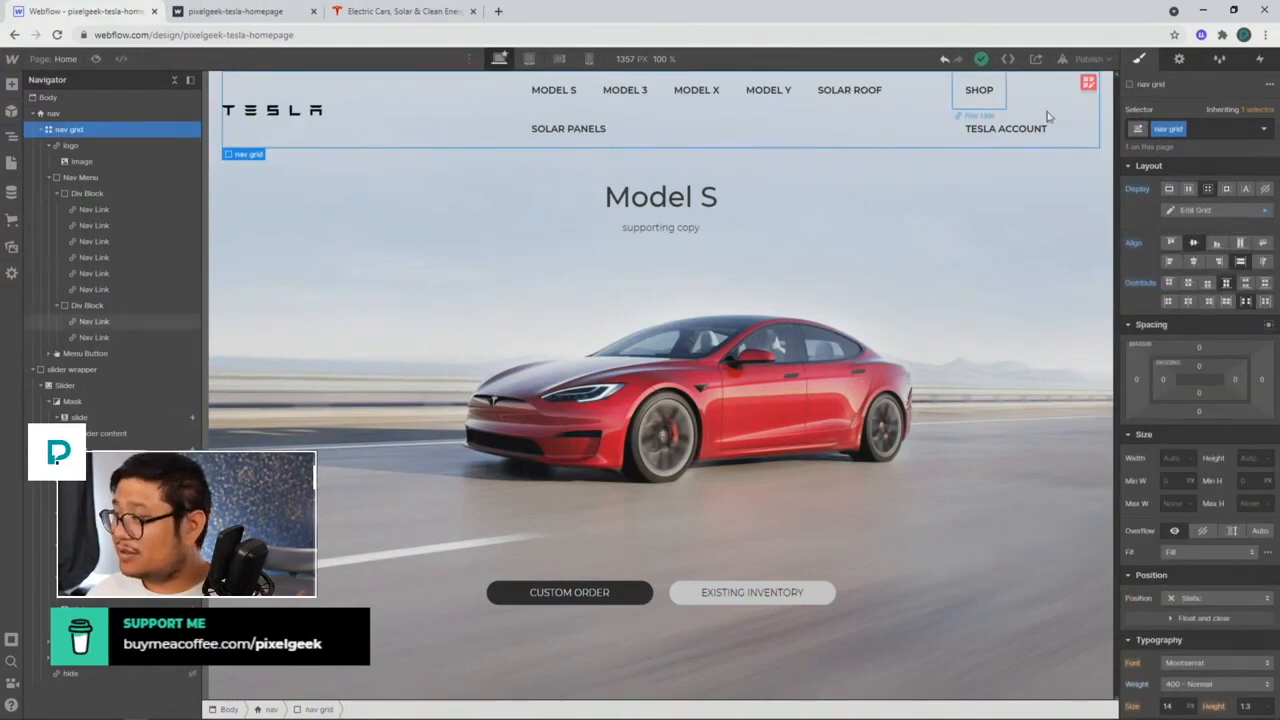
{"action": "left_click", "coordinate": [1089, 82]}
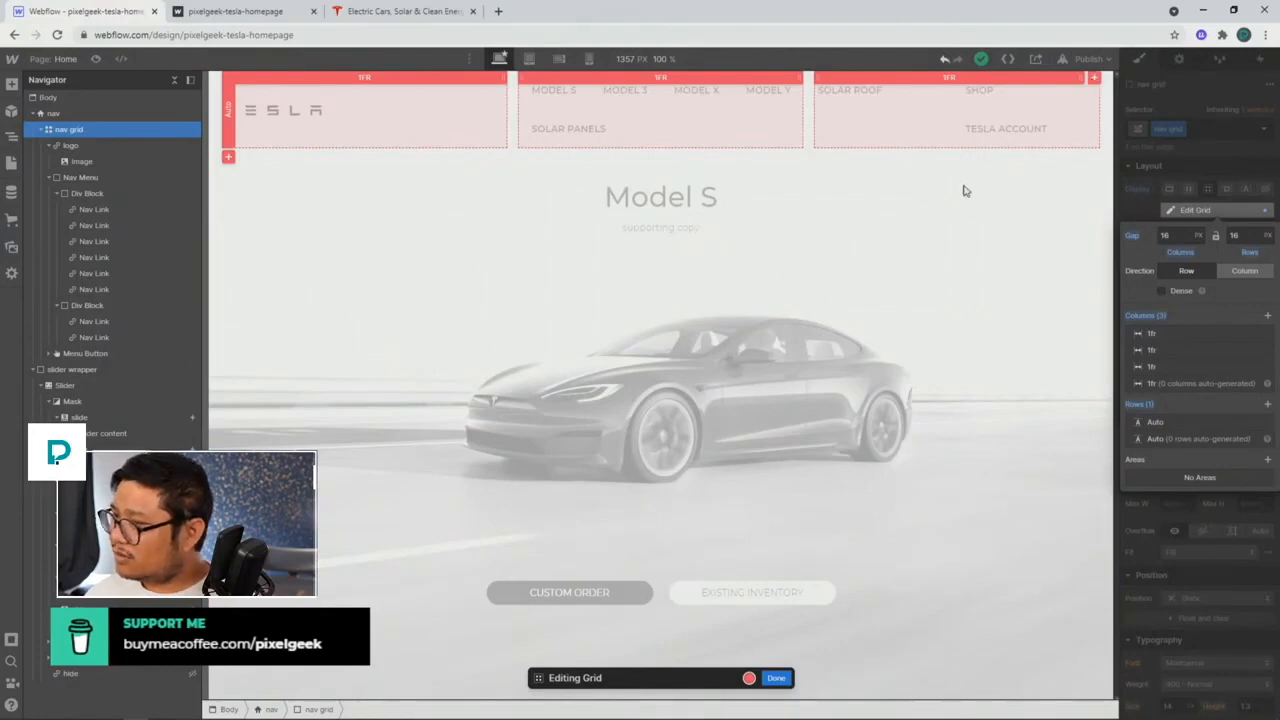
Step: Finish grid editing and set the model-links Div Block's flex child sizing to Grow
{"action": "left_click", "coordinate": [778, 680]}
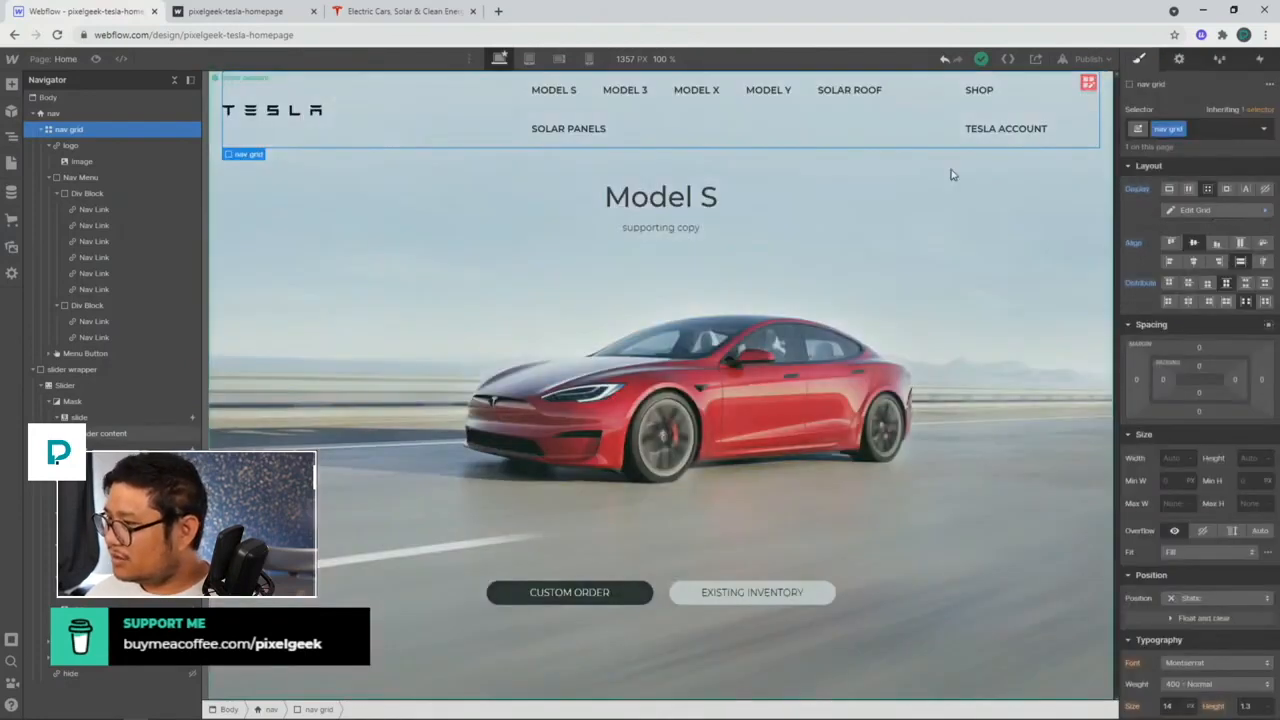
{"action": "left_click", "coordinate": [1045, 112]}
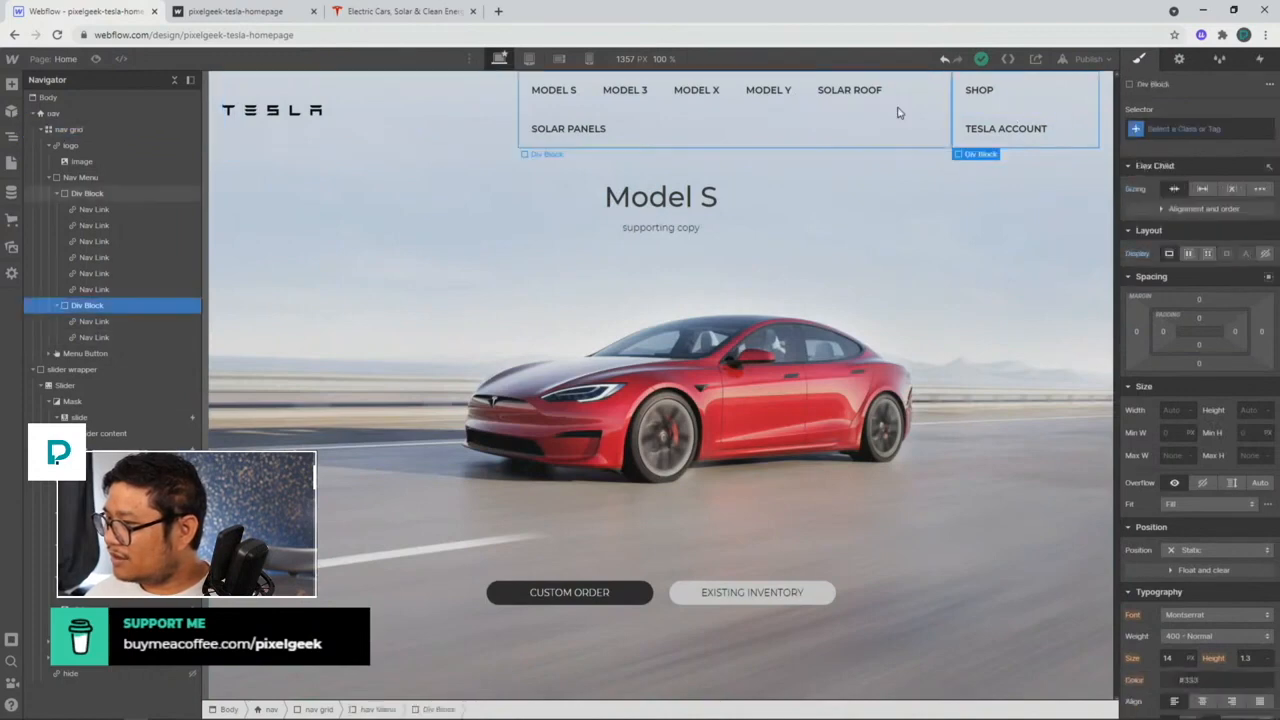
{"action": "left_click", "coordinate": [918, 118]}
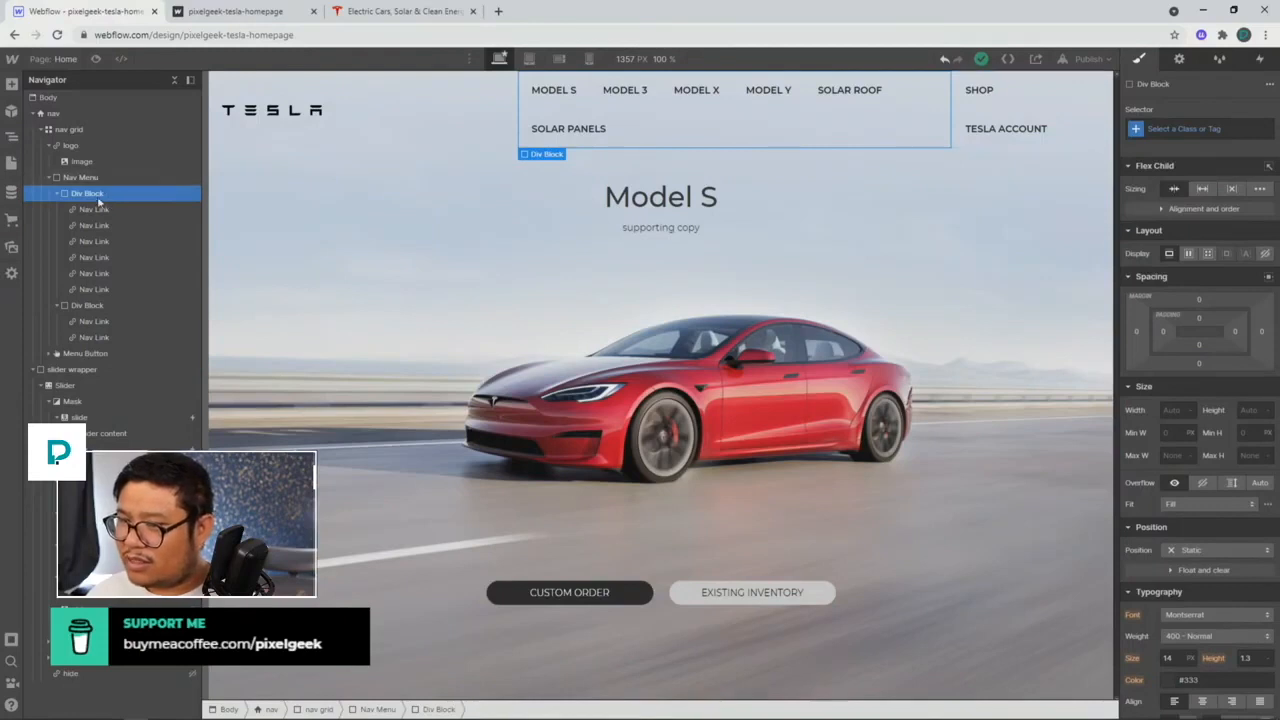
{"action": "left_click", "coordinate": [1203, 188]}
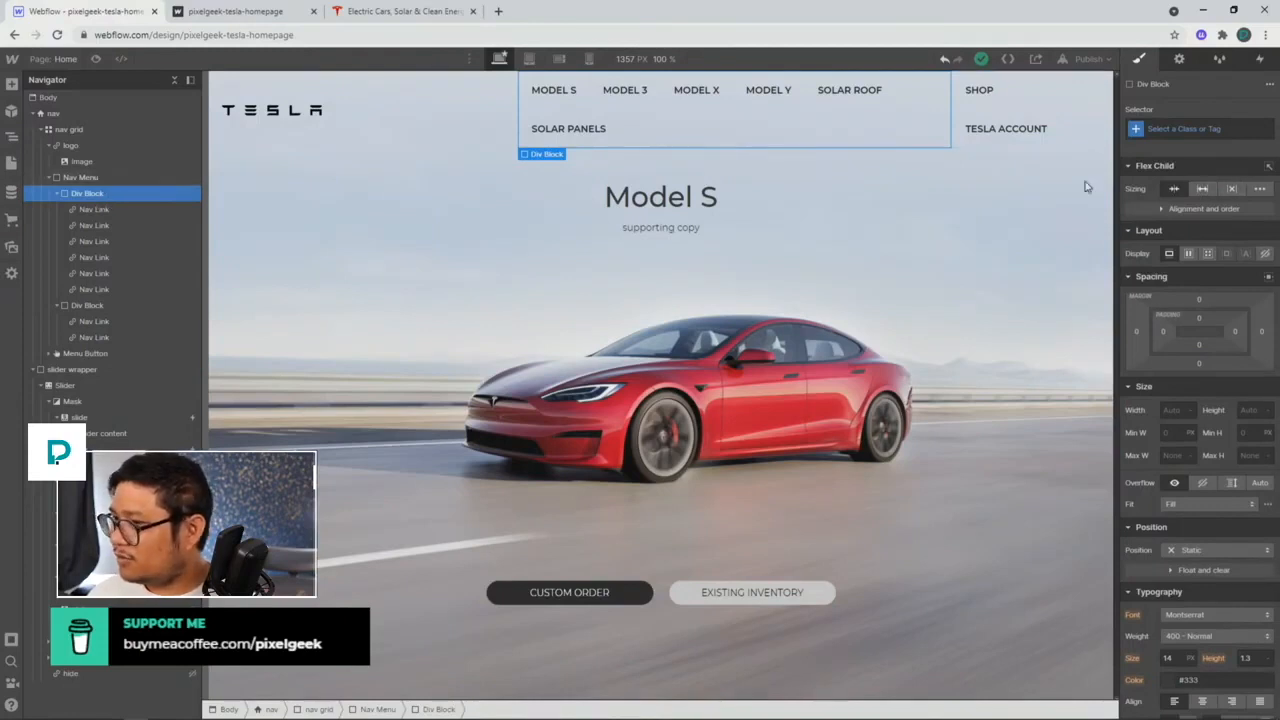
Step: Try Grow on the Shop/Tesla Account block, then reset its sizing and view the tablet breakpoint
{"action": "left_click", "coordinate": [89, 305]}
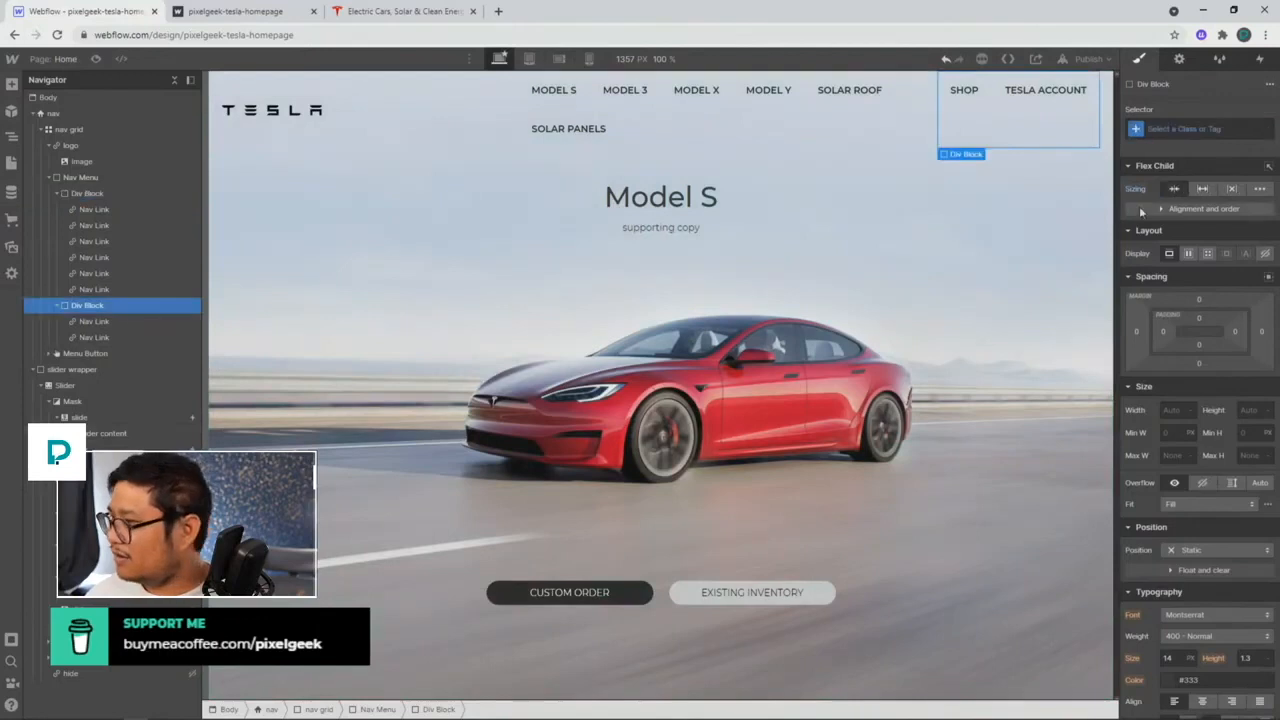
{"action": "left_click", "coordinate": [1203, 189]}
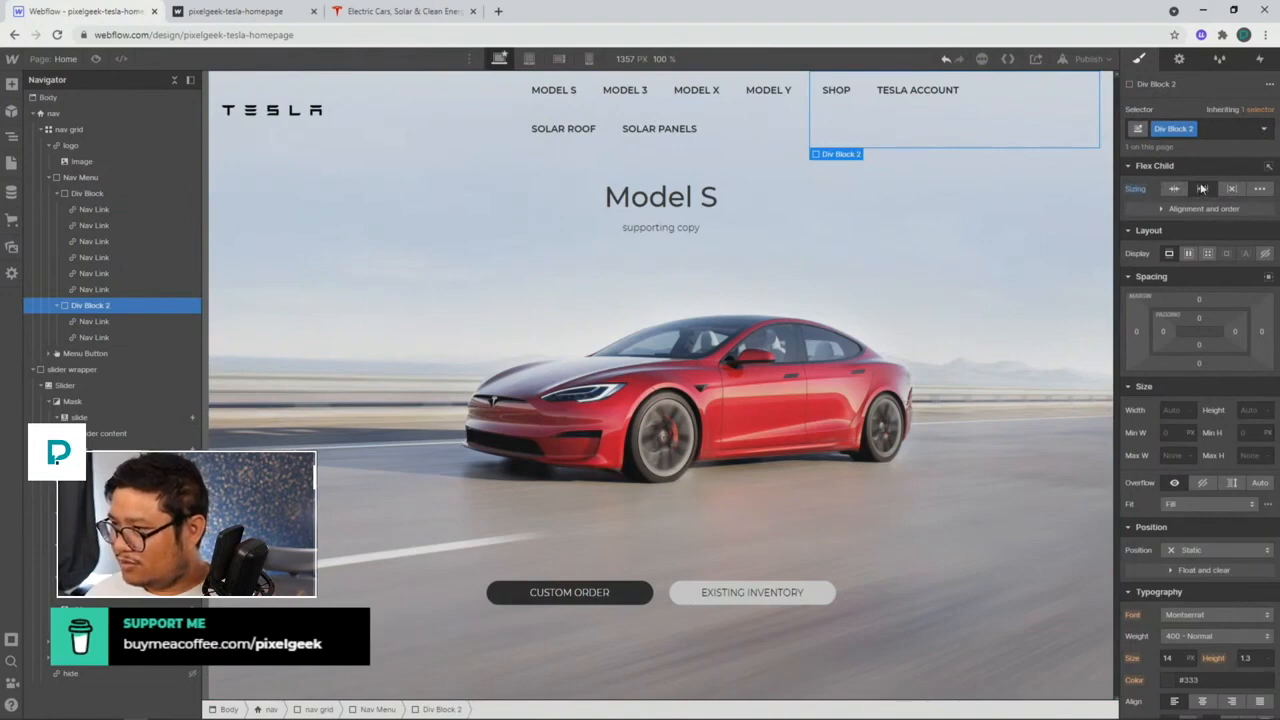
{"action": "left_click", "coordinate": [1137, 189], "text": "alt"}
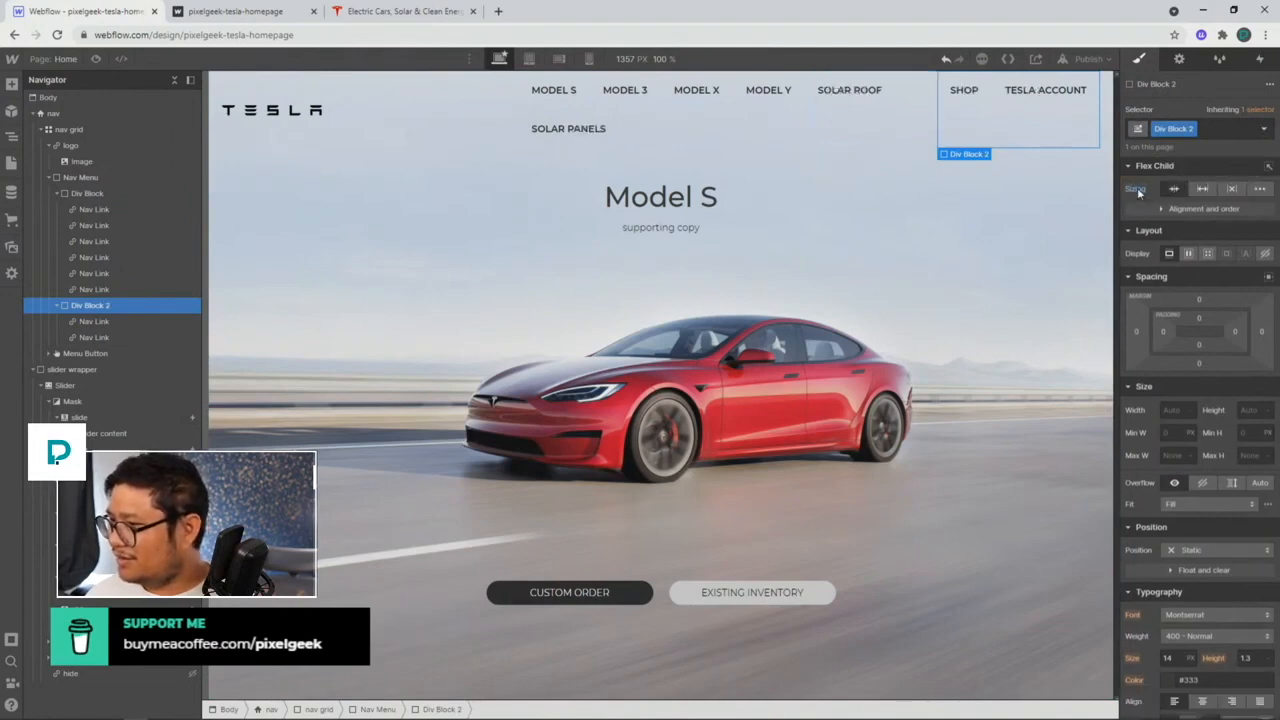
{"action": "left_click", "coordinate": [670, 131]}
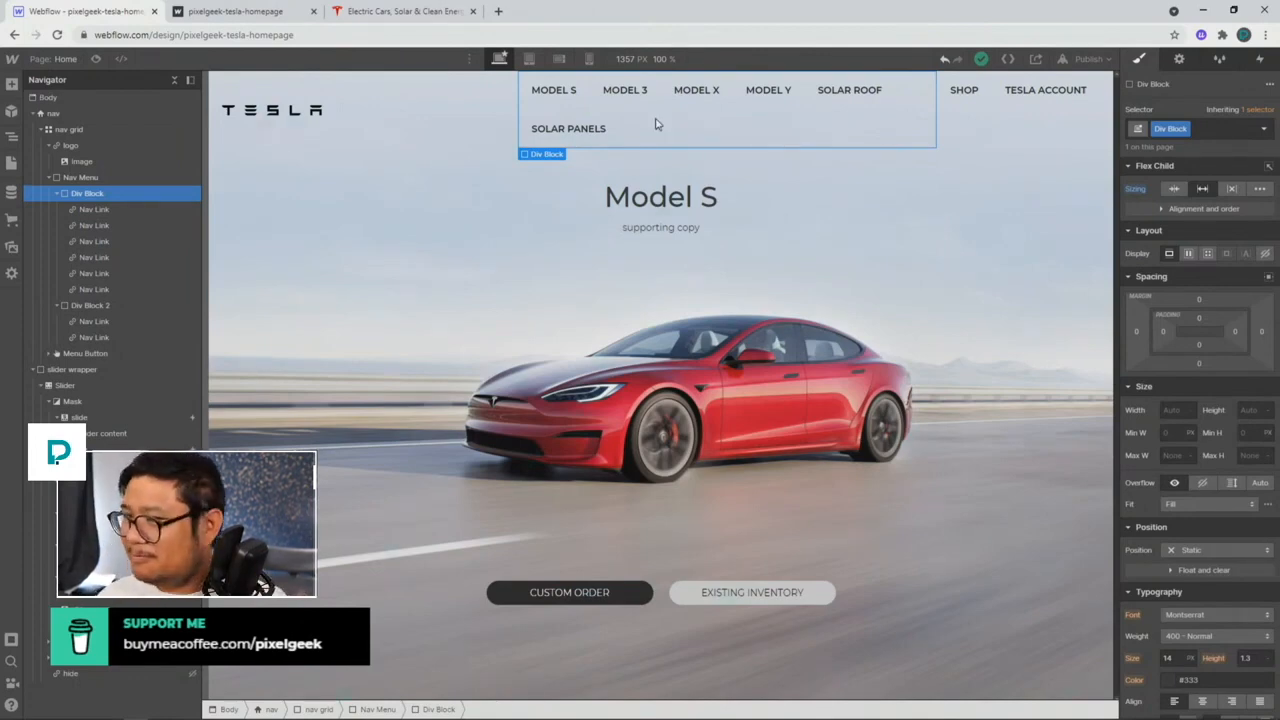
{"action": "left_click", "coordinate": [529, 58]}
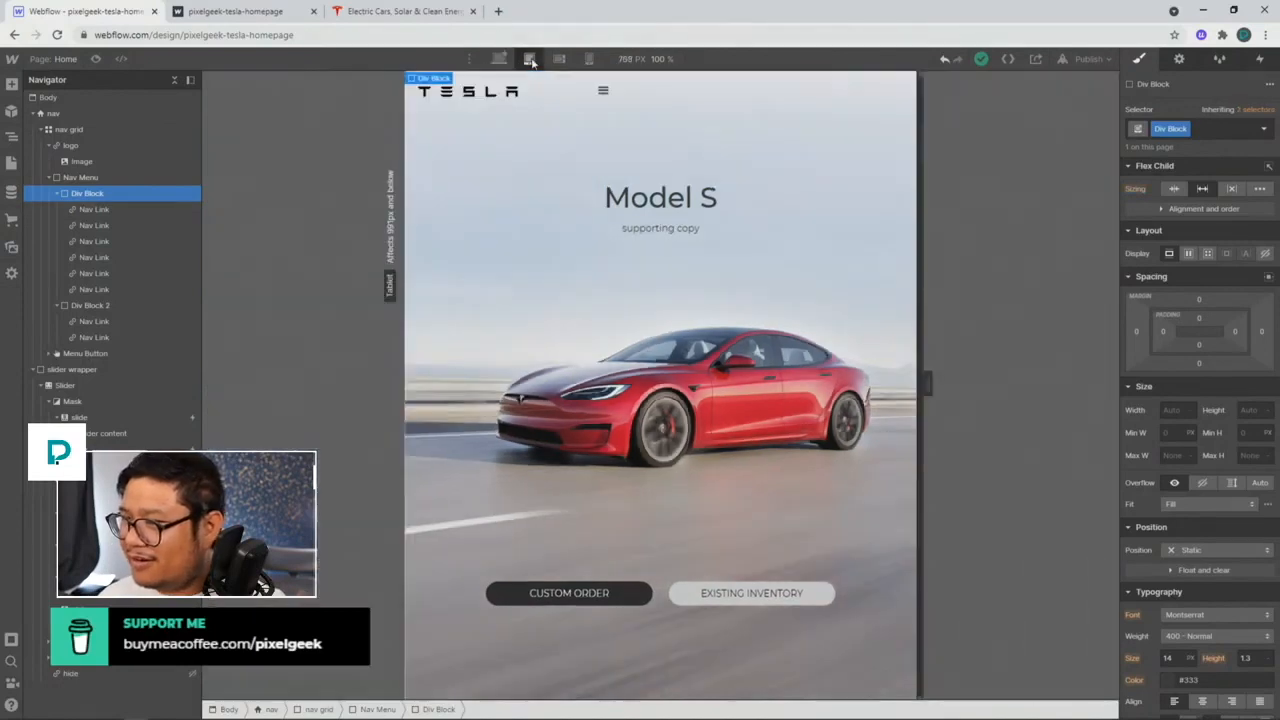
Step: Cut the tablet nav grid to two columns and push the menu button to the right end
{"action": "left_click", "coordinate": [811, 108]}
{"action": "left_click", "coordinate": [891, 84]}
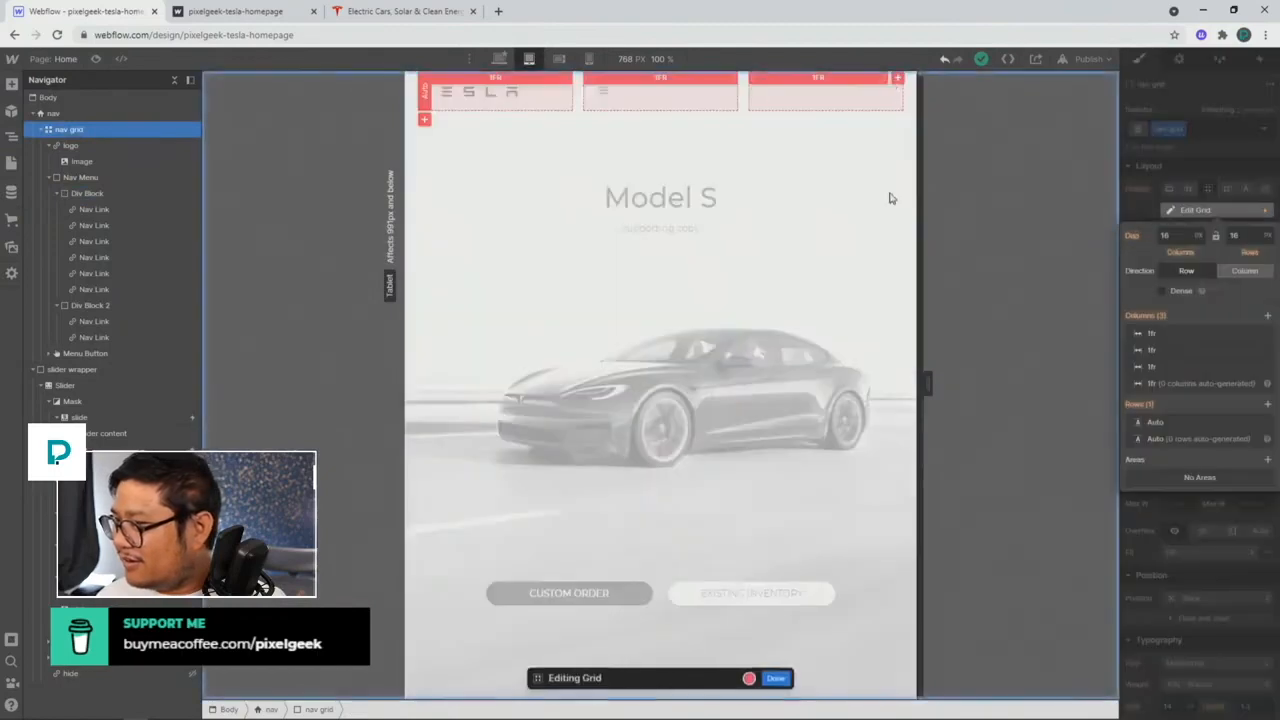
{"action": "left_click", "coordinate": [1267, 367]}
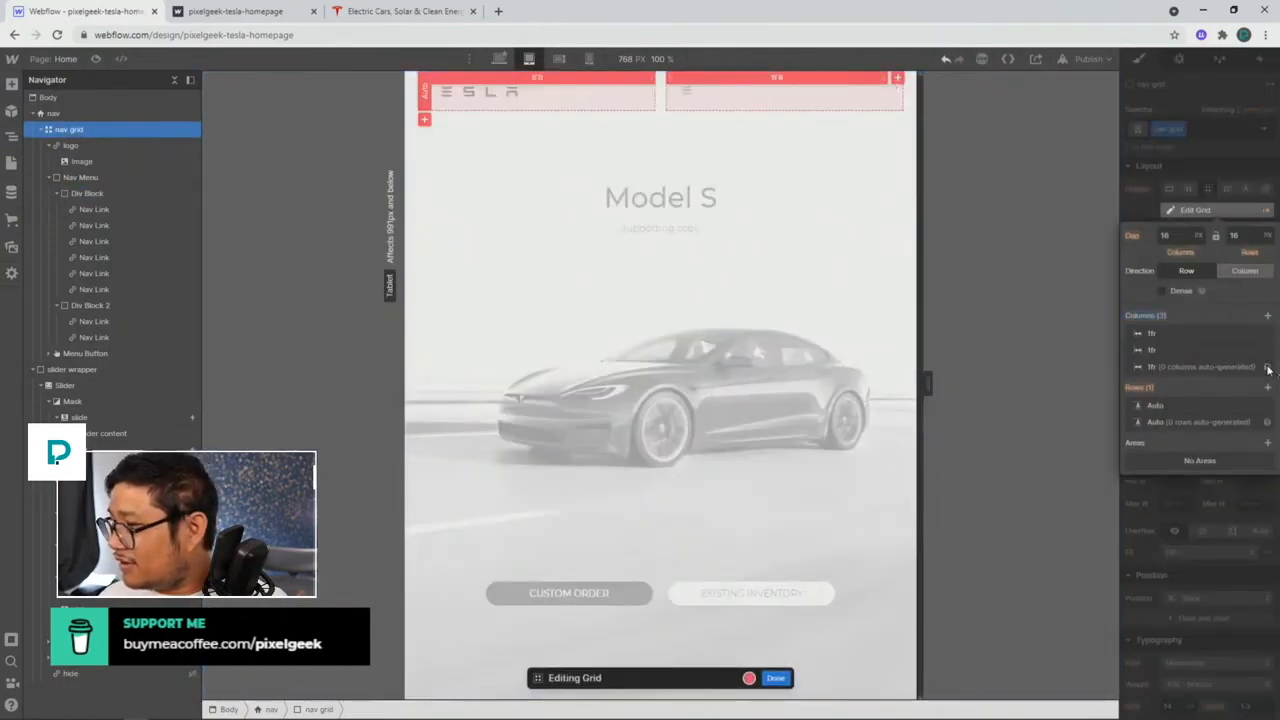
{"action": "left_click", "coordinate": [776, 678]}
{"action": "left_click", "coordinate": [700, 107]}
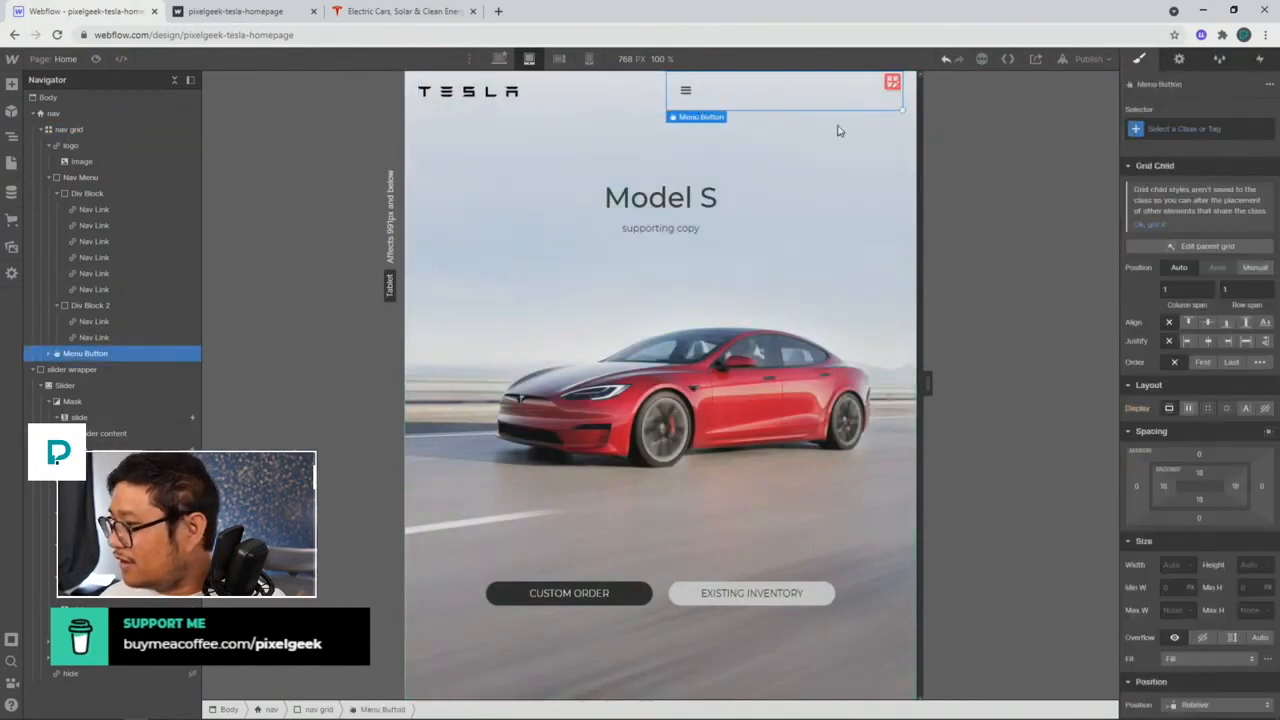
{"action": "left_click", "coordinate": [1230, 342]}
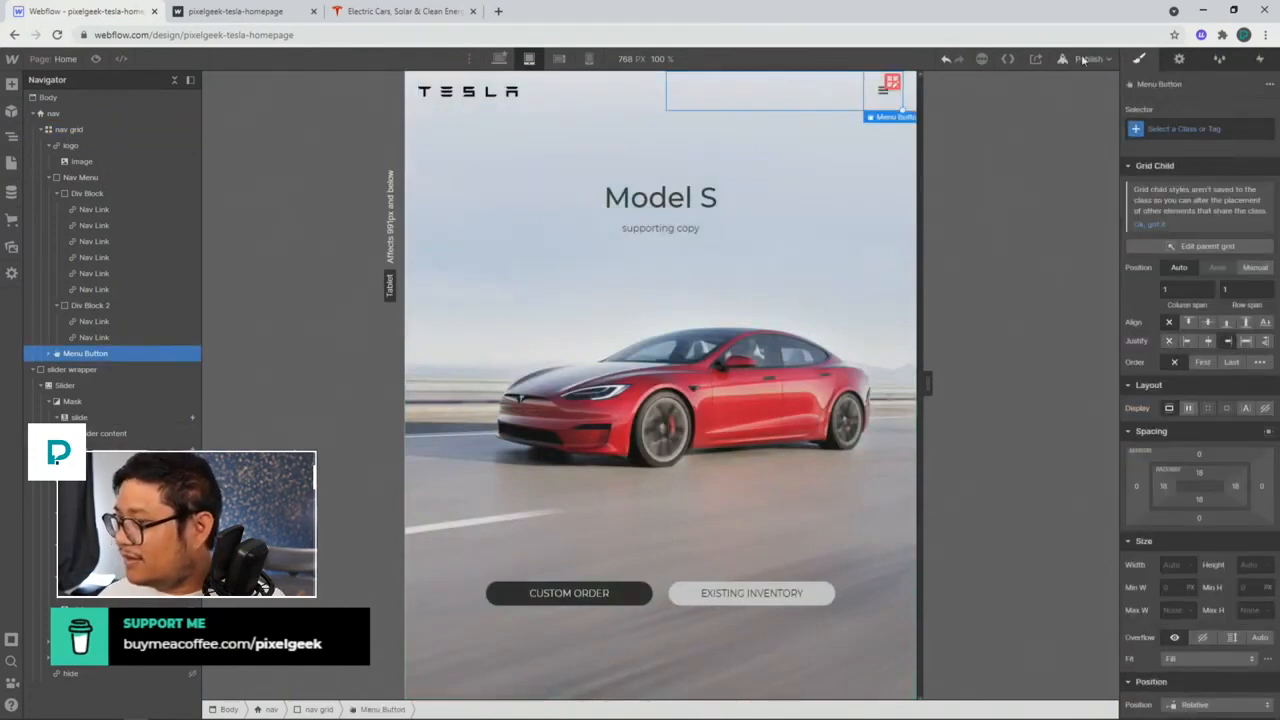
Step: Preview the tablet layout, open and close the hamburger menu, then view desktop width
{"action": "left_click", "coordinate": [119, 59]}
{"action": "left_click", "coordinate": [860, 98]}
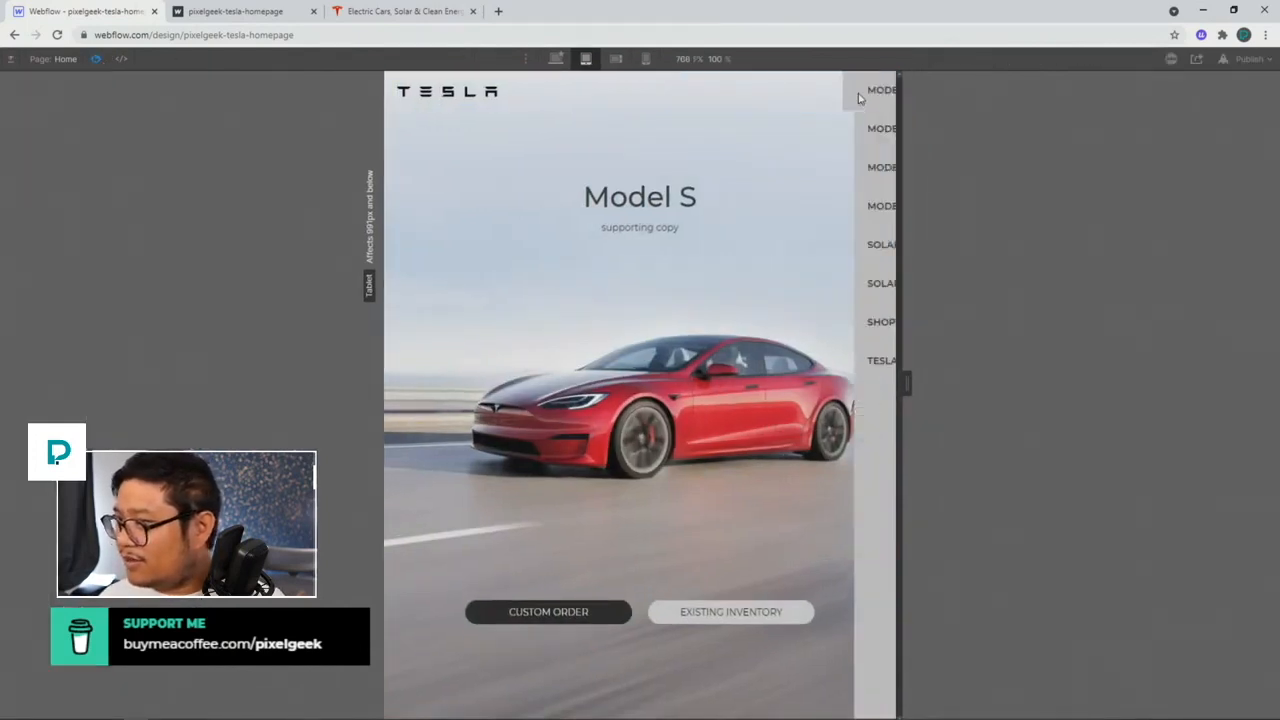
{"action": "left_click", "coordinate": [680, 94]}
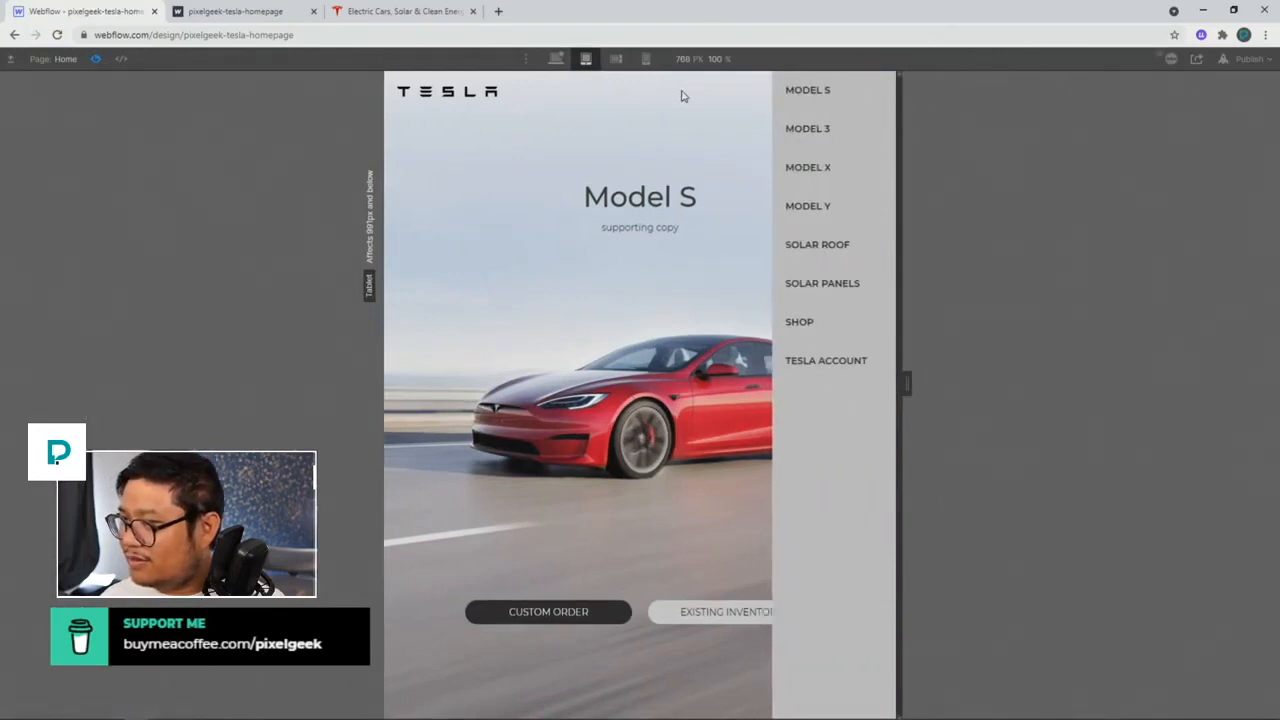
{"action": "left_click", "coordinate": [556, 59]}
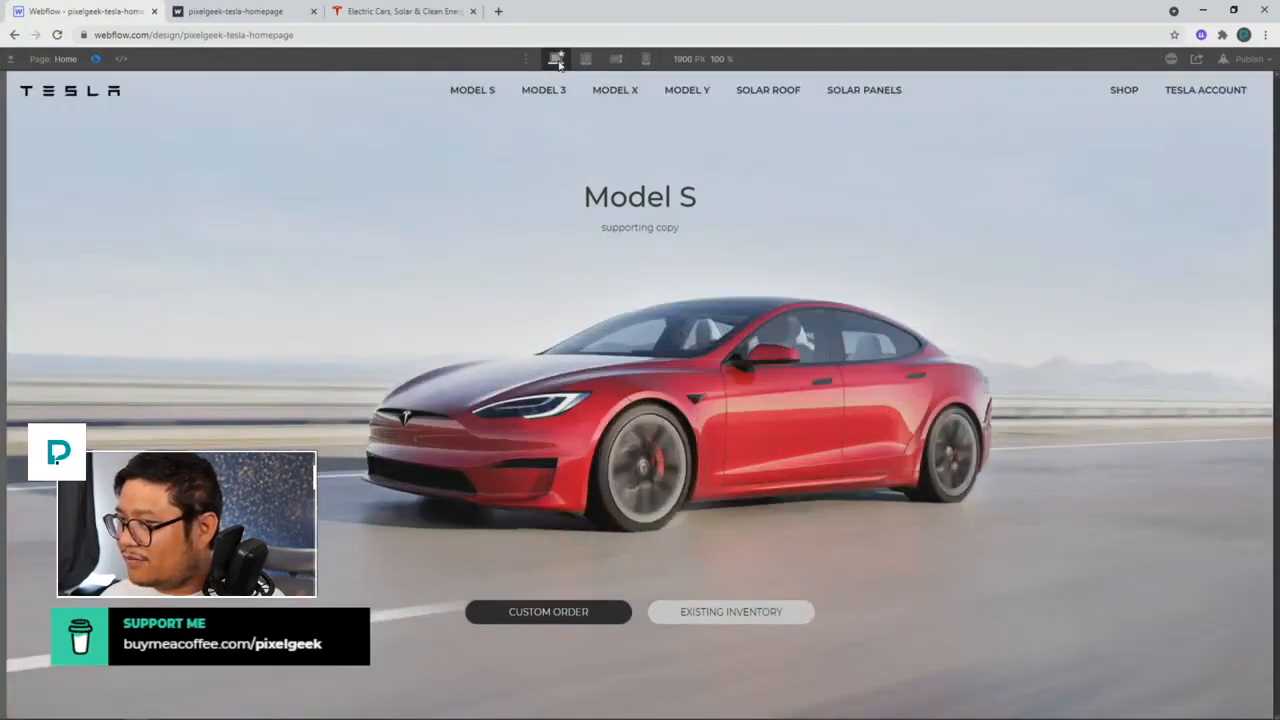
Step: Exit Preview and publish the site to the selected domain
{"action": "left_click", "coordinate": [97, 59]}
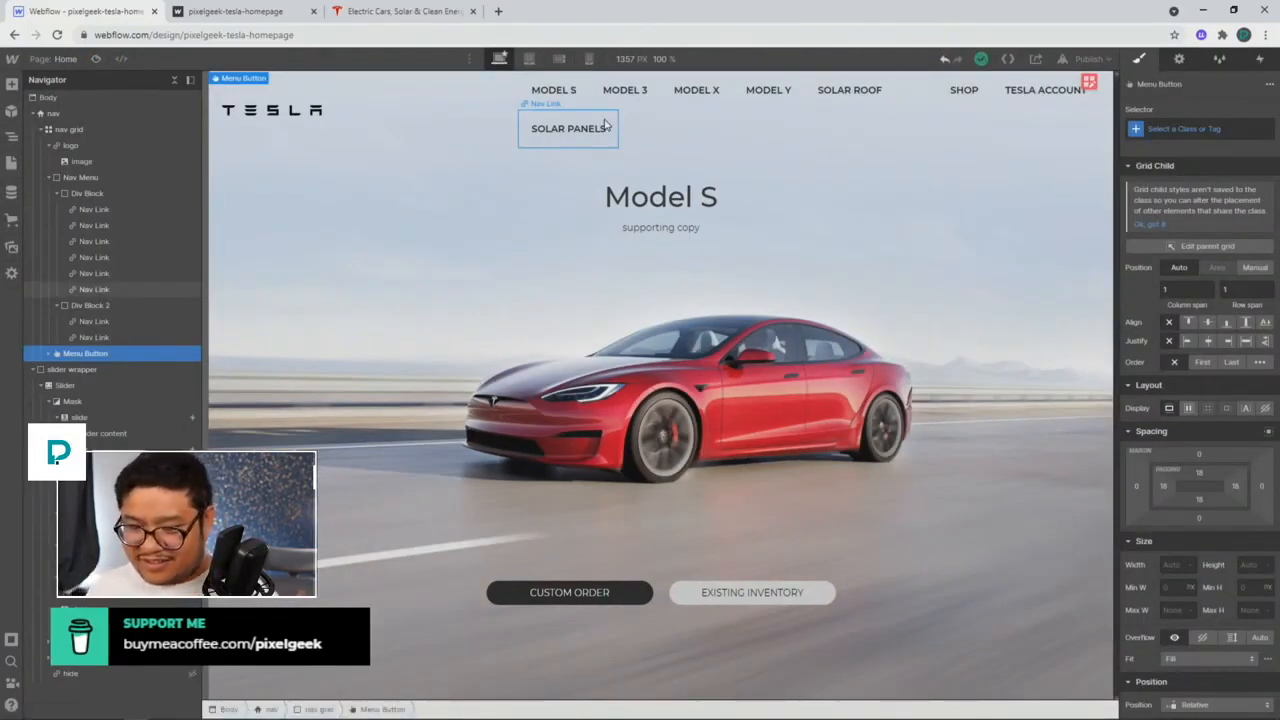
{"action": "left_click", "coordinate": [1088, 59]}
{"action": "left_click", "coordinate": [1027, 256]}
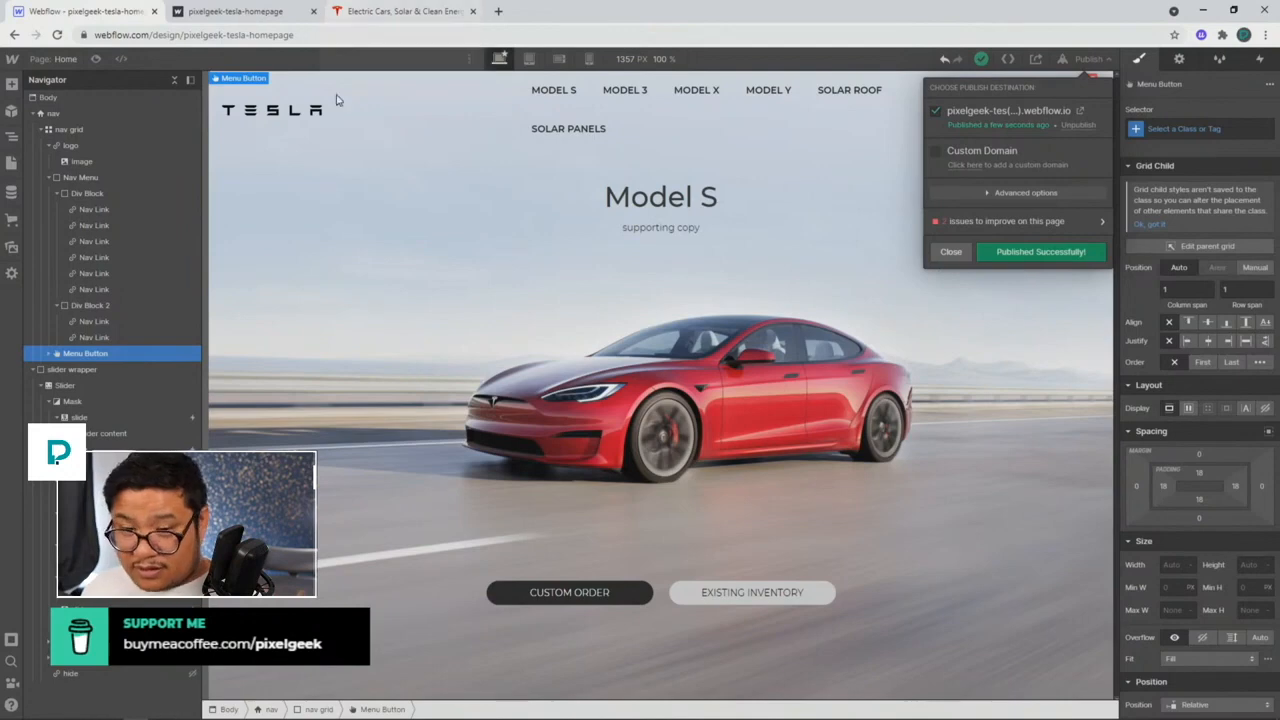
{"action": "left_click", "coordinate": [563, 133]}
Step: Select the nav grid and enter Edit Grid to show its three columns
{"action": "left_click", "coordinate": [548, 90]}
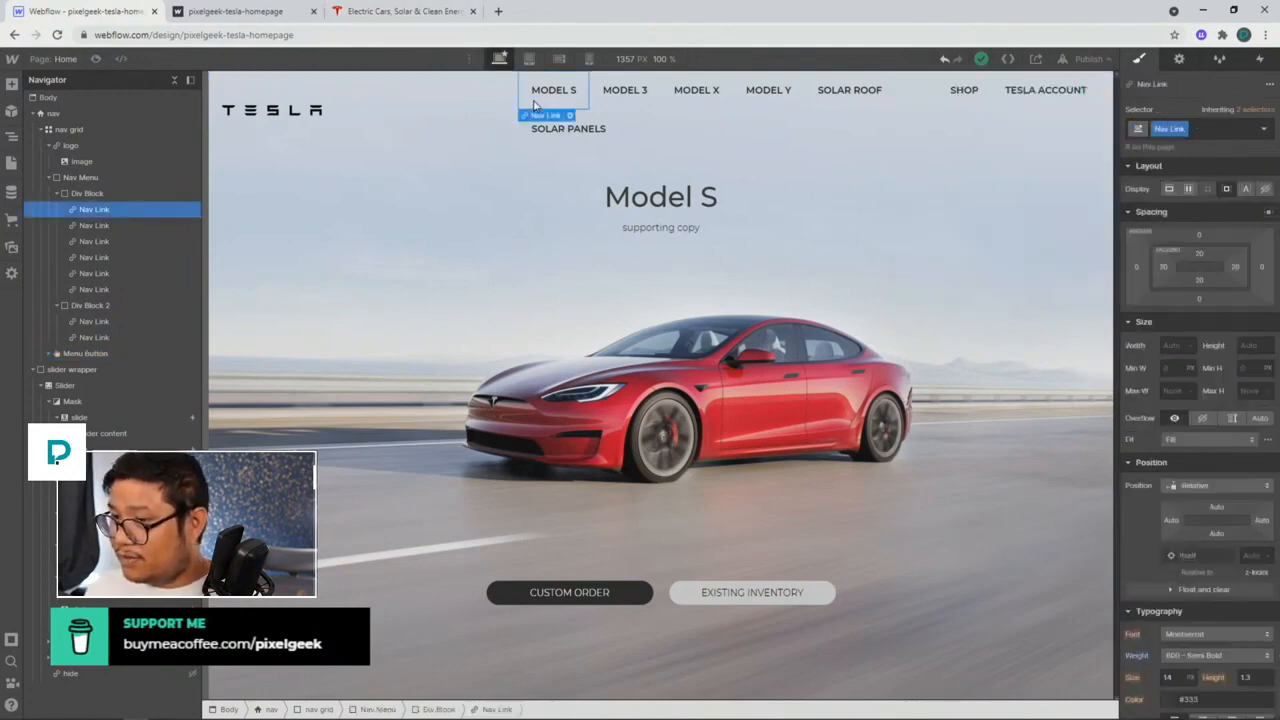
{"action": "left_click", "coordinate": [499, 107]}
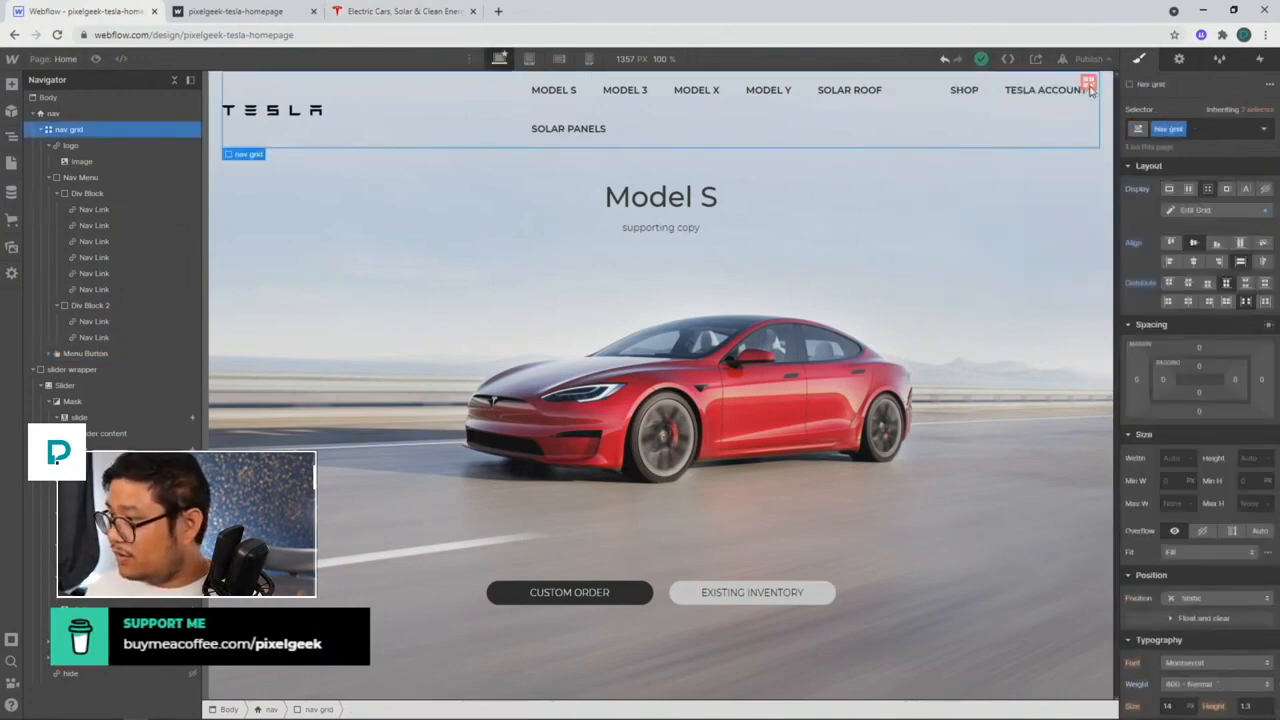
{"action": "left_click", "coordinate": [1080, 79]}
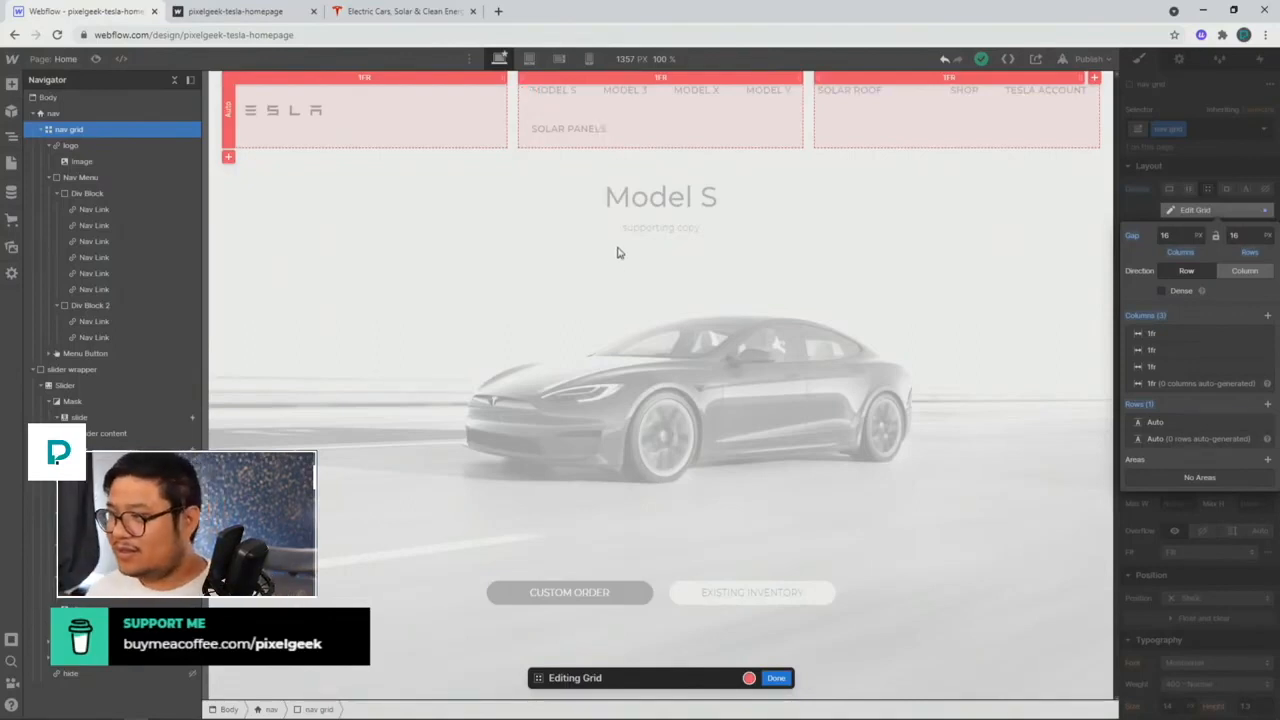
Step: Finish grid editing and select Div Block 2 holding Shop and Tesla Account
{"action": "left_click", "coordinate": [1222, 215]}
{"action": "left_click", "coordinate": [935, 241]}
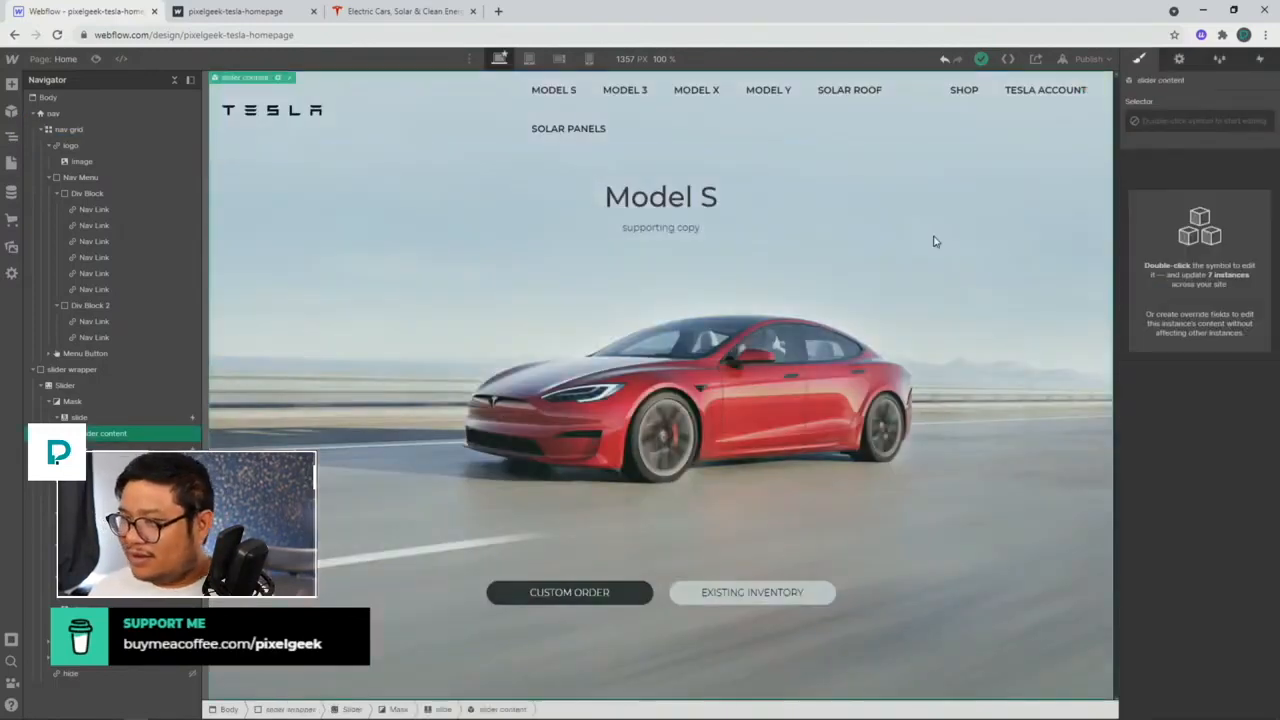
{"action": "left_click", "coordinate": [823, 134]}
{"action": "left_click", "coordinate": [1022, 135]}
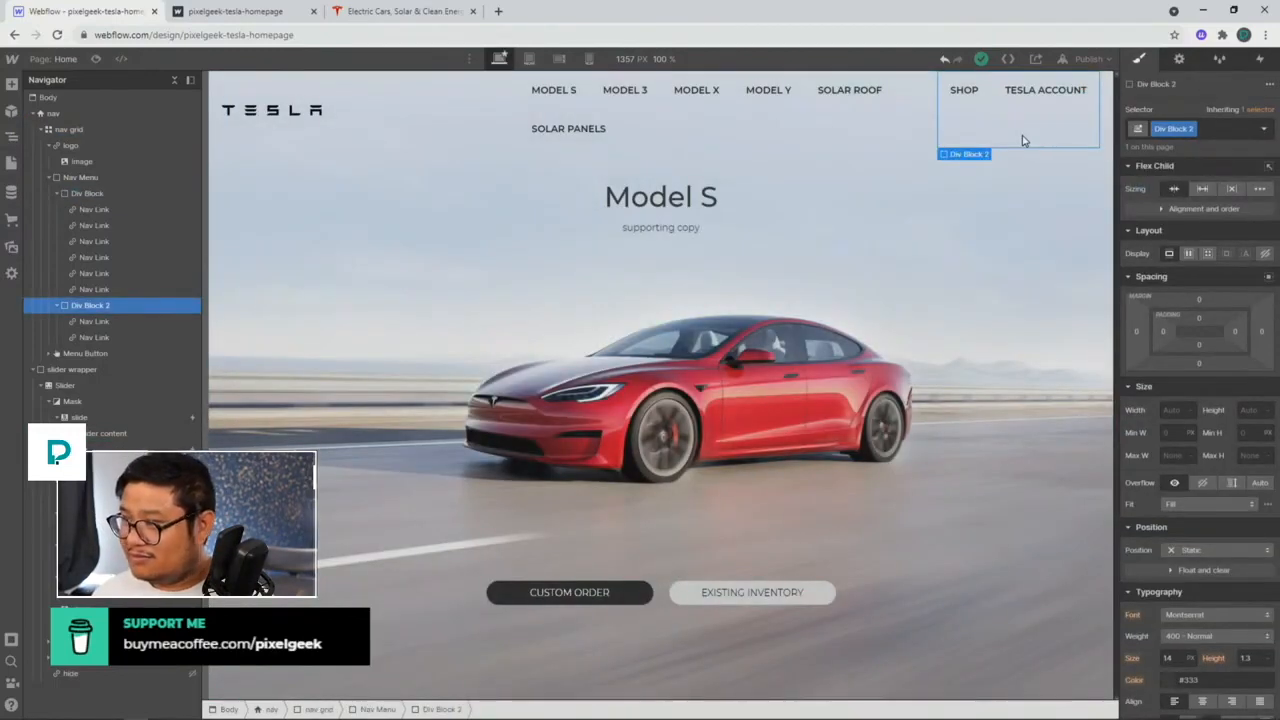
Step: Toggle the project's read-only share link on and back off, then close Share
{"action": "left_click", "coordinate": [1036, 59]}
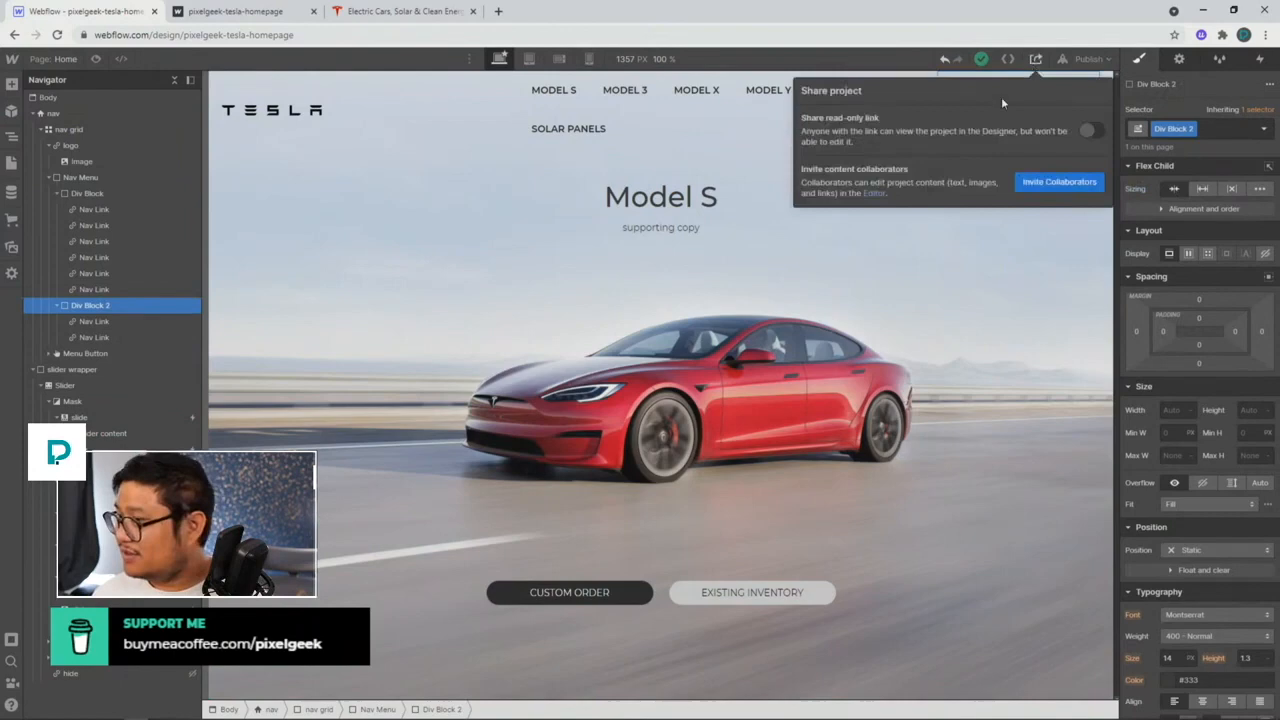
{"action": "left_click", "coordinate": [1089, 128]}
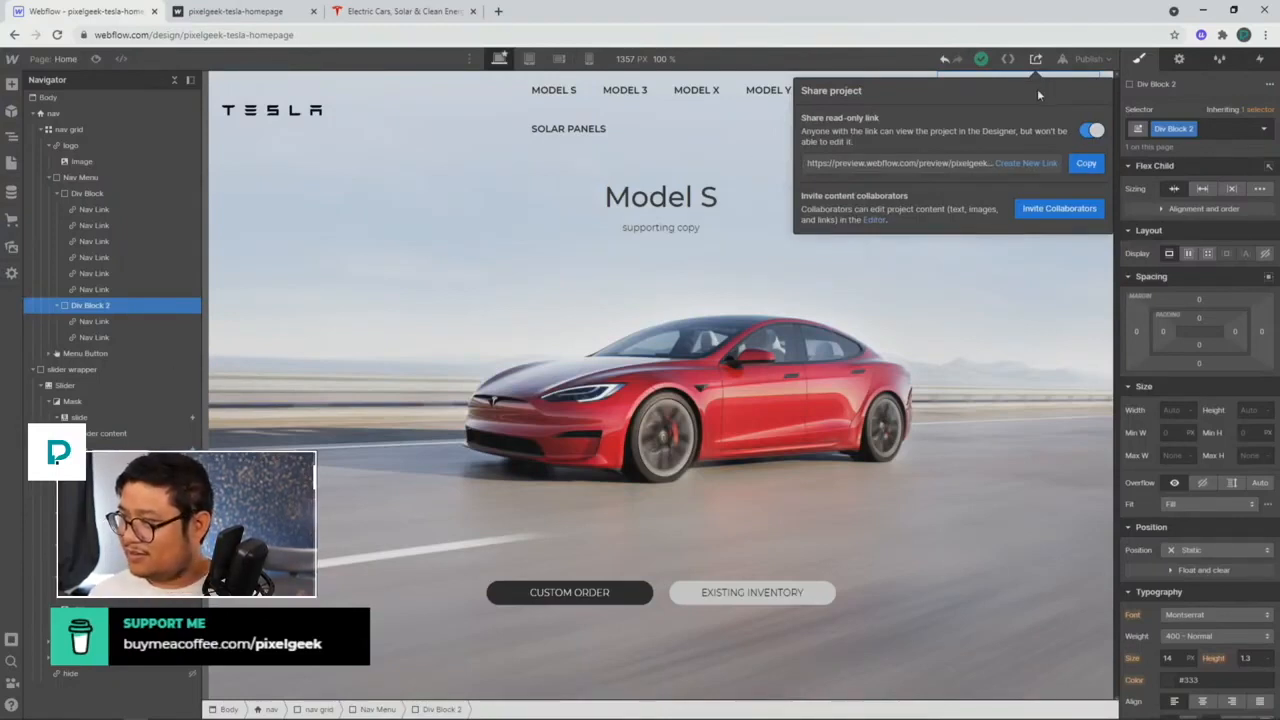
{"action": "left_click", "coordinate": [1094, 131]}
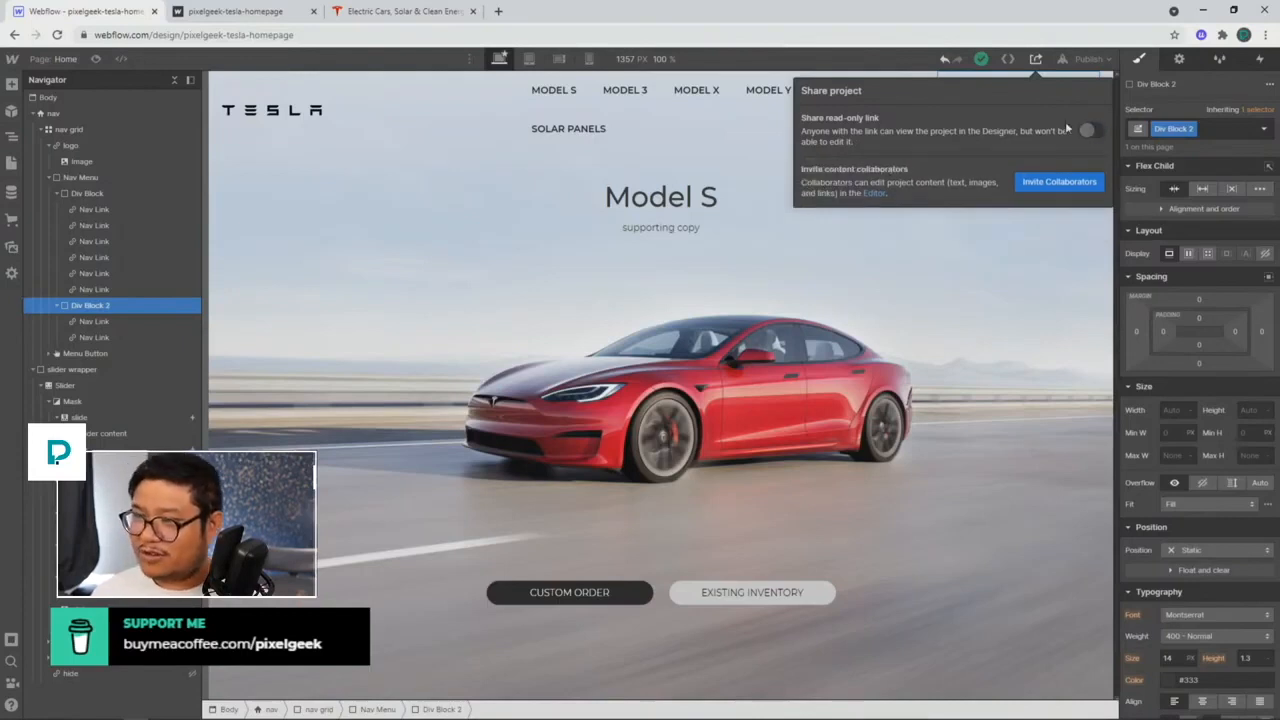
{"action": "left_click", "coordinate": [656, 112]}
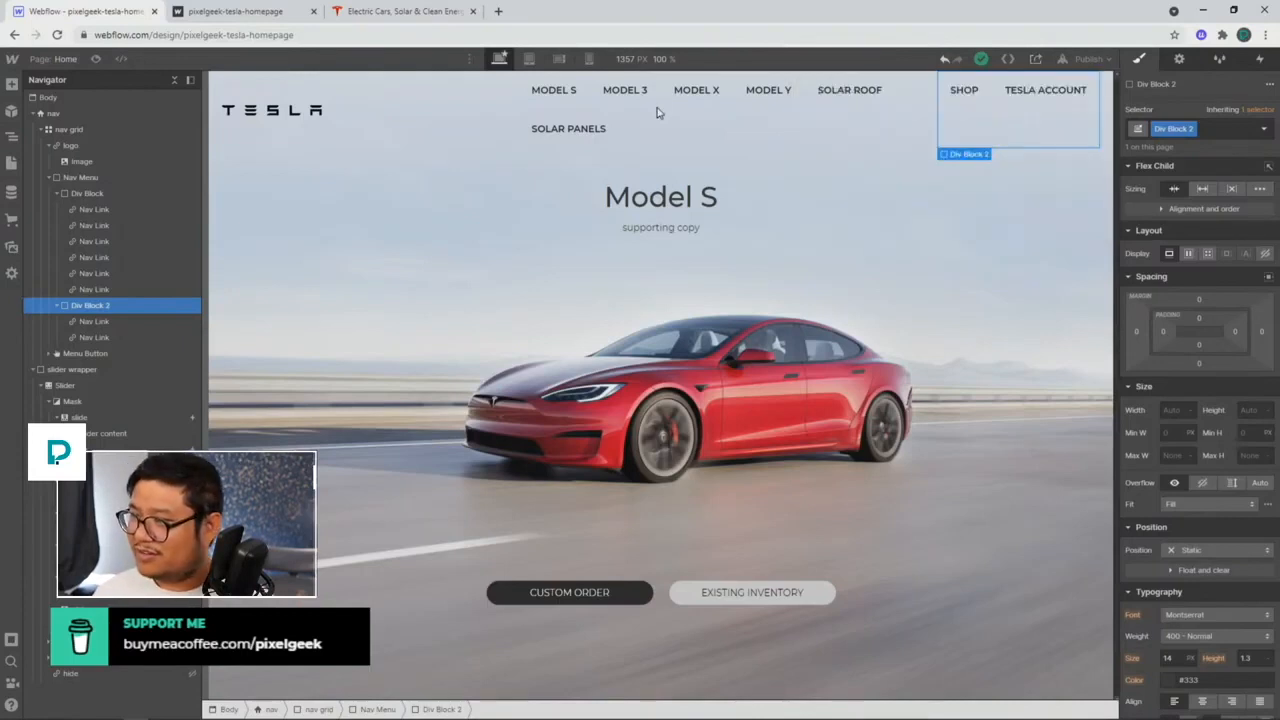
{"action": "left_click", "coordinate": [529, 59]}
{"action": "left_click", "coordinate": [559, 59]}
{"action": "left_click", "coordinate": [588, 60]}
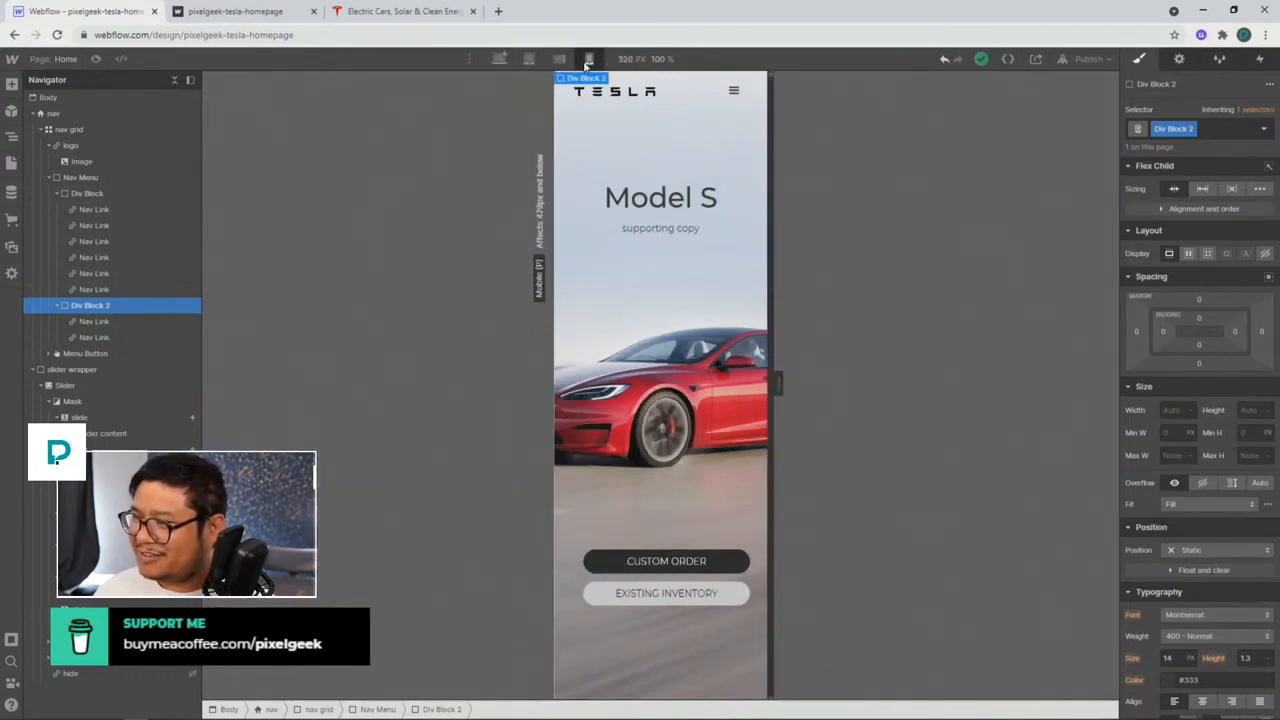
{"action": "left_click", "coordinate": [559, 59]}
{"action": "left_click", "coordinate": [529, 59]}
{"action": "left_click", "coordinate": [500, 59]}
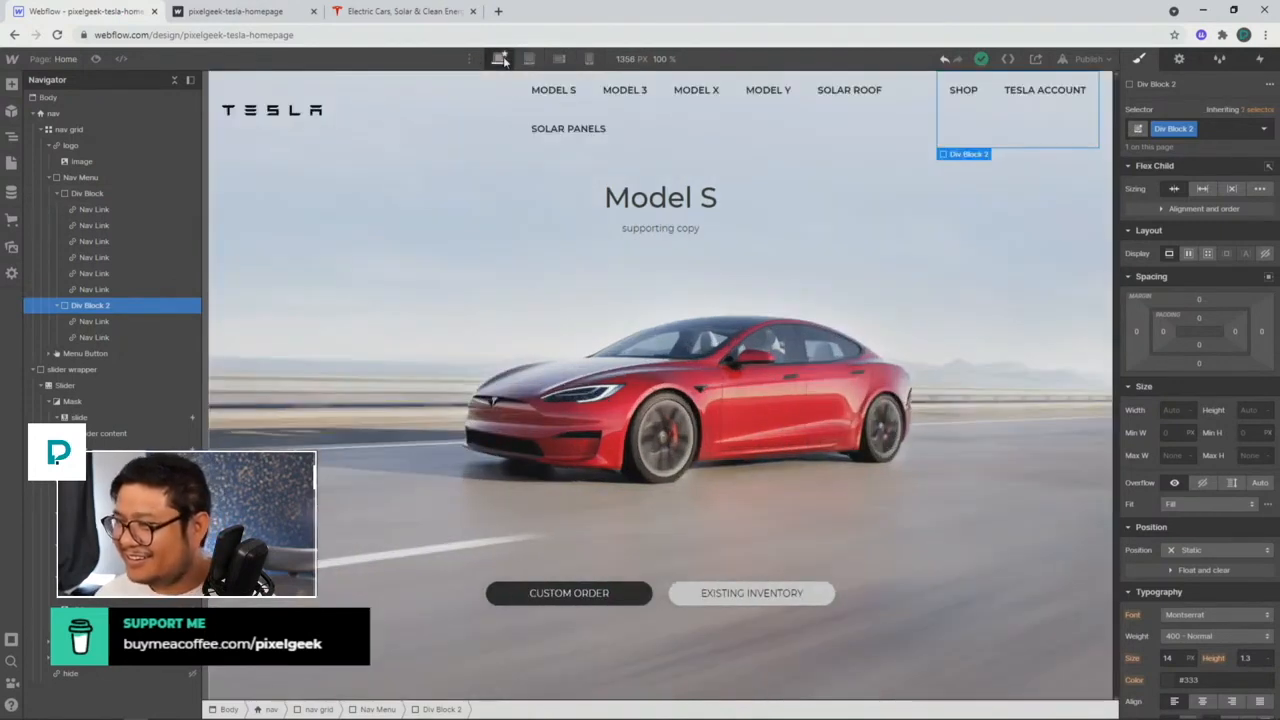
{"action": "left_click", "coordinate": [629, 217]}
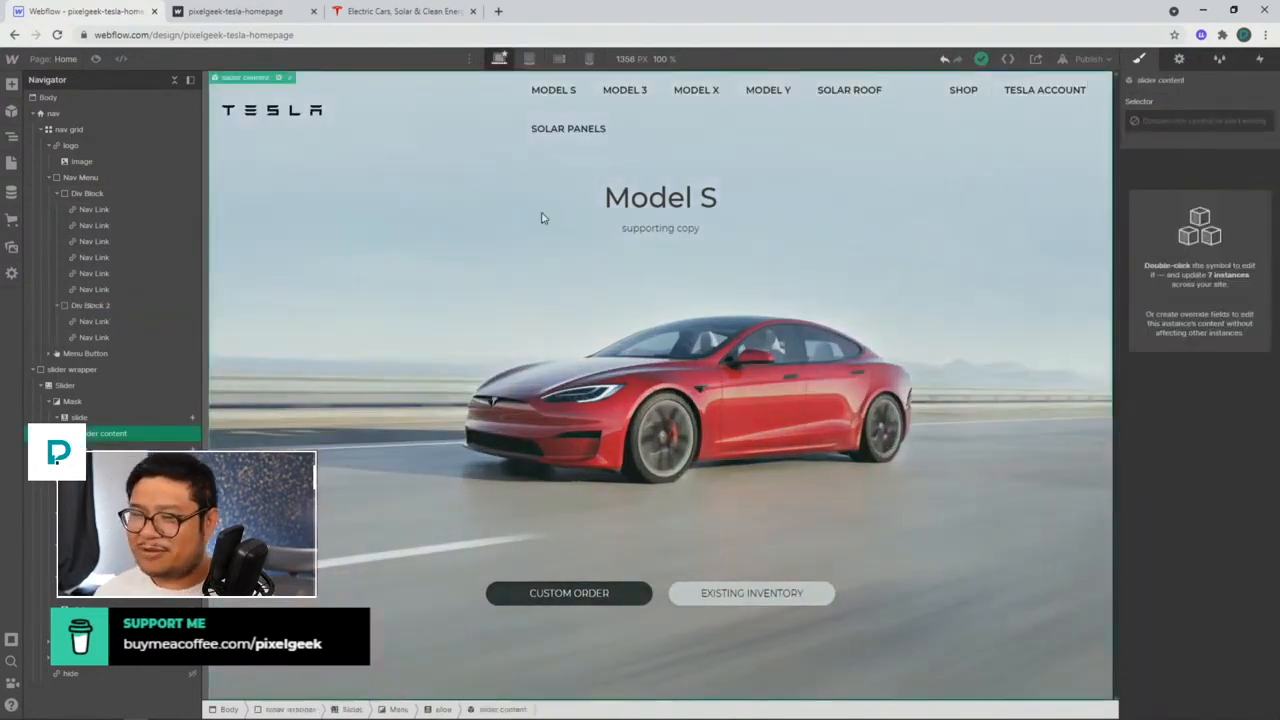
{"action": "left_click", "coordinate": [529, 59]}
{"action": "left_click", "coordinate": [559, 59]}
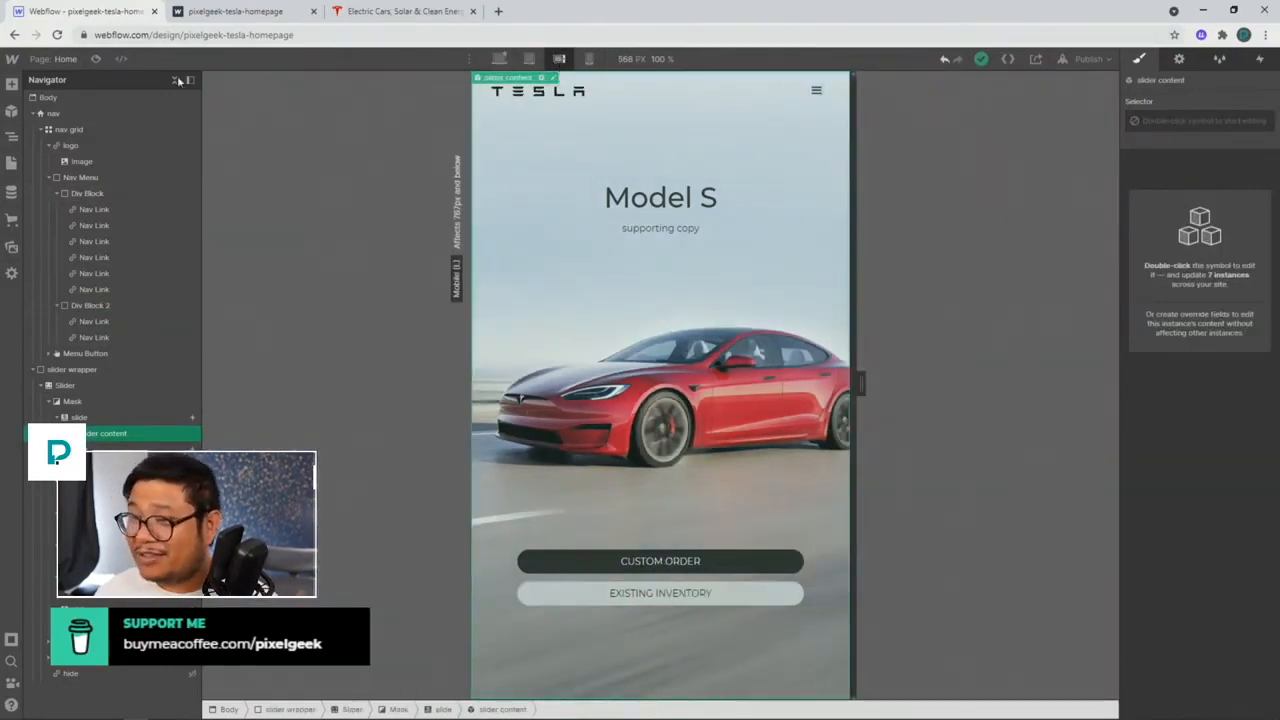
{"action": "left_click", "coordinate": [96, 59]}
{"action": "left_click", "coordinate": [790, 93]}
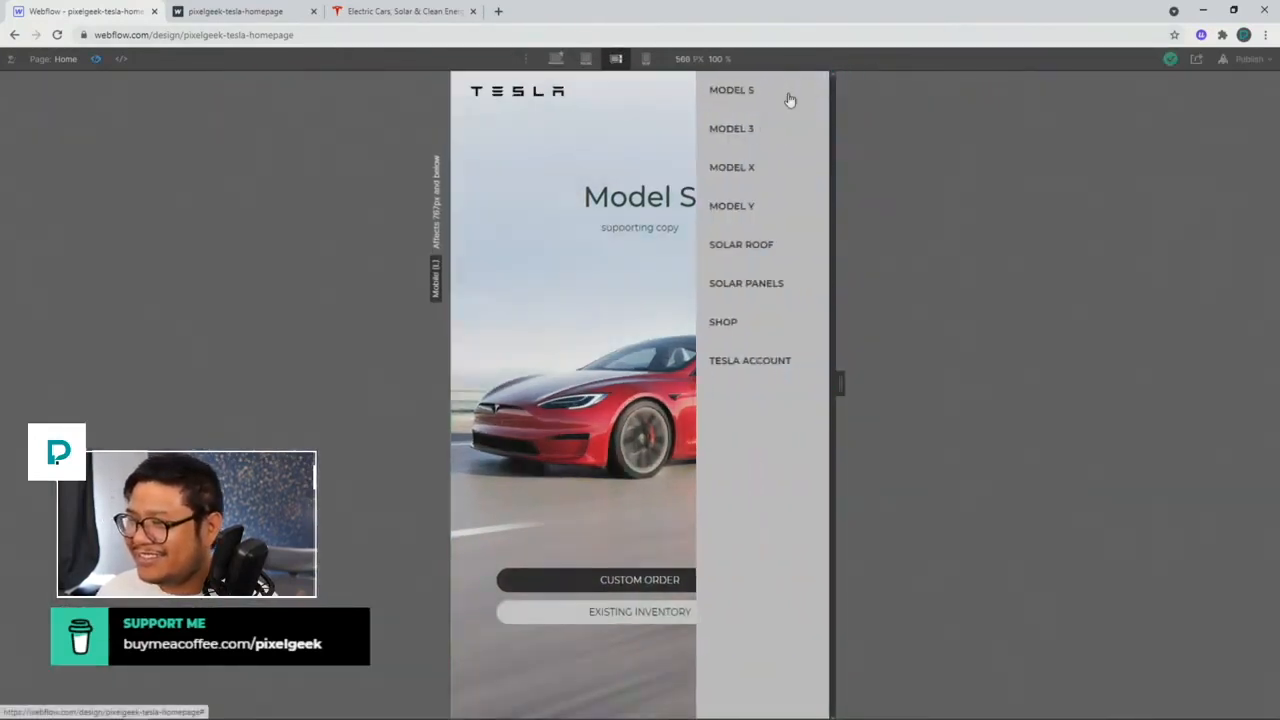
{"action": "left_click", "coordinate": [663, 112]}
{"action": "left_click", "coordinate": [645, 59]}
{"action": "left_click", "coordinate": [712, 94]}
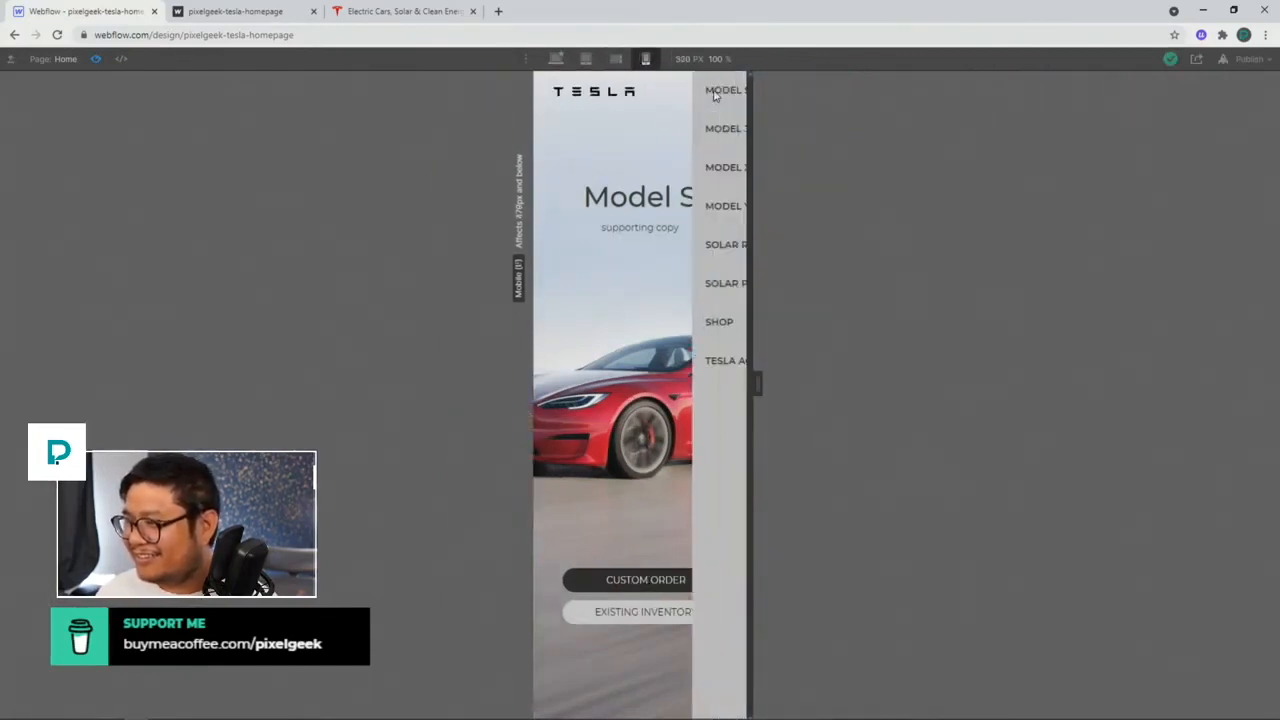
{"action": "left_click", "coordinate": [557, 59]}
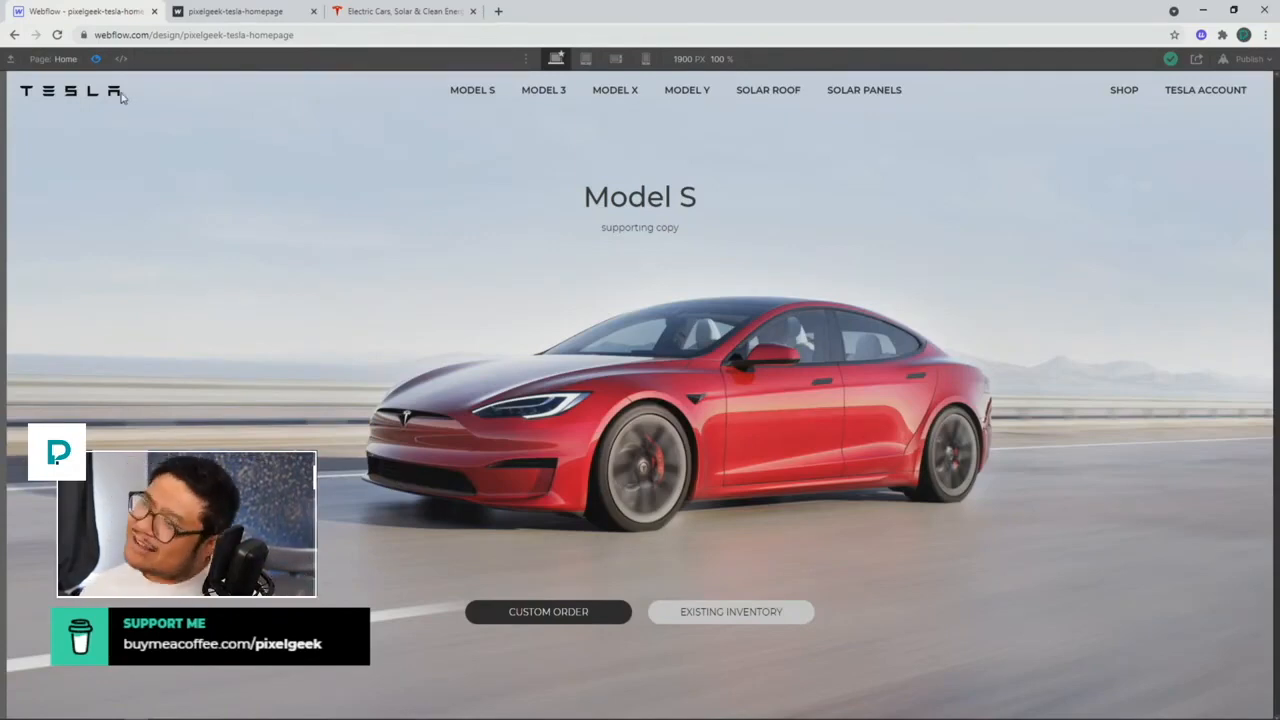
{"action": "left_click", "coordinate": [95, 58]}
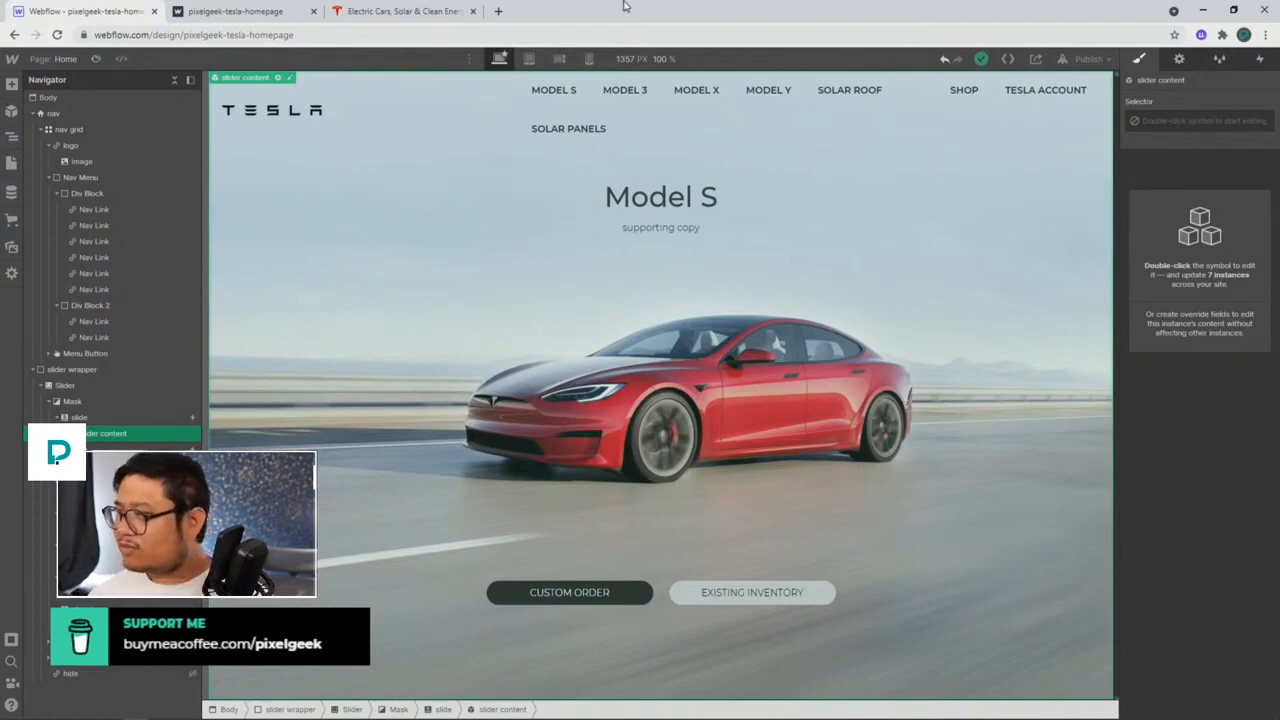
Step: Enable 'Share read-only link' in the Share panel and select the nav grid
{"action": "left_click", "coordinate": [1038, 59]}
{"action": "left_click", "coordinate": [1087, 129]}
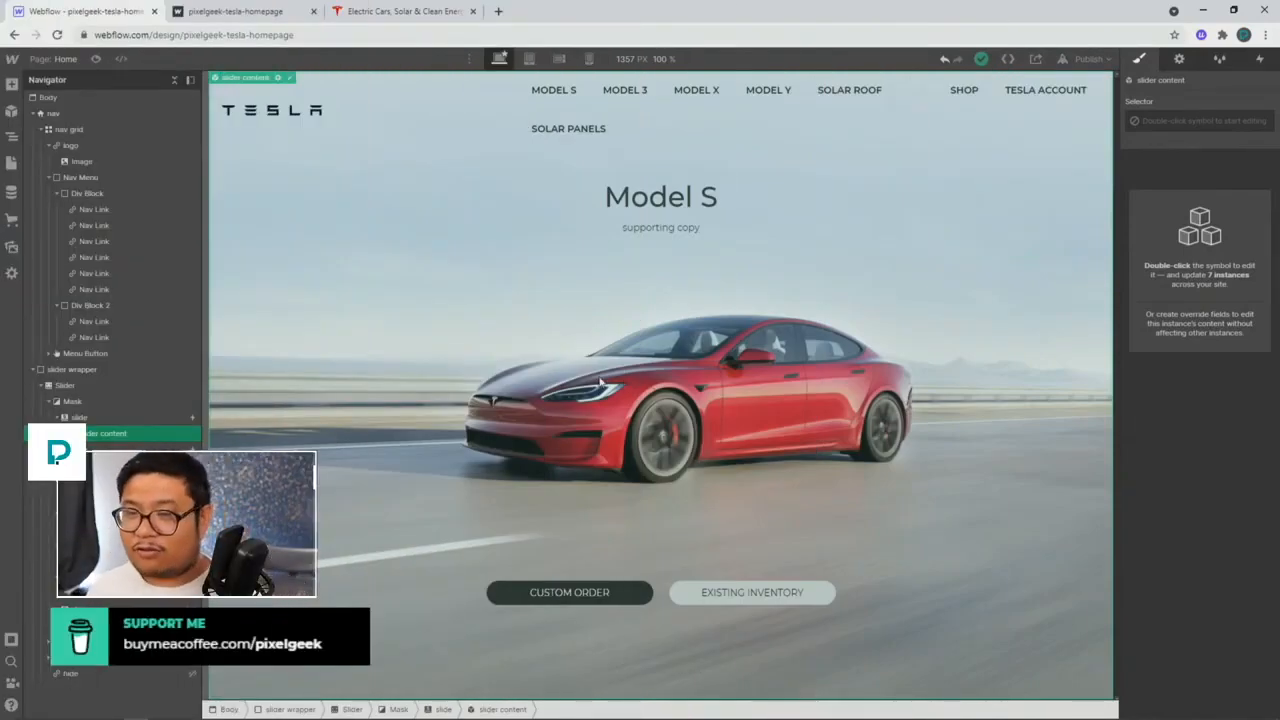
{"action": "left_click", "coordinate": [396, 121]}
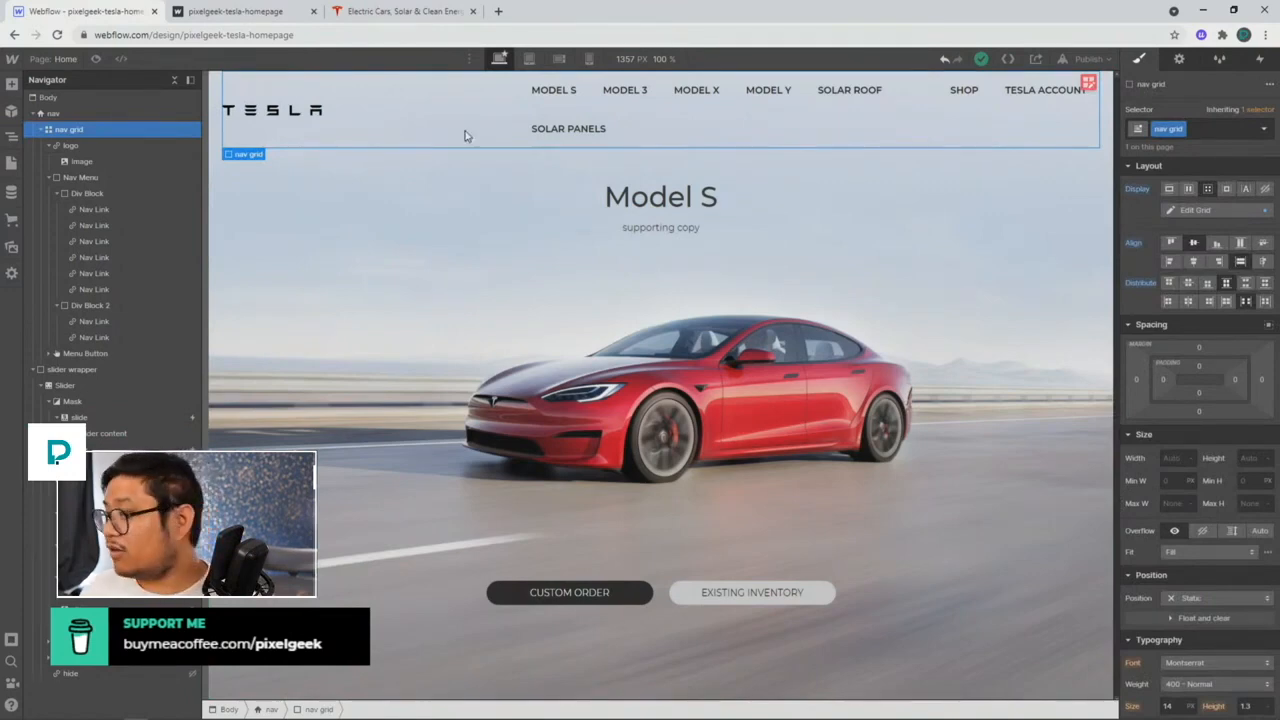
Step: Reset the nav grid's Display from Grid and give the Nav Menu 100% width
{"action": "left_click", "coordinate": [1135, 191], "text": "alt"}
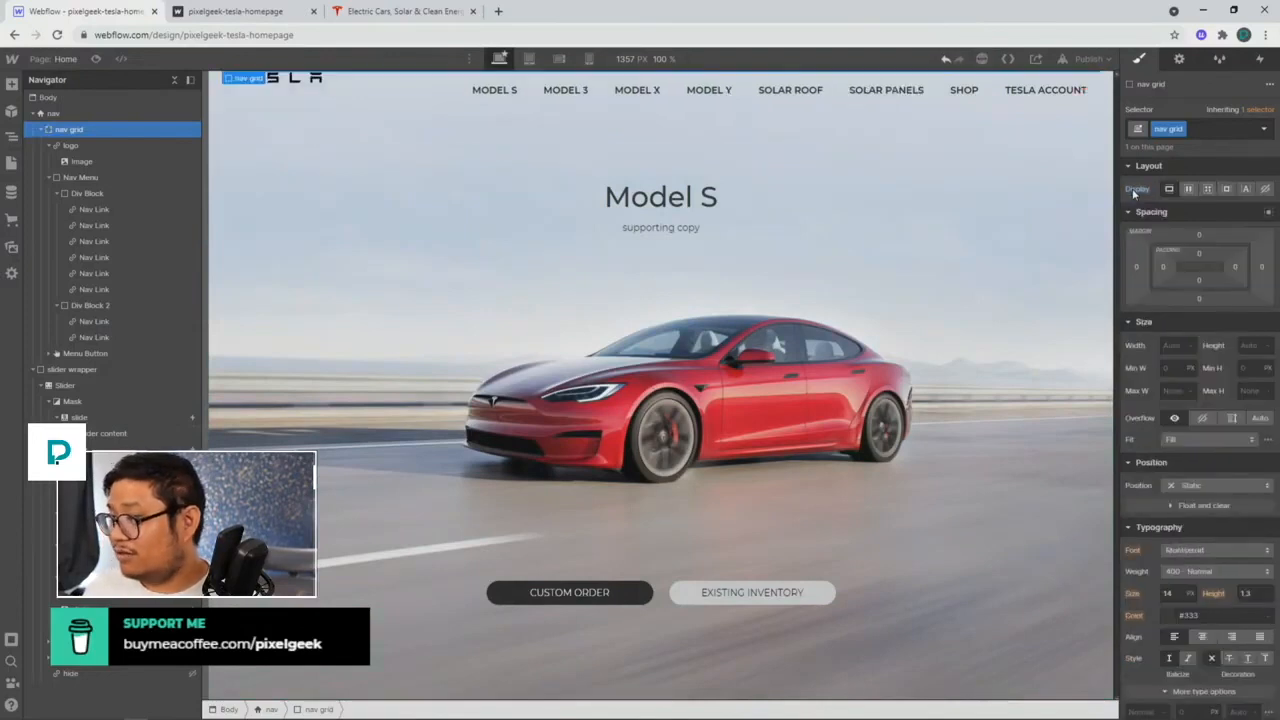
{"action": "left_click", "coordinate": [109, 146]}
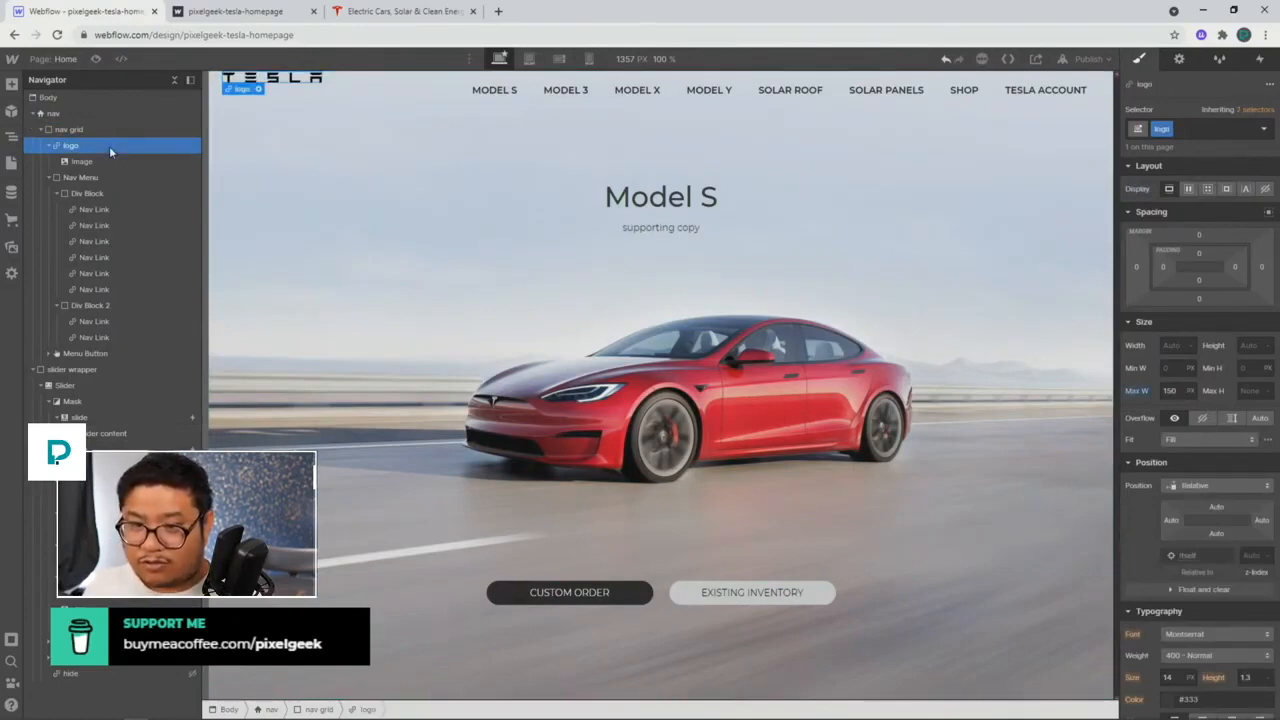
{"action": "left_click", "coordinate": [108, 178]}
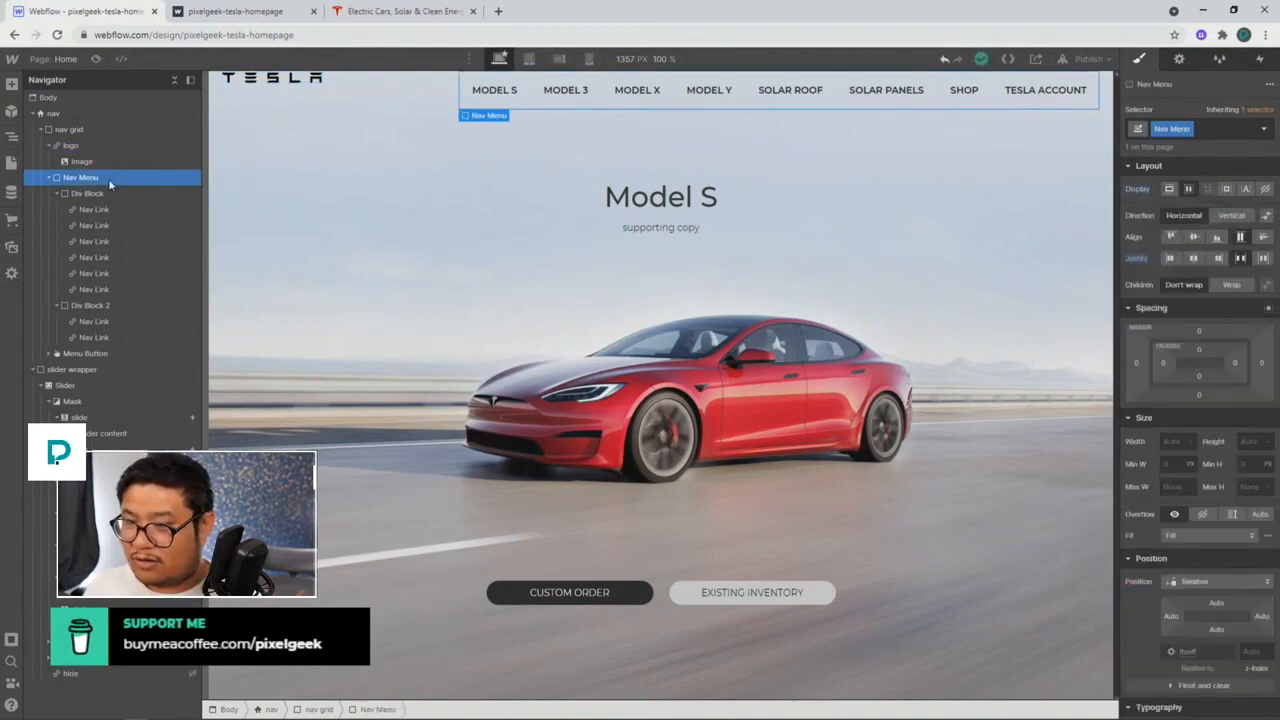
{"action": "left_click", "coordinate": [1165, 441]}
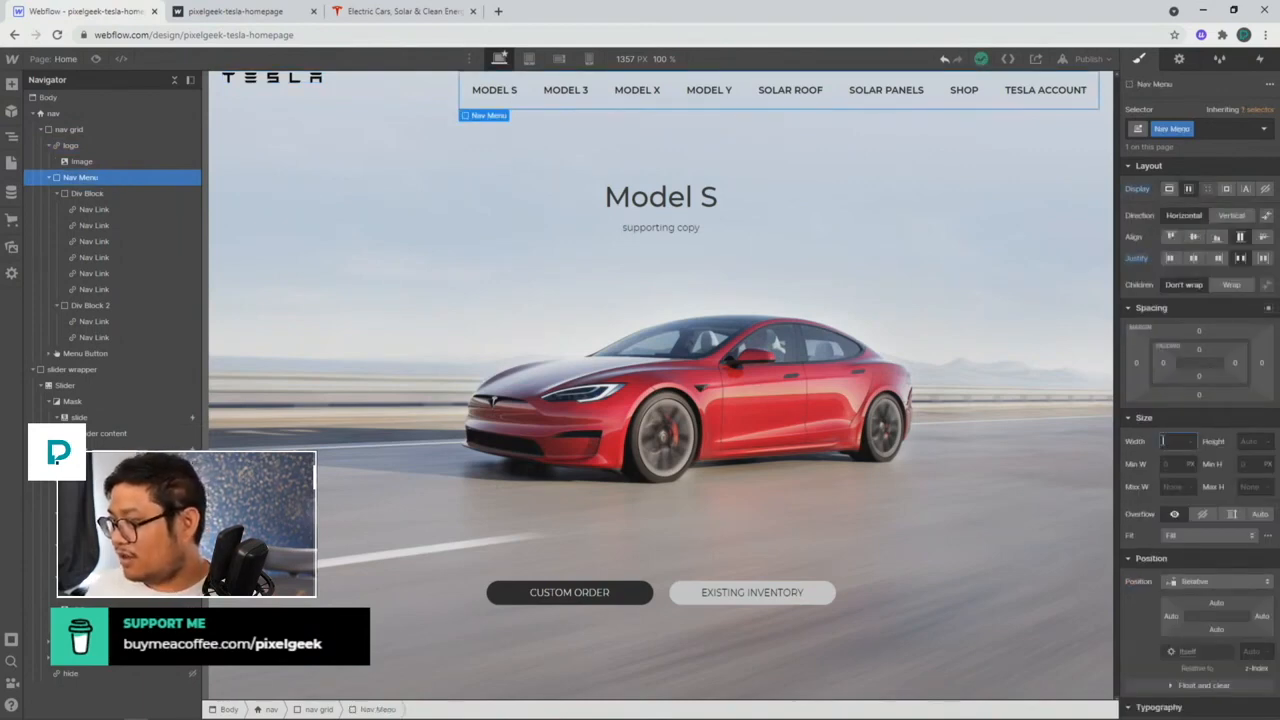
{"action": "type", "text": "100%"}
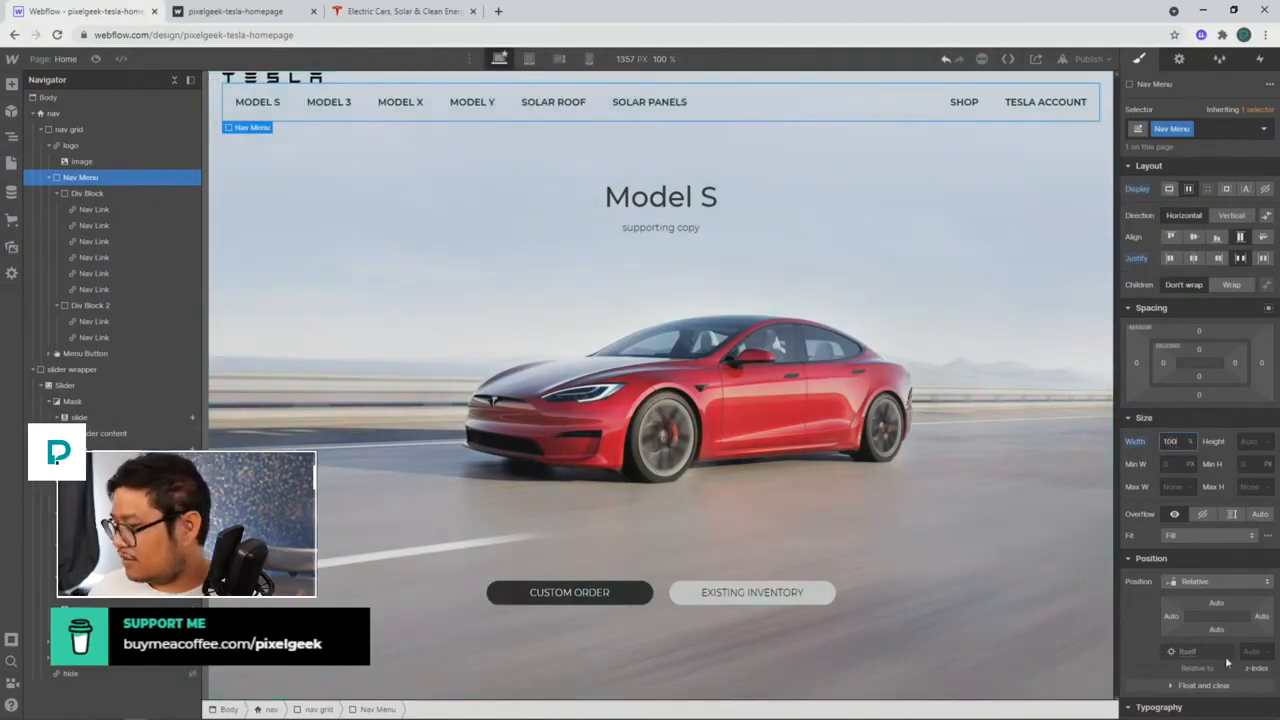
{"action": "scroll", "coordinate": [1175, 505], "scroll_direction": "down", "scroll_amount": 3}
{"action": "left_click", "coordinate": [1211, 355]}
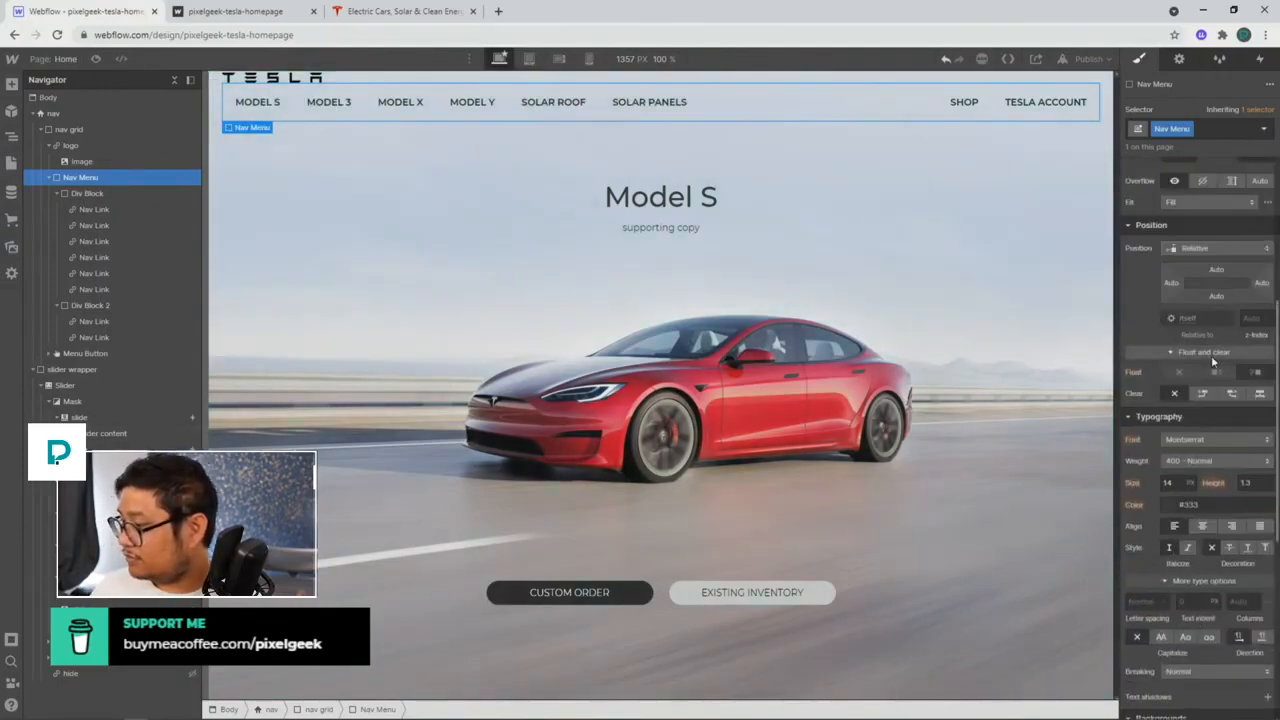
{"action": "scroll", "coordinate": [1181, 372], "scroll_direction": "up", "scroll_amount": 4}
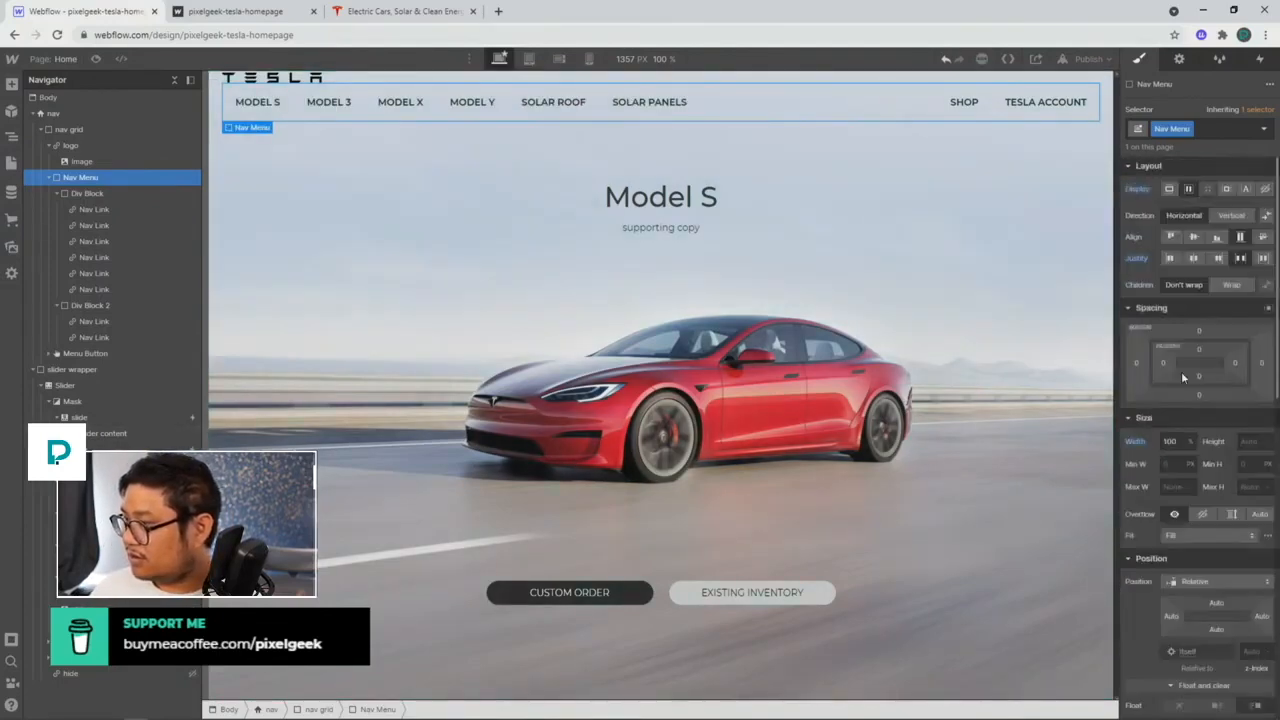
{"action": "scroll", "coordinate": [1168, 215], "scroll_direction": "down", "scroll_amount": 3}
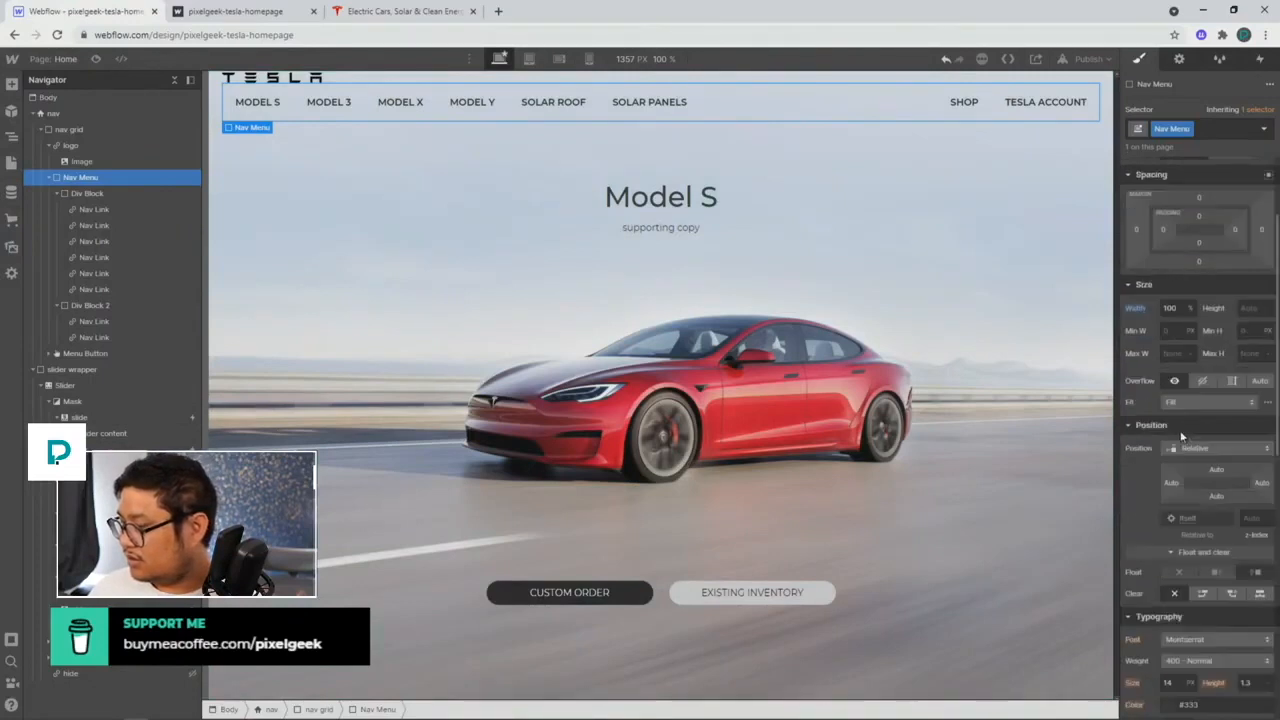
Step: Float the logo link block left, clear its max width, and set its Width to 150
{"action": "left_click", "coordinate": [96, 130]}
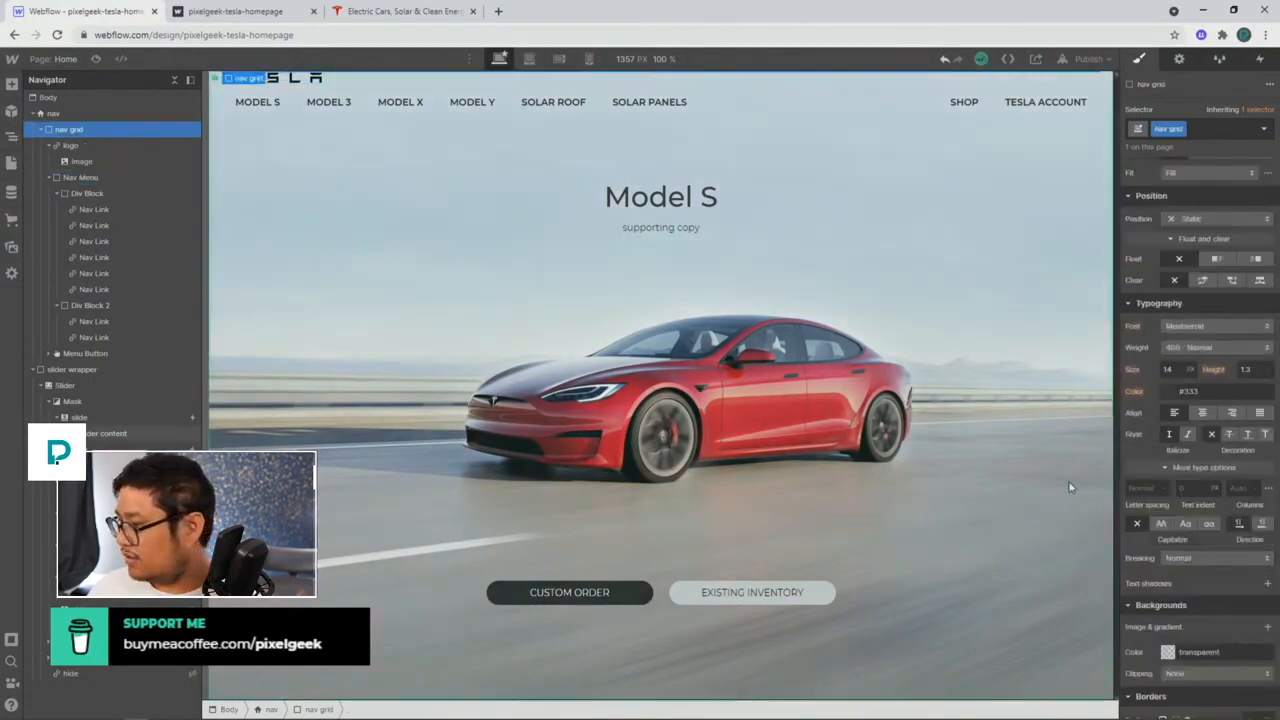
{"action": "scroll", "coordinate": [1176, 494], "scroll_direction": "down", "scroll_amount": 3}
{"action": "scroll", "coordinate": [1176, 494], "scroll_direction": "up", "scroll_amount": 5}
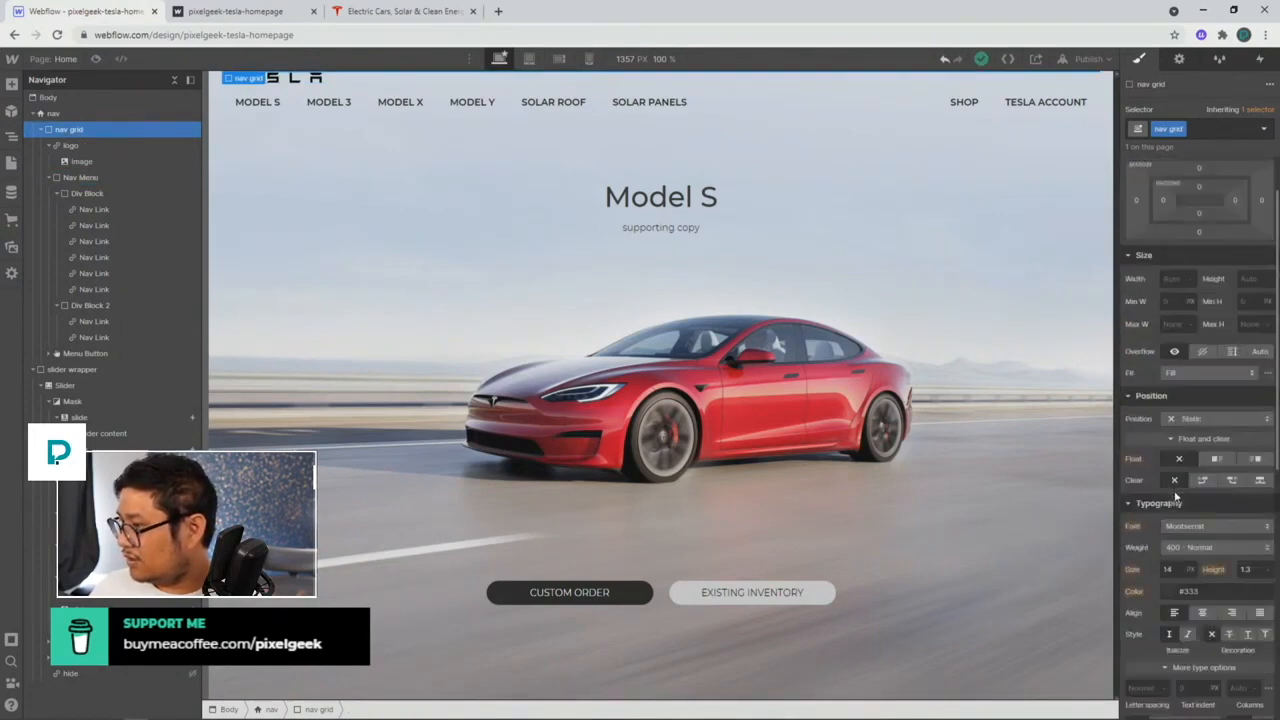
{"action": "left_click", "coordinate": [127, 147]}
{"action": "scroll", "coordinate": [1180, 472], "scroll_direction": "down", "scroll_amount": 3}
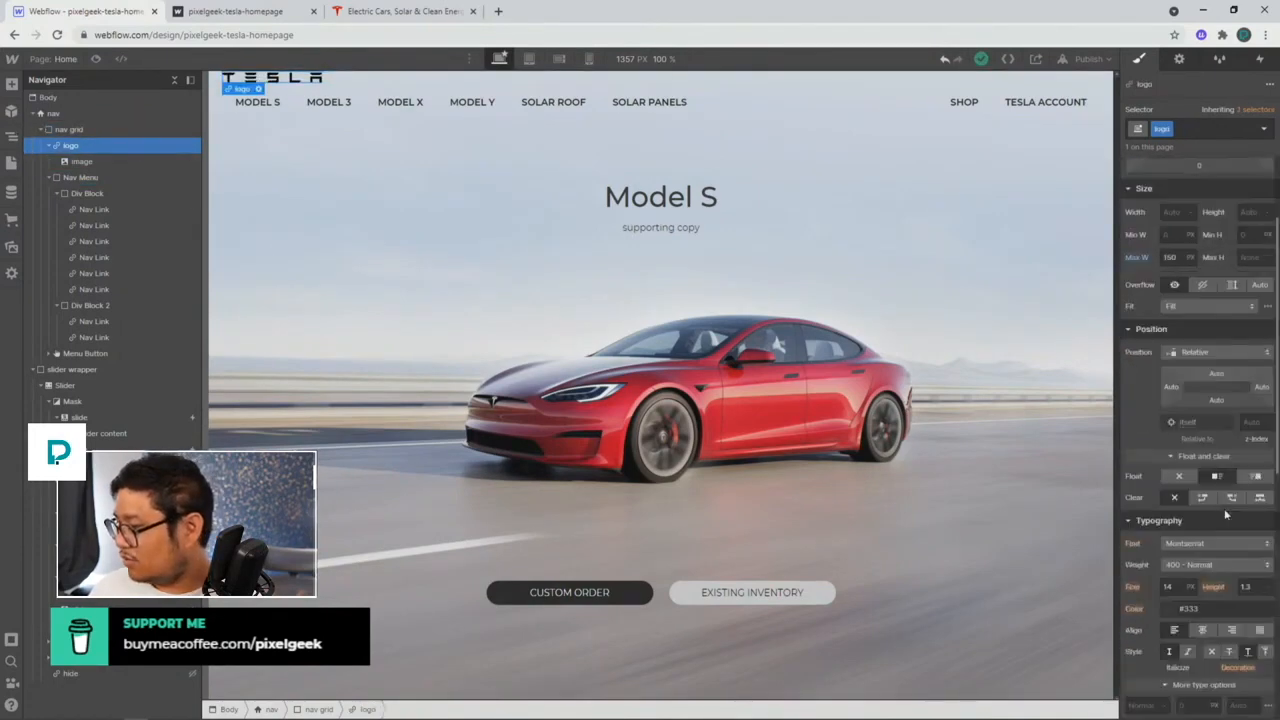
{"action": "left_click", "coordinate": [1180, 476]}
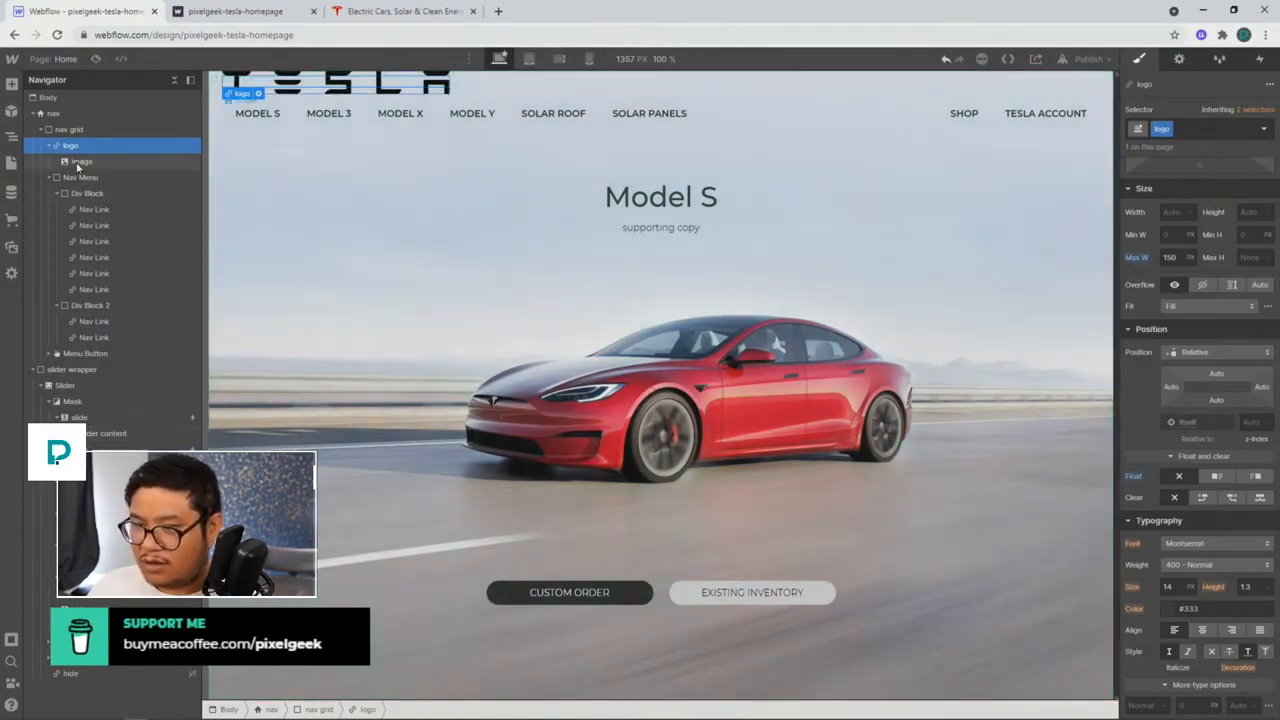
{"action": "scroll", "coordinate": [1246, 461], "scroll_direction": "up", "scroll_amount": 2}
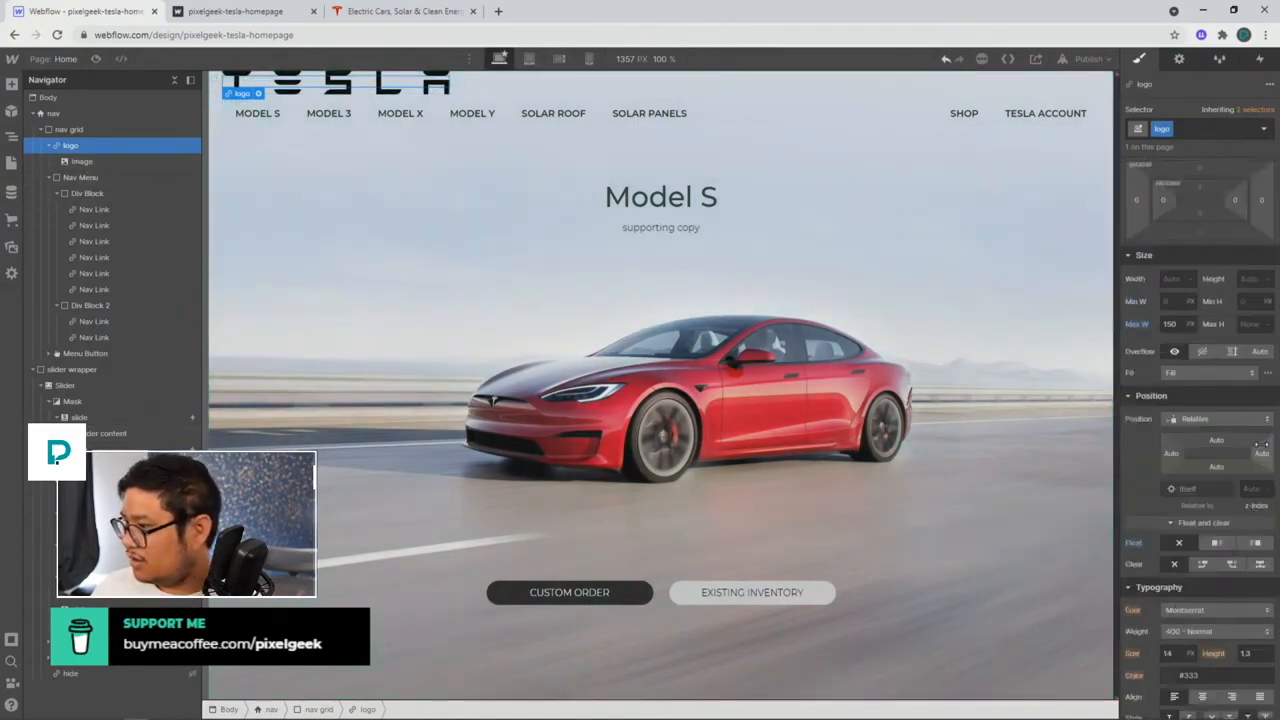
{"action": "left_click", "coordinate": [1137, 324], "text": "alt"}
{"action": "left_click", "coordinate": [1166, 278]}
{"action": "type", "text": "150"}
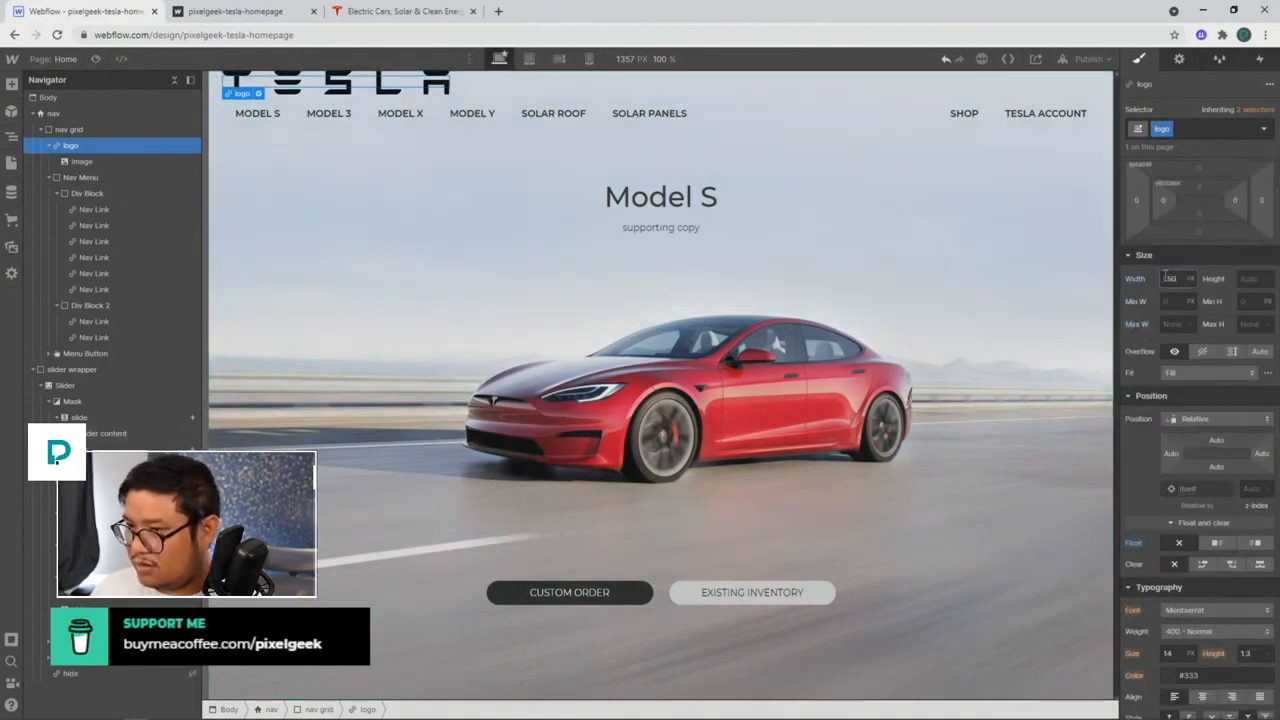
{"action": "left_click", "coordinate": [100, 161]}
Step: Give the logo image the class 'logo image' and a 100% width
{"action": "left_click", "coordinate": [1180, 128]}
{"action": "type", "text": "l"}
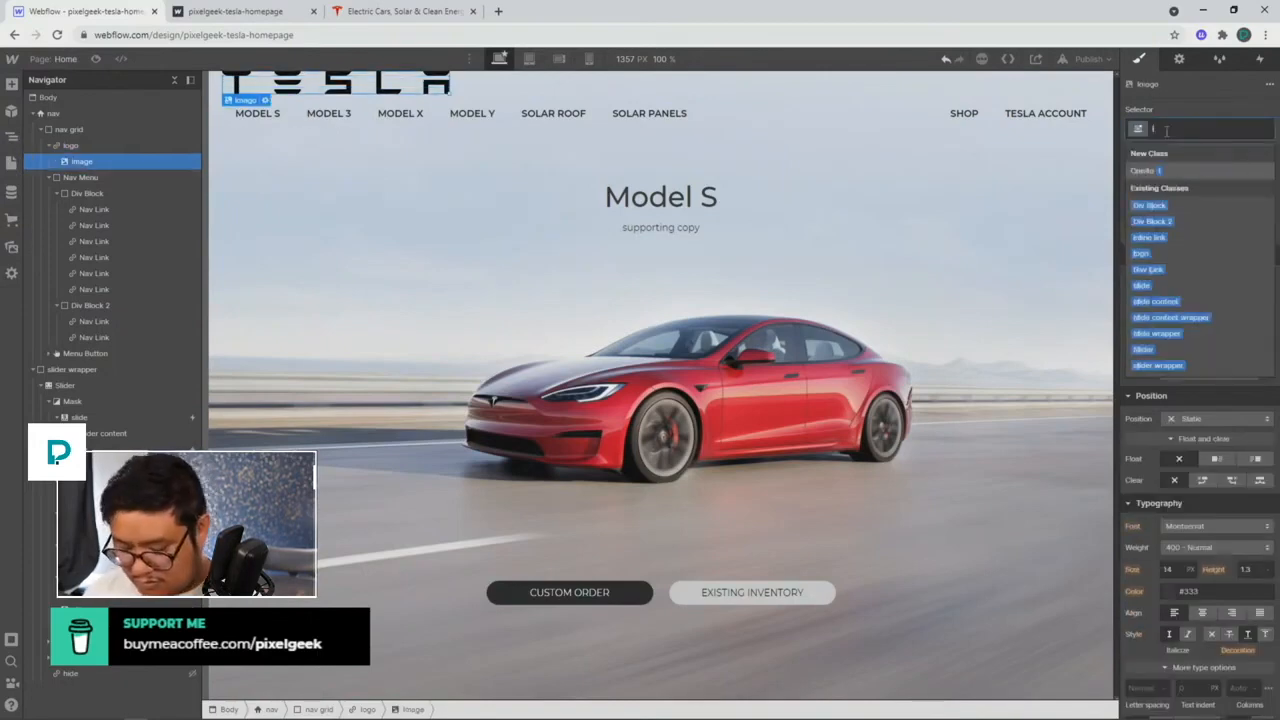
{"action": "type", "text": "ogo imgge"}
{"action": "key", "text": "Return"}
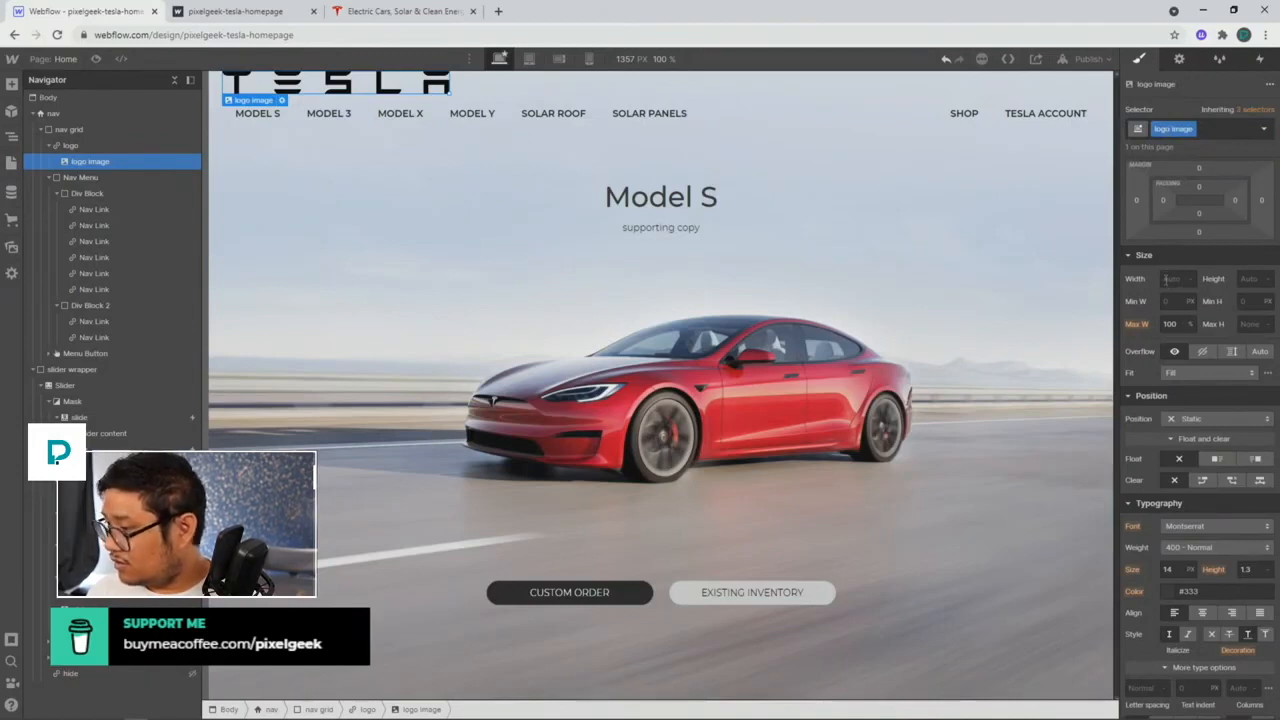
{"action": "left_click", "coordinate": [1166, 279]}
{"action": "type", "text": "100%"}
{"action": "key", "text": "Return"}
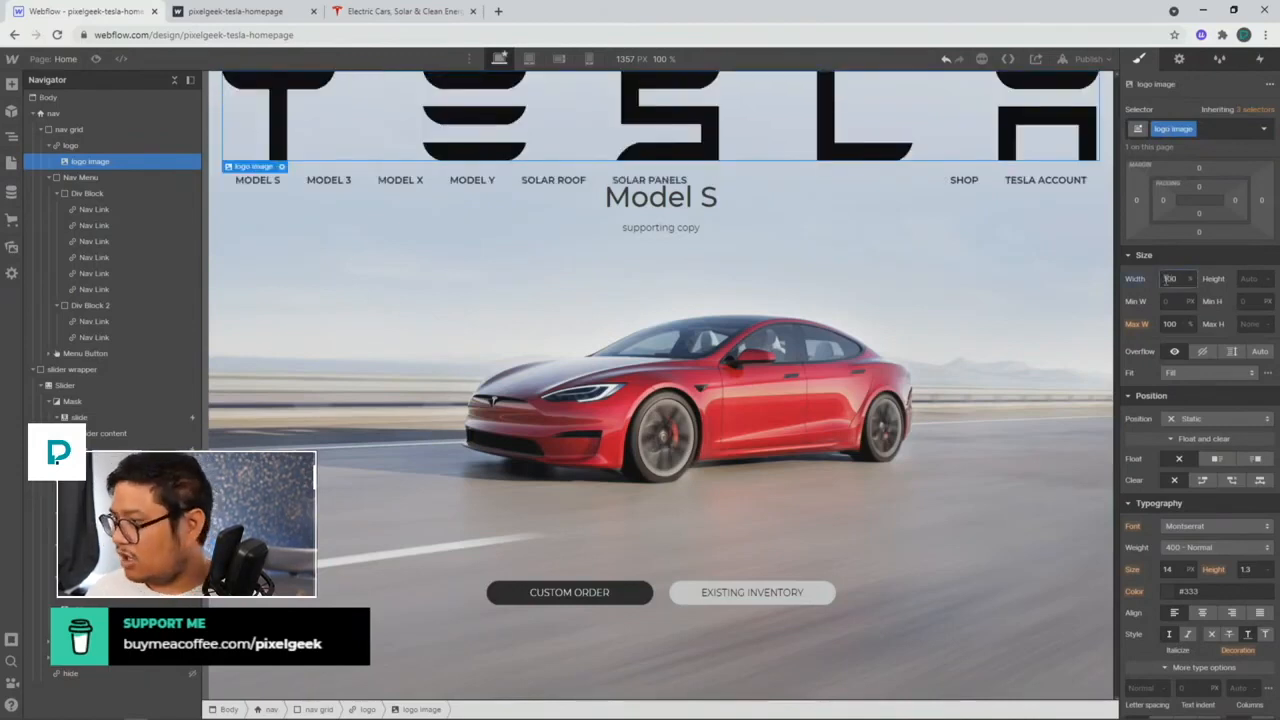
{"action": "left_click", "coordinate": [145, 146]}
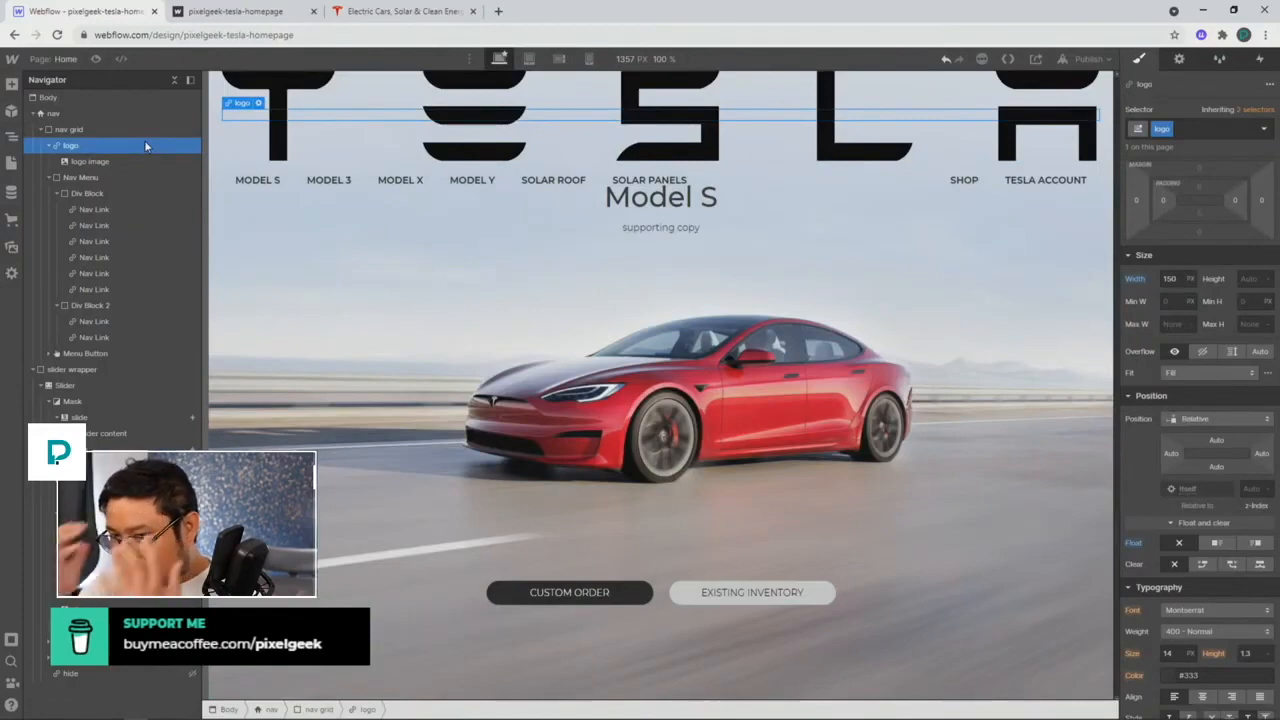
{"action": "left_click", "coordinate": [119, 128]}
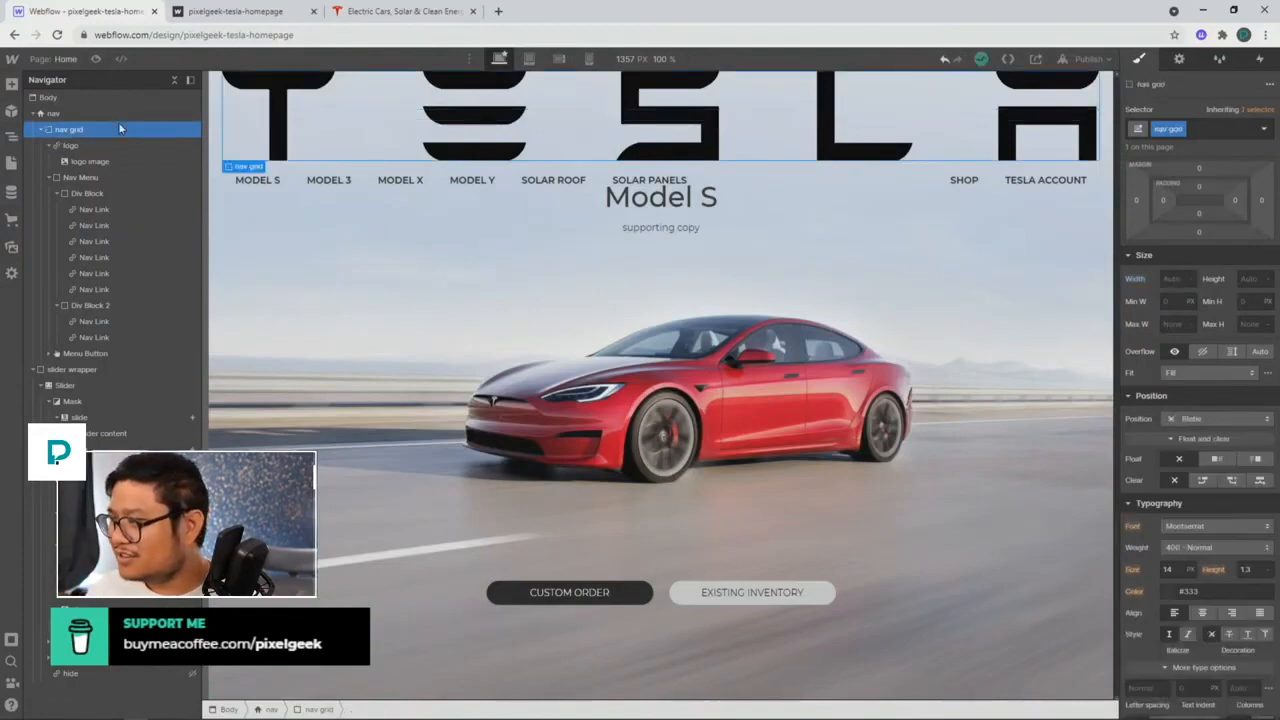
{"action": "left_click", "coordinate": [108, 146]}
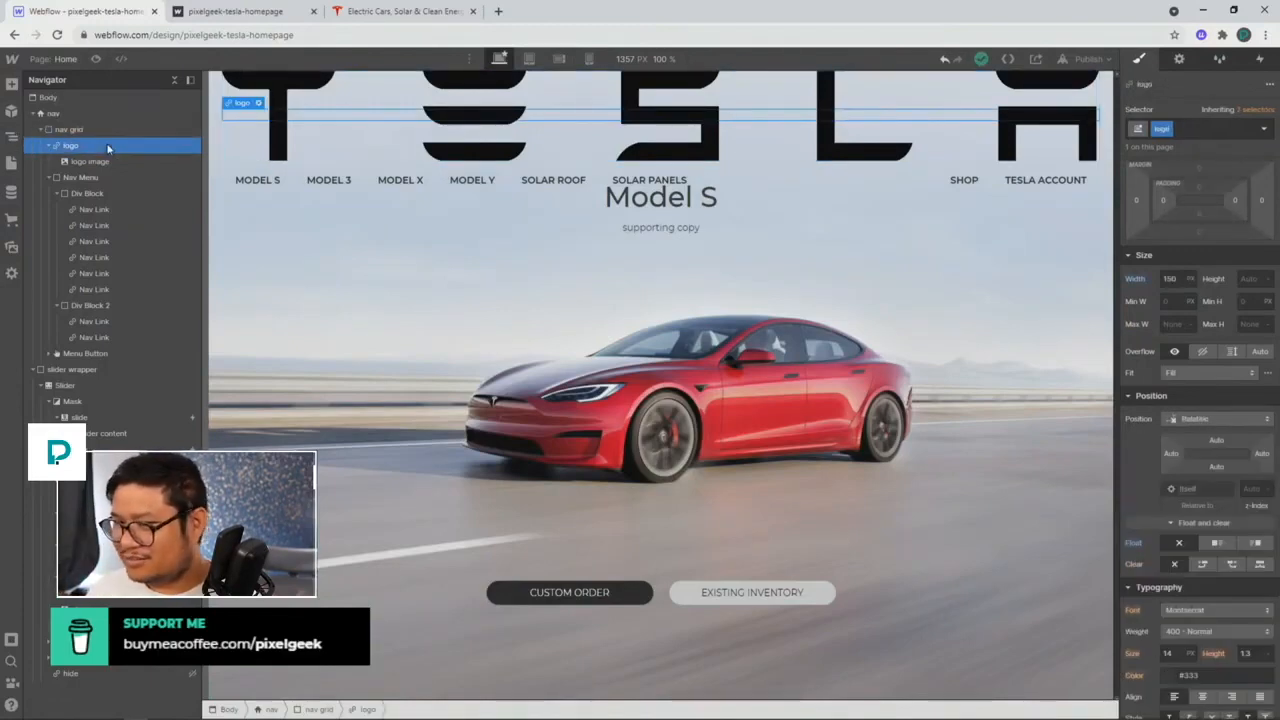
{"action": "left_click", "coordinate": [108, 162]}
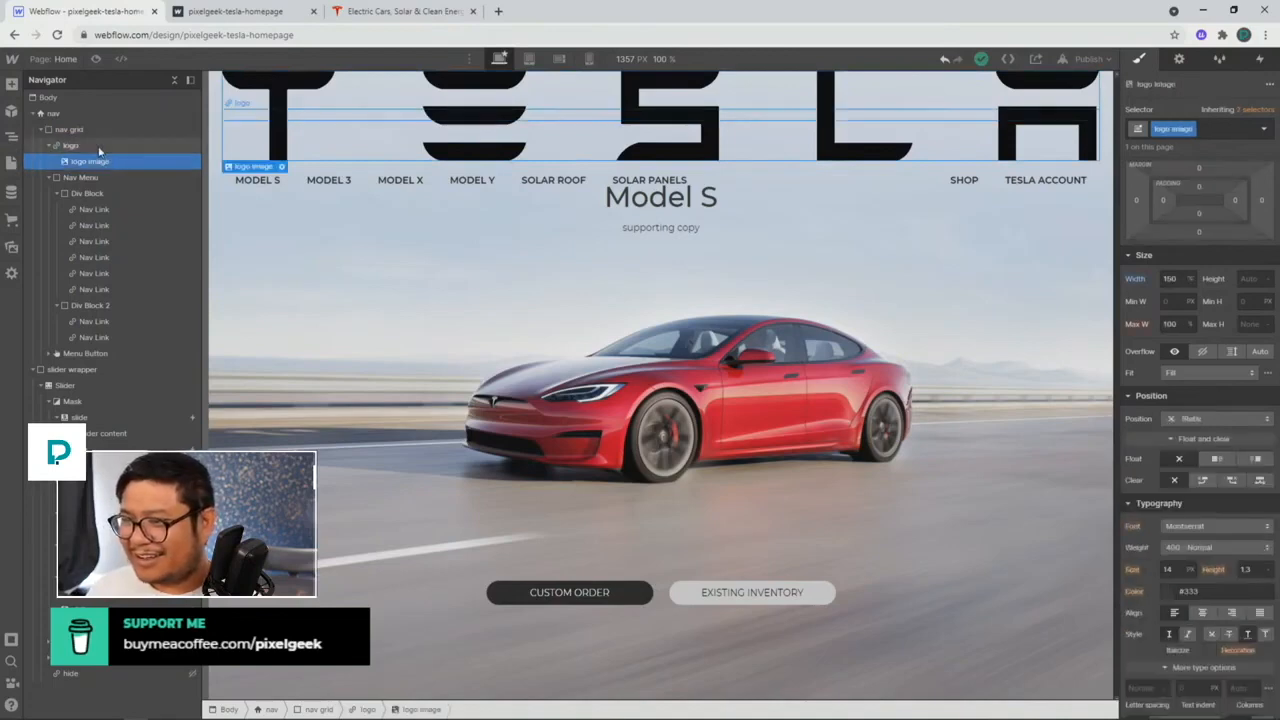
{"action": "left_click", "coordinate": [99, 147]}
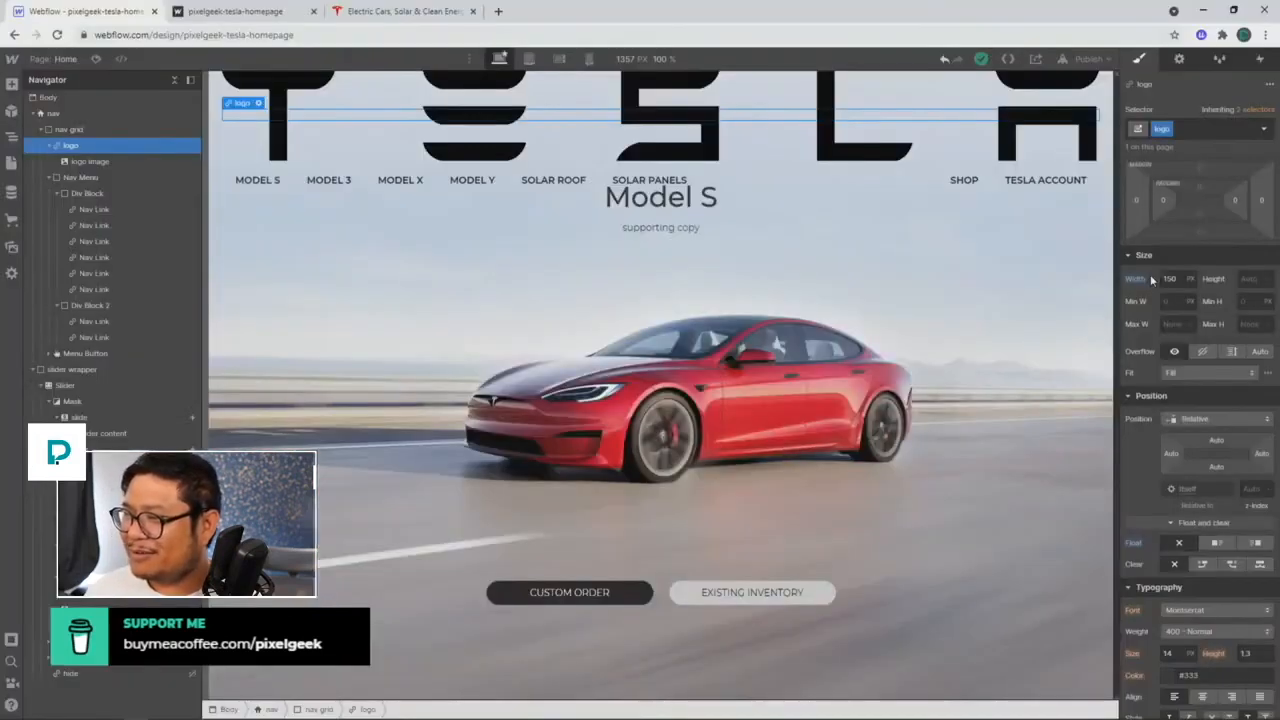
Step: Reset the logo image's Max W to None, then set it to 150 px and collapse the logo row
{"action": "left_click", "coordinate": [575, 133]}
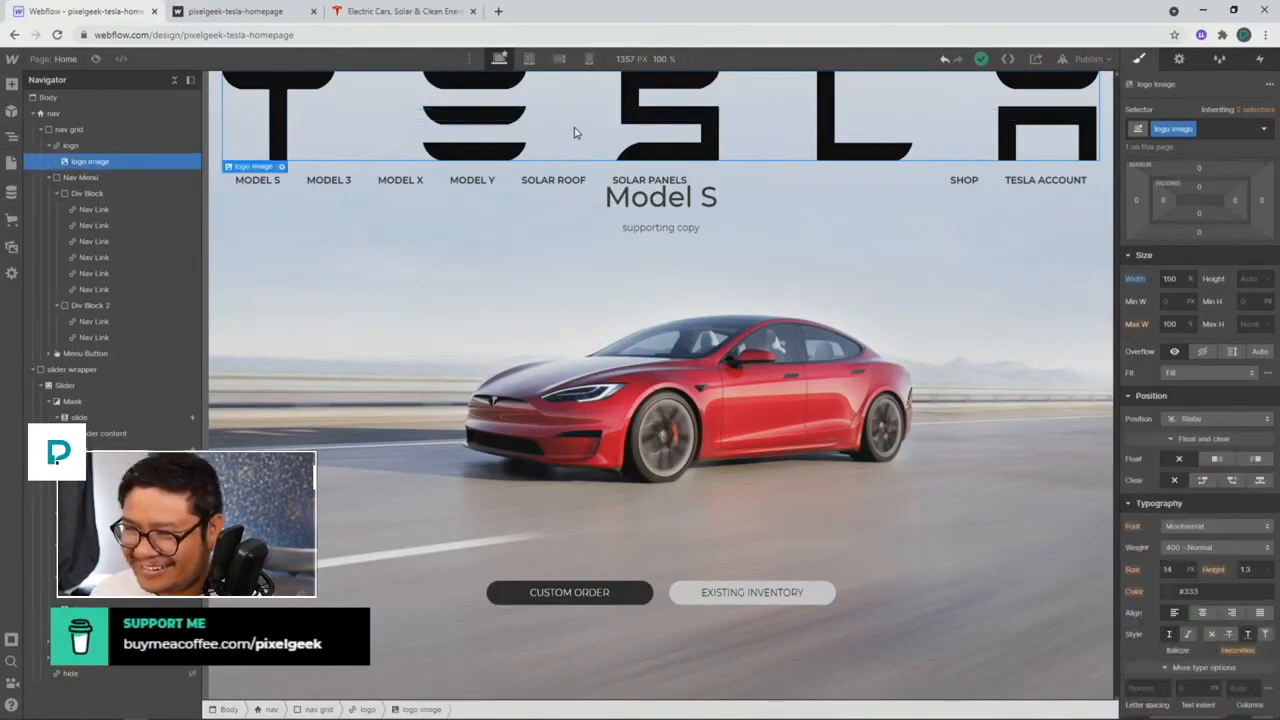
{"action": "left_click", "coordinate": [1190, 325]}
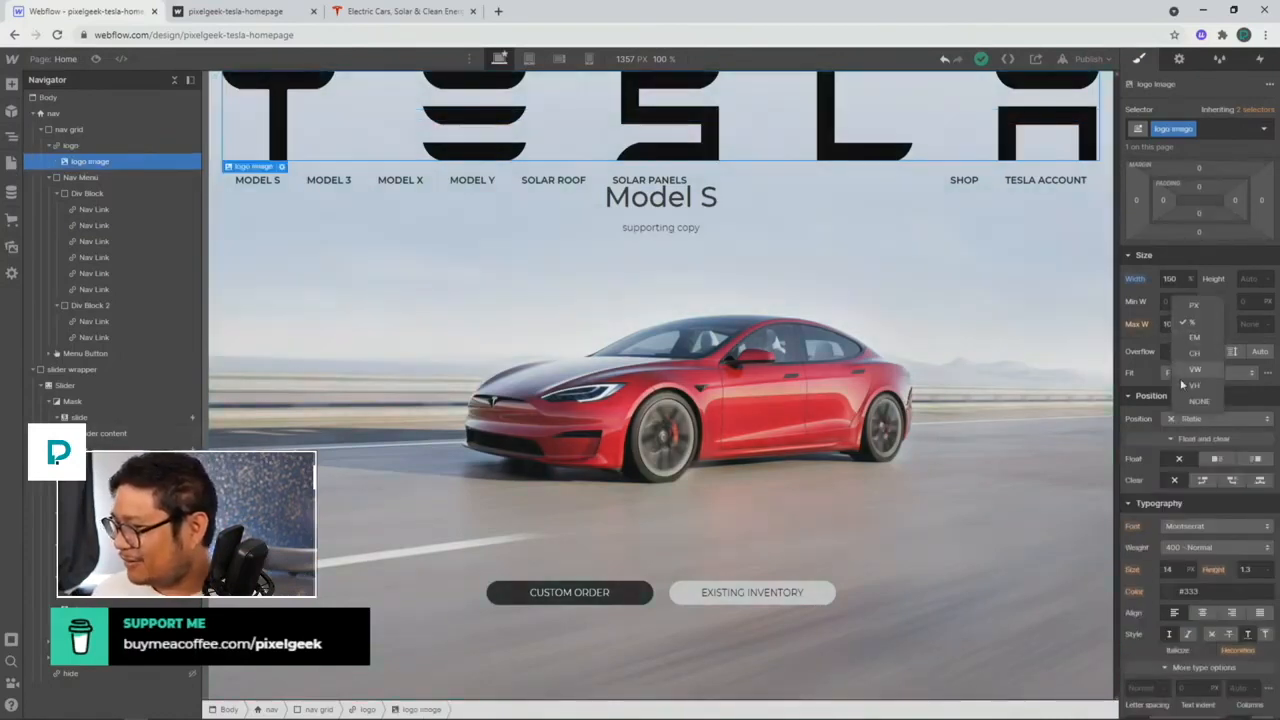
{"action": "left_click", "coordinate": [1192, 401]}
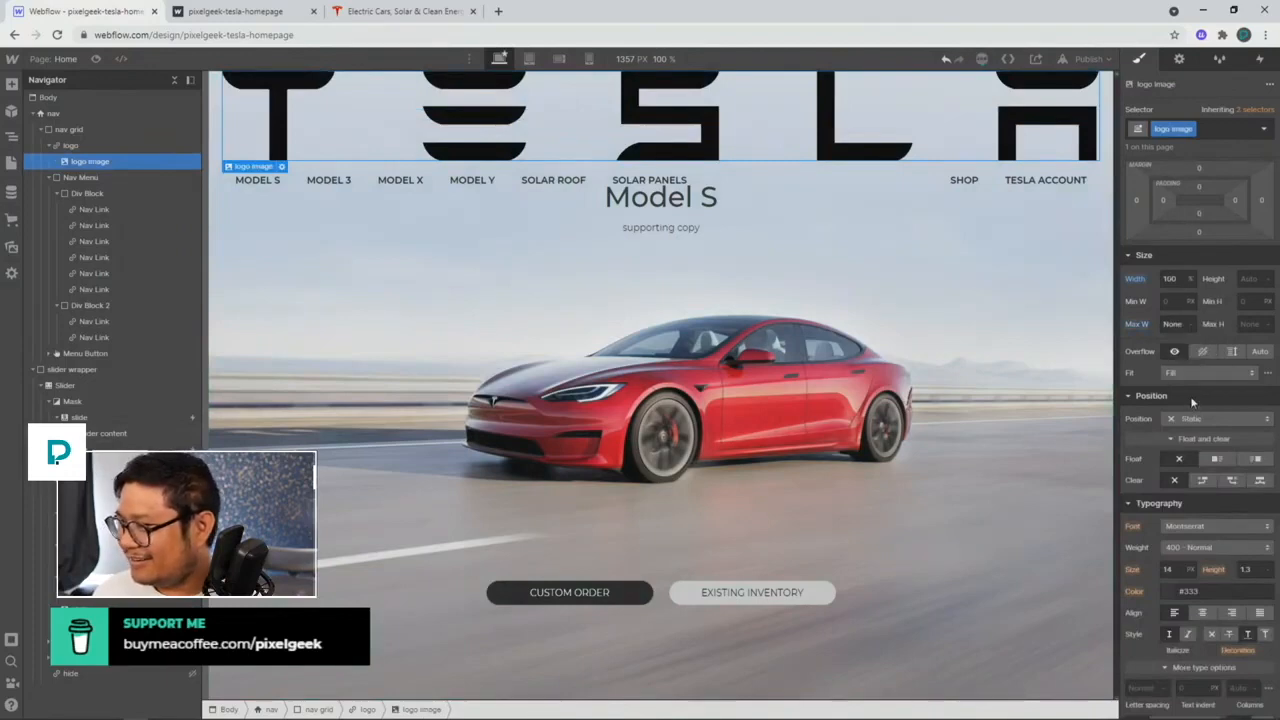
{"action": "left_click", "coordinate": [1172, 324]}
{"action": "type", "text": "150"}
{"action": "key", "text": "Return"}
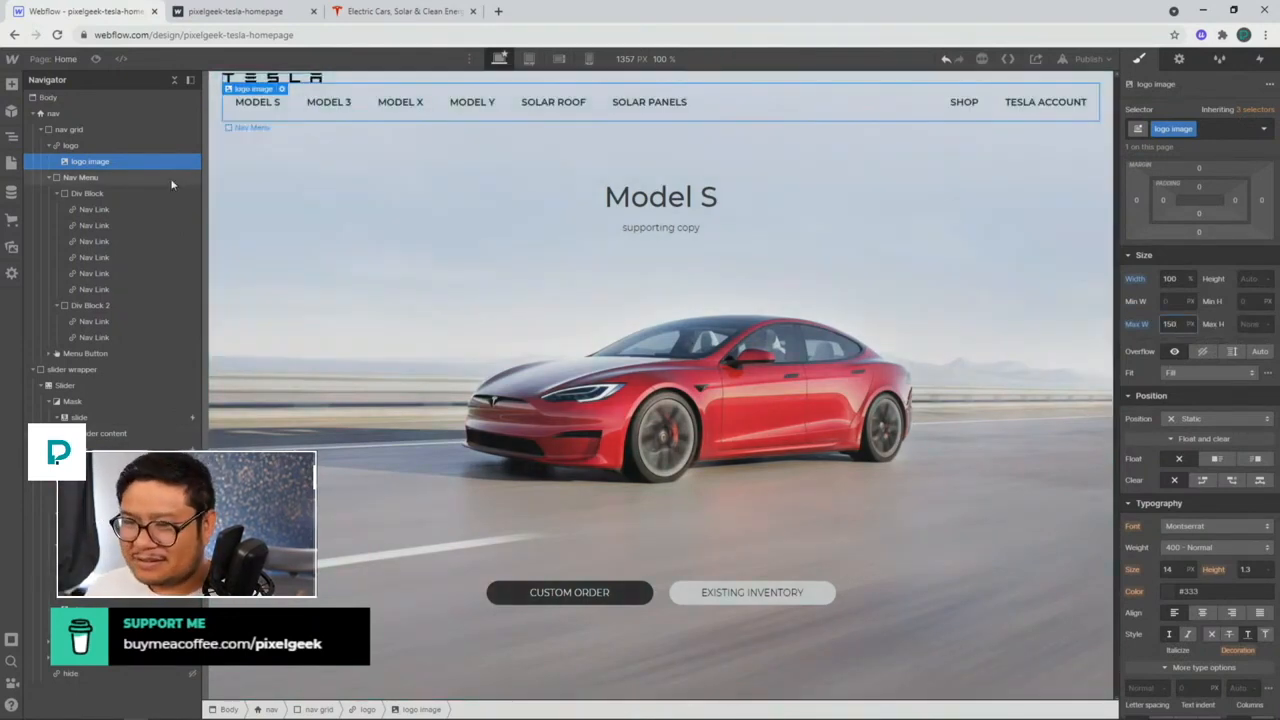
{"action": "left_click", "coordinate": [53, 146]}
{"action": "left_click", "coordinate": [83, 162]}
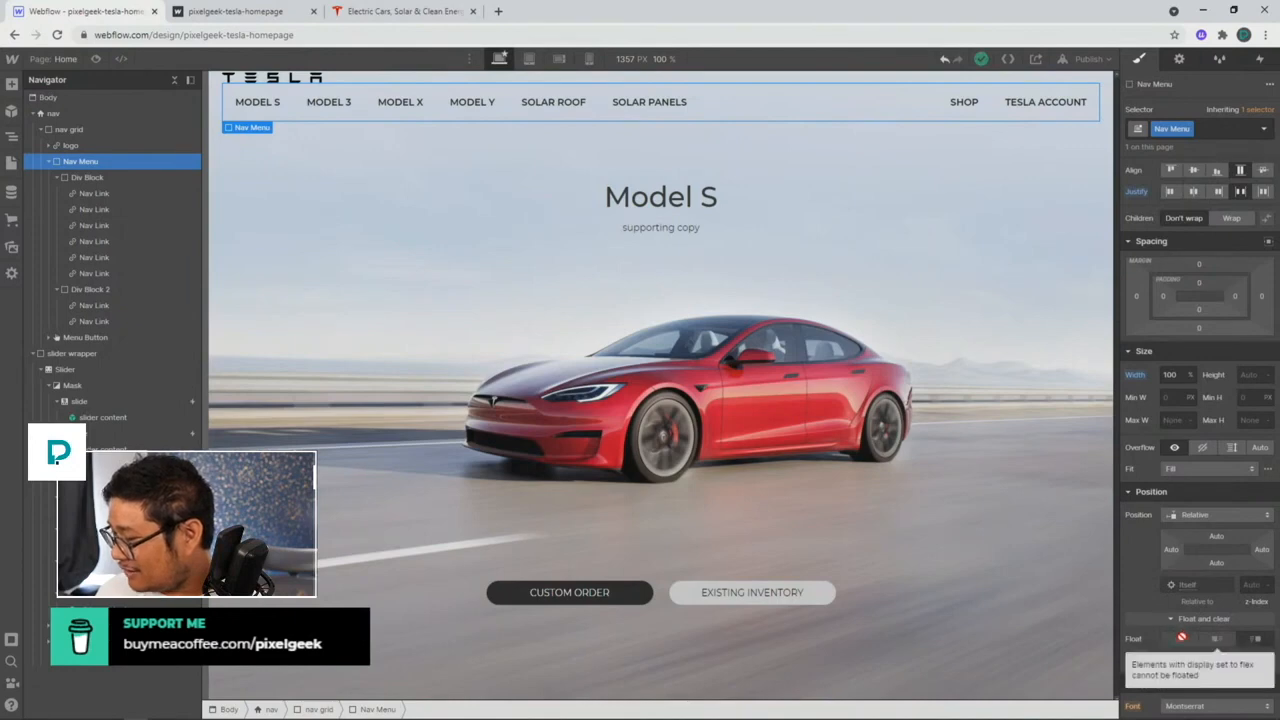
{"action": "scroll", "coordinate": [1181, 637], "scroll_direction": "up", "scroll_amount": 1}
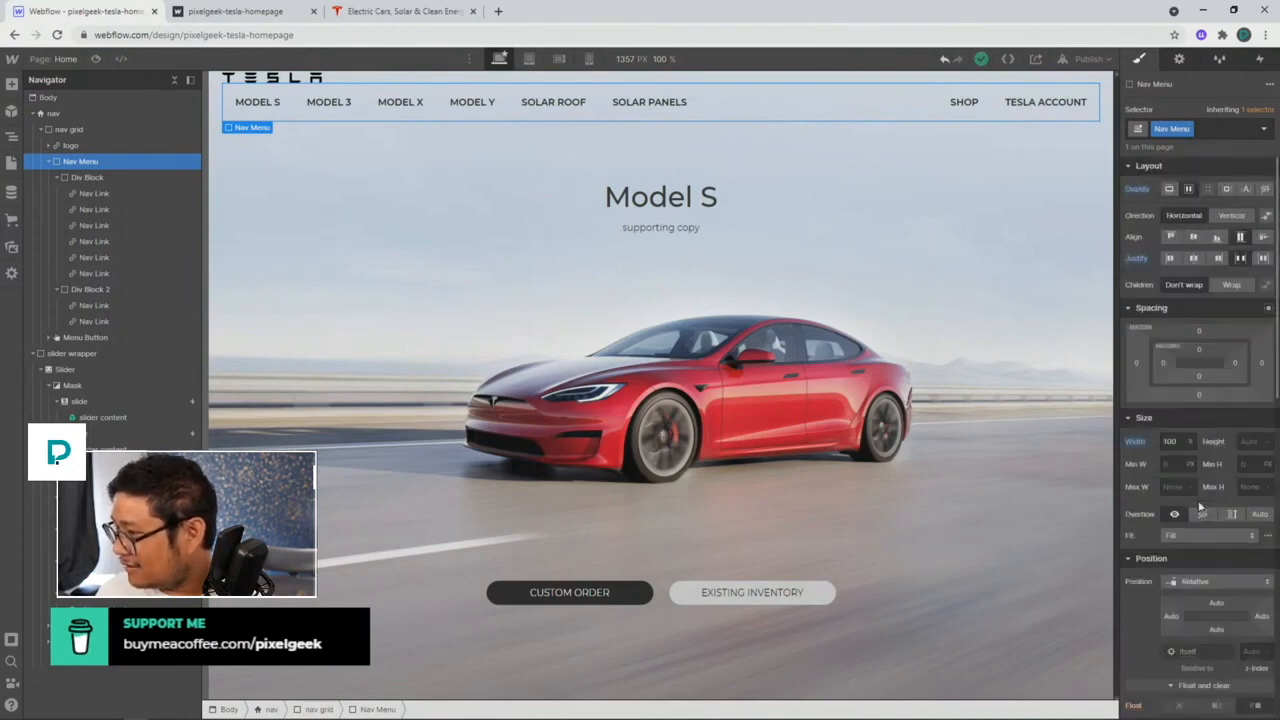
{"action": "left_click", "coordinate": [1169, 189]}
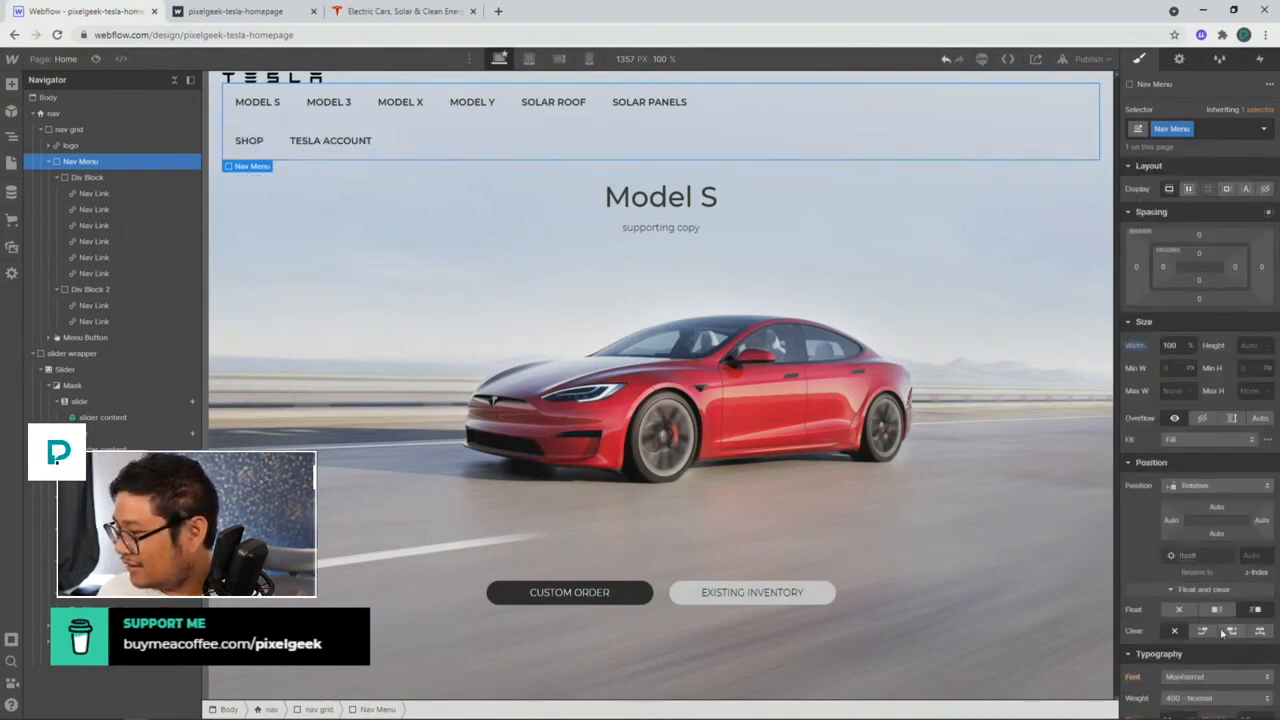
{"action": "scroll", "coordinate": [1181, 480], "scroll_direction": "down", "scroll_amount": 2}
{"action": "scroll", "coordinate": [1181, 480], "scroll_direction": "up", "scroll_amount": 2}
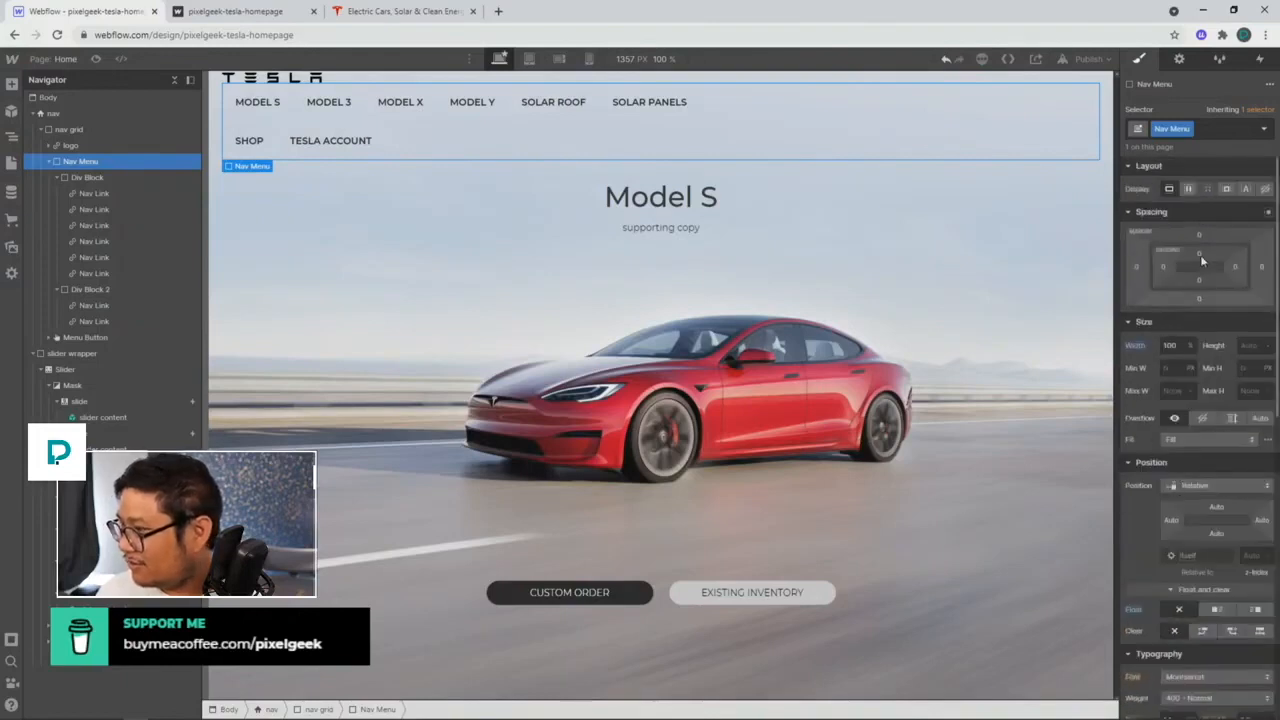
{"action": "left_click", "coordinate": [1189, 190]}
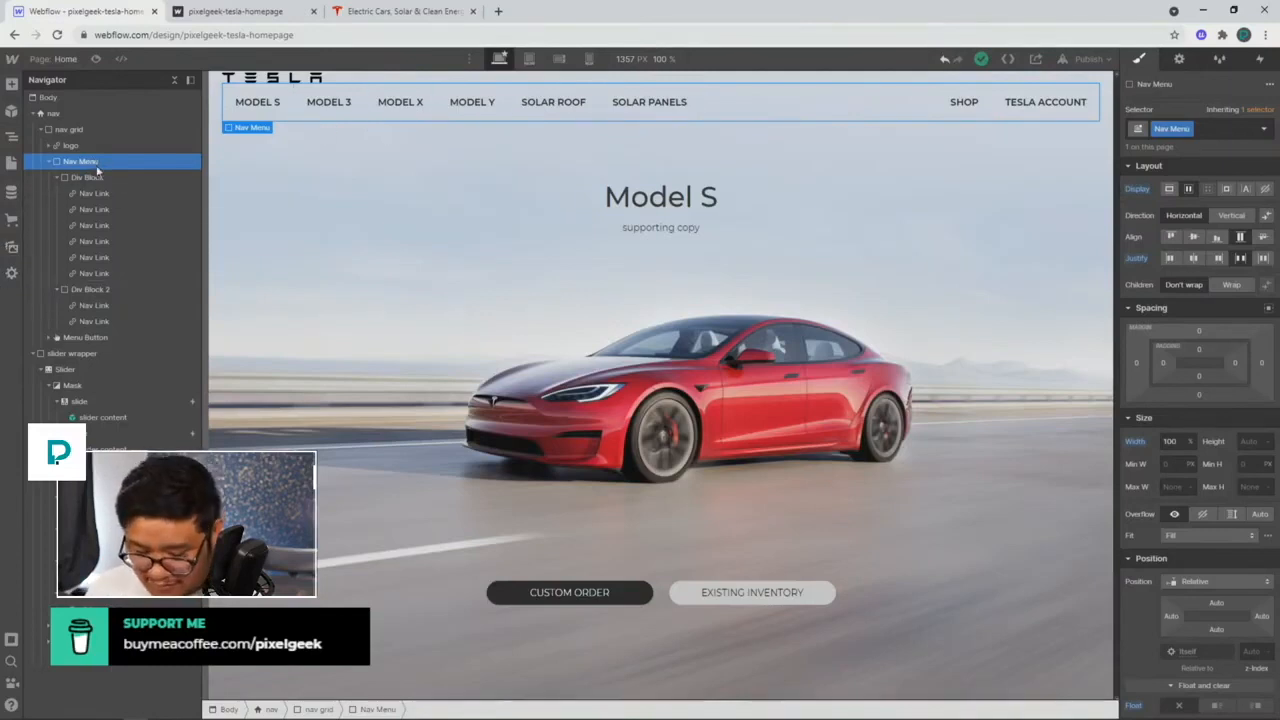
Step: Add a new empty Div Block at the start of the Nav Menu
{"action": "key", "text": "ctrl+e"}
{"action": "key", "text": "ctrl+d"}
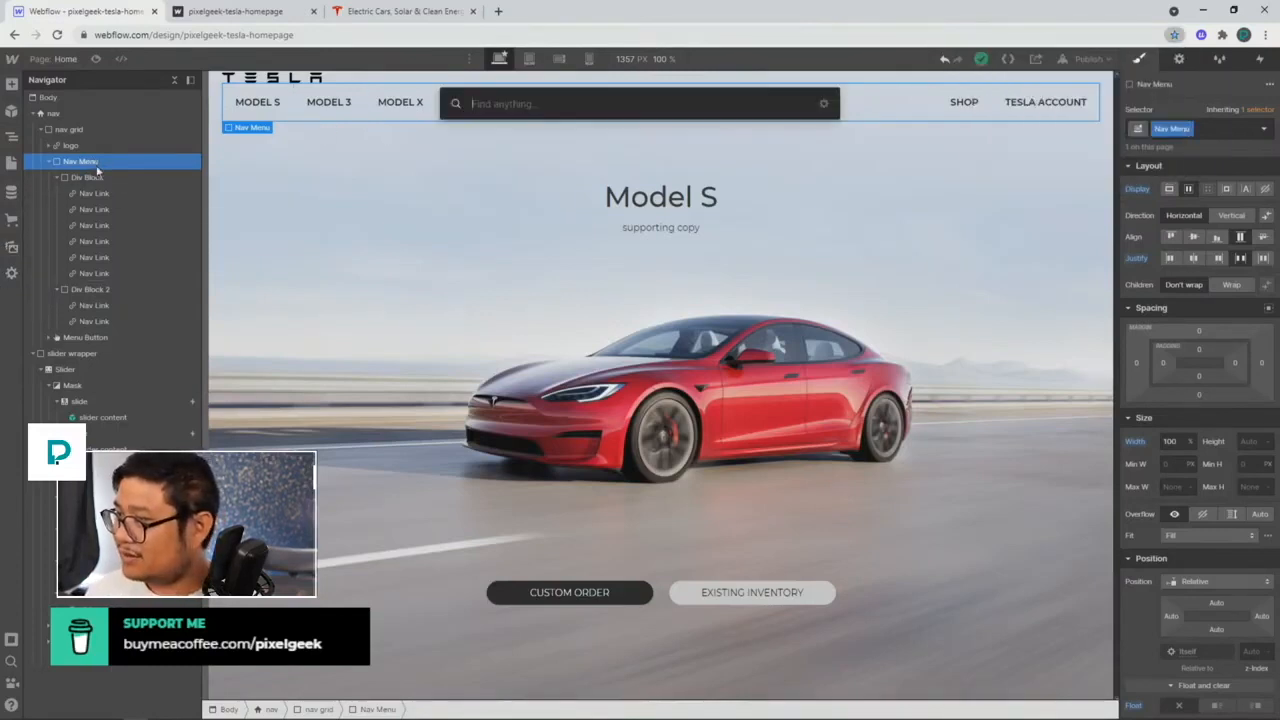
{"action": "key", "text": "Escape"}
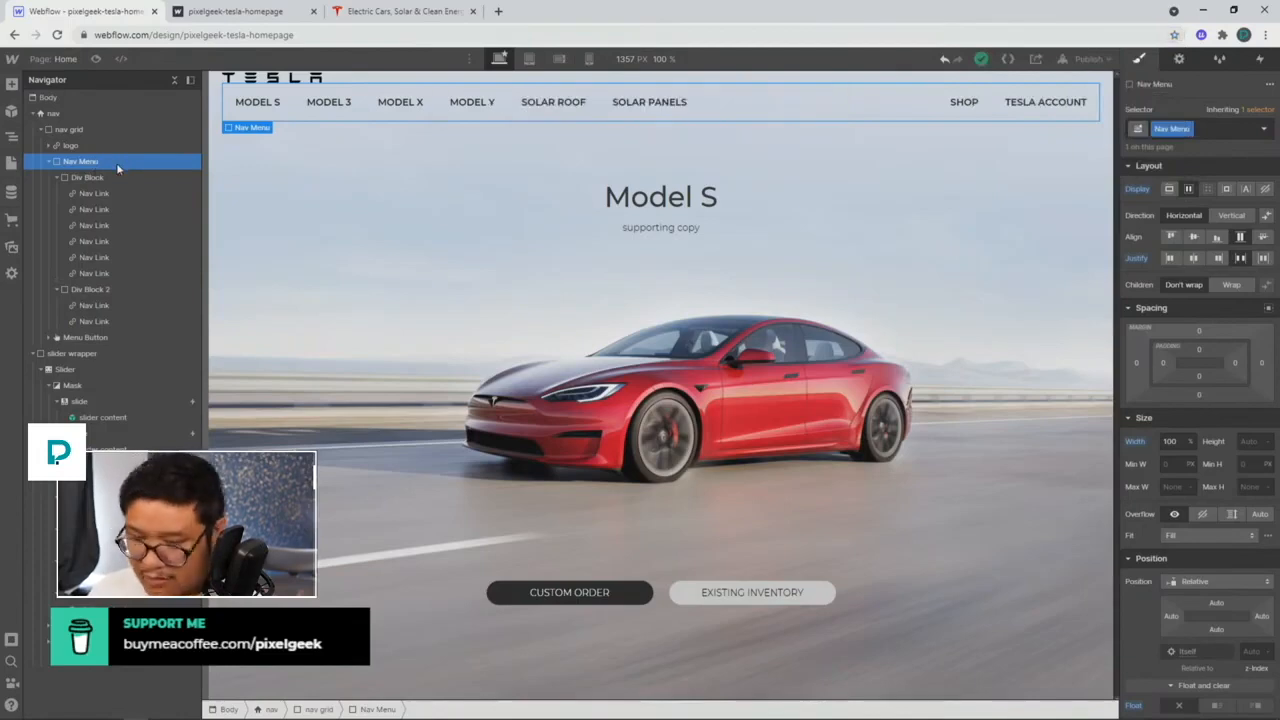
{"action": "key", "text": "ctrl+e"}
{"action": "type", "text": "div"}
{"action": "key", "text": "Return"}
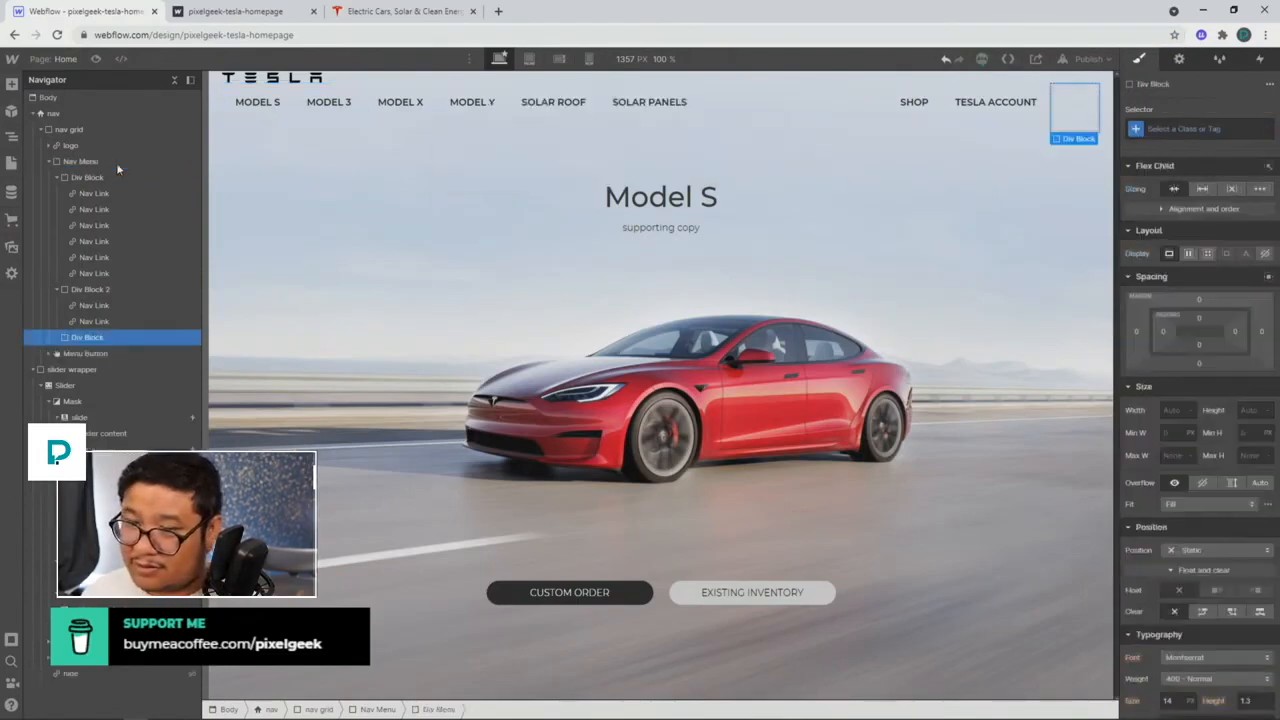
{"action": "left_click_drag", "start_coordinate": [88, 338], "coordinate": [94, 168]}
Step: Make Div Block 2 and the new empty Div Block grow to fill available space
{"action": "left_click", "coordinate": [95, 164]}
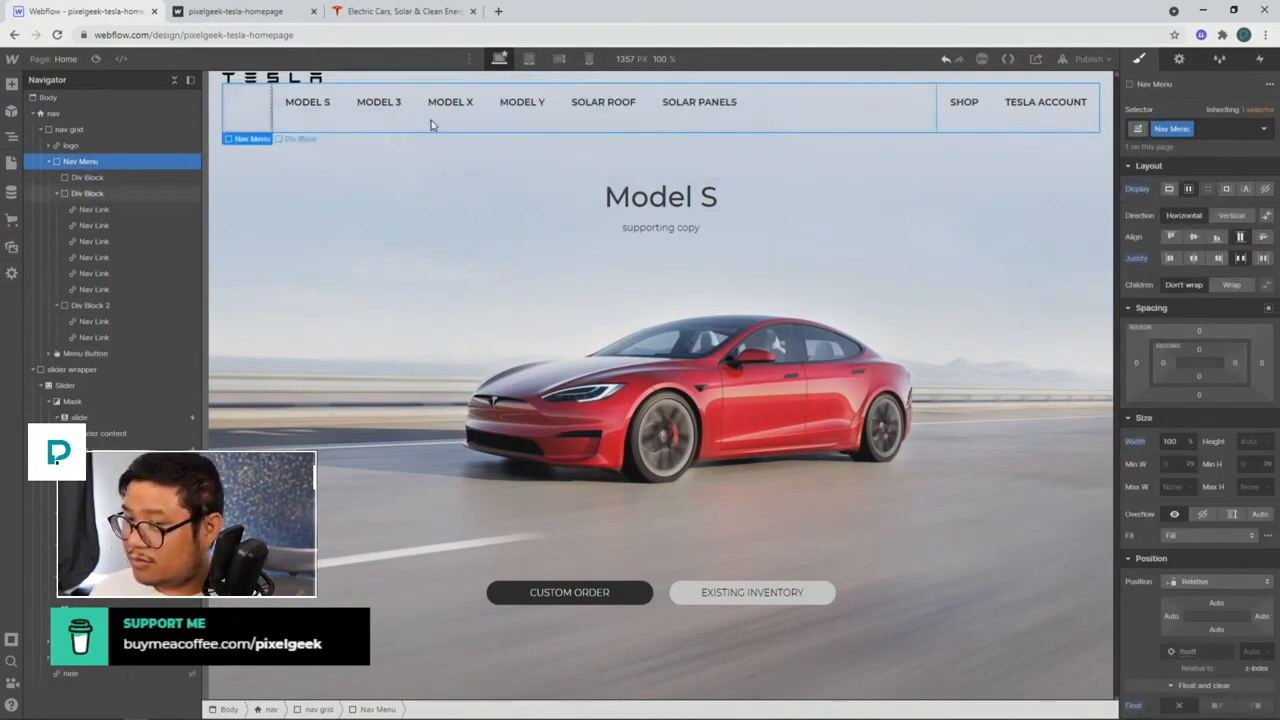
{"action": "left_click", "coordinate": [123, 193]}
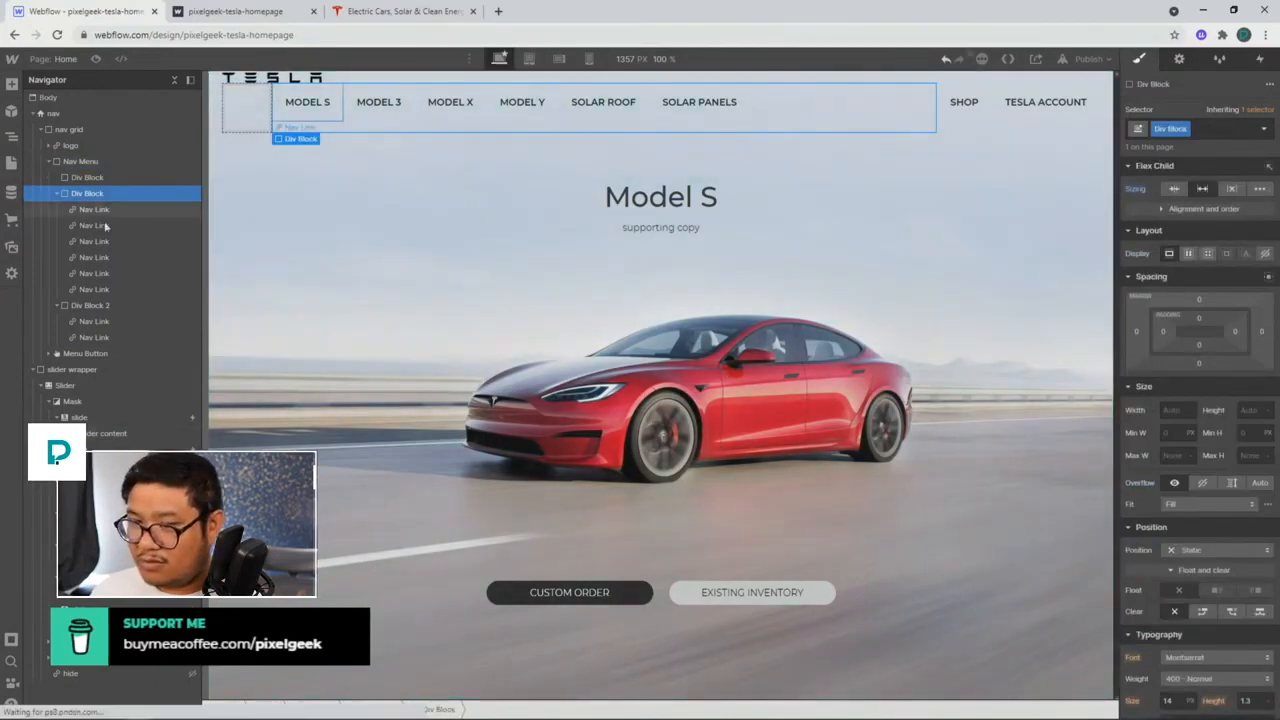
{"action": "left_click", "coordinate": [109, 305]}
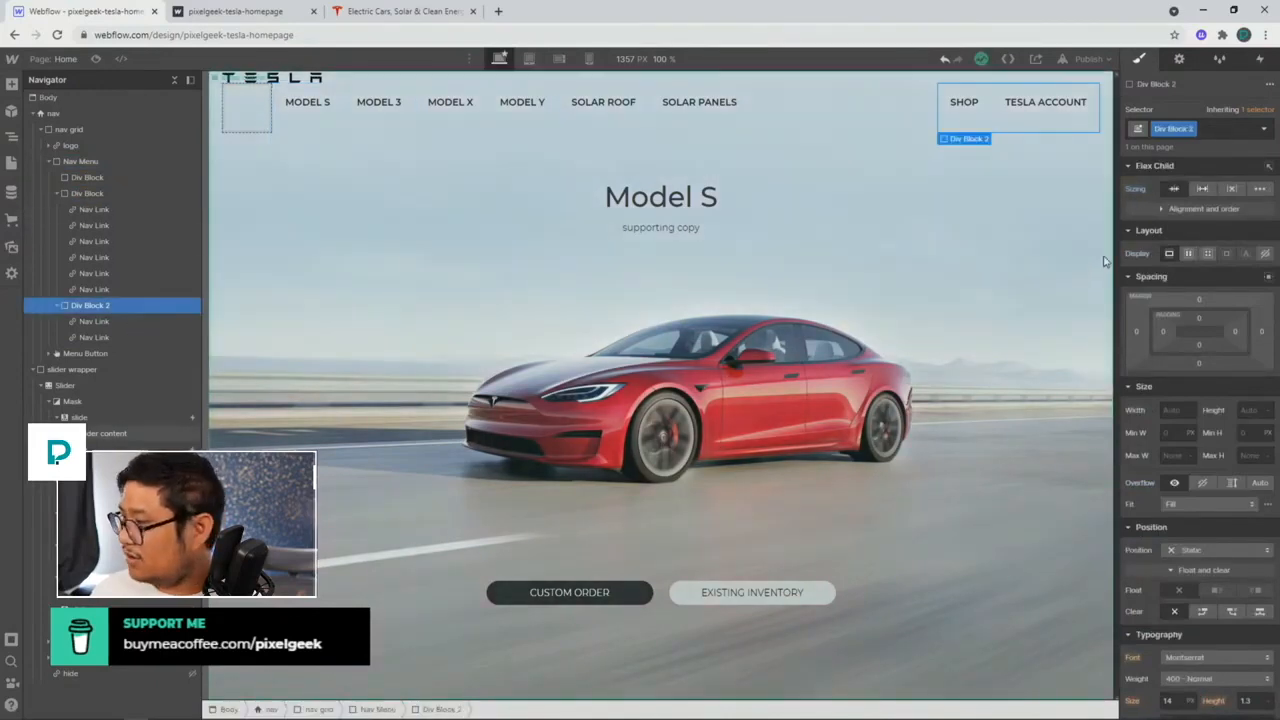
{"action": "left_click", "coordinate": [1204, 189]}
{"action": "left_click", "coordinate": [232, 135]}
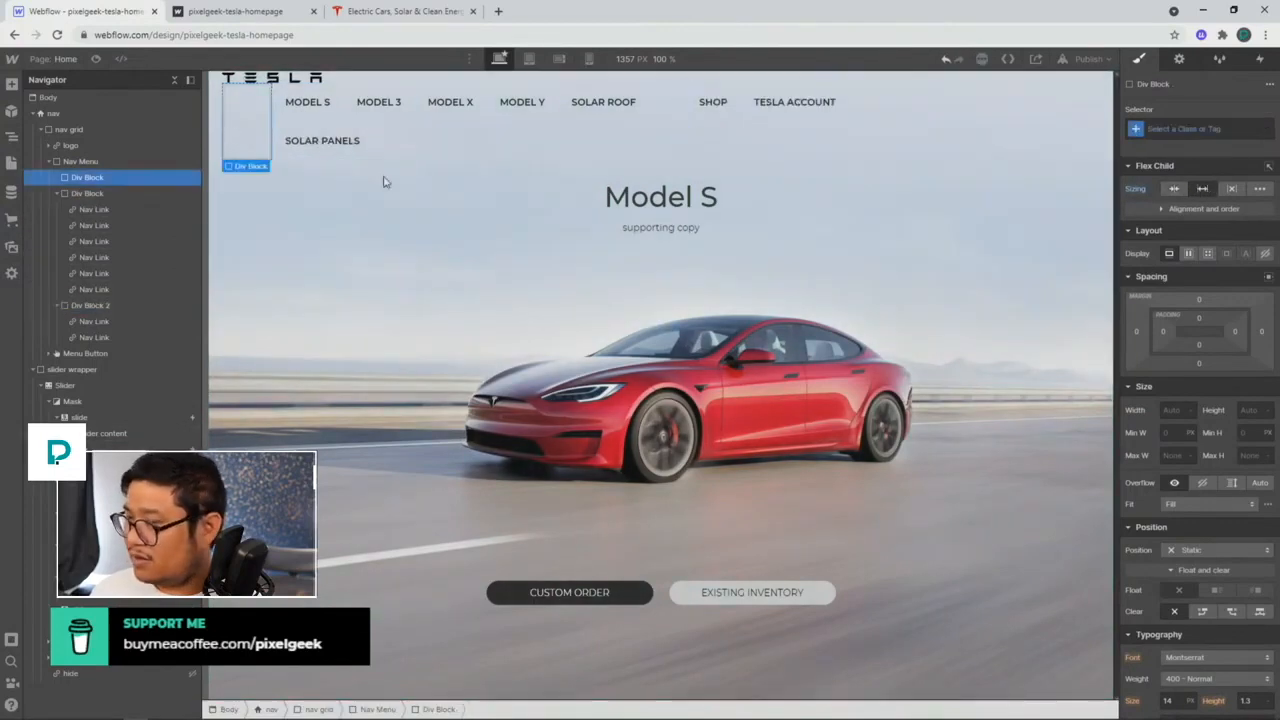
{"action": "left_click", "coordinate": [1202, 189]}
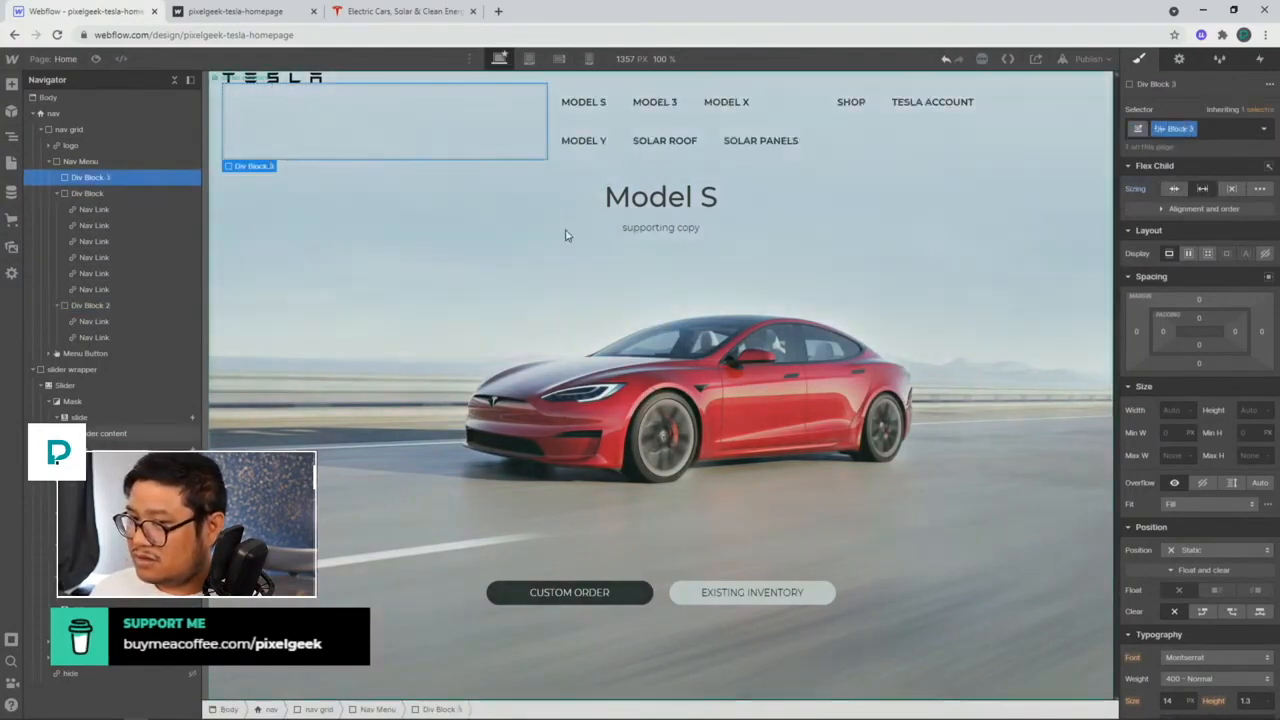
Step: Vertically centre the Nav Menu's contents with flex Align set to Center
{"action": "left_click", "coordinate": [119, 160]}
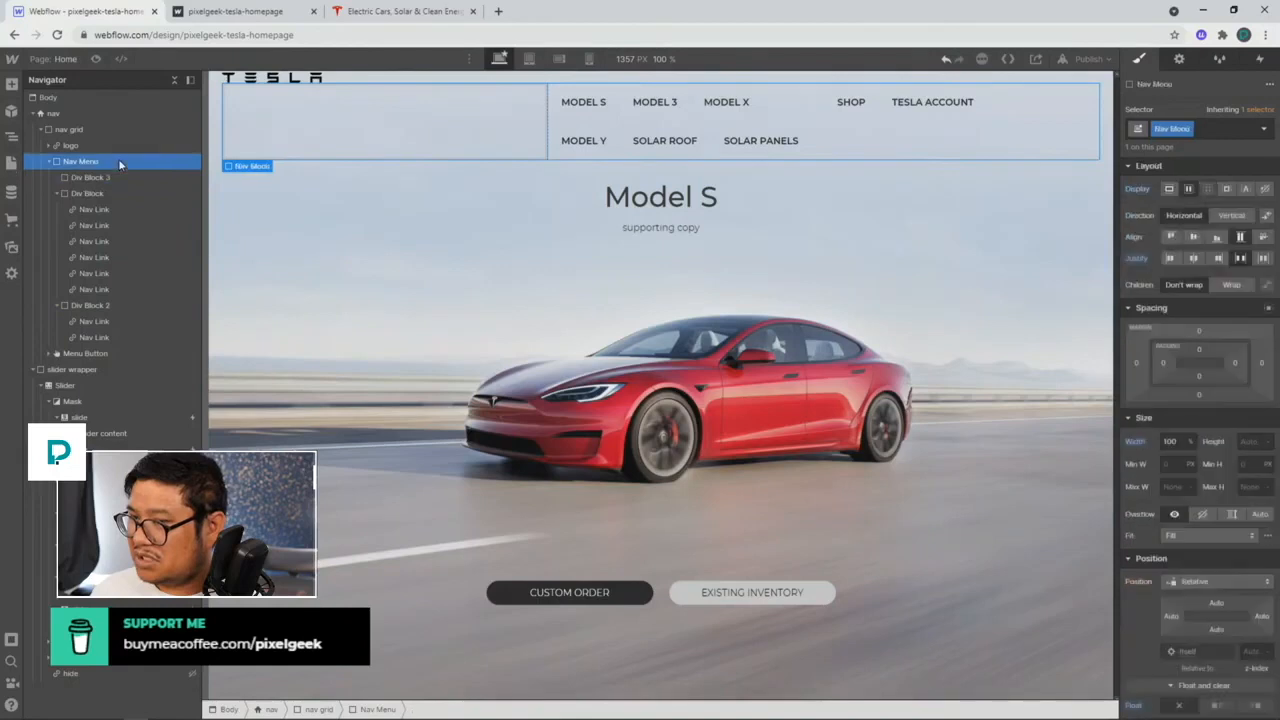
{"action": "left_click", "coordinate": [1193, 236]}
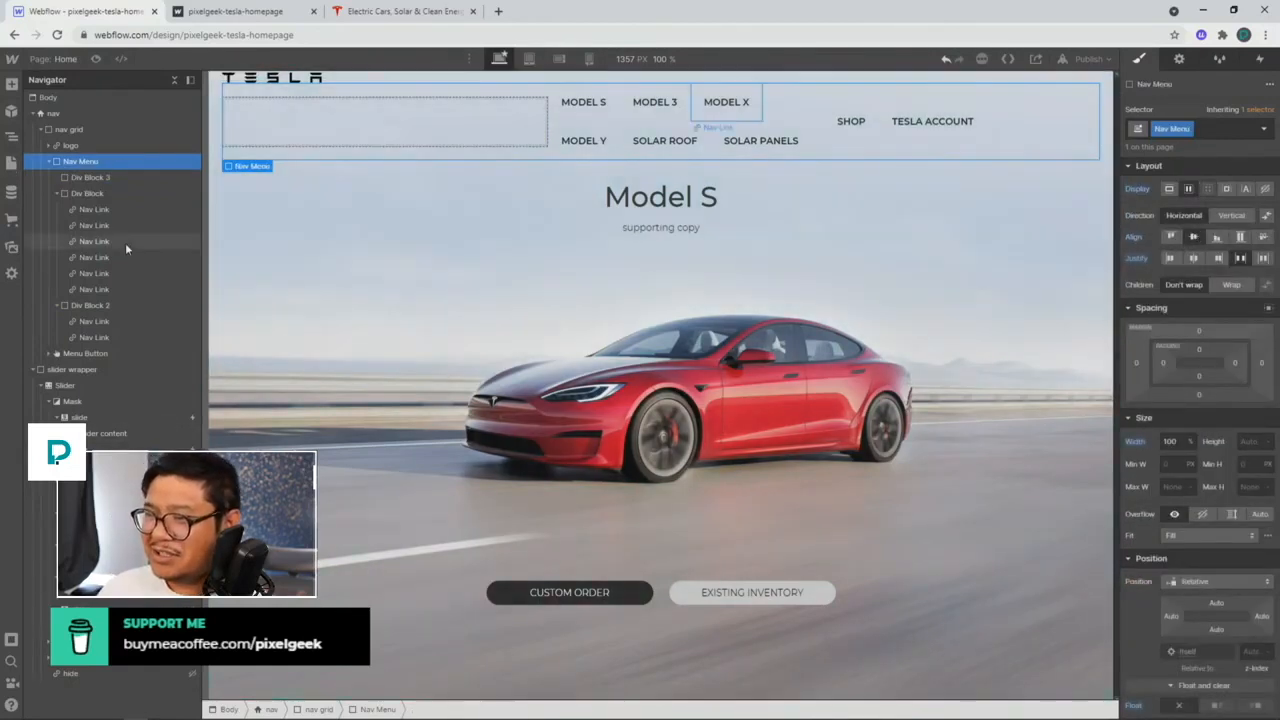
{"action": "left_click", "coordinate": [81, 132]}
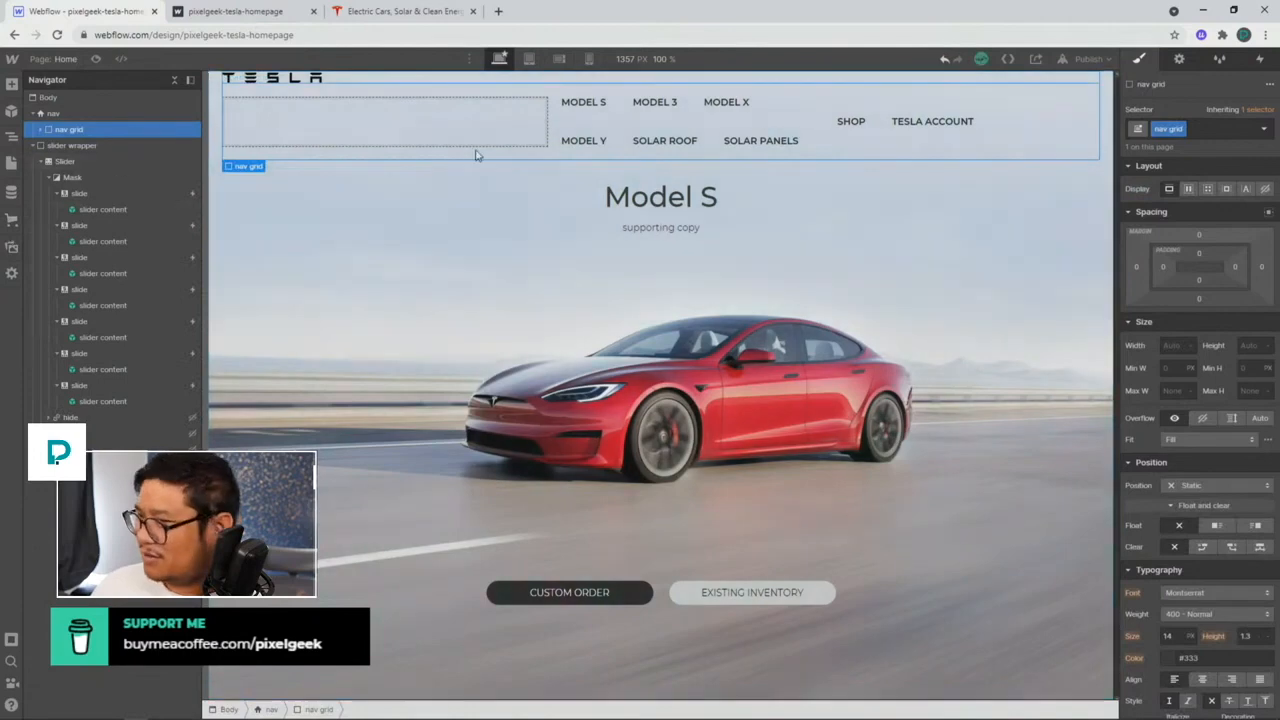
Step: Lay out the nav grid's items in a flex row and set empty Div Block 3 to shrink
{"action": "left_click", "coordinate": [1189, 189]}
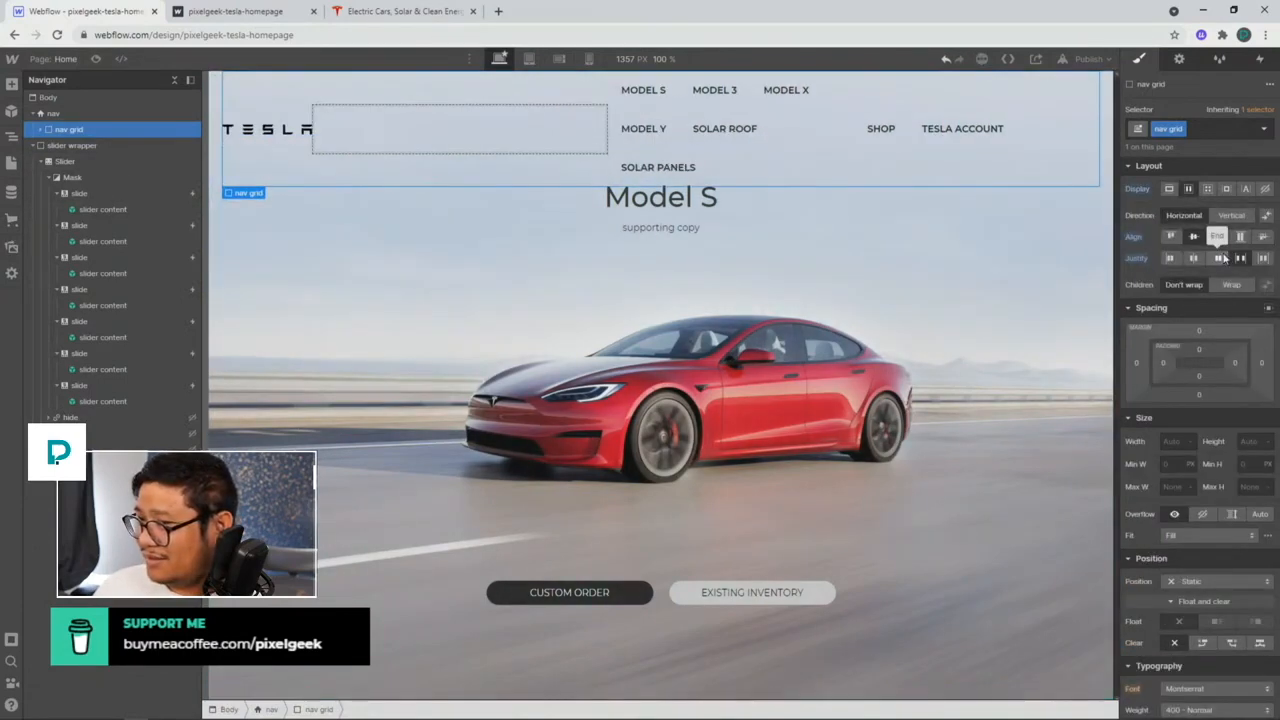
{"action": "left_click", "coordinate": [543, 149]}
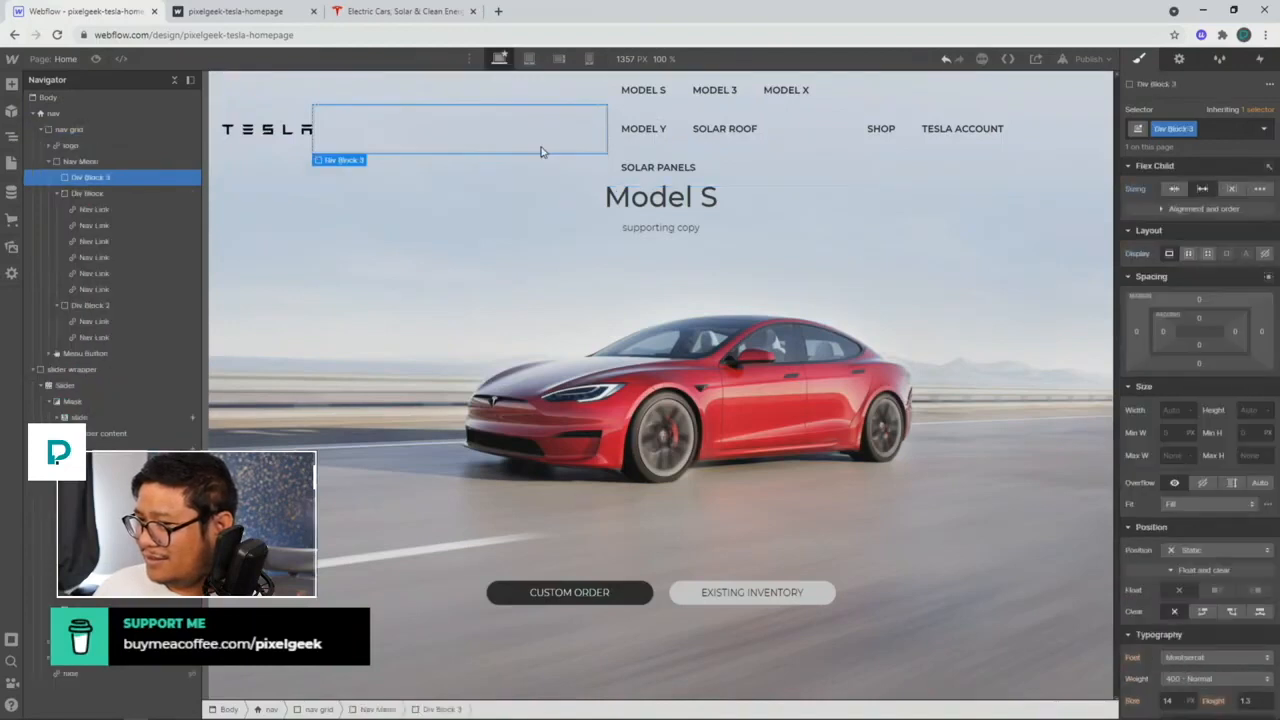
{"action": "left_click", "coordinate": [1137, 192]}
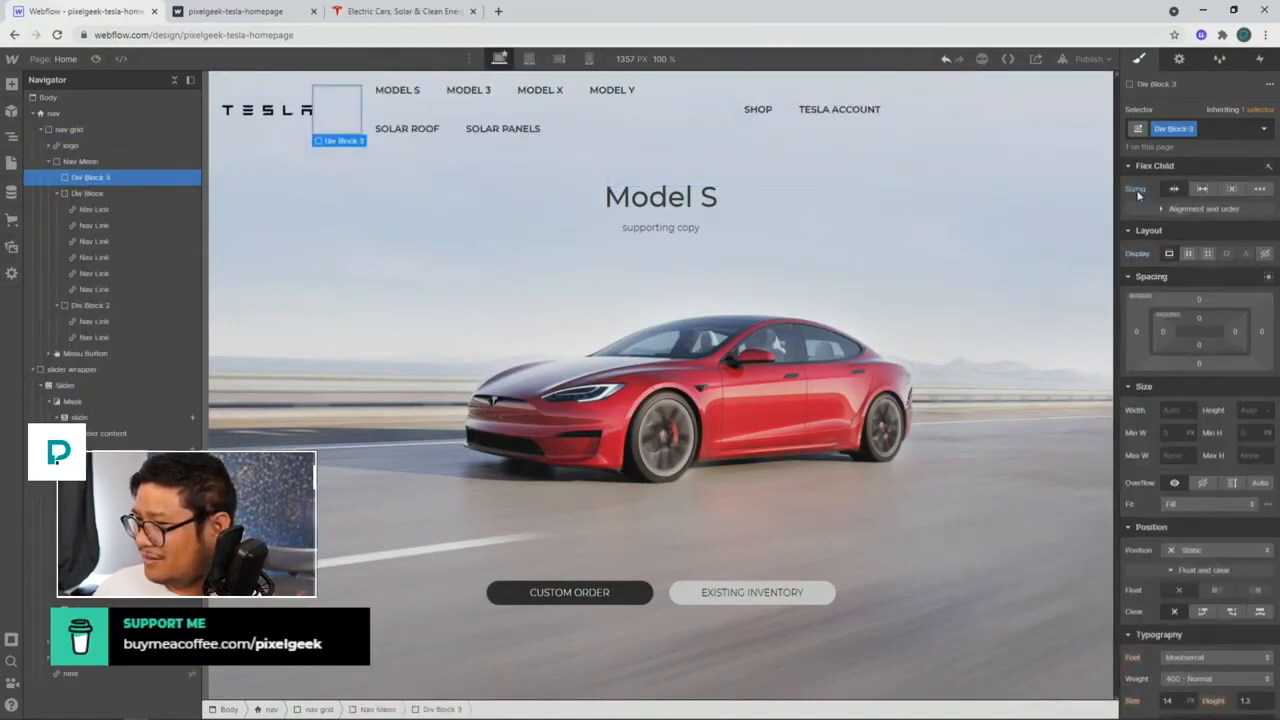
{"action": "left_click", "coordinate": [876, 149]}
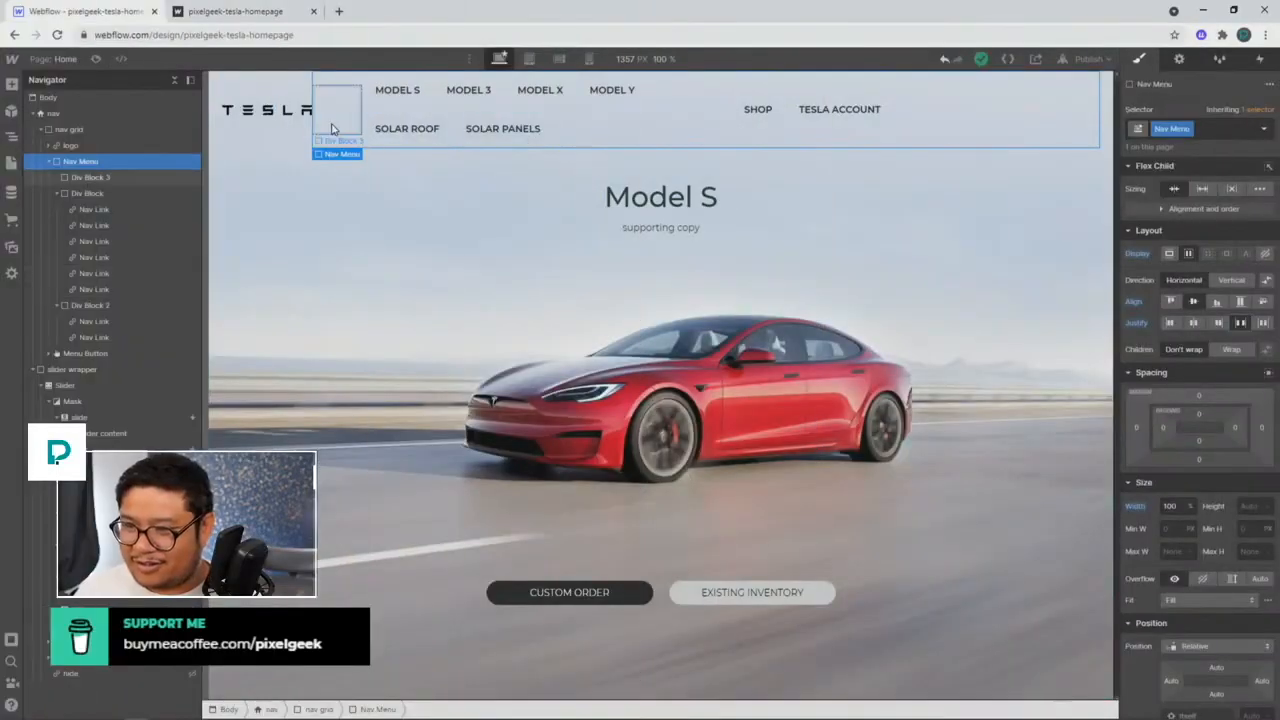
Step: Delete the empty Div Block 3 spacer from the Nav Menu
{"action": "left_click", "coordinate": [331, 126]}
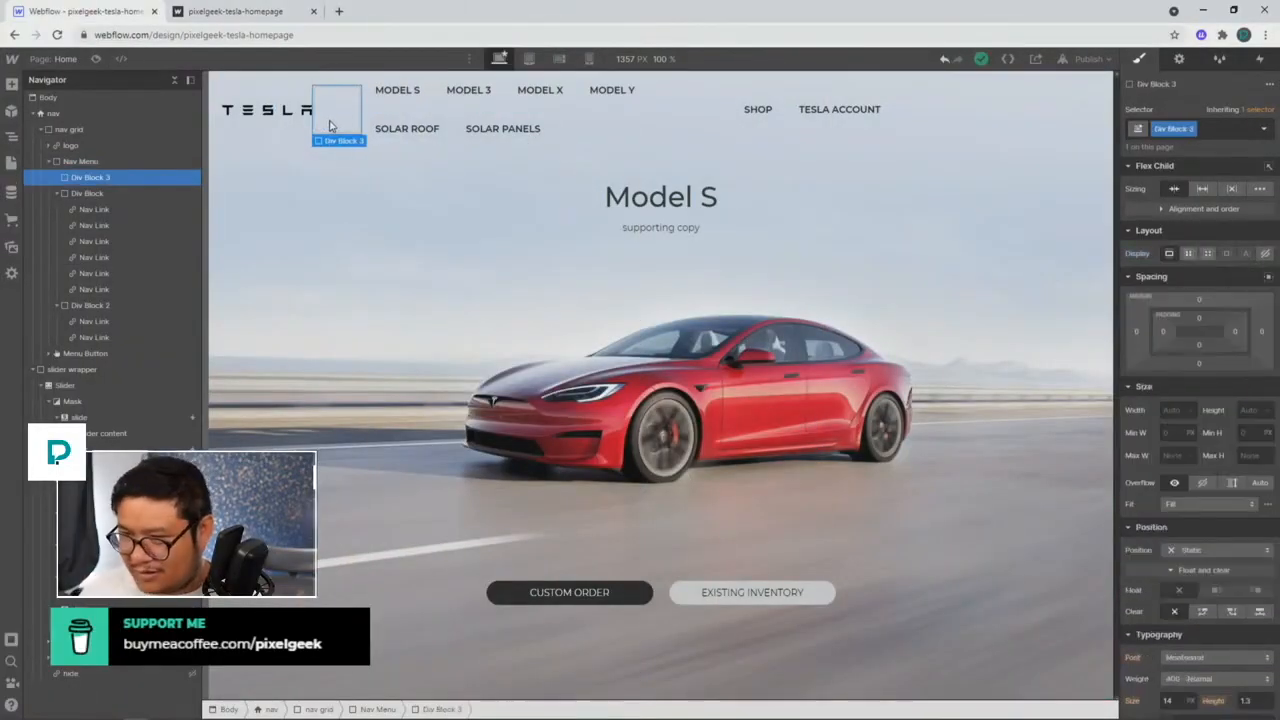
{"action": "key", "text": "Delete"}
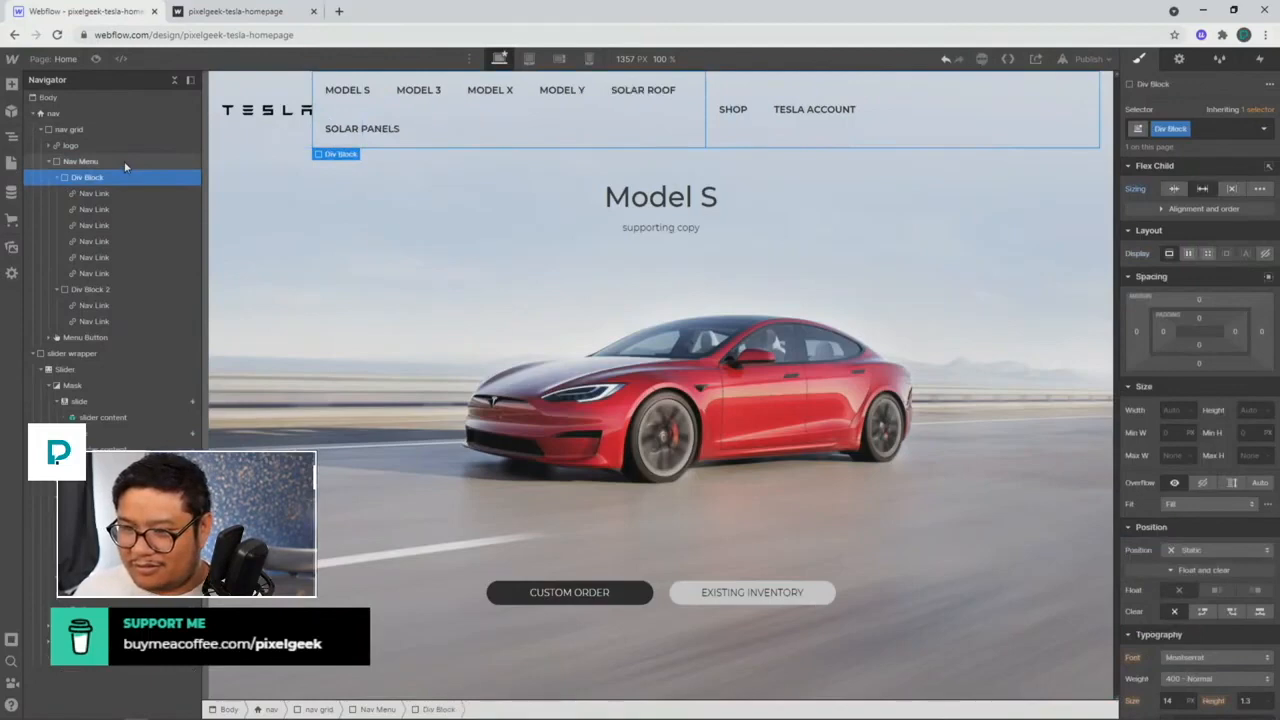
{"action": "left_click", "coordinate": [96, 131]}
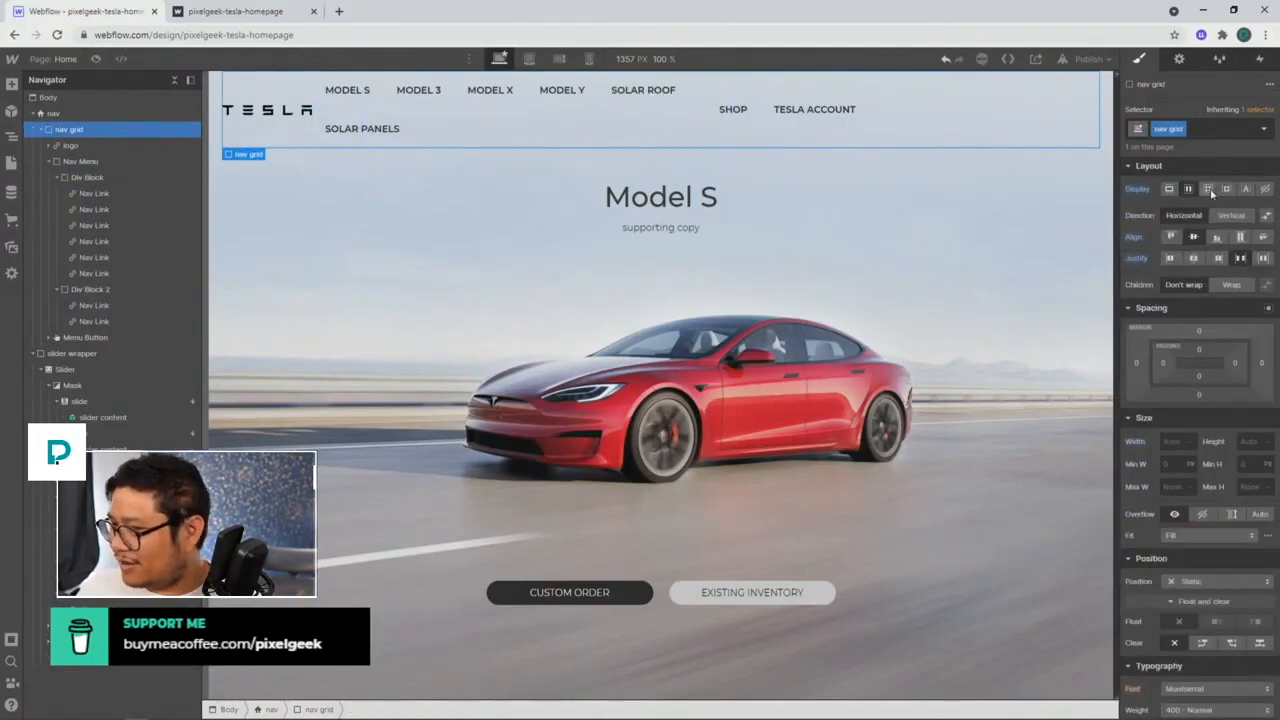
Step: Turn the nav grid into a three-column grid sized 20vw, 1fr and 20vw
{"action": "left_click", "coordinate": [1209, 190]}
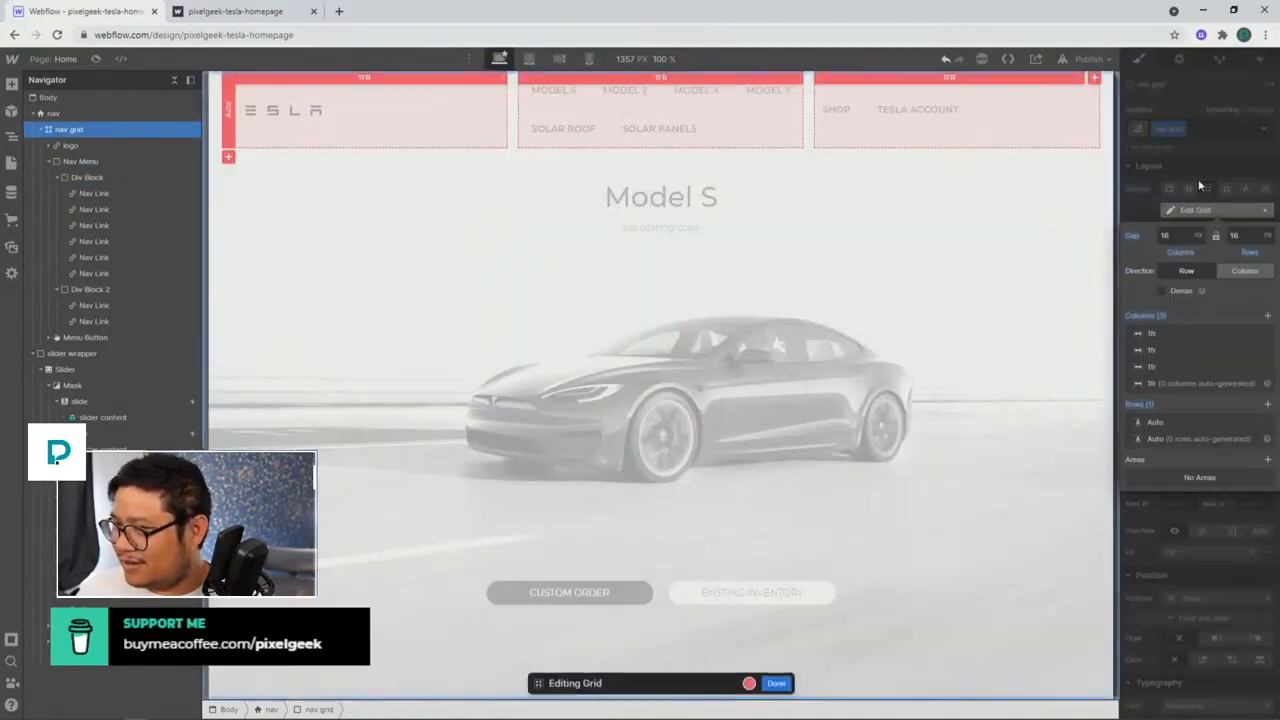
{"action": "left_click", "coordinate": [361, 78]}
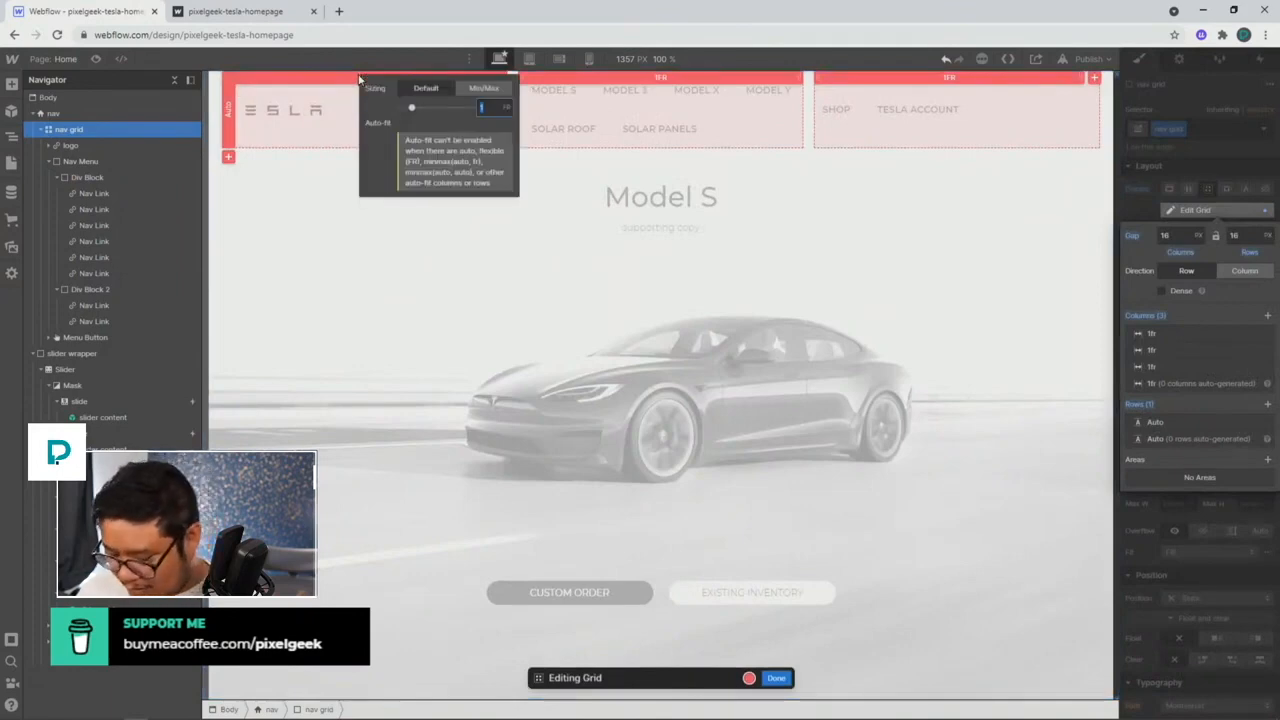
{"action": "type", "text": "20vw"}
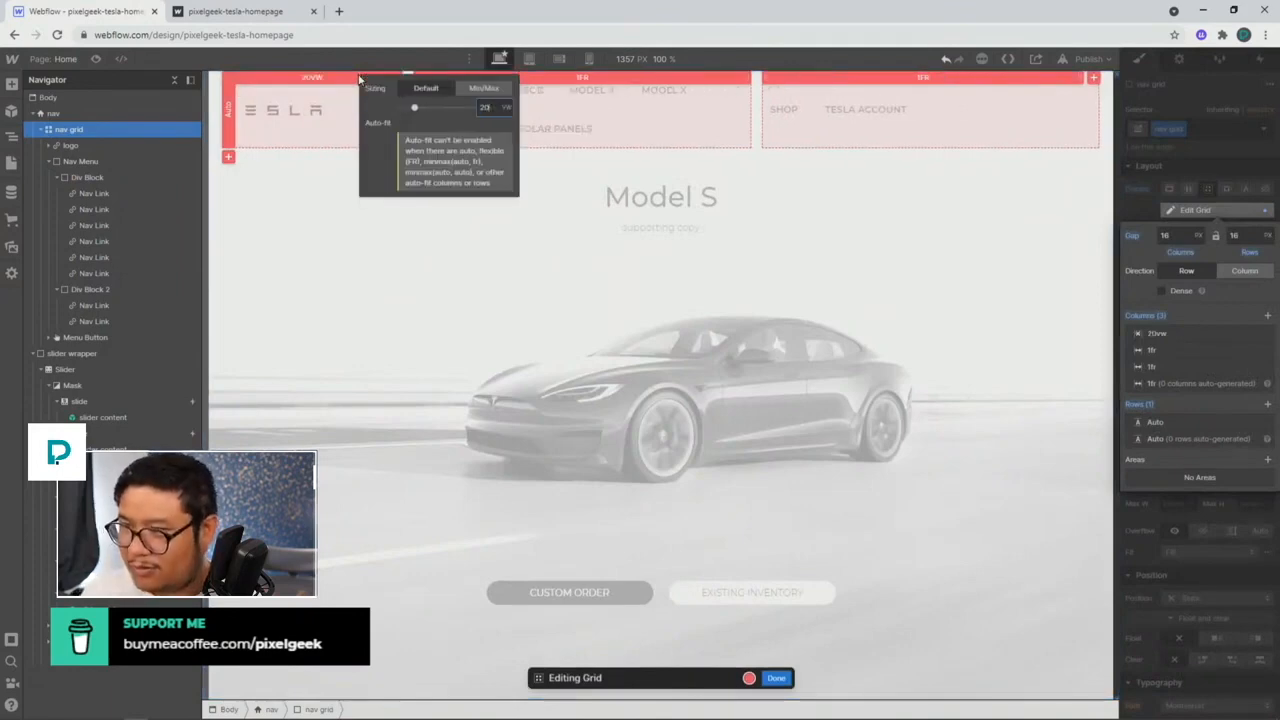
{"action": "left_click", "coordinate": [588, 80]}
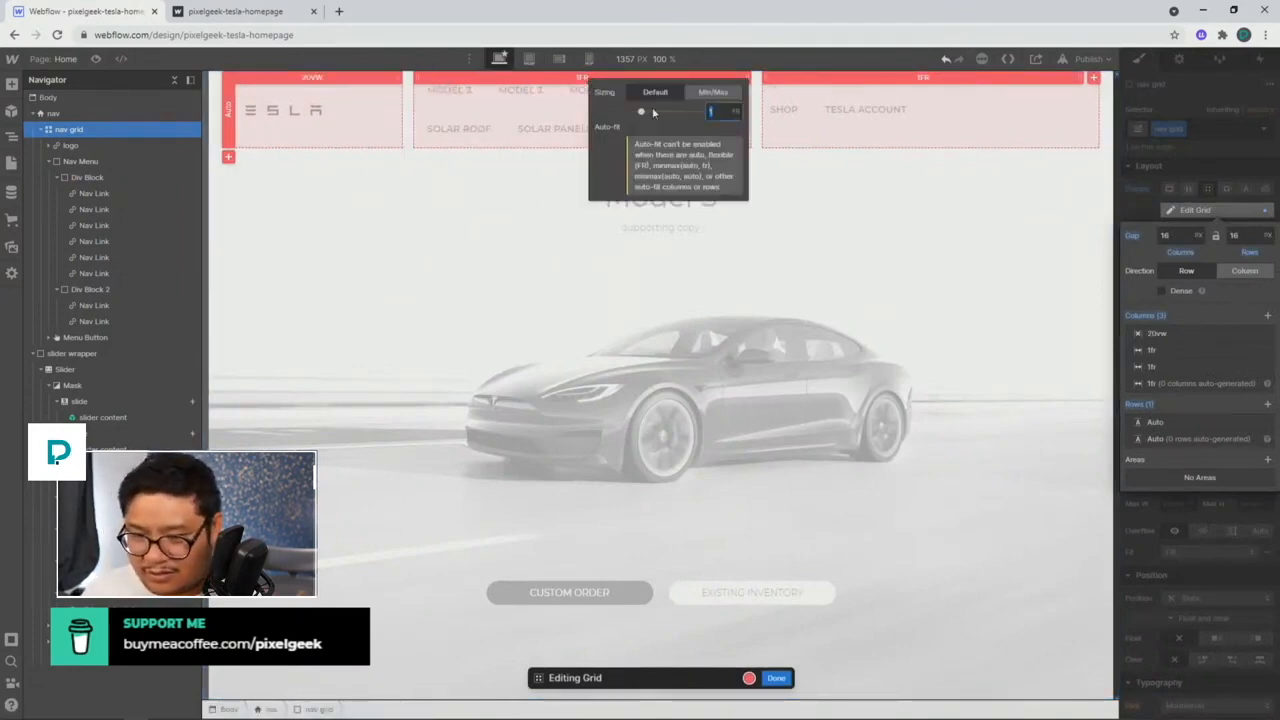
{"action": "left_click", "coordinate": [919, 80]}
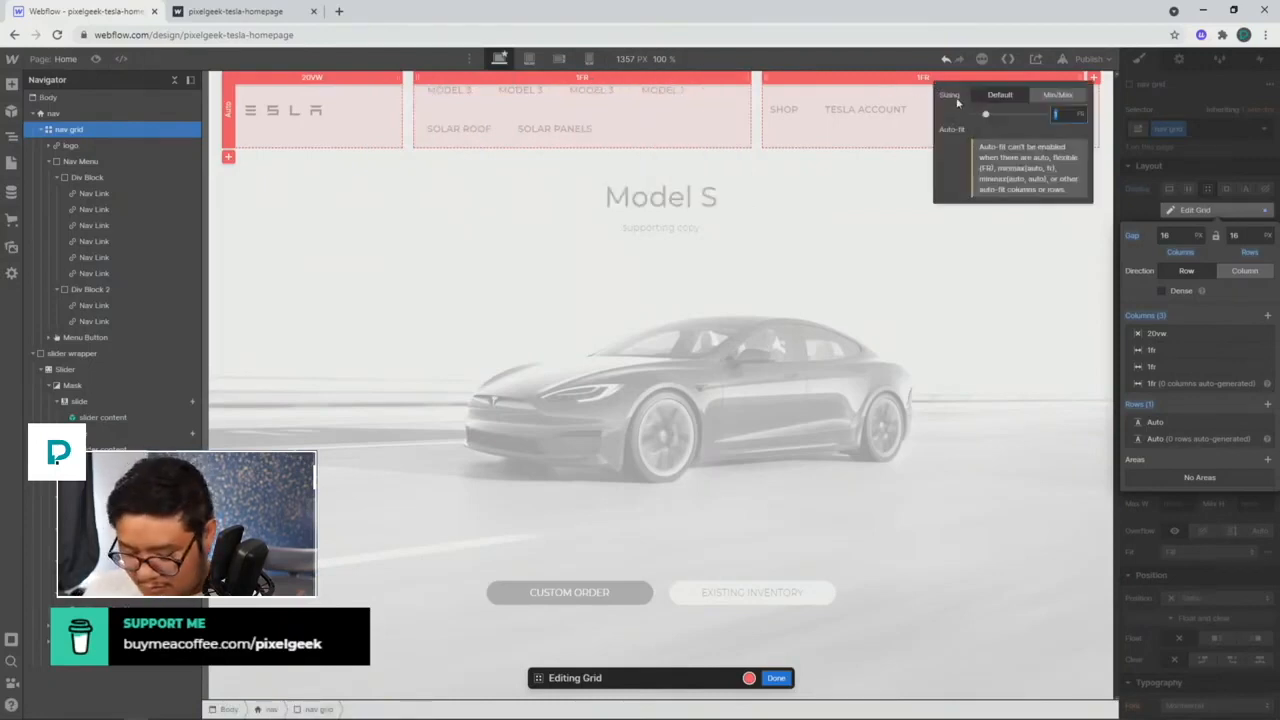
{"action": "type", "text": "20vw"}
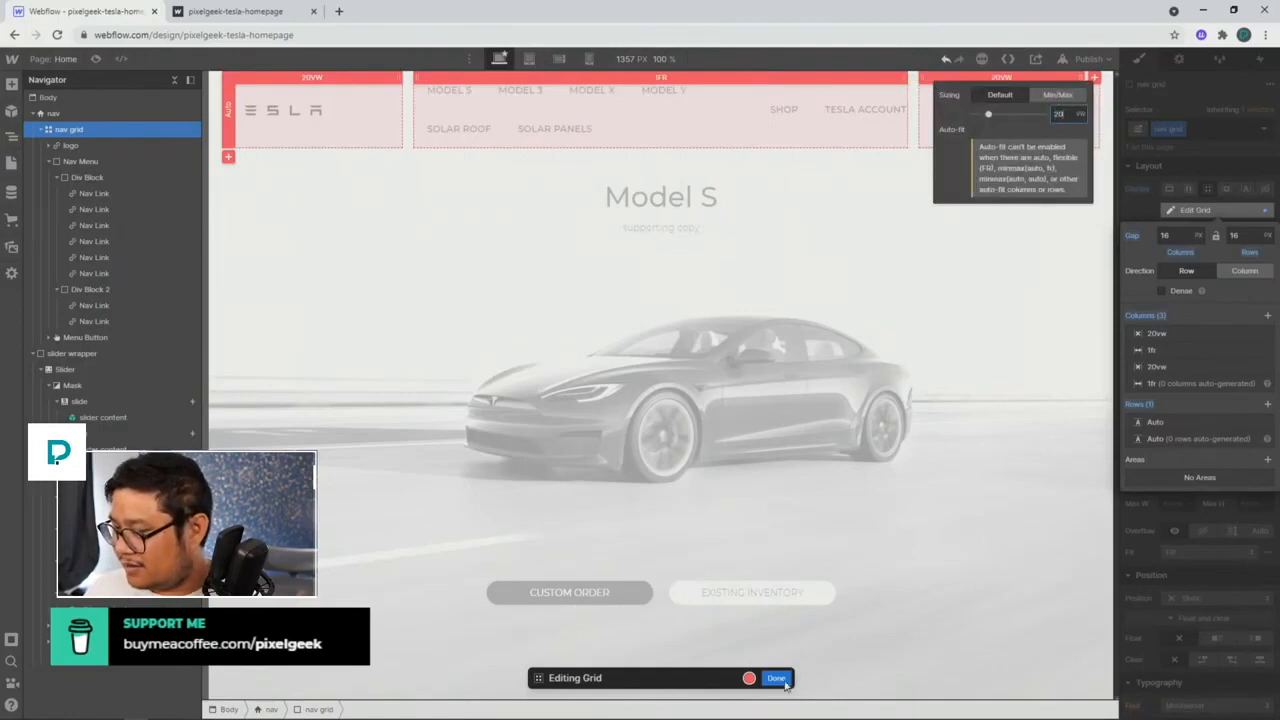
{"action": "left_click", "coordinate": [785, 683]}
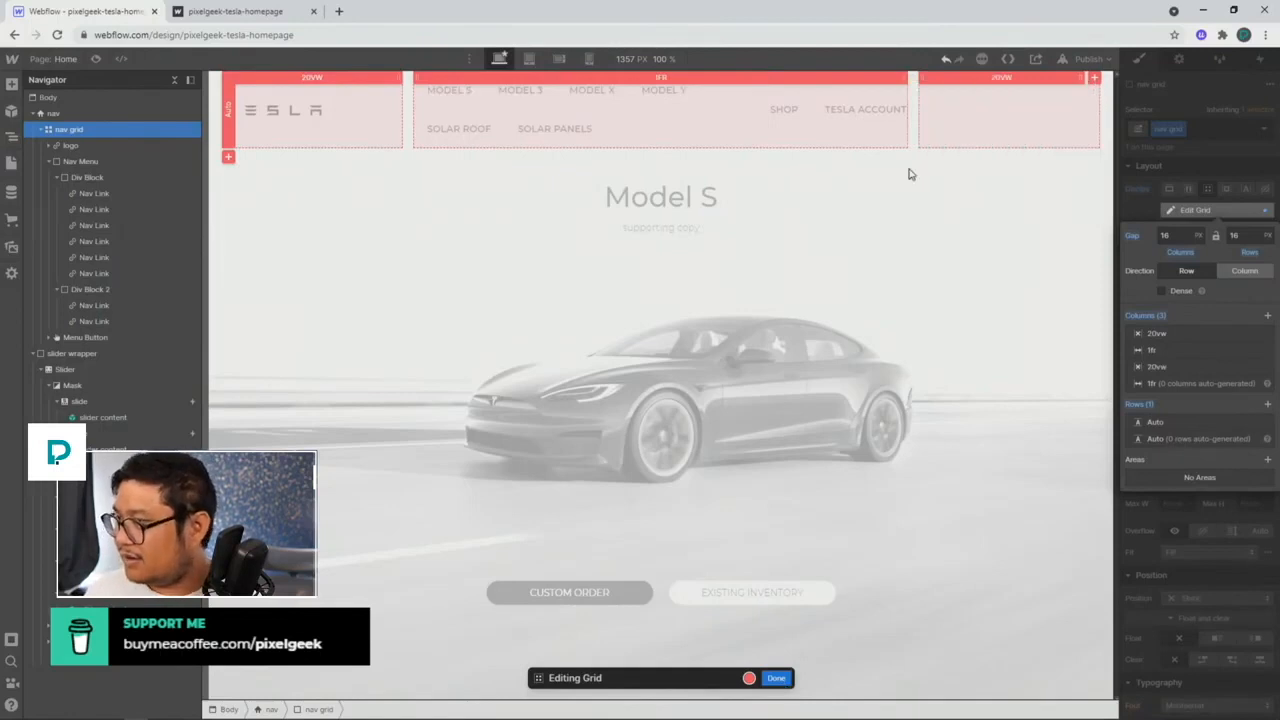
{"action": "left_click", "coordinate": [775, 678]}
Step: Stop Div Block 2 (SHOP, TESLA ACCOUNT) from growing and test the navbar at narrower widths
{"action": "left_click", "coordinate": [716, 132]}
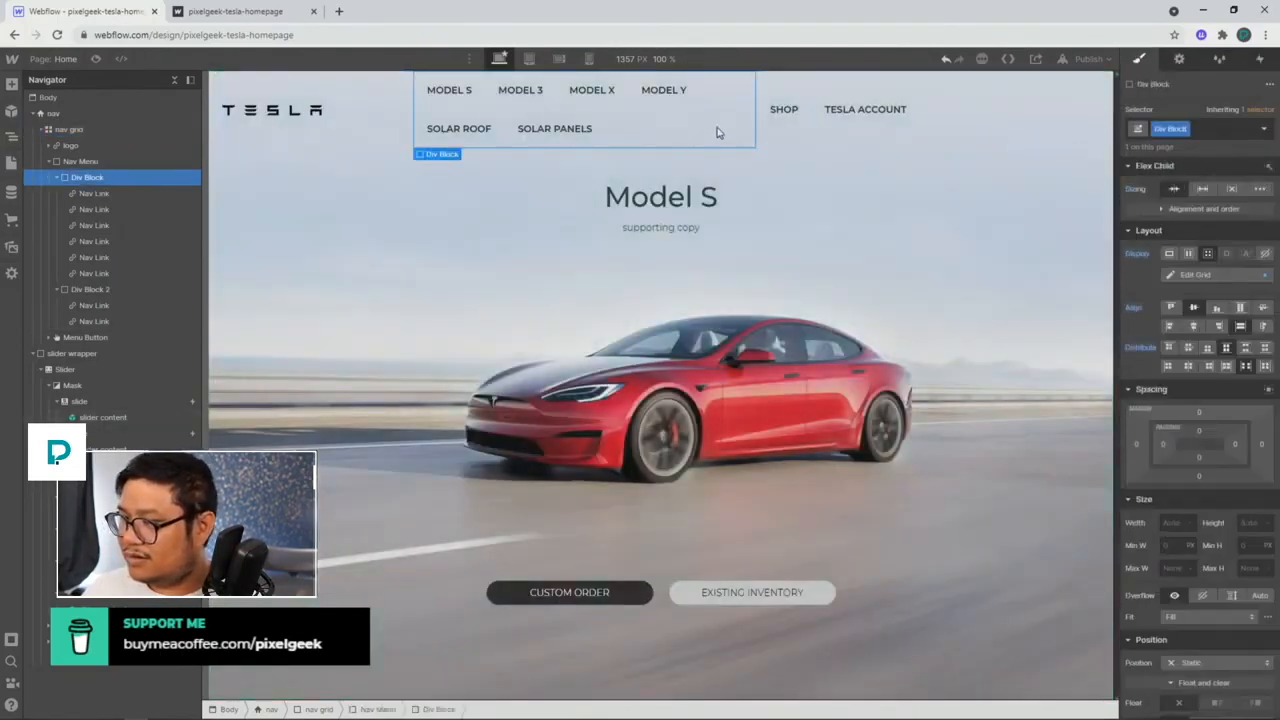
{"action": "left_click", "coordinate": [779, 146]}
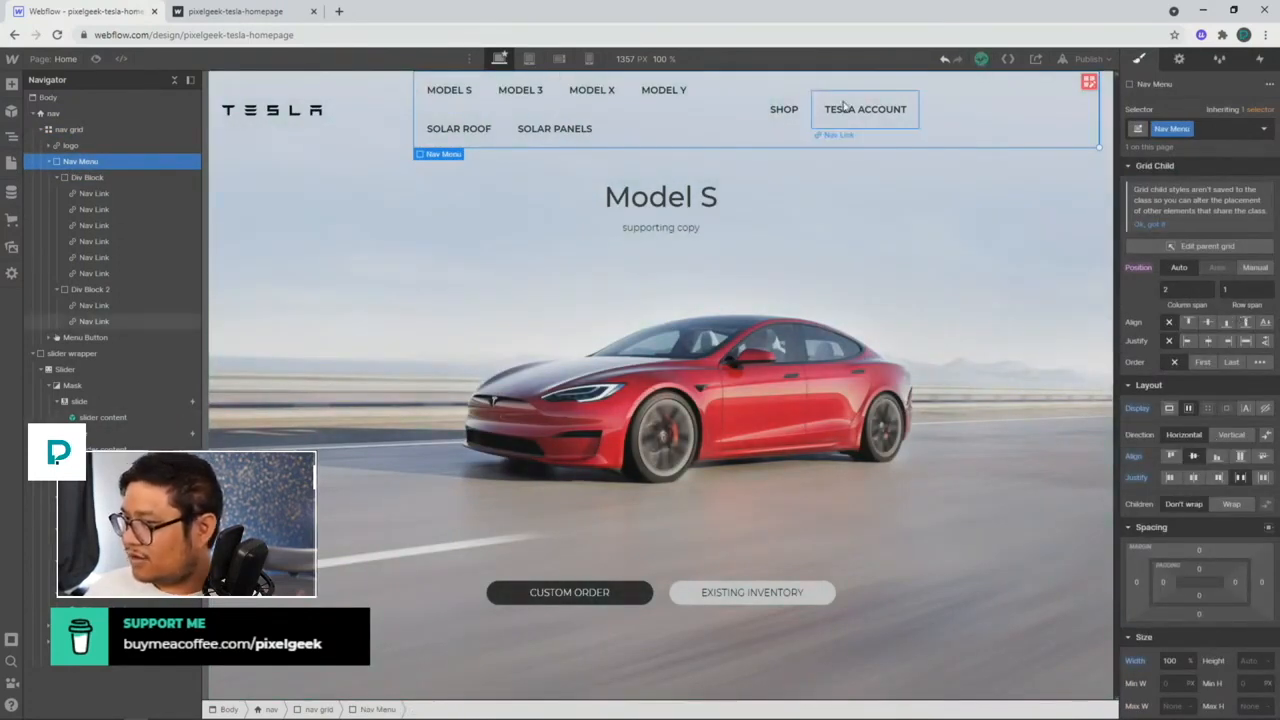
{"action": "left_click", "coordinate": [88, 177]}
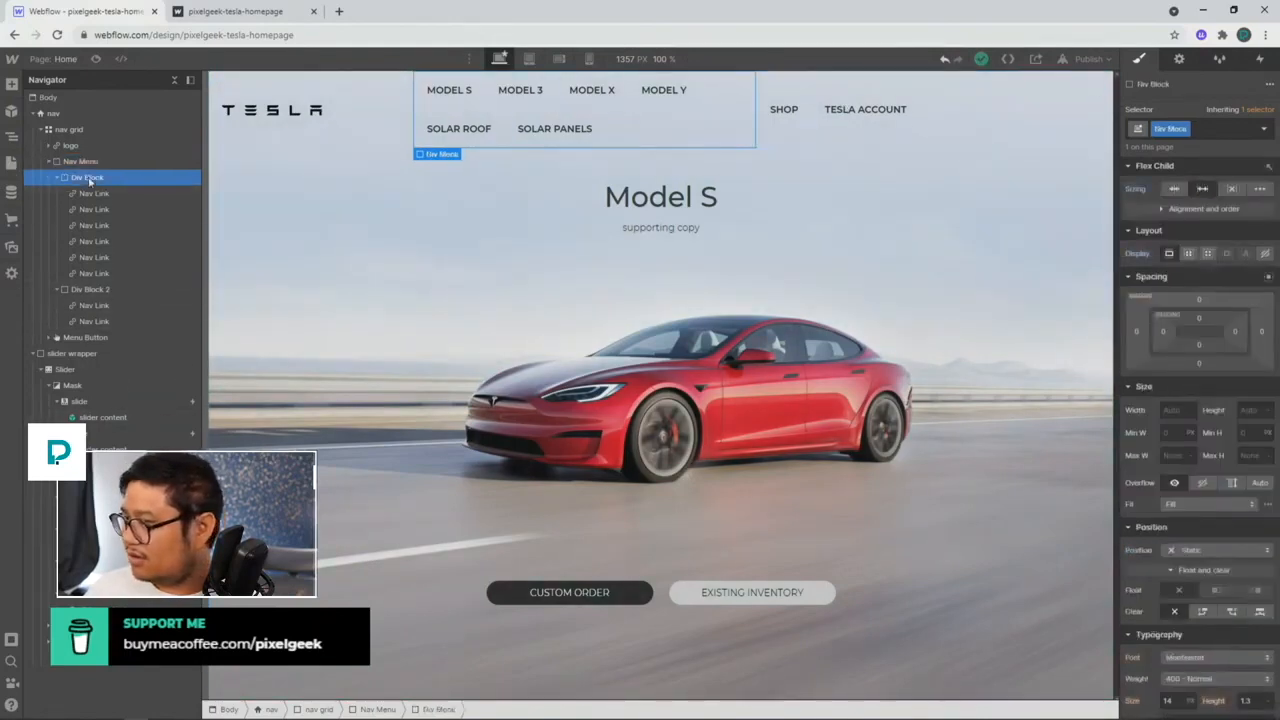
{"action": "left_click", "coordinate": [88, 289]}
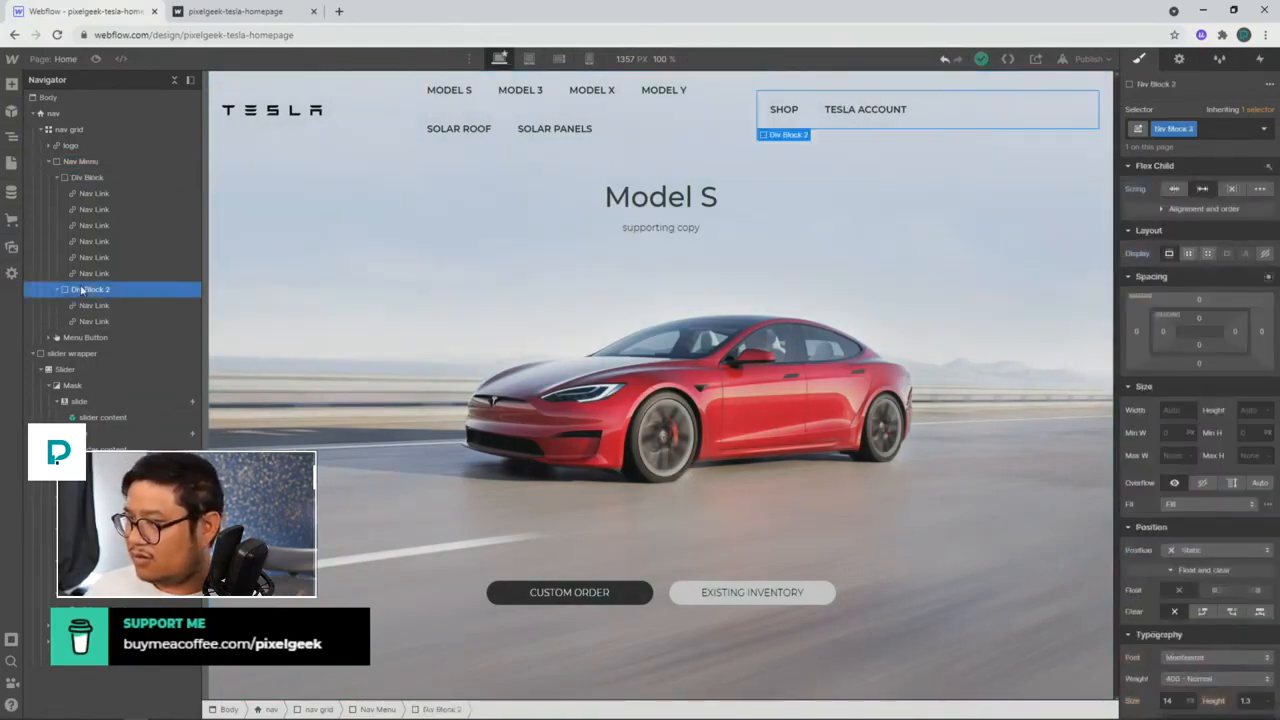
{"action": "left_click", "coordinate": [1172, 212]}
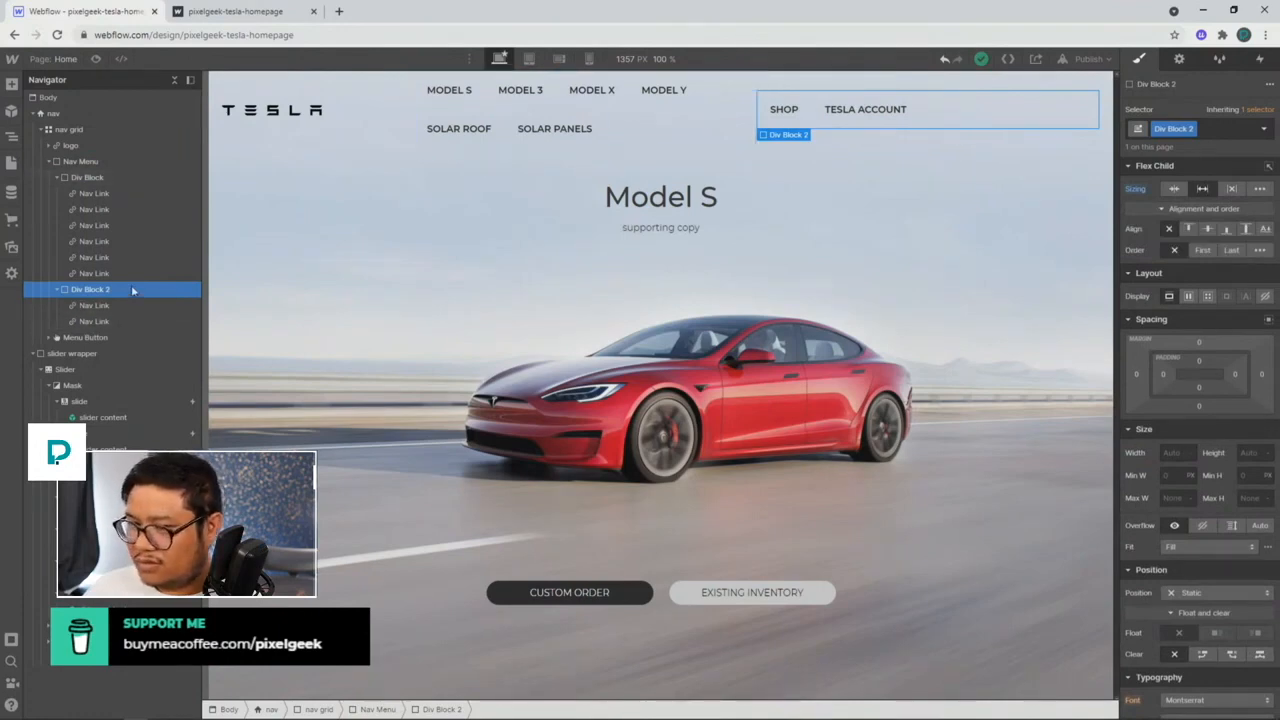
{"action": "left_click", "coordinate": [1134, 190], "text": "alt"}
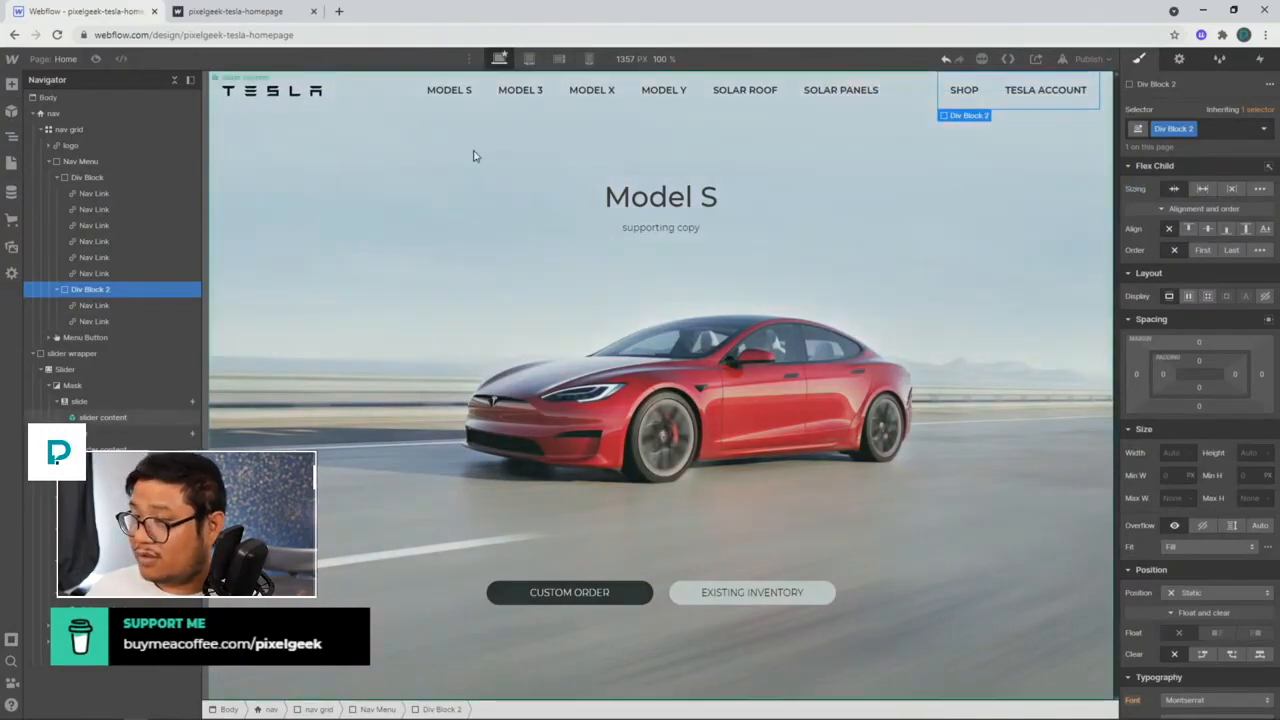
{"action": "left_click_drag", "start_coordinate": [1112, 147], "coordinate": [1148, 146]}
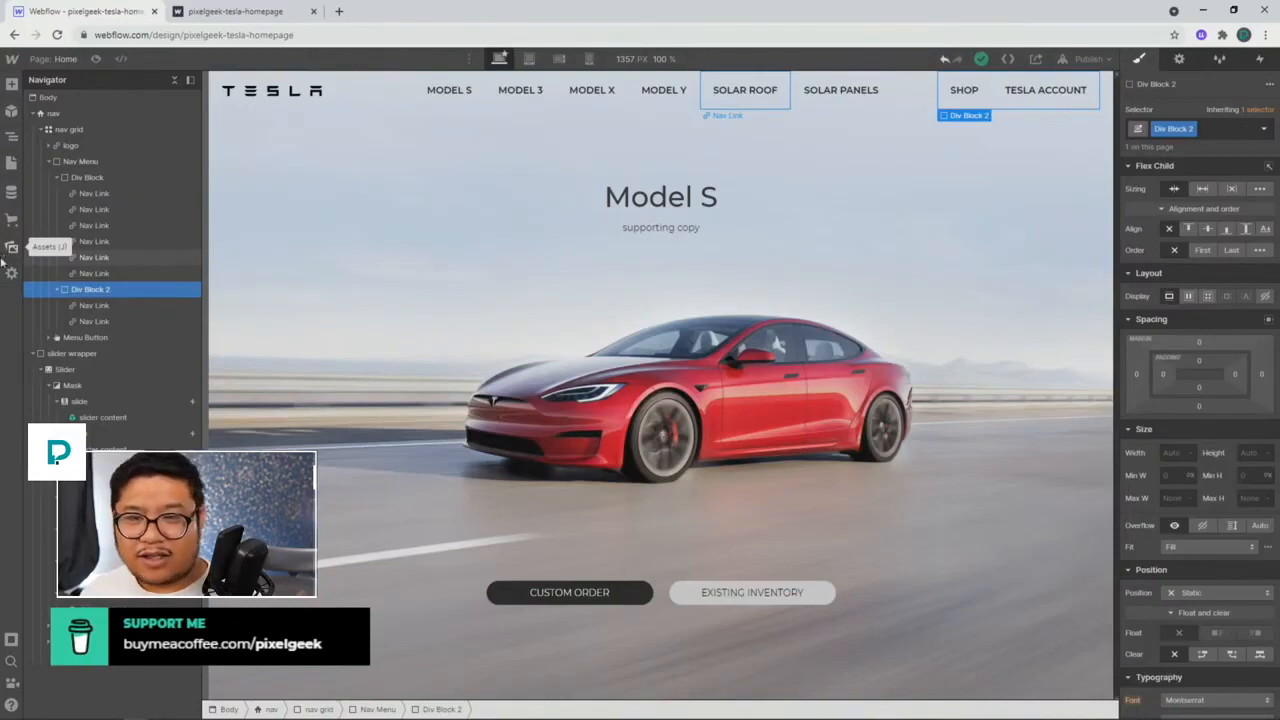
Step: Load the shared Webflow preview link in a new tab and leave preview mode
{"action": "left_click", "coordinate": [338, 11]}
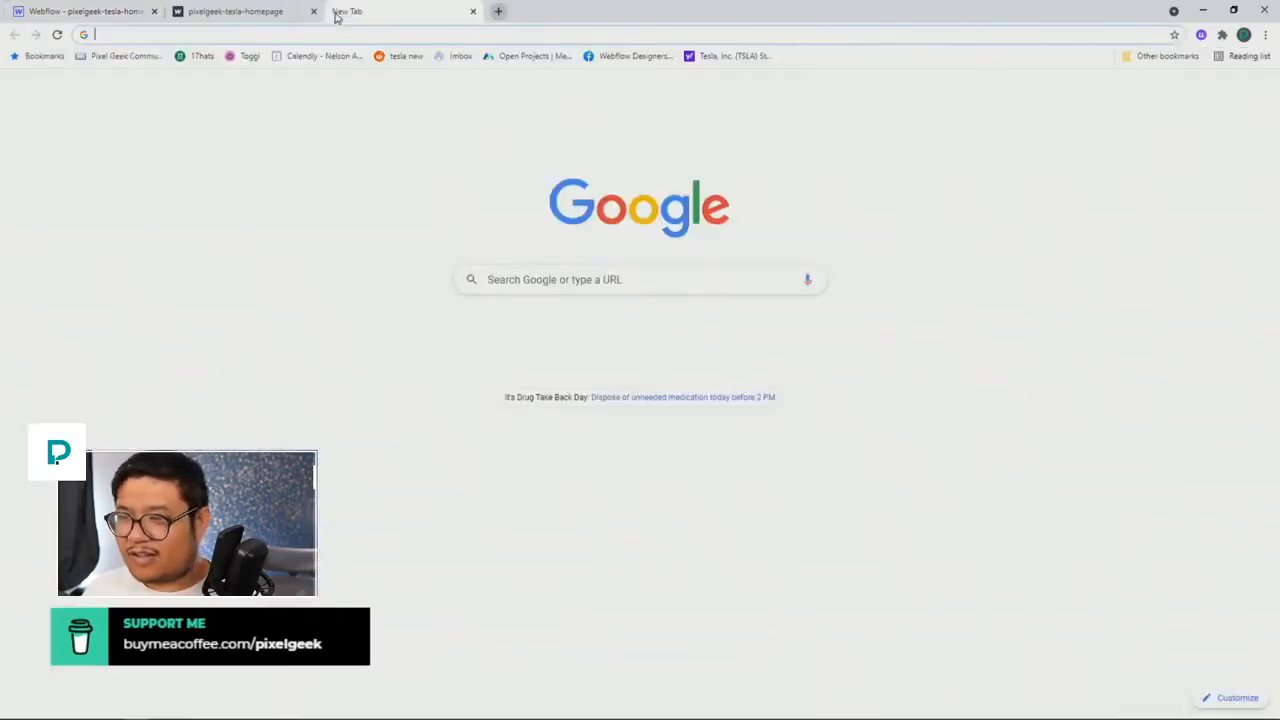
{"action": "key", "text": "Return"}
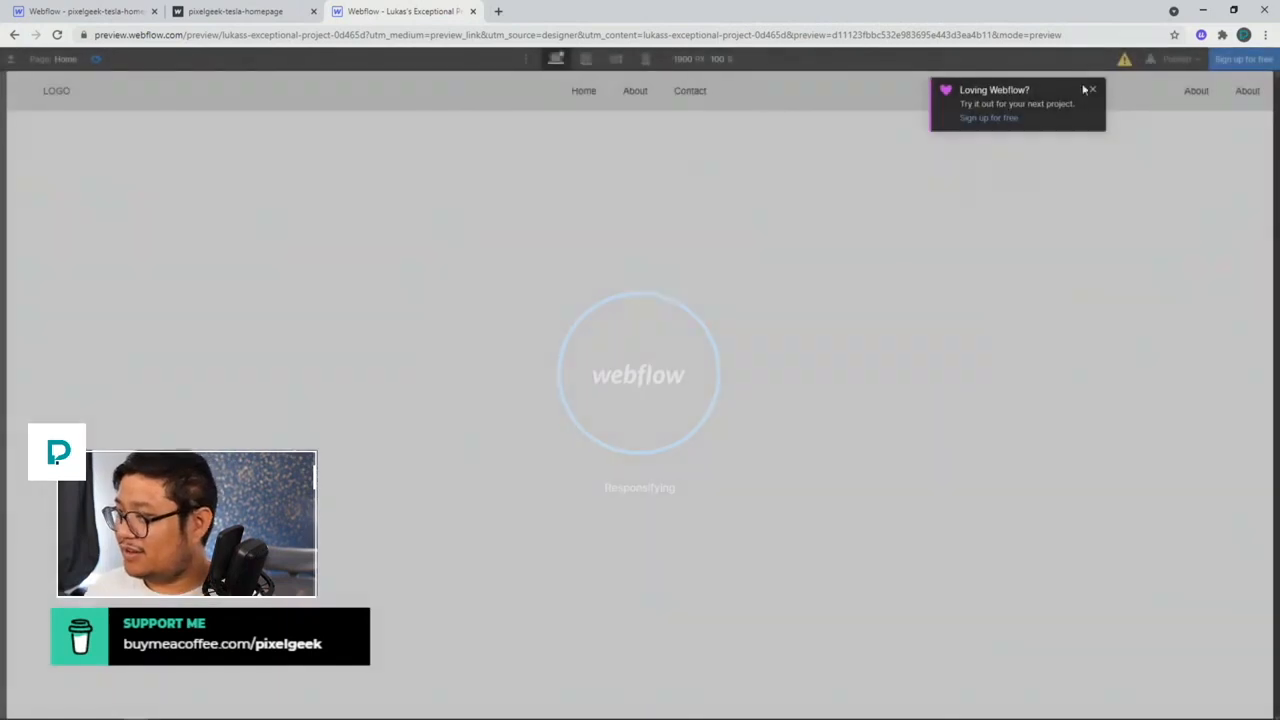
{"action": "left_click", "coordinate": [1091, 89]}
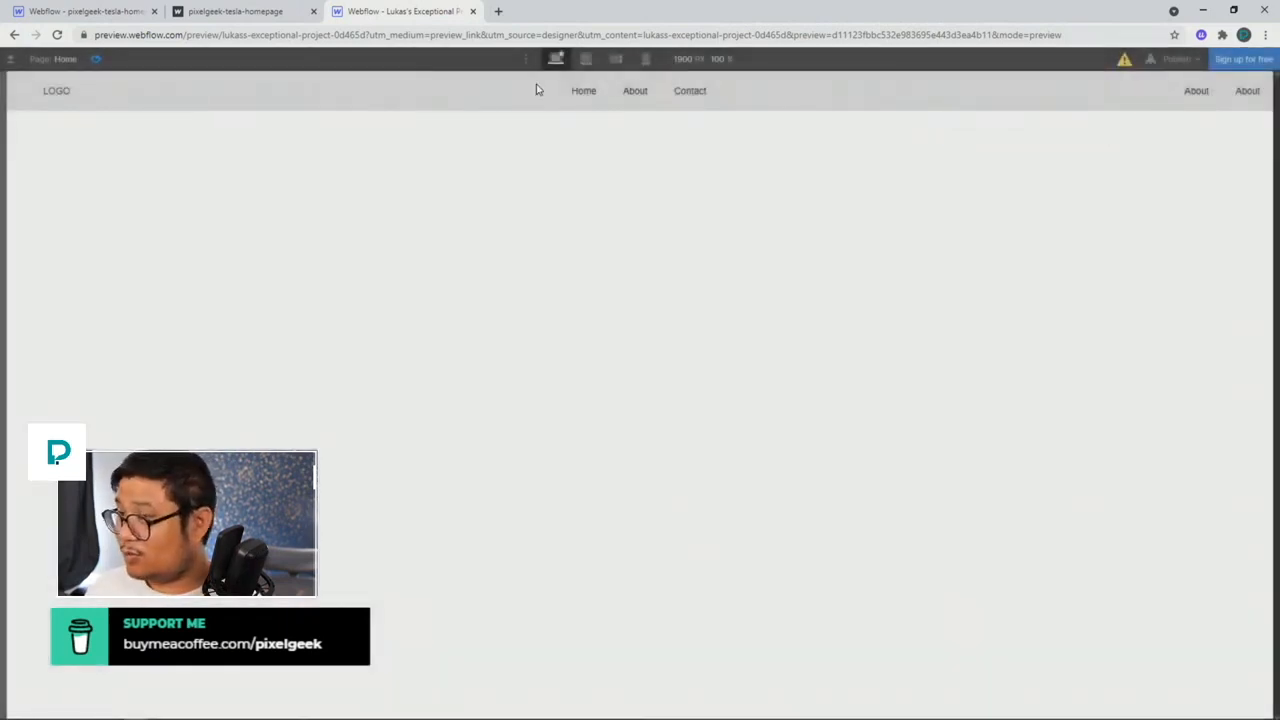
{"action": "left_click", "coordinate": [96, 59]}
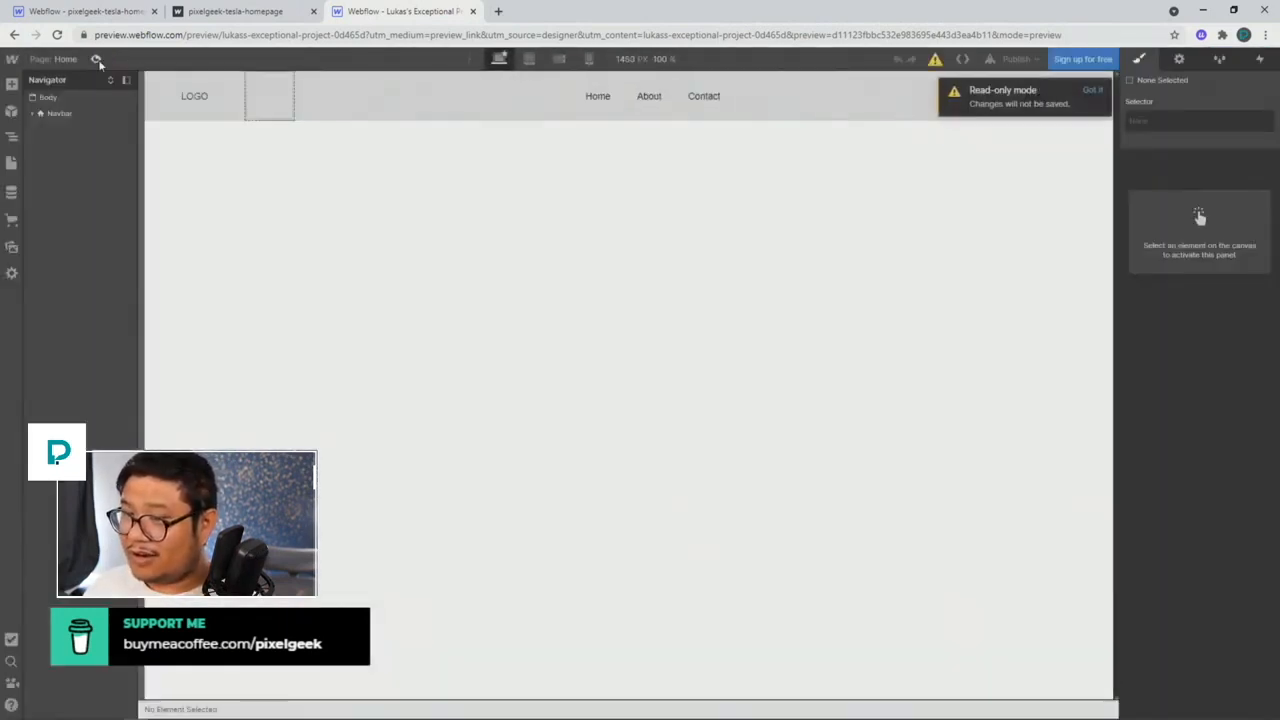
Step: Try centring Div Block 3's items, dismiss the read-only notice, and expand Div Block 3
{"action": "left_click", "coordinate": [351, 100]}
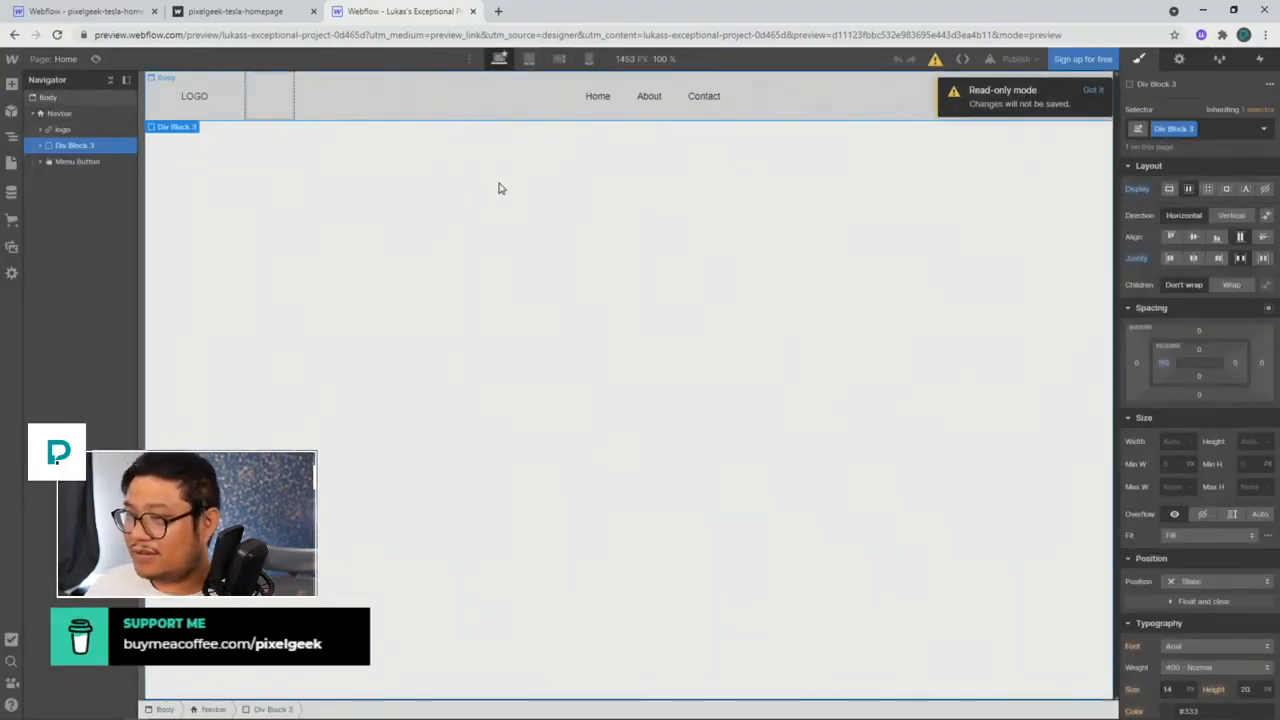
{"action": "left_click", "coordinate": [1192, 238]}
{"action": "left_click", "coordinate": [1240, 258]}
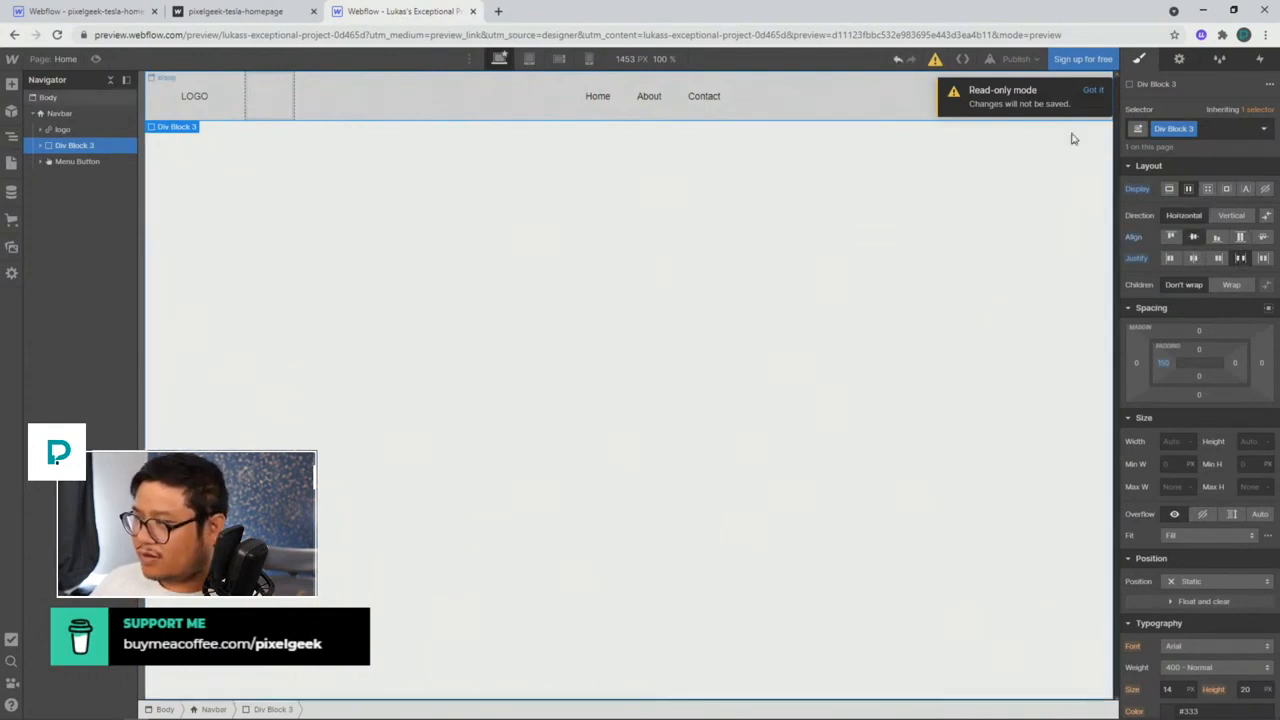
{"action": "left_click", "coordinate": [1093, 90]}
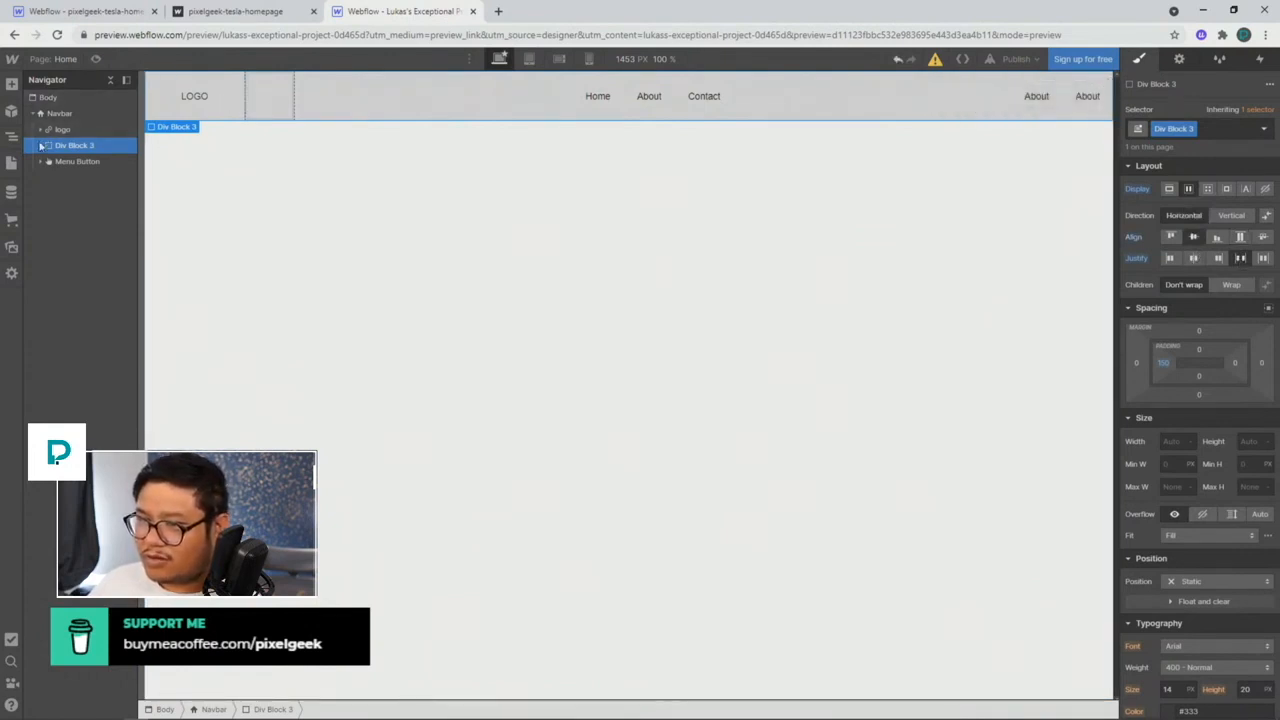
{"action": "left_click", "coordinate": [40, 146]}
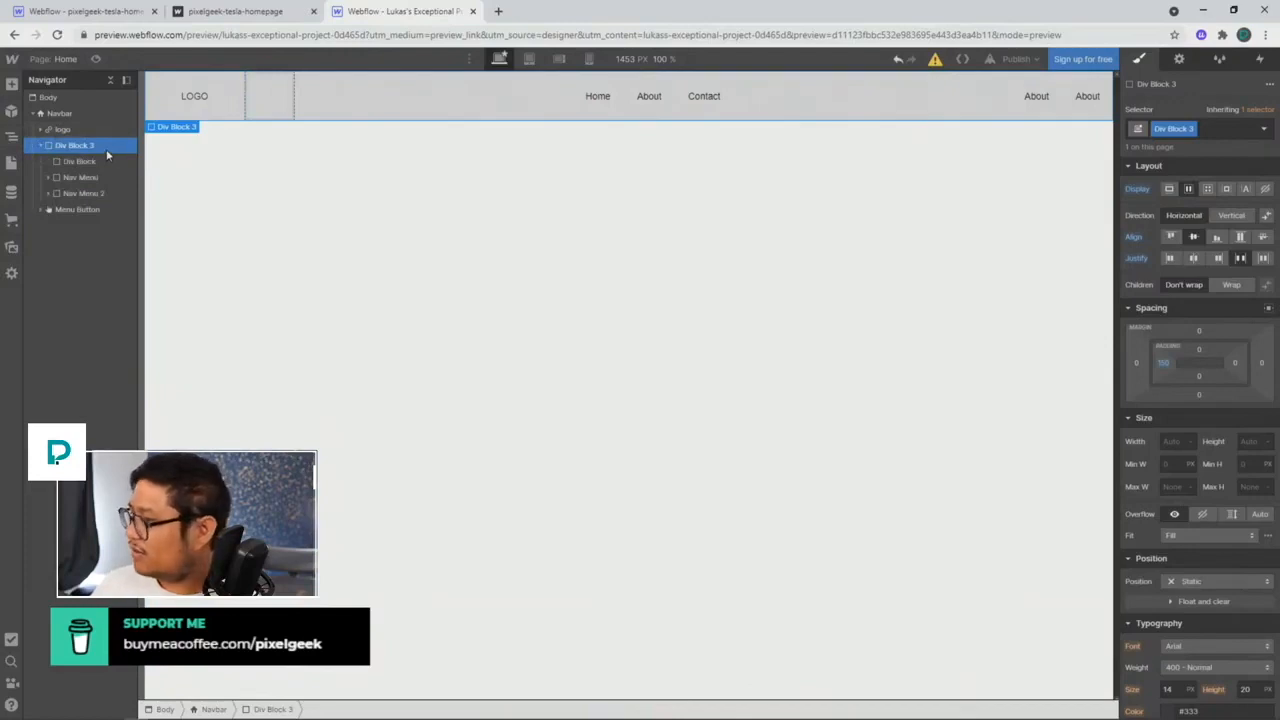
Step: Inspect the reference Navbar, logo and Div Block 3 style and positioning settings
{"action": "left_click", "coordinate": [62, 113]}
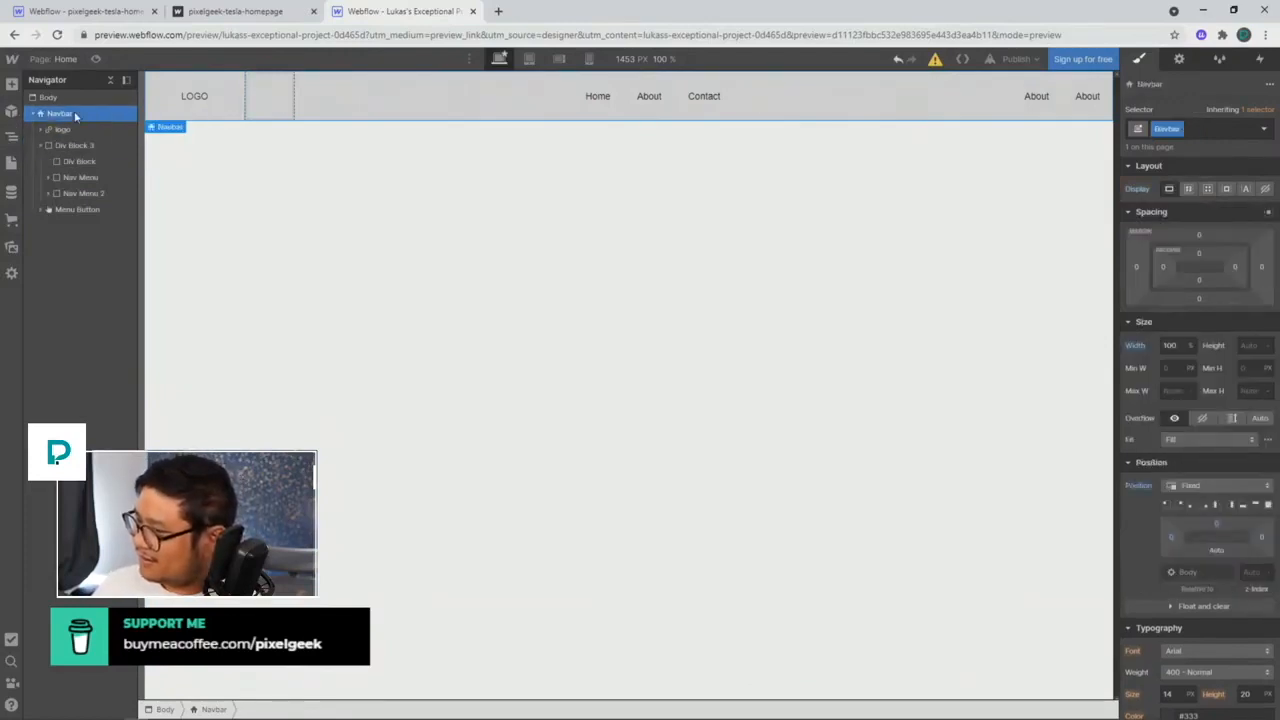
{"action": "left_click", "coordinate": [72, 129]}
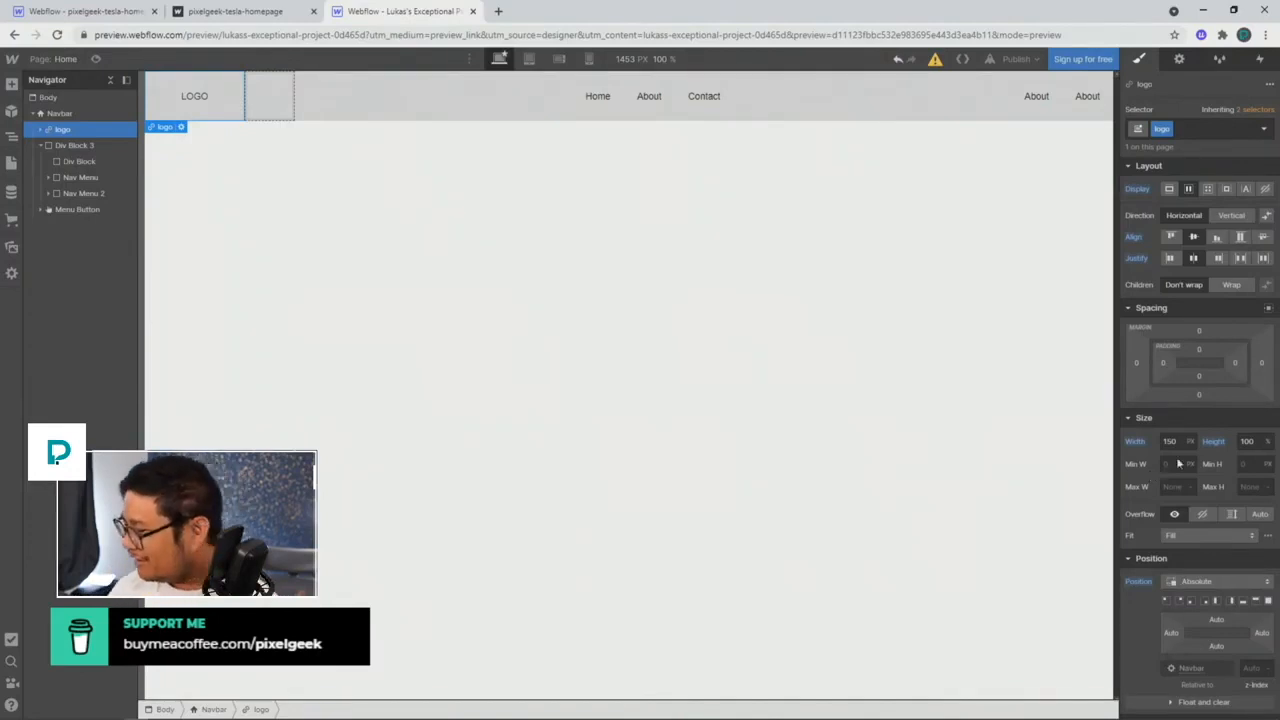
{"action": "scroll", "coordinate": [1214, 568], "scroll_direction": "down", "scroll_amount": 5}
{"action": "scroll", "coordinate": [1214, 568], "scroll_direction": "down", "scroll_amount": 2}
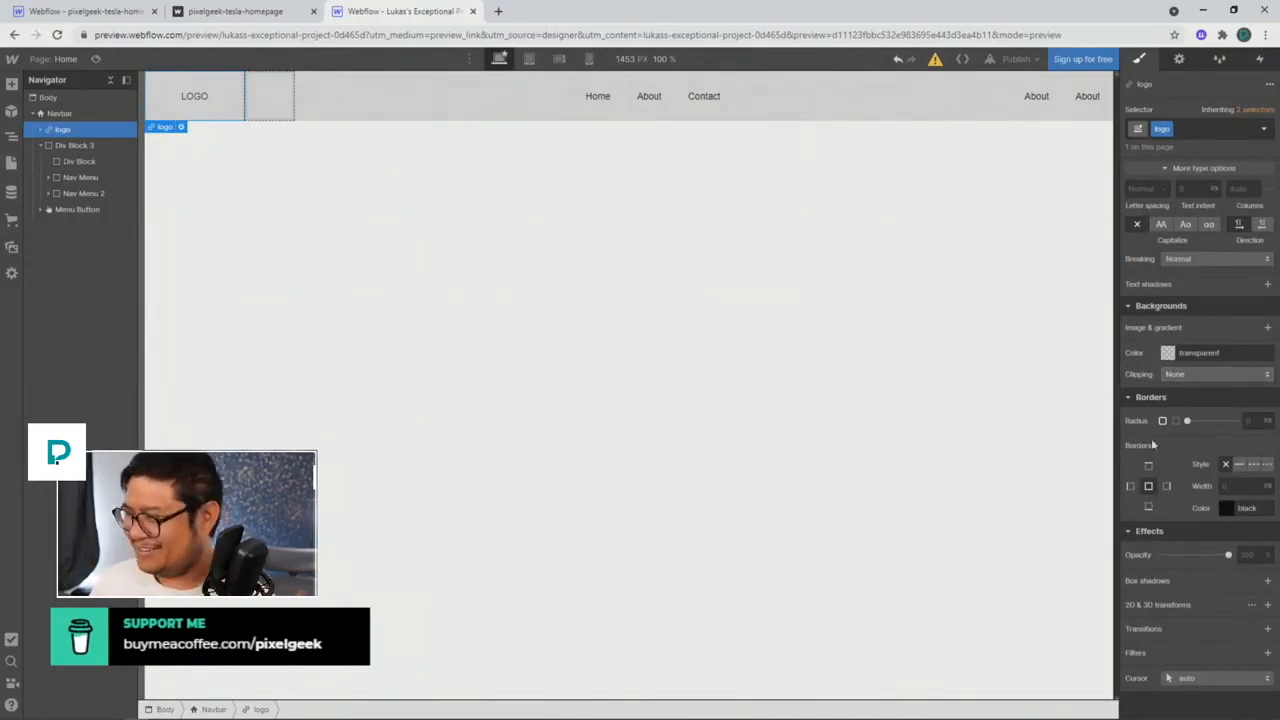
{"action": "scroll", "coordinate": [1200, 493], "scroll_direction": "up", "scroll_amount": 4}
{"action": "scroll", "coordinate": [1200, 493], "scroll_direction": "up", "scroll_amount": 2}
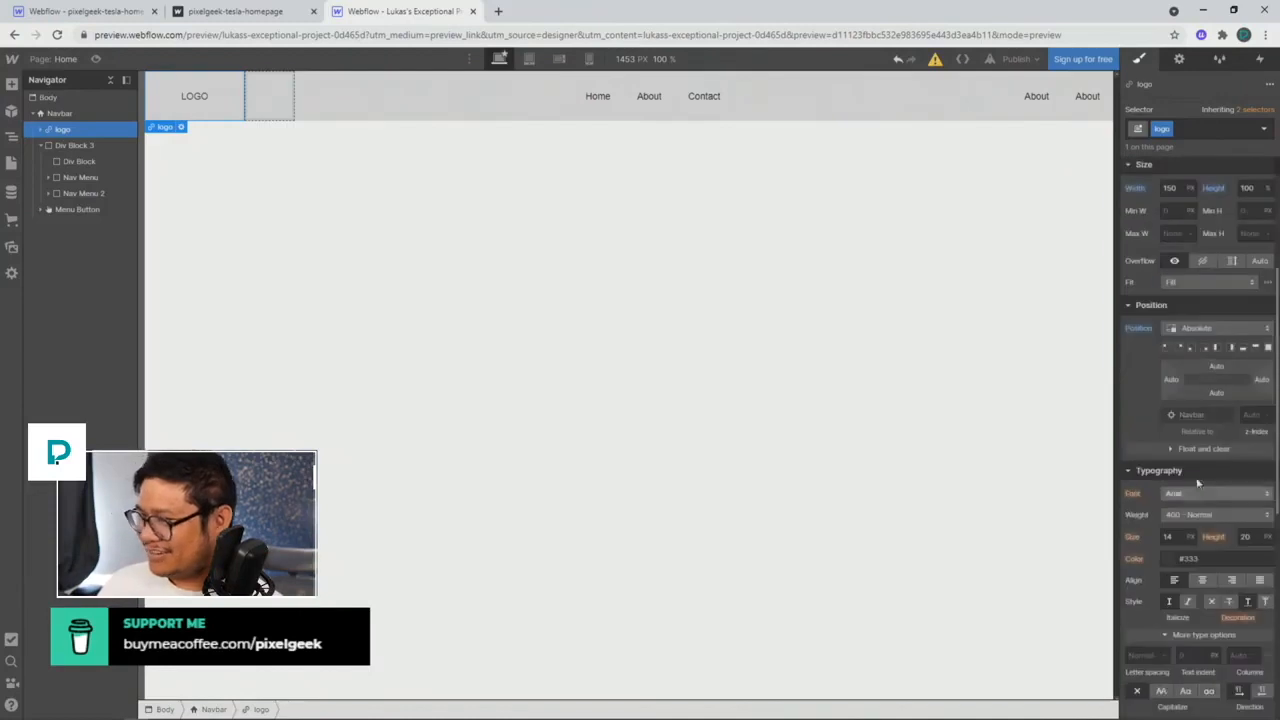
{"action": "left_click", "coordinate": [62, 115]}
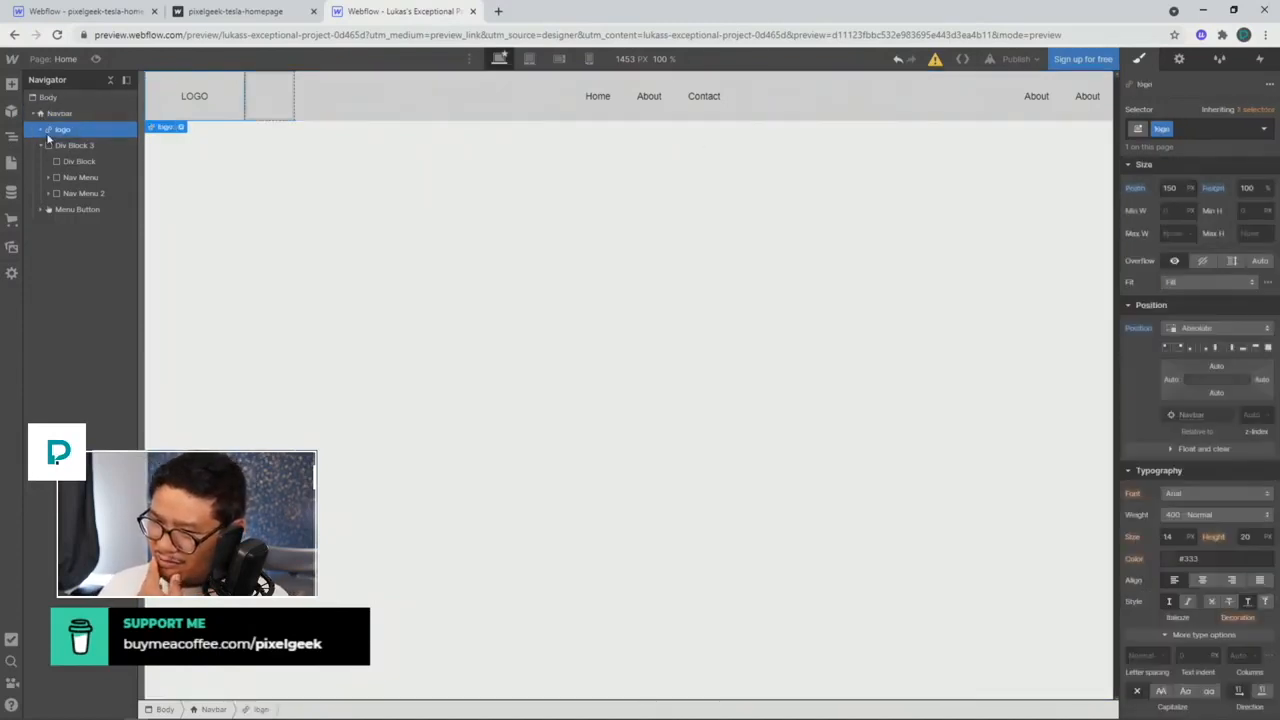
{"action": "left_click", "coordinate": [50, 146]}
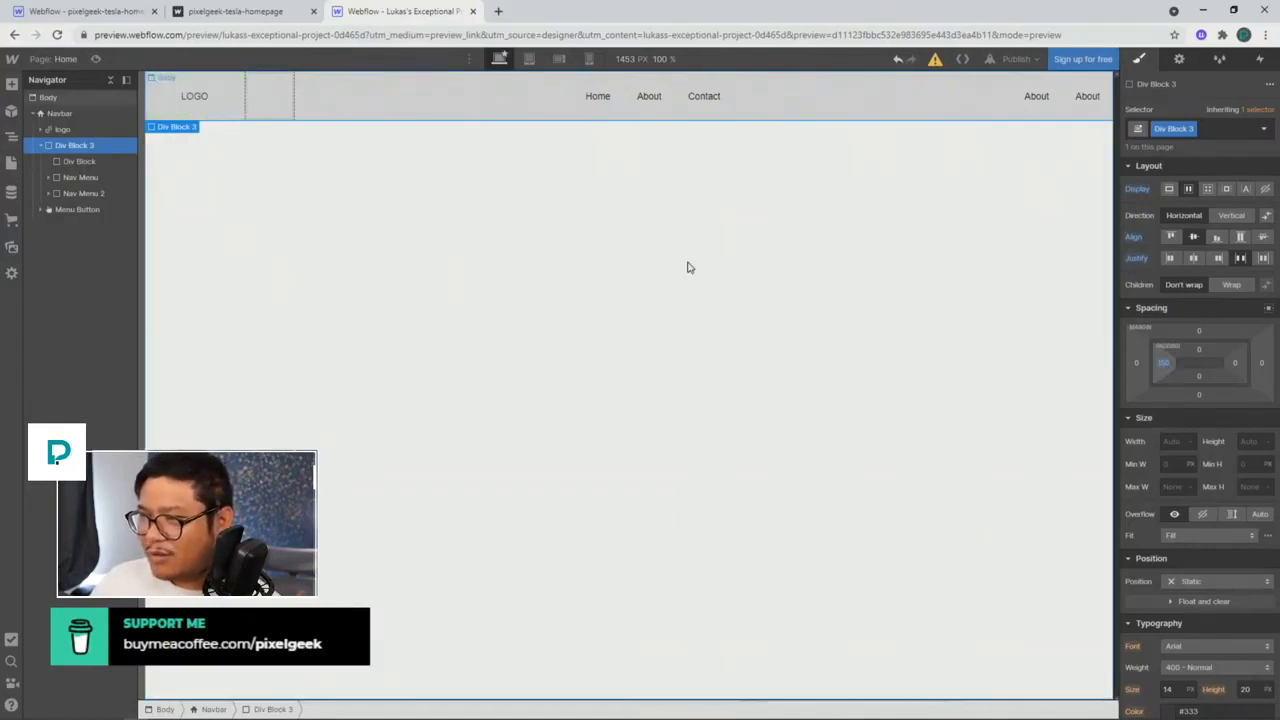
Step: Test deleting the empty Div Block beside LOGO, undo, then inspect Nav Menu and Nav Menu 2
{"action": "left_click", "coordinate": [271, 97]}
{"action": "key", "text": "Delete"}
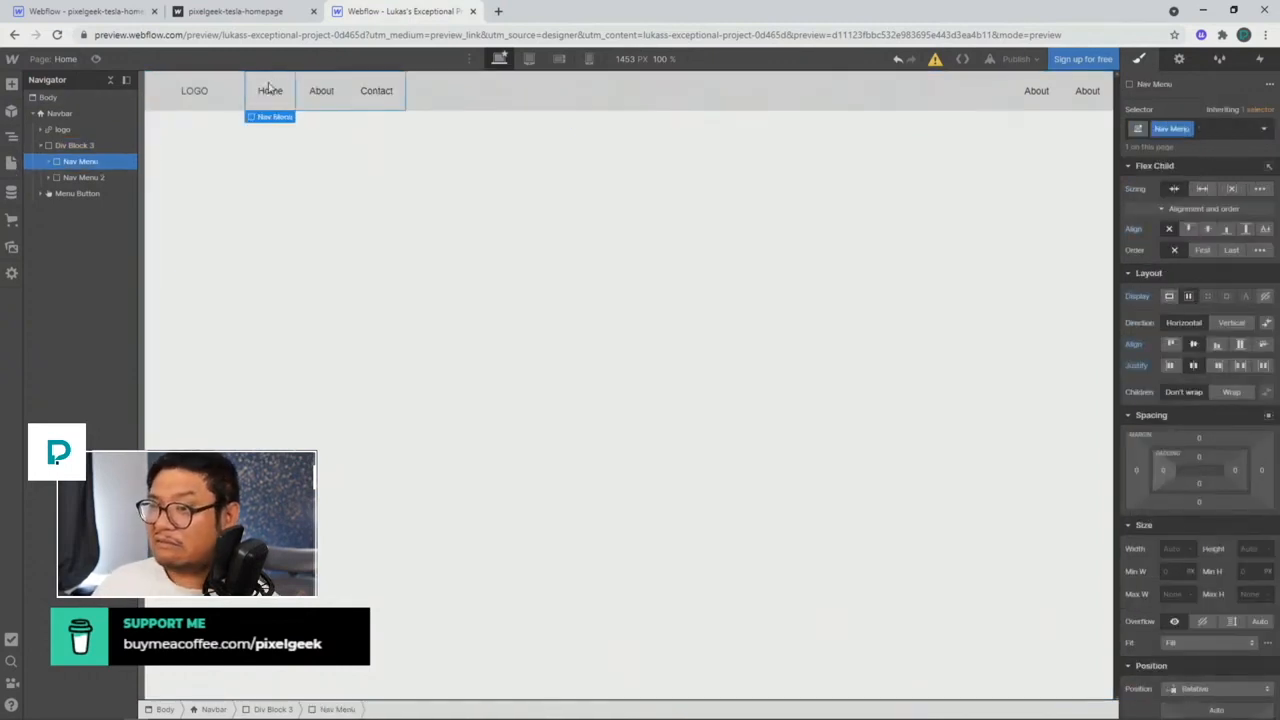
{"action": "key", "text": "ctrl+z"}
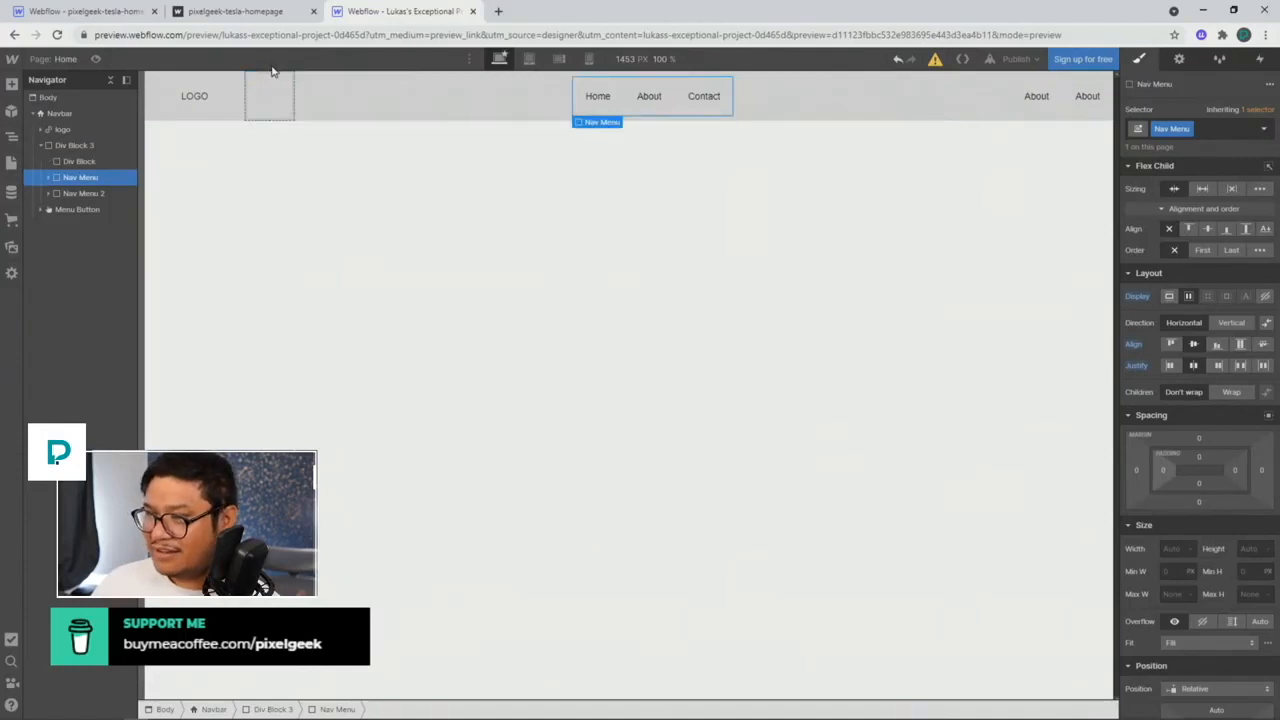
{"action": "left_click", "coordinate": [87, 147]}
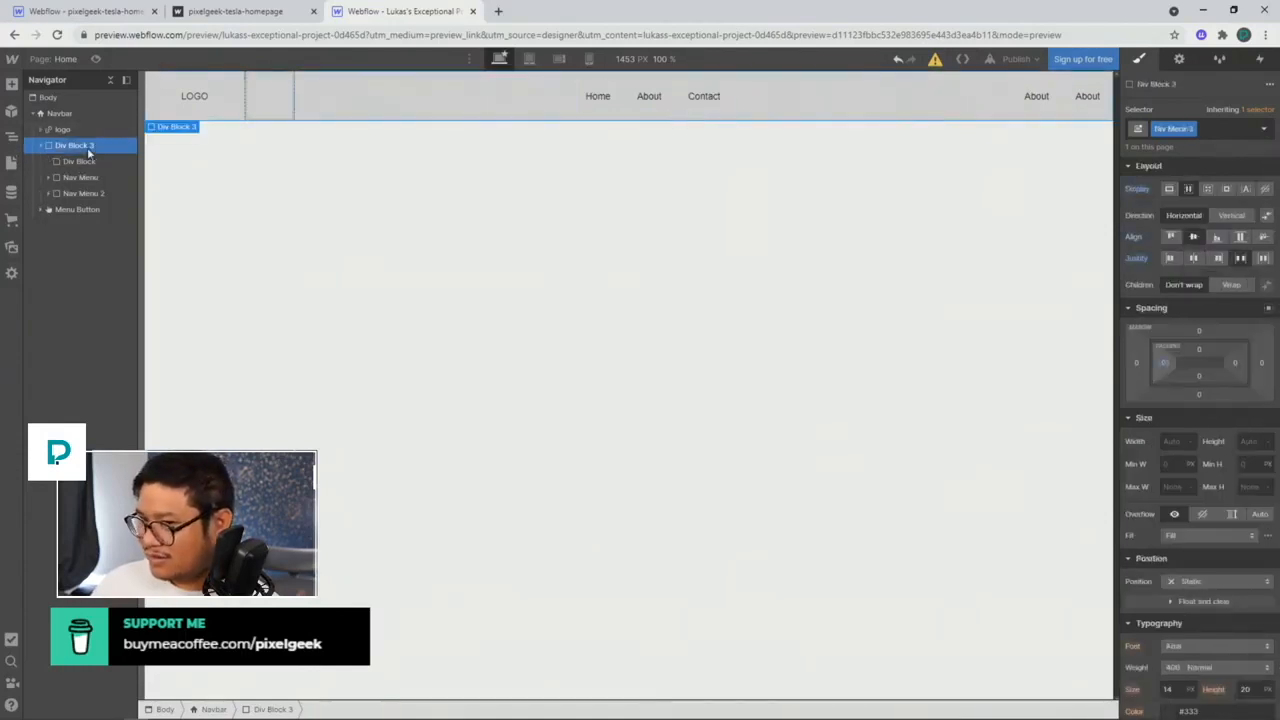
{"action": "left_click", "coordinate": [83, 178]}
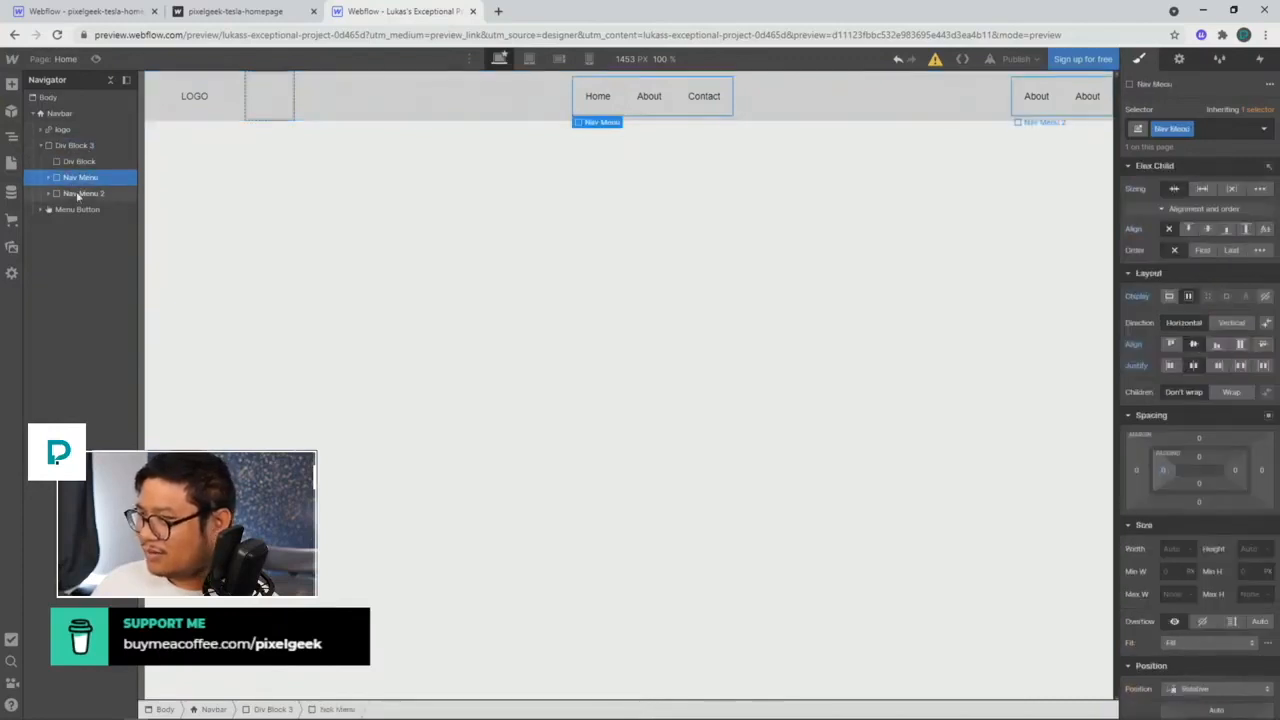
{"action": "left_click", "coordinate": [78, 194]}
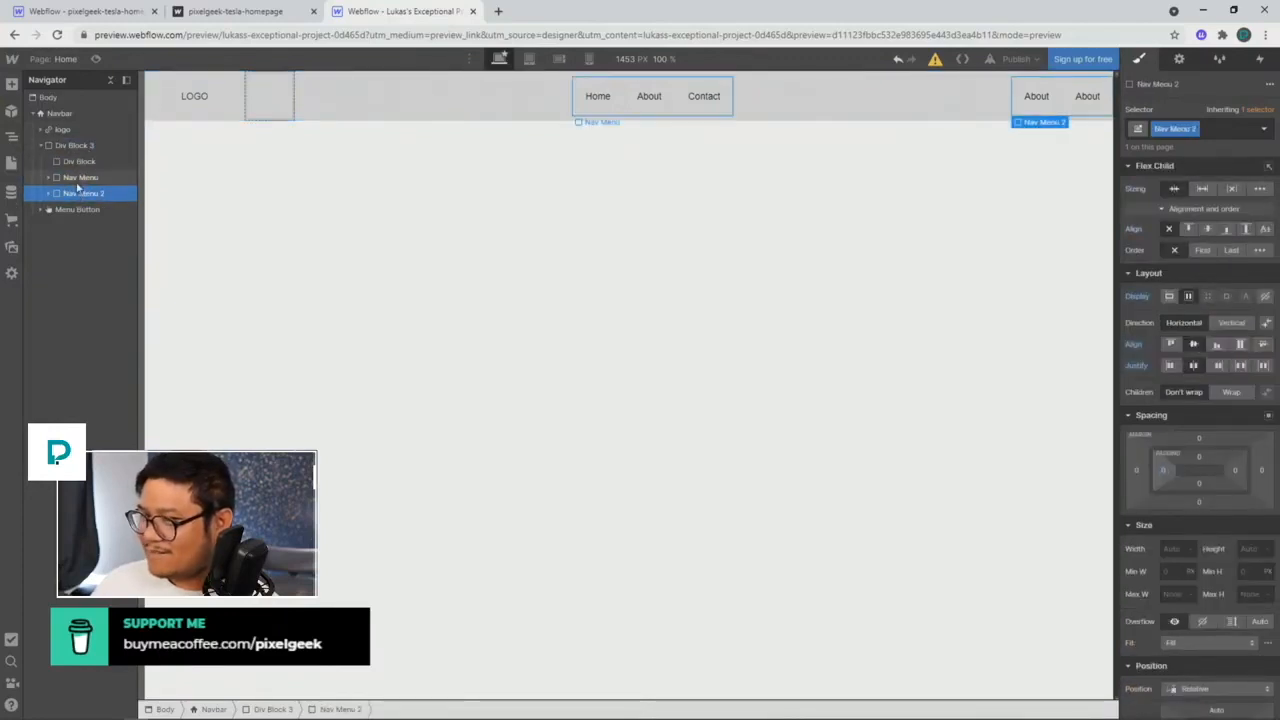
{"action": "left_click", "coordinate": [81, 147]}
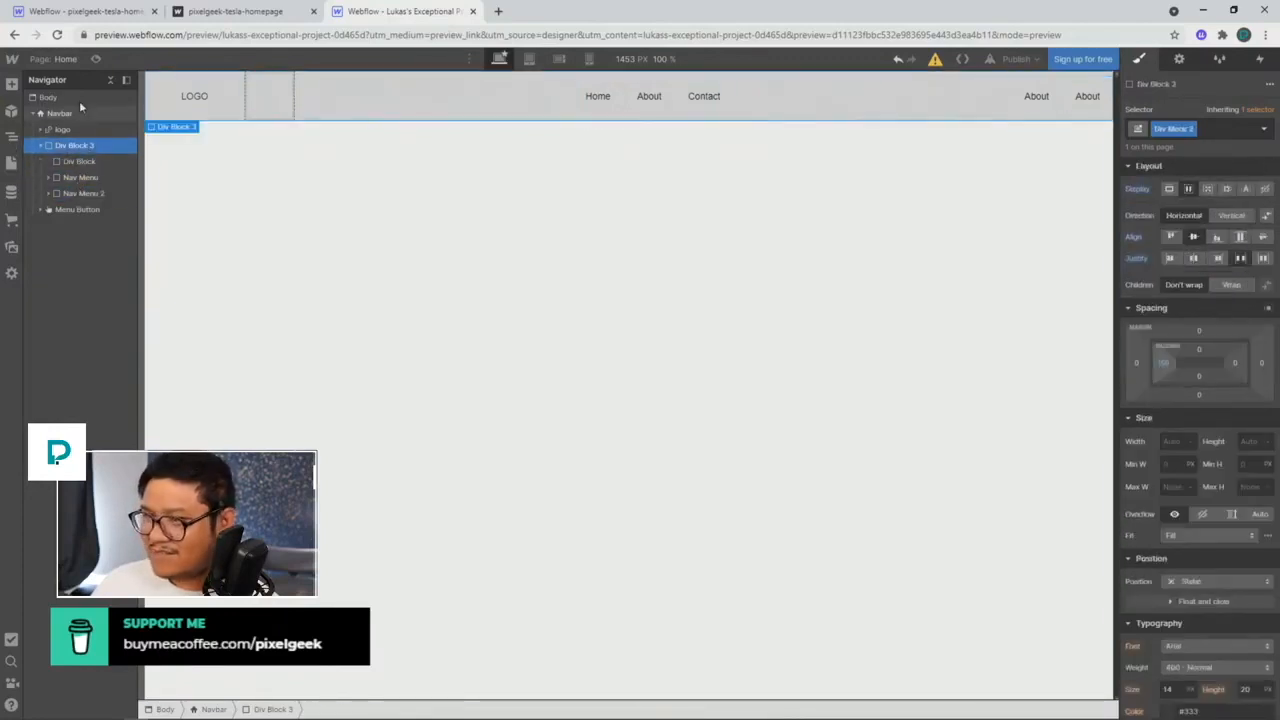
Step: Return to the pixelgeek-tesla-homepage project and inspect the nav grid and nav elements
{"action": "left_click", "coordinate": [80, 14]}
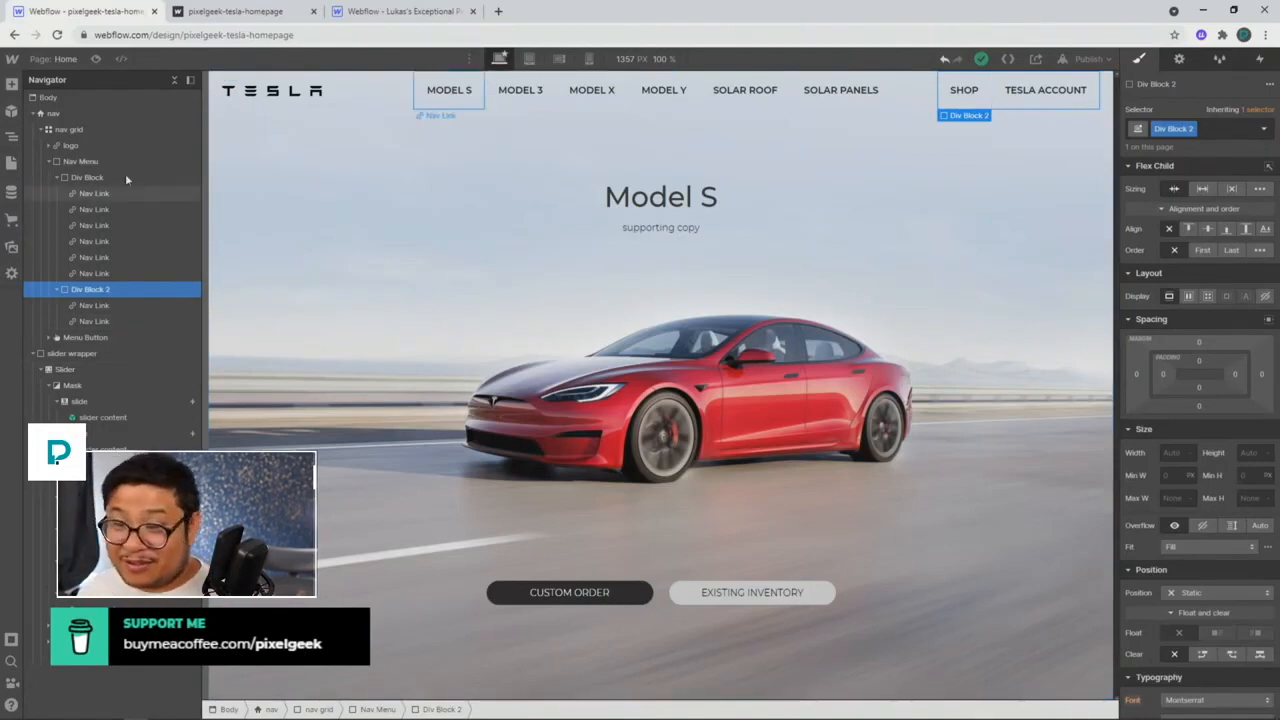
{"action": "left_click", "coordinate": [92, 131]}
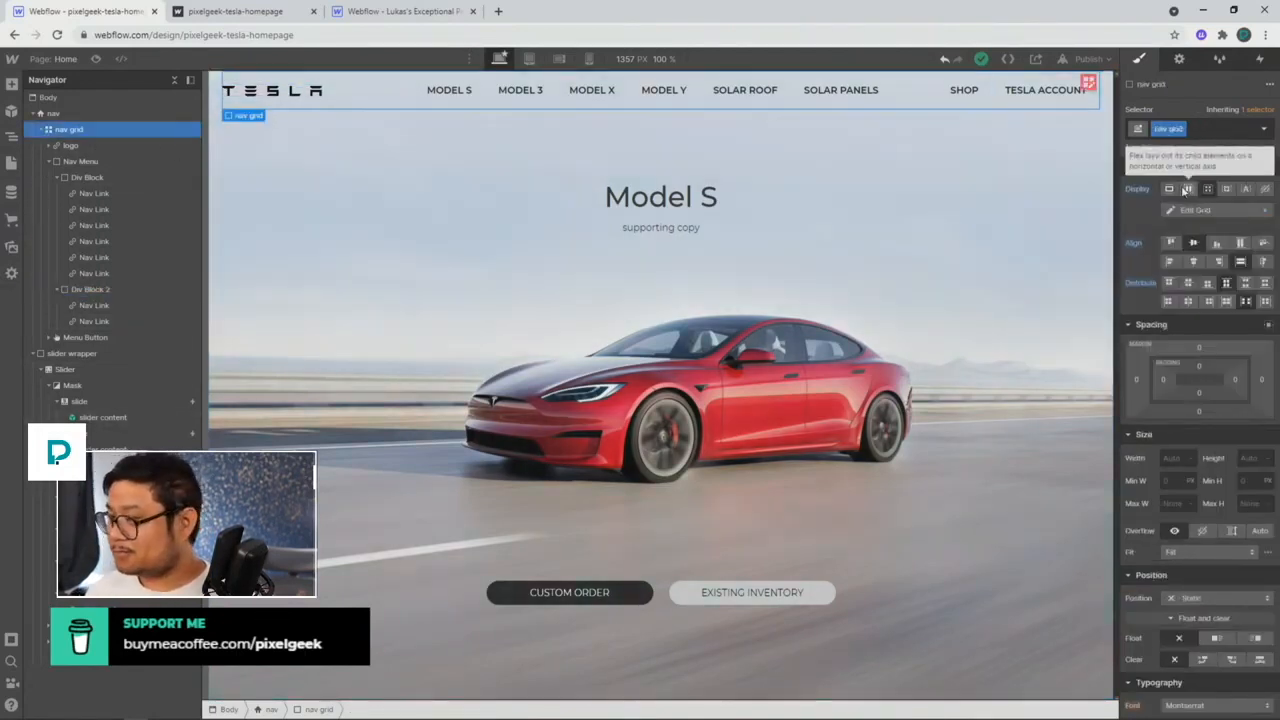
{"action": "left_click", "coordinate": [166, 114]}
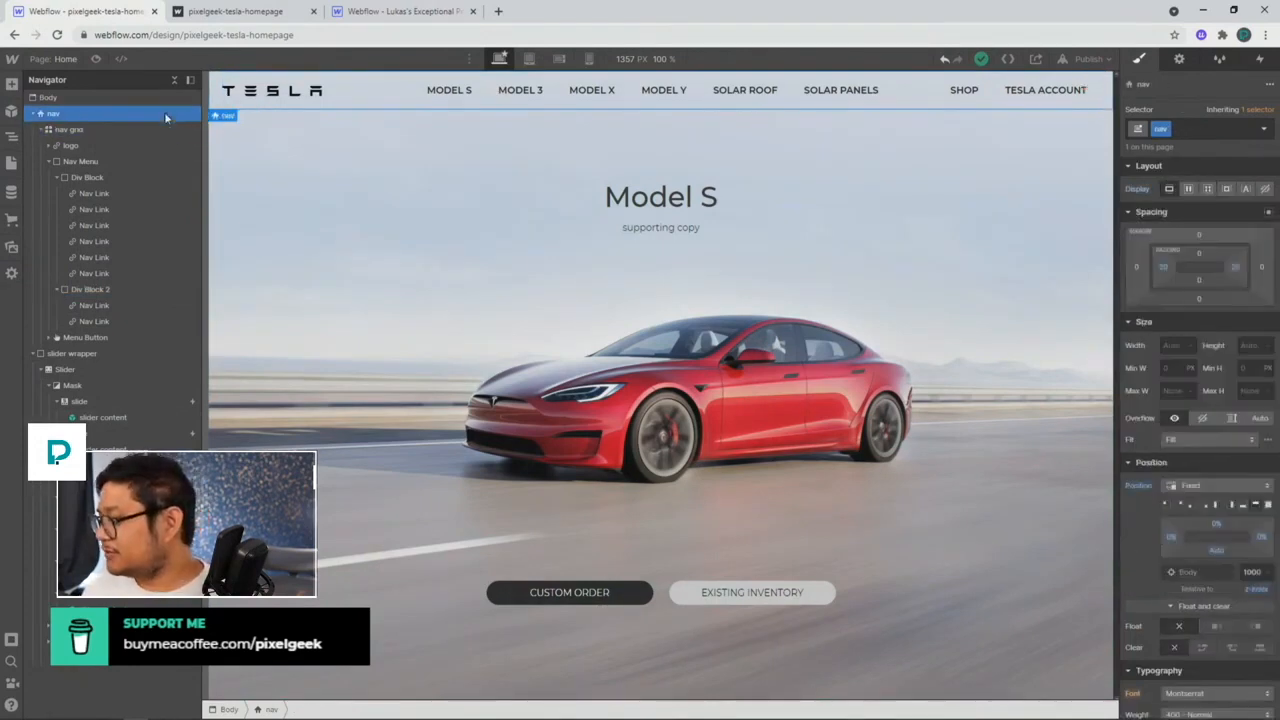
{"action": "left_click", "coordinate": [163, 129]}
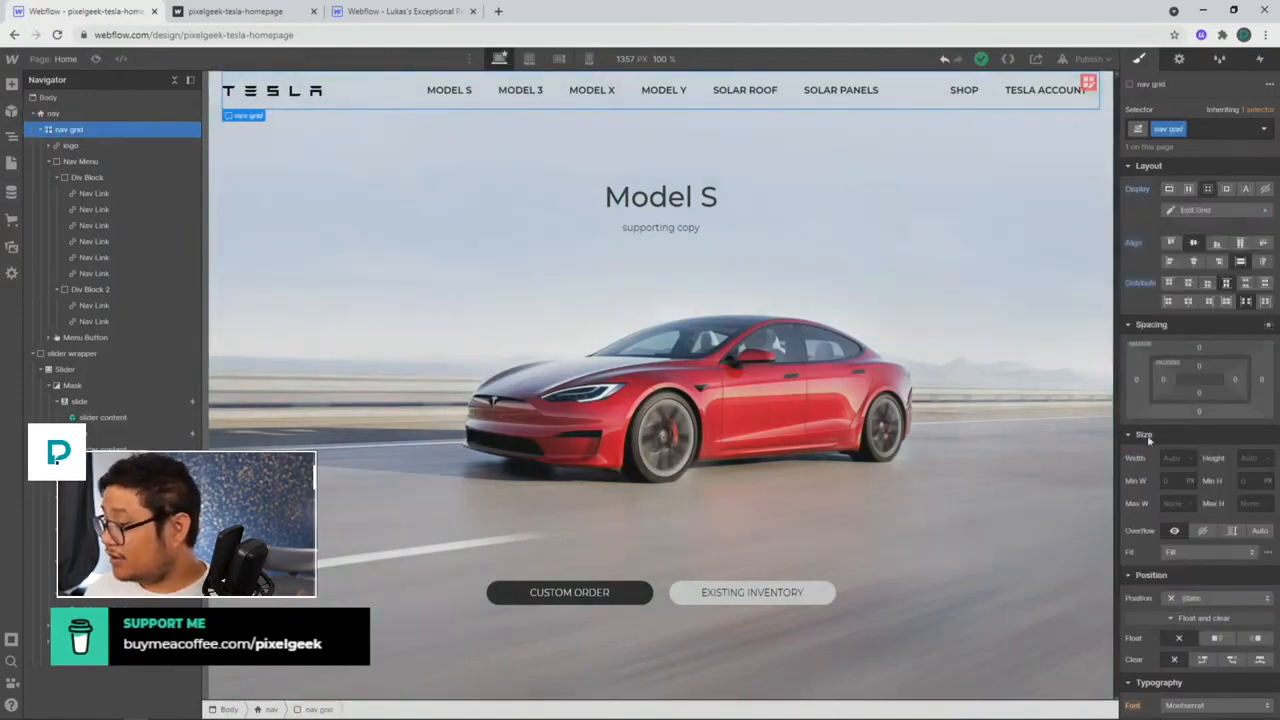
Step: Set the nav grid to Block display and add an empty Div Block at Nav Menu's top
{"action": "left_click", "coordinate": [1136, 190], "text": "alt"}
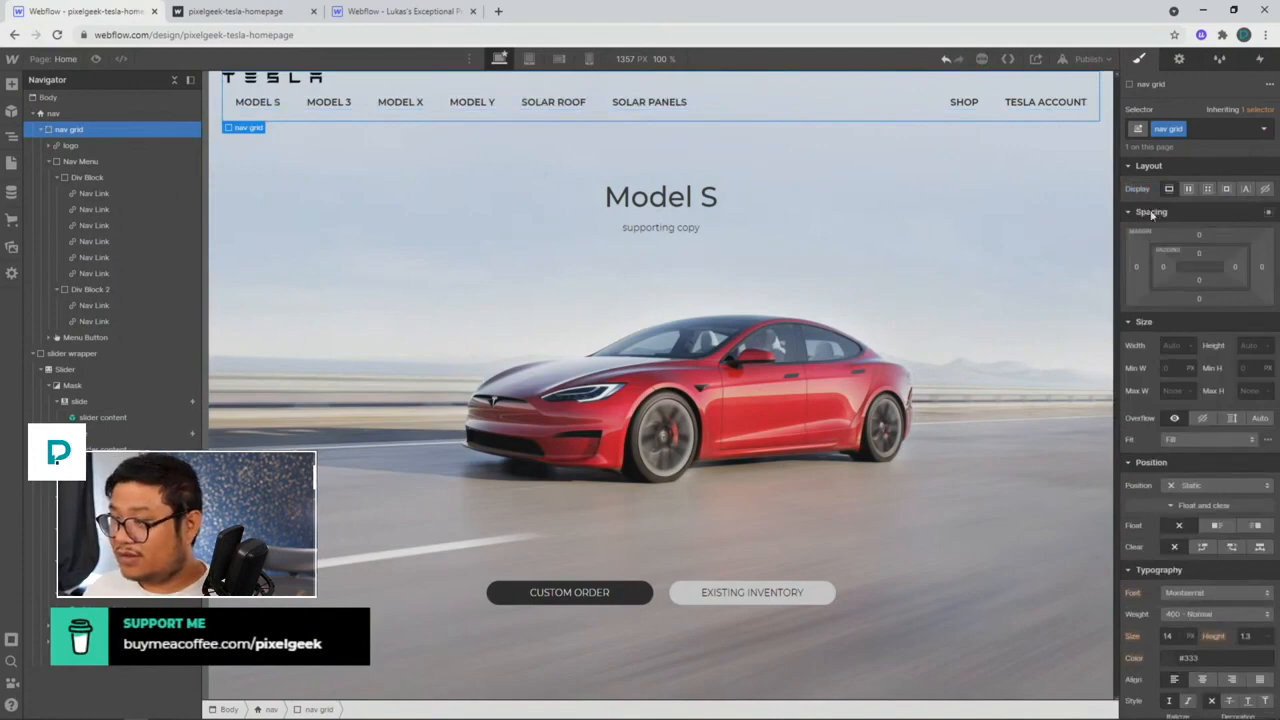
{"action": "left_click", "coordinate": [101, 161]}
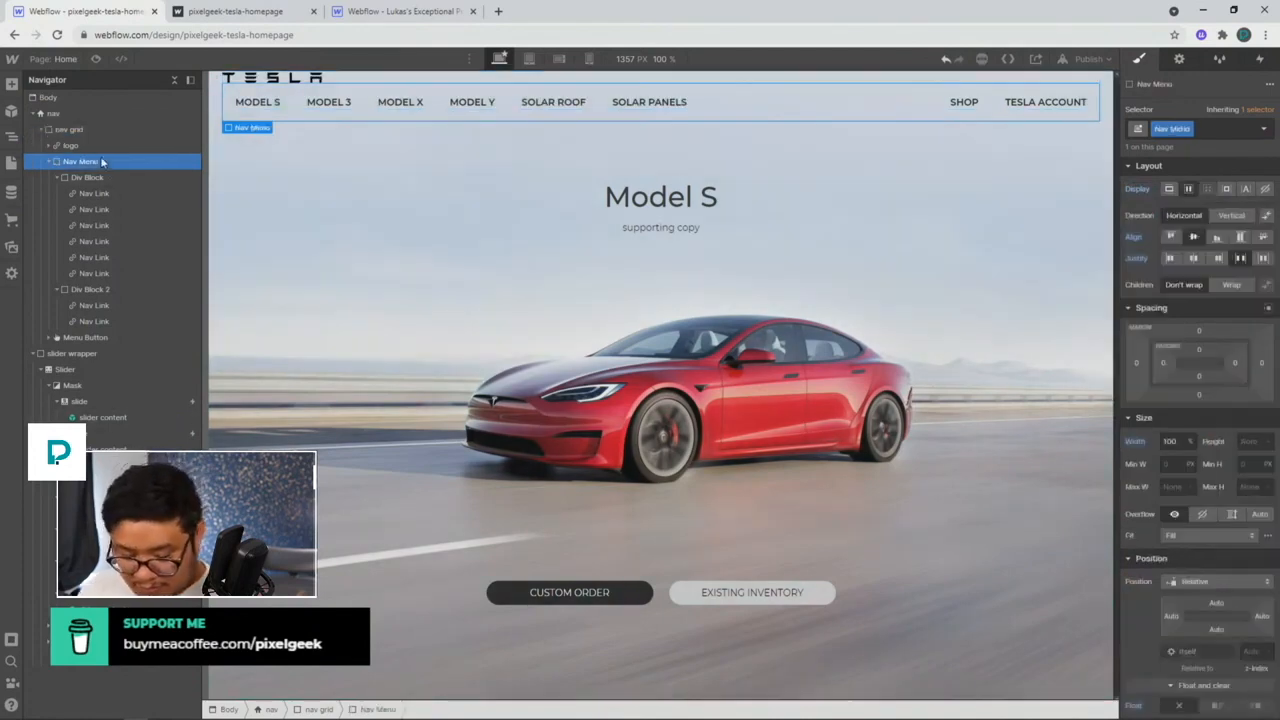
{"action": "key", "text": "ctrl+e"}
{"action": "type", "text": "di"}
{"action": "key", "text": "Return"}
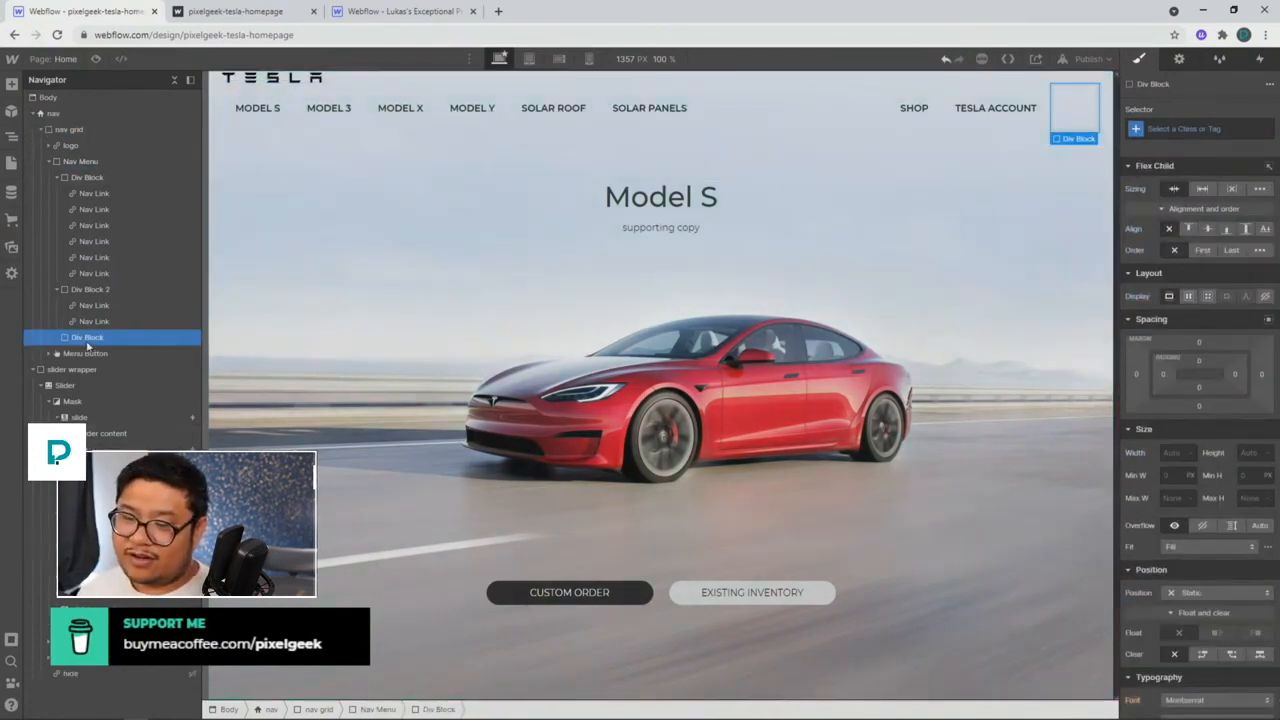
{"action": "left_click_drag", "start_coordinate": [105, 178], "coordinate": [107, 178]}
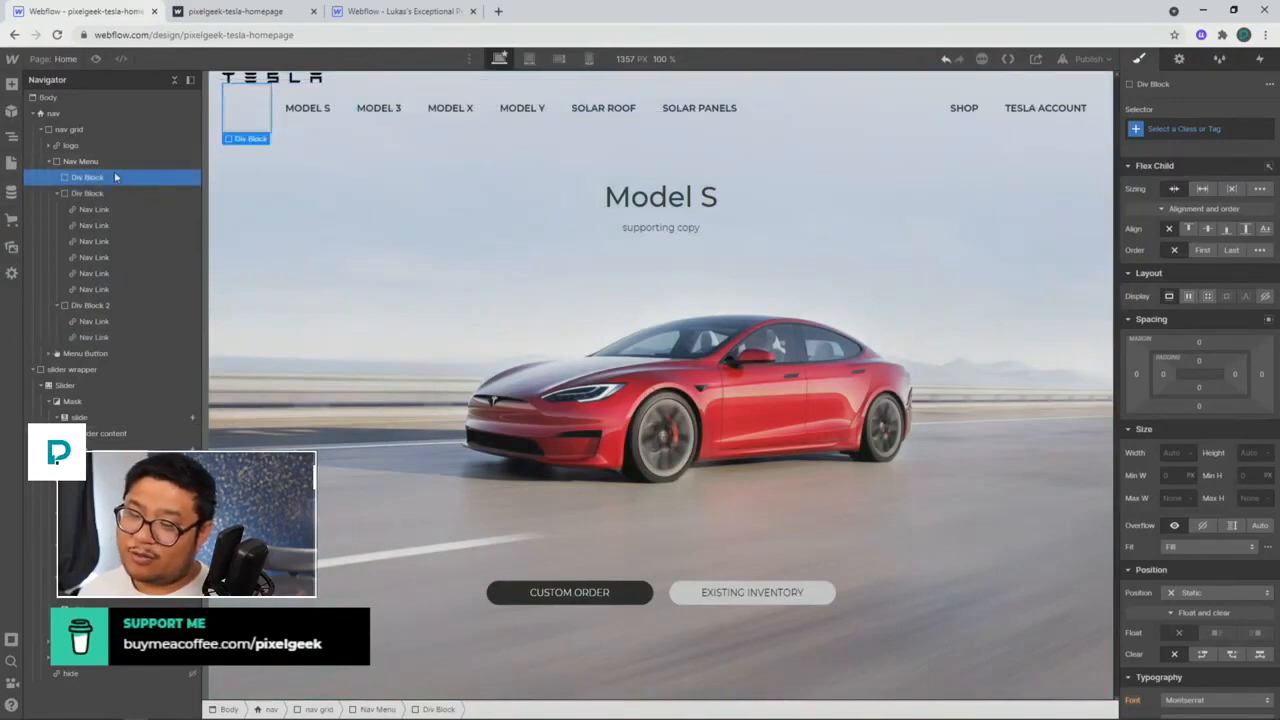
Step: Collapse the model links block, Div Block 2 and Nav Menu in the Navigator
{"action": "left_click", "coordinate": [58, 193]}
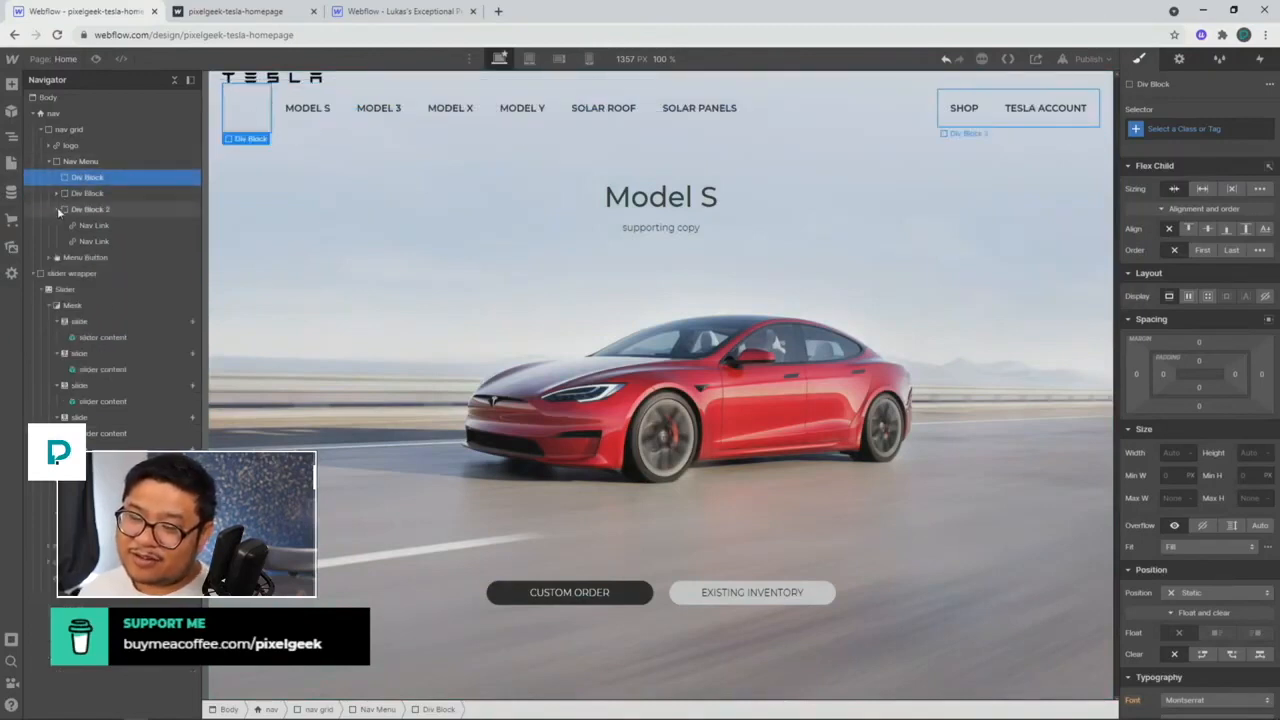
{"action": "left_click", "coordinate": [57, 208]}
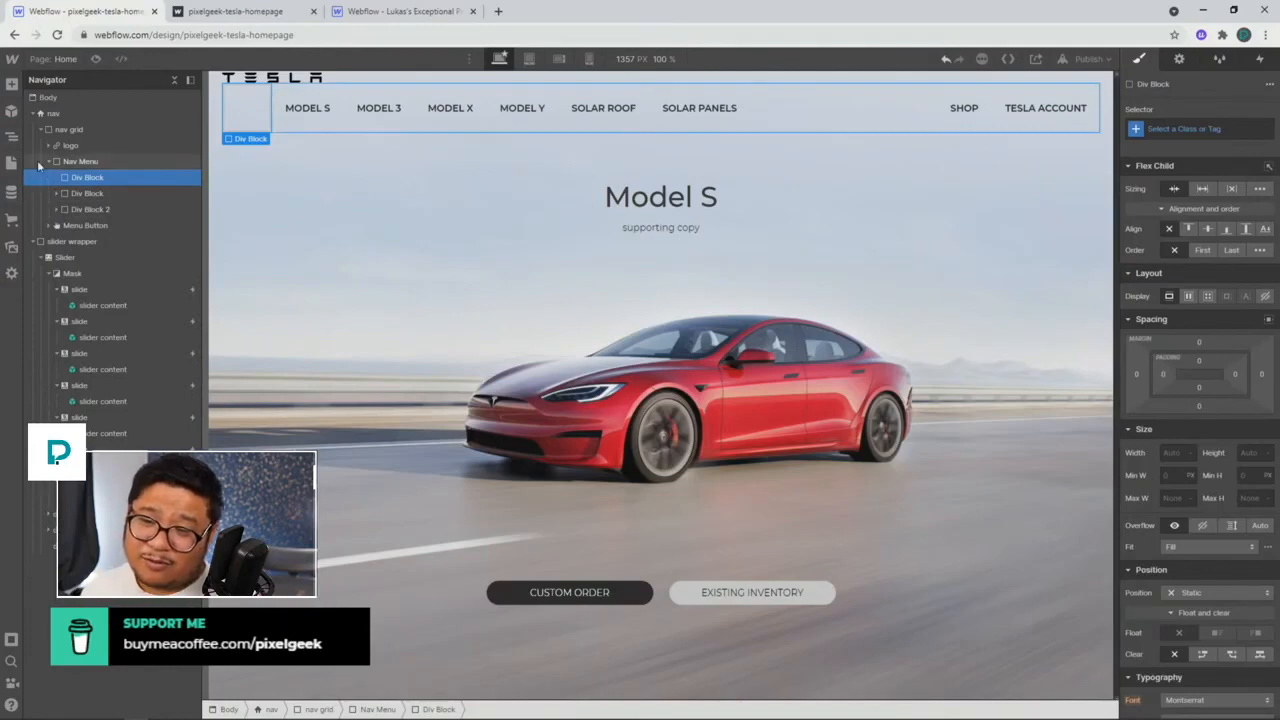
{"action": "left_click", "coordinate": [55, 162]}
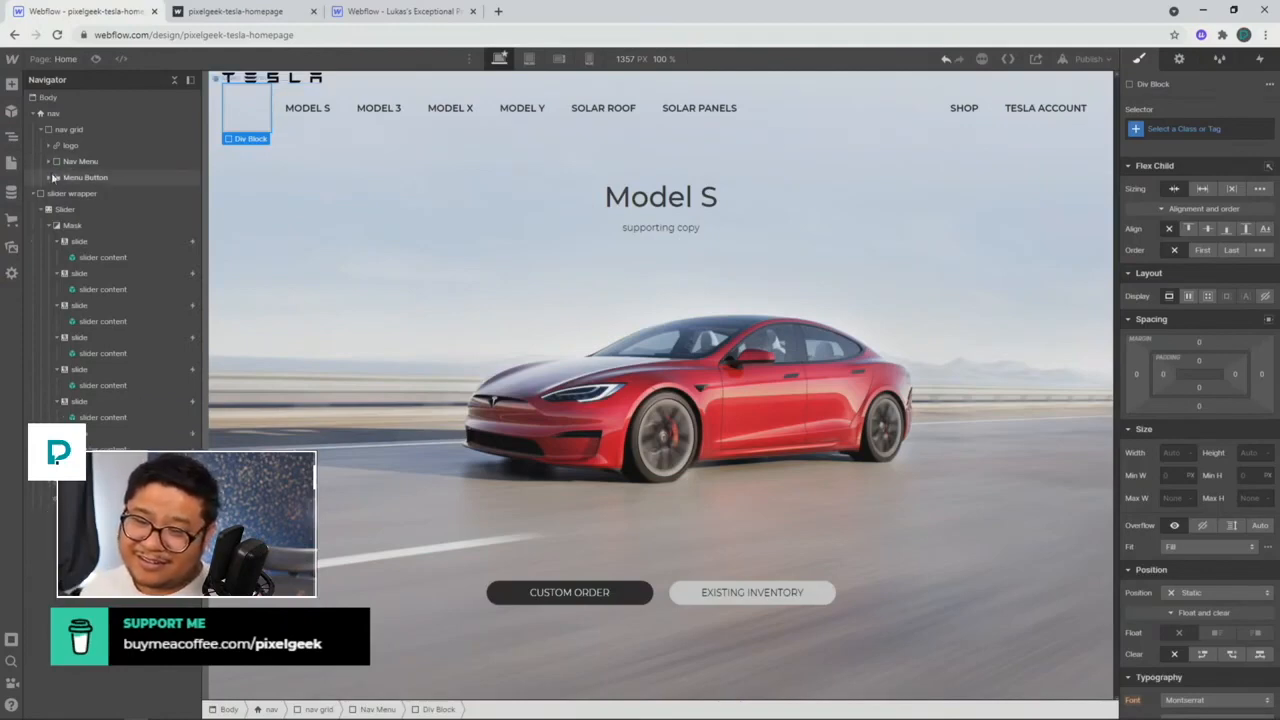
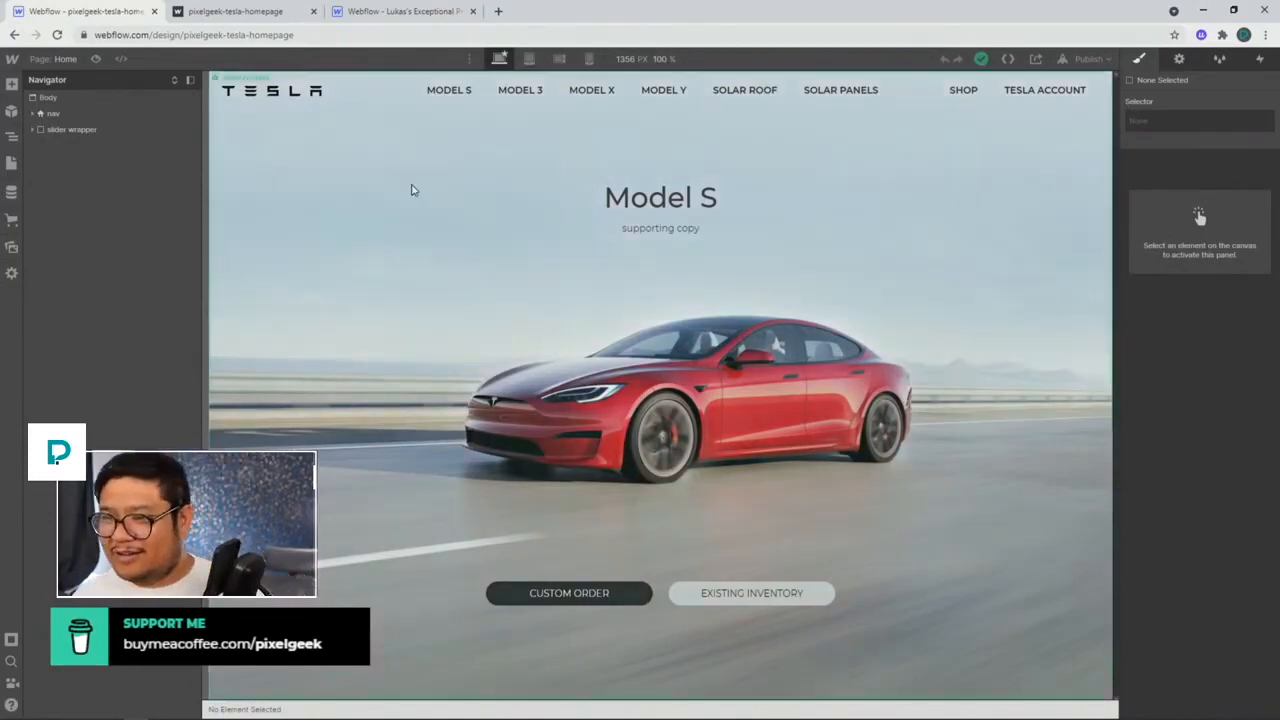
Step: Switch the nav grid to Block display and set the nav's left and right padding to 0
{"action": "left_click", "coordinate": [409, 95]}
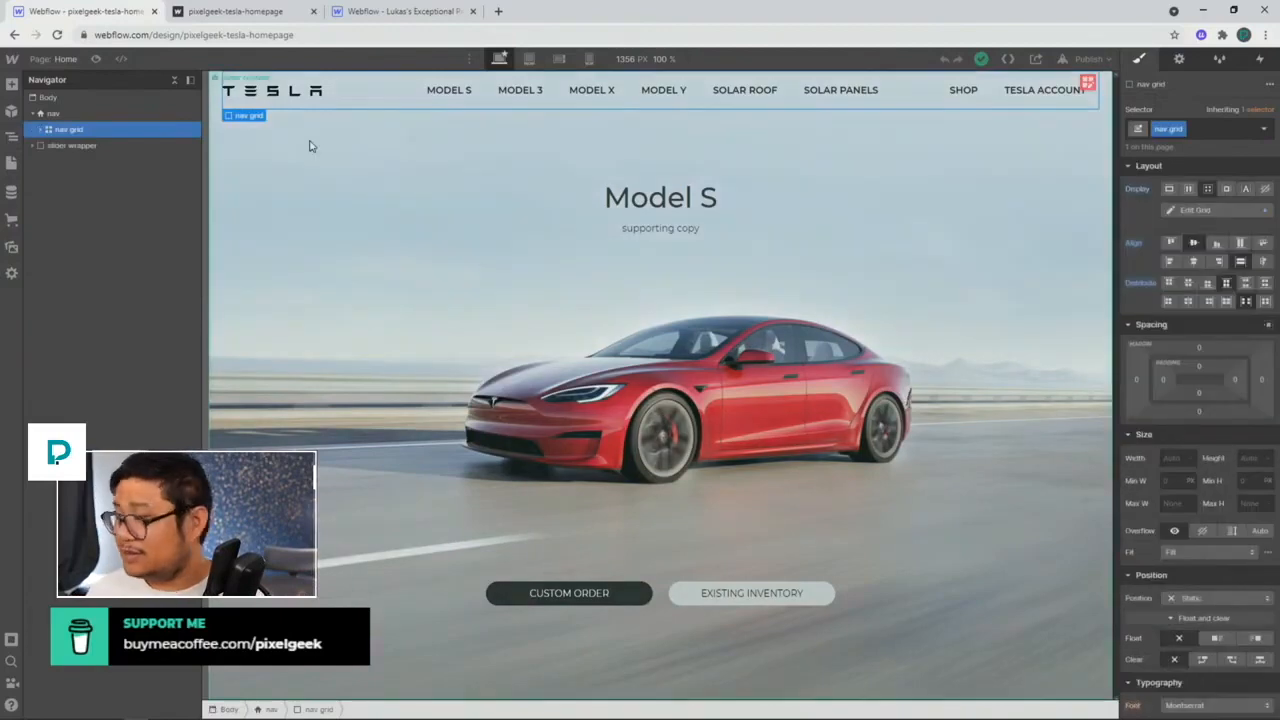
{"action": "left_click", "coordinate": [1168, 188]}
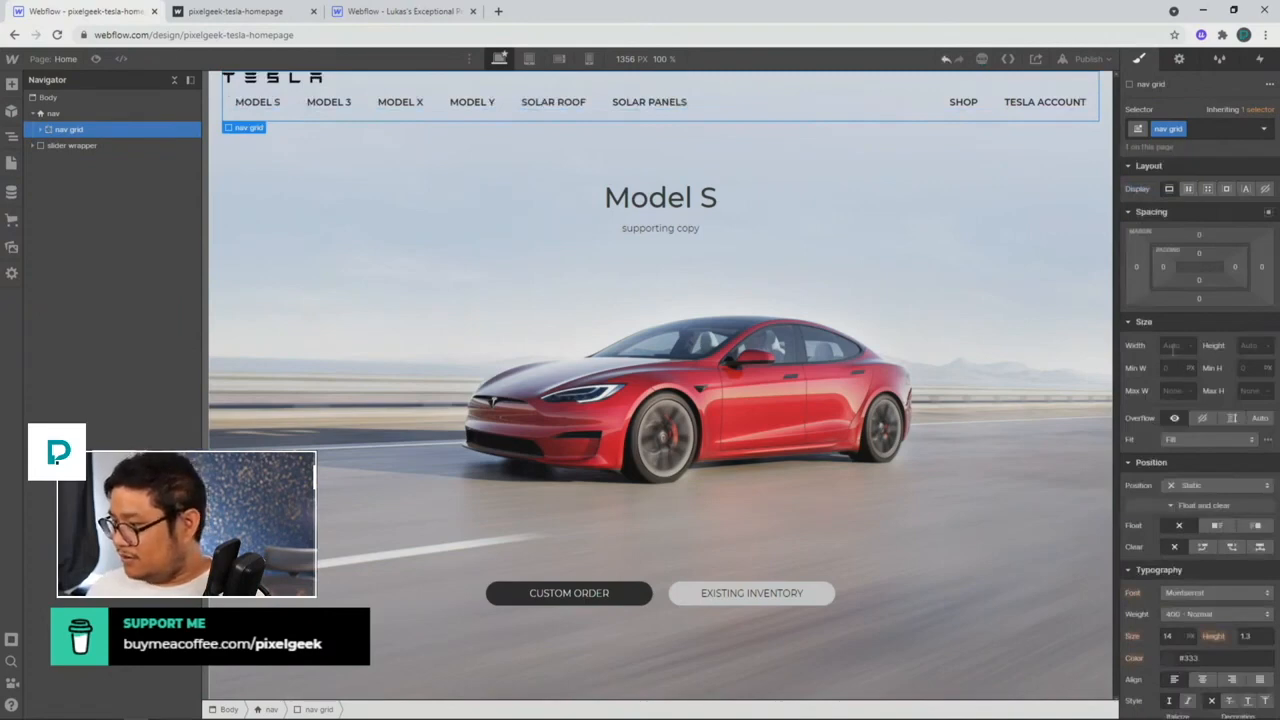
{"action": "left_click", "coordinate": [89, 112]}
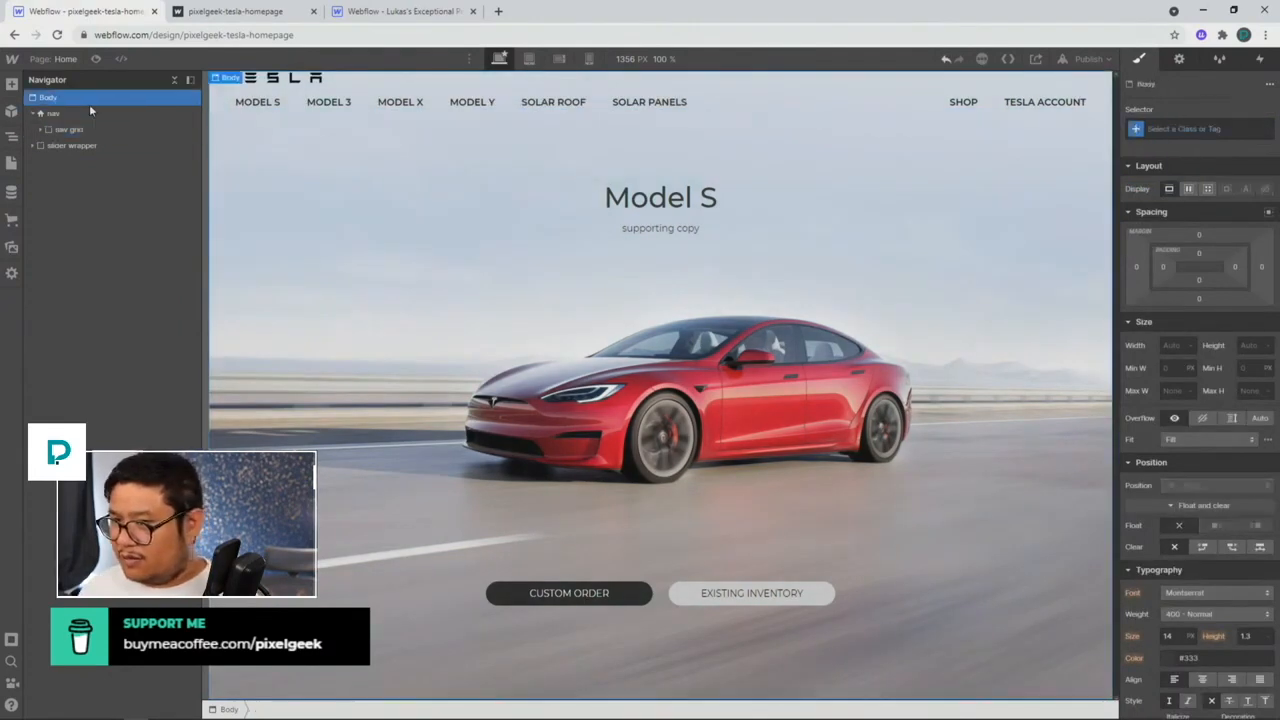
{"action": "left_click", "coordinate": [1164, 268], "text": "alt"}
{"action": "left_click", "coordinate": [1237, 271], "text": "alt"}
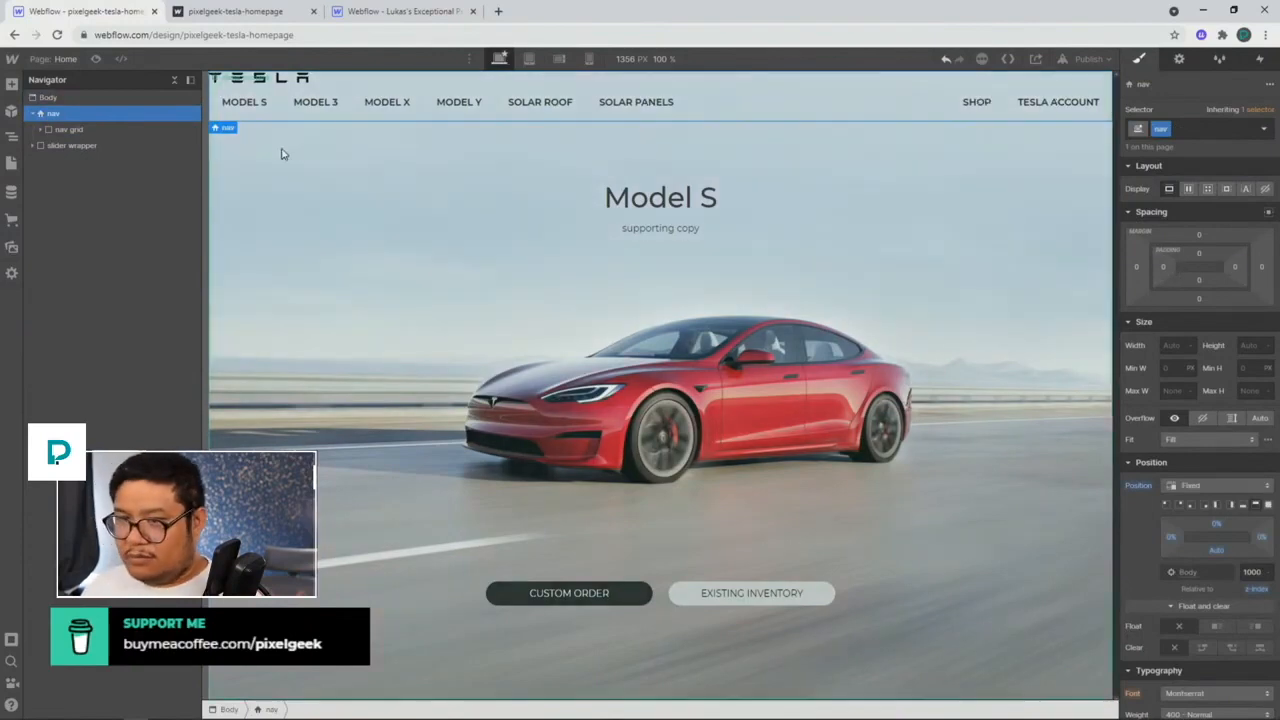
{"action": "left_click", "coordinate": [104, 125]}
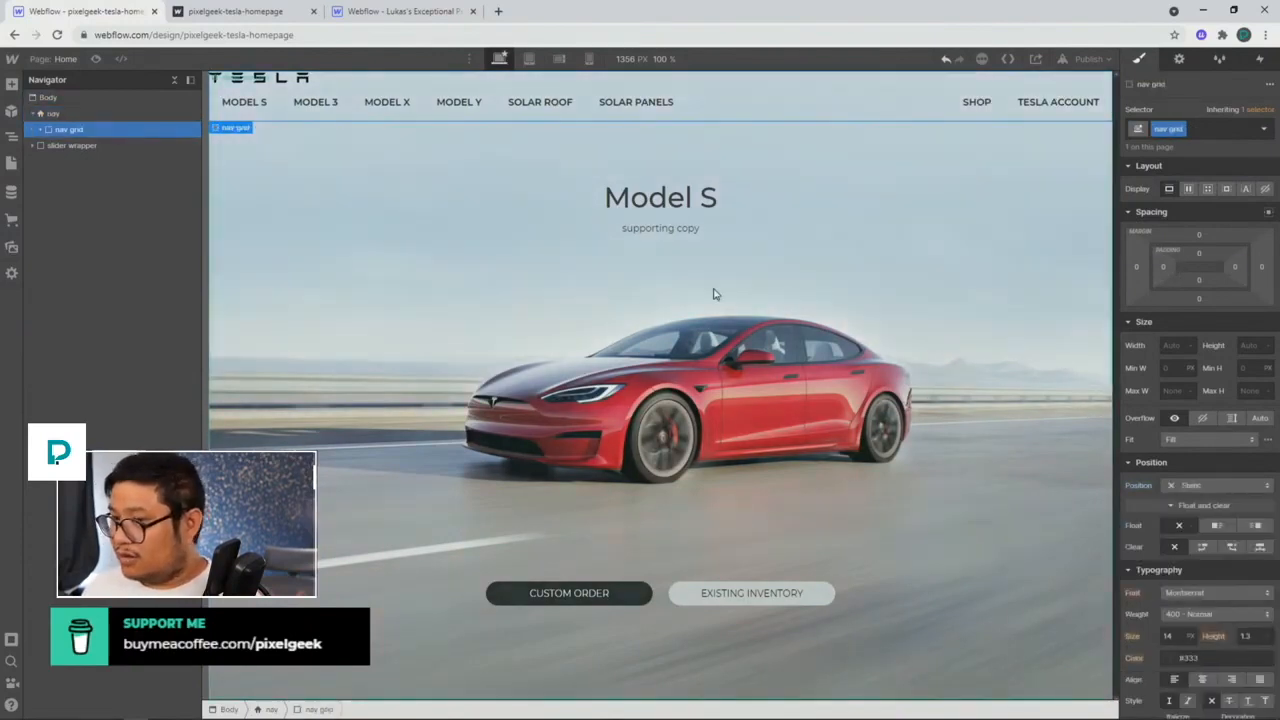
{"action": "left_click", "coordinate": [40, 130]}
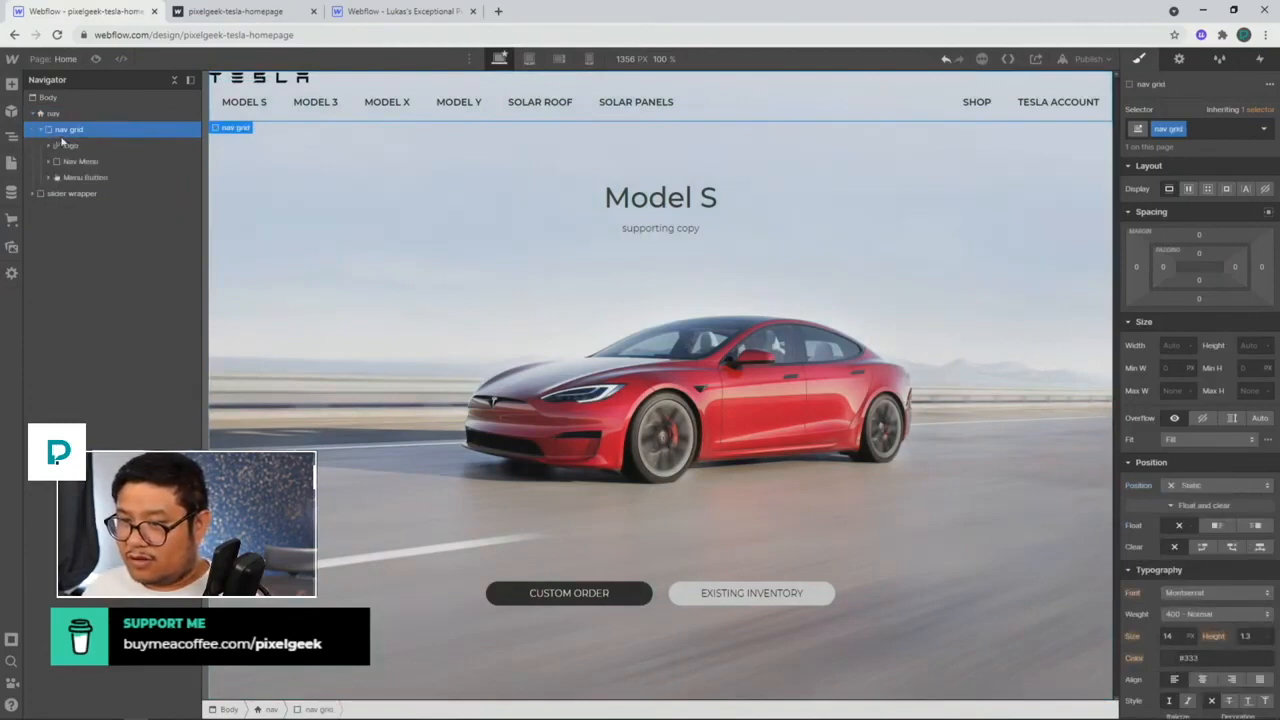
Step: Expand Nav Menu, Div Block and Div Block 2 in the Navigator to show the links
{"action": "left_click", "coordinate": [72, 148]}
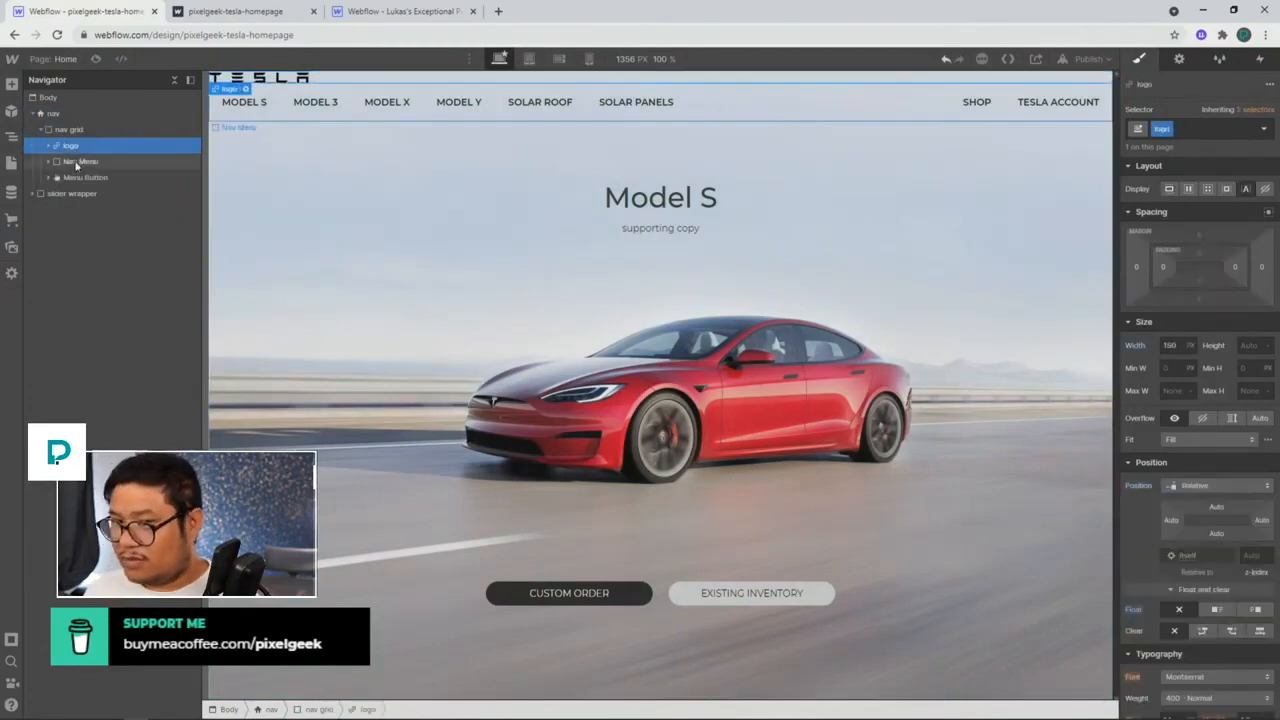
{"action": "left_click", "coordinate": [76, 163]}
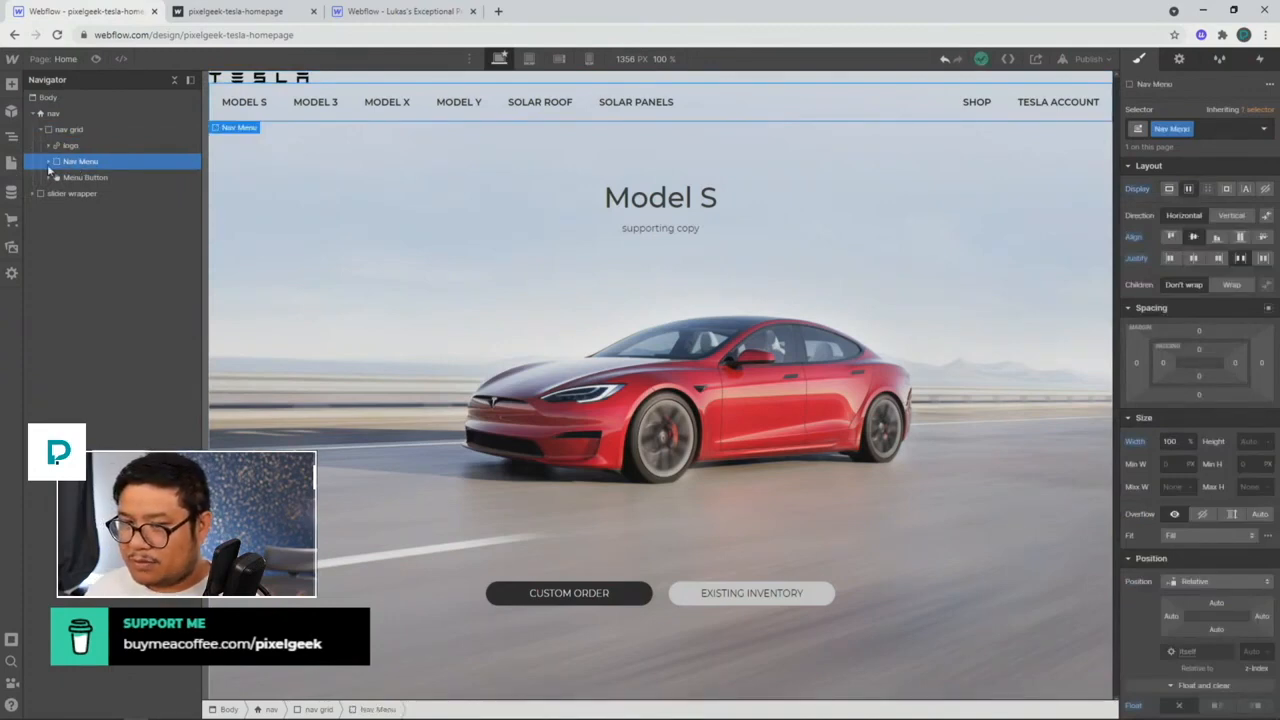
{"action": "left_click", "coordinate": [49, 164]}
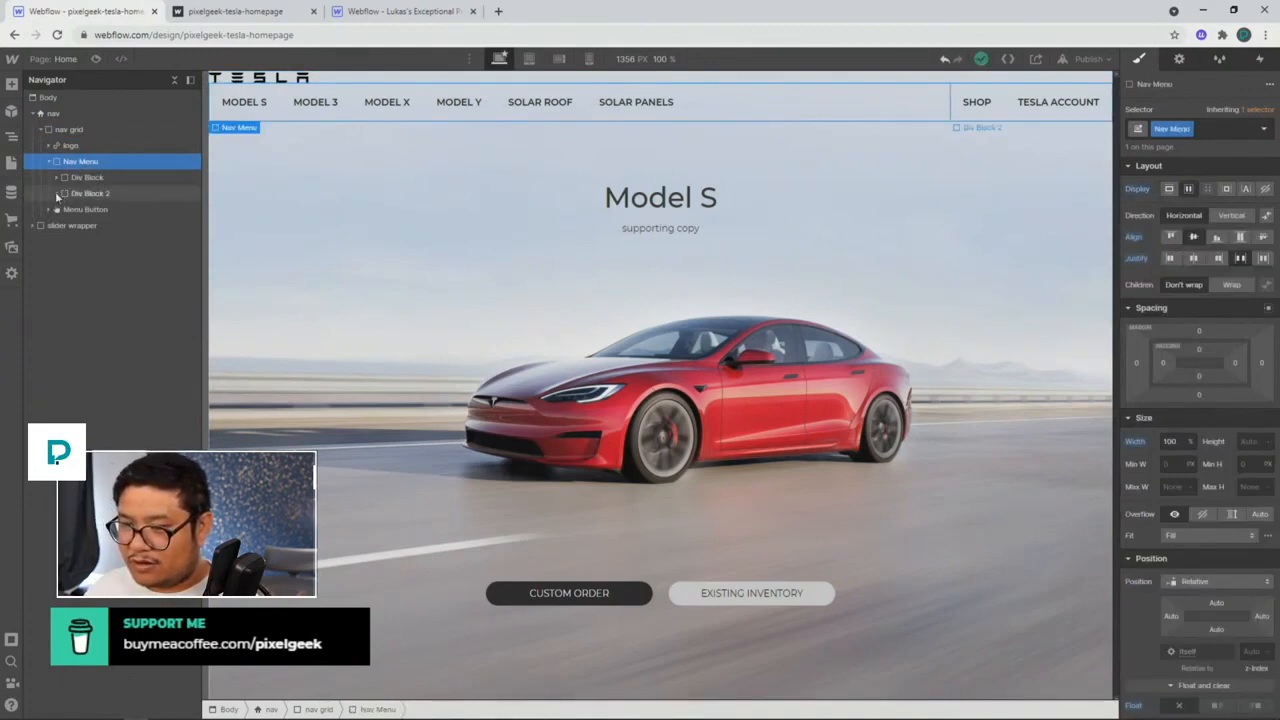
{"action": "left_click", "coordinate": [56, 193]}
{"action": "left_click", "coordinate": [57, 177]}
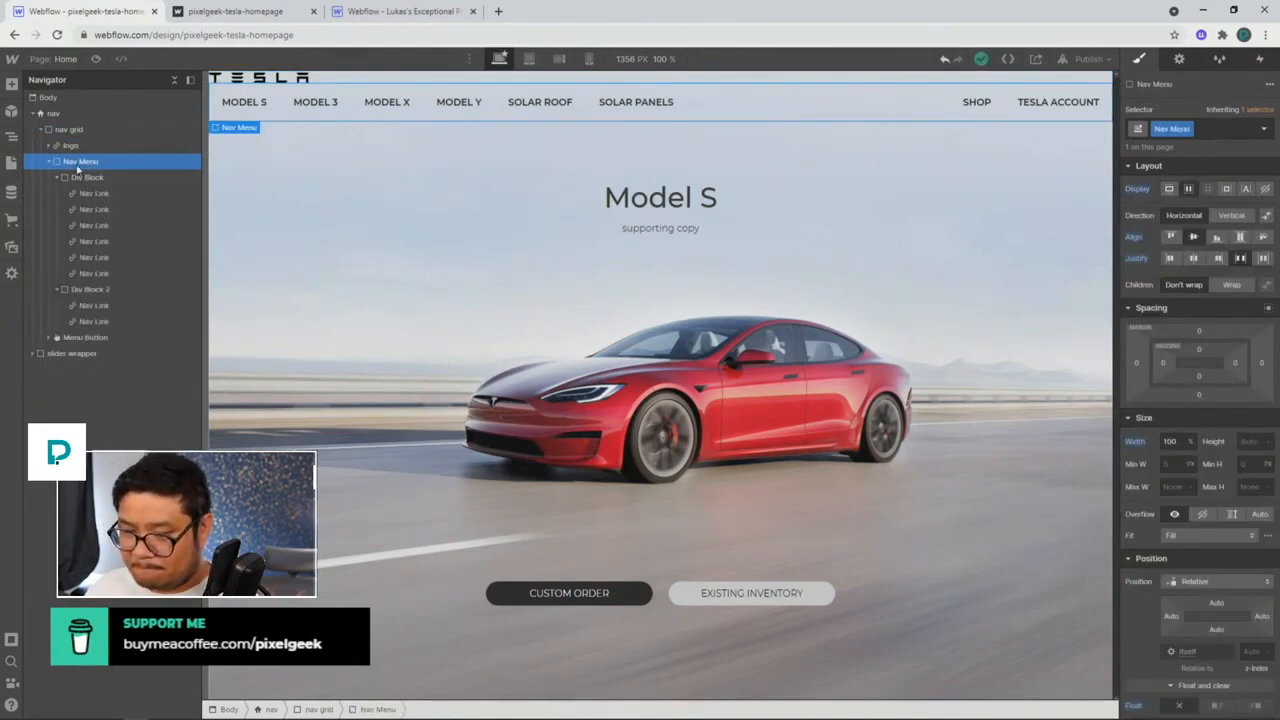
Step: Add a new Div Block with the quick finder and make it Nav Menu's first child
{"action": "key", "text": "ctrl+e"}
{"action": "type", "text": "di"}
{"action": "key", "text": "Return"}
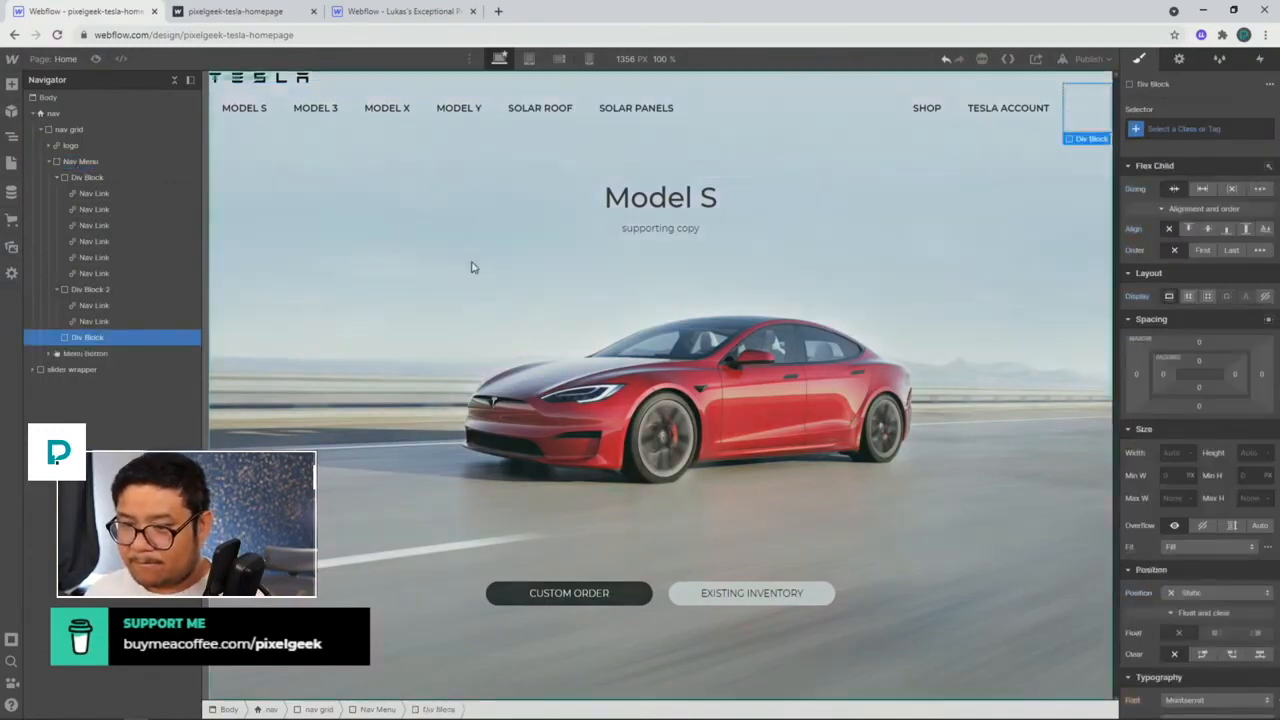
{"action": "left_click_drag", "start_coordinate": [87, 340], "coordinate": [95, 174]}
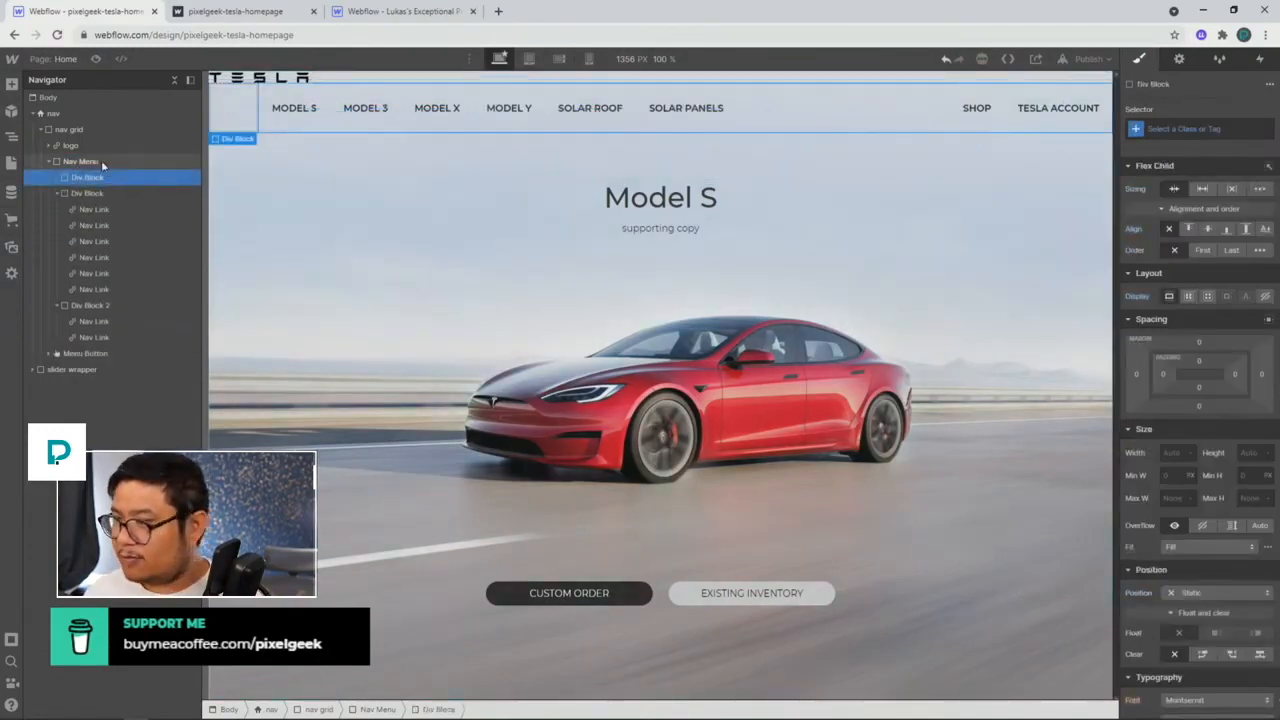
Step: Bring up the other Webflow project's navbar for reference
{"action": "left_click", "coordinate": [101, 160]}
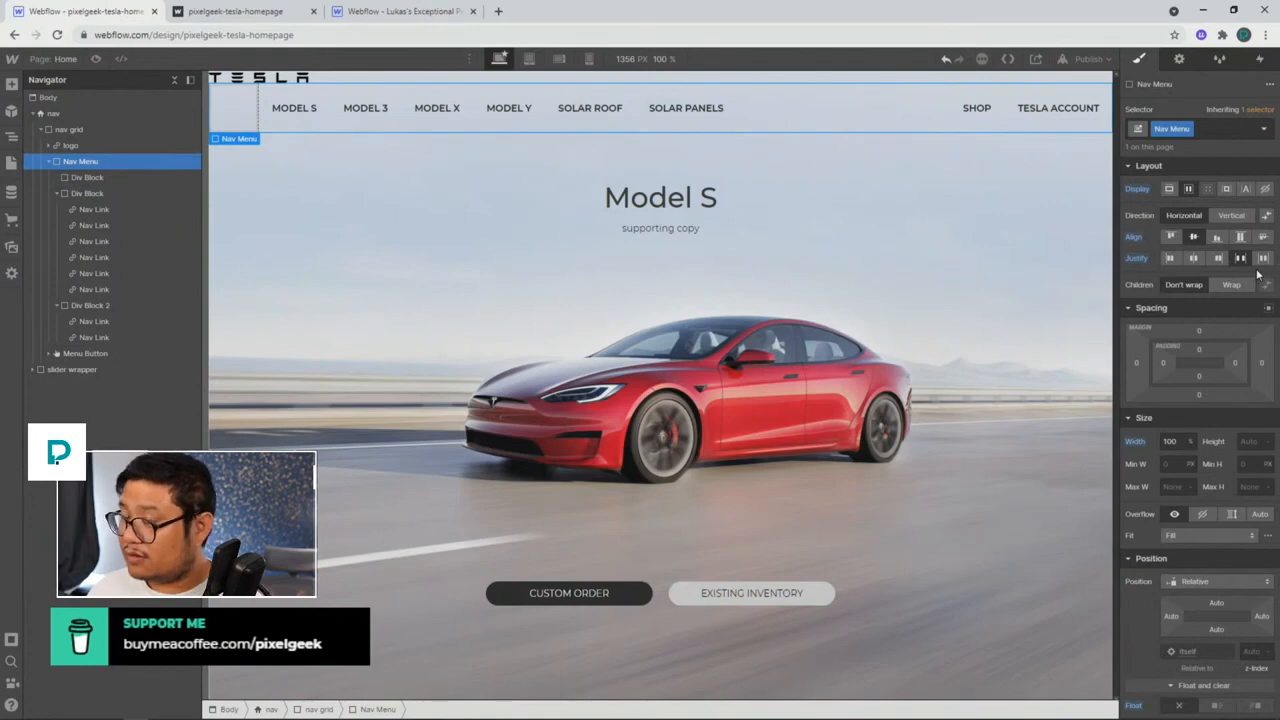
{"action": "left_click", "coordinate": [136, 147]}
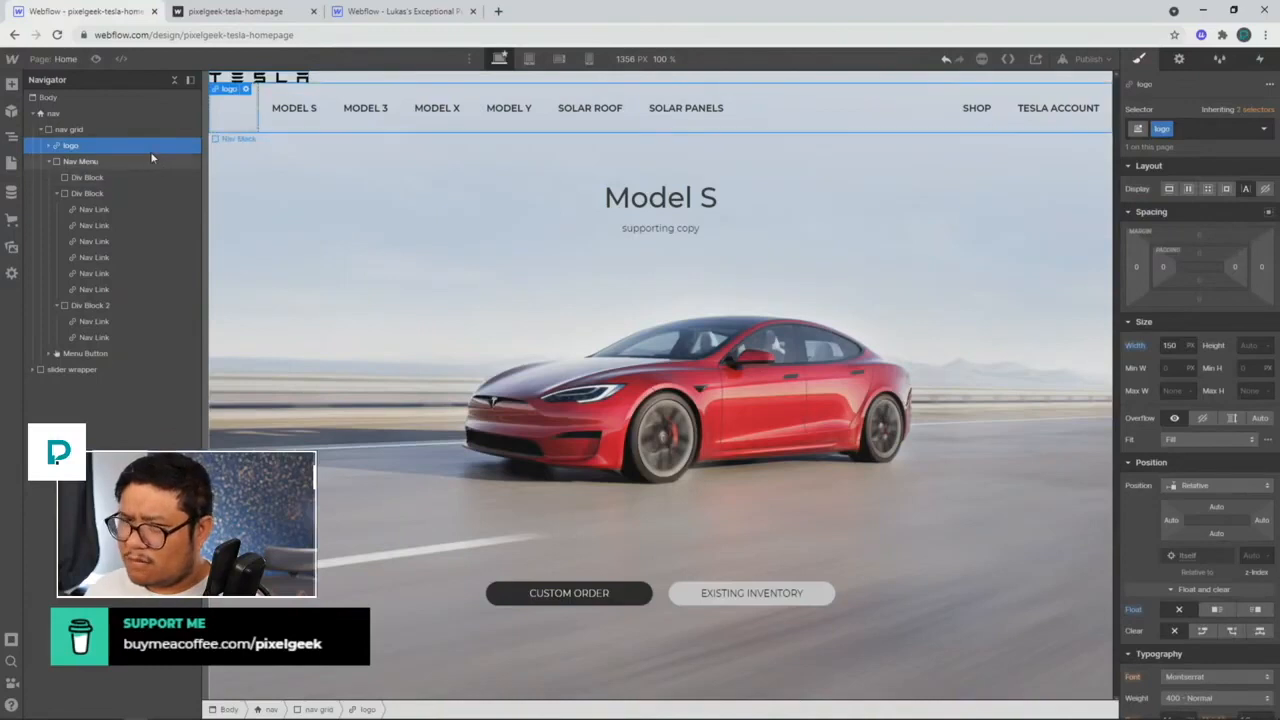
{"action": "left_click", "coordinate": [391, 12]}
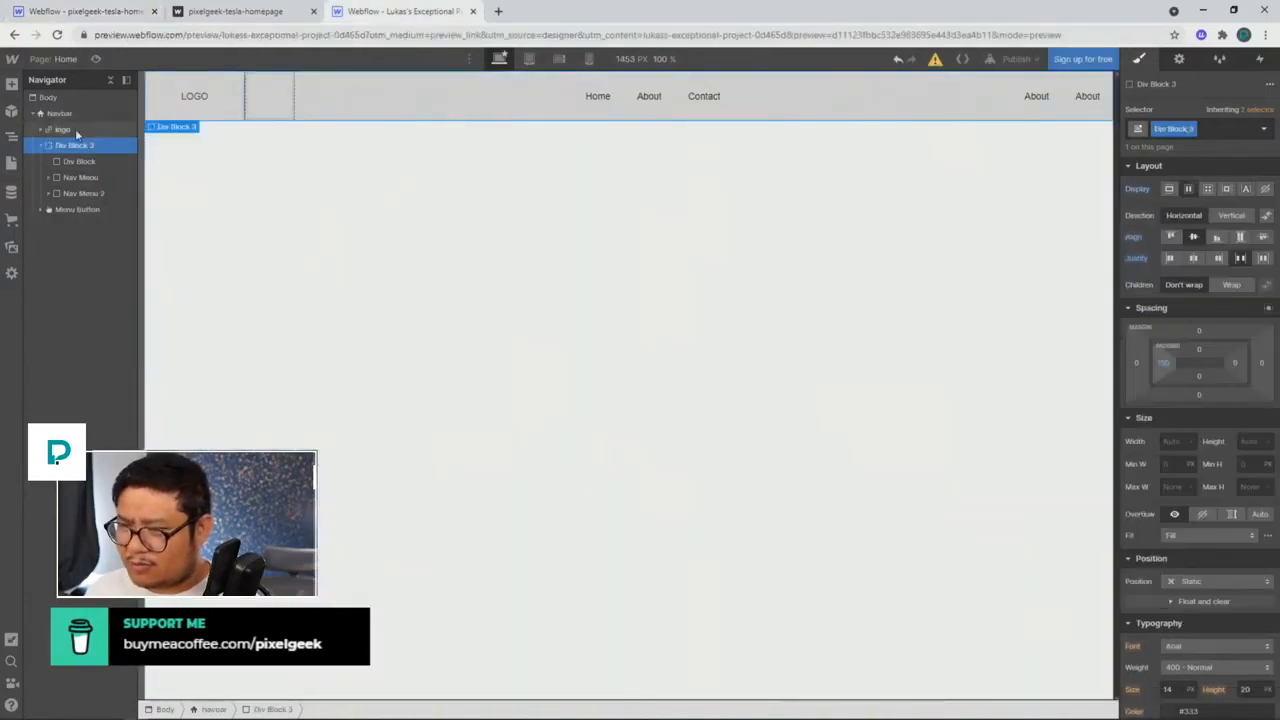
Step: Check the reference logo, then make the Tesla logo Absolute with 28 px top padding
{"action": "left_click", "coordinate": [76, 131]}
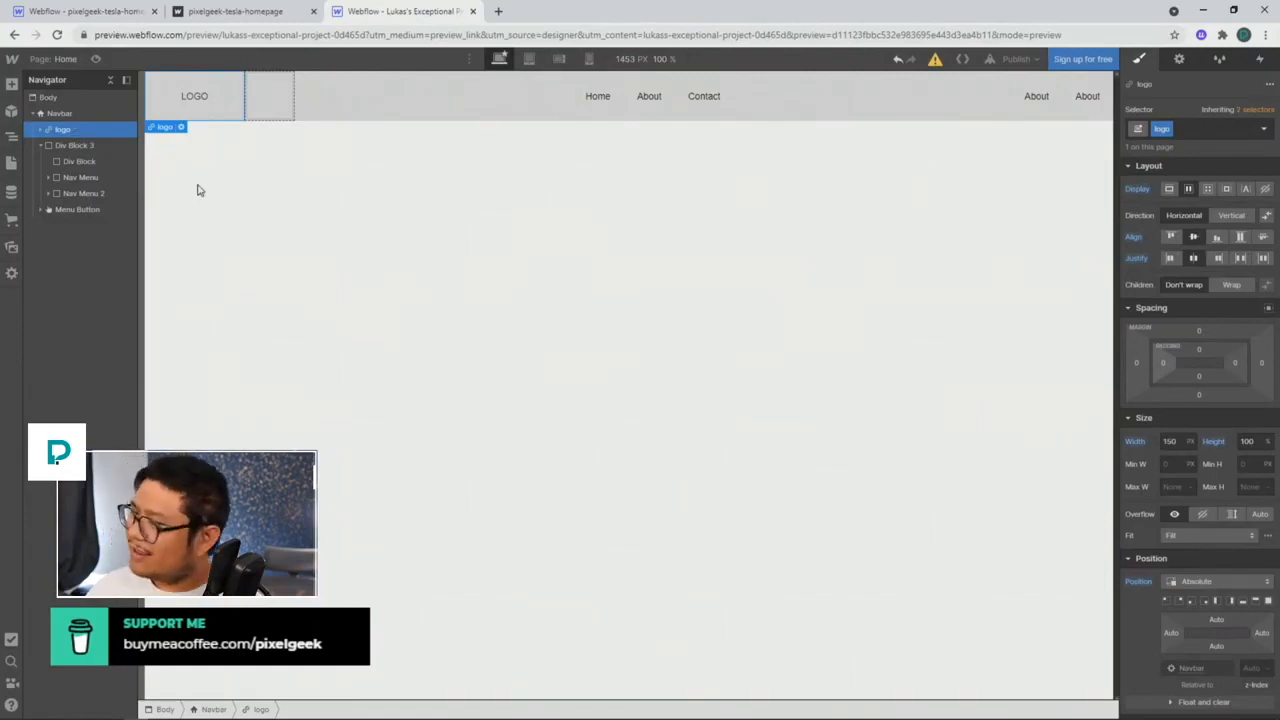
{"action": "left_click", "coordinate": [125, 14]}
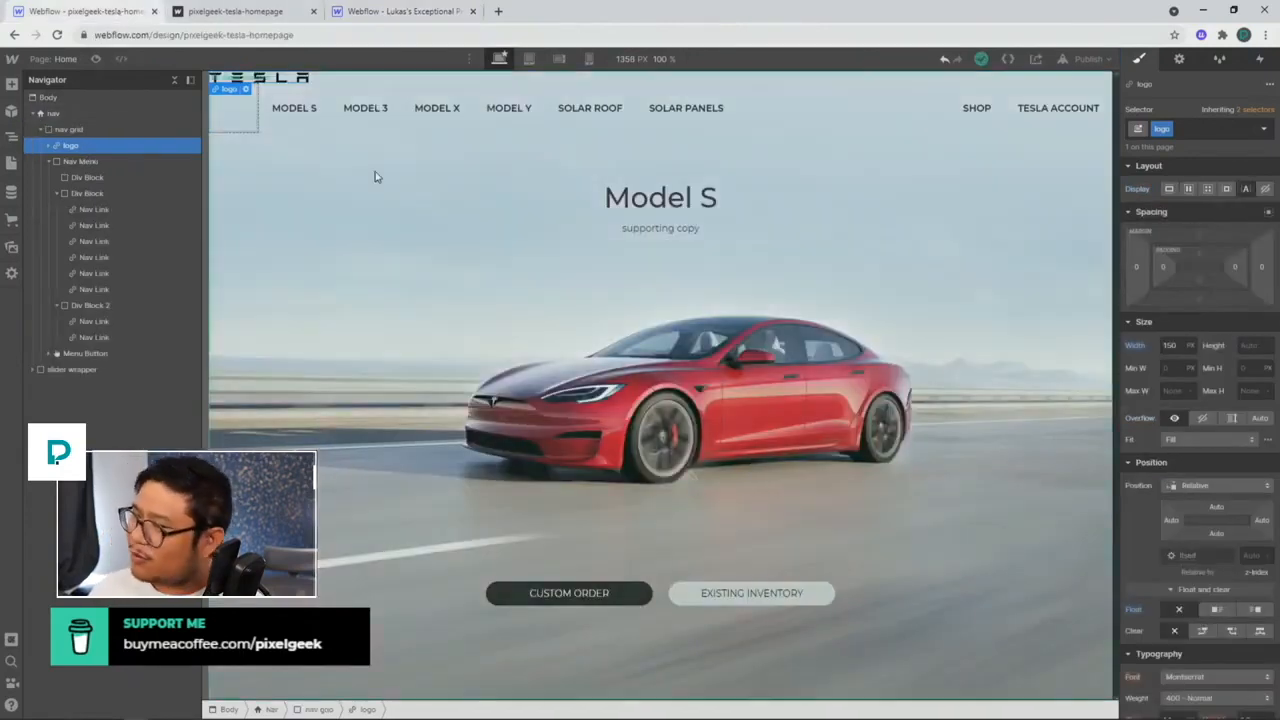
{"action": "left_click", "coordinate": [1190, 490]}
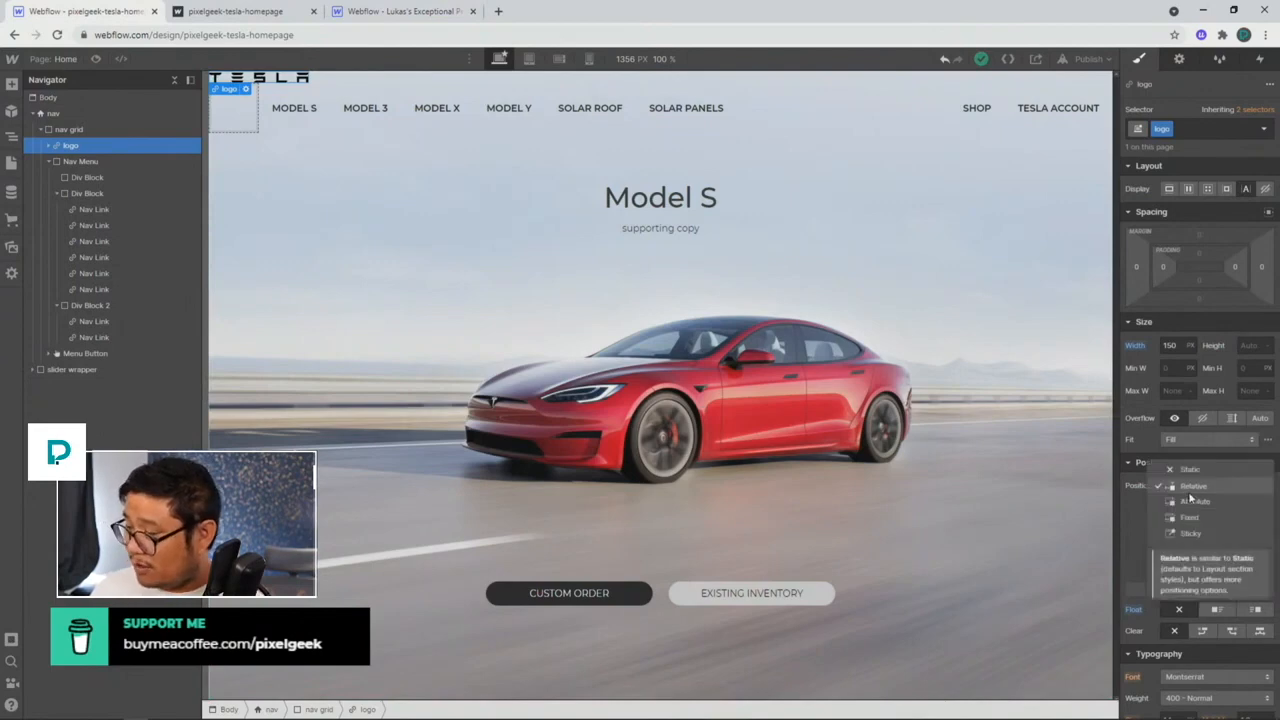
{"action": "left_click", "coordinate": [1192, 506]}
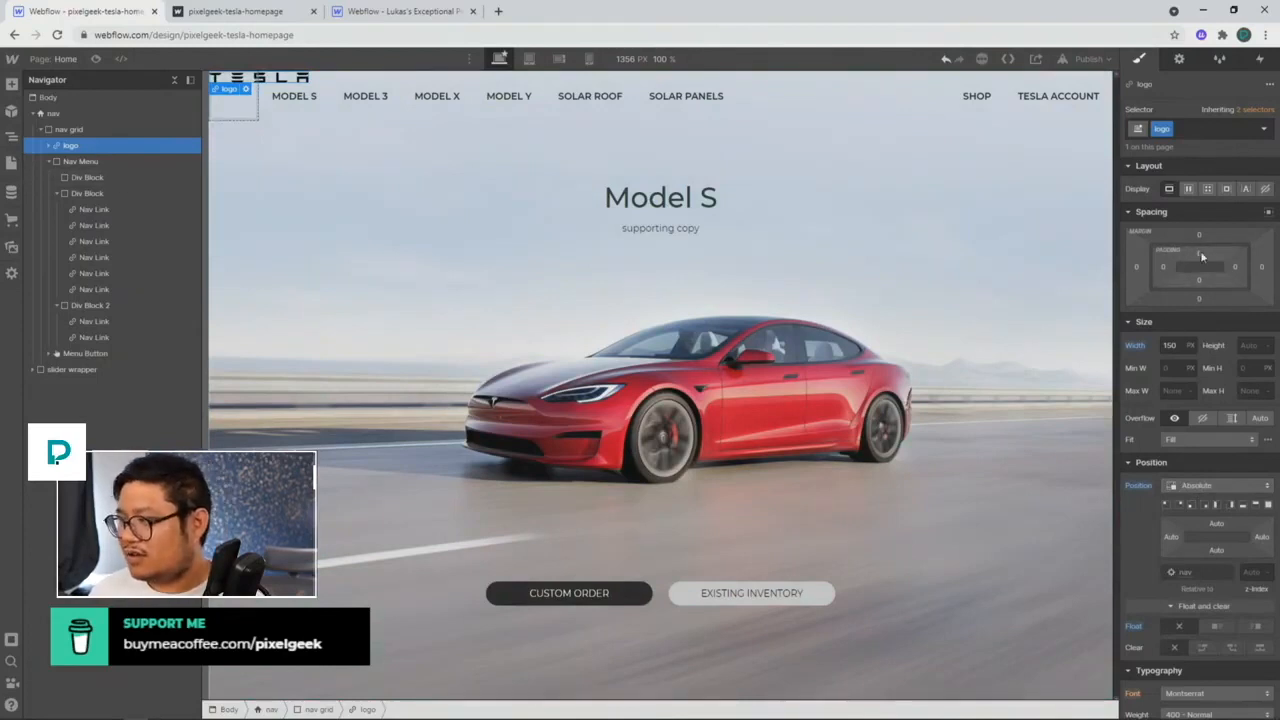
{"action": "left_click_drag", "start_coordinate": [1202, 257], "coordinate": [1205, 268]}
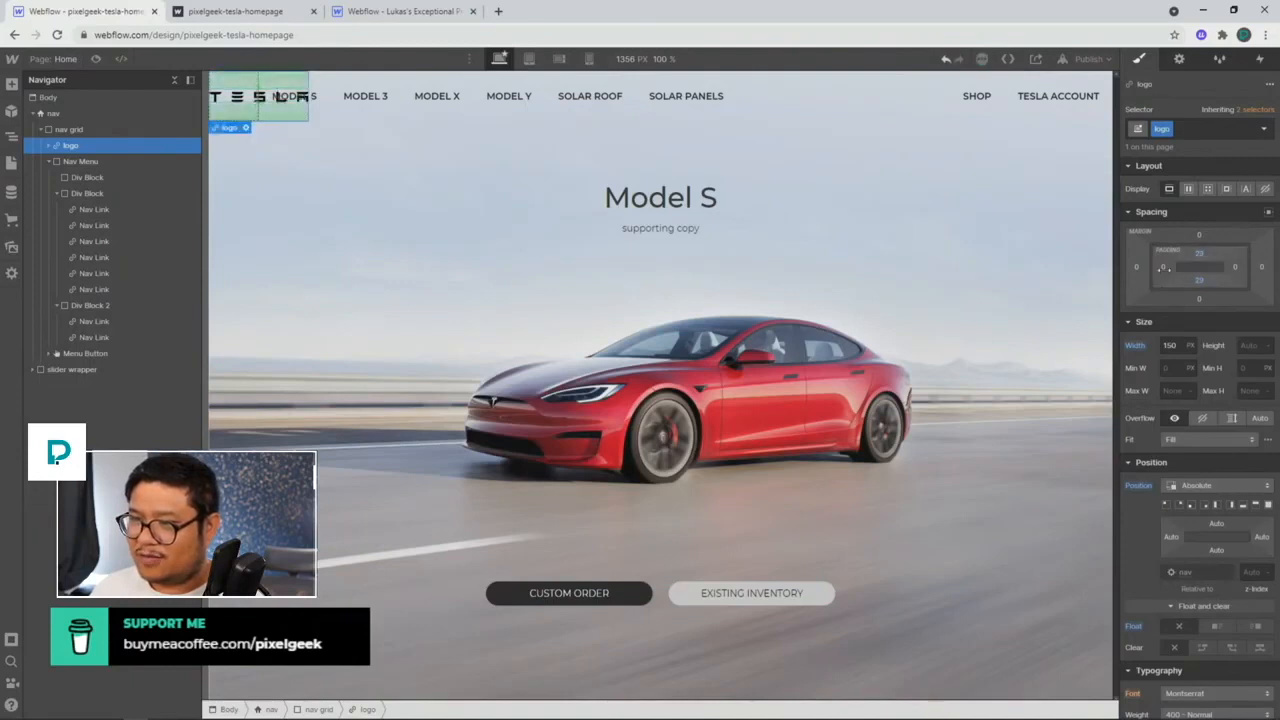
{"action": "left_click", "coordinate": [95, 162]}
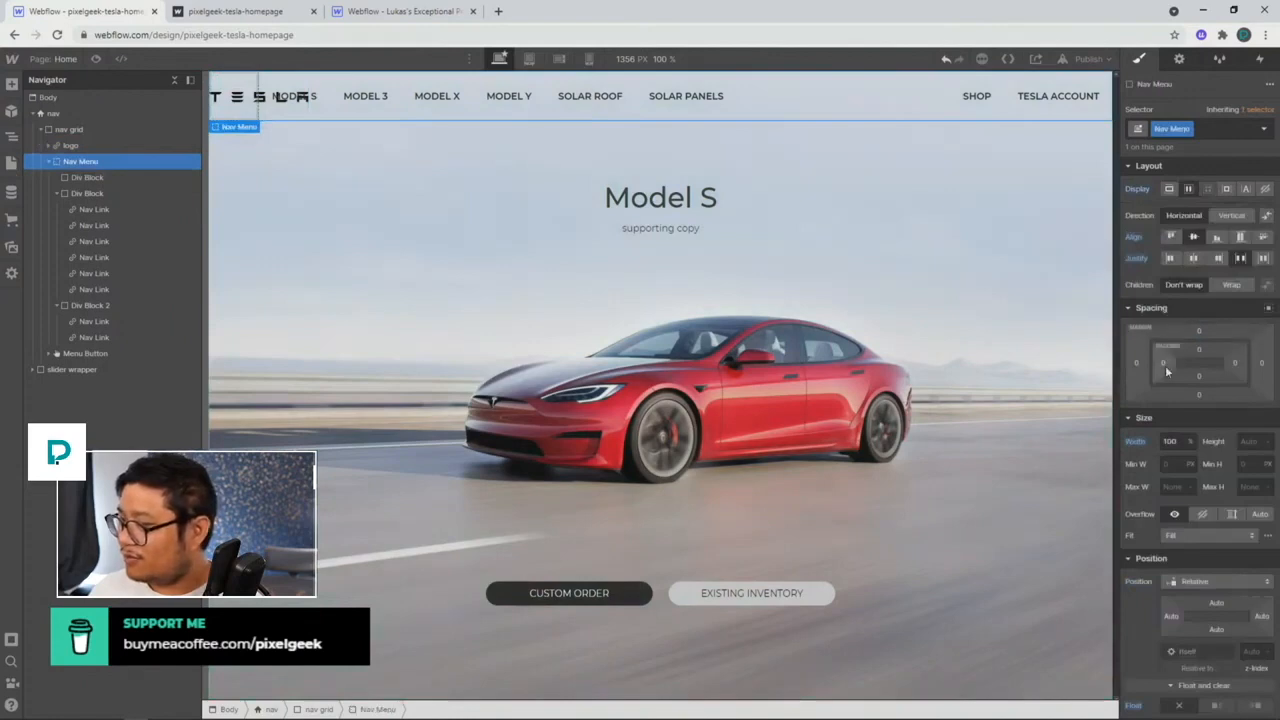
{"action": "left_click_drag", "start_coordinate": [1165, 365], "coordinate": [1265, 348]}
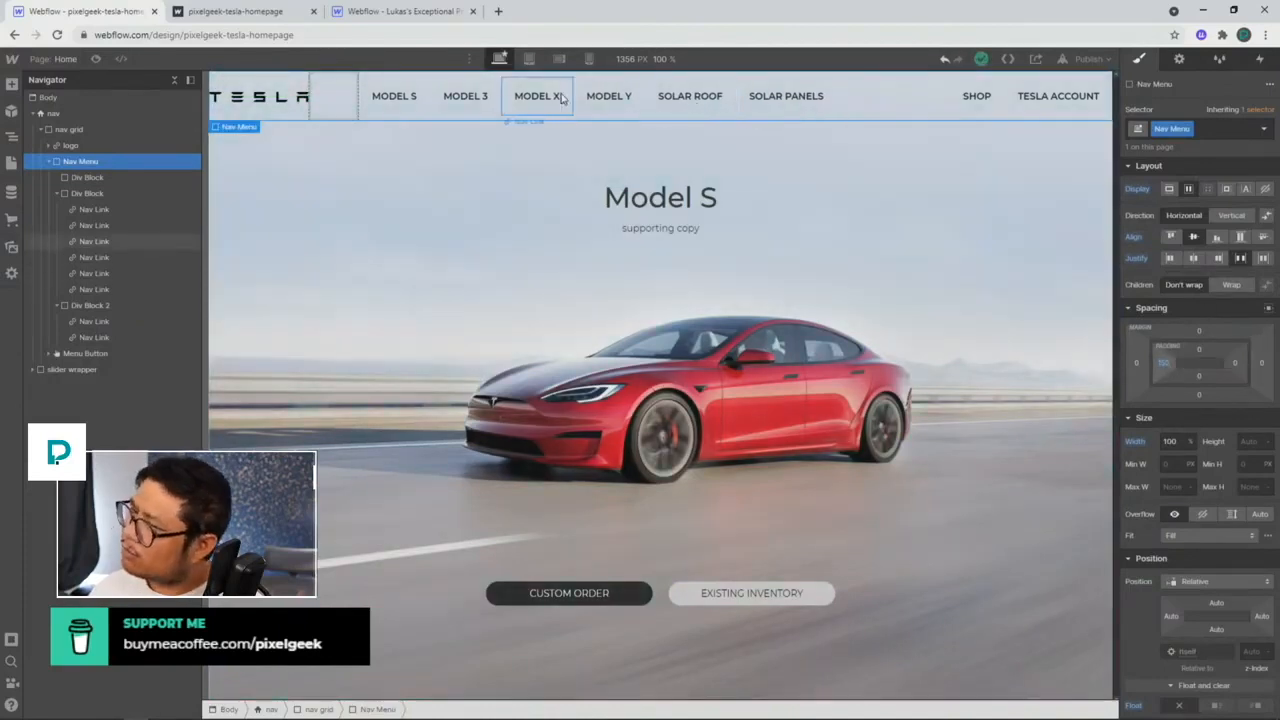
{"action": "left_click", "coordinate": [843, 112]}
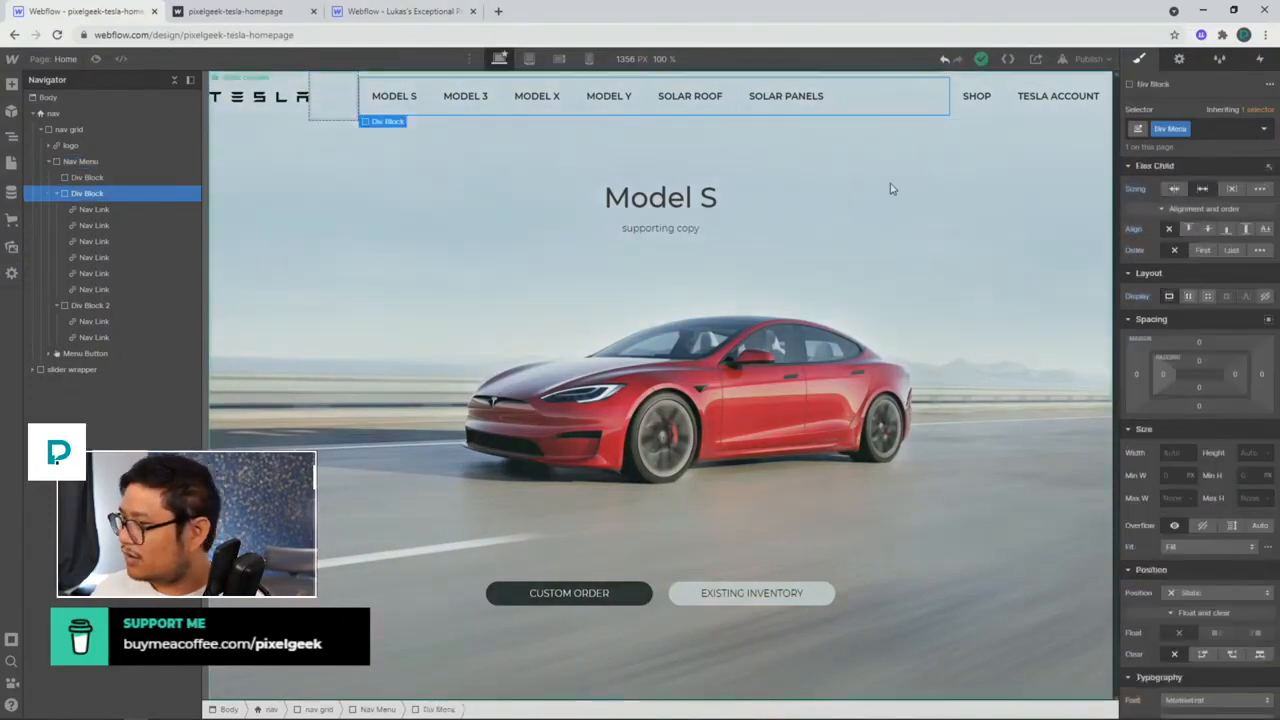
{"action": "scroll", "coordinate": [1211, 587], "scroll_direction": "down", "scroll_amount": 3}
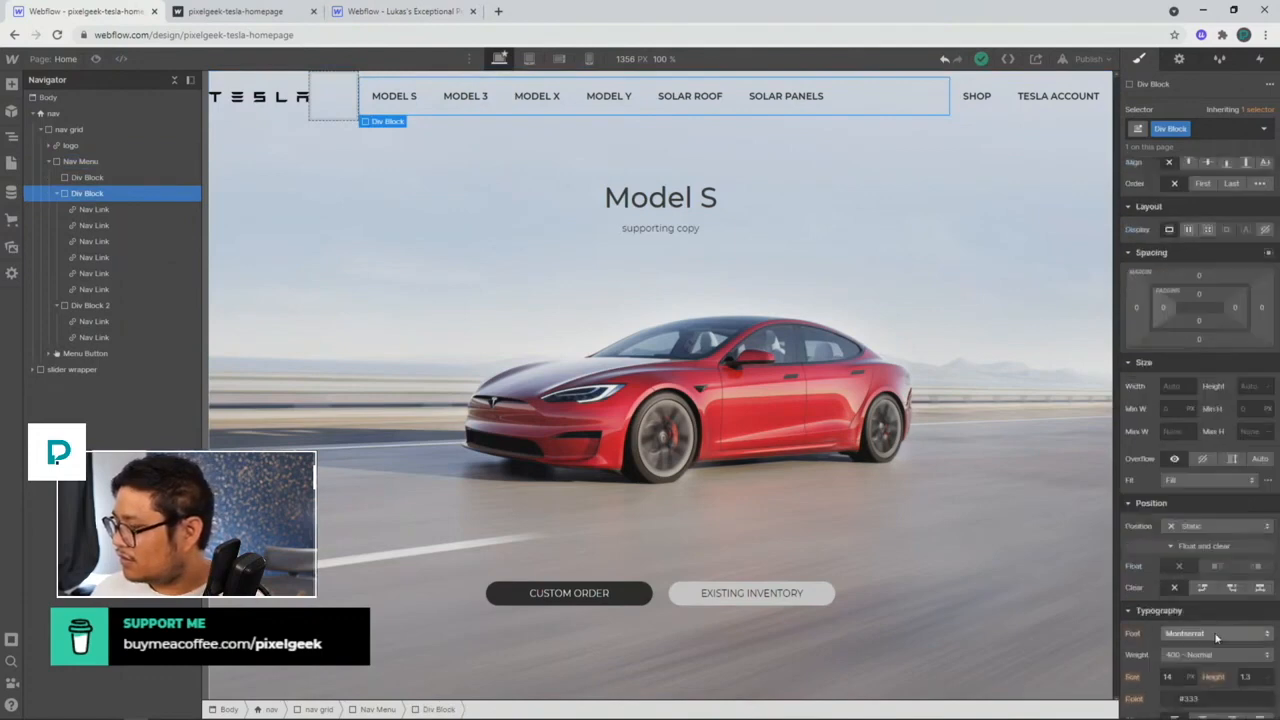
{"action": "left_click", "coordinate": [1203, 521]}
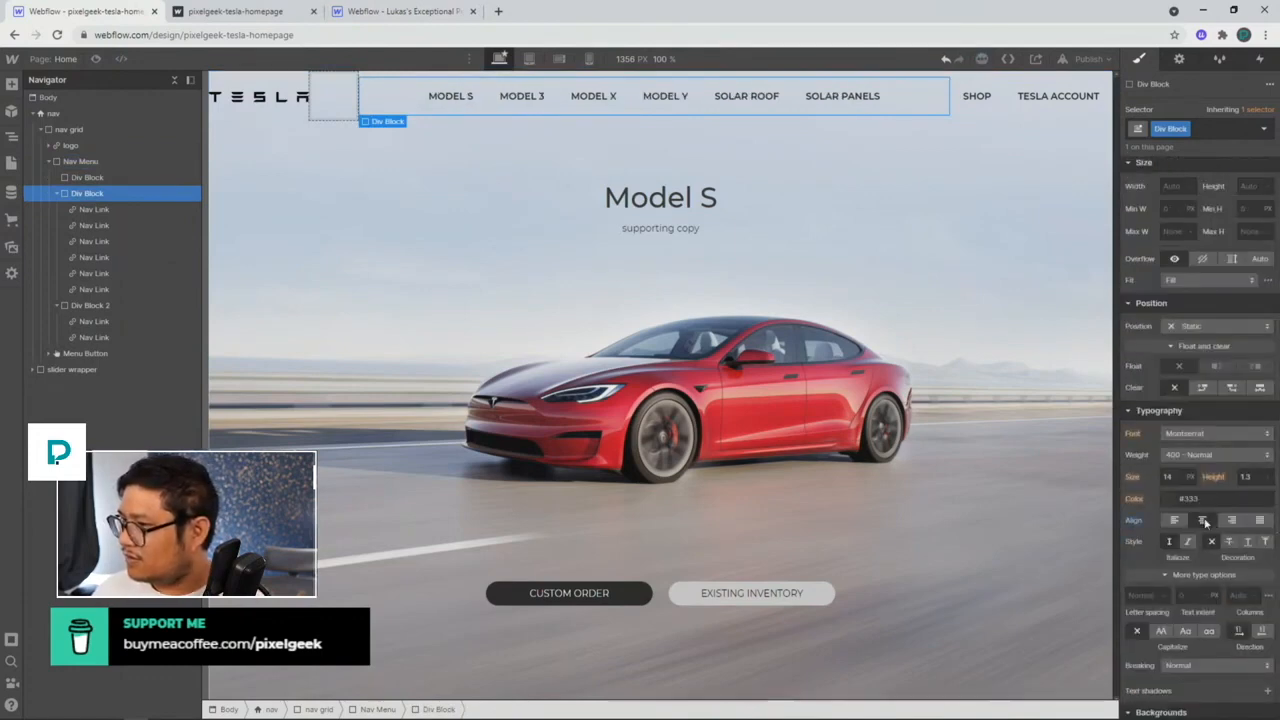
{"action": "left_click", "coordinate": [96, 59]}
{"action": "left_click", "coordinate": [96, 59]}
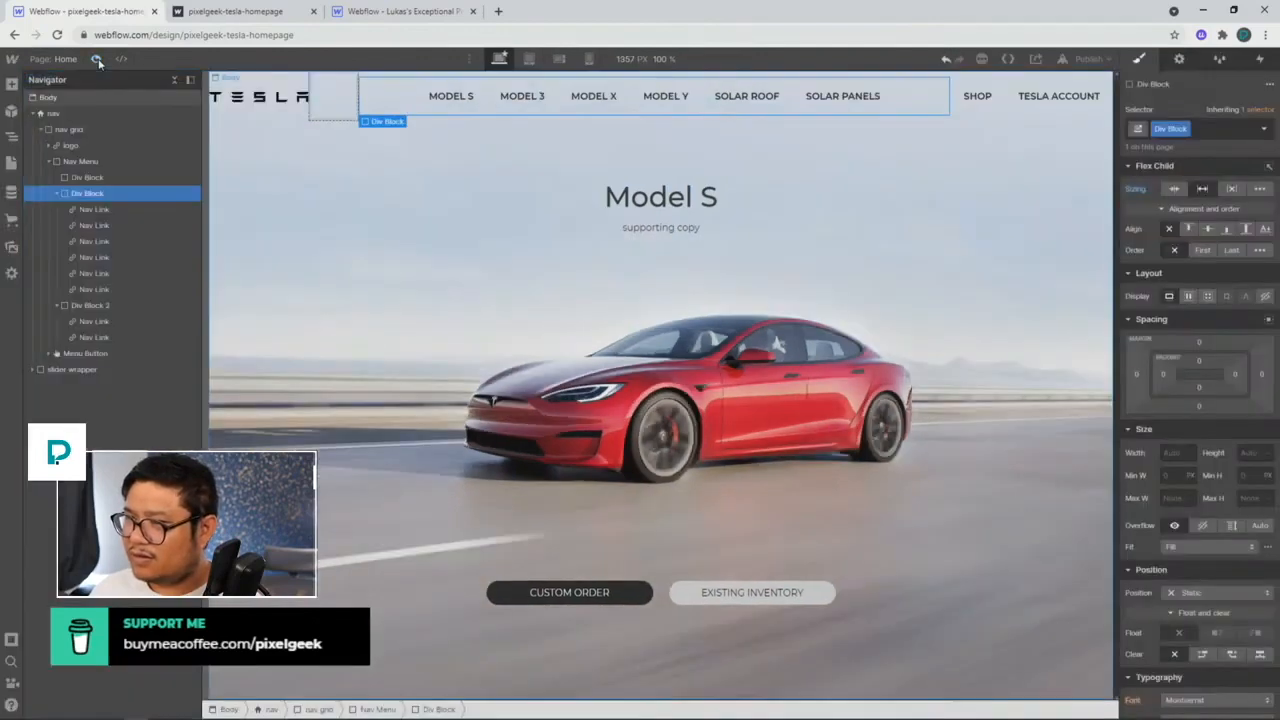
{"action": "left_click", "coordinate": [266, 104]}
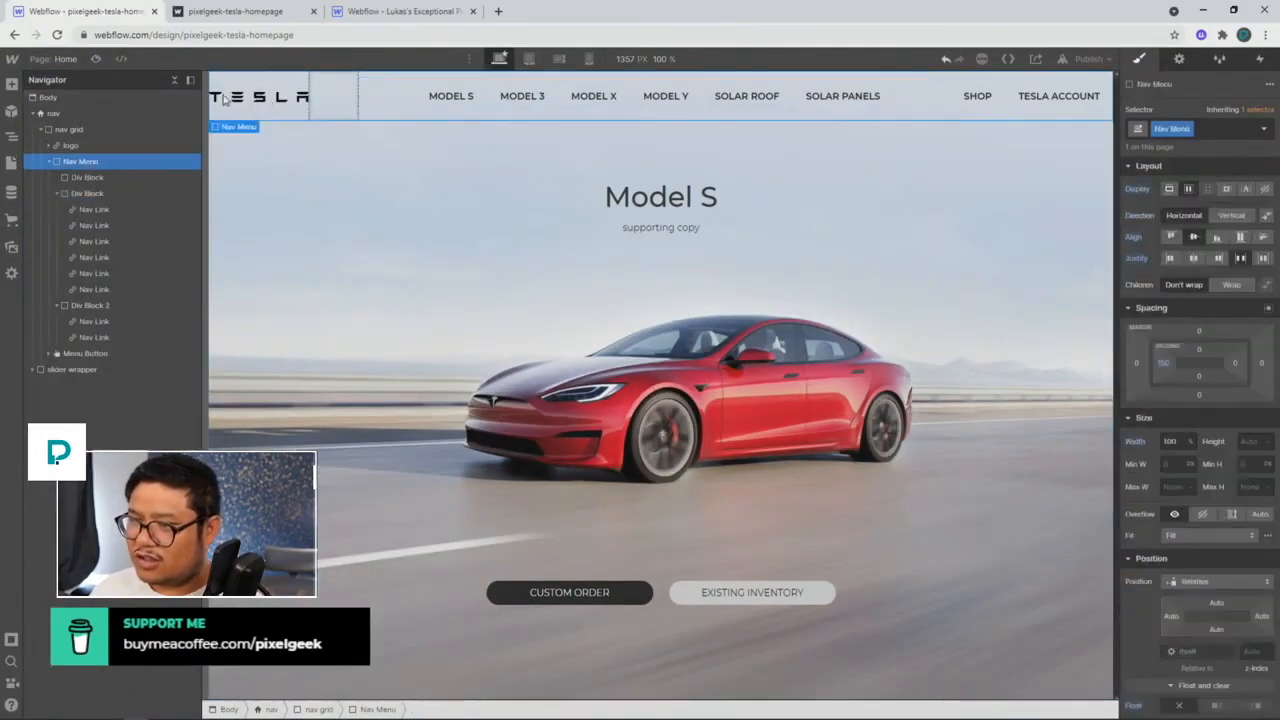
{"action": "left_click", "coordinate": [96, 59]}
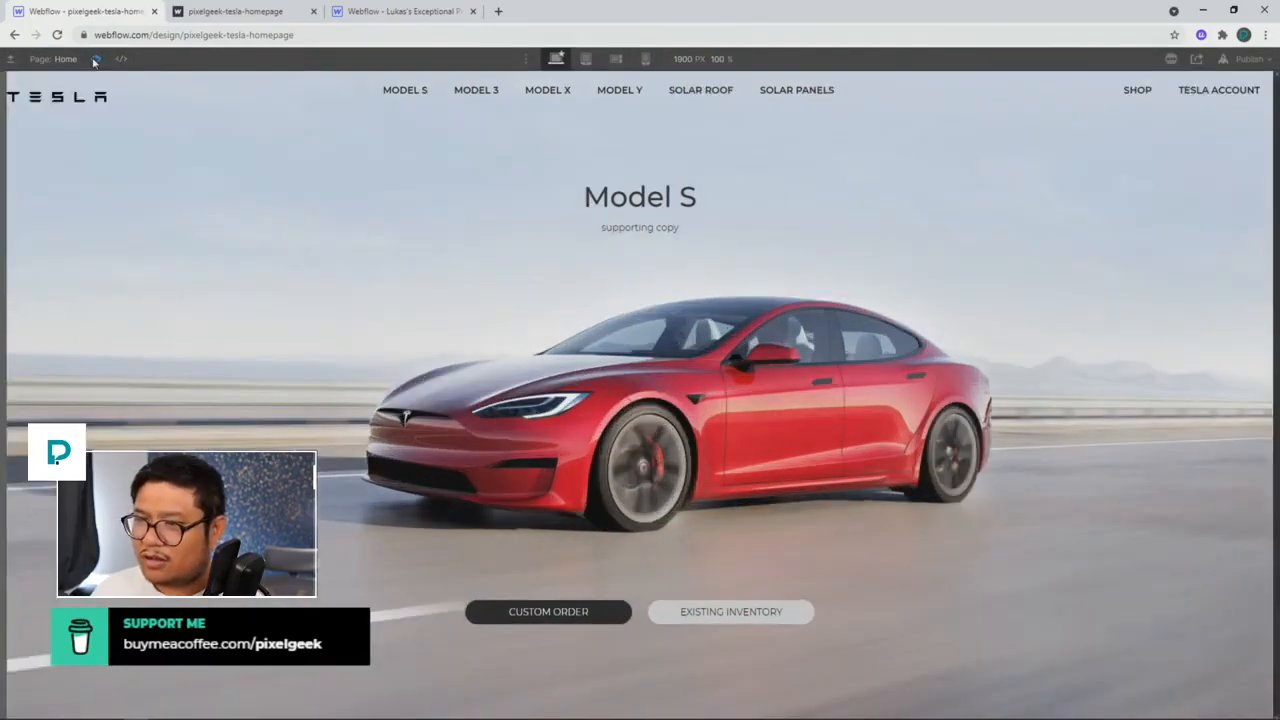
{"action": "left_click", "coordinate": [95, 60]}
{"action": "left_click", "coordinate": [86, 144]}
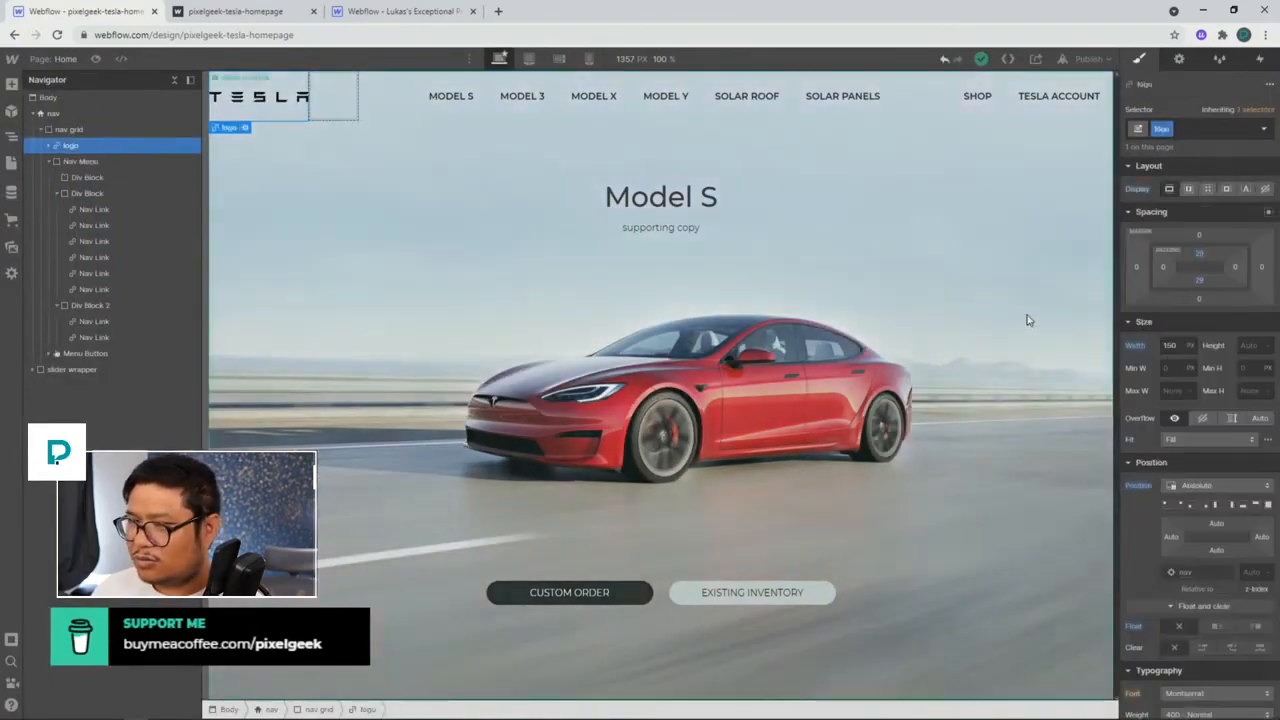
Step: Give the logo 0 vertical padding, 100% height and vertical flex centred layout, then preview
{"action": "left_click", "coordinate": [1200, 254], "text": "alt"}
{"action": "left_click", "coordinate": [1197, 282], "text": "alt"}
{"action": "left_click", "coordinate": [1250, 346]}
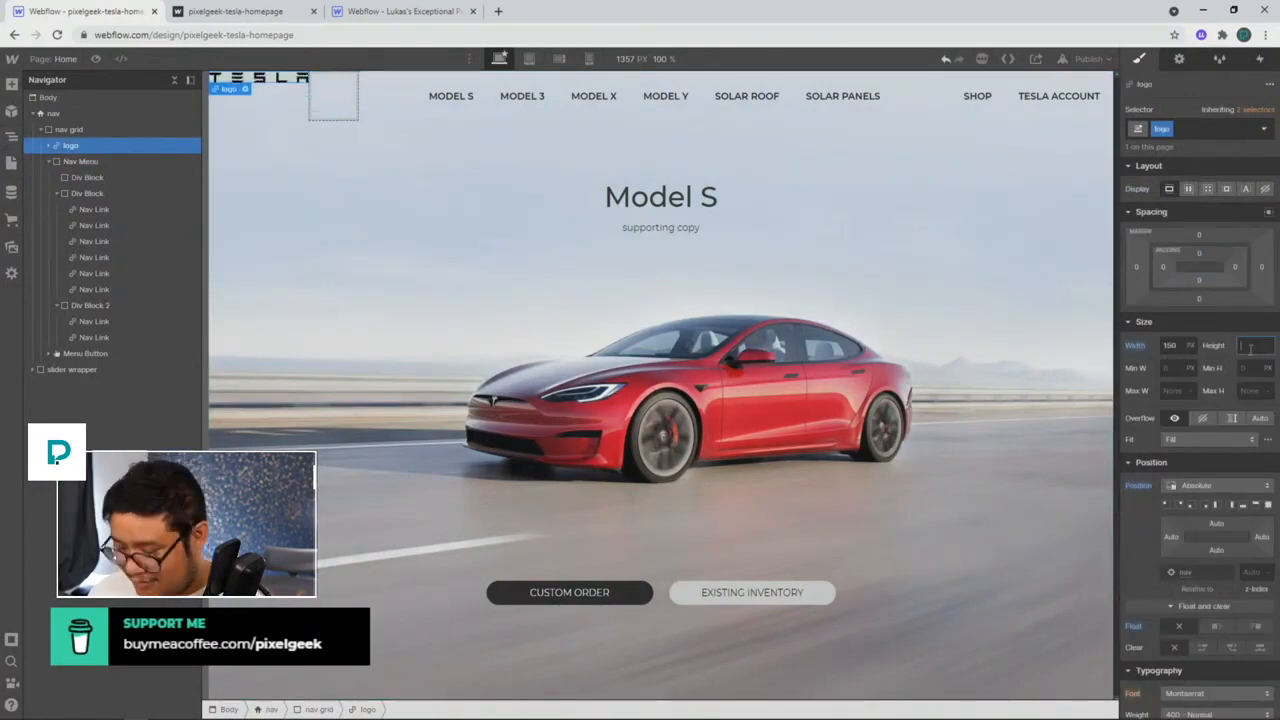
{"action": "key", "text": "Return"}
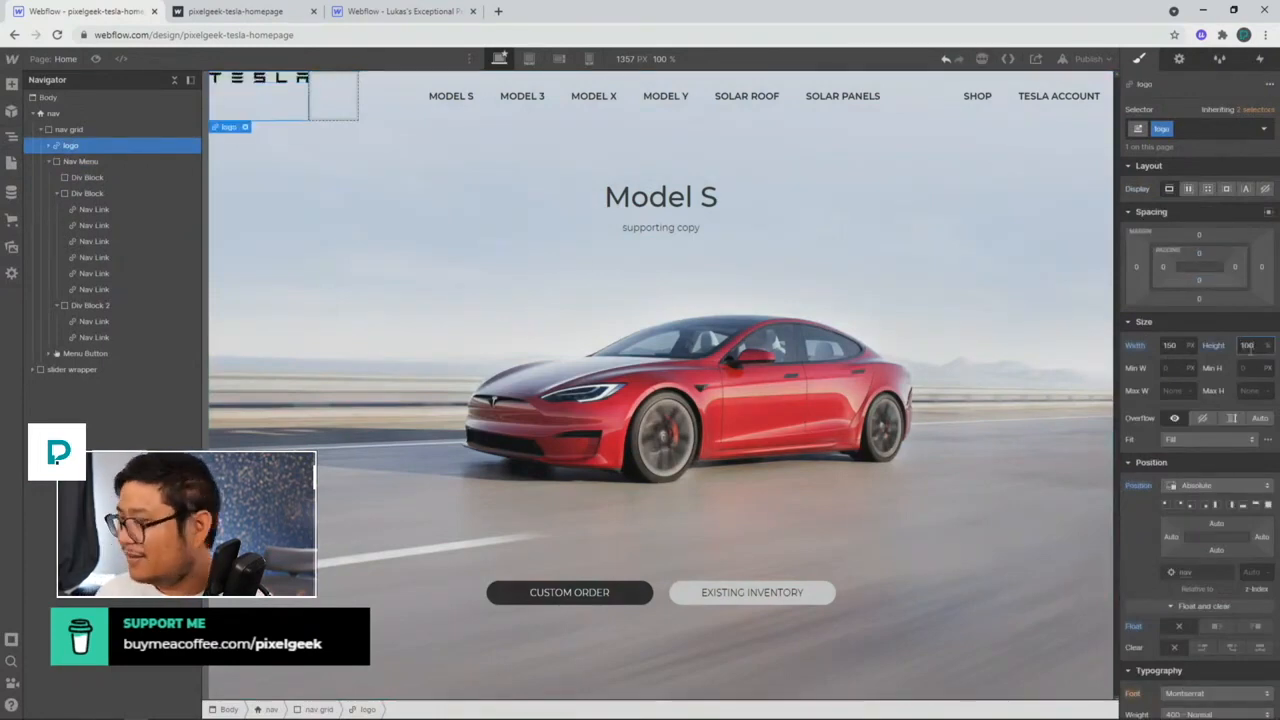
{"action": "left_click", "coordinate": [1188, 189]}
{"action": "left_click", "coordinate": [1230, 216]}
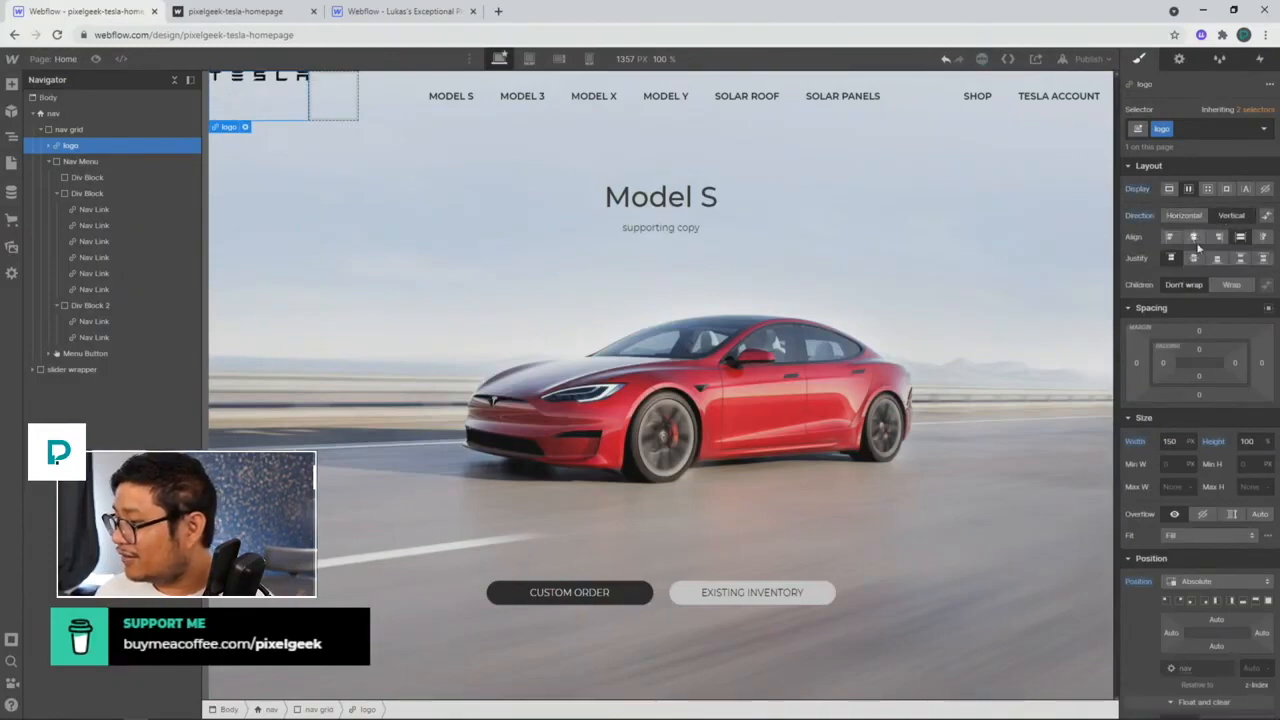
{"action": "left_click", "coordinate": [1195, 257]}
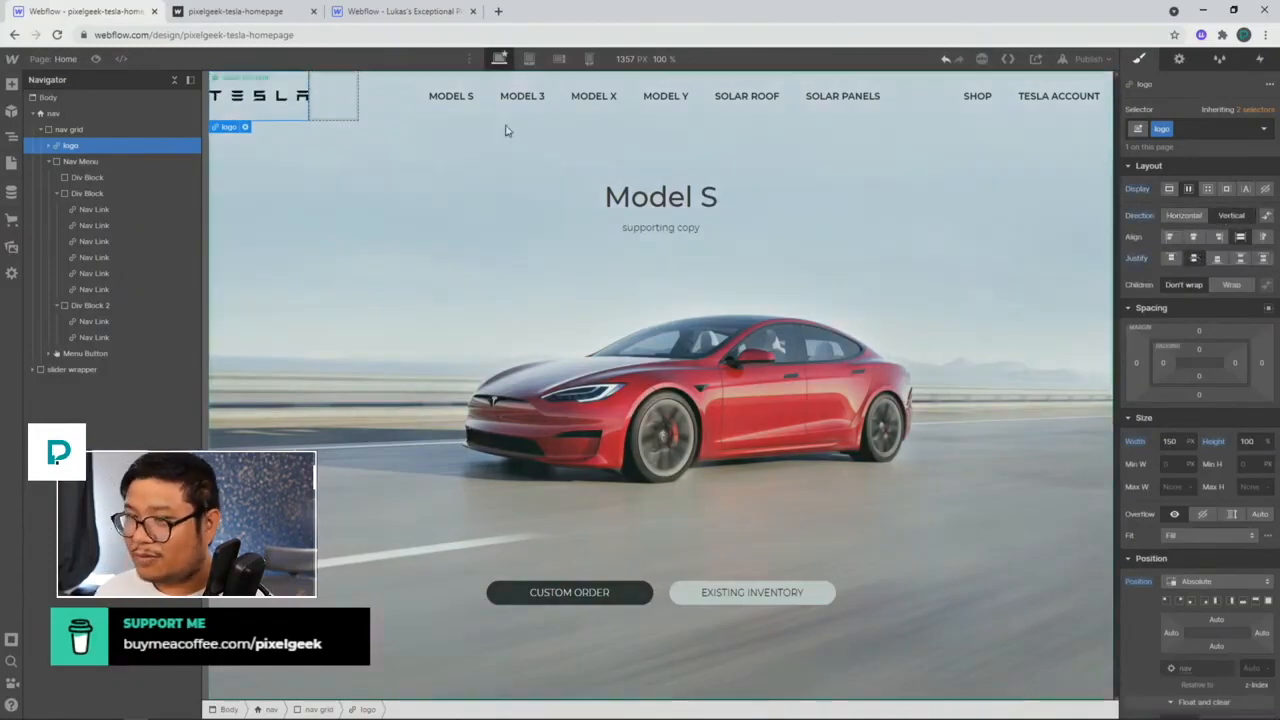
{"action": "left_click", "coordinate": [97, 58]}
{"action": "left_click", "coordinate": [98, 58]}
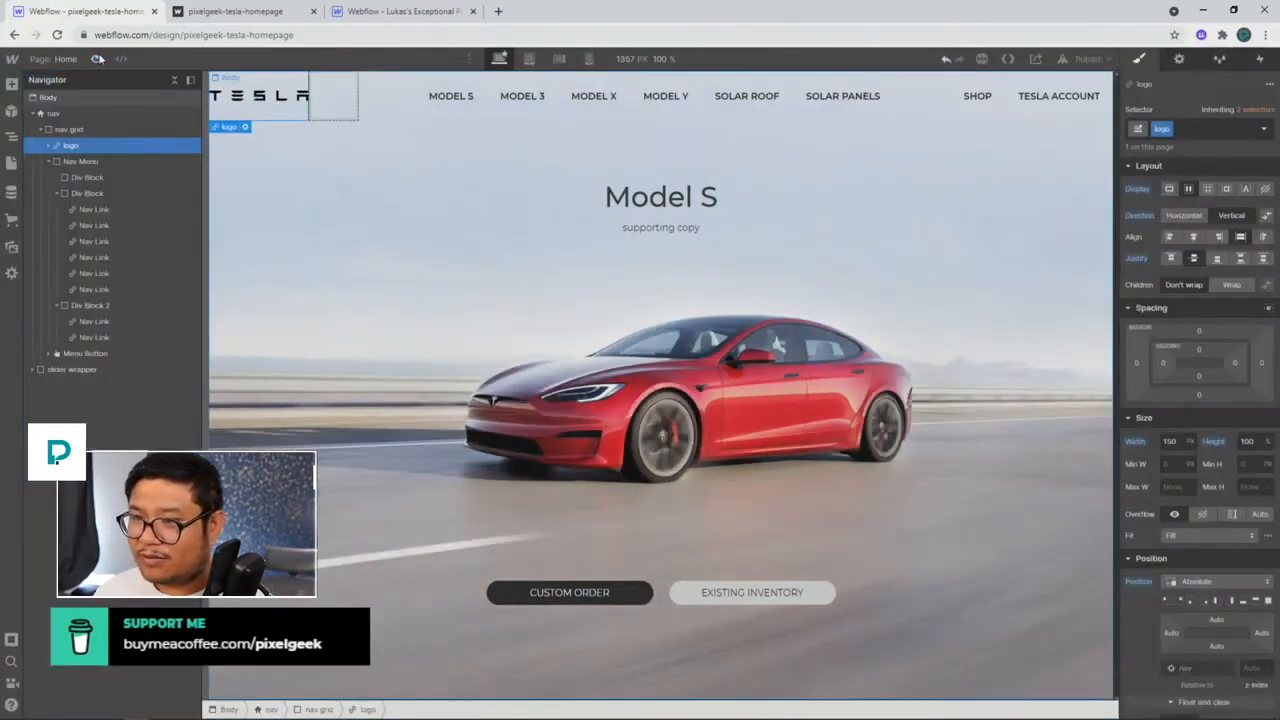
Step: Give the nav grid 20 px left and right padding and preview the header
{"action": "left_click", "coordinate": [102, 134]}
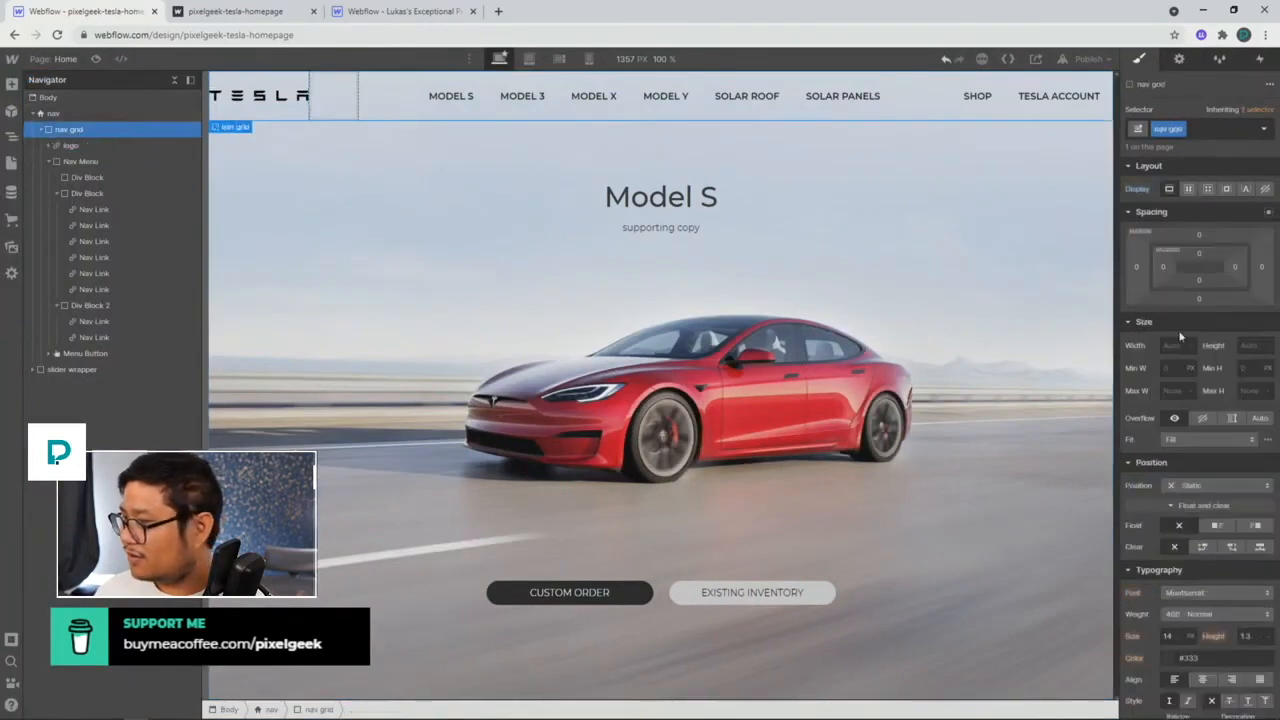
{"action": "left_click_drag", "start_coordinate": [1164, 273], "coordinate": [1172, 267]}
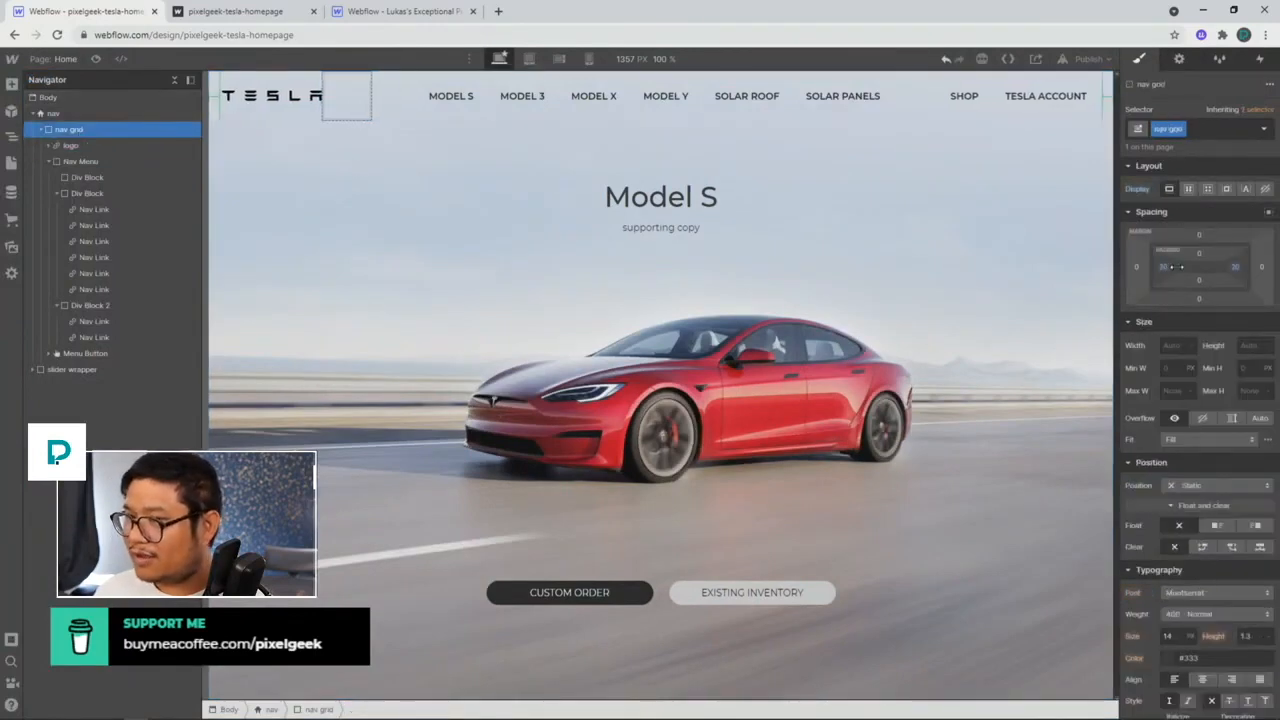
{"action": "left_click", "coordinate": [96, 58]}
{"action": "left_click", "coordinate": [96, 58]}
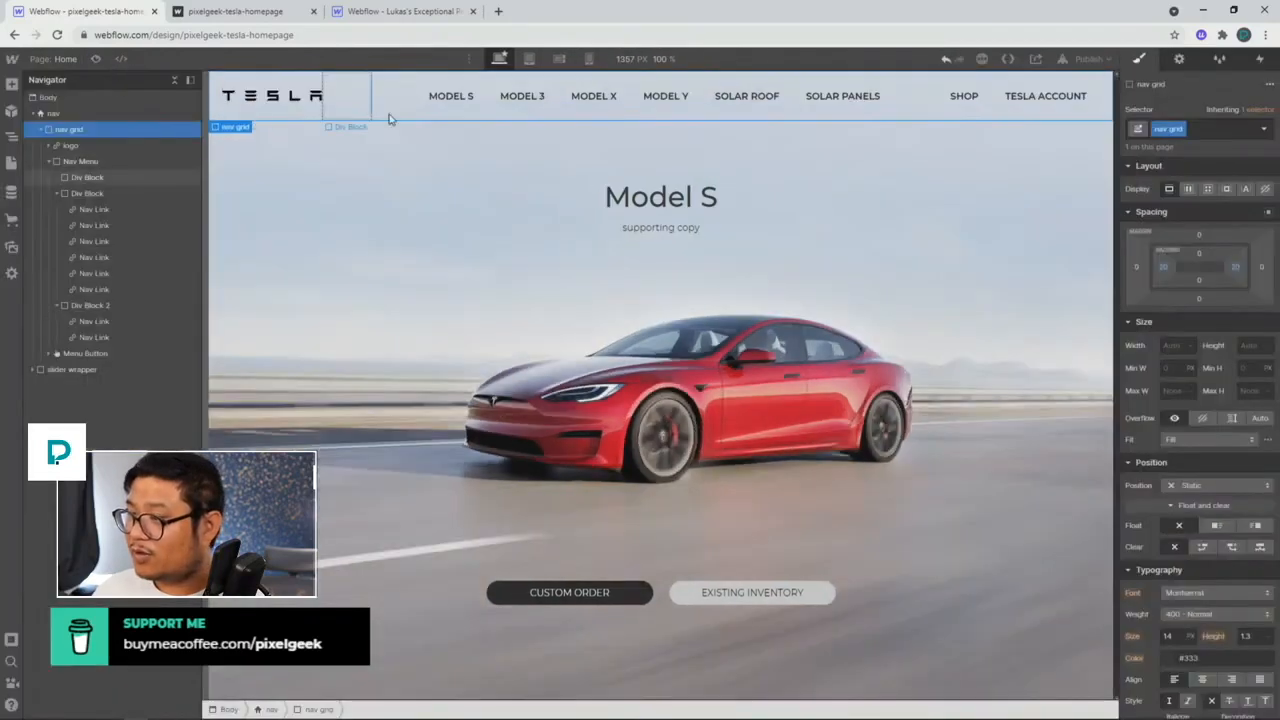
{"action": "left_click", "coordinate": [606, 104]}
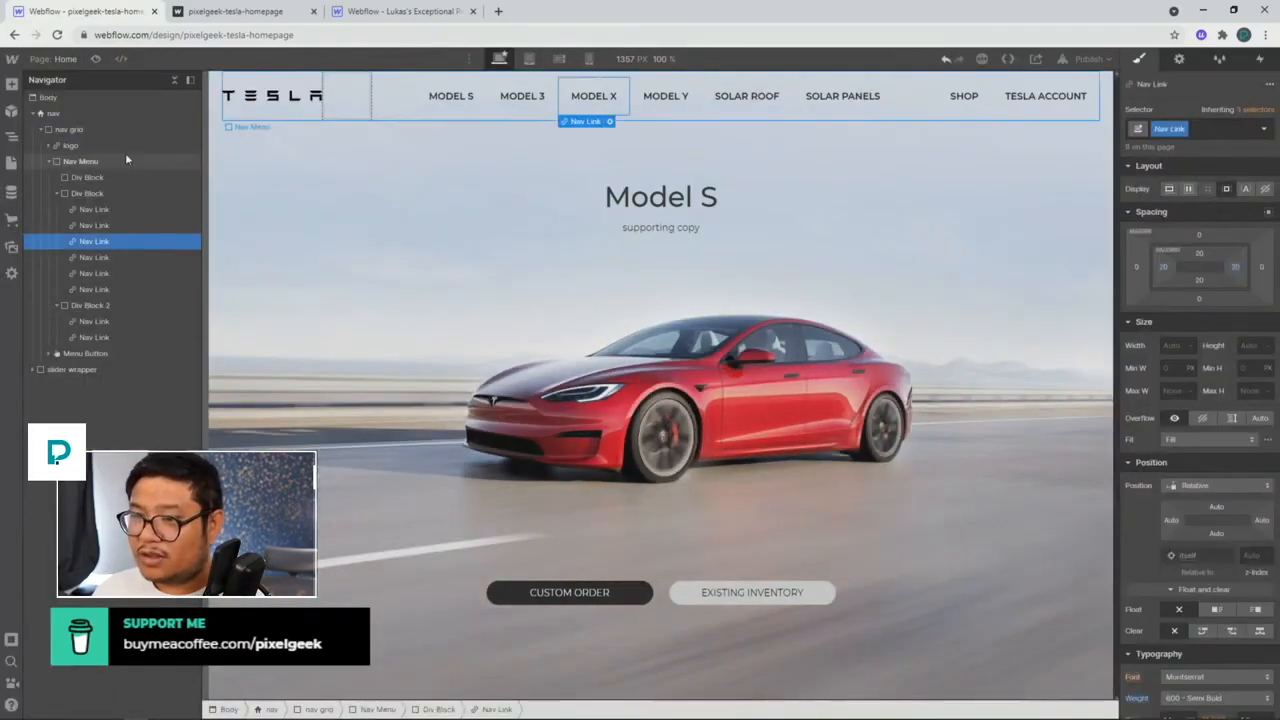
{"action": "left_click", "coordinate": [530, 60]}
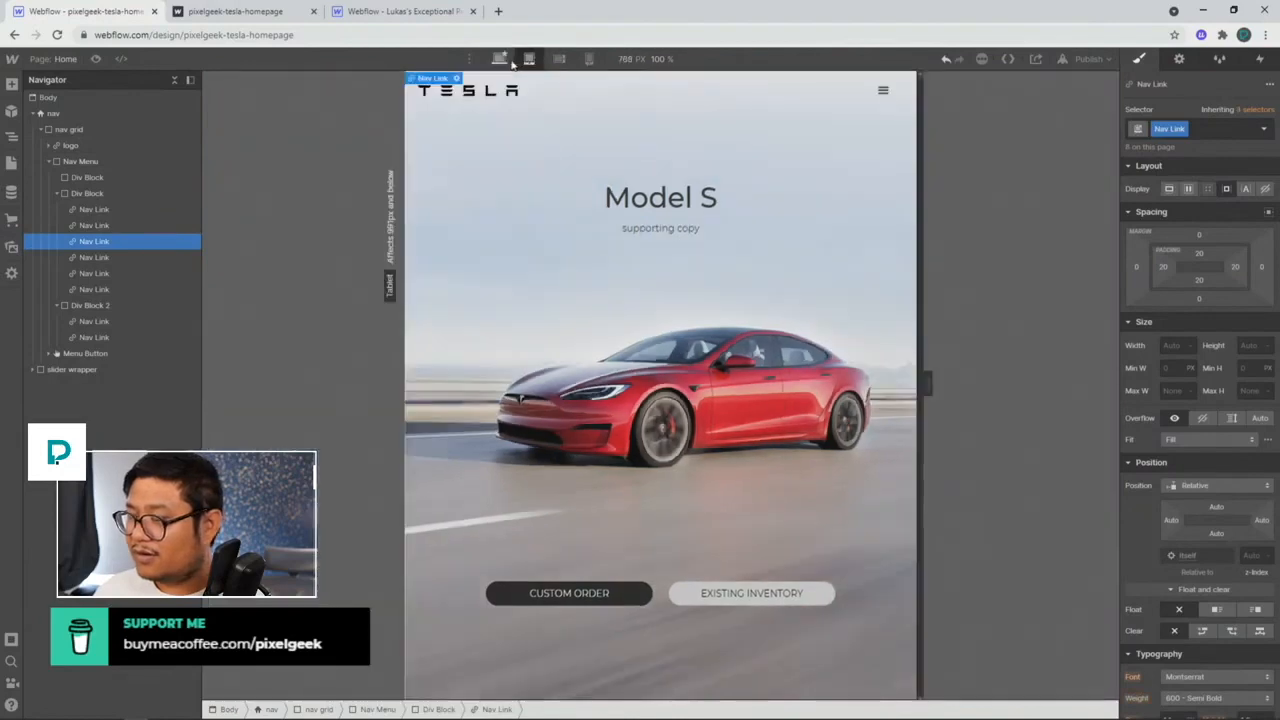
{"action": "left_click", "coordinate": [499, 58]}
{"action": "left_click", "coordinate": [96, 58]}
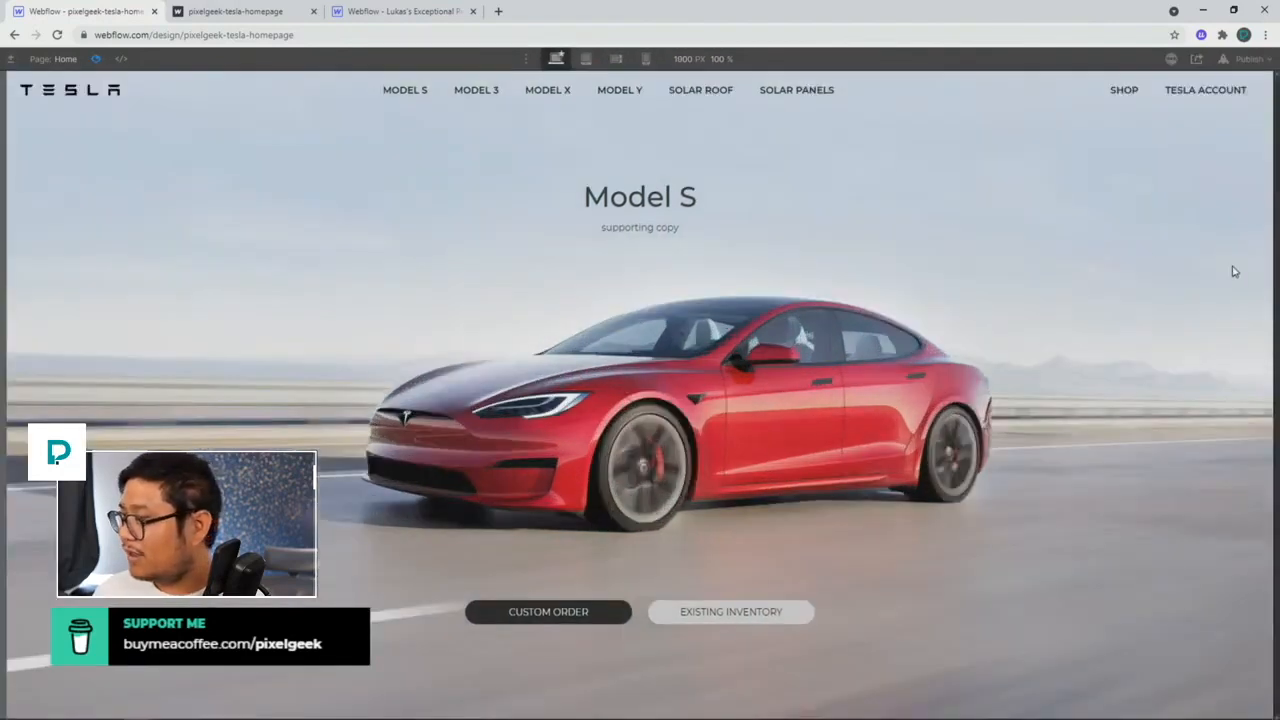
{"action": "left_click", "coordinate": [585, 58]}
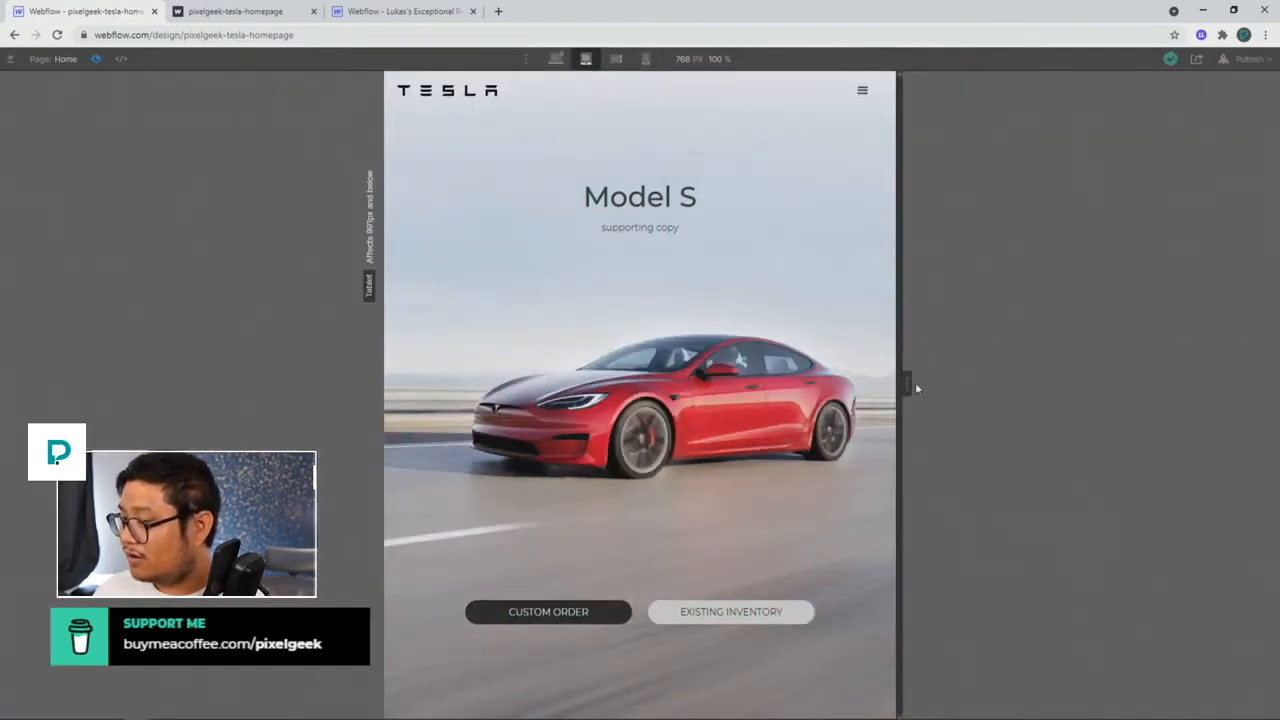
{"action": "left_click_drag", "start_coordinate": [915, 384], "coordinate": [1031, 382]}
{"action": "left_click_drag", "start_coordinate": [1003, 378], "coordinate": [1160, 342]}
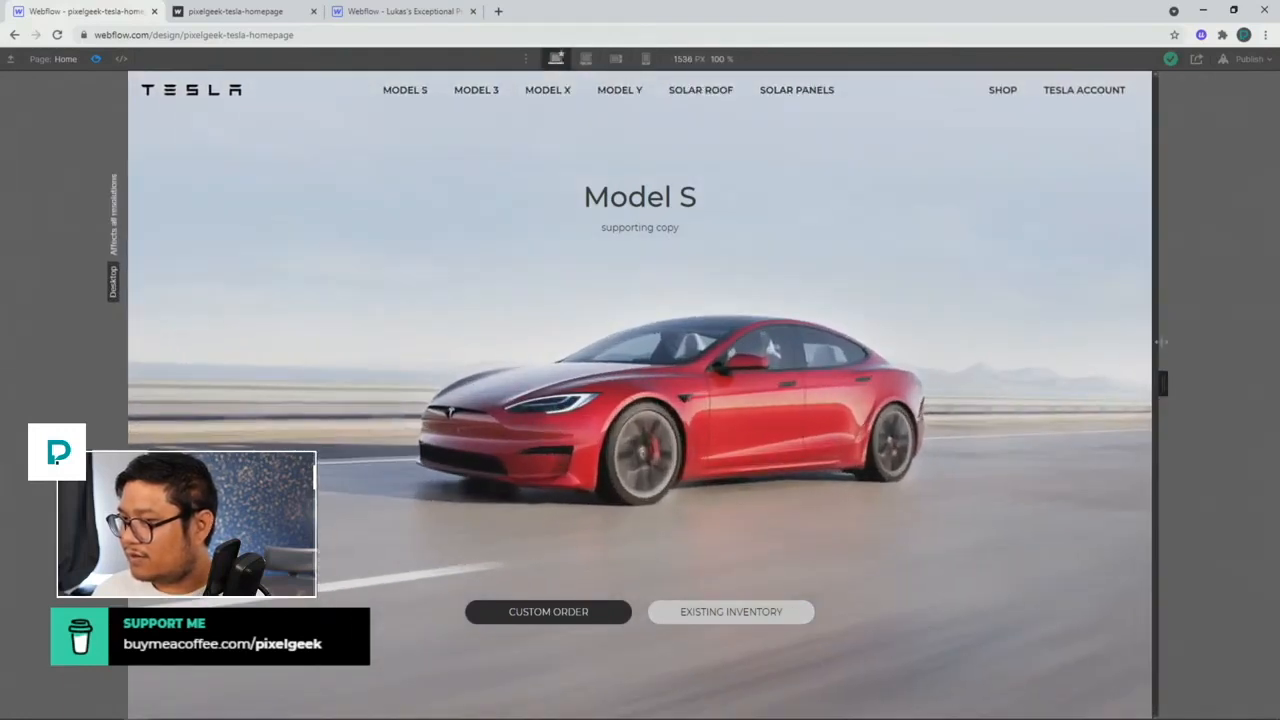
{"action": "left_click", "coordinate": [96, 59]}
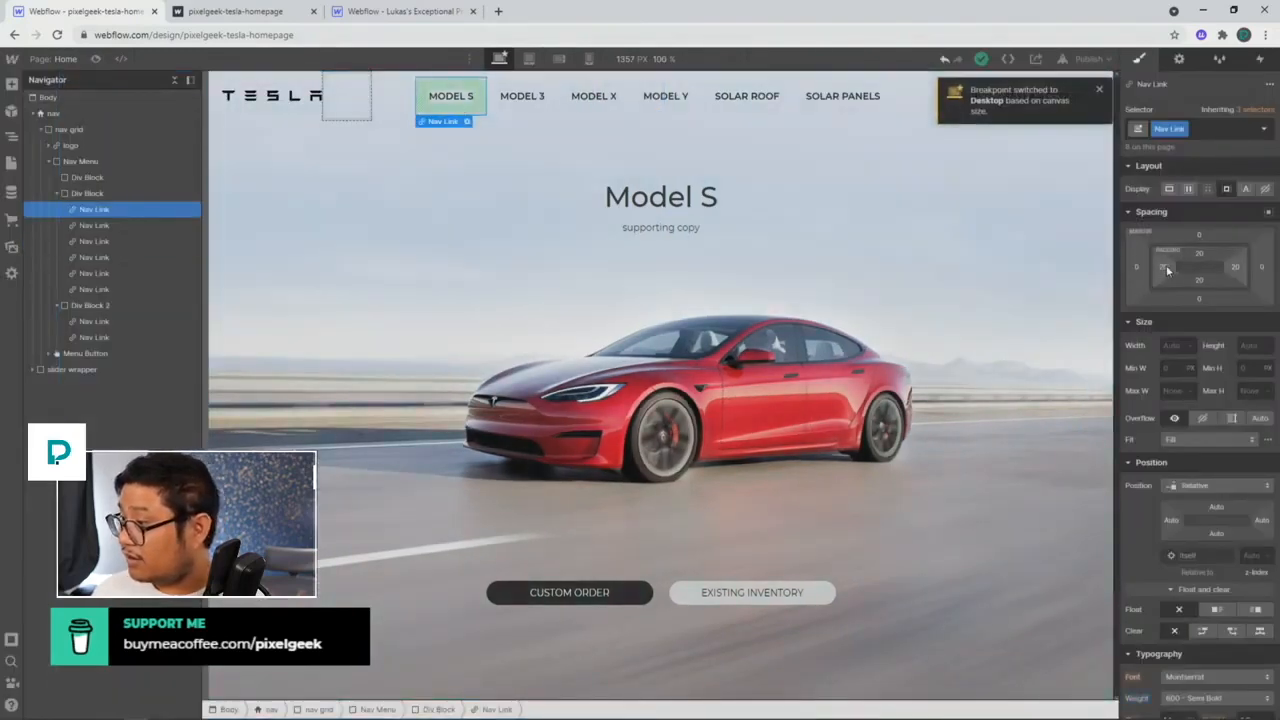
Step: Reduce the nav links' side padding to 10 and preview the header at 1033 px width
{"action": "left_click_drag", "start_coordinate": [1167, 270], "coordinate": [1163, 266]}
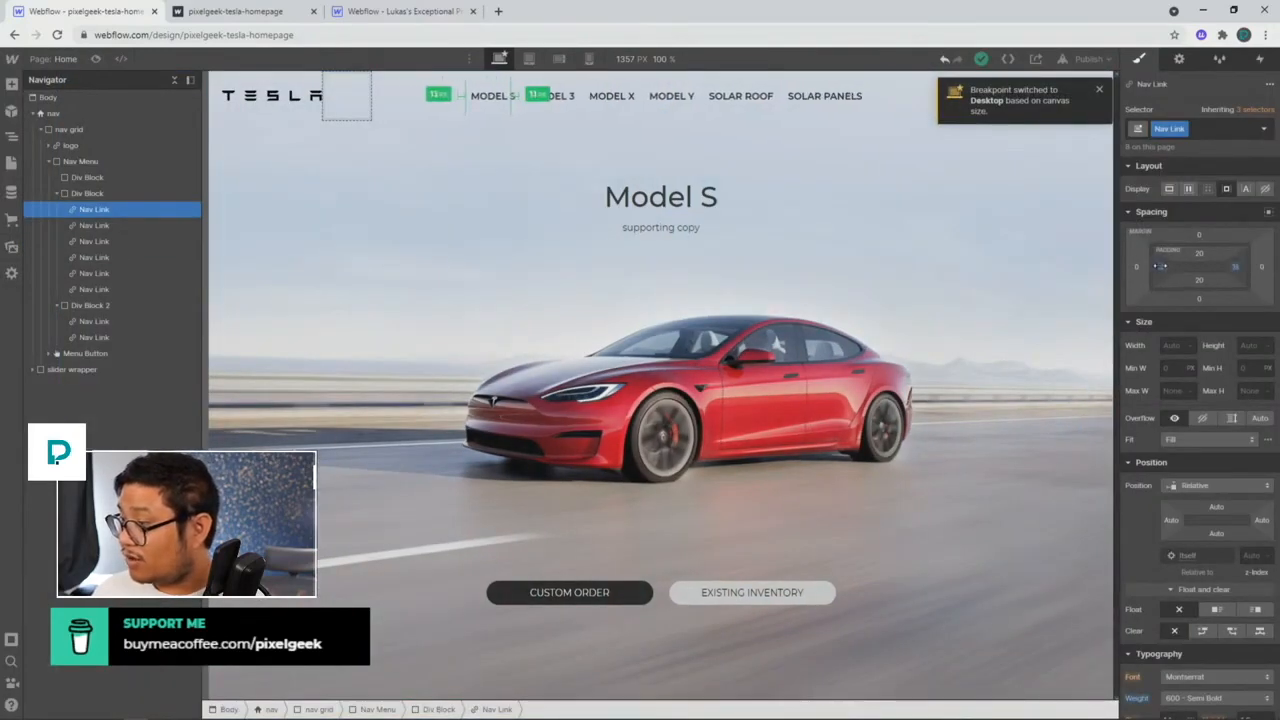
{"action": "left_click_drag", "start_coordinate": [1160, 266], "coordinate": [1158, 266]}
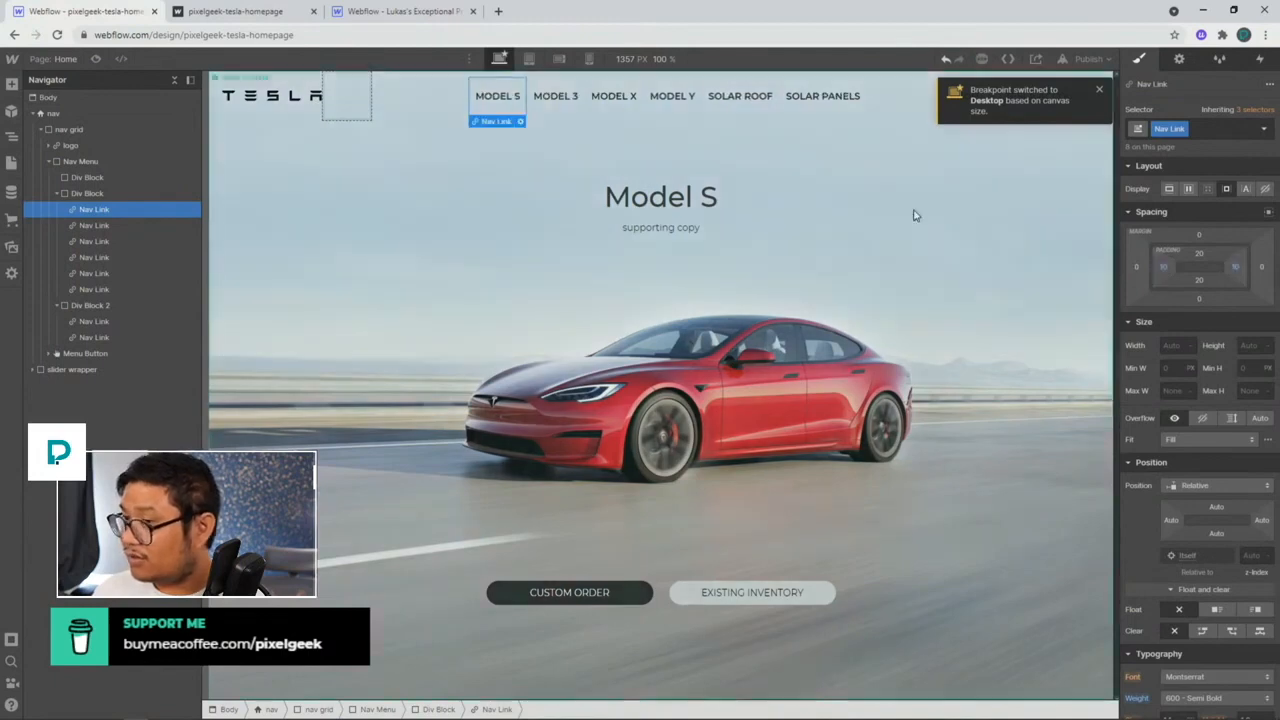
{"action": "left_click", "coordinate": [96, 59]}
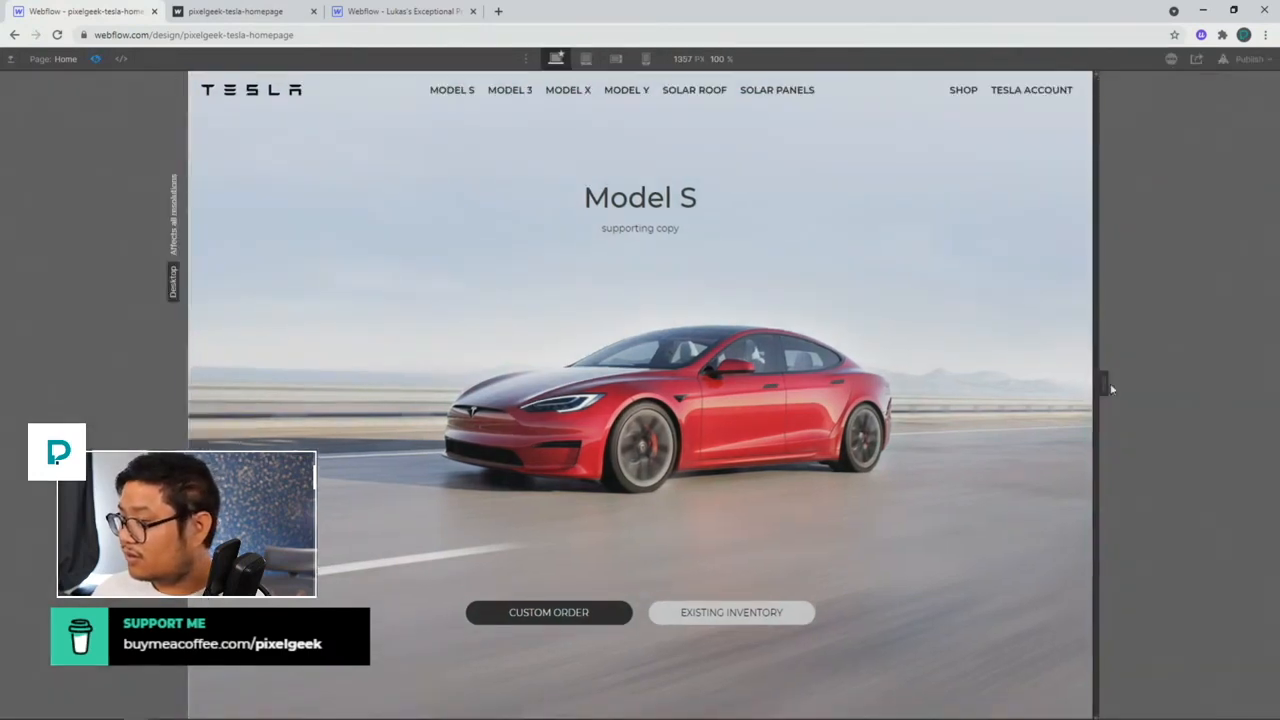
{"action": "left_click_drag", "start_coordinate": [1103, 380], "coordinate": [1225, 383]}
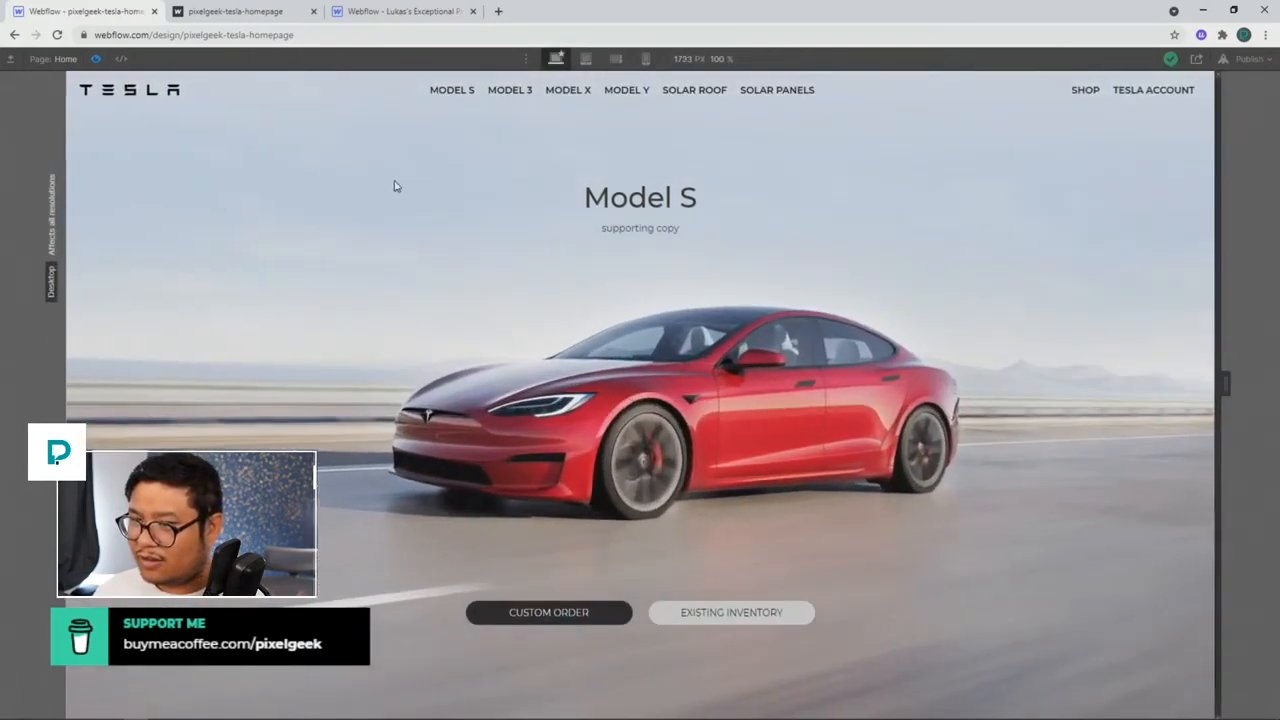
Step: Publish the site to its webflow.io staging domain
{"action": "left_click", "coordinate": [95, 60]}
{"action": "left_click", "coordinate": [1088, 58]}
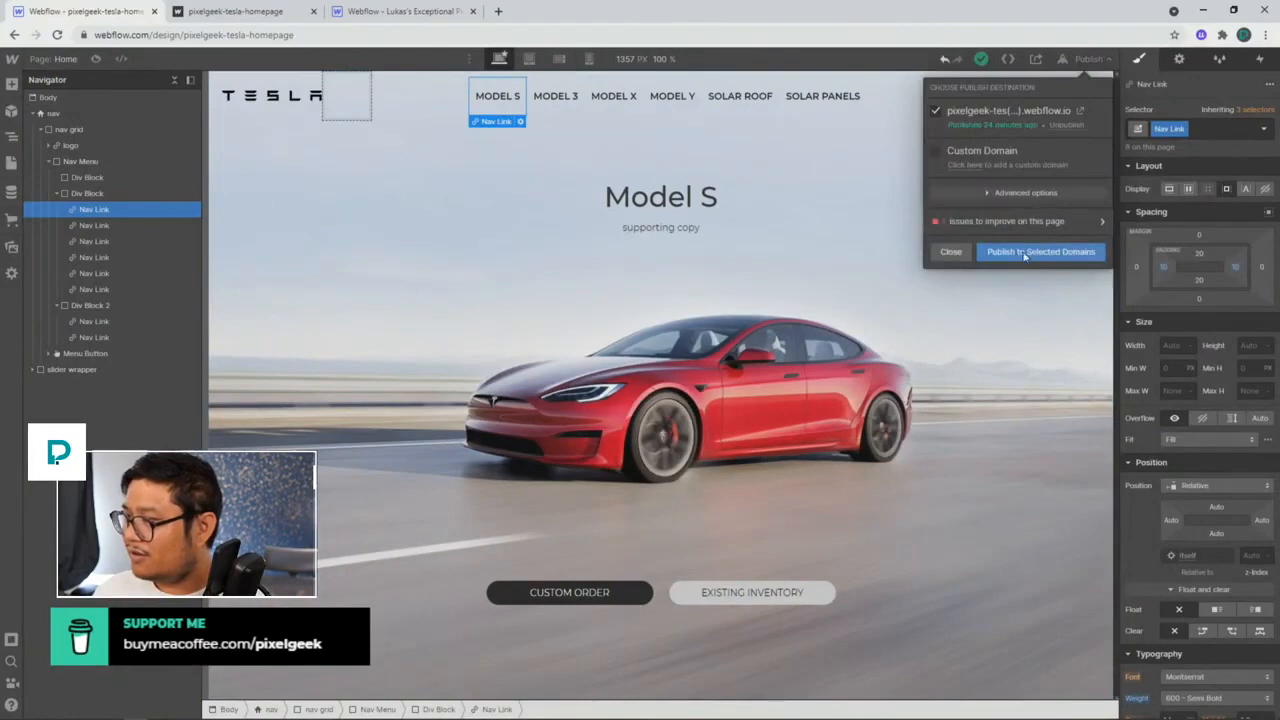
{"action": "left_click", "coordinate": [1024, 254]}
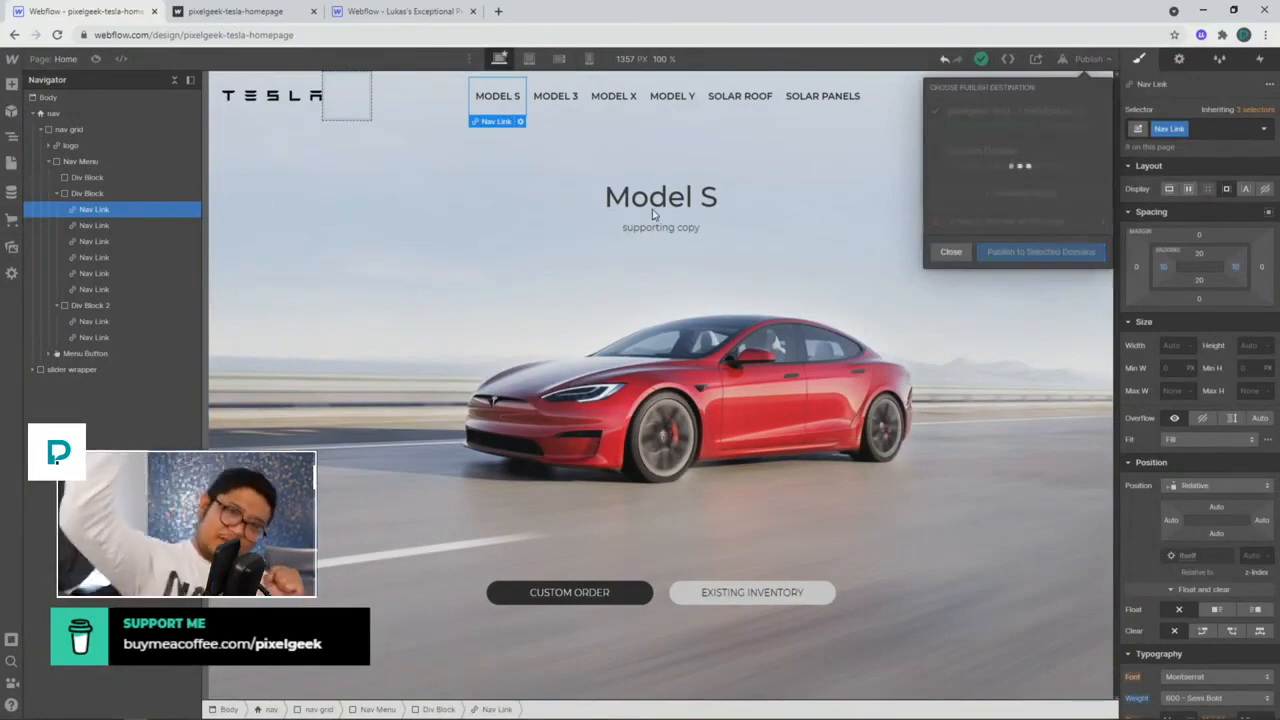